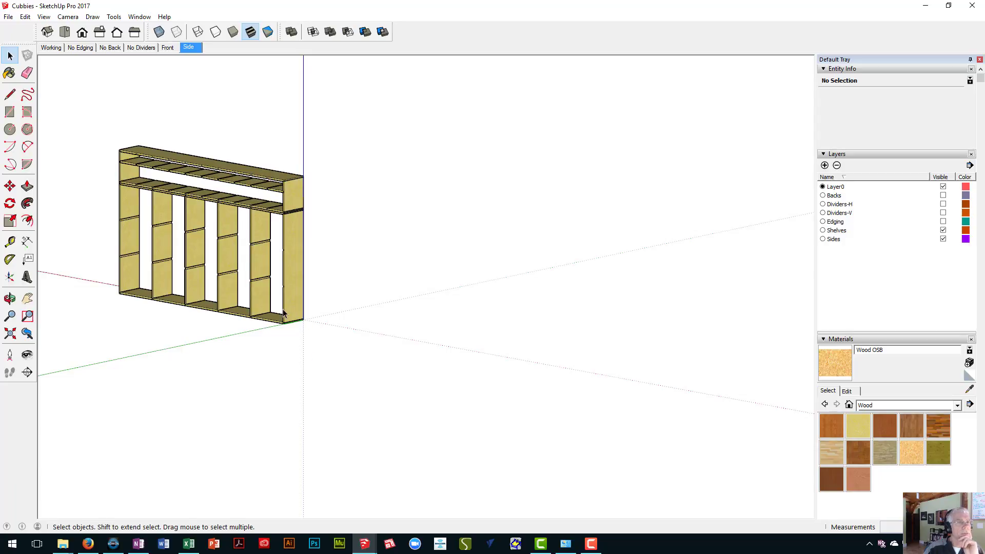
- Show the Working scene of the cubby cabinet from both sides and switch to the No Edging scene
left_click(49, 47)
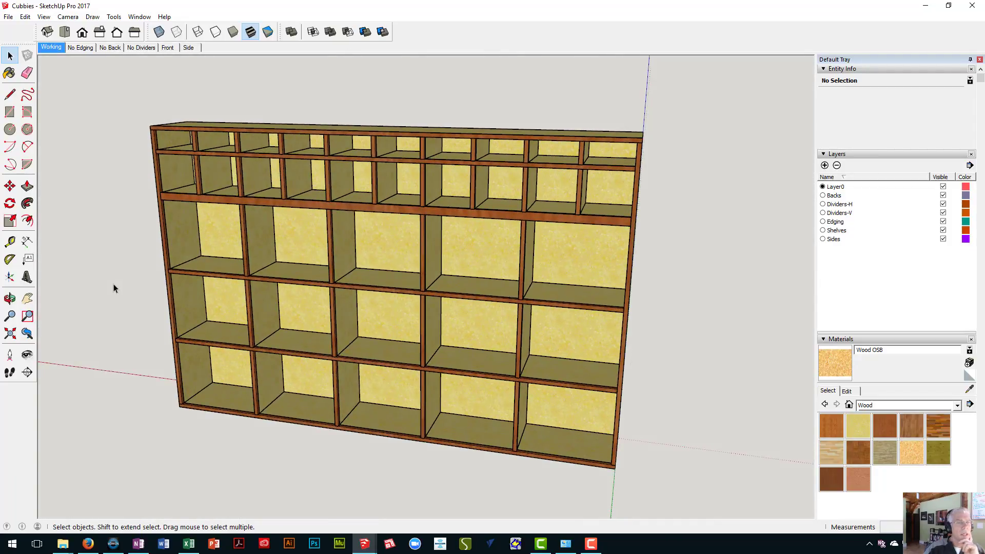
middle_click_drag(113, 284, 398, 200)
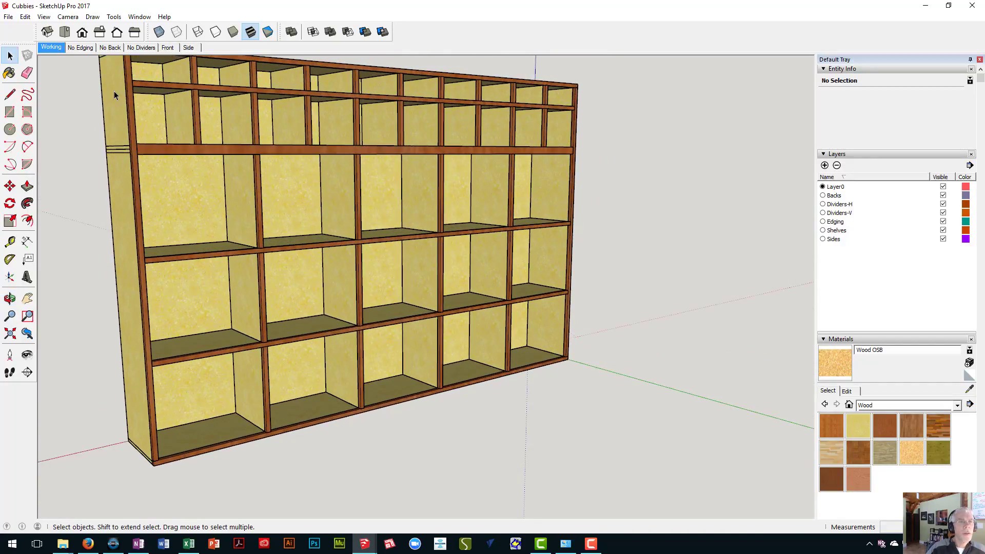
left_click(87, 48)
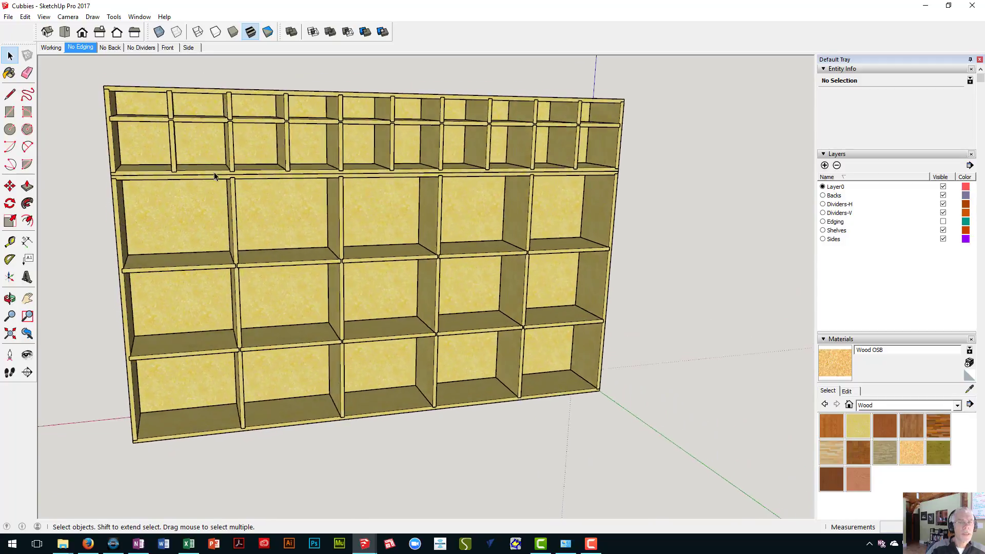
- Examine the cabinet front and the joint where the horizontal dividers meet a vertical divider
scroll(330, 164, "up", 5)
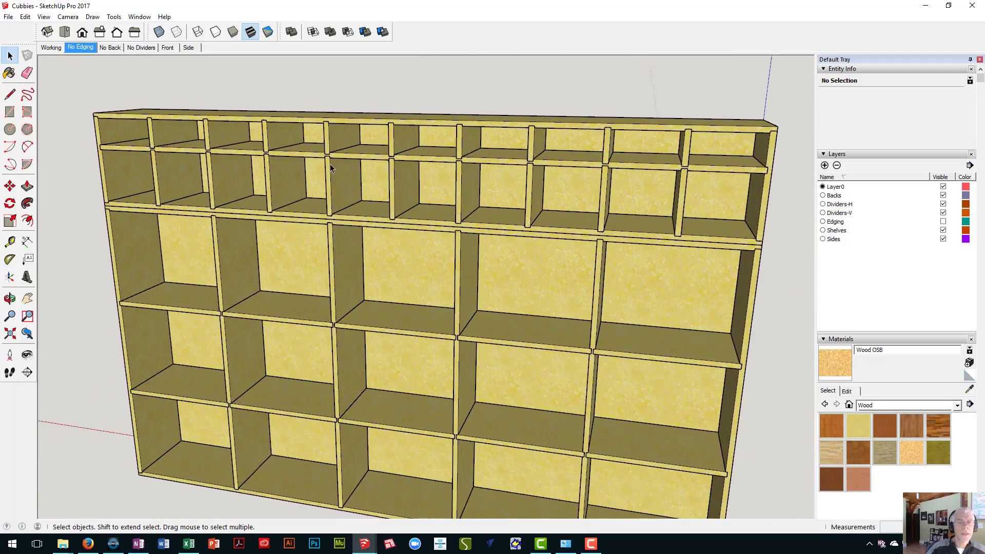
scroll(301, 163, "down", 5)
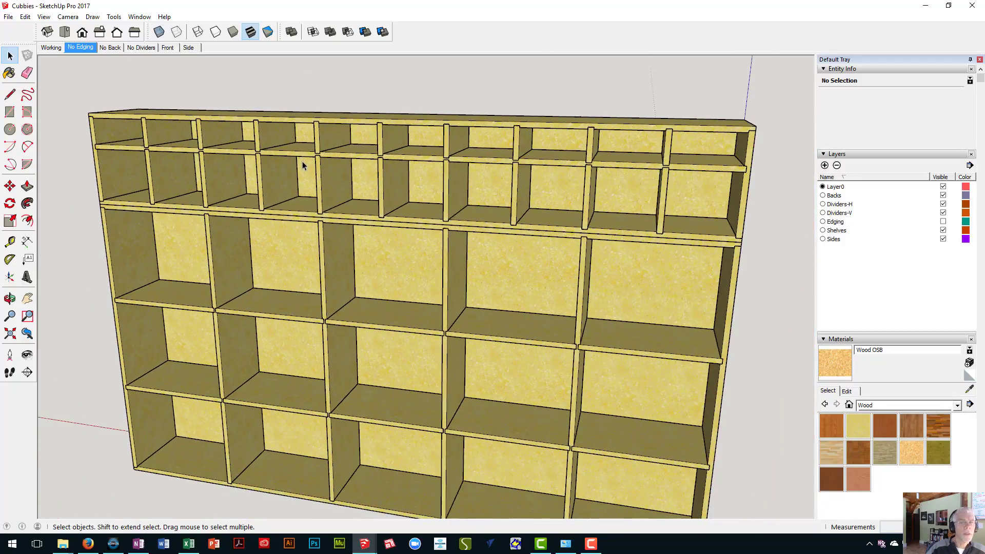
middle_click_drag(296, 189, 225, 162)
scroll(287, 131, "up", 2)
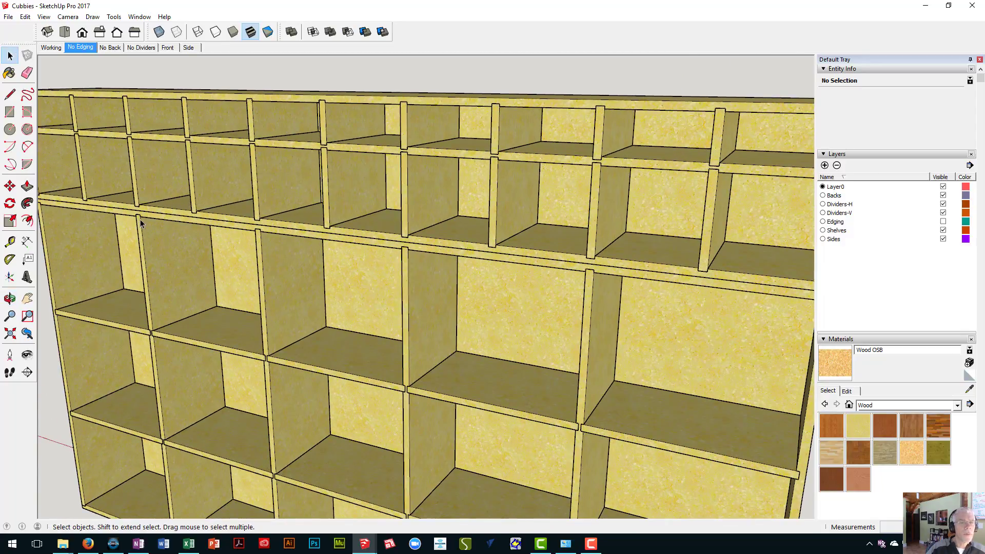
scroll(139, 222, "down", 3)
scroll(136, 220, "up", 2)
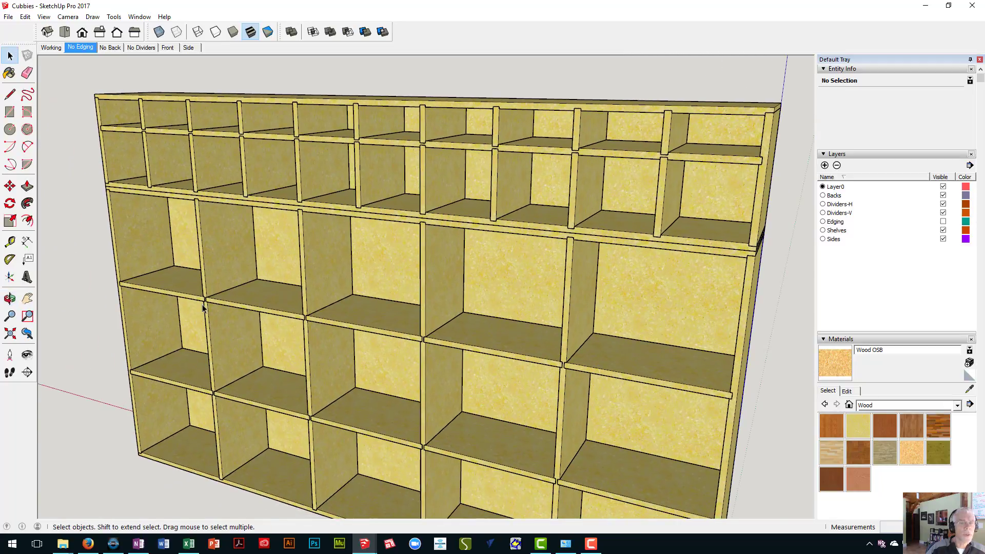
scroll(203, 308, "up", 5)
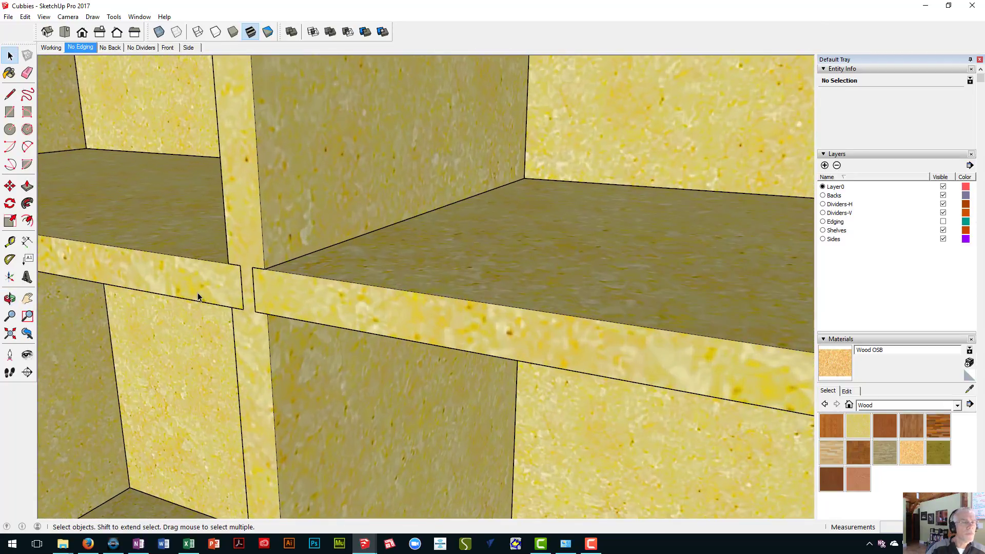
scroll(199, 297, "down", 6)
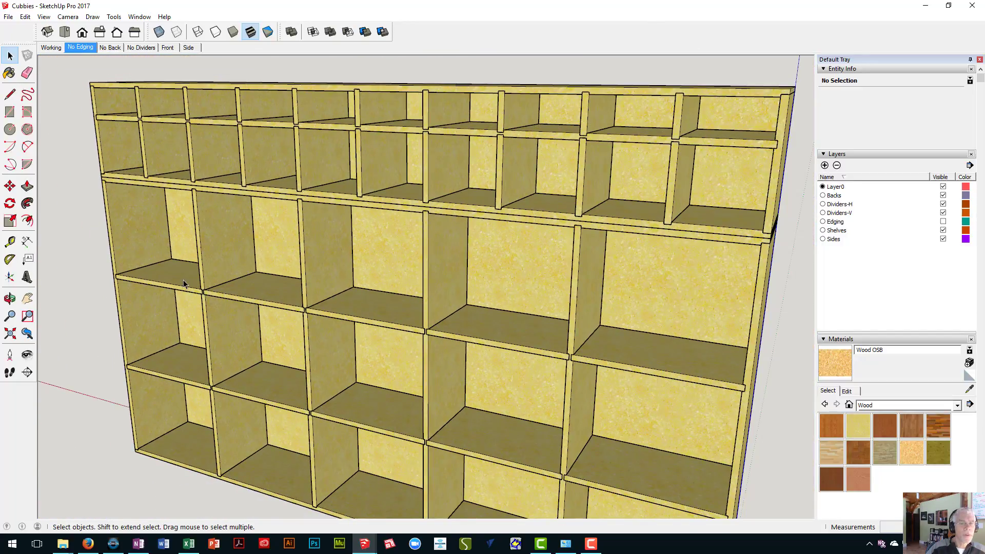
- Select several horizontal dividers in the lower cabinet one after another to inspect their component information
left_click(183, 280)
left_click(301, 308)
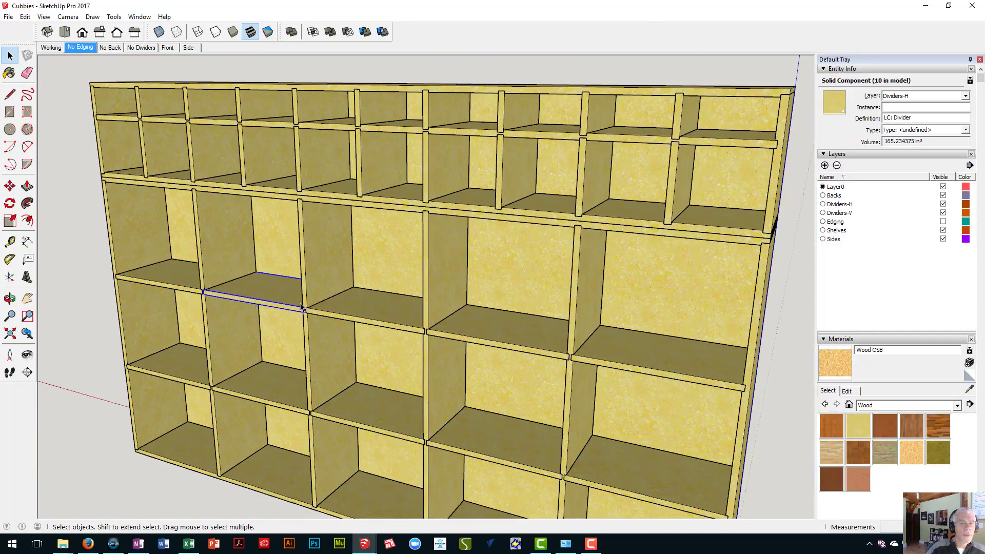
middle_click_drag(302, 307, 290, 226)
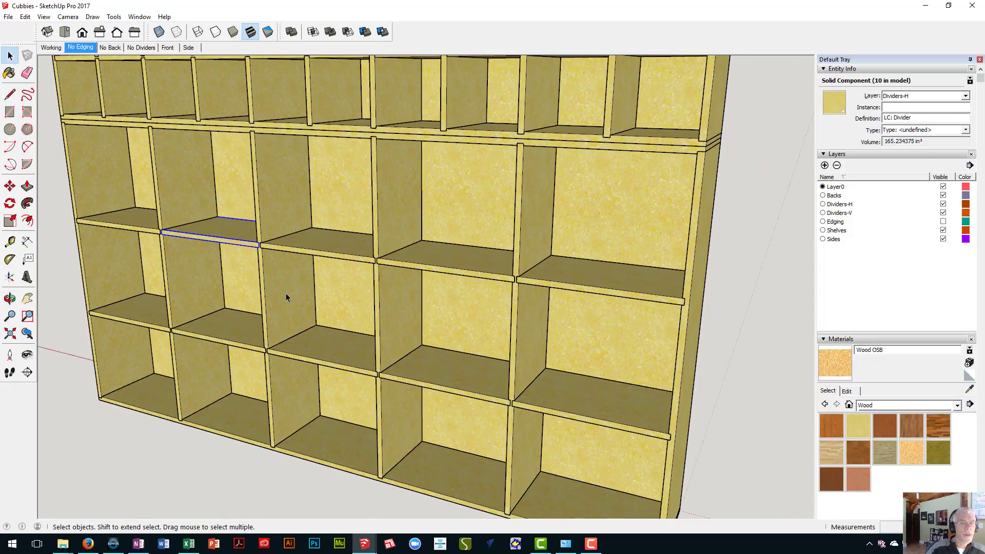
left_click(230, 334)
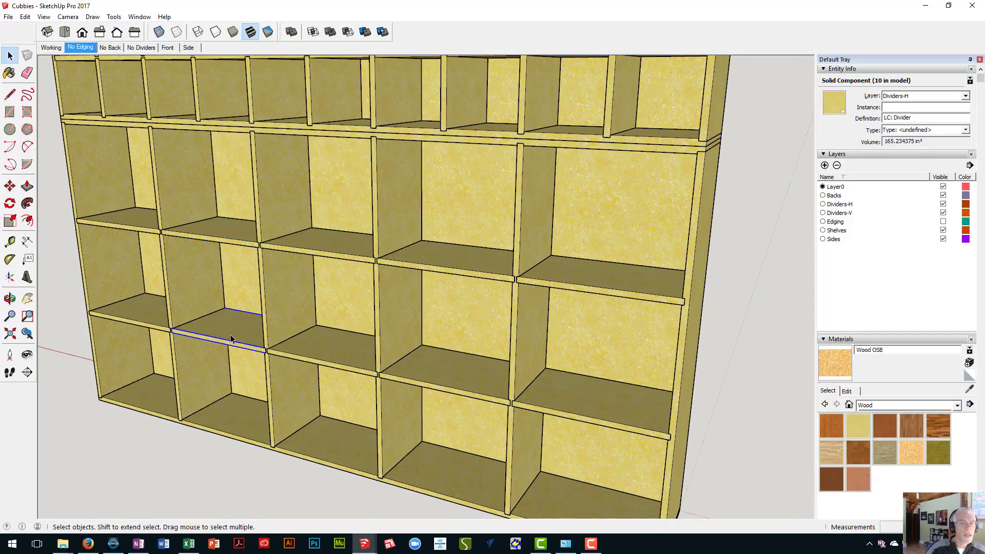
left_click(147, 316)
left_click(135, 220)
left_click(208, 231)
left_click(333, 240)
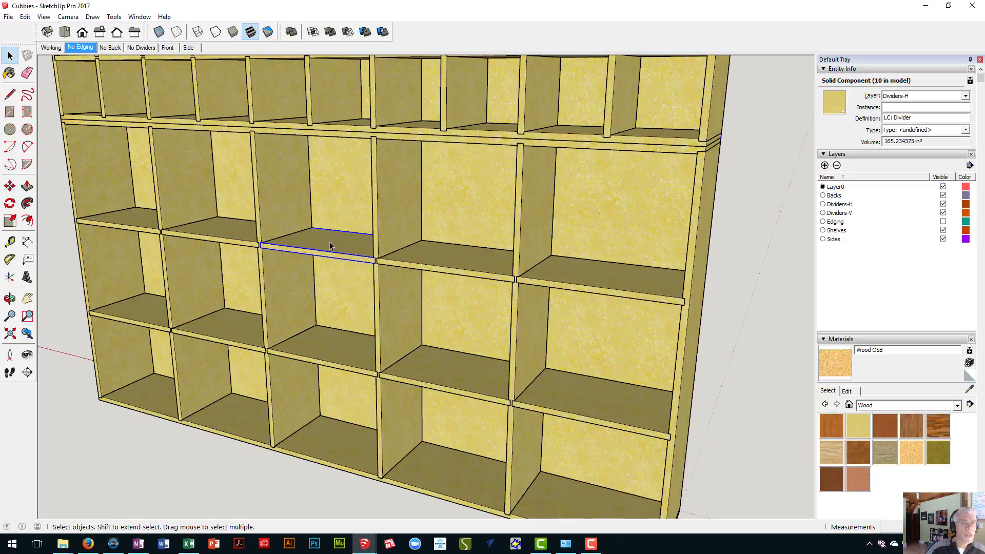
- Open the third upper horizontal divider for editing and try pushing its top face upward
double_click(330, 246)
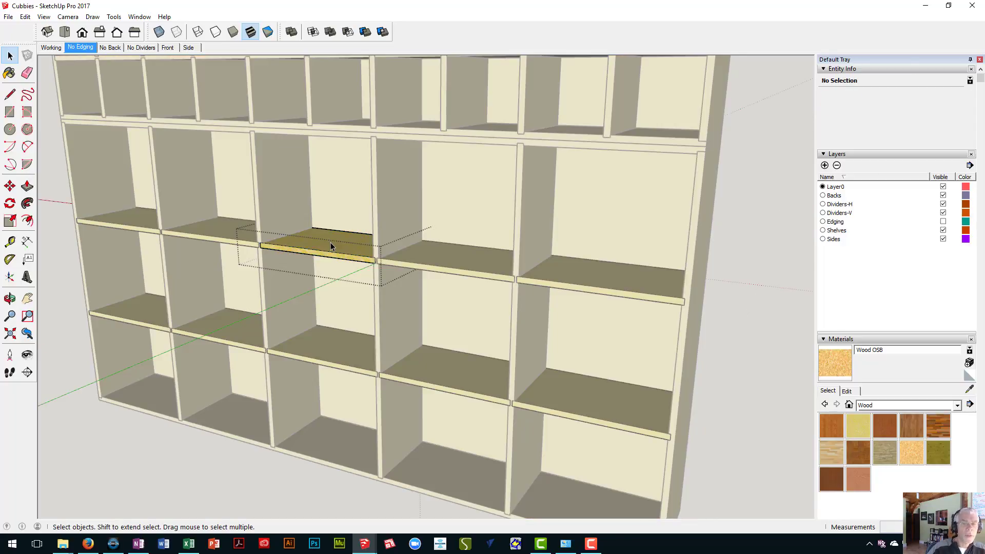
key("p")
left_click(331, 243)
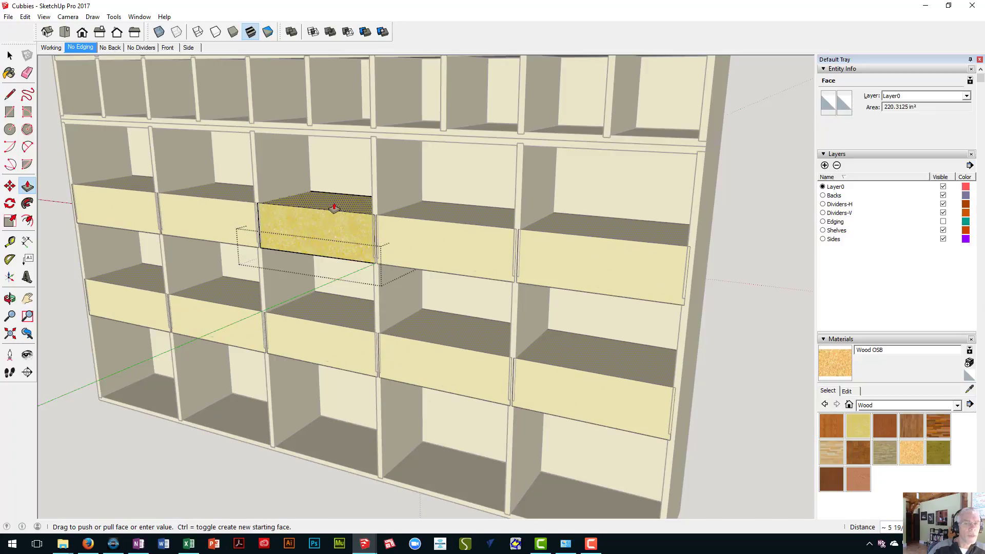
key("Escape")
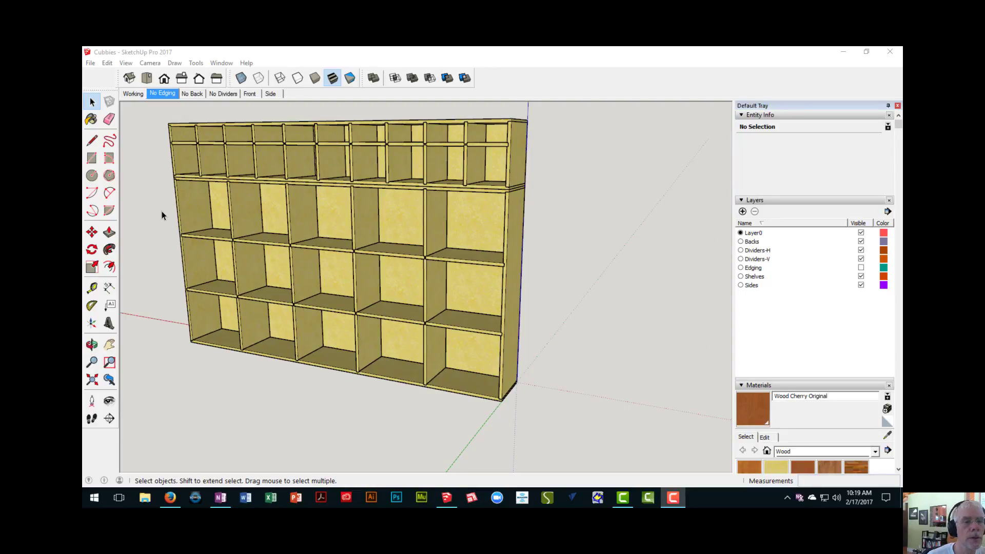
- Measure the lower cabinet's overall width and the depth of its side panel with the Tape Measure
key("t")
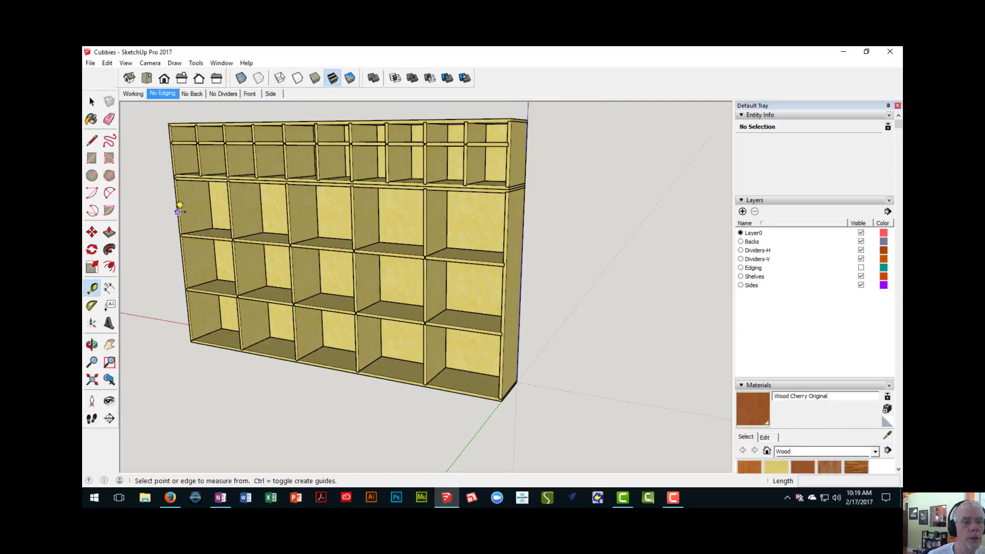
left_click(177, 211)
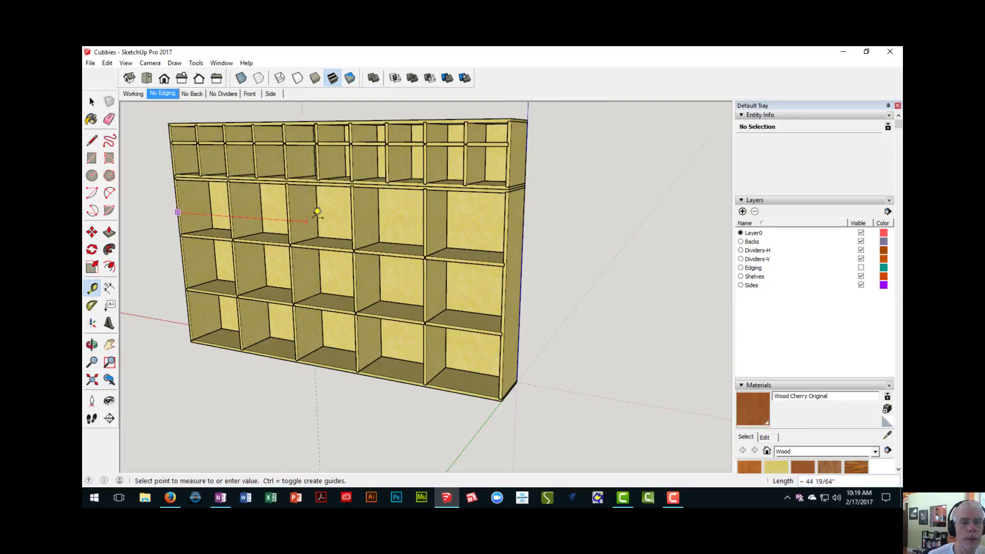
left_click(511, 223)
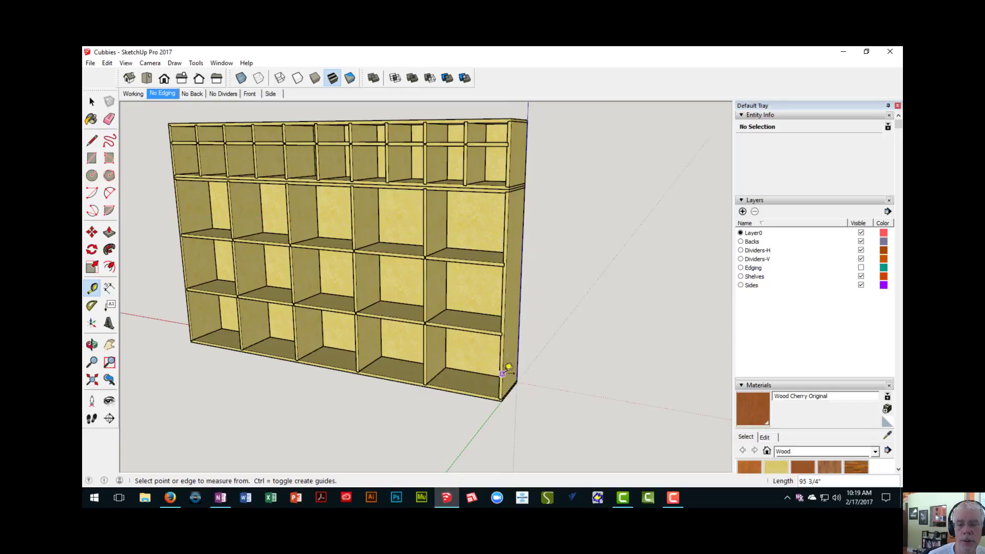
scroll(500, 380, "up", 3)
left_click(517, 371)
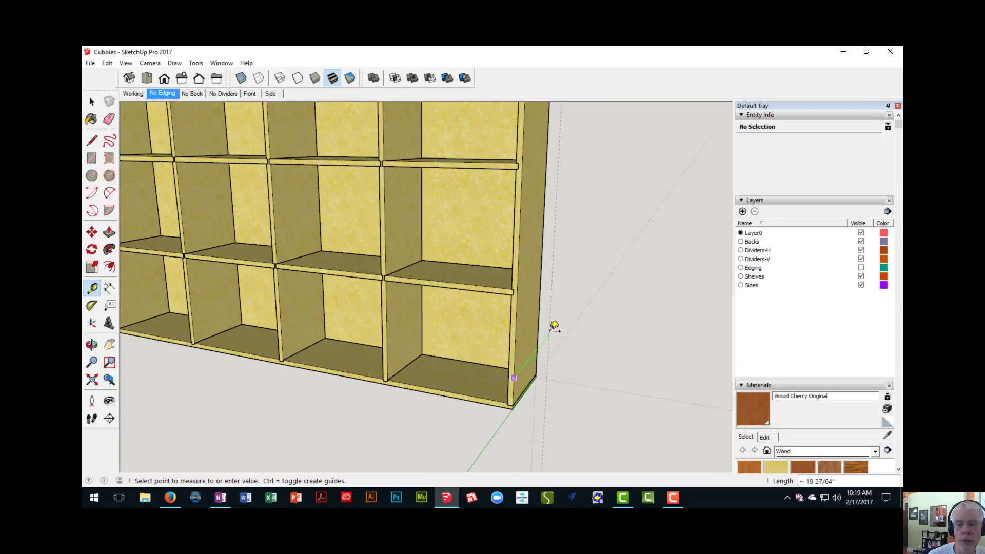
scroll(544, 334, "up", 3)
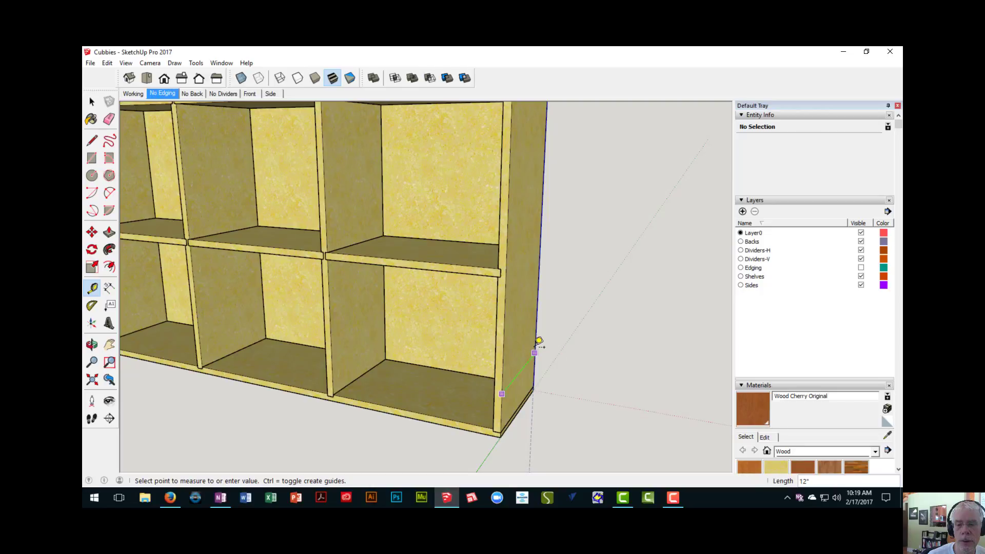
scroll(538, 340, "down", 5)
- Draw a 95.75 by 12 inch rectangle on the ground beside the cabinet, along the red axis
middle_click_drag(521, 348, 390, 321)
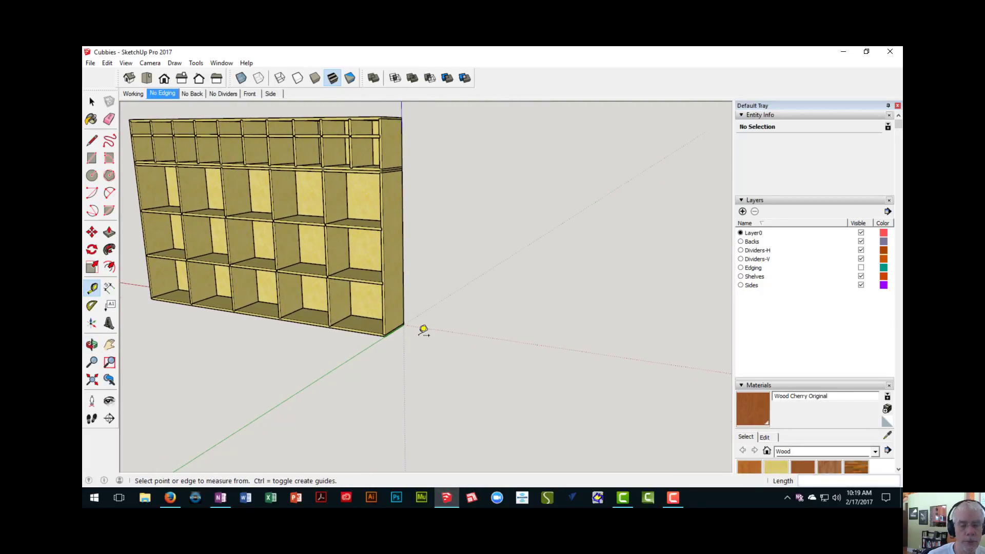
key("r")
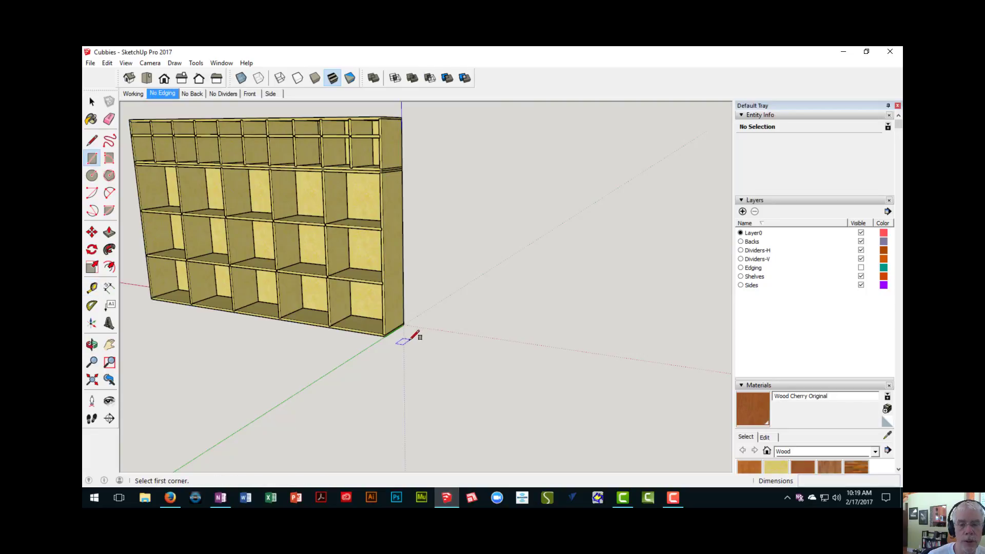
left_click(405, 340)
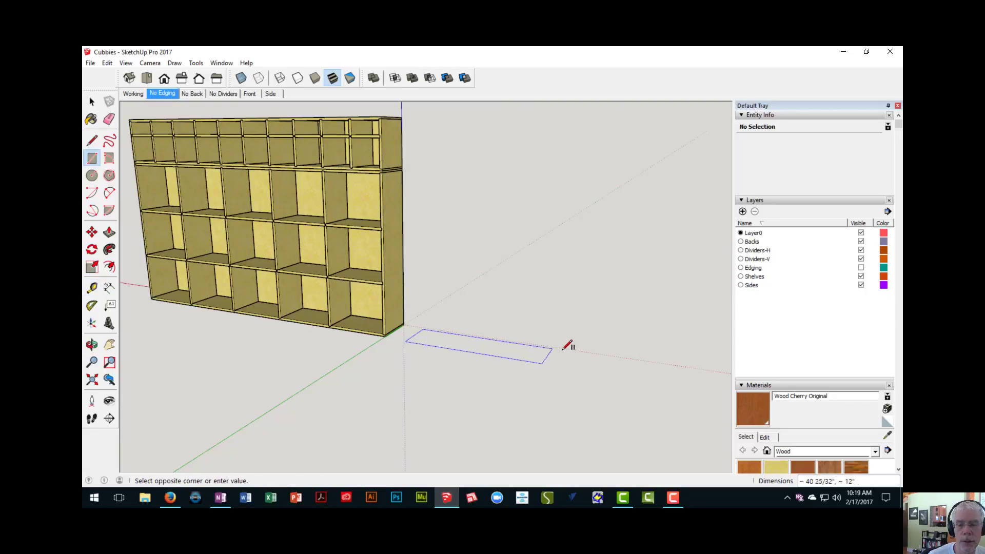
left_click(636, 356)
type("95.75")
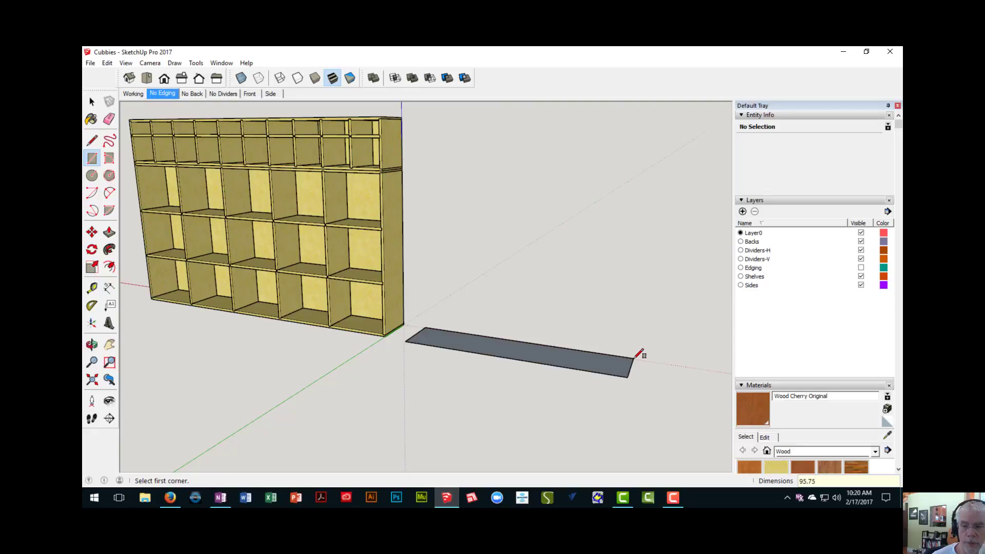
type(",12")
key("Return")
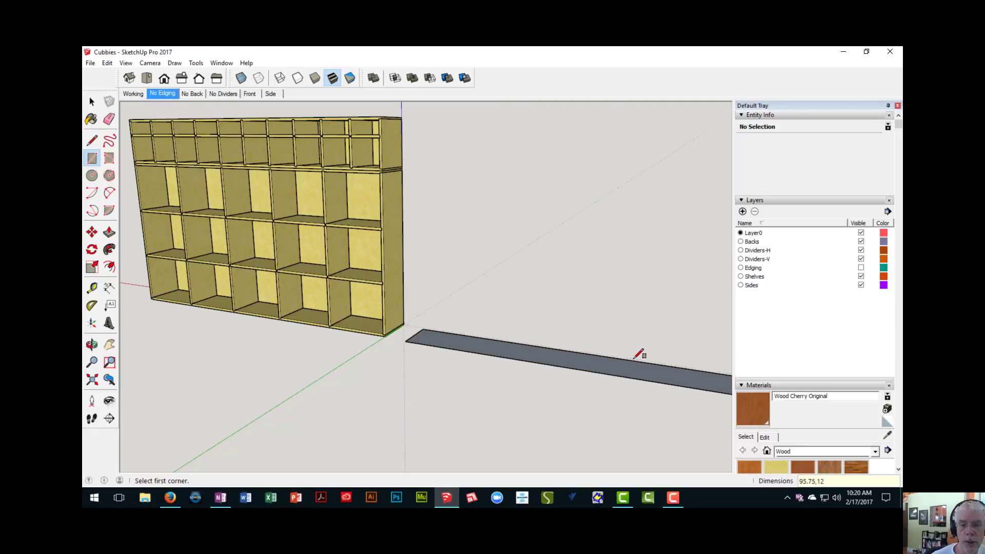
- Push/Pull the rectangle up 3/4" to form a board
scroll(510, 370, "down", 3)
middle_click_drag(510, 370, 373, 349)
scroll(371, 351, "up", 3)
key("p")
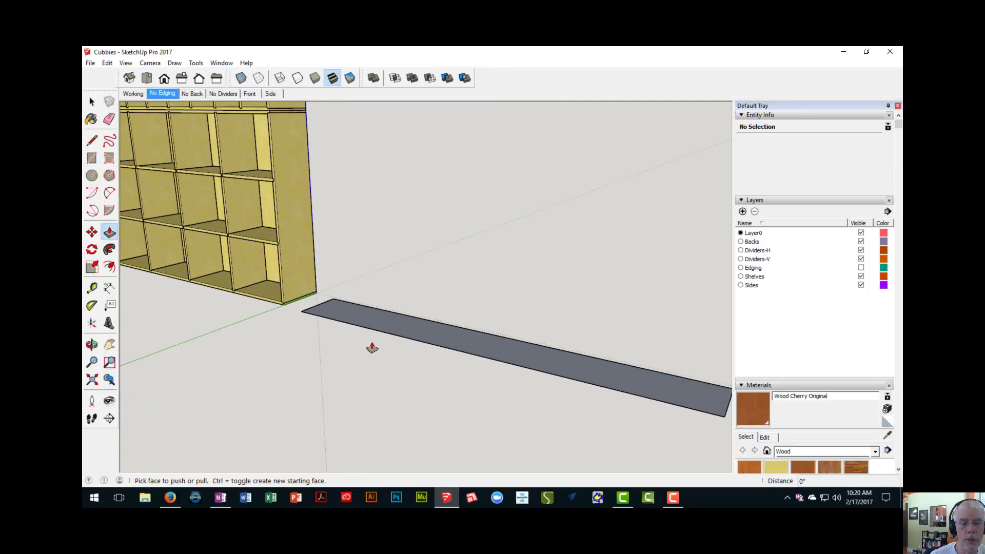
left_click(379, 322)
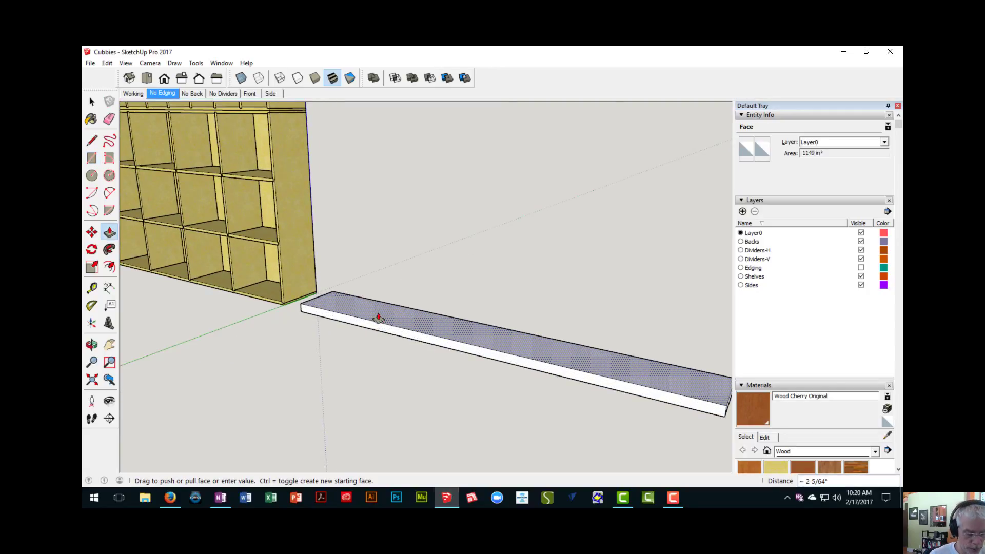
type("3/4\"")
key("Return")
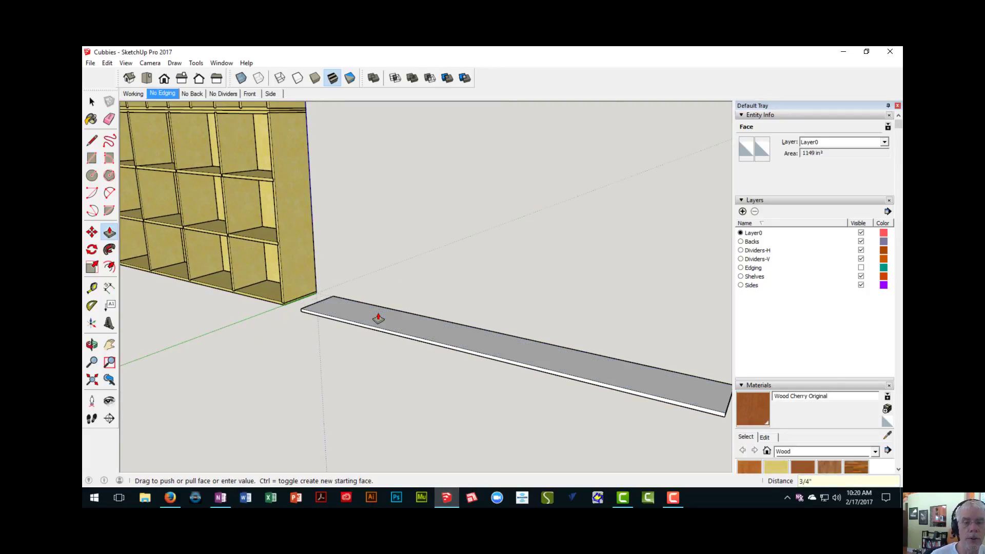
- Select the whole board and make it a component with the default definition name
scroll(382, 320, "down", 3)
middle_click_drag(387, 325, 287, 333)
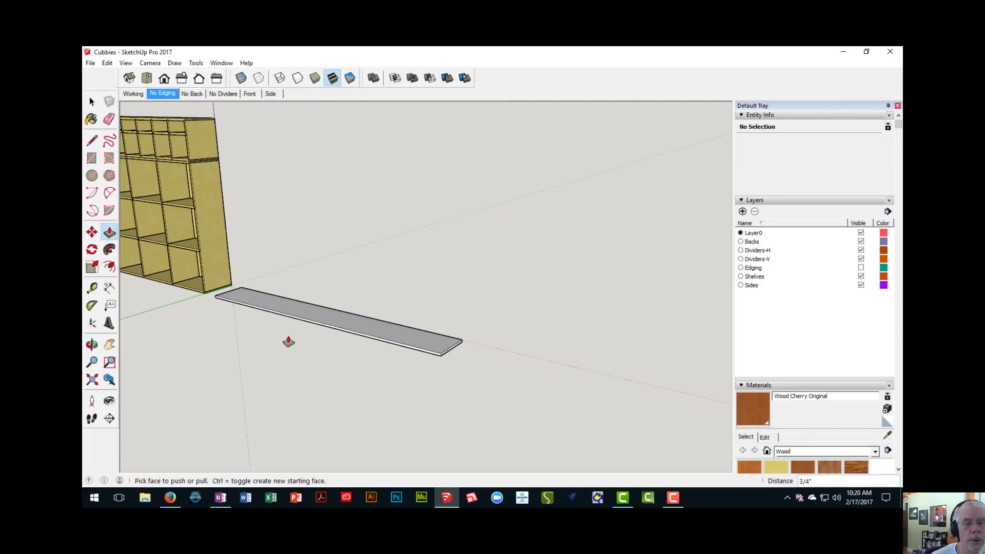
key("space")
triple_click(306, 318)
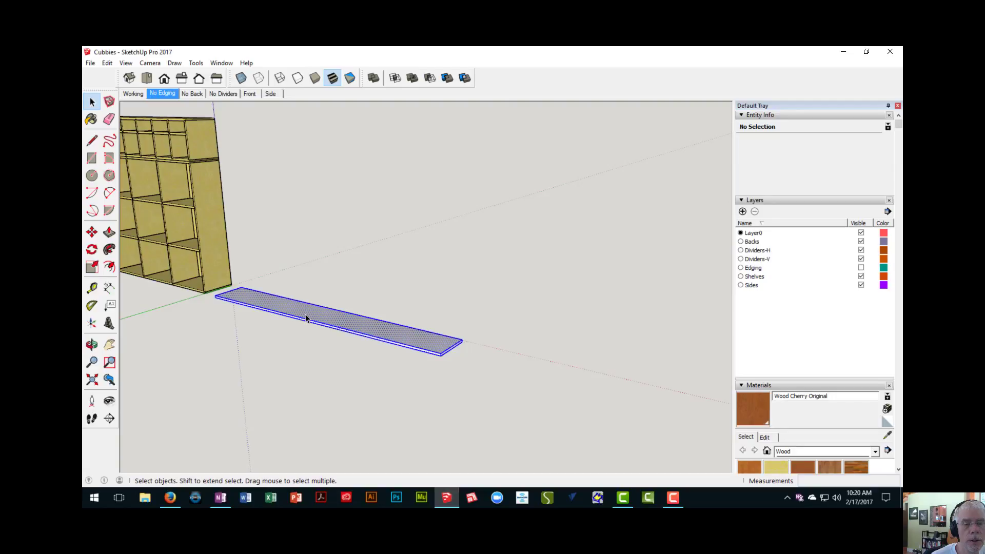
right_click(306, 318)
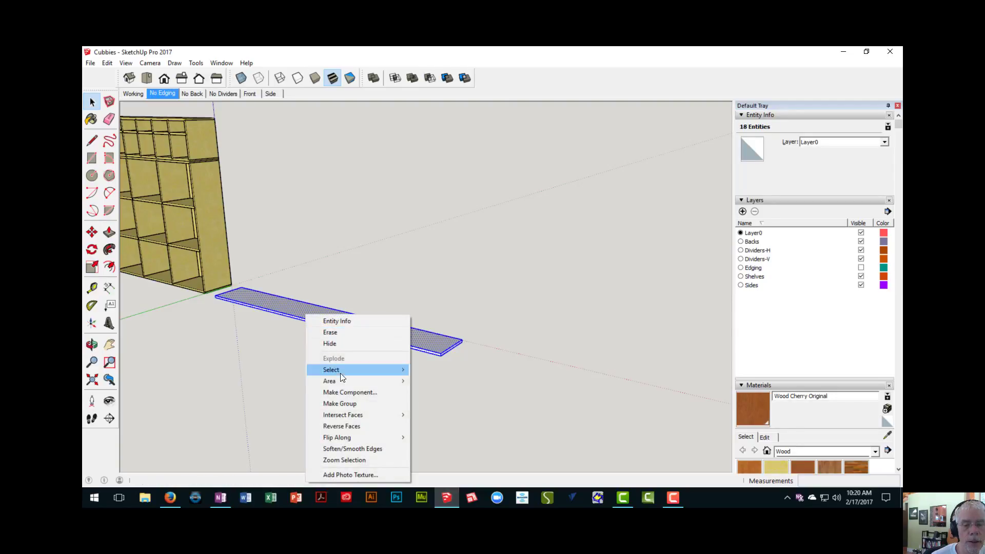
left_click(349, 393)
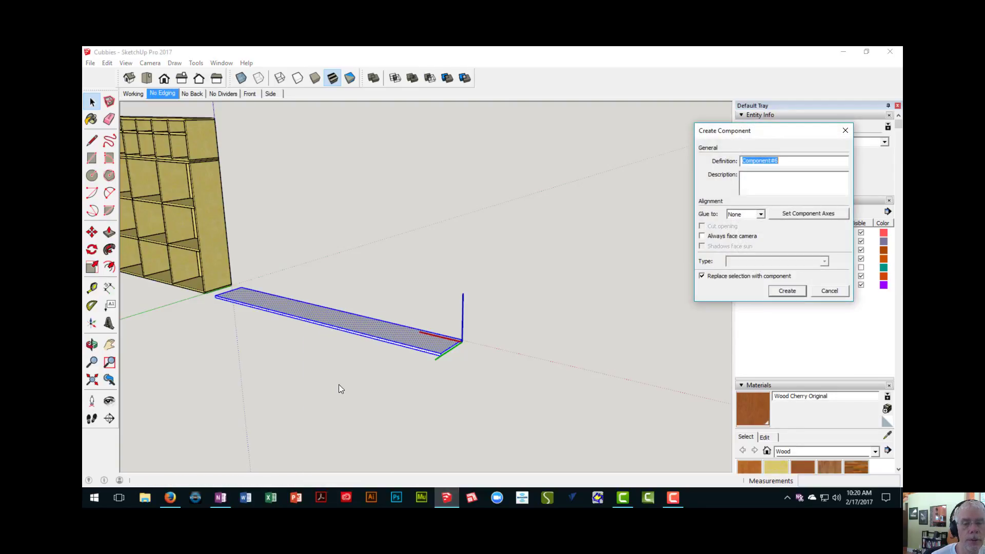
left_click(787, 291)
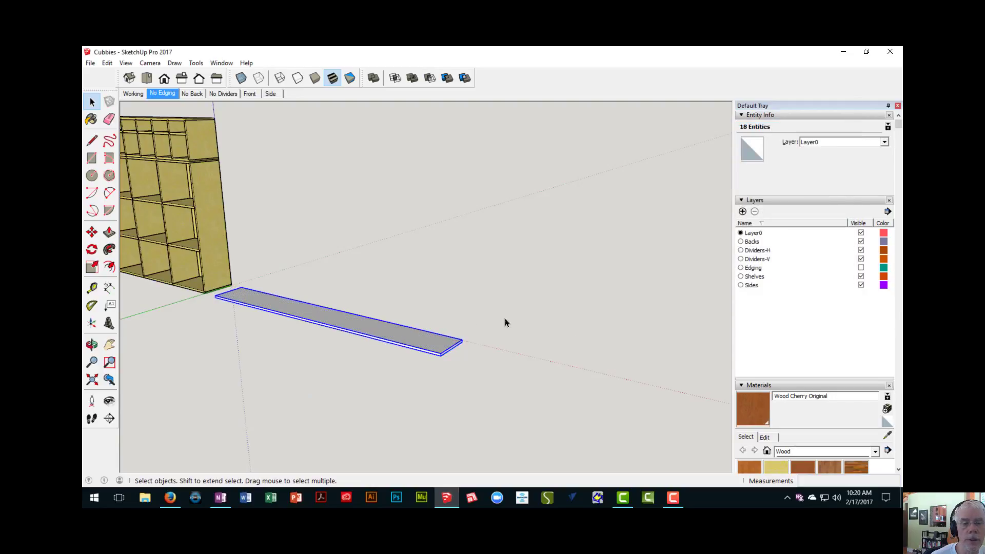
middle_click_drag(404, 324, 564, 353)
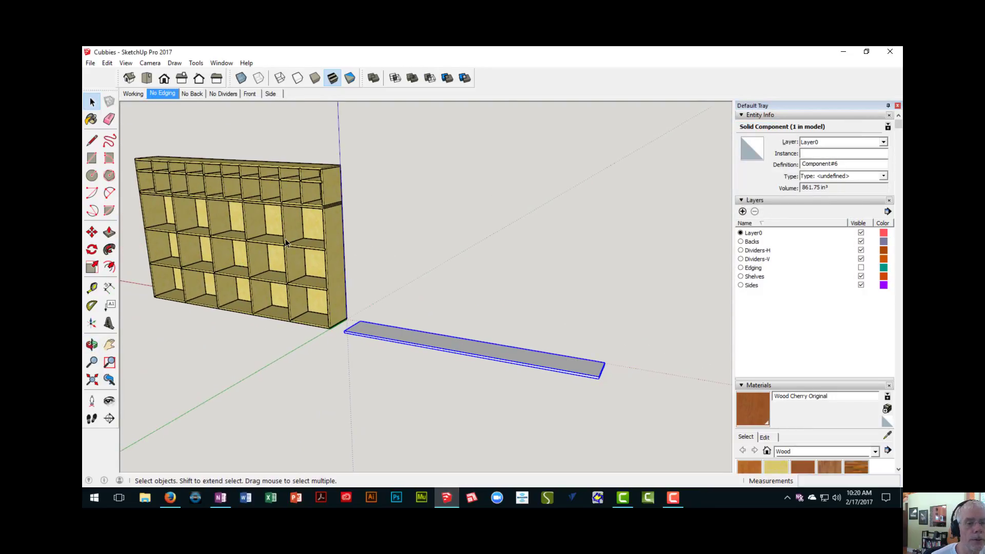
scroll(344, 331, "up", 2)
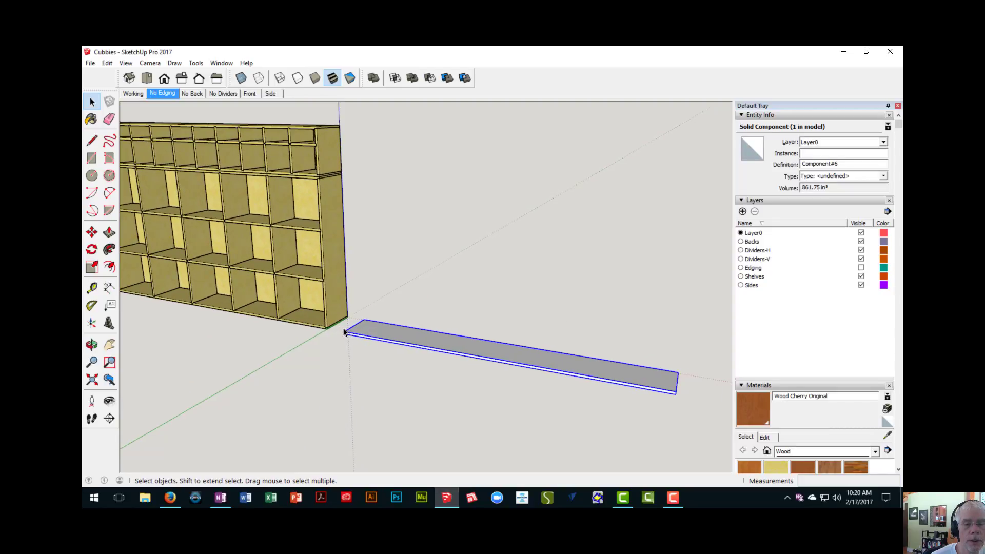
- Inspect the lower cabinet's bottom shelf and top shelf by selecting each one in turn
left_click(313, 322)
middle_click_drag(308, 286, 323, 157)
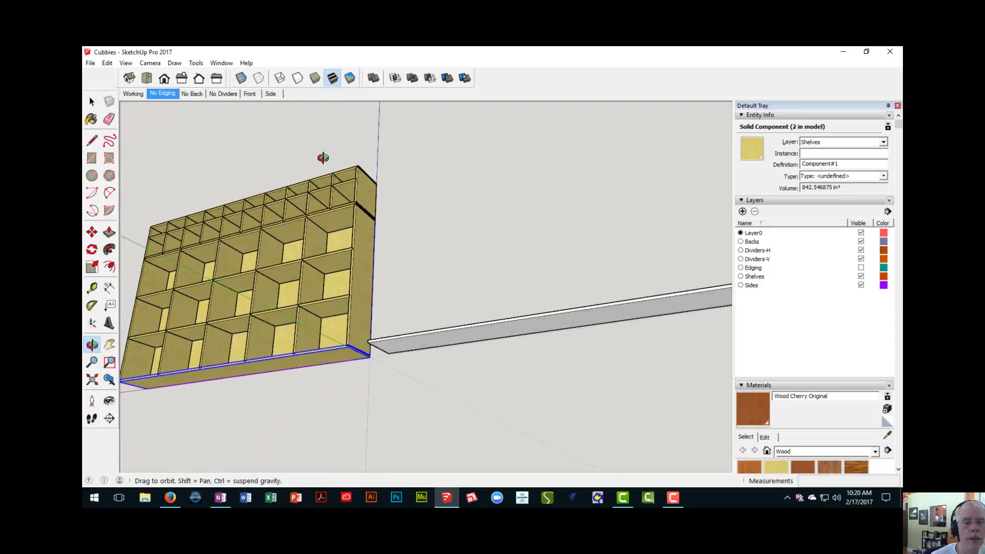
scroll(330, 231, "up", 3)
left_click(332, 233)
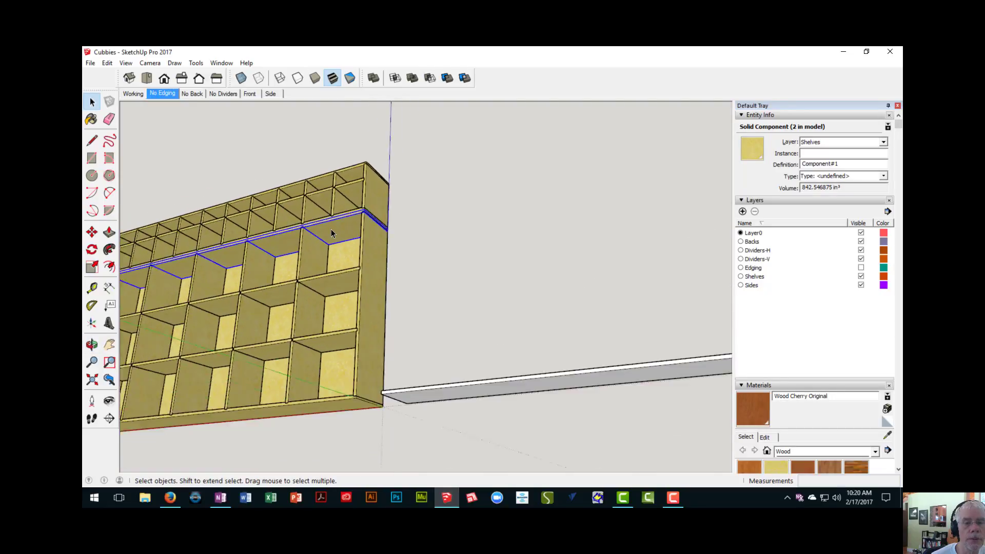
scroll(332, 233, "down", 2)
middle_click_drag(332, 232, 381, 333)
- Select the lower cabinet's outer side panel and measure its height with the Tape Measure
middle_click_drag(330, 307, 326, 276)
scroll(341, 282, "up", 2)
left_click(329, 274)
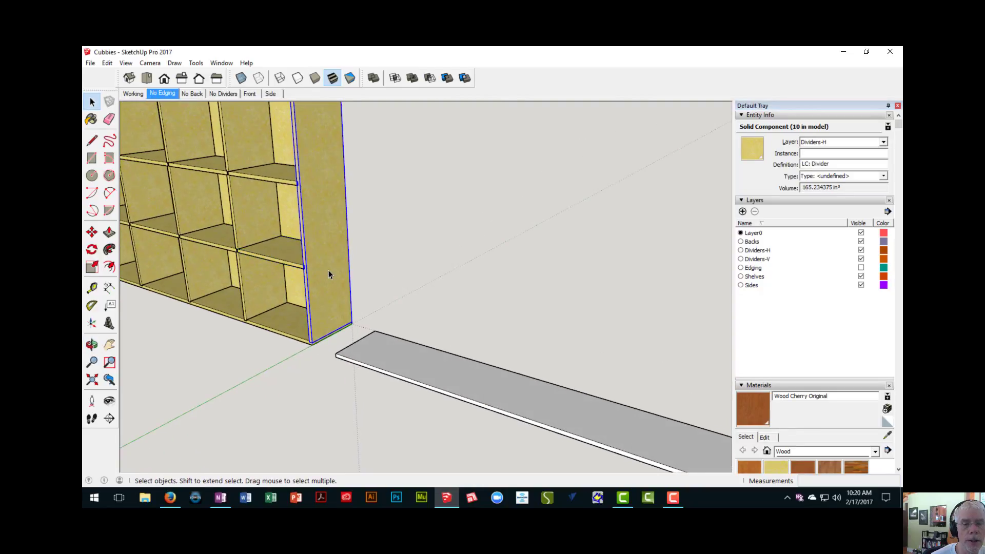
scroll(329, 274, "down", 2)
key("t")
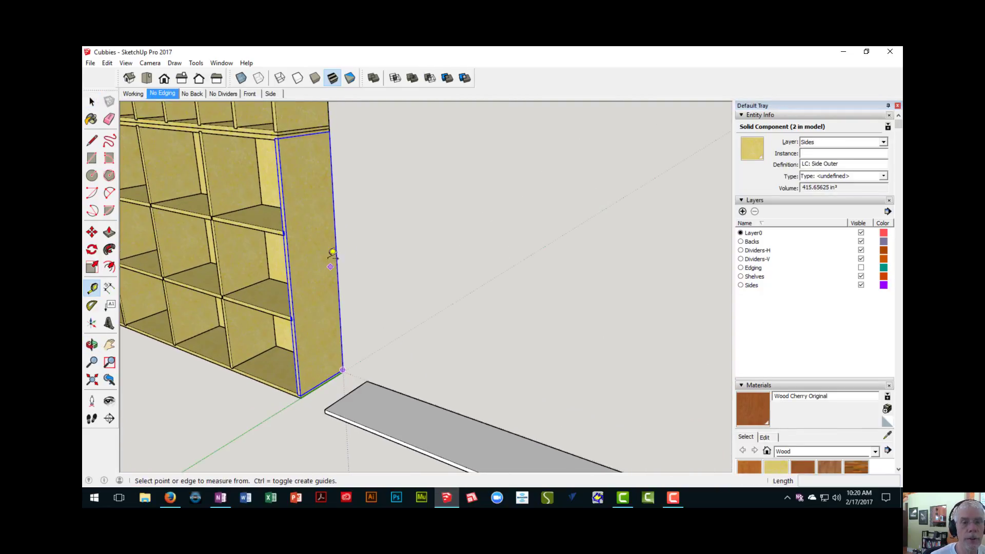
scroll(330, 248, "up", 2)
left_click(305, 134)
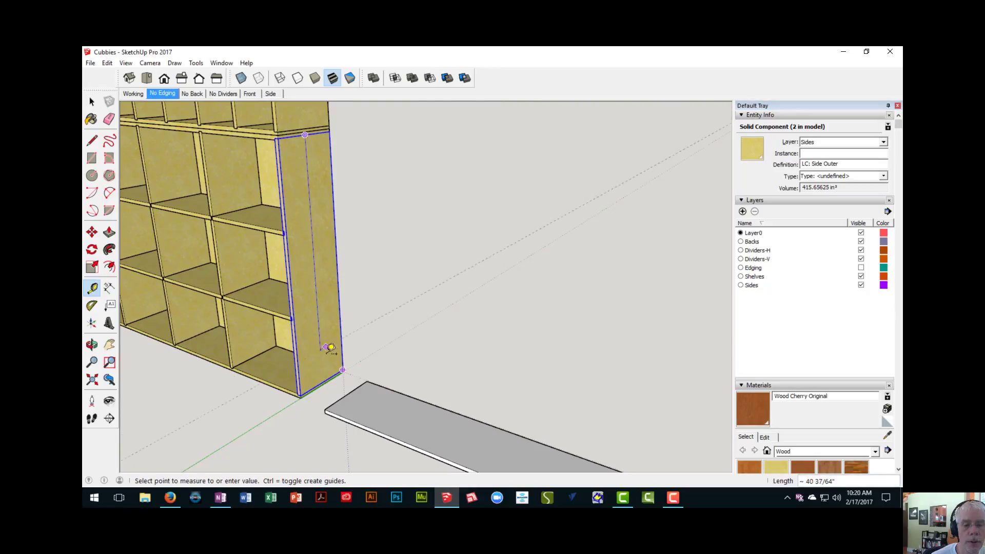
left_click(322, 382)
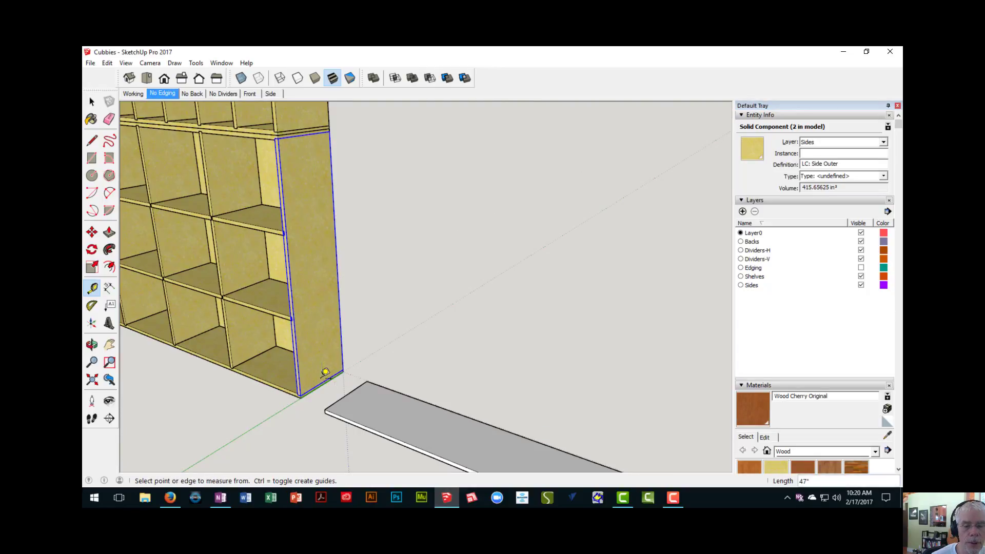
- Draw a 12 by 3/4 inch rectangle on the new board's top face, flush with the end nearest the cabinet
middle_click_drag(342, 399, 287, 346)
scroll(292, 361, "up", 2)
scroll(296, 355, "up", 2)
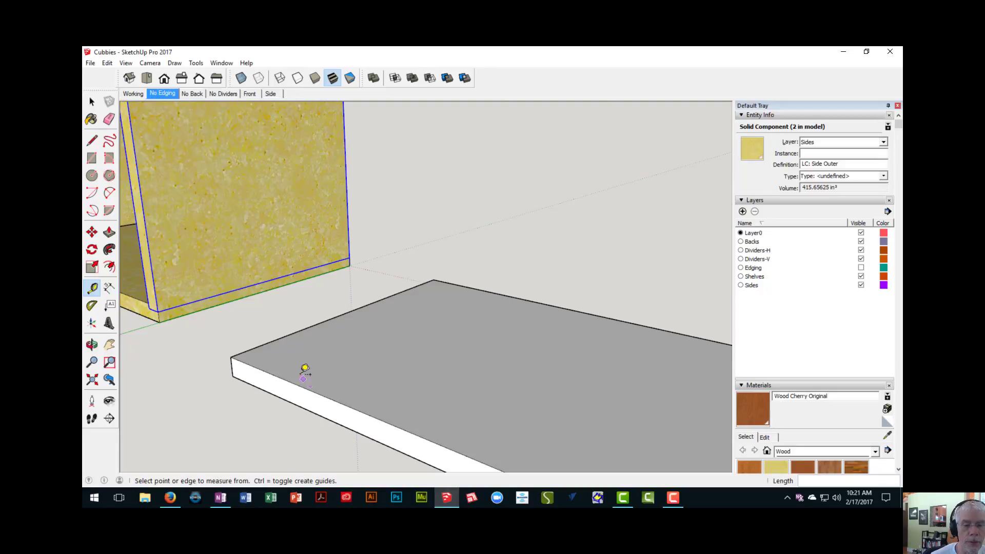
key("space")
middle_click_drag(322, 357, 368, 371)
left_click(369, 370)
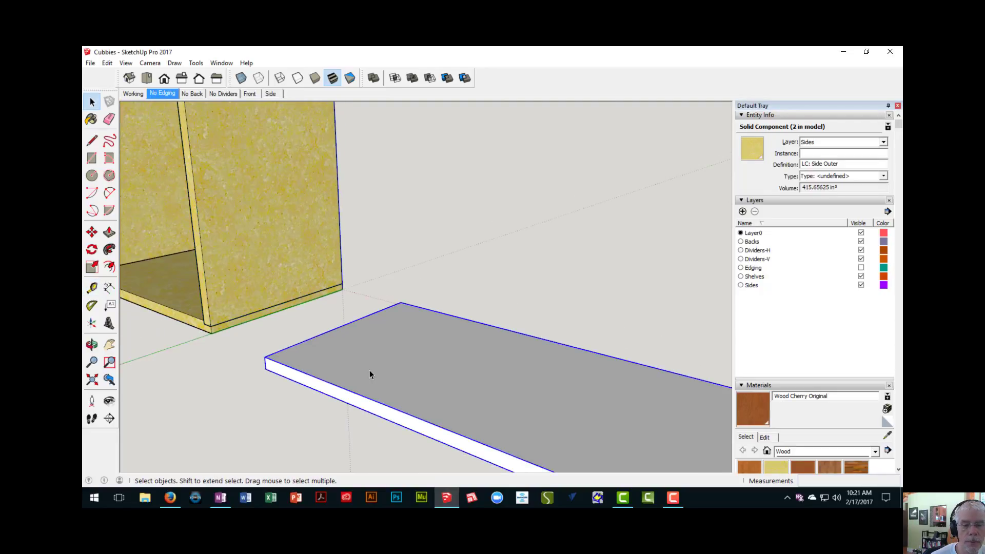
key("r")
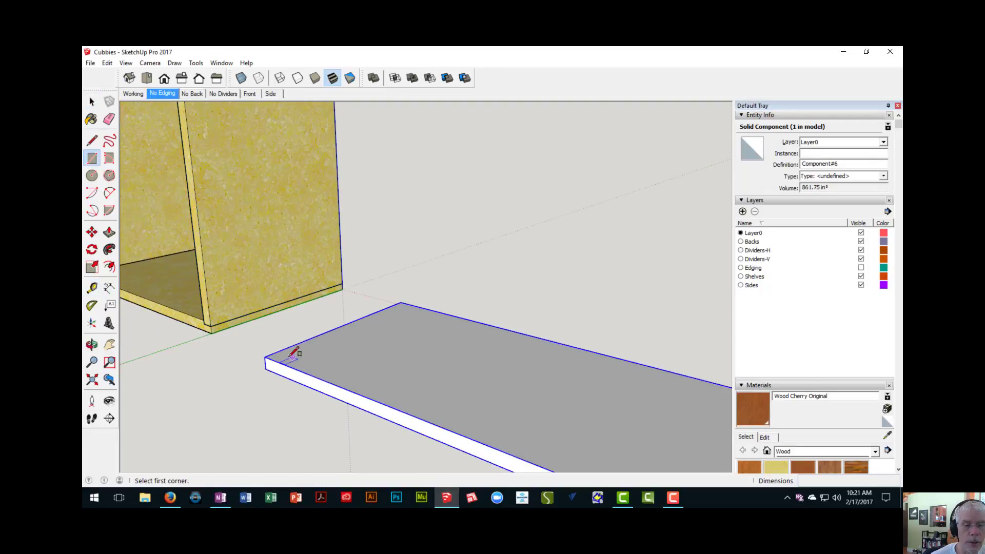
left_click(264, 357)
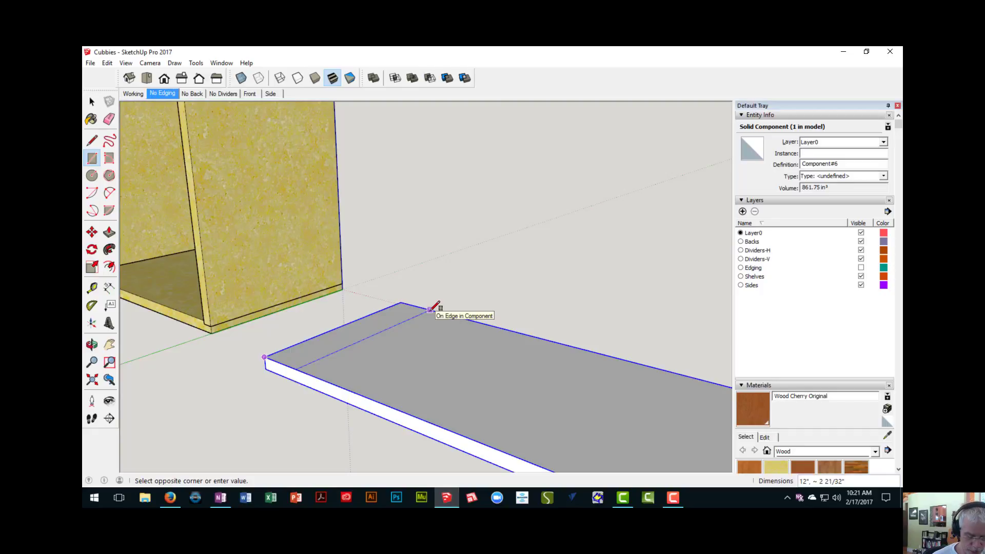
type("12,3/4")
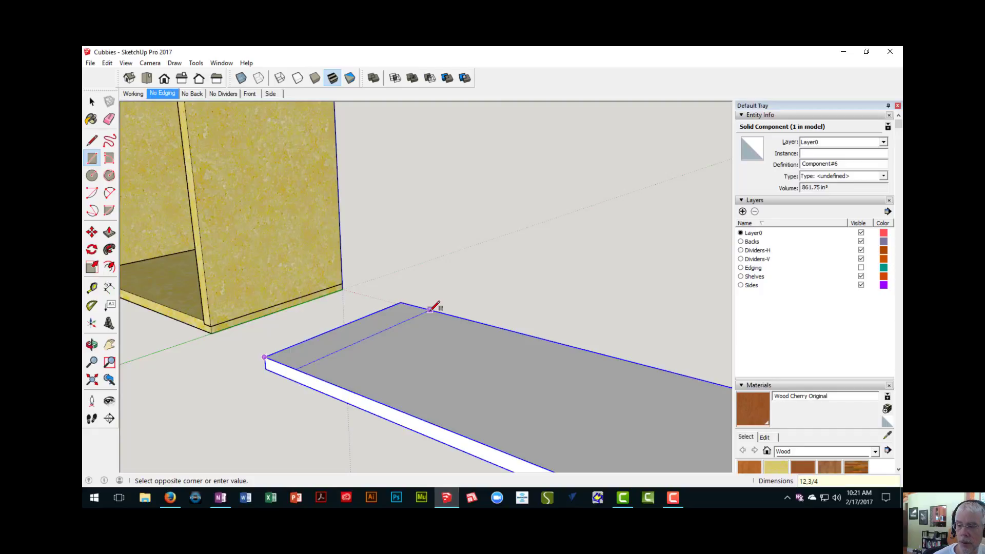
key("Return")
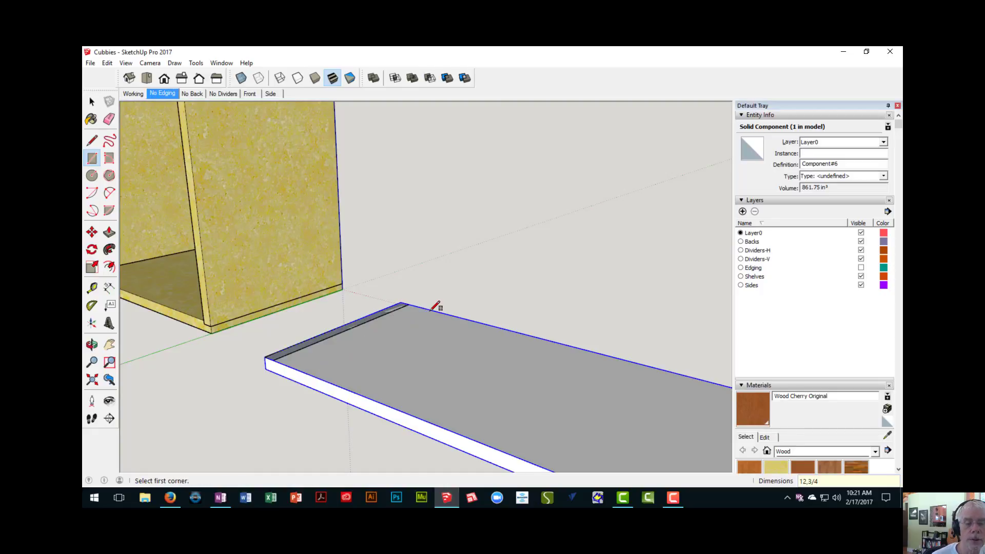
- Push/Pull the narrow end rectangle up 47" to form an upright side panel
scroll(386, 363, "up", 5)
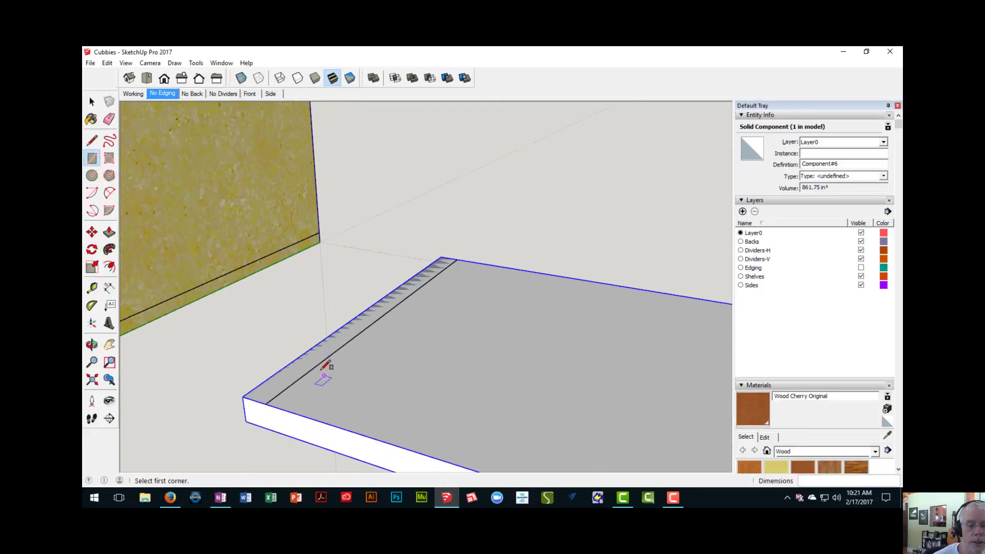
scroll(455, 265, "down", 3)
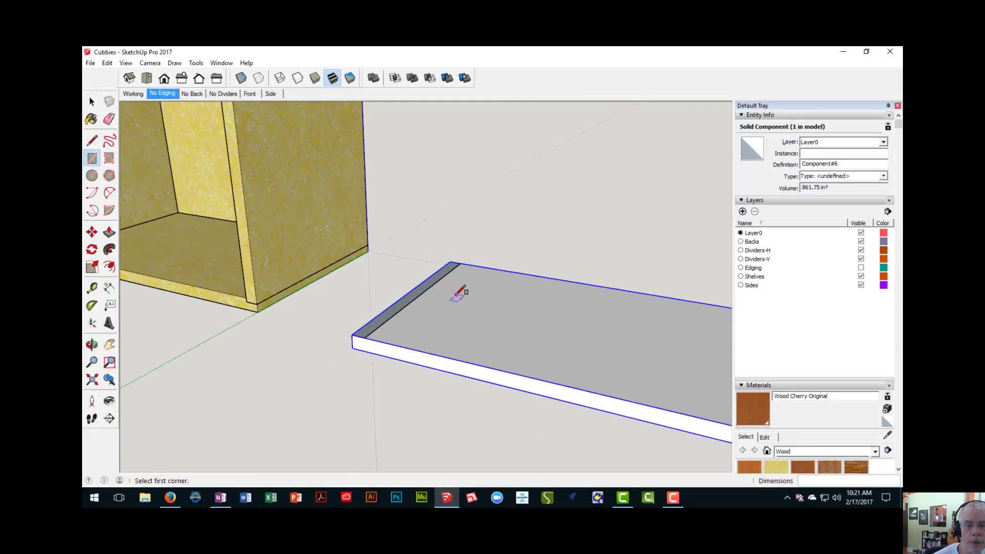
middle_click_drag(455, 295, 433, 299, "shift")
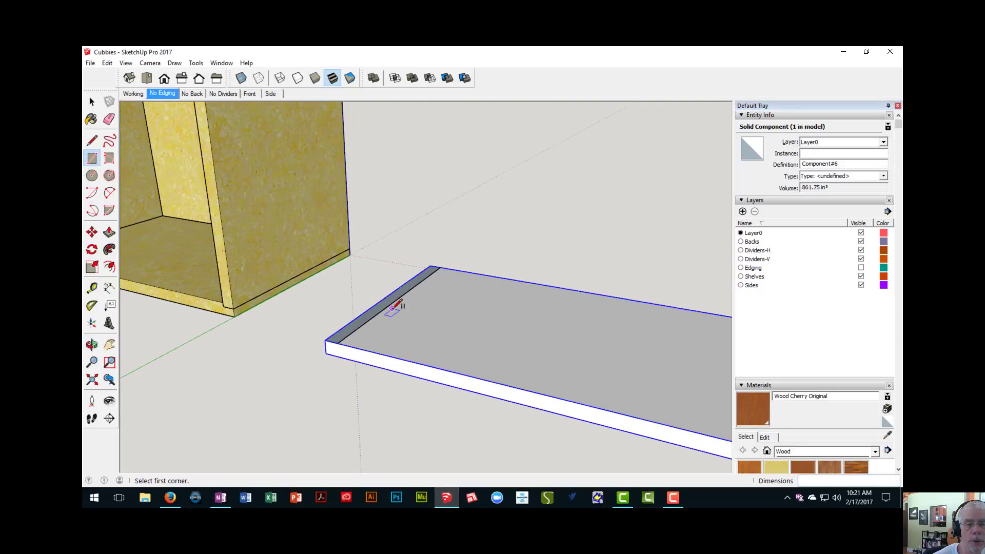
scroll(395, 306, "up", 2)
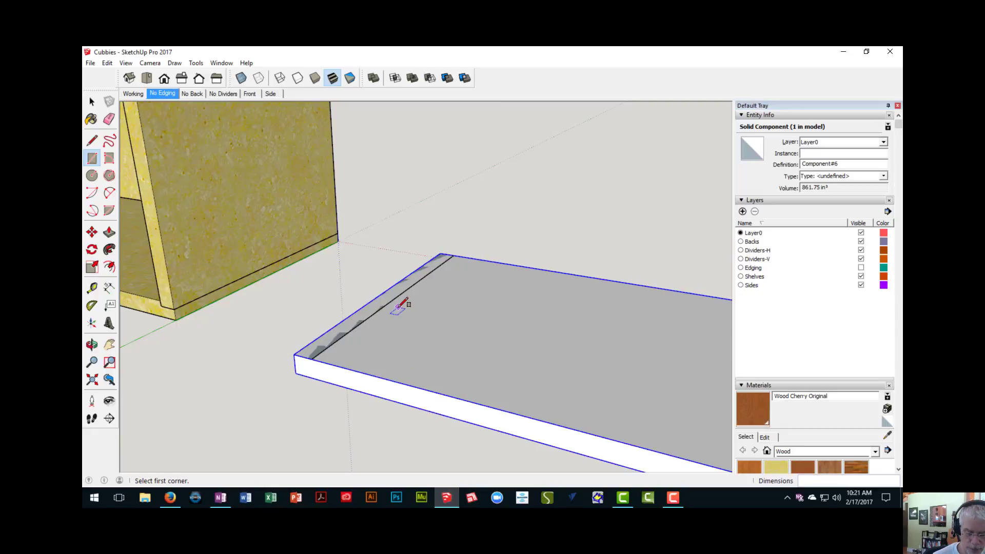
key("p")
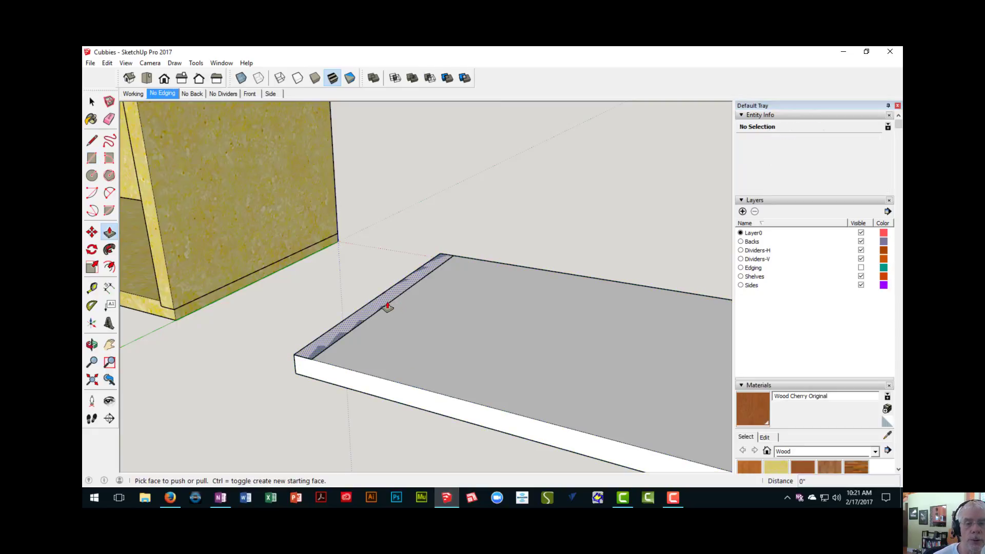
left_click(387, 308)
middle_click_drag(401, 222, 407, 292, "shift")
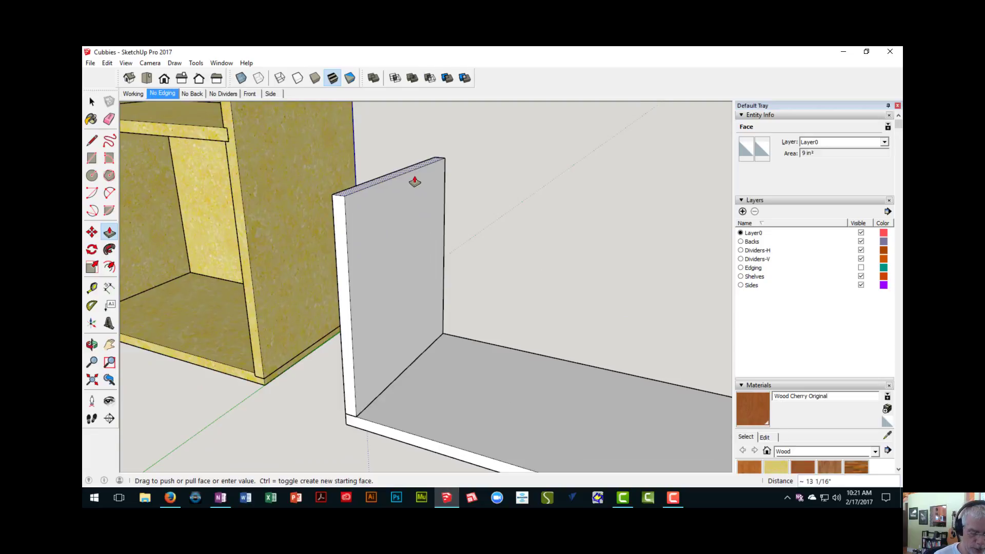
type("47")
key("Return")
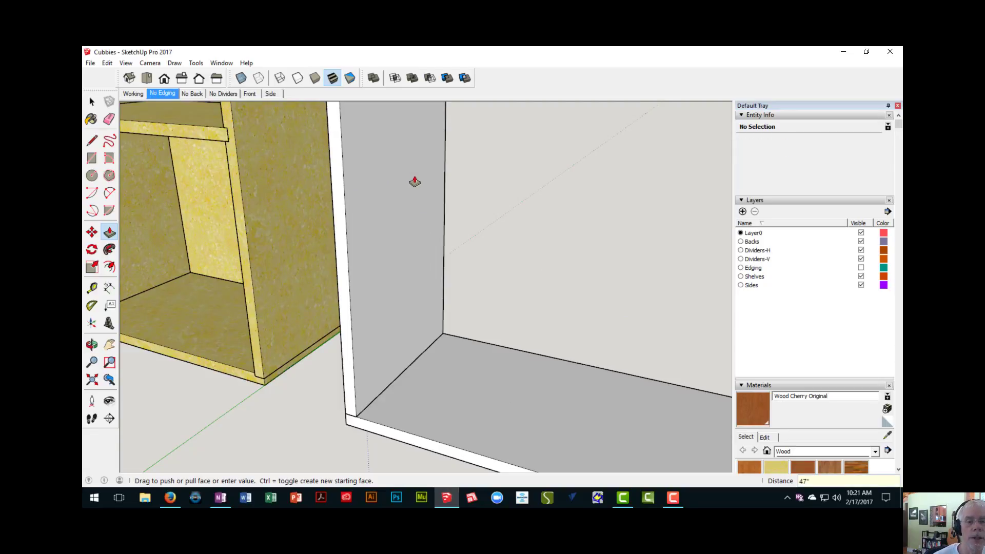
- Select the whole upright side panel and make it a component with the default definition name
scroll(411, 190, "down", 3)
scroll(409, 207, "down", 3)
middle_click_drag(411, 205, 376, 271)
scroll(404, 269, "up", 3)
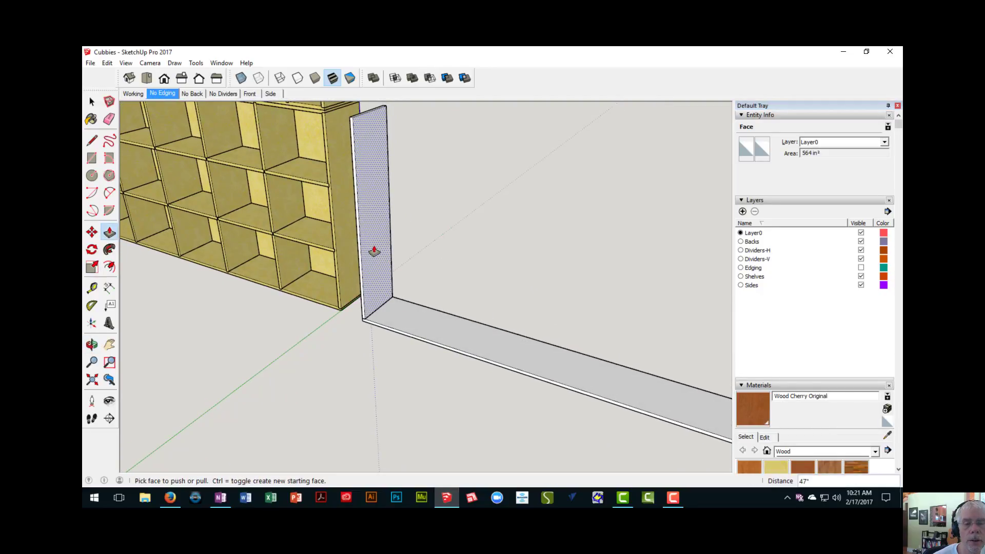
key("space")
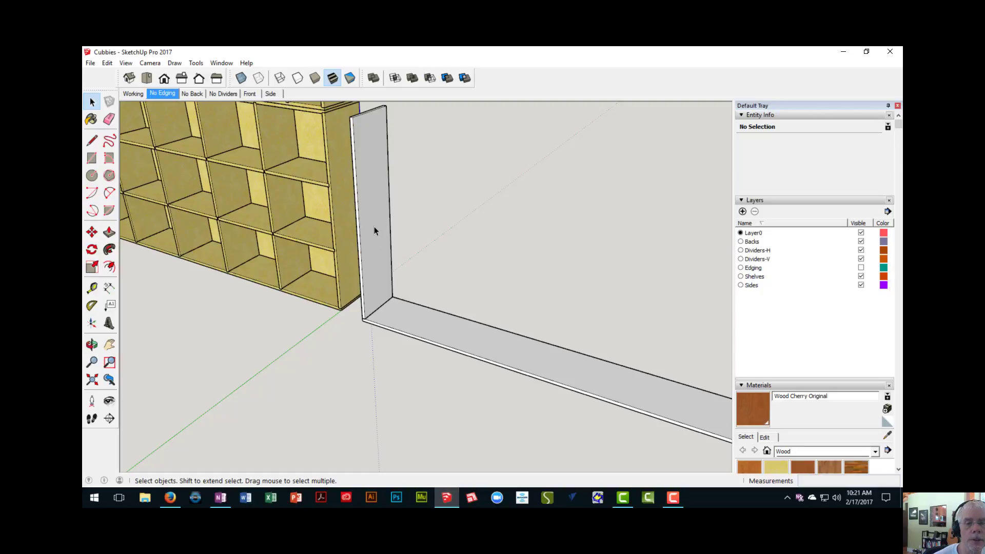
triple_click(374, 226)
right_click(374, 227)
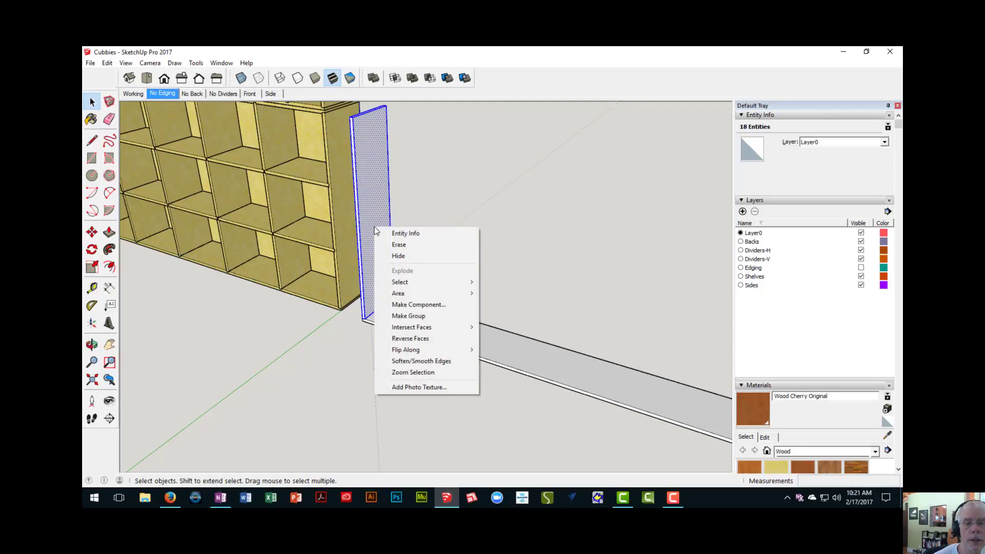
left_click(405, 304)
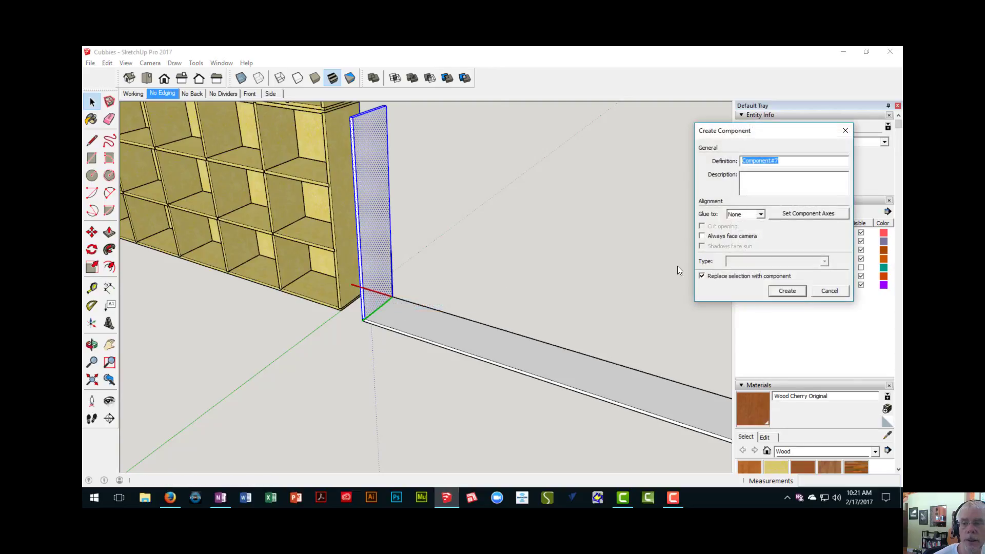
left_click(790, 292)
- Measure how deep the existing cabinet's side panel is let into the bottom shelf at the front corner
left_click(389, 277)
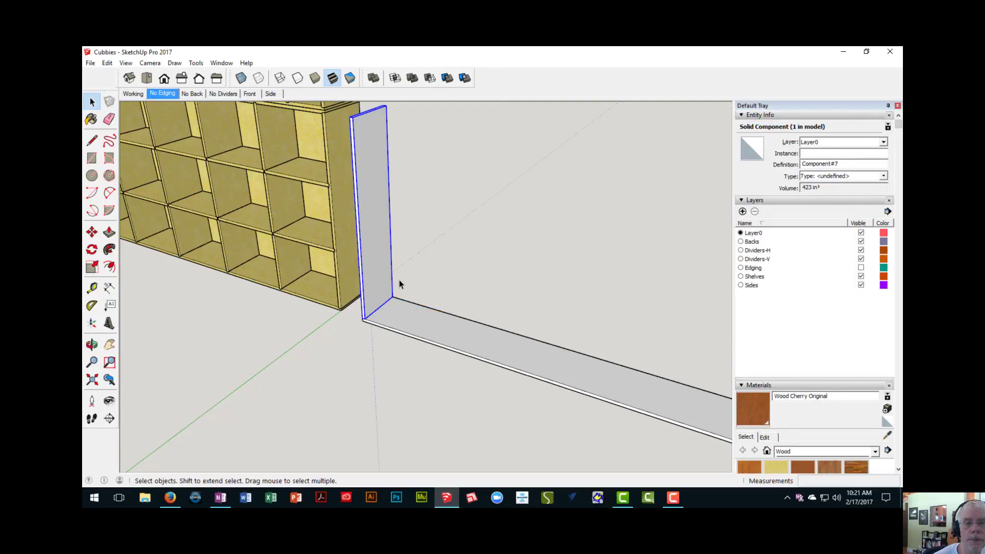
middle_click_drag(399, 279, 430, 278)
scroll(374, 331, "up", 5)
middle_click_drag(374, 331, 398, 273)
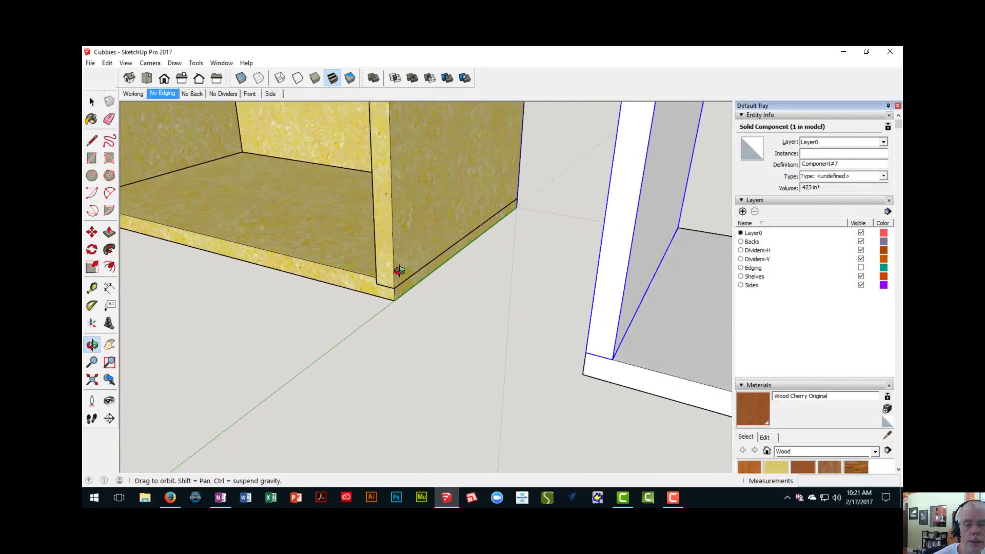
scroll(395, 272, "up", 5)
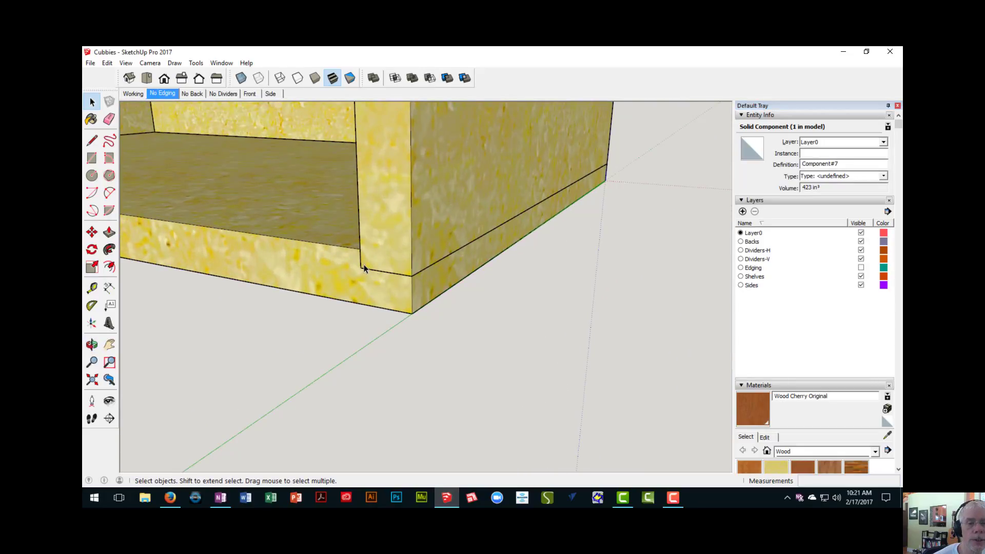
key("t")
scroll(365, 264, "up", 1)
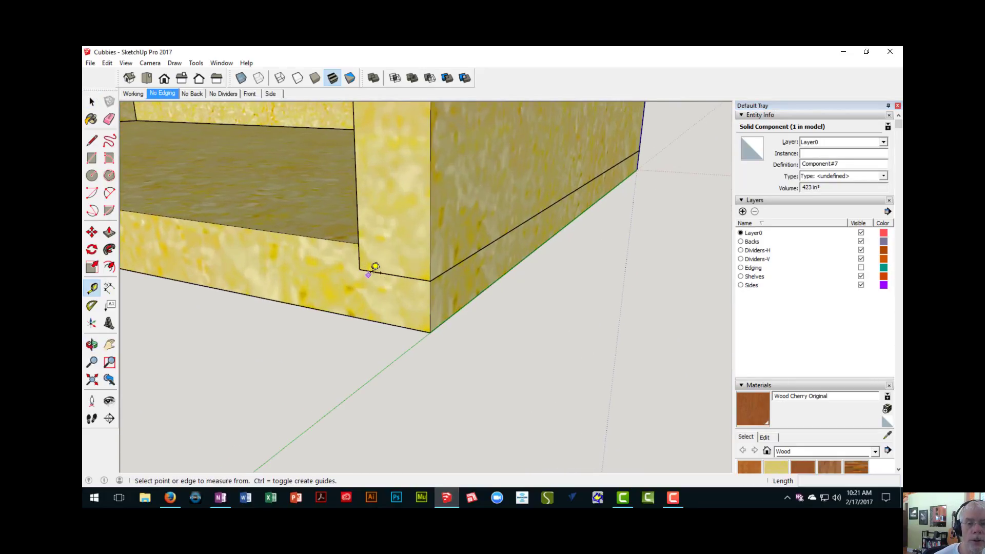
left_click(372, 271)
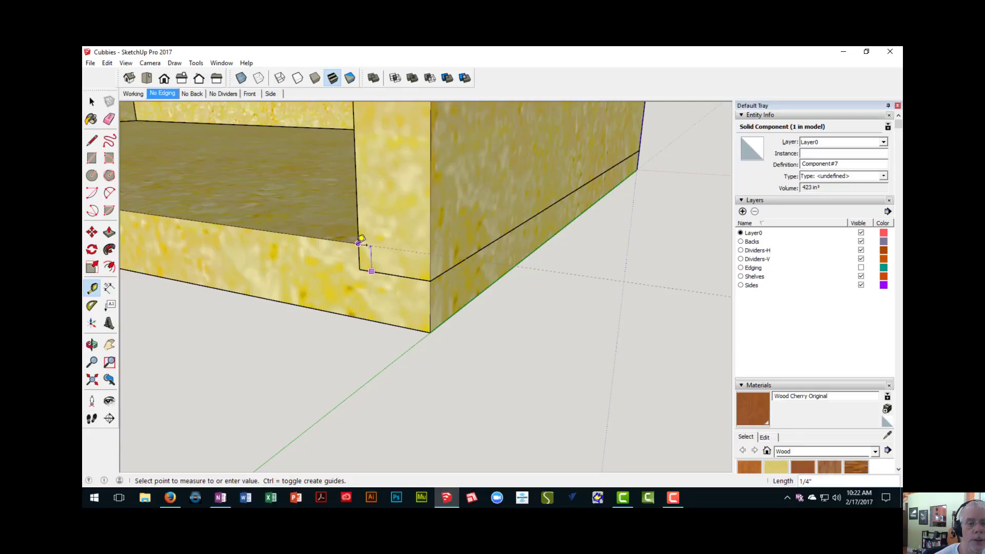
left_click(361, 239)
- Move the new side panel component 1/4" straight down into the bottom board
scroll(361, 241, "down", 8)
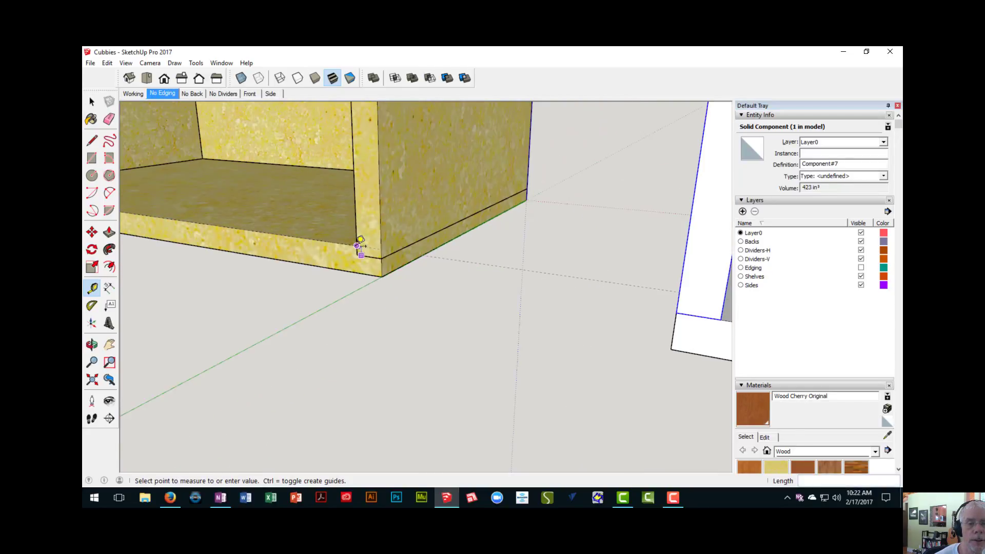
middle_click_drag(434, 269, 408, 260)
key("space")
scroll(408, 260, "up", 3)
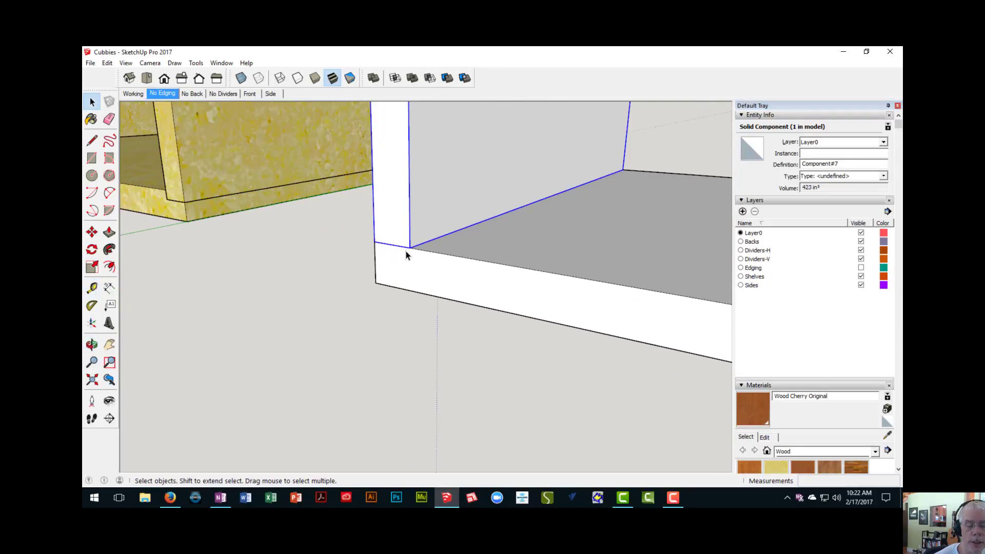
scroll(406, 252, "up", 3)
key("m")
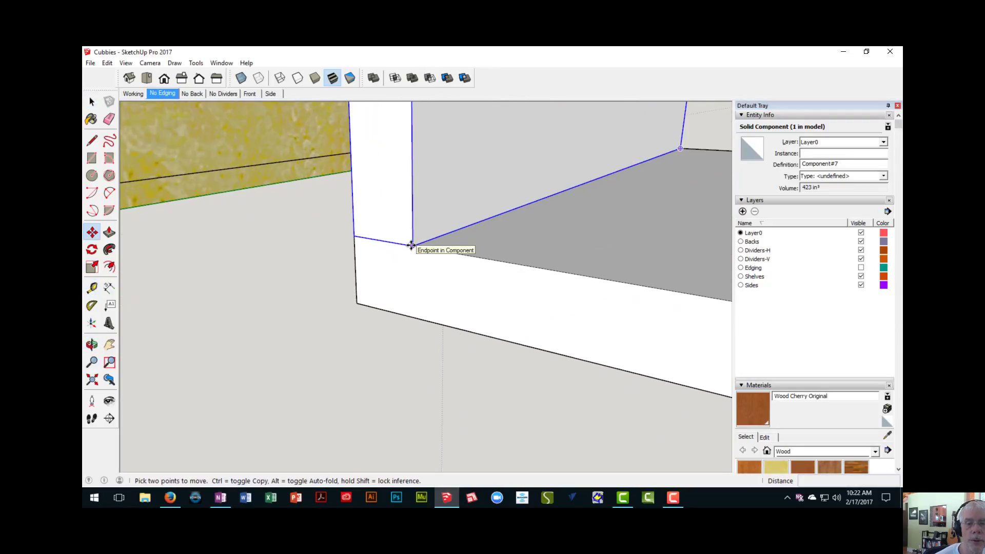
left_click(411, 245)
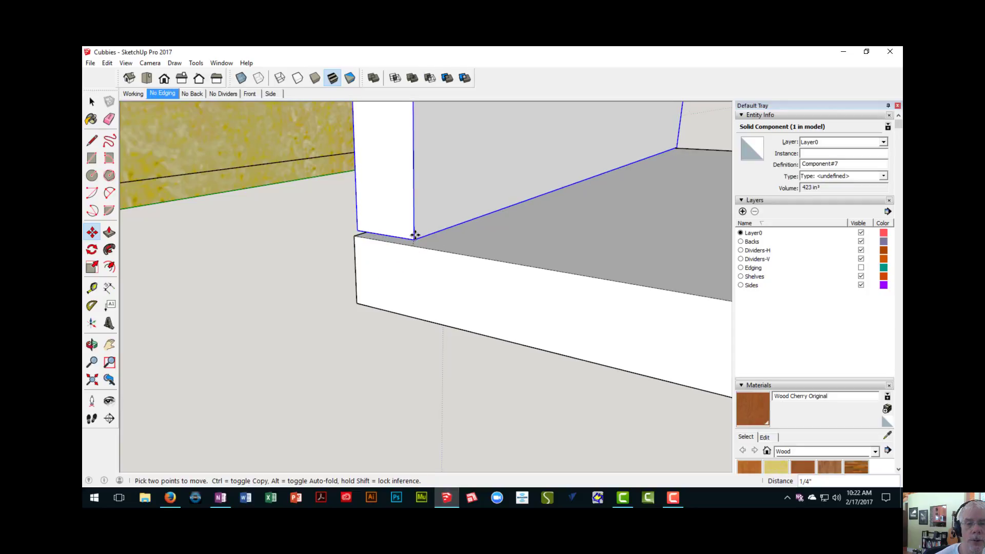
key("Escape")
scroll(370, 244, "up", 3)
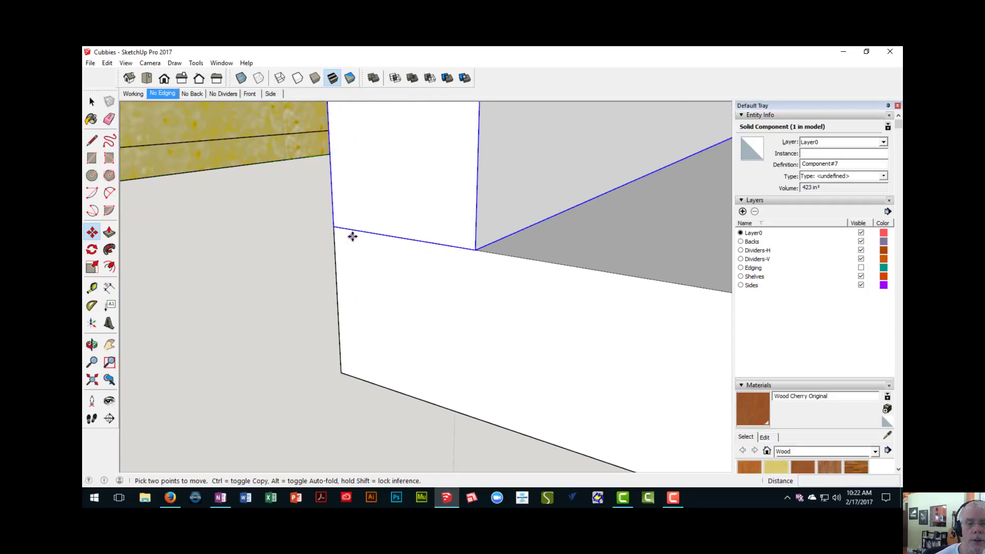
left_click(334, 227)
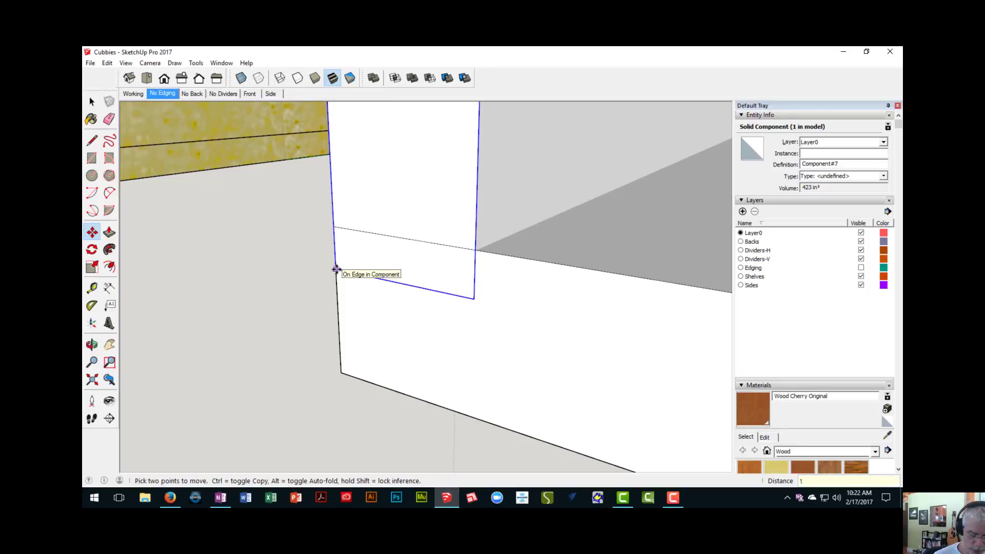
key("Return")
scroll(362, 282, "down", 10)
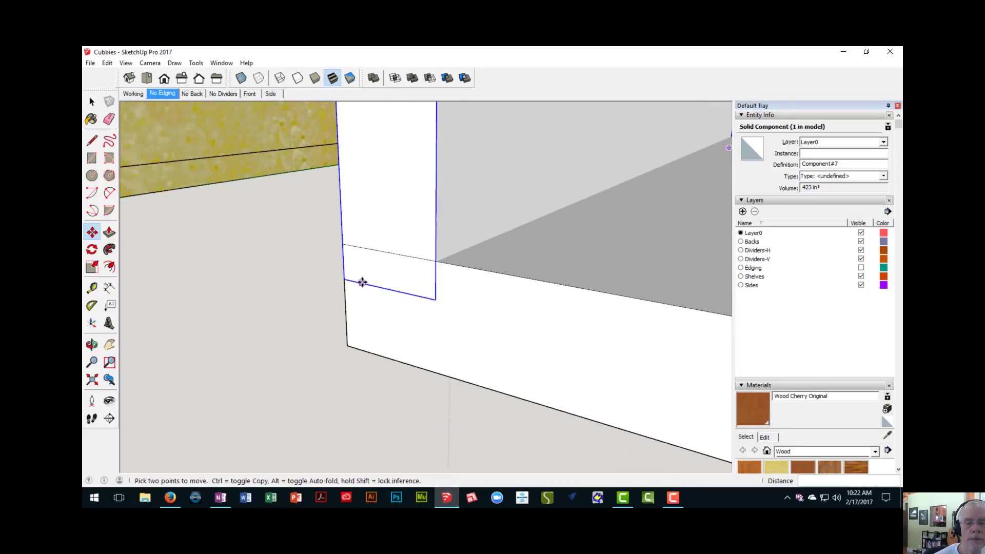
- Examine the joint between the upright side panel and the bottom board, and the board's opposite front corner
scroll(385, 303, "down", 10)
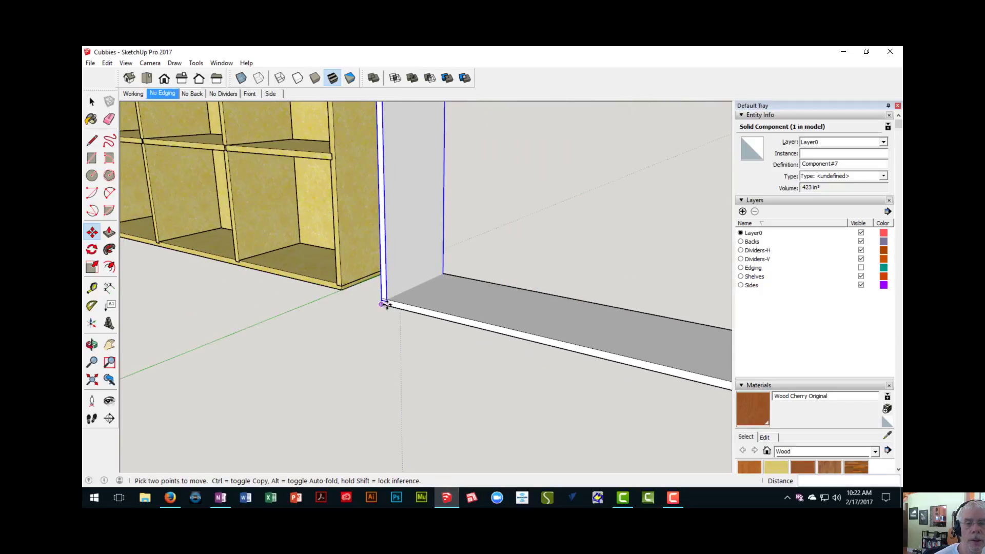
scroll(379, 290, "down", 2)
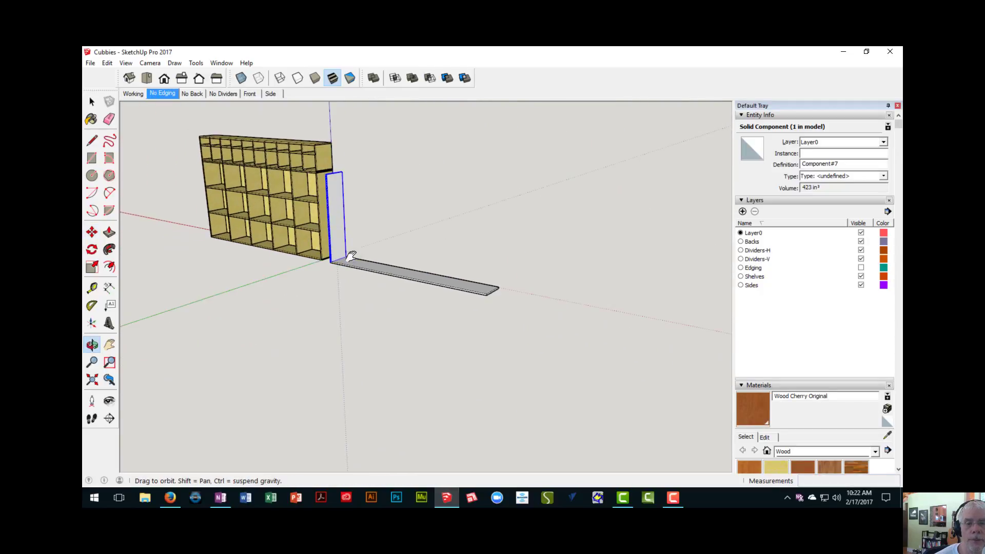
key("space")
scroll(336, 248, "up", 6)
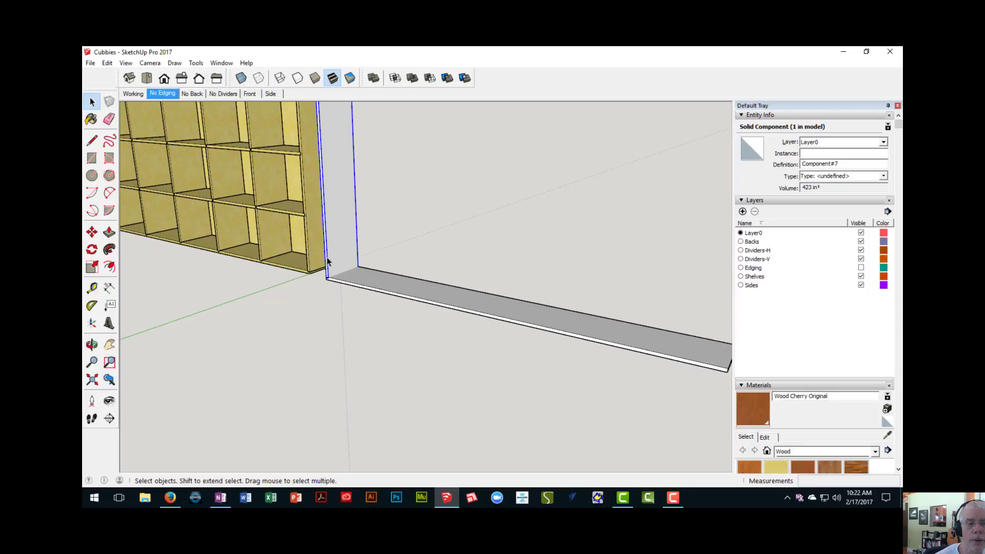
scroll(329, 259, "up", 5)
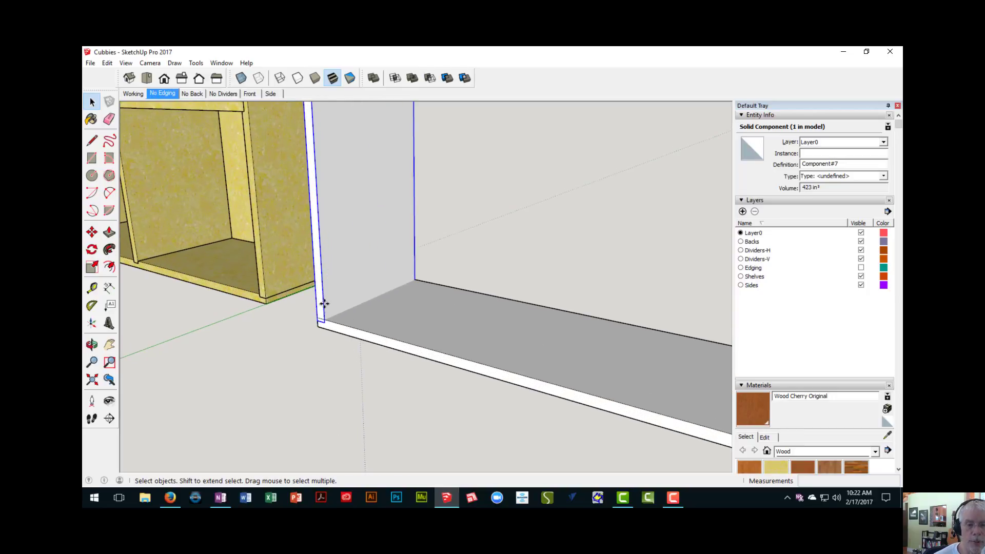
key("m")
scroll(325, 318, "up", 2)
scroll(319, 327, "up", 3)
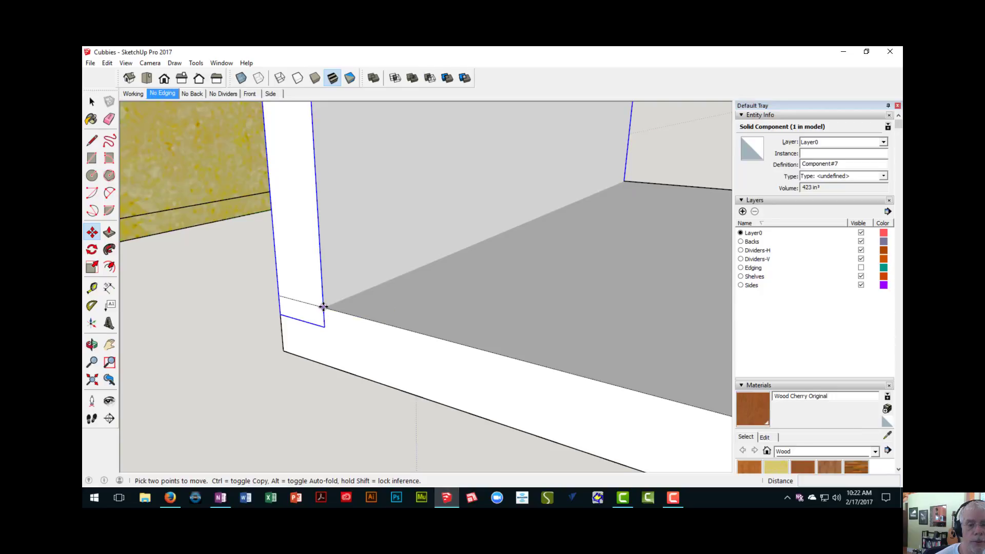
scroll(323, 307, "up", 2)
scroll(324, 308, "down", 3)
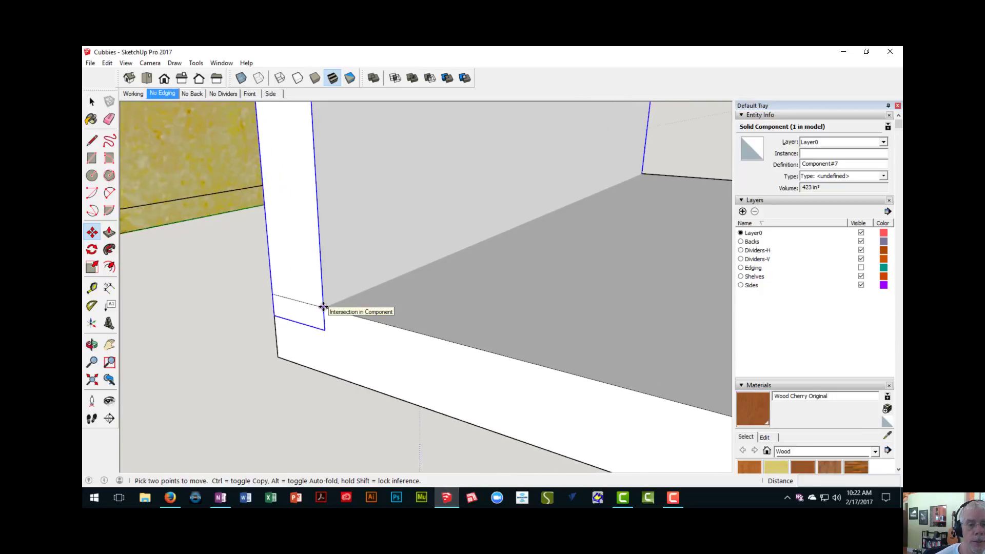
scroll(325, 309, "up", 1)
scroll(329, 315, "down", 6)
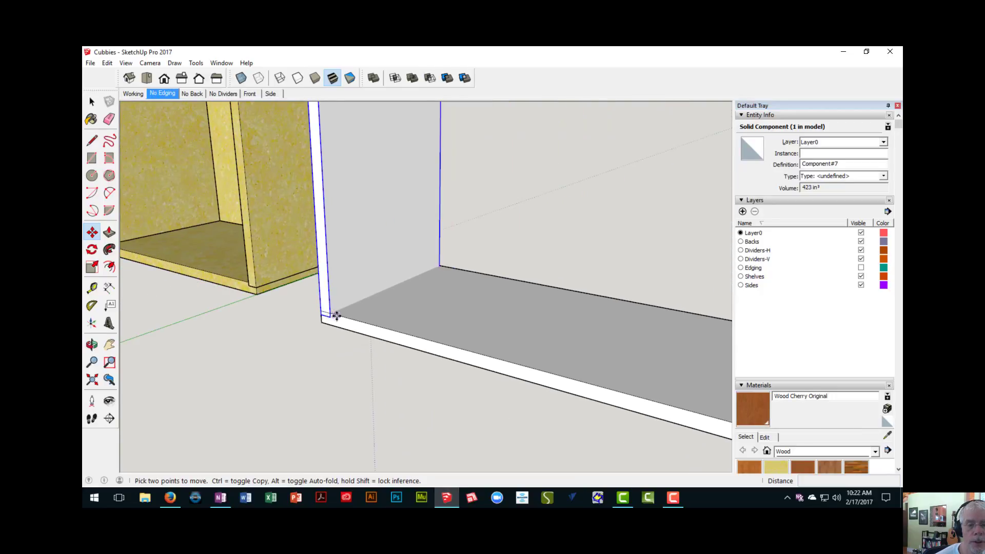
middle_click_drag(341, 323, 97, 181, "shift")
scroll(343, 253, "up", 3)
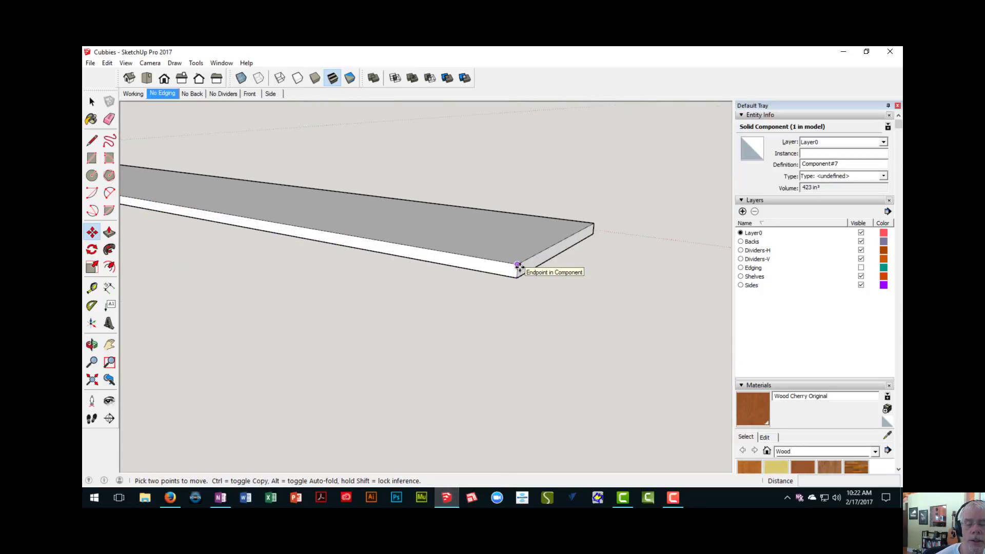
scroll(518, 266, "down", 2)
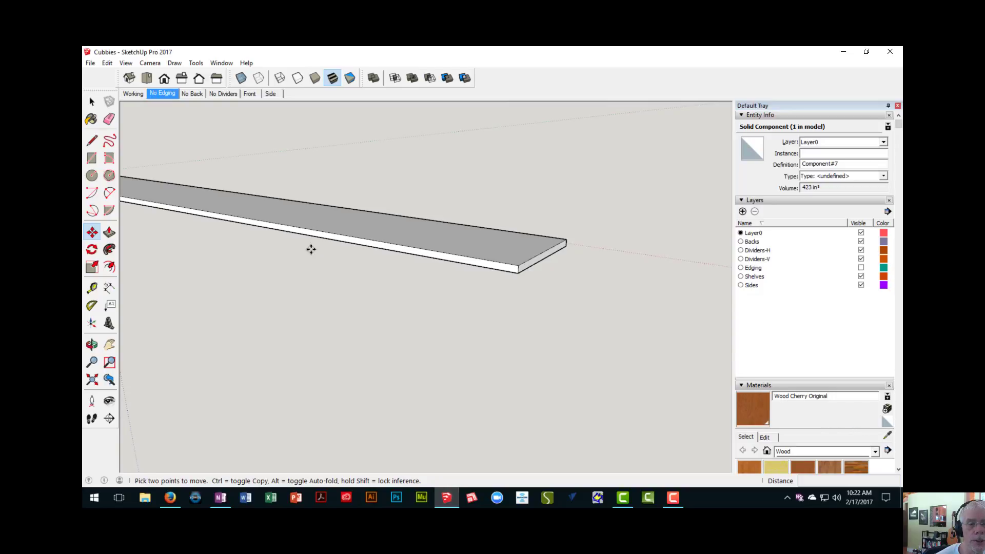
middle_click_drag(311, 250, 585, 354, "shift")
scroll(310, 322, "down", 3)
middle_click_drag(308, 317, 341, 310)
scroll(260, 281, "up", 3)
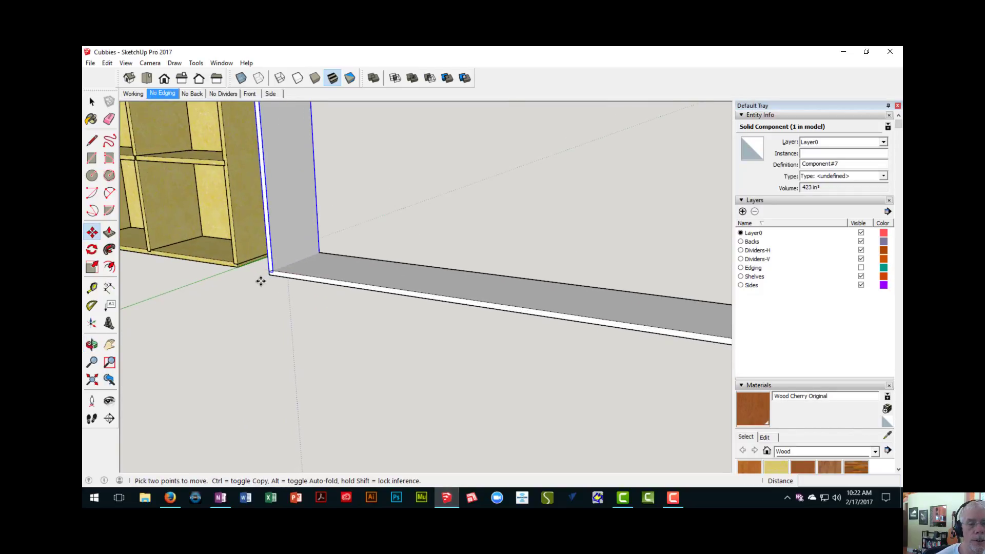
- Copy the side panel 95" along the bottom board so its outer face is flush with the board's opposite end
scroll(272, 272, "up", 5)
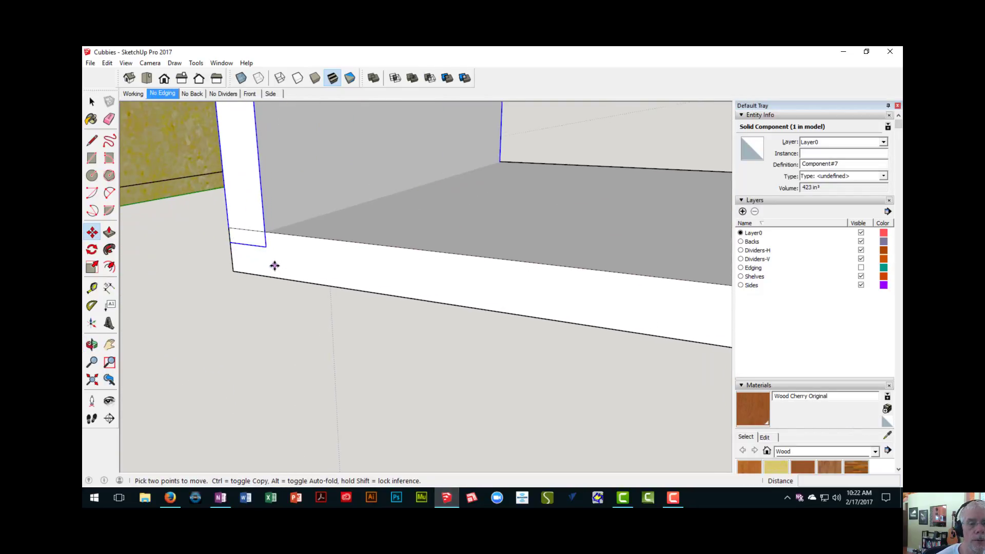
scroll(262, 235, "up", 2)
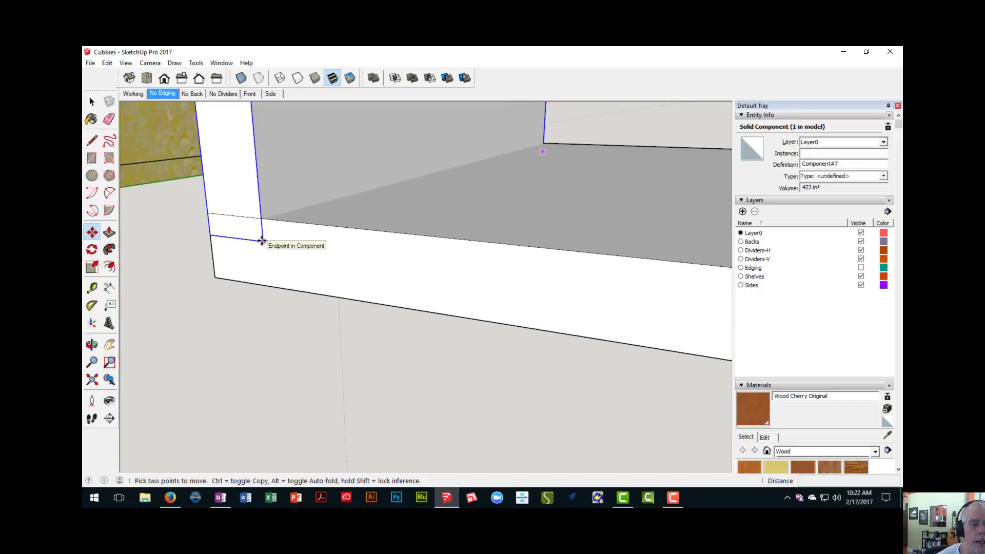
left_click(262, 241)
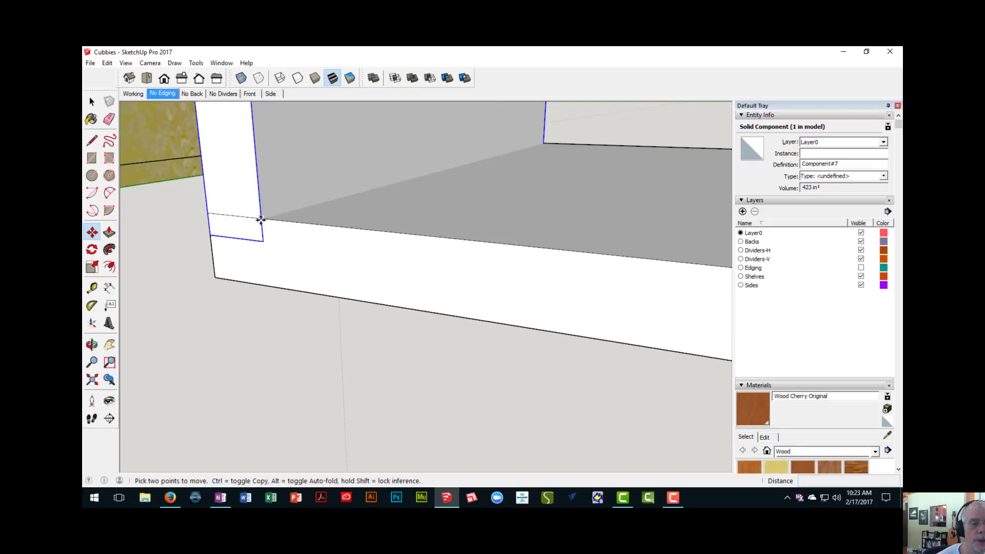
scroll(262, 219, "down", 2)
middle_click_drag(267, 220, 241, 228)
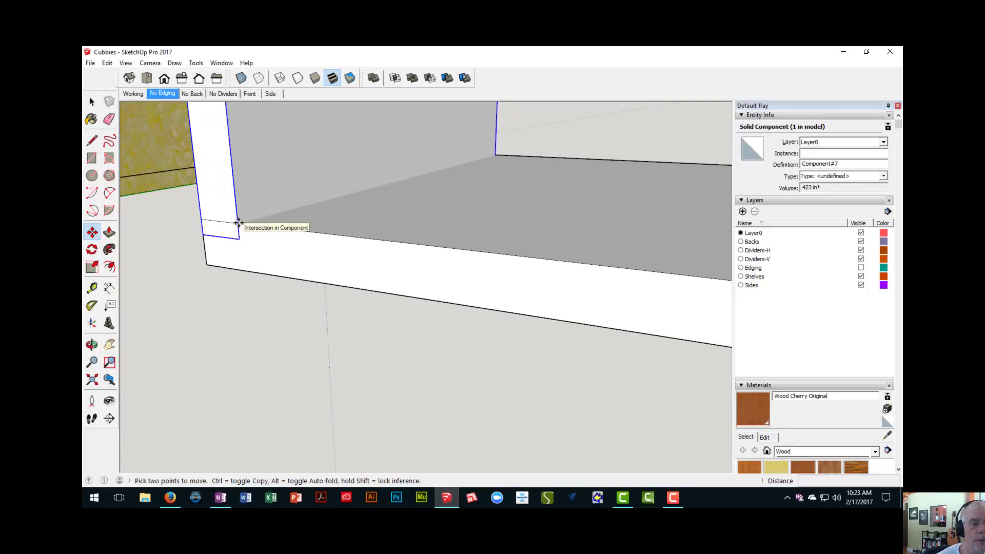
left_click(238, 223)
key("ctrl")
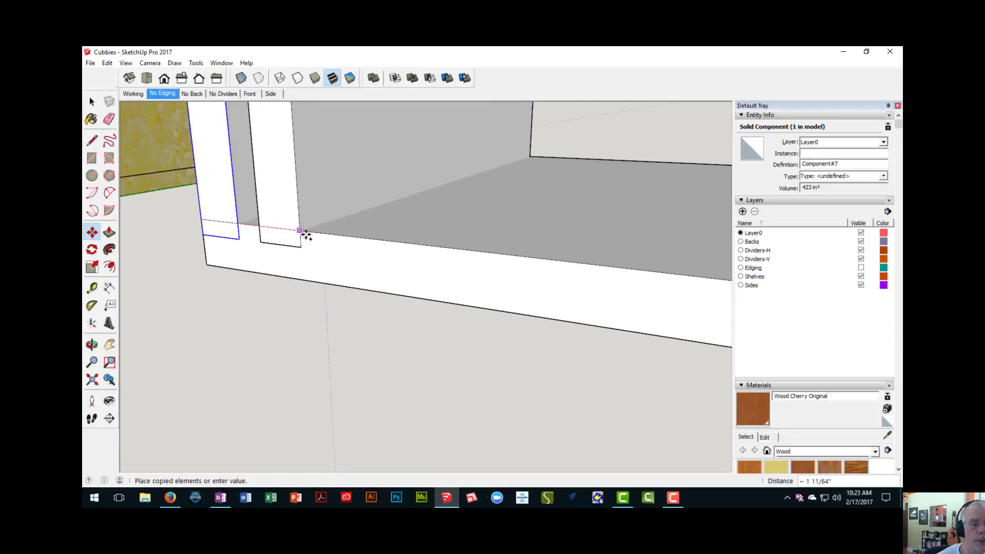
scroll(310, 236, "down", 5)
middle_click_drag(410, 252, 174, 240, "shift")
scroll(344, 279, "down", 3)
middle_click_drag(354, 281, 133, 244, "shift")
scroll(454, 284, "down", 3)
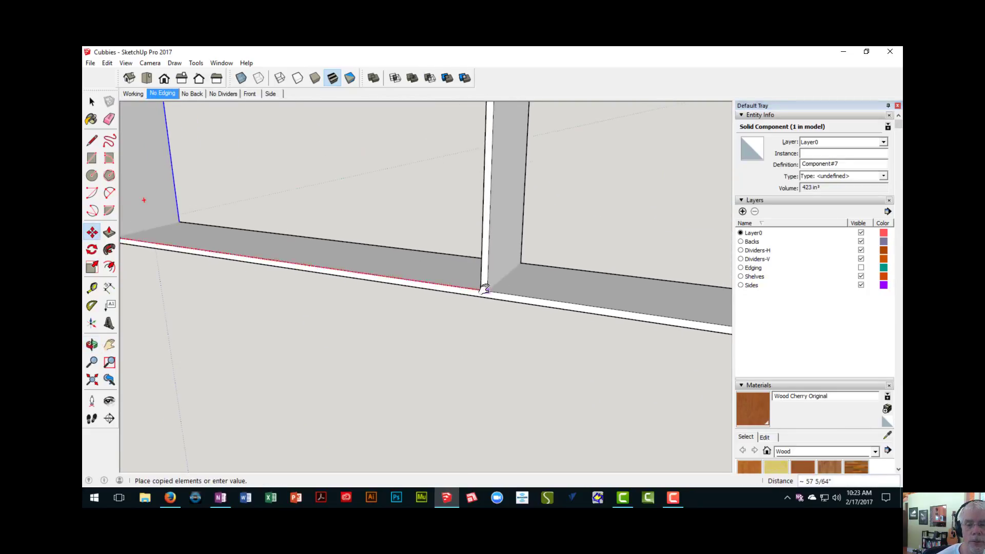
middle_click_drag(487, 290, 165, 243, "shift")
scroll(453, 291, "up", 3)
middle_click_drag(492, 293, 362, 271, "shift")
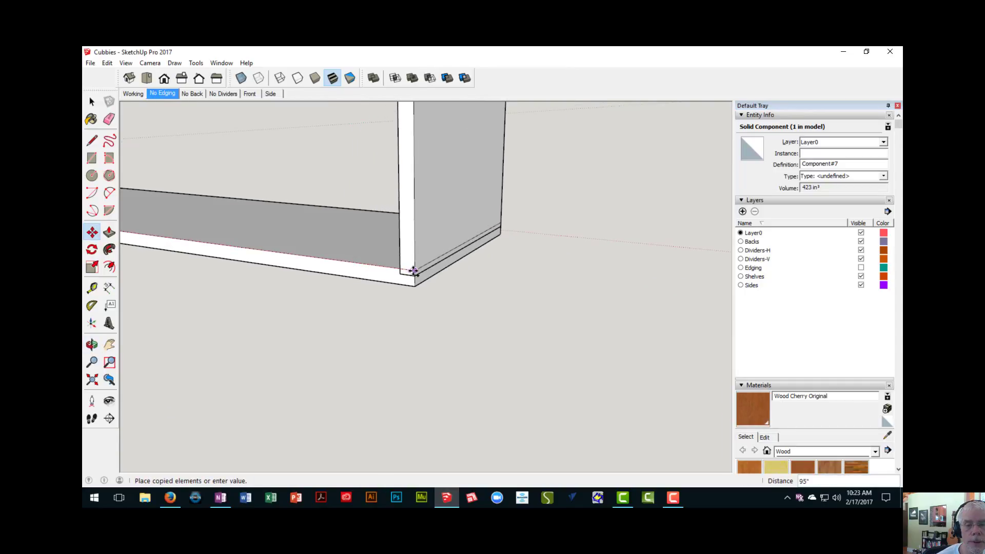
left_click(413, 271)
- Measure how deep the copied side panel is let into the bottom board at its front corner
scroll(426, 288, "up", 2)
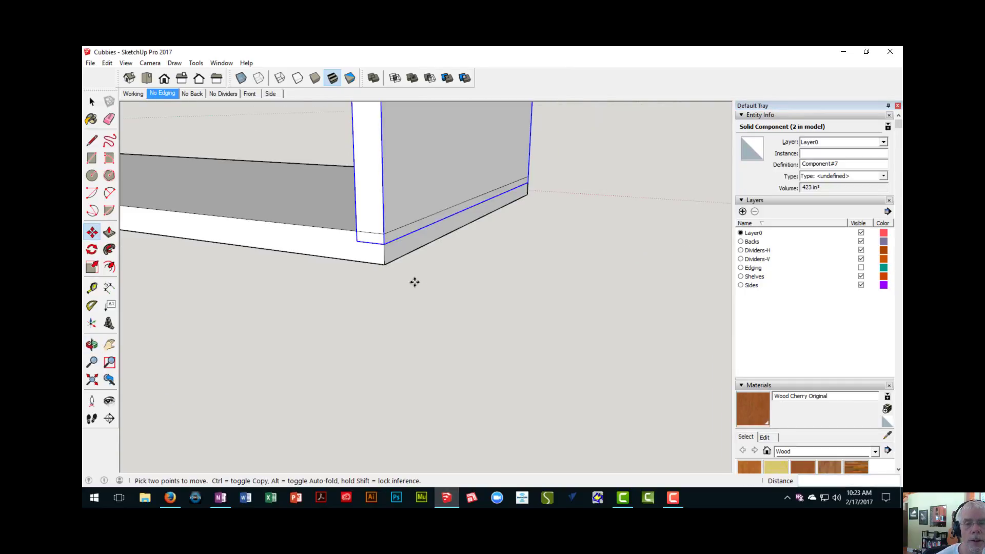
key("t")
scroll(393, 271, "up", 2)
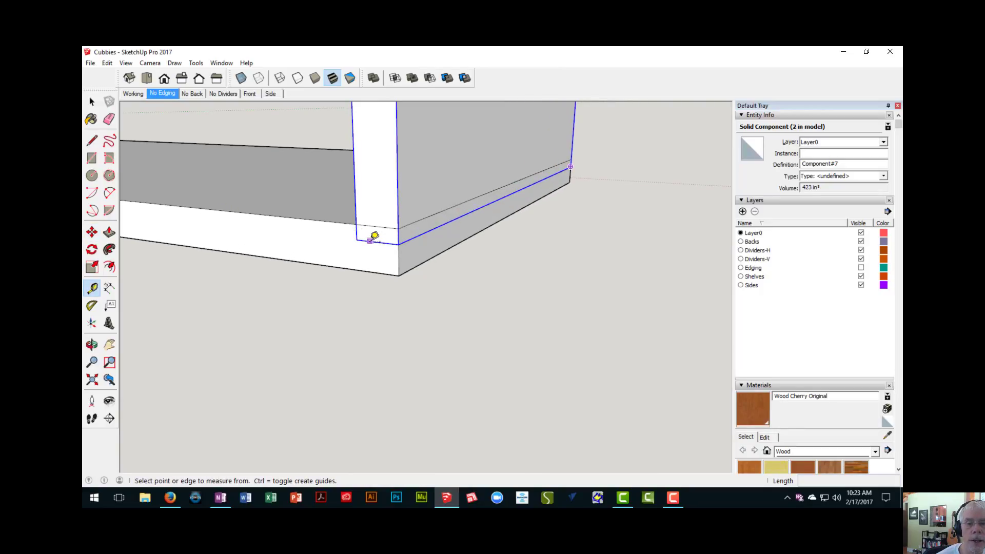
left_click(371, 240)
left_click(378, 221)
scroll(379, 225, "down", 5)
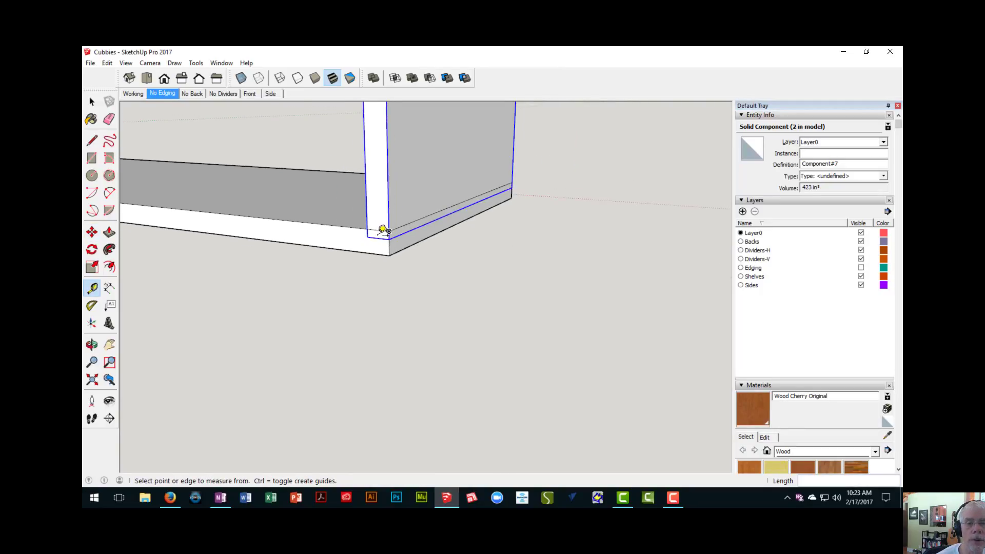
- Copy the bottom board straight up so its underside rests on the top ends of the side panels
middle_click_drag(297, 233, 316, 292)
scroll(316, 261, "up", 2)
key("space")
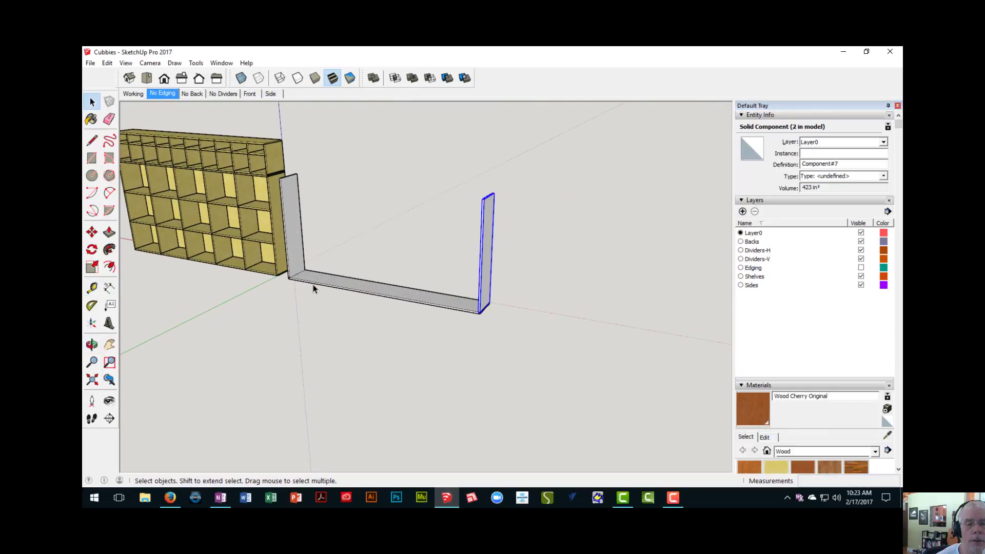
left_click(315, 279)
scroll(317, 282, "up", 3)
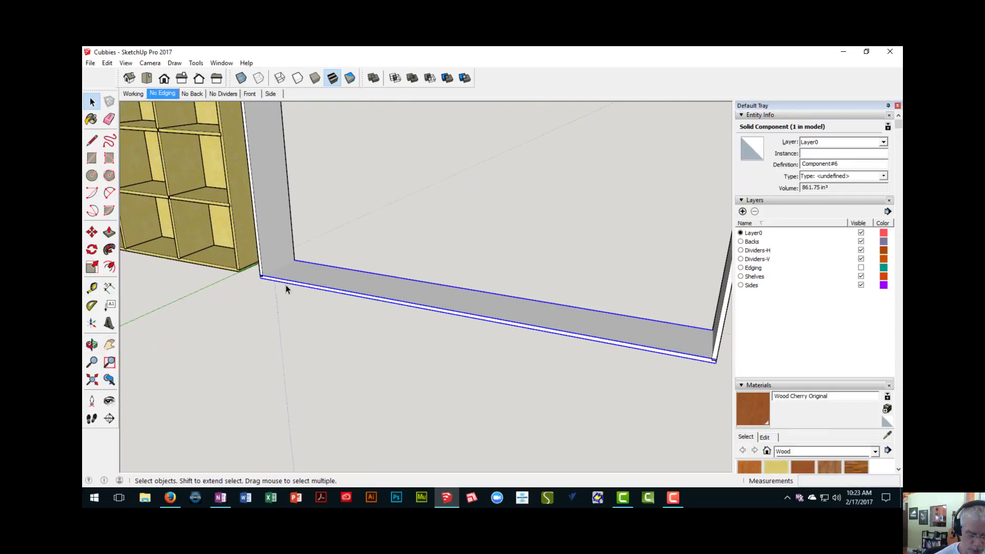
key("m")
scroll(251, 279, "up", 4)
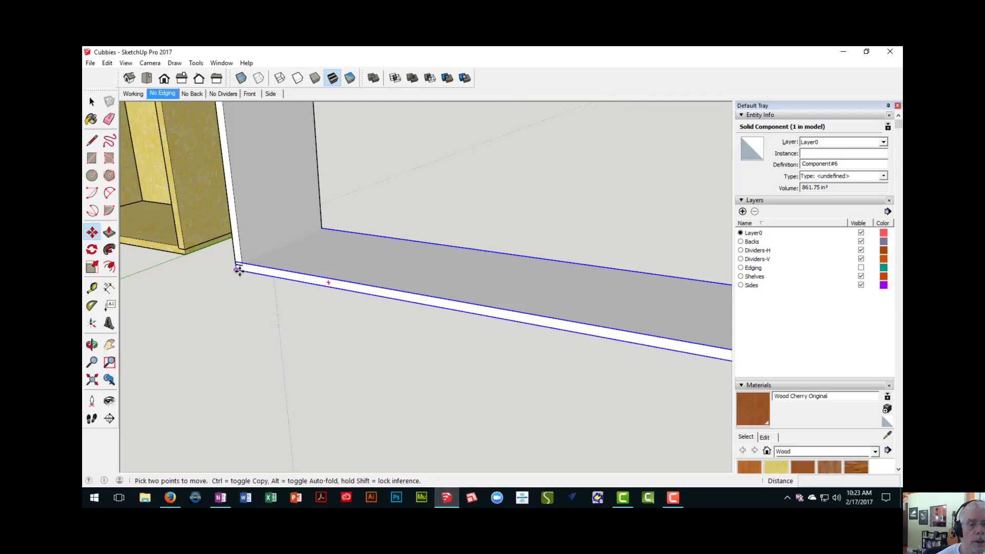
mouse_move(239, 270)
middle_mouse_down()
mouse_move(242, 227)
mouse_move(286, 303)
mouse_move(269, 264)
mouse_move(257, 291)
mouse_move(246, 229)
mouse_move(290, 205)
mouse_move(224, 180)
middle_mouse_up()
left_click(287, 200)
middle_click_drag(486, 265, 323, 211)
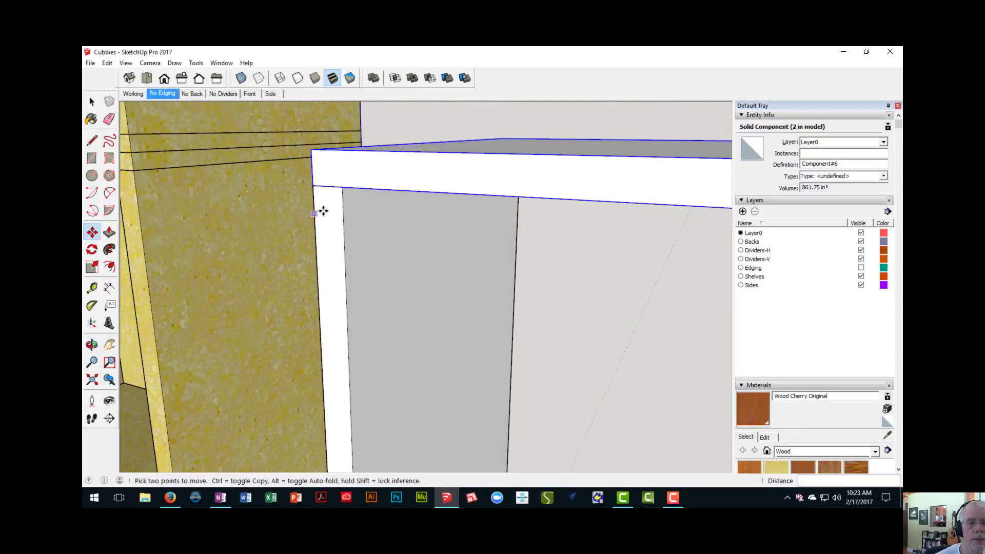
- Move the top board 1/4" straight down over the side panels
left_click(315, 185)
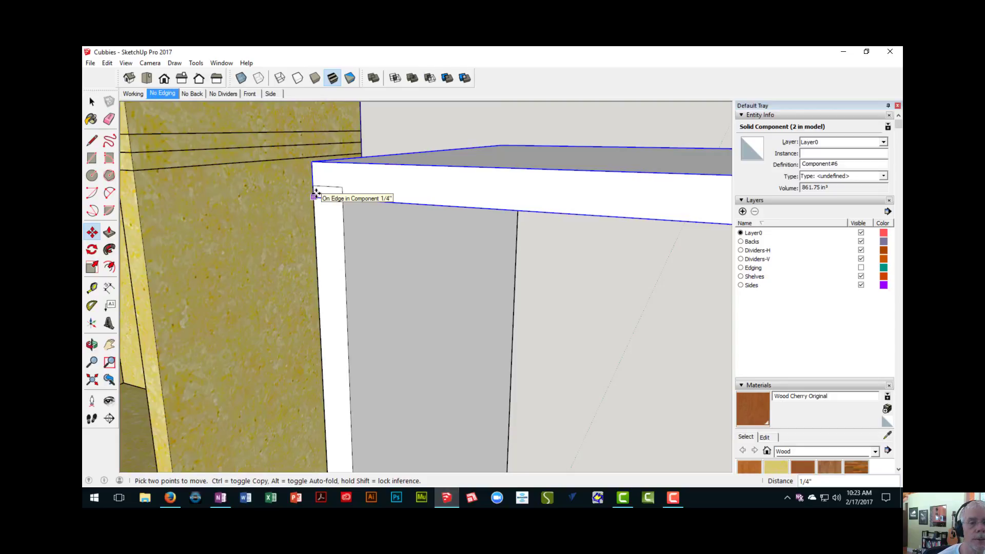
left_click(316, 194)
middle_click_drag(316, 194, 317, 222)
- Measure how far the side panel extends into the top board at the front corner
scroll(303, 207, "up", 4)
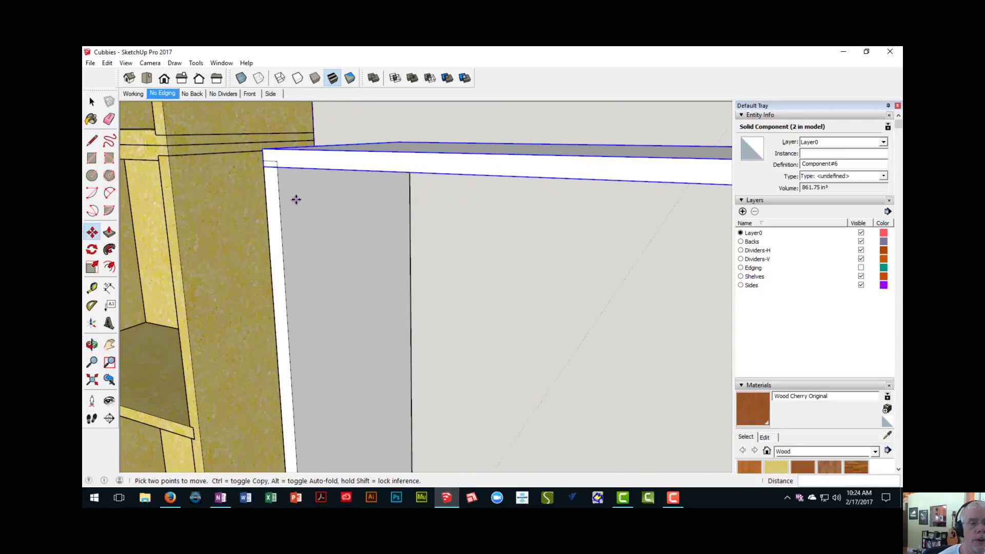
middle_click_drag(279, 176, 274, 213)
scroll(276, 216, "down", 2)
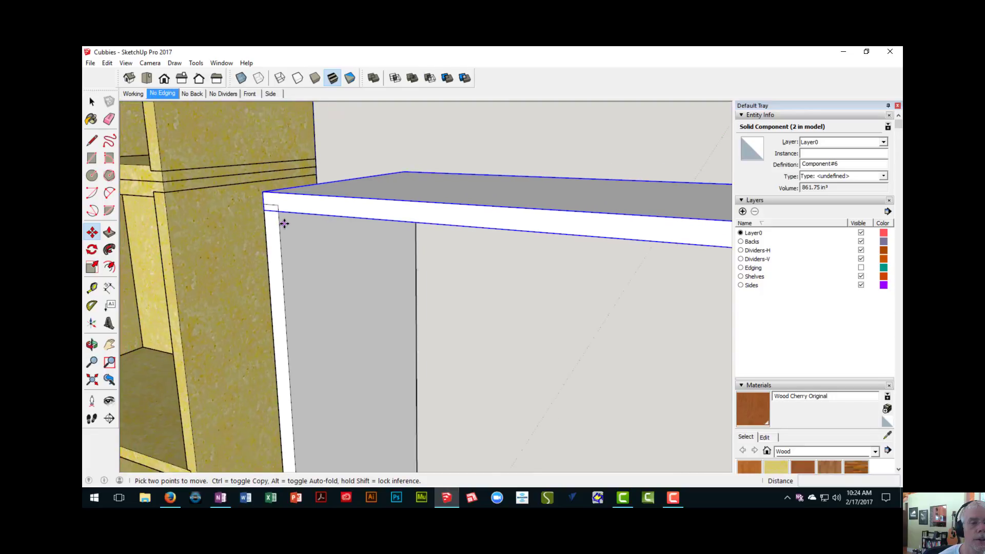
key("t")
scroll(282, 213, "up", 3)
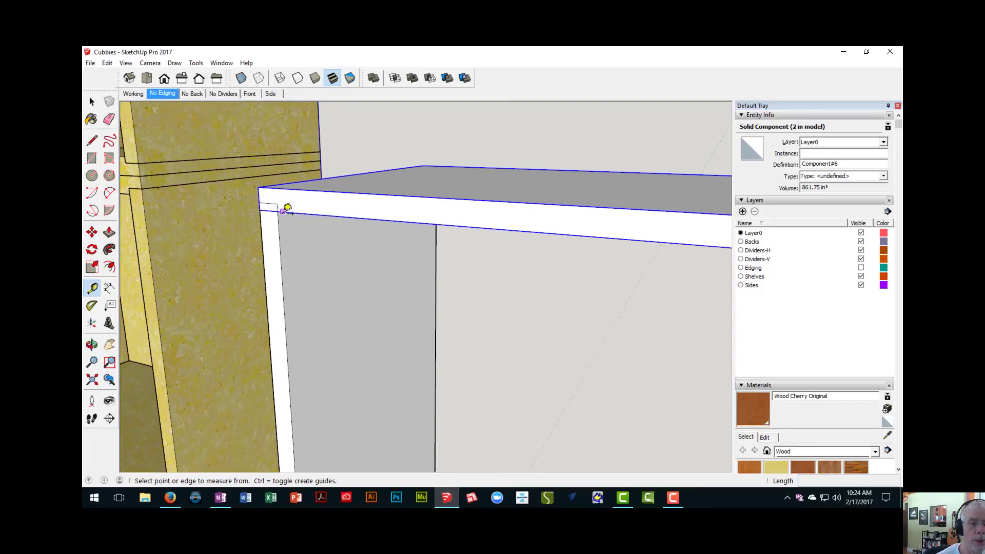
left_click(265, 194)
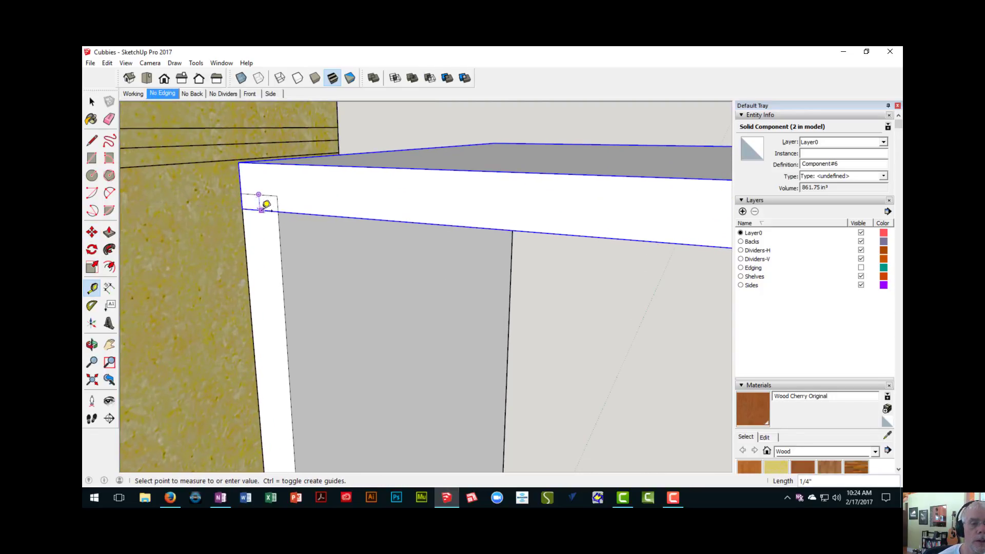
left_click(269, 203)
scroll(273, 211, "down", 5)
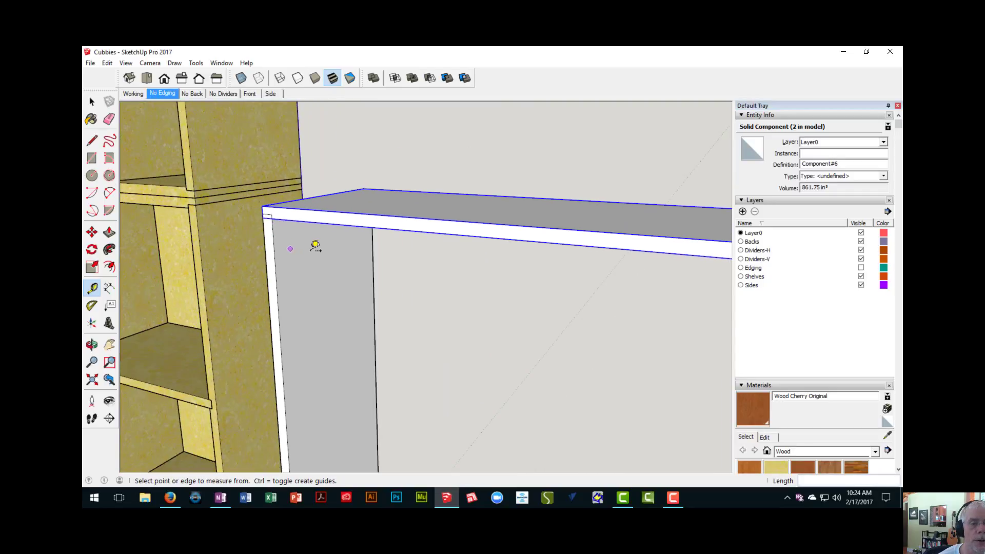
- Open the bottom board component for editing at its front corner beside the existing cabinet
scroll(286, 256, "down", 3)
middle_click_drag(285, 241, 250, 102, "shift")
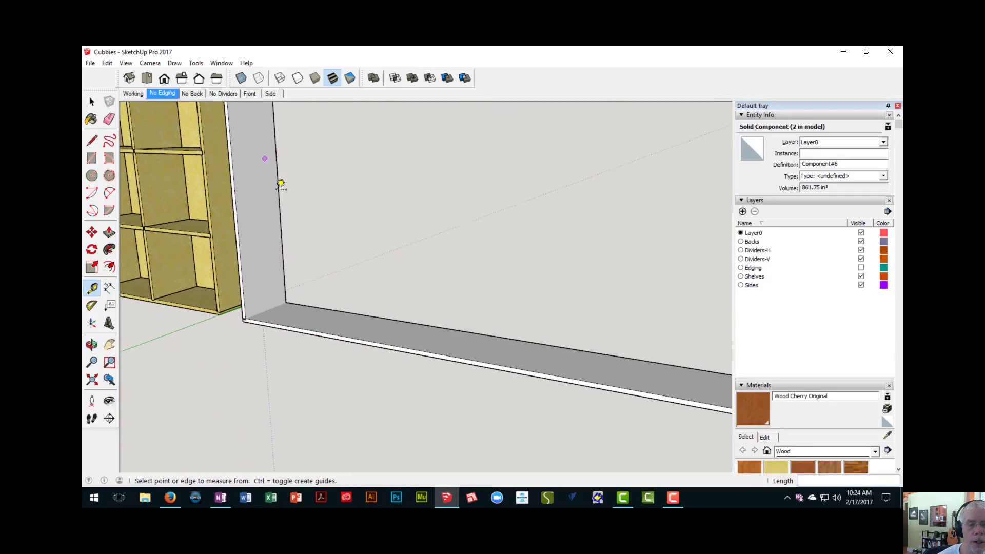
scroll(284, 192, "down", 3)
middle_click_drag(302, 225, 308, 275, "shift")
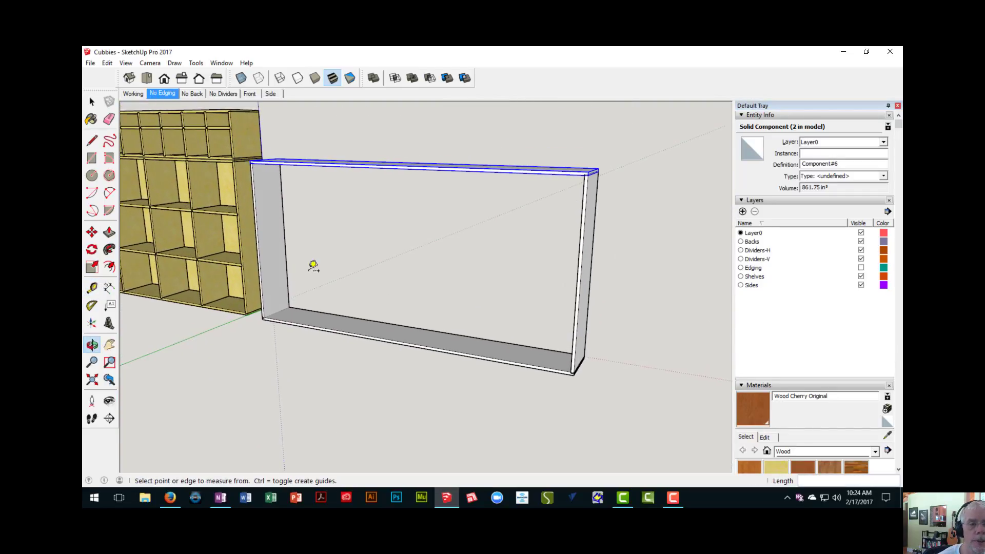
scroll(336, 279, "up", 4)
scroll(334, 220, "up", 7)
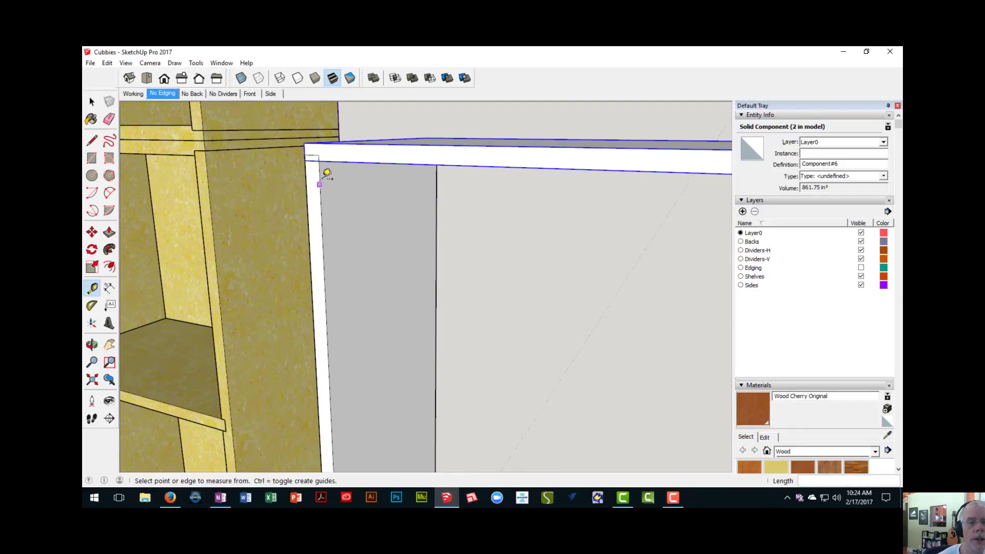
scroll(376, 338, "down", 3)
middle_click_drag(390, 354, 330, 97, "shift")
middle_click_drag(329, 359, 365, 156, "shift")
scroll(341, 224, "up", 6)
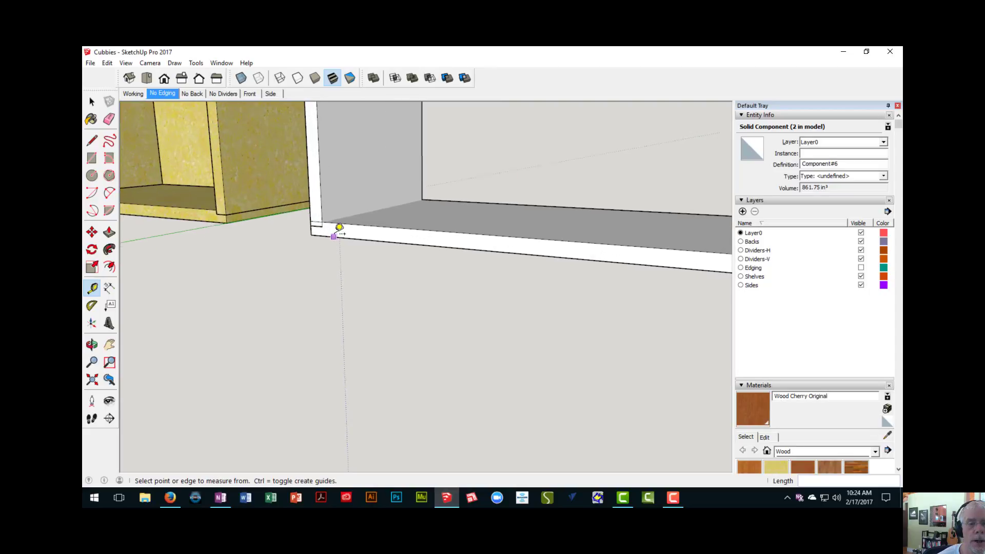
key("space")
double_click(333, 232)
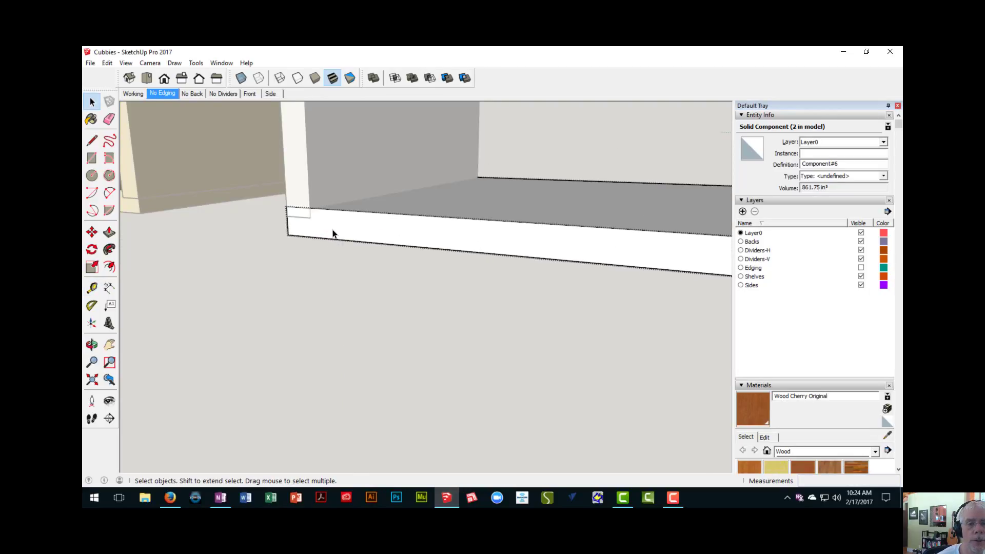
- Draw a 3/4" by 1/4" rectangle on the bottom board's front edge where the side panel beside the existing cabinet overlaps it
scroll(333, 233, "down", 3)
scroll(435, 237, "down", 2)
middle_click_drag(363, 233, 357, 259, "shift")
scroll(356, 259, "up", 2)
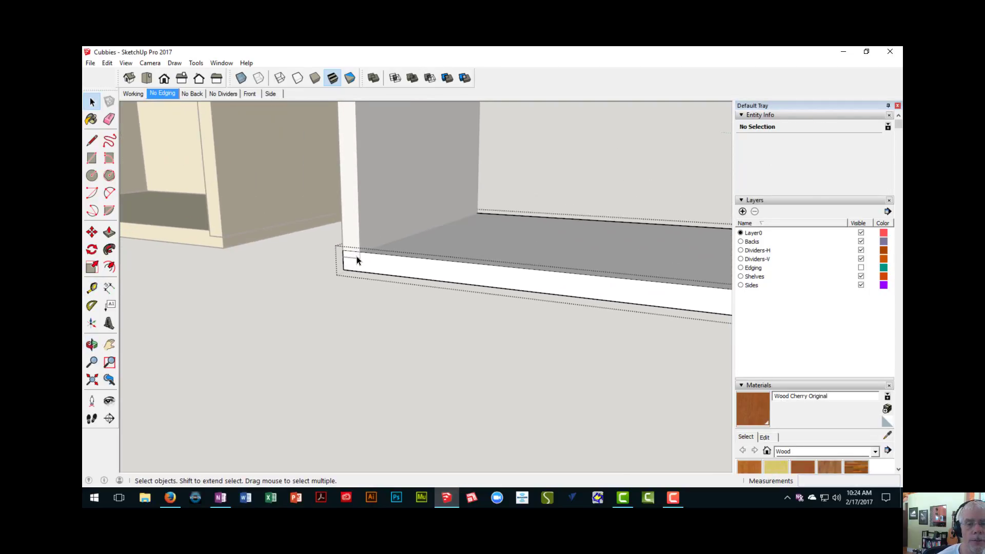
key("r")
scroll(354, 256, "up", 2)
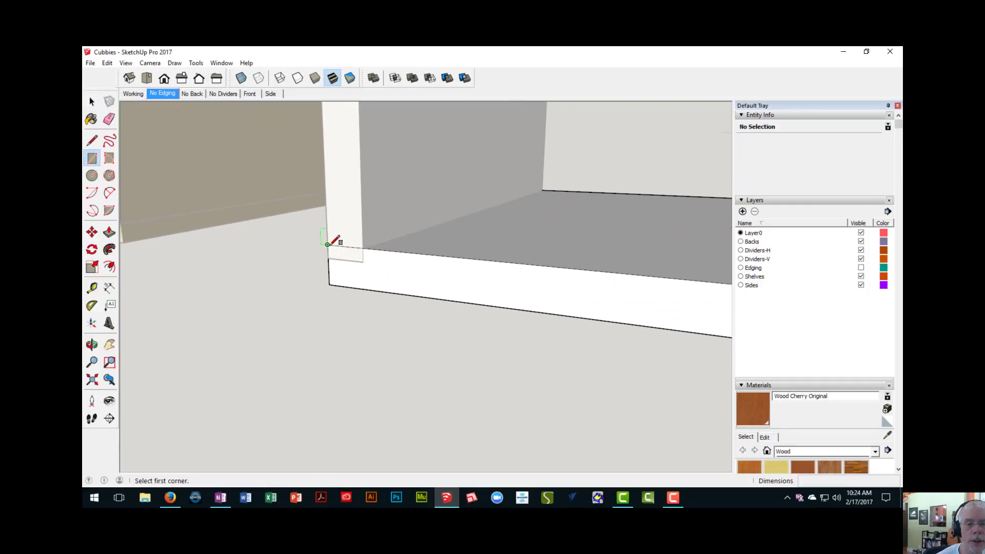
left_click(328, 245)
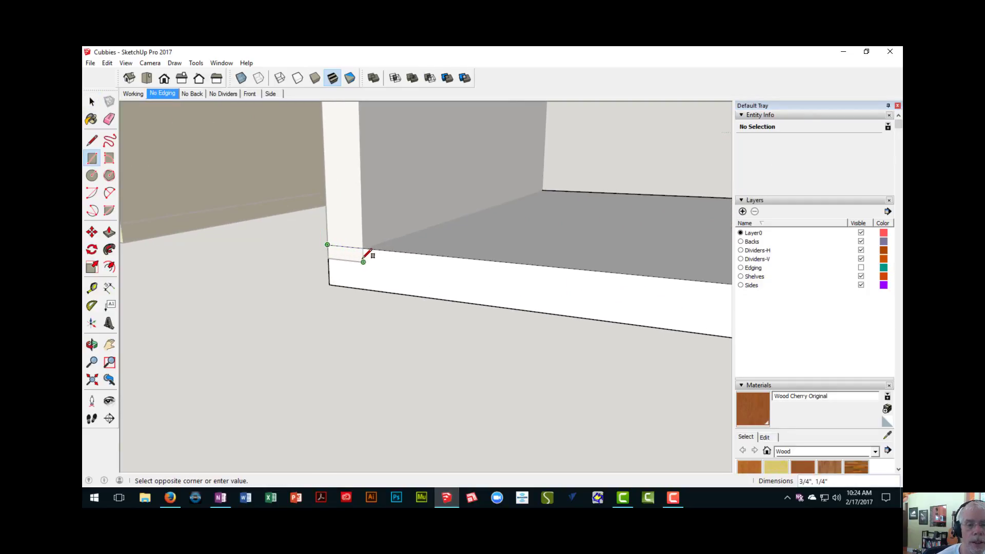
left_click(363, 262)
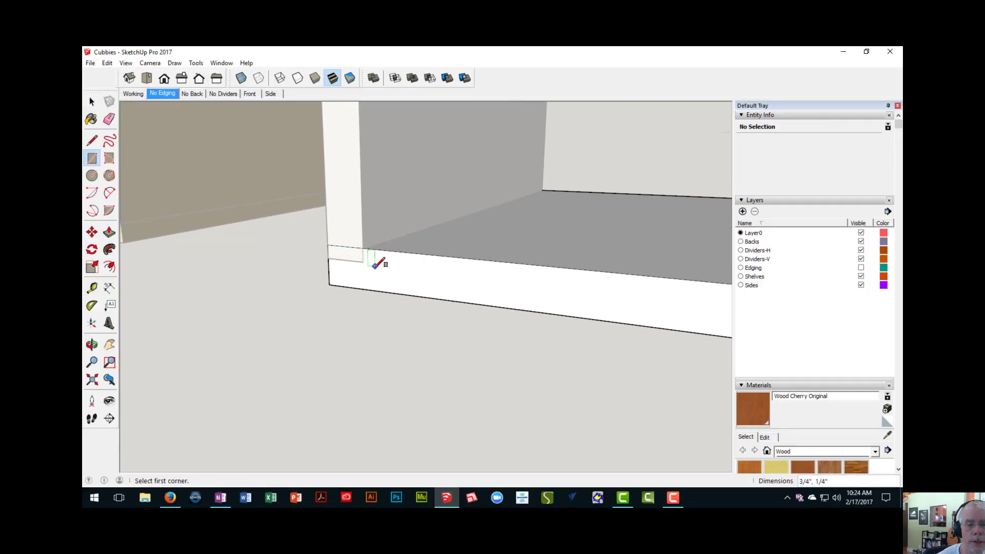
- Push the small rectangle 12" back through the bottom board's full depth to cut the rabbet for the side panel
middle_click_drag(373, 268, 351, 279)
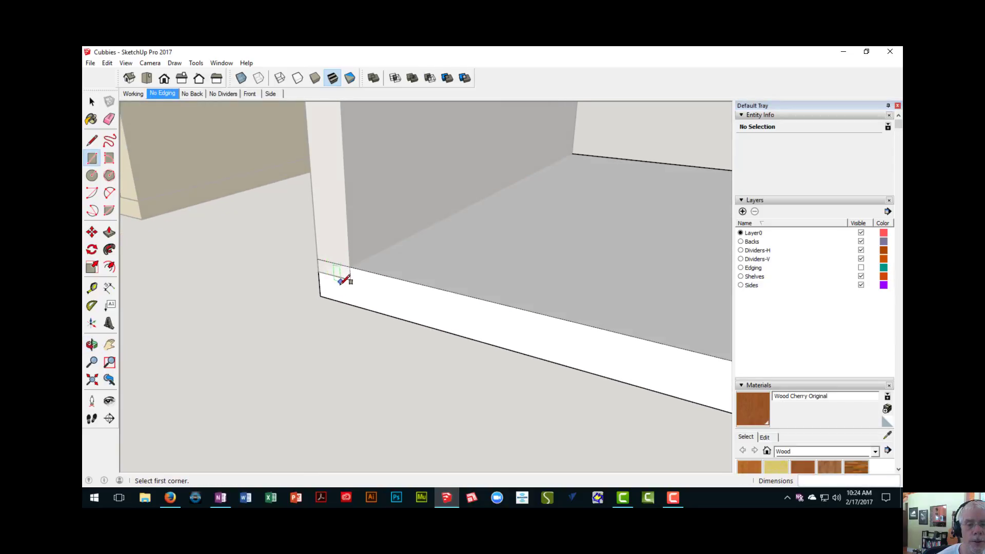
key("p")
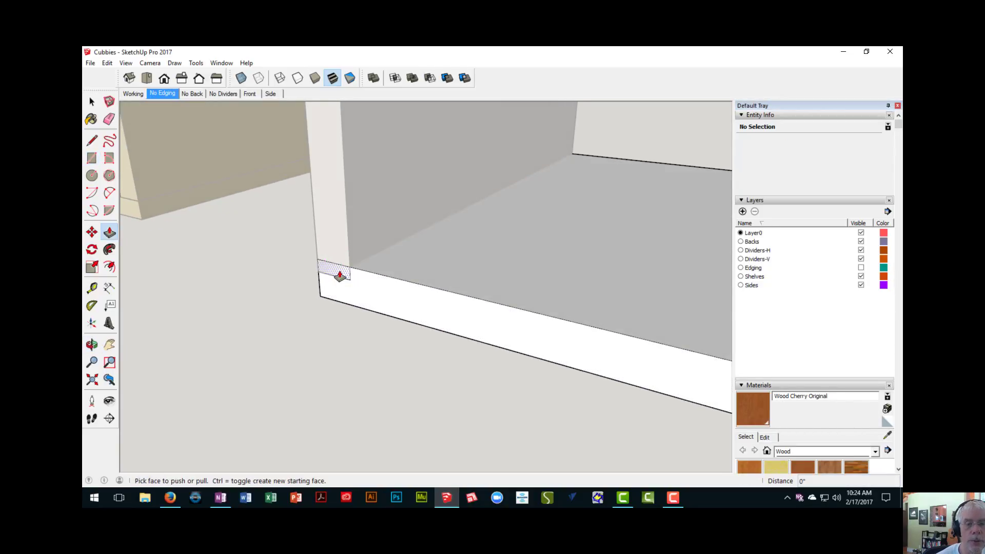
left_click(340, 278)
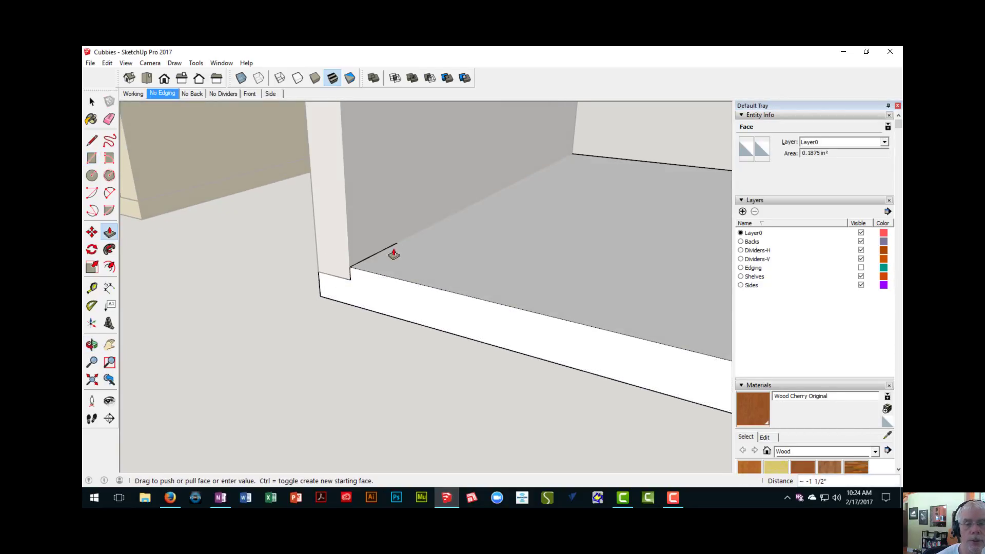
left_click(589, 160)
- Draw a line across the bottom board's upper face along the inner face of the far side panel, from back edge to front edge
middle_click_drag(588, 158, 393, 245)
key("l")
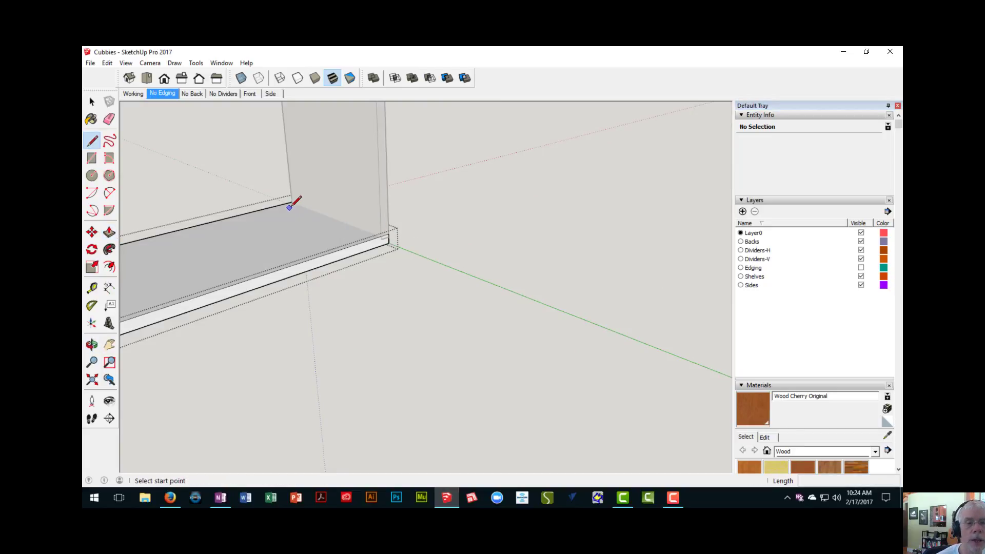
scroll(290, 205, "up", 5)
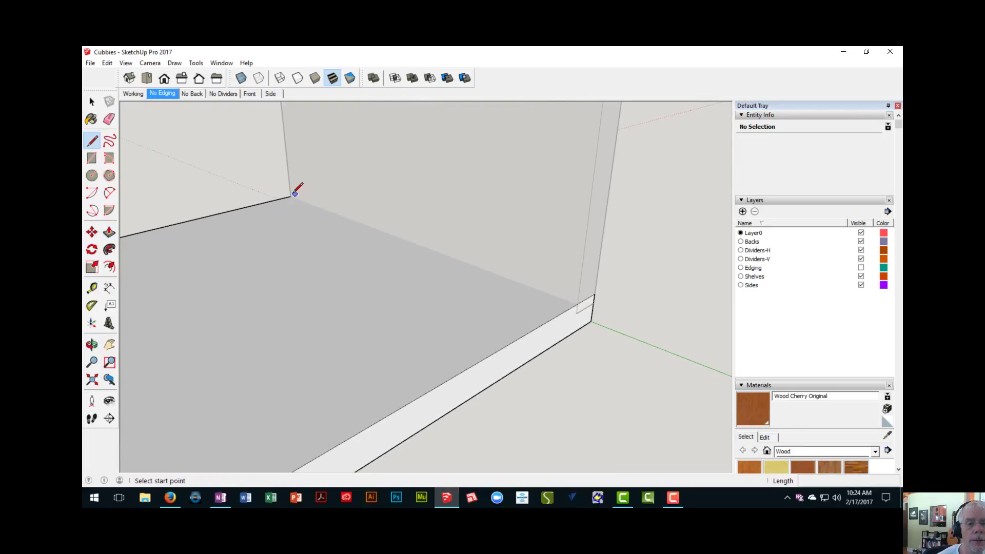
scroll(301, 190, "up", 2)
middle_click_drag(301, 190, 354, 242)
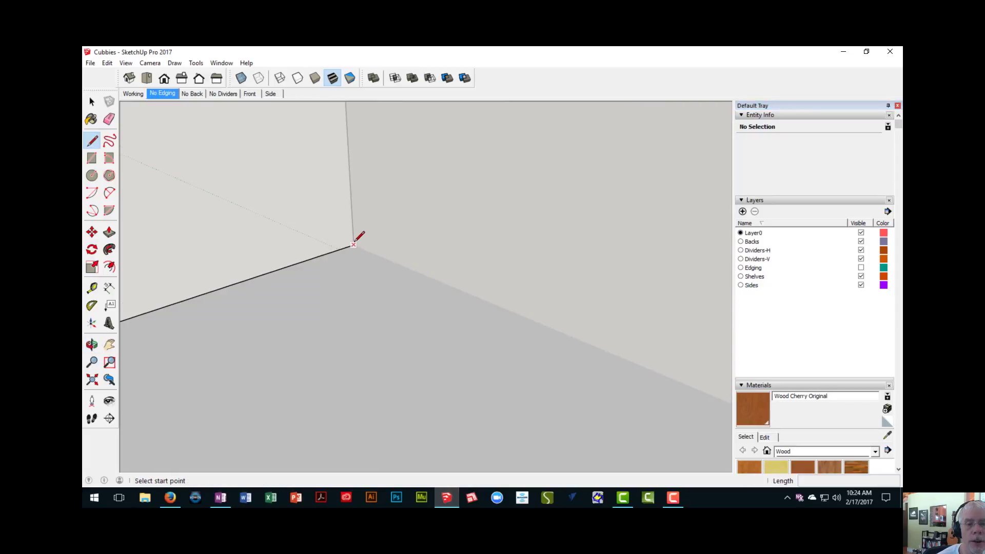
left_click(353, 244)
scroll(380, 254, "down", 3)
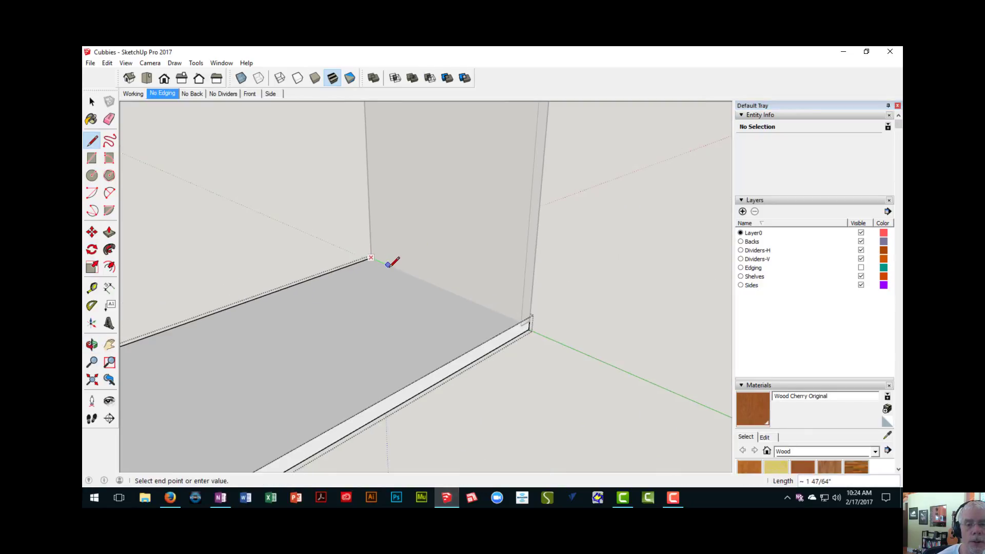
middle_click_drag(420, 283, 326, 249)
scroll(326, 248, "up", 2)
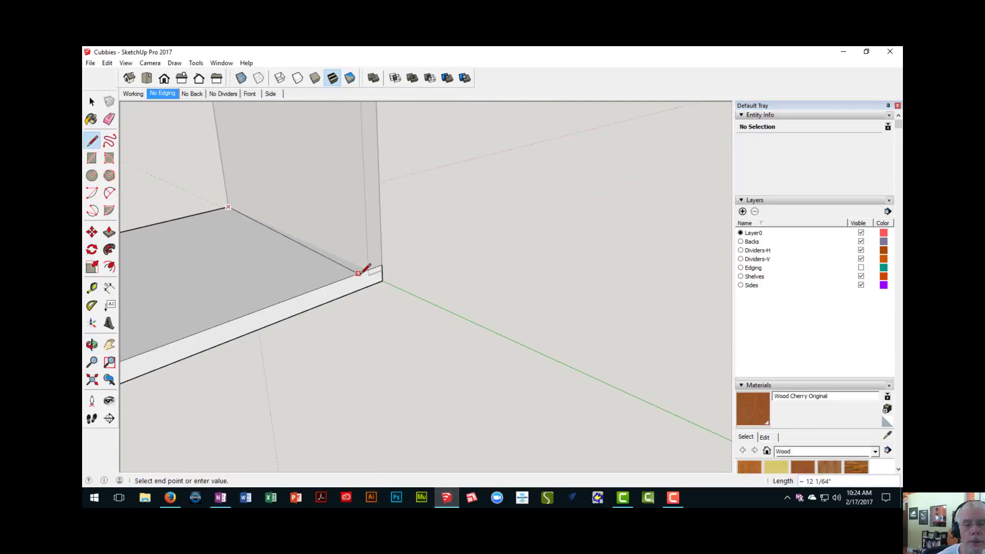
left_click(369, 268)
middle_click_drag(374, 268, 325, 303)
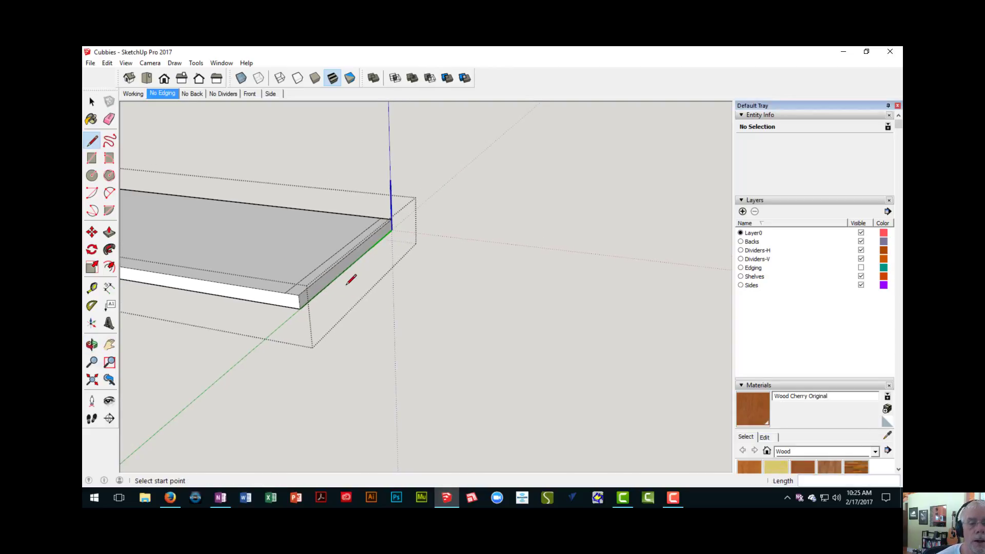
- Push the marked strip at the bottom board's far end down 1/4" to form the second rabbet
key("p")
scroll(282, 262, "up", 3)
middle_click_drag(283, 262, 425, 248)
left_click_drag(409, 259, 405, 268)
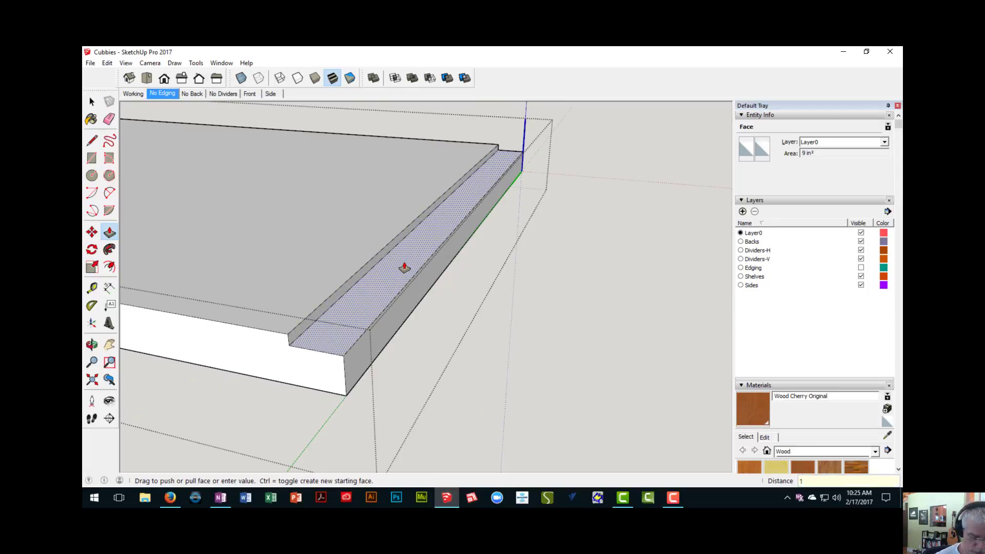
key("Return")
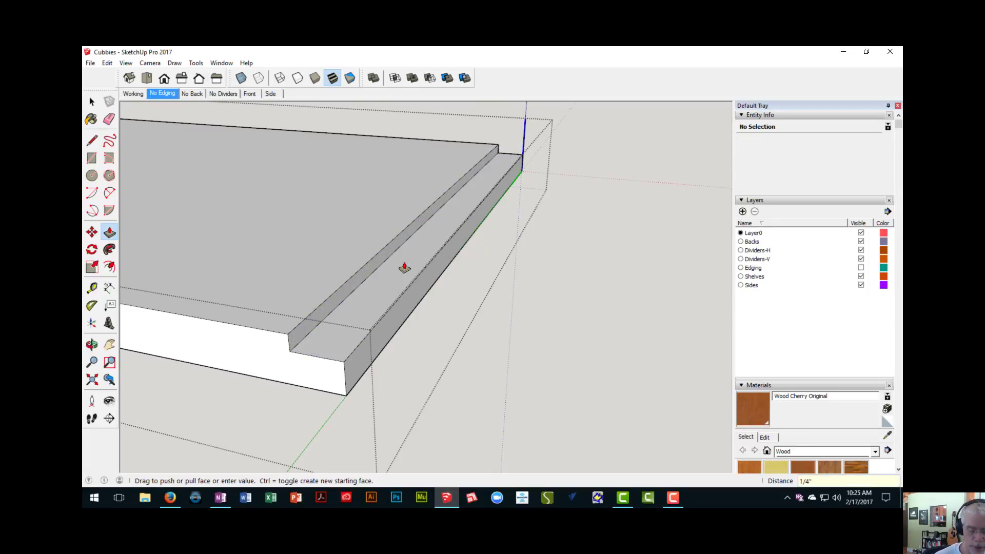
- Show the rest of the model again and close the bottom board component
key("i")
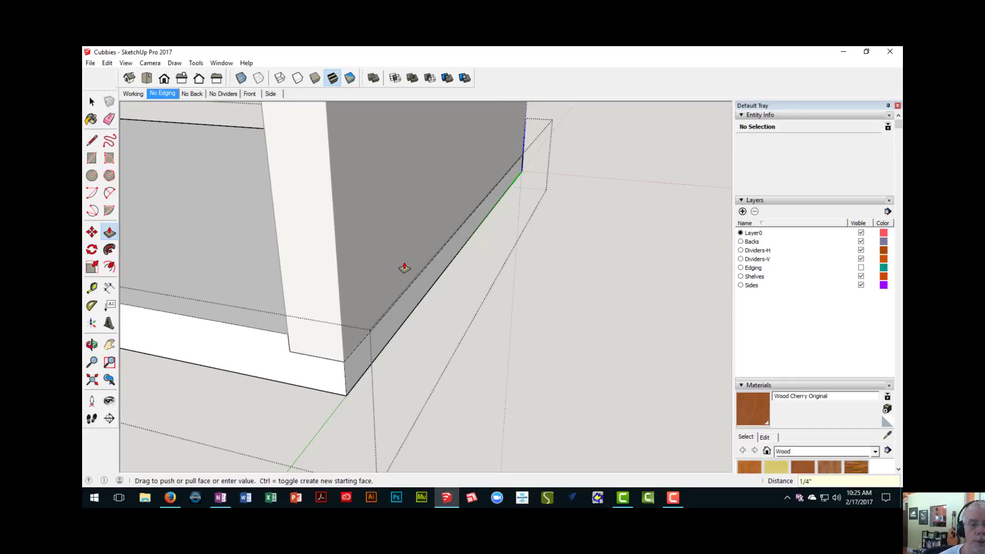
scroll(400, 269, "down", 6)
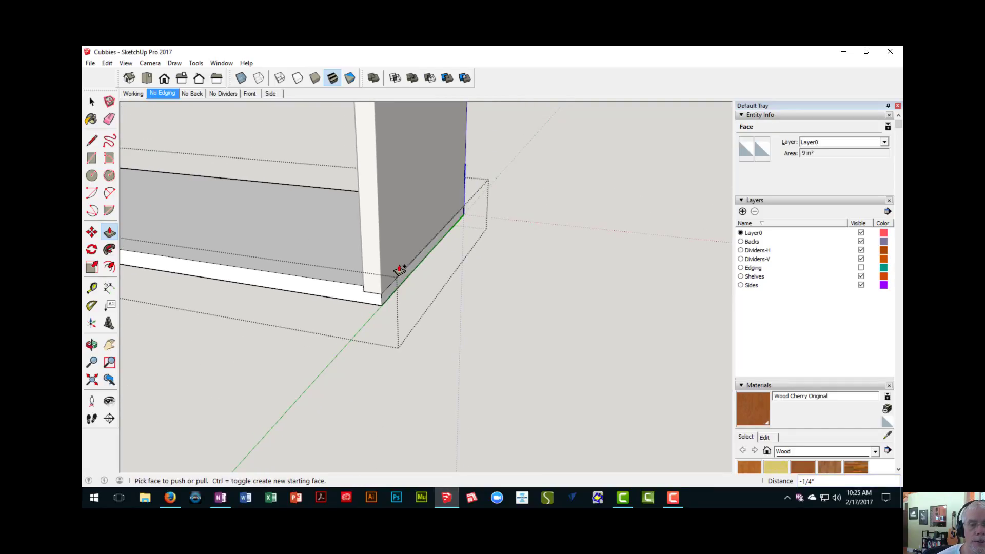
middle_click_drag(400, 269, 363, 452)
right_click(322, 330)
left_click(334, 337)
- Examine both ends of the top board to check which way its rabbets face relative to the side panels
scroll(293, 282, "down", 3)
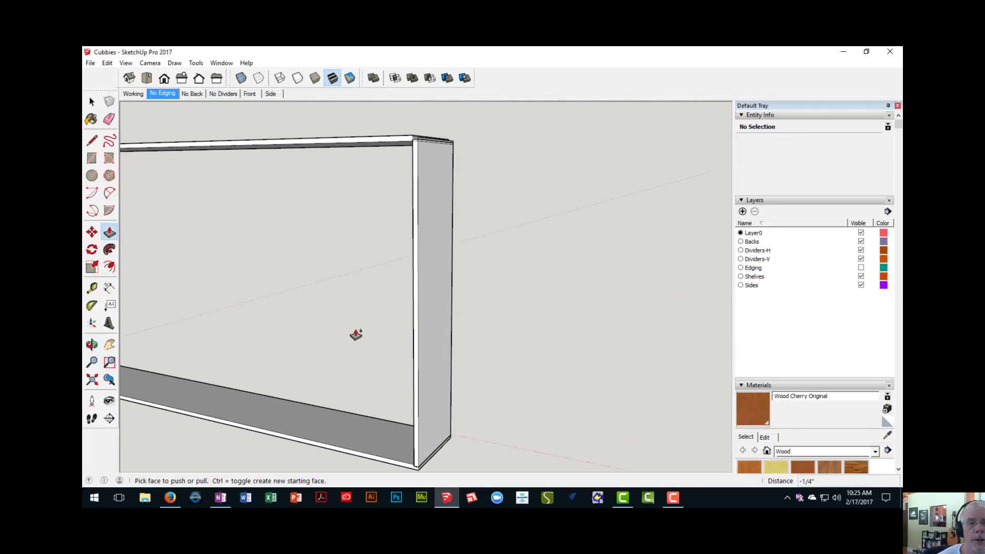
middle_click_drag(362, 242, 366, 265, "shift")
scroll(403, 231, "up", 3)
middle_click_drag(436, 214, 592, 213, "shift")
scroll(440, 220, "up", 1)
scroll(502, 210, "down", 2)
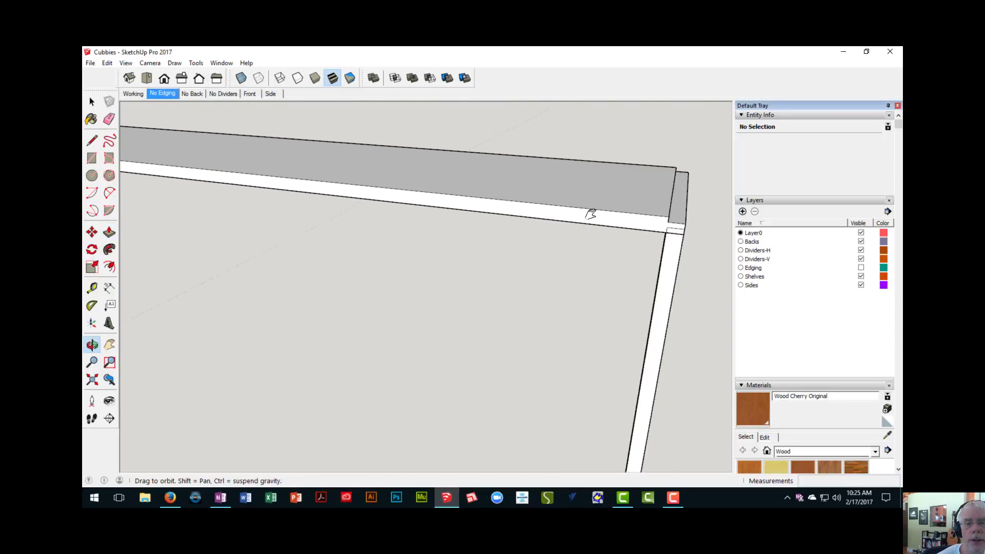
scroll(266, 176, "down", 2)
middle_click_drag(235, 185, 495, 240, "shift")
middle_click_drag(165, 189, 241, 205)
scroll(263, 221, "down", 2)
middle_click_drag(349, 244, 414, 243)
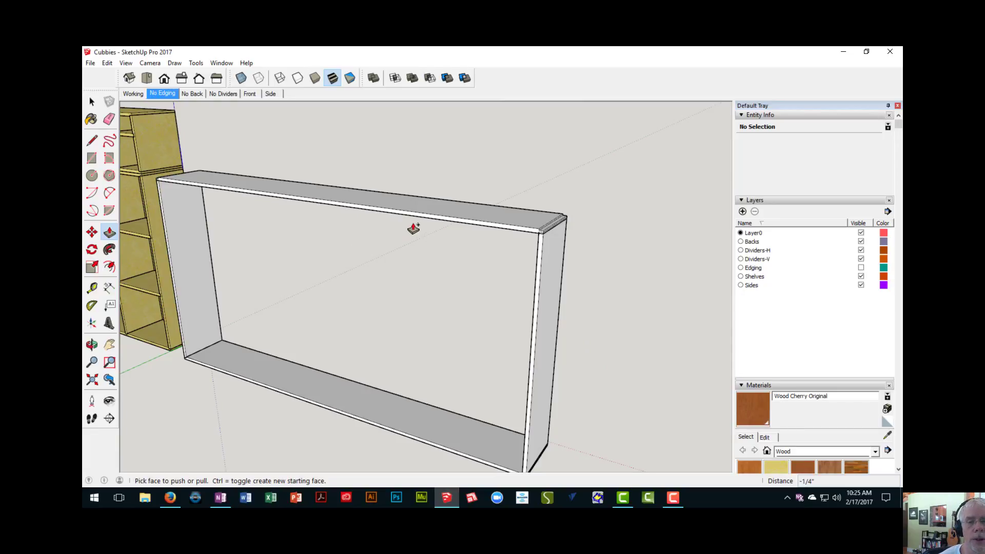
- Flip the top board along the component's blue axis so its rabbets fit over the side panels, and clear the selection
key("space")
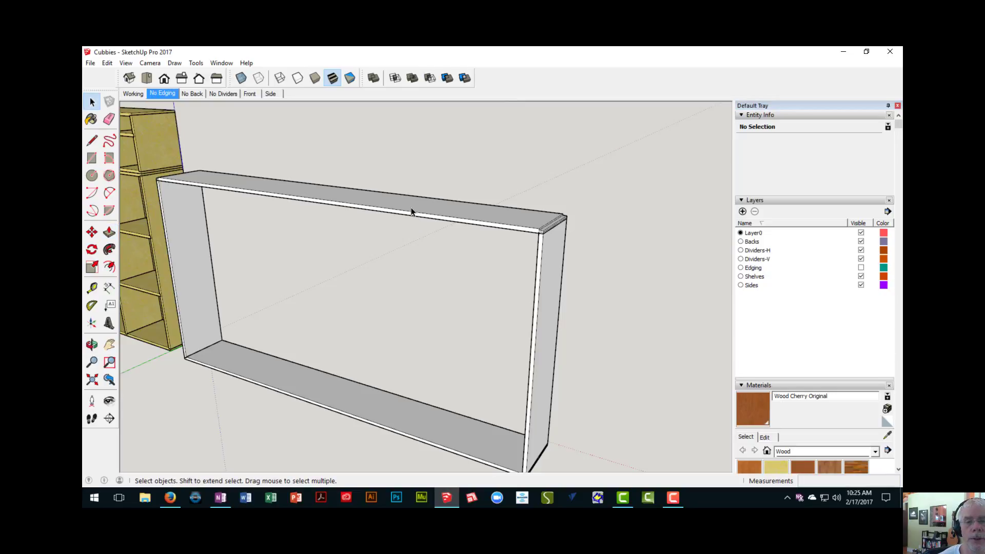
left_click(411, 208)
middle_click_drag(411, 211, 410, 229)
right_click(410, 230)
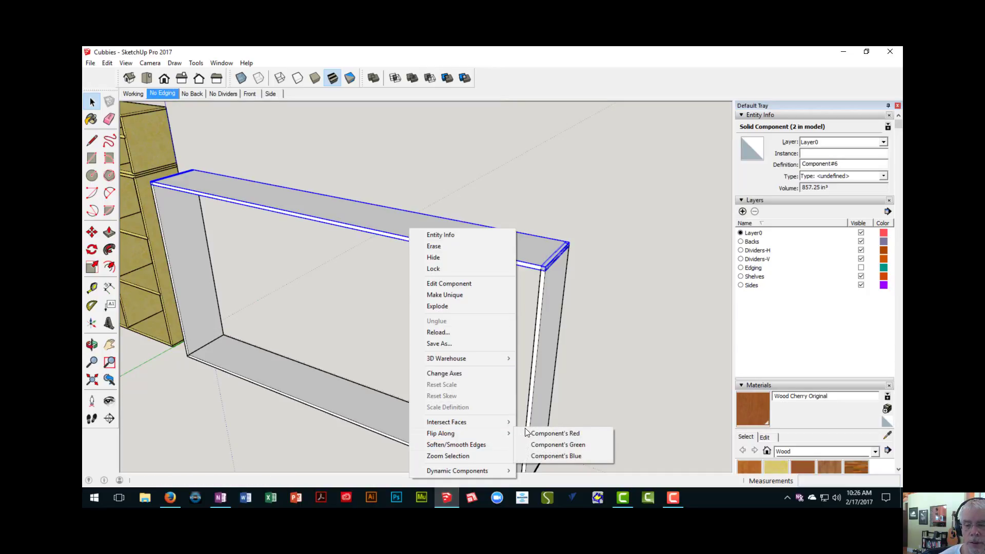
mouse_move(509, 434)
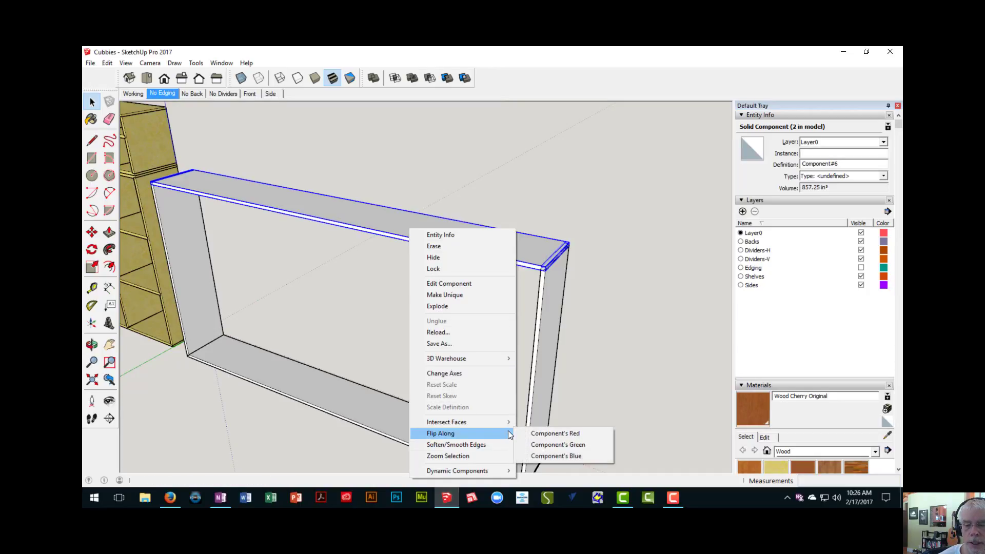
left_click(540, 455)
middle_click_drag(477, 309, 481, 235)
scroll(493, 264, "up", 3)
left_click(492, 263)
- Examine the assembled frame beside the existing cabinet from above and below
scroll(491, 264, "down", 3)
scroll(389, 225, "down", 4)
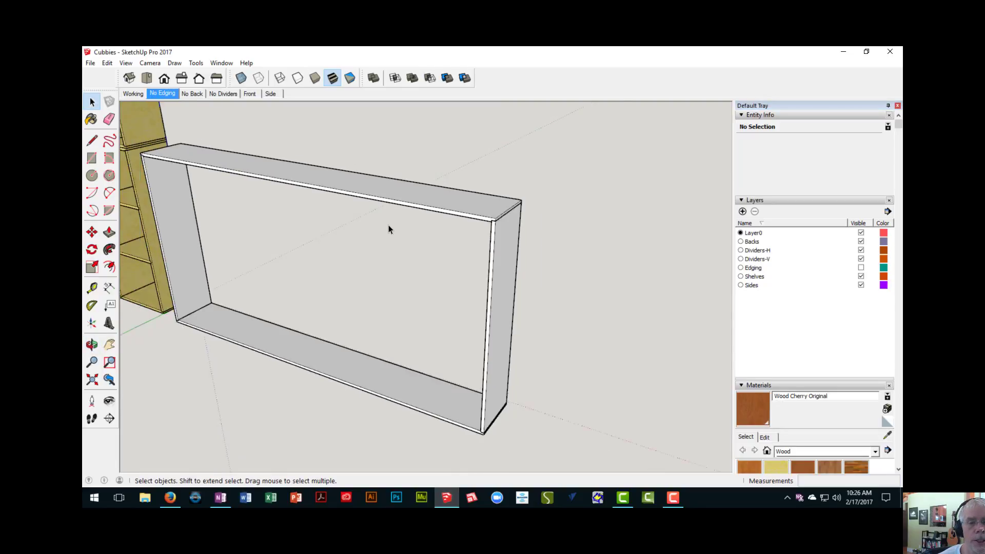
middle_click_drag(366, 224, 348, 274, "shift")
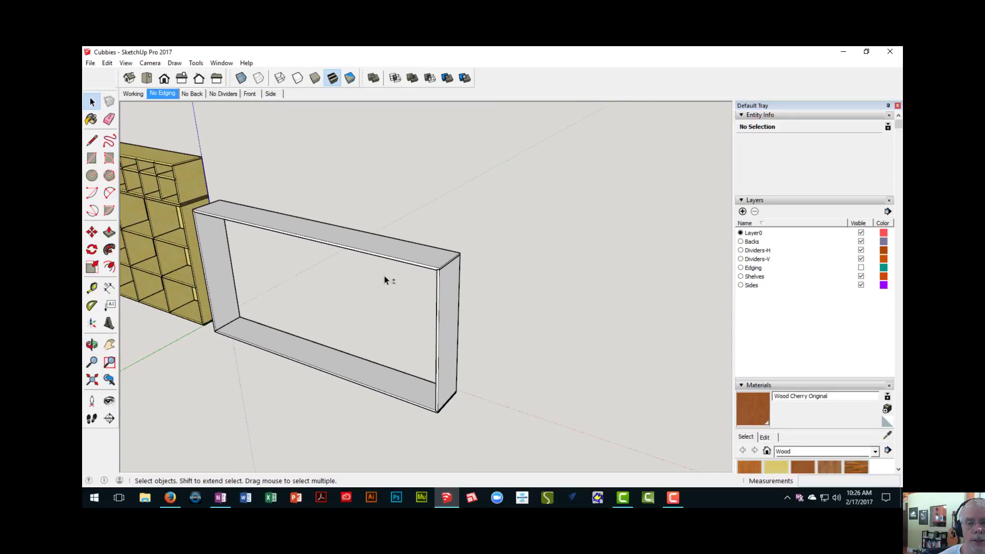
middle_click_drag(272, 213, 334, 293, "shift")
scroll(333, 291, "down", 3)
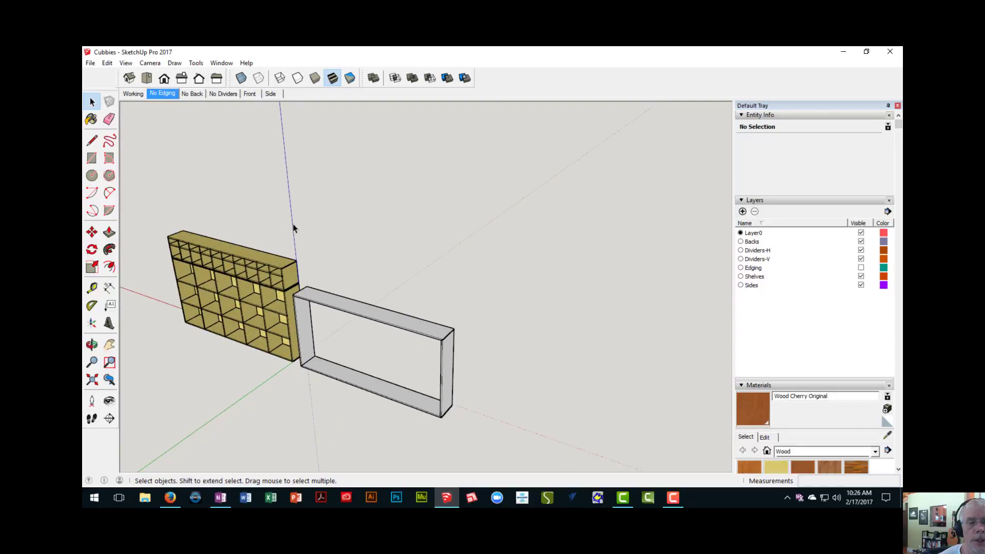
scroll(294, 224, "down", 2)
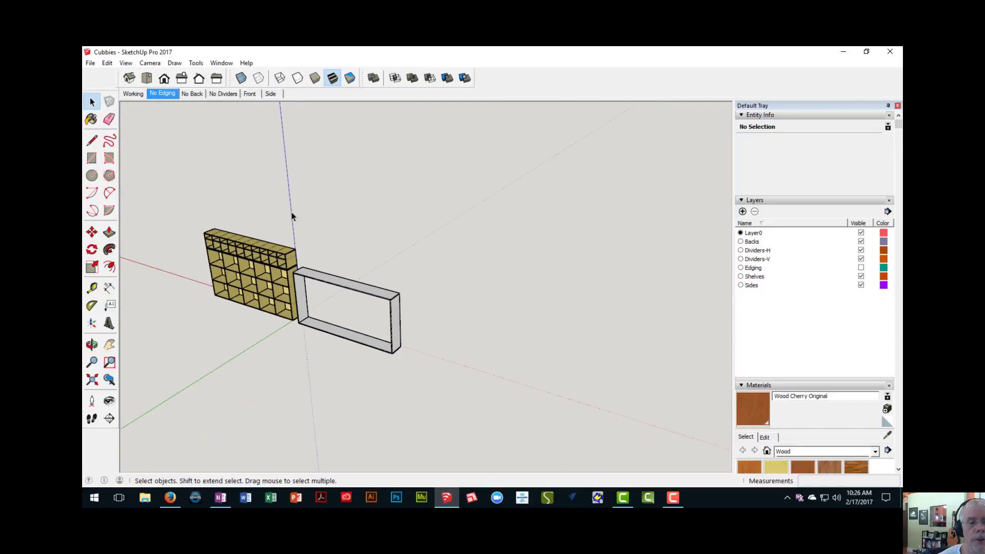
scroll(297, 280, "up", 4)
middle_click_drag(303, 277, 316, 227)
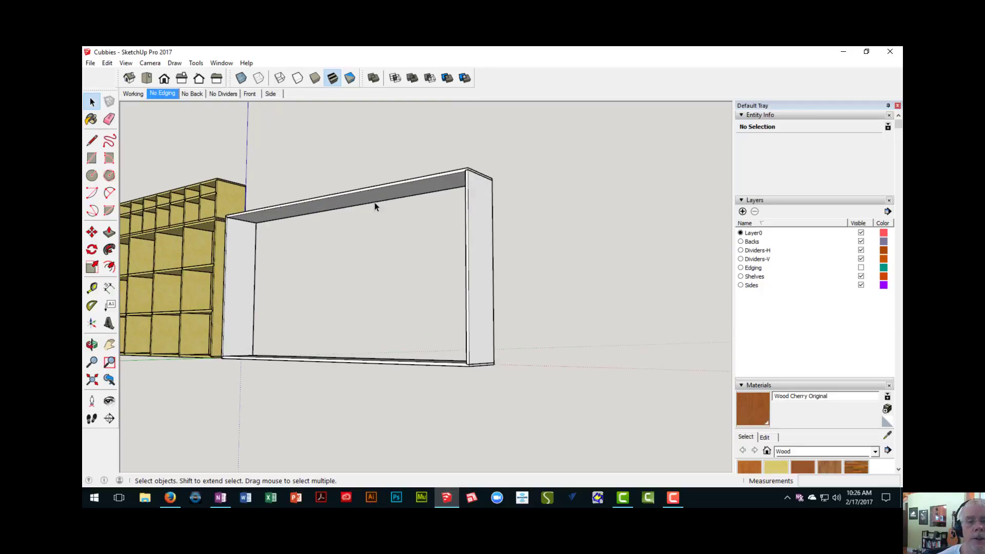
- Try pulling the upper face of the top board component upward with Push/Pull, cancel it and close the component
mouse_move(289, 214)
middle_mouse_down()
mouse_move(308, 321)
mouse_move(286, 231)
mouse_move(295, 224)
middle_mouse_up()
double_click(296, 220)
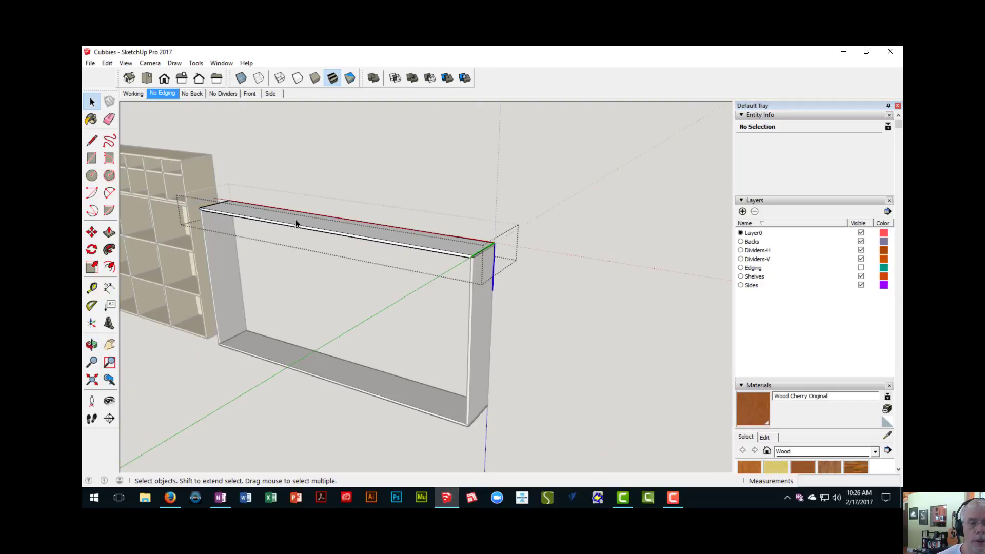
key("p")
left_click(296, 221)
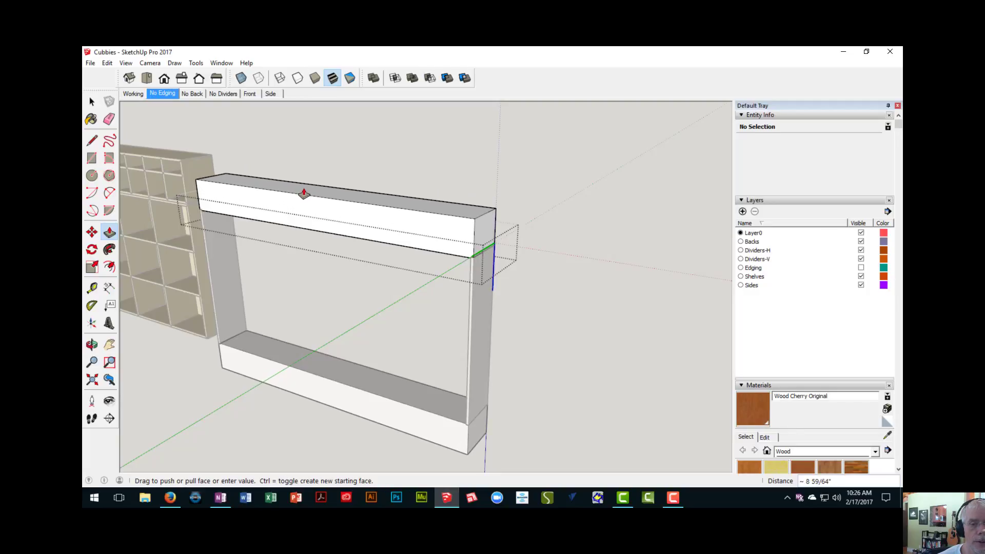
key("Escape")
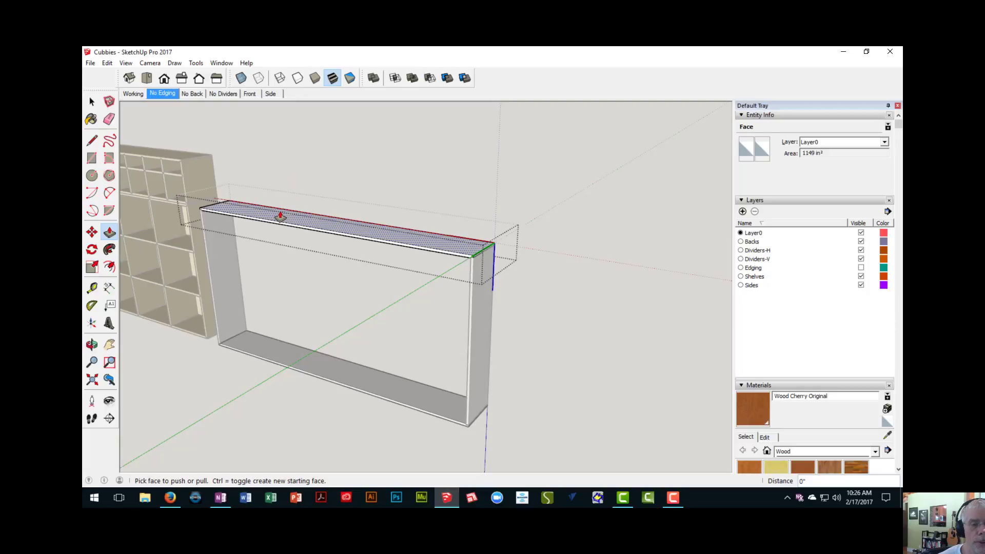
right_click(319, 183)
left_click(328, 186)
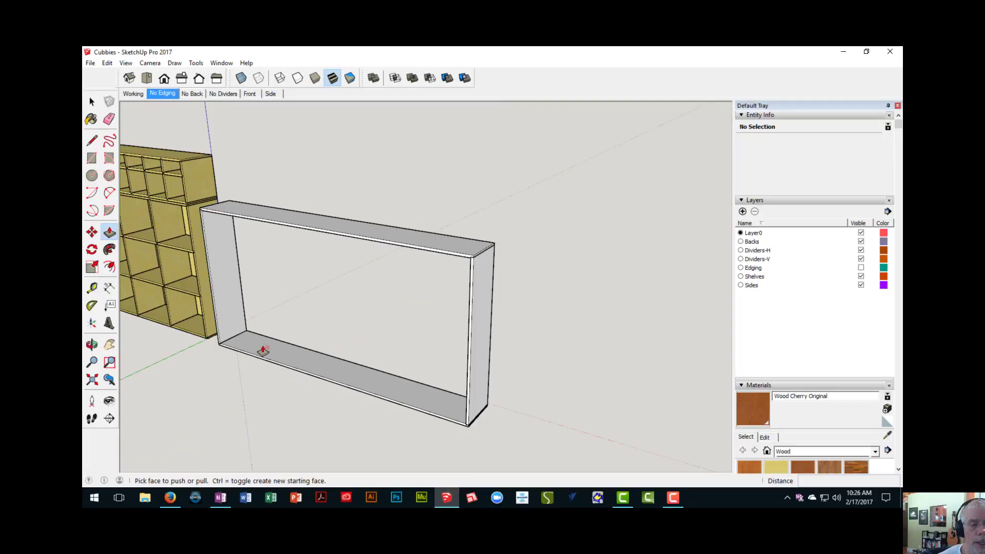
- Inspect the lower section's inner vertical dividers in the existing cabinet by selecting them one after another
middle_click_drag(279, 319, 280, 203)
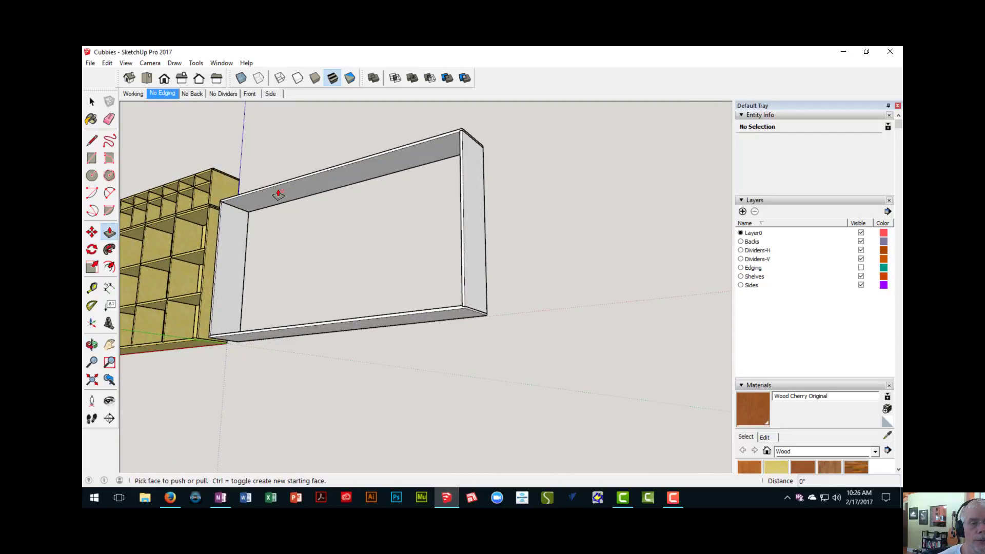
middle_click_drag(284, 196, 336, 258)
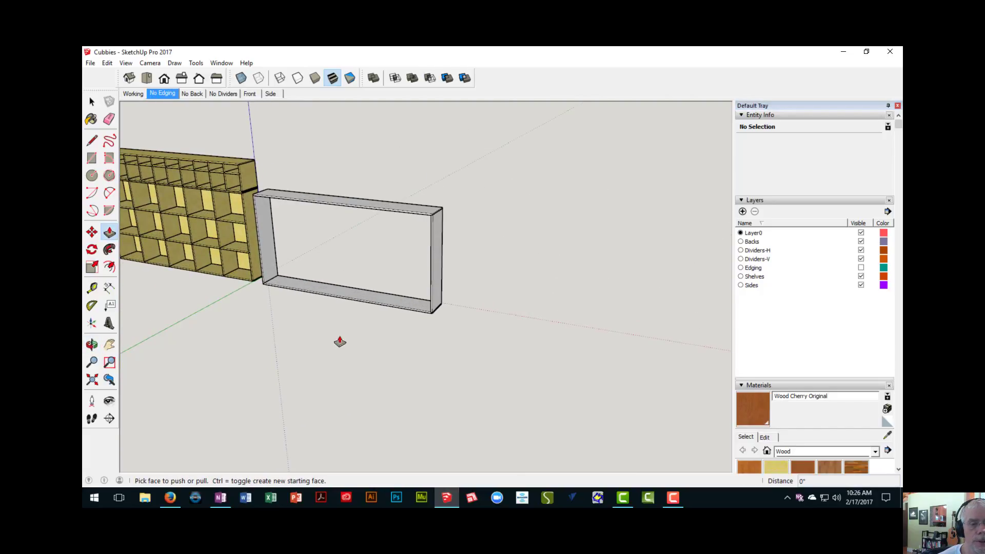
middle_click_drag(338, 309, 424, 330)
scroll(431, 334, "up", 2)
scroll(334, 277, "up", 2)
scroll(334, 277, "up", 2)
key("space")
left_click(326, 253)
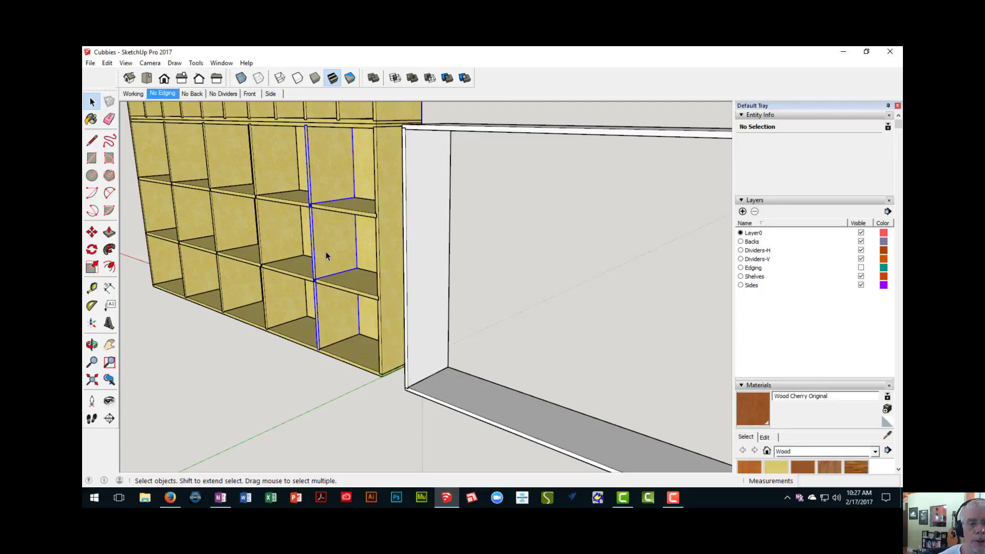
left_click(276, 246)
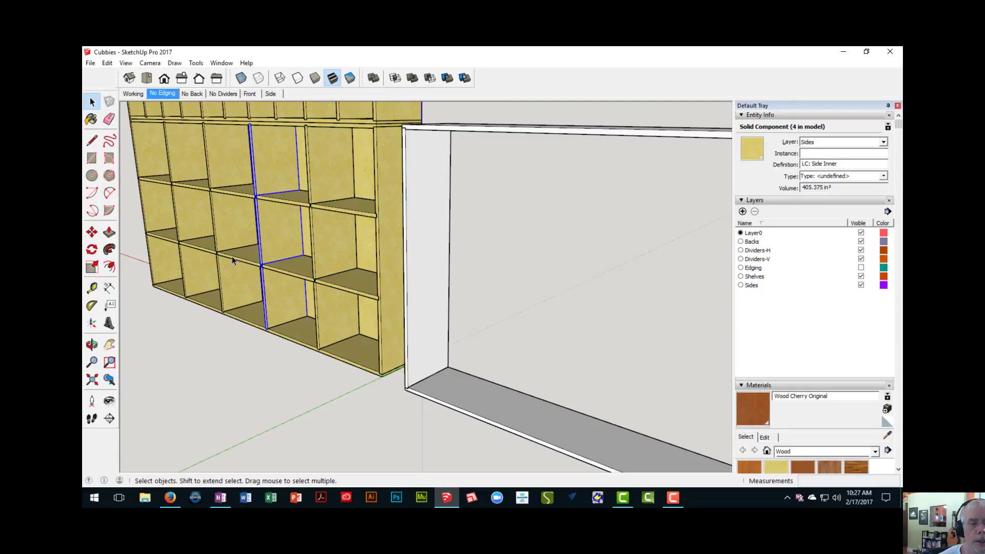
left_click(229, 230, "shift")
left_click(193, 222)
- Select the new frame's side panel that stands next to the existing cabinet
scroll(190, 227, "down", 3)
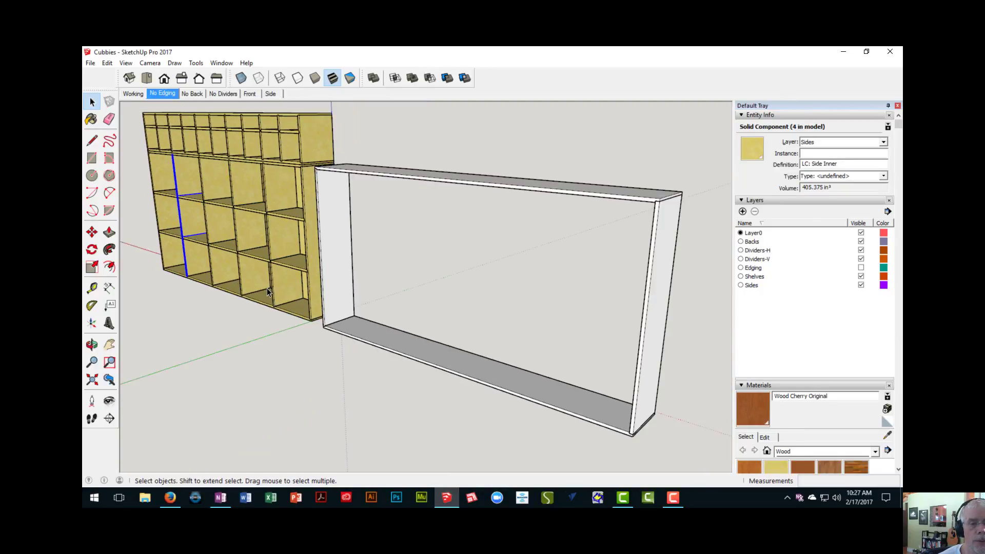
middle_click_drag(267, 287, 373, 257, "shift")
scroll(303, 272, "down", 1)
scroll(372, 280, "up", 2)
left_click(355, 278)
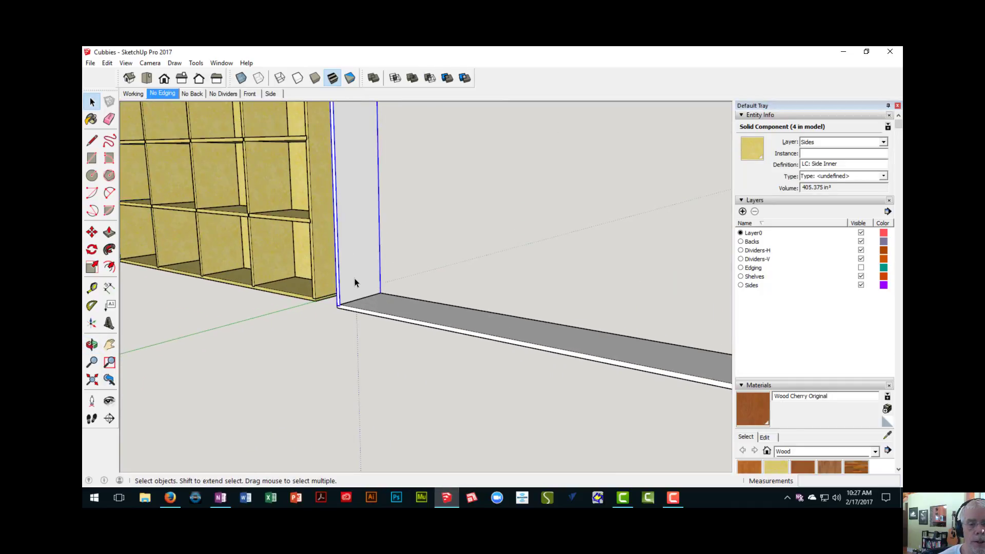
scroll(360, 306, "down", 4)
middle_click_drag(358, 303, 361, 313, "shift")
scroll(357, 315, "up", 5)
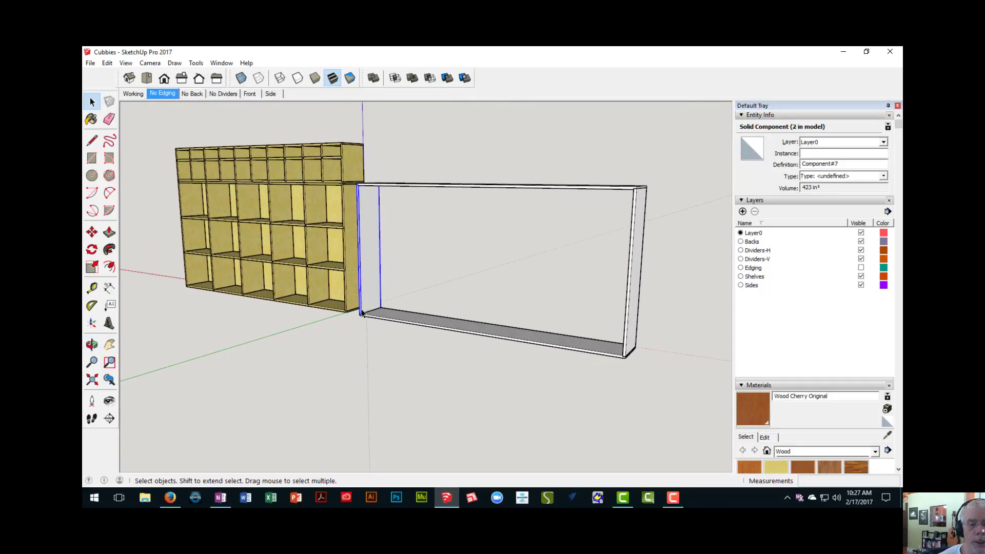
scroll(306, 303, "up", 1)
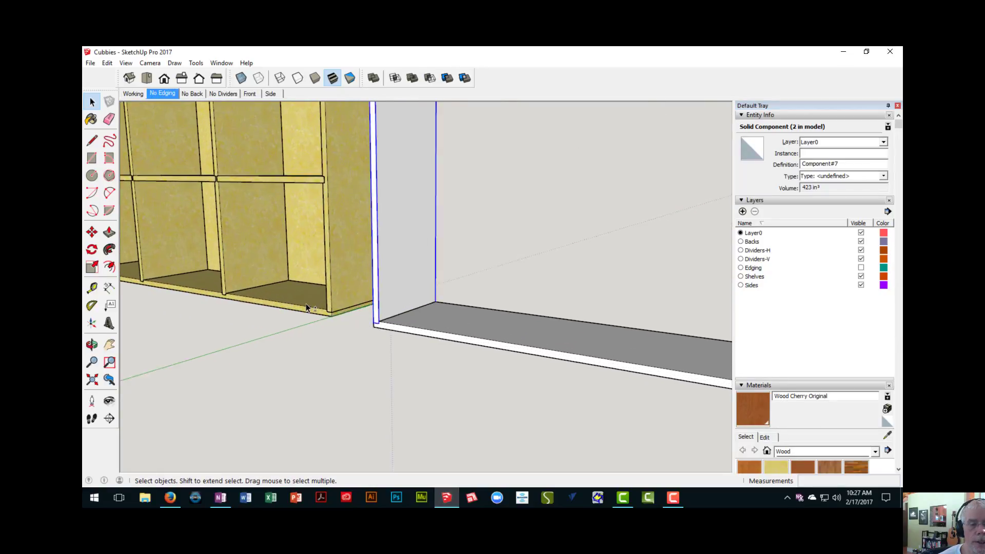
- Examine how the shelves meet the vertical dividers and the outer side panel in the existing cabinet
middle_click_drag(306, 303, 601, 330, "shift")
scroll(415, 201, "up", 6)
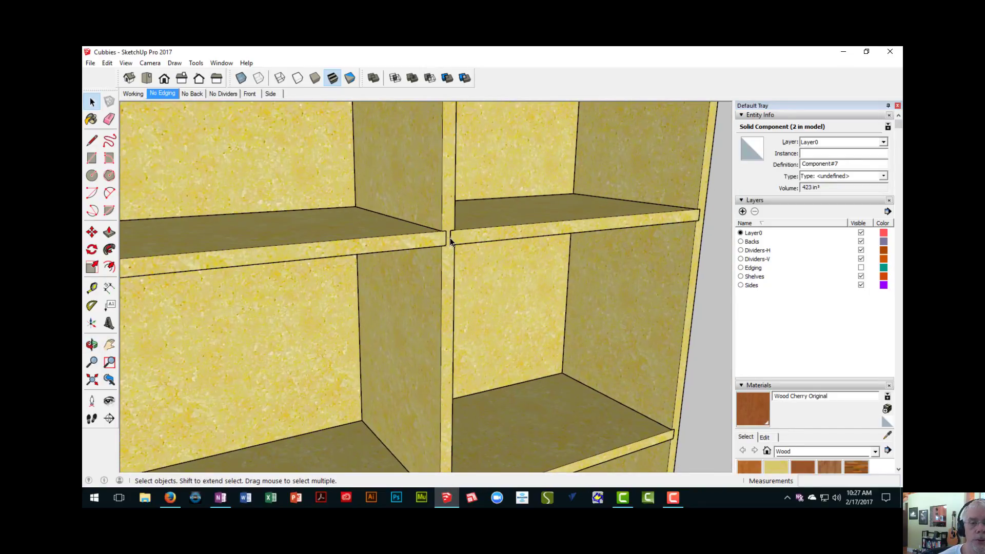
scroll(451, 242, "down", 2)
middle_click_drag(505, 237, 329, 222, "shift")
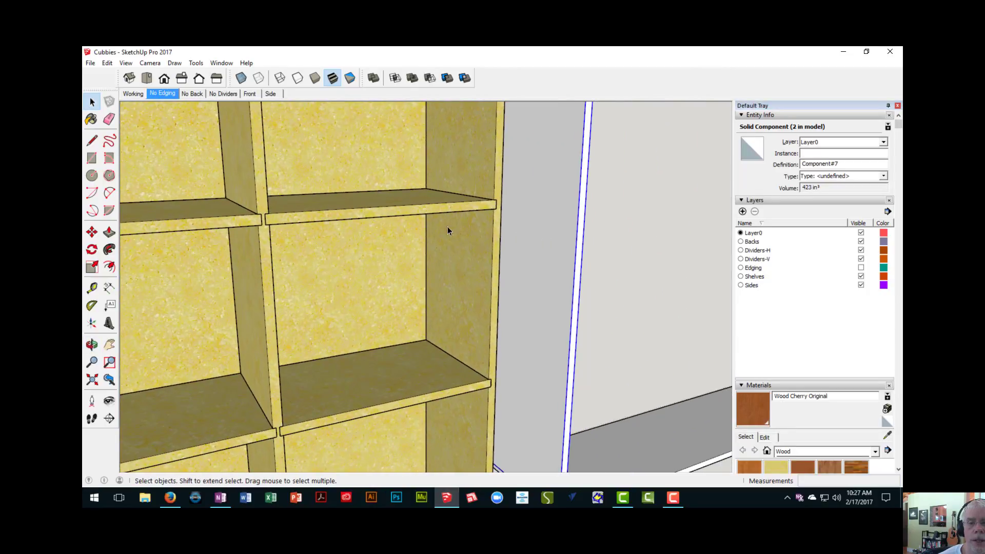
mouse_move(469, 223)
middle_mouse_down()
mouse_move(465, 241)
mouse_move(484, 260)
mouse_move(387, 237)
mouse_move(295, 242)
mouse_move(301, 226)
mouse_move(281, 240)
middle_mouse_up()
scroll(353, 285, "down", 2)
middle_click_drag(378, 290, 326, 275)
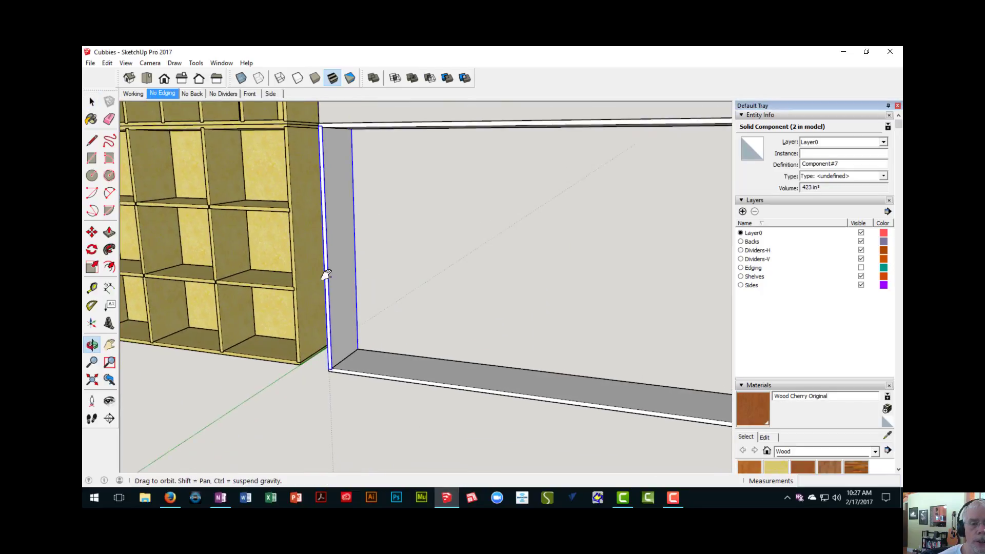
scroll(522, 319, "down", 3)
middle_click_drag(466, 302, 391, 296, "shift")
scroll(267, 239, "up", 3)
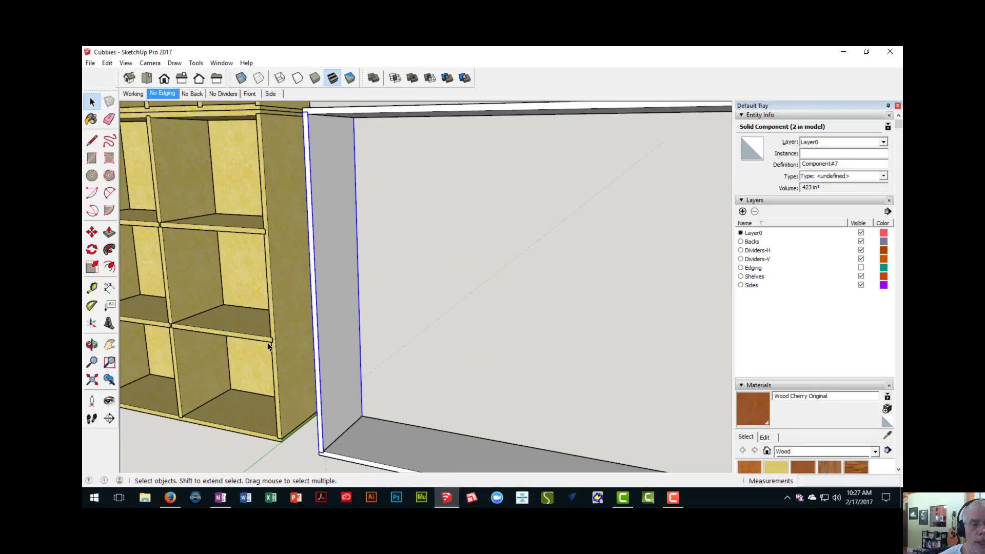
- Examine the new frame's lower corner where the selected side panel meets the bottom board
scroll(268, 347, "down", 3)
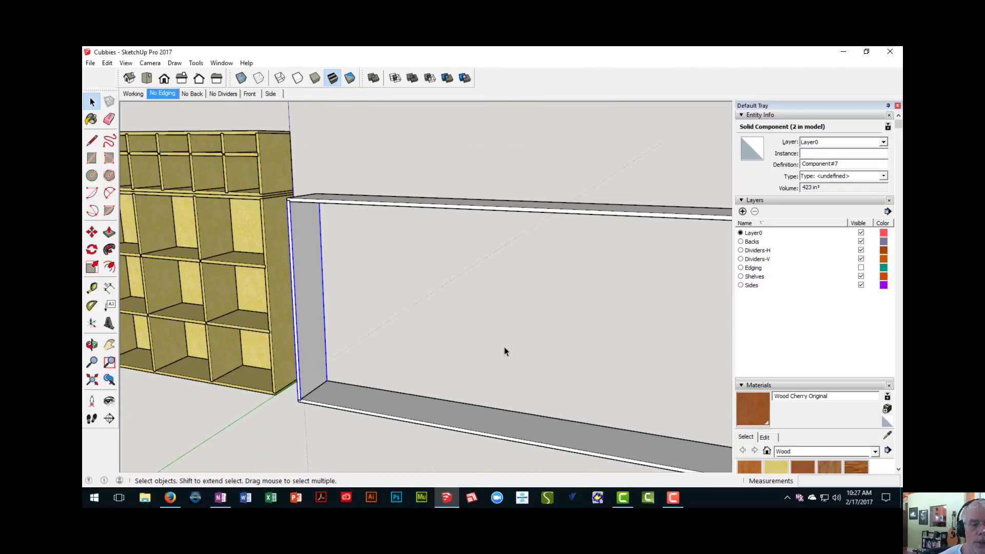
scroll(488, 348, "down", 2)
middle_click_drag(470, 348, 444, 301)
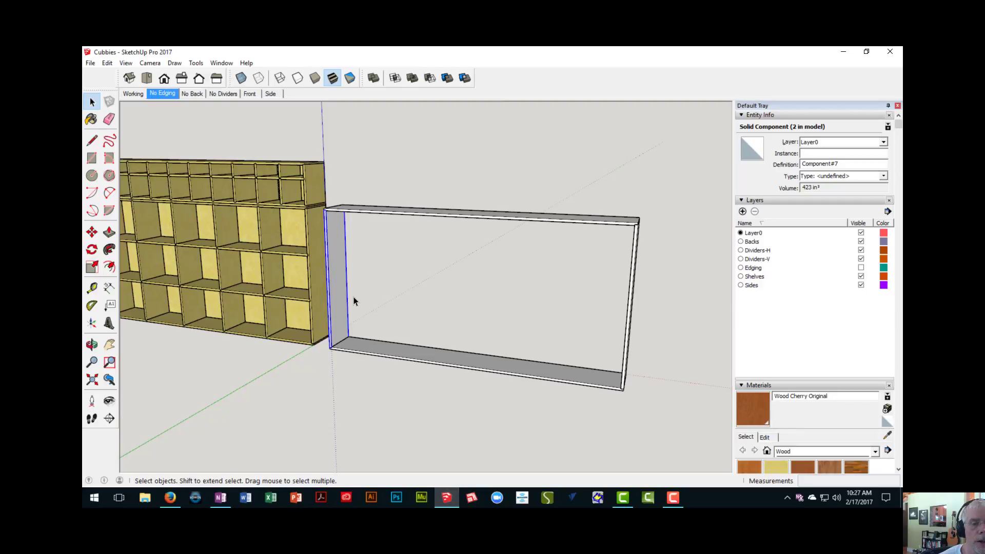
middle_click_drag(353, 296, 303, 320)
scroll(316, 321, "up", 3)
scroll(316, 321, "up", 2)
scroll(303, 320, "down", 2)
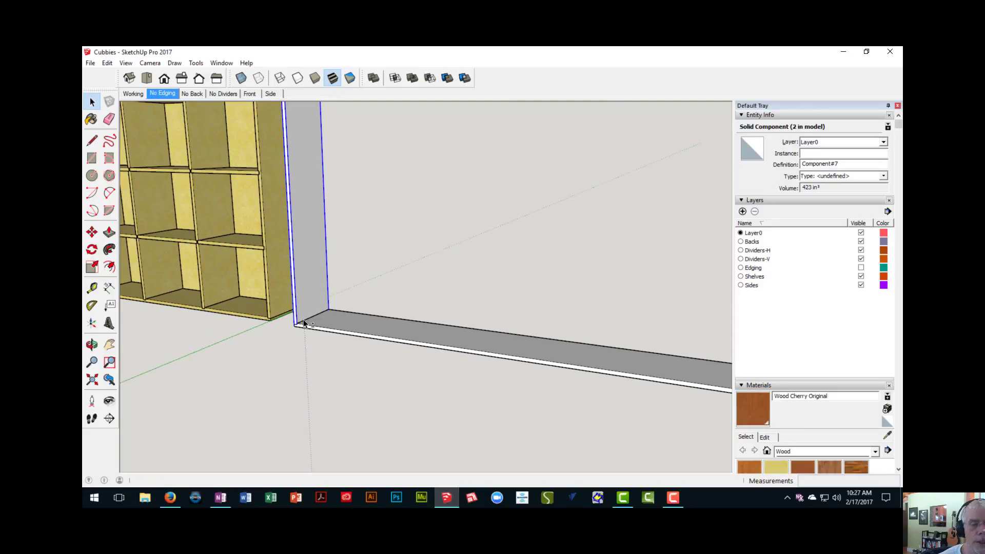
scroll(308, 304, "down", 3)
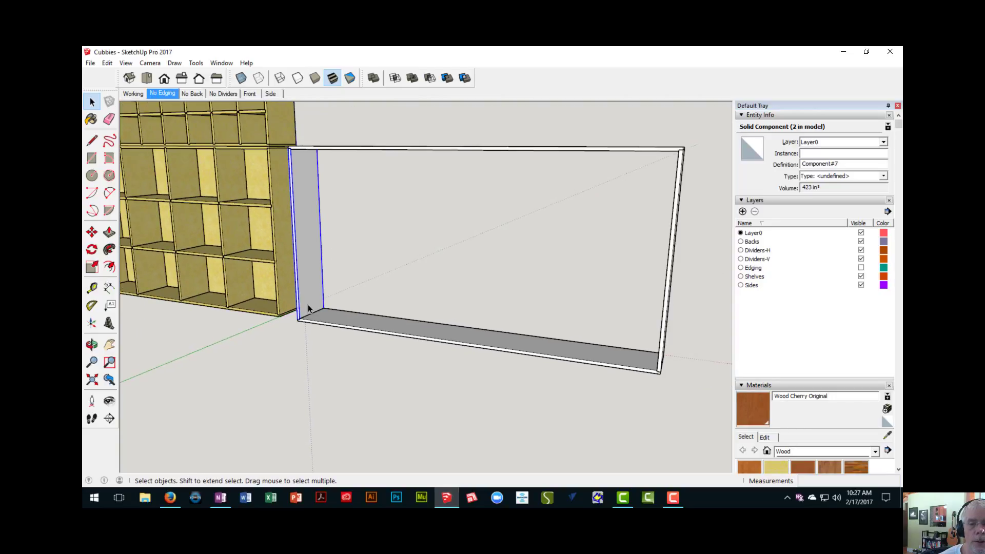
middle_click_drag(308, 303, 286, 294)
- Measure the inside widths of neighbouring middle-row cubbies in the existing cabinet to compare their spacing
key("t")
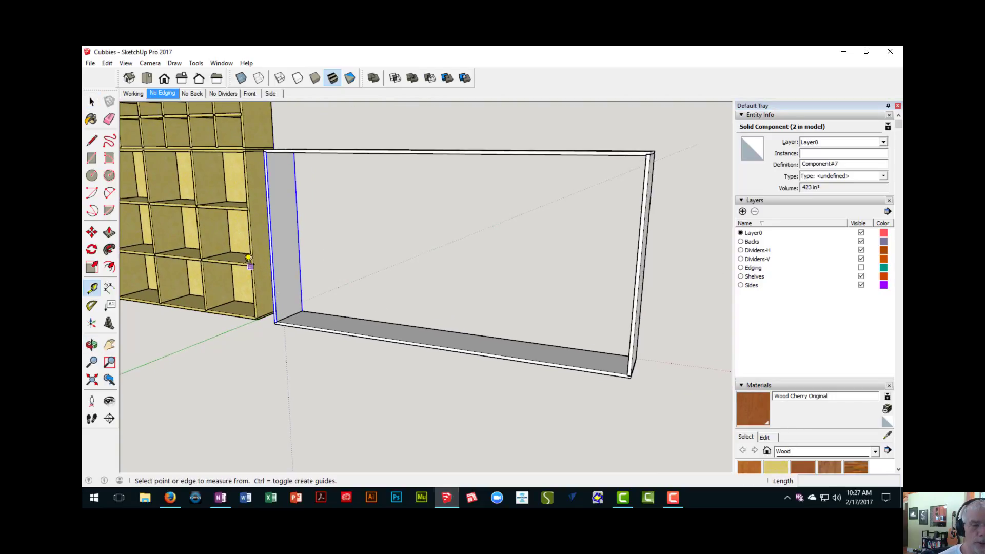
left_click(201, 239)
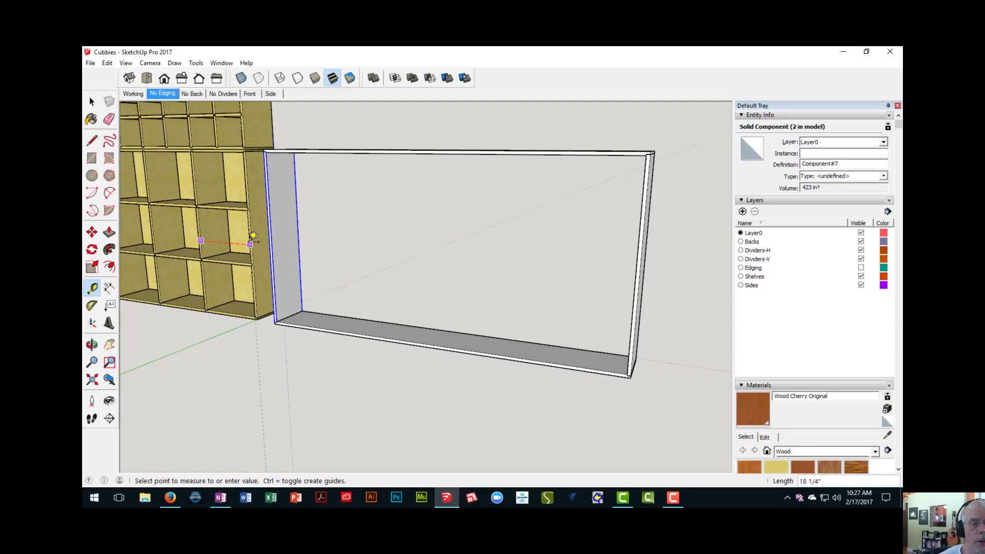
left_click(250, 245)
middle_click_drag(253, 237, 314, 257)
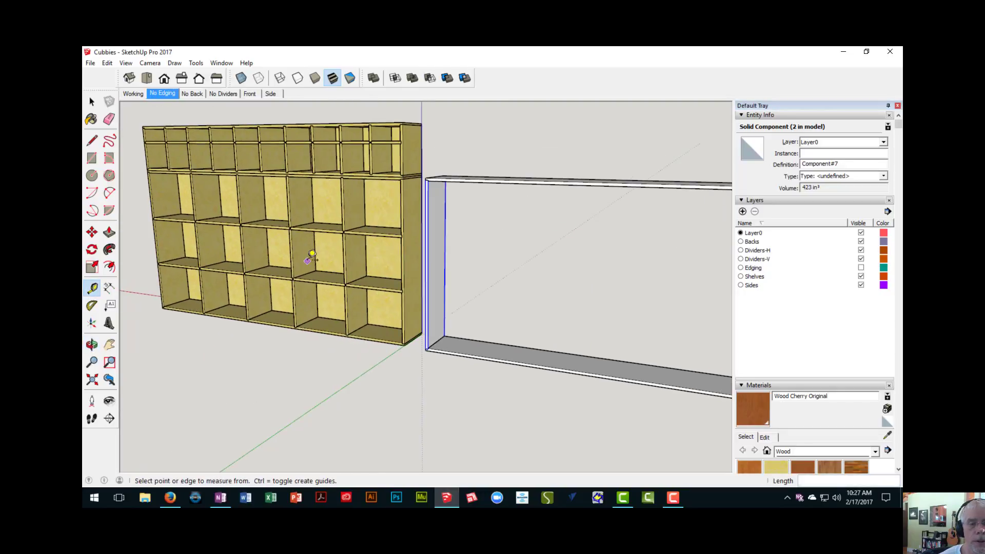
left_click(292, 253)
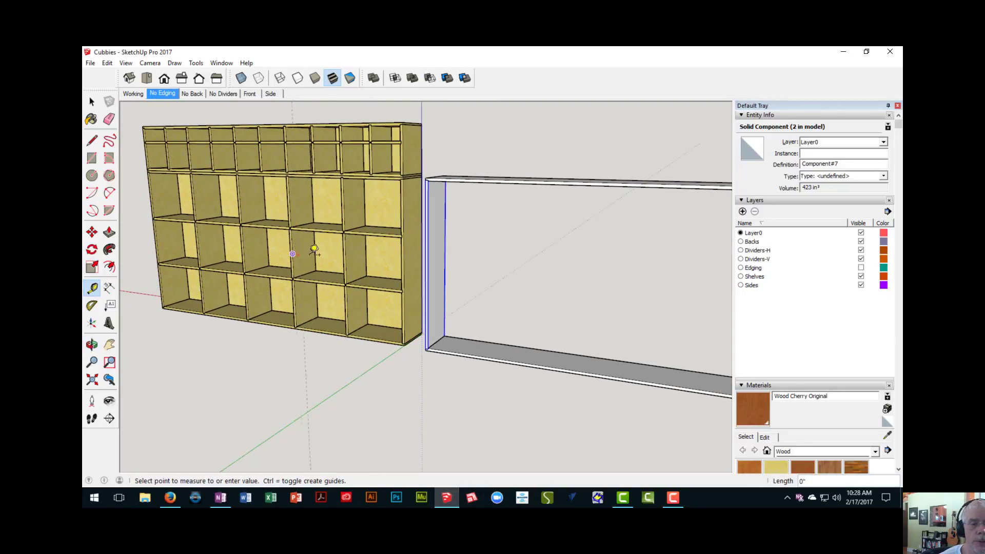
left_click(347, 253)
left_click(250, 247)
left_click(250, 251)
left_click(248, 251)
key("Escape")
- Copy the selected side panel 95 inches along the bottom board, from its lower front corner to the matching corner of the opposite side panel
scroll(326, 325, "down", 4)
middle_click_drag(362, 310, 288, 292, "shift")
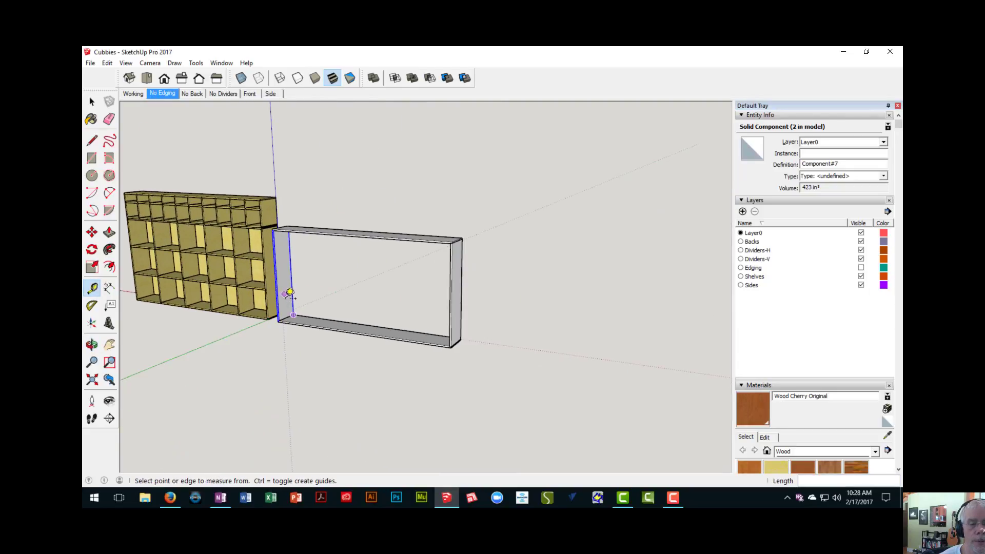
scroll(288, 293, "up", 2)
key("space")
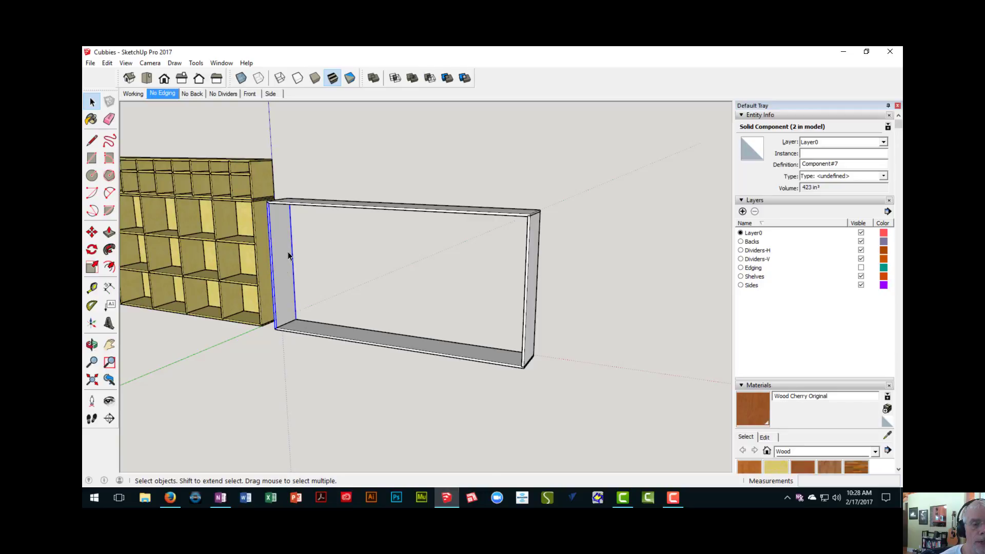
middle_click_drag(282, 293, 311, 298)
scroll(303, 294, "up", 2)
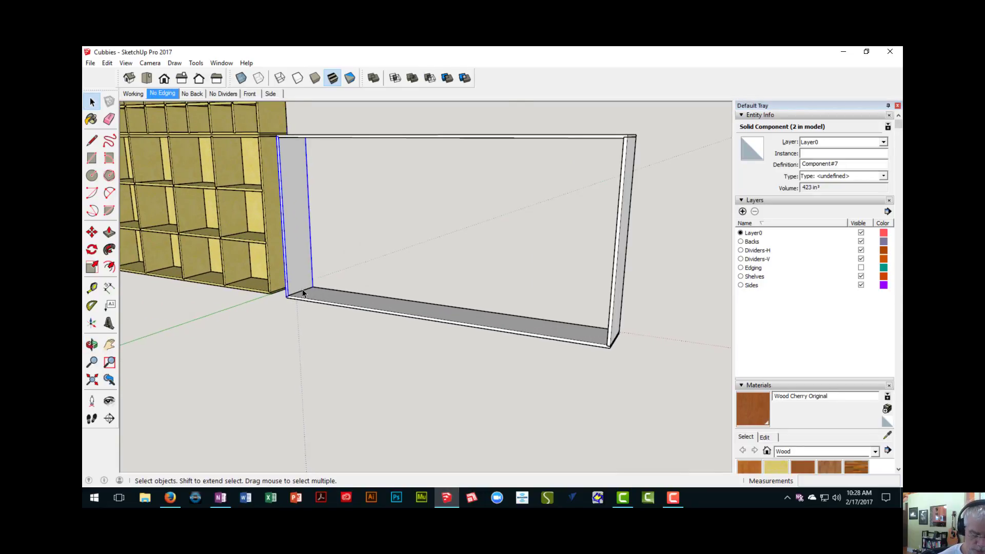
key("m")
scroll(295, 296, "up", 4)
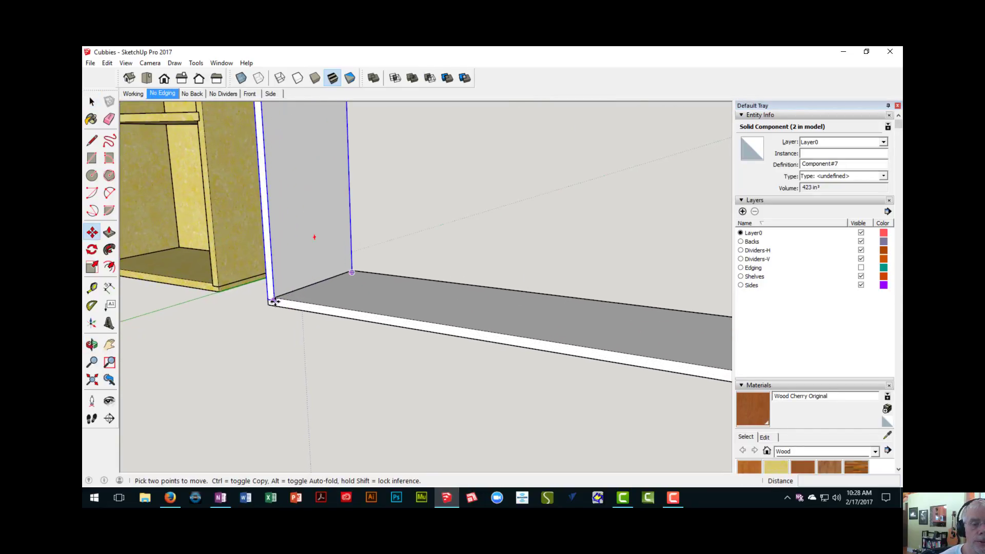
scroll(274, 302, "up", 2)
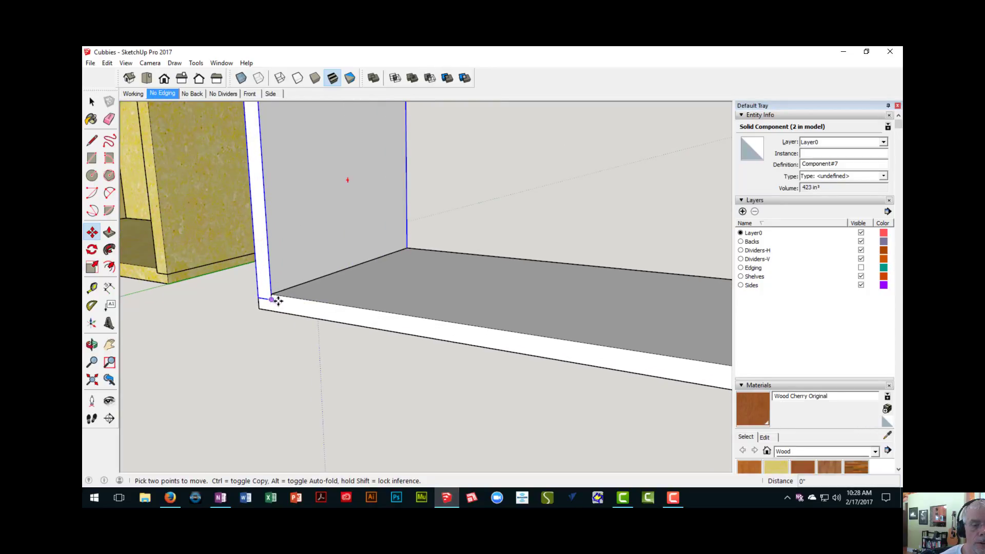
left_click(271, 299)
key("ctrl")
scroll(298, 306, "down", 2)
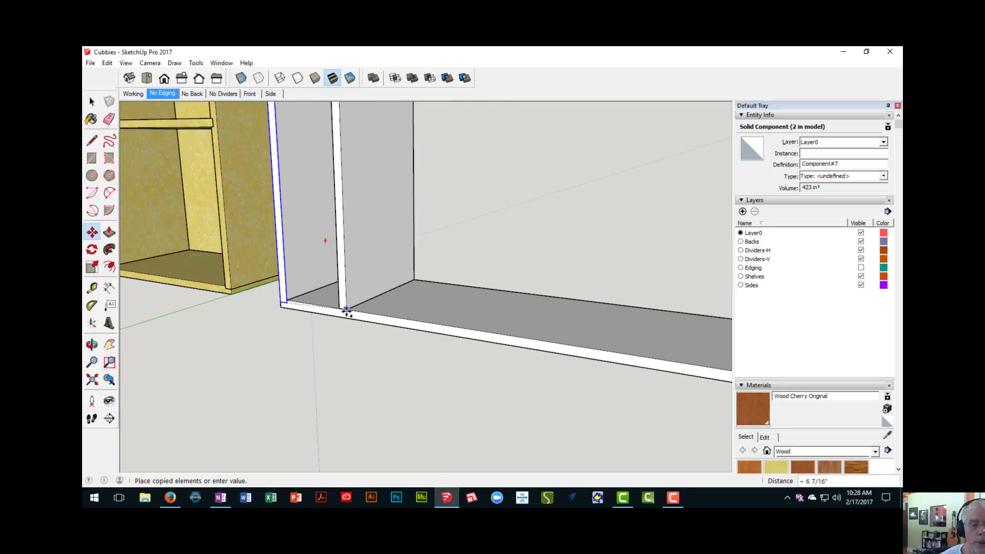
middle_click_drag(347, 313, 131, 285, "shift")
scroll(251, 293, "down", 2)
middle_click_drag(372, 315, 111, 267, "shift")
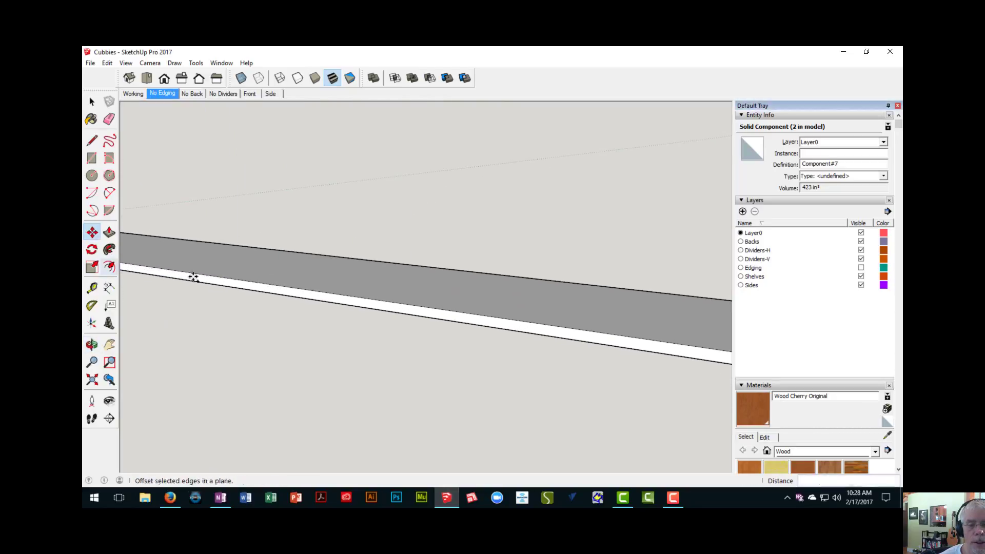
scroll(195, 279, "down", 2)
middle_click_drag(403, 308, 247, 277, "shift")
scroll(348, 293, "up", 2)
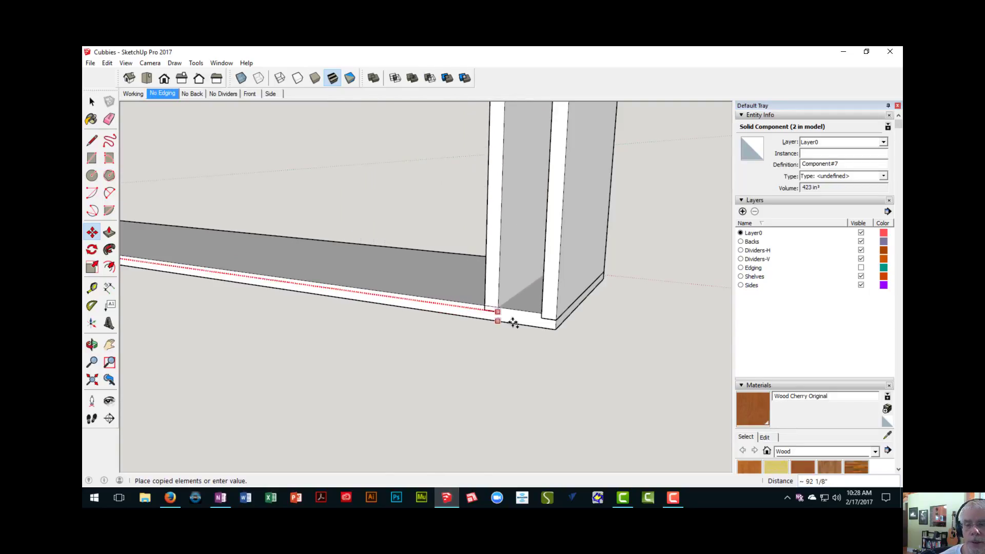
left_click(556, 320)
- Divide the copy distance by 5 to fill the frame with four evenly spaced vertical dividers
scroll(547, 346, "down", 8)
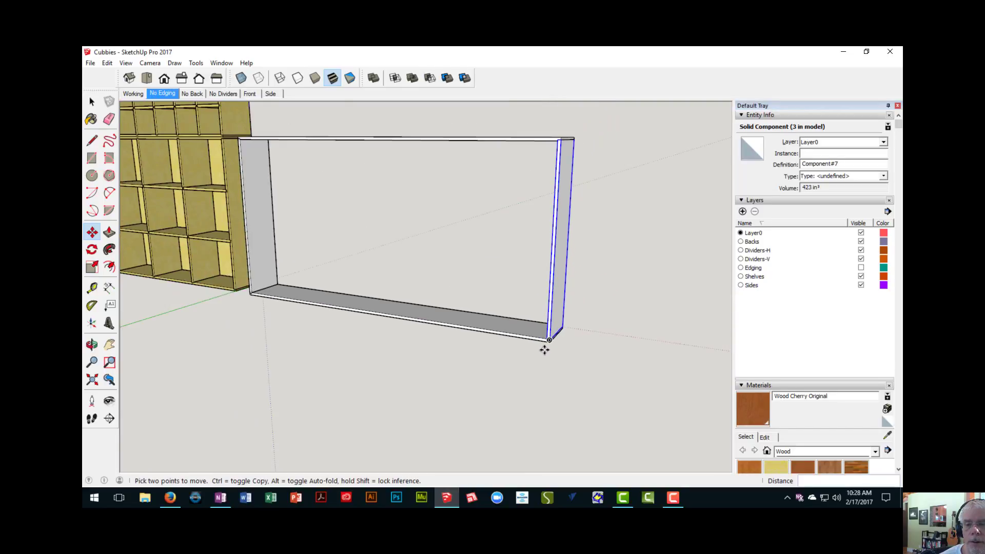
middle_click_drag(507, 357, 478, 373, "shift")
scroll(495, 318, "up", 2)
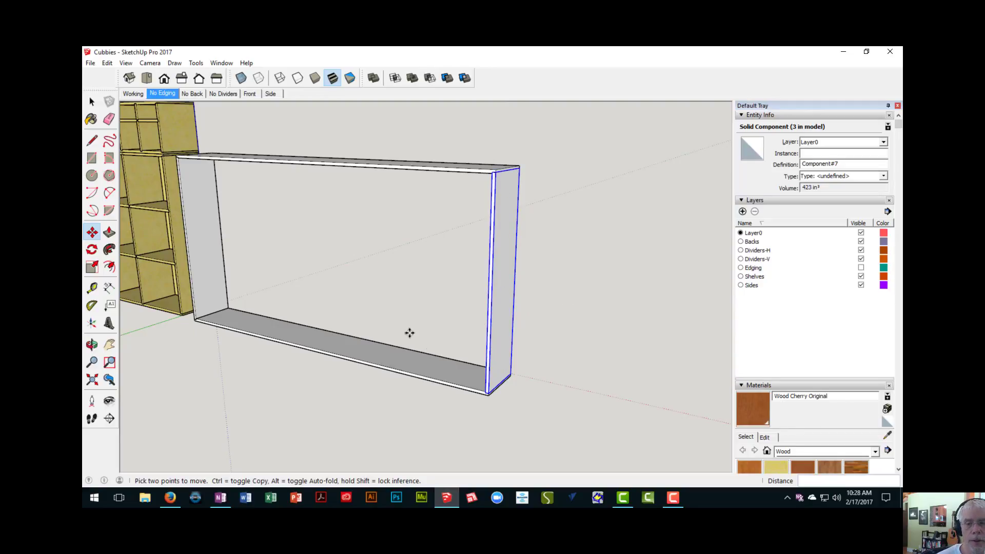
scroll(409, 333, "down", 5)
middle_click_drag(371, 323, 492, 315, "shift")
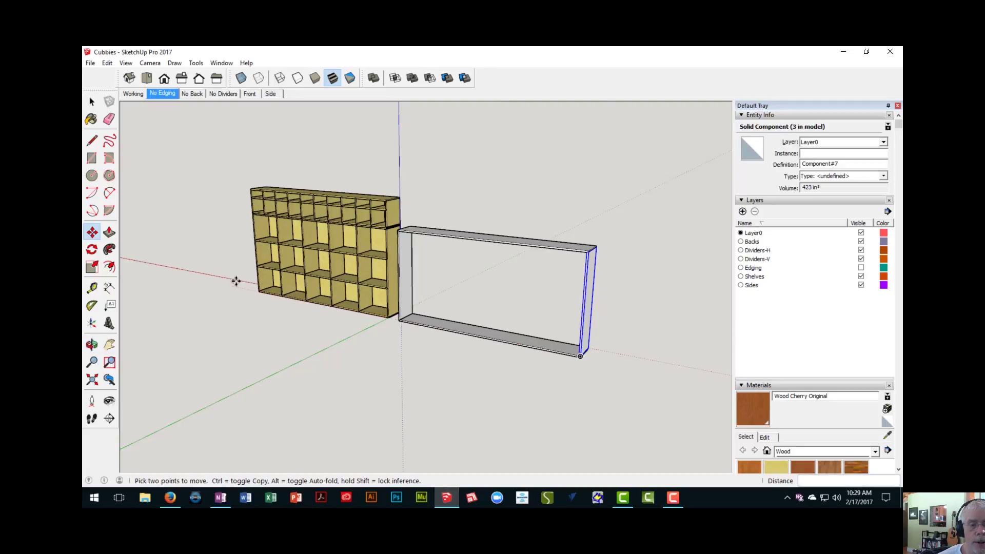
scroll(282, 294, "up", 3)
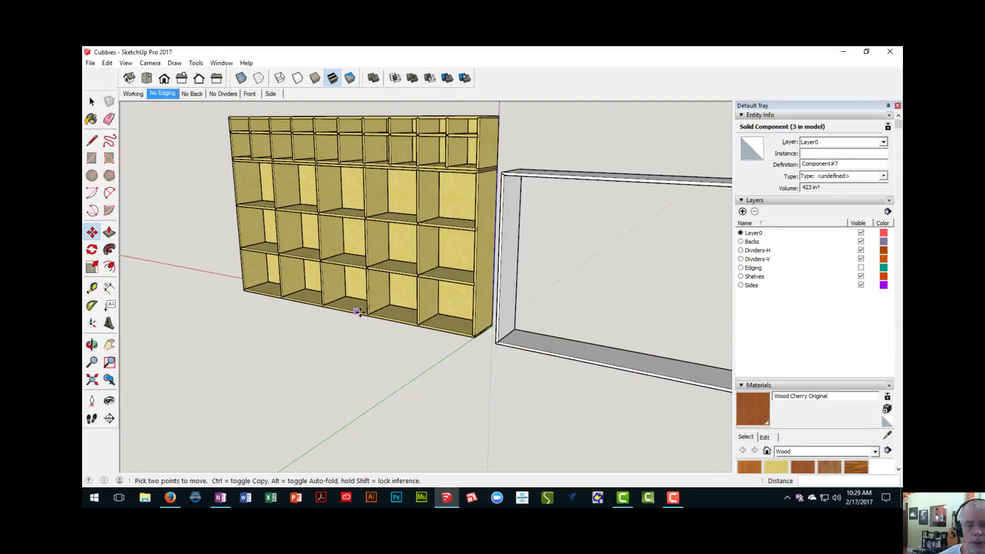
scroll(474, 341, "down", 3)
middle_click_drag(474, 341, 229, 286, "shift")
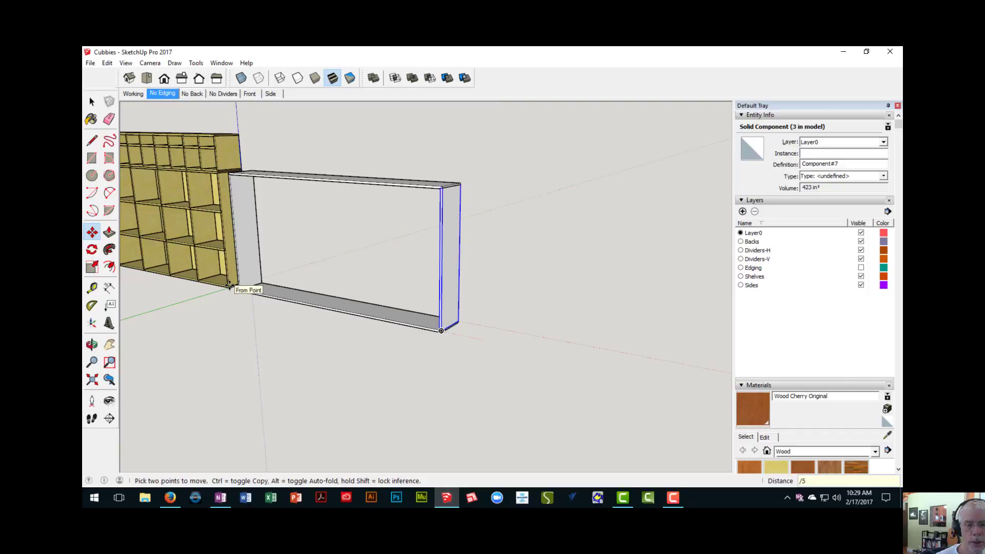
key("Return")
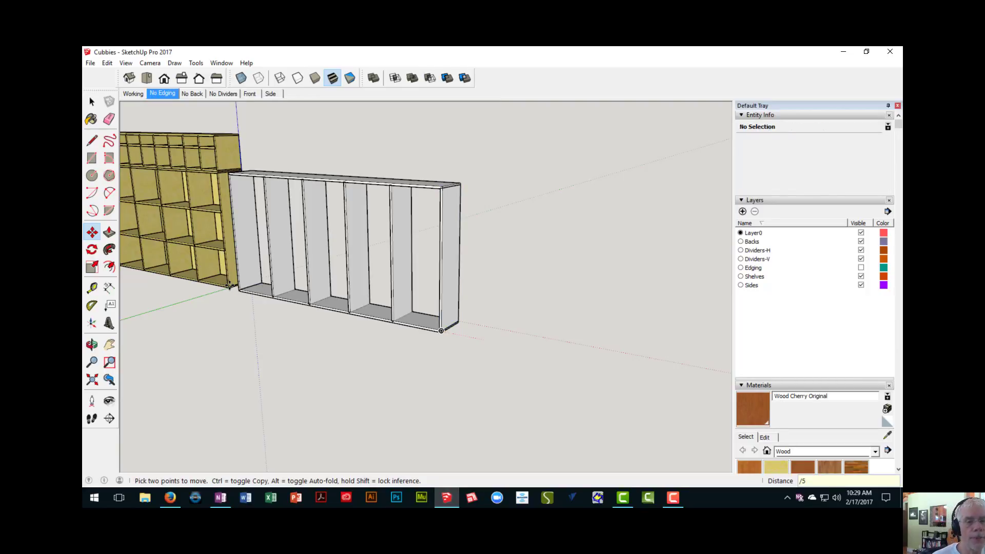
- Measure the inside widths of three neighbouring bays in the new frame to compare the divider spacing
scroll(304, 319, "up", 2)
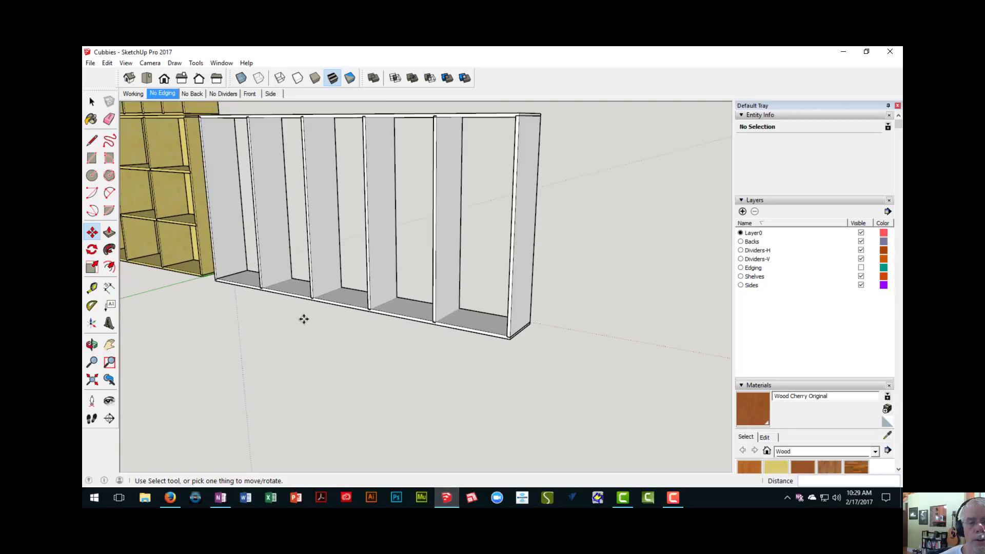
key("t")
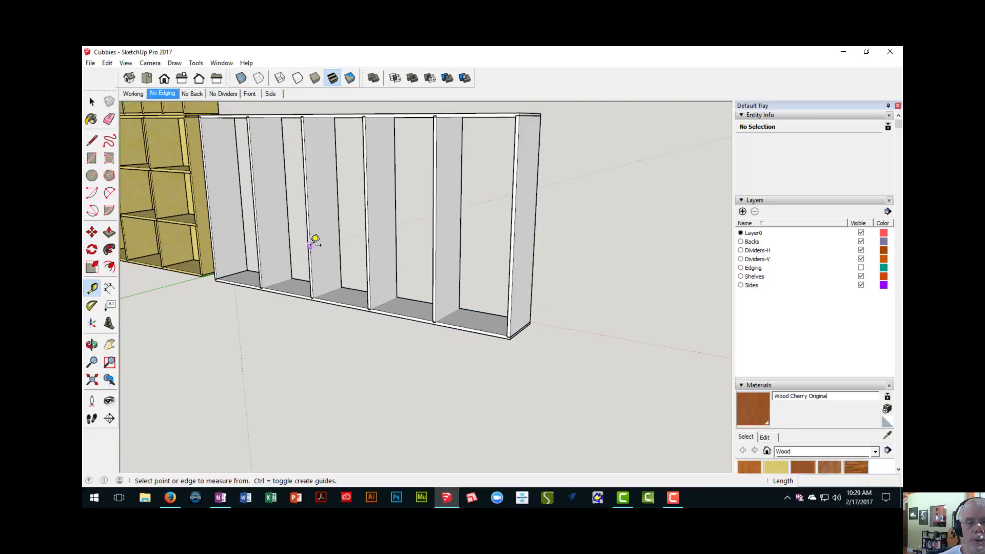
left_click(310, 245)
scroll(369, 243, "up", 1)
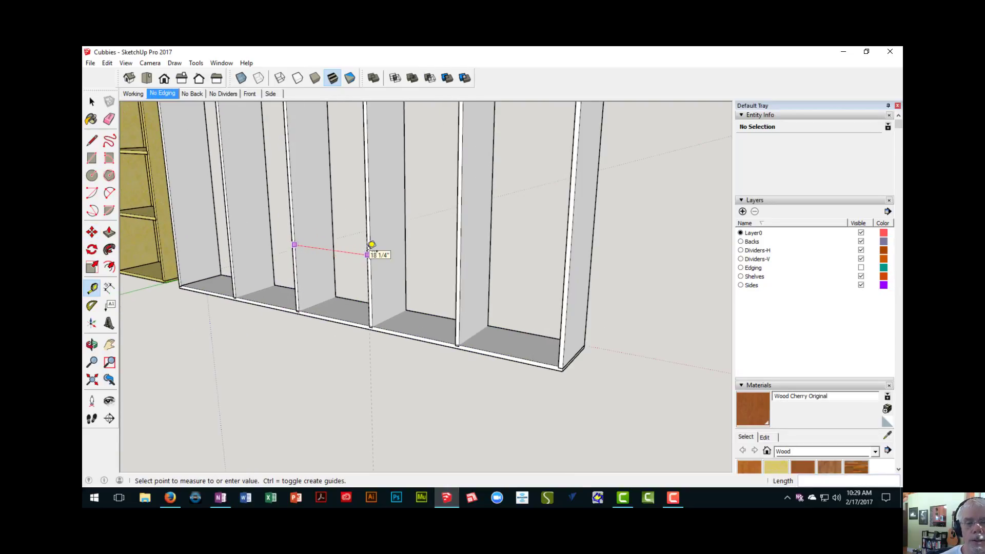
left_click(371, 246)
left_click(370, 254)
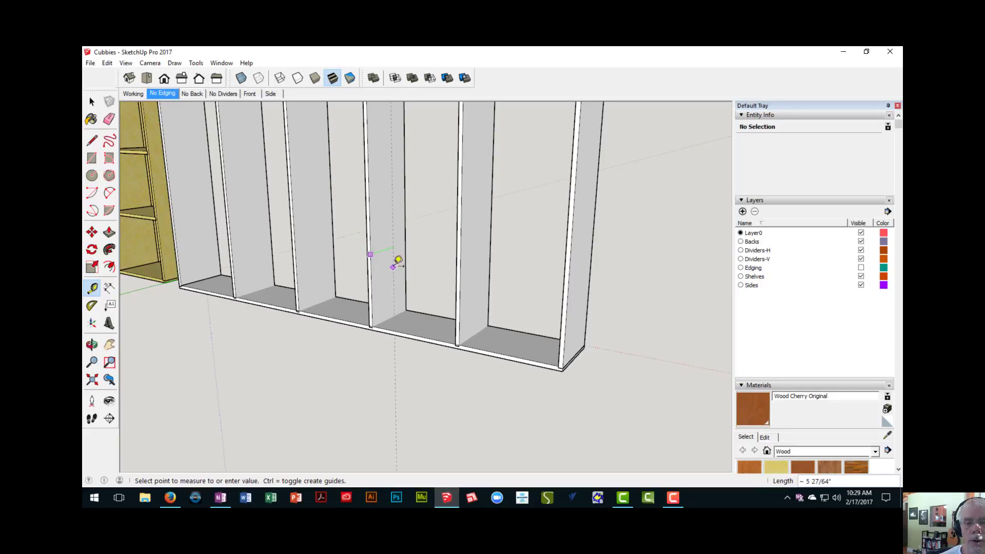
left_click(456, 266)
left_click(461, 262)
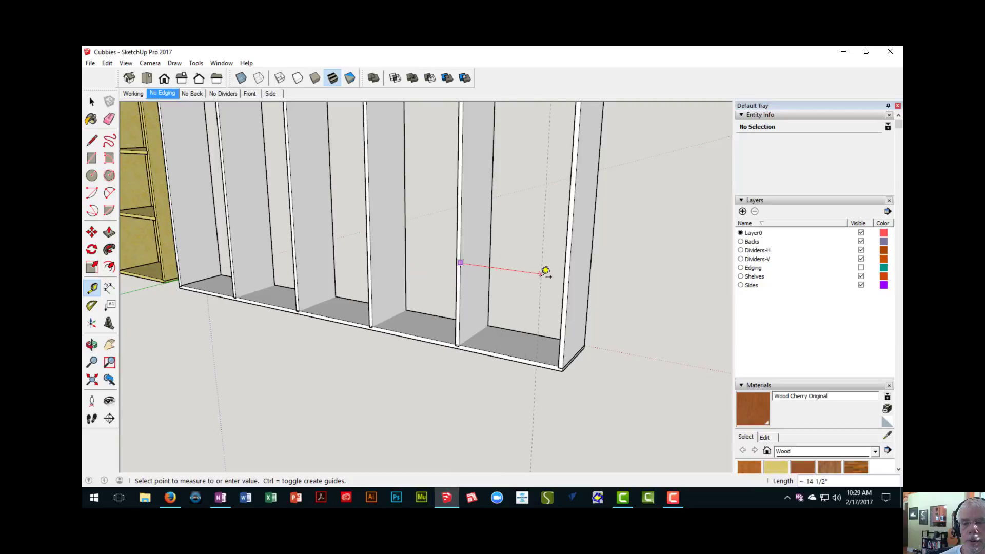
left_click(566, 274)
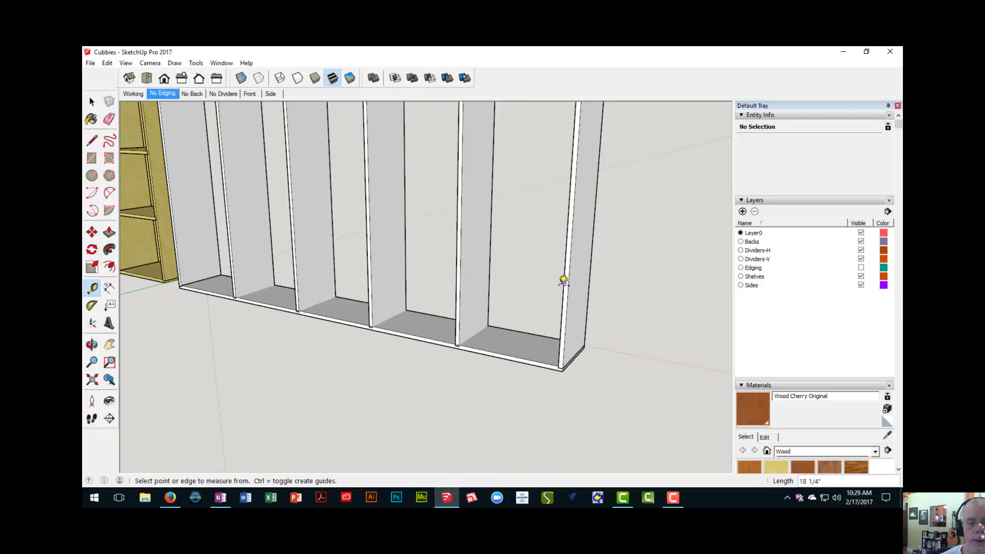
- Select the lower horizontal divider in the existing cabinet's end column and examine it against the new frame
scroll(528, 287, "down", 5)
middle_click_drag(493, 298, 464, 281)
mouse_move(351, 270)
middle_mouse_down("shift")
mouse_move(367, 291)
mouse_move(337, 265)
middle_mouse_up("shift")
scroll(341, 280, "up", 1)
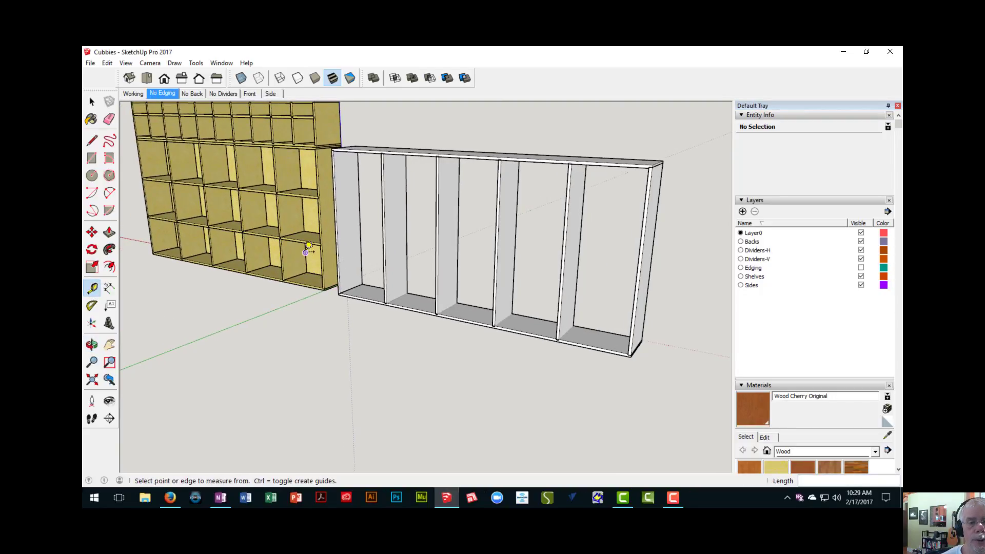
scroll(307, 249, "up", 2)
key("space")
left_click(296, 238)
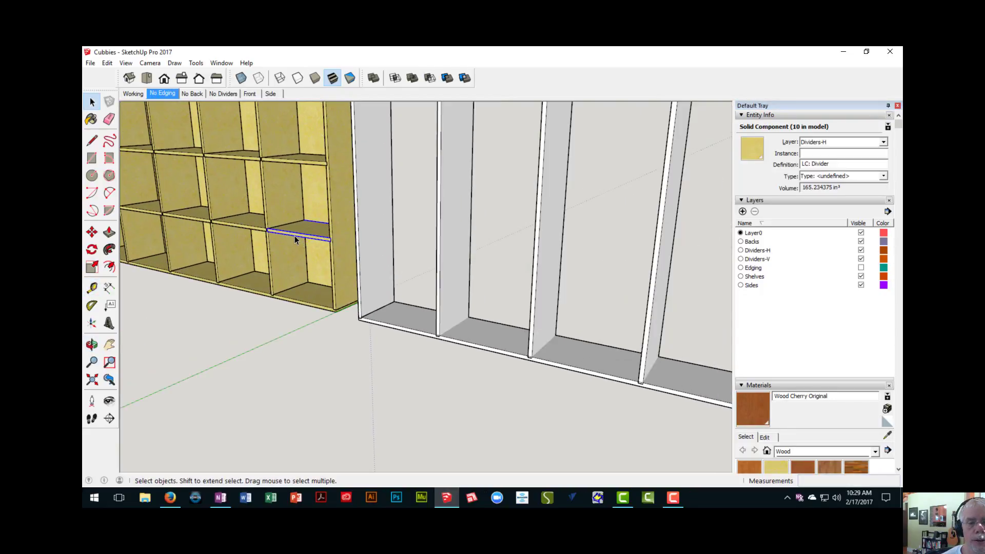
scroll(294, 235, "down", 3)
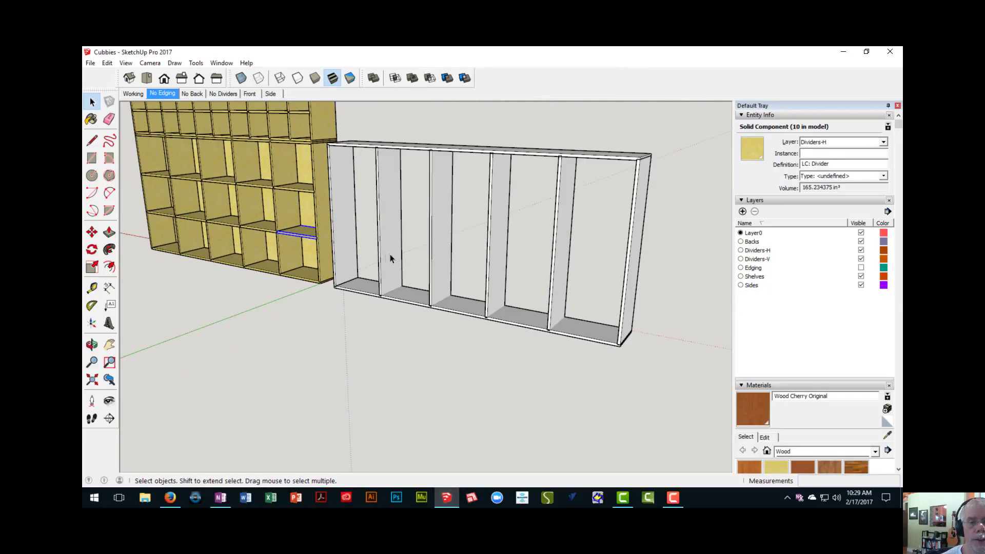
scroll(418, 256, "down", 2)
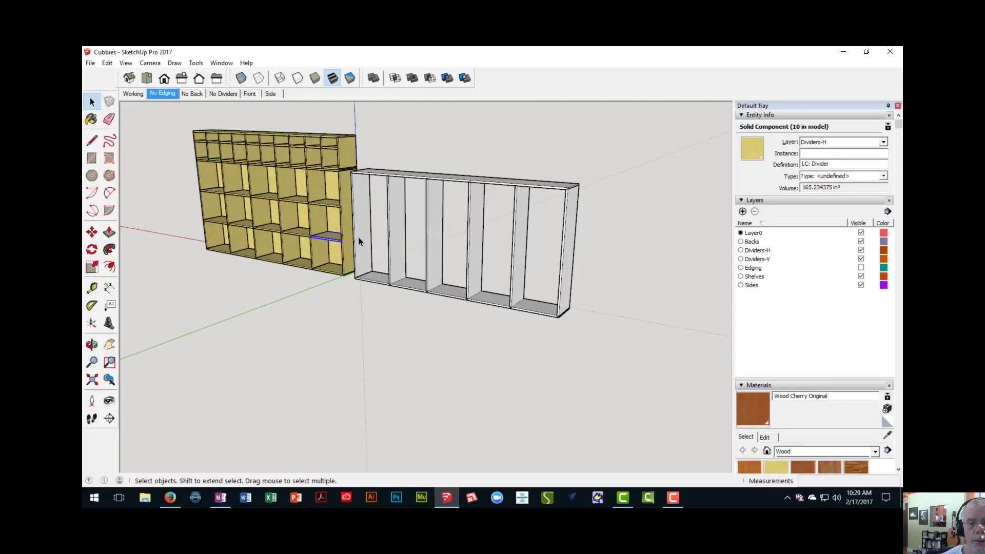
middle_click_drag(392, 256, 368, 261)
scroll(333, 255, "up", 3)
scroll(333, 256, "up", 2)
scroll(368, 261, "up", 2)
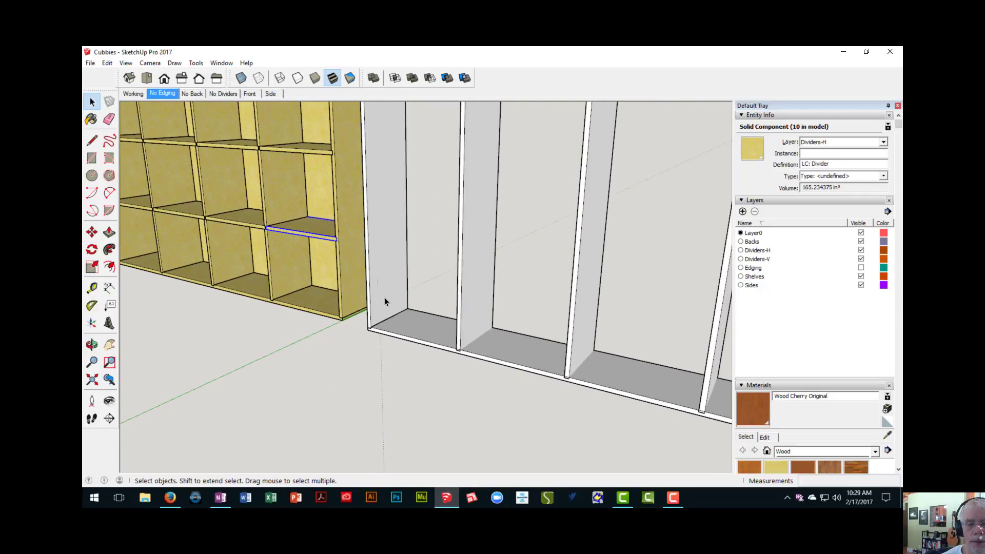
middle_click_drag(395, 324, 387, 343)
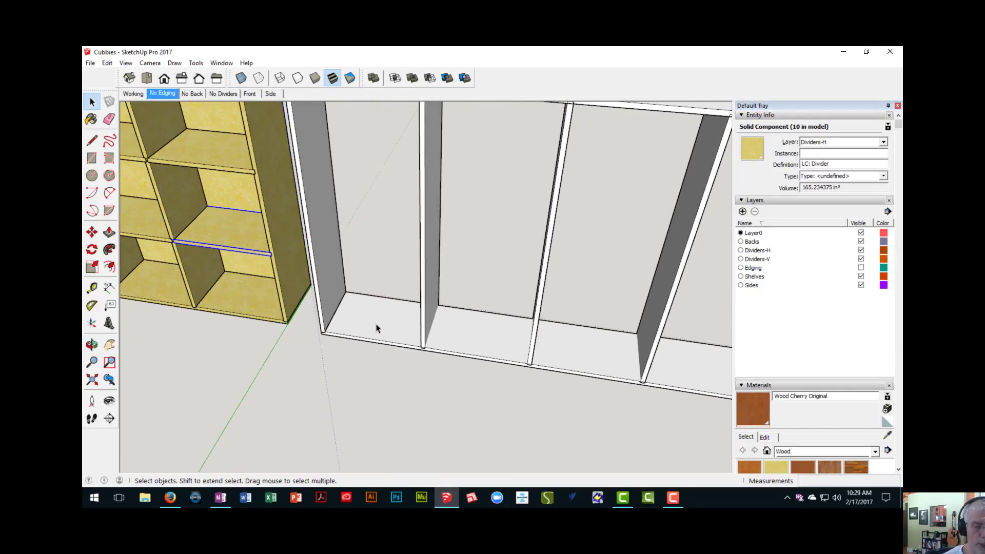
key("r")
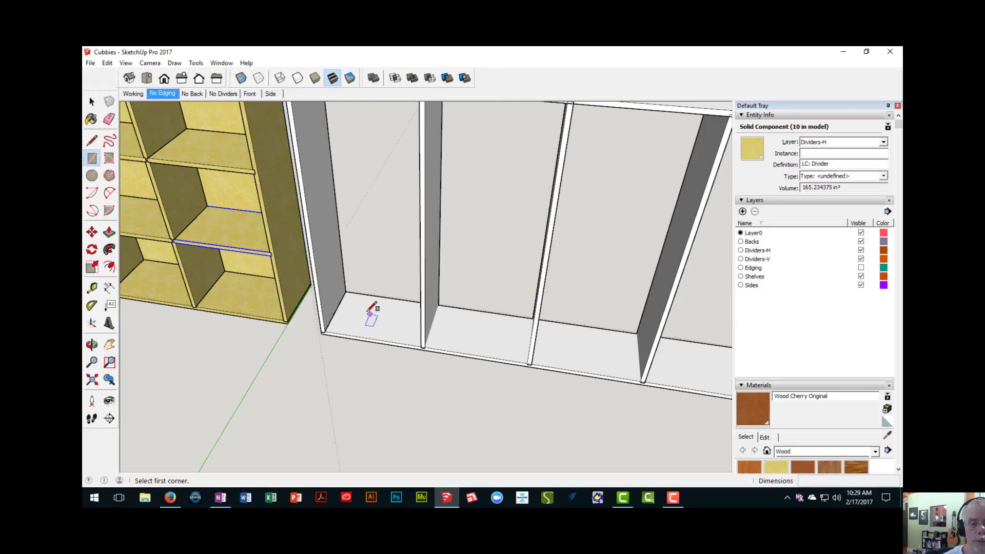
left_click(345, 292)
middle_click_drag(403, 334, 457, 338)
scroll(436, 343, "up", 4)
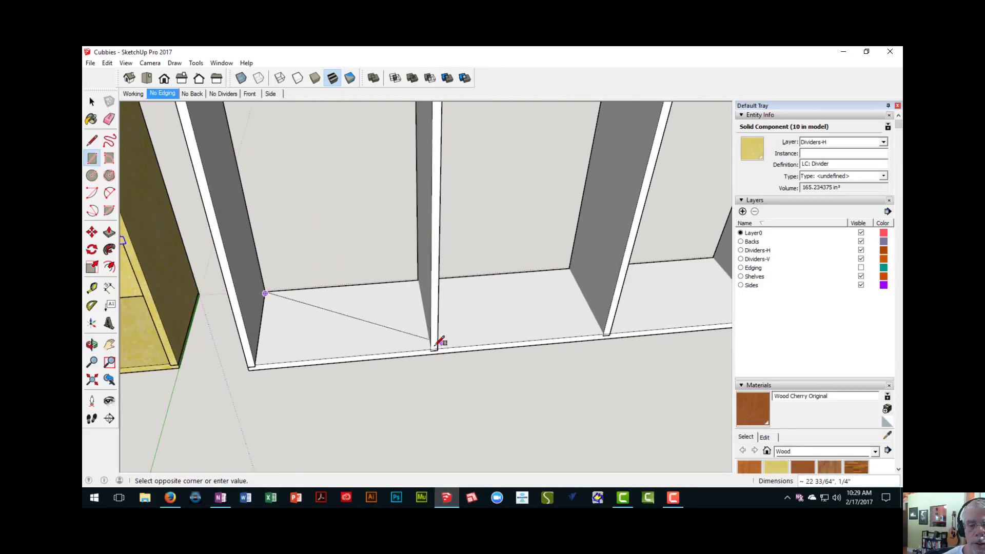
scroll(431, 349, "up", 2)
scroll(430, 350, "up", 2)
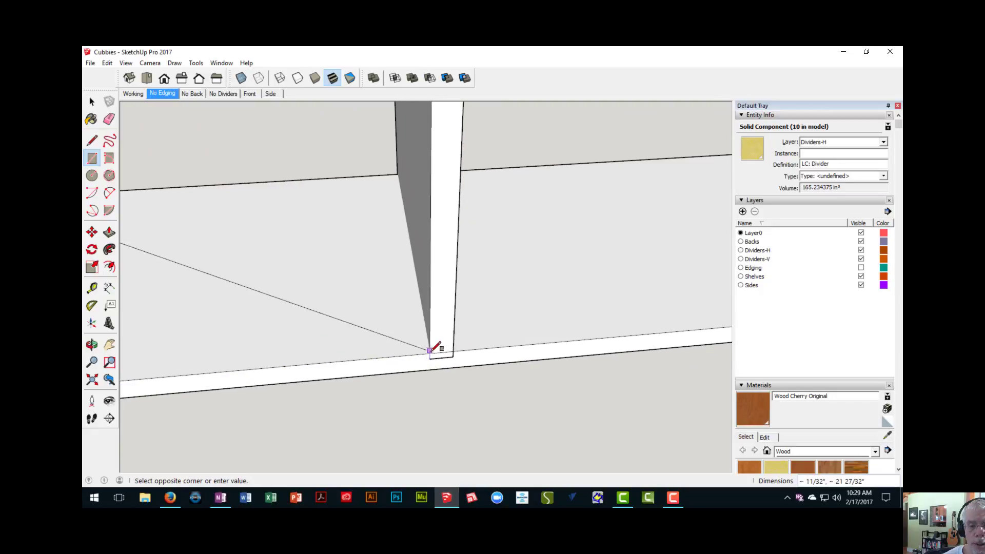
key("Escape")
- Draw an 18 1/4 by 12 inch rectangle on the bottom board, filling the bay nearest the existing cabinet from back corner to opposite front corner
scroll(393, 341, "down", 2)
middle_click_drag(347, 311, 224, 248)
scroll(226, 263, "up", 3)
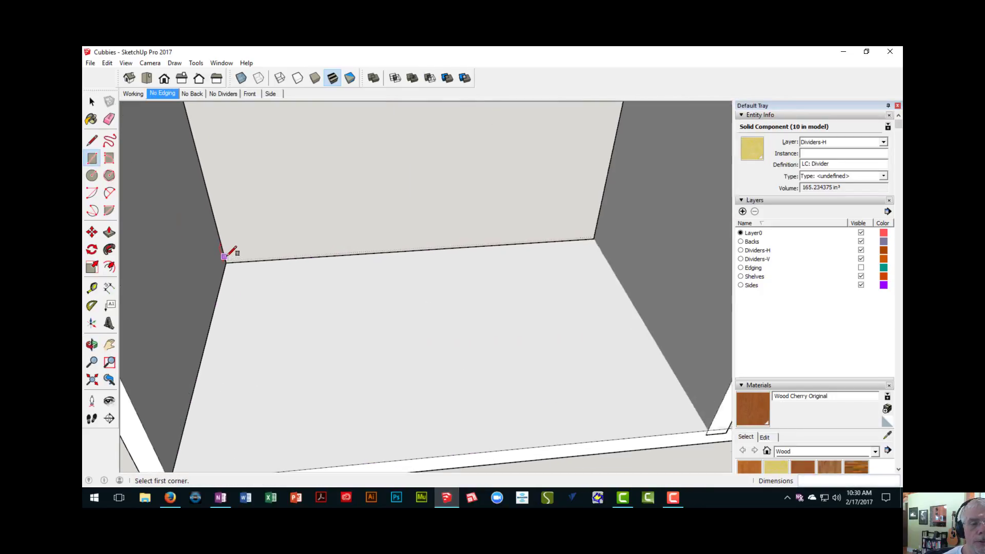
left_click(226, 263)
scroll(227, 263, "down", 4)
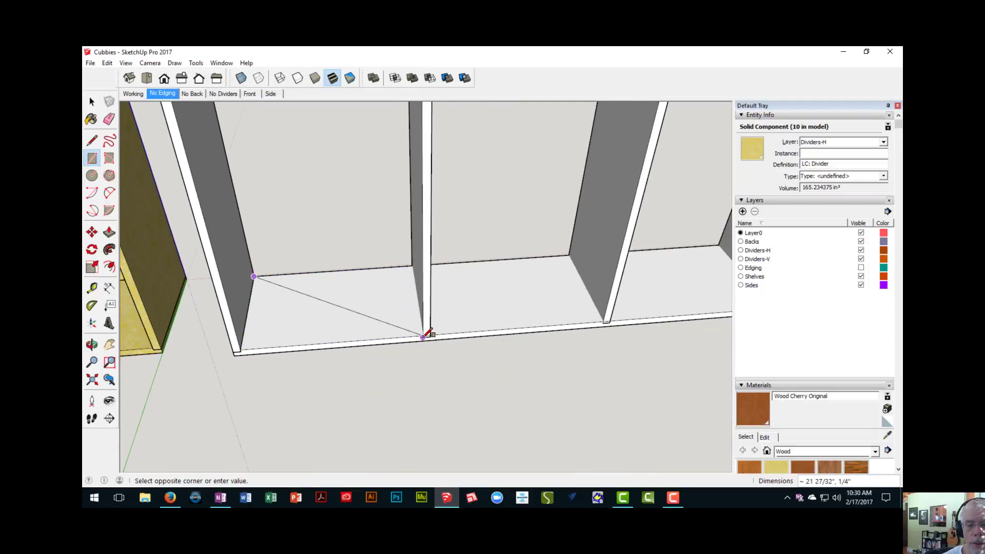
scroll(423, 337, "up", 3)
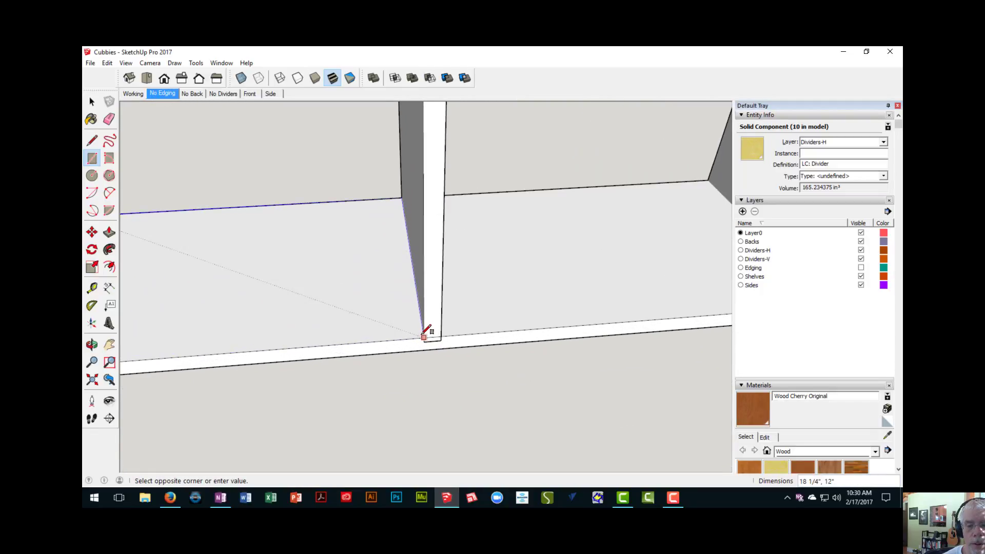
scroll(424, 335, "up", 3)
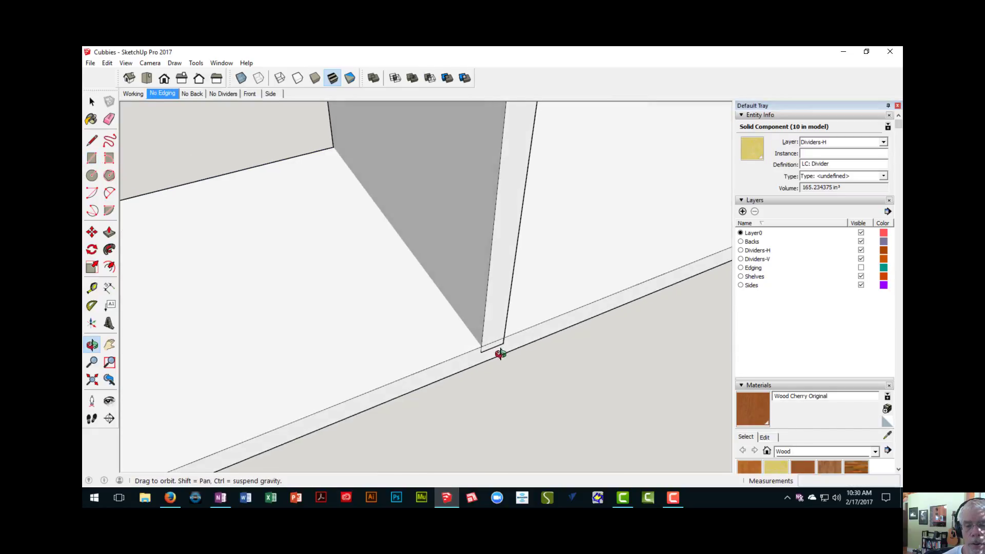
left_click(482, 350)
- Examine the new rectangle's face where it lies on the bottom board, from several viewing distances and angles
scroll(485, 349, "down", 1)
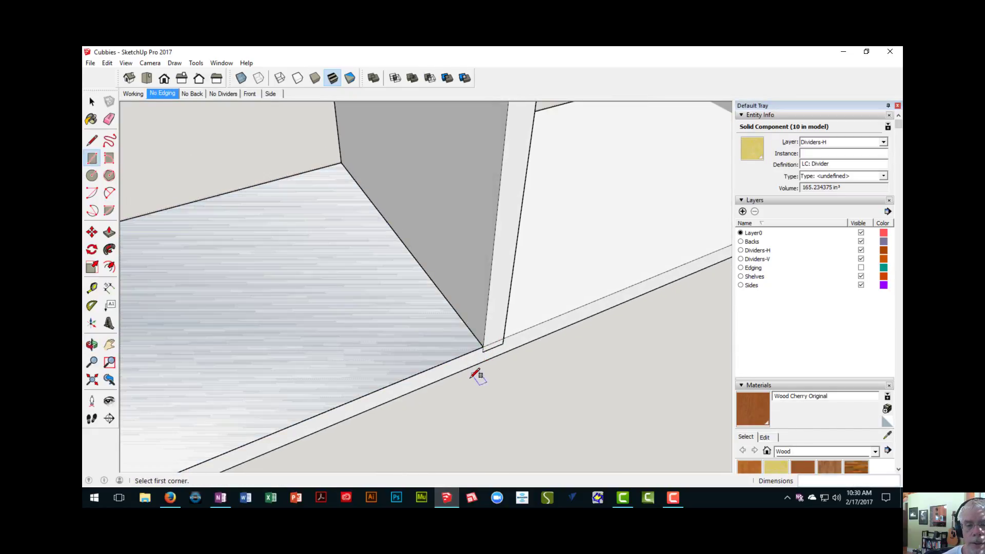
middle_click_drag(447, 374, 390, 326)
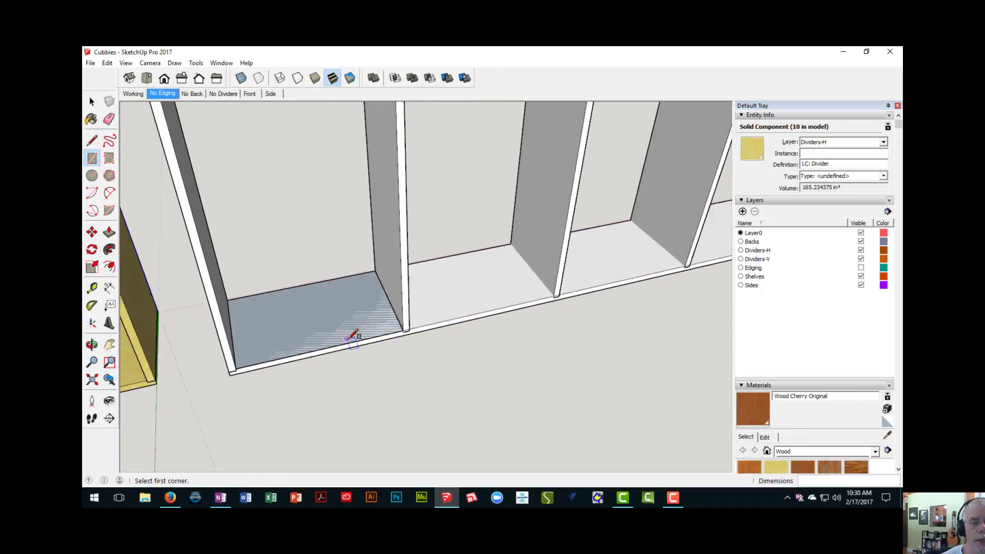
scroll(354, 337, "up", 3)
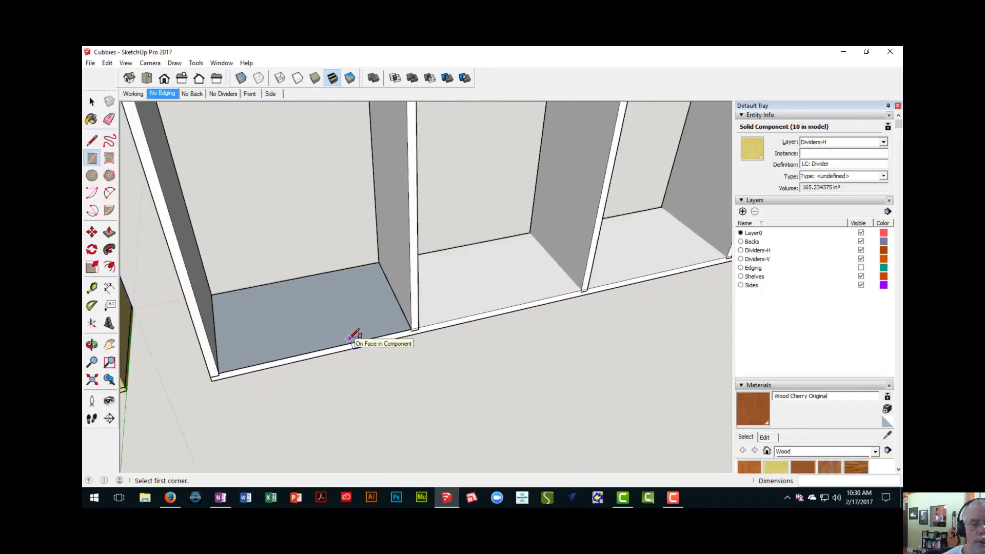
scroll(354, 336, "up", 2)
scroll(354, 336, "down", 3)
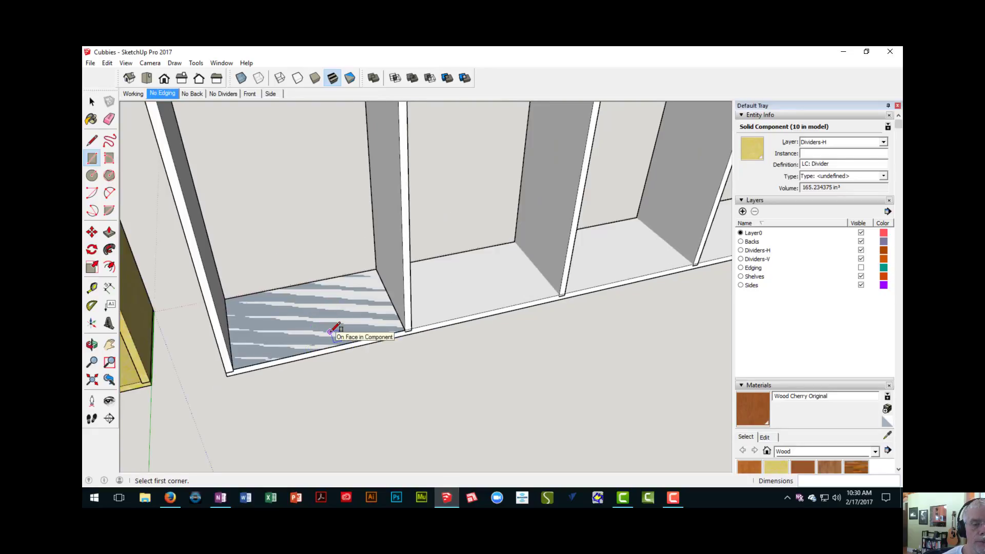
scroll(334, 330, "up", 2)
scroll(334, 330, "down", 2)
middle_click_drag(333, 335, 334, 287)
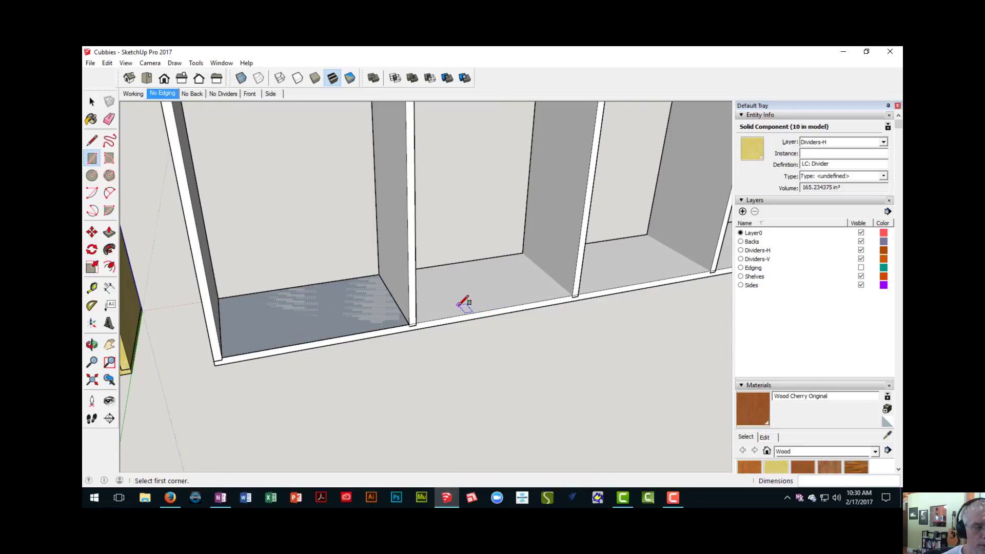
scroll(331, 331, "up", 3)
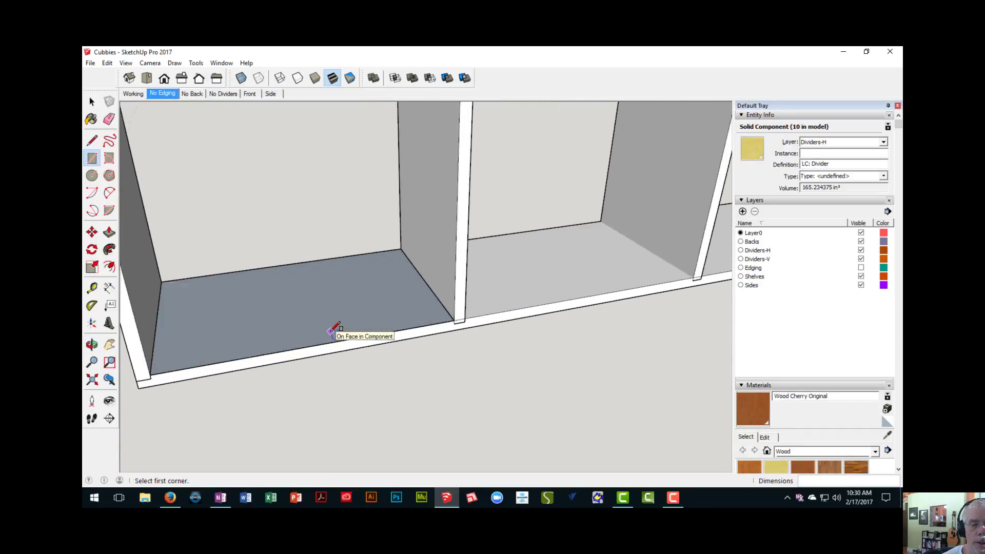
scroll(333, 329, "down", 2)
scroll(333, 330, "up", 2)
scroll(334, 330, "down", 3)
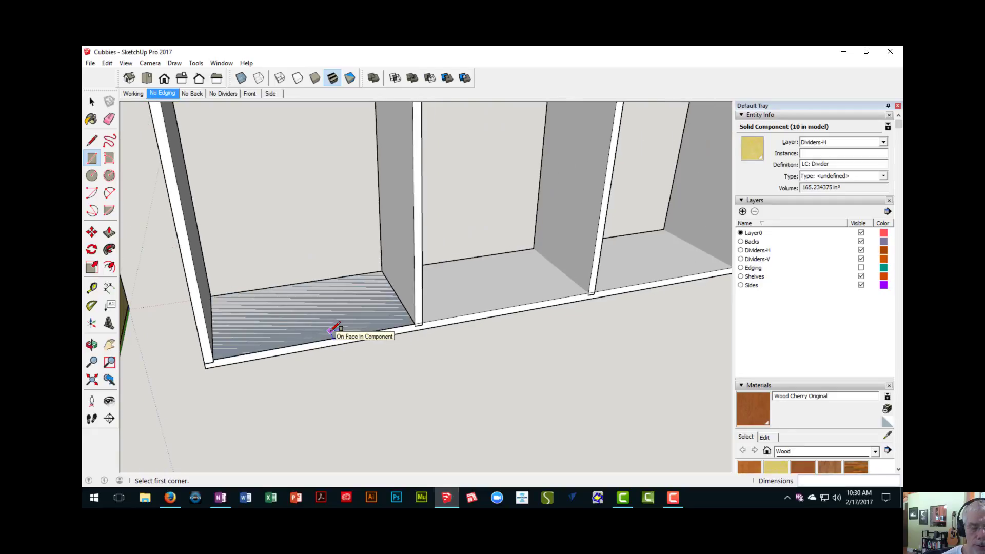
- Extrude the rectangle in the first bay upward 3/4 inch to form a horizontal divider board
key("p")
left_click(333, 328)
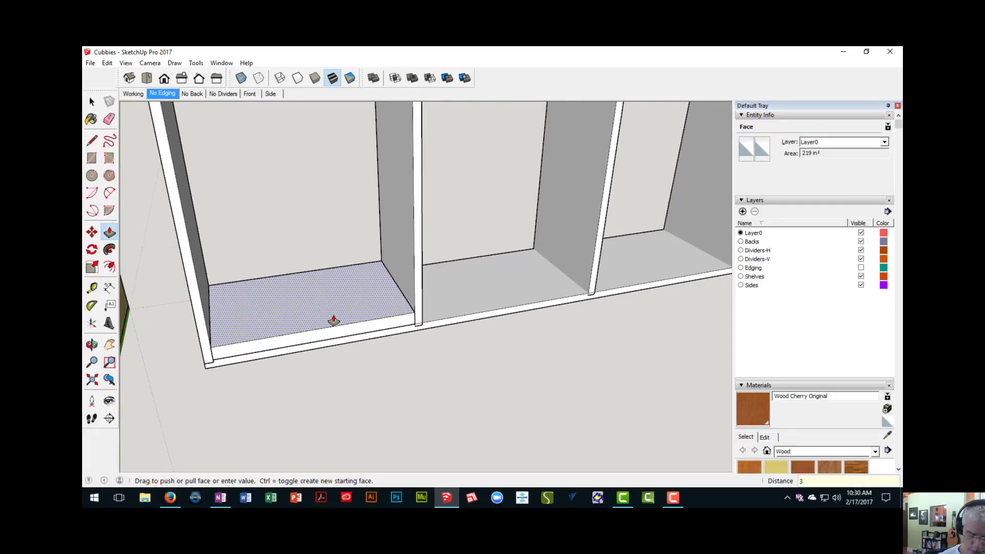
type("3/4")
key("Return")
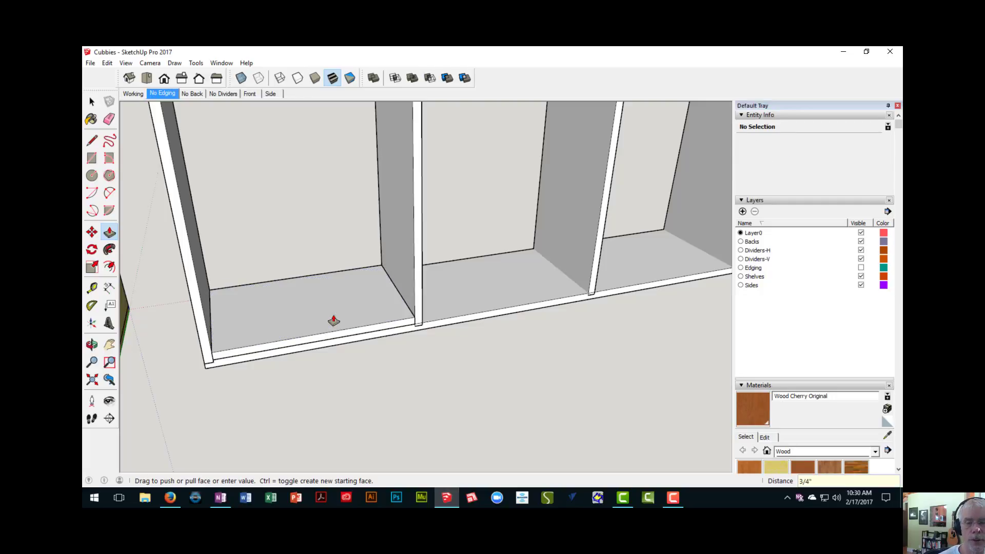
- Make the entire new horizontal divider board a component, keeping the default definition name
key("space")
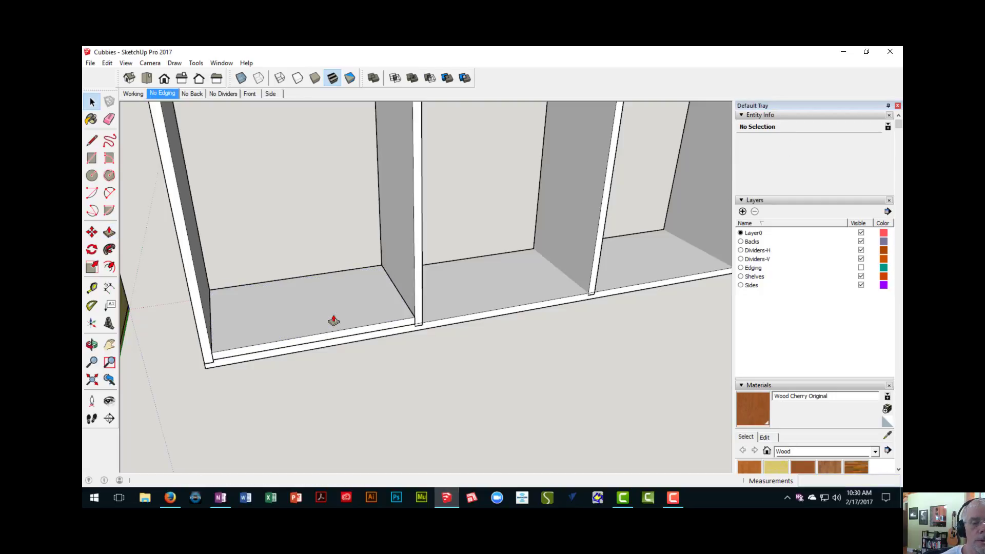
triple_click(308, 301)
right_click(307, 300)
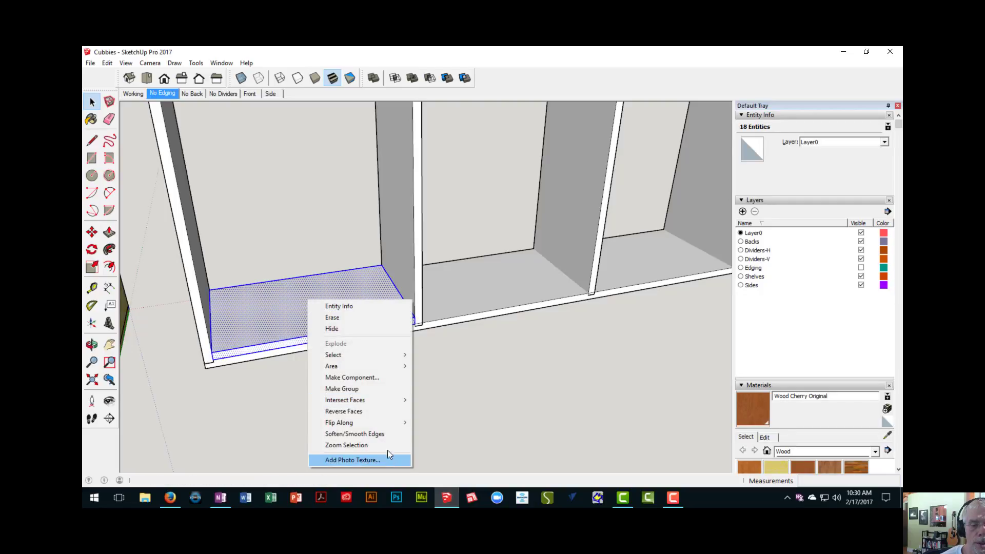
left_click(371, 376)
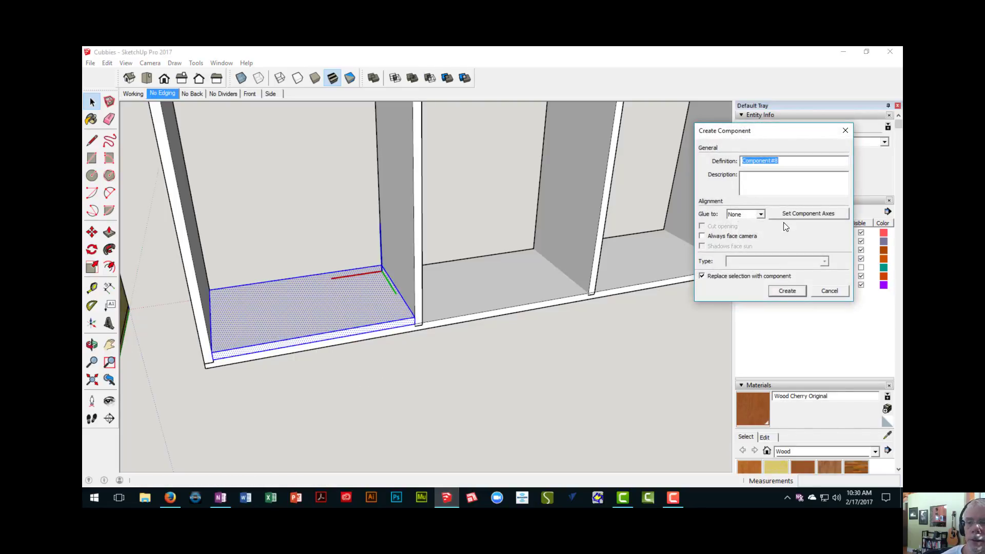
left_click(788, 291)
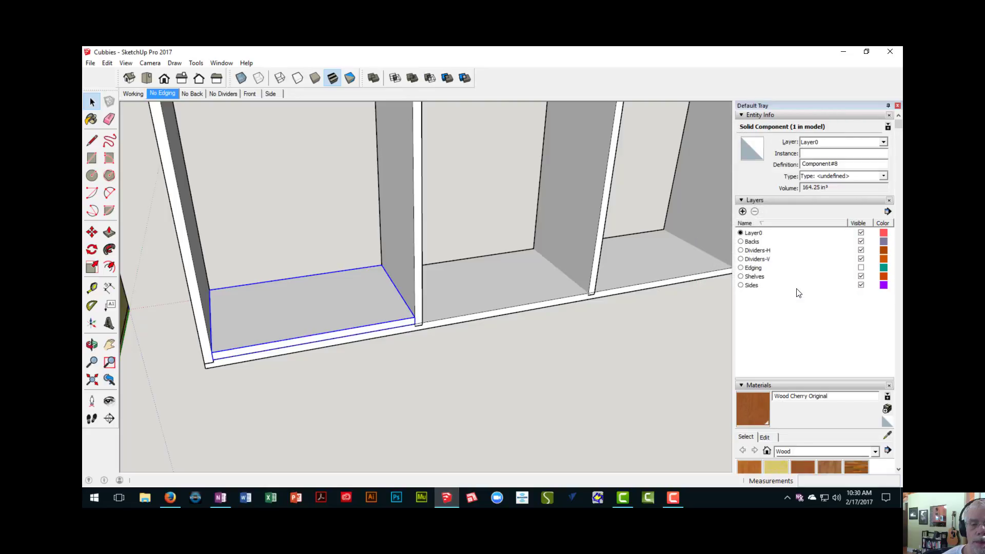
- Measure the clear heights of several cubby openings in the existing cabinet, between one horizontal divider and the next
middle_click_drag(438, 326, 309, 297)
scroll(276, 306, "down", 4)
scroll(308, 368, "down", 1)
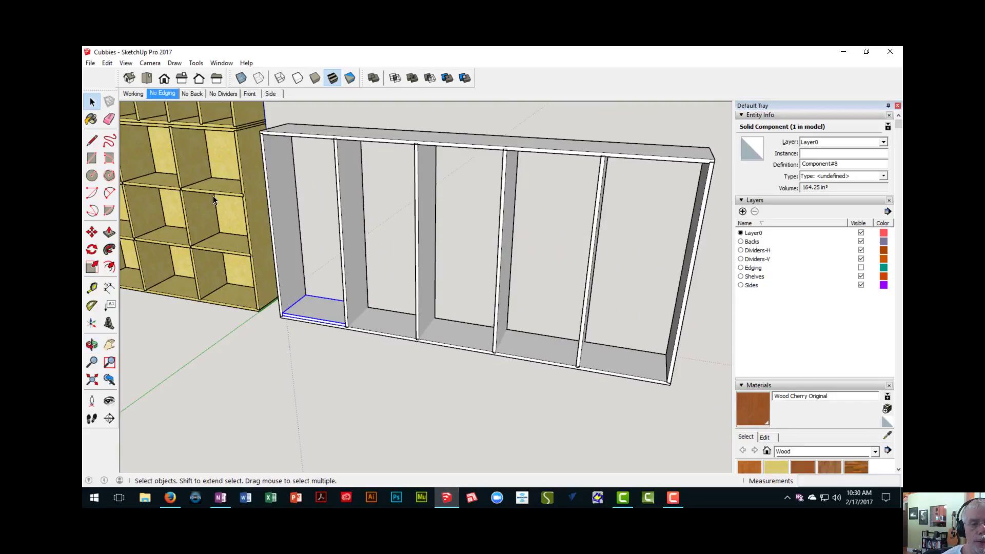
key("t")
scroll(219, 207, "up", 3)
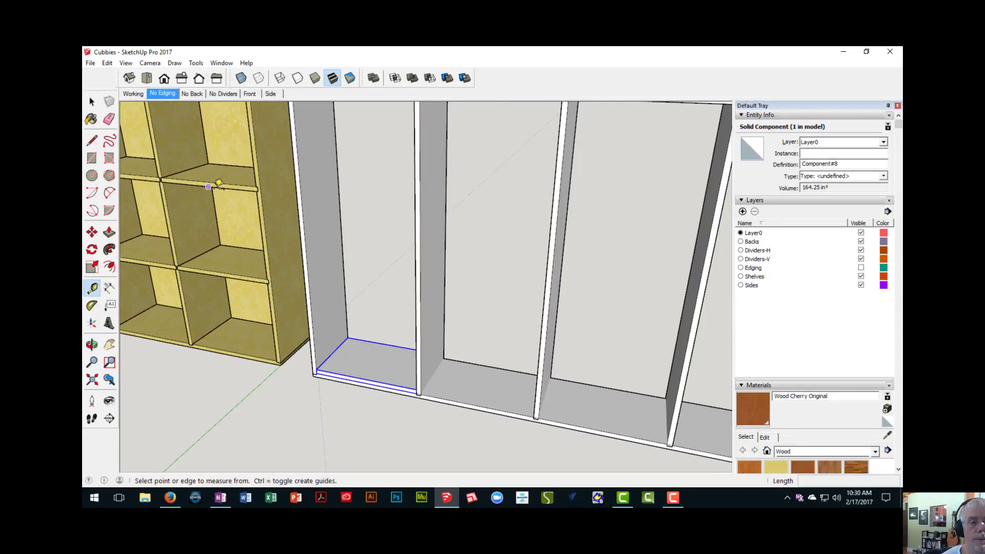
left_click(208, 187)
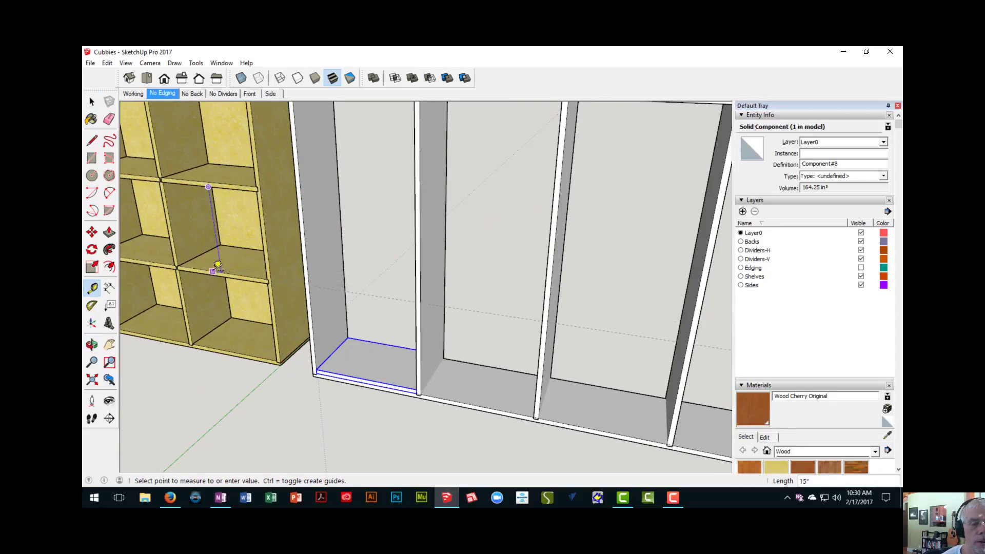
left_click(218, 265)
left_click(222, 276)
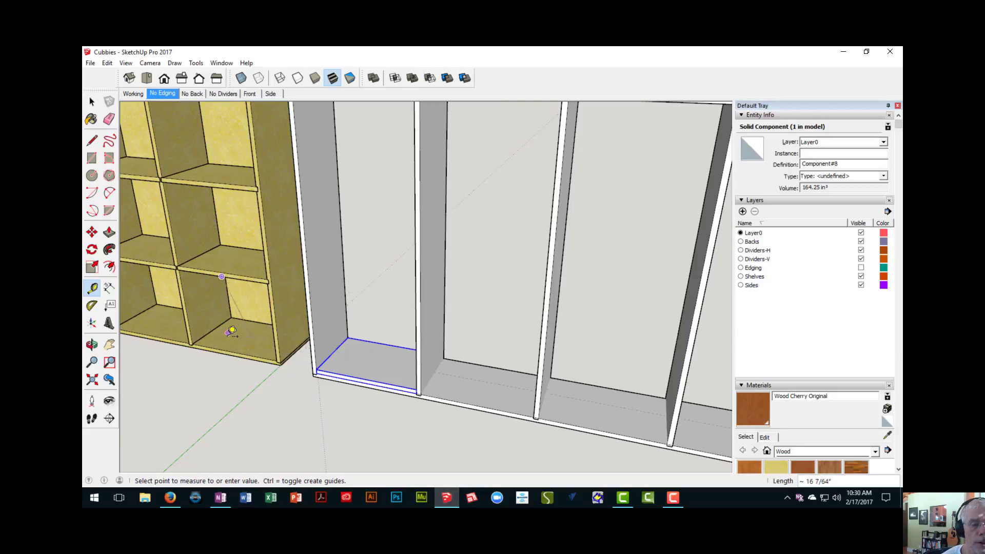
left_click(223, 349)
scroll(224, 221, "down", 2)
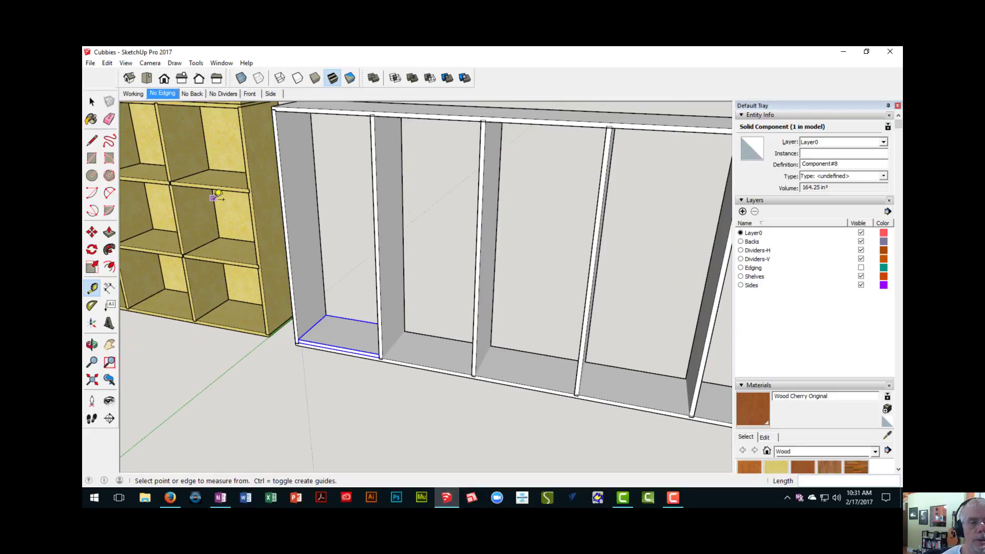
middle_click_drag(214, 154, 220, 195, "shift")
left_click(218, 156)
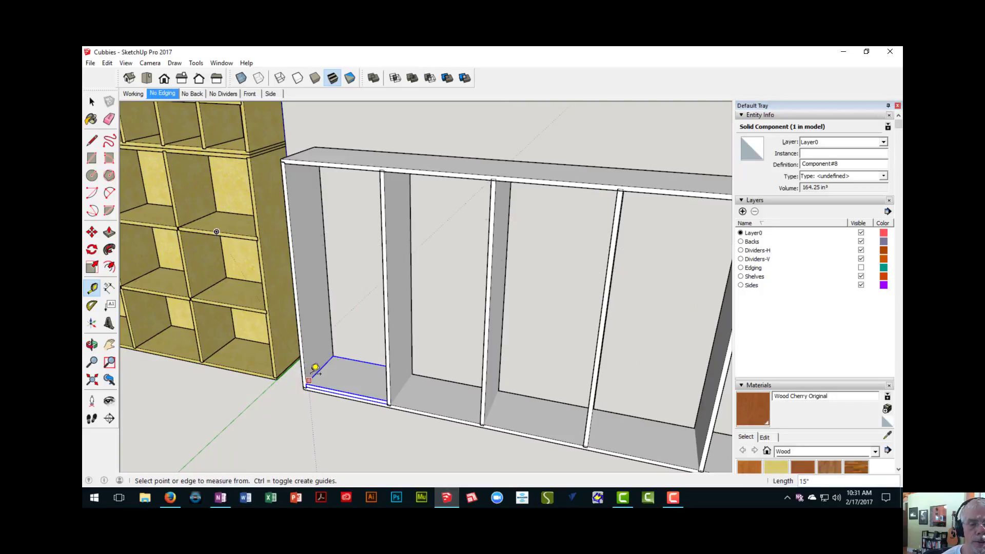
- Move the horizontal divider board in the first bay straight down until its lower front corner meets the bottom board's lower edge
scroll(315, 368, "up", 4)
key("space")
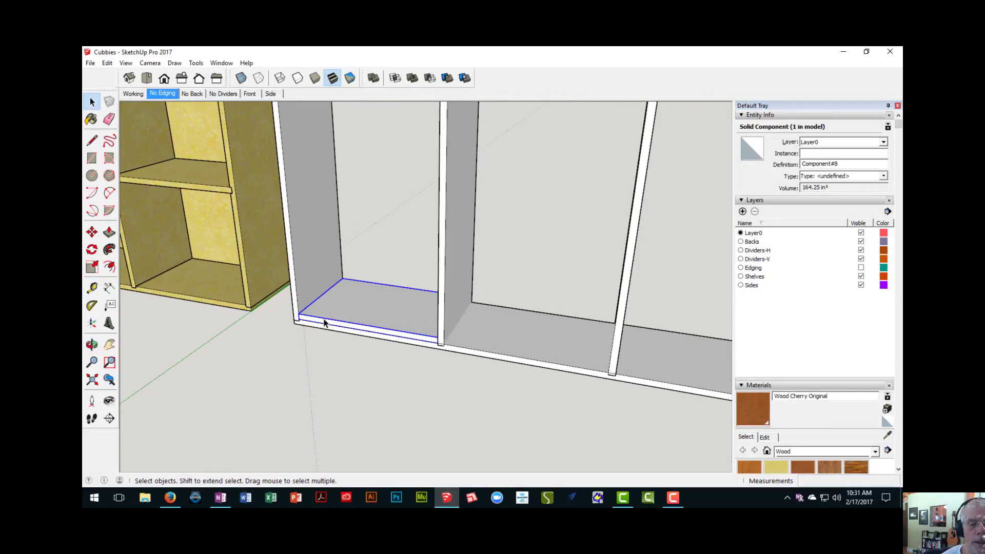
scroll(325, 322, "up", 3)
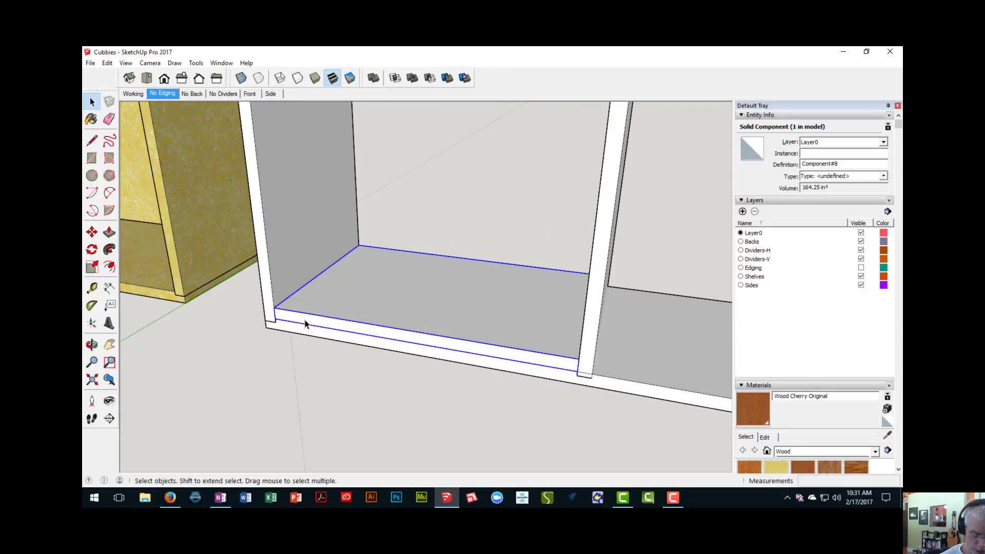
key("m")
left_click(276, 317)
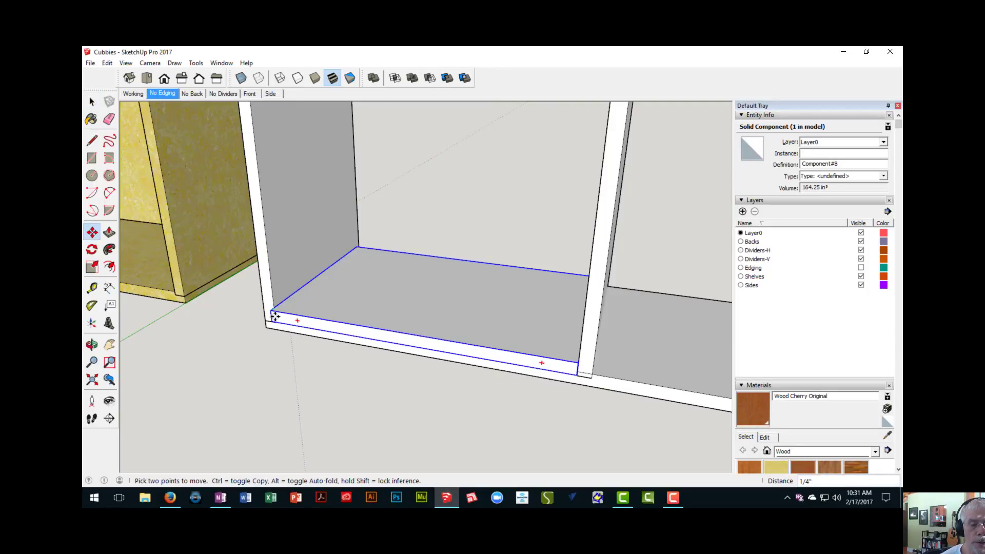
scroll(277, 319, "up", 3)
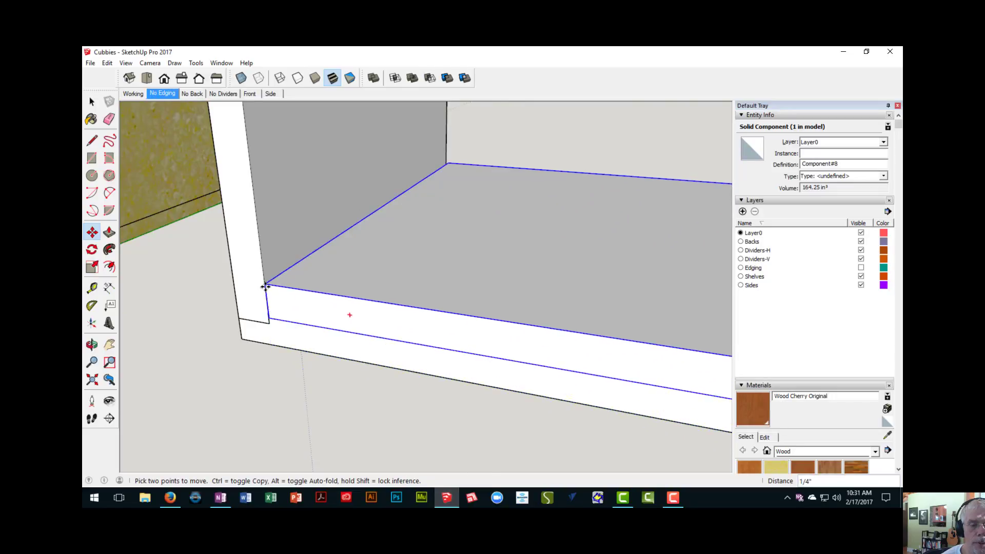
left_click(264, 269)
left_click(268, 300)
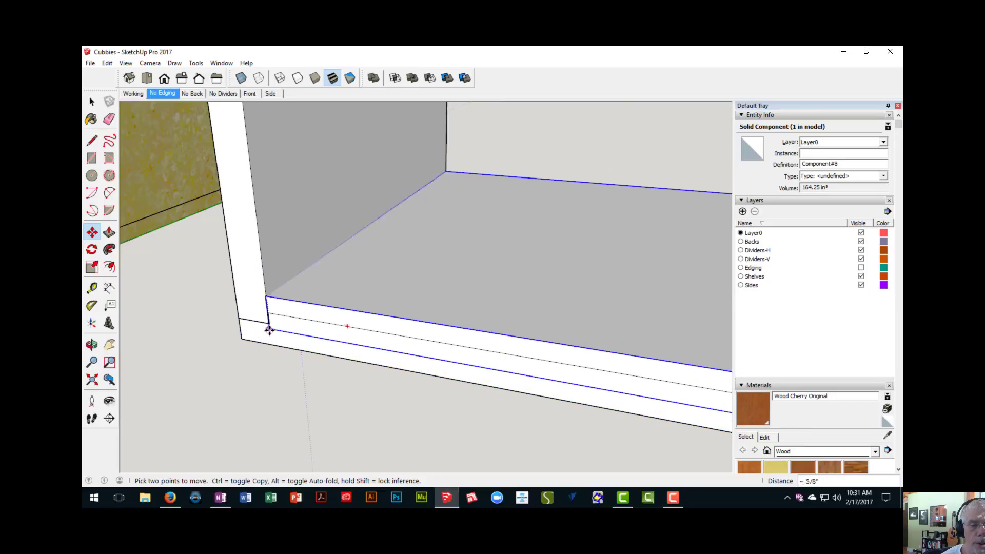
left_click(271, 346)
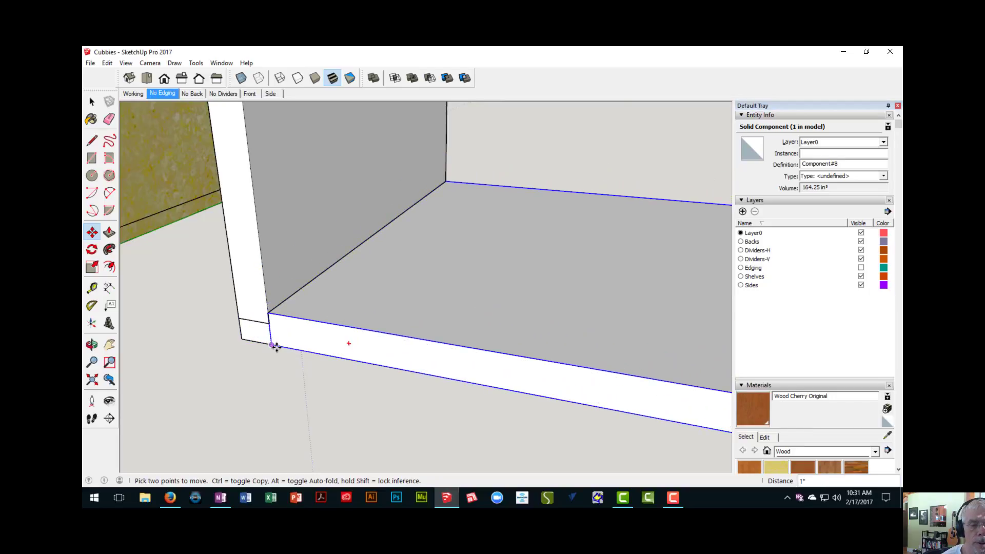
- Copy the lowered divider board straight up 47 1/4 inches, with the copy's upper face flush with the top board's upper face
middle_click_drag(272, 345, 317, 344)
scroll(265, 344, "down", 5)
scroll(330, 380, "down", 3)
scroll(313, 340, "up", 3)
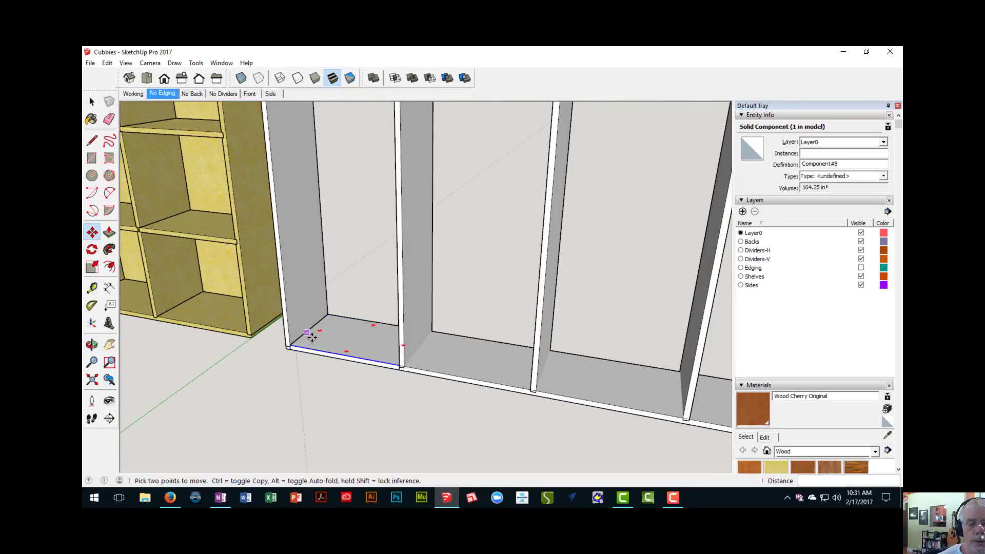
scroll(308, 351, "up", 2)
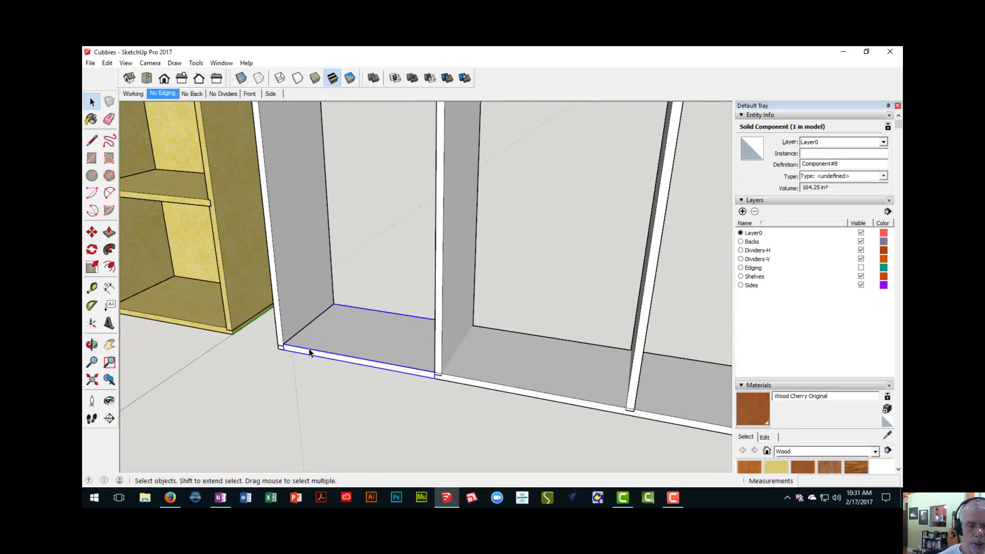
key("m")
scroll(308, 351, "up", 2)
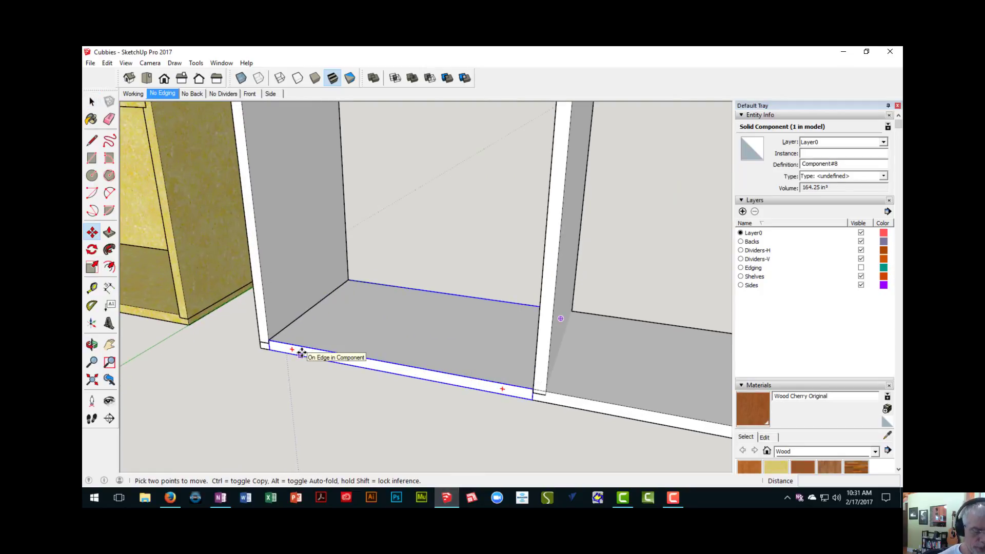
scroll(292, 361, "up", 2)
scroll(290, 364, "up", 1)
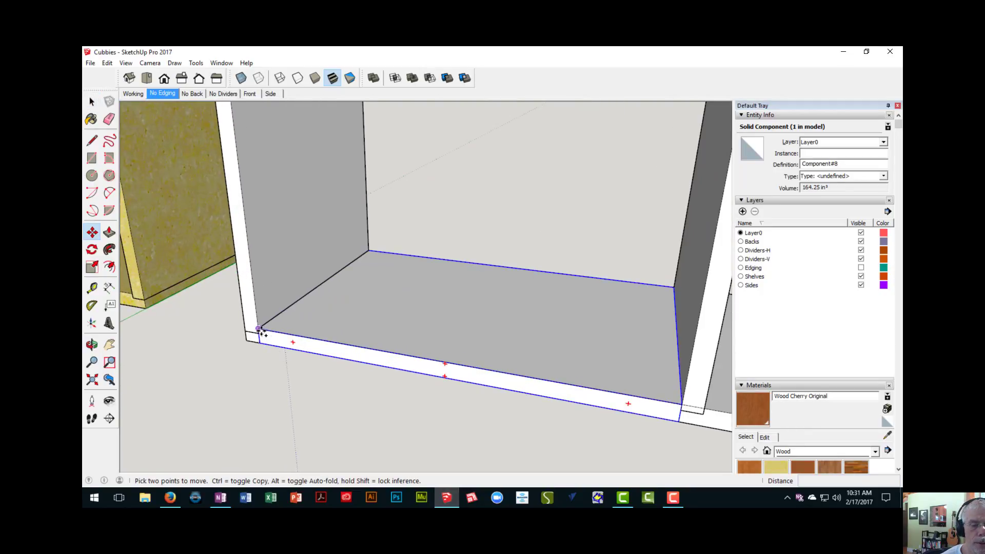
scroll(261, 331, "up", 2)
left_click(259, 329)
scroll(250, 245, "down", 2)
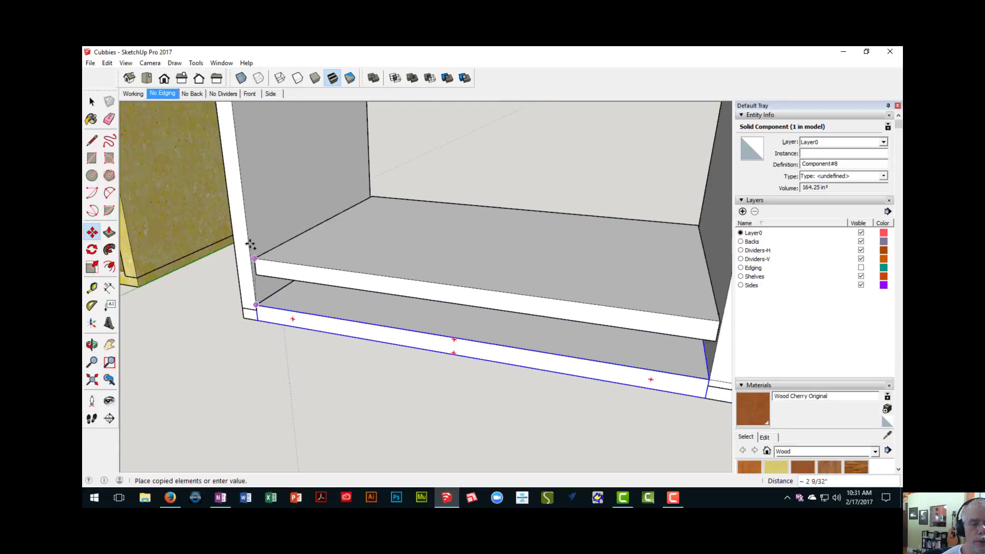
middle_click_drag(246, 210, 273, 280, "shift")
scroll(277, 259, "down", 5)
middle_click_drag(276, 230, 291, 339, "shift")
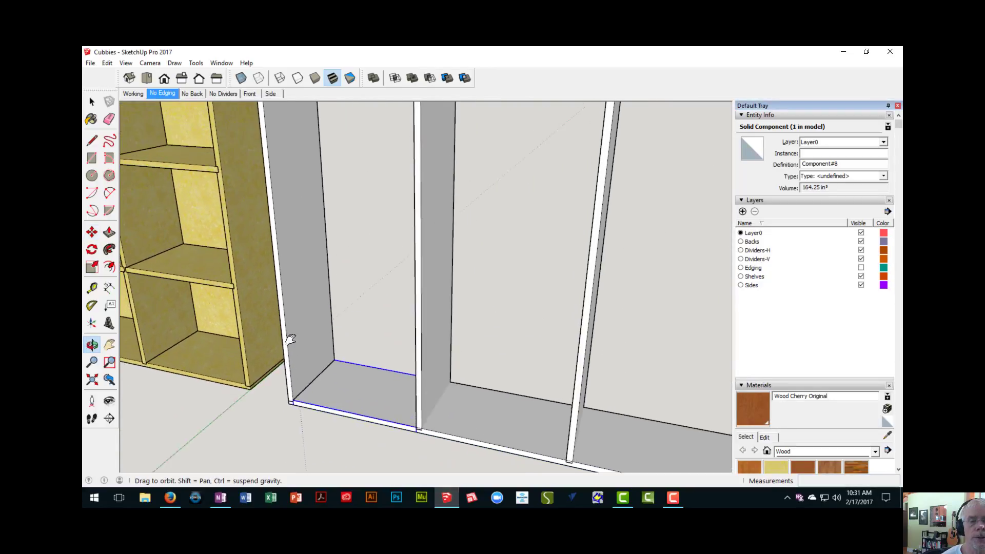
scroll(273, 237, "down", 3)
middle_click_drag(273, 198, 297, 268, "shift")
scroll(293, 194, "up", 3)
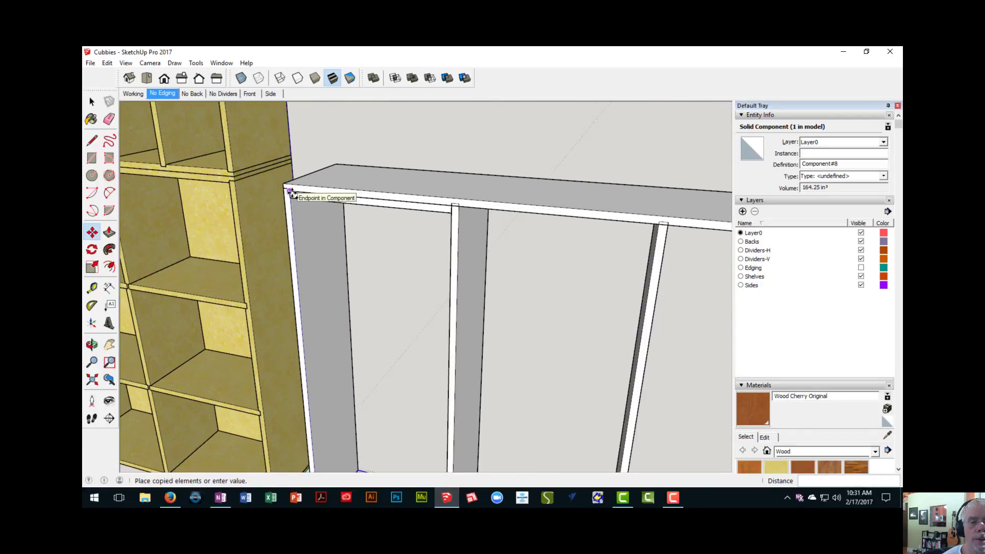
scroll(290, 192, "up", 2)
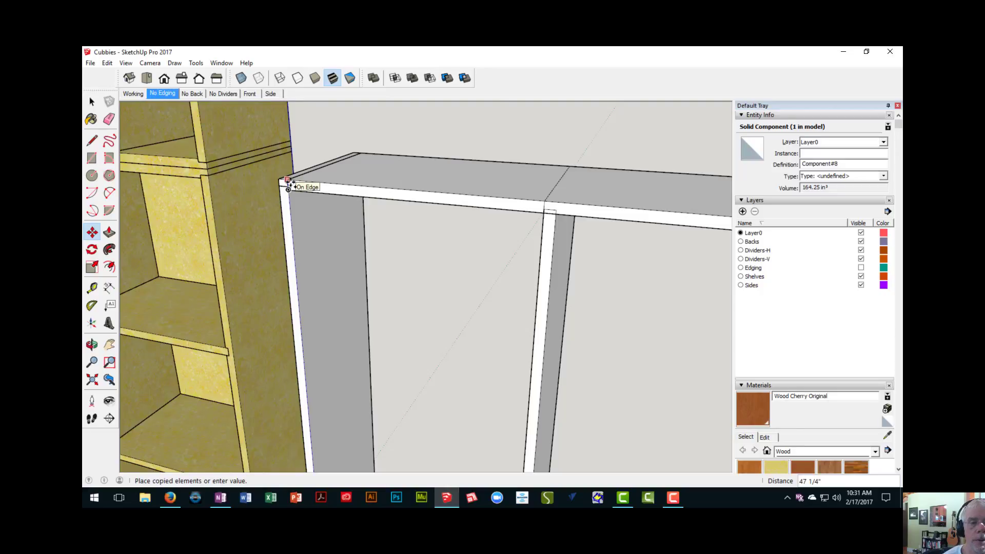
left_click(288, 183)
scroll(321, 246, "down", 3)
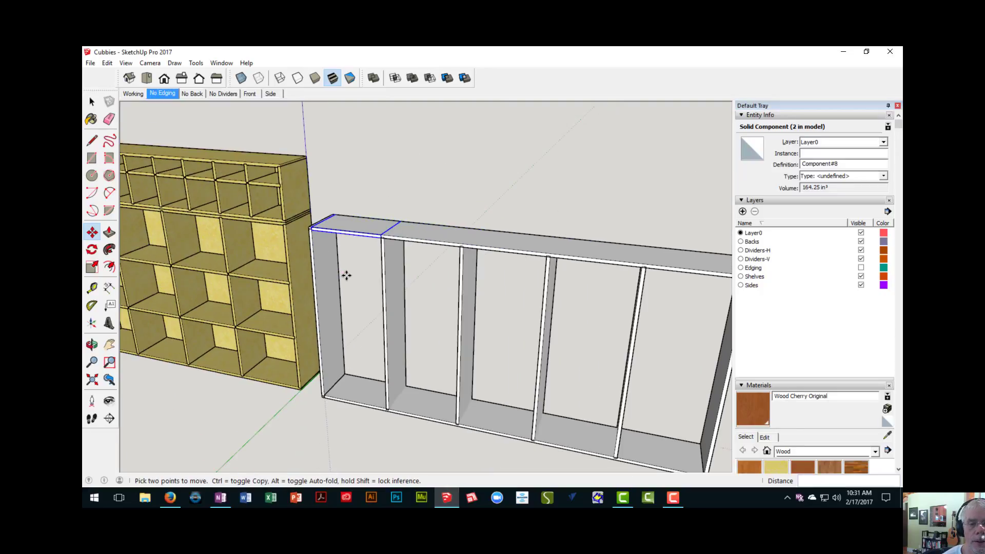
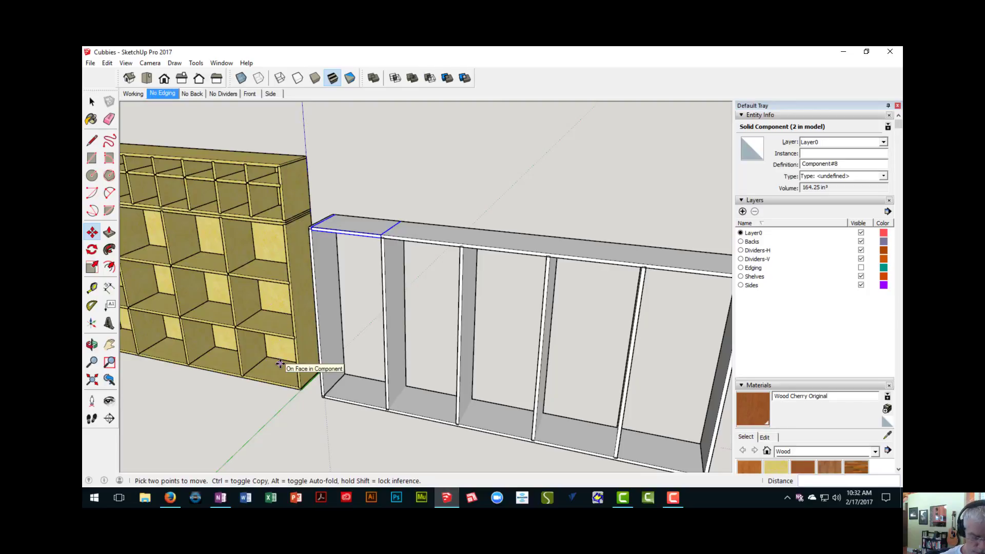
- Divide the divider's copy distance into three equal intervals (/3), and measure the clear heights of the first bay's new openings
key("Return")
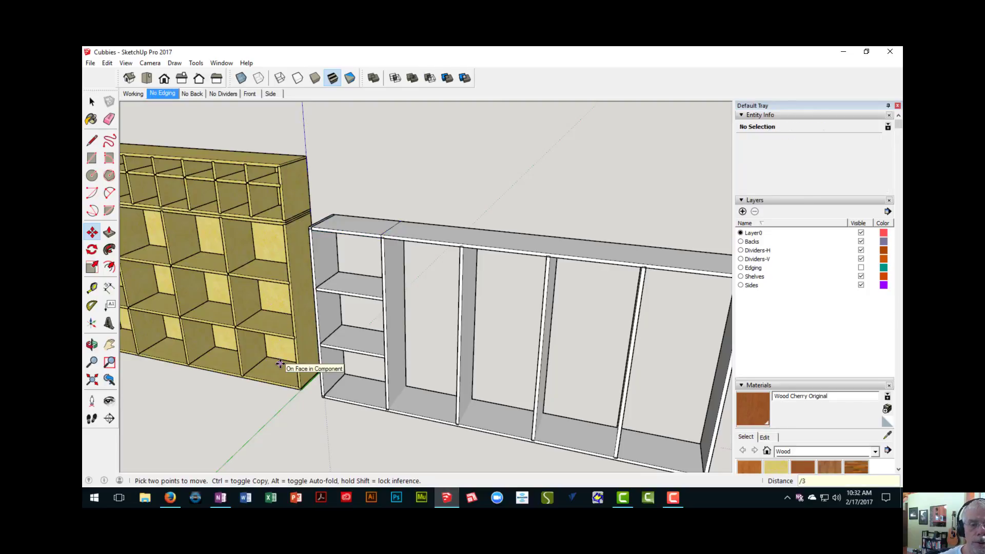
key("t")
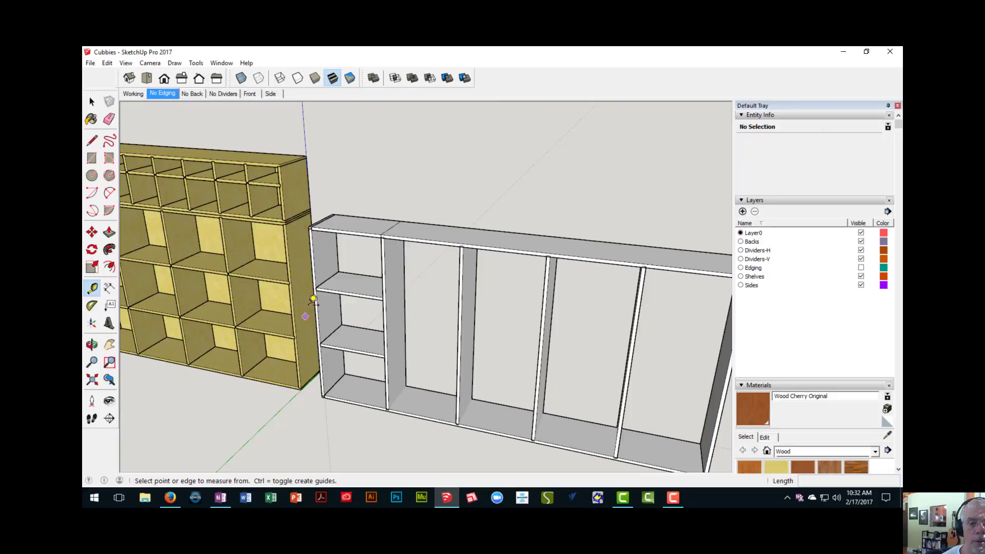
left_click(359, 235)
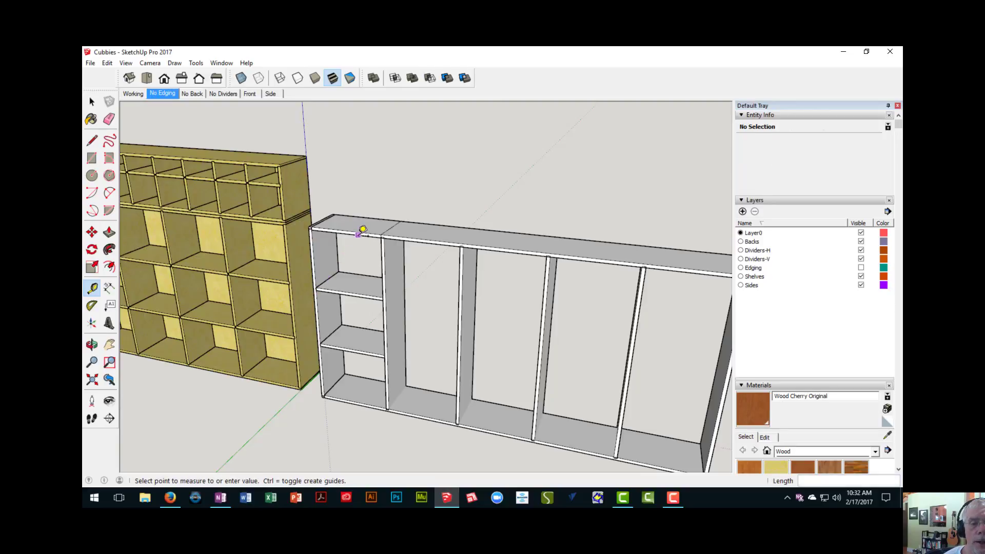
left_click(359, 284)
scroll(358, 285, "up", 2)
left_click(354, 296)
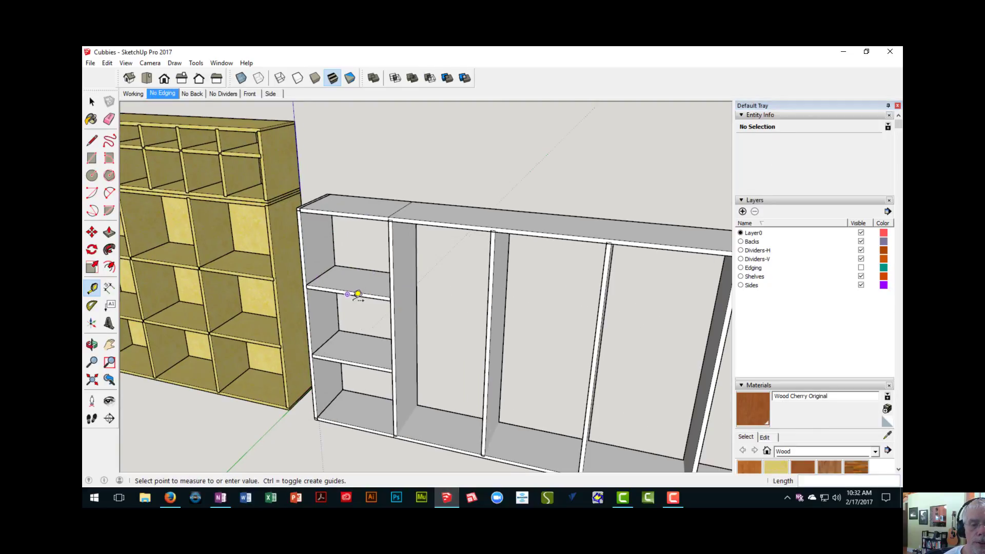
left_click(353, 359)
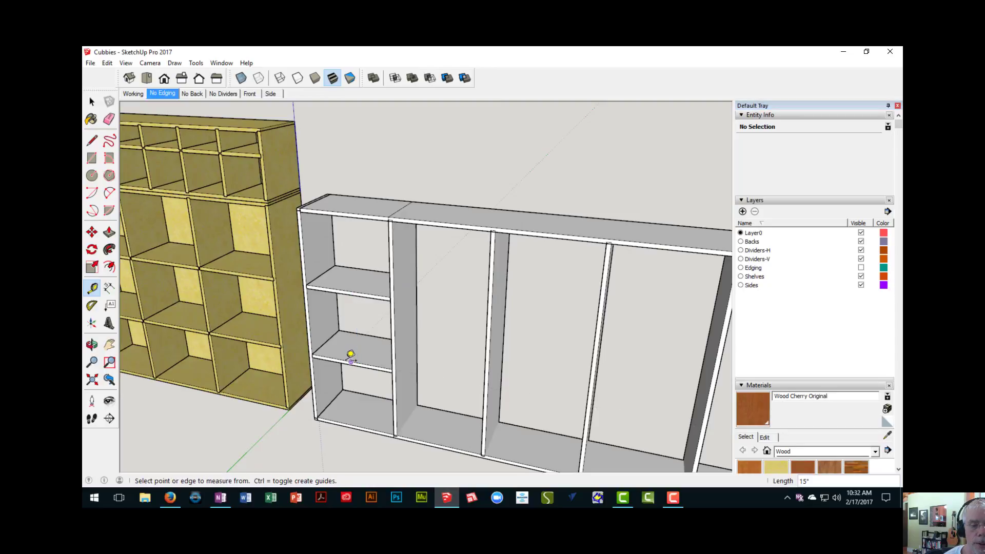
left_click(352, 364)
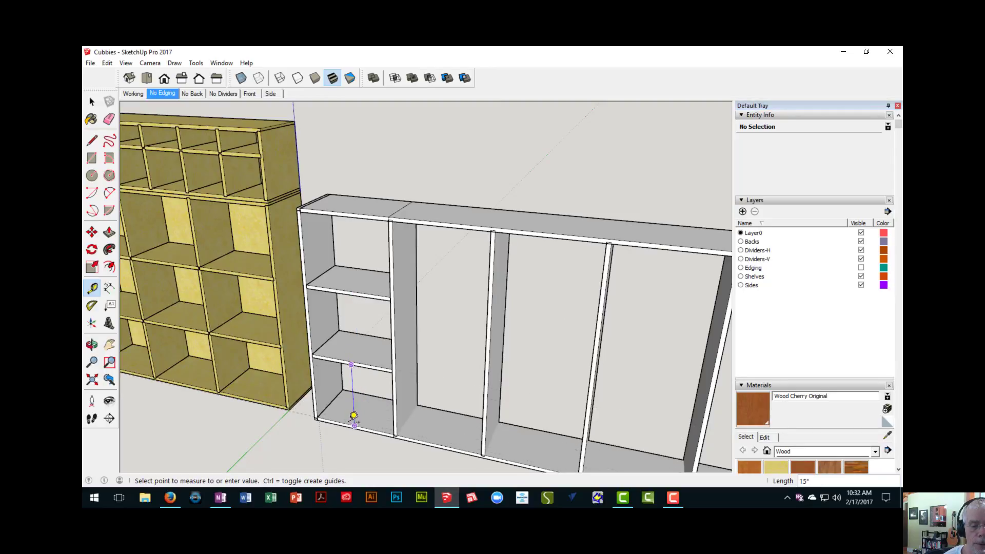
left_click(354, 421)
scroll(354, 421, "down", 2)
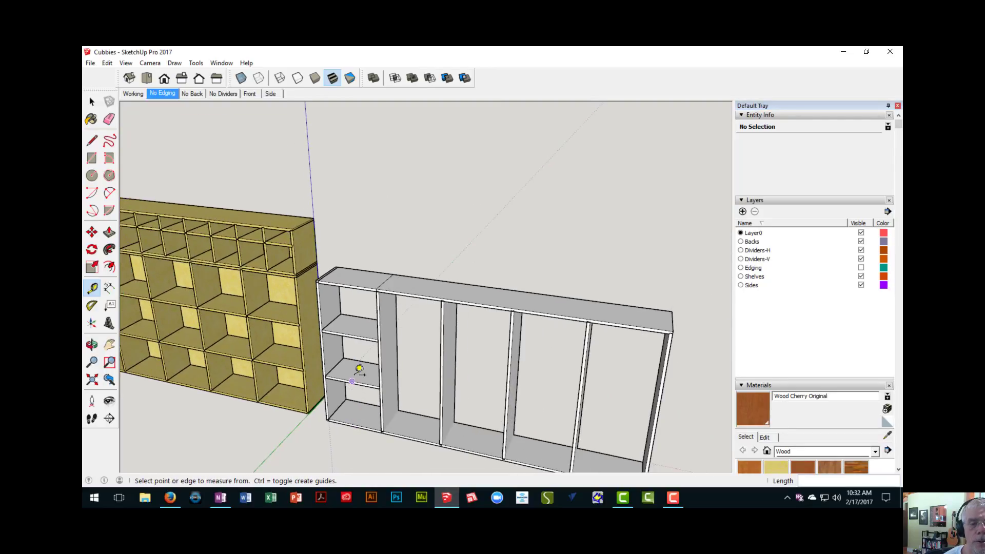
- Measure how far a horizontal divider in the existing cabinet extends into its end side board
middle_click_drag(355, 368, 343, 253, "shift")
scroll(355, 282, "up", 3)
scroll(355, 281, "down", 3)
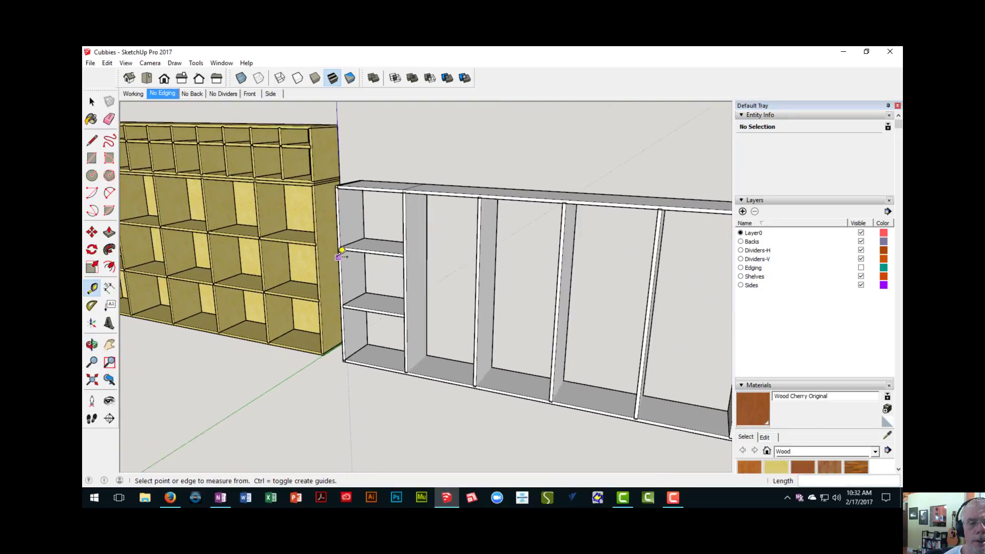
scroll(314, 253, "up", 3)
scroll(318, 246, "up", 2)
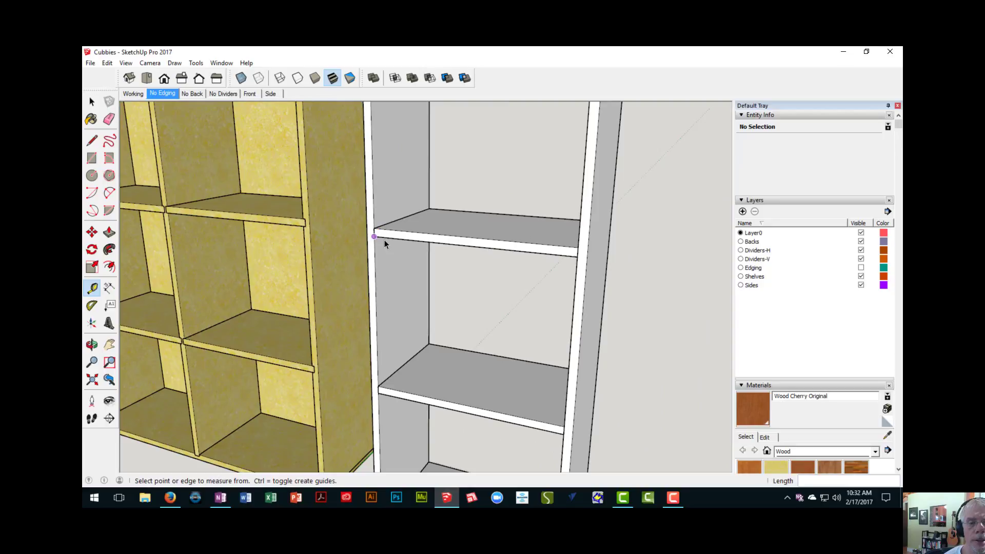
key("space")
left_click(398, 237)
scroll(304, 226, "up", 4)
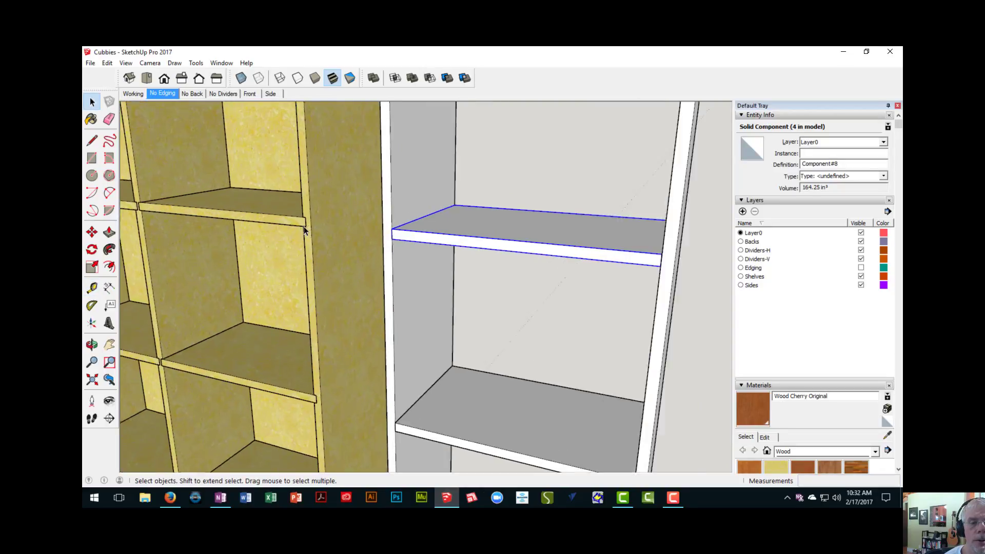
key("t")
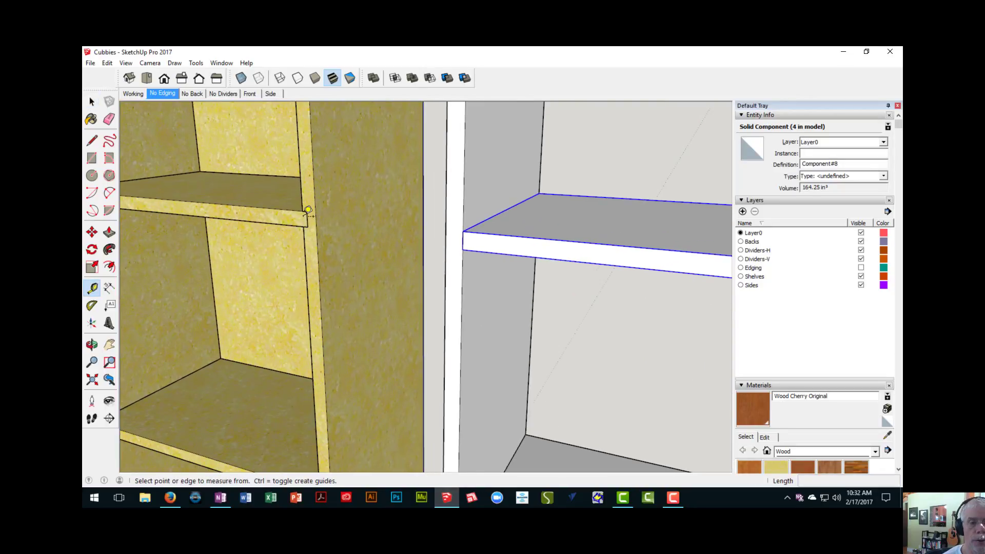
scroll(304, 221, "up", 3)
left_click(302, 207)
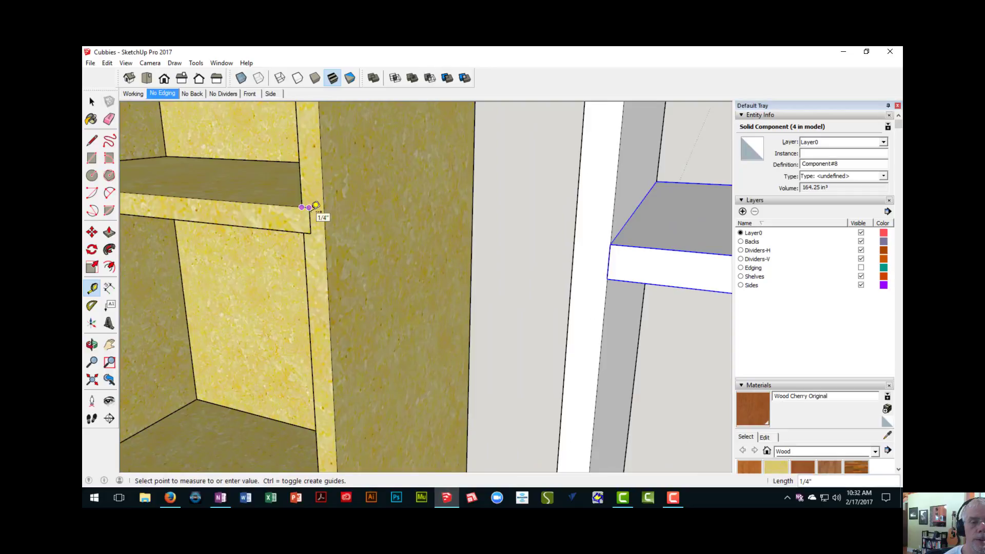
scroll(321, 226, "down", 8)
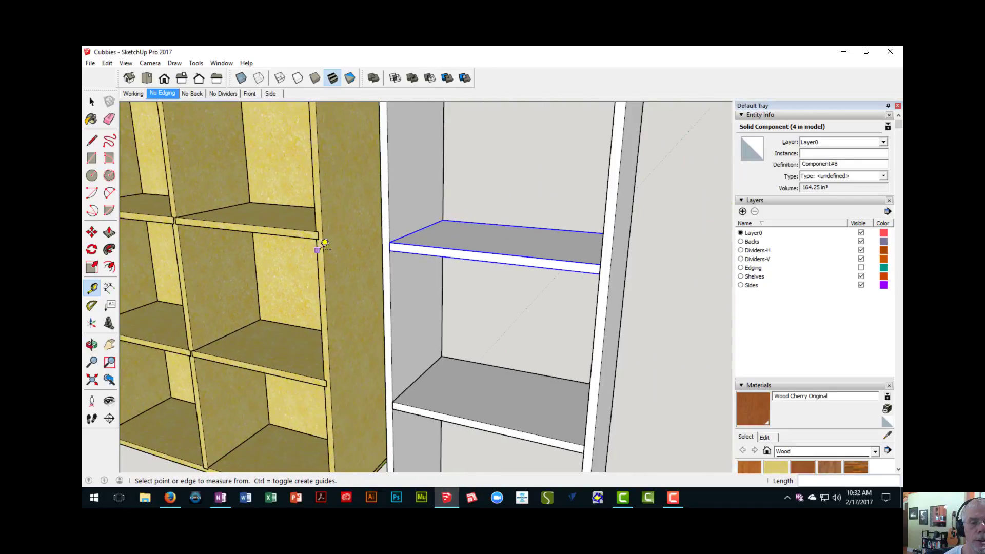
- Open the upper intermediate horizontal divider for editing with the rest of the model hidden, and extend one end face 1/4 inch
mouse_move(378, 259)
middle_mouse_down()
mouse_move(349, 264)
mouse_move(372, 260)
middle_mouse_up()
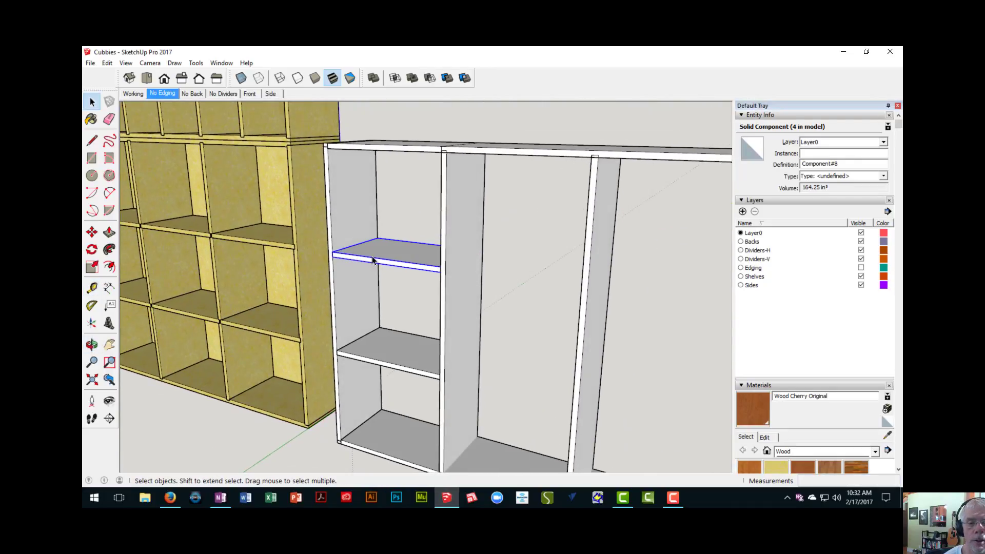
double_click(386, 257)
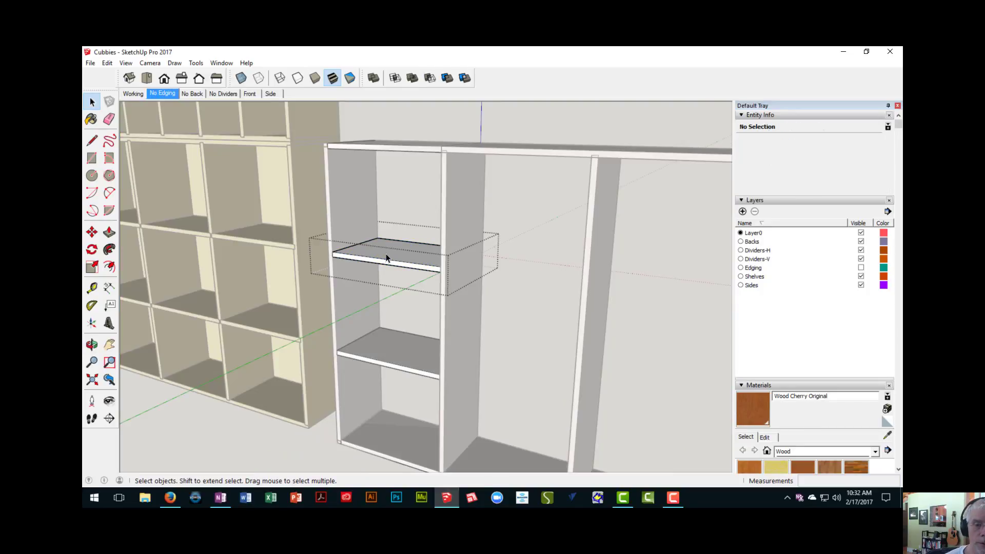
key("i")
middle_click_drag(385, 253, 362, 232)
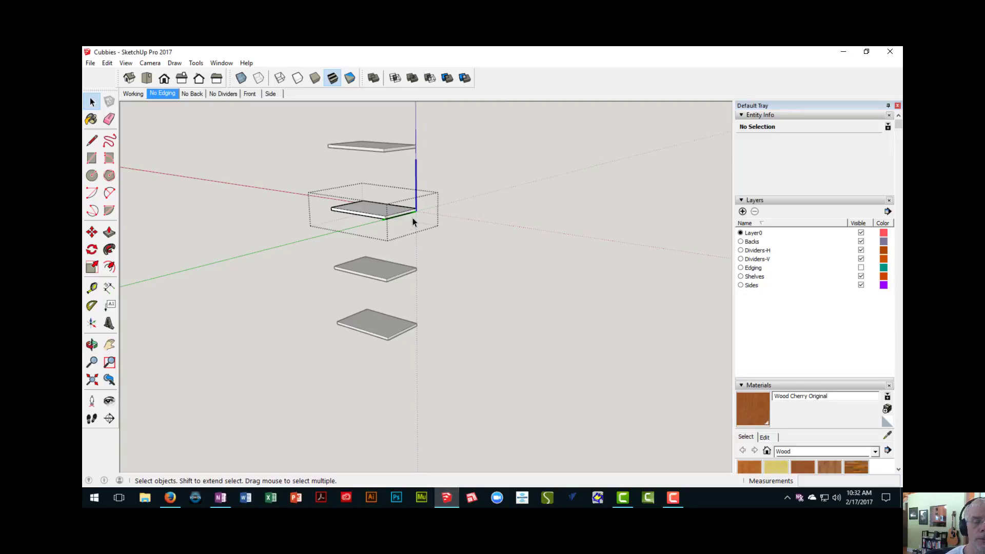
scroll(414, 222, "up", 3)
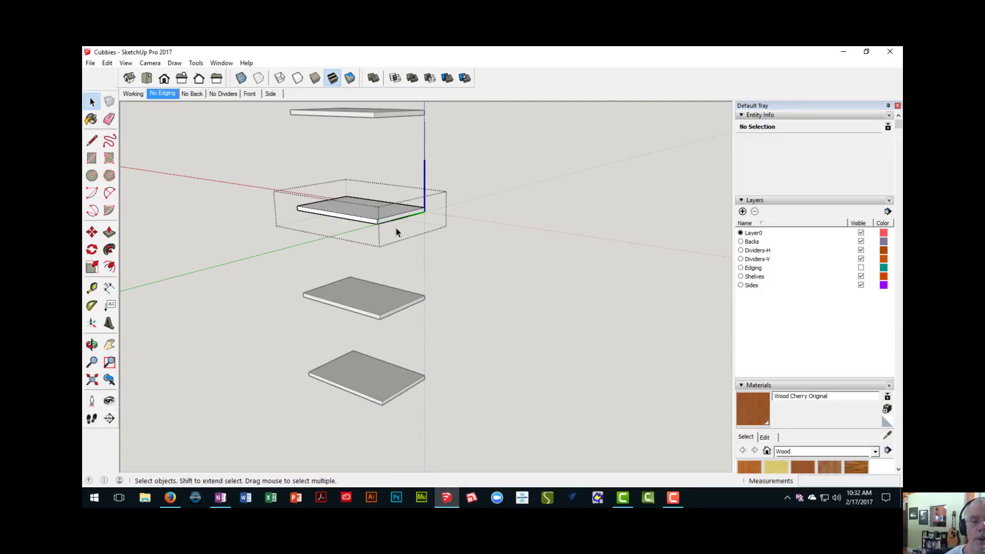
key("p")
left_click(393, 222)
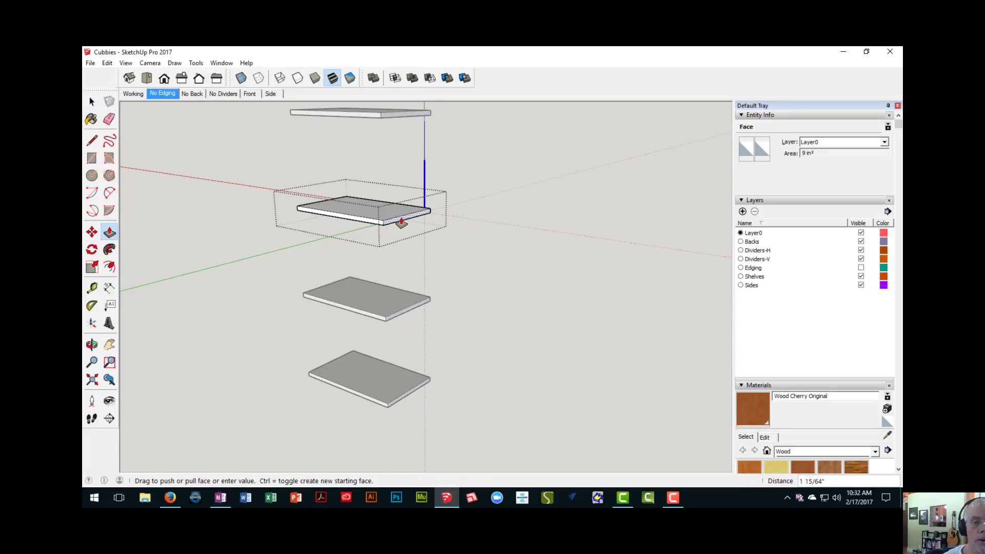
type("1/4")
key("Return")
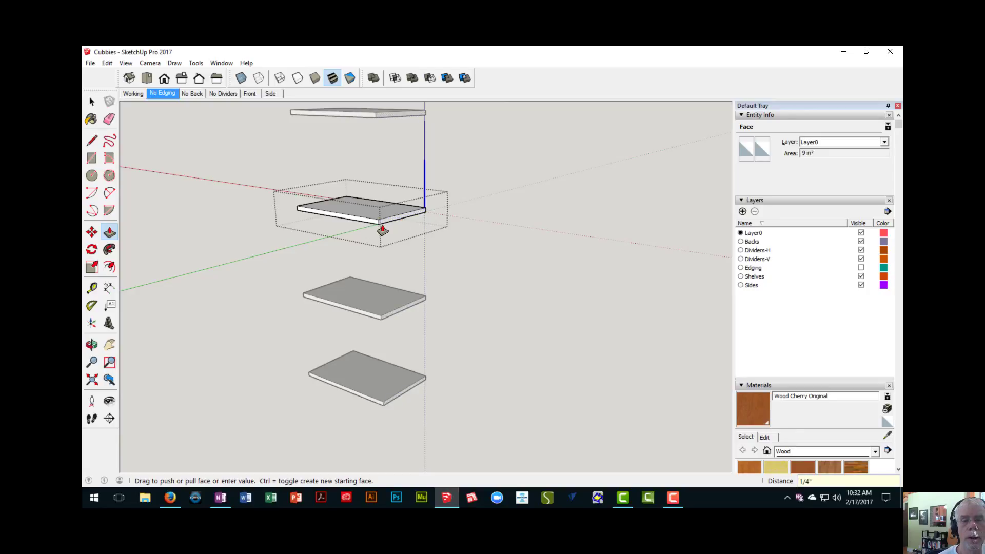
- Extend the opposite end face of the horizontal divider 1/4 inch and close the component
middle_click_drag(380, 226, 494, 235)
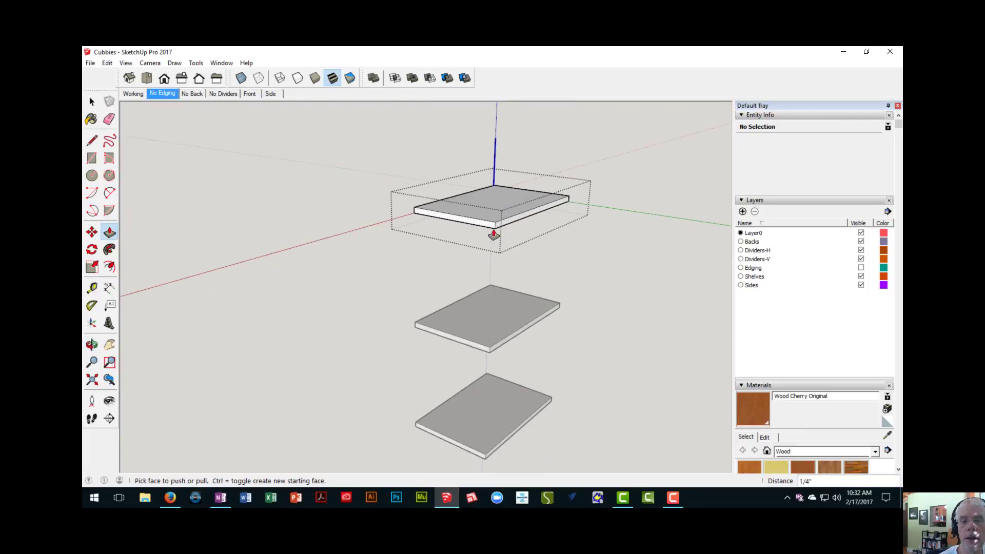
left_click(462, 222)
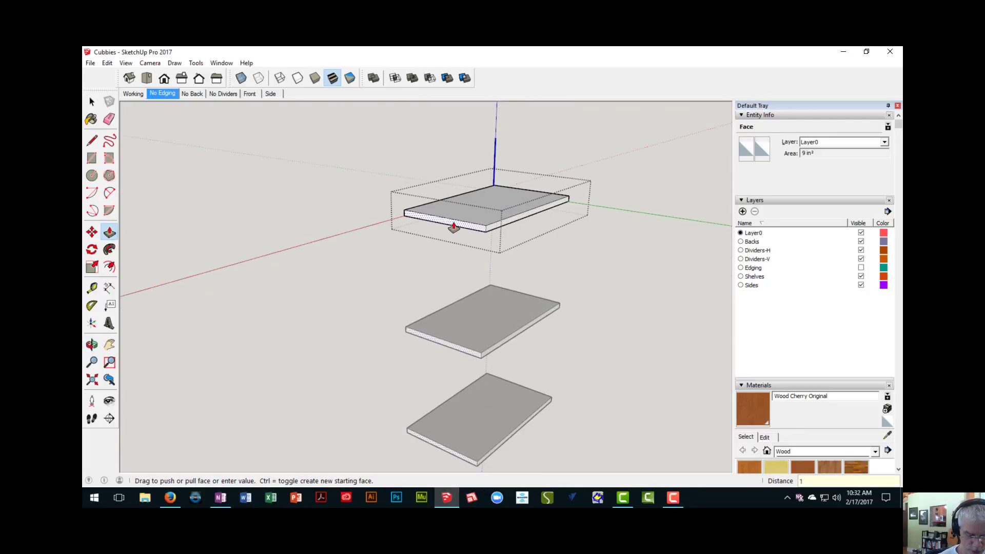
type("1/4")
key("Return")
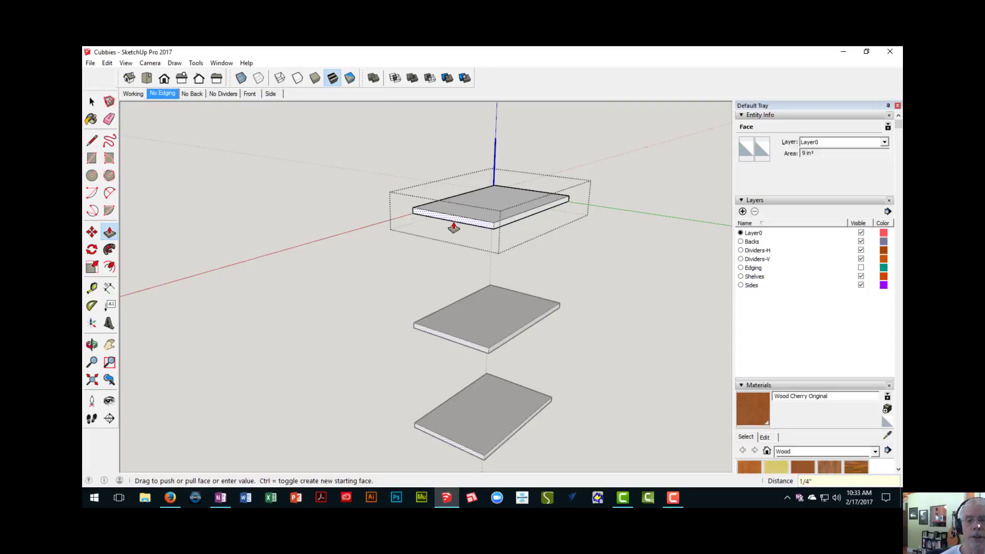
middle_click_drag(453, 228, 323, 286)
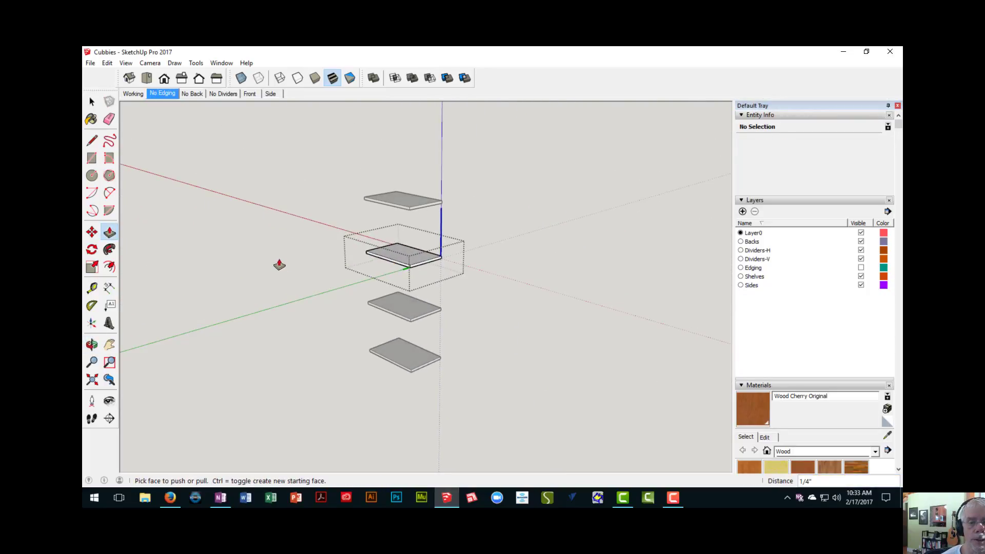
right_click(269, 256)
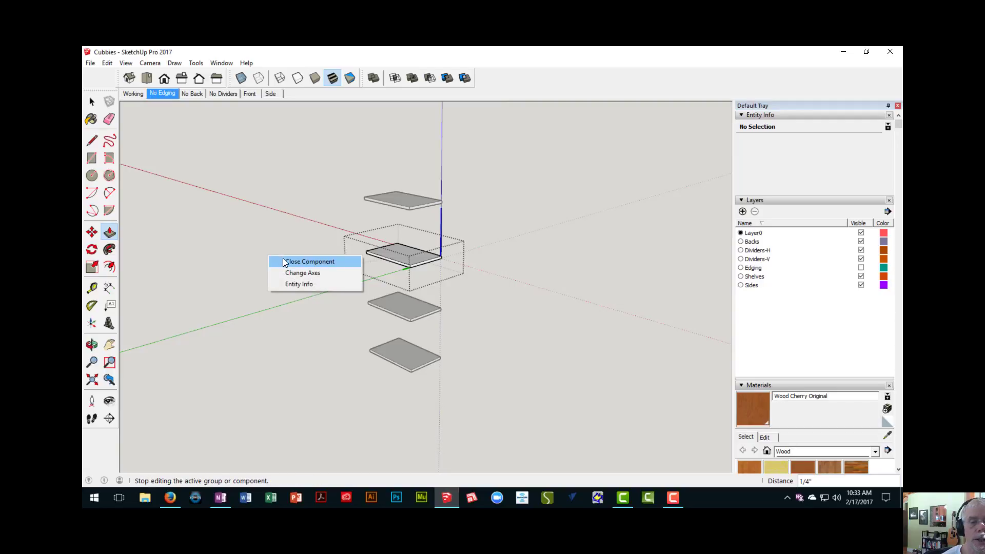
left_click(284, 262)
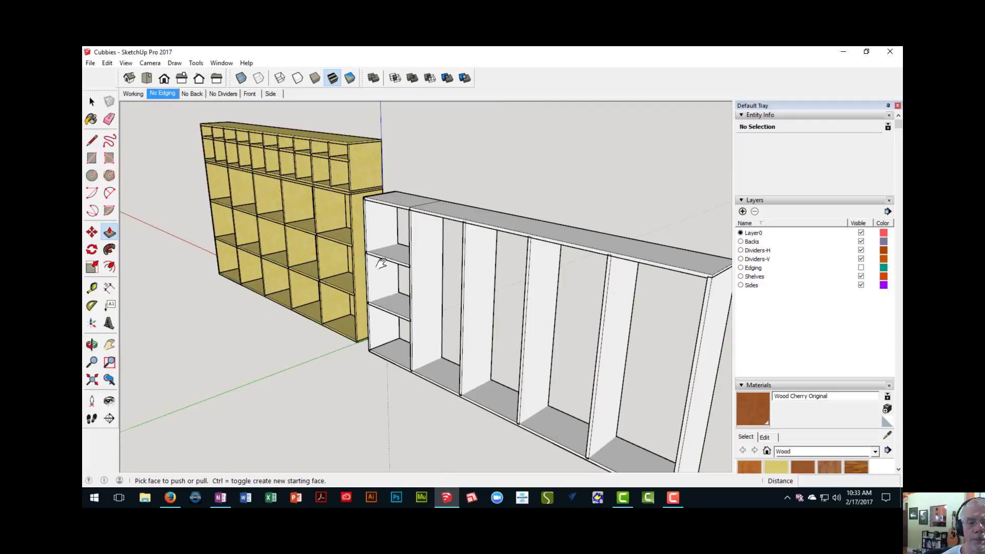
- Delete the two divider copies that overlap the top and bottom boards of the first bay
middle_click_drag(380, 262, 385, 324)
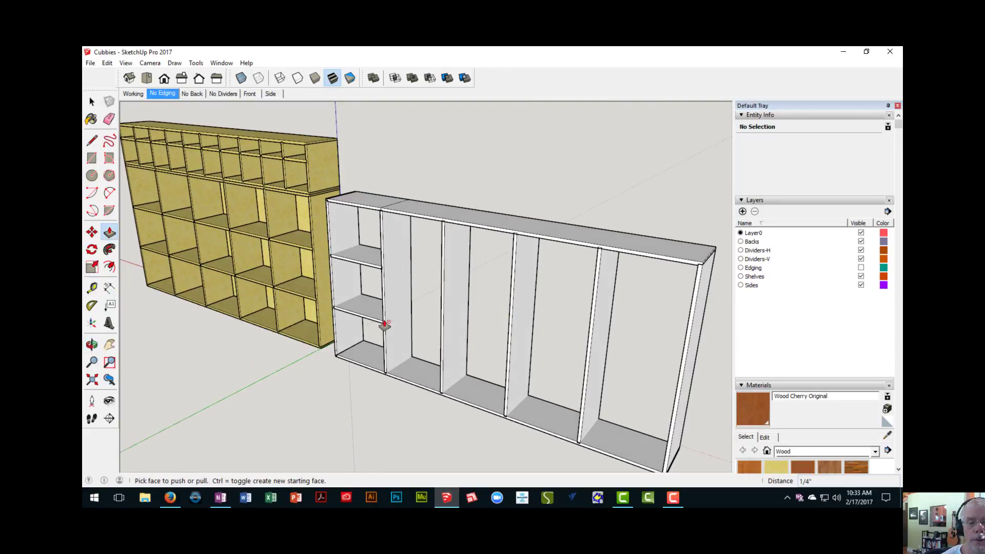
scroll(381, 346, "up", 3)
scroll(378, 318, "down", 3)
key("space")
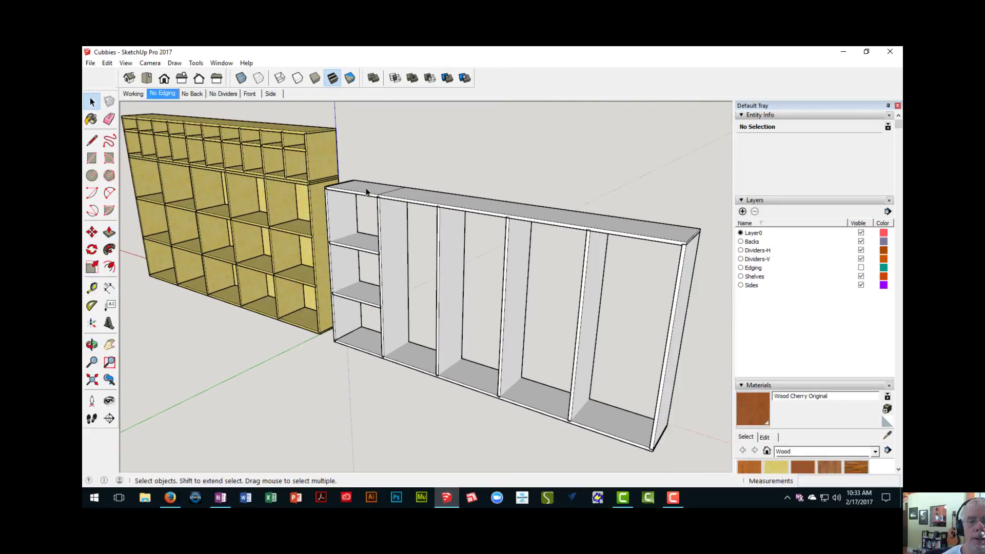
left_click(364, 189)
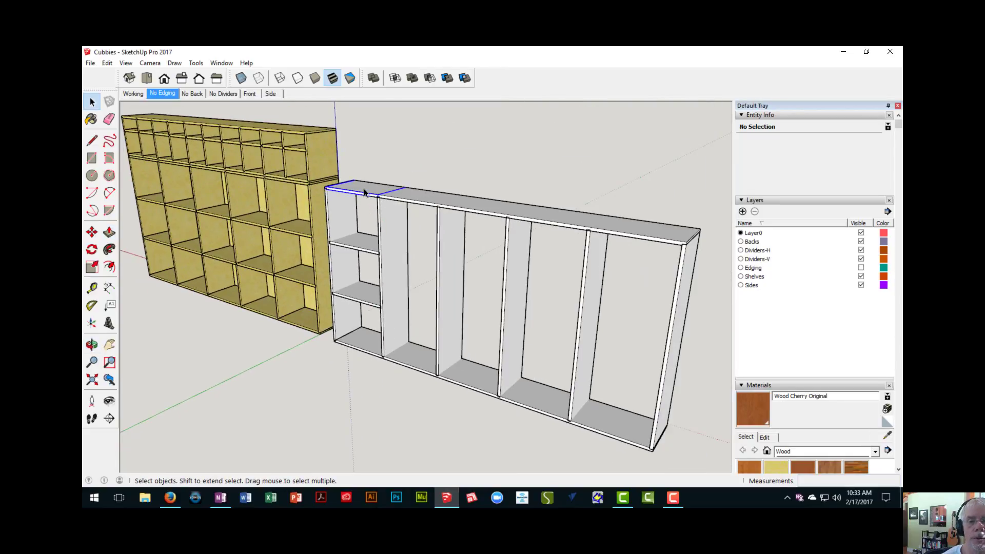
left_click(365, 343)
scroll(370, 239, "up", 2)
scroll(369, 250, "up", 1)
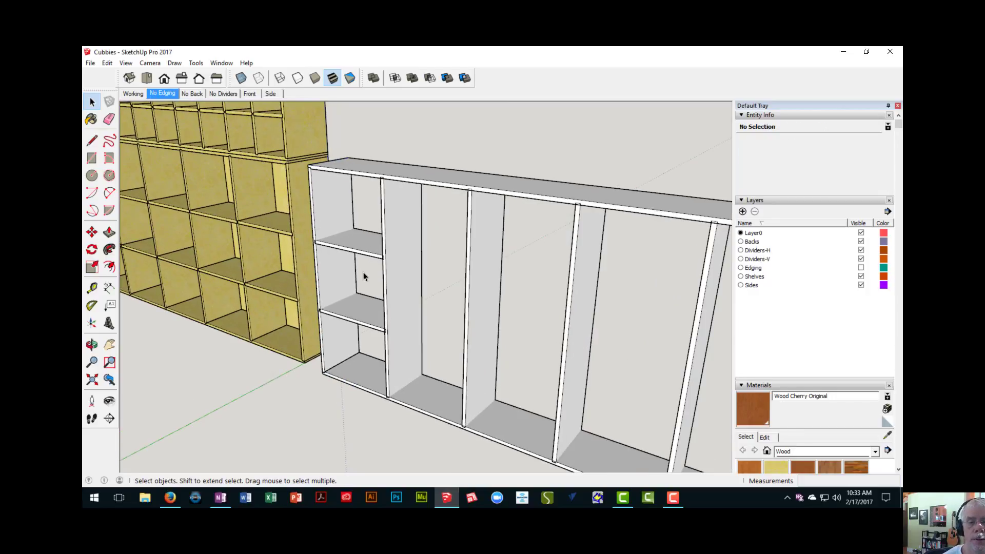
- Open the side board at the first bay's outer end for editing and show the rest of the model around it
middle_click_drag(363, 273, 376, 242)
scroll(360, 242, "up", 4)
scroll(344, 244, "down", 2)
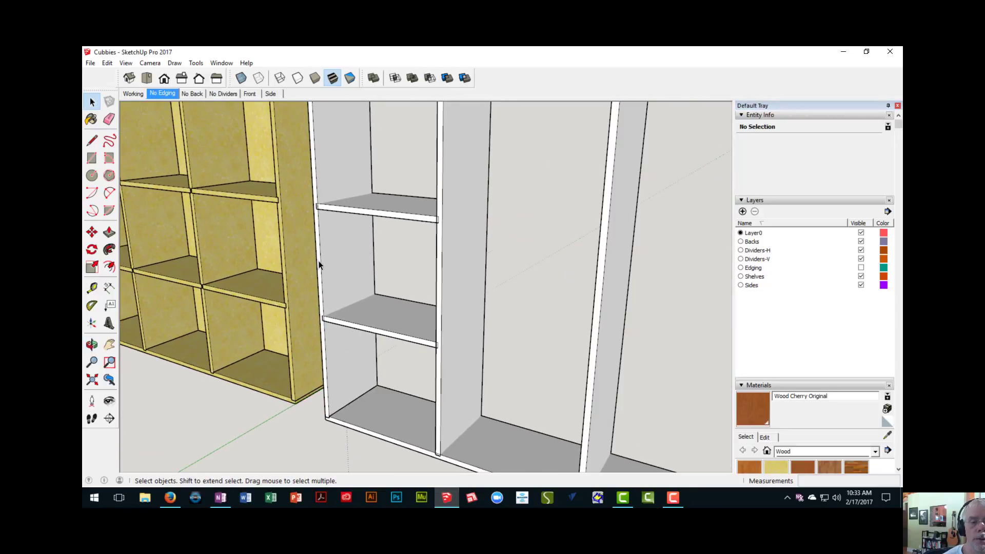
middle_click_drag(319, 260, 335, 194)
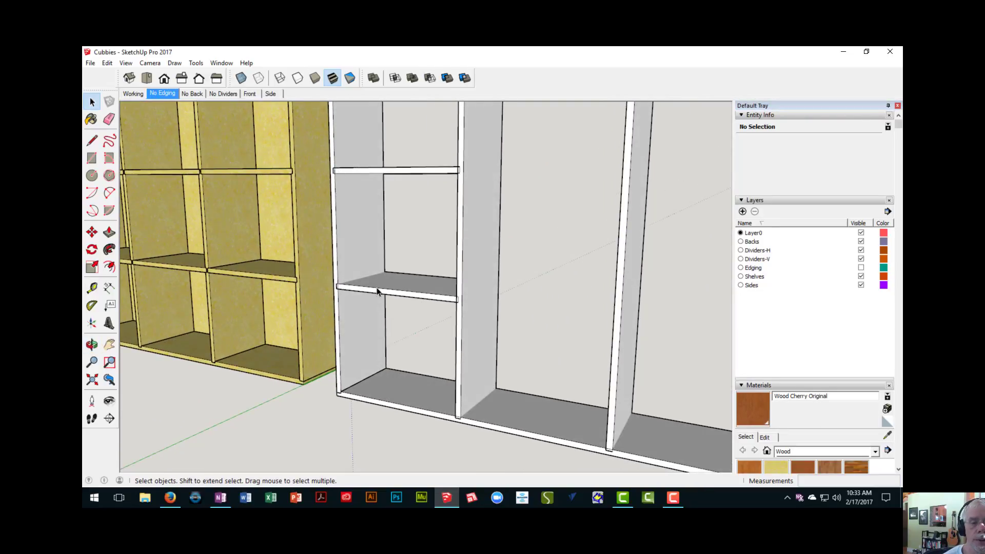
middle_click_drag(377, 292, 370, 300)
scroll(358, 317, "down", 4)
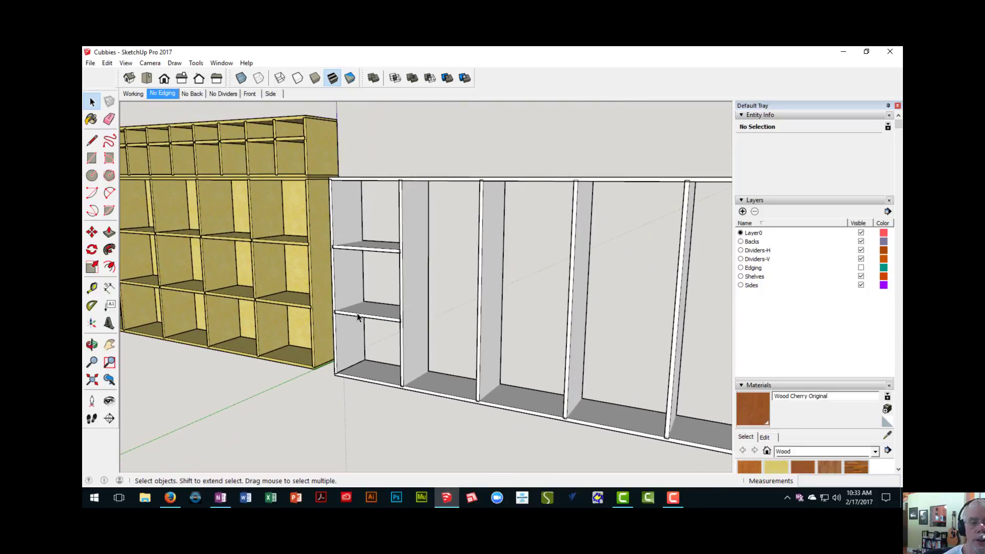
scroll(348, 280, "up", 2)
double_click(347, 270)
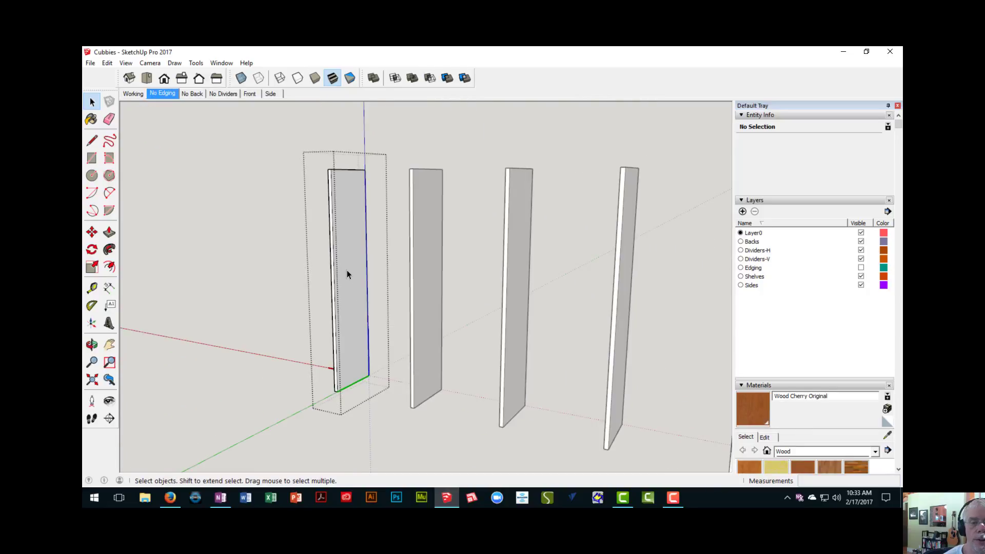
scroll(344, 261, "up", 3)
scroll(344, 261, "down", 3)
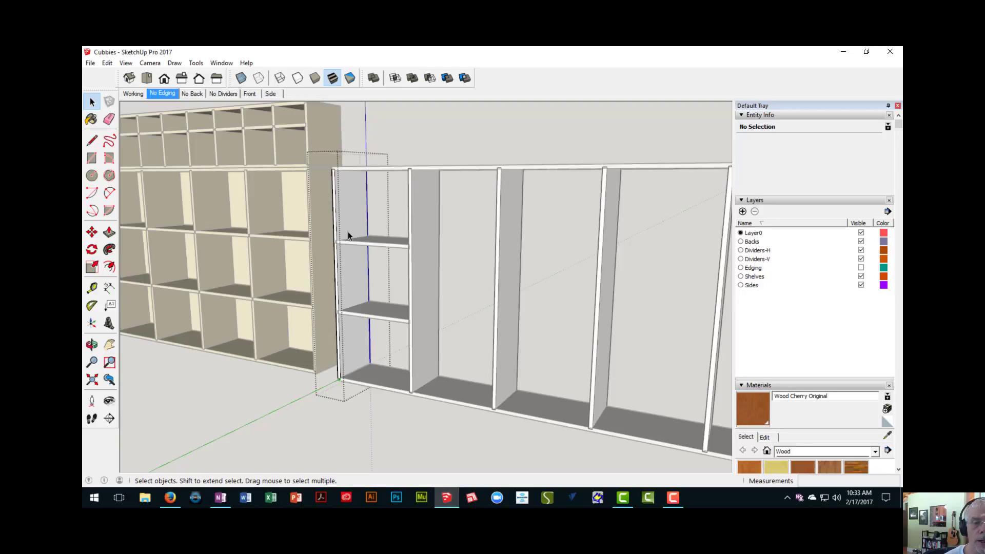
- Cut the upper divider's dado in the side board by pushing a 3/4 by 1/4 inch front-edge rectangle 12 inches through
scroll(356, 242, "up", 6)
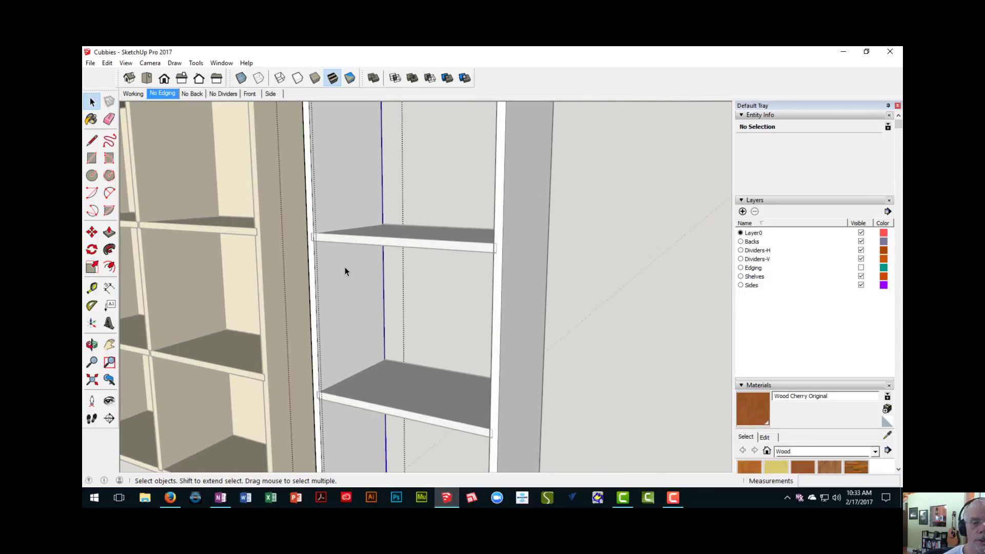
scroll(351, 257, "up", 5)
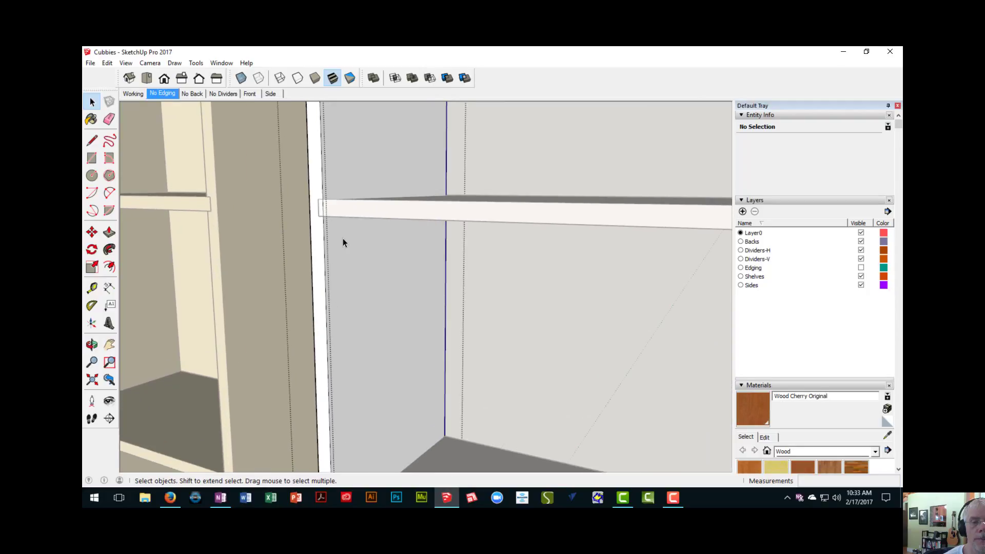
scroll(349, 236, "up", 5)
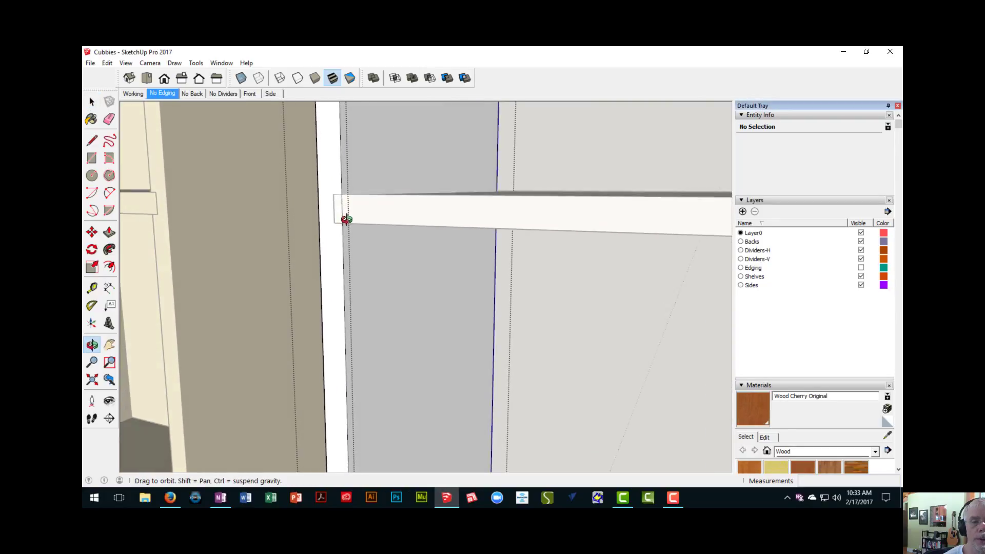
middle_click_drag(343, 236, 342, 234)
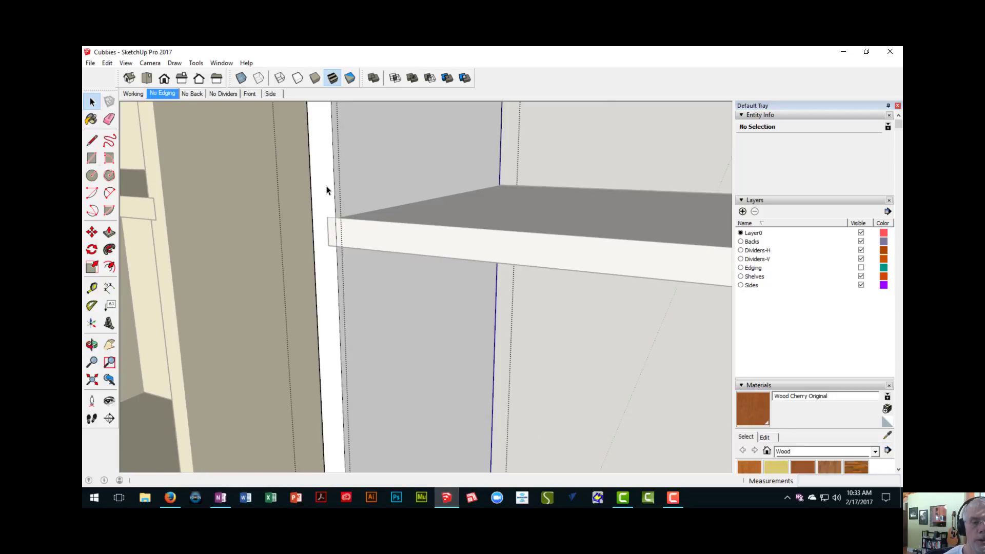
key("r")
left_click(328, 217)
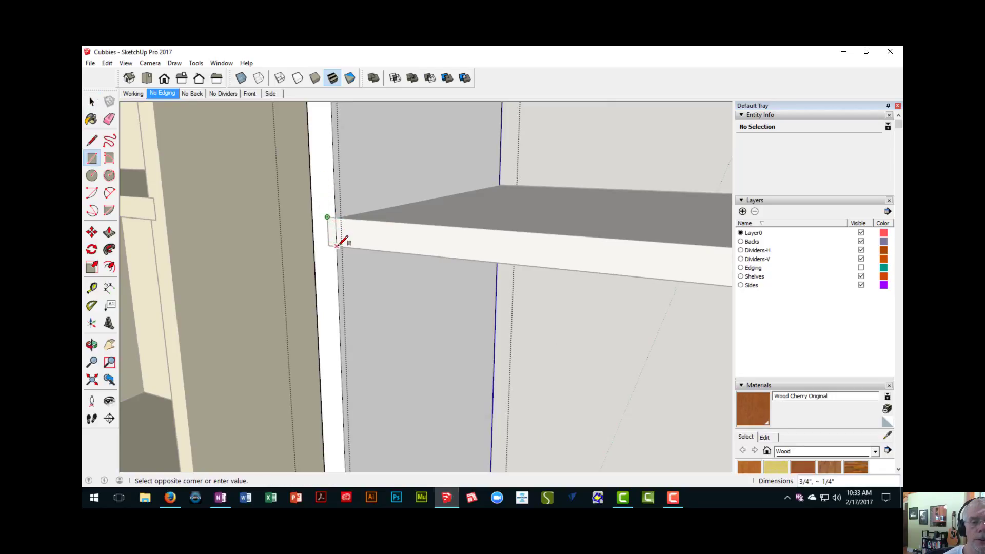
left_click(337, 245)
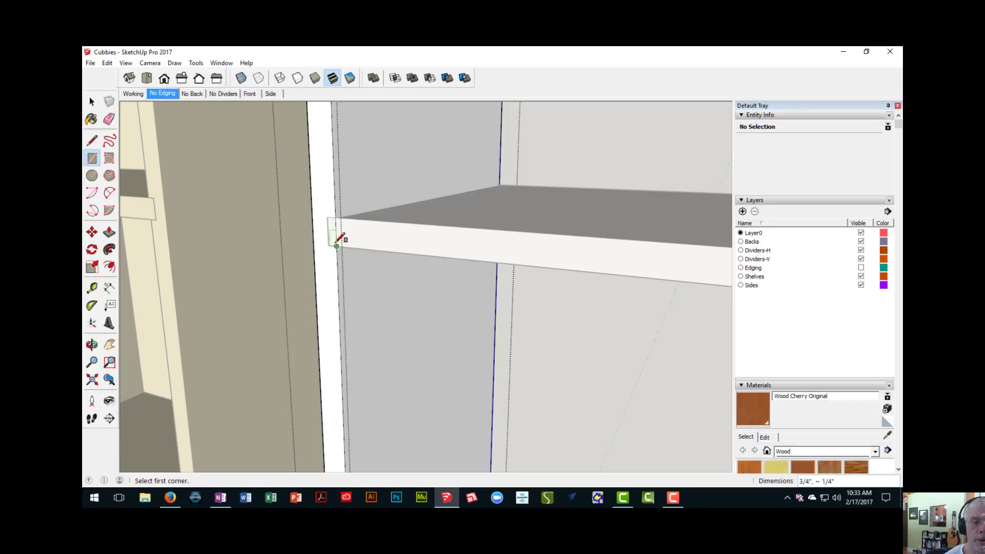
key("p")
left_click(334, 234)
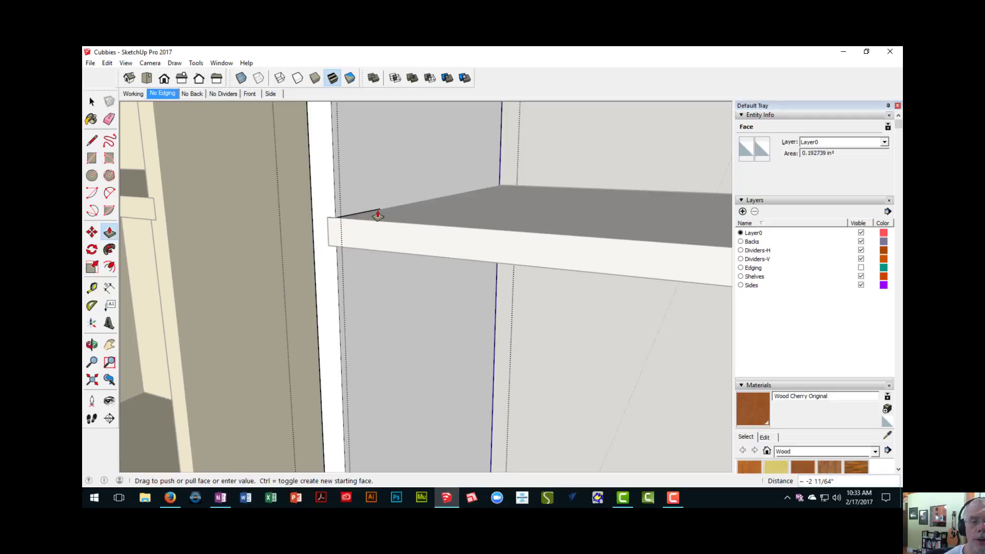
left_click(509, 189)
- Draw a 3/4 by 1/4 inch rectangle on the side board's front edge where the lower divider enters it
scroll(453, 281, "down", 5)
middle_click_drag(441, 346, 399, 266)
scroll(393, 273, "up", 3)
key("r")
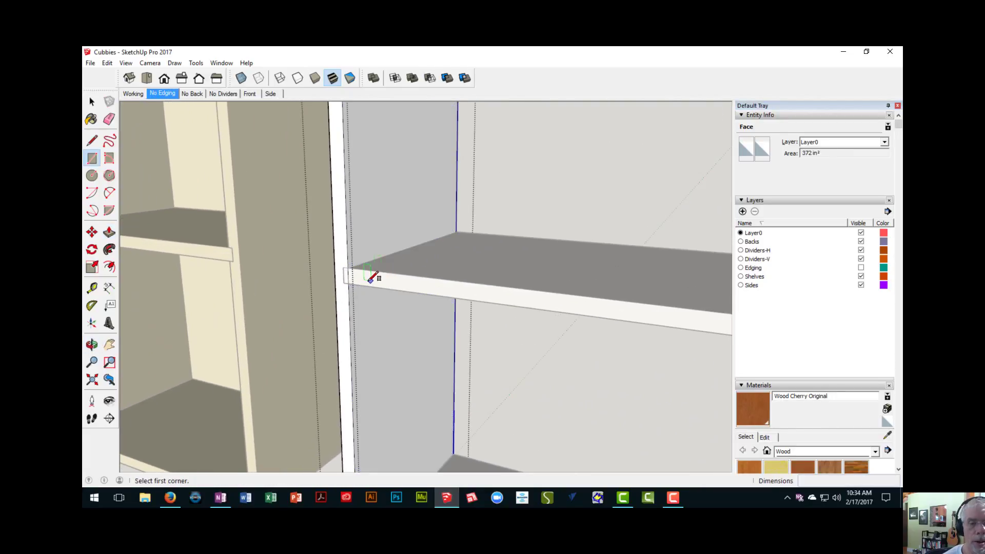
scroll(359, 271, "up", 2)
left_click(329, 258)
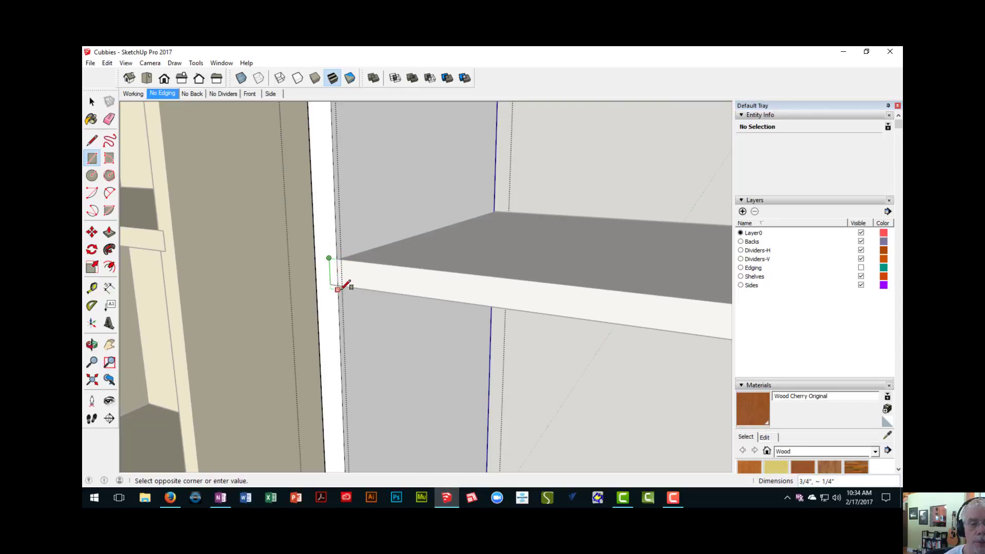
scroll(338, 285, "up", 3)
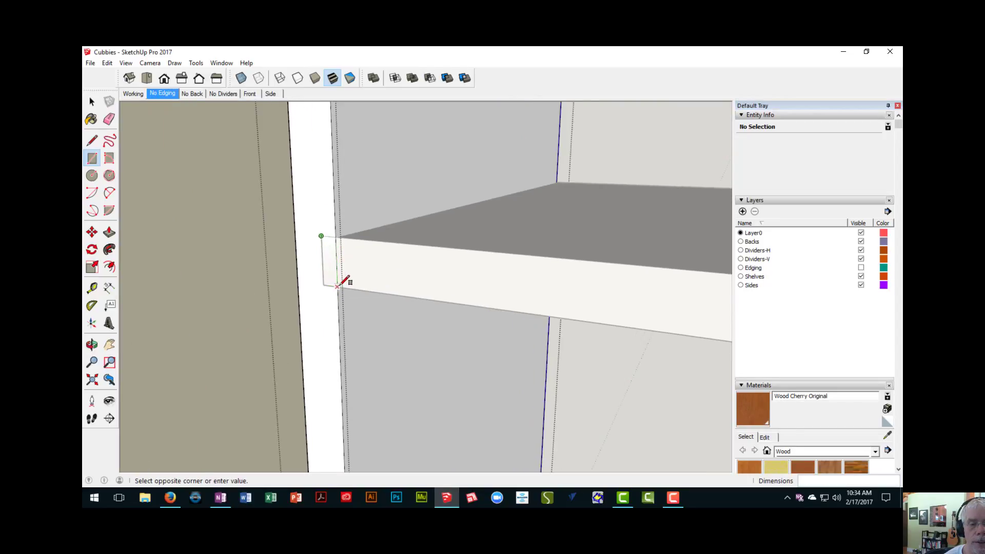
left_click(337, 286)
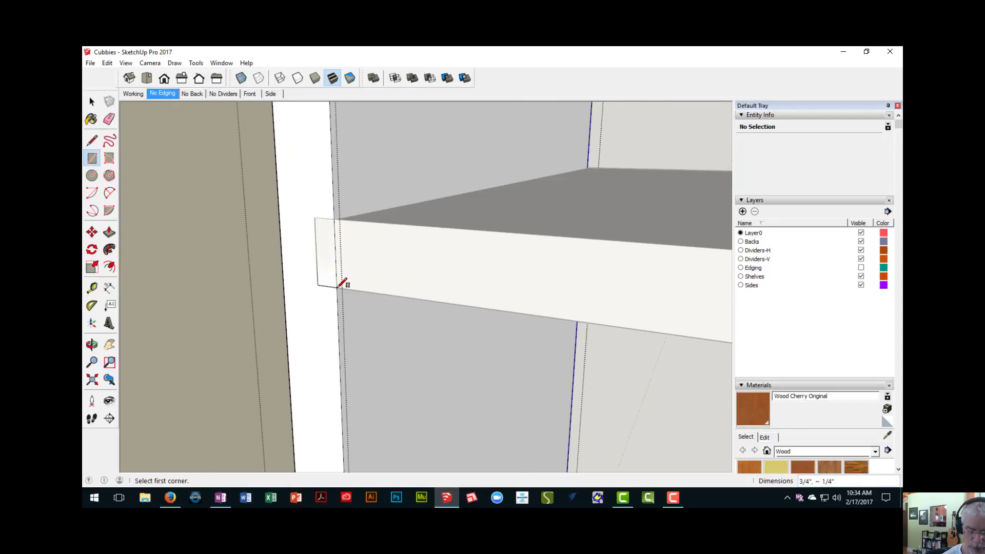
- Push the lower rectangle through the side board's full depth to cut the second dado, and close the component
key("p")
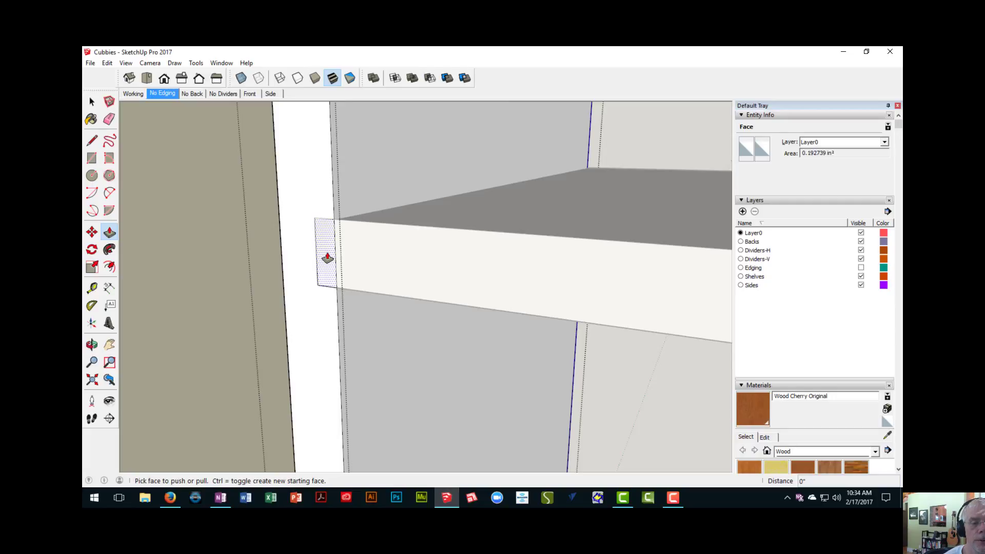
left_click(327, 259)
left_click(327, 258)
mouse_move(328, 258)
middle_mouse_down()
mouse_move(359, 269)
mouse_move(364, 226)
mouse_move(310, 253)
mouse_move(326, 264)
middle_mouse_up()
scroll(372, 267, "down", 2)
scroll(363, 232, "down", 3)
scroll(325, 266, "down", 5)
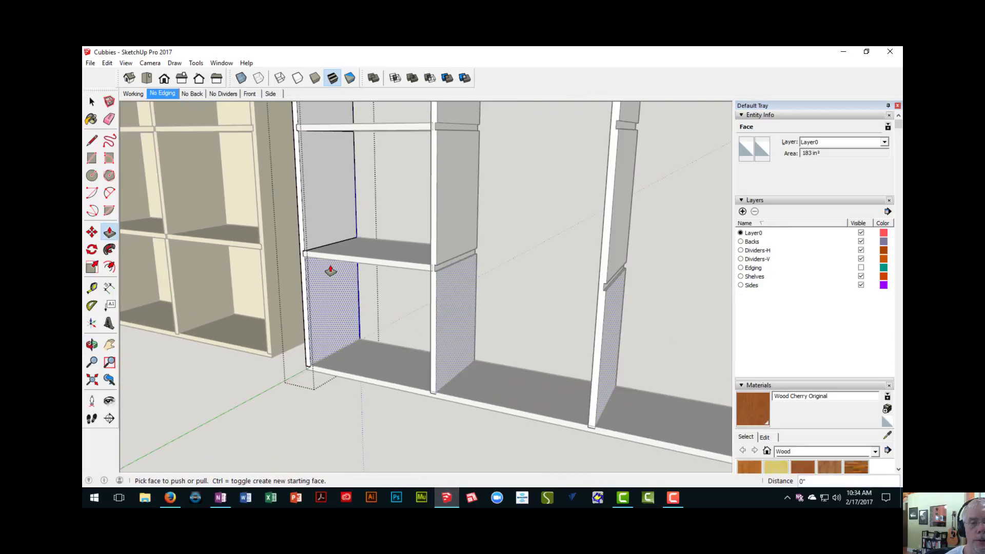
right_click(272, 372)
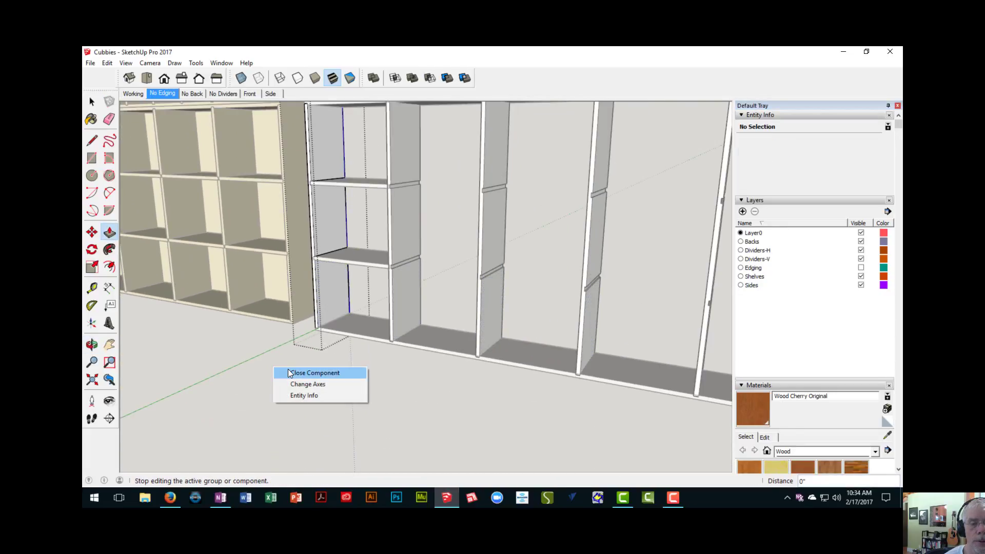
left_click(289, 373)
- Examine which way the dado grooves face on the side boards at both ends of the new cabinet
middle_click_drag(340, 308, 325, 279)
middle_click_drag(345, 314, 304, 263)
key("space")
left_click(269, 286)
scroll(269, 287, "down", 2)
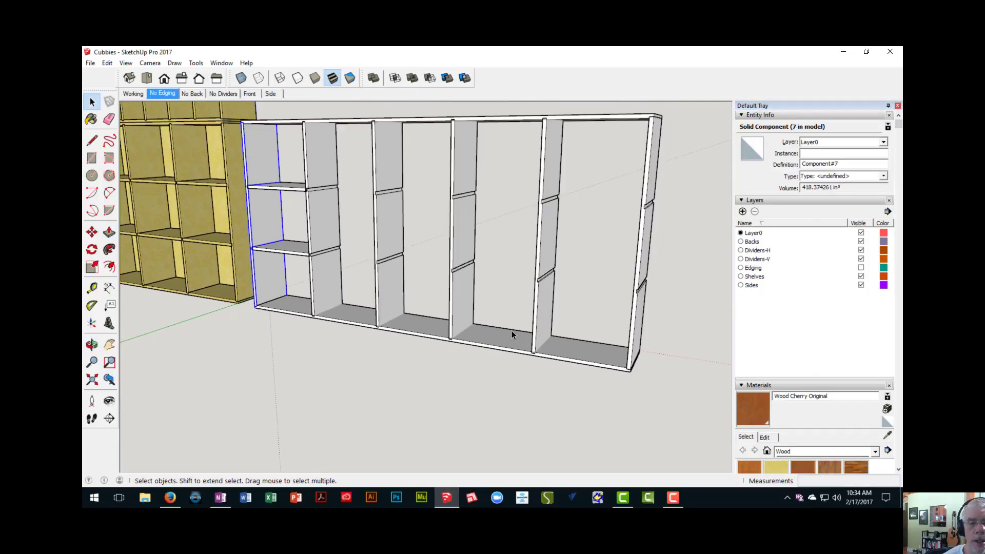
mouse_move(512, 330)
middle_mouse_down()
mouse_move(404, 308)
mouse_move(477, 291)
middle_mouse_up()
left_click(519, 293)
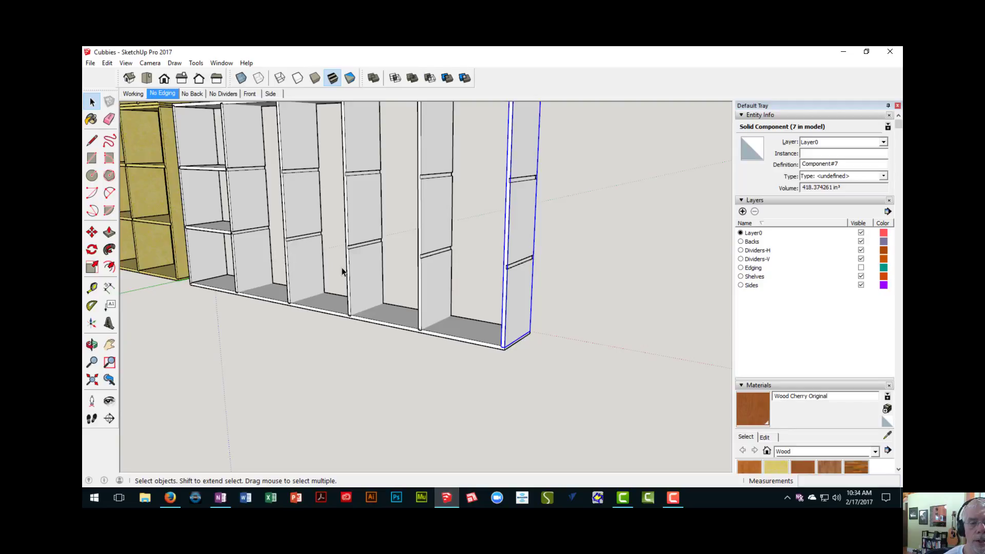
mouse_move(407, 277)
middle_mouse_down()
mouse_move(424, 279)
mouse_move(425, 299)
mouse_move(420, 282)
mouse_move(540, 264)
mouse_move(622, 286)
mouse_move(757, 288)
mouse_move(491, 260)
mouse_move(479, 286)
mouse_move(438, 292)
middle_mouse_up()
scroll(476, 305, "down", 4)
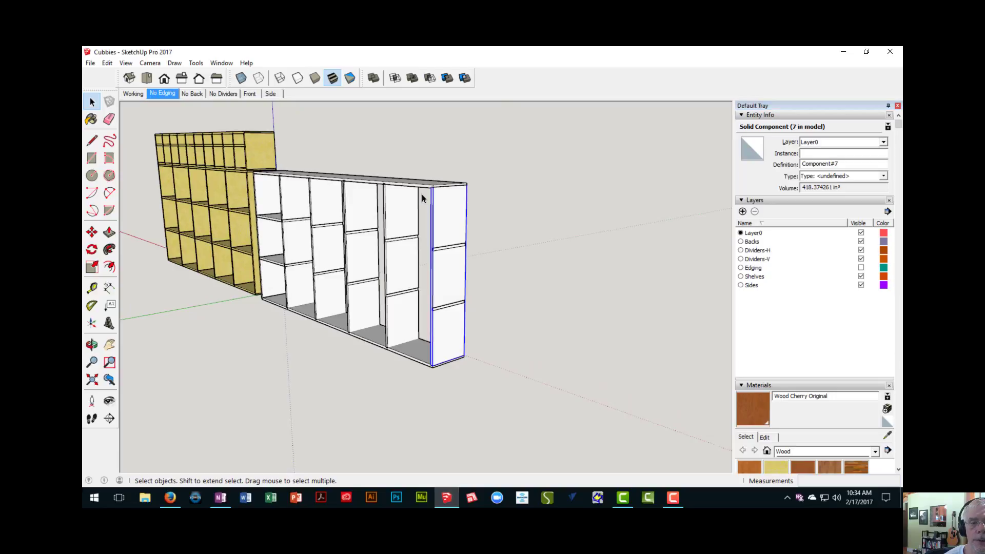
- Flip the side board at the cabinet's far end along the component's red axis
left_click(406, 188)
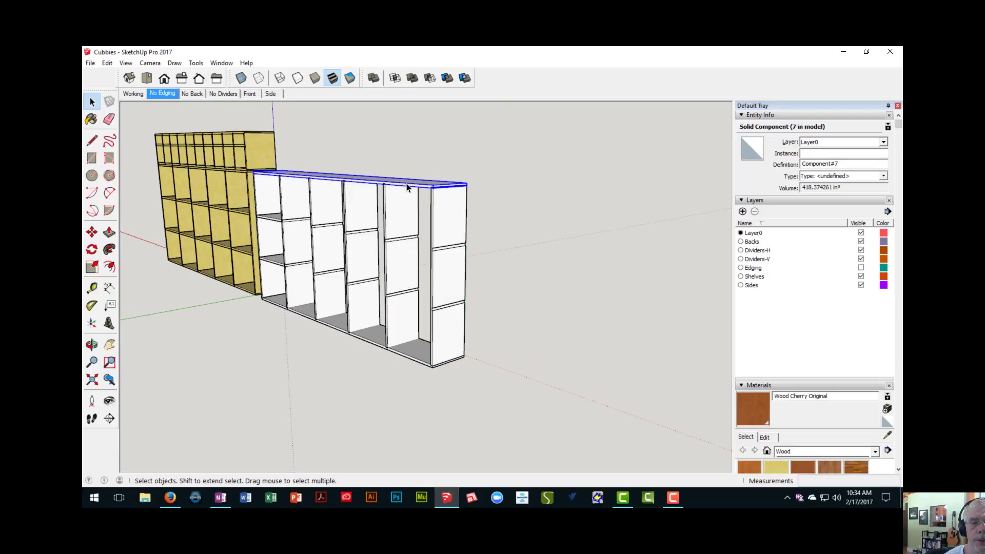
left_click(448, 289)
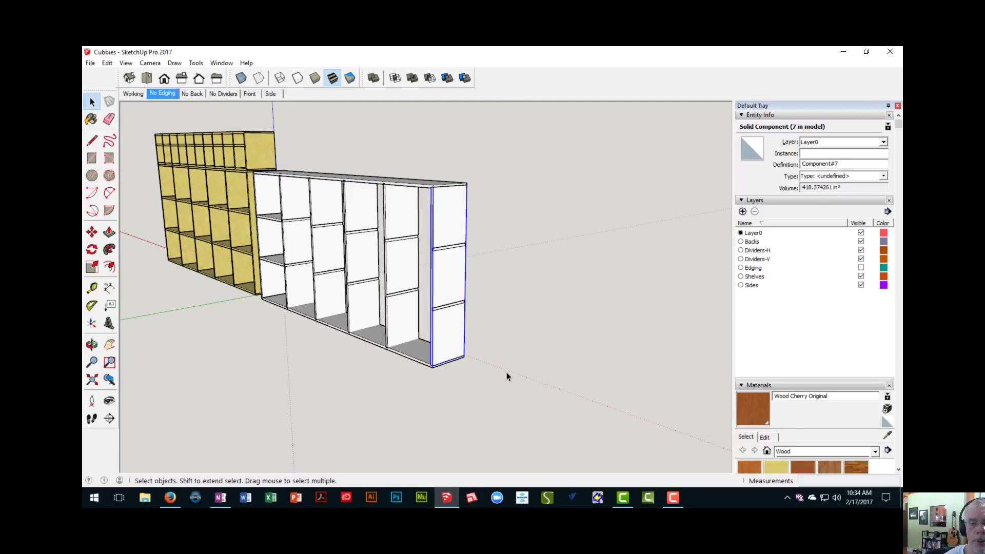
scroll(506, 371, "up", 4)
scroll(503, 367, "down", 2)
middle_click_drag(410, 332, 410, 302)
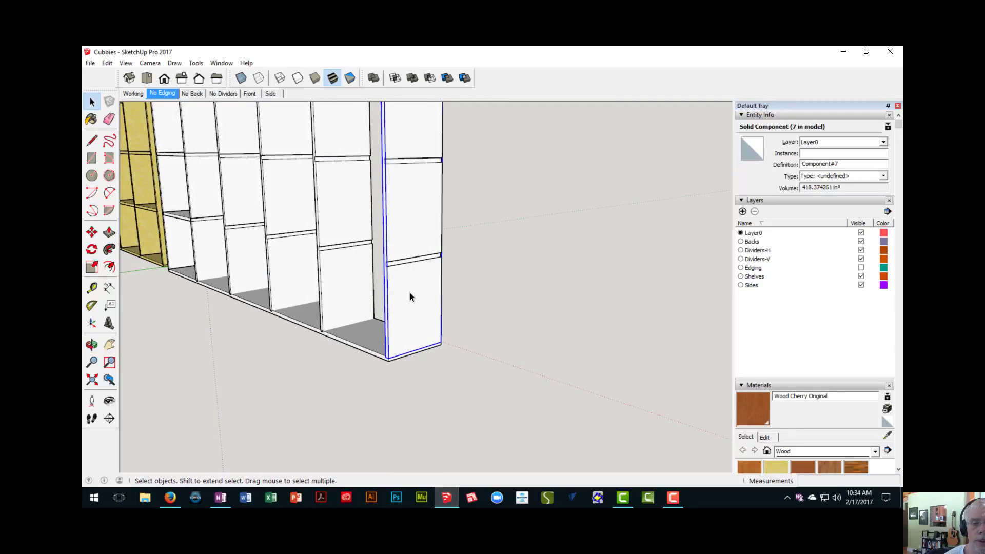
right_click(411, 296)
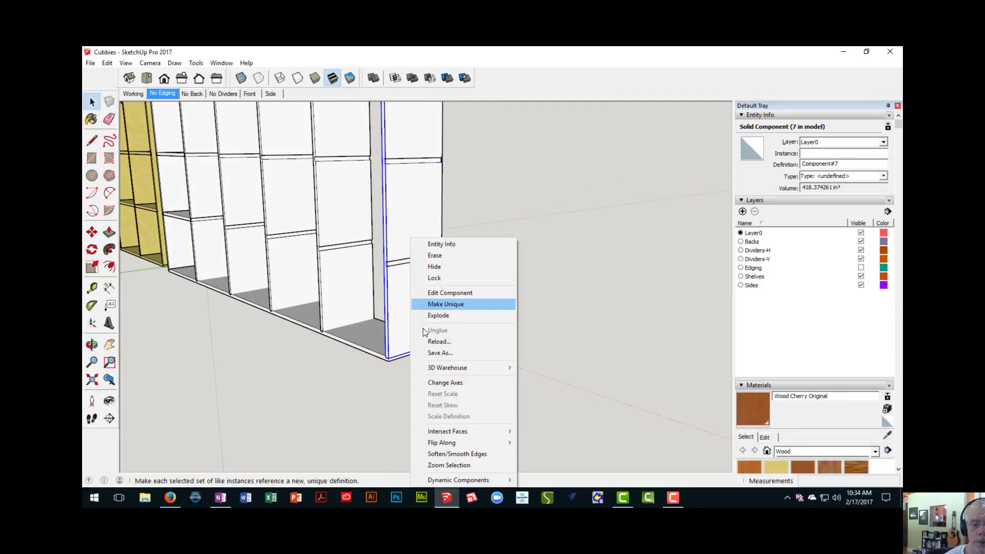
mouse_move(452, 441)
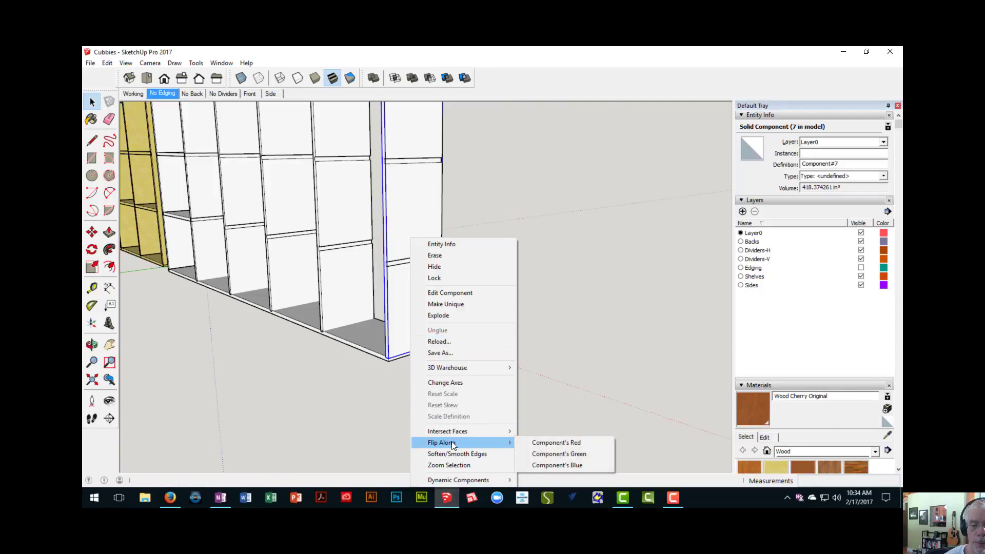
left_click(535, 444)
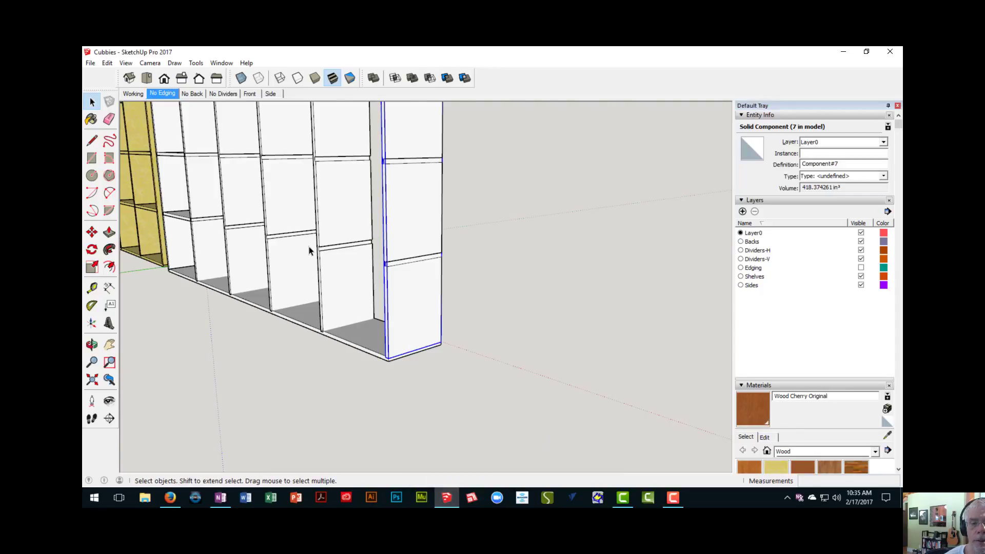
- Inspect the flipped end board from several sides and delete this duplicate lying over another side board
middle_click_drag(308, 249, 343, 244)
key("alt+space")
key("Escape")
scroll(334, 216, "up", 5)
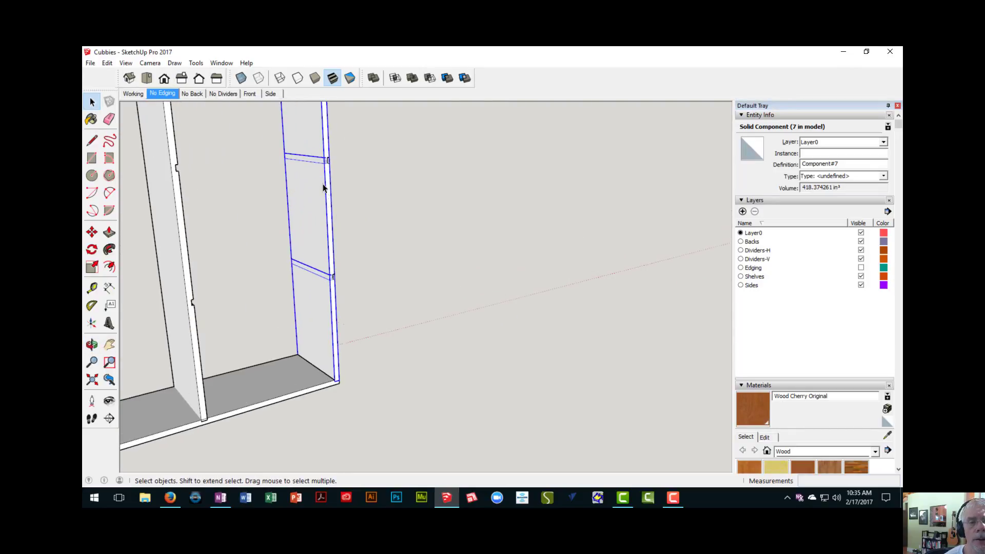
middle_click_drag(326, 187, 173, 195)
middle_click_drag(278, 206, 316, 237)
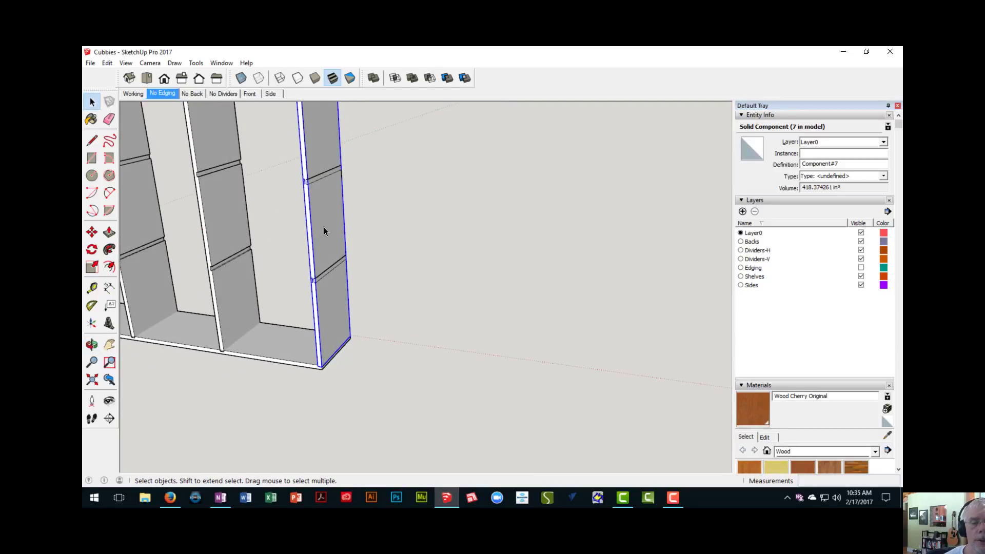
scroll(324, 231, "down", 6)
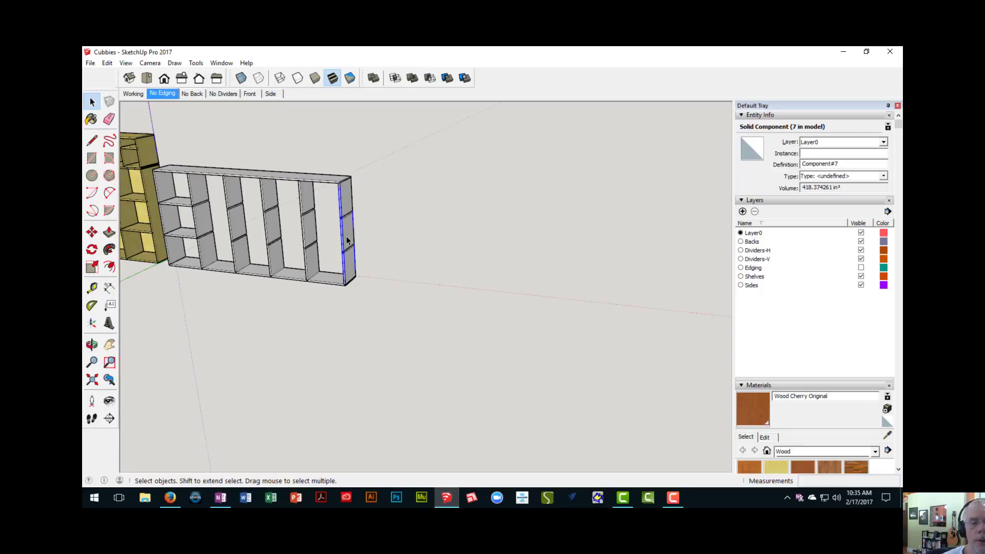
key("Delete")
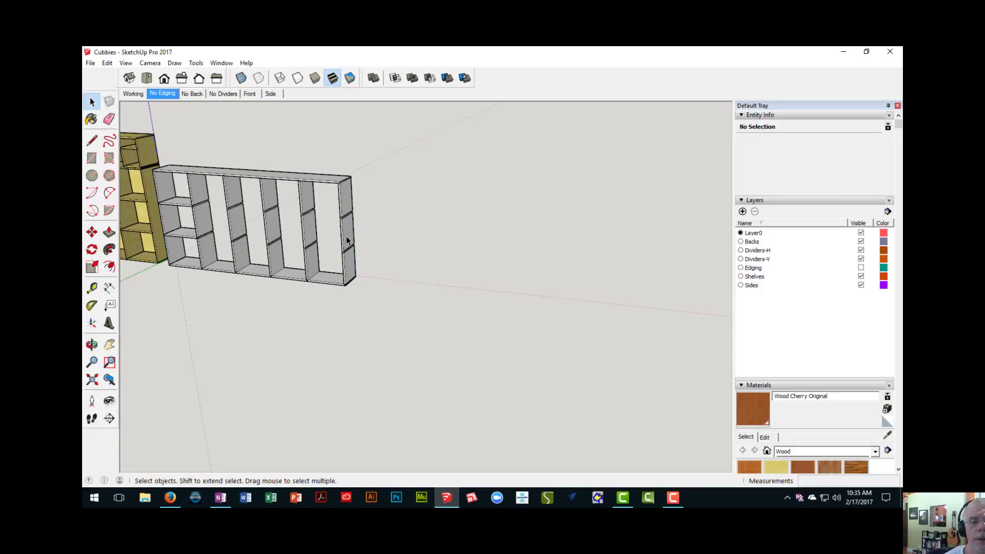
- Flip the remaining side board at the end away from the dividers along the component's red axis and check its dado grooves
scroll(348, 241, "up", 5)
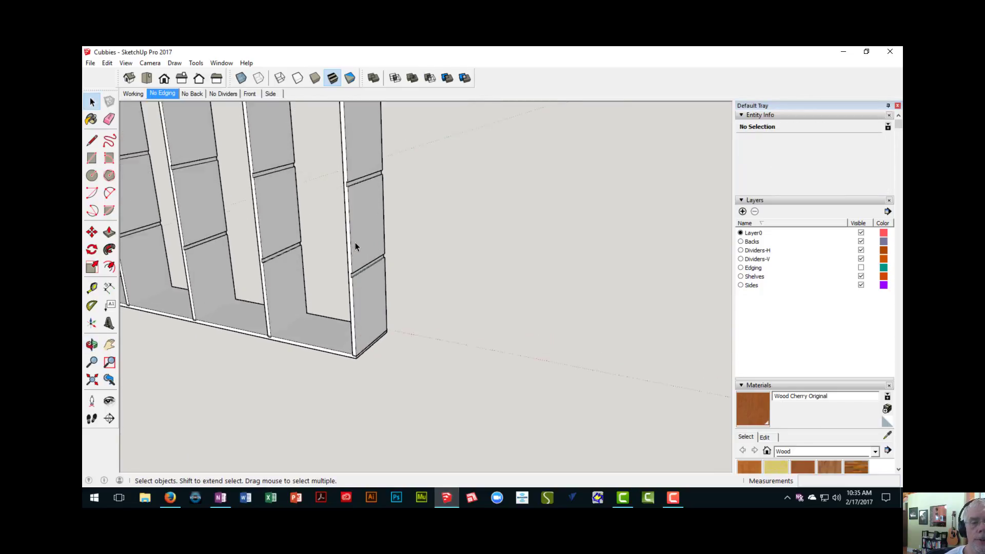
scroll(355, 242, "up", 1)
left_click(362, 214)
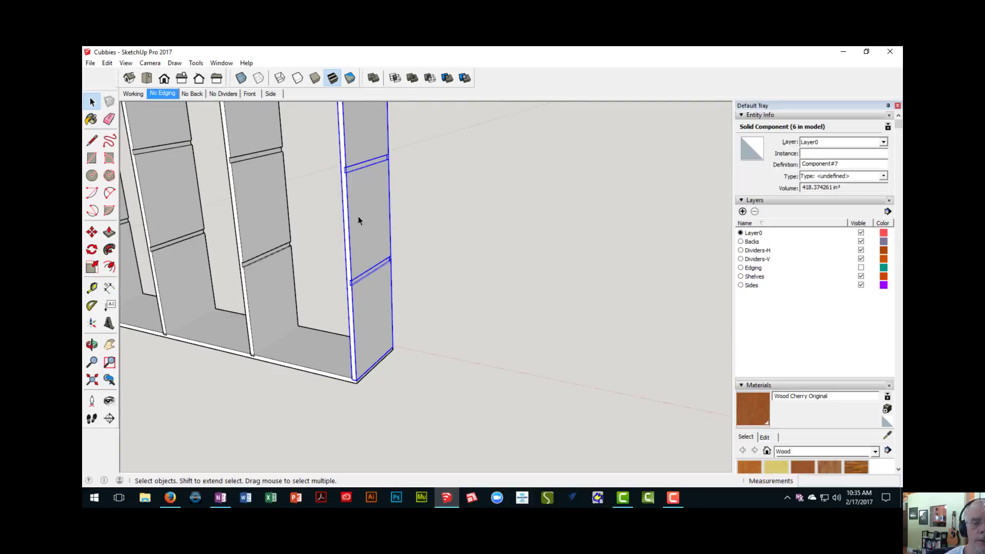
scroll(358, 217, "down", 2)
middle_click_drag(359, 217, 304, 218)
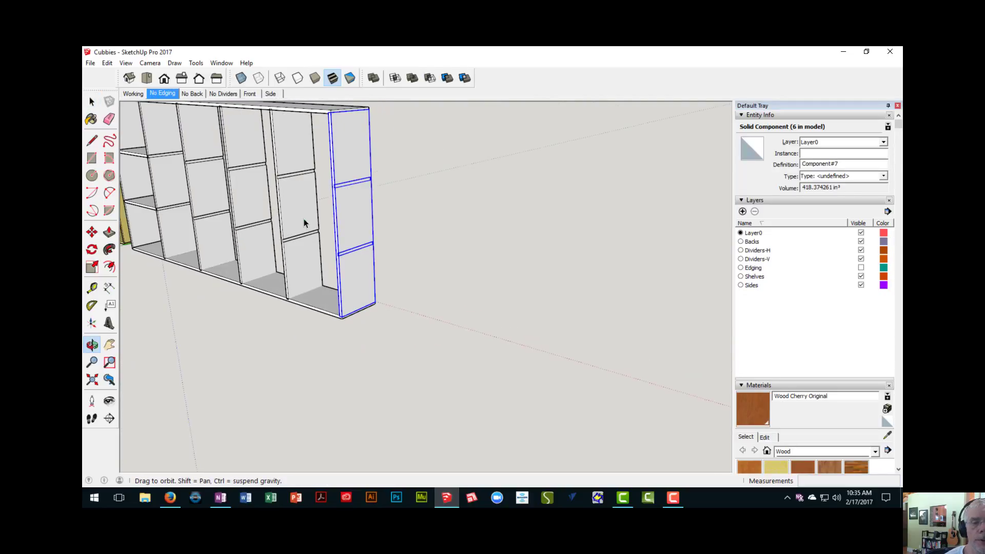
right_click(352, 205)
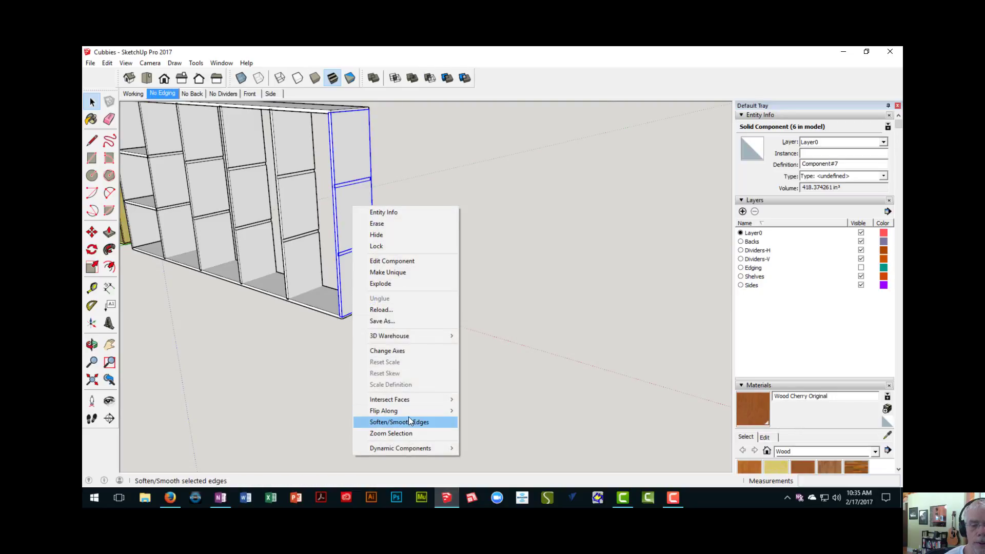
mouse_move(411, 411)
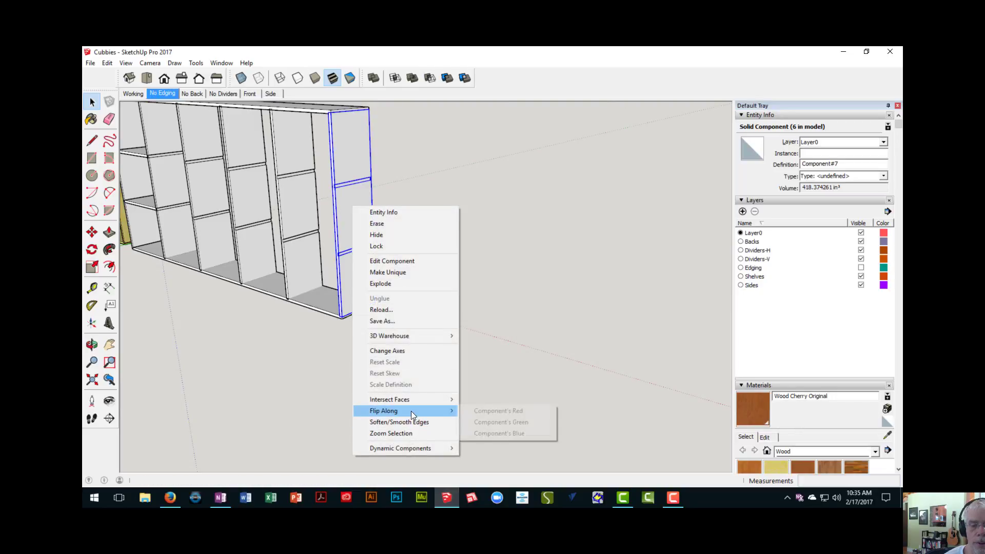
left_click(498, 412)
middle_click_drag(339, 269, 568, 267)
left_click(568, 267)
scroll(517, 273, "up", 5)
scroll(497, 270, "up", 4)
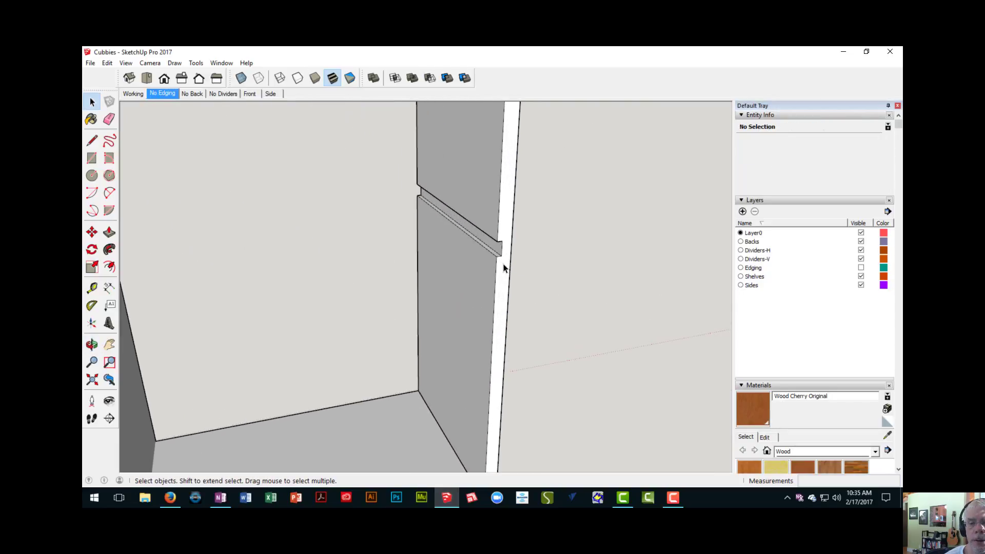
- Temporarily hide the upper horizontal divider in the first bay to expose its dadoes, and bring it back
middle_click_drag(502, 264, 523, 244)
scroll(343, 275, "down", 6)
scroll(325, 228, "up", 6)
scroll(431, 232, "up", 3)
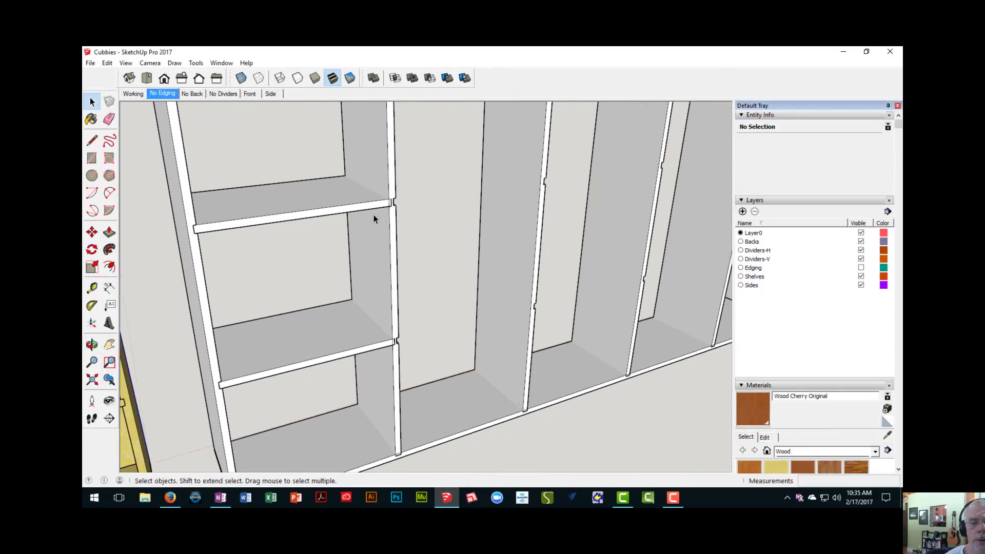
left_click(357, 205)
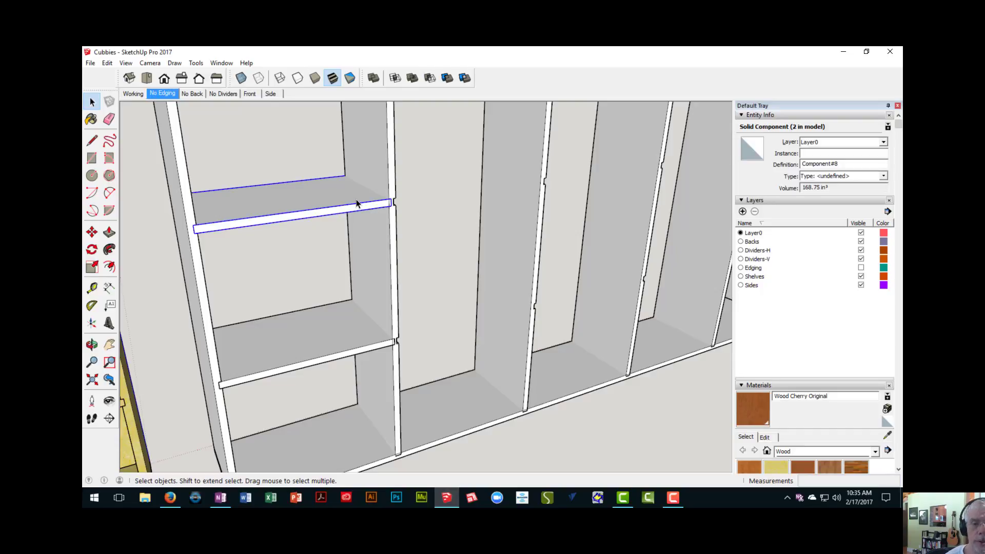
key("Delete")
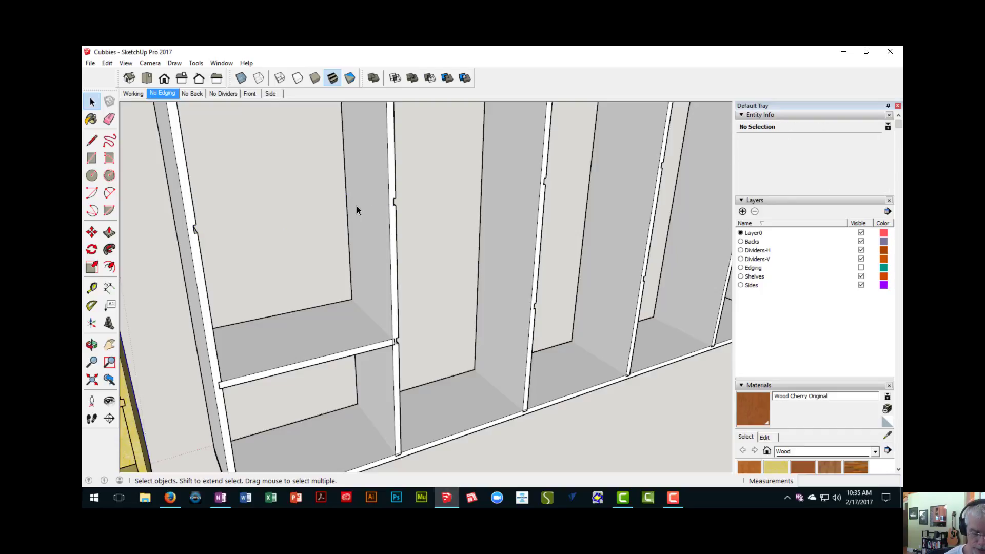
key("ctrl+z")
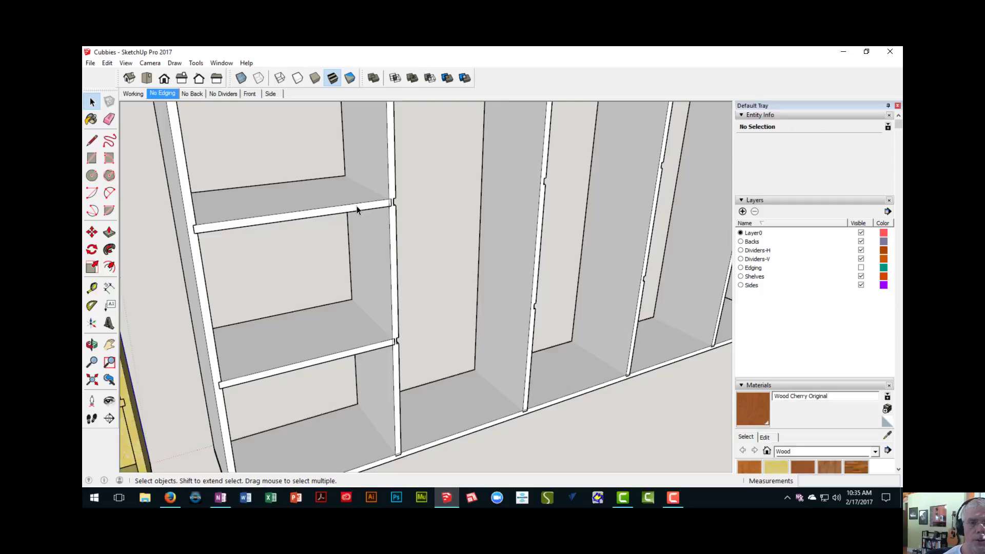
- Temporarily hide the lower horizontal divider in the first bay, and restore it
scroll(355, 209, "down", 5)
middle_click_drag(355, 209, 376, 228)
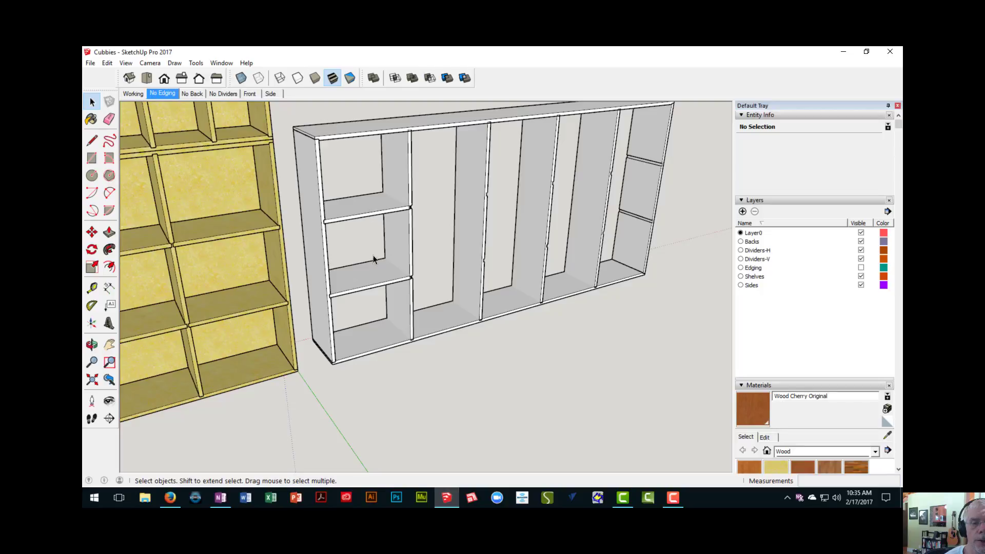
left_click(380, 284)
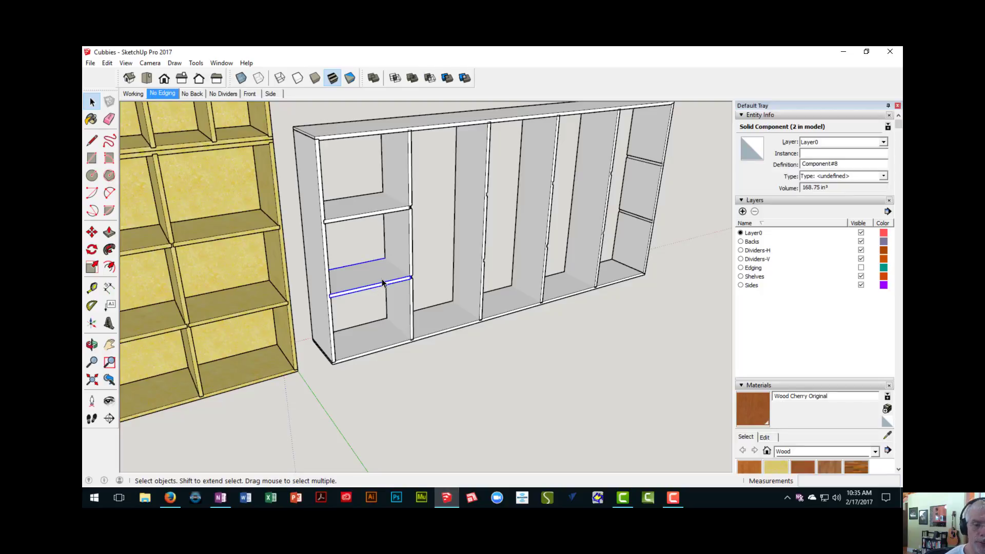
key("Delete")
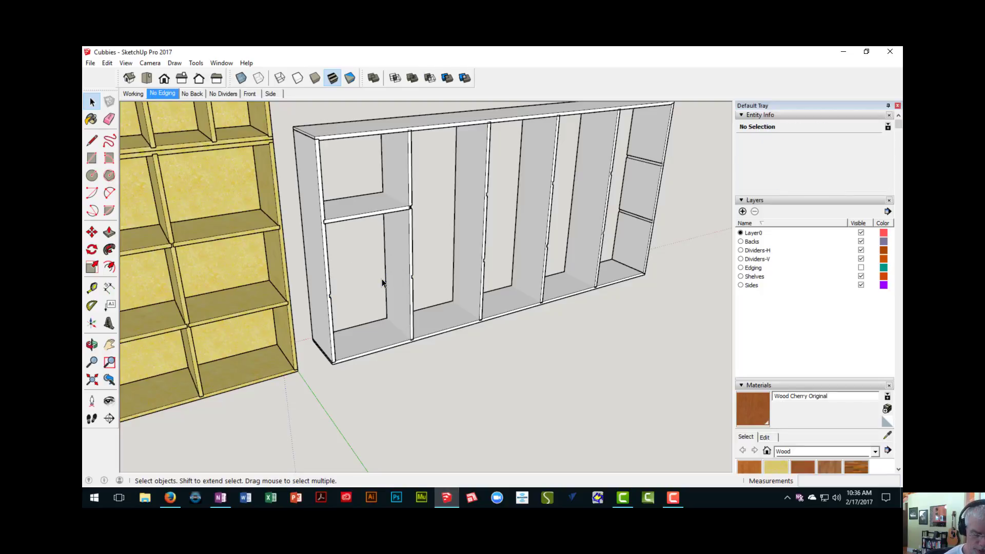
key("ctrl+z")
- Demonstrate the Hide command on the first bay's lower divider and restore it with Unhide Last
scroll(381, 283, "down", 1)
left_click(382, 282)
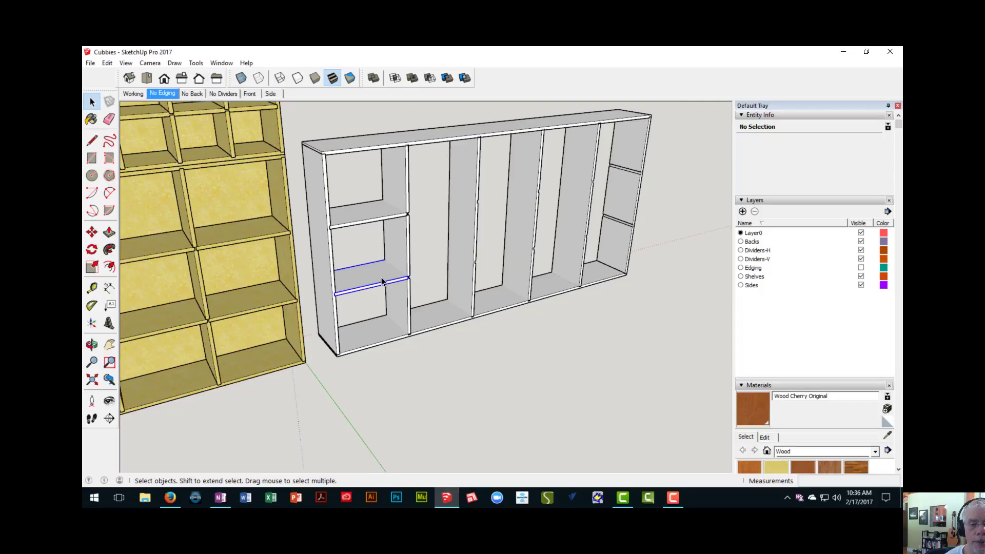
left_click(107, 63)
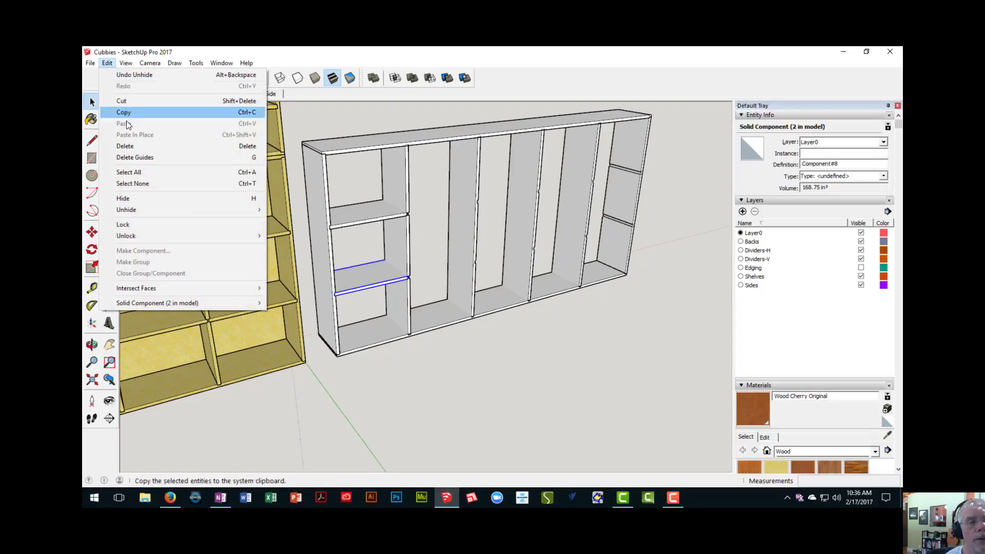
left_click(137, 199)
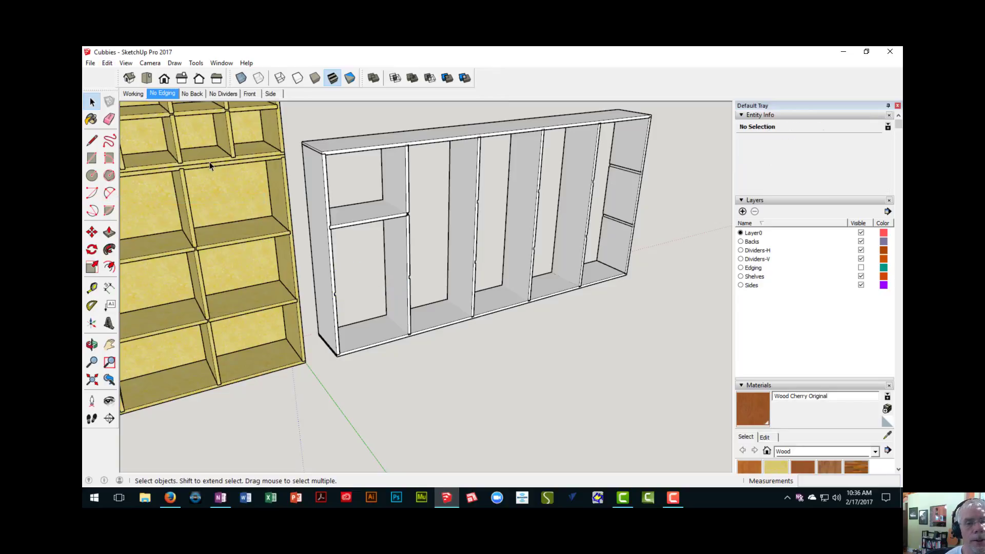
left_click(105, 63)
mouse_move(146, 214)
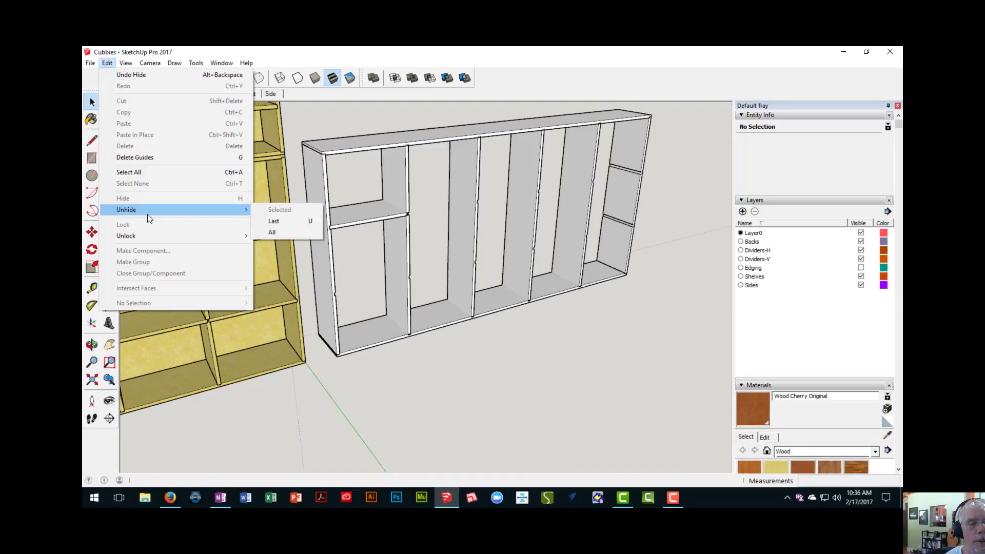
left_click(270, 224)
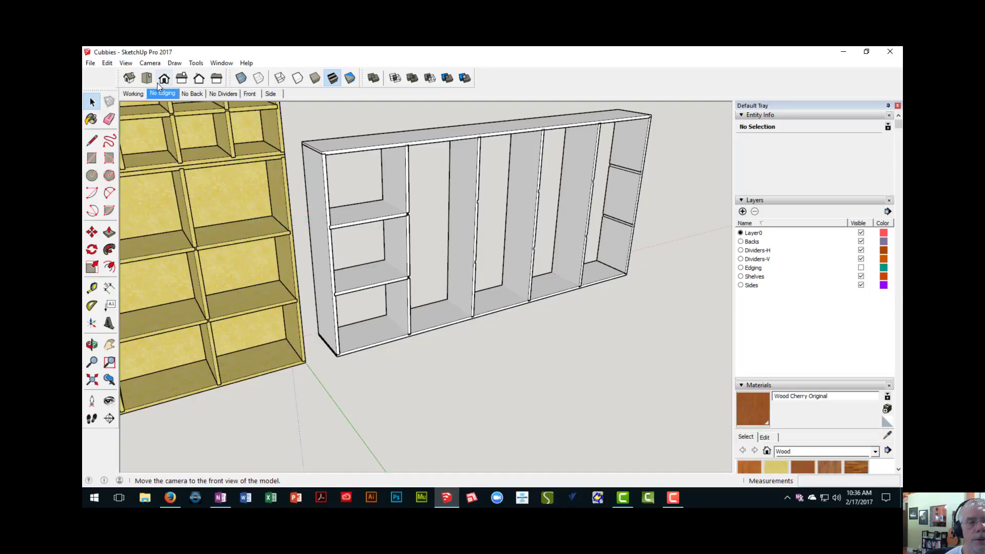
left_click(109, 63)
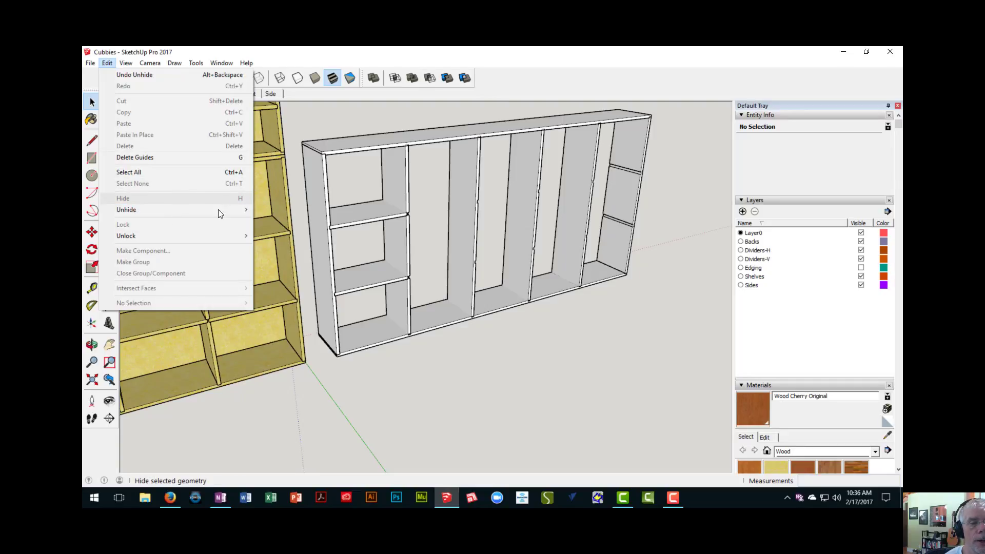
mouse_move(218, 210)
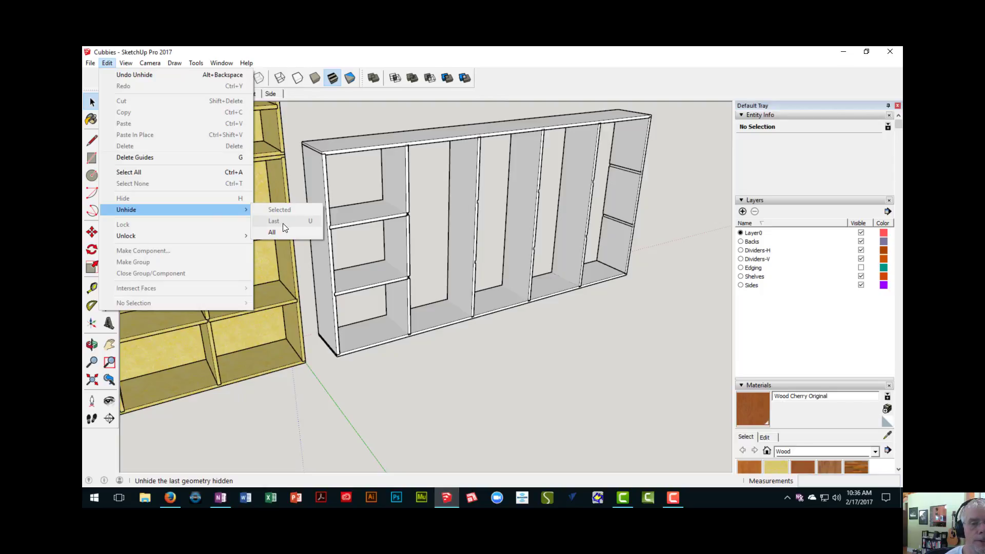
key("Escape")
key("Escape")
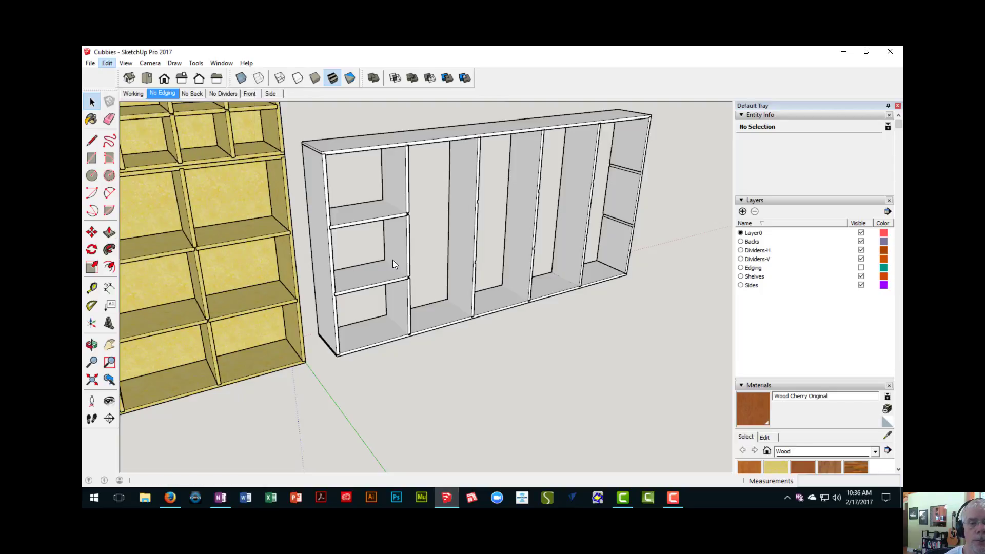
- Examine how the horizontal dividers meet the end board and the first interior upright, and which faces of the uprights carry dadoes
middle_click_drag(373, 269, 359, 227)
scroll(379, 238, "up", 3)
scroll(377, 240, "up", 2)
scroll(377, 240, "down", 4)
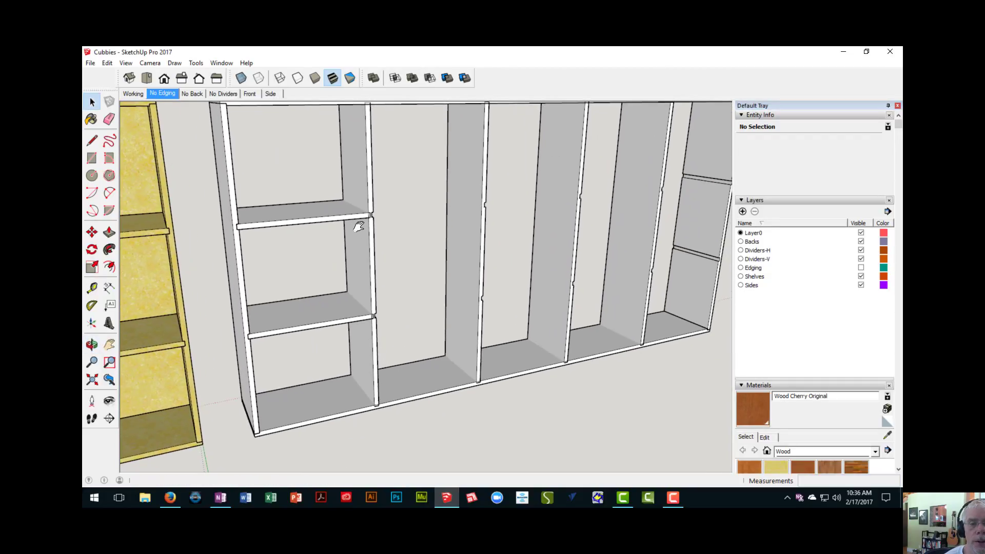
scroll(365, 219, "up", 5)
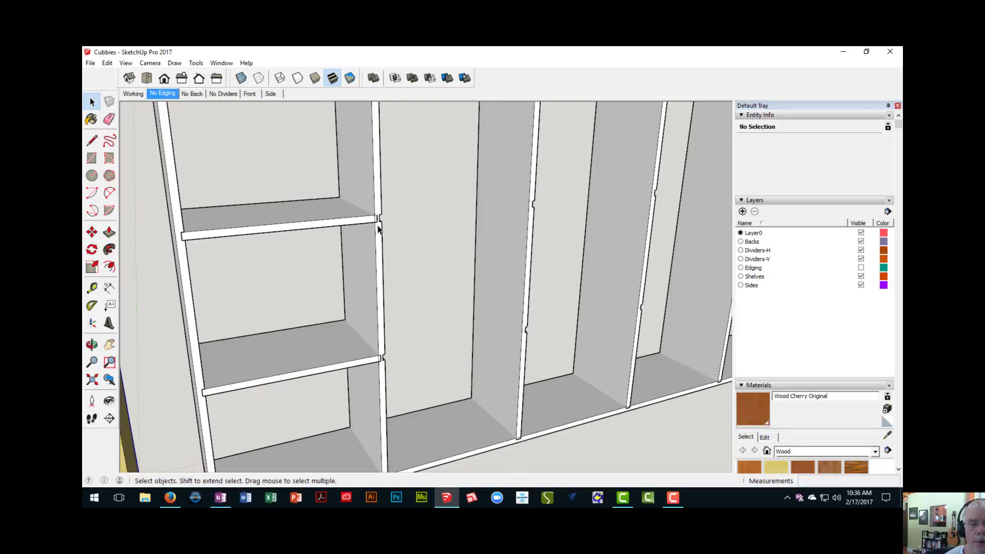
scroll(378, 230, "down", 4)
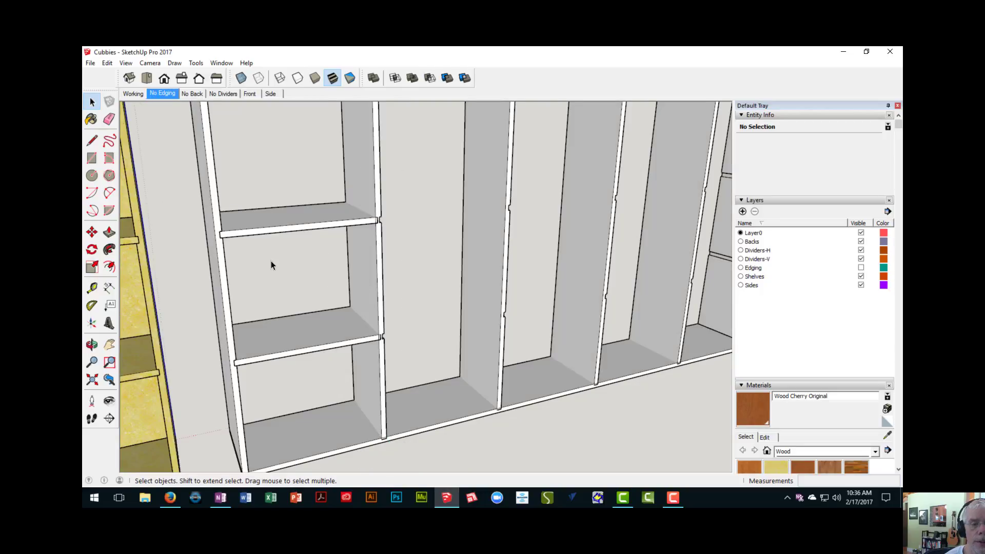
middle_click_drag(271, 261, 380, 220)
left_click(291, 237)
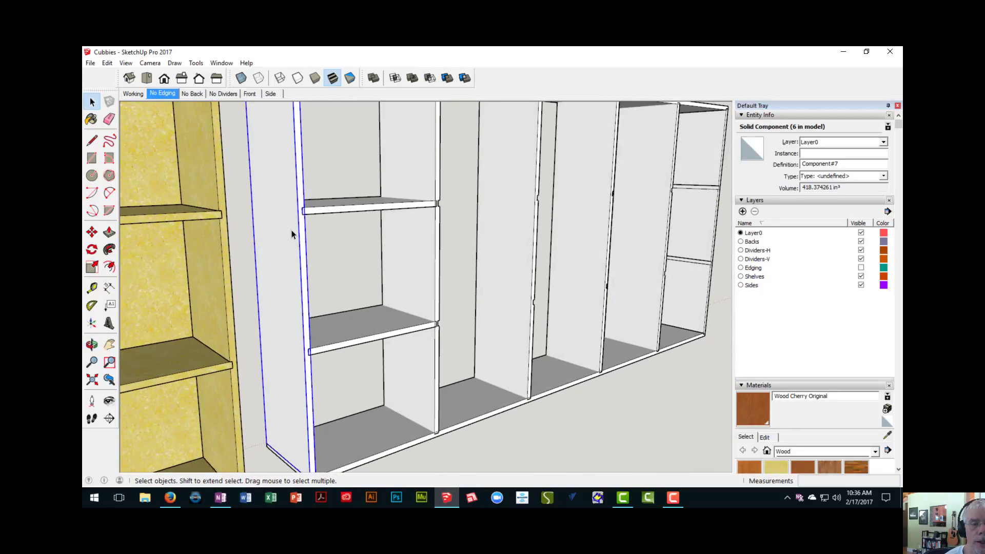
scroll(362, 248, "down", 3)
middle_click_drag(387, 249, 358, 236, "shift")
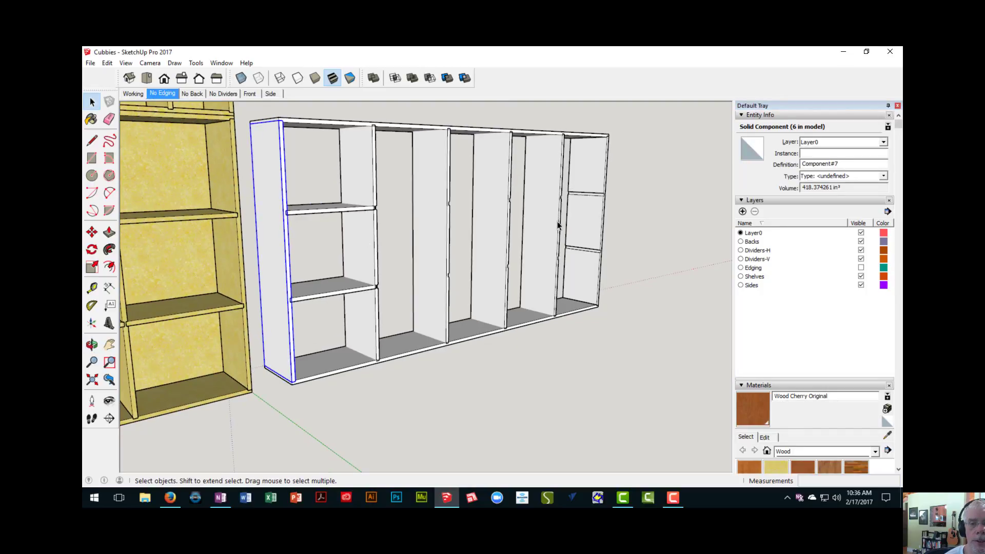
left_click(371, 237)
scroll(374, 239, "up", 2)
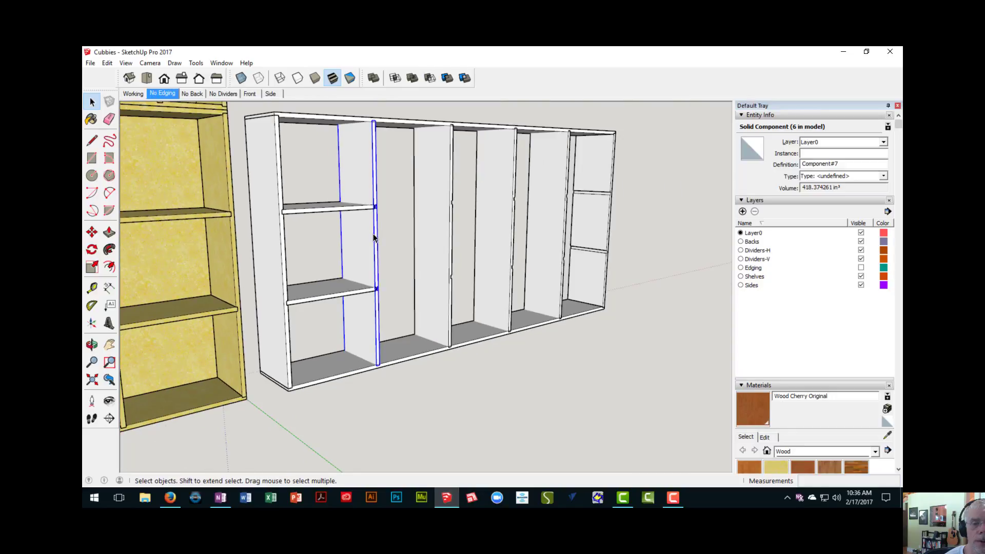
double_click(377, 229)
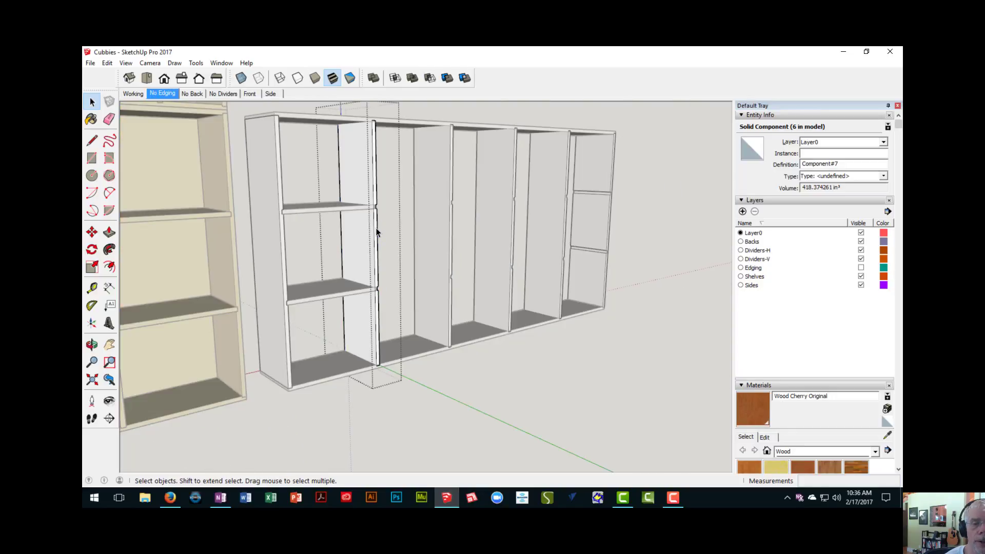
key("p")
left_click_drag(377, 232, 410, 245)
key("Escape")
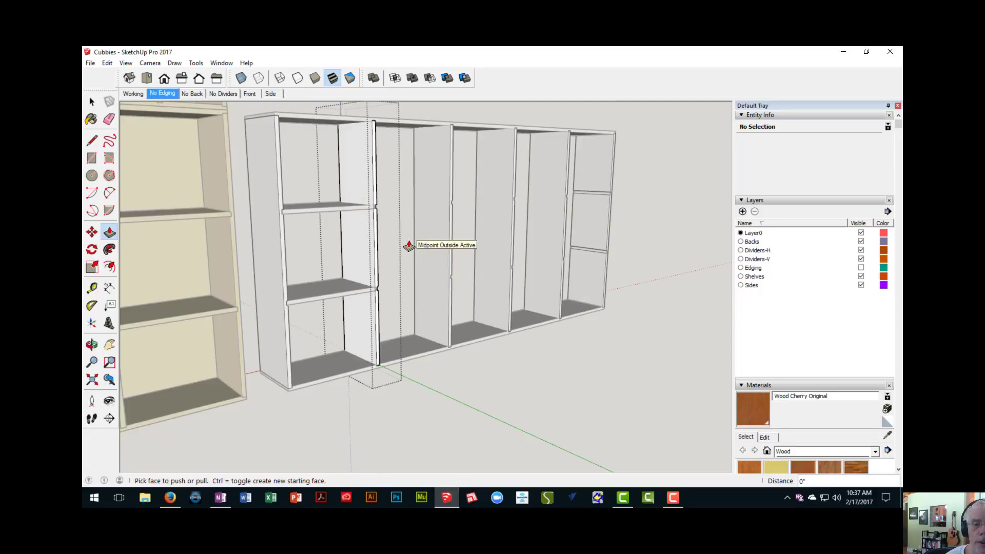
scroll(399, 253, "down", 2)
right_click(354, 135)
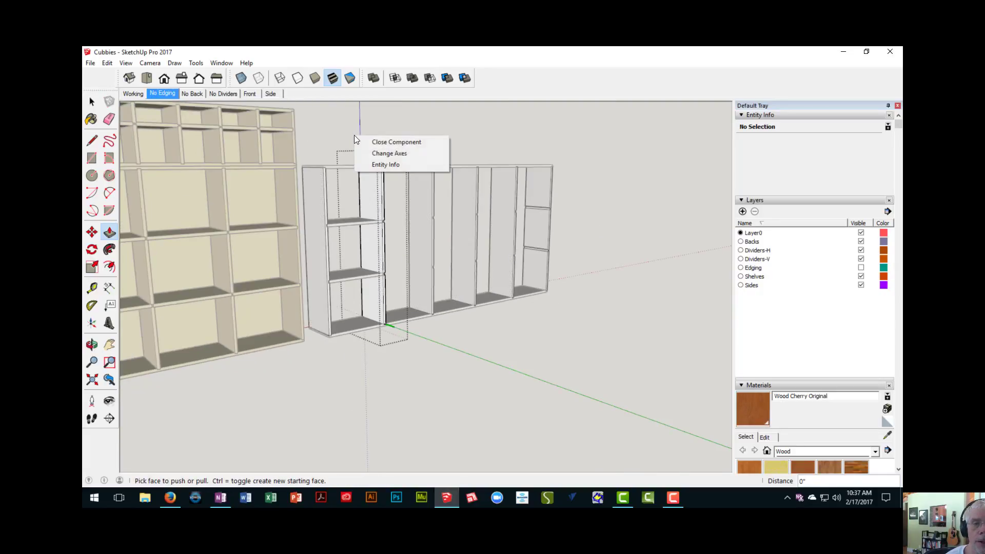
left_click(364, 140)
- Select the four interior uprights together and make them a unique component, separate from the two end boards
middle_click_drag(380, 204, 319, 241)
scroll(396, 239, "up", 3)
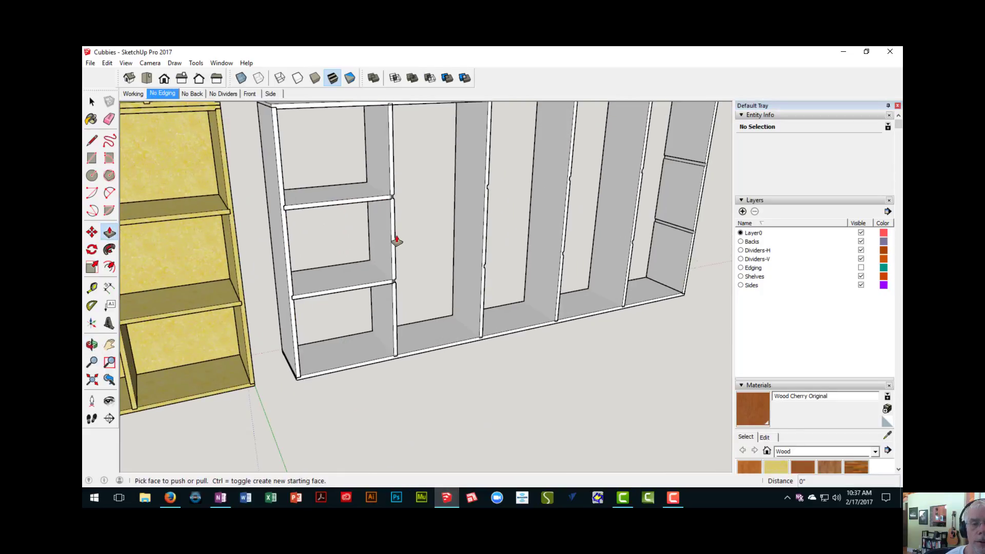
mouse_move(396, 240)
middle_mouse_down()
mouse_move(398, 253)
mouse_move(403, 241)
mouse_move(356, 233)
mouse_move(386, 230)
middle_mouse_up()
scroll(411, 252, "down", 3)
left_click(332, 239)
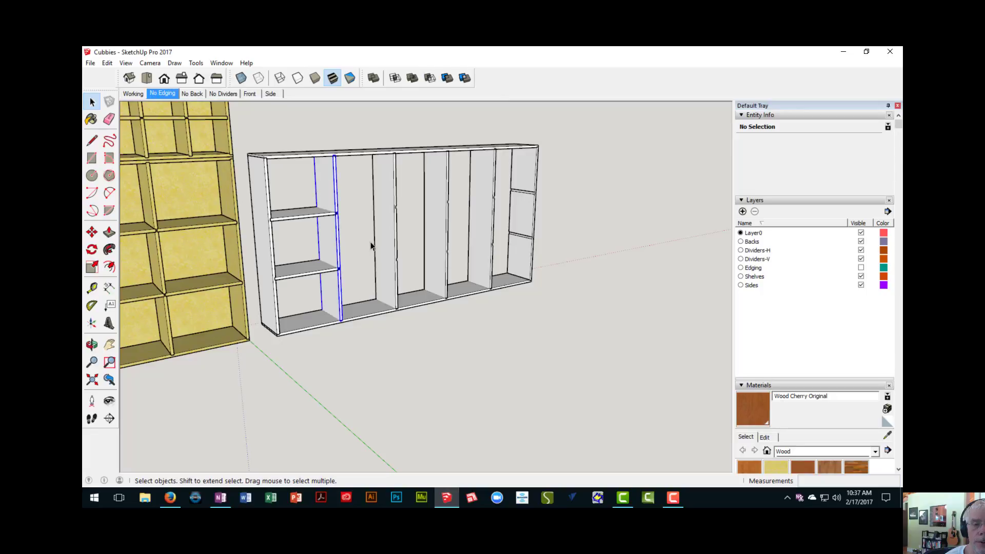
left_click(395, 241, "shift")
left_click(435, 232, "shift")
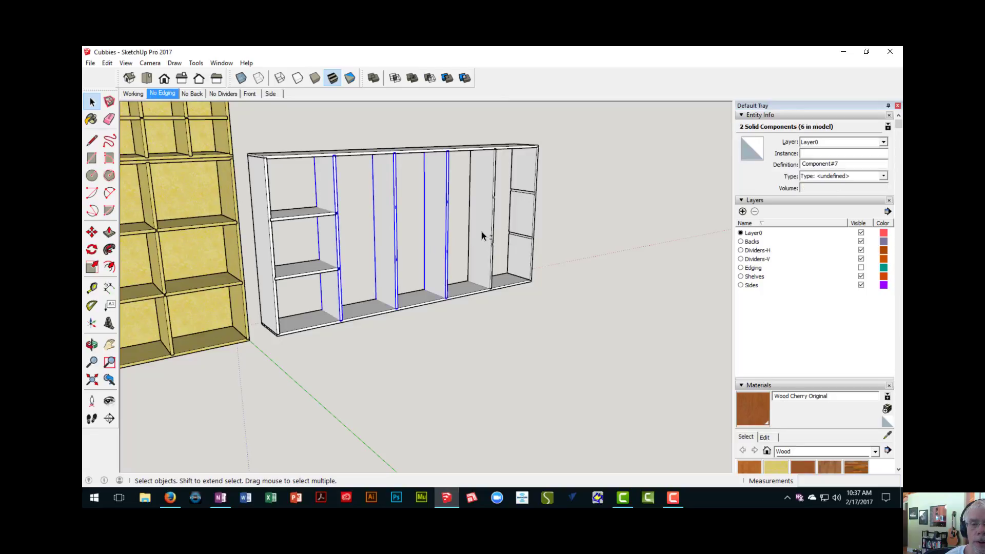
left_click(486, 231, "shift")
right_click(486, 230)
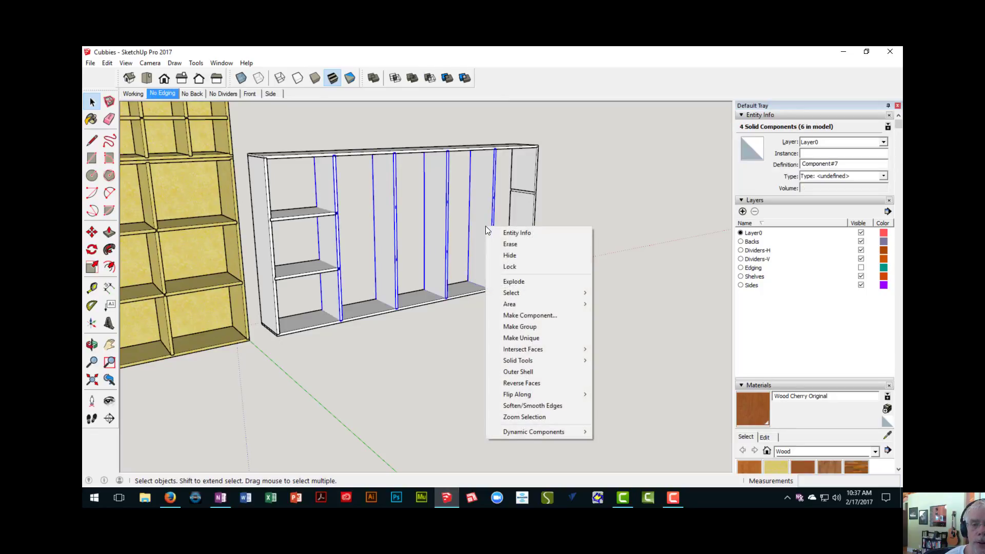
left_click(523, 340)
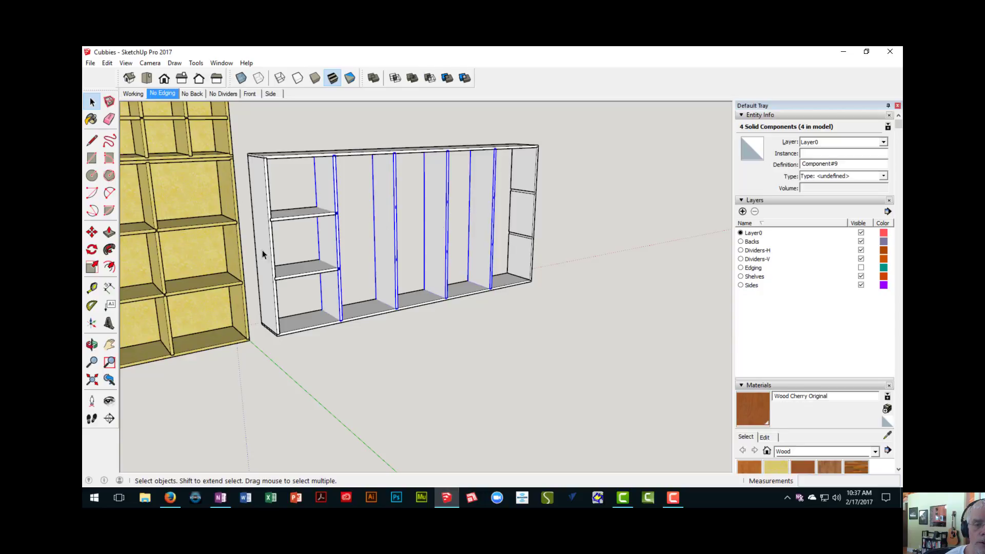
- Try Push/Pull on the first interior upright's front face to test the link between the uprights, and close the component
middle_click_drag(325, 244, 374, 240)
scroll(374, 240, "up", 3)
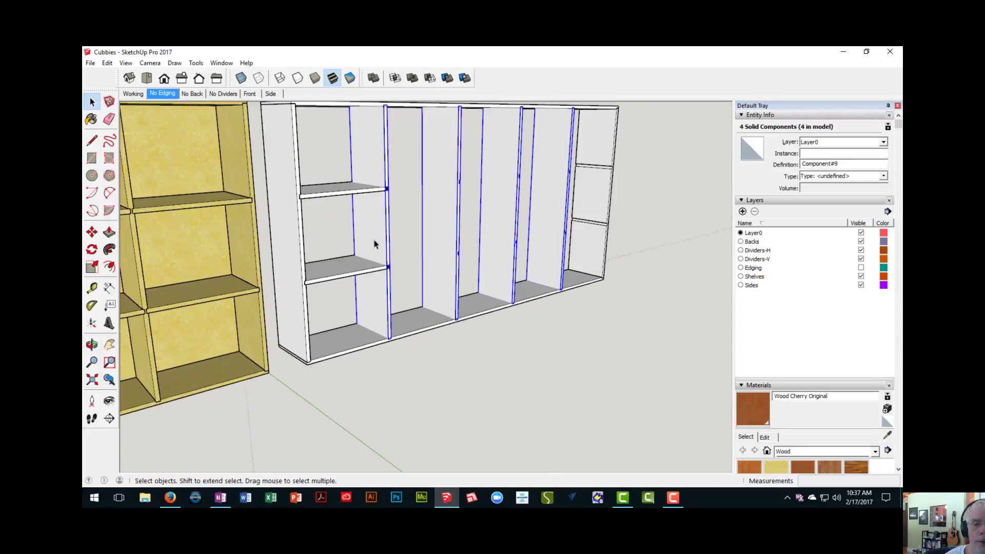
scroll(382, 239, "up", 2)
double_click(389, 234)
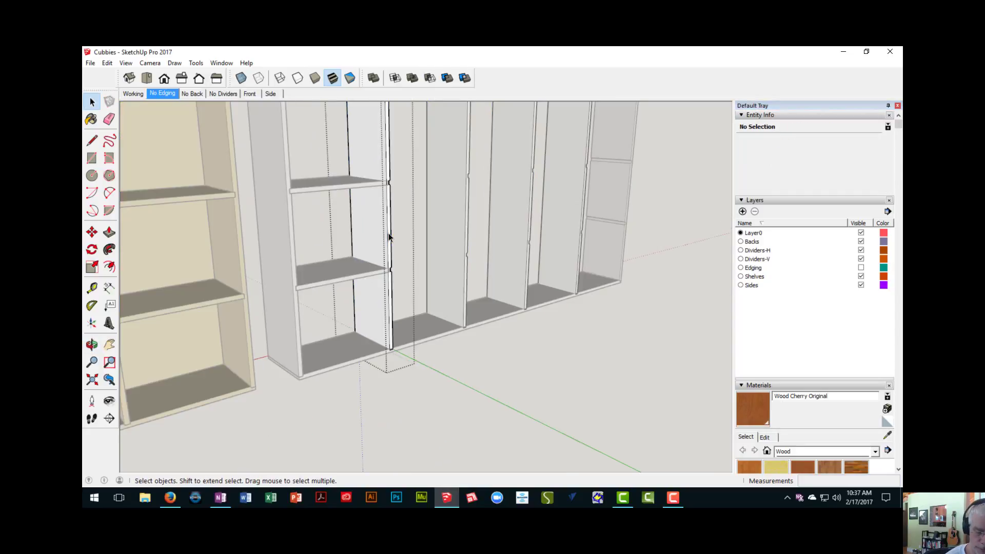
key("p")
left_click(390, 237)
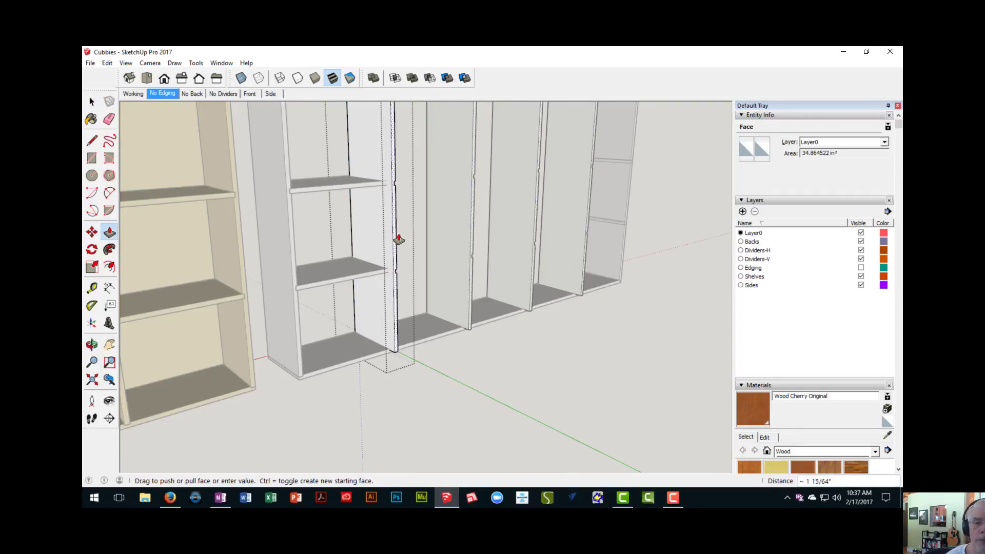
scroll(402, 244, "down", 5)
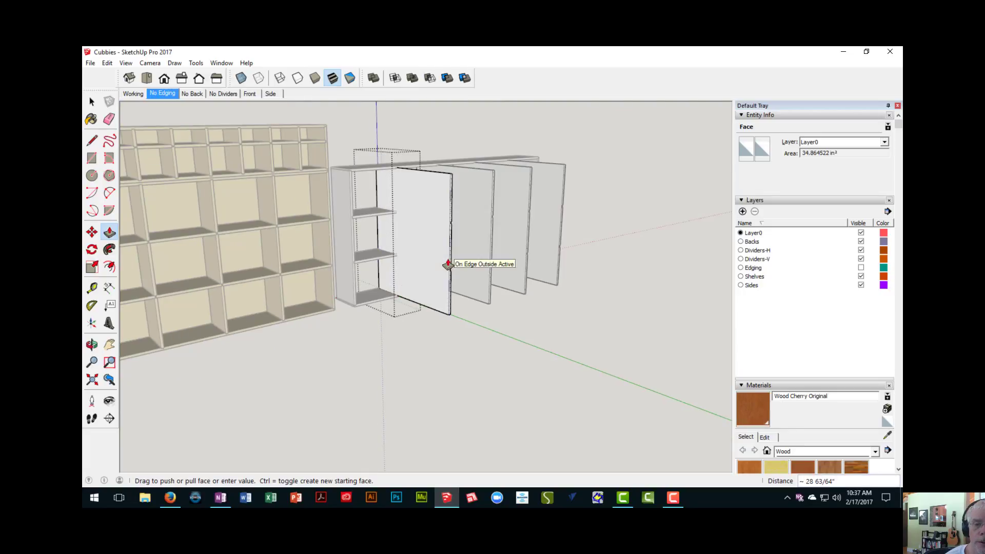
key("Escape")
right_click(451, 138)
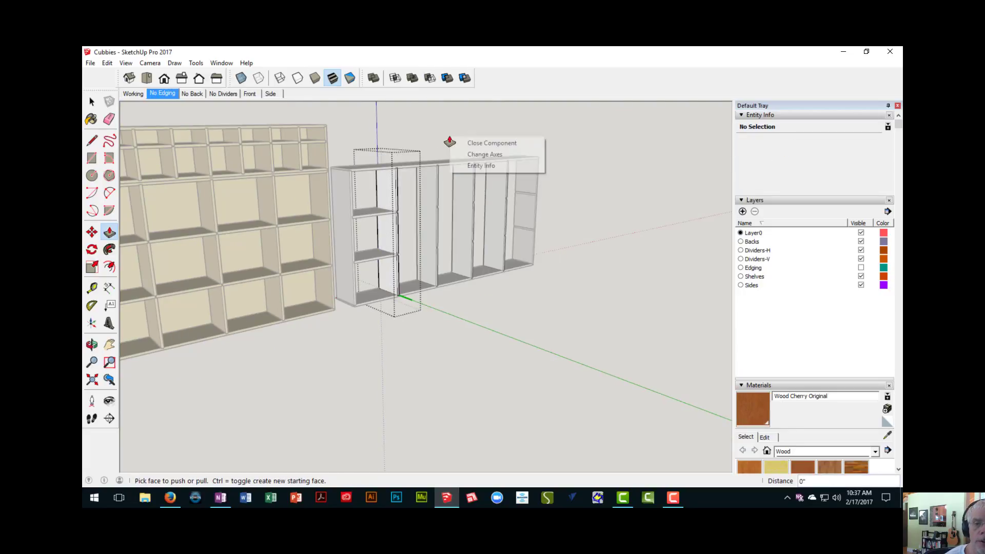
left_click(459, 143)
- Examine how the first bay's upper horizontal divider overlaps the first interior upright where no dado is cut
middle_click_drag(451, 215, 400, 204)
scroll(378, 253, "up", 6)
scroll(398, 208, "up", 8)
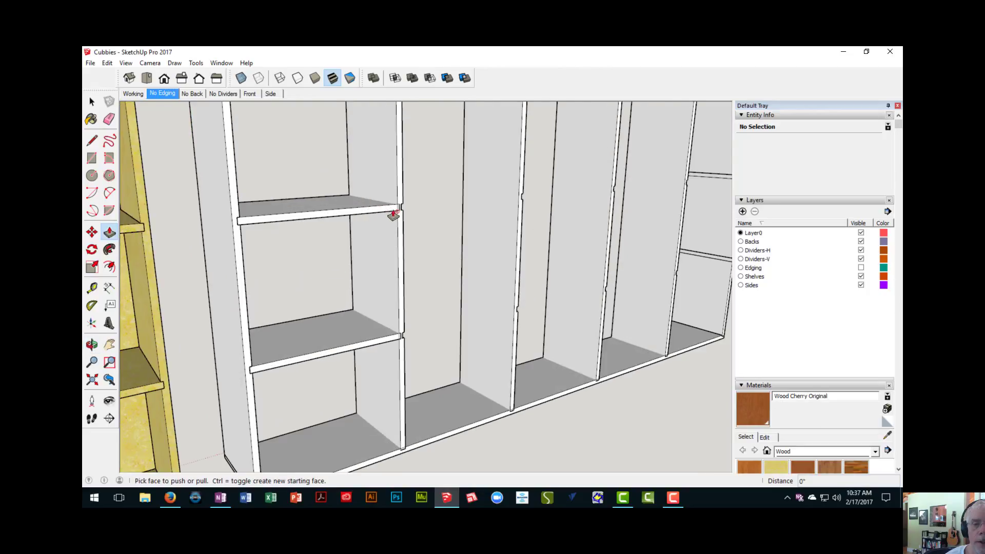
scroll(403, 405, "up", 3)
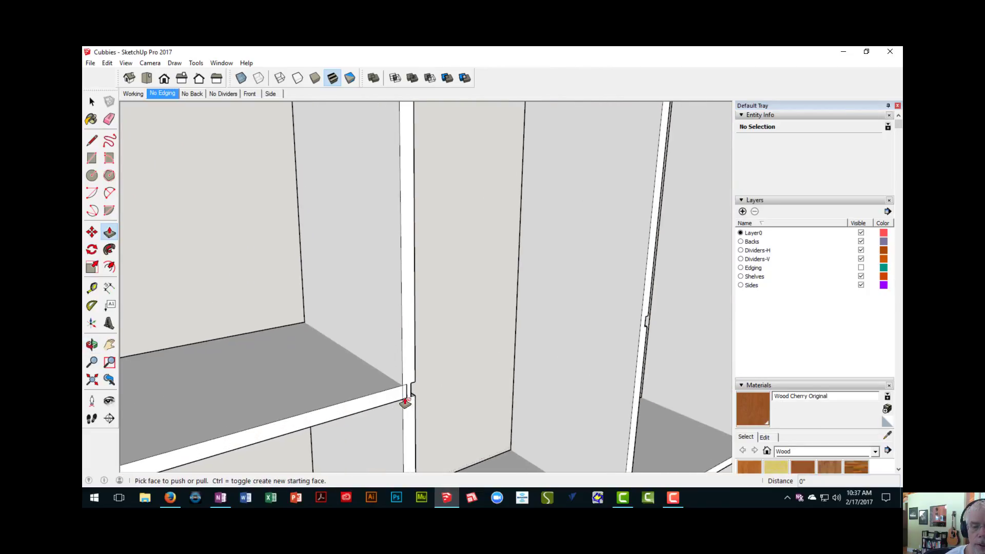
scroll(395, 359, "down", 5)
scroll(388, 326, "down", 3)
middle_click_drag(386, 294, 365, 291)
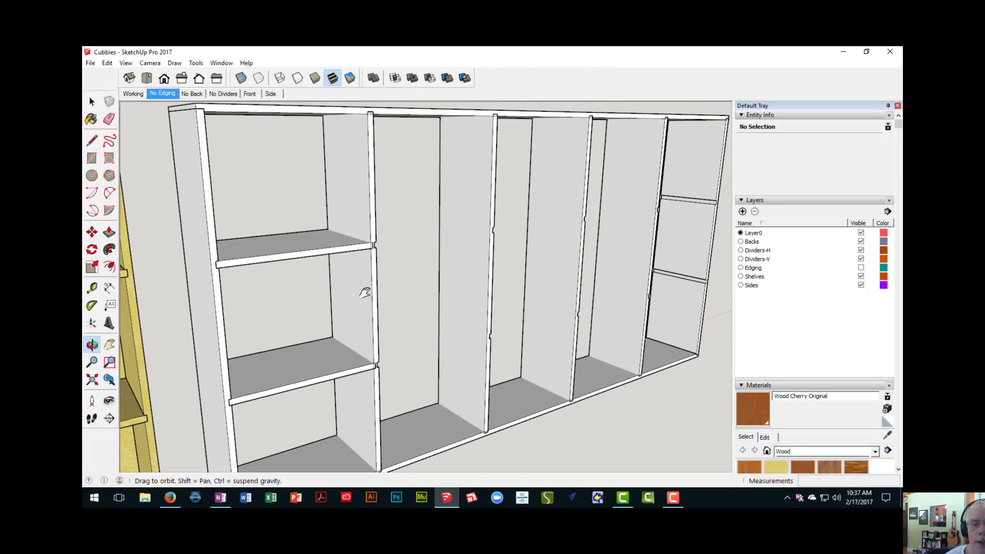
- Open the first interior upright and draw a 1/4" by 3/4" rectangle on its front edge around the upper divider's end
scroll(379, 266, "up", 3)
key("space")
left_click(373, 260)
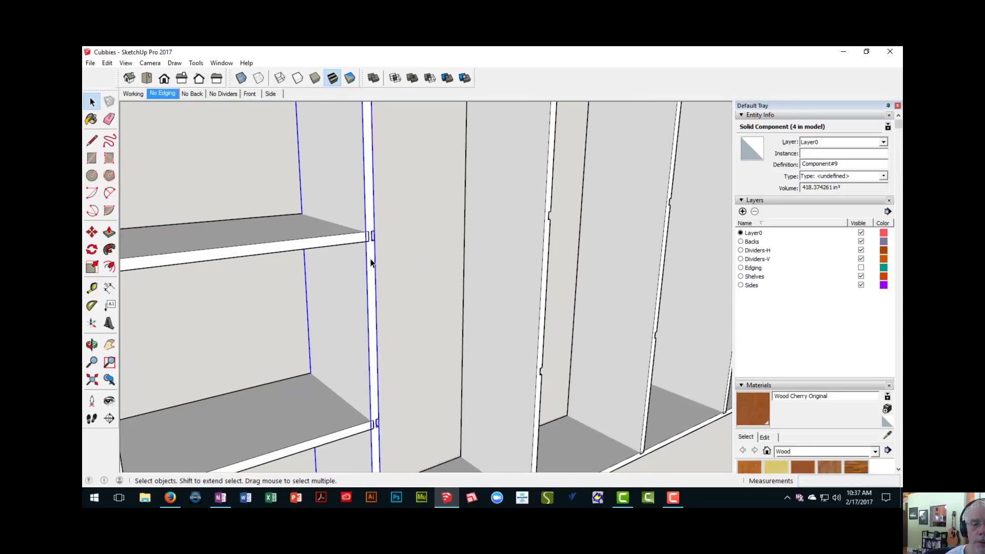
double_click(372, 261)
scroll(373, 261, "up", 2)
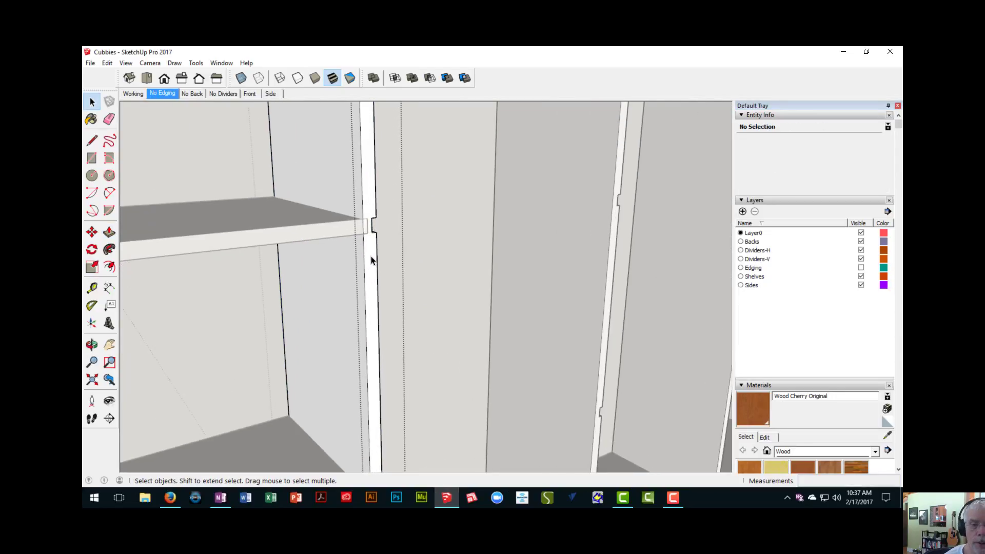
scroll(372, 251, "up", 3)
key("r")
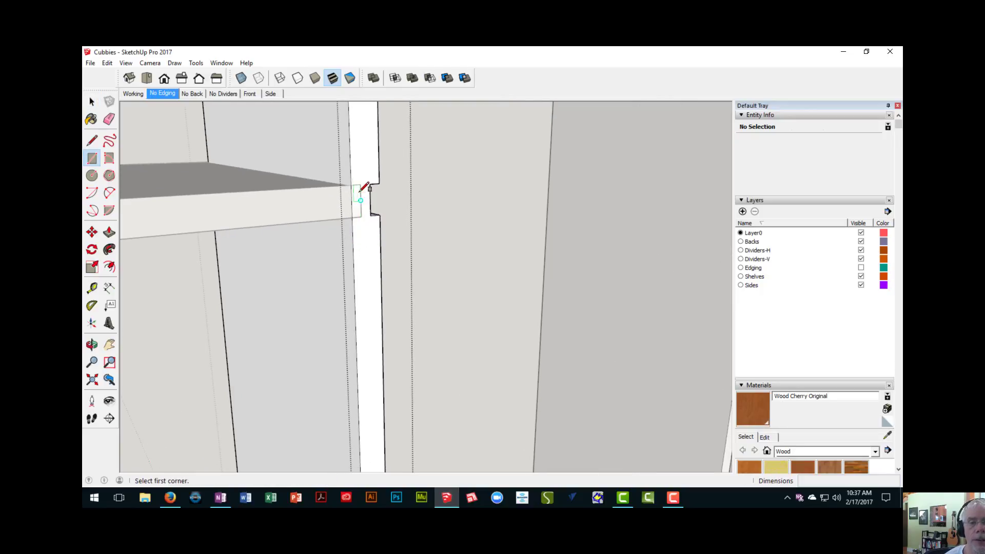
left_click(352, 184)
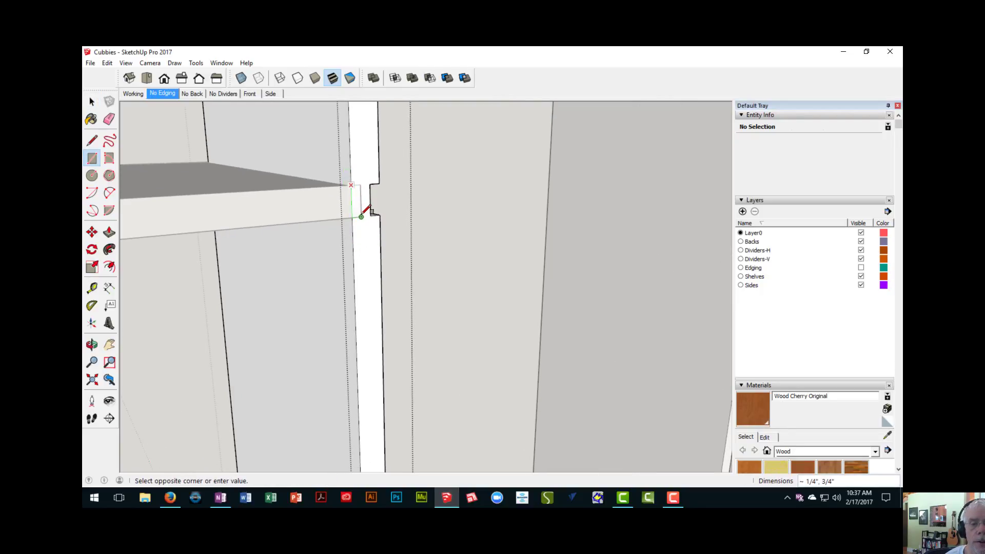
left_click(361, 216)
- Push the rectangle 12" through the upright's full depth to cut the upper dado for the first bay's divider
key("p")
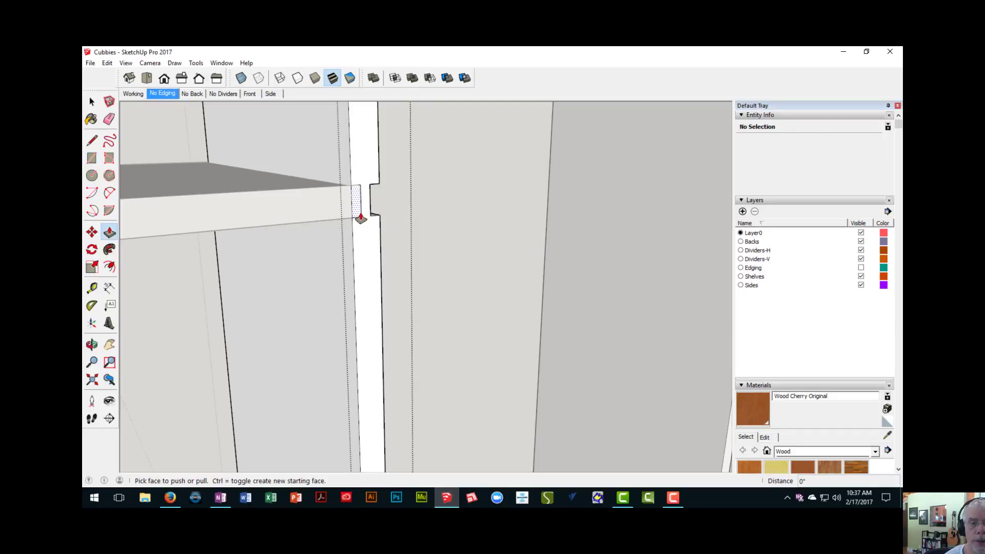
left_click(360, 211)
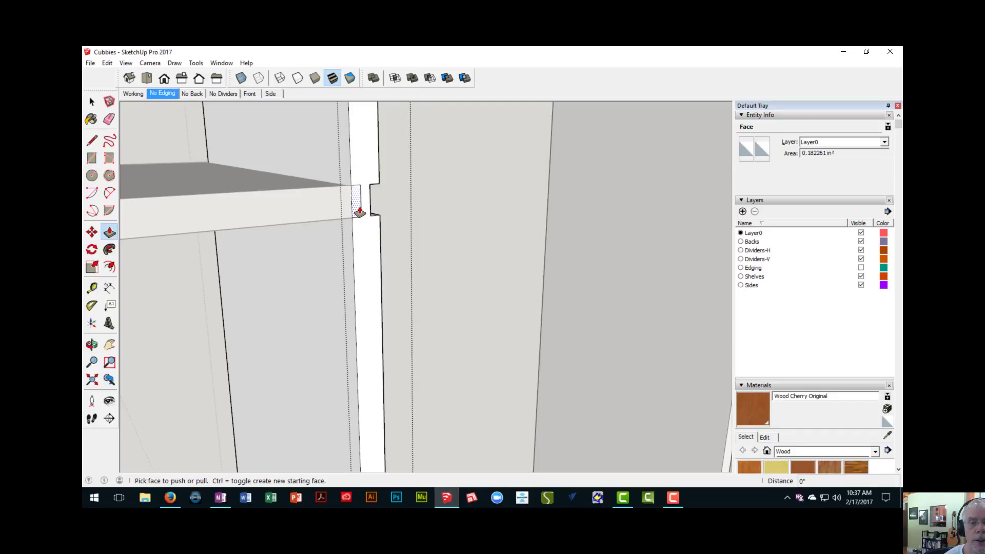
left_click(207, 150)
- Draw a 3/4" by 1/4" rectangle on the upright's front edge around the lower divider's end
scroll(248, 204, "down", 6)
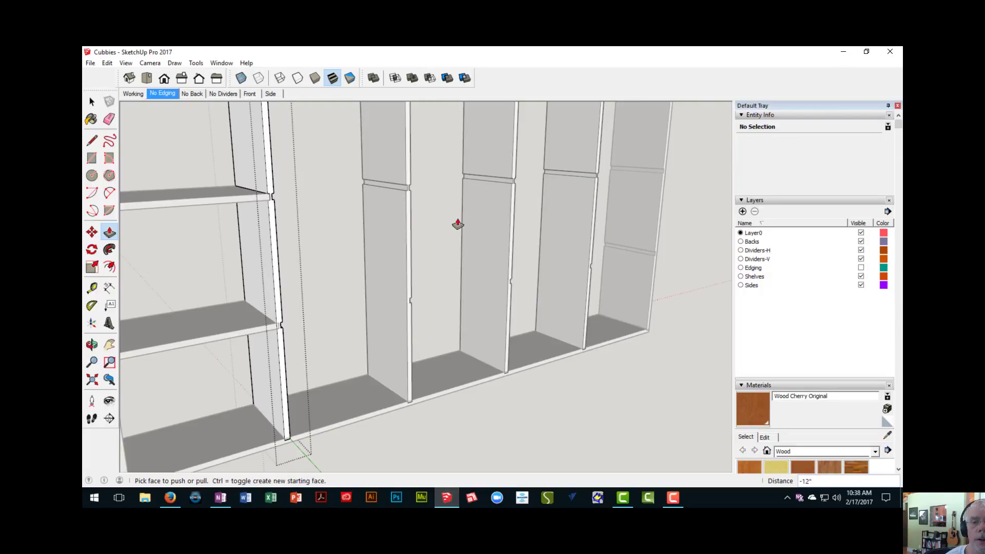
scroll(343, 272, "up", 10)
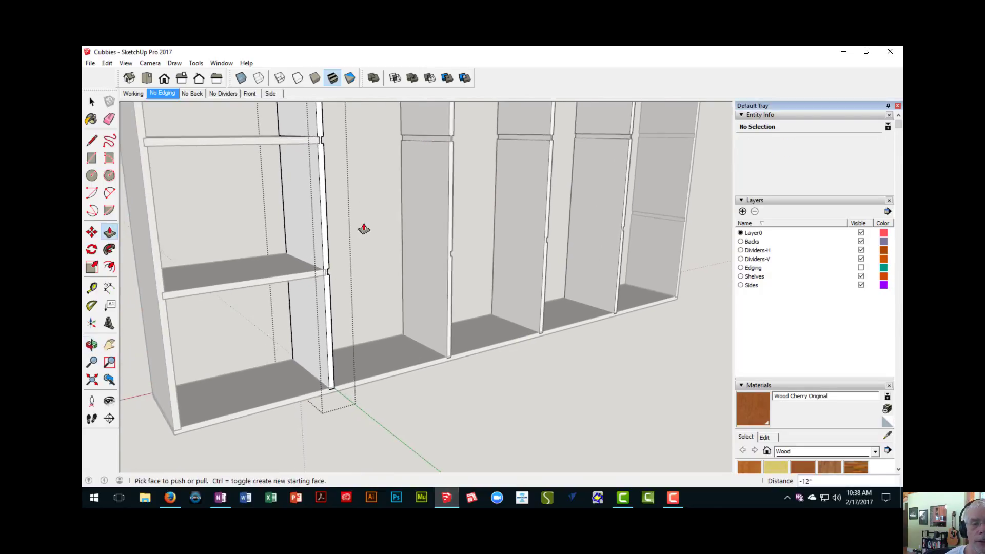
scroll(321, 283, "up", 2)
key("r")
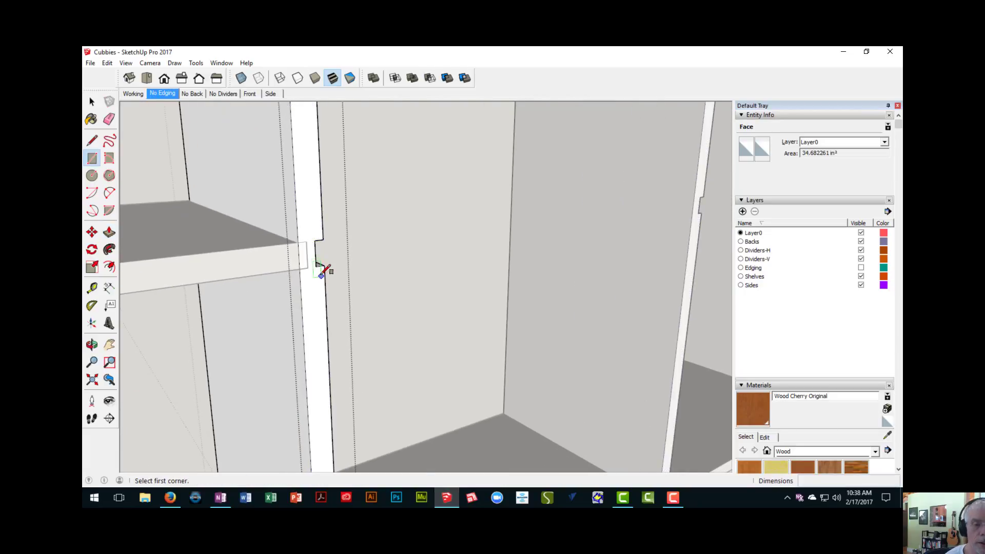
scroll(308, 252, "up", 3)
left_click(282, 224)
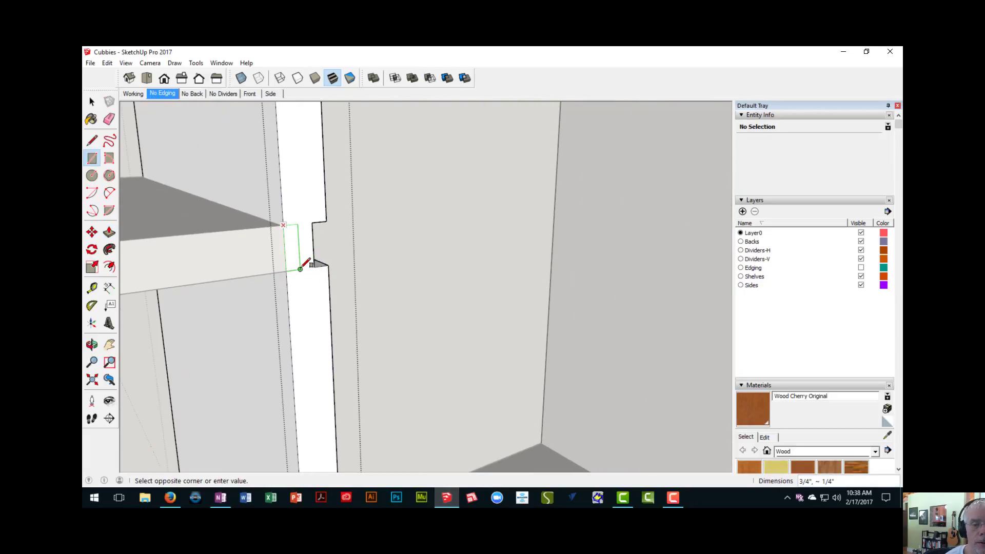
left_click(301, 267)
- Repeat the 12" push on the lower rectangle to cut the second dado, and close the upright component
key("p")
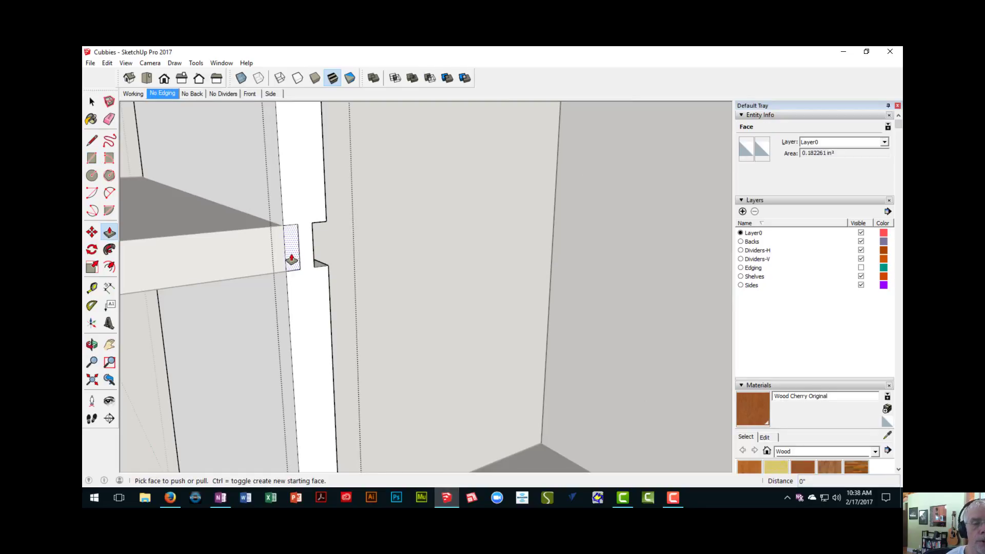
double_click(292, 260)
middle_click_drag(283, 270, 322, 255)
scroll(282, 270, "down", 10)
right_click(323, 380)
left_click(339, 384)
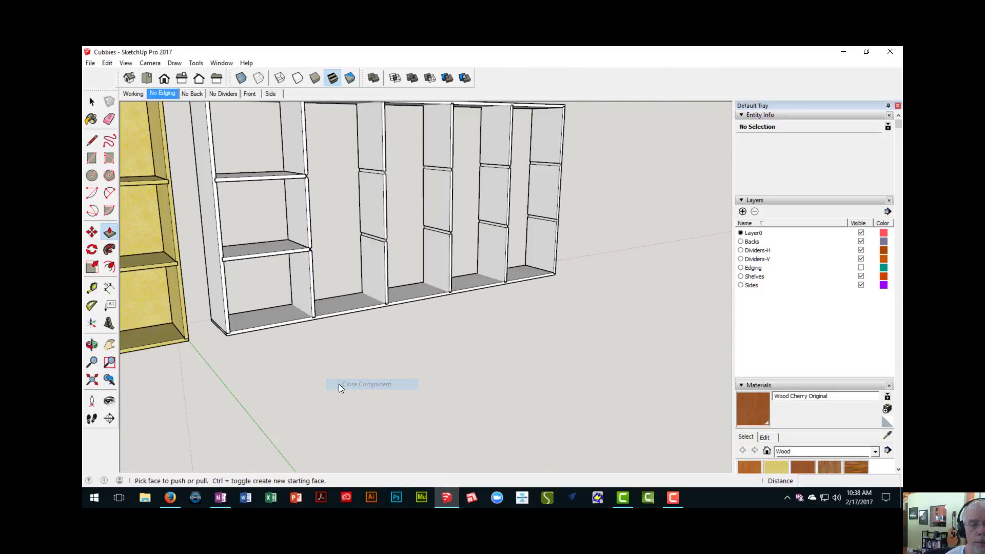
- Select the first bay's upper and lower horizontal dividers together
middle_click_drag(338, 384, 272, 269)
mouse_move(273, 270)
middle_mouse_down()
mouse_move(273, 284)
mouse_move(268, 267)
middle_mouse_up()
middle_click_drag(268, 267, 312, 201, "shift")
key("p")
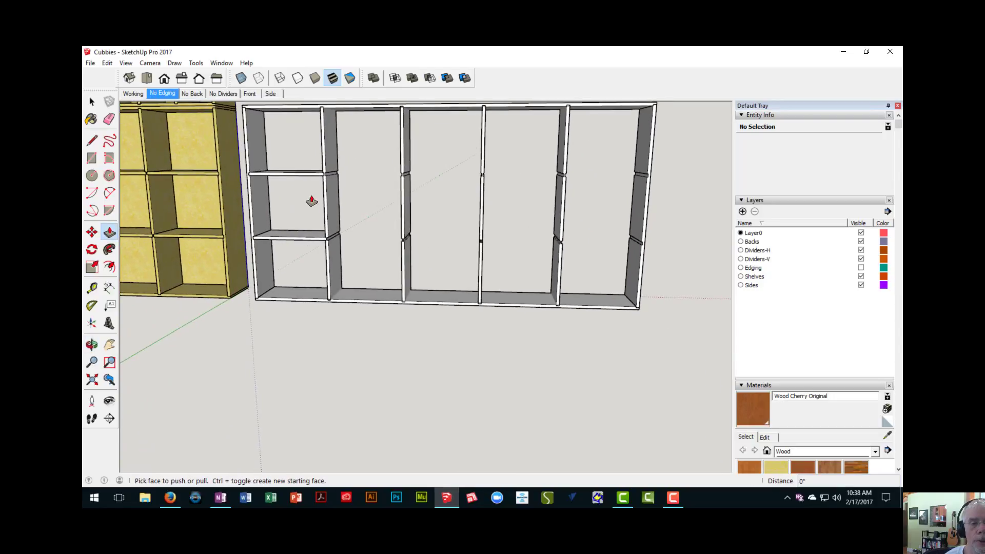
key("space")
left_click(301, 178)
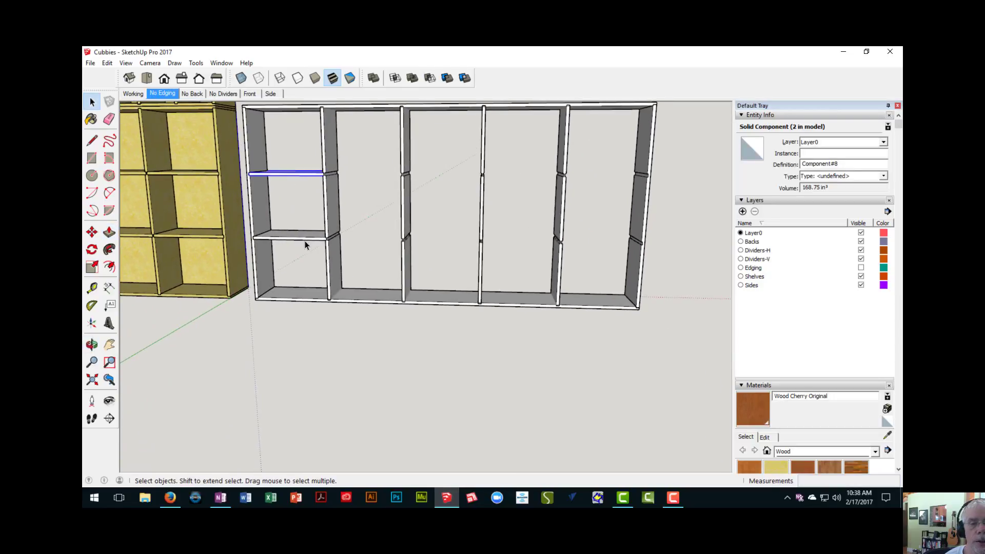
middle_click_drag(670, 184, 321, 229)
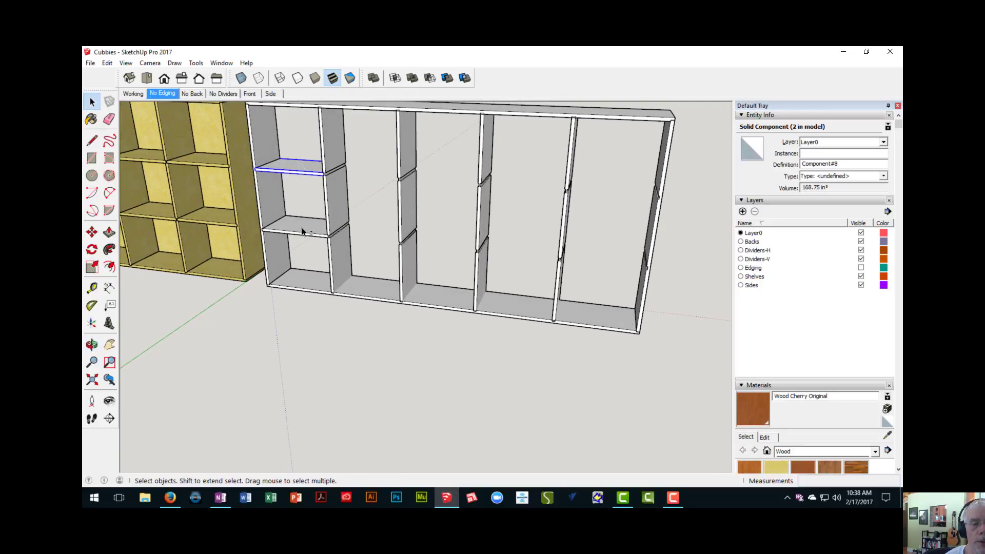
left_click(301, 228, "ctrl")
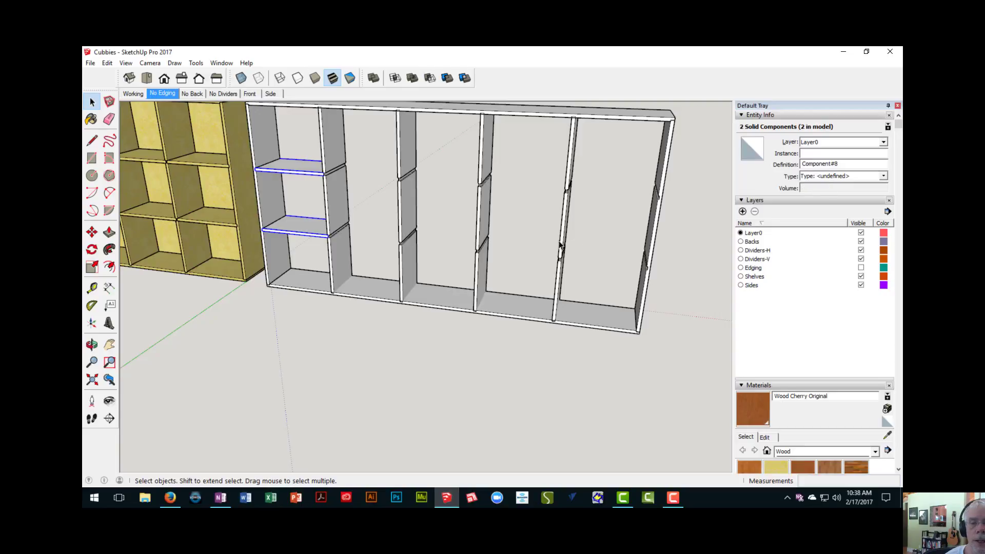
middle_click_drag(523, 242, 490, 253, "shift")
scroll(289, 185, "up", 5)
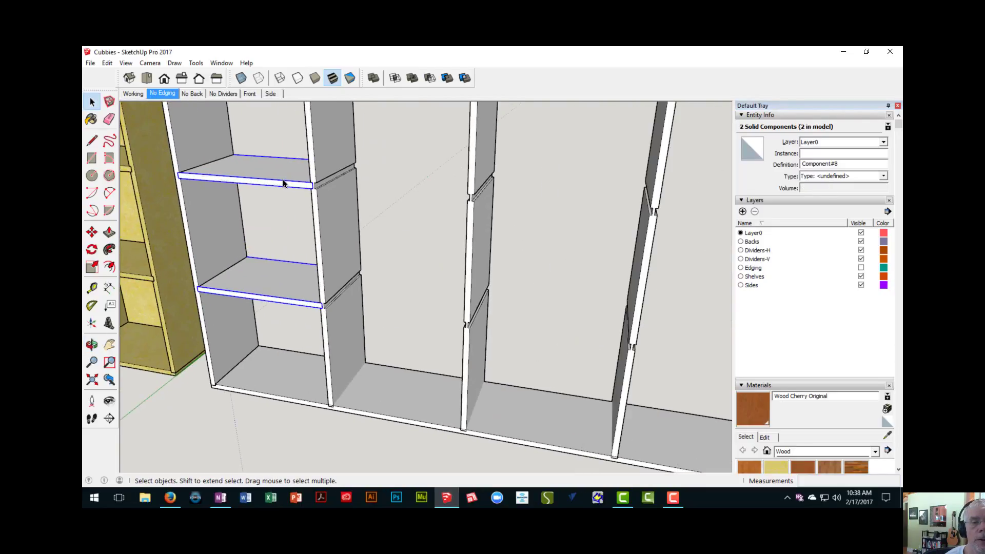
left_click(285, 183)
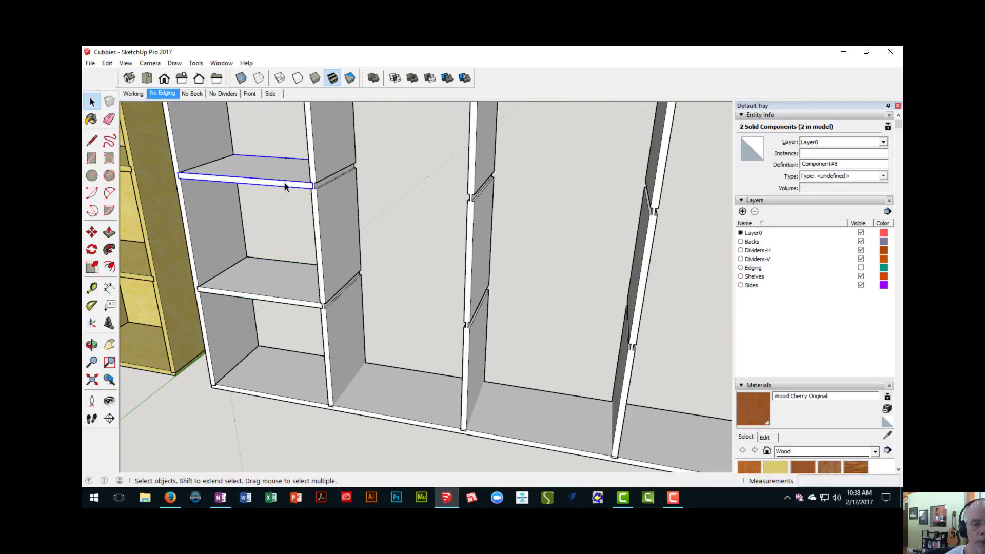
left_click(293, 286, "shift")
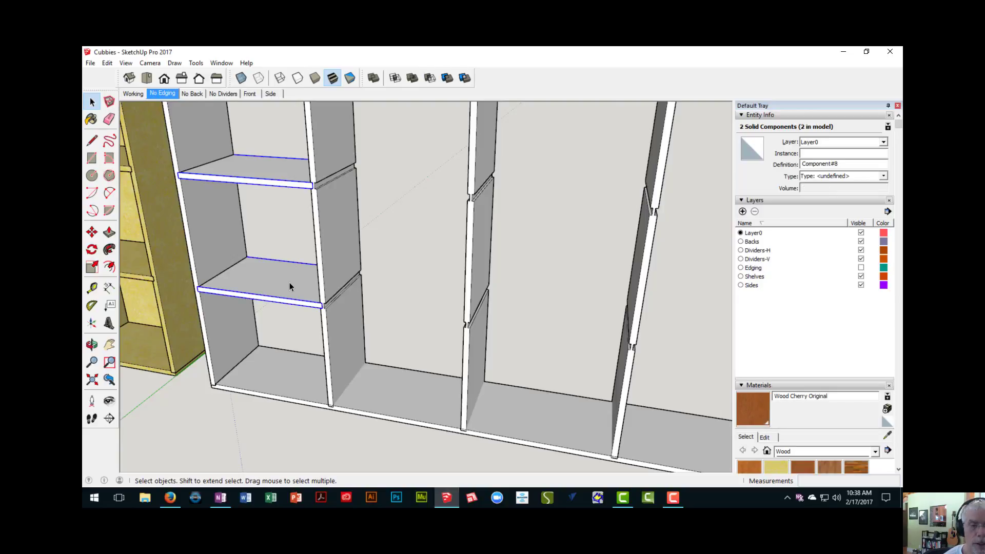
- Copy both dividers 19" into the second bay from the upper divider's front corner, seating them in the first interior upright's dadoes
key("m")
scroll(205, 180, "up", 3)
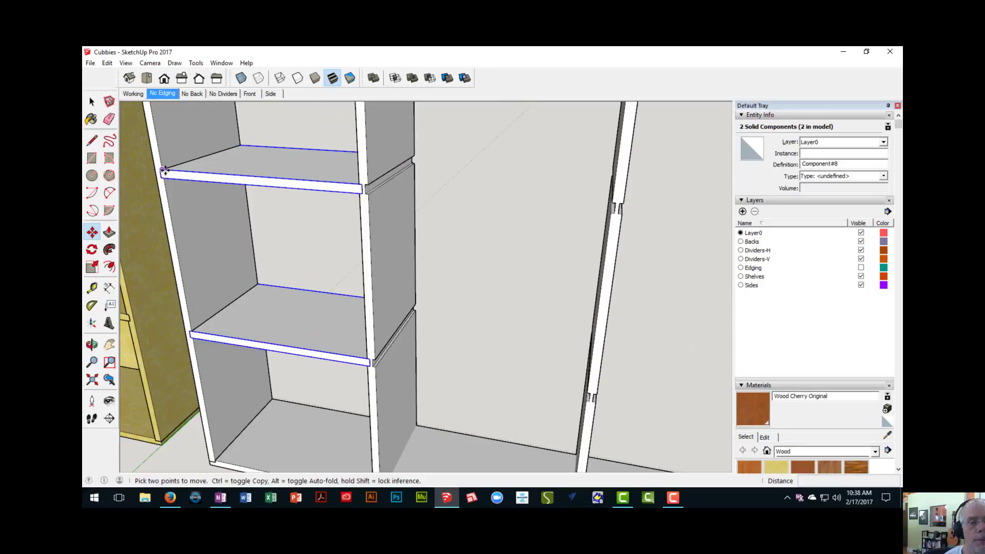
scroll(163, 170, "up", 6)
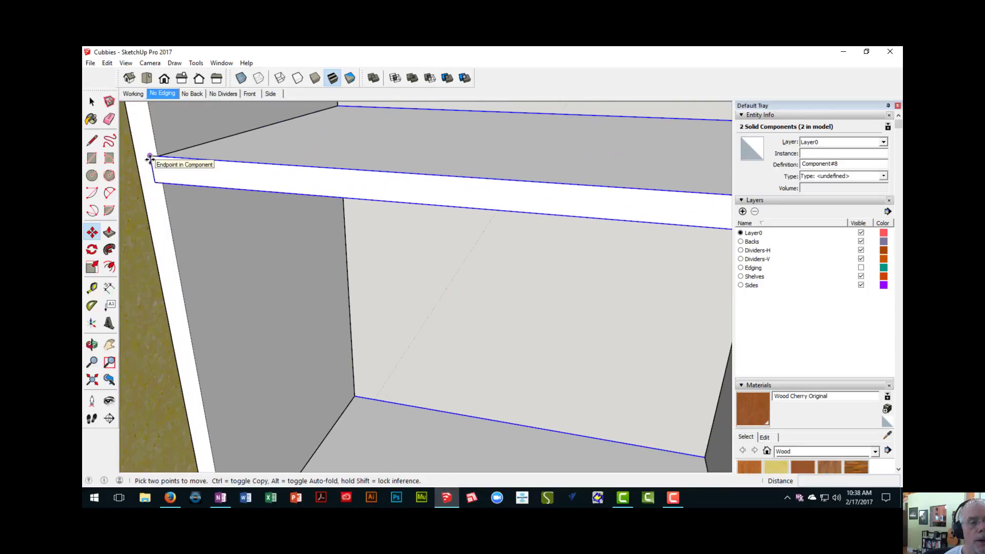
left_click(149, 158)
key("ctrl")
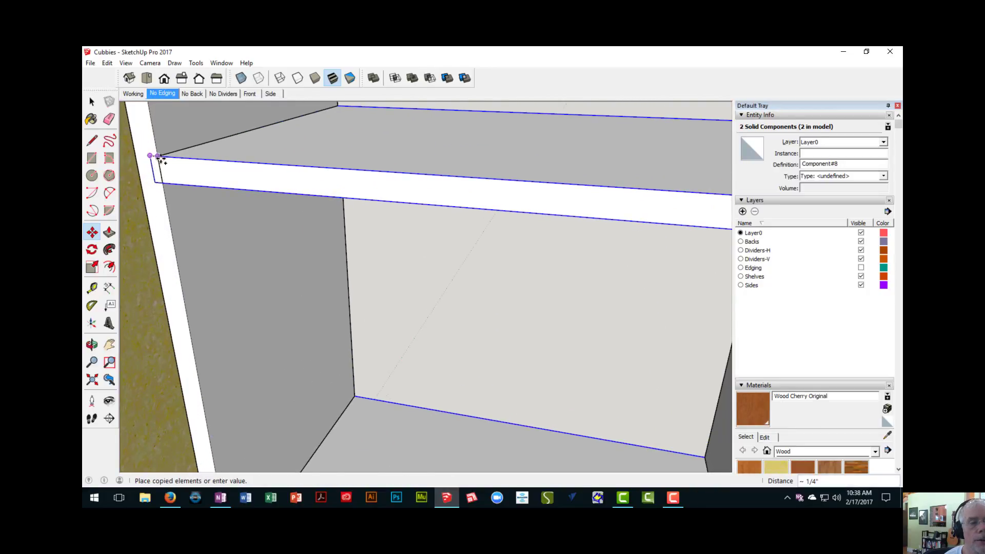
scroll(209, 165, "down", 5)
middle_click_drag(313, 180, 169, 192)
scroll(331, 198, "up", 3)
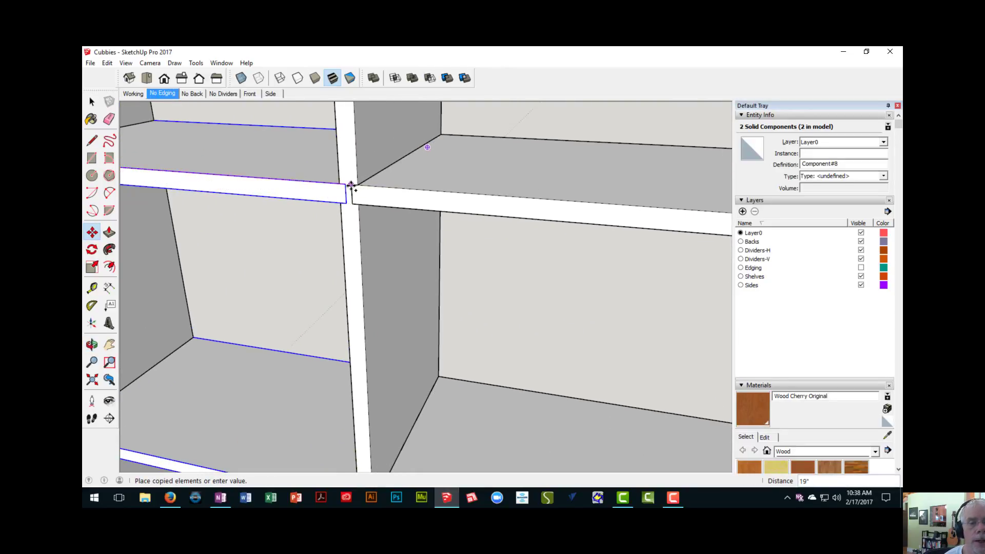
left_click(351, 185)
- Multiply the divider copy with *4 to fill the remaining bays up to the far end board
scroll(351, 185, "down", 8)
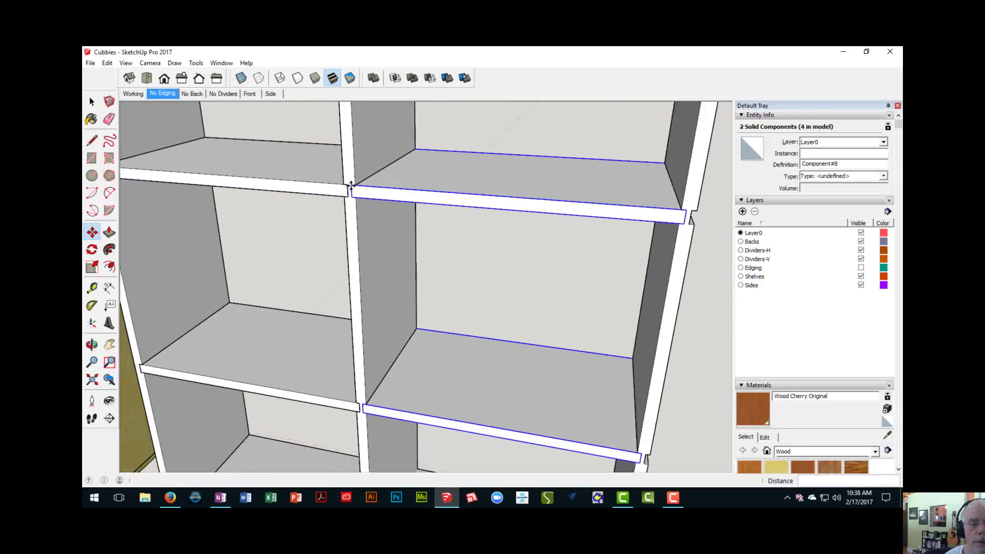
scroll(351, 185, "down", 3)
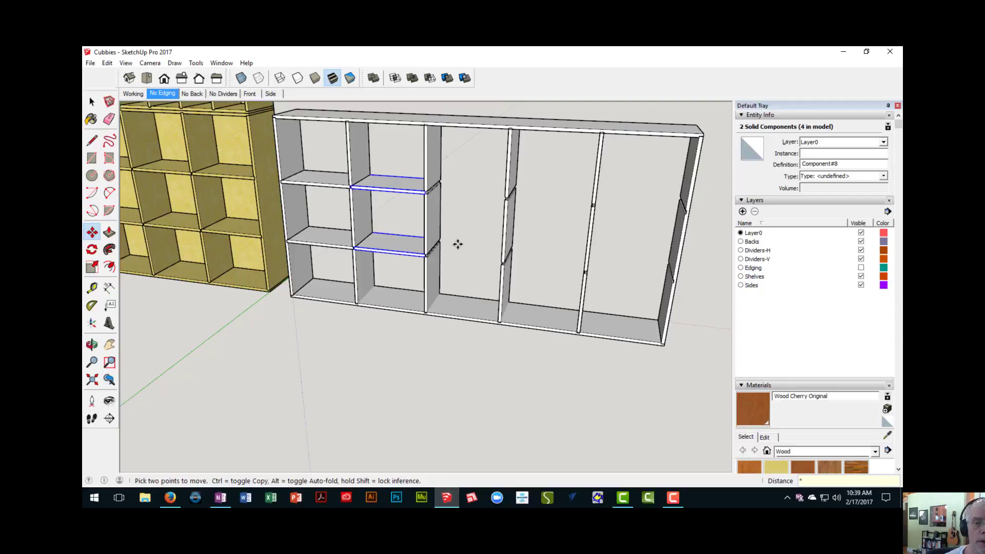
key("Return")
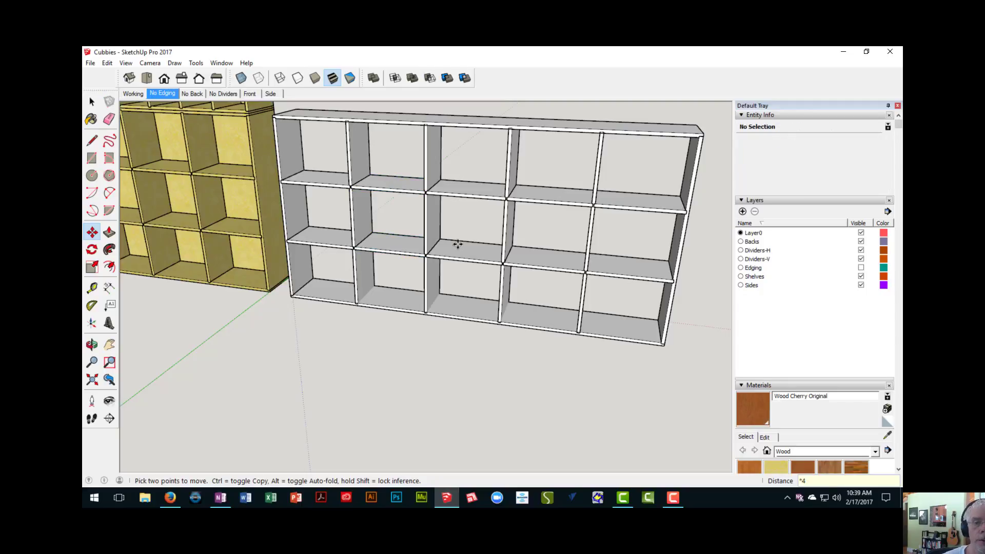
scroll(354, 214, "up", 5)
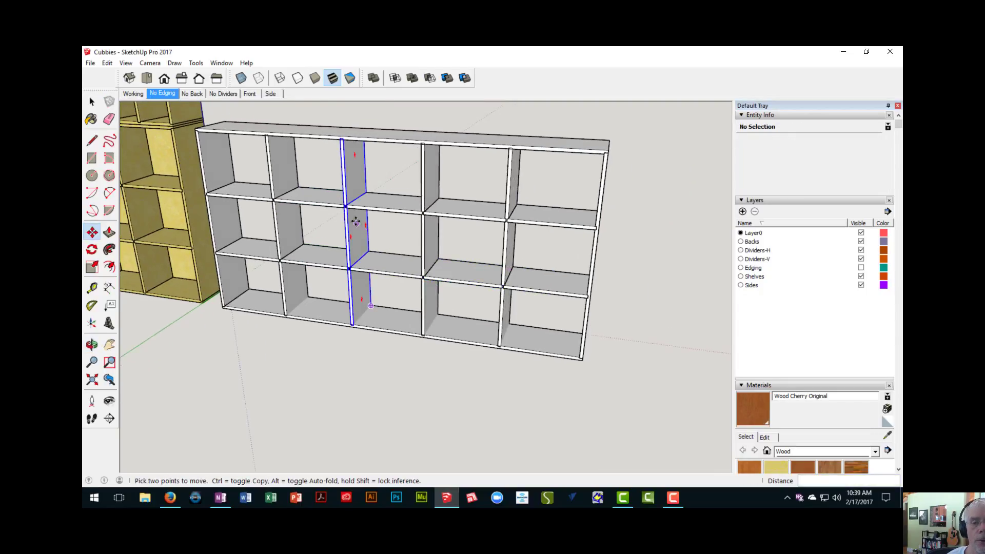
- Examine how the arrayed horizontal dividers seat in the uprights, and select individual dividers to check their entity information
scroll(355, 213, "up", 2)
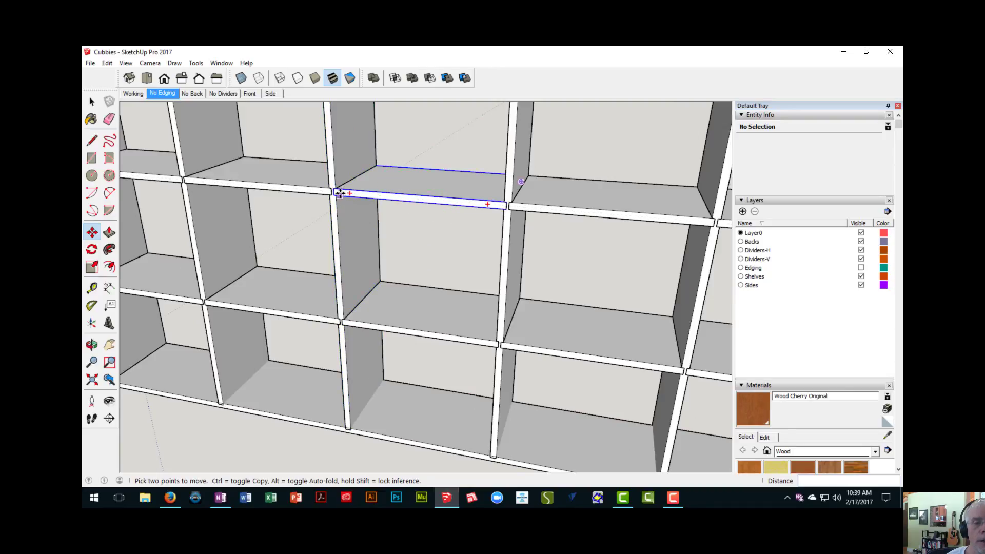
scroll(337, 193, "up", 3)
scroll(331, 214, "down", 3)
middle_click_drag(330, 215, 400, 219, "shift")
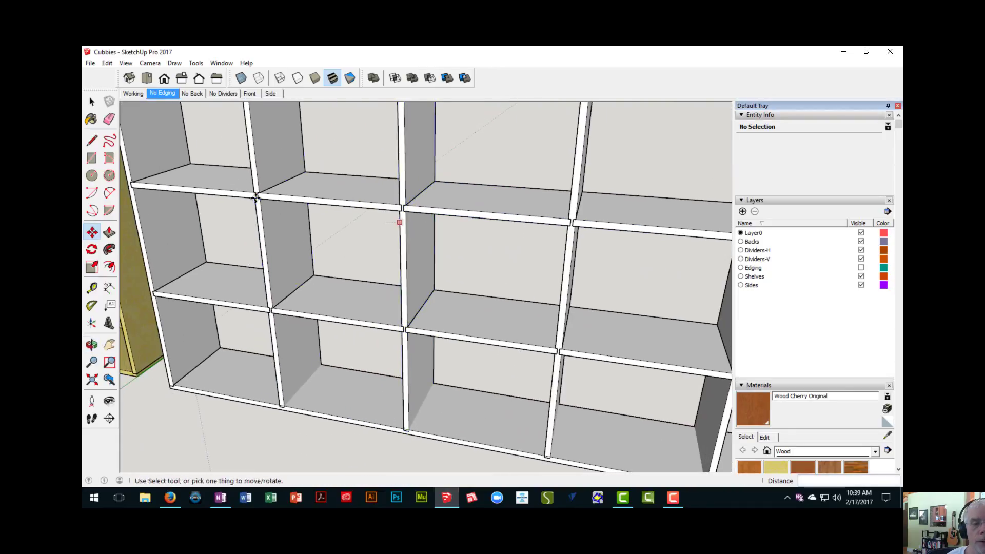
scroll(280, 199, "down", 3)
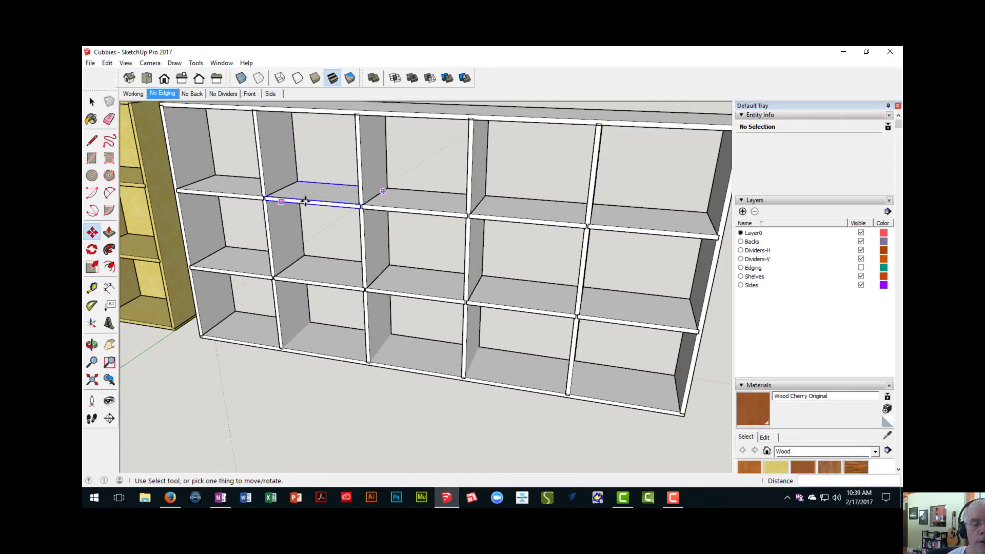
left_click(297, 199)
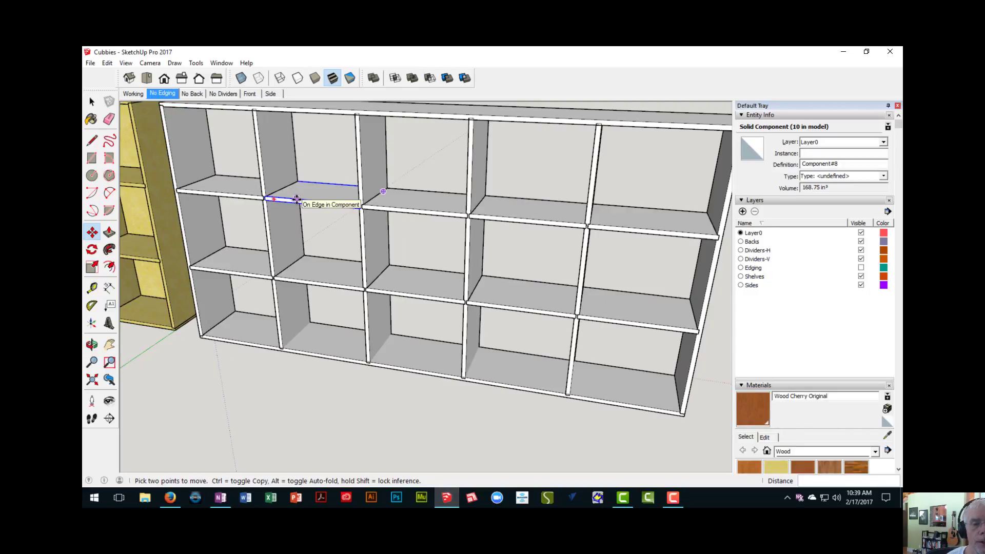
scroll(297, 198, "down", 5)
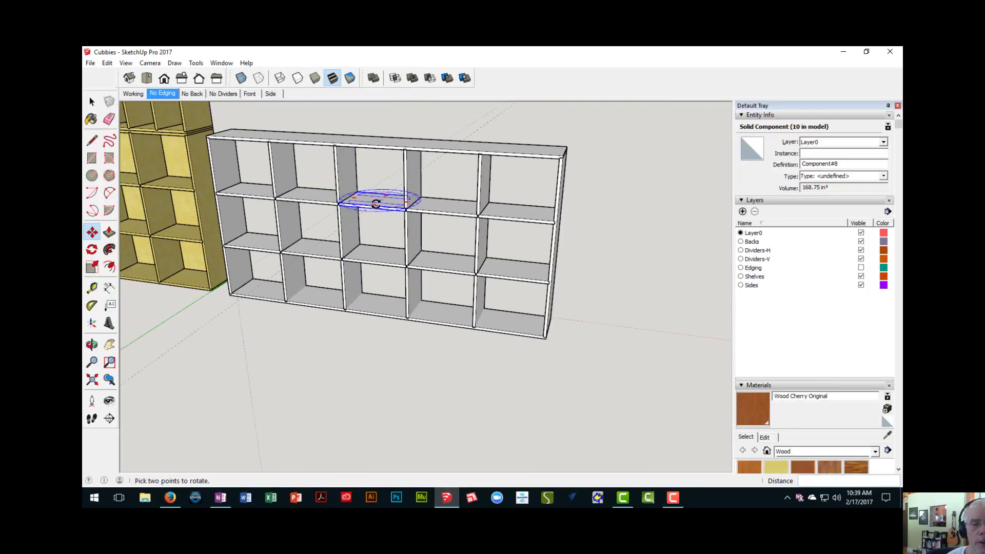
middle_click_drag(455, 232, 427, 238)
scroll(390, 239, "up", 4)
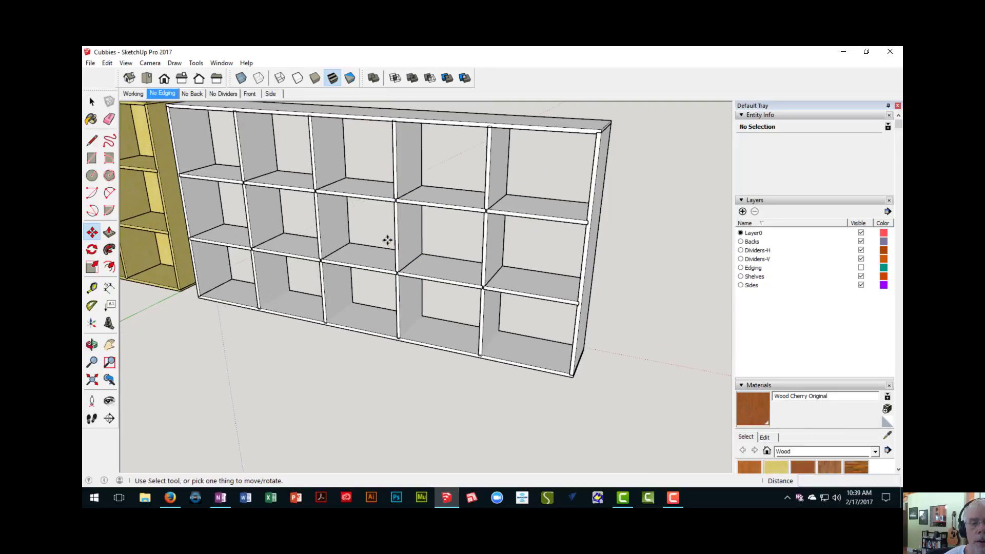
key("space")
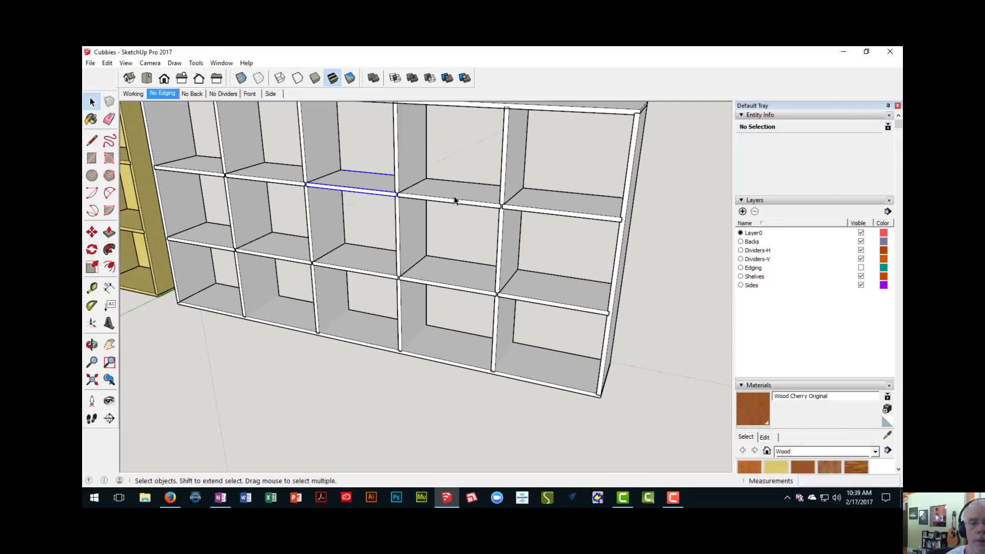
left_click(461, 199)
left_click(531, 211)
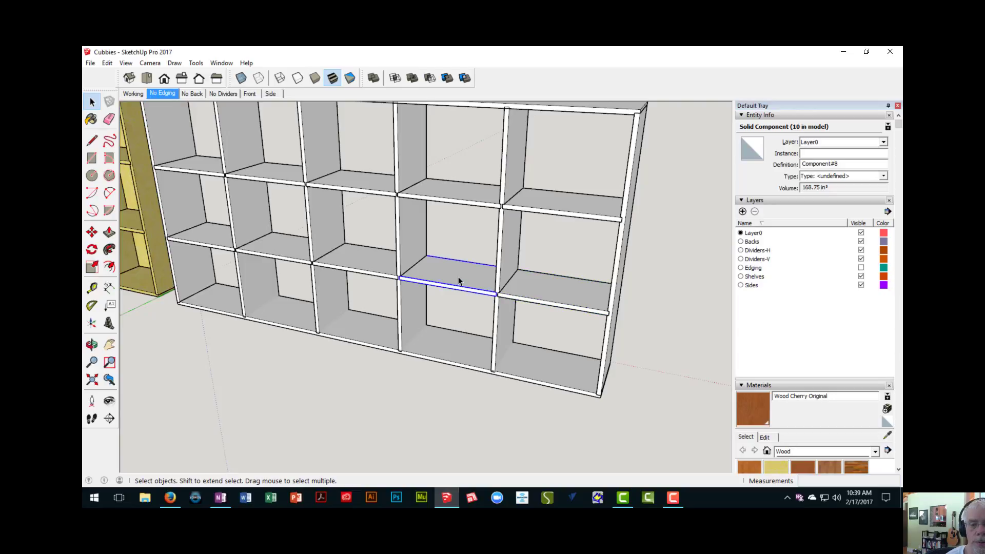
double_click(458, 276)
key("p")
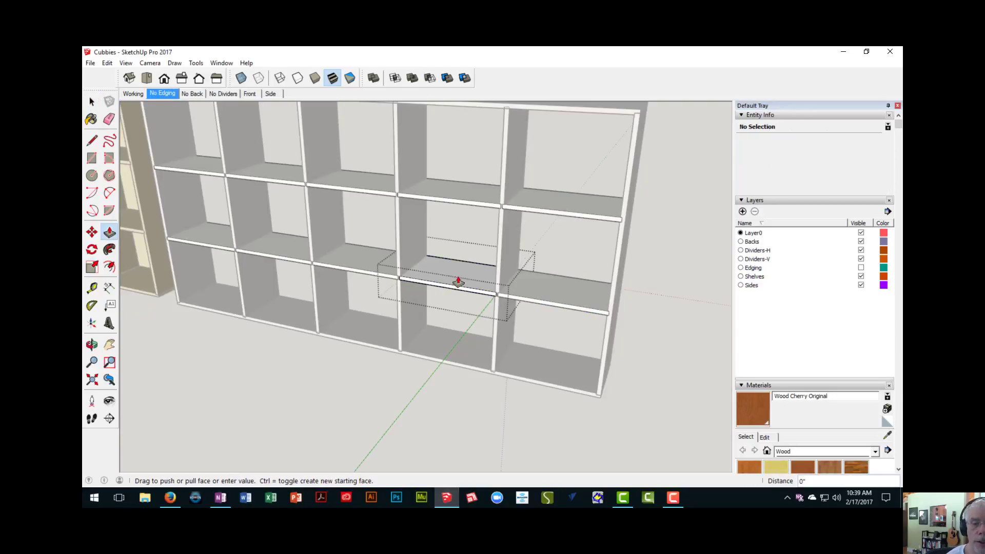
left_click(457, 276)
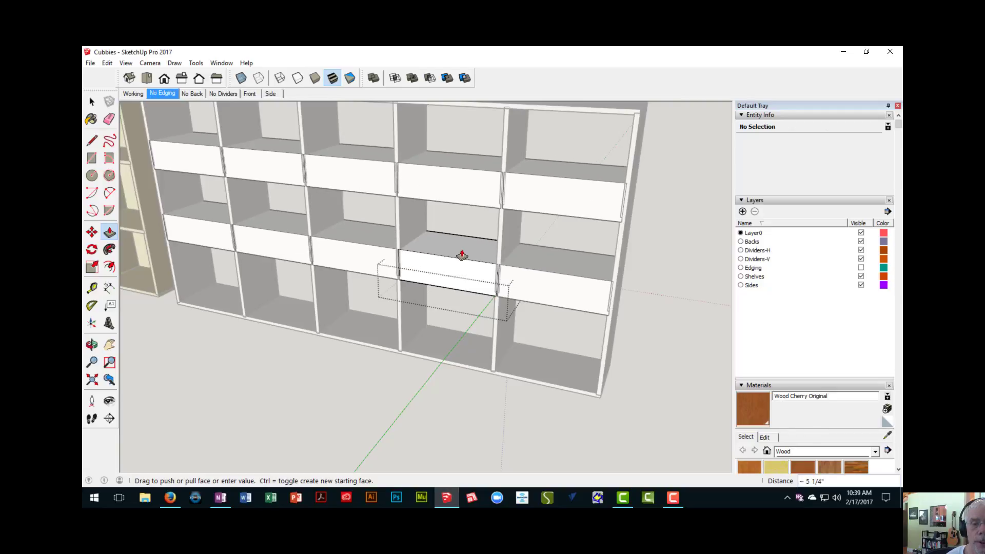
key("Escape")
right_click(344, 425)
left_click(365, 432)
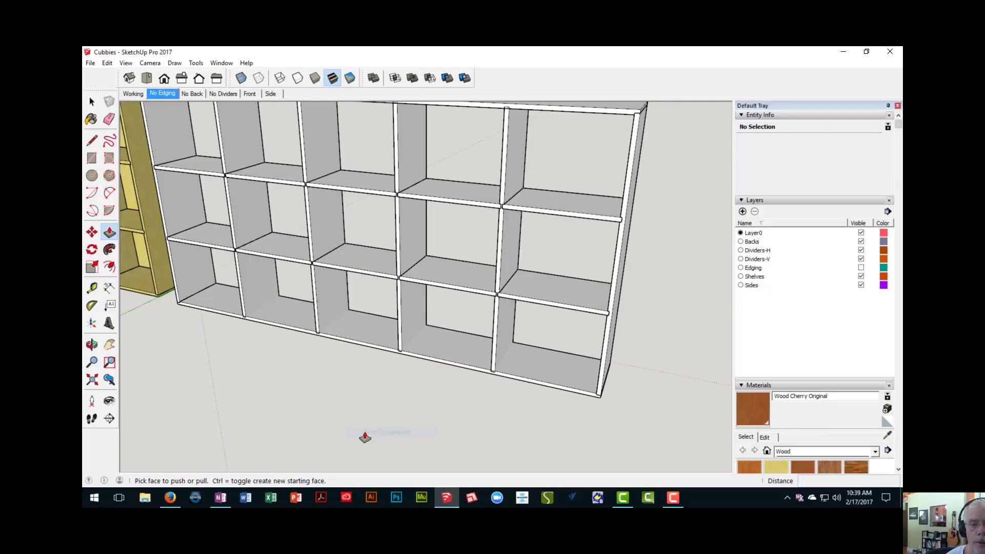
- Open the cabinet's bottom board component for editing near the first interior upright
middle_click_drag(365, 432, 362, 325)
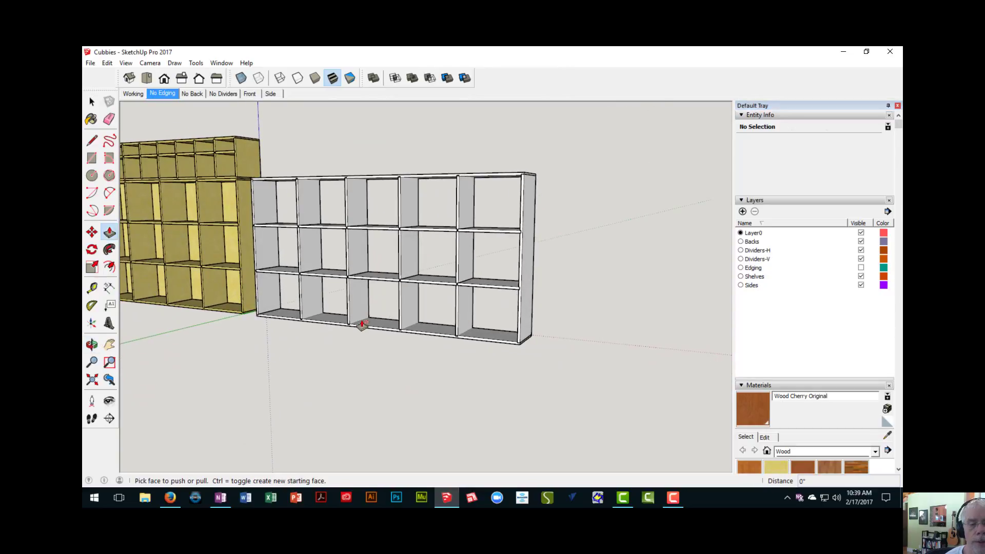
scroll(370, 324, "up", 6)
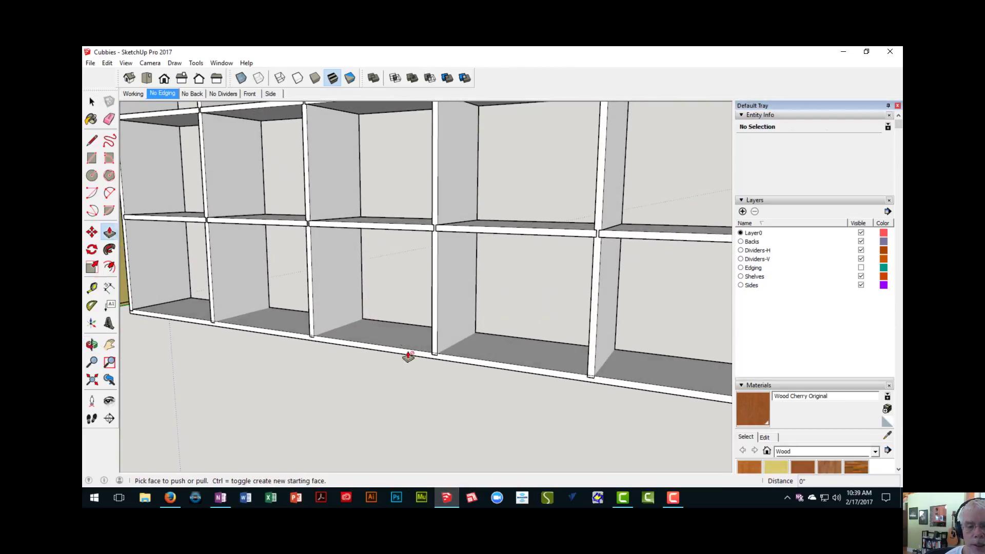
scroll(416, 360, "up", 2)
middle_click_drag(429, 343, 394, 380, "shift")
scroll(394, 381, "down", 3)
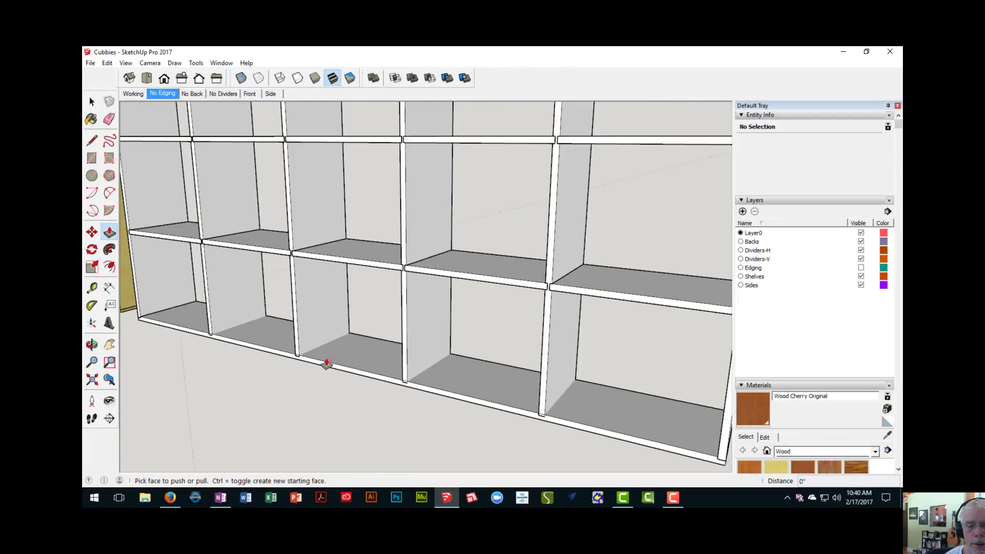
middle_click_drag(328, 363, 416, 321, "shift")
scroll(320, 317, "up", 2)
scroll(320, 317, "up", 4)
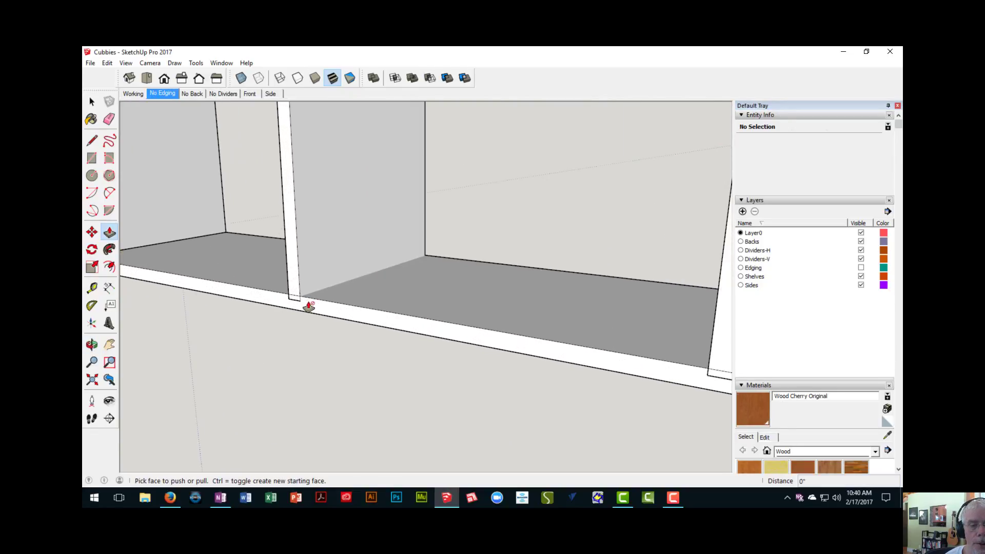
middle_click_drag(384, 325, 369, 304, "shift")
scroll(349, 315, "down", 1)
key("space")
scroll(381, 301, "up", 5)
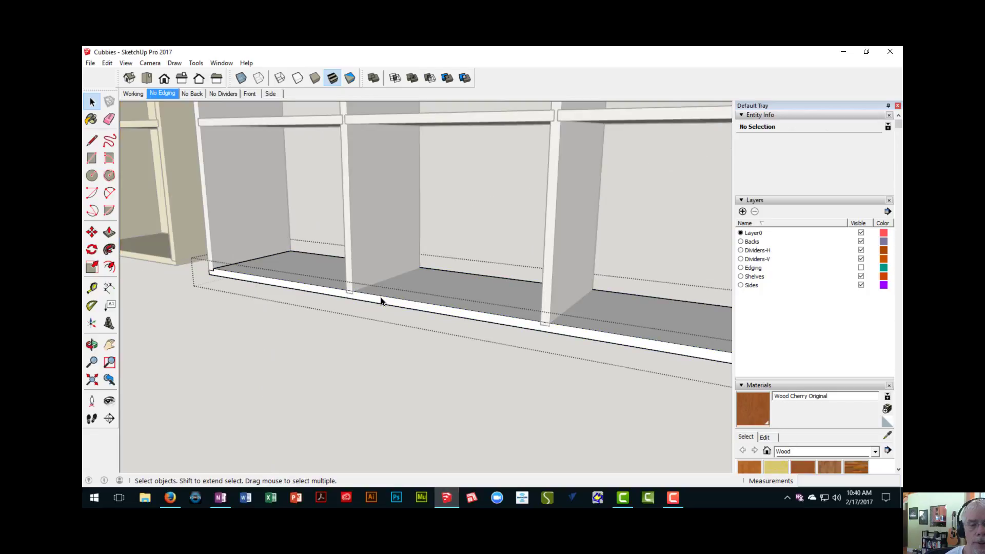
- Draw a 3/4" by 1/4" rectangle on the bottom board's front edge over the embedded end of the first interior upright
key("r")
scroll(328, 287, "up", 1)
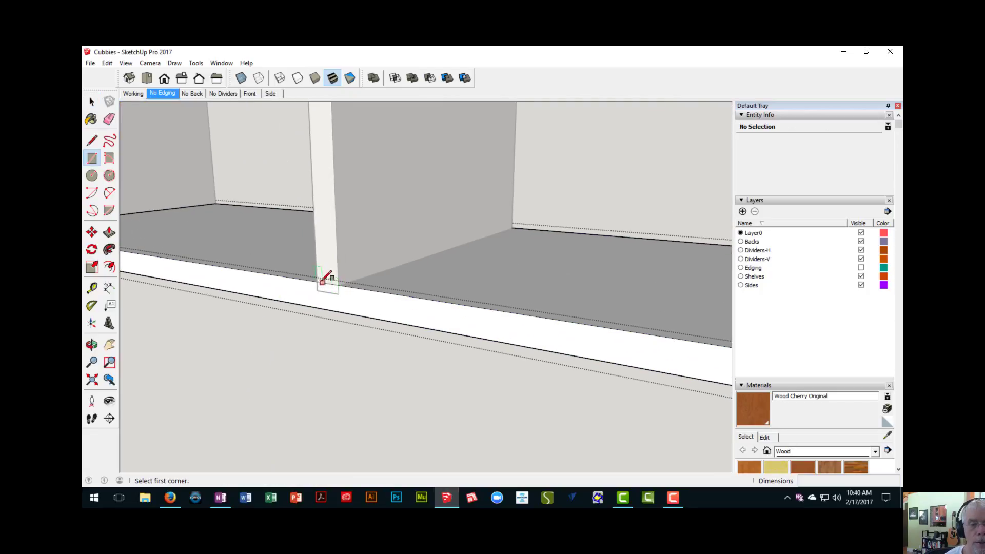
left_click(317, 282)
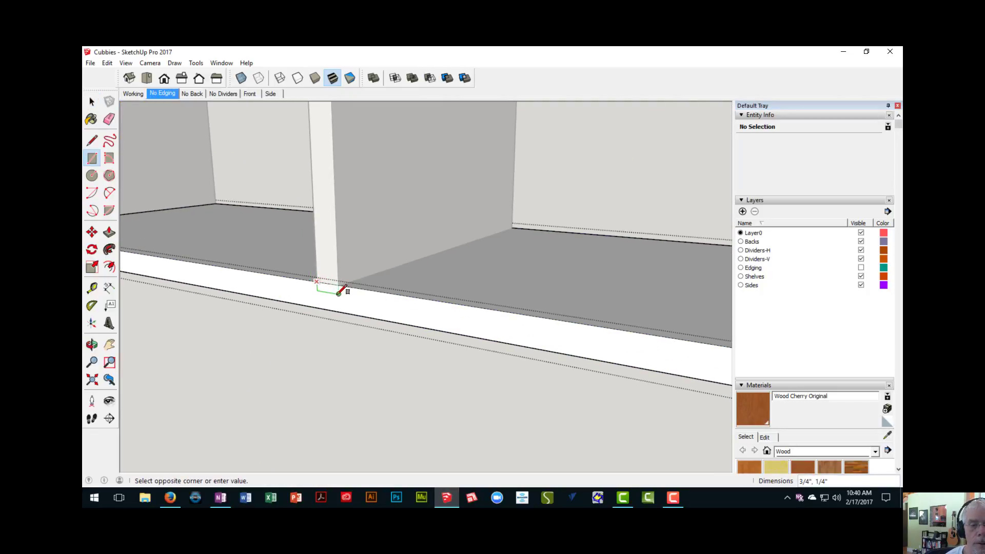
left_click(338, 293)
- Try to cut the bottom board's first dado by repeating the previous push/pull distance on the rectangle, and undo it
key("p")
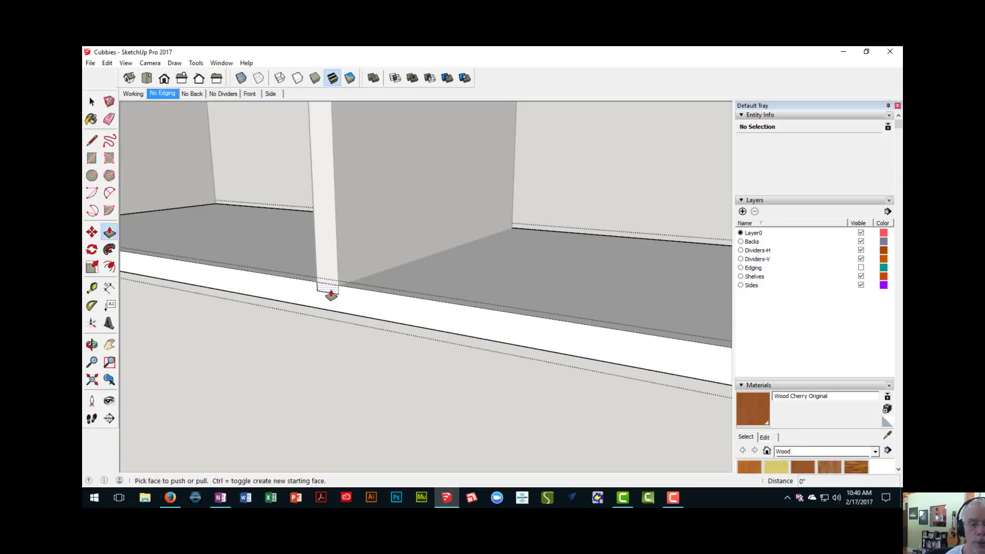
double_click(330, 294)
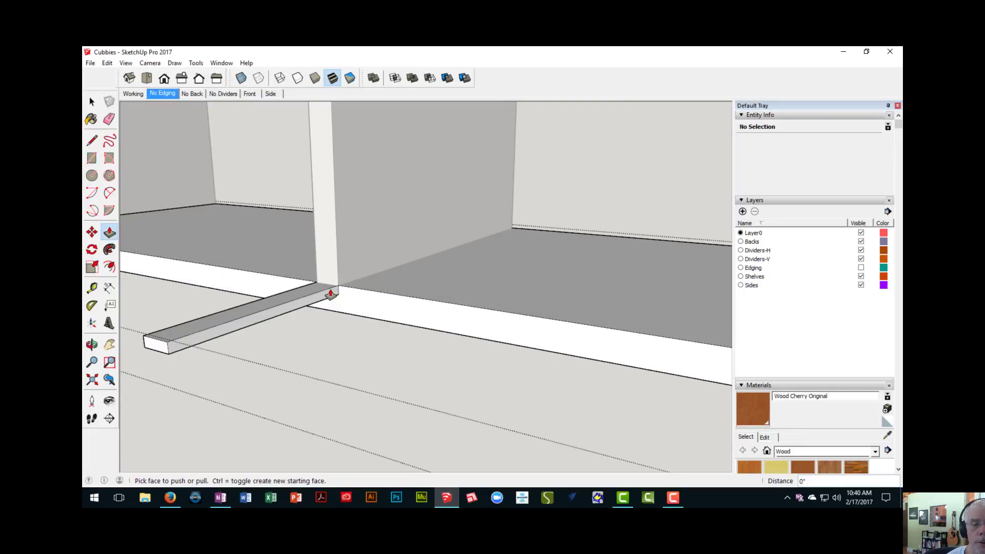
scroll(331, 294, "down", 3)
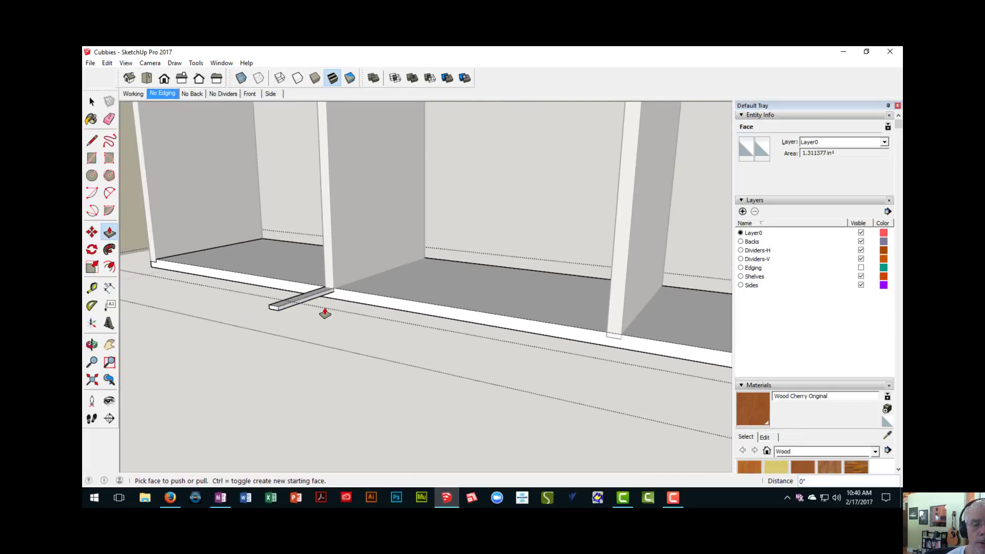
middle_click_drag(324, 313, 299, 354)
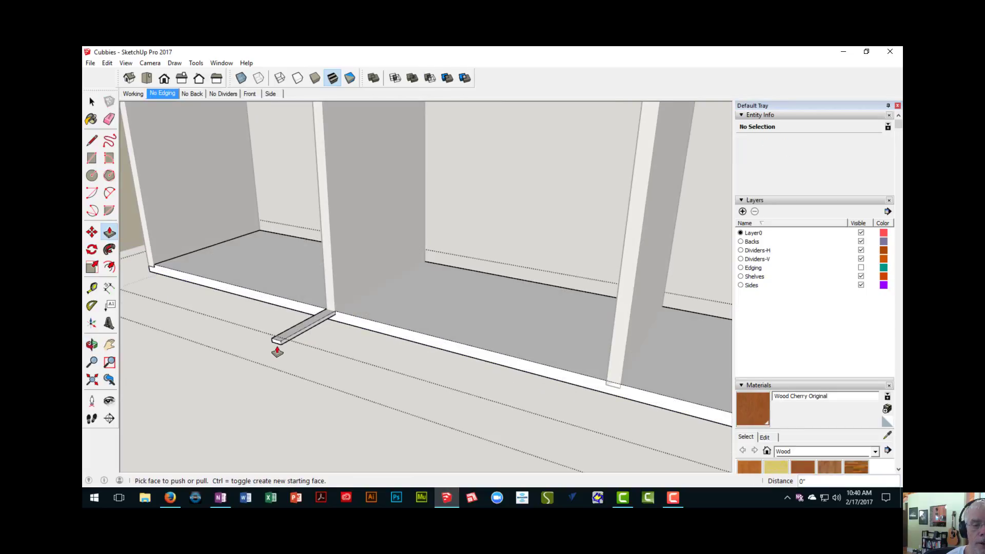
scroll(277, 352, "up", 3)
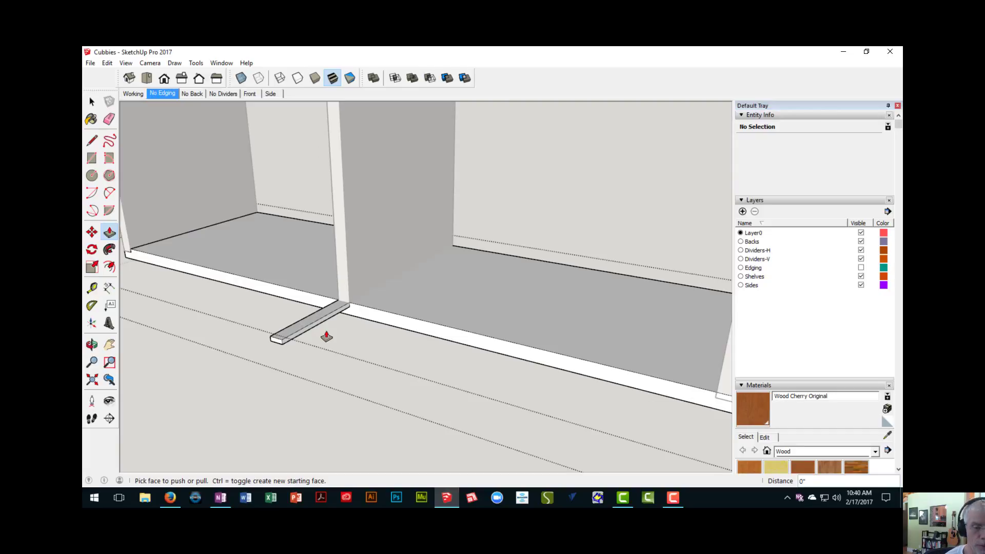
key("ctrl+z")
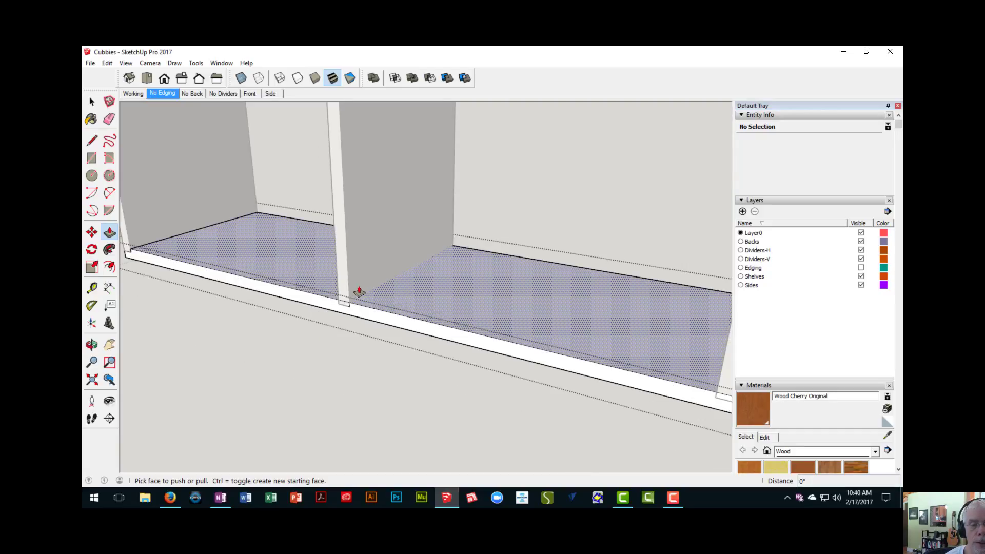
- Push the rectangle at the first interior upright 12" through to the bottom board's back edge to cut the dado
scroll(346, 310, "up", 4)
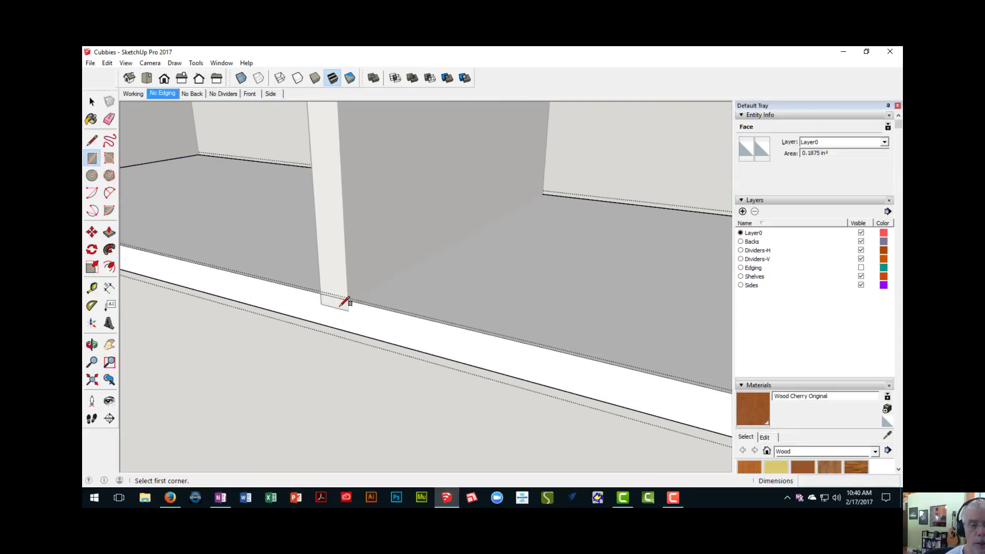
scroll(348, 312, "up", 1)
left_click(336, 310)
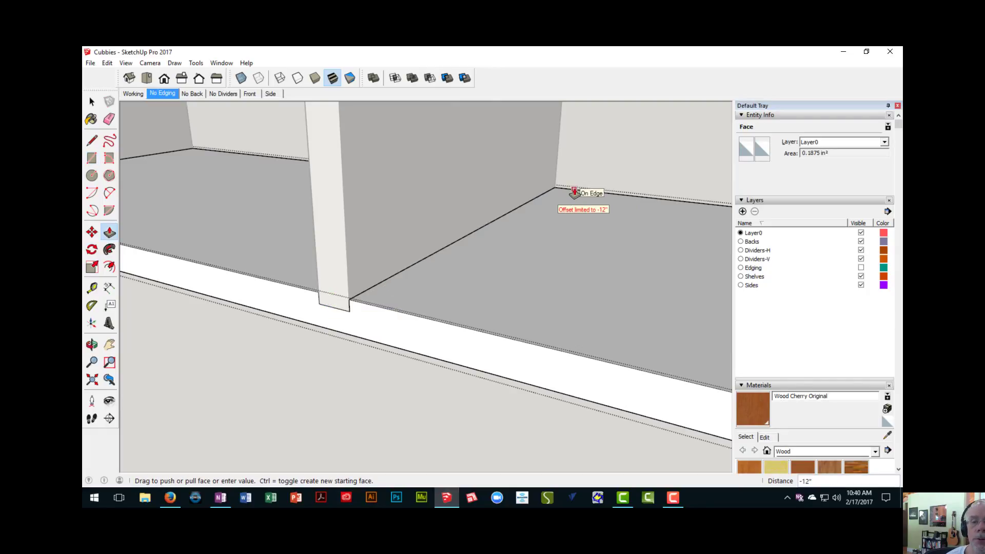
left_click(574, 192)
- Draw a rectangle over the second interior upright's embedded end and repeat the 12" push to cut its dado in the bottom board
middle_click_drag(541, 332, 428, 234)
key("r")
left_click(419, 240)
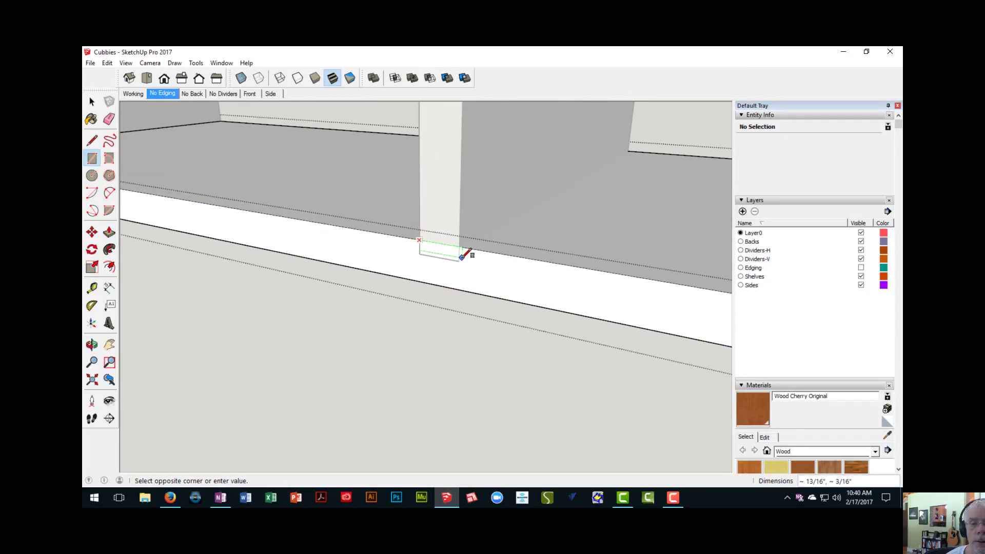
left_click(460, 259)
key("p")
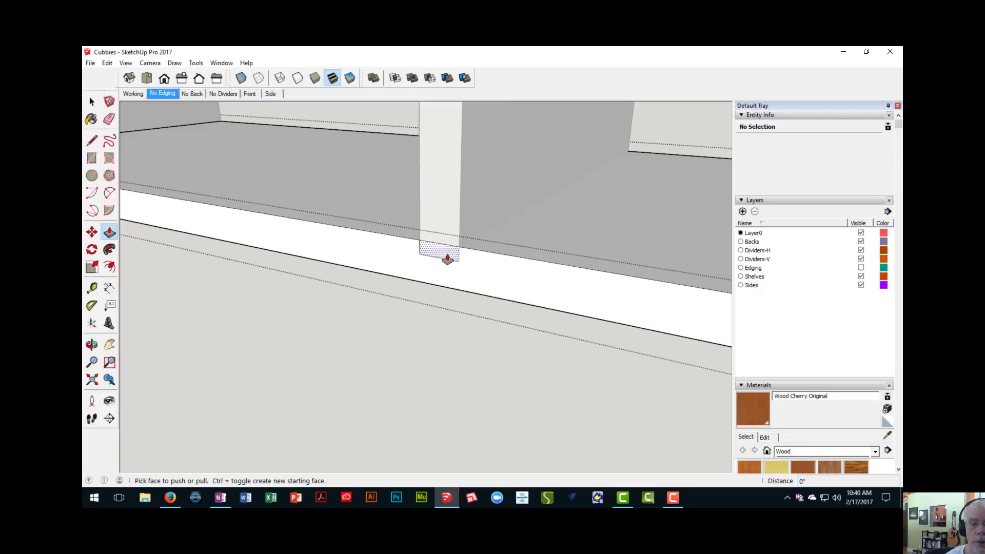
double_click(447, 258)
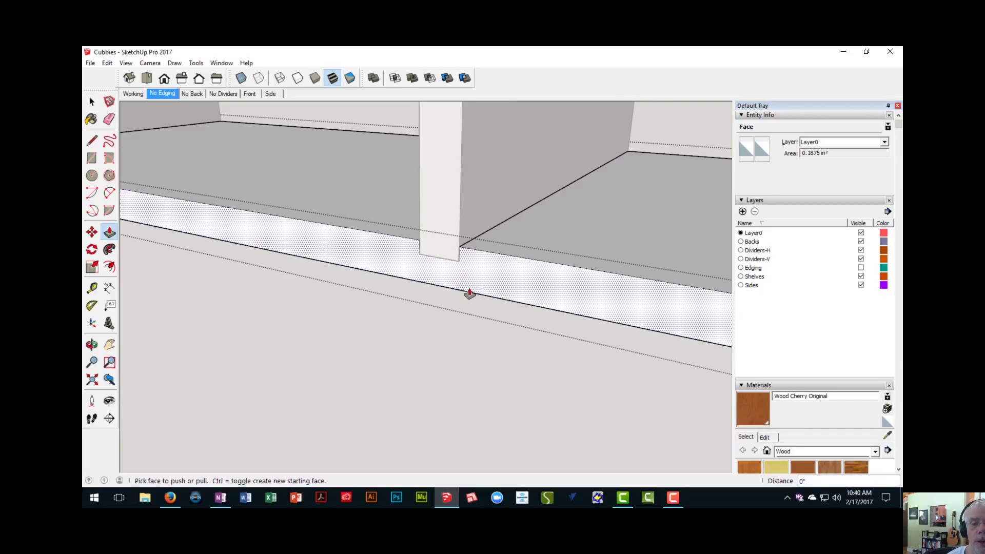
- Cut the bottom board's third dado by outlining the third interior upright's embedded end and repeating the 12" push
scroll(477, 309, "down", 5)
middle_click_drag(426, 310, 87, 256, "shift")
scroll(331, 289, "up", 3)
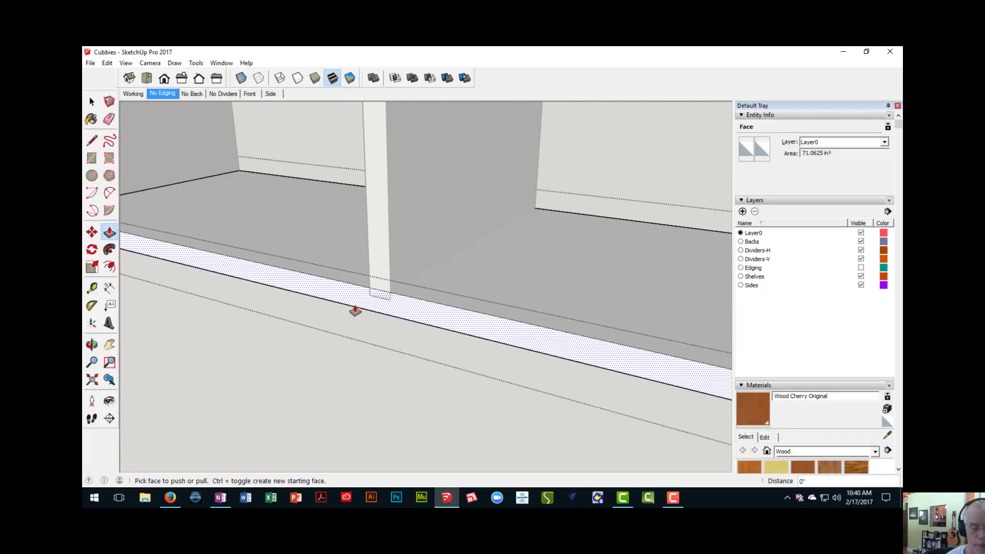
key("r")
scroll(359, 300, "up", 2)
left_click(375, 279)
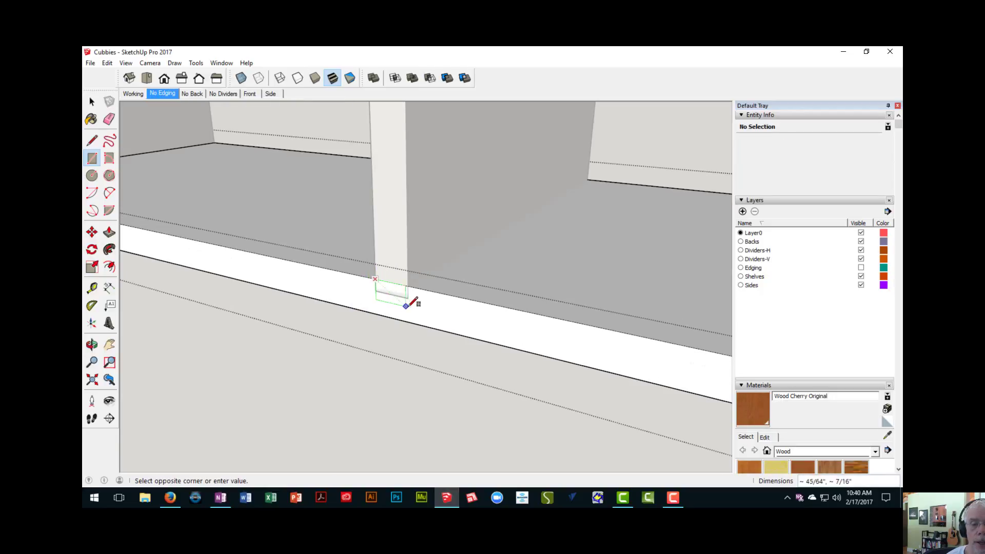
left_click(408, 297)
key("p")
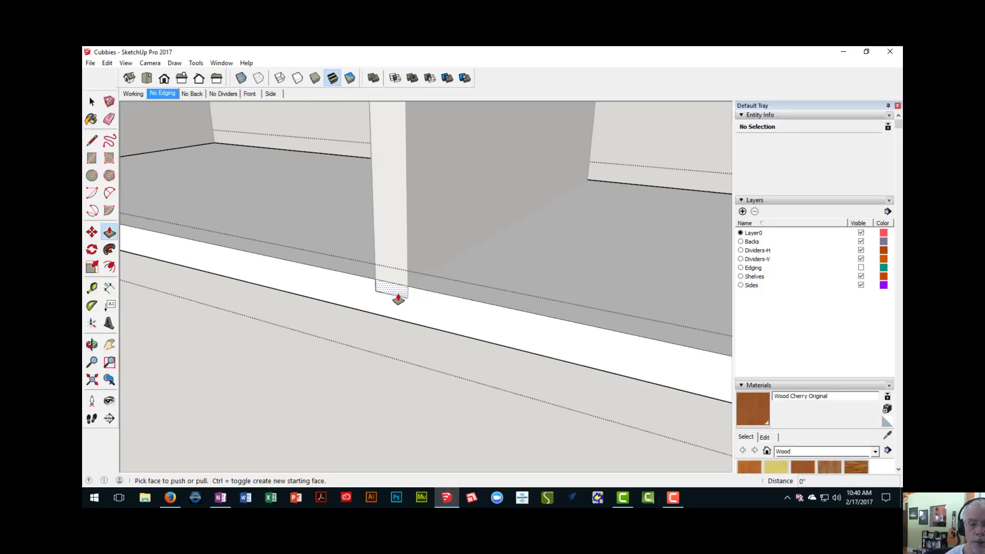
left_click(398, 291)
- Draw a 3/4" by 1/4" rectangle on the bottom board's front edge over the fourth interior upright's embedded end
scroll(409, 325, "down", 5)
middle_click_drag(505, 373, 208, 261, "shift")
scroll(283, 286, "up", 5)
key("r")
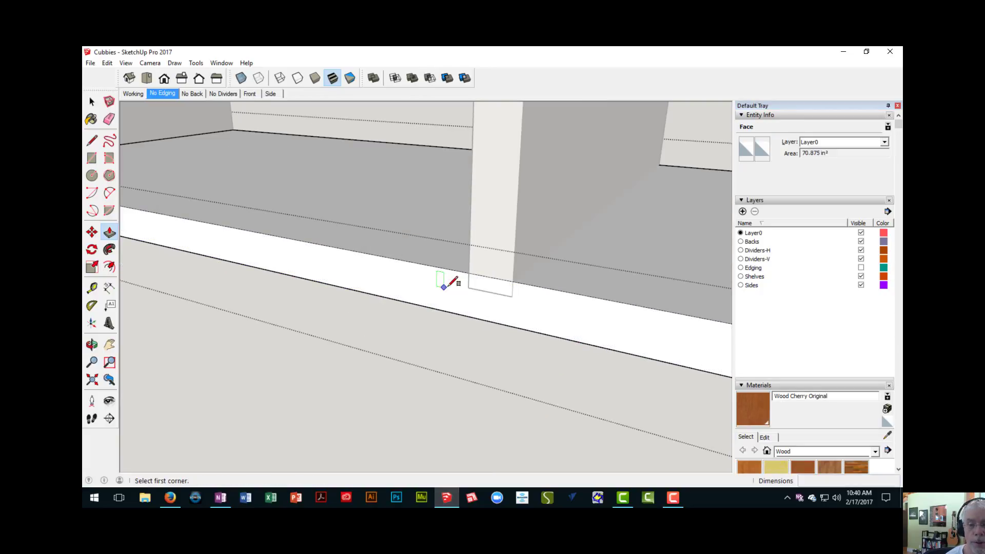
left_click(468, 273)
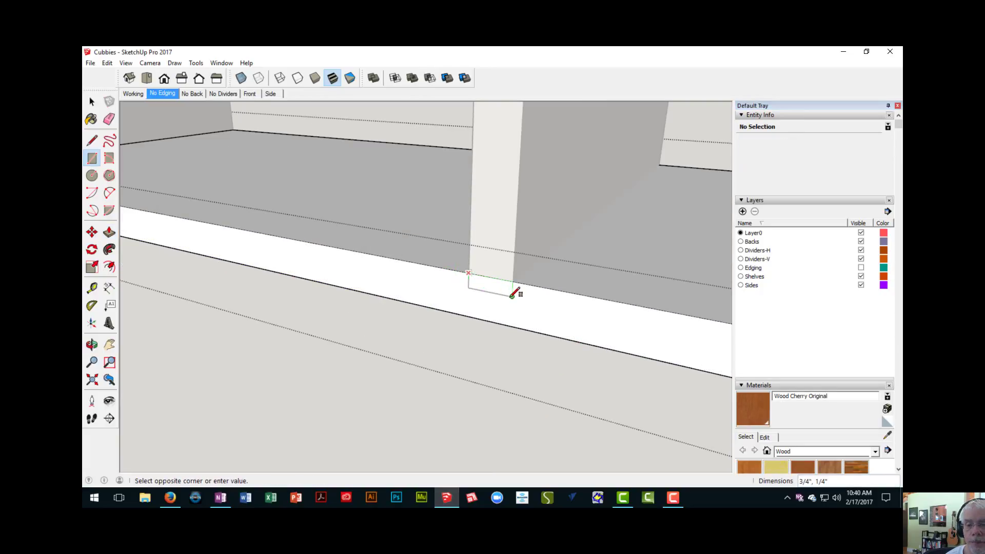
left_click(512, 296)
scroll(511, 297, "up", 2)
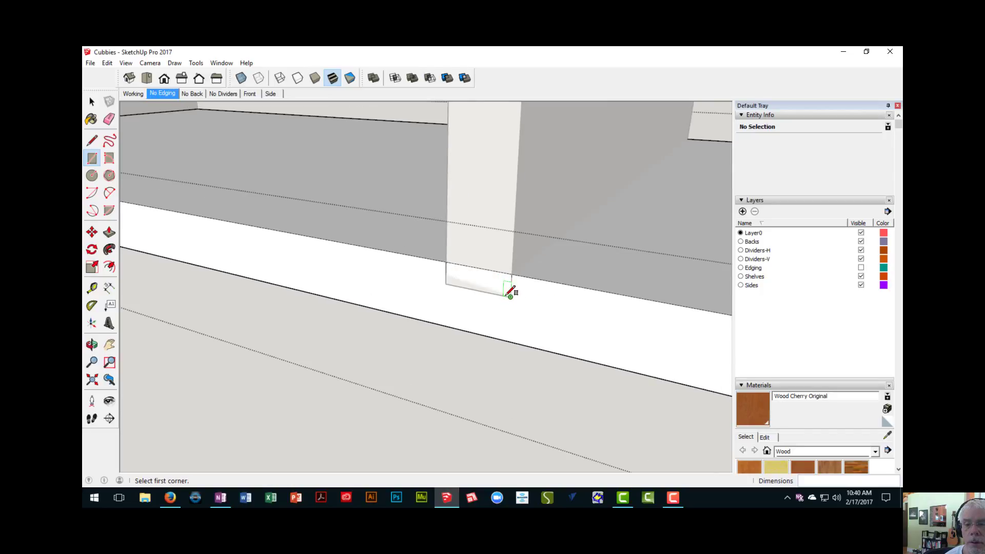
- Push the rectangle at the fourth interior upright 12" through to cut the last dado, and finish editing the bottom board
key("p")
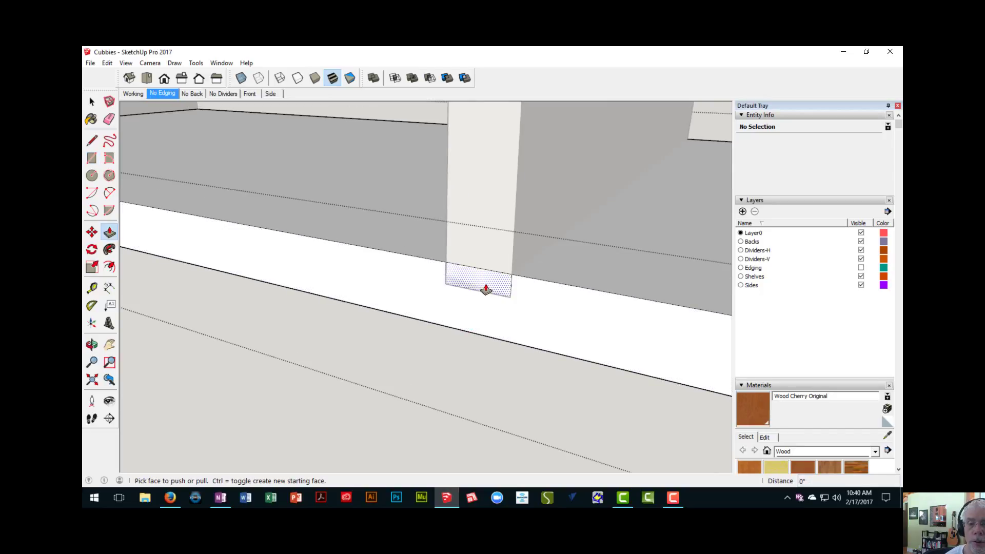
scroll(479, 284, "down", 10)
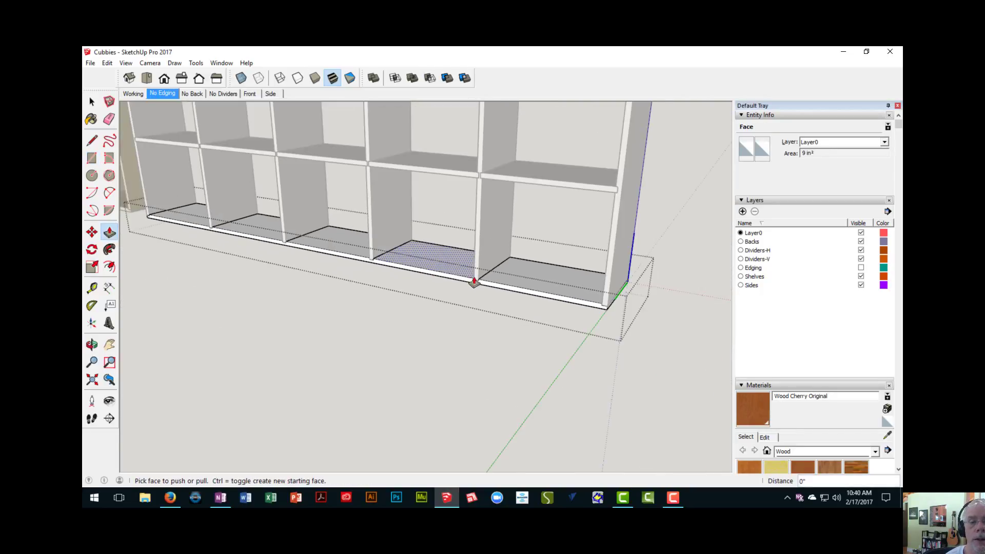
middle_click_drag(437, 223, 420, 354, "shift")
middle_click_drag(385, 231, 384, 169)
scroll(376, 209, "up", 3)
middle_click_drag(375, 210, 363, 144)
scroll(367, 160, "up", 4)
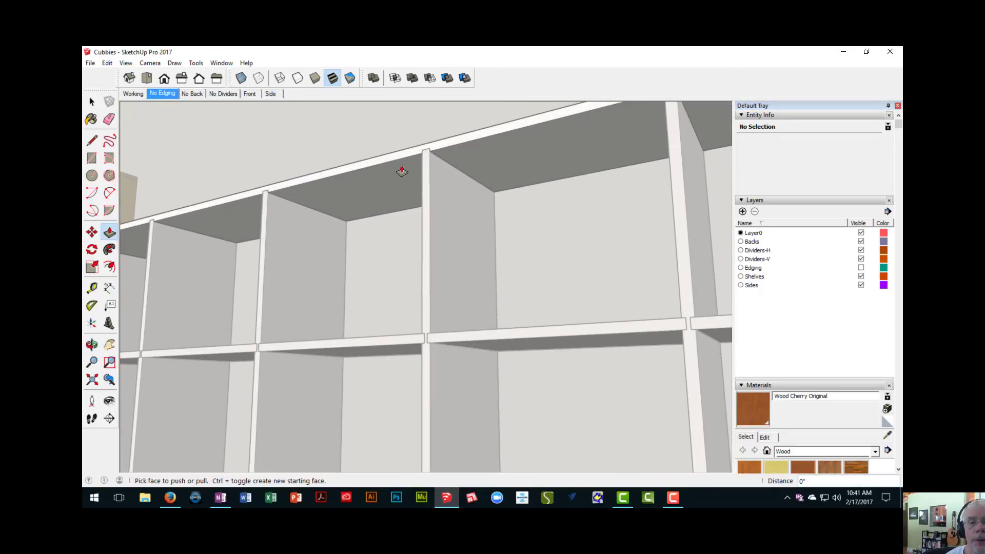
middle_click_drag(402, 170, 407, 169)
scroll(411, 171, "up", 3)
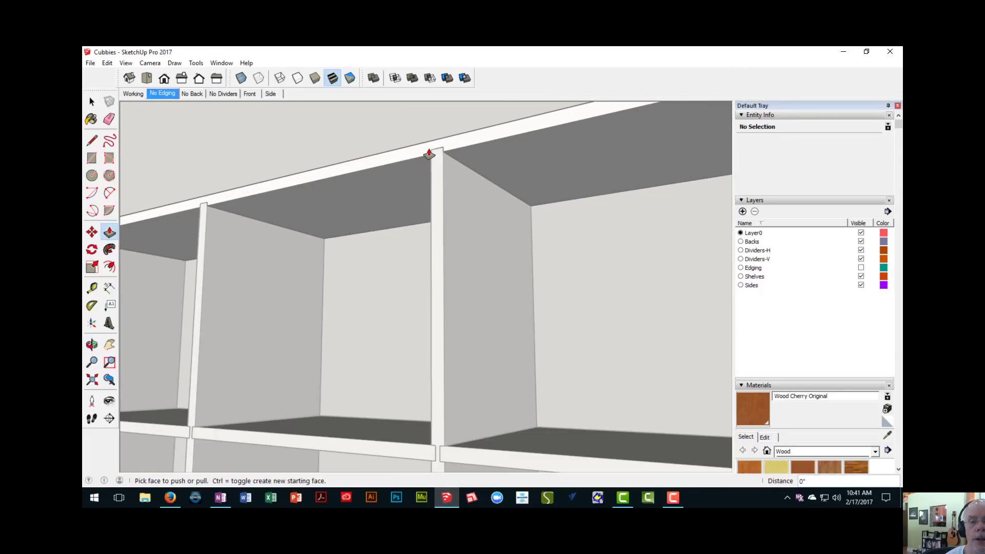
scroll(431, 164, "down", 8)
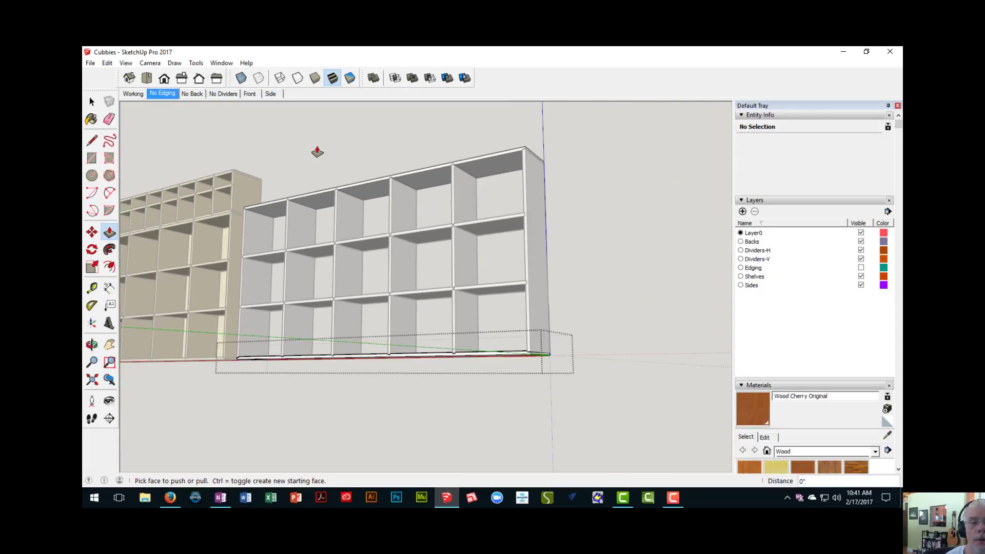
right_click(319, 133)
left_click(329, 136)
- Delete the large lower back panel from the yellow reference cabinet to expose its interior from behind
middle_click_drag(329, 136, 295, 220)
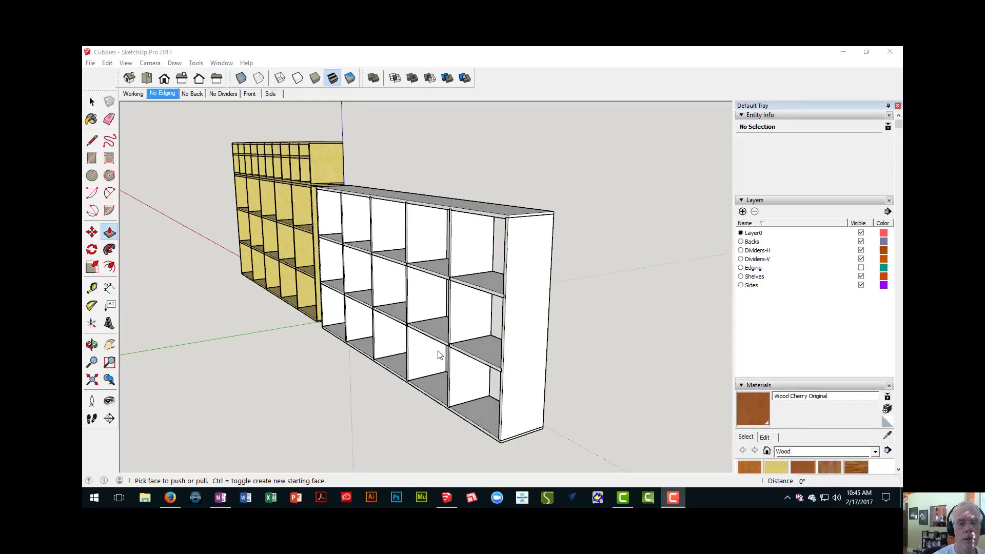
middle_click_drag(536, 353, 290, 321)
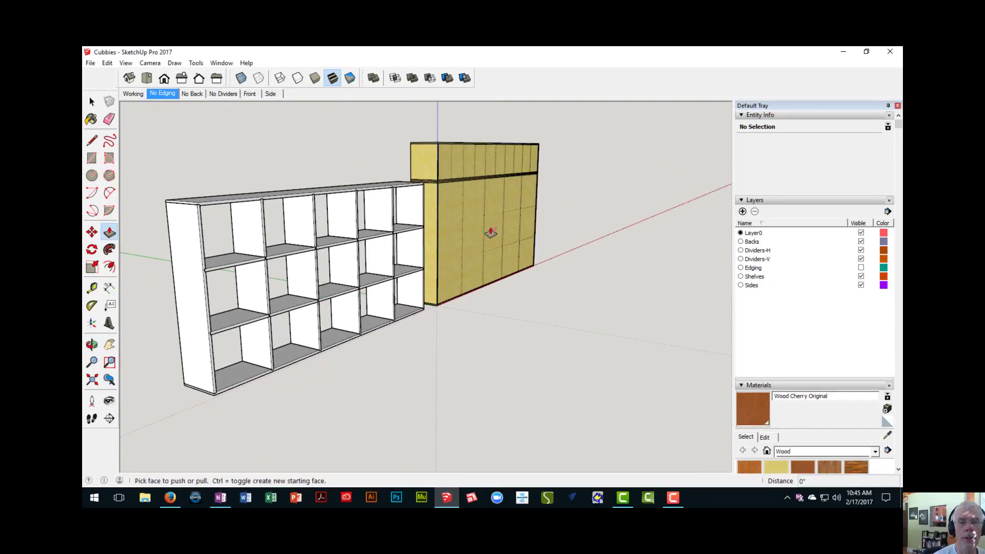
scroll(472, 245, "up", 5)
key("space")
left_click(439, 200)
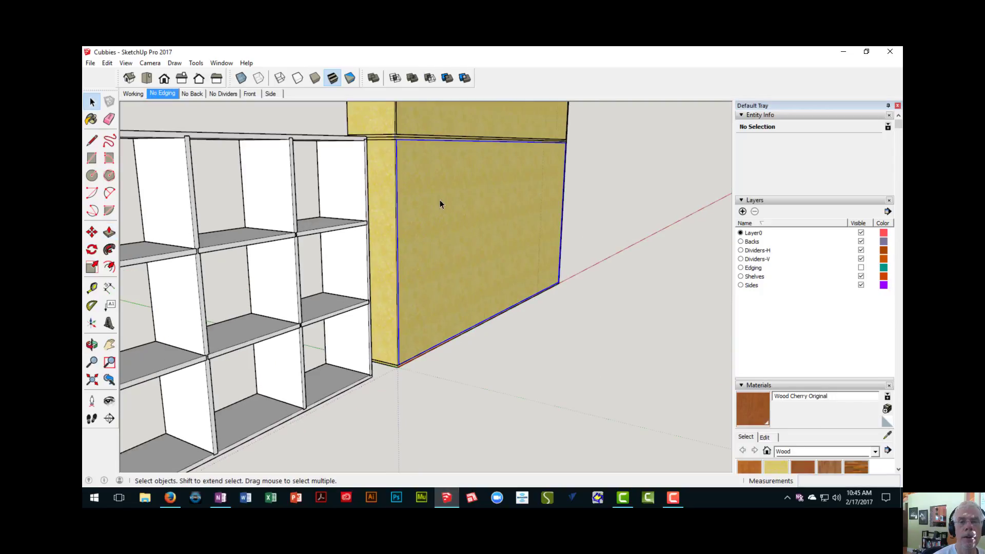
middle_click_drag(439, 200, 440, 222)
key("Delete")
- Examine the rabbet around the yellow cabinet's rear opening and how the dividers' back edges sit relative to it
scroll(413, 215, "up", 2)
middle_click_drag(440, 222, 172, 108, "shift")
scroll(319, 128, "up", 6)
scroll(199, 169, "up", 5)
scroll(216, 181, "up", 2)
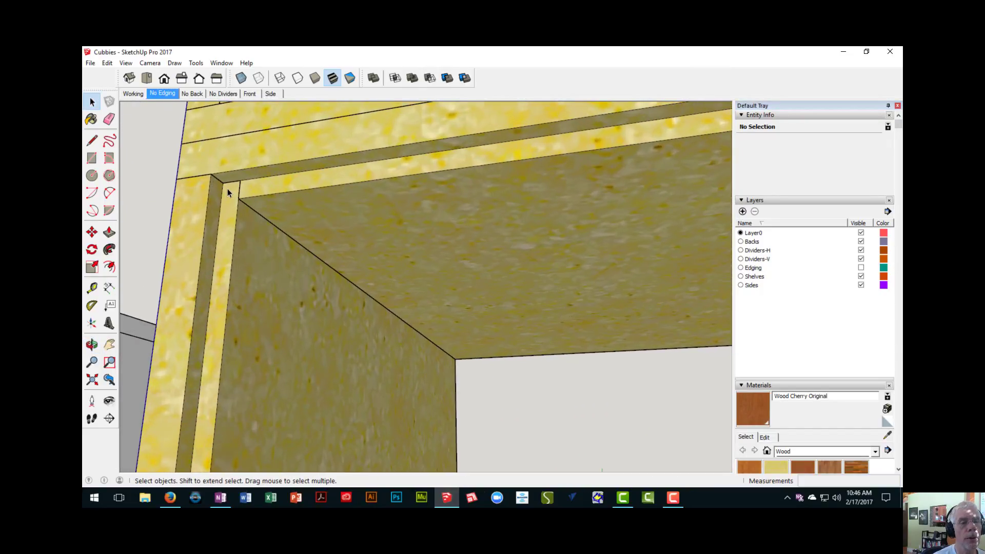
scroll(232, 188, "down", 3)
scroll(232, 191, "down", 2)
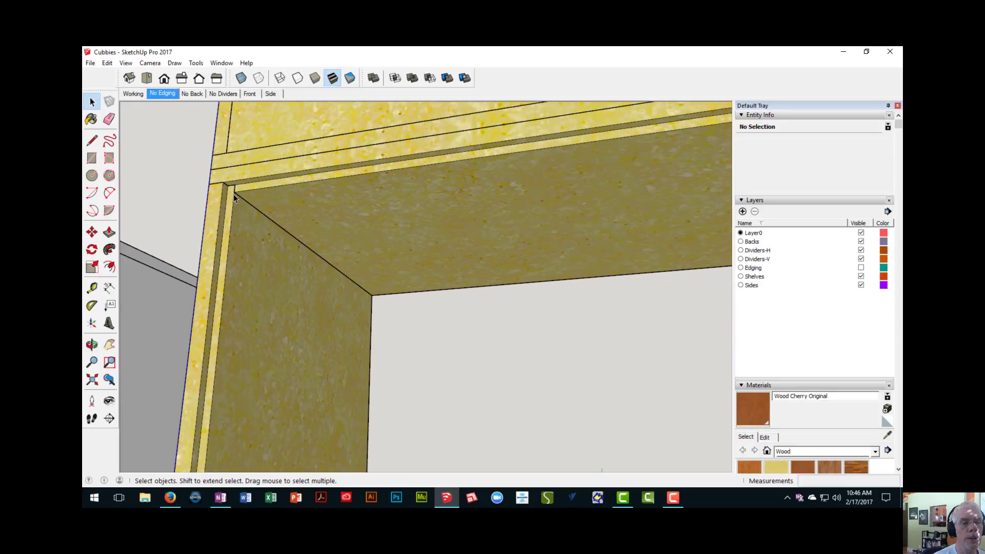
scroll(228, 216, "down", 5)
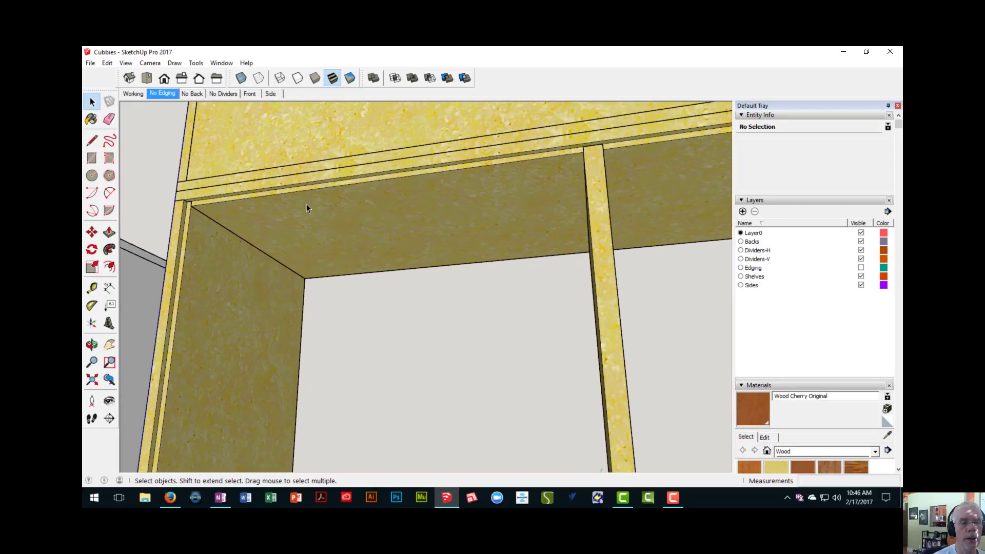
scroll(316, 193, "down", 2)
mouse_move(433, 226)
middle_mouse_down()
mouse_move(449, 260)
mouse_move(556, 365)
mouse_move(301, 198)
mouse_move(481, 228)
mouse_move(445, 234)
middle_mouse_up()
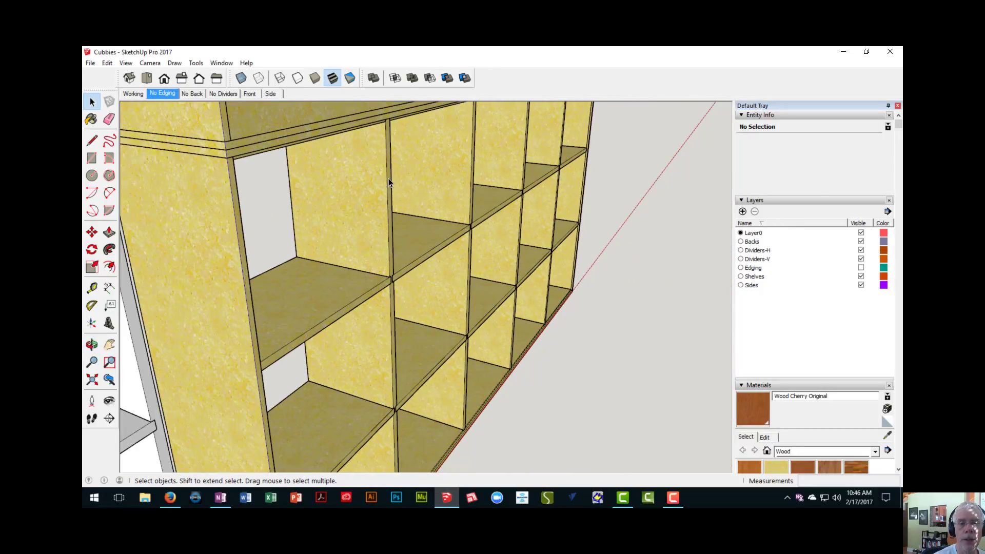
middle_click_drag(389, 179, 414, 195)
scroll(402, 123, "up", 5)
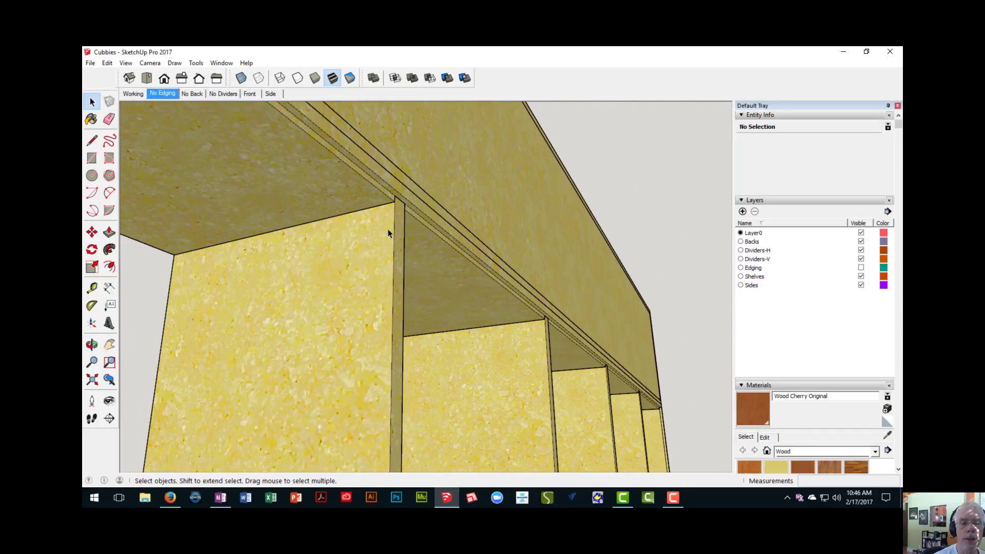
- Measure the front-to-back depth of the yellow cabinet's first vertical divider
key("t")
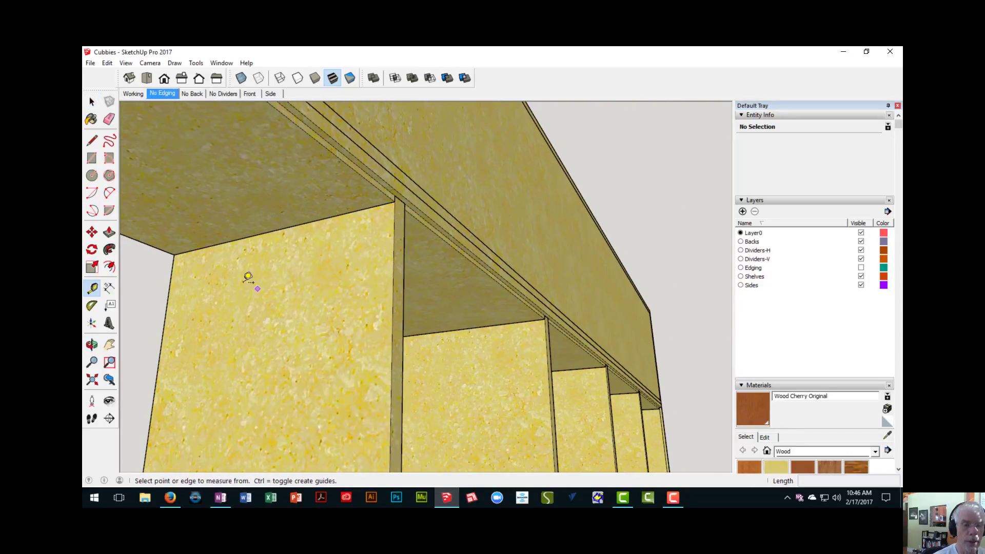
left_click(172, 276)
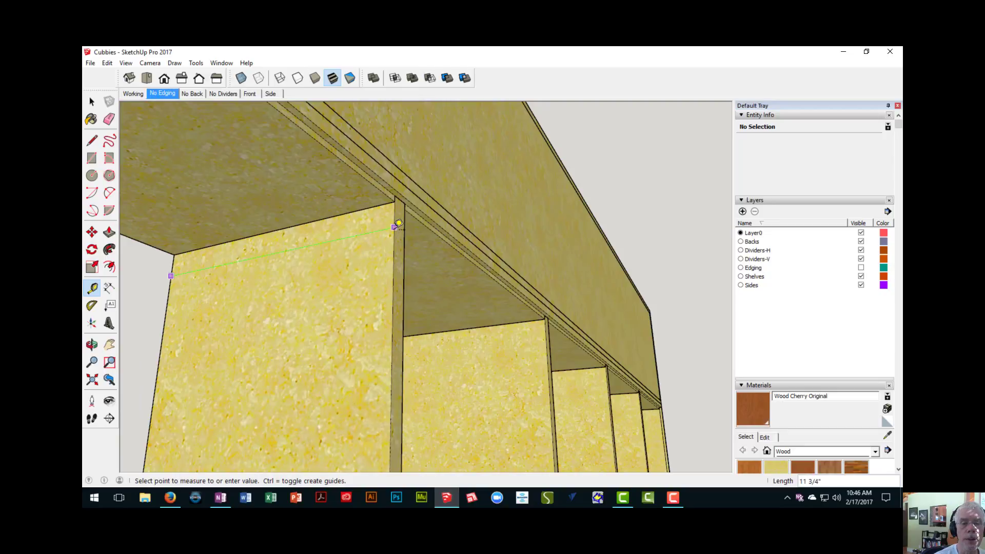
scroll(398, 229, "down", 10)
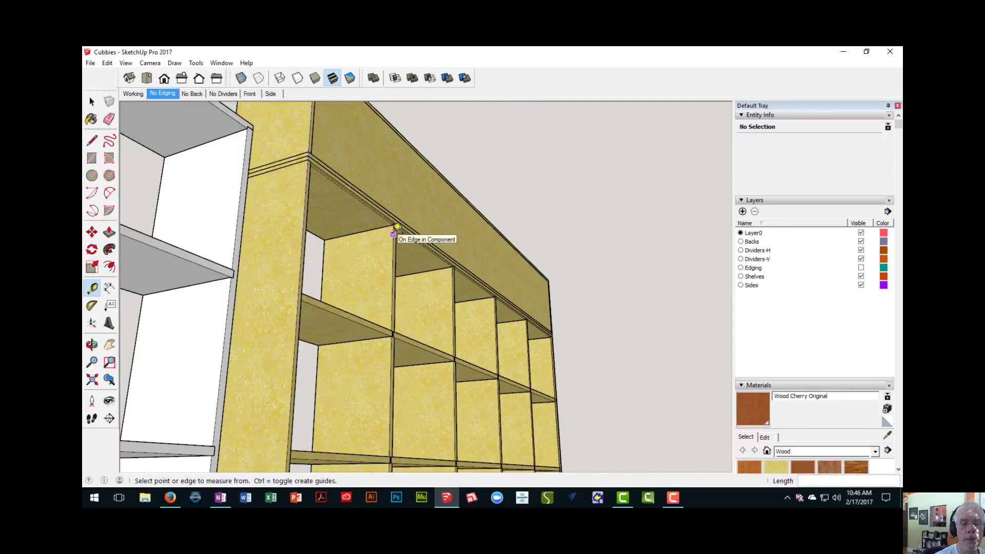
middle_click_drag(396, 231, 380, 266)
scroll(380, 266, "up", 5)
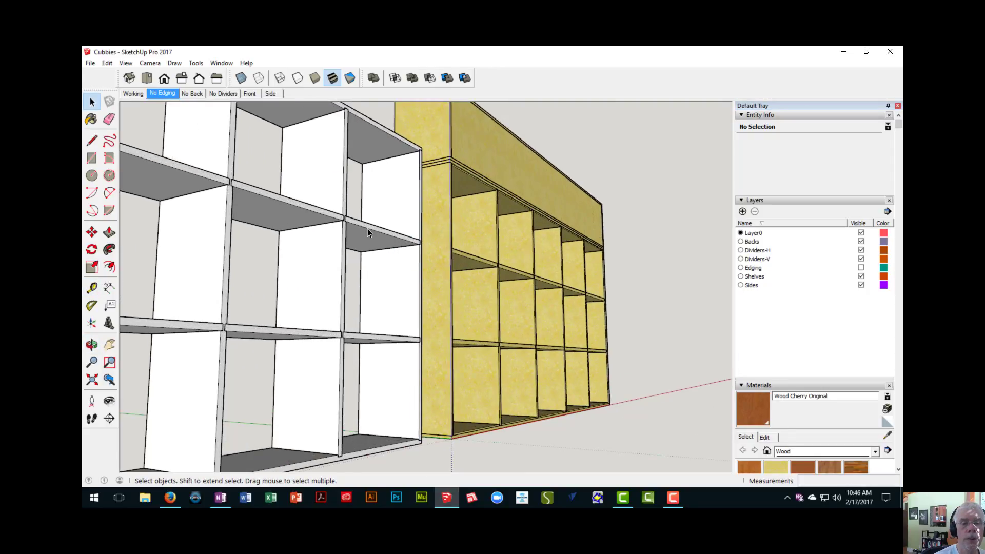
- Open the white cabinet's horizontal divider component and push its back edge face in by 1/4"
double_click(368, 229)
scroll(368, 229, "up", 2)
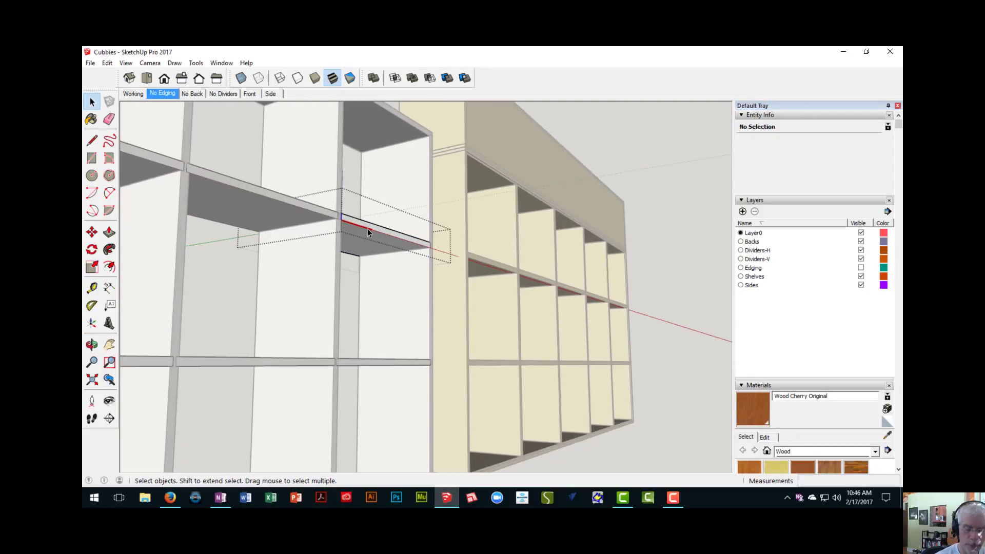
key("p")
scroll(367, 229, "up", 1)
left_click(364, 229)
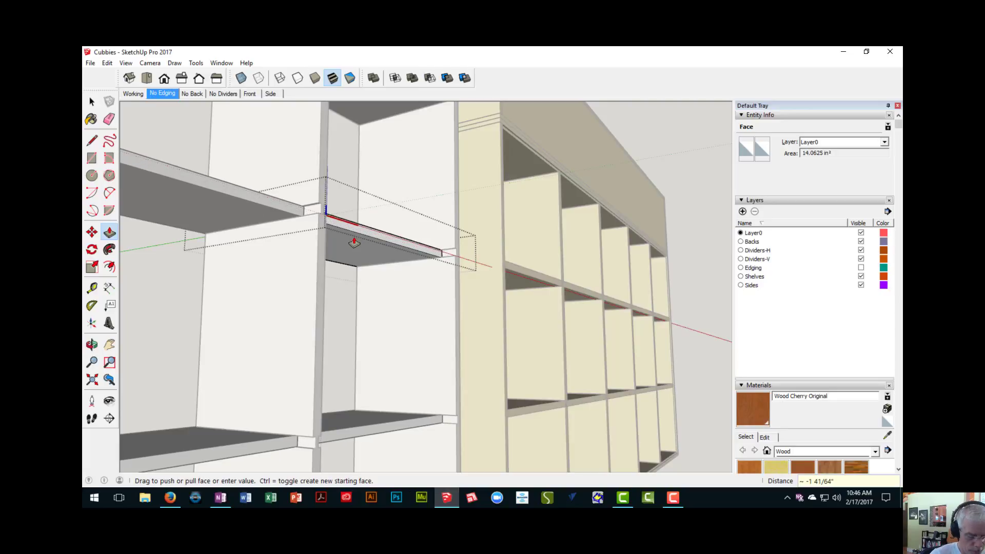
key("Return")
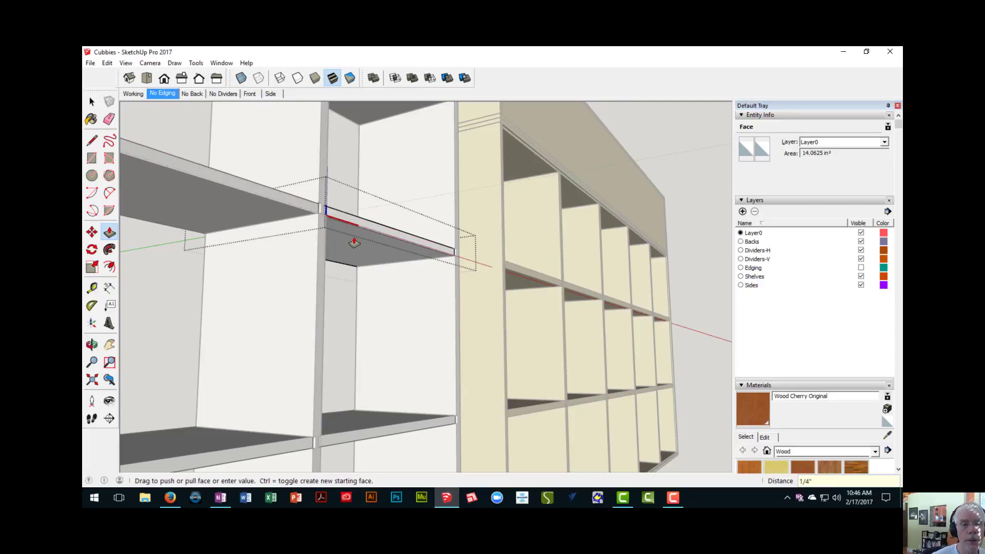
- Open the interior upright component, push its back edge face in 1/4" to match the shelves, and close the component
scroll(544, 342, "down", 3)
mouse_move(440, 411)
middle_mouse_down()
mouse_move(376, 264)
mouse_move(346, 290)
mouse_move(235, 293)
mouse_move(292, 335)
middle_mouse_up()
scroll(301, 254, "up", 1)
scroll(301, 254, "up", 2)
key("space")
double_click(347, 344)
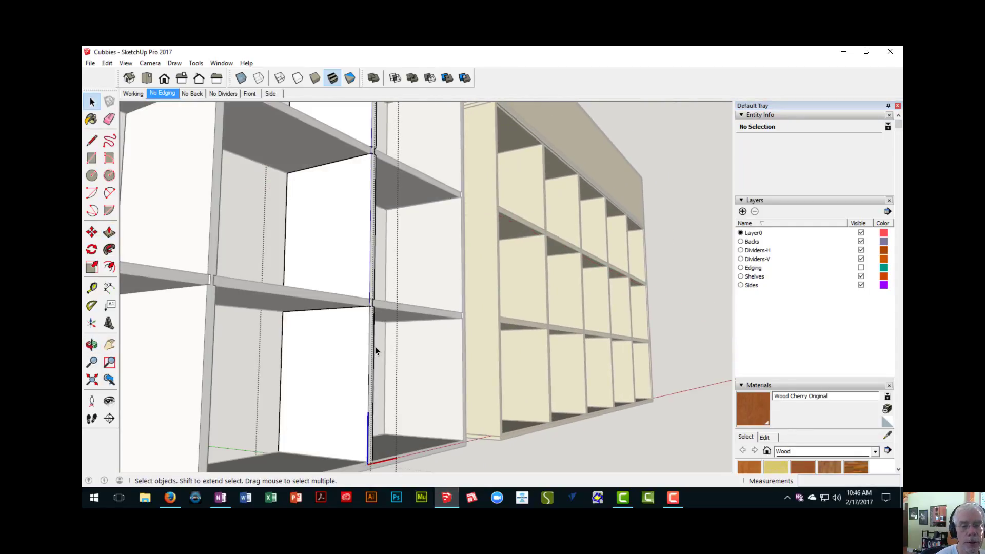
scroll(375, 346, "up", 3)
key("p")
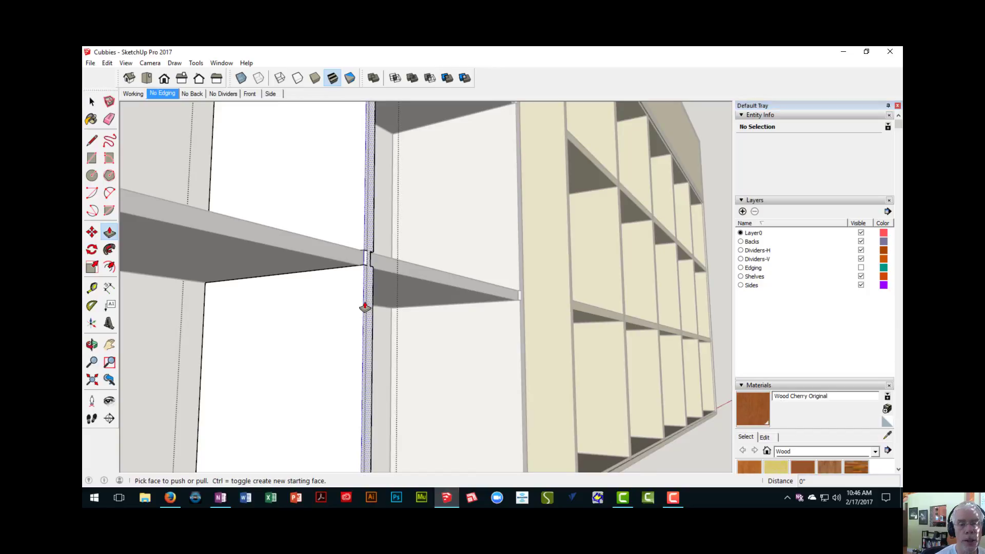
left_click(367, 300)
left_click(367, 300)
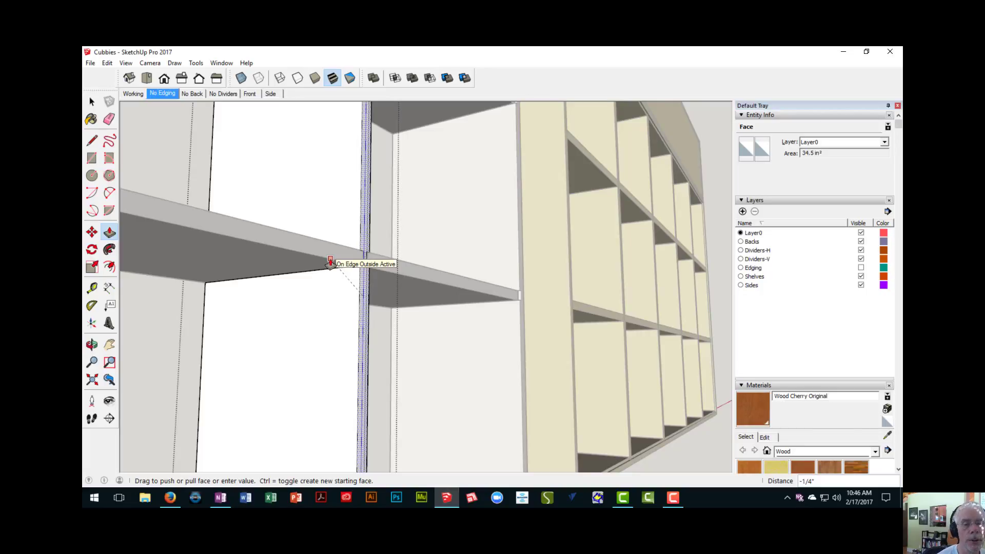
left_click(331, 263)
scroll(336, 293, "down", 6)
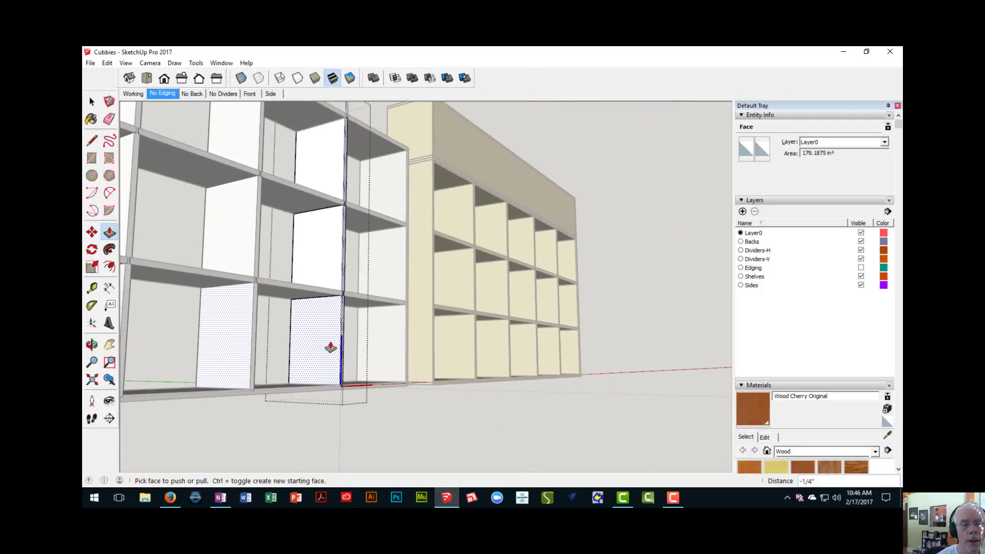
right_click(323, 422)
left_click(340, 430)
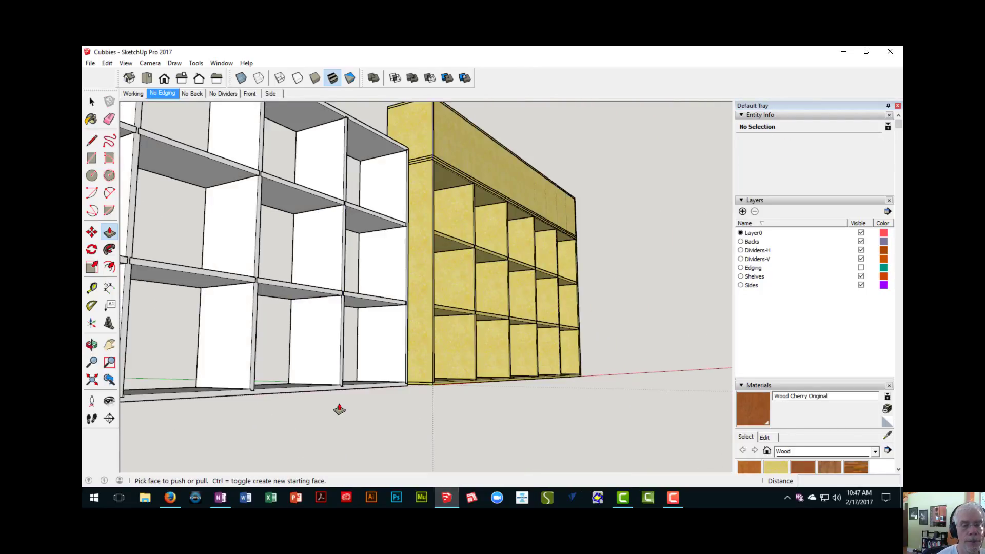
- Open the white cabinet's side board next to the yellow cabinet for editing, at its back edge
middle_click_drag(337, 408, 318, 446)
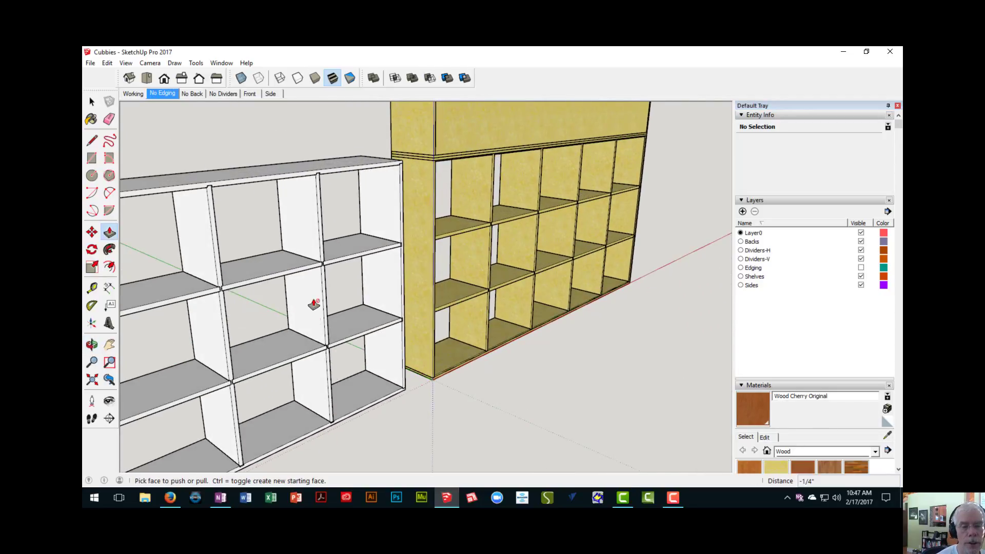
scroll(314, 301, "up", 2)
scroll(327, 226, "up", 2)
middle_click_drag(331, 157, 342, 253)
scroll(339, 285, "up", 3)
middle_click_drag(311, 340, 286, 297)
scroll(337, 277, "up", 2)
scroll(296, 224, "up", 1)
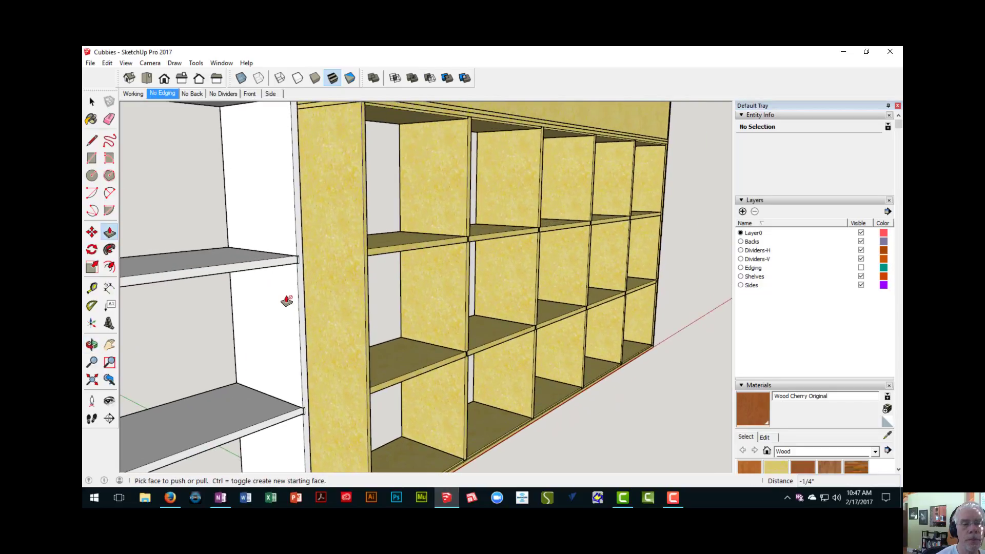
key("space")
double_click(288, 297)
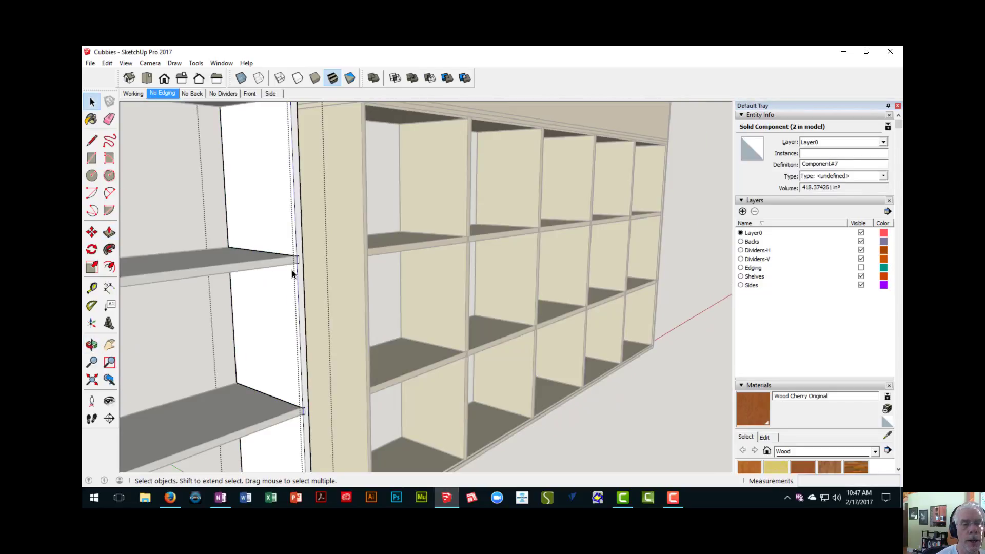
scroll(302, 192, "up", 2)
middle_click_drag(303, 192, 284, 324)
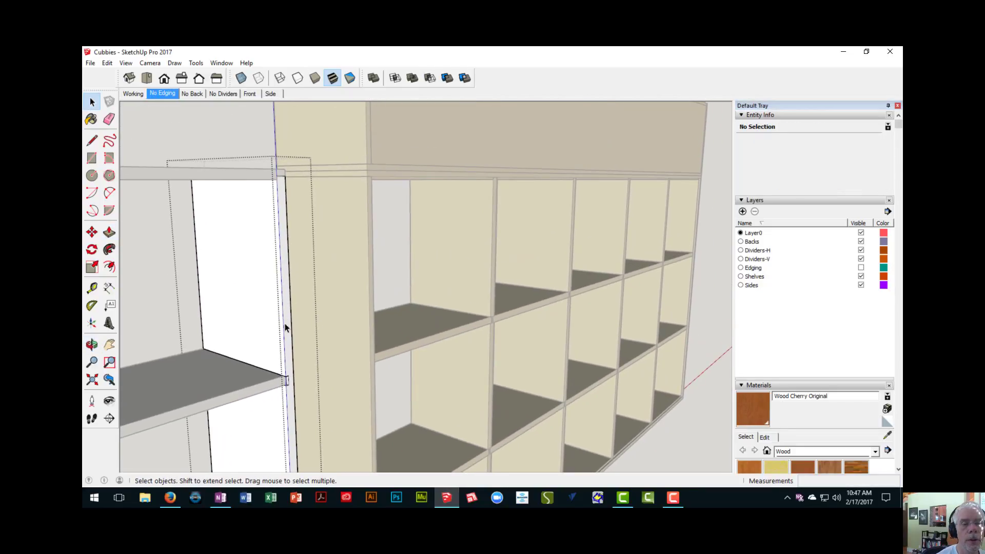
scroll(285, 330, "up", 3)
scroll(286, 331, "down", 2)
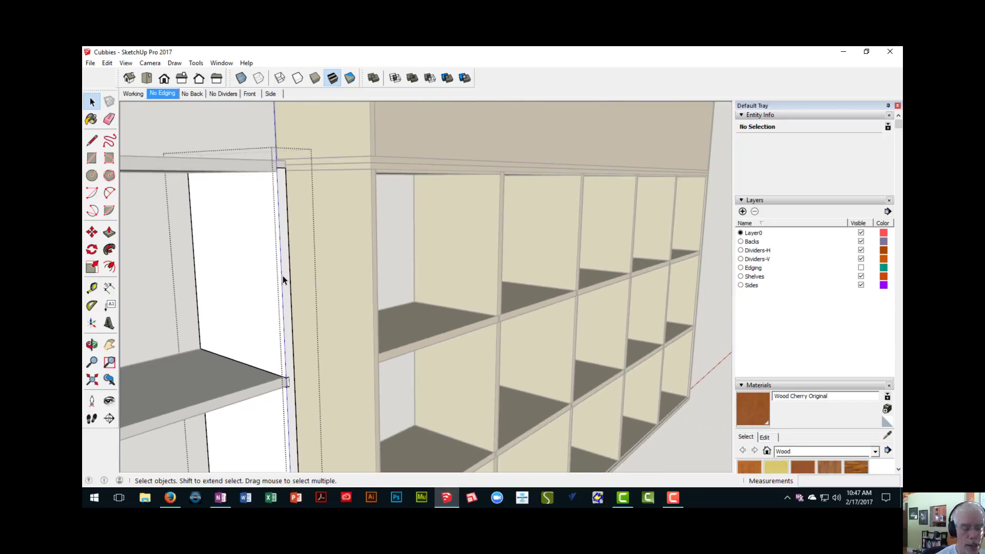
- Place a vertical guide on the side board's back edge, 1/4" in from its inner edge and aligned with the dado's depth
key("t")
scroll(285, 272, "up", 3)
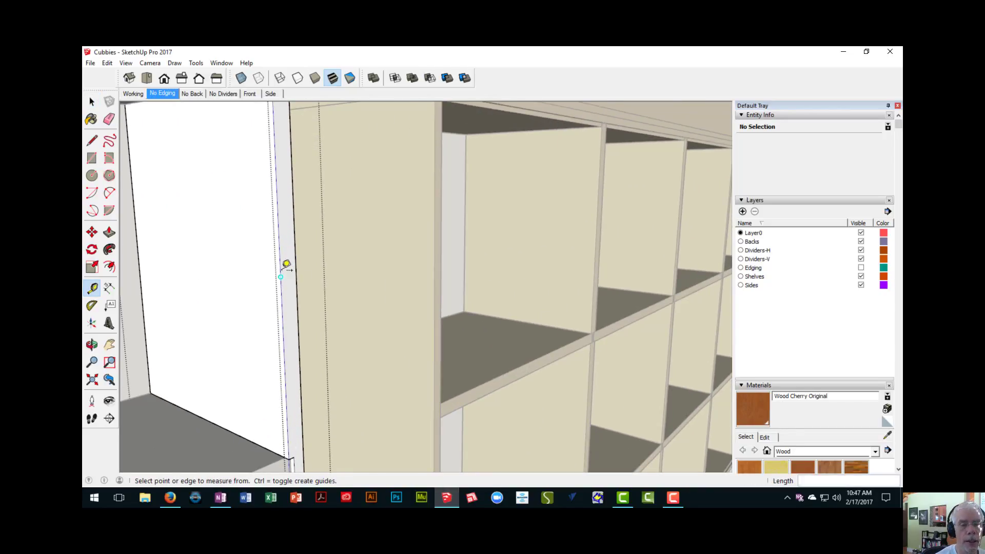
left_click(283, 271)
scroll(286, 266, "up", 3)
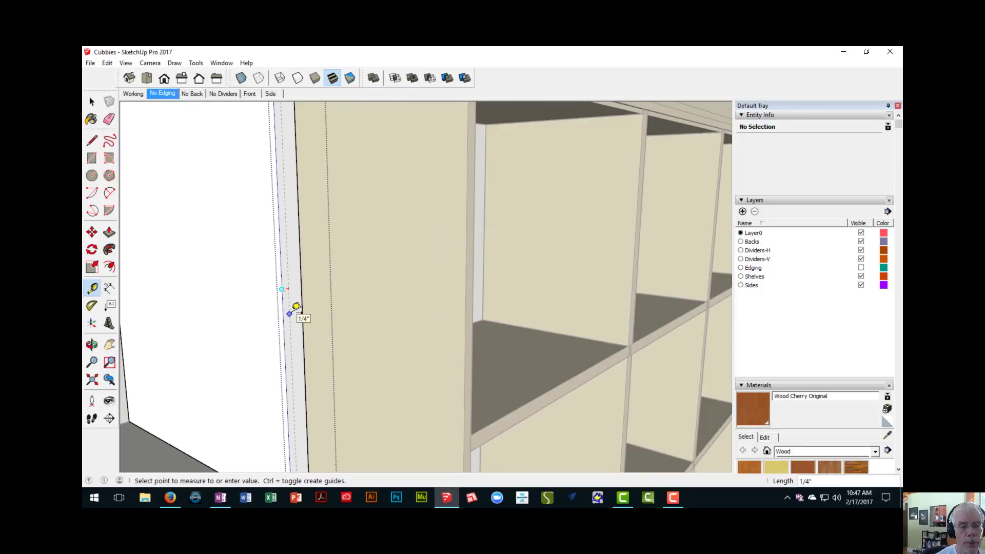
middle_click_drag(296, 306, 285, 317)
scroll(277, 329, "up", 4)
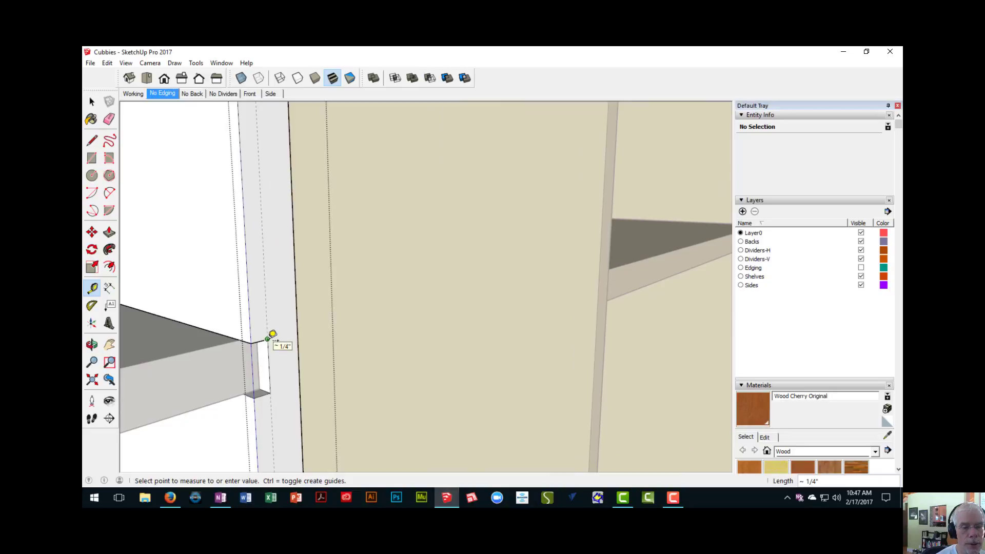
left_click(267, 333)
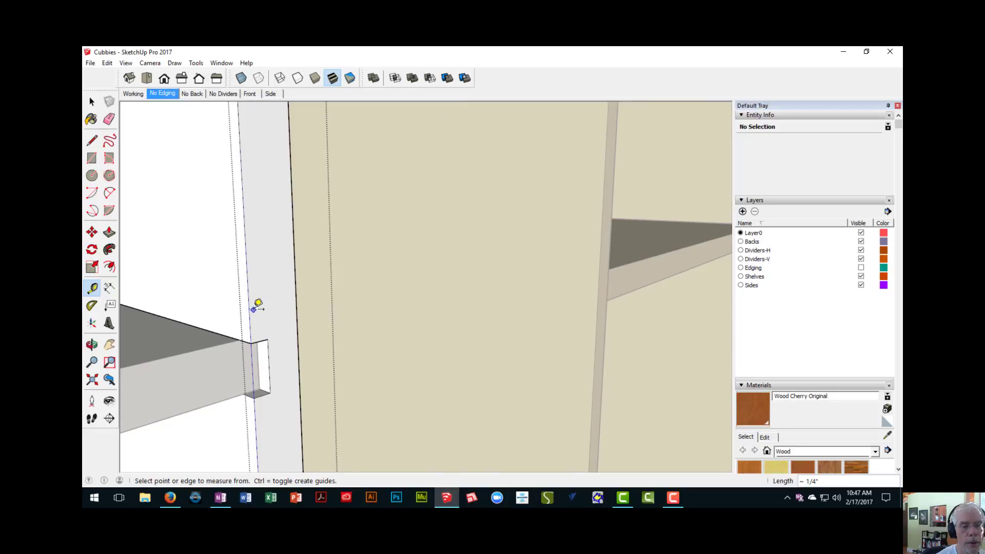
scroll(261, 302, "up", 3)
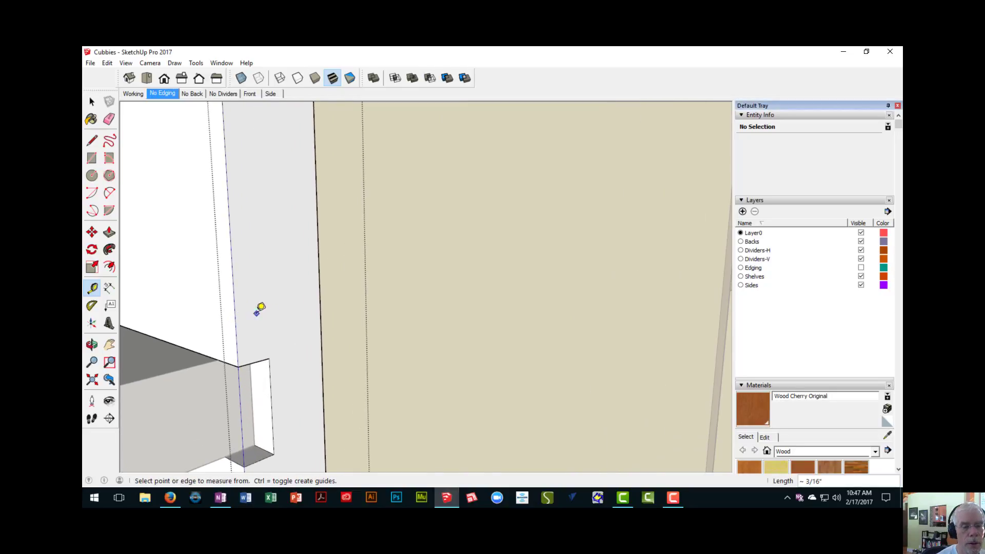
scroll(254, 311, "down", 2)
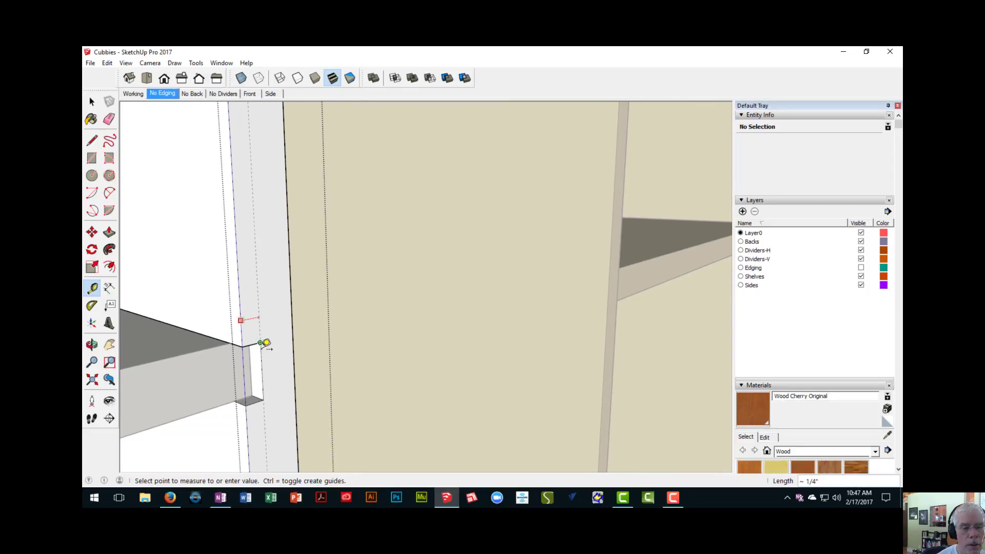
scroll(267, 346, "down", 2)
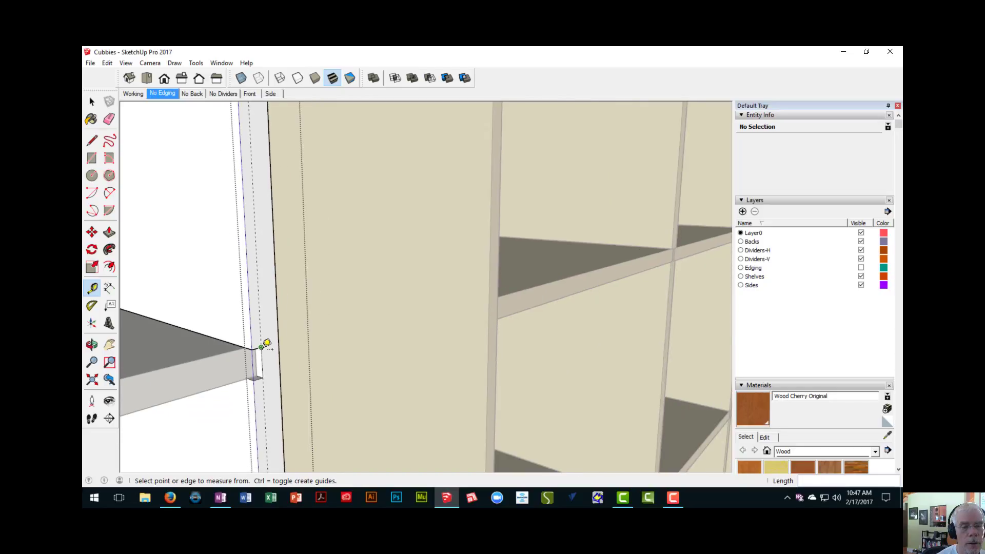
middle_click_drag(264, 341, 228, 307)
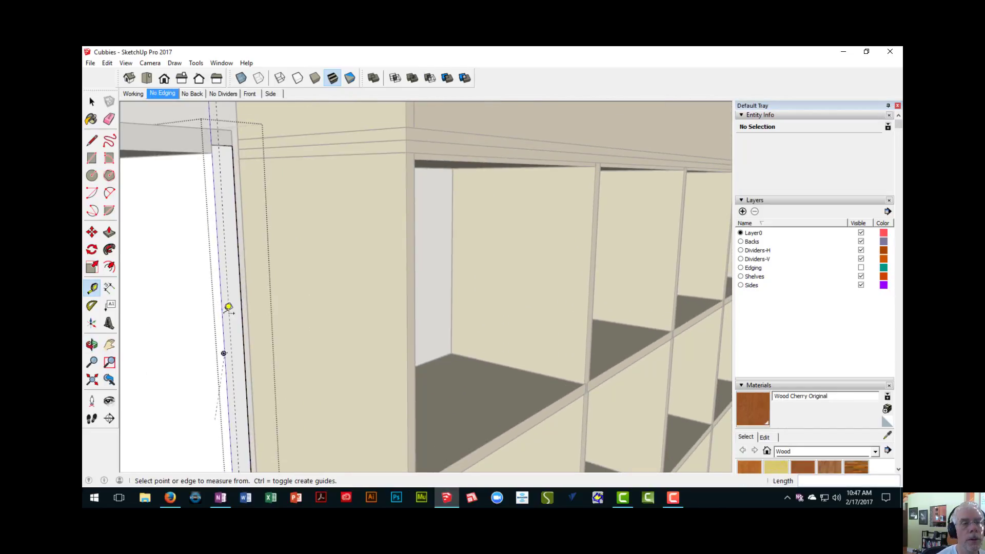
- Draw a 47" line along the guide, splitting the side board's back edge from the top dado down to the bottom board
key("l")
scroll(232, 146, "up", 1)
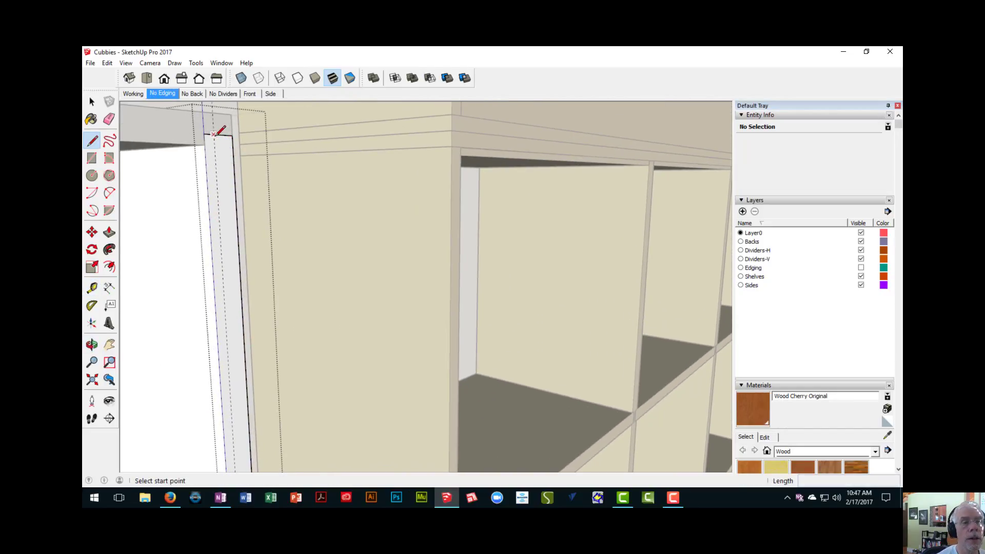
left_click(214, 134)
scroll(245, 293, "down", 2)
middle_click_drag(244, 292, 237, 120)
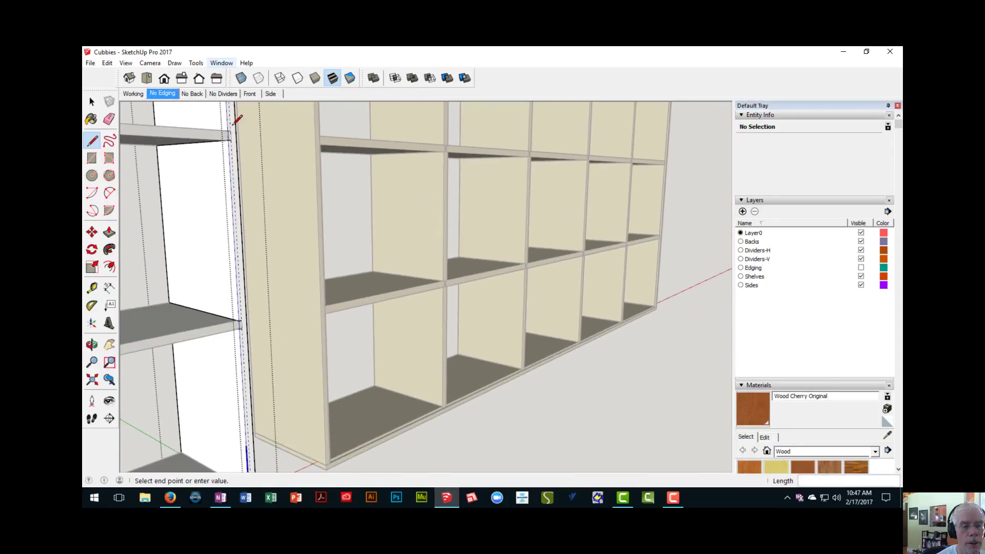
middle_click_drag(239, 325, 198, 65, "shift")
scroll(217, 220, "up", 2)
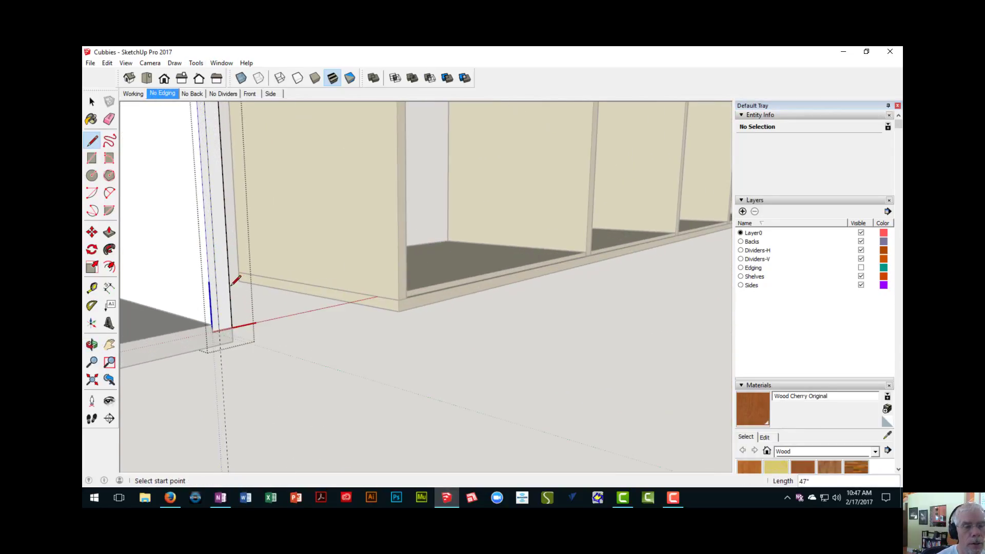
middle_click_drag(235, 279, 235, 334)
scroll(242, 330, "down", 3)
- Push the bottom and middle sections of the side board's inner back strip in by 1/4"
key("p")
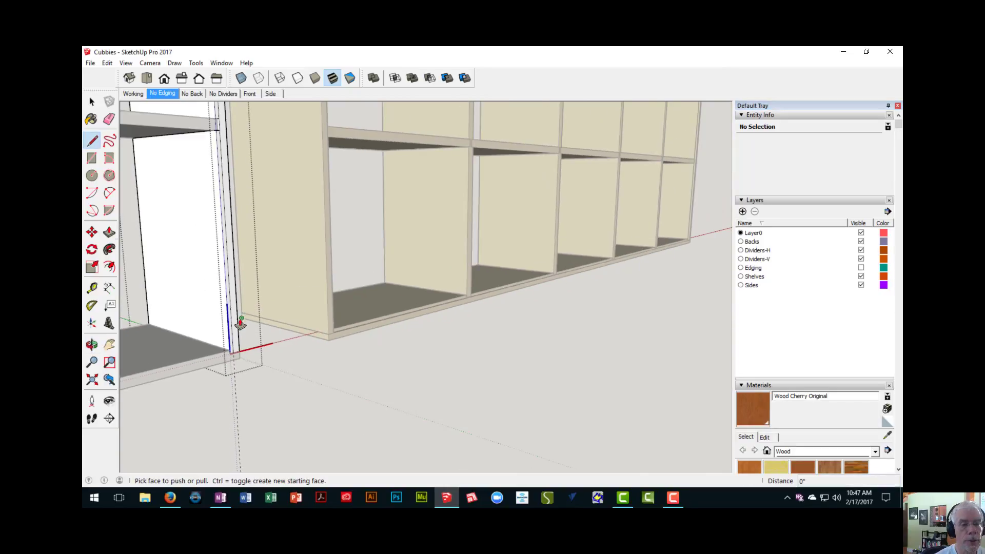
left_click(229, 278)
scroll(236, 150, "up", 2)
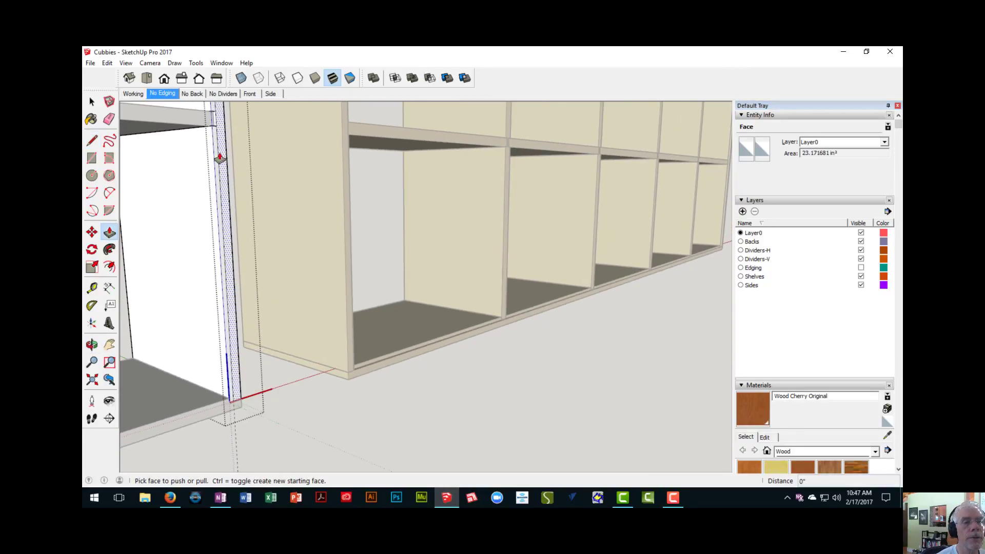
left_click(216, 157)
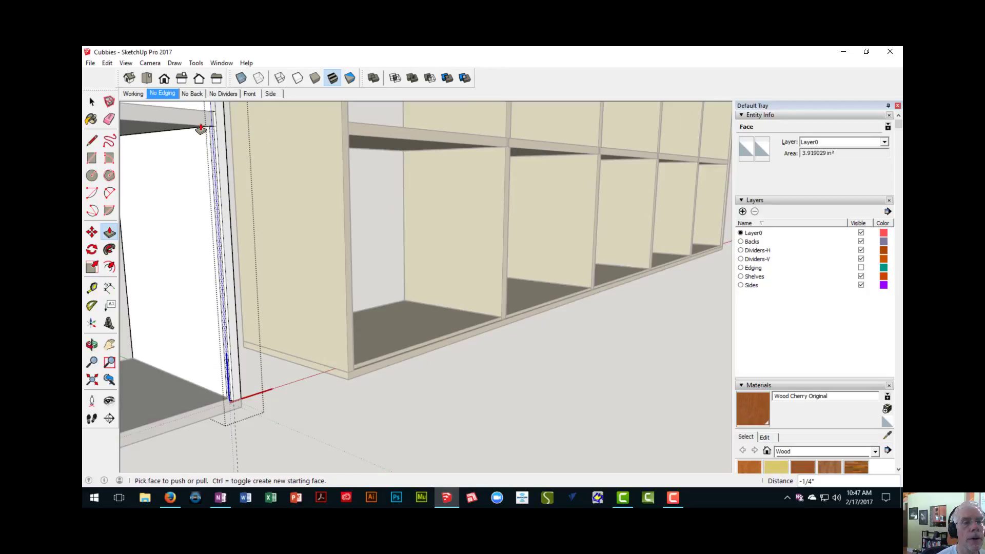
middle_click_drag(219, 138, 253, 454, "shift")
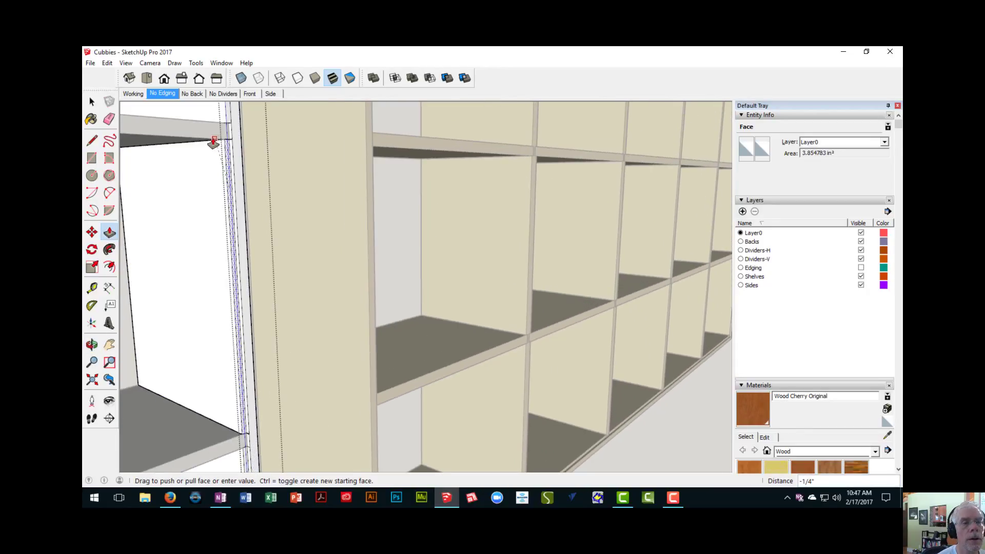
middle_click_drag(213, 144, 243, 283)
- Push the top section of the side board's inner back strip in 1/4" to match the recess below
left_click(247, 272)
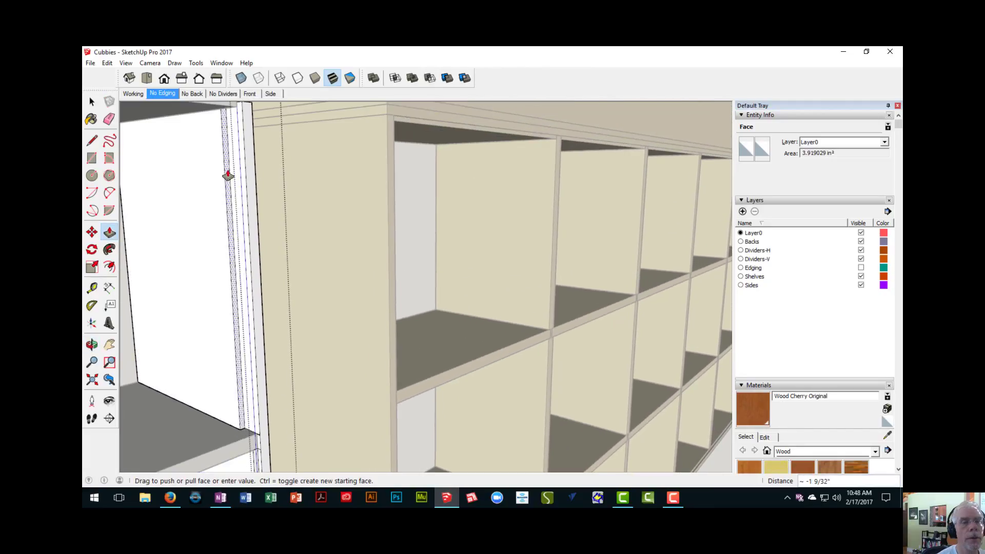
left_click(227, 112)
scroll(236, 289, "down", 2)
scroll(222, 183, "up", 3)
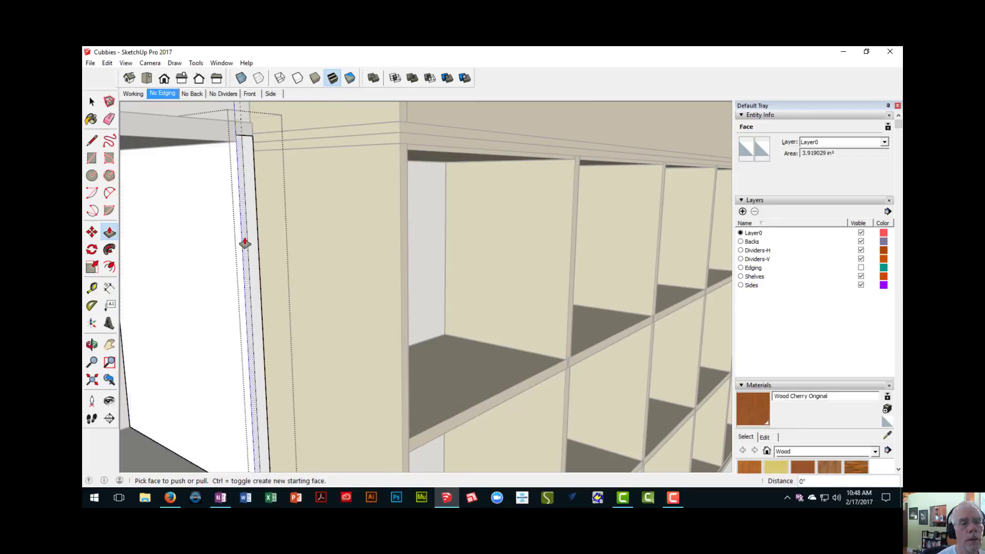
middle_click_drag(242, 242, 298, 291)
scroll(298, 291, "up", 5)
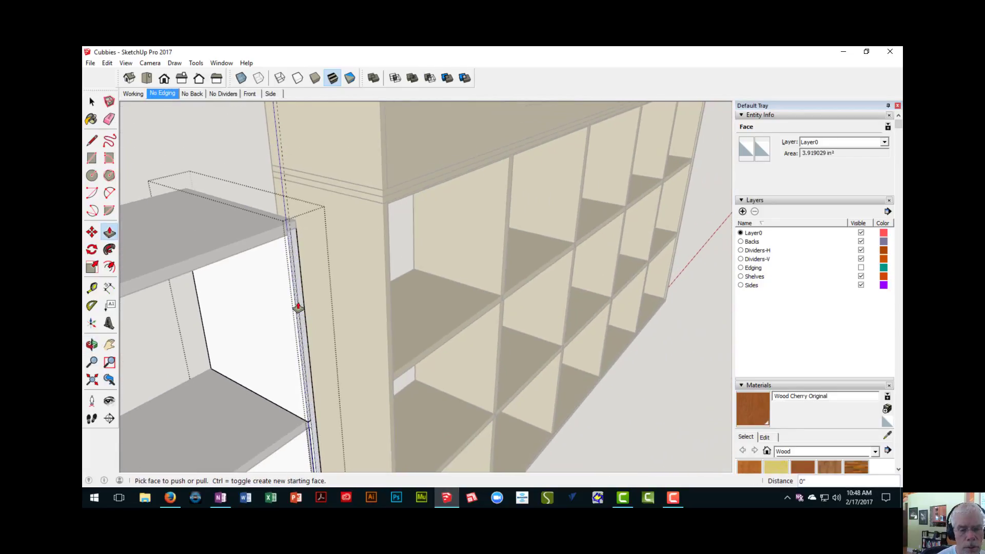
scroll(309, 343, "up", 2)
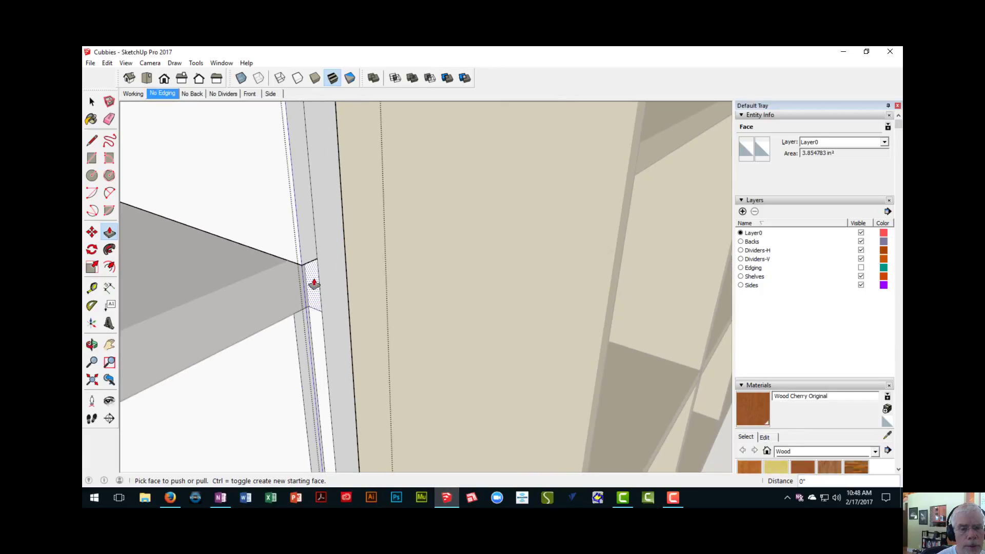
left_click(306, 260)
left_click(297, 269)
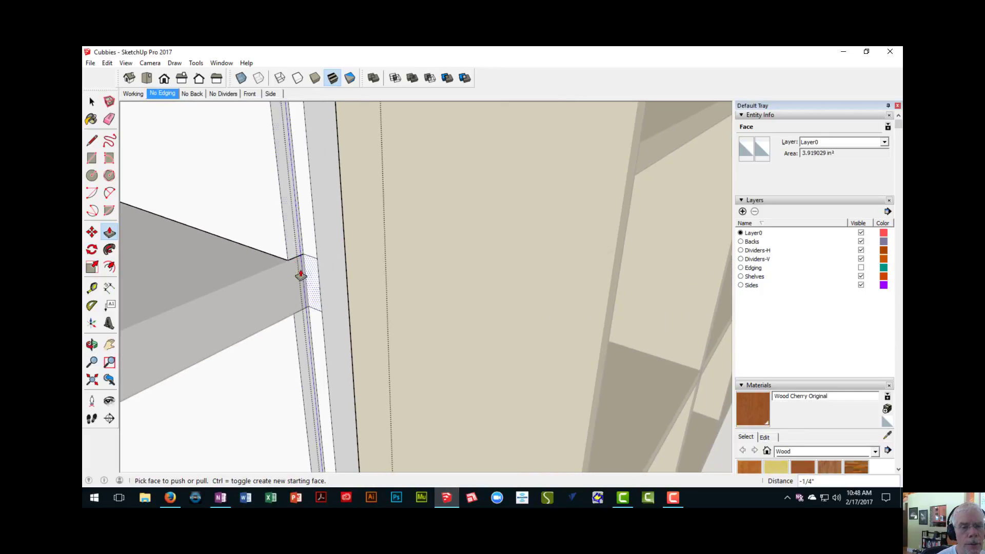
- Erase the leftover edges crossing the new rabbet at the upper divider's dado
middle_click_drag(317, 301, 351, 265)
scroll(306, 221, "up", 1)
scroll(307, 221, "up", 3)
key("e")
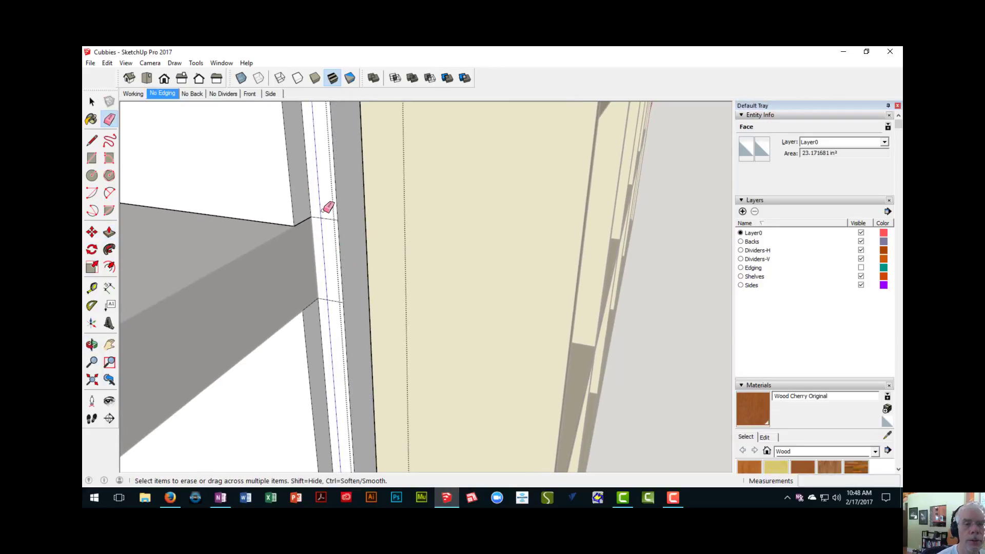
left_click_drag(335, 253, 333, 287)
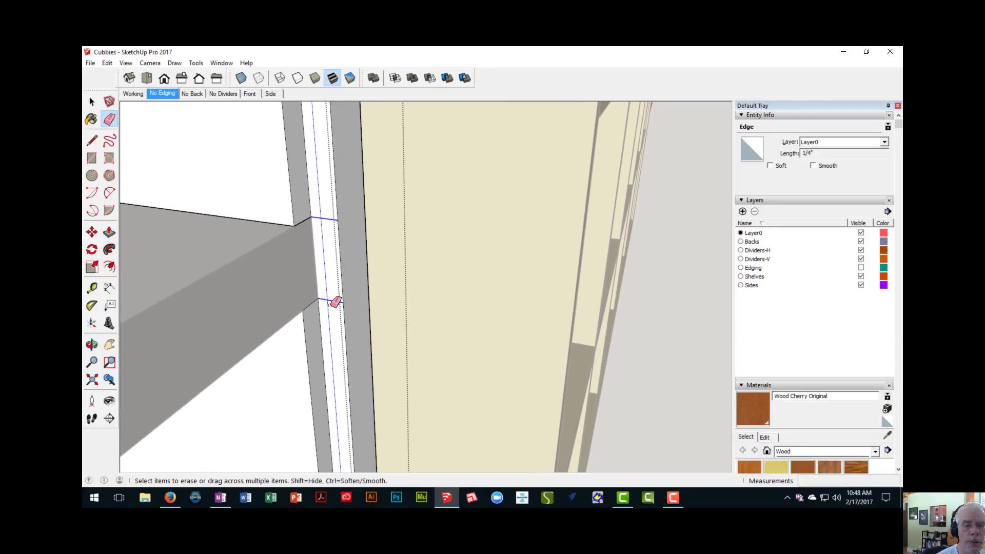
scroll(331, 303, "down", 3)
scroll(327, 209, "down", 2)
- Check the rabbet up to the cabinet's top and erase the leftover edges crossing it at the remaining divider dado
middle_click_drag(329, 214, 325, 415, "shift")
middle_click_drag(303, 229, 323, 284)
scroll(320, 197, "up", 4)
mouse_move(317, 199)
middle_mouse_down()
mouse_move(282, 137)
mouse_move(288, 55)
middle_mouse_up()
mouse_move(304, 138)
middle_mouse_down()
mouse_move(246, 143)
mouse_move(177, 186)
middle_mouse_up()
scroll(252, 182, "up", 3)
scroll(185, 275, "down", 4)
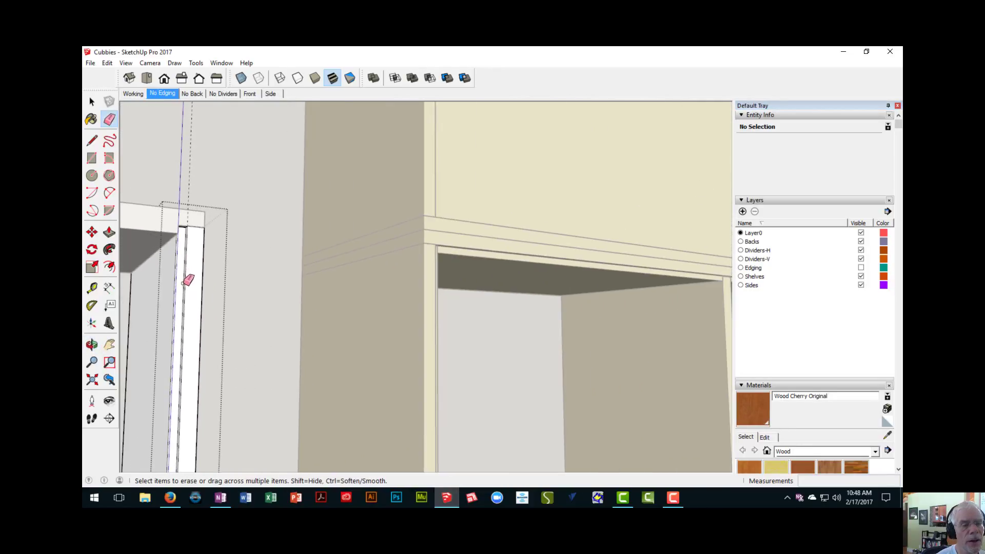
scroll(176, 378, "down", 1)
middle_click_drag(176, 378, 308, 46, "shift")
middle_click_drag(286, 343, 306, 46, "shift")
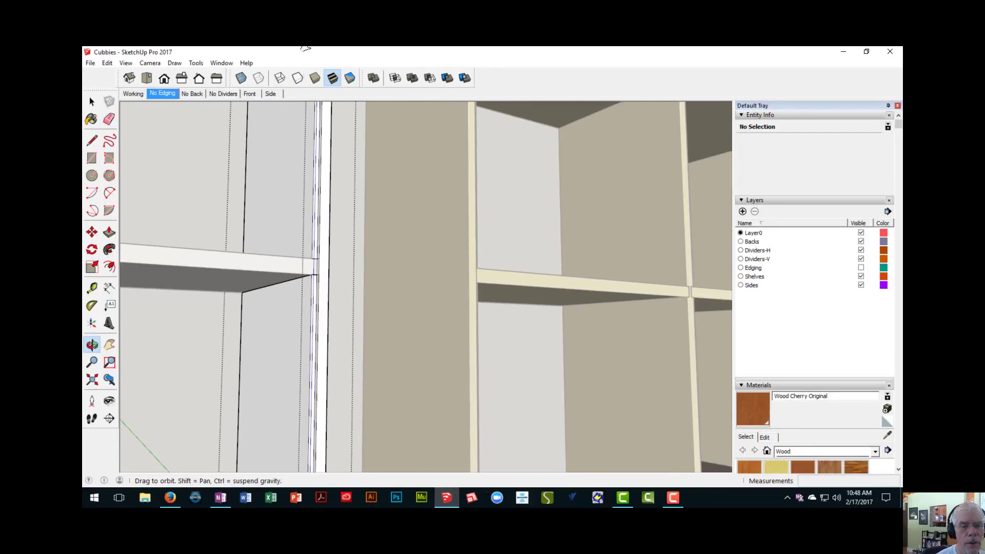
scroll(318, 270, "up", 2)
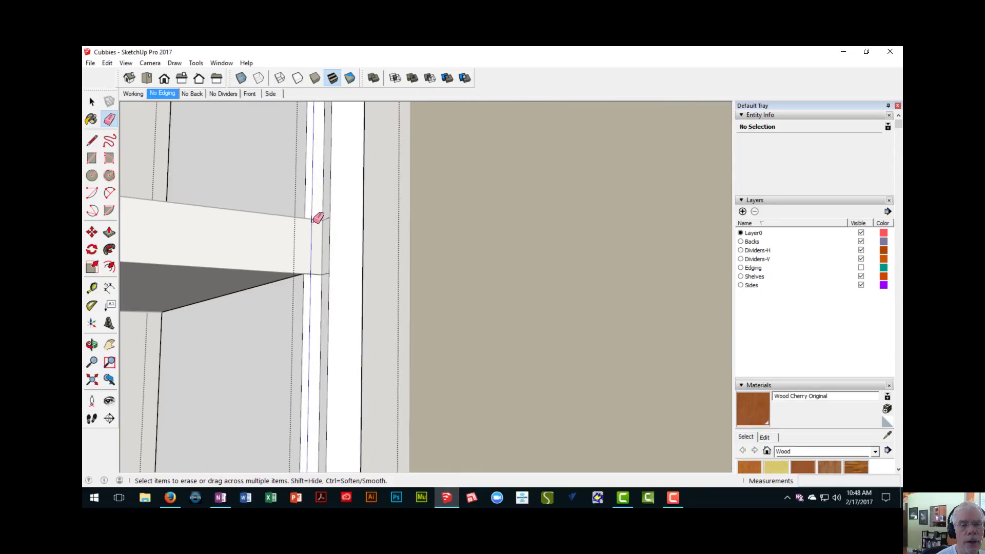
mouse_move(317, 267)
left_mouse_down()
mouse_move(314, 275)
mouse_move(321, 268)
left_mouse_up()
mouse_move(324, 269)
middle_mouse_down()
mouse_move(404, 287)
mouse_move(349, 218)
middle_mouse_up()
left_click_drag(329, 246, 329, 290)
- Check the rabbet at the foot of the side board and close the side board component
scroll(331, 303, "down", 4)
middle_click_drag(334, 369, 347, 46, "shift")
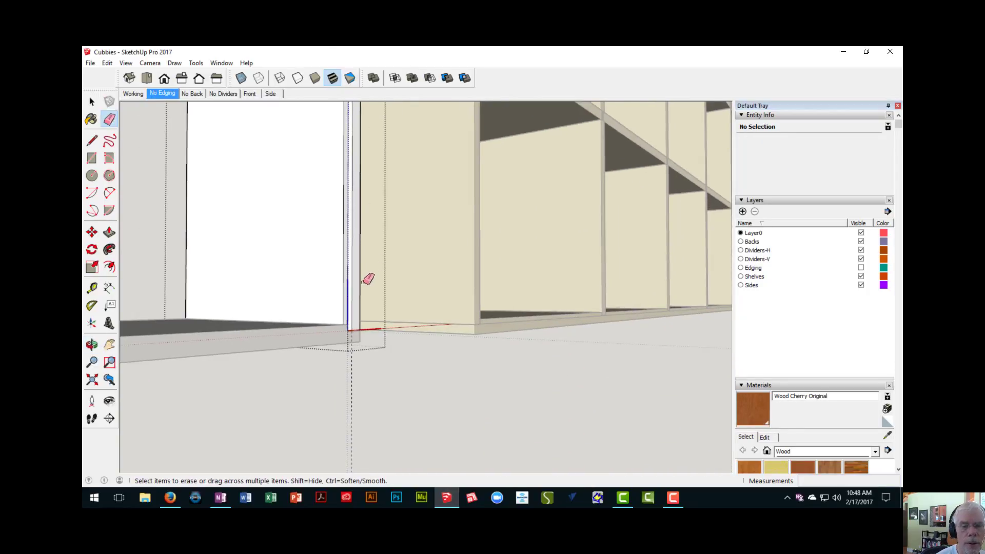
scroll(362, 282, "up", 4)
mouse_move(341, 346)
middle_mouse_down()
mouse_move(338, 330)
mouse_move(339, 366)
middle_mouse_up()
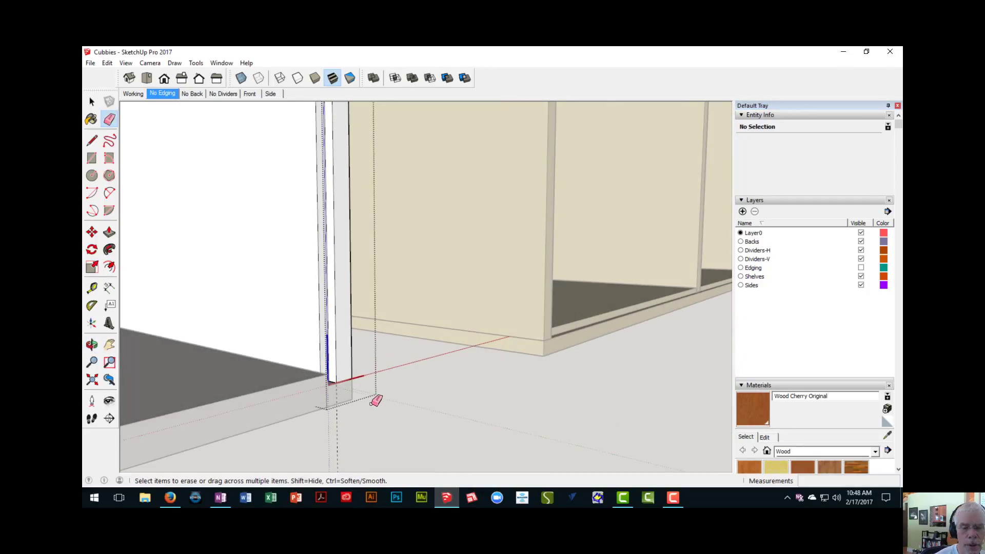
right_click(412, 440)
left_click(424, 446)
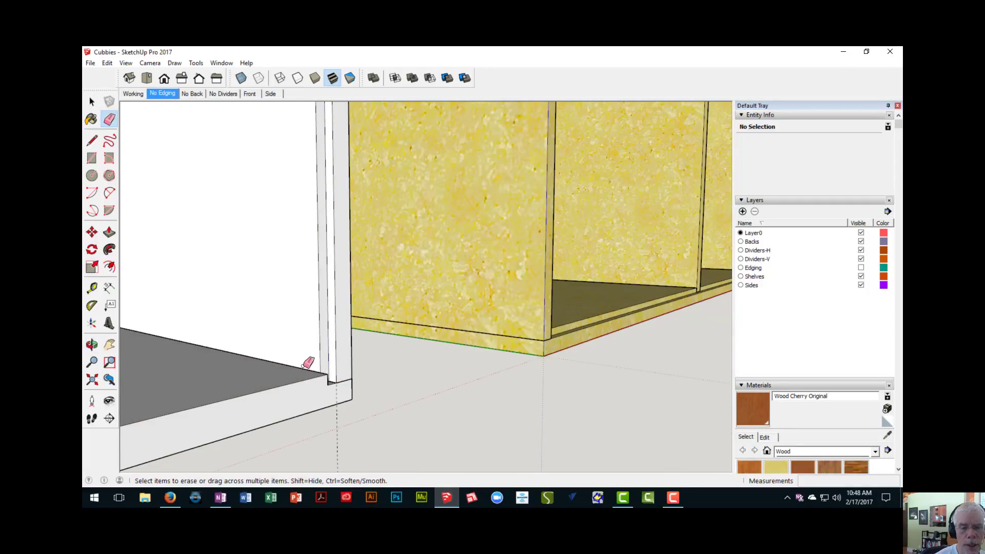
- Place a guide along the bottom board's back edge at the cabinet's far end, level with the floor of the upright's dado
middle_click_drag(307, 364, 280, 330)
scroll(358, 344, "up", 4)
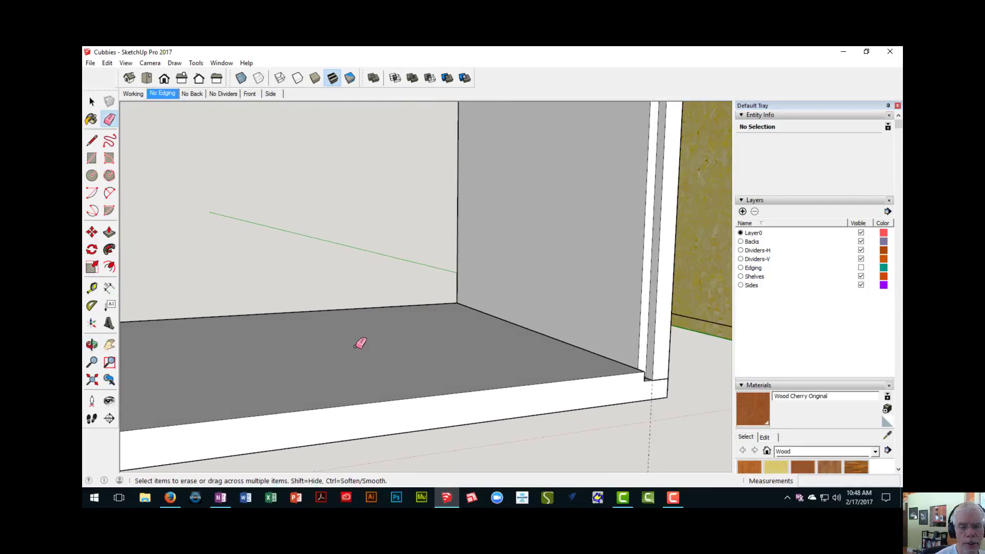
mouse_move(359, 344)
middle_mouse_down()
mouse_move(229, 362)
mouse_move(697, 350)
mouse_move(359, 303)
mouse_move(275, 336)
middle_mouse_up()
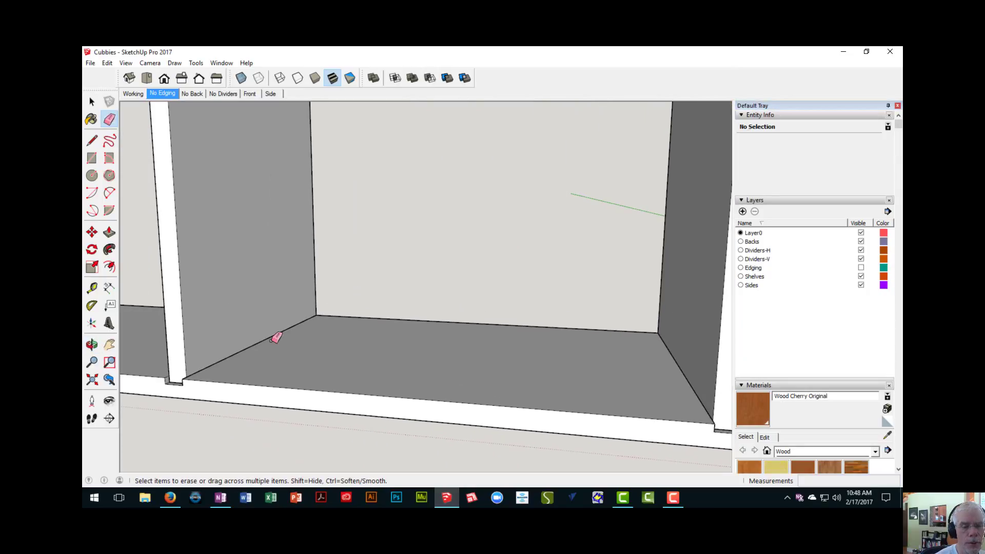
scroll(275, 337, "down", 4)
scroll(179, 318, "down", 3)
middle_click_drag(179, 314, 446, 321, "shift")
middle_click_drag(262, 306, 480, 331, "shift")
scroll(336, 334, "up", 3)
scroll(294, 357, "up", 5)
middle_click_drag(293, 374, 250, 249)
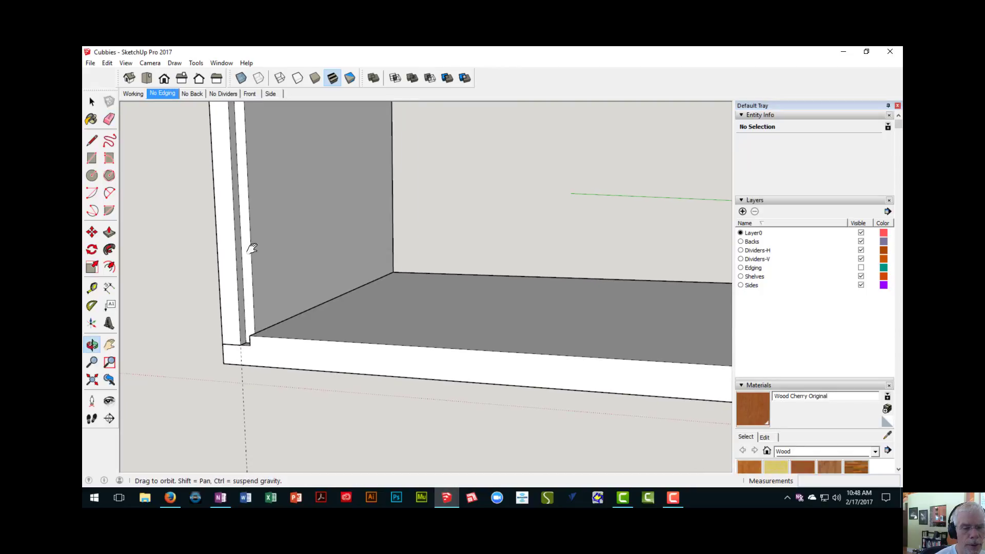
middle_click_drag(298, 343, 299, 269)
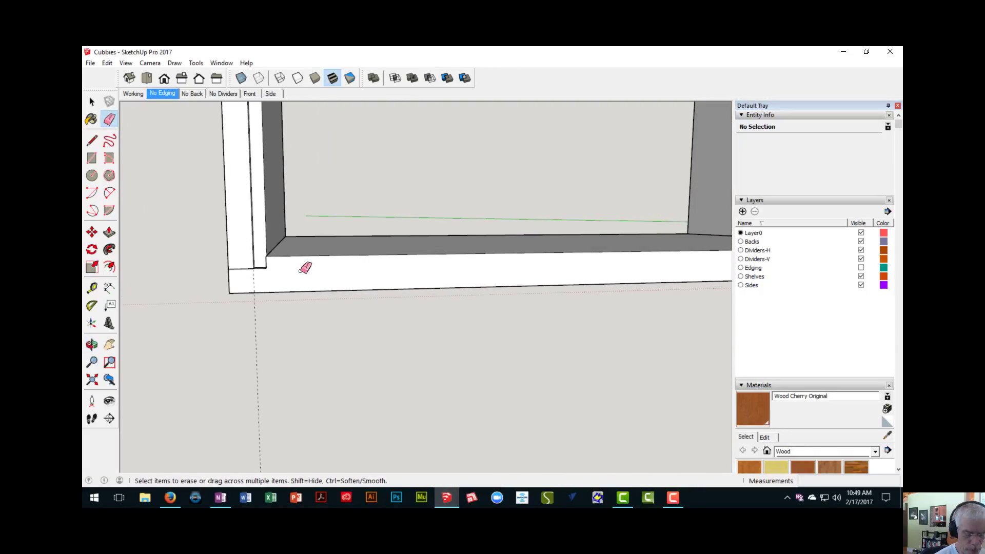
key("t")
scroll(303, 270, "up", 3)
left_click(287, 238)
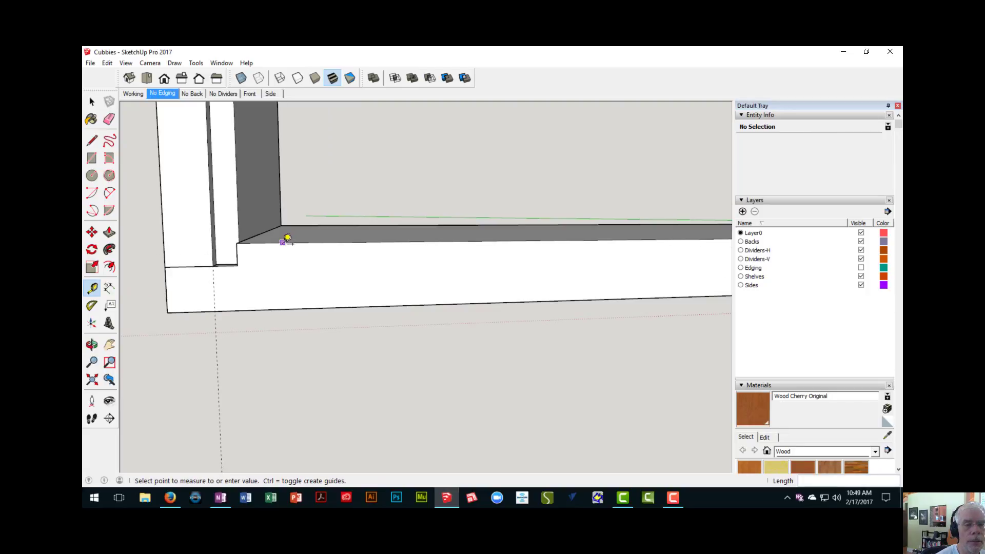
middle_click_drag(245, 263, 343, 293)
- Draw a line along the guide on the bottom board's back edge, from one side board's dado to the other
key("l")
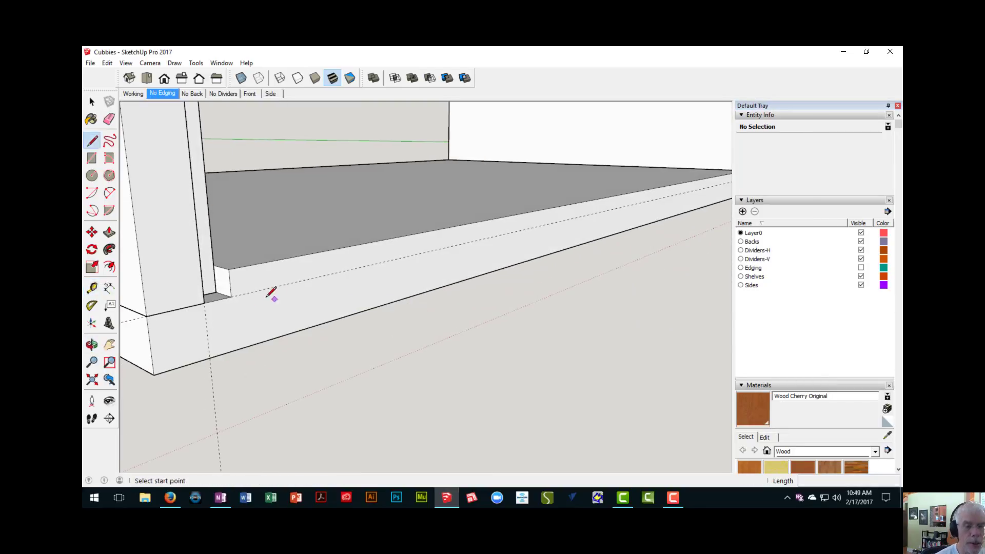
left_click(231, 296)
middle_click_drag(231, 287, 353, 277)
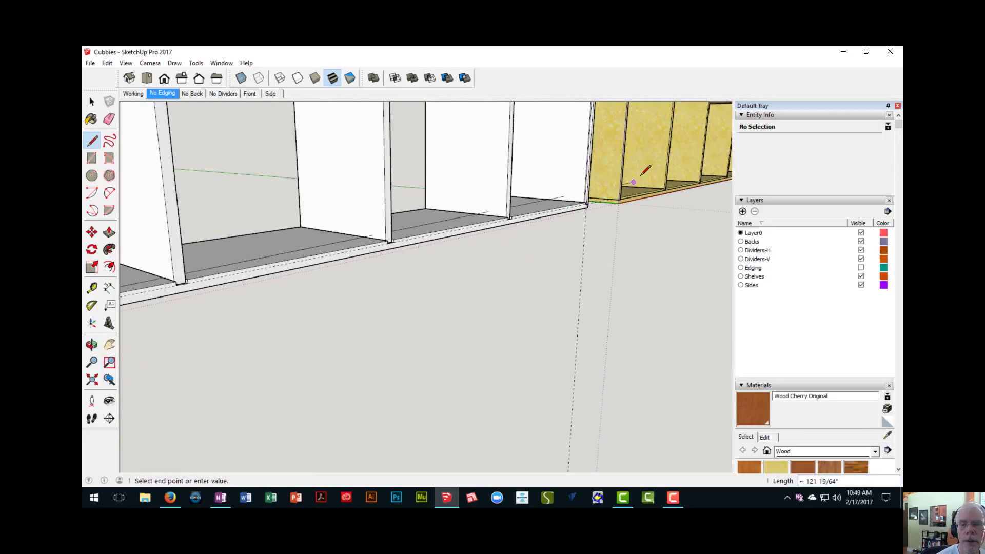
middle_click_drag(628, 183, 525, 246, "shift")
scroll(526, 253, "up", 6)
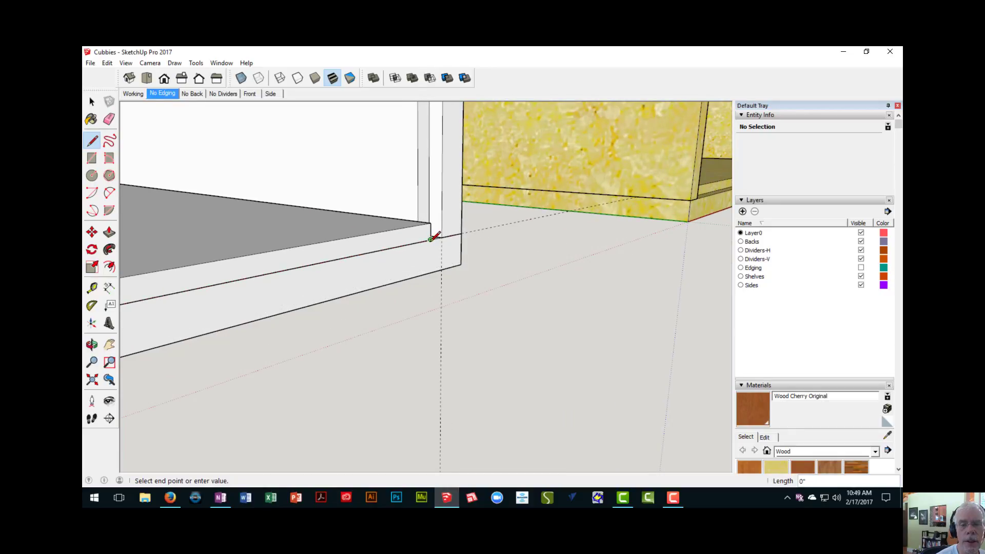
scroll(434, 237, "down", 2)
middle_click_drag(429, 249, 456, 249)
- Try to push in the strip above the line on the bottom board's back edge
key("p")
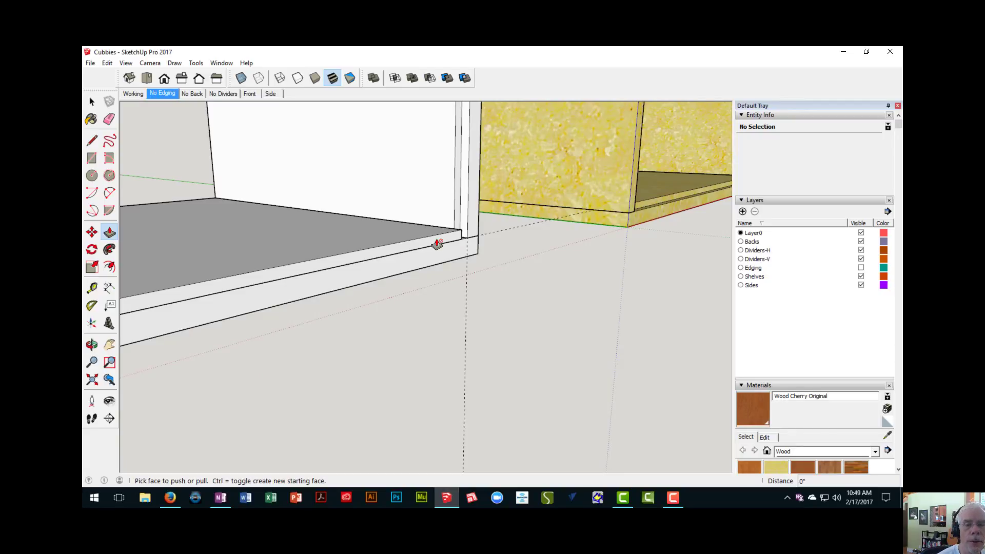
mouse_move(425, 245)
middle_mouse_down("shift")
mouse_move(456, 235)
mouse_move(439, 245)
middle_mouse_up("shift")
scroll(440, 238, "up", 4)
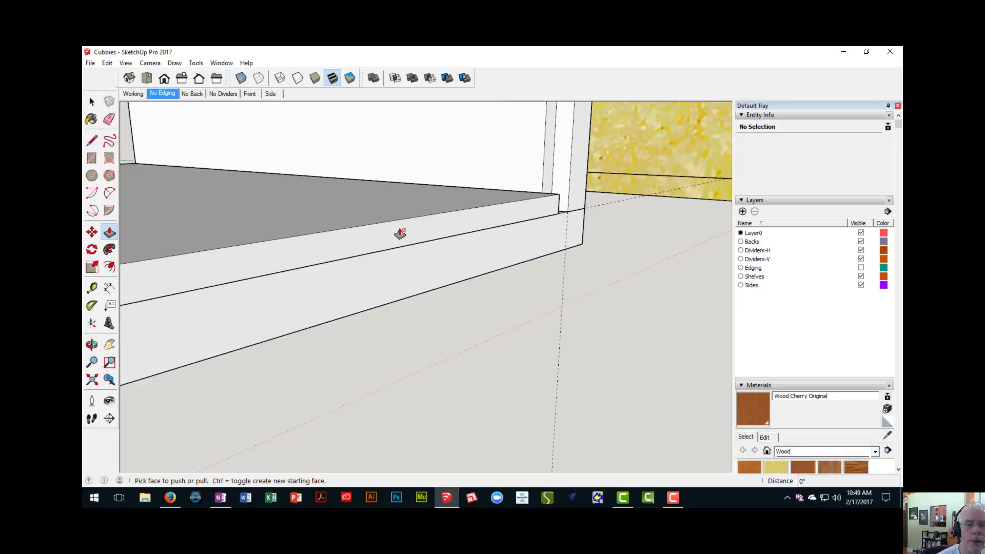
scroll(401, 234, "down", 5)
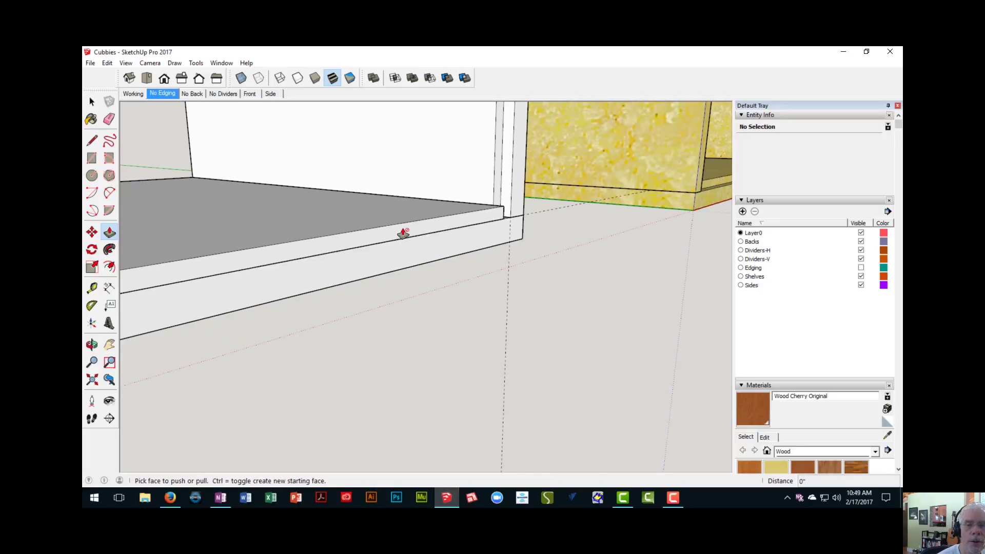
middle_click_drag(402, 242, 462, 231)
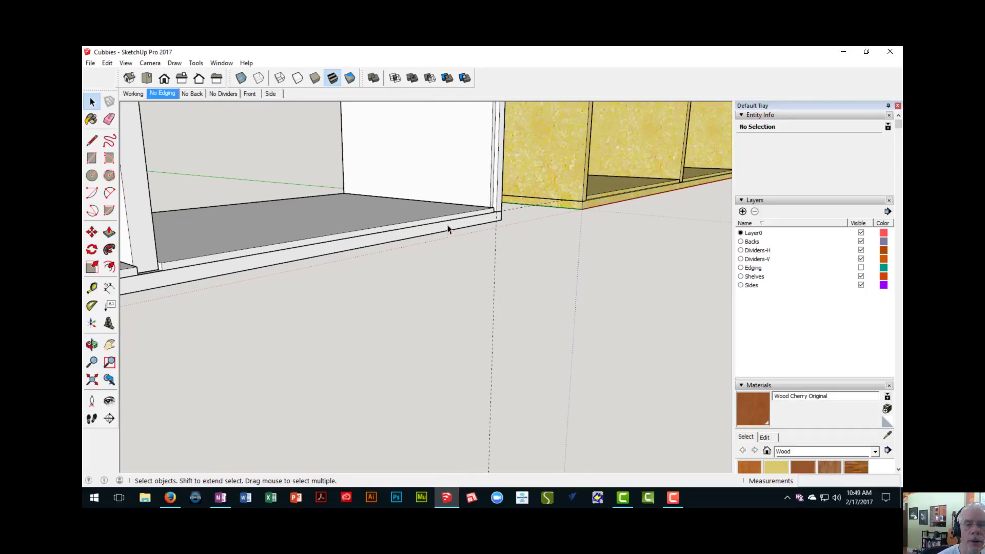
- Delete the line that was drawn outside the bottom board's component
left_click(446, 222)
scroll(445, 225, "up", 3)
scroll(446, 229, "up", 3)
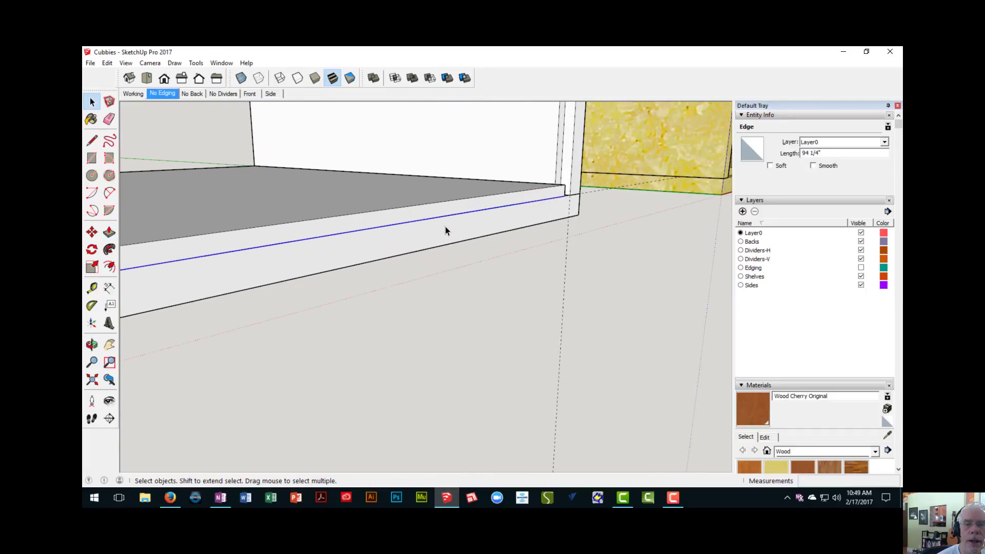
double_click(469, 242)
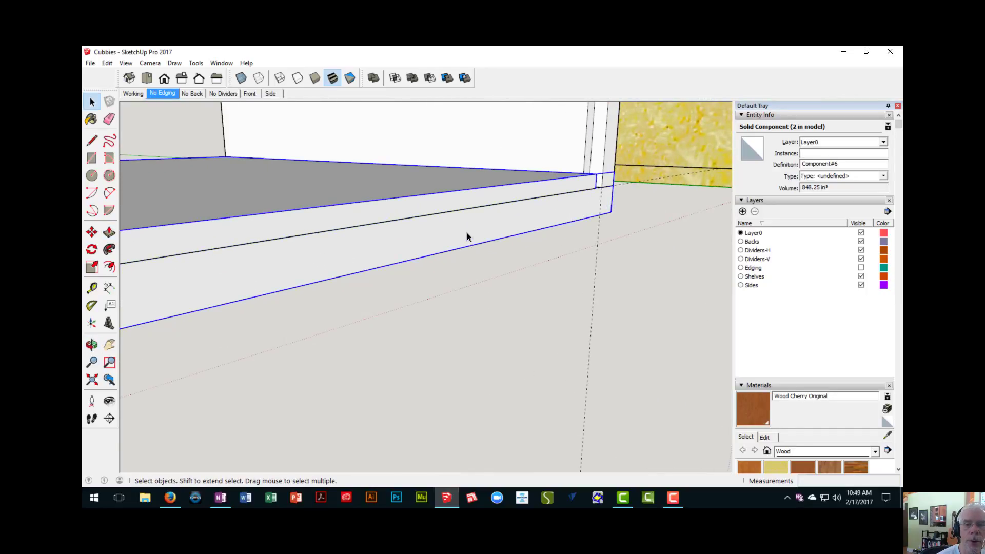
left_click(462, 212)
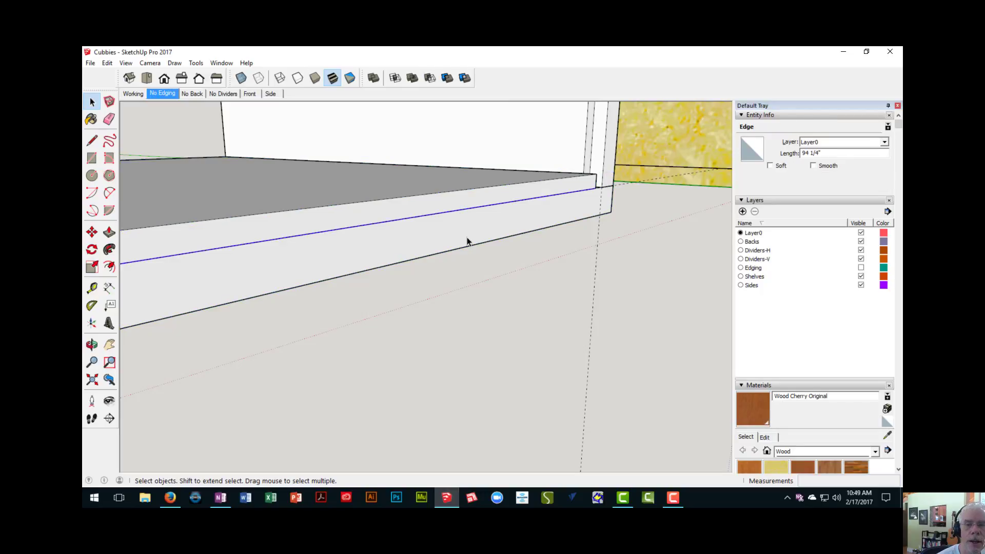
scroll(467, 241, "down", 2)
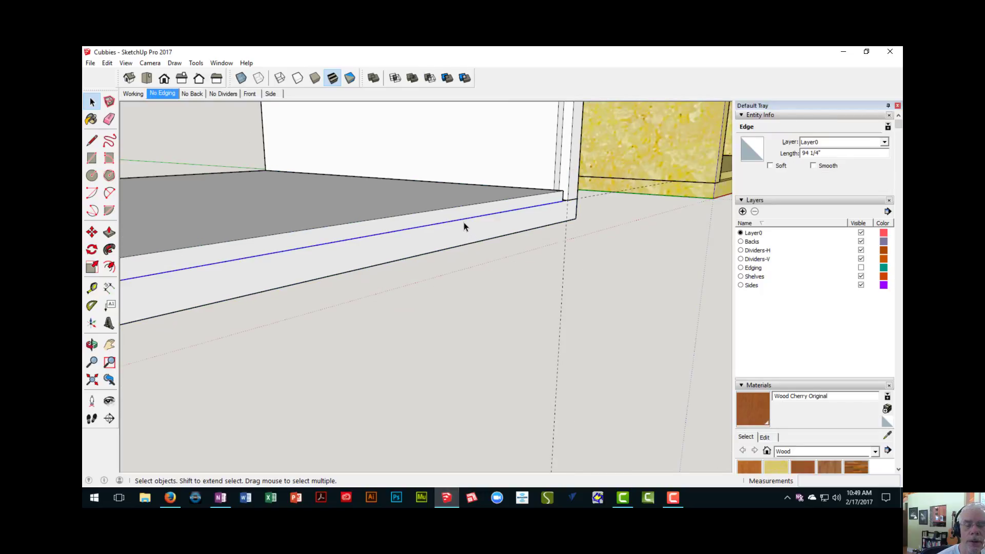
scroll(464, 226, "down", 3)
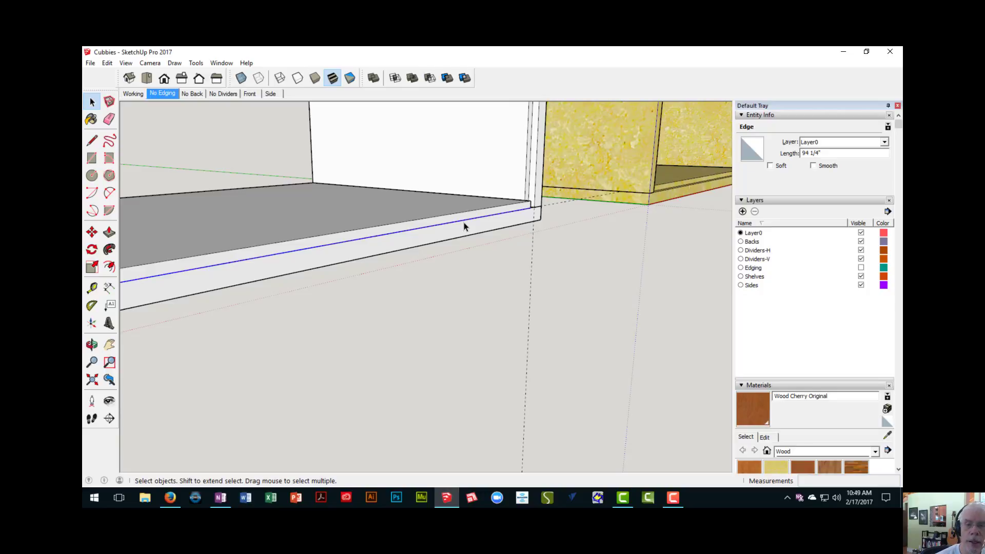
key("Delete")
- Open the bottom board component and draw a line about 94 1/4" long along the back-edge guide between the end dadoes
double_click(471, 224)
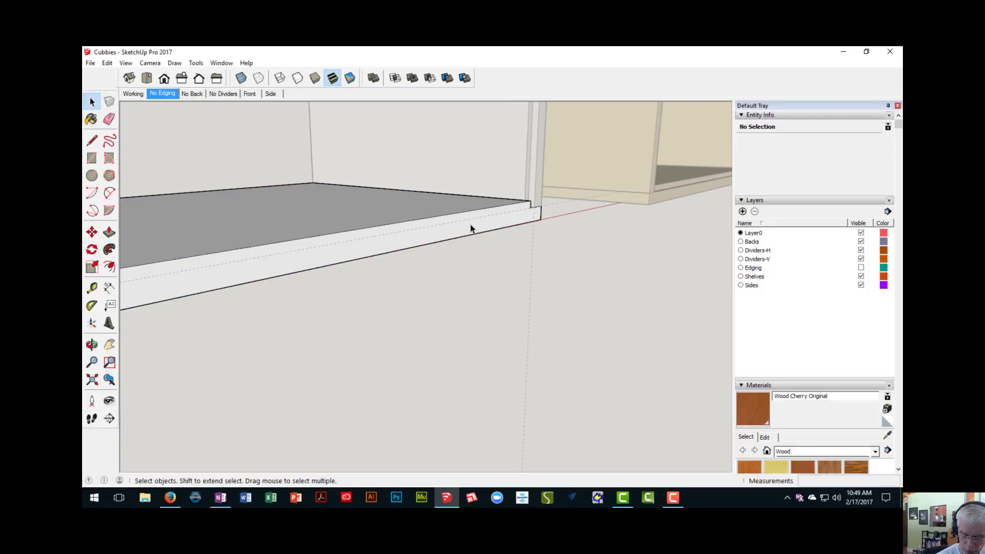
key("l")
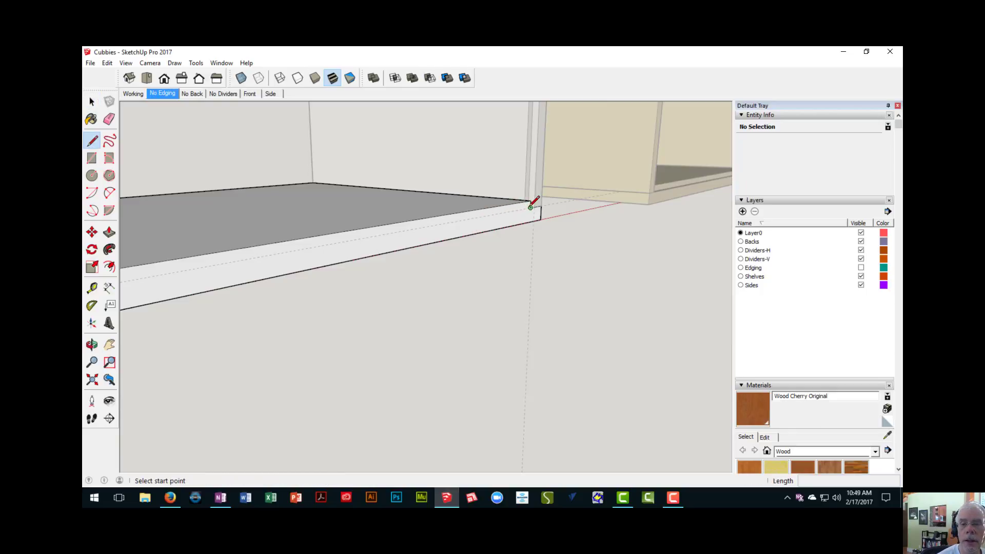
left_click(532, 205)
scroll(376, 222, "down", 3)
middle_click_drag(376, 222, 310, 211)
scroll(356, 240, "up", 3)
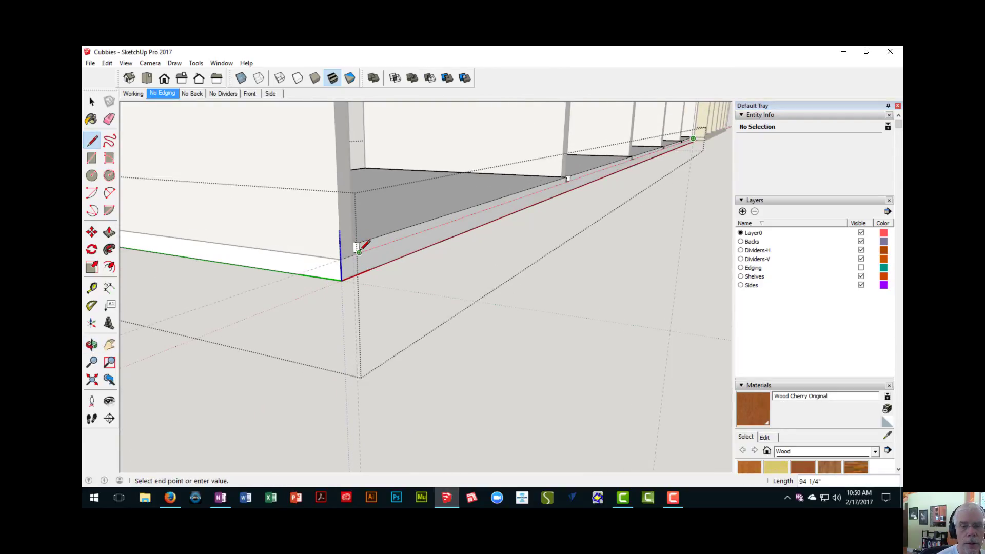
mouse_move(364, 245)
middle_mouse_down()
mouse_move(359, 268)
mouse_move(348, 249)
middle_mouse_up()
- Push the first bay's back-edge strip in 1/4" and erase the leftover edge crossing the rabbet at the end dado
key("p")
left_click(347, 250)
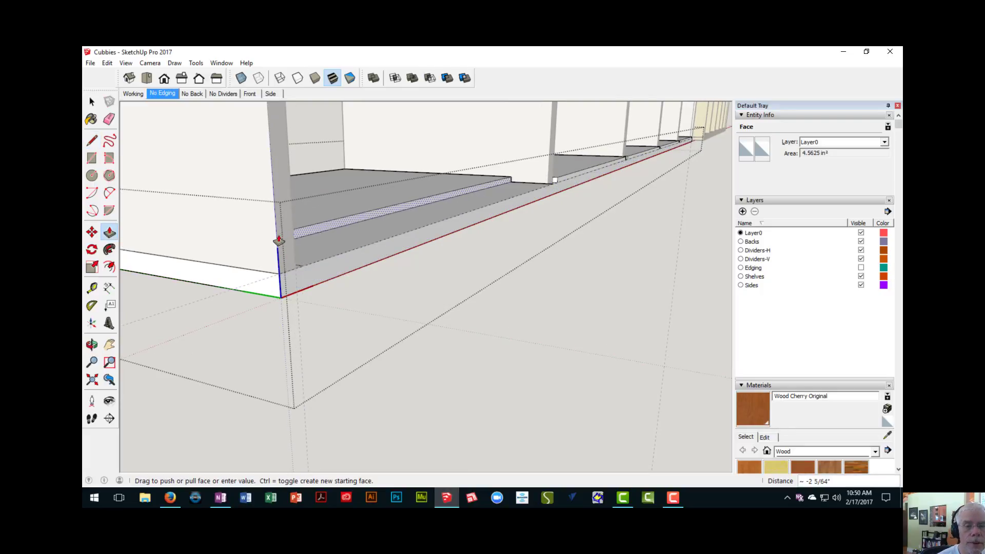
middle_click_drag(283, 276, 209, 307)
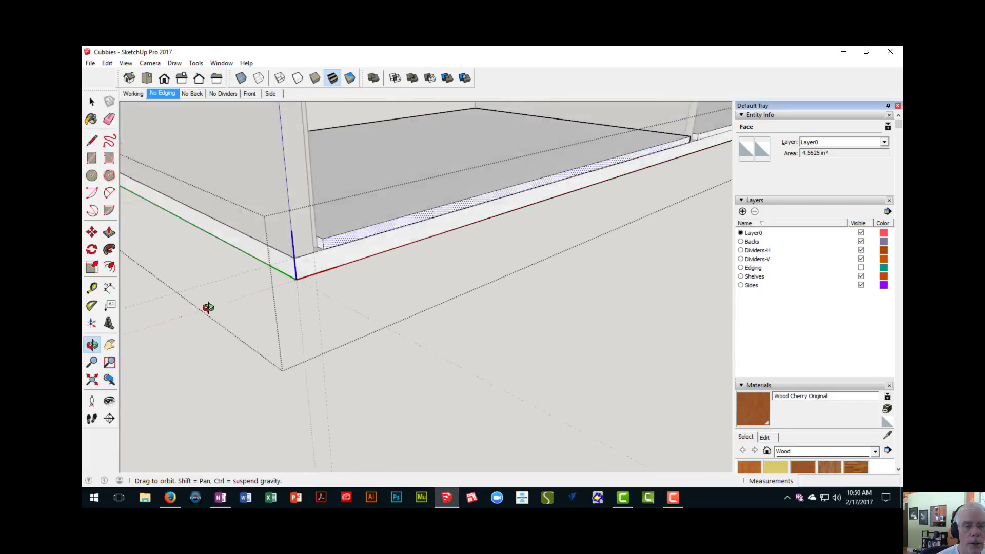
scroll(315, 257, "up", 4)
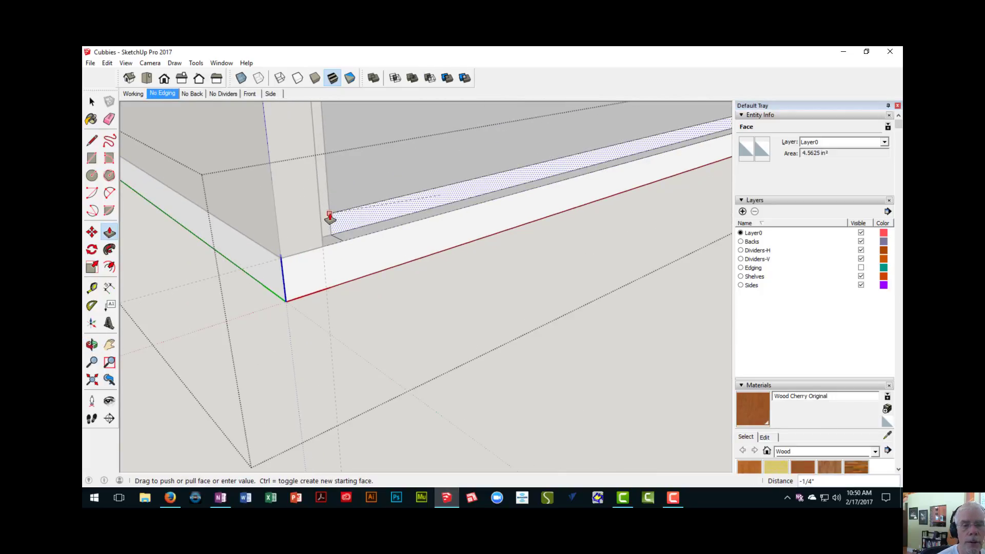
left_click(329, 218)
middle_click_drag(378, 233, 180, 280)
scroll(159, 280, "up", 2)
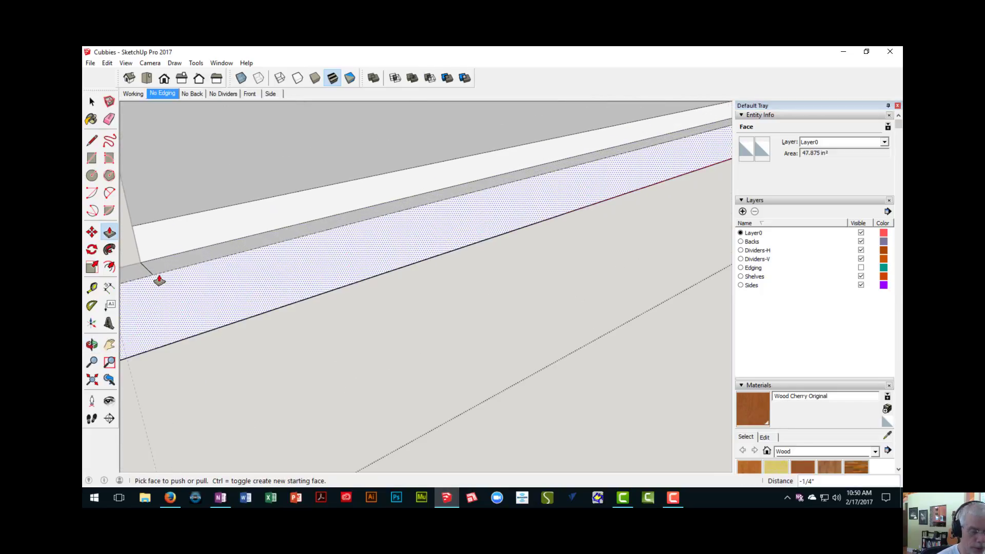
key("e")
mouse_move(154, 268)
middle_mouse_down()
mouse_move(583, 149)
mouse_move(402, 227)
middle_mouse_up()
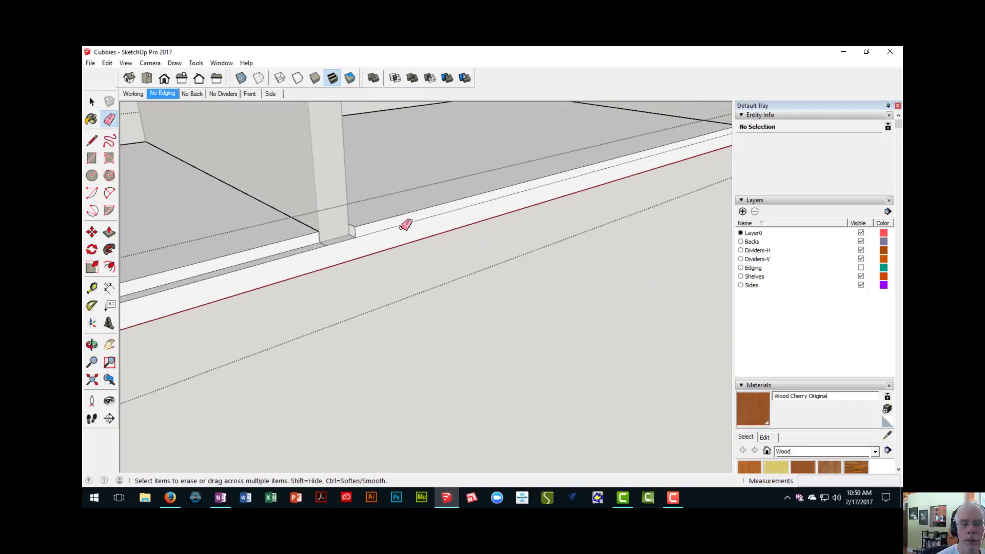
- Push the second bay's back-edge strip in 1/4" and erase the leftover edges at the first divider's dado
key("p")
scroll(401, 228, "up", 3)
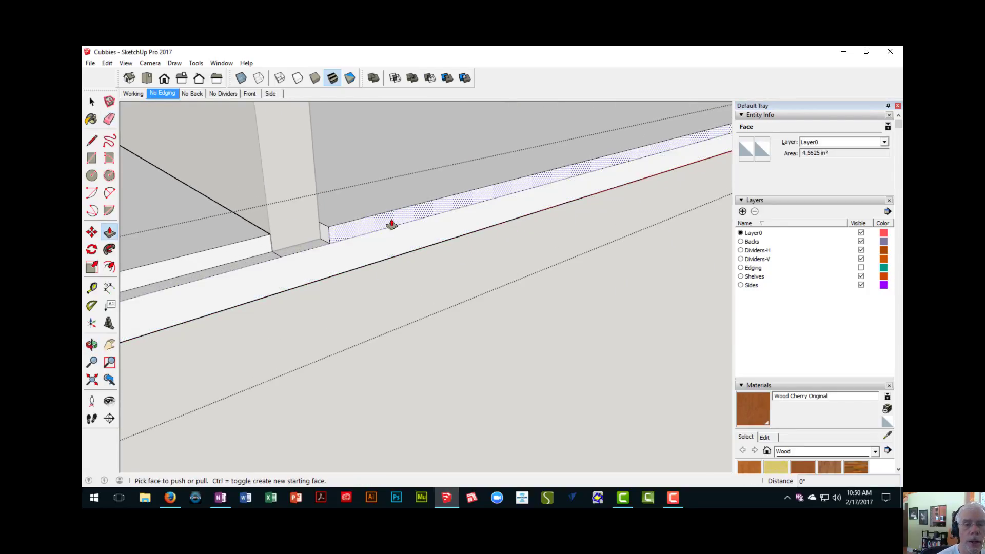
double_click(391, 224)
mouse_move(255, 273)
middle_mouse_down()
mouse_move(267, 280)
mouse_move(279, 244)
middle_mouse_up()
key("e")
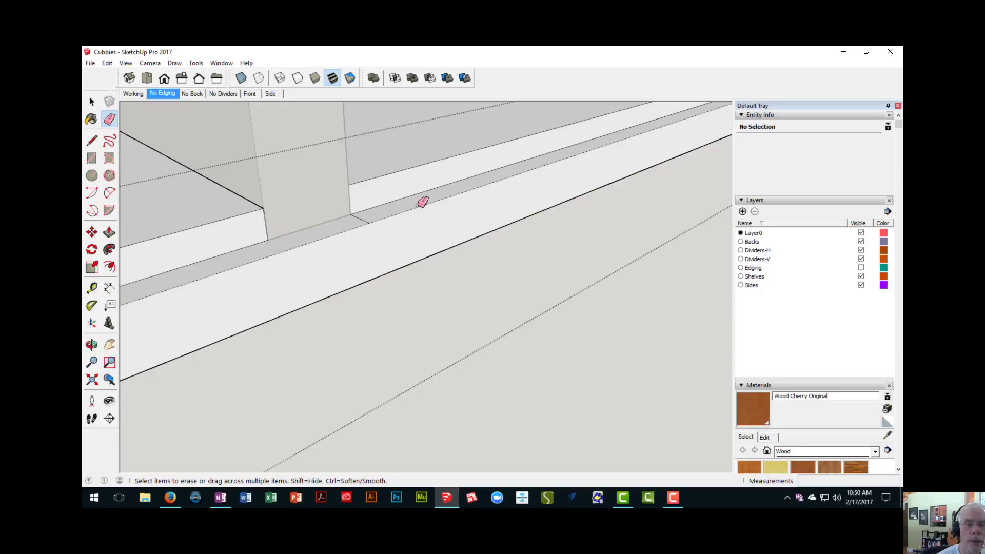
mouse_move(369, 217)
middle_mouse_down()
mouse_move(605, 169)
mouse_move(314, 286)
mouse_move(469, 211)
middle_mouse_up()
scroll(468, 211, "up", 3)
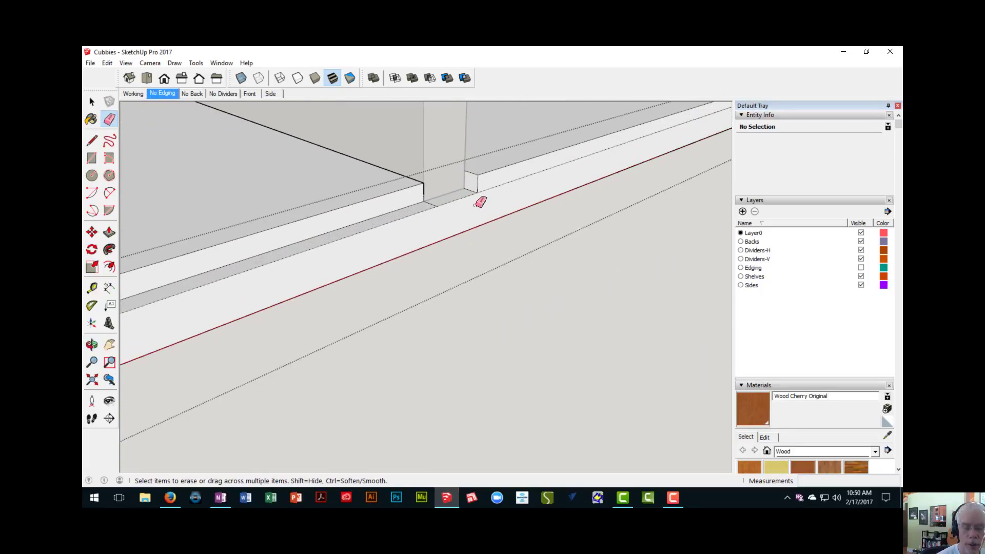
- Push the third bay's back-edge strip in 1/4" and erase the leftover edges at the second divider's dado
key("p")
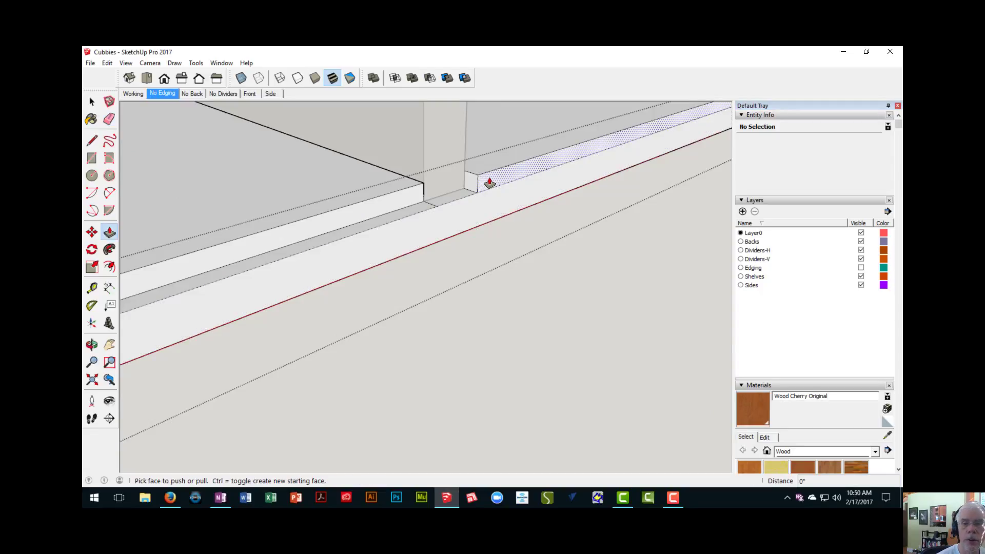
left_click(487, 183)
left_click(482, 191)
key("e")
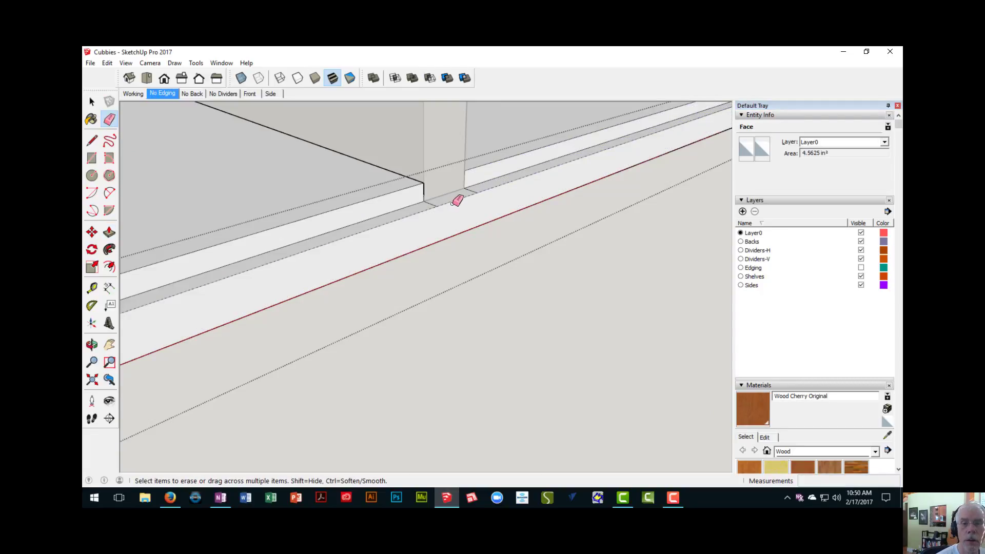
middle_click_drag(458, 200, 439, 206)
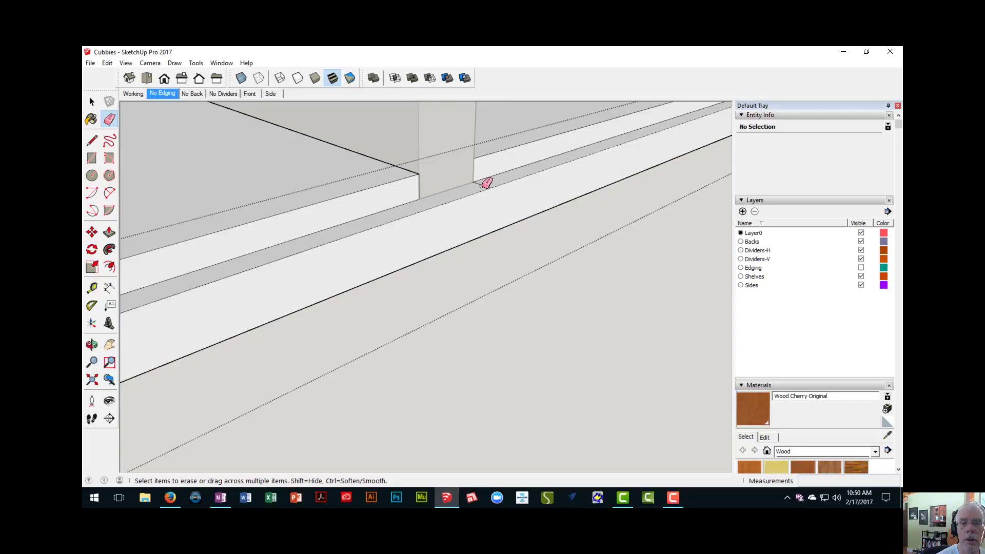
mouse_move(484, 183)
middle_mouse_down()
mouse_move(458, 220)
mouse_move(605, 176)
mouse_move(415, 253)
mouse_move(468, 222)
middle_mouse_up()
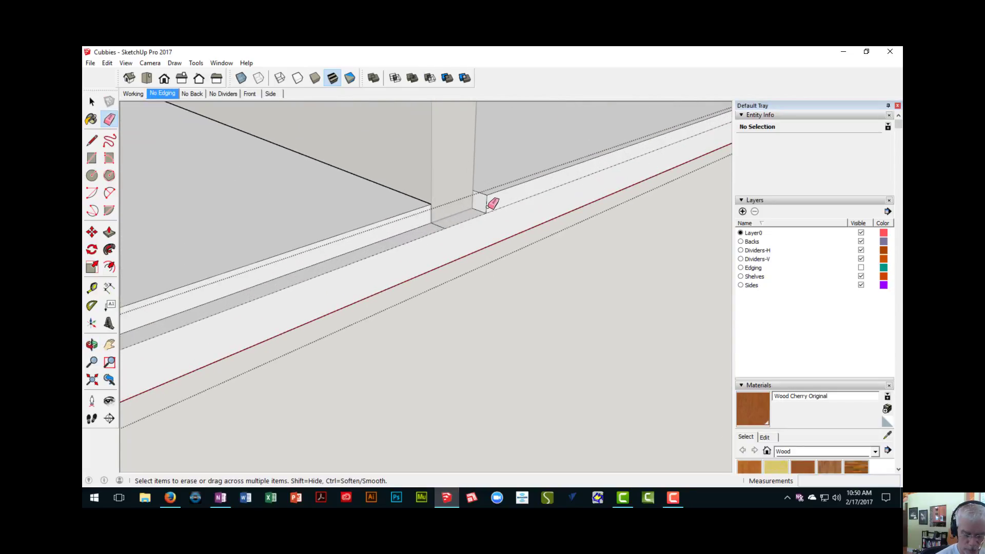
- Push the fourth bay's back-edge strip in 1/4" and erase the leftover edges at the third divider's dado
key("p")
left_click_drag(500, 202, 472, 182)
key("e")
middle_click_drag(435, 238, 445, 214)
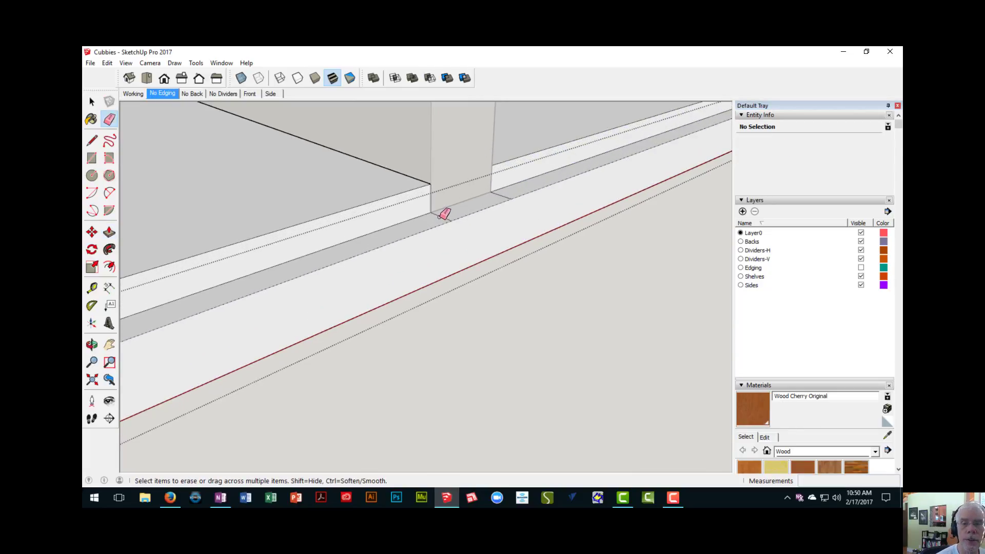
middle_click_drag(512, 189, 667, 151)
- Push the last bay's back-edge strip in 1/4" and erase the leftover edges at the fourth divider's dado
scroll(425, 303, "up", 4)
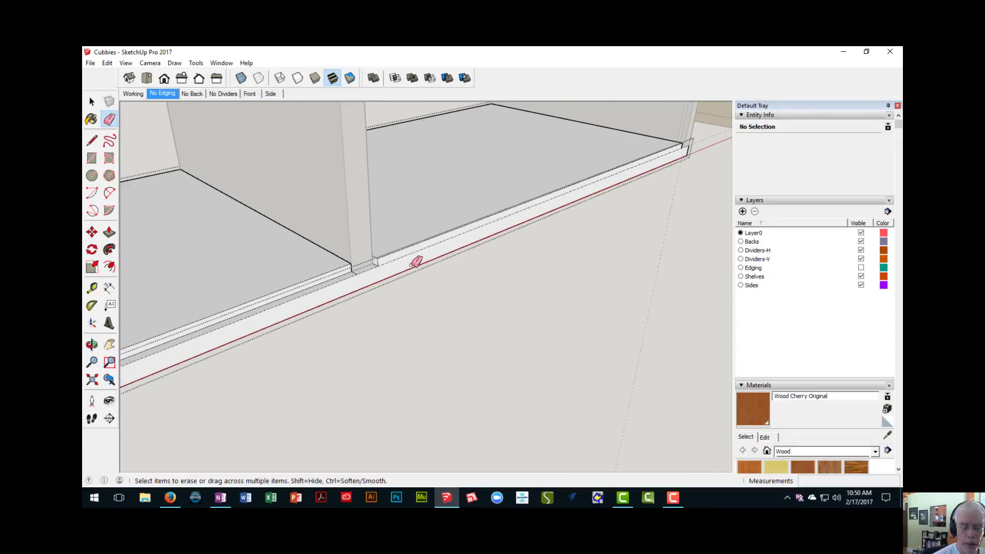
scroll(412, 264, "up", 2)
key("p")
left_click(389, 257)
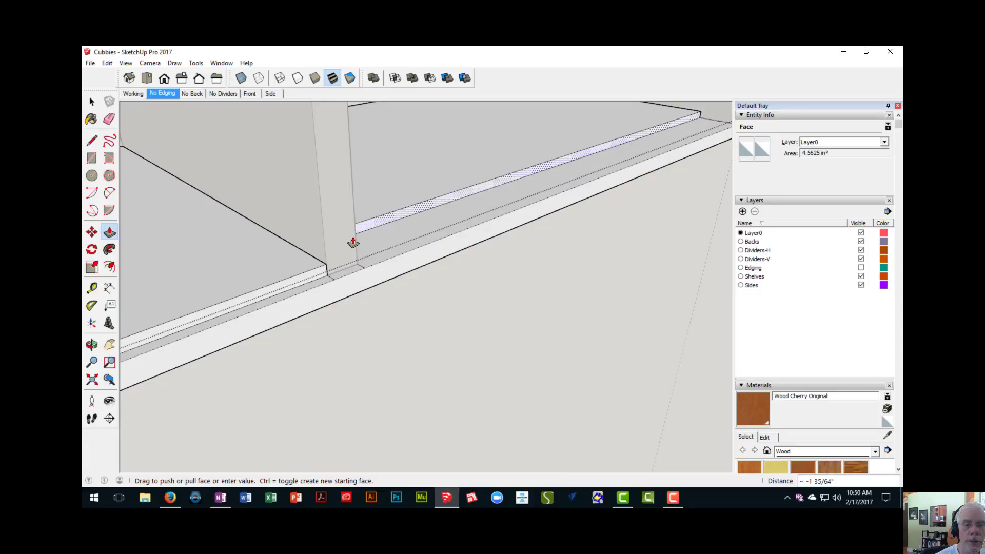
left_click(322, 258)
scroll(336, 281, "up", 2)
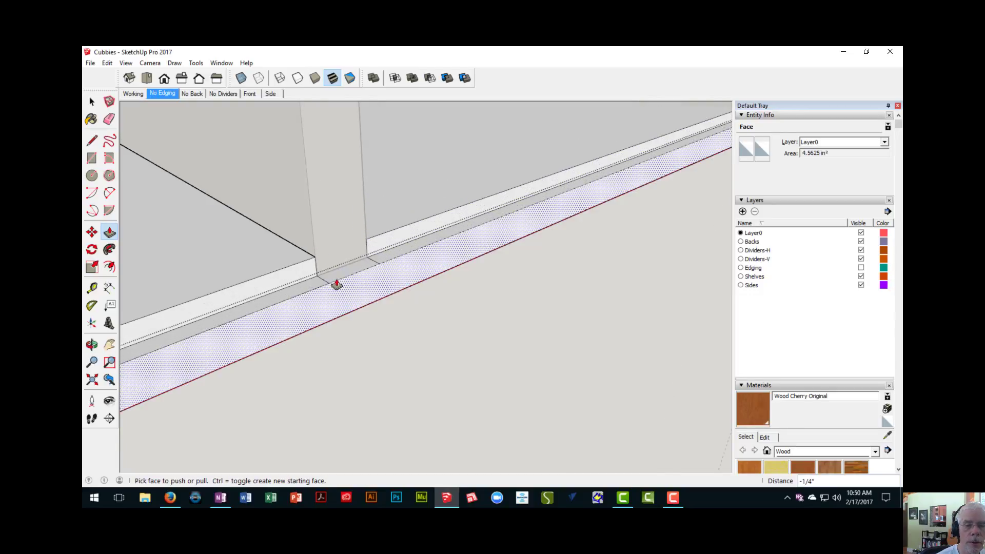
key("e")
scroll(306, 278, "up", 2)
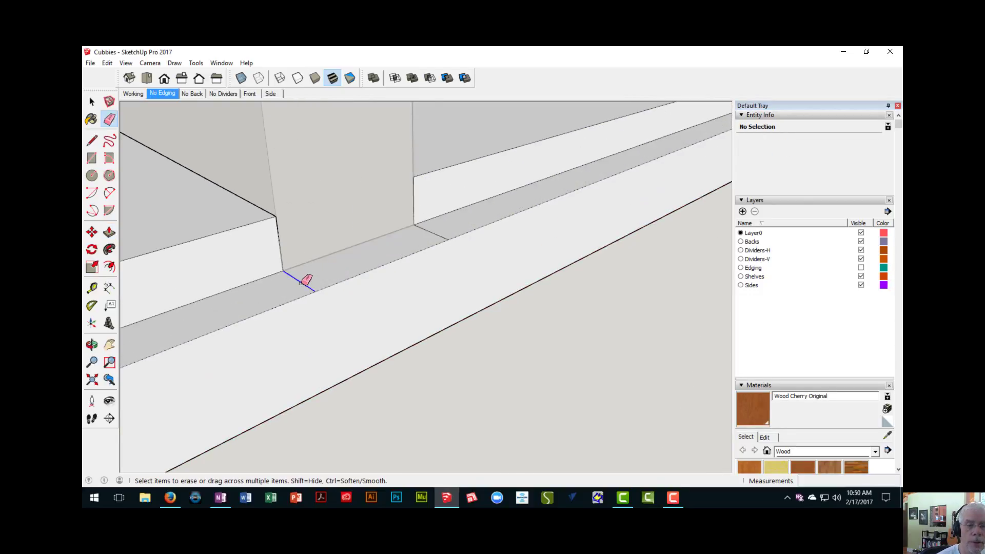
scroll(447, 236, "down", 5)
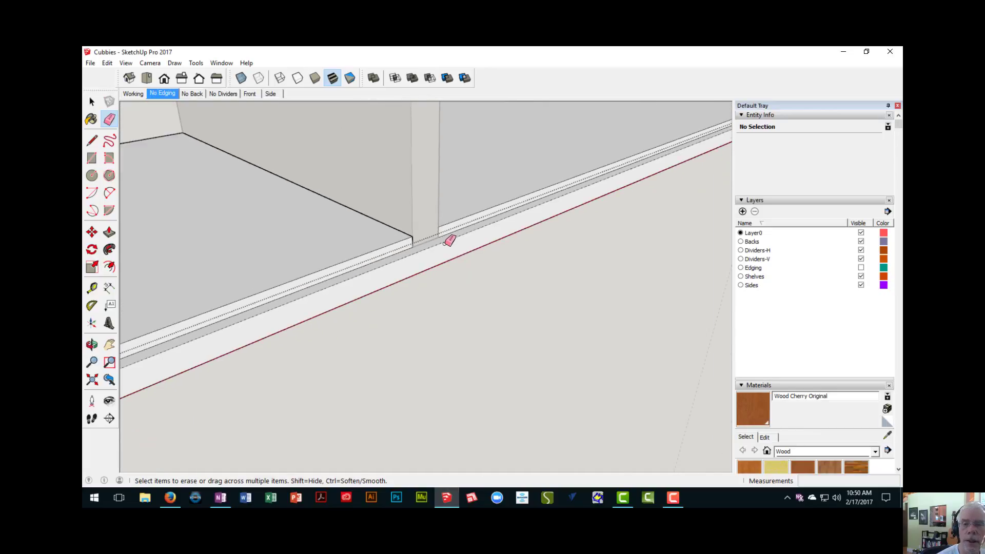
- Close the bottom board component and check the matching rabbet along the cabinet's top board
right_click(448, 294)
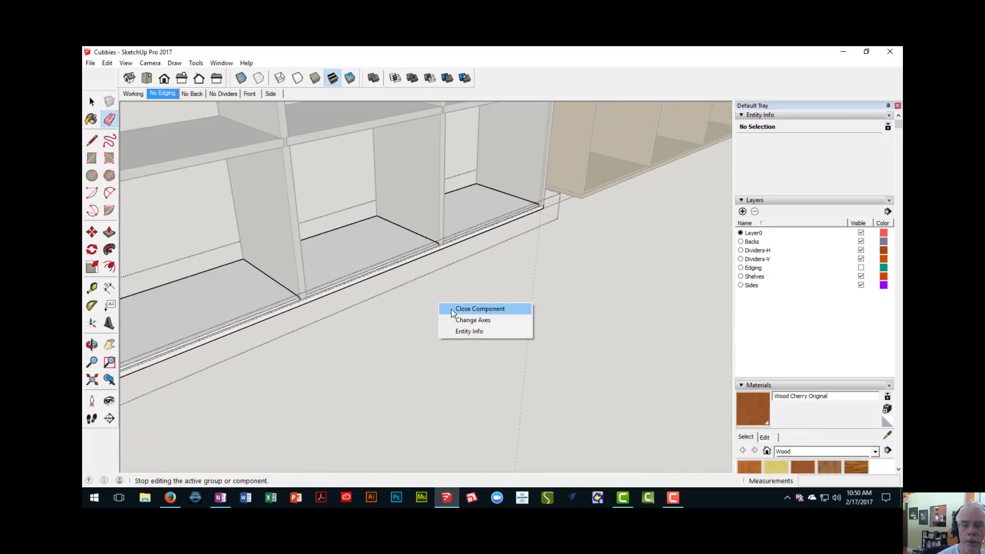
left_click(451, 309)
mouse_move(448, 274)
middle_mouse_down()
mouse_move(475, 378)
mouse_move(431, 288)
mouse_move(455, 325)
mouse_move(454, 344)
mouse_move(431, 220)
middle_mouse_up()
scroll(431, 219, "up", 8)
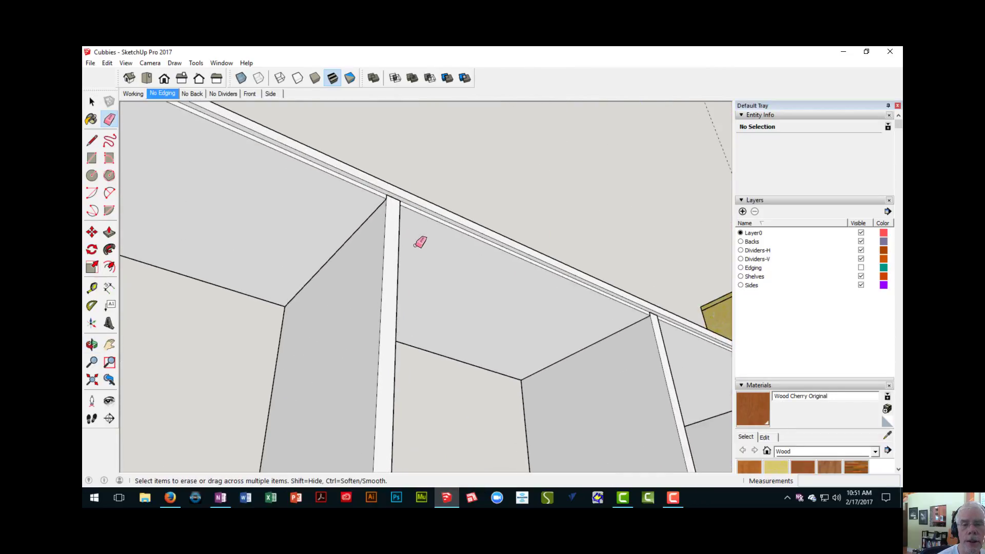
- Draw the inset back as a rectangle on the rabbet's ledge, from one upper inside corner of the cabinet to the diagonally opposite lower corner
scroll(405, 179, "down", 6)
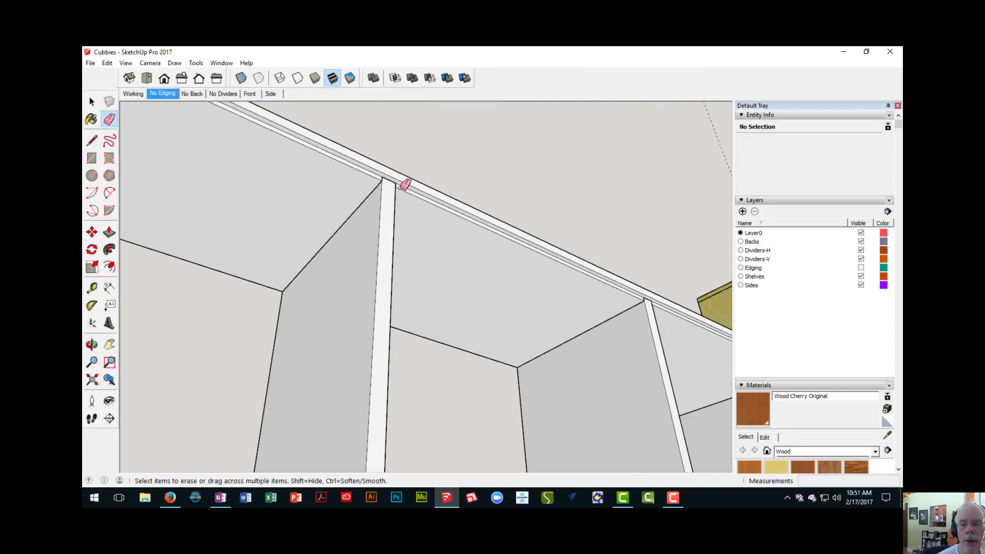
middle_click_drag(574, 288, 330, 257)
scroll(369, 318, "up", 5)
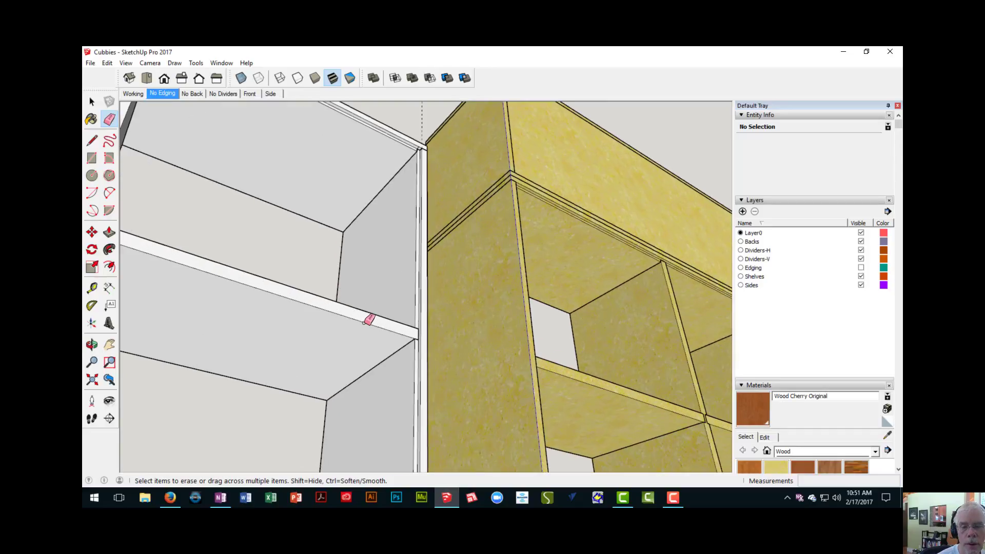
scroll(428, 349, "down", 5)
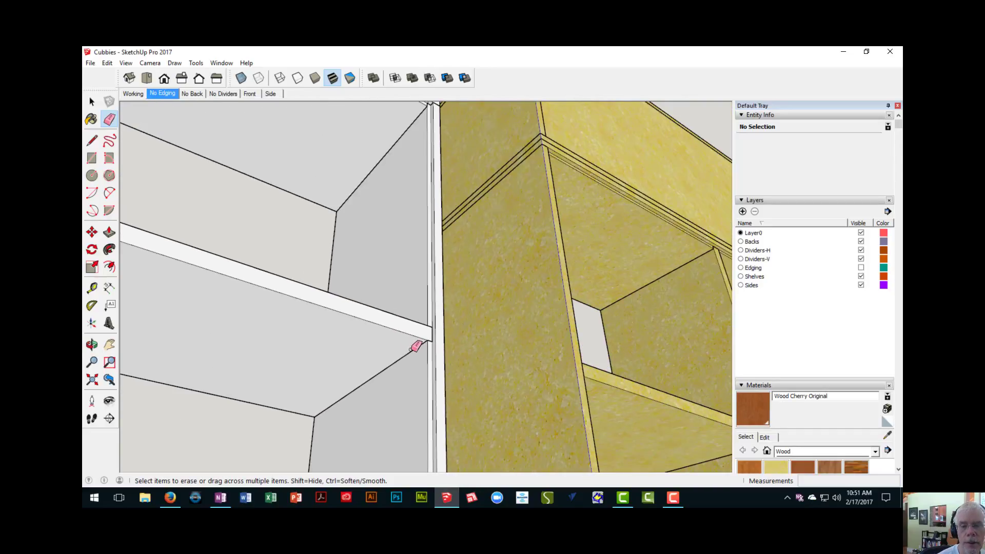
mouse_move(385, 336)
middle_mouse_down()
mouse_move(473, 307)
mouse_move(462, 327)
mouse_move(523, 323)
mouse_move(330, 293)
mouse_move(451, 253)
mouse_move(340, 224)
middle_mouse_up()
scroll(341, 223, "up", 6)
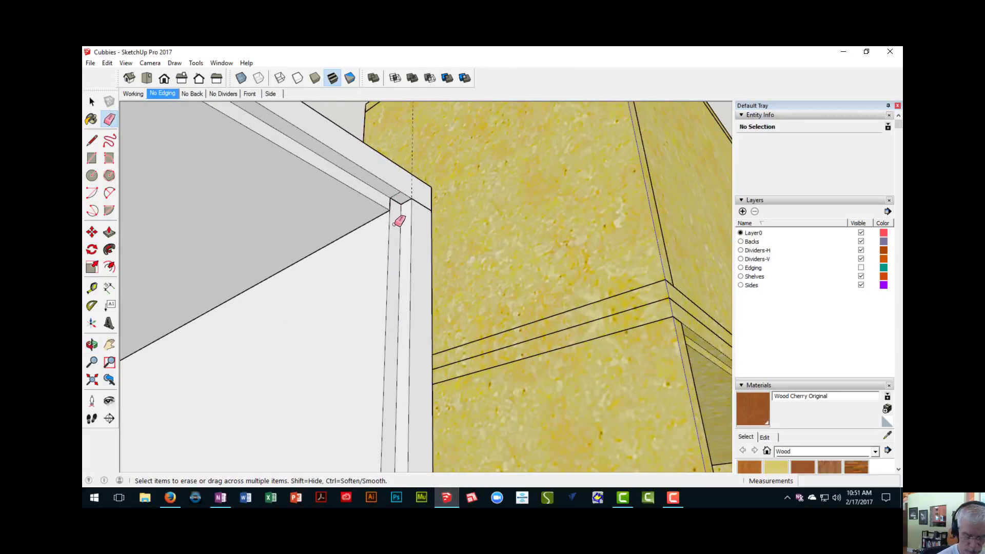
key("r")
scroll(401, 216, "up", 2)
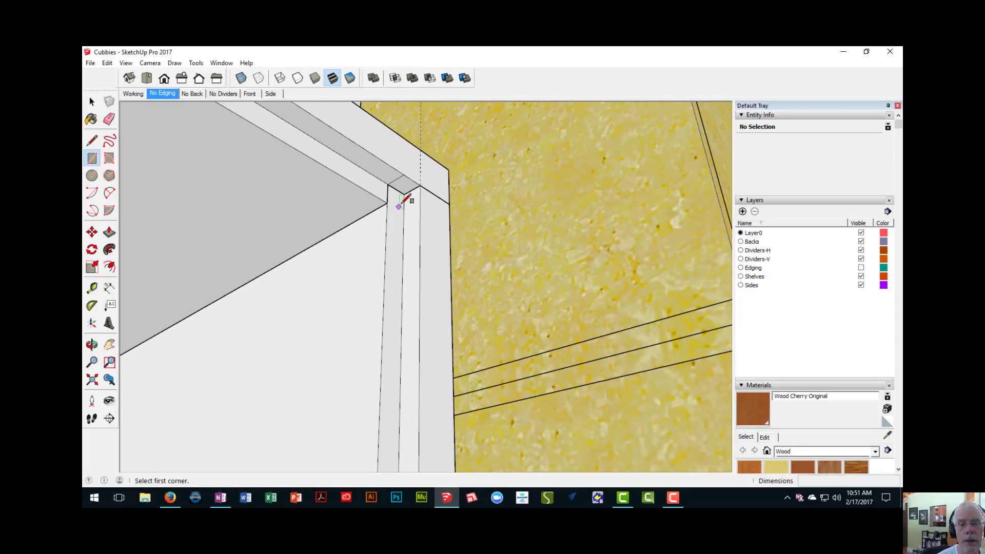
left_click(405, 194)
scroll(392, 213, "down", 6)
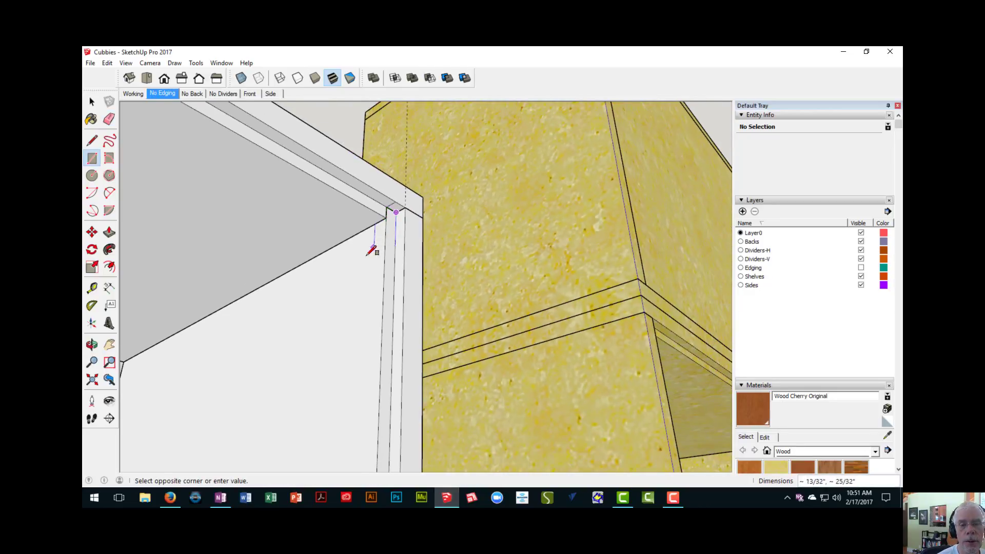
scroll(266, 339, "down", 4)
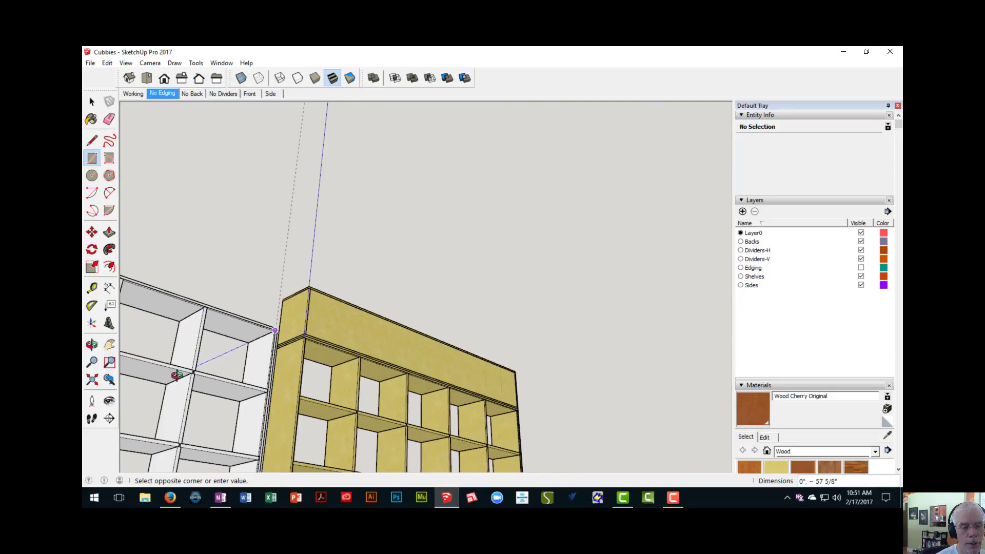
middle_click_drag(177, 375, 682, 172)
scroll(438, 253, "up", 3)
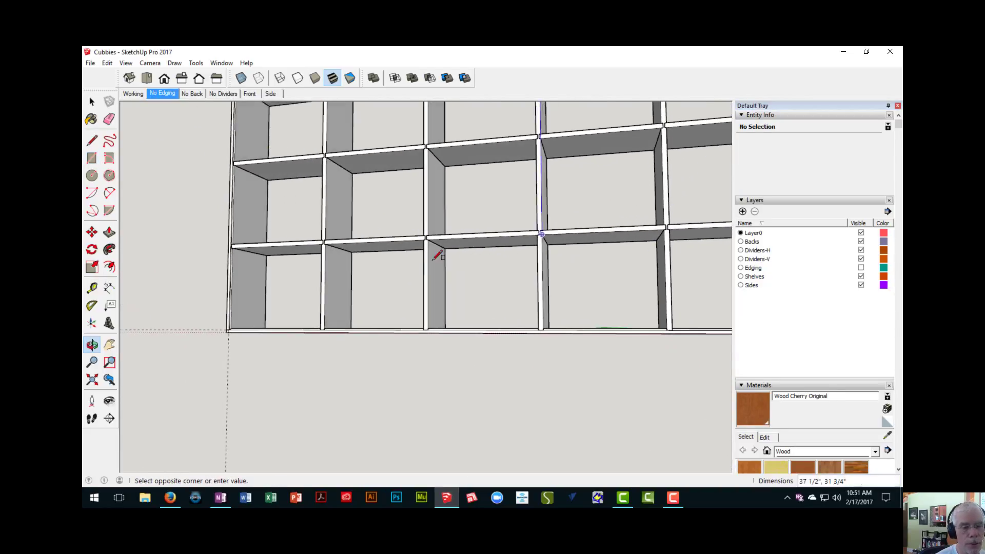
scroll(284, 310, "up", 5)
scroll(198, 348, "up", 5)
middle_click_drag(187, 354, 274, 391, "shift")
scroll(281, 369, "up", 2)
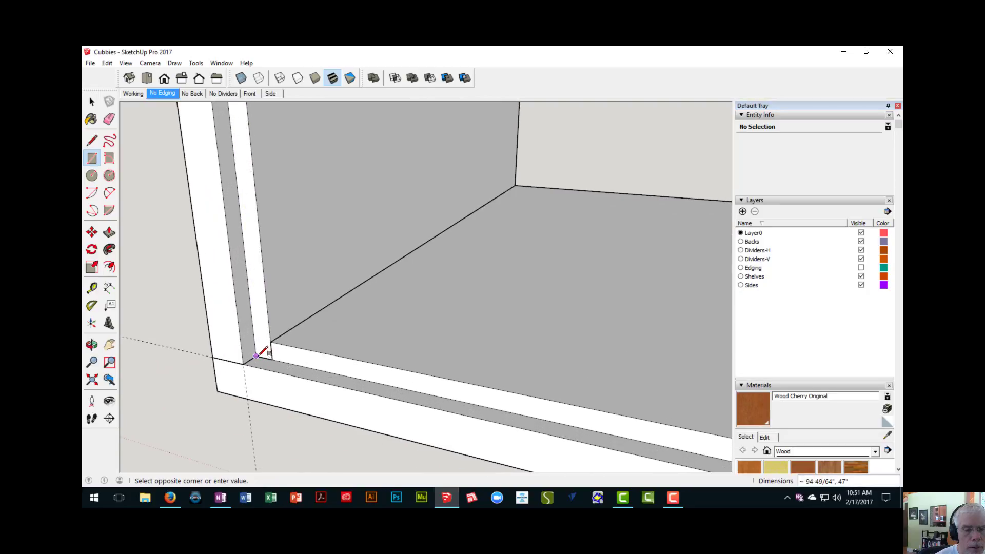
left_click(256, 355)
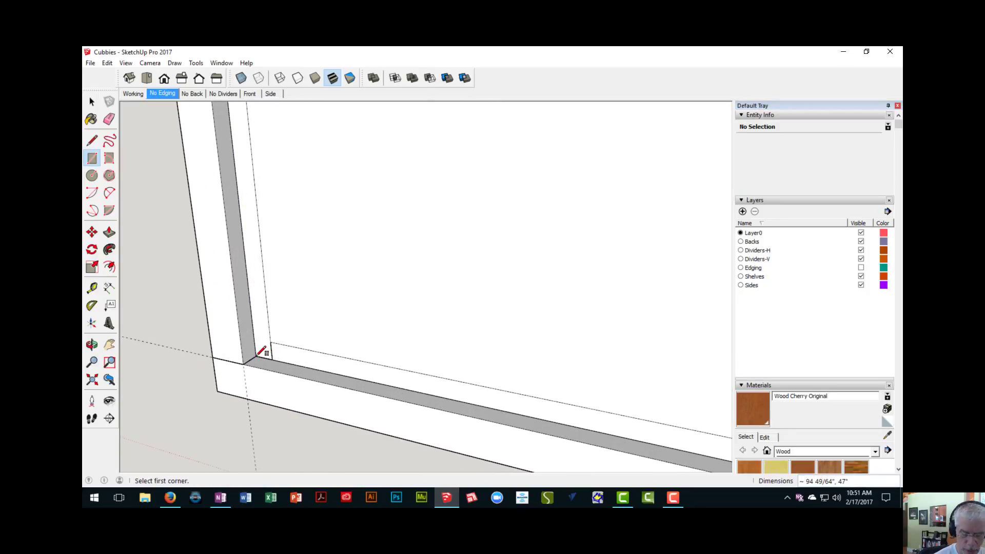
- Push/Pull the new back face outward within the rabbet to give the panel thickness toward the cabinet's rear edges
key("p")
left_click(286, 325)
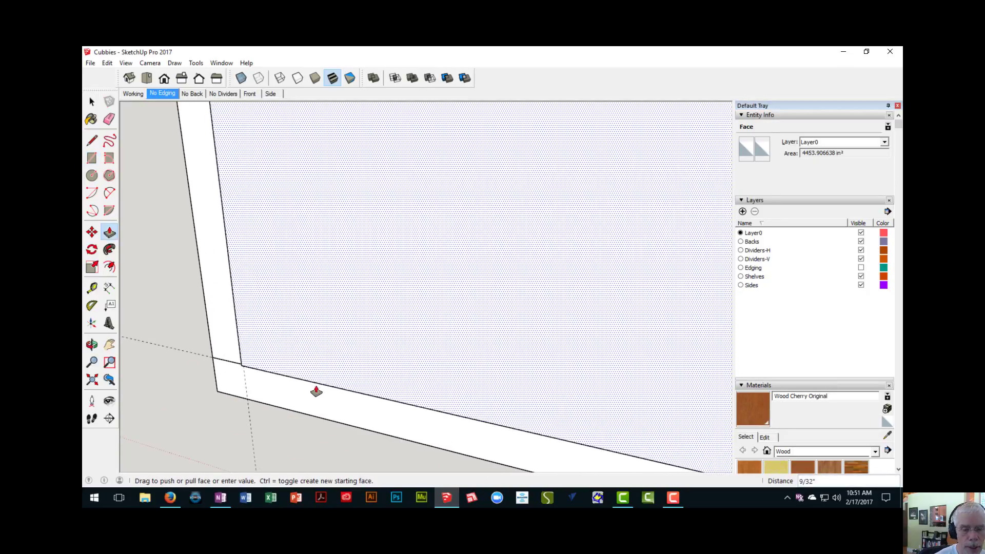
middle_click_drag(193, 286, 275, 319)
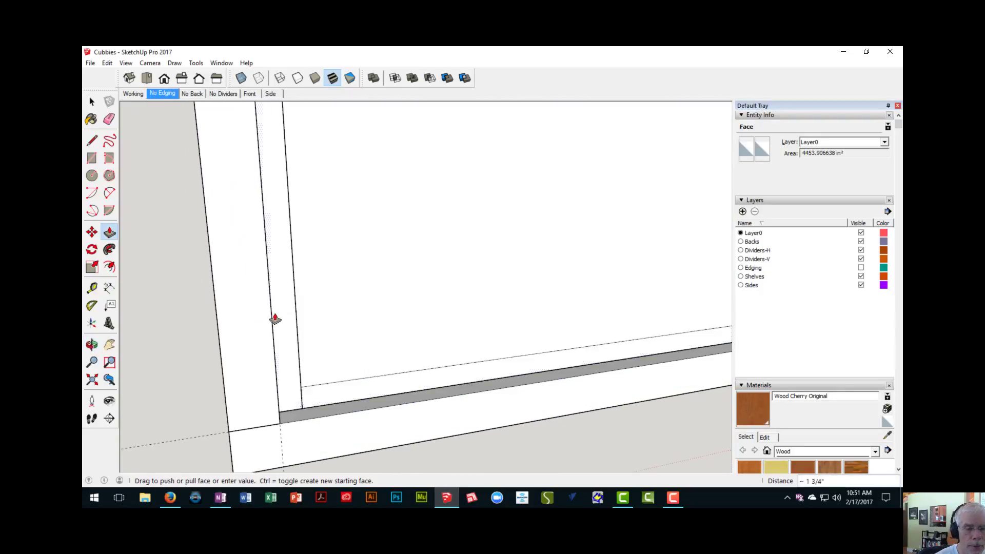
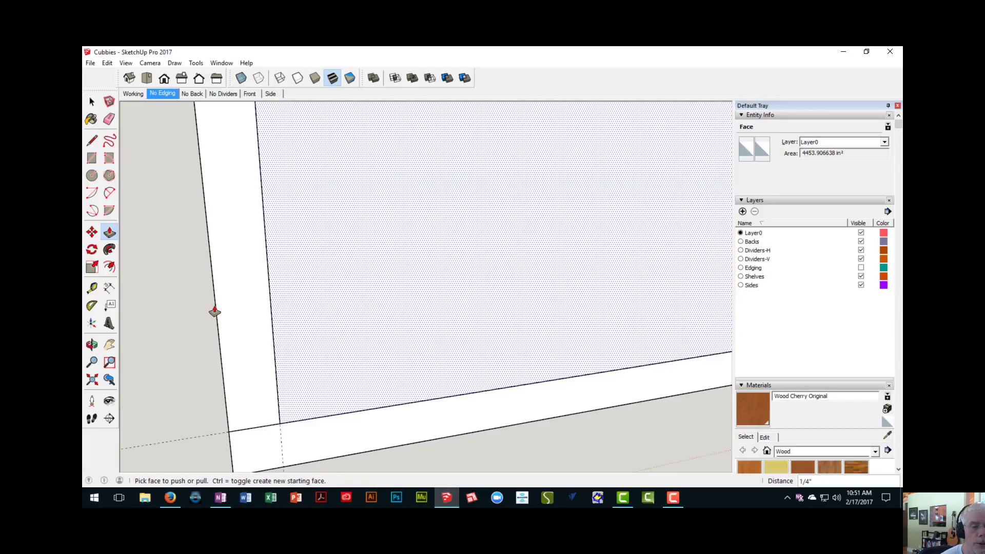
- Select all geometry of the new back panel and turn it into a group
scroll(216, 311, "down", 3)
middle_click_drag(216, 311, 315, 433)
scroll(438, 342, "down", 3)
scroll(362, 349, "down", 3)
scroll(384, 327, "down", 2)
middle_click_drag(385, 325, 355, 346, "shift")
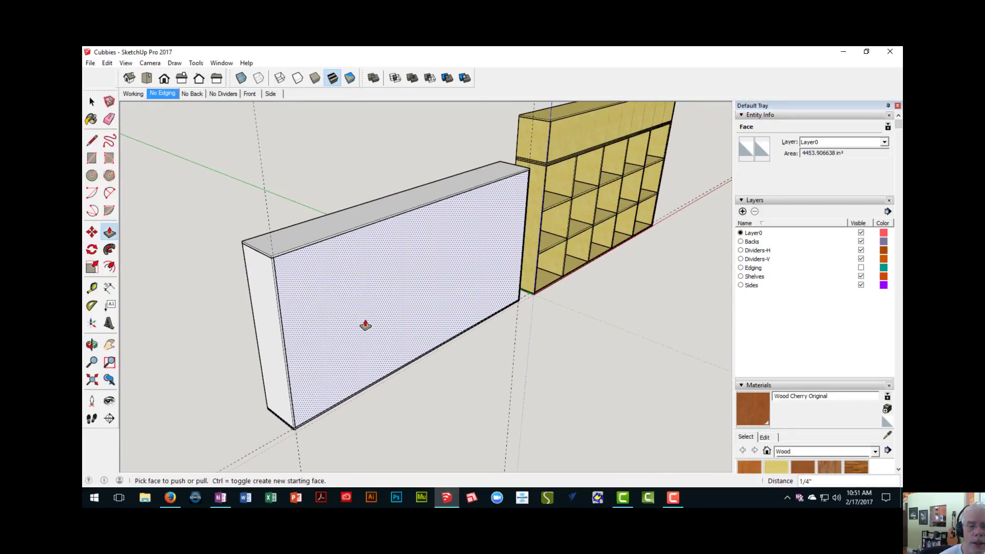
key("space")
double_click(368, 293)
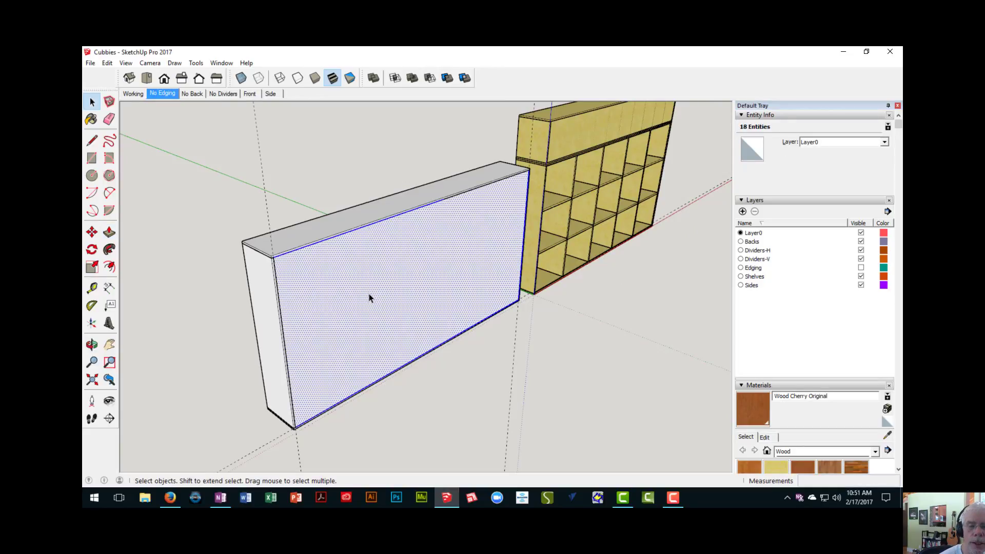
right_click(368, 294)
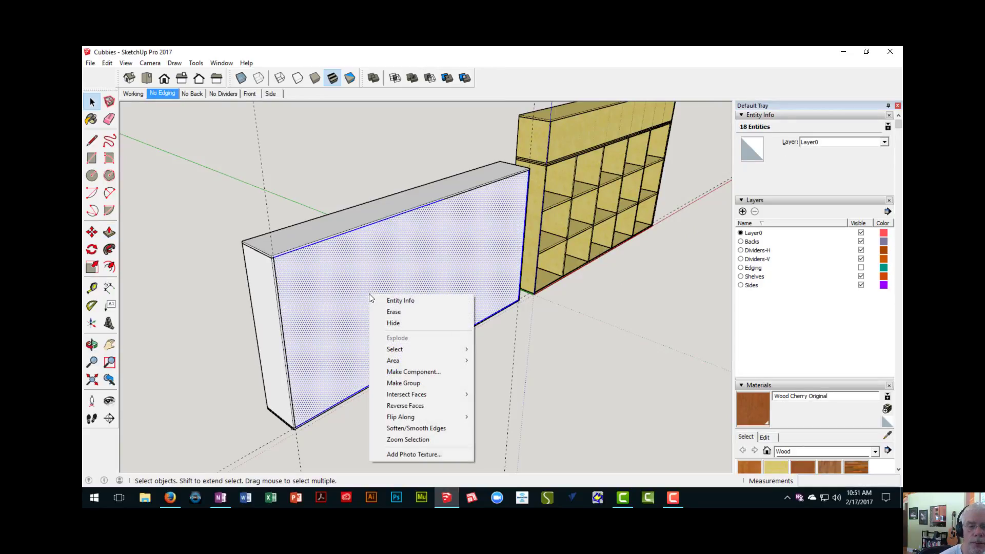
left_click(411, 384)
- Check the grouped back from the cabinet's front and delete all construction guides in the model
middle_click_drag(413, 377, 625, 283)
scroll(336, 303, "down", 3)
scroll(361, 281, "up", 3)
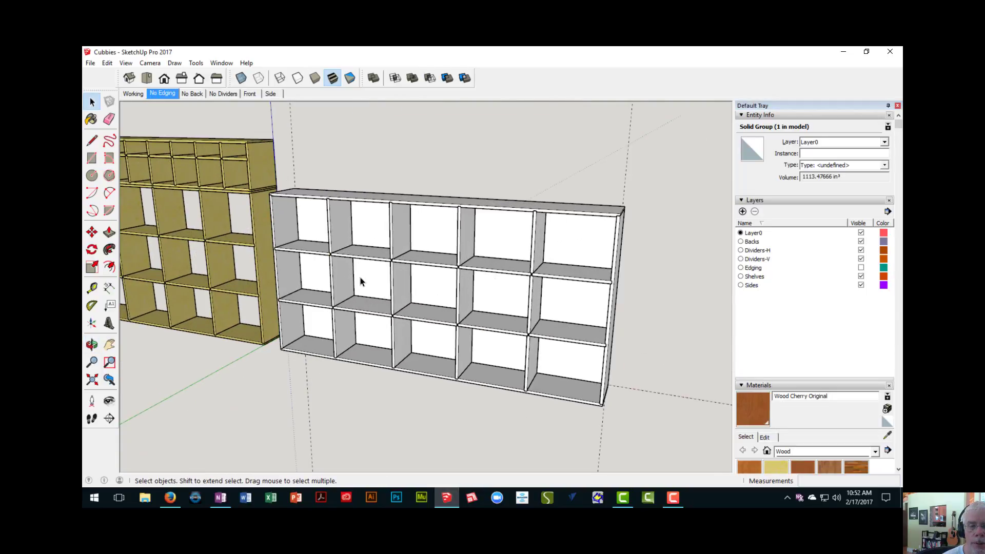
middle_click_drag(327, 201, 366, 255)
scroll(367, 251, "down", 3)
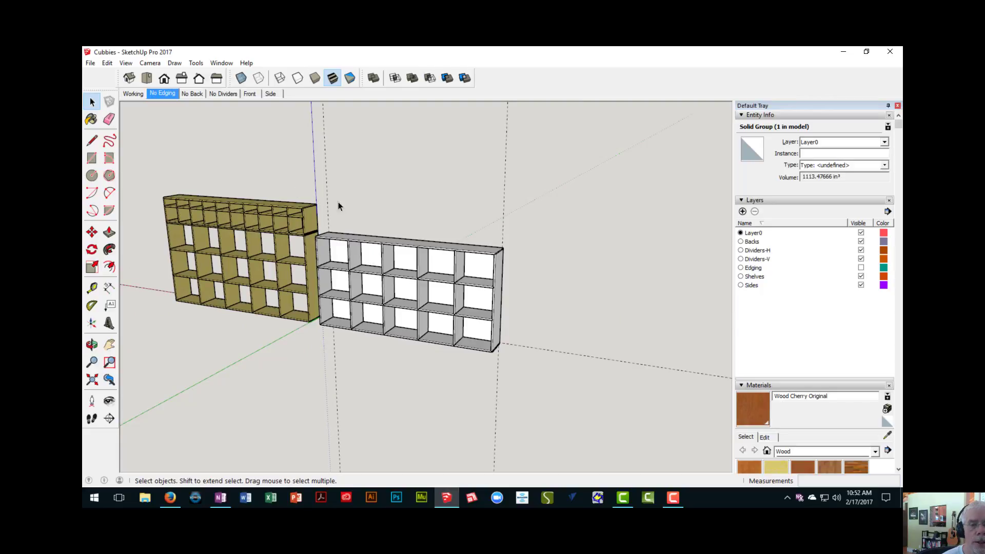
scroll(344, 186, "up", 1)
scroll(329, 222, "down", 2)
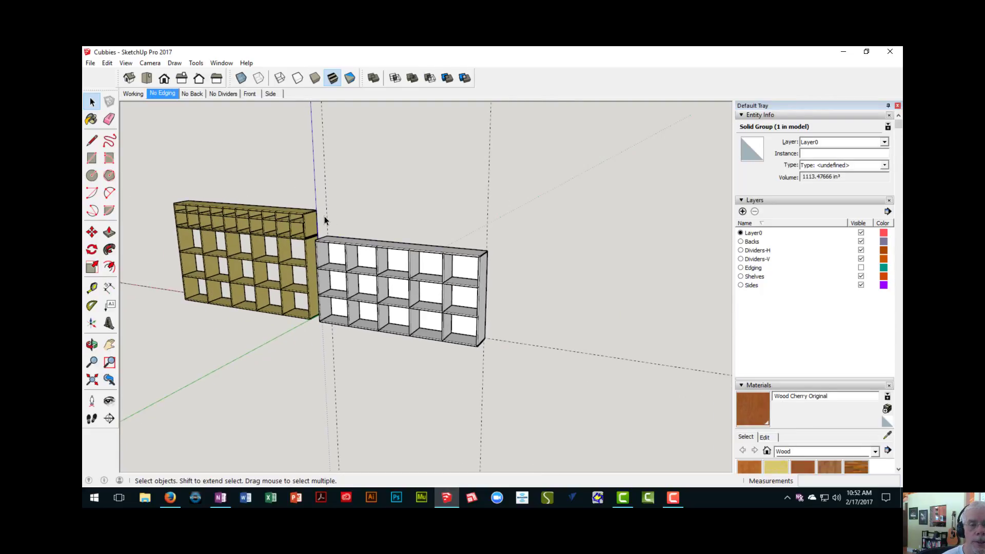
left_click(107, 63)
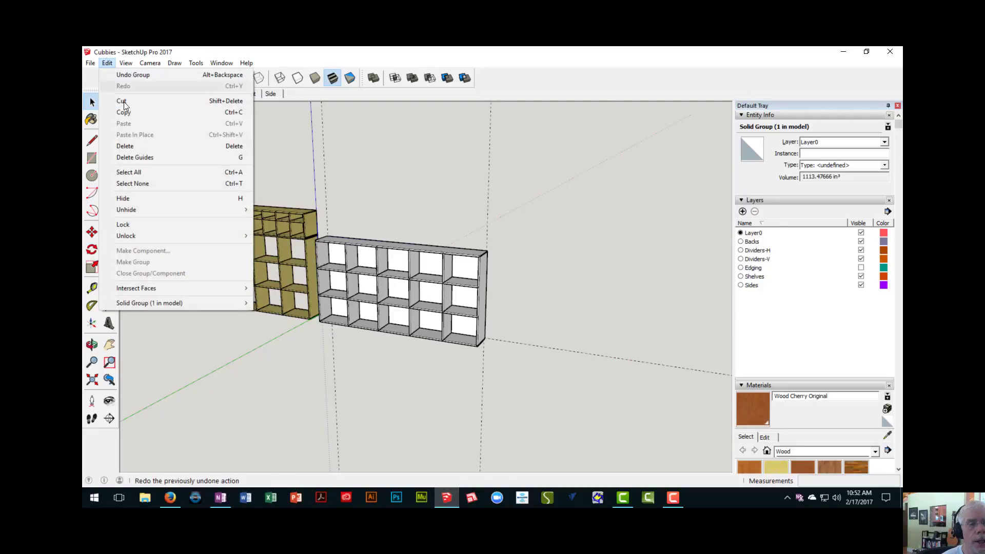
left_click(141, 157)
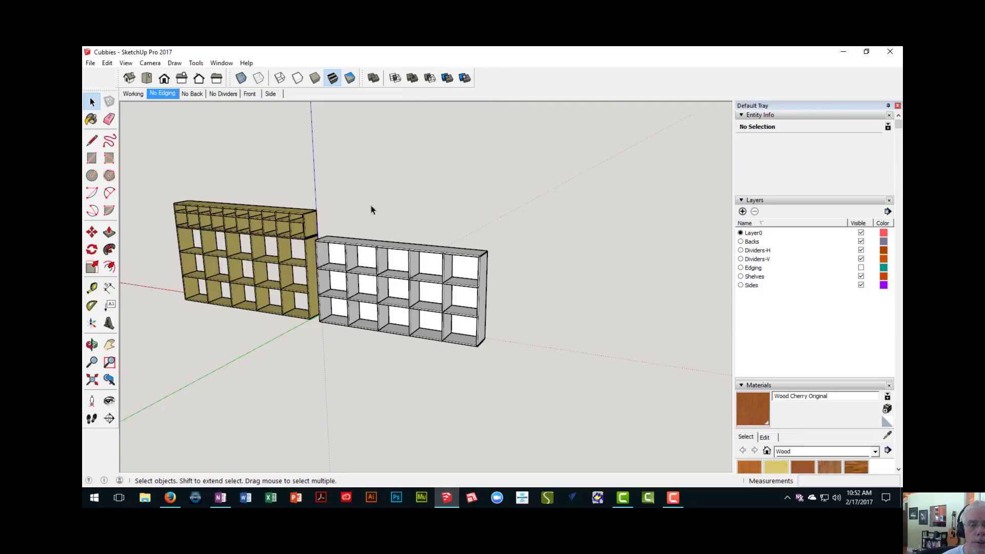
- Examine the finished wood cabinet's outer shelves in the upper unit and the bottom board in the lower unit, comparing them with the rebuilt cabinet
middle_click_drag(372, 208, 384, 236)
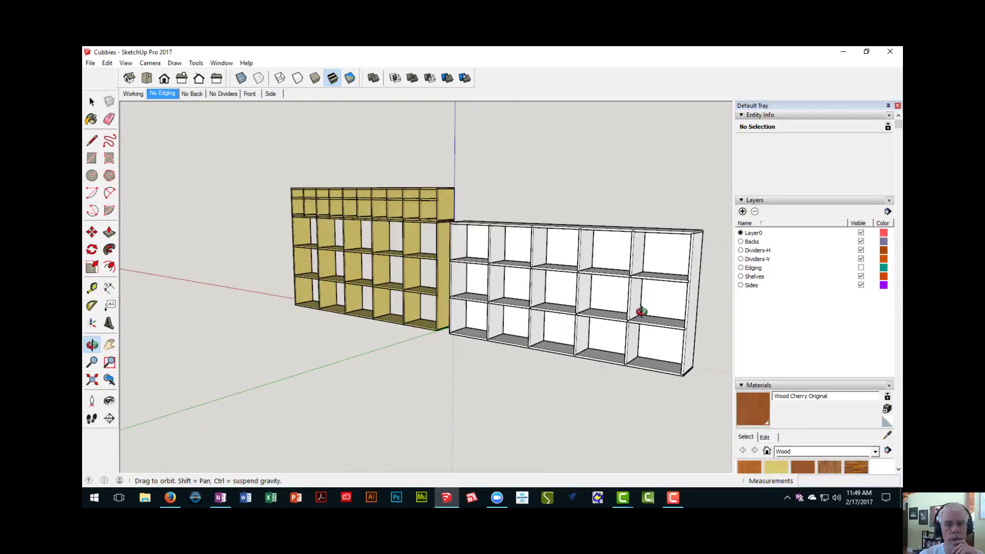
middle_click_drag(638, 308, 643, 312)
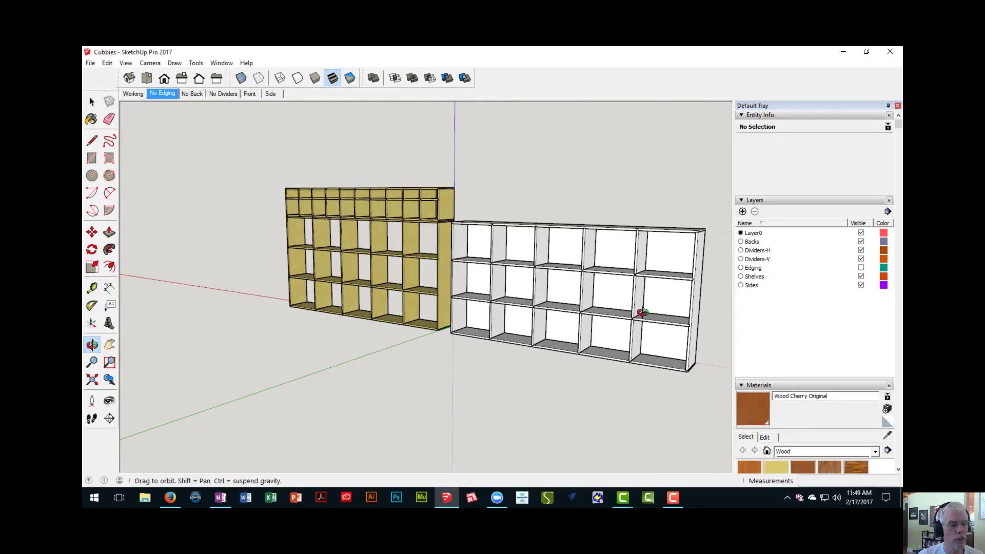
key("space")
middle_click_drag(572, 304, 442, 344, "shift")
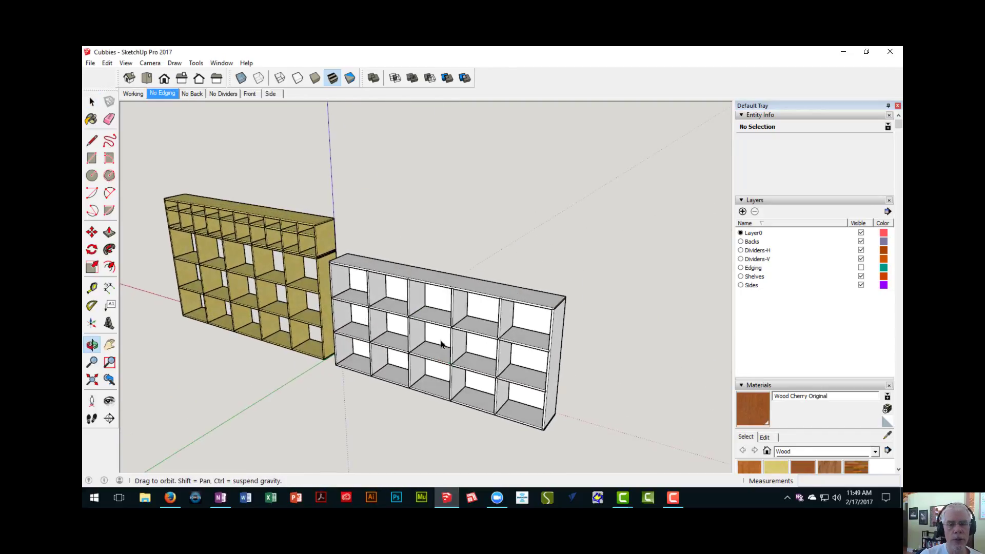
scroll(361, 288, "up", 4)
middle_click_drag(361, 288, 325, 283, "shift")
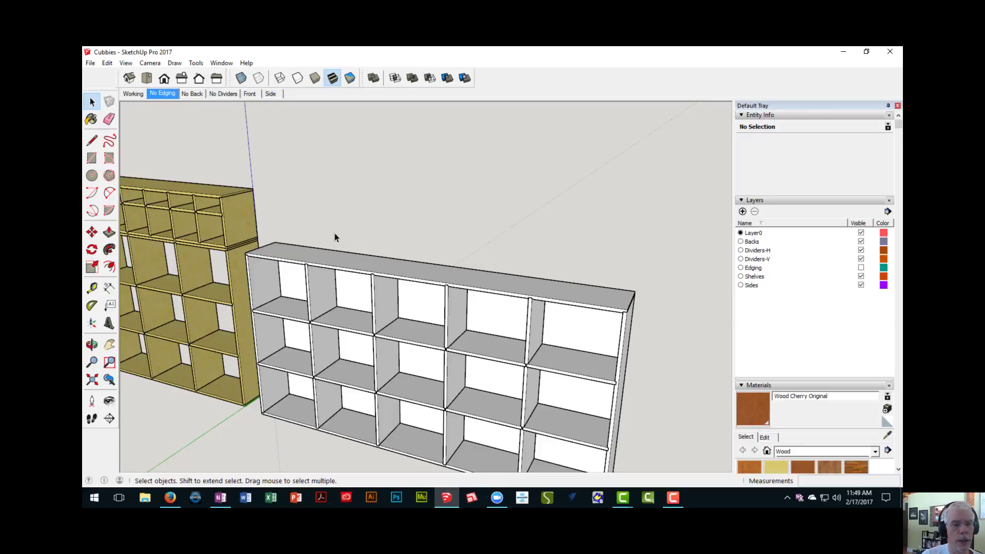
scroll(326, 248, "down", 2)
middle_click_drag(304, 252, 414, 241, "shift")
scroll(352, 247, "up", 5)
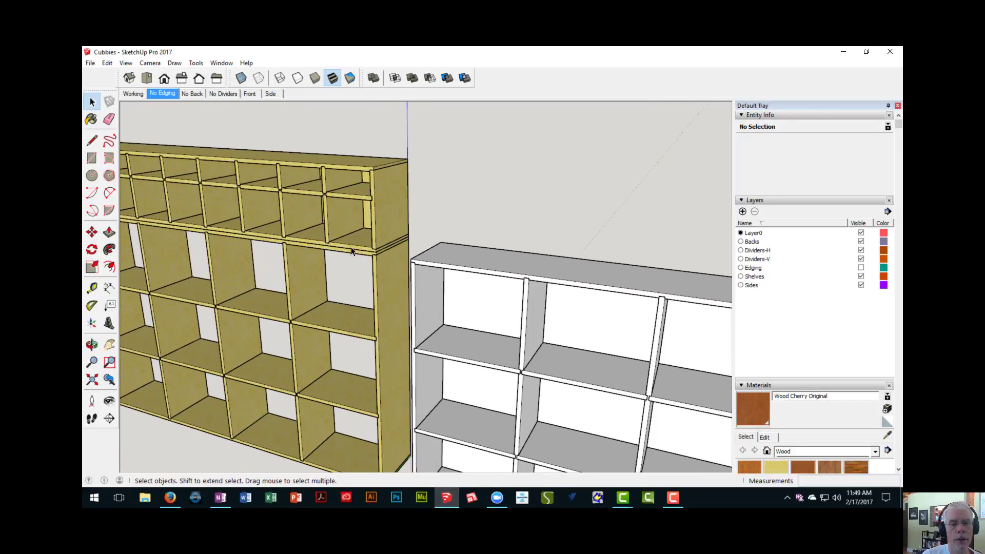
left_click(352, 251)
scroll(354, 250, "up", 1)
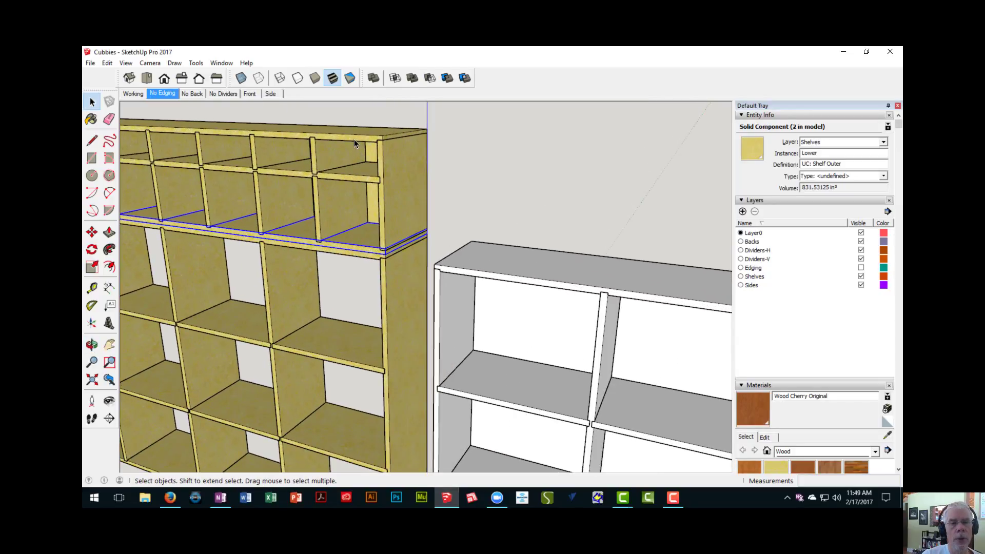
left_click(353, 137)
scroll(348, 233, "down", 2)
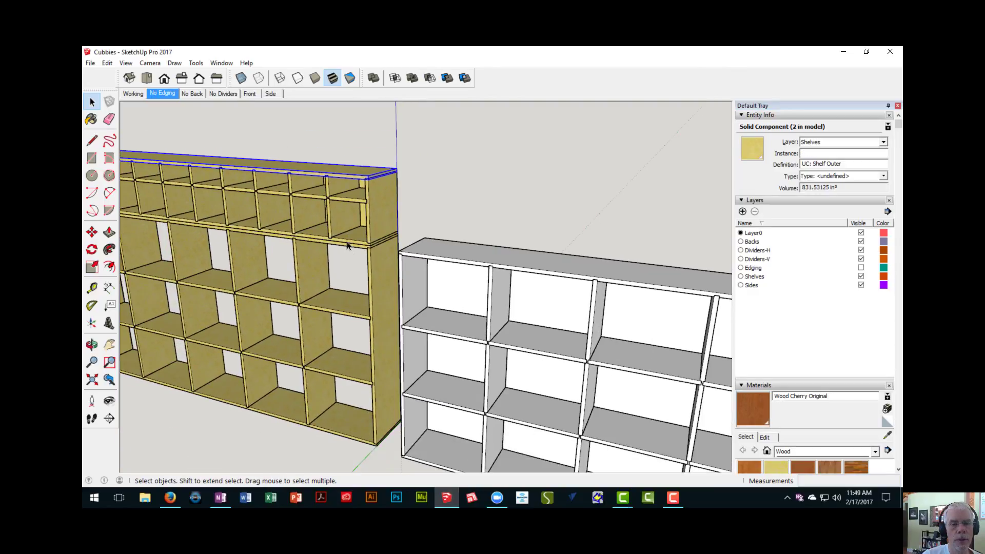
scroll(343, 247, "up", 1)
left_click(343, 246)
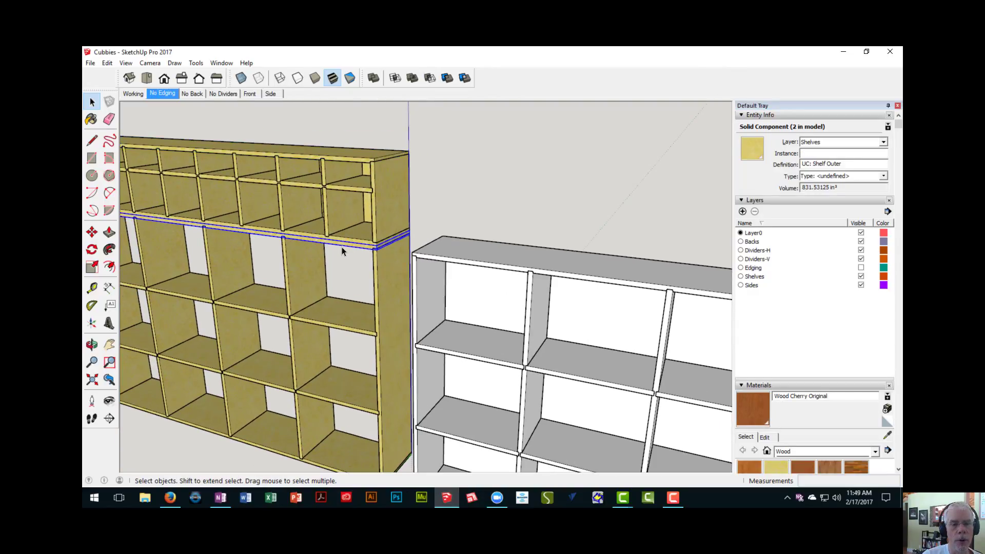
scroll(341, 247, "down", 2)
left_click(349, 399)
scroll(350, 396, "up", 2)
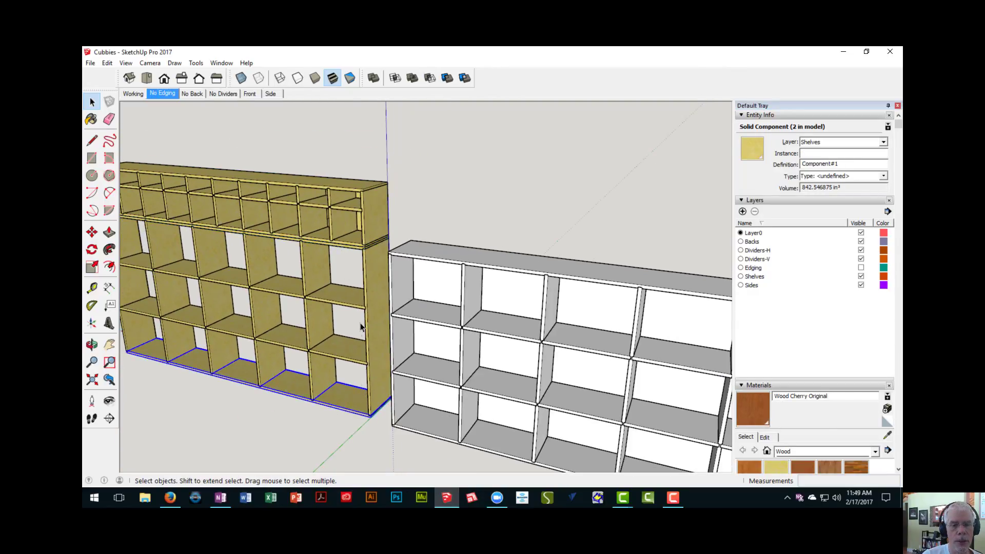
scroll(329, 246, "up", 2)
scroll(326, 247, "up", 3)
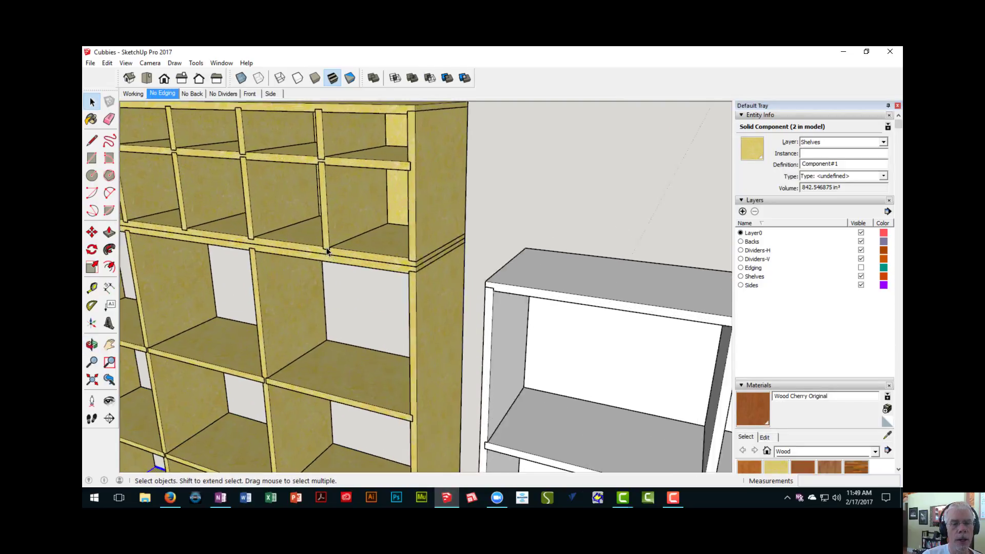
- Copy the rebuilt cabinet's bottom board 48" up, from its lower front corner to the cabinet's upper front corner on the same side
scroll(326, 247, "down", 4)
middle_click_drag(375, 266, 272, 245)
scroll(260, 241, "down", 3)
scroll(279, 241, "up", 3)
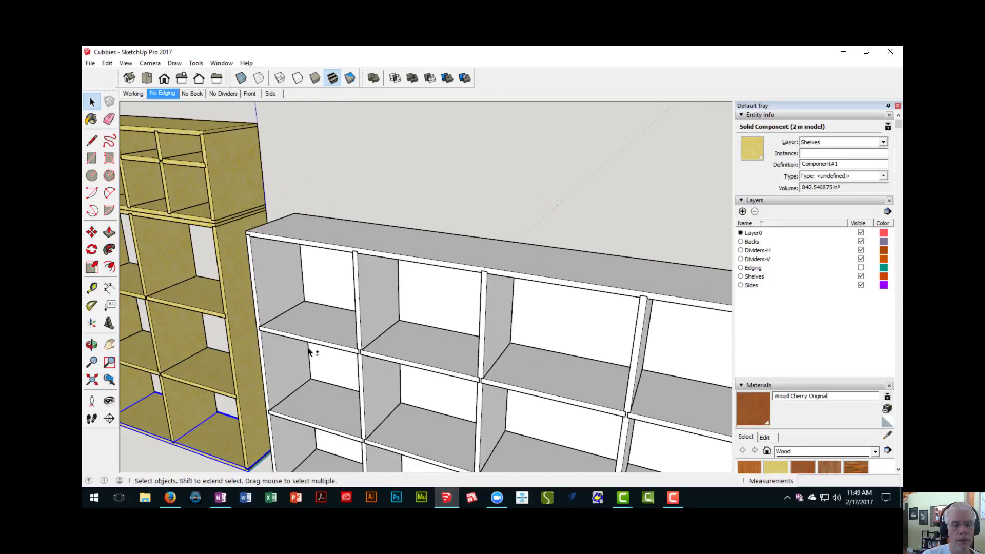
middle_click_drag(311, 352, 334, 309)
left_click(335, 410)
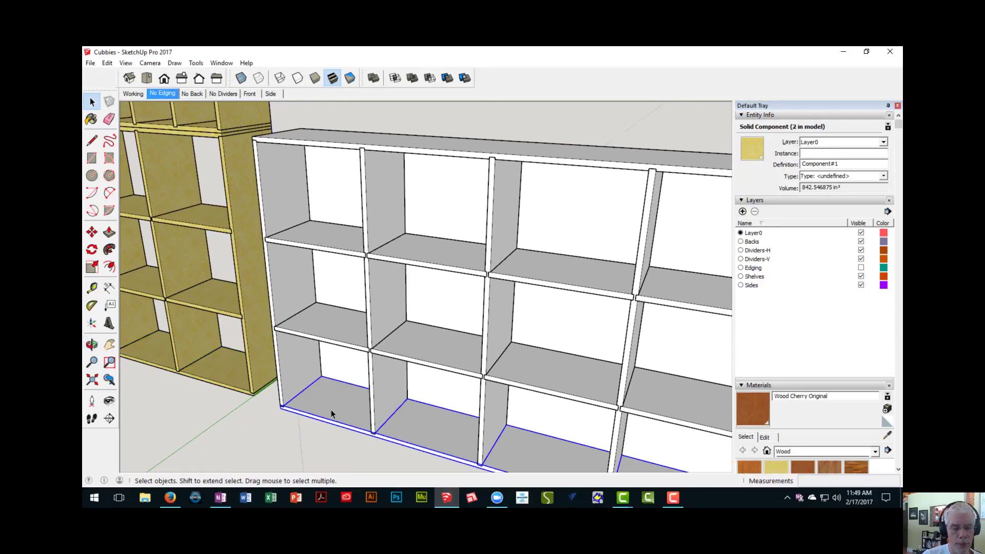
key("m")
scroll(284, 418, "up", 3)
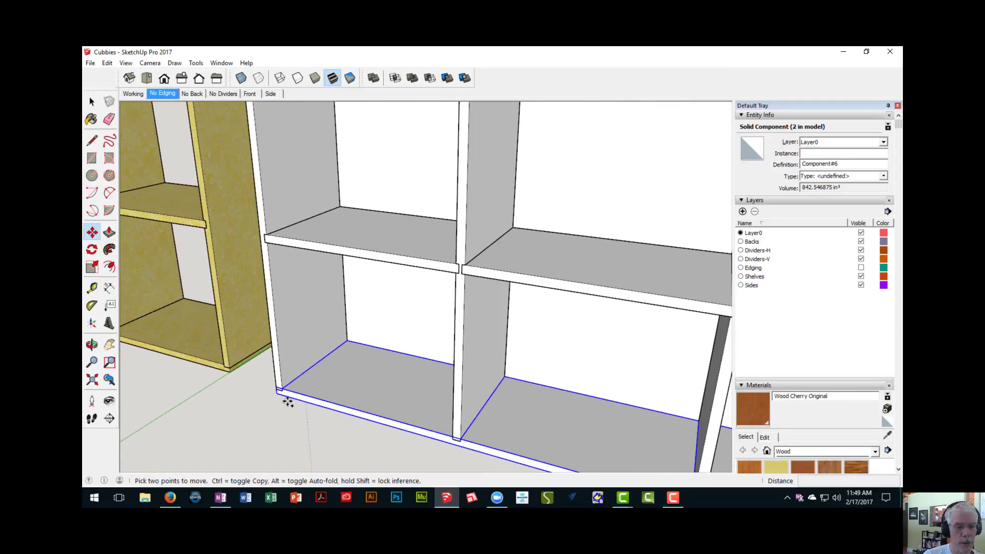
key("ctrl")
left_click(277, 393)
middle_click_drag(319, 252, 302, 466, "shift")
scroll(249, 283, "up", 3)
scroll(245, 282, "up", 1)
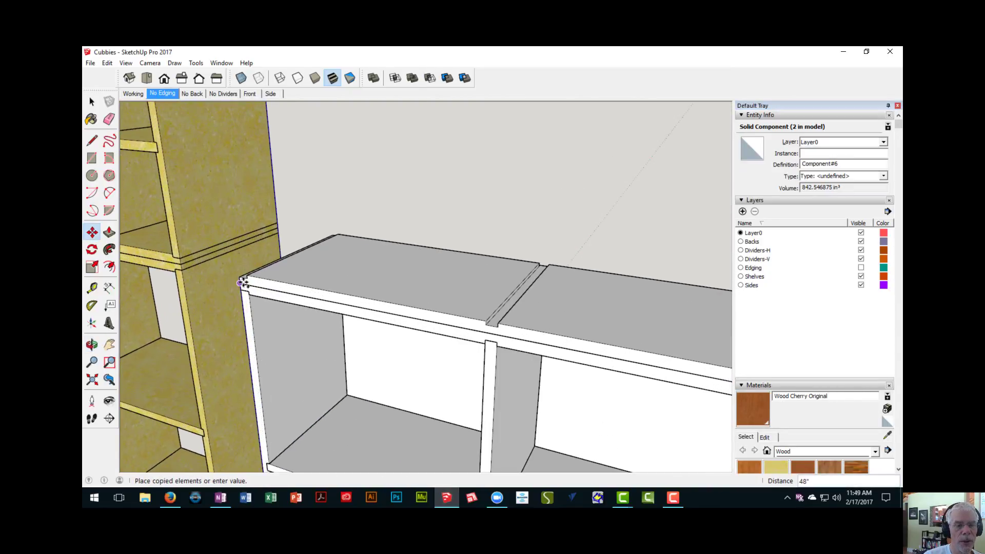
left_click(243, 283)
- Measure the height of the finished upper unit's side panel between its lower and upper outer shelves
scroll(245, 283, "down", 2)
middle_click_drag(253, 288, 303, 289)
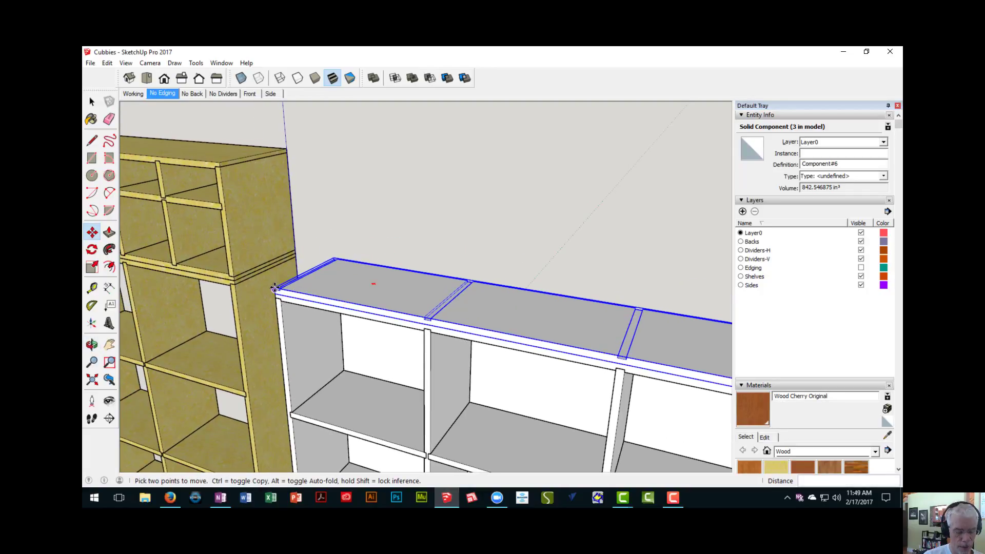
scroll(255, 288, "up", 2)
key("t")
left_click(244, 260)
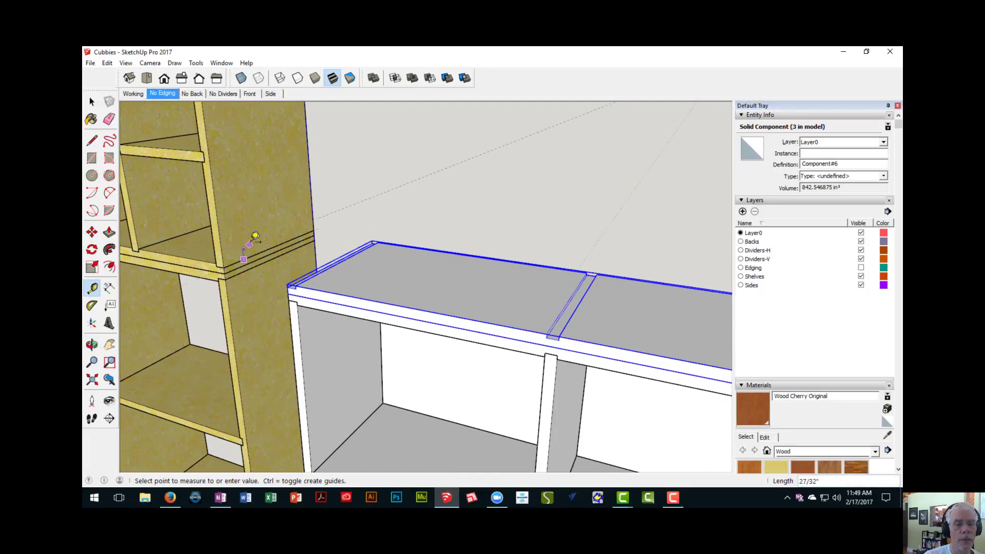
scroll(250, 244, "down", 3)
middle_click_drag(250, 243, 258, 267)
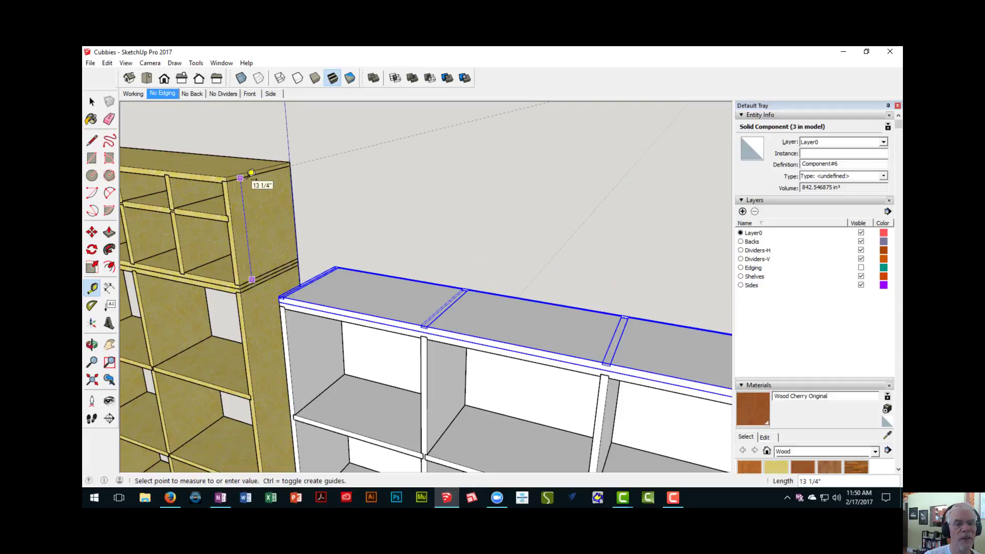
scroll(246, 172, "up", 1)
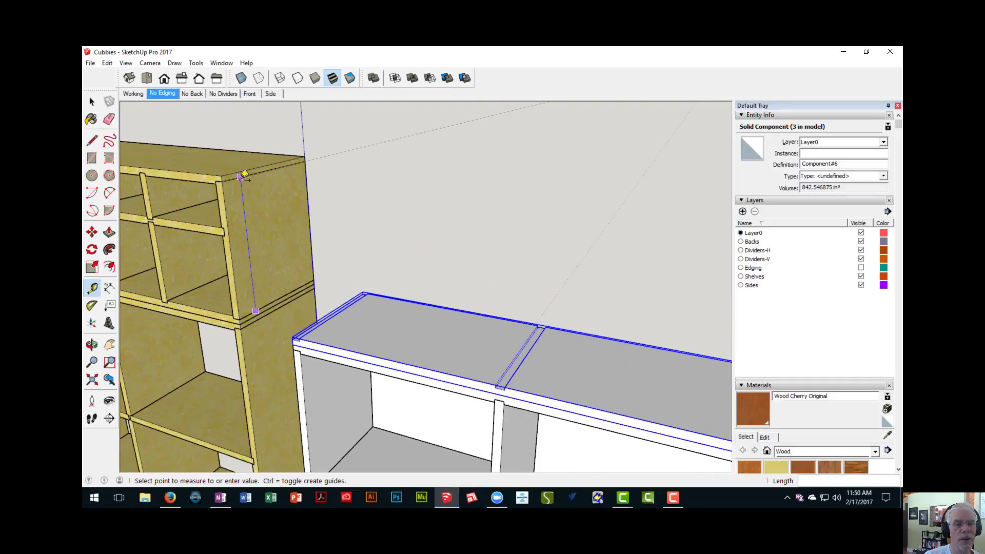
left_click(240, 177)
- Draw a 3/4" by 12" rectangle on the end rabbet of the copied board, from the back outer corner to the front inner corner
middle_click_drag(300, 305, 560, 353)
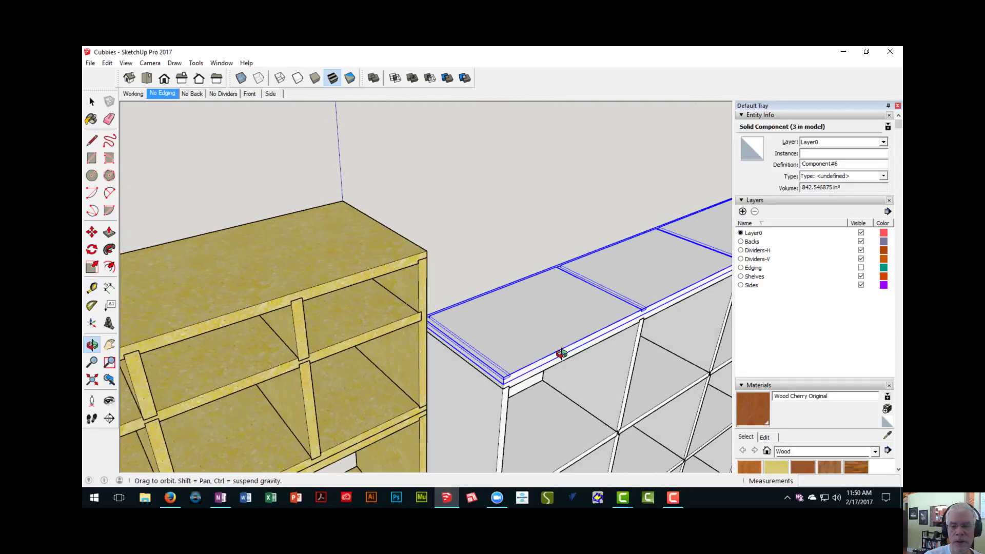
key("space")
left_click(476, 256)
scroll(488, 331, "up", 2)
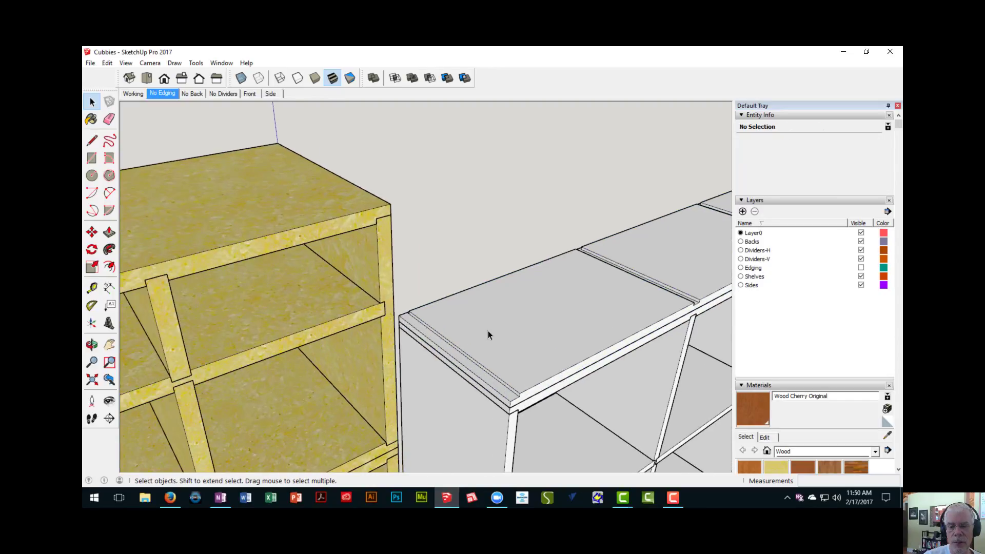
middle_click_drag(488, 331, 335, 295)
scroll(386, 294, "up", 3)
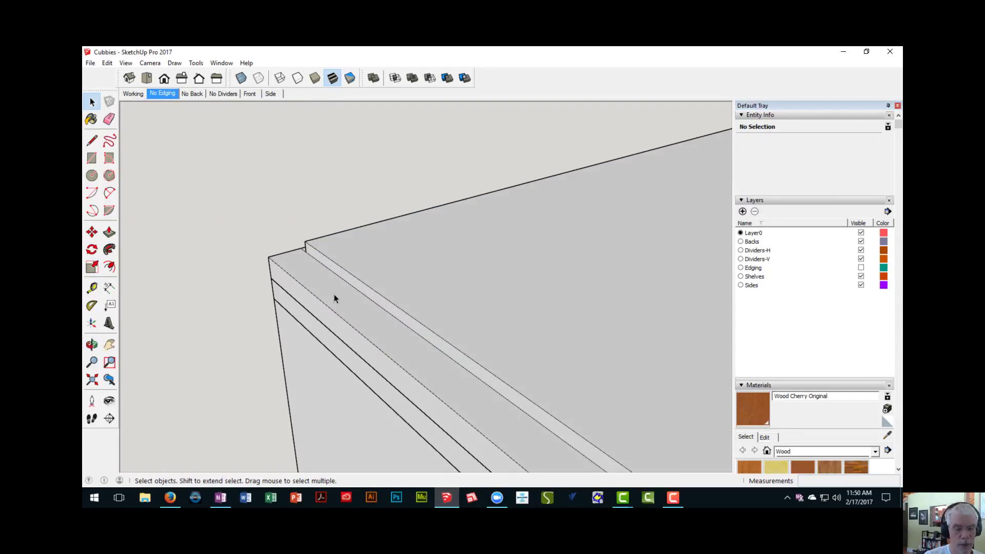
key("r")
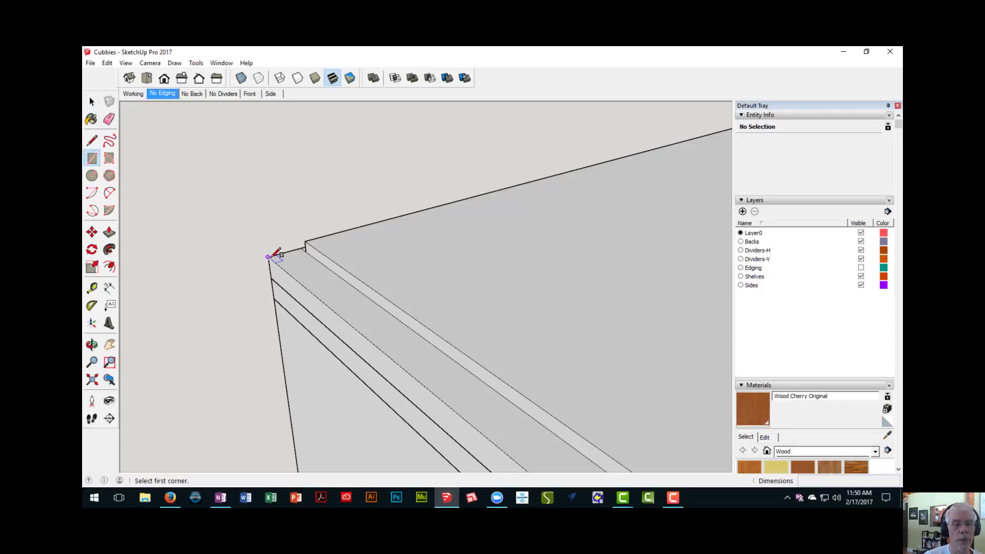
left_click(268, 256)
scroll(440, 377, "down", 3)
middle_click_drag(398, 343, 298, 253, "shift")
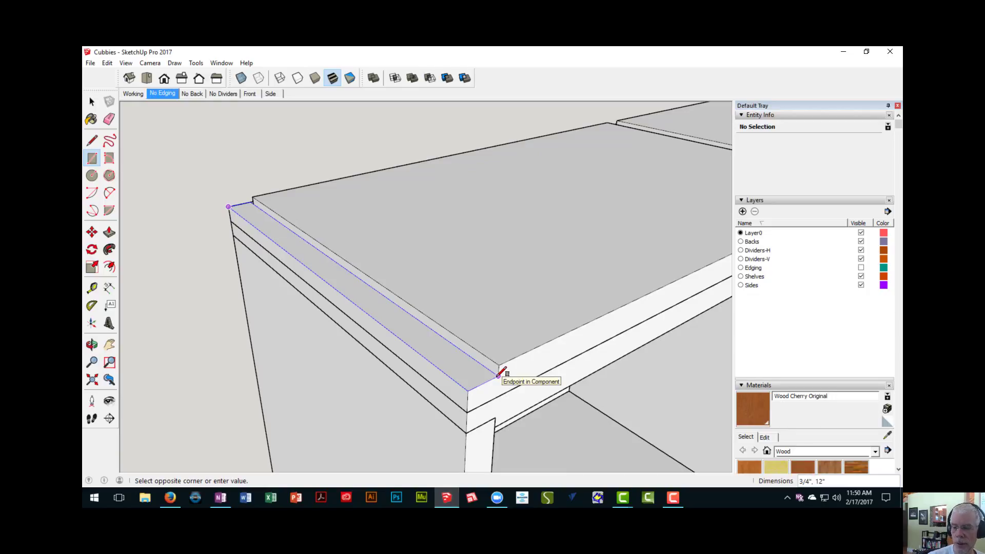
left_click(498, 375)
- Push/Pull the rabbet rectangle up 13 1/4" to form the upper unit's side panel
key("p")
left_click_drag(465, 380, 451, 198)
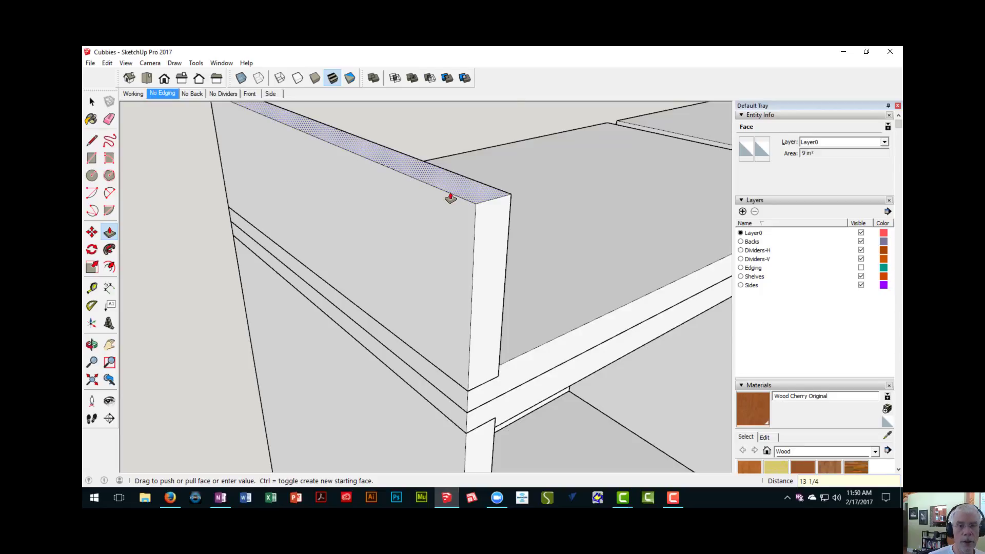
key("Return")
- Make the upper unit's new side panel into a component with the default name
middle_click_drag(379, 118, 252, 208)
middle_click_drag(382, 157, 370, 259, "shift")
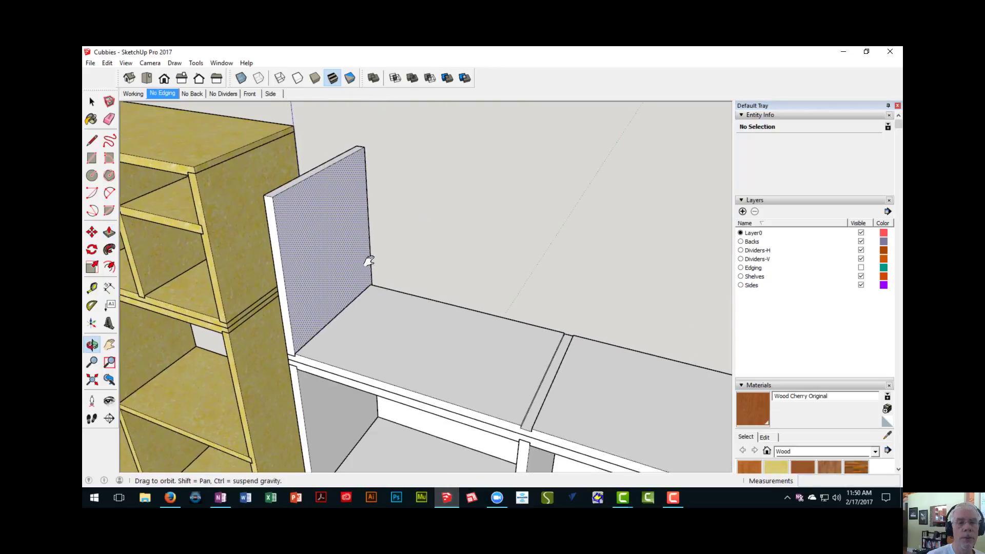
key("space")
triple_click(334, 225)
right_click(334, 225)
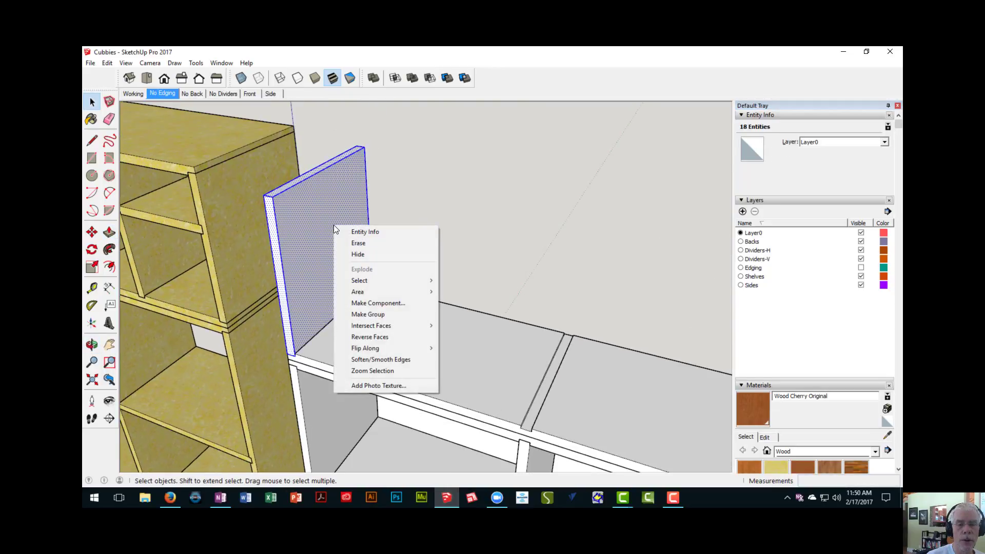
left_click(385, 306)
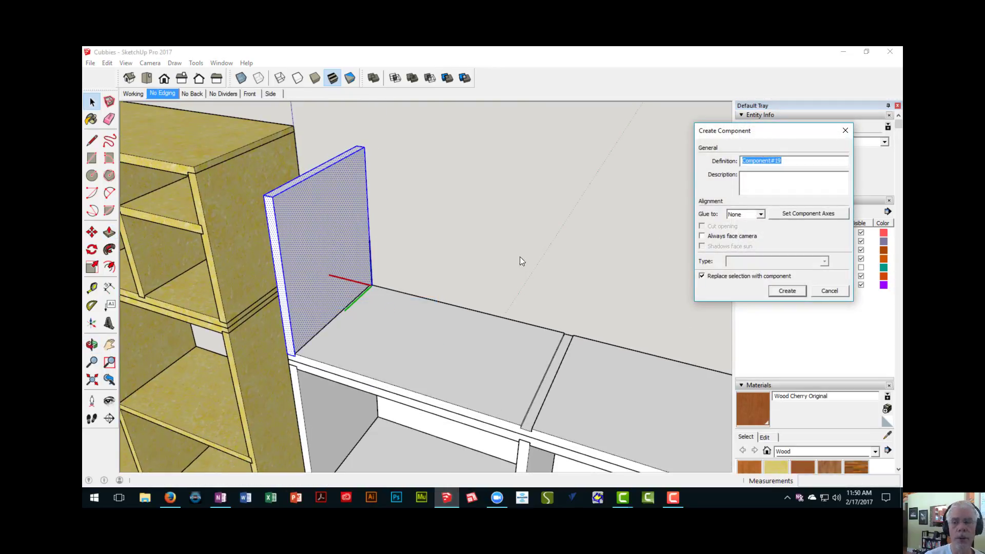
left_click(788, 291)
- Copy the side panel component 95" along the upper unit's bottom board to the rabbet at the opposite end
scroll(393, 229, "down", 3)
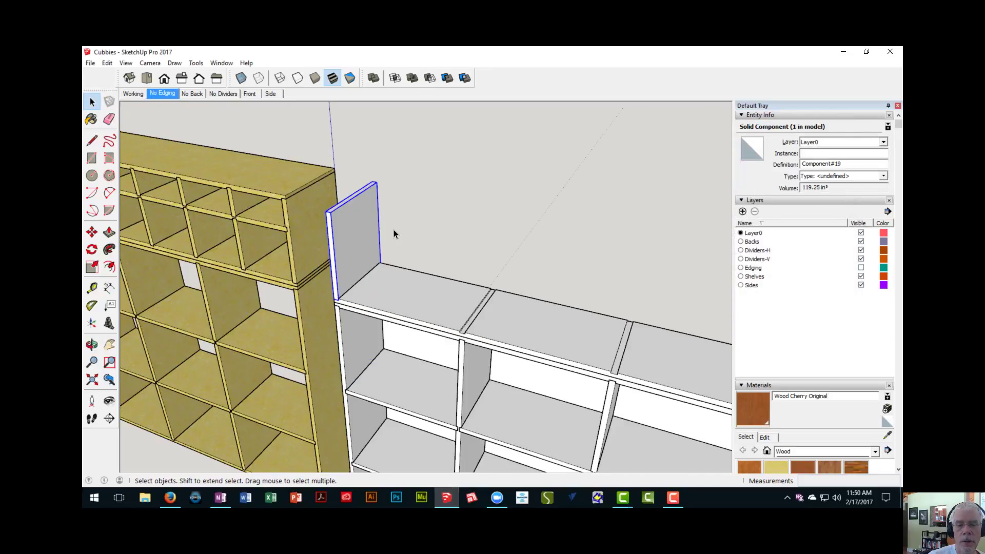
middle_click_drag(394, 230, 337, 169)
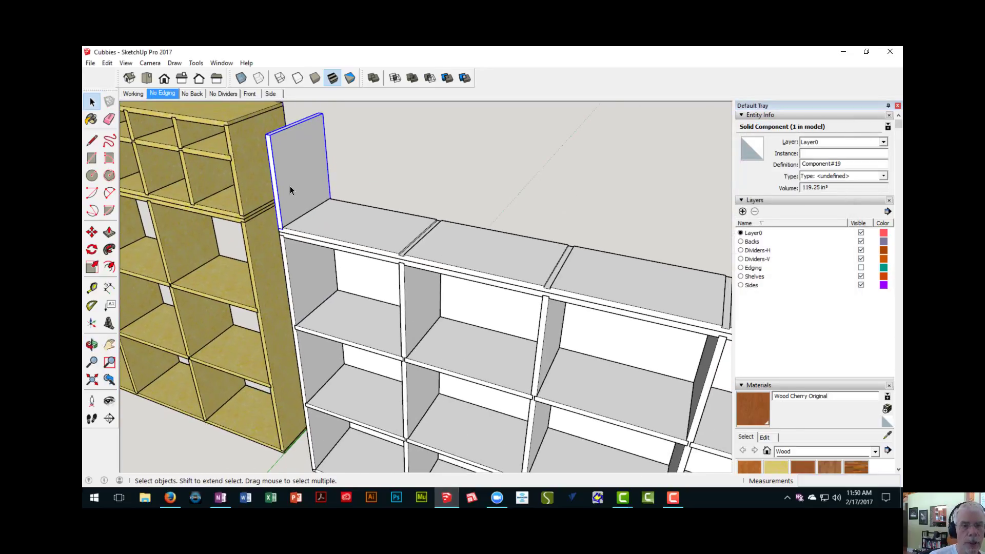
key("m")
scroll(282, 228, "up", 3)
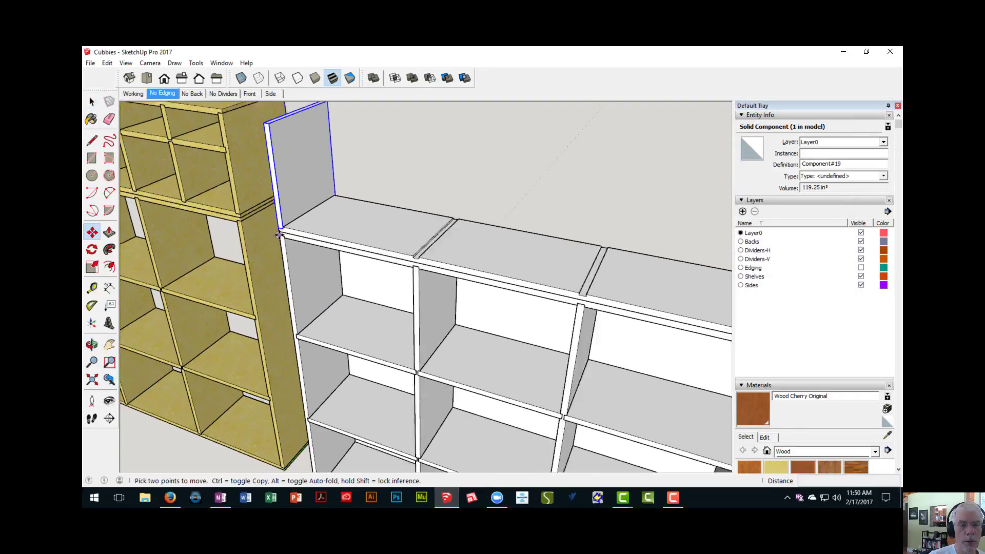
left_click(286, 223)
scroll(378, 235, "down", 5)
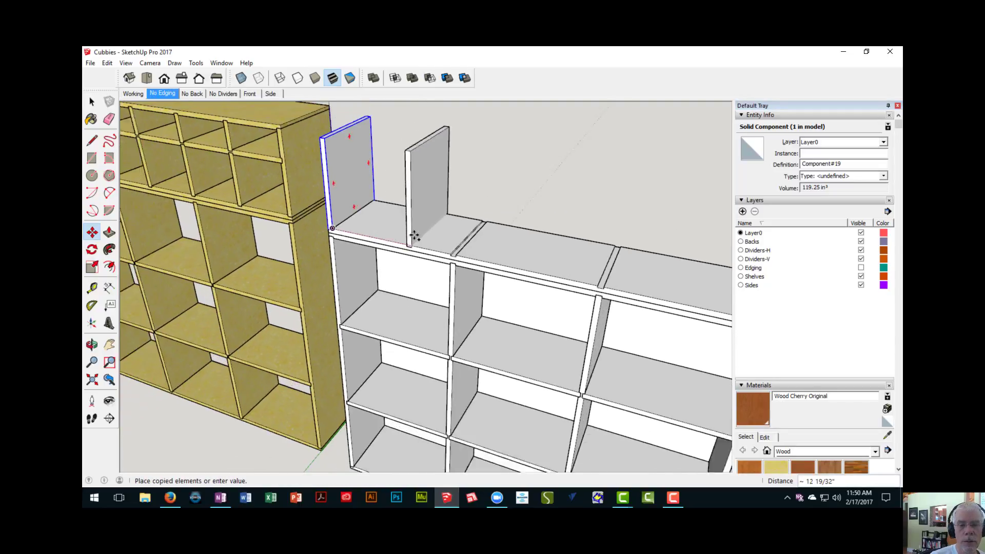
middle_click_drag(690, 264, 231, 197, "shift")
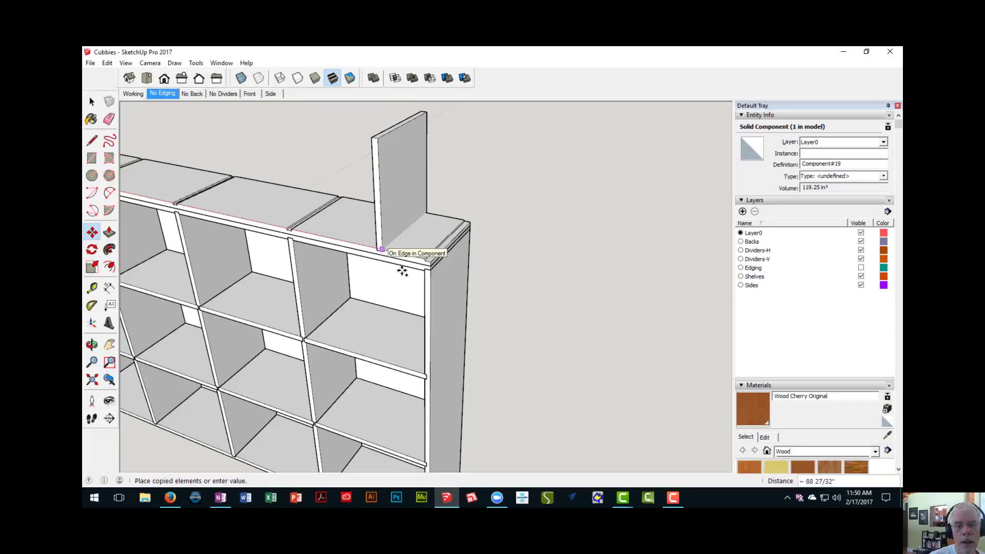
scroll(385, 251, "up", 3)
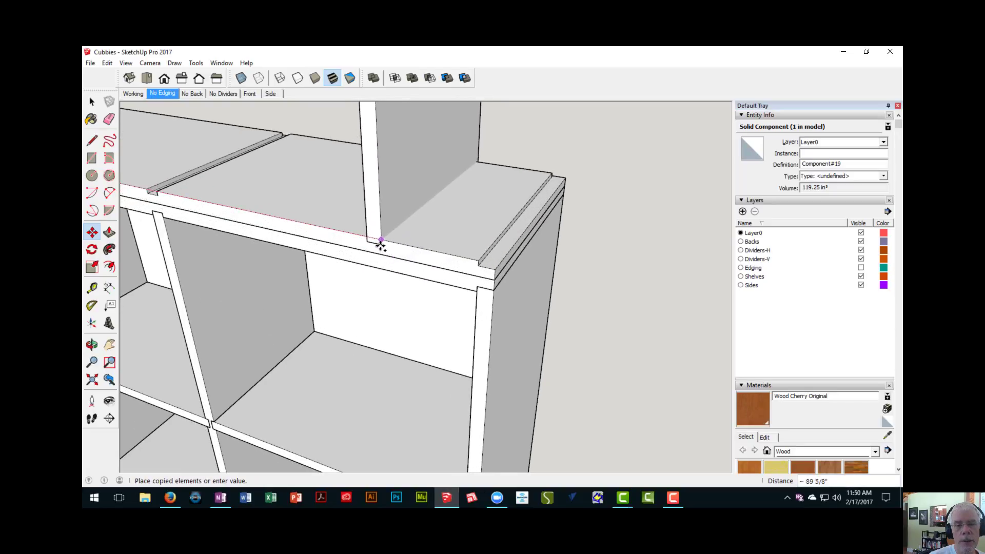
left_click(495, 265)
- Copy the upper unit's bottom board 13 3/4" up, from its lower front corner to the side panel's upper front outer corner
scroll(477, 270, "down", 10)
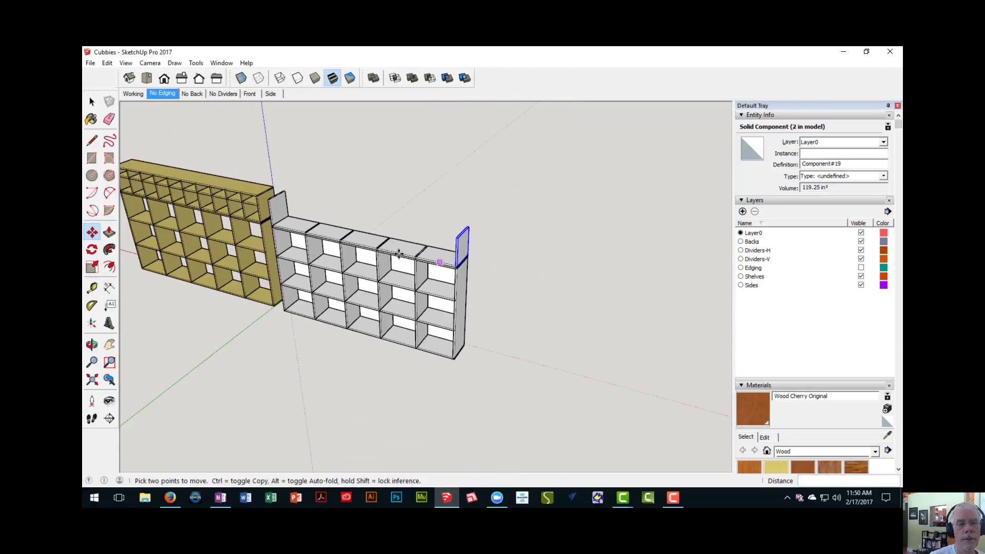
middle_click_drag(400, 254, 466, 270, "shift")
scroll(339, 244, "up", 5)
mouse_move(338, 245)
middle_mouse_down("shift")
mouse_move(350, 239)
mouse_move(330, 241)
mouse_move(332, 228)
middle_mouse_up("shift")
scroll(344, 242, "up", 3)
key("space")
left_click(336, 257)
scroll(337, 257, "up", 3)
scroll(308, 244, "up", 1)
key("m")
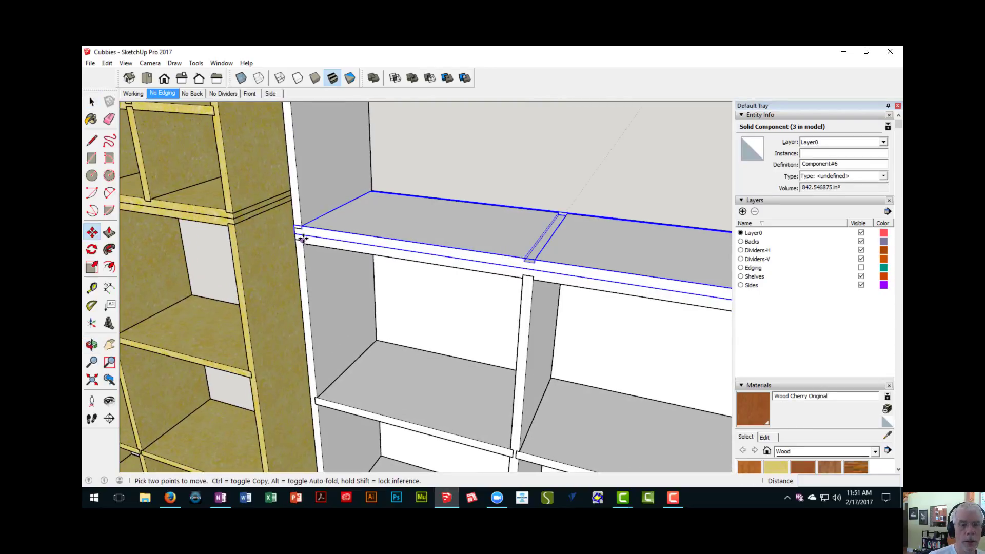
scroll(292, 233, "up", 2)
left_click(297, 226)
scroll(308, 179, "down", 3)
middle_click_drag(309, 178, 363, 372, "shift")
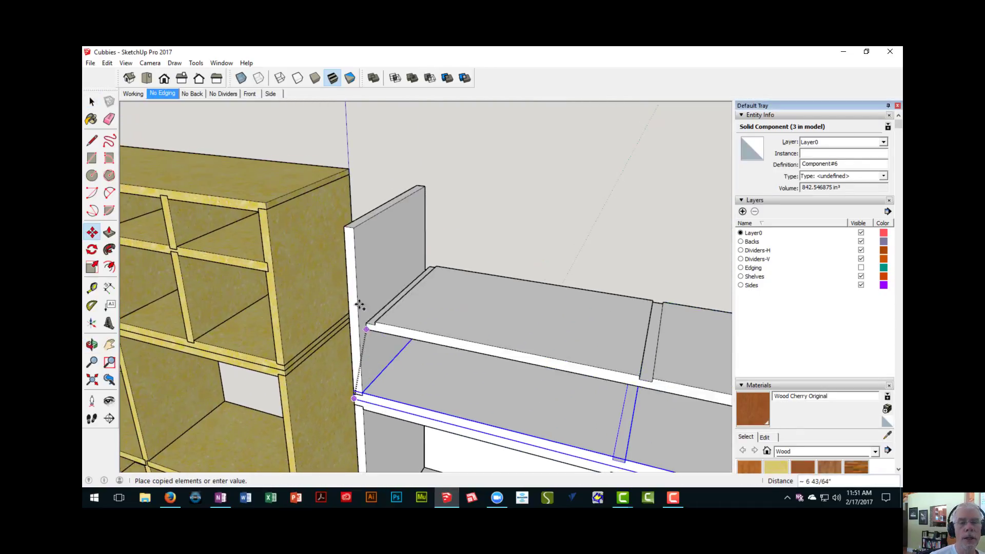
left_click(348, 228)
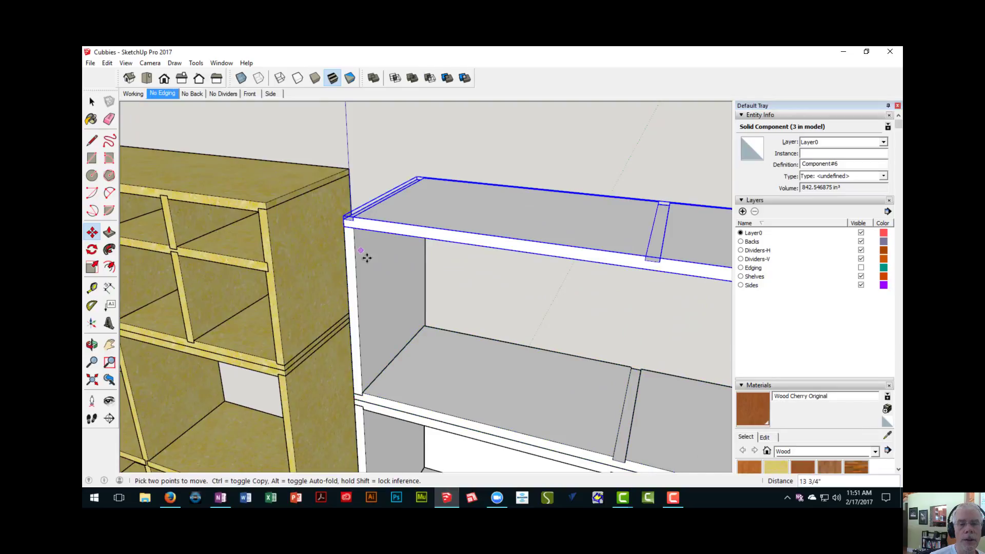
- Flip the copied top board along the component's blue axis so its dadoes and rabbets face down
scroll(367, 257, "down", 2)
middle_click_drag(367, 257, 307, 188)
key("space")
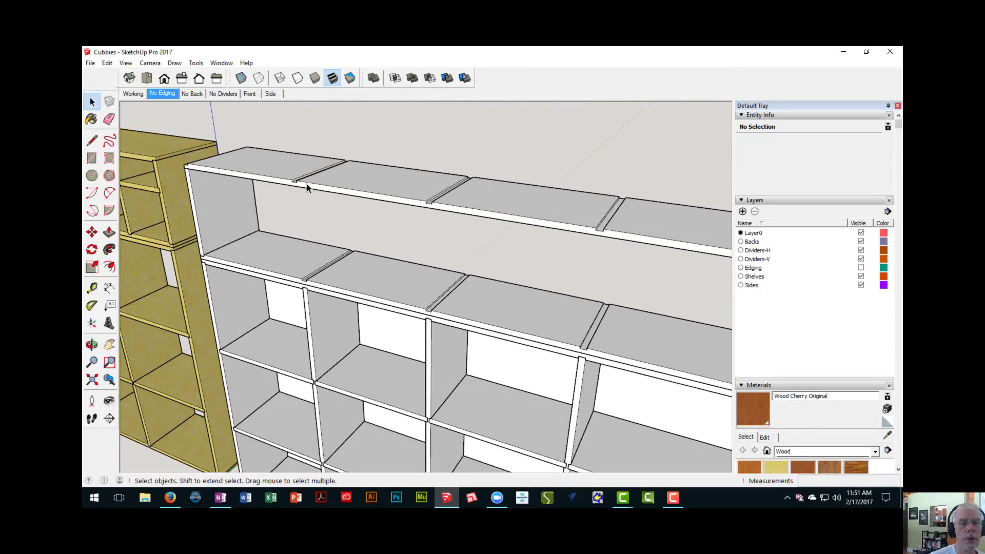
left_click(322, 177)
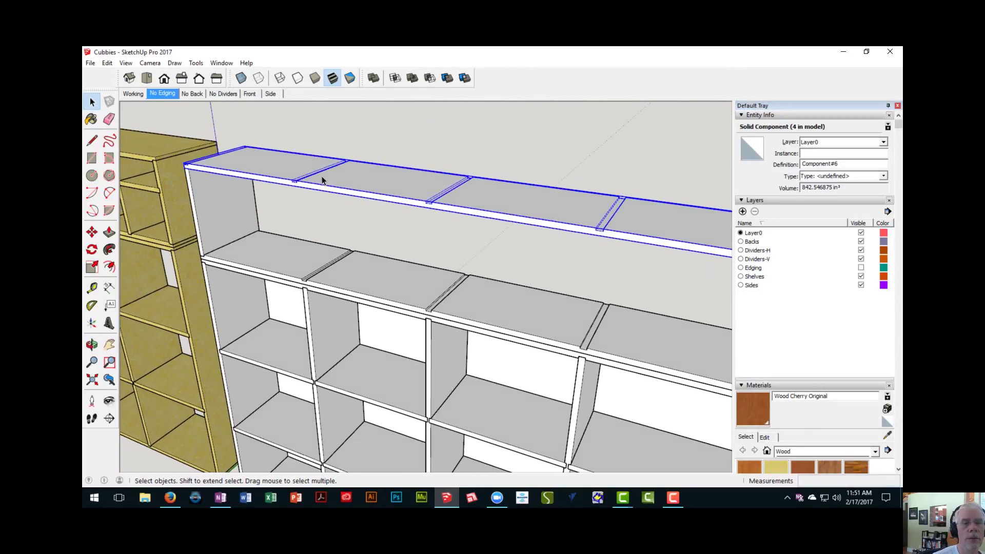
right_click(322, 178)
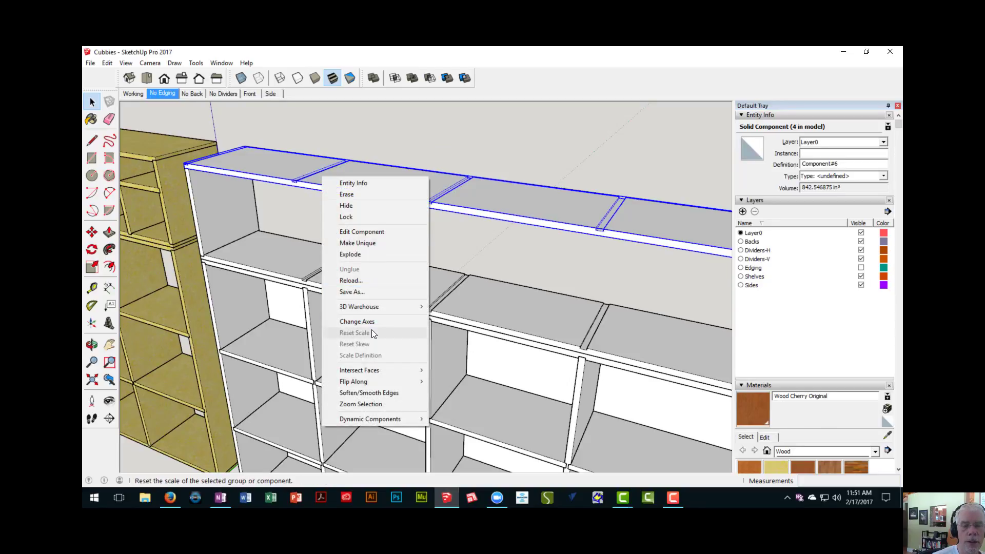
mouse_move(411, 382)
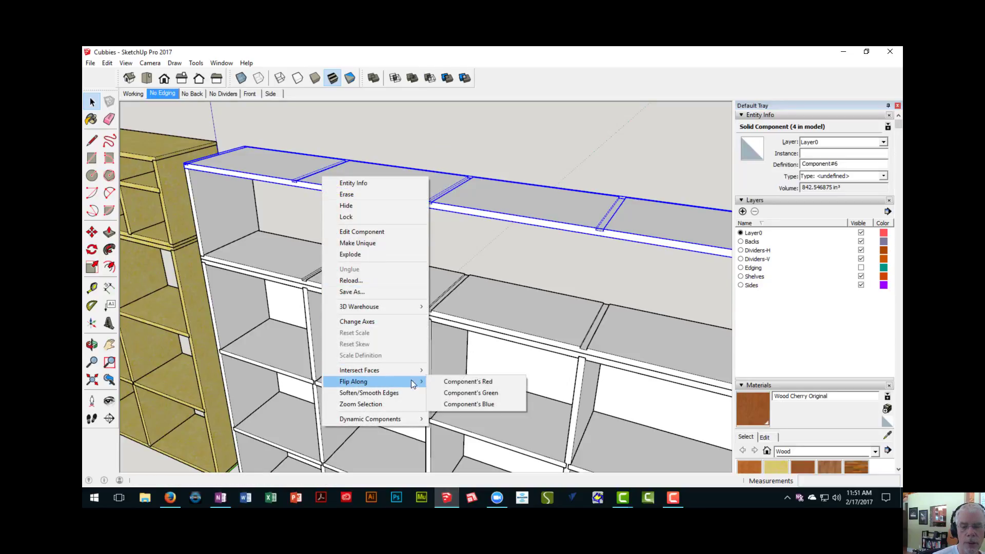
left_click(480, 405)
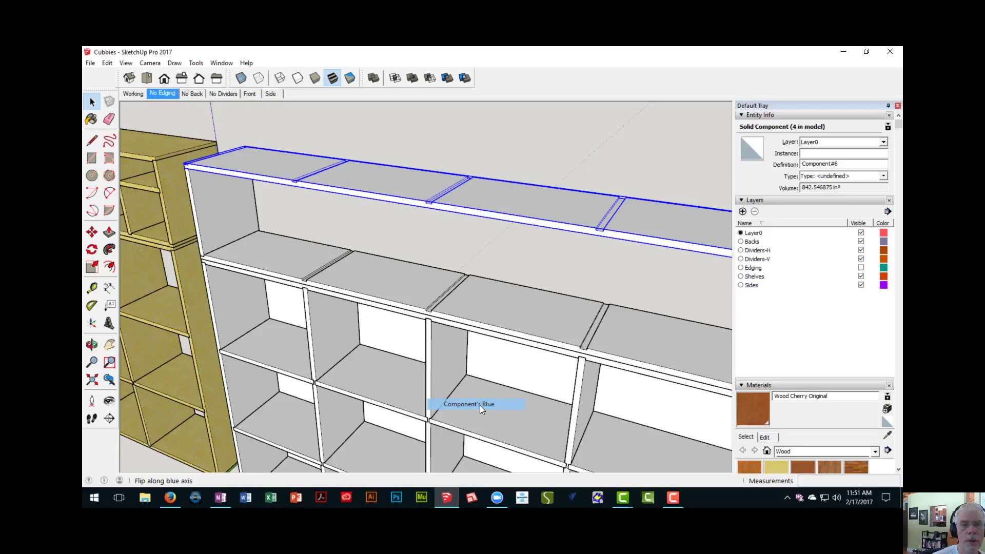
- Move the top board down from its rabbet's inner corner to the side panel's upper inner front corner
middle_click_drag(366, 260, 273, 235)
scroll(217, 181, "up", 3)
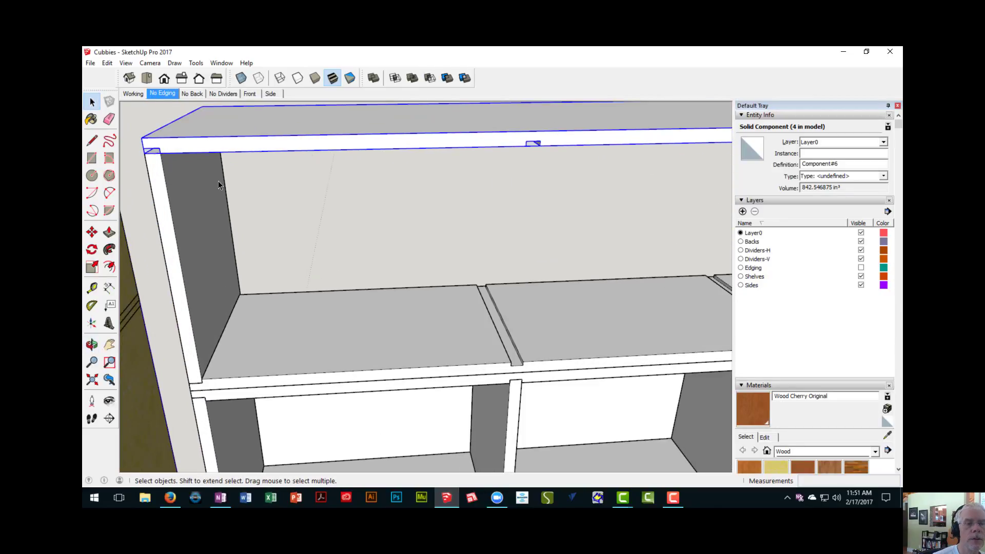
middle_click_drag(206, 154, 311, 182)
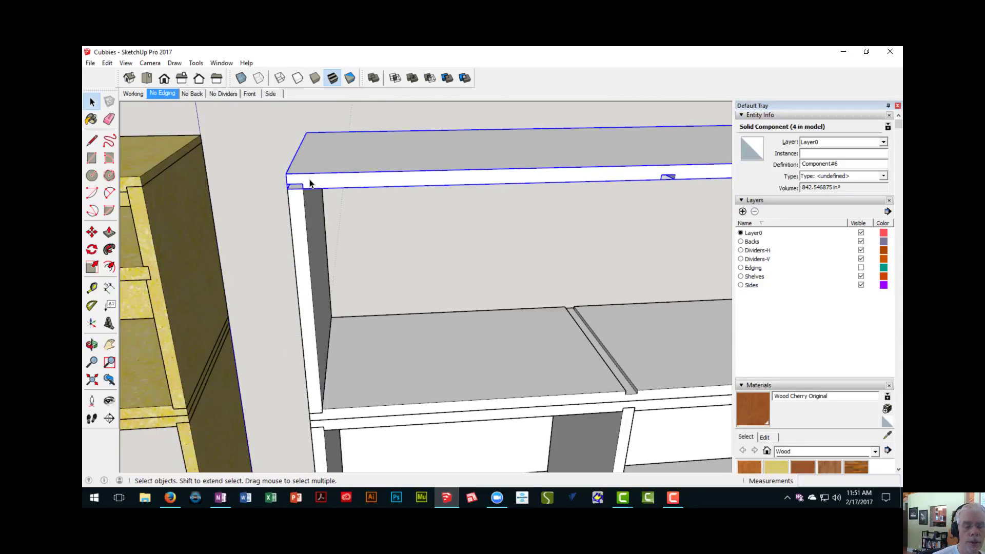
key("m")
scroll(308, 183, "up", 2)
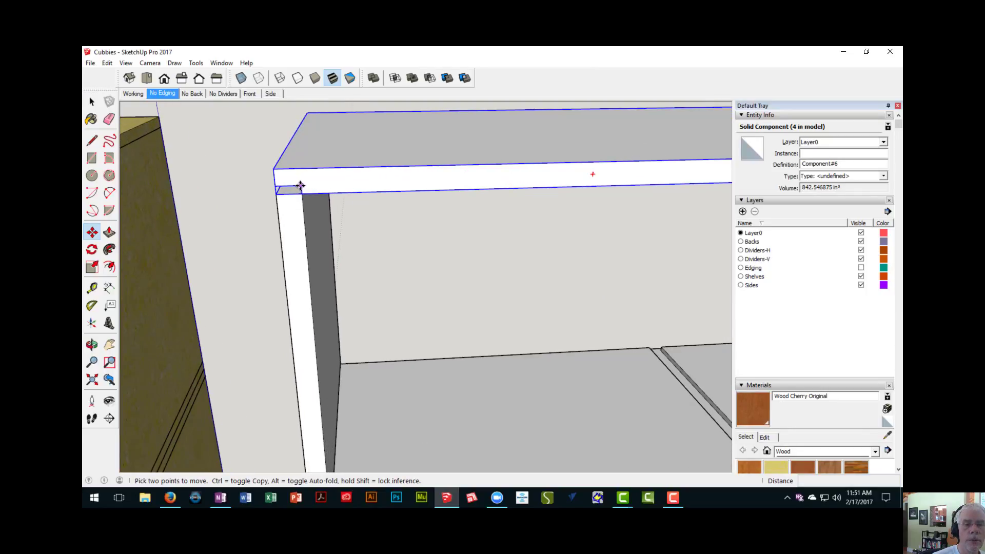
left_click(301, 185)
left_click(302, 194)
- Measure the opening height between the outer shelves of the finished upper unit and of the rebuilt one
scroll(345, 273, "down", 6)
middle_click_drag(345, 253, 277, 214, "shift")
key("t")
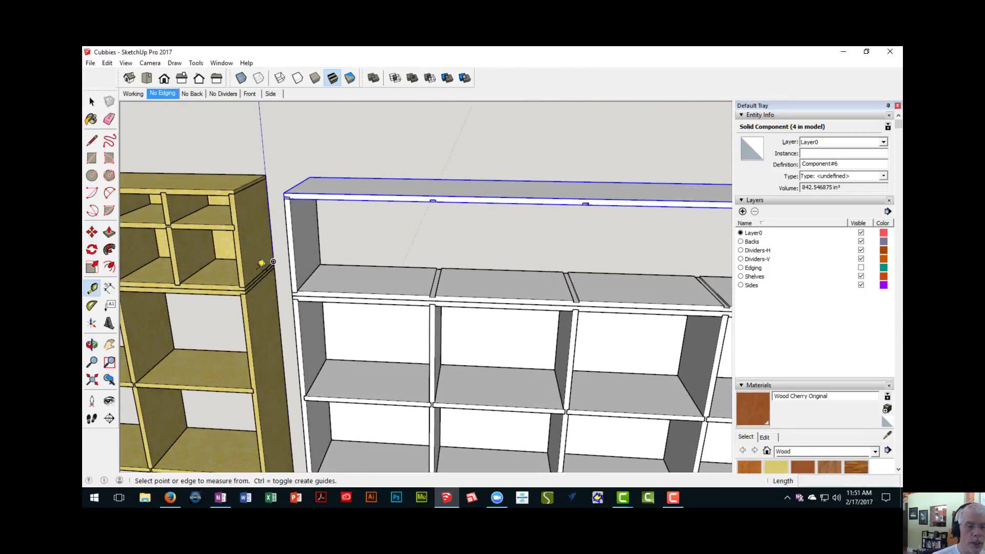
scroll(230, 277, "up", 2)
left_click(216, 288)
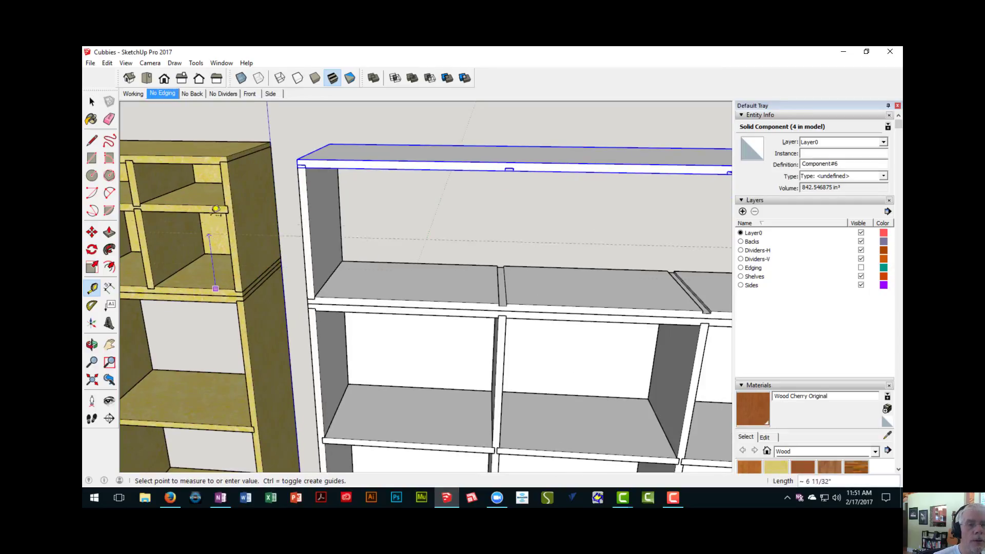
left_click(203, 156)
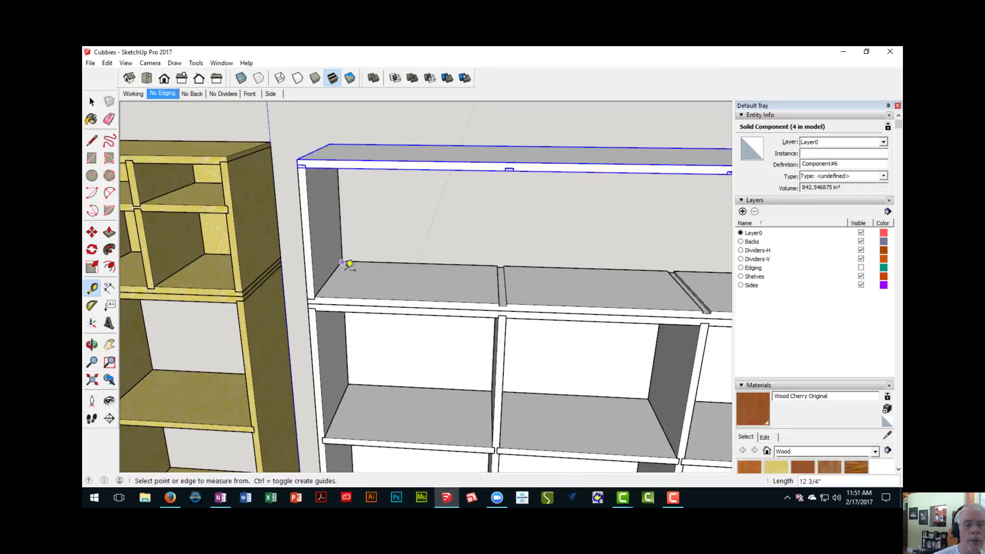
left_click(360, 291)
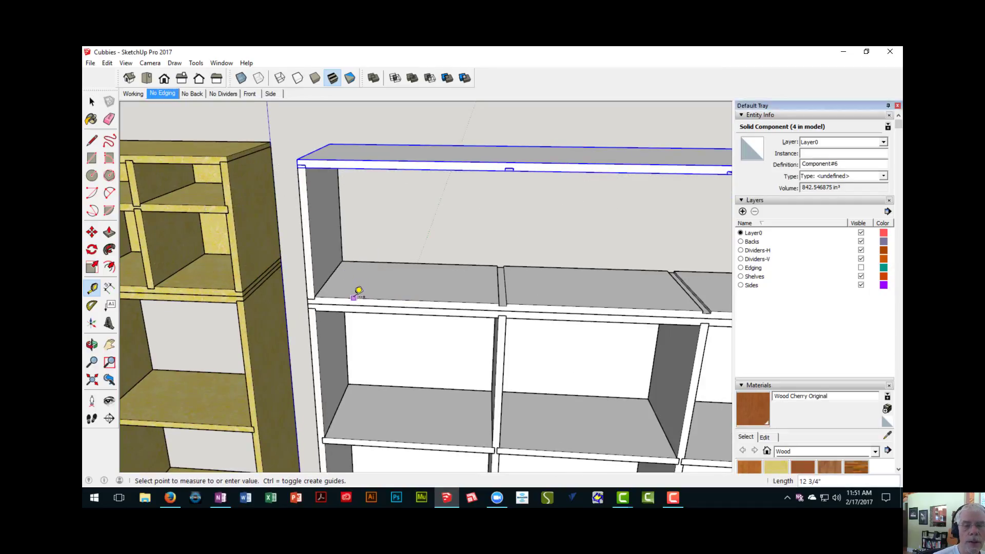
left_click(353, 169)
- Identify the finished upper unit's inner shelf and measure the gap from the top shelf's underside down to it
scroll(355, 175, "down", 3)
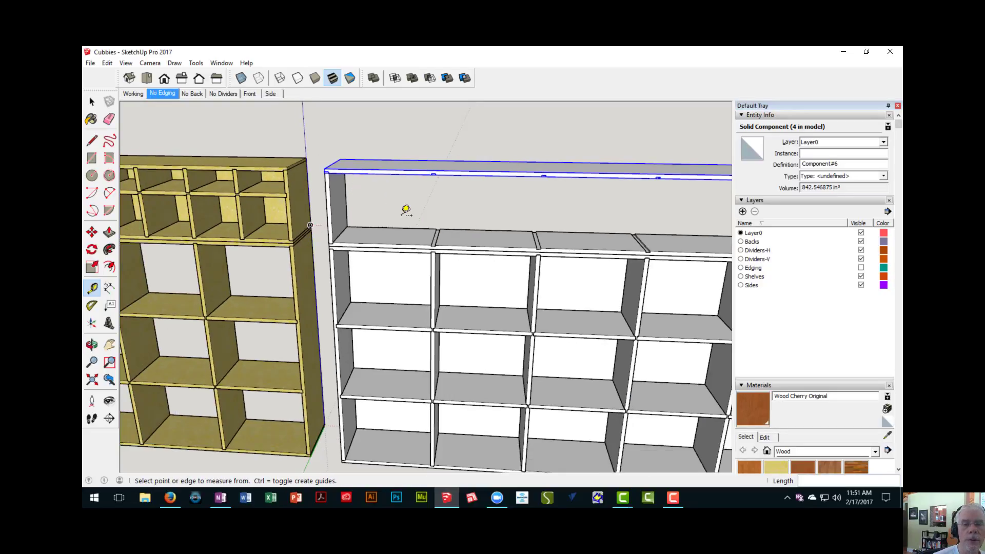
middle_click_drag(404, 212, 431, 211)
scroll(368, 206, "up", 3)
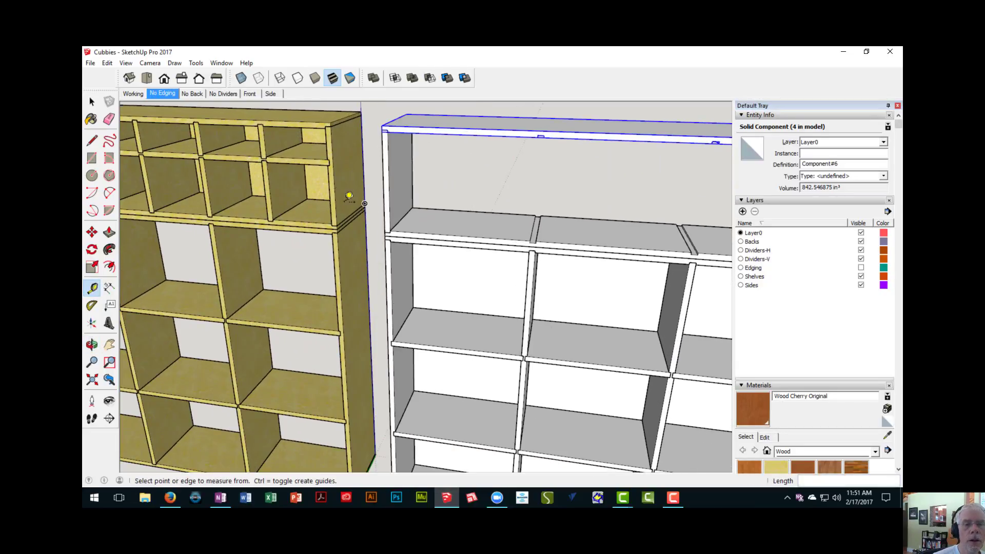
key("space")
left_click(306, 162)
scroll(306, 163, "down", 3)
middle_click_drag(305, 163, 288, 179)
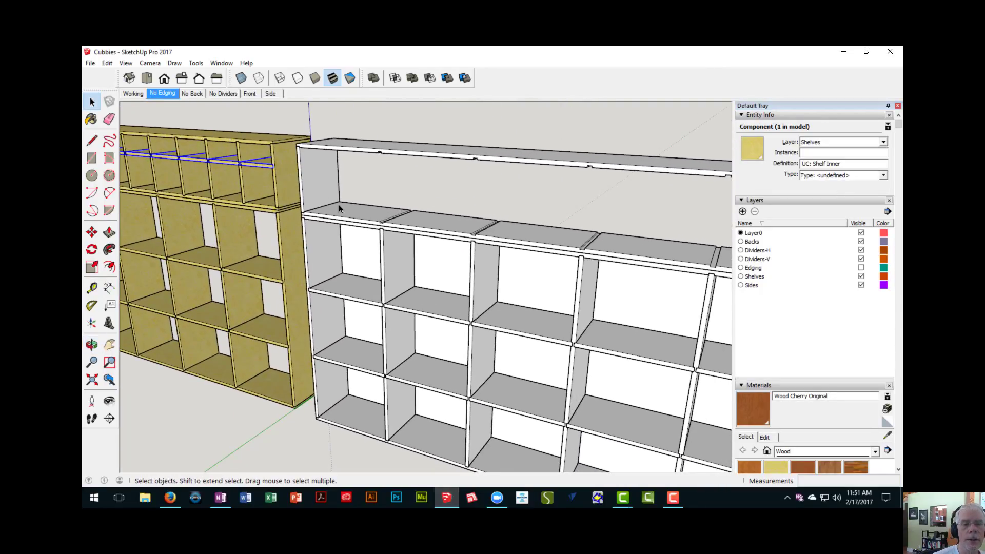
scroll(340, 209, "up", 3)
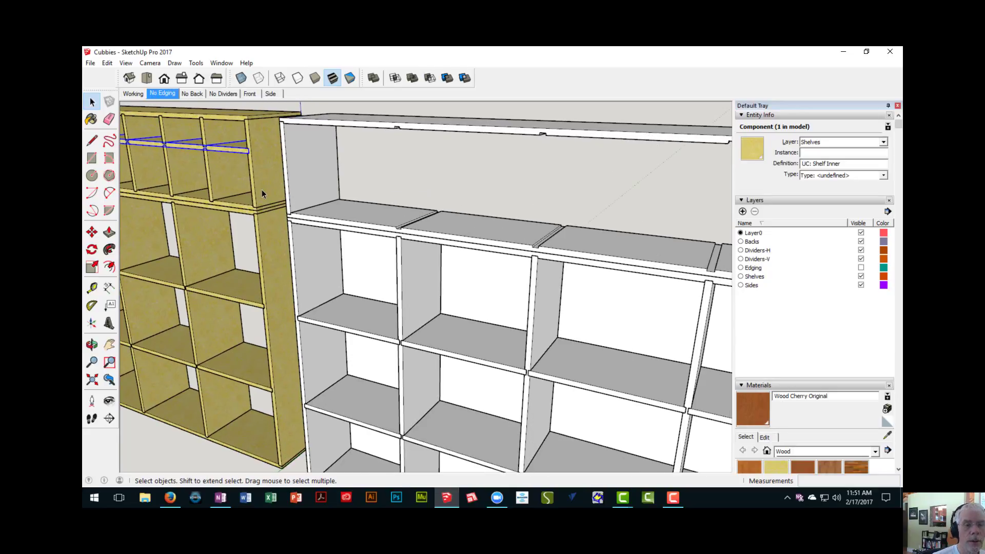
key("t")
left_click(226, 115)
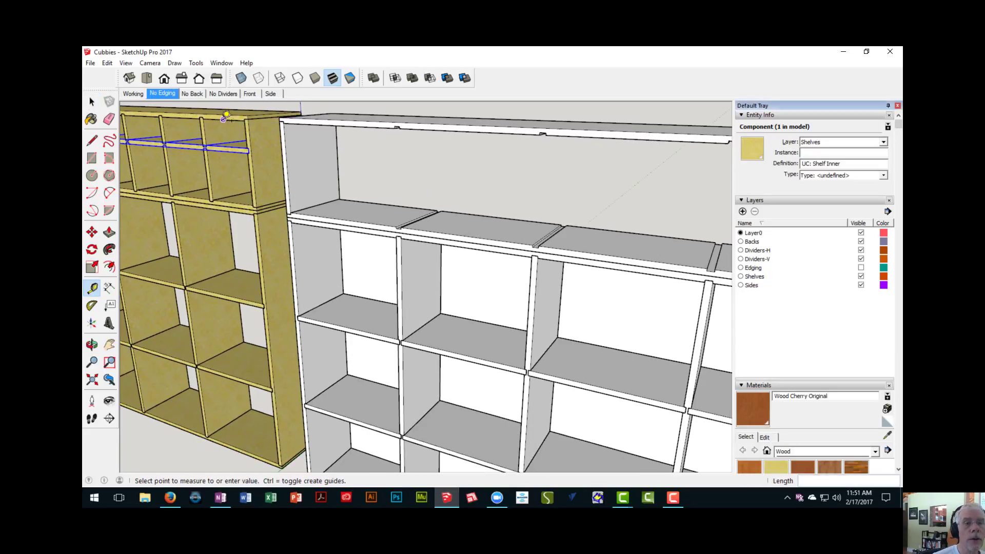
scroll(226, 116, "up", 3)
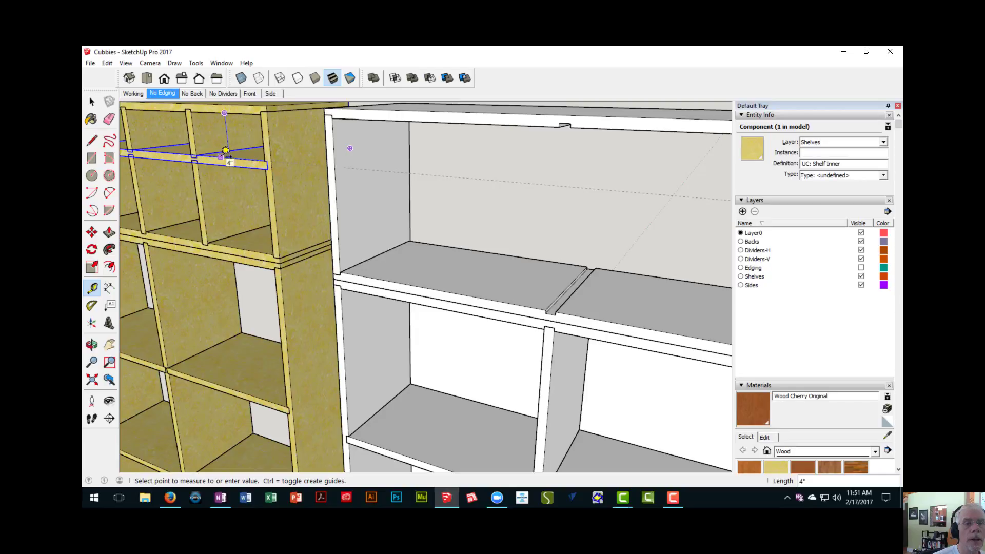
left_click(226, 151)
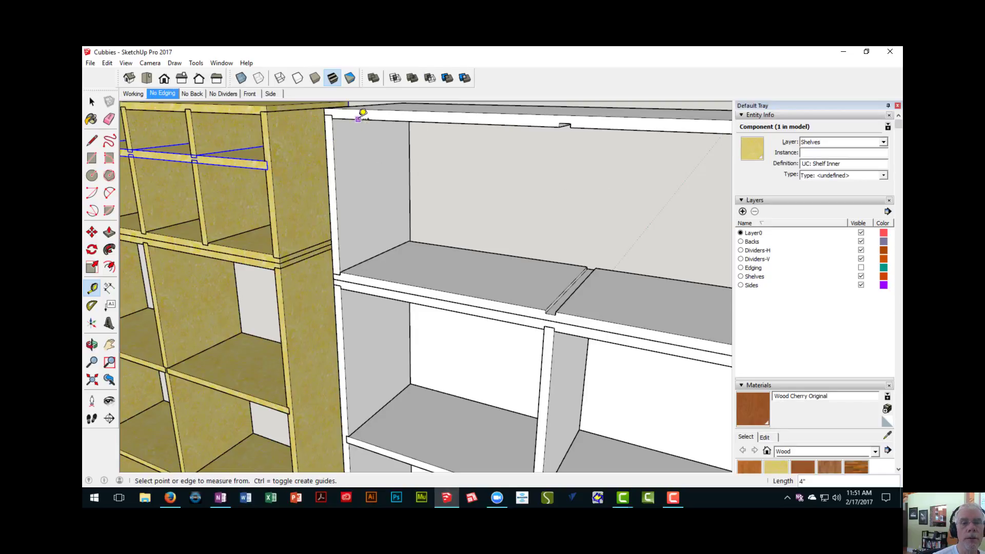
- Place a guide line 4" below the lower front edge of the rebuilt unit's top board
left_click(363, 112)
scroll(341, 132, "up", 2)
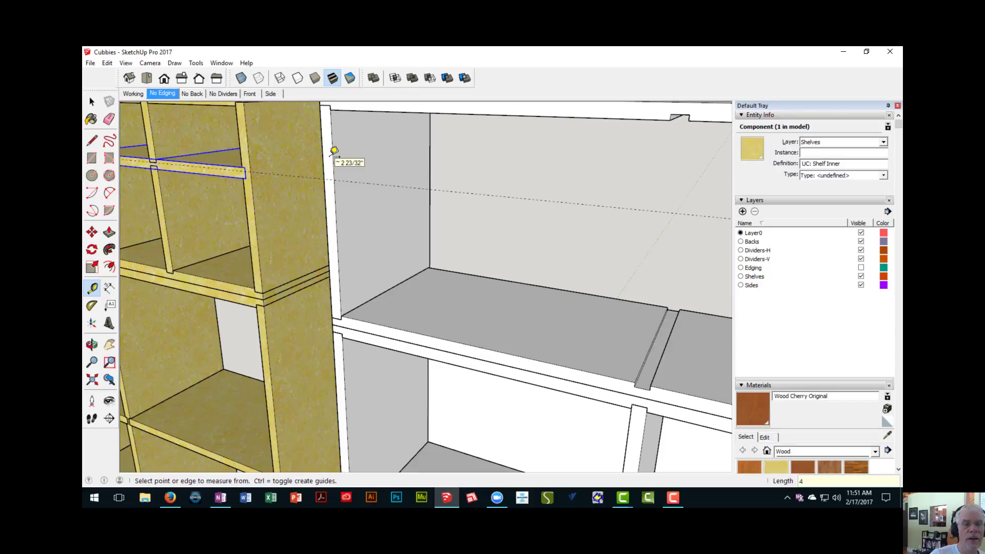
mouse_move(319, 213)
middle_mouse_down()
mouse_move(442, 189)
mouse_move(359, 202)
mouse_move(328, 226)
middle_mouse_up()
- Copy the rebuilt upper unit's bottom board from its upper front inner corner up to the 4" guide line as the inner shelf
scroll(354, 248, "down", 2)
middle_click_drag(374, 290, 359, 291, "shift")
key("space")
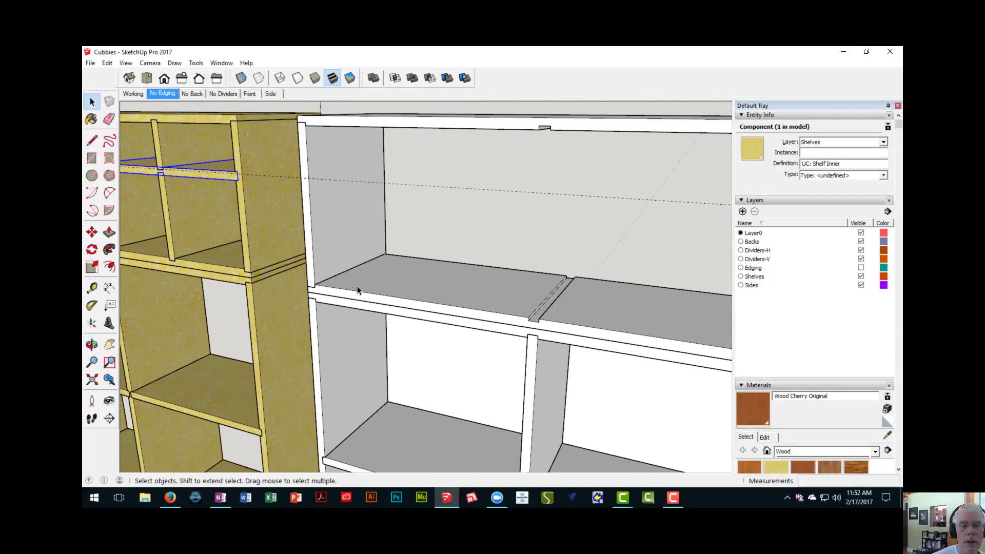
left_click(358, 289)
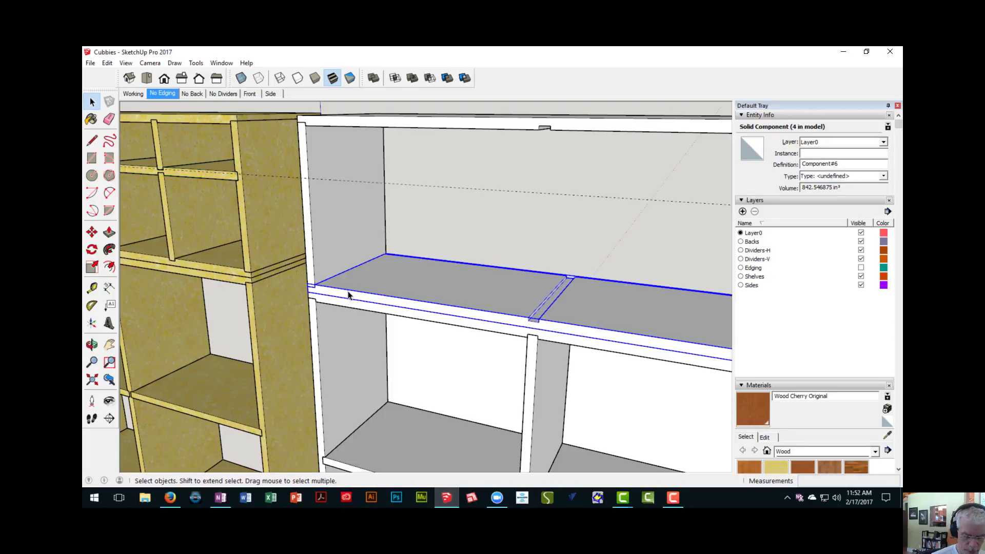
key("m")
scroll(318, 288, "up", 2)
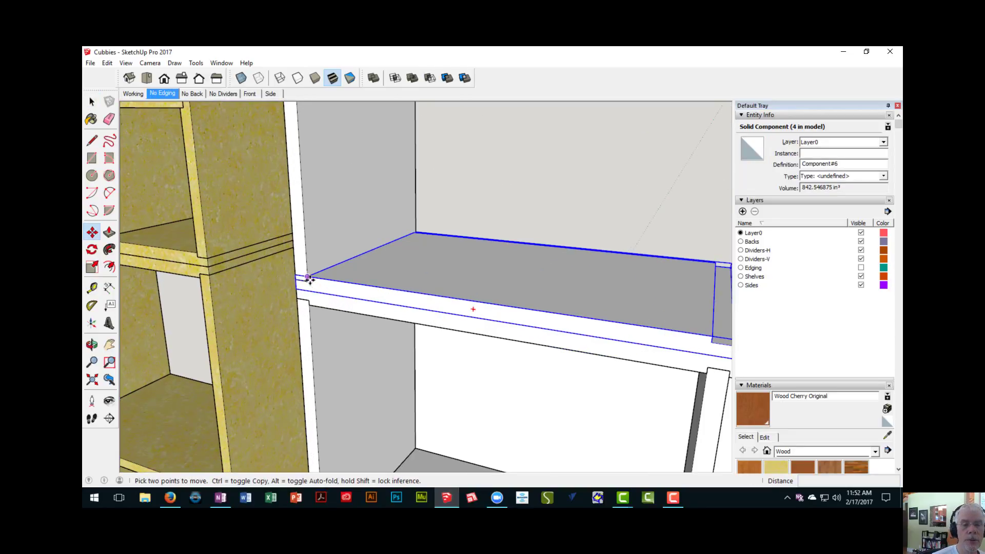
left_click(308, 277)
key("ctrl")
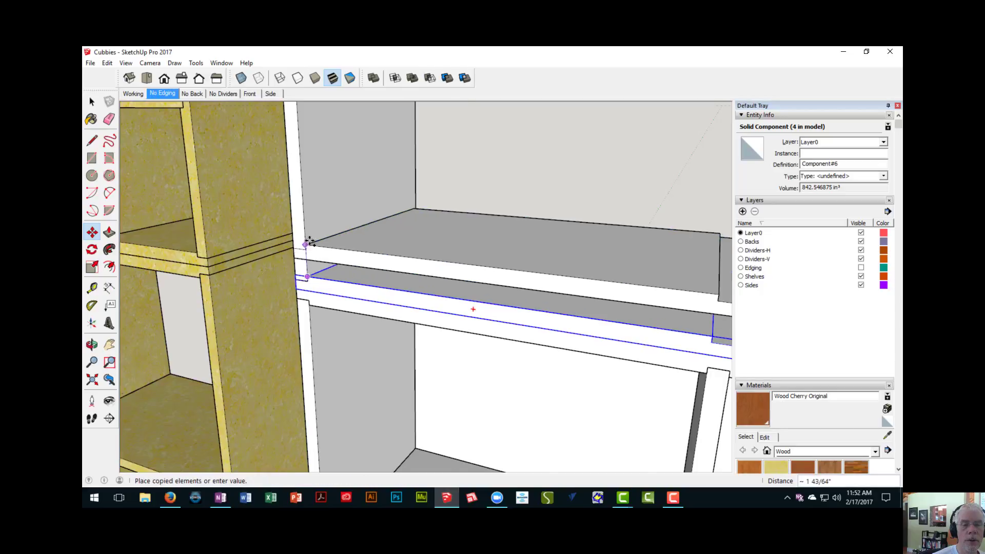
scroll(308, 278, "down", 3)
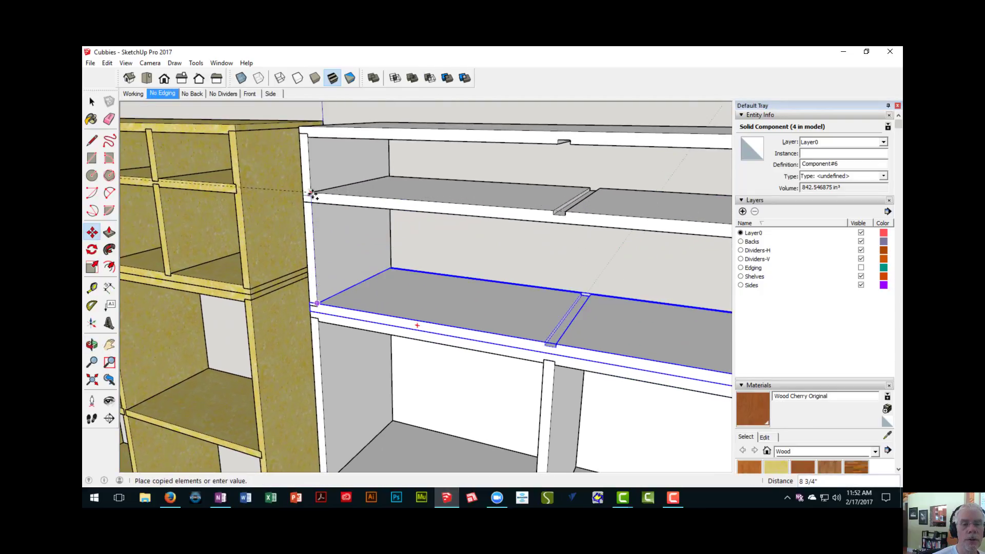
left_click(312, 193)
middle_click_drag(328, 208, 540, 286)
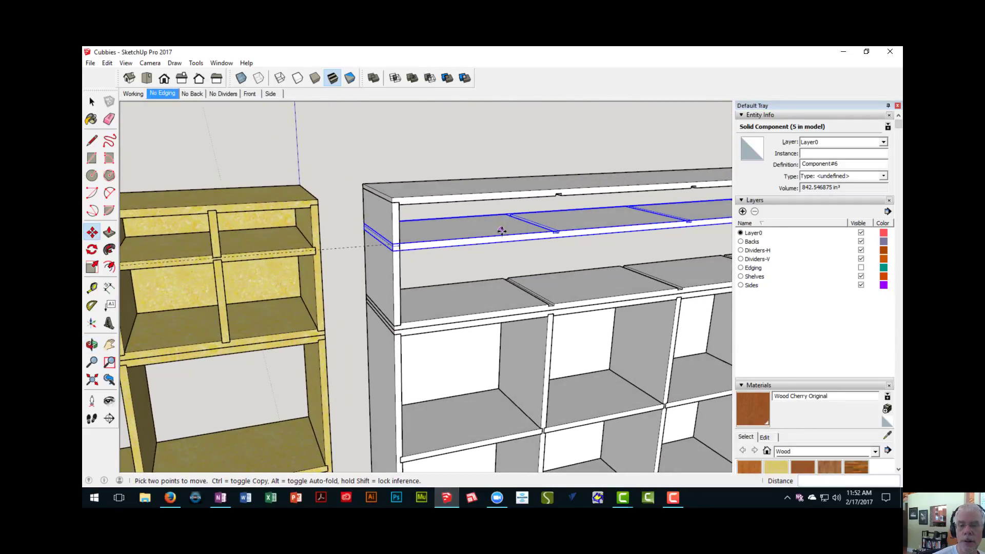
middle_click_drag(502, 231, 417, 232)
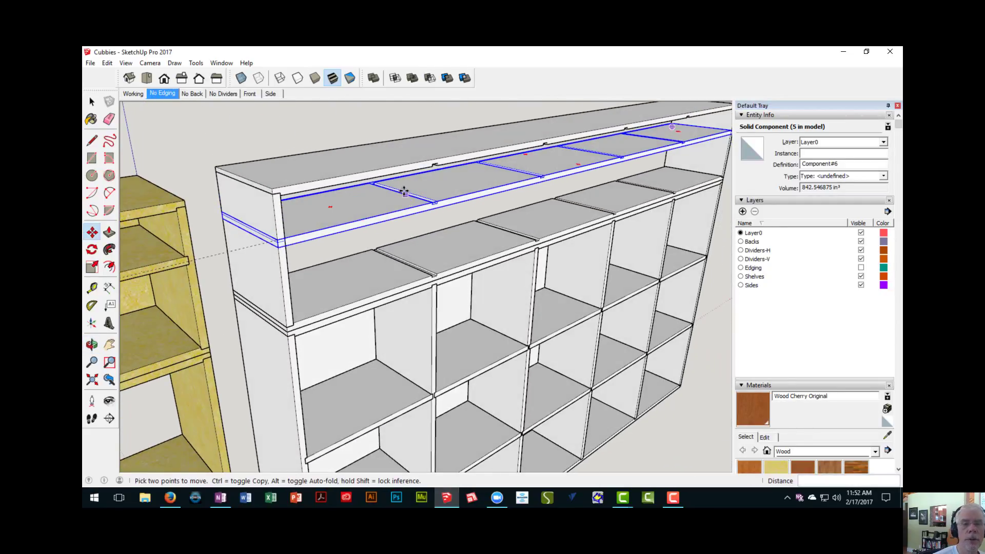
key("space")
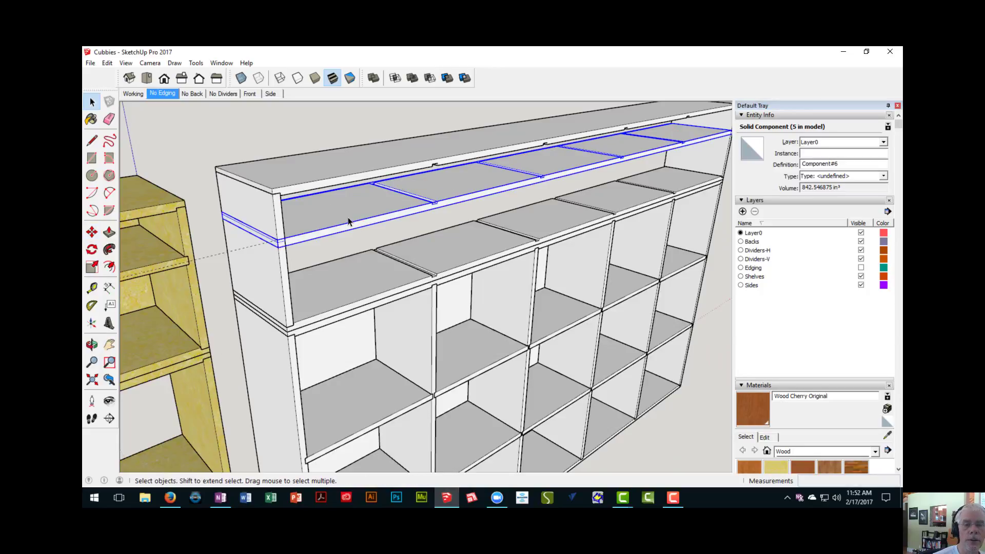
double_click(348, 222)
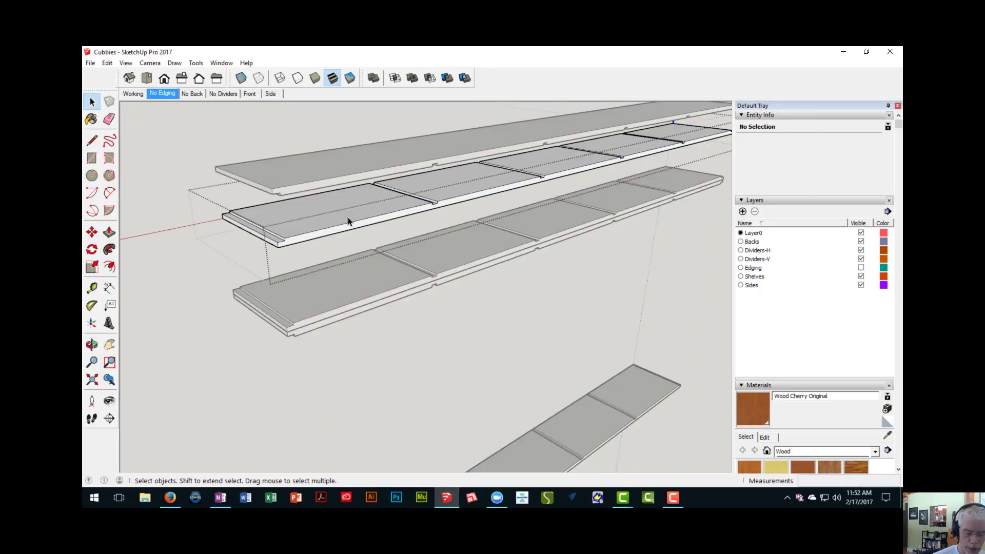
key("p")
left_click(353, 225)
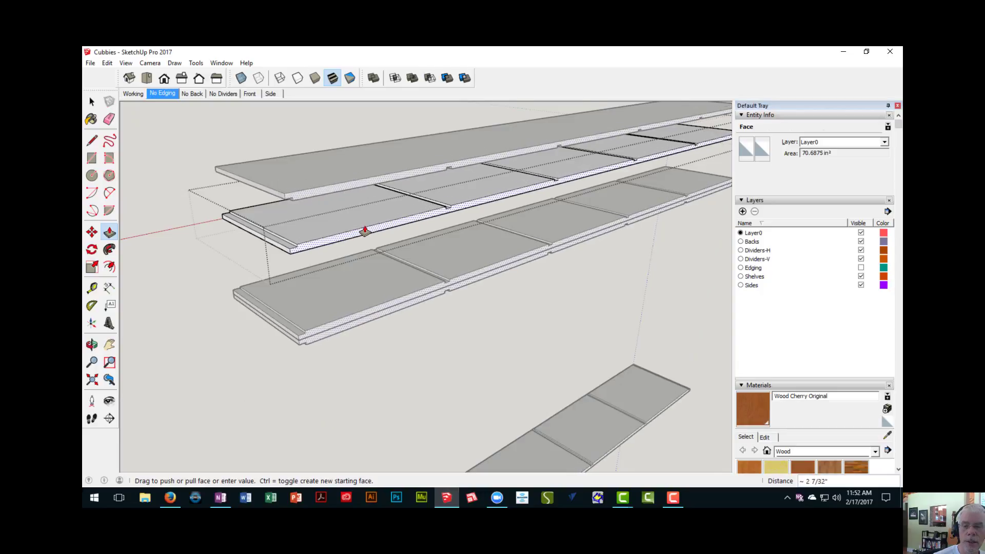
scroll(365, 230, "down", 2)
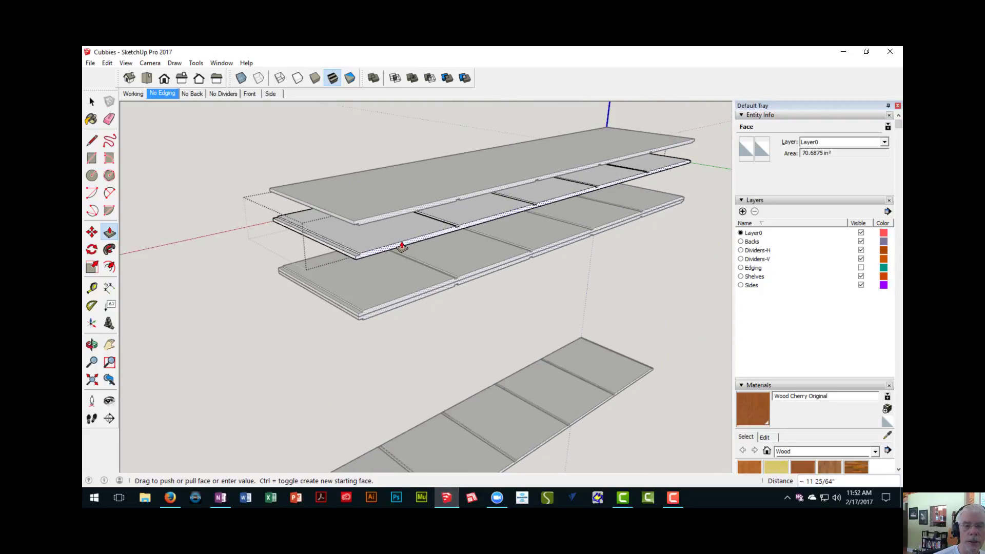
key("Escape")
right_click(201, 165)
left_click(225, 169)
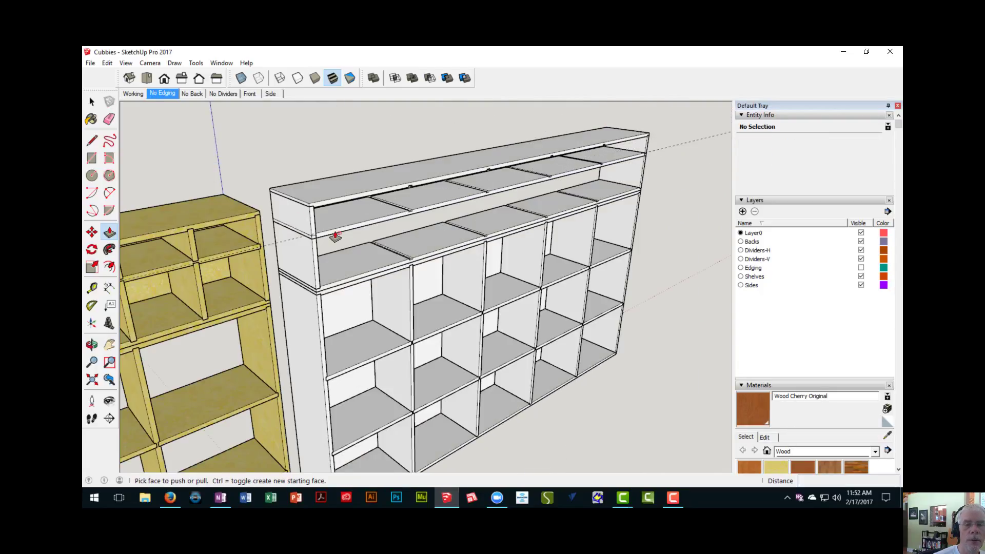
- Make the copied inner shelf a unique component
middle_click_drag(335, 236, 292, 244)
key("space")
left_click(330, 232)
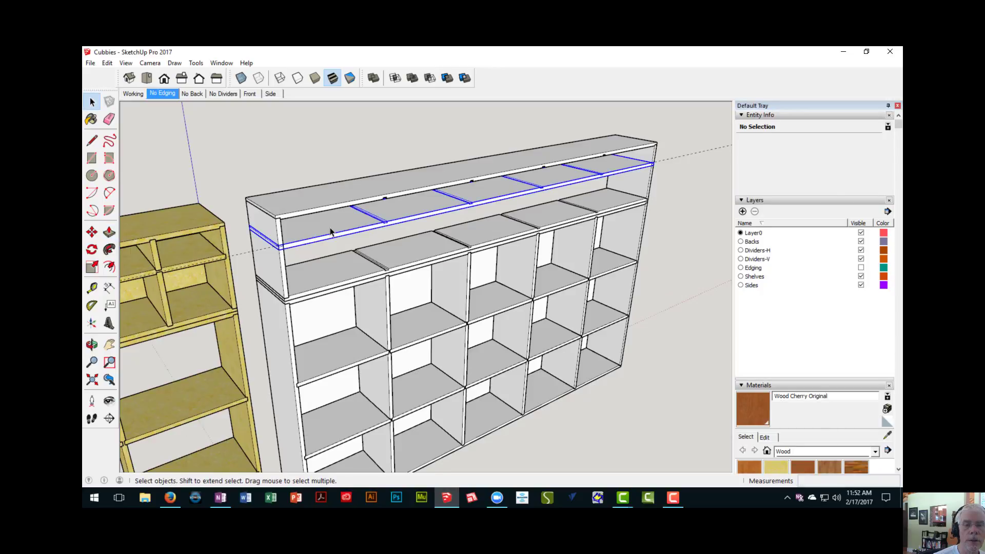
right_click(331, 233)
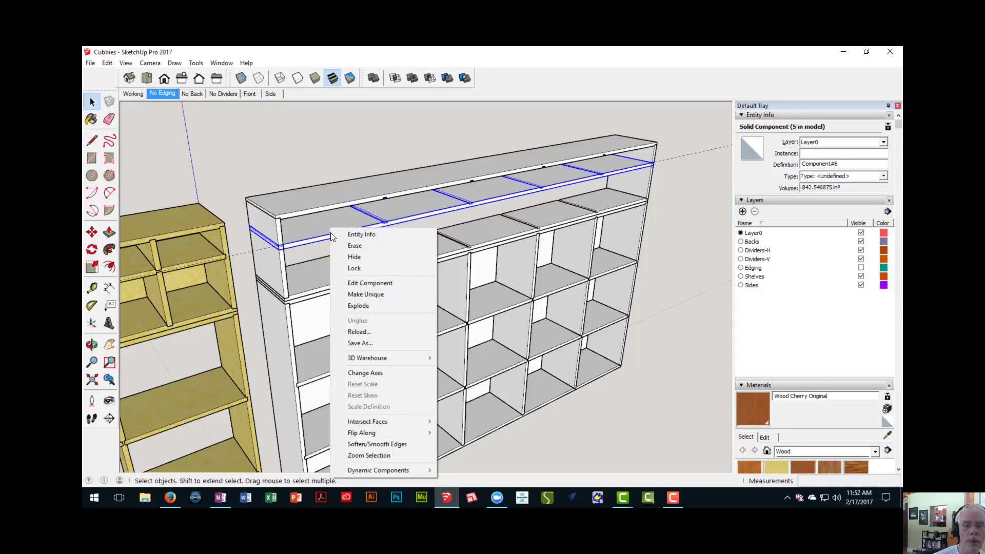
left_click(368, 297)
- Measure how deep the finished upper unit's inner shelf is let into its side panel
mouse_move(316, 256)
middle_mouse_down()
mouse_move(356, 243)
mouse_move(277, 226)
mouse_move(282, 237)
mouse_move(202, 241)
mouse_move(325, 246)
middle_mouse_up()
scroll(352, 242, "up", 3)
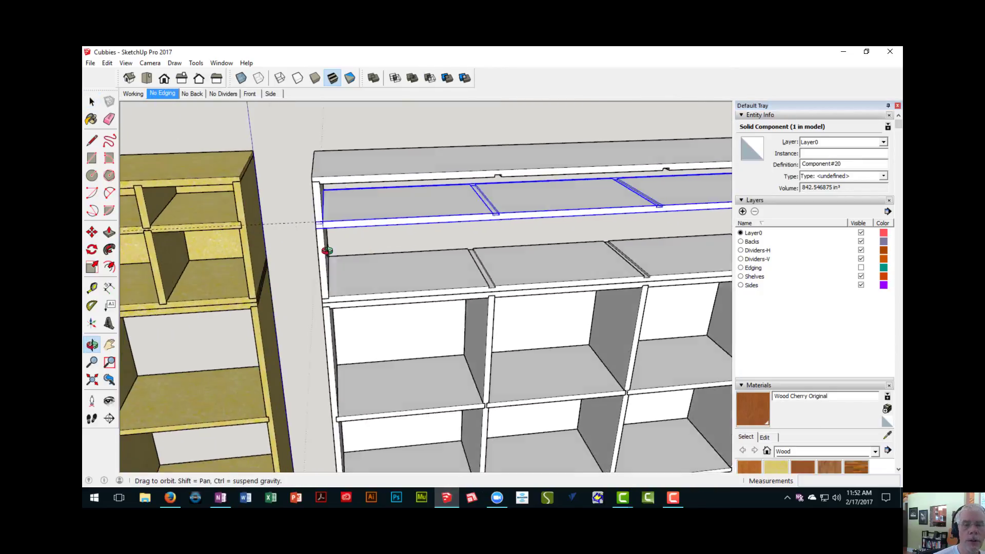
scroll(301, 218, "up", 4)
scroll(307, 218, "up", 2)
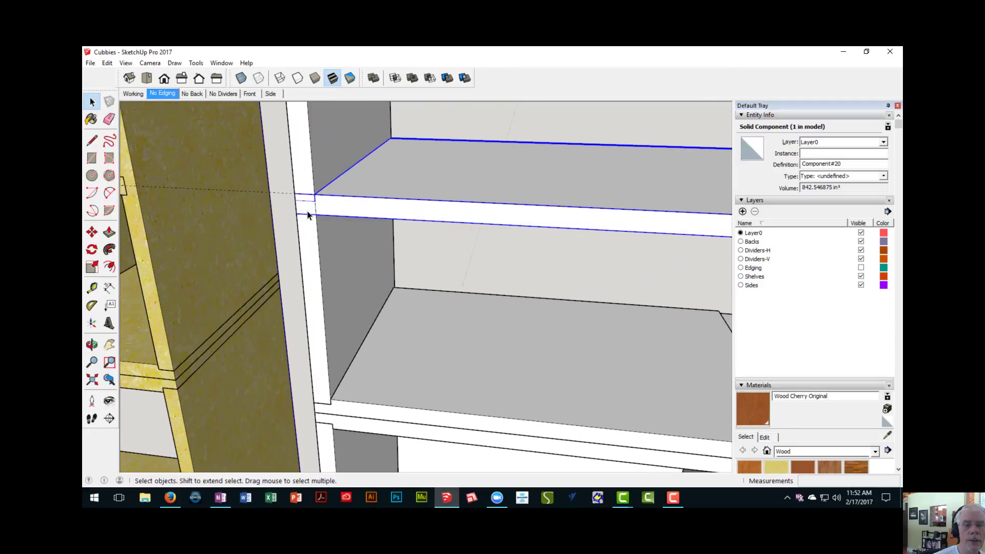
scroll(308, 214, "down", 2)
scroll(174, 193, "up", 2)
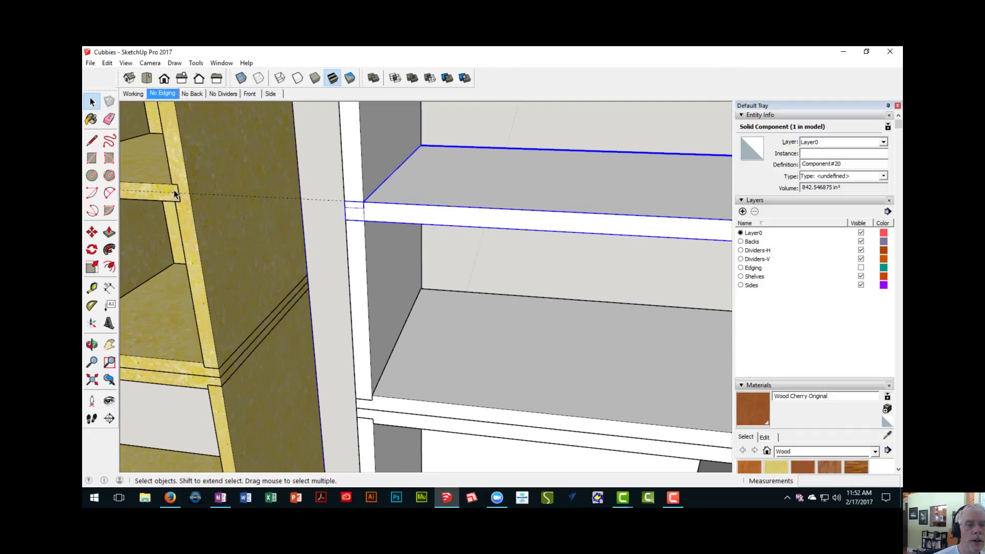
scroll(177, 192, "up", 3)
key("t")
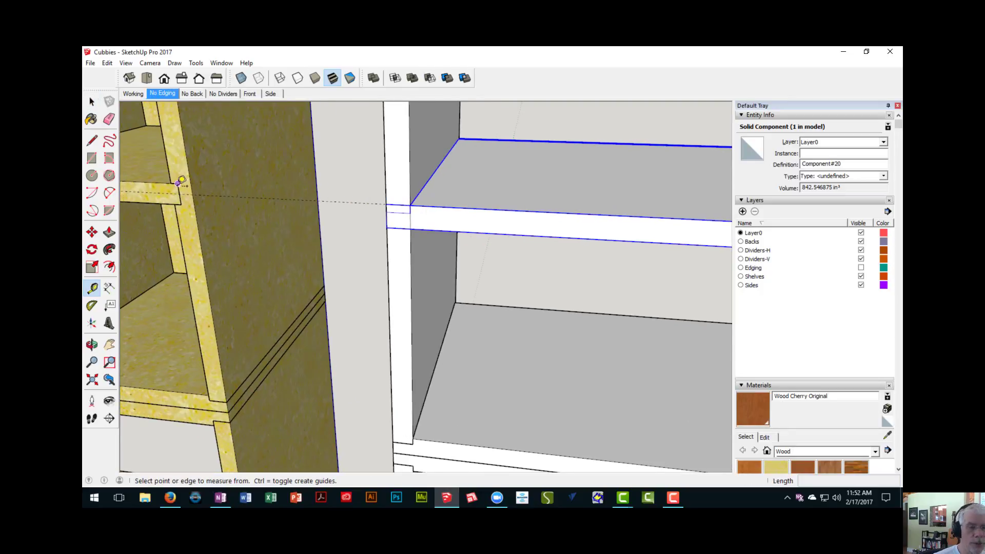
scroll(171, 184, "up", 2)
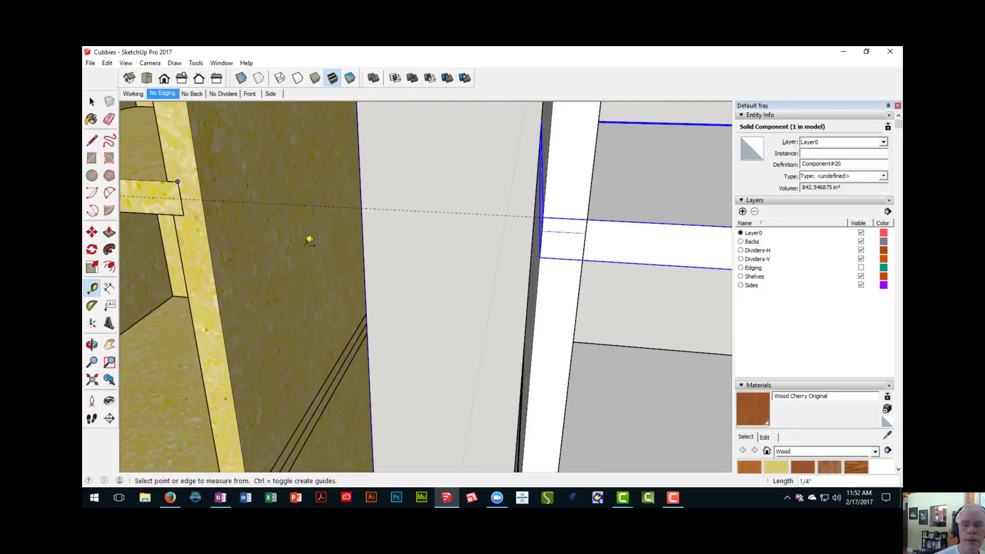
- Open the copied inner shelf for editing, push its left end lip flush with the rabbet shoulder and erase the leftover edge
middle_click_drag(308, 237, 349, 266)
double_click(403, 236)
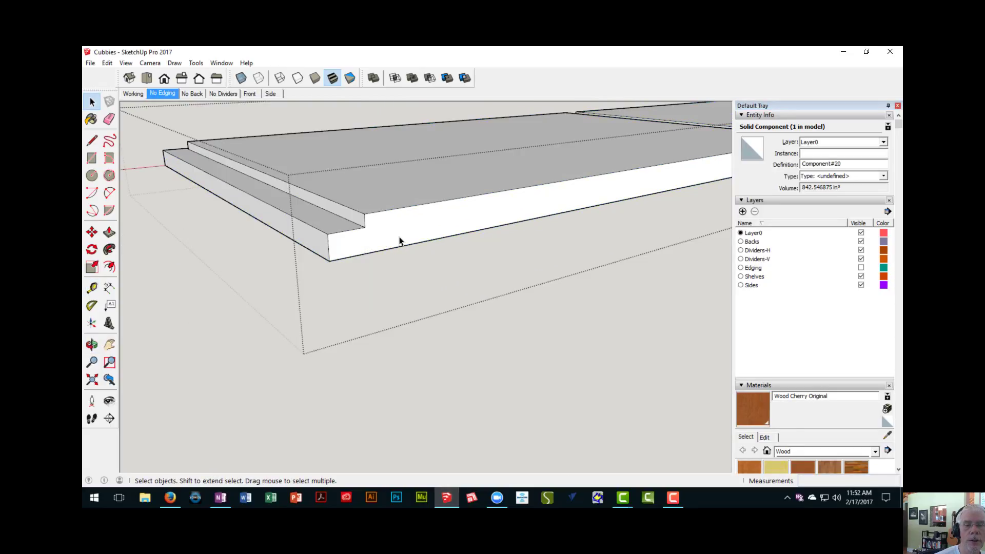
middle_click_drag(399, 240, 362, 299)
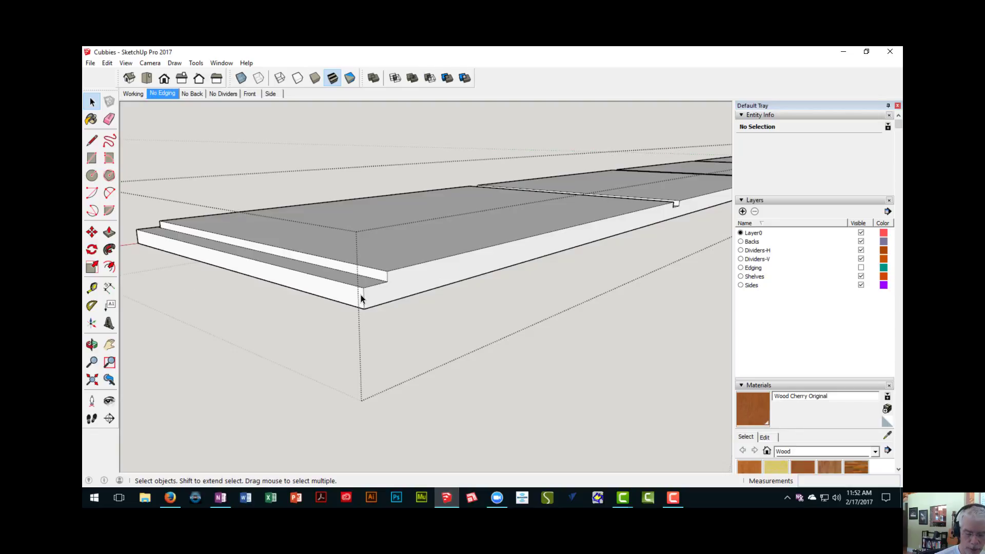
key("p")
left_click_drag(349, 295, 351, 278)
key("e")
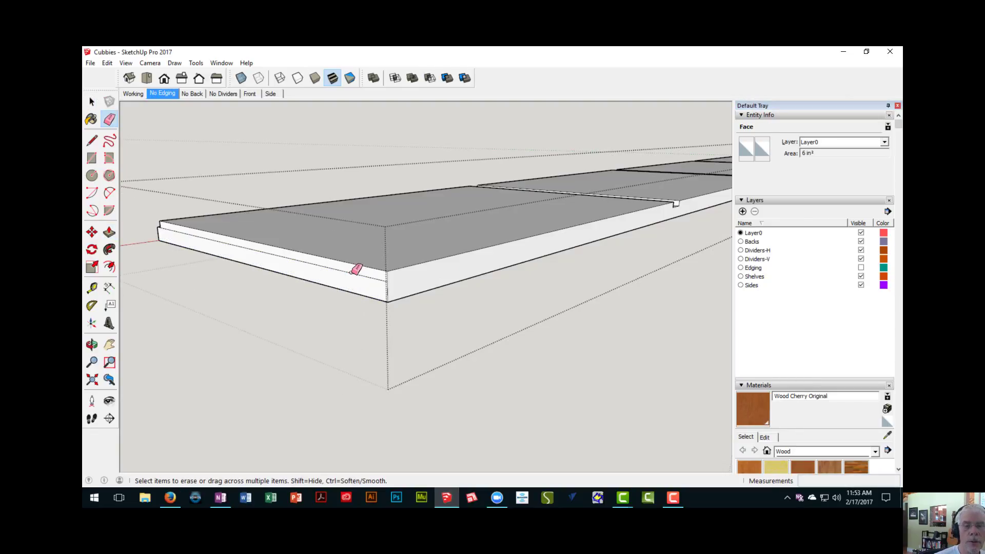
- Pull the inner shelf's squared left end face outward 1/4"
key("p")
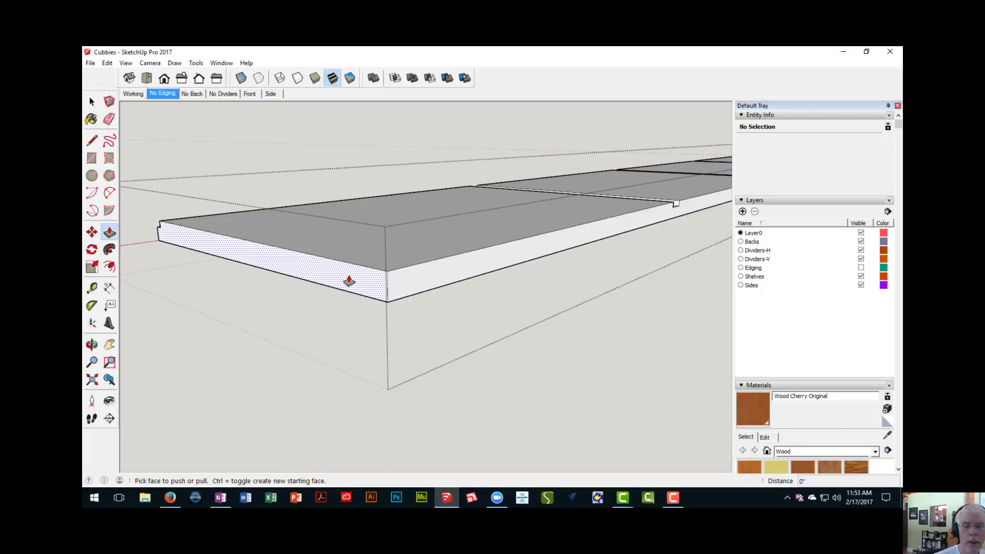
left_click_drag(348, 281, 341, 282)
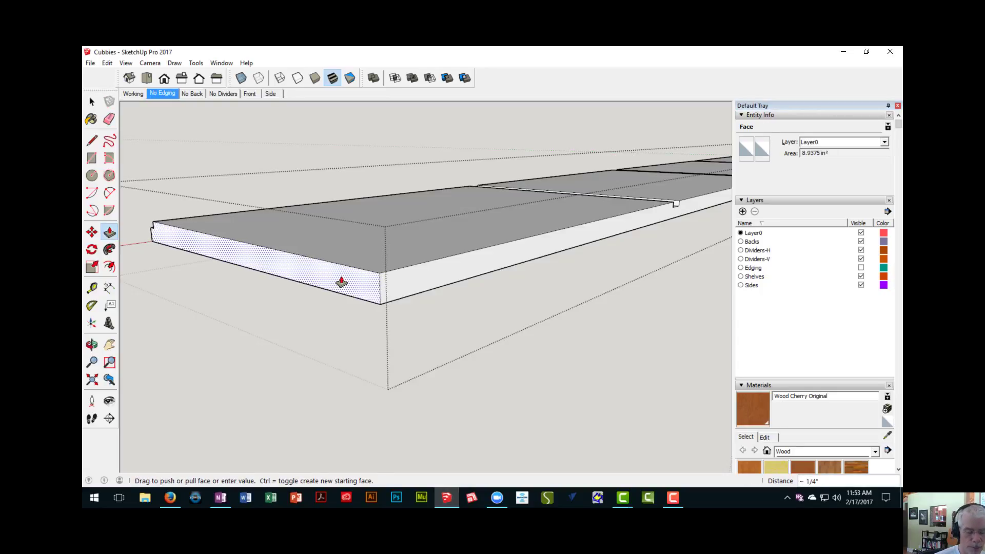
type("1/4")
key("Return")
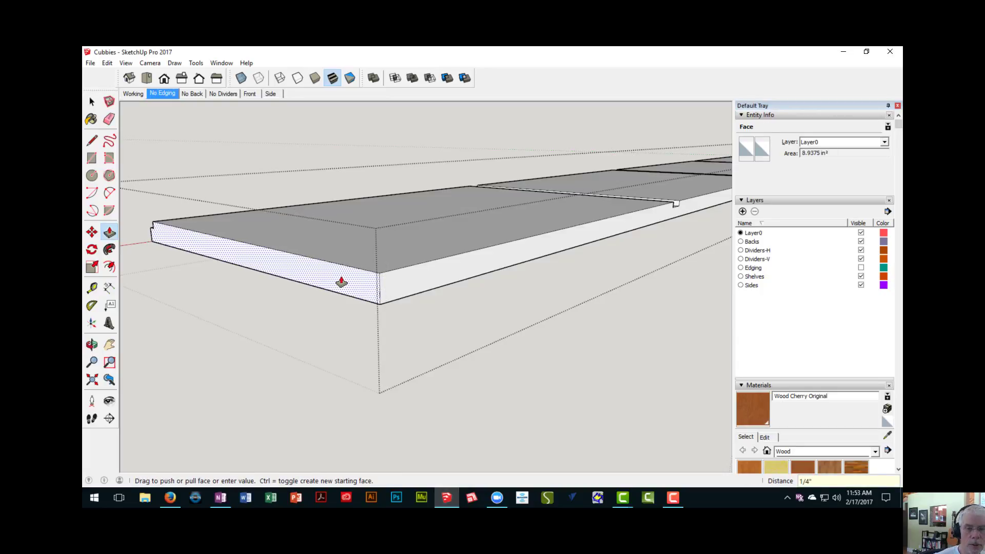
- Push the lip at the inner shelf's right end in 3/4" to the rabbet shoulder and erase the leftover edge
middle_click_drag(445, 158, 377, 273)
middle_click_drag(605, 244, 308, 272)
middle_click_drag(452, 284, 181, 203, "shift")
middle_click_drag(457, 312, 377, 246)
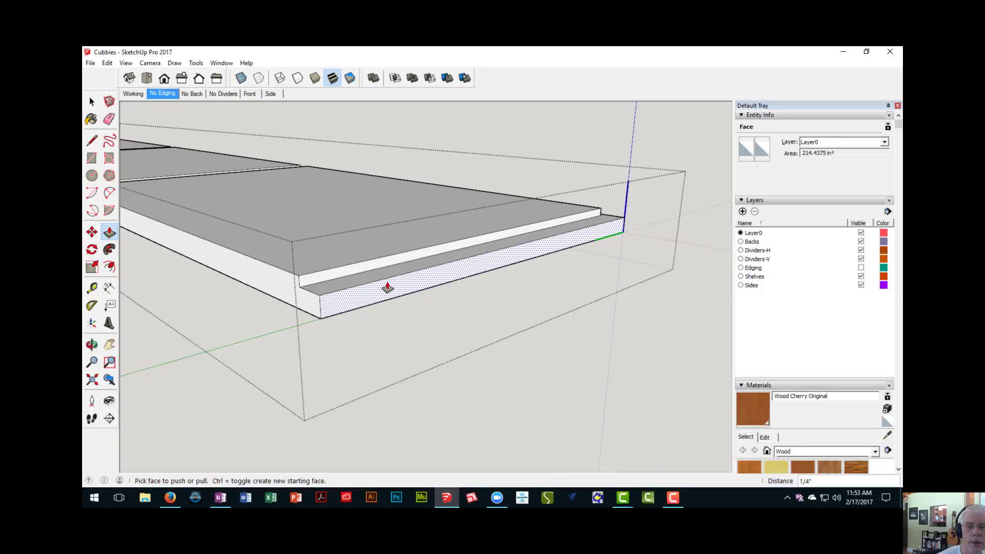
left_click_drag(388, 288, 377, 274)
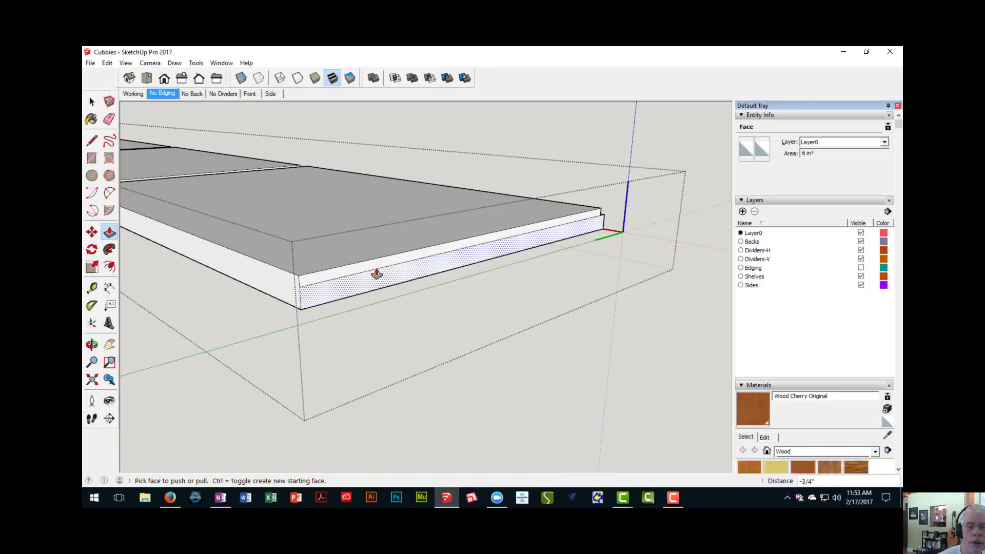
scroll(376, 274, "up", 2)
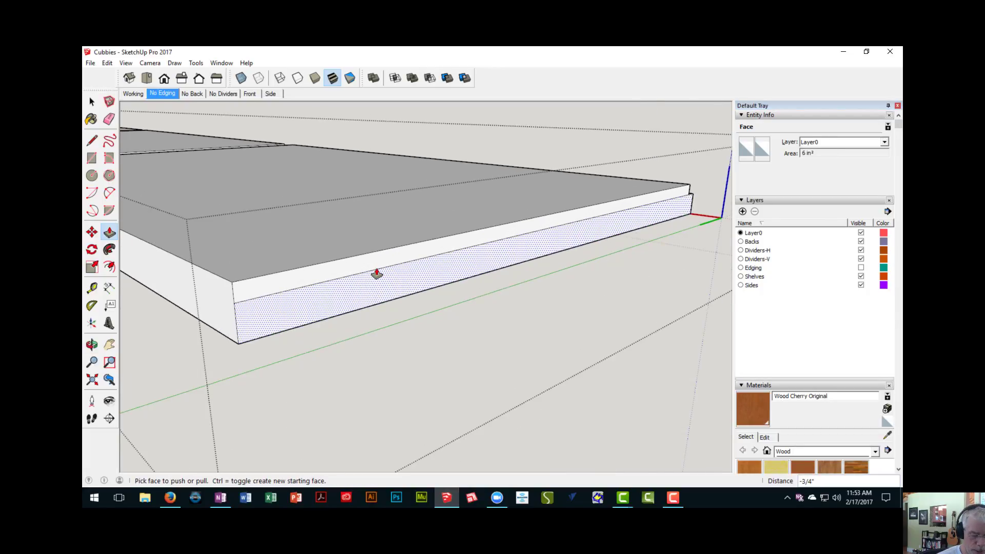
key("e")
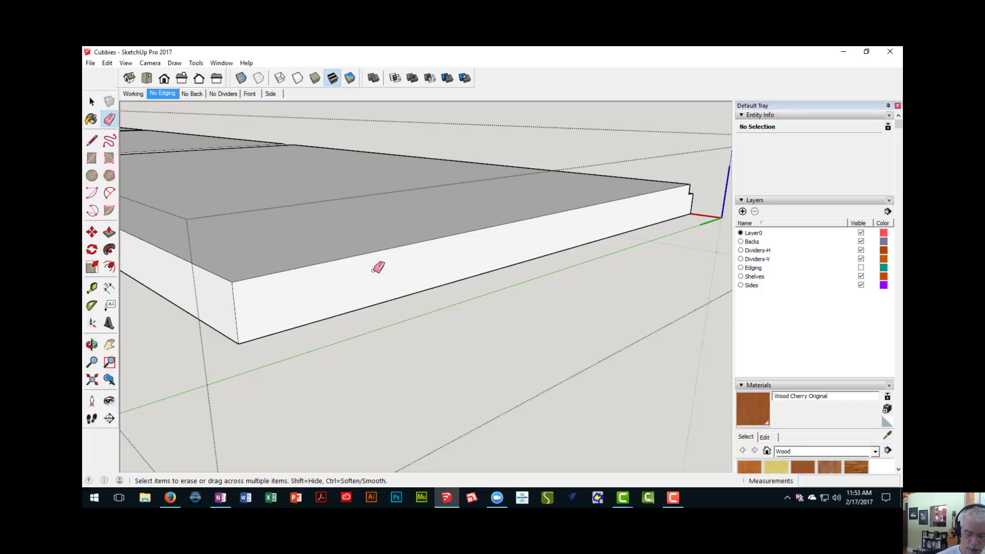
- Pull the inner shelf's right end face outward 1/4" and close the component
key("p")
left_click(377, 278)
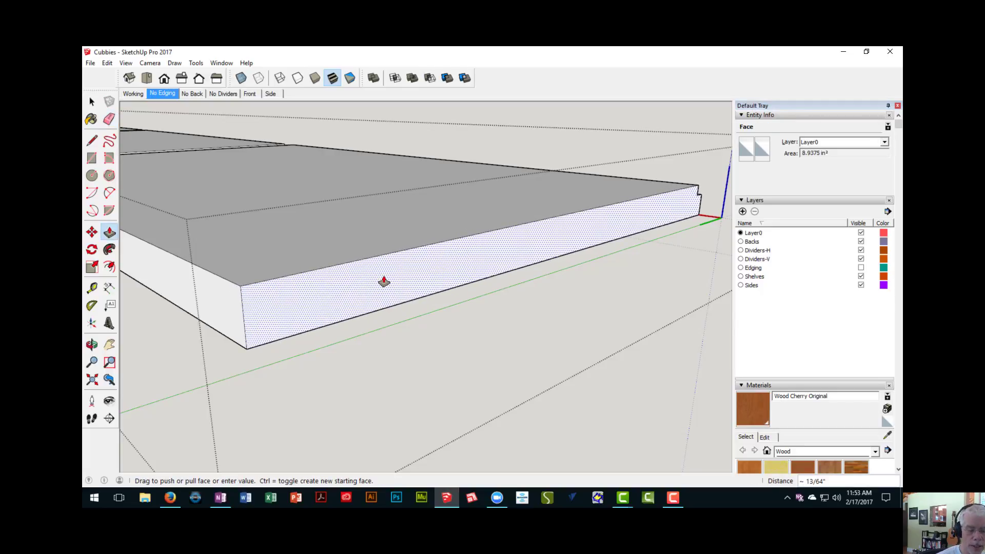
type("1/4")
key("Return")
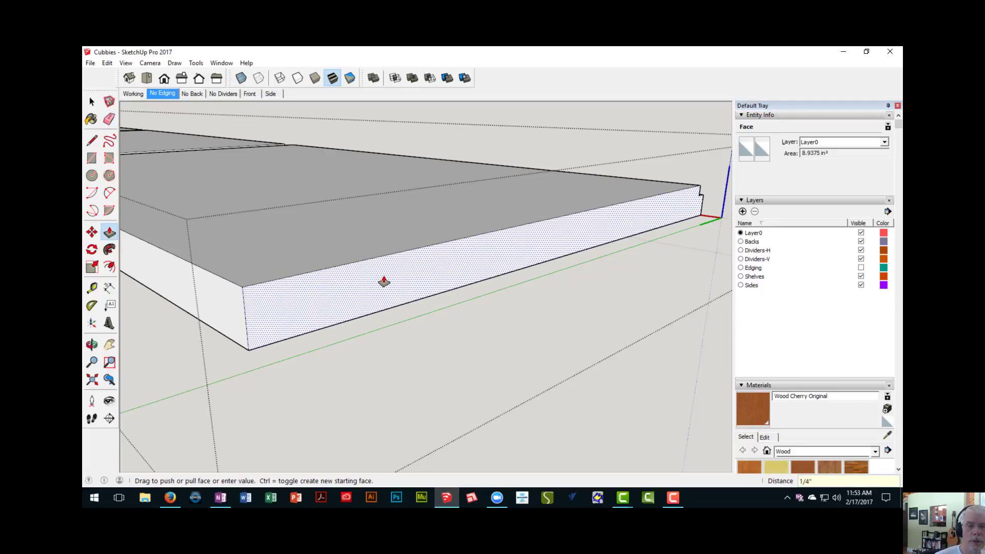
scroll(375, 216, "down", 6)
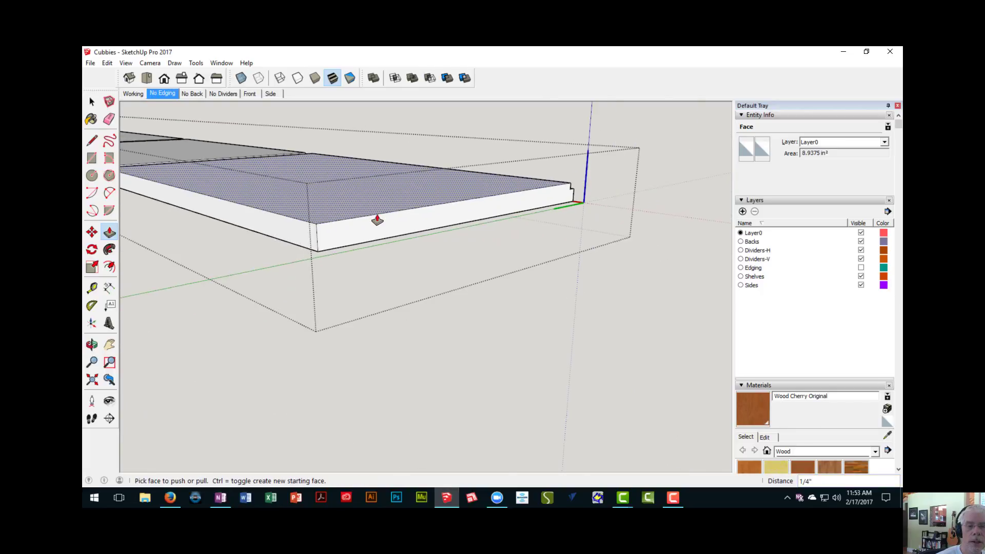
right_click(220, 328)
left_click(238, 331)
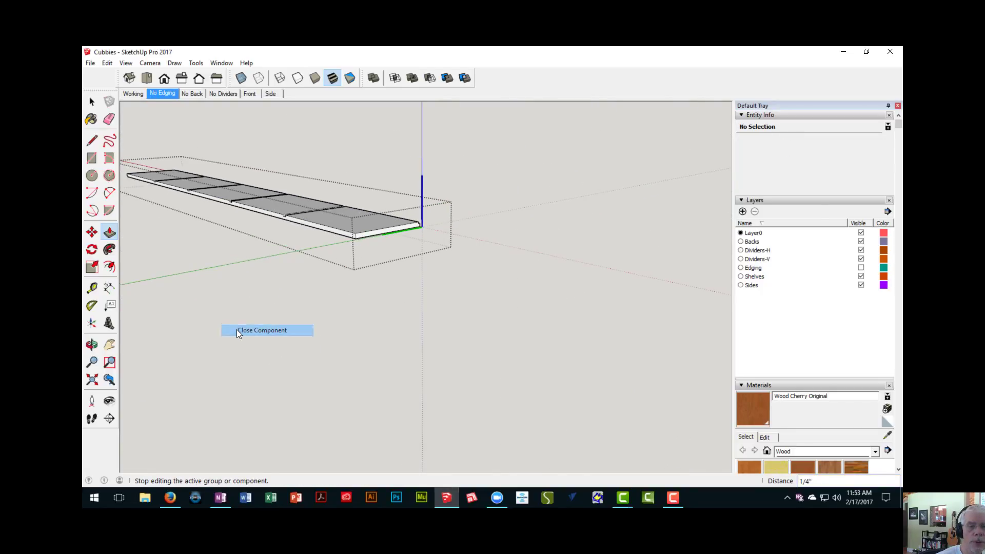
middle_click_drag(245, 298, 310, 278)
scroll(313, 277, "up", 6)
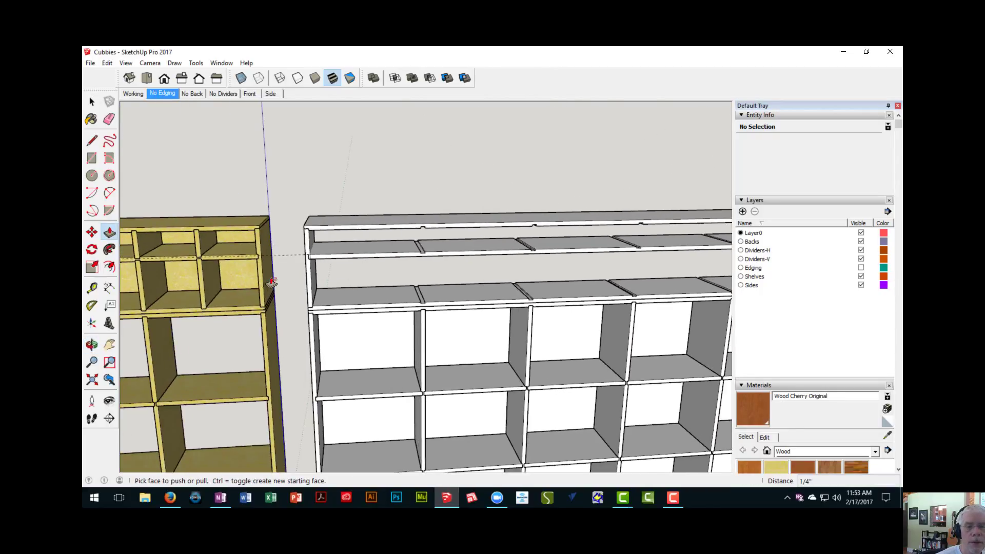
scroll(338, 267, "up", 6)
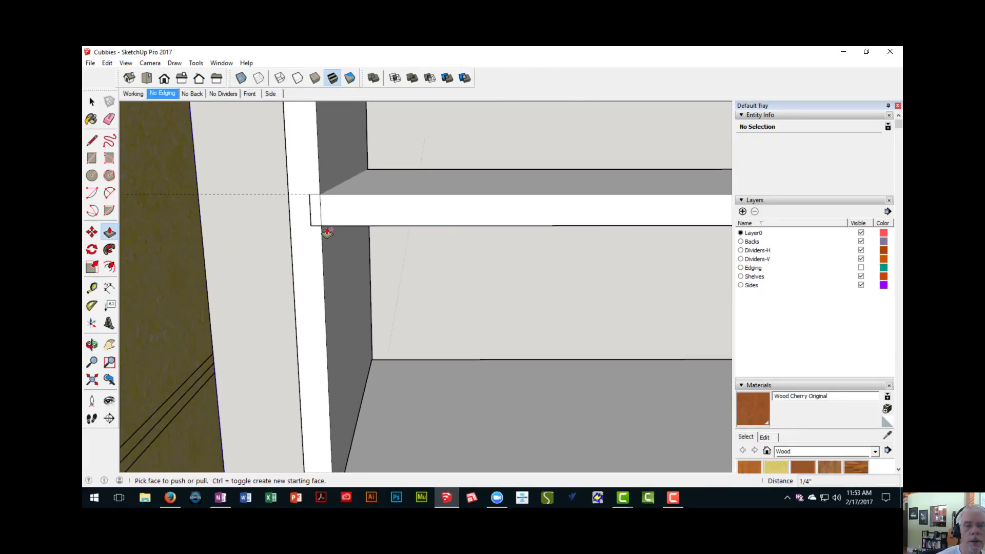
- Open the upper unit's right side panel for editing and show the rest of the model around it
key("space")
scroll(322, 218, "down", 6)
middle_click_drag(322, 218, 98, 255)
middle_click_drag(513, 271, 306, 244, "shift")
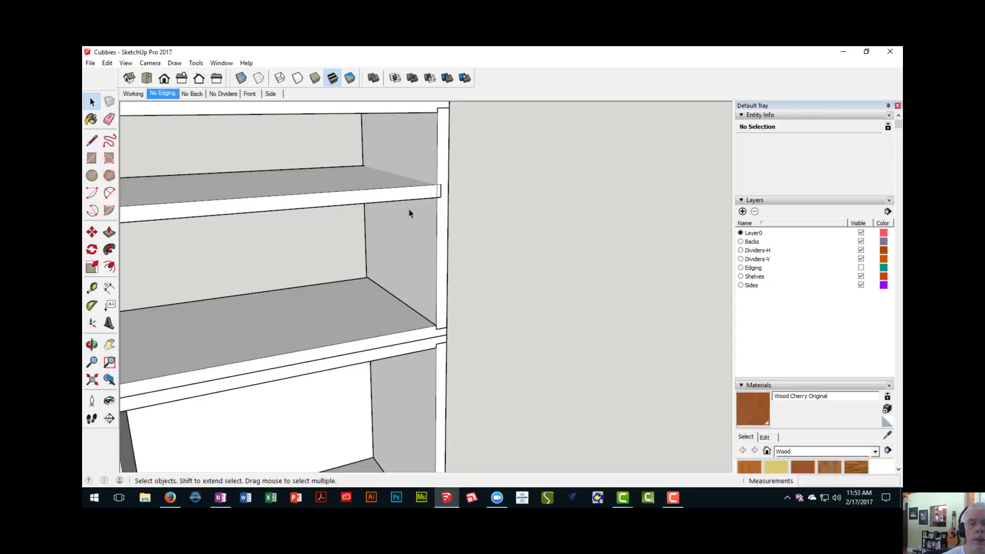
middle_click_drag(409, 210, 425, 222)
scroll(423, 218, "up", 4)
scroll(429, 215, "down", 2)
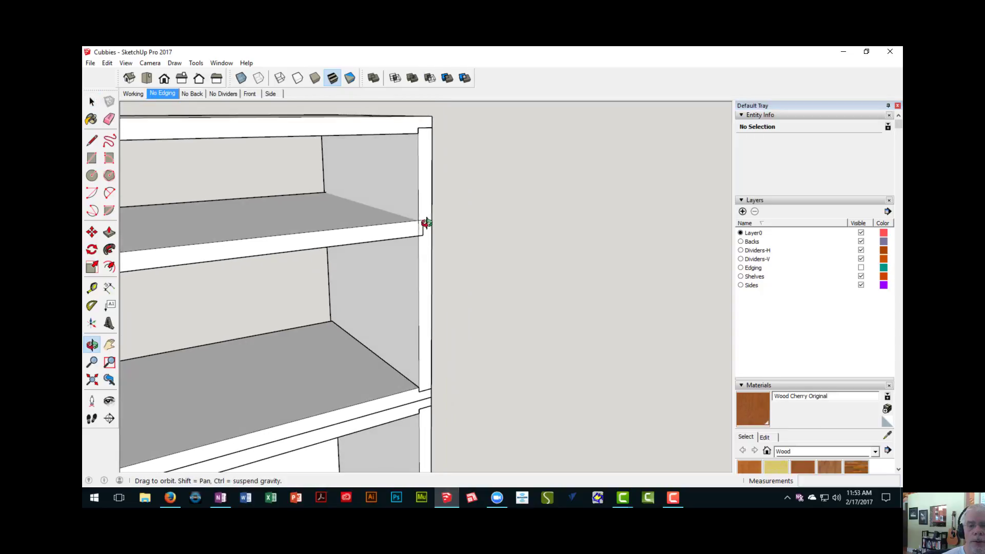
left_click(426, 251)
double_click(426, 252)
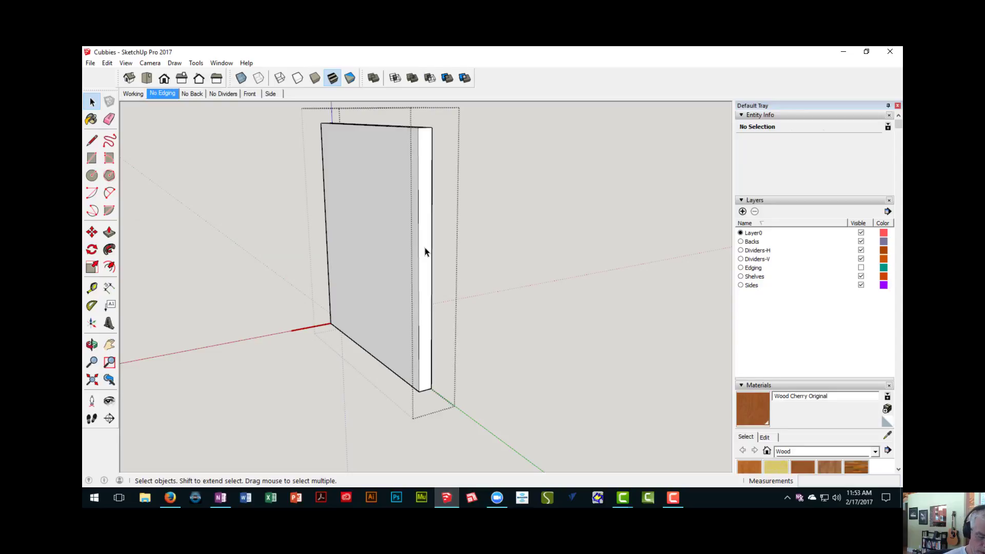
key("alt+h")
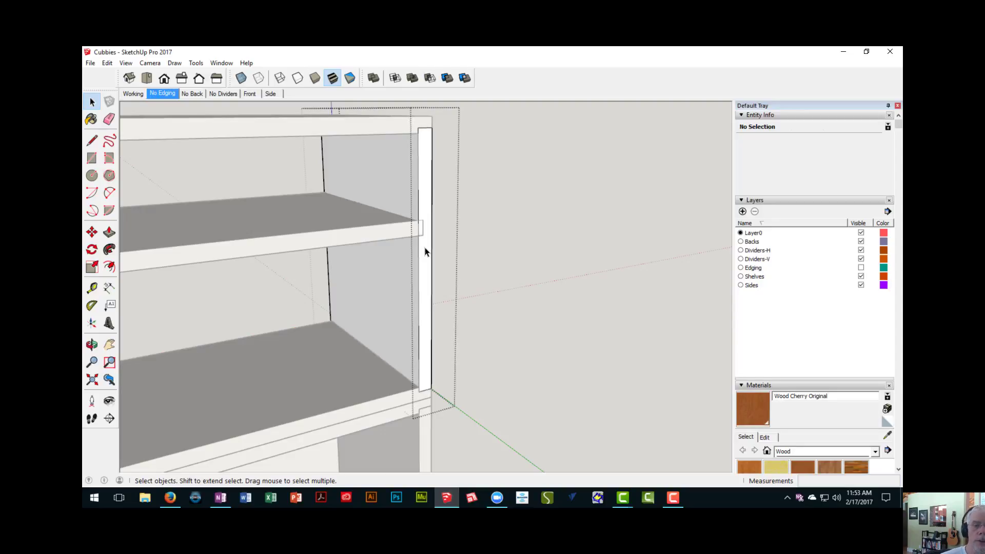
- Draw a 1/4" by 3/4" rectangle on the side panel's front edge, matching the inner shelf's seated end
key("r")
scroll(429, 218, "up", 2)
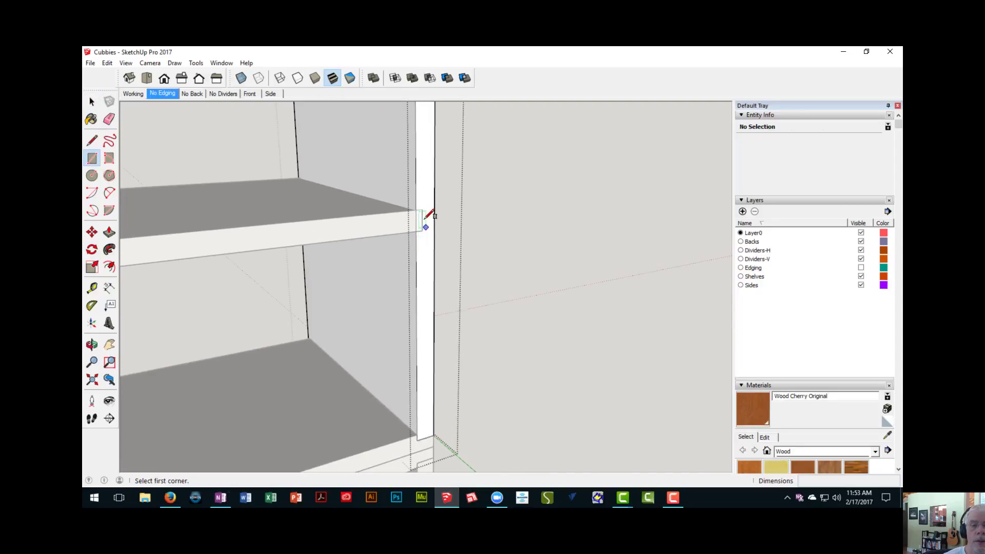
left_click(414, 208)
scroll(422, 213, "up", 2)
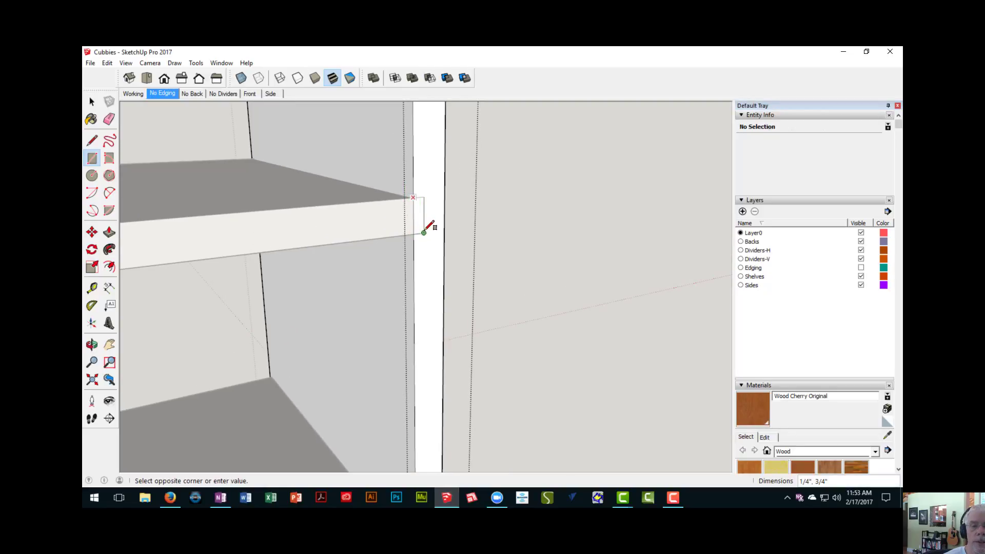
left_click(425, 232)
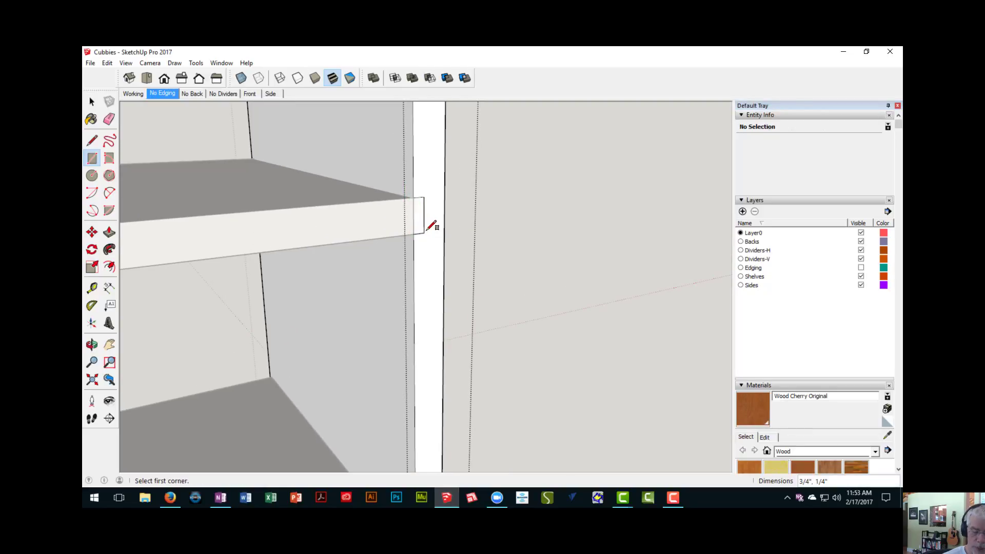
- Push the small rectangle 11 3/4" back to the rear of the inner shelf to cut the dado, and close the component
key("p")
left_click(419, 223)
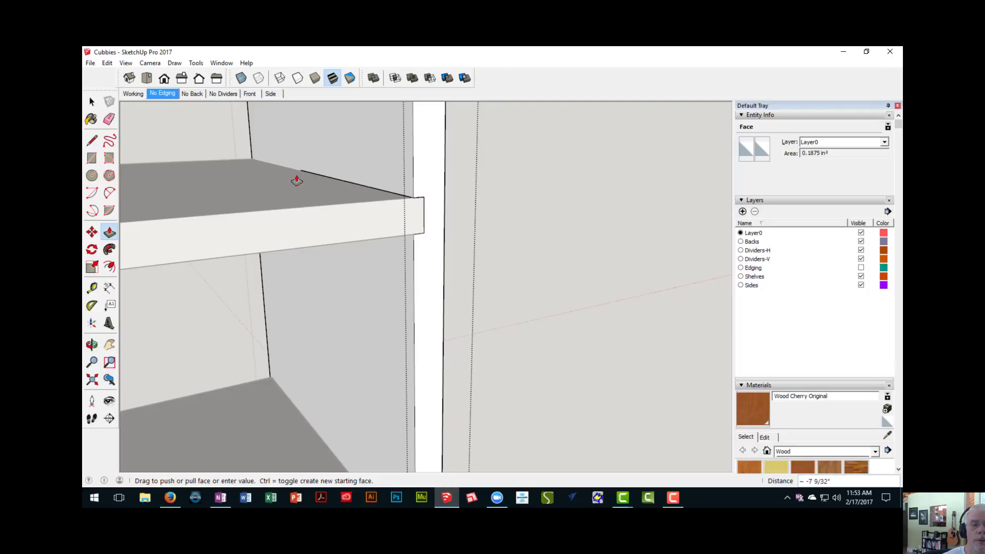
left_click(246, 161)
scroll(278, 185, "down", 5)
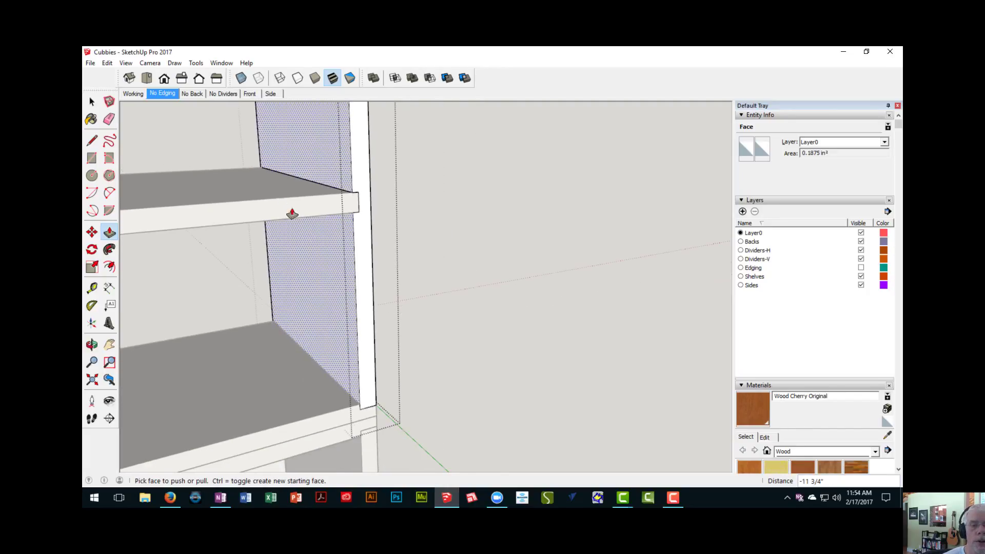
right_click(503, 224)
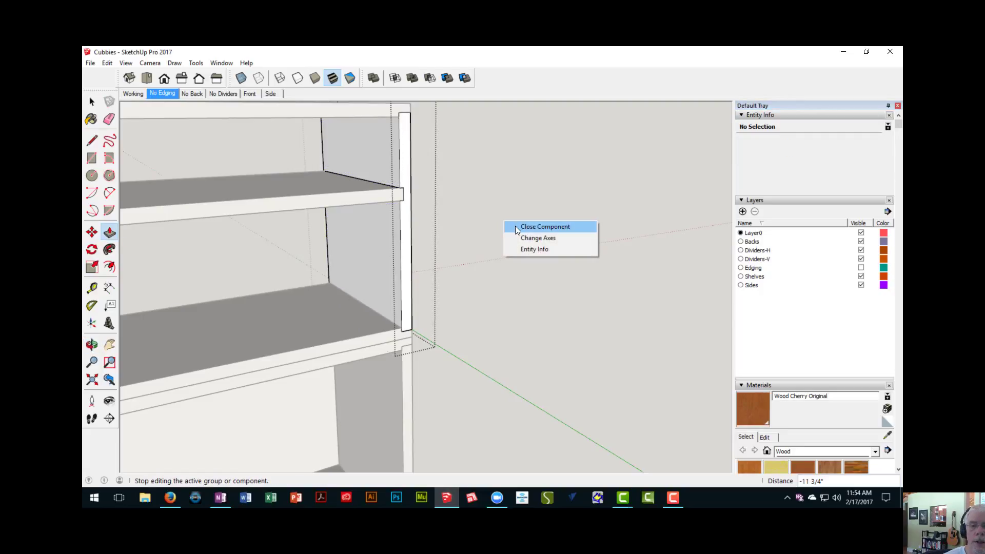
left_click(515, 226)
- Open the upper unit's left side panel, push the leftover 1/4" at the dado's rear end through, and close the component
middle_click_drag(464, 253, 424, 245)
scroll(403, 251, "down", 4)
middle_click_drag(261, 257, 400, 233)
scroll(226, 241, "up", 4)
scroll(257, 220, "up", 3)
scroll(369, 230, "down", 4)
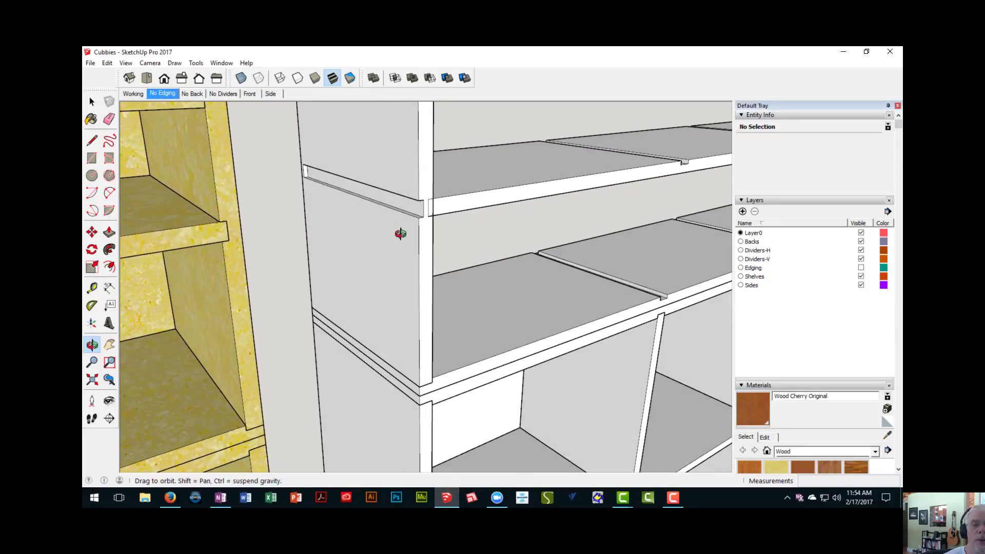
scroll(315, 191, "up", 3)
scroll(314, 191, "up", 3)
key("space")
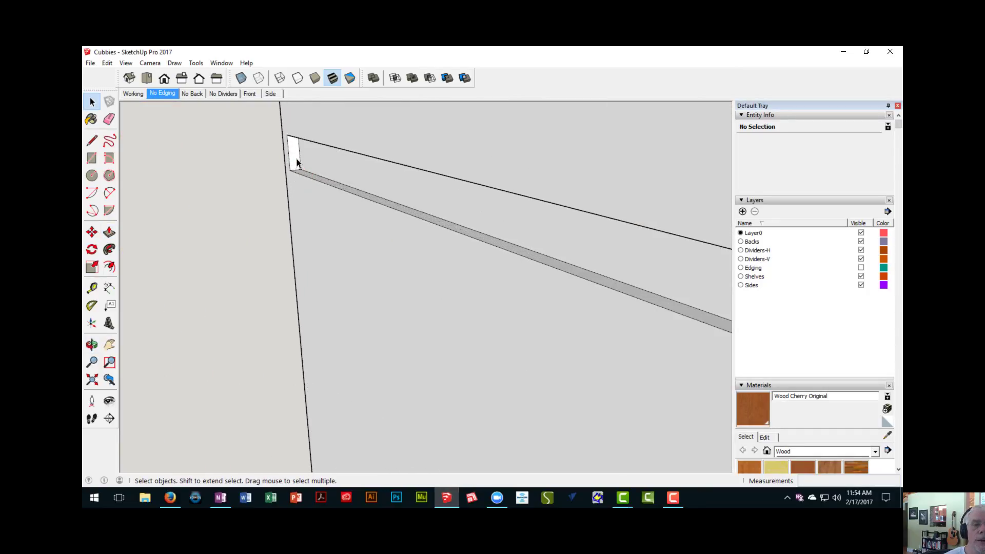
scroll(314, 233, "down", 5)
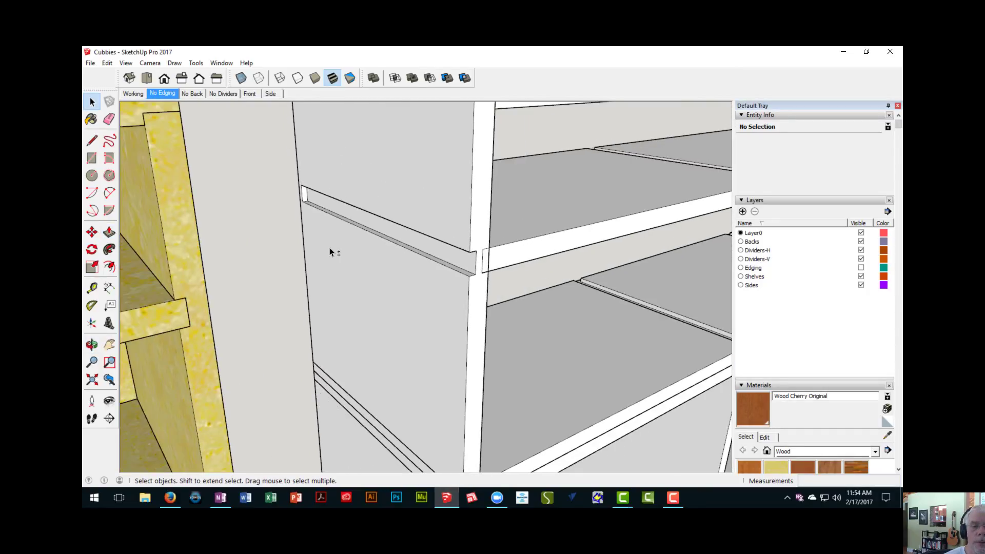
double_click(330, 249)
key("p")
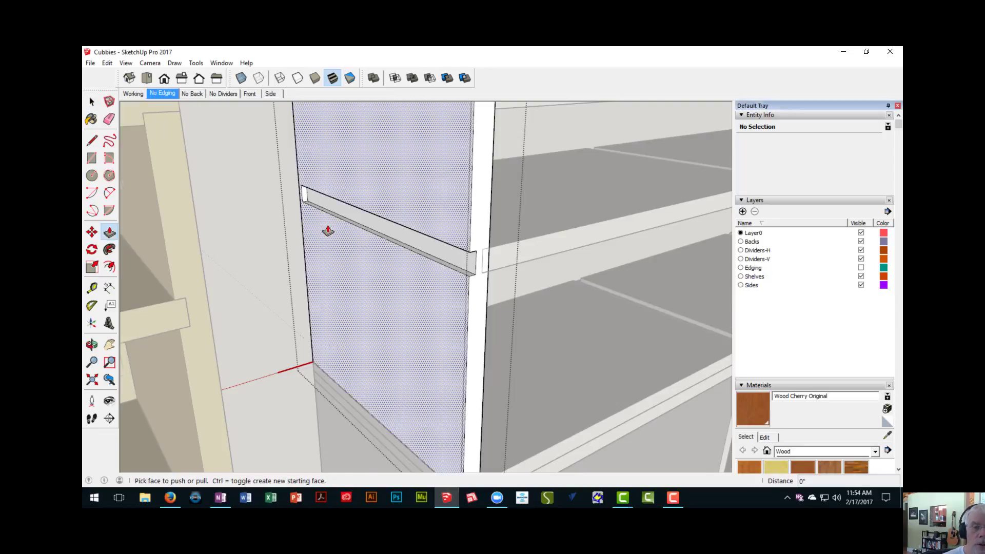
scroll(326, 226, "up", 3)
left_click(289, 189)
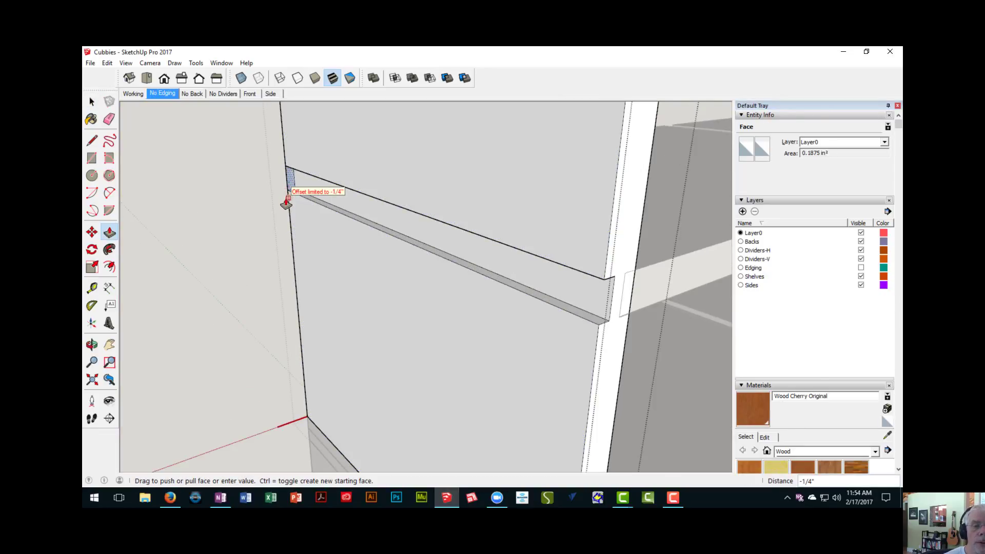
left_click(288, 205)
scroll(288, 208, "down", 3)
middle_click_drag(303, 233, 238, 229)
right_click(237, 230)
left_click(267, 238)
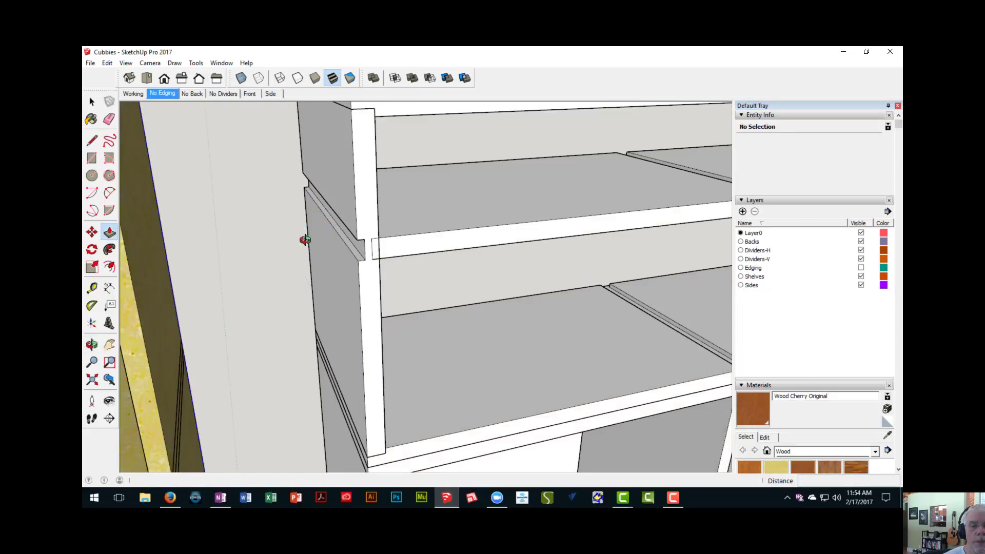
- Flip the upper unit's left side panel along its thickness so its dado faces inward and receives the inner shelf
middle_click_drag(303, 238, 263, 246)
scroll(205, 235, "down", 3)
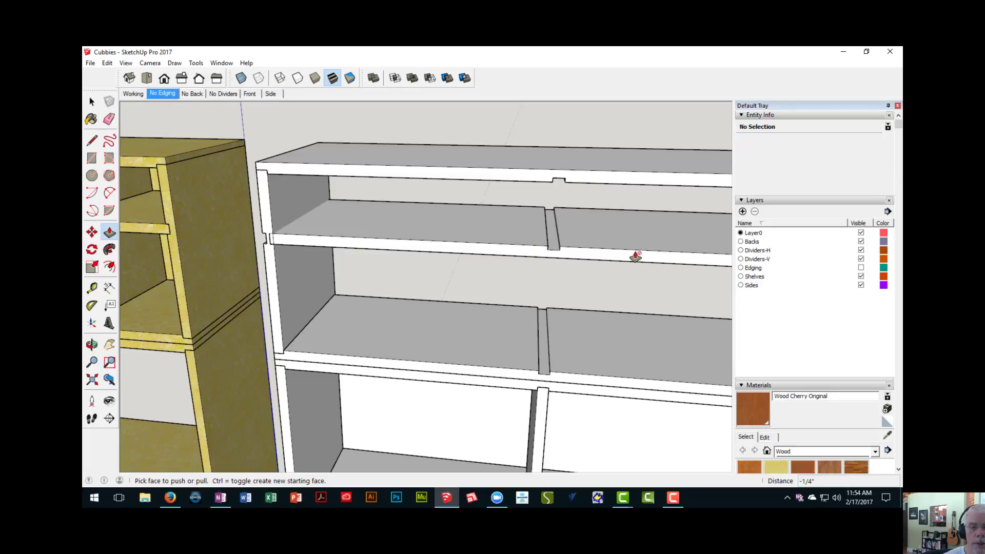
scroll(486, 257, "down", 5)
middle_click_drag(484, 286, 405, 216)
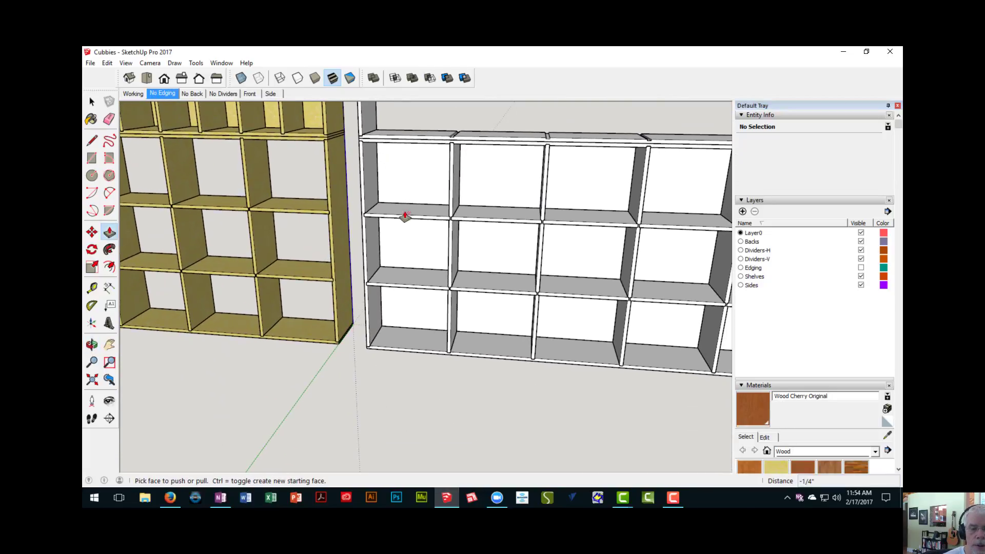
scroll(361, 329, "up", 3)
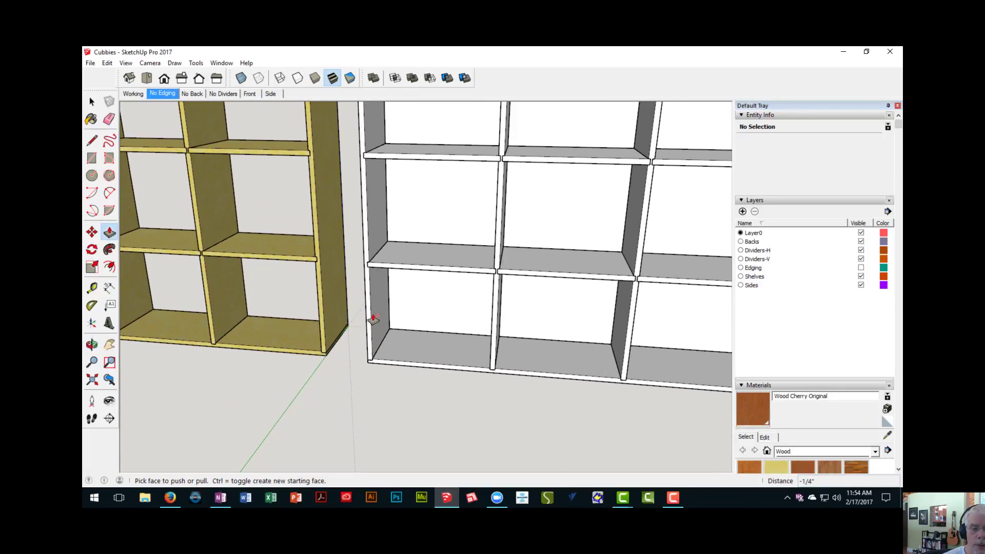
scroll(374, 319, "down", 4)
middle_click_drag(383, 170, 334, 283)
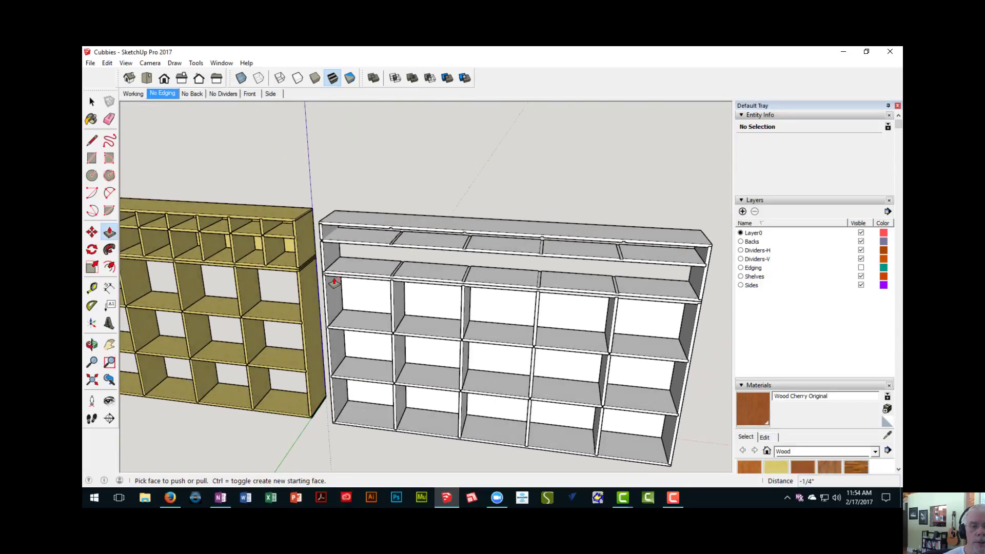
scroll(334, 283, "up", 5)
key("space")
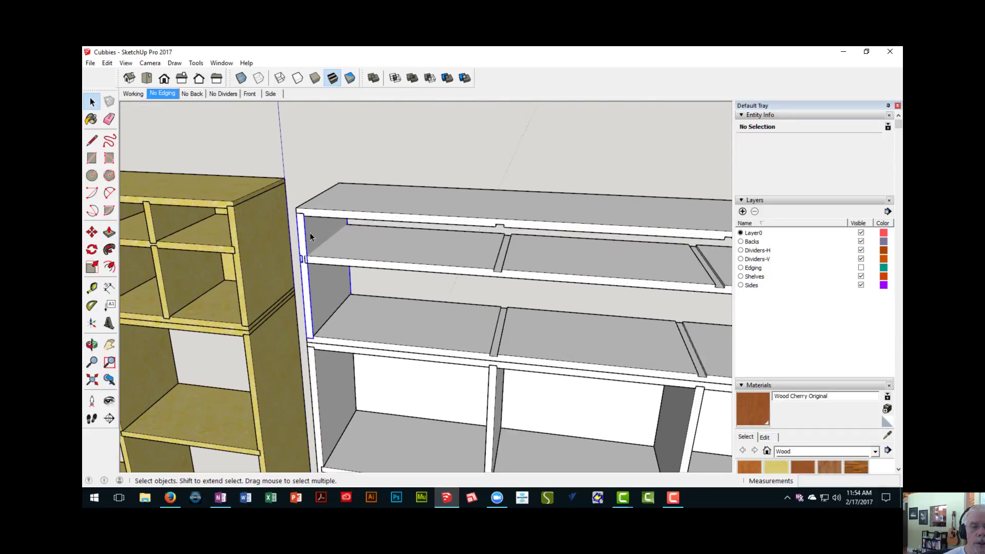
left_click(310, 233)
right_click(310, 233)
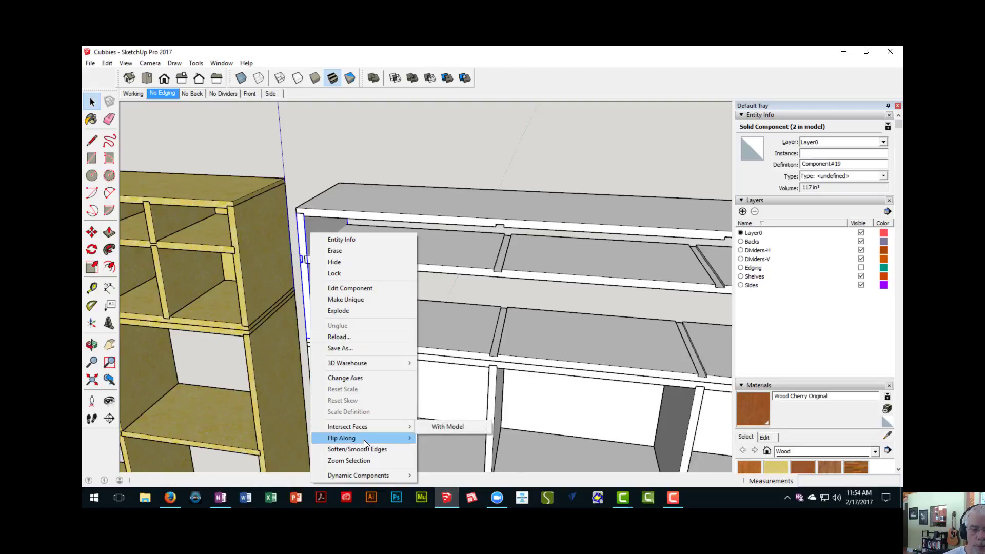
mouse_move(364, 439)
left_click(441, 440)
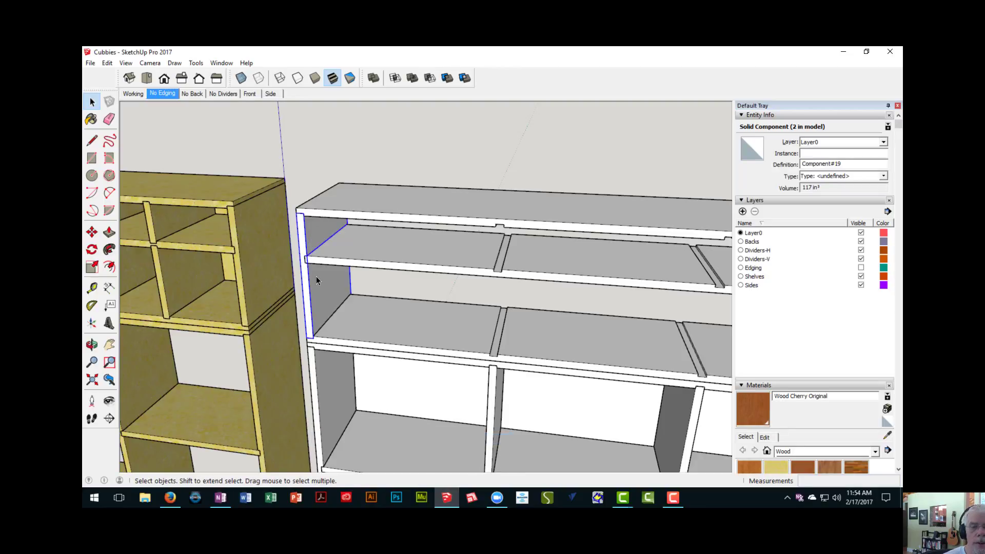
- Examine the original cabinet's tall upper divider and the matching divider dadoes in the rebuilt upper unit
middle_click_drag(319, 294, 325, 237)
scroll(270, 237, "down", 4)
scroll(272, 236, "down", 5)
scroll(326, 237, "up", 4)
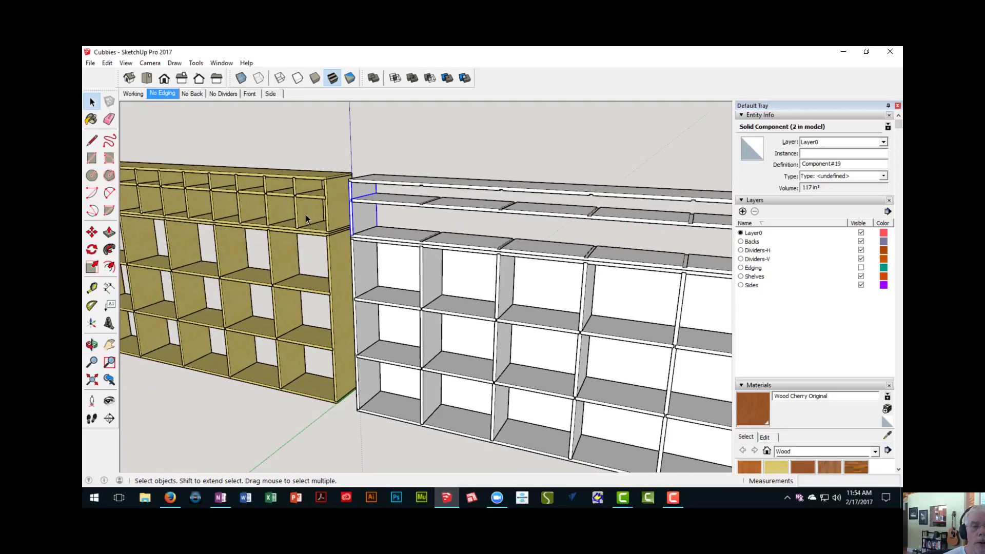
scroll(297, 213, "up", 3)
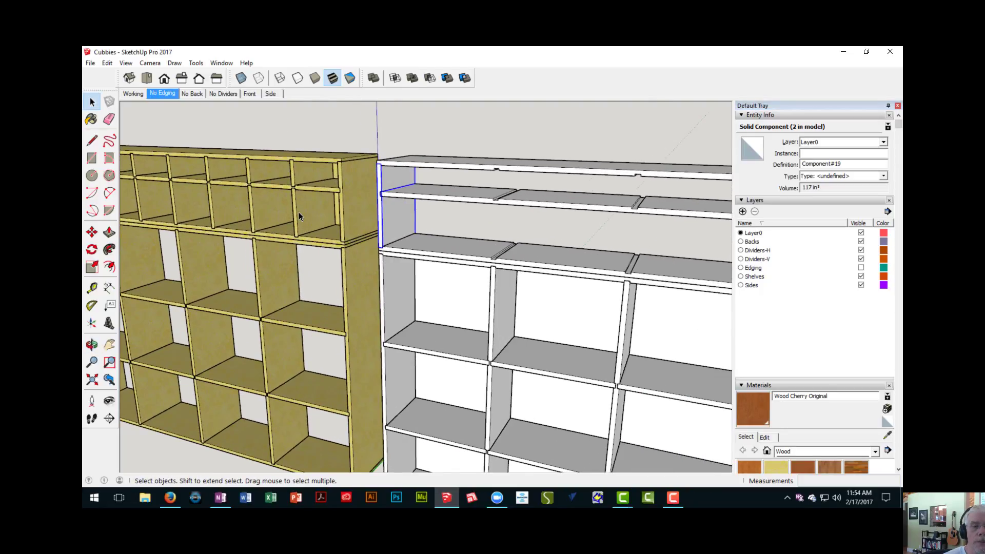
scroll(299, 213, "down", 4)
middle_click_drag(424, 248, 367, 273)
scroll(396, 251, "up", 6)
middle_click_drag(368, 273, 383, 222)
scroll(368, 214, "up", 5)
scroll(368, 214, "up", 1)
scroll(368, 214, "down", 1)
scroll(382, 222, "down", 3)
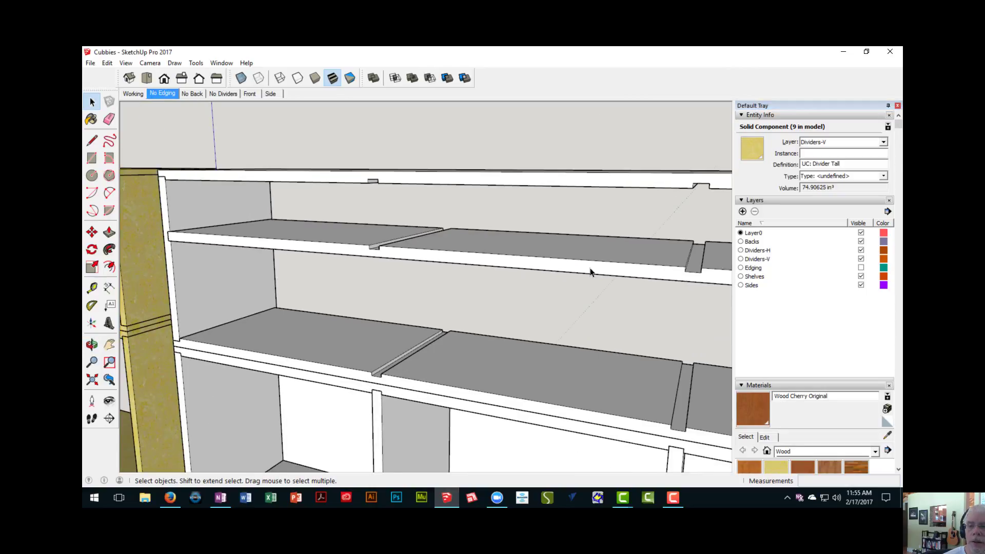
- Draw a 3/4" by 4 1/2" divider profile from the top panel's first dado down into the inner shelf's dado
scroll(589, 267, "down", 2)
middle_click_drag(559, 249, 574, 236, "shift")
scroll(444, 233, "up", 4)
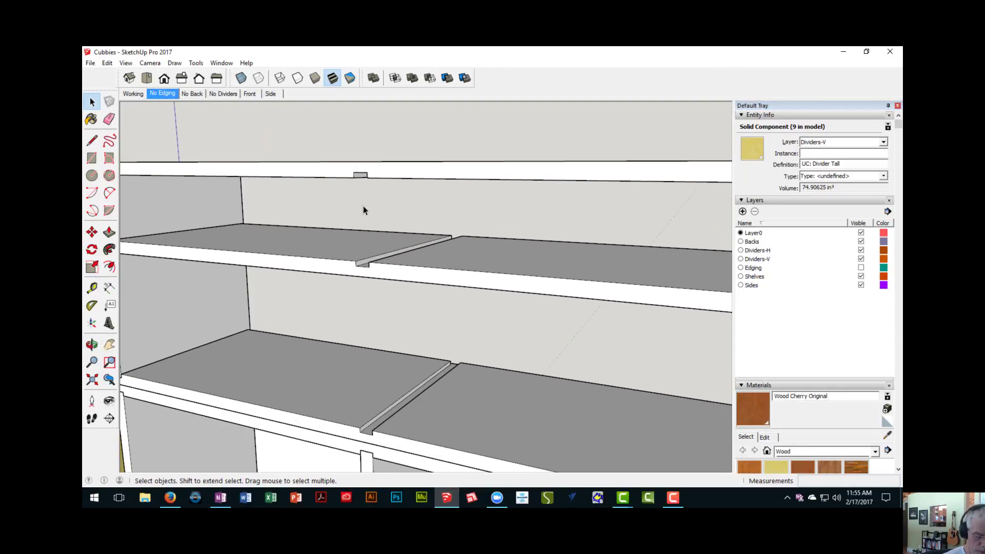
key("r")
middle_click_drag(363, 210, 347, 145)
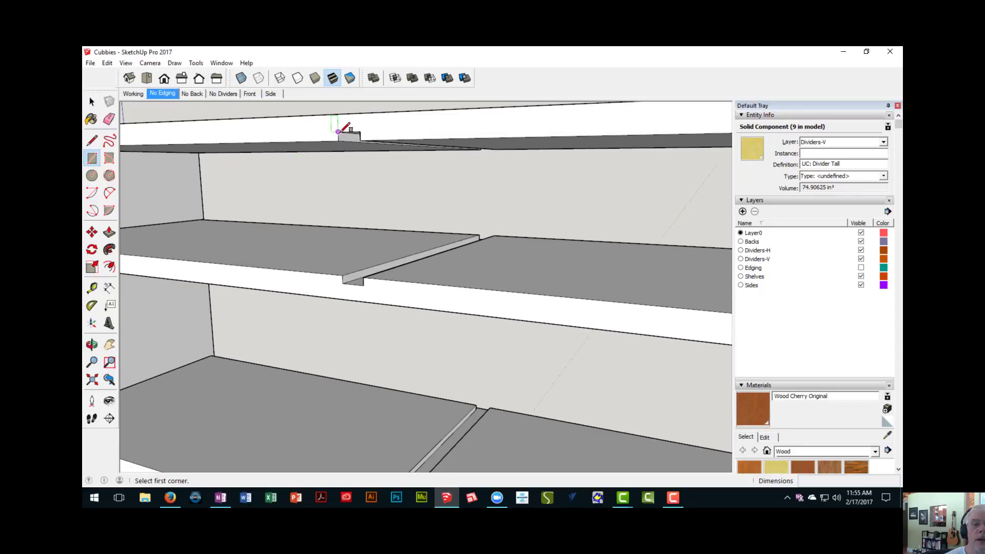
left_click(338, 132)
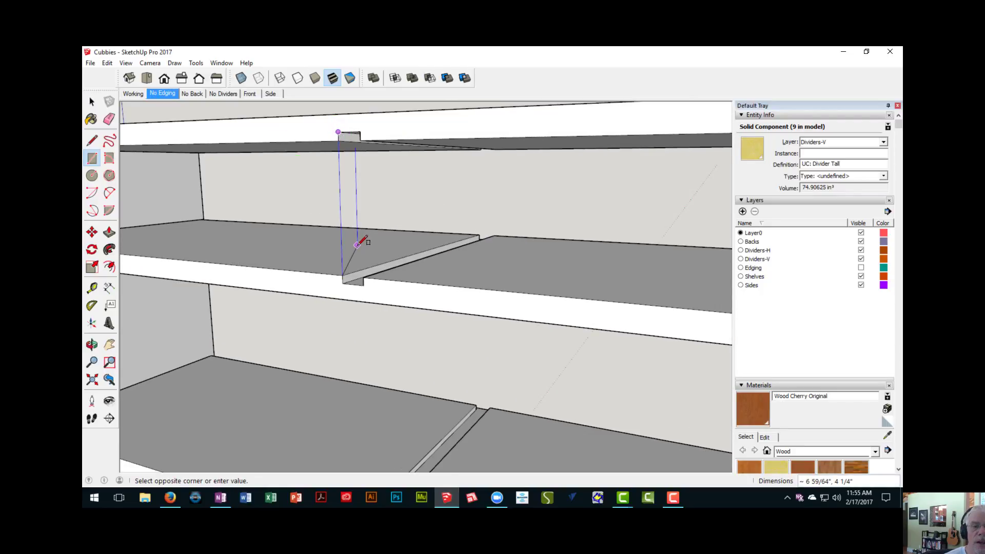
middle_click_drag(362, 236, 363, 262)
left_click(367, 309)
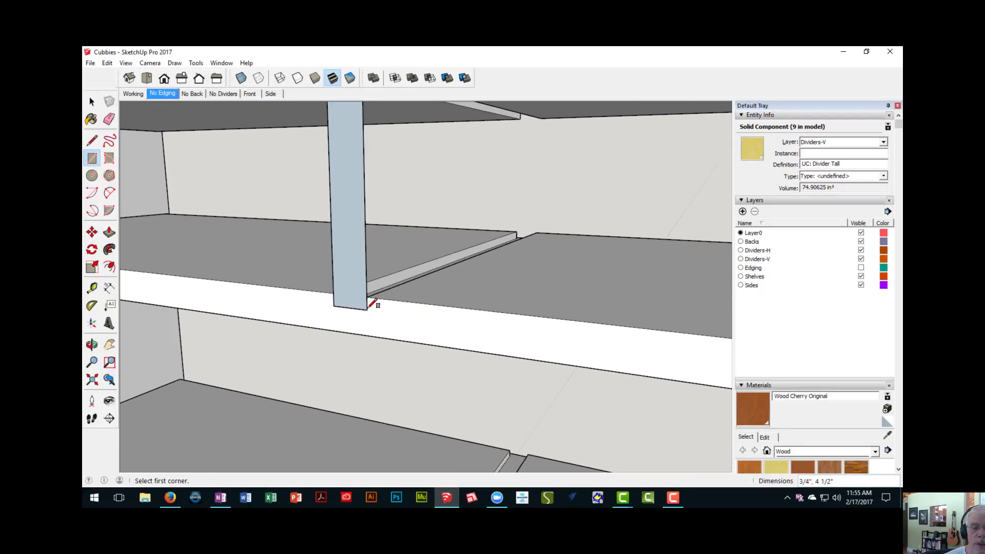
- Extrude the short divider profile back along the dadoes to the rear of the inner shelf
middle_click_drag(543, 292, 466, 299)
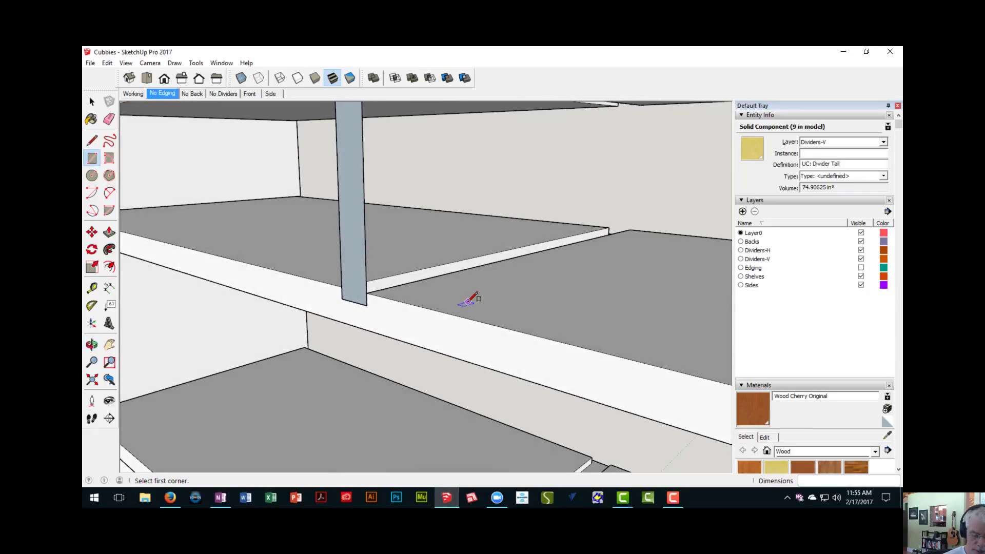
key("p")
left_click_drag(357, 254, 656, 238)
middle_click_drag(656, 238, 515, 196)
- Select the whole short divider and make it a component with the default settings
key("space")
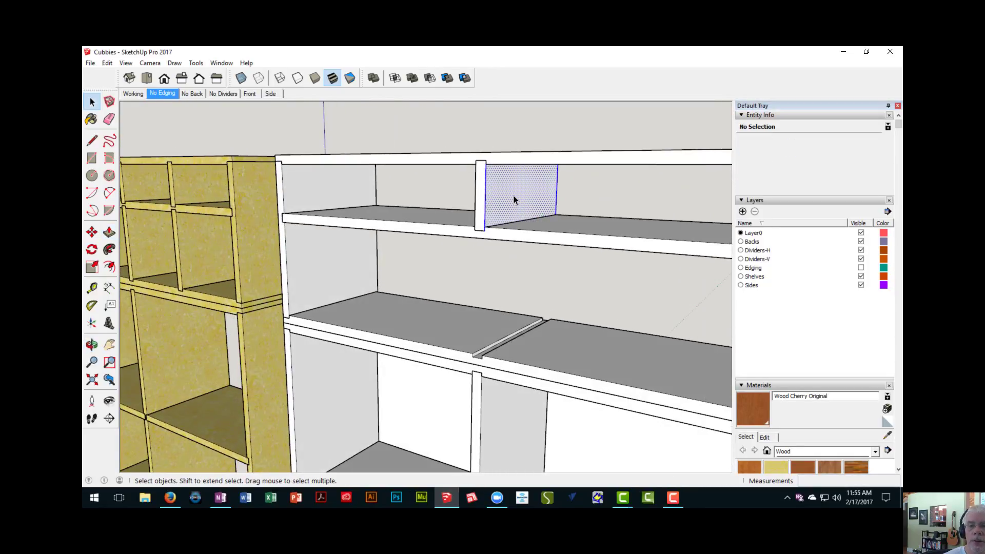
triple_click(515, 196)
right_click(514, 196)
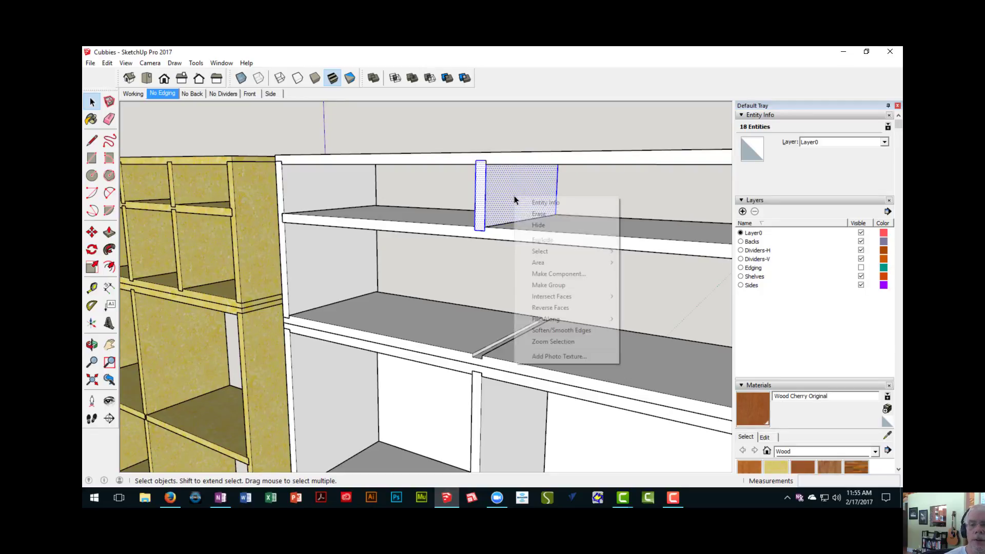
left_click(539, 274)
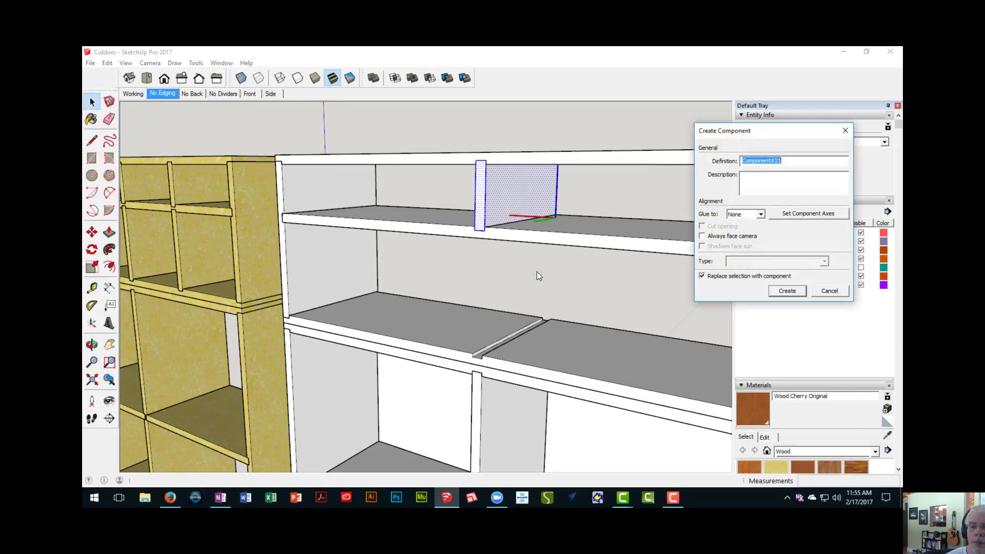
left_click(784, 293)
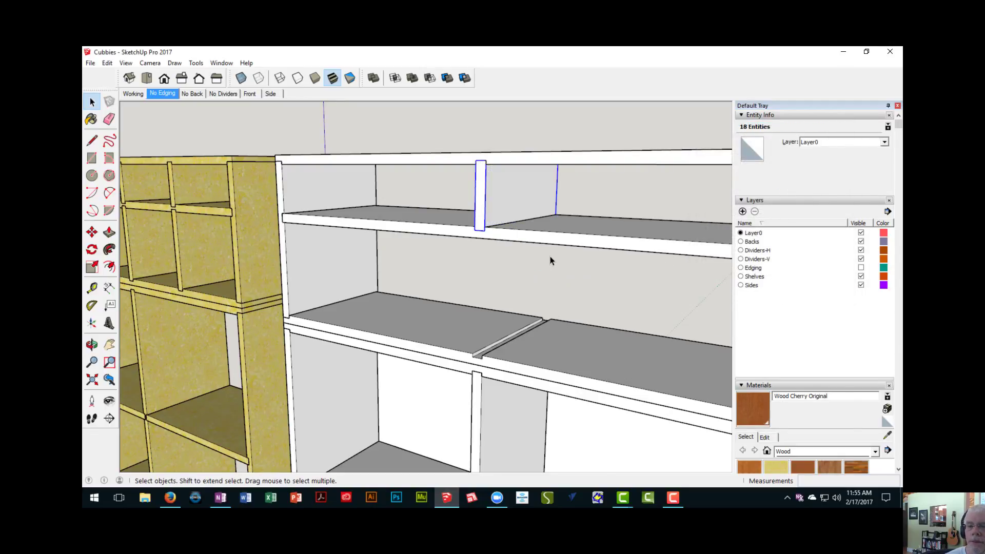
- Copy the short divider component 19" along the upper unit into the second pair of dadoes
scroll(550, 257, "down", 3)
middle_click_drag(558, 249, 412, 231, "shift")
scroll(310, 208, "down", 4)
key("space")
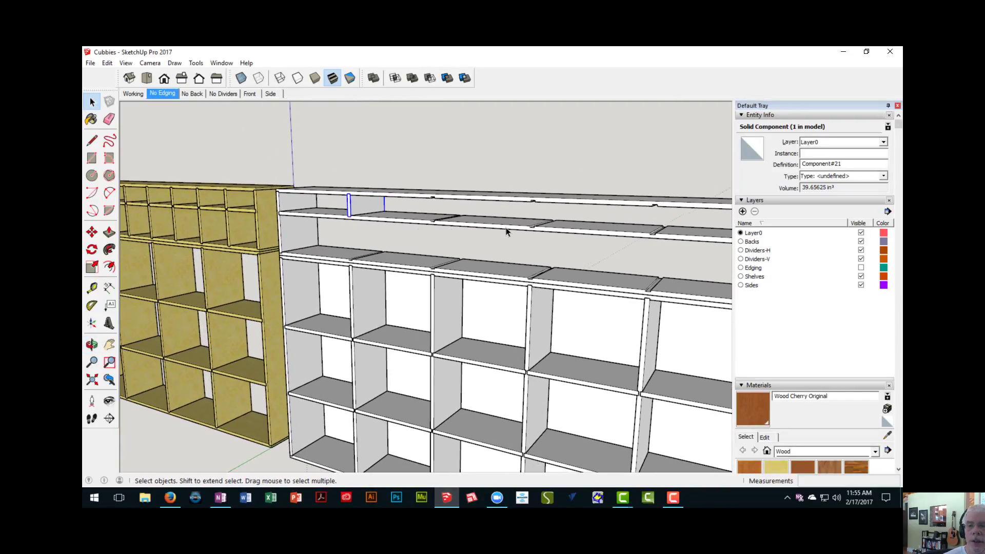
scroll(367, 206, "up", 3)
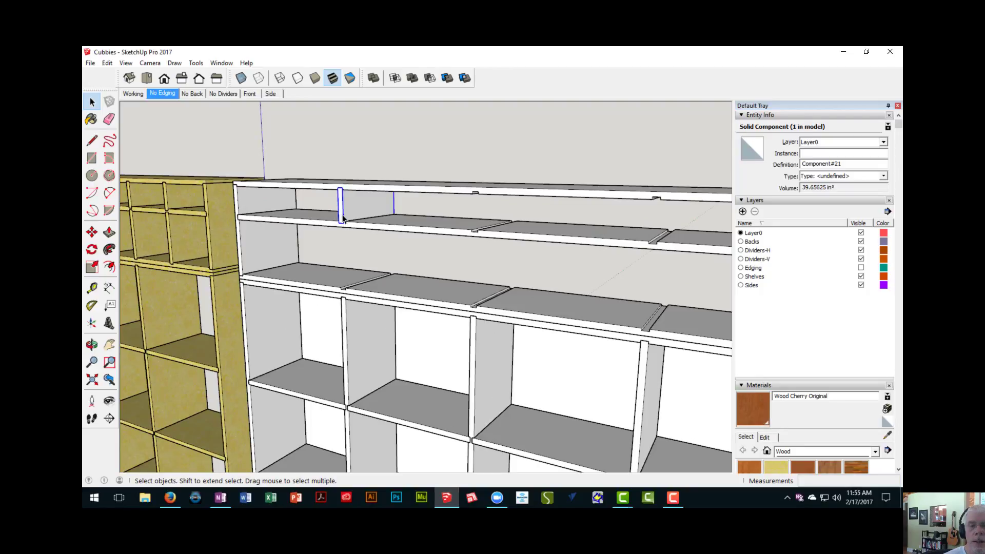
scroll(343, 220, "up", 4)
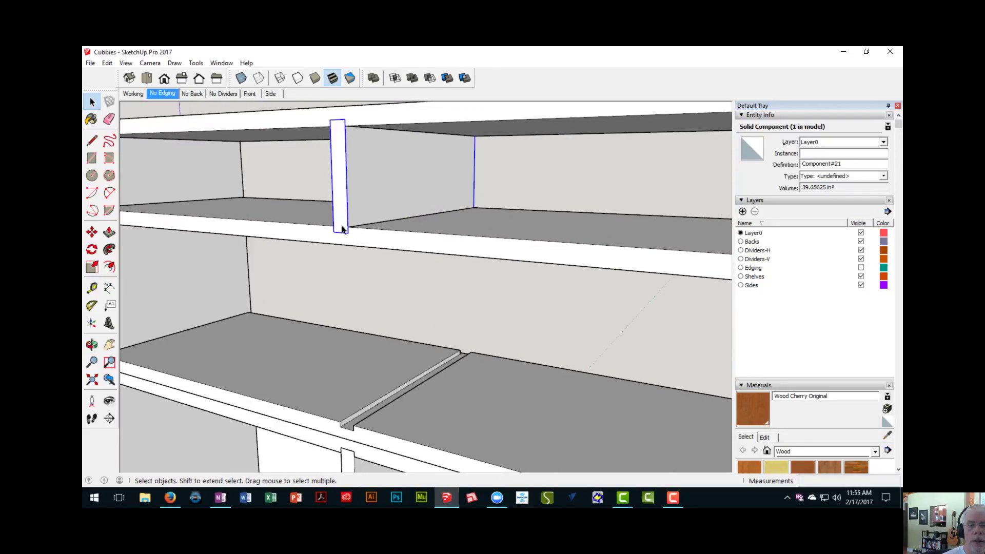
key("m")
left_click(347, 232)
scroll(375, 231, "down", 2)
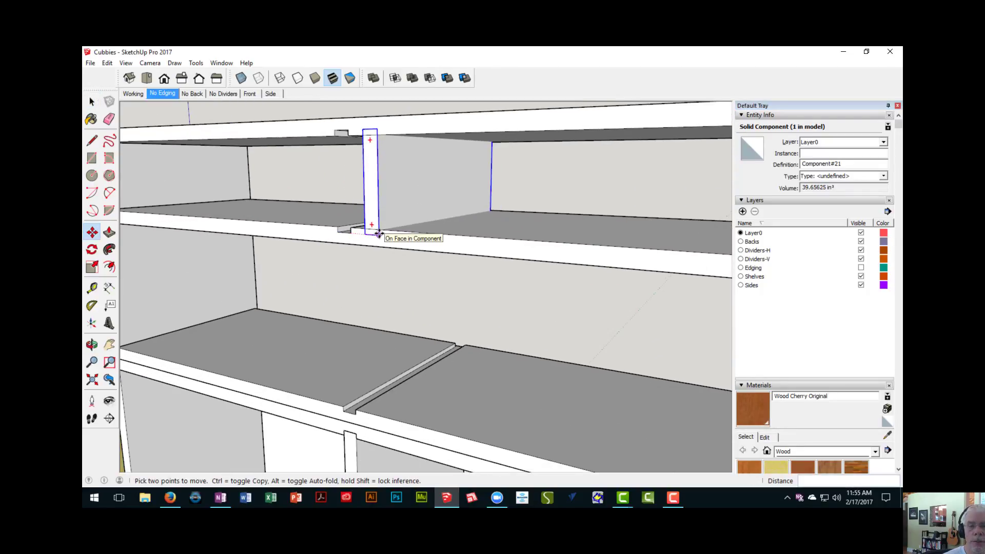
key("ctrl")
scroll(390, 235, "down", 2)
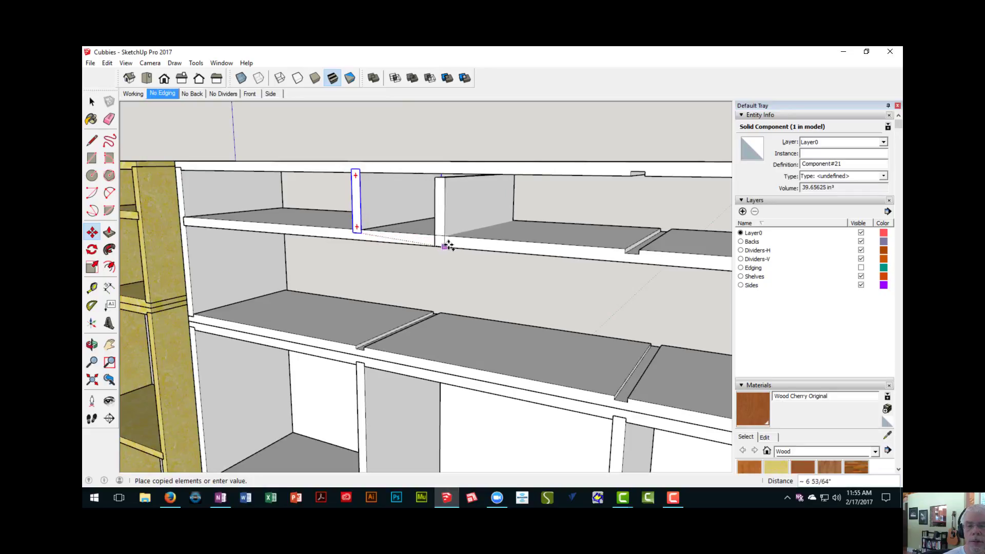
middle_click_drag(527, 255, 401, 253, "shift")
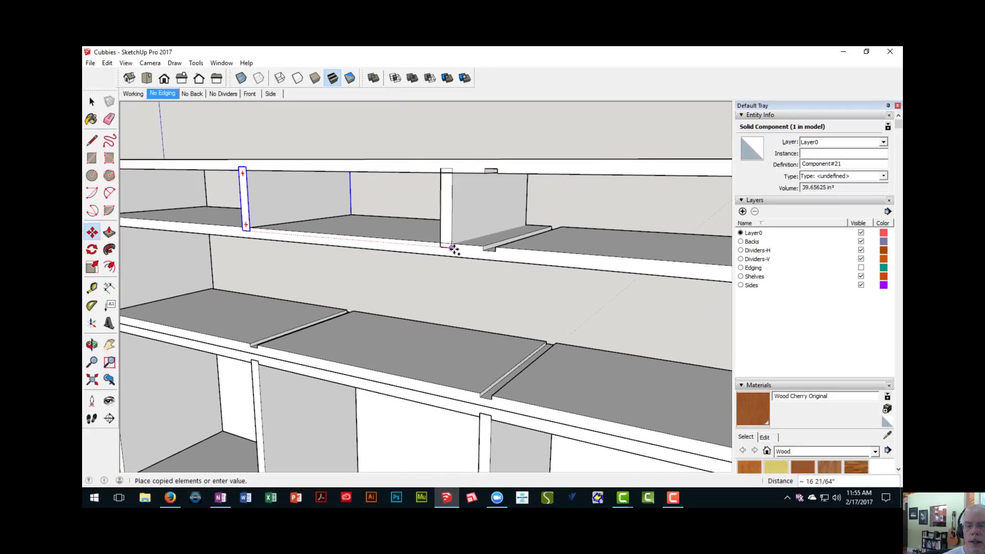
scroll(454, 248, "up", 2)
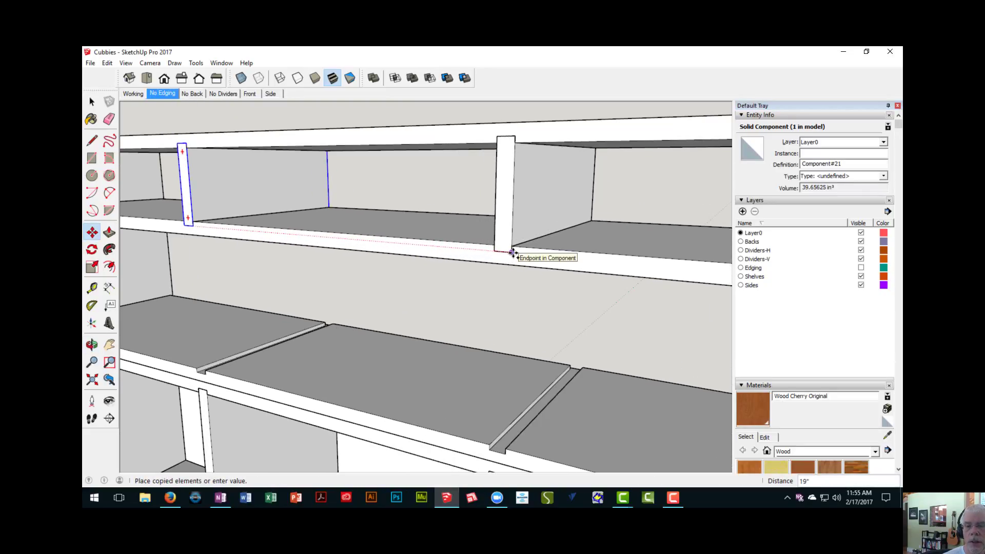
left_click(513, 253)
- Multiply the divider copy by 3 to fill the remaining dadoes at the same spacing
scroll(504, 264, "down", 5)
middle_click_drag(503, 264, 390, 214, "shift")
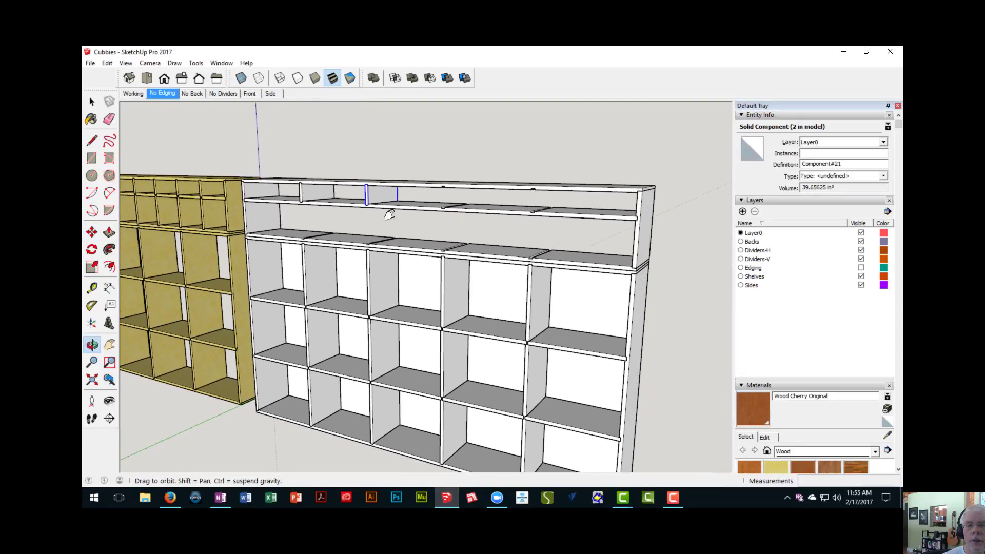
key("m")
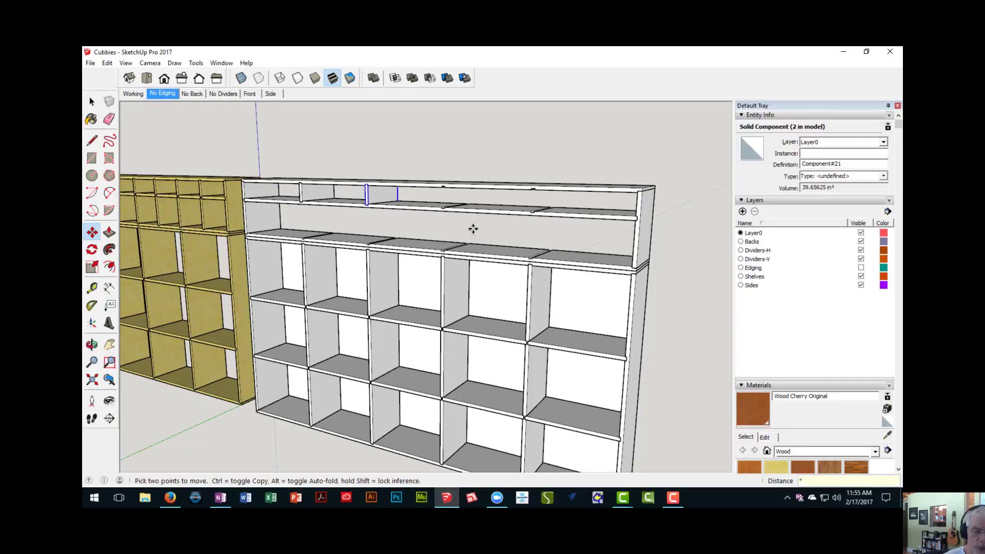
type("*3")
key("Return")
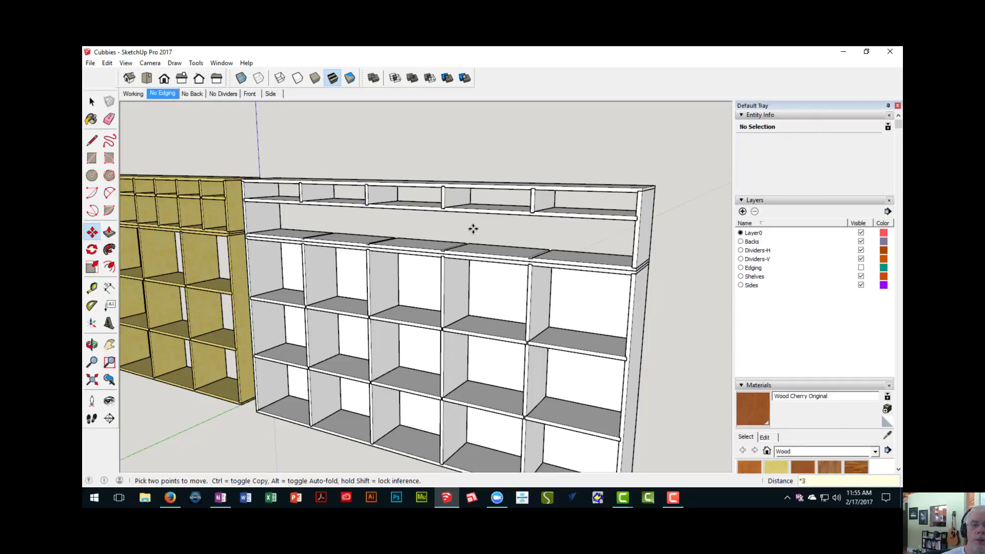
- Examine the row of short dividers between the upper unit's top panel and inner shelf
middle_click_drag(390, 241, 425, 253)
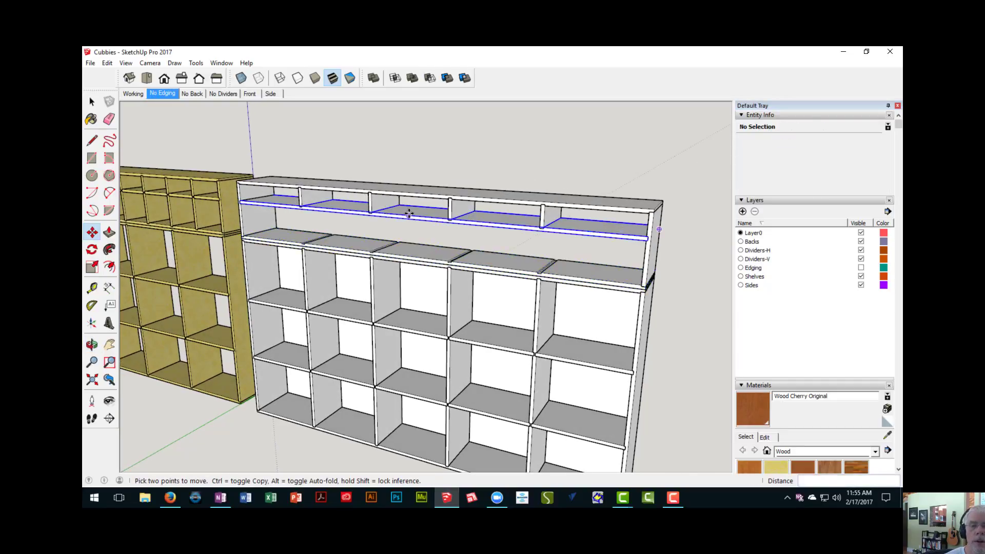
scroll(406, 213, "up", 4)
middle_click_drag(407, 219, 595, 268, "shift")
middle_click_drag(397, 242, 476, 249, "shift")
scroll(296, 216, "up", 4)
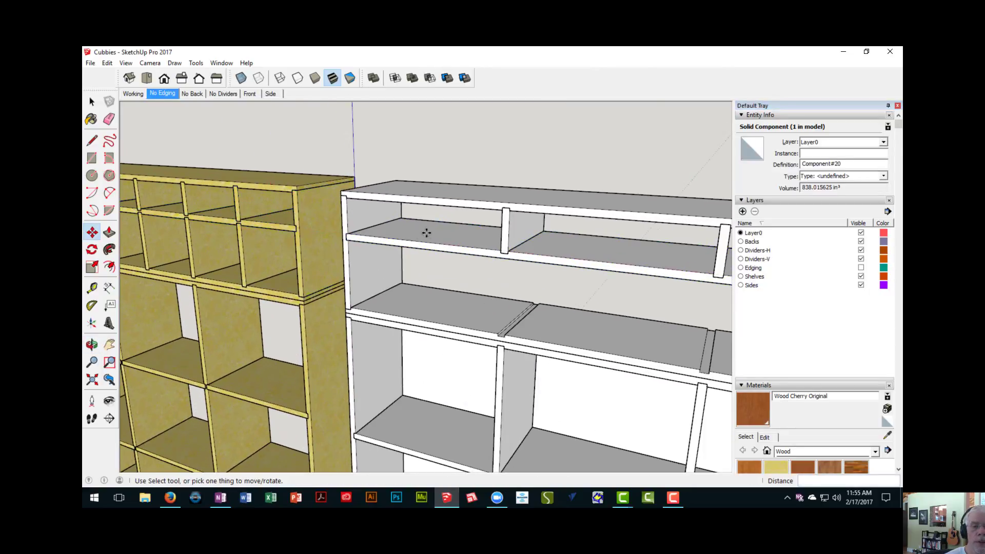
scroll(303, 218, "down", 2)
middle_click_drag(378, 240, 275, 231, "shift")
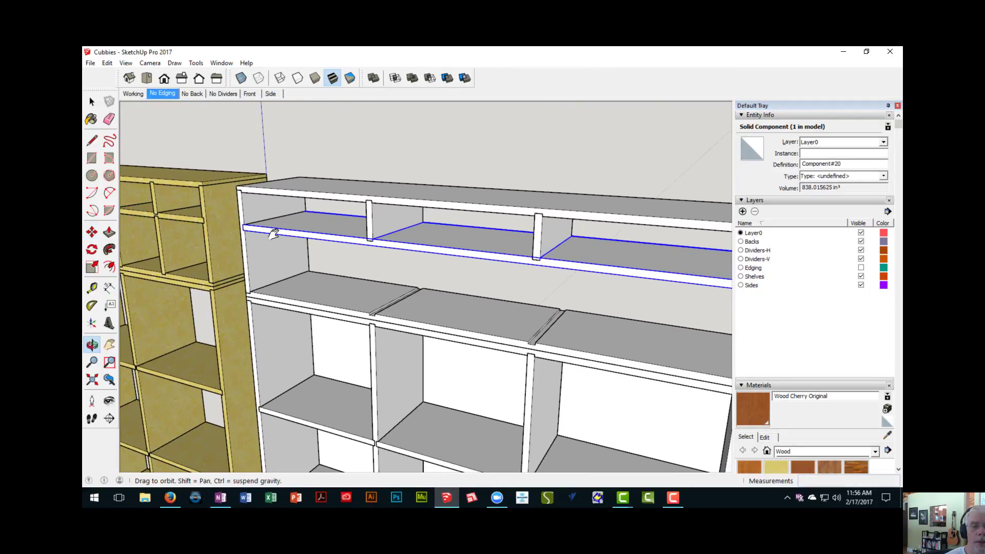
scroll(374, 237, "up", 2)
- Select all four short dividers and copy them 9 5/8" along the inner shelf toward the original cabinet
key("space")
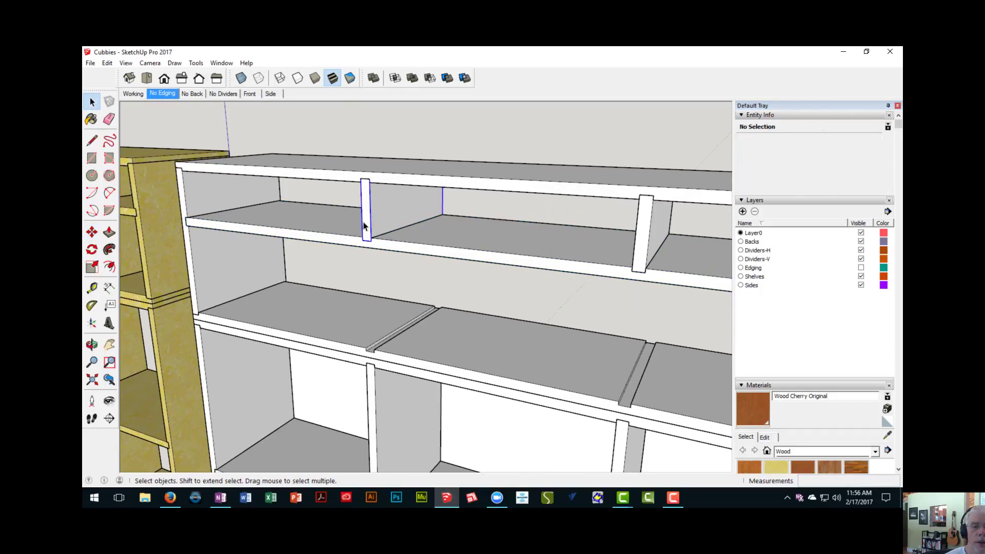
left_click(365, 226)
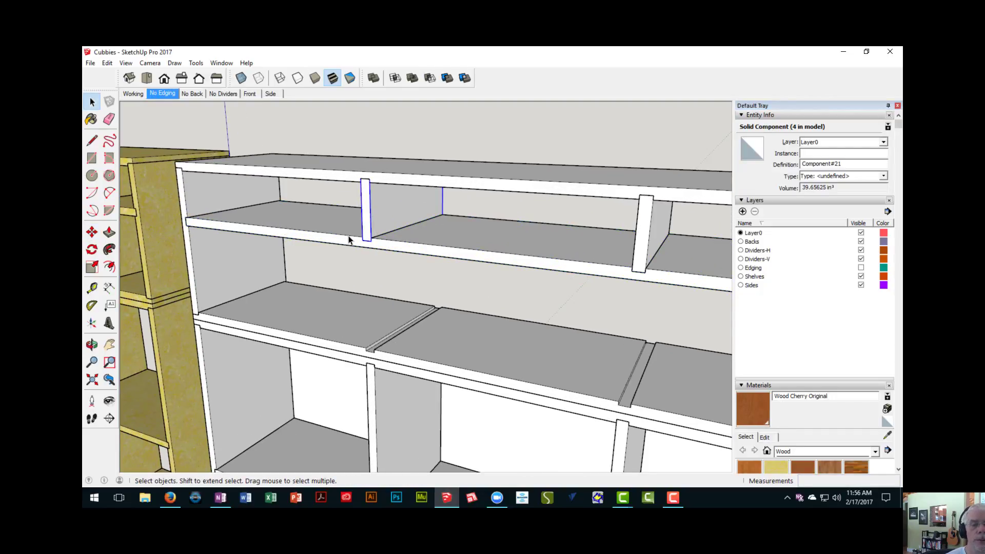
scroll(365, 246, "down", 5)
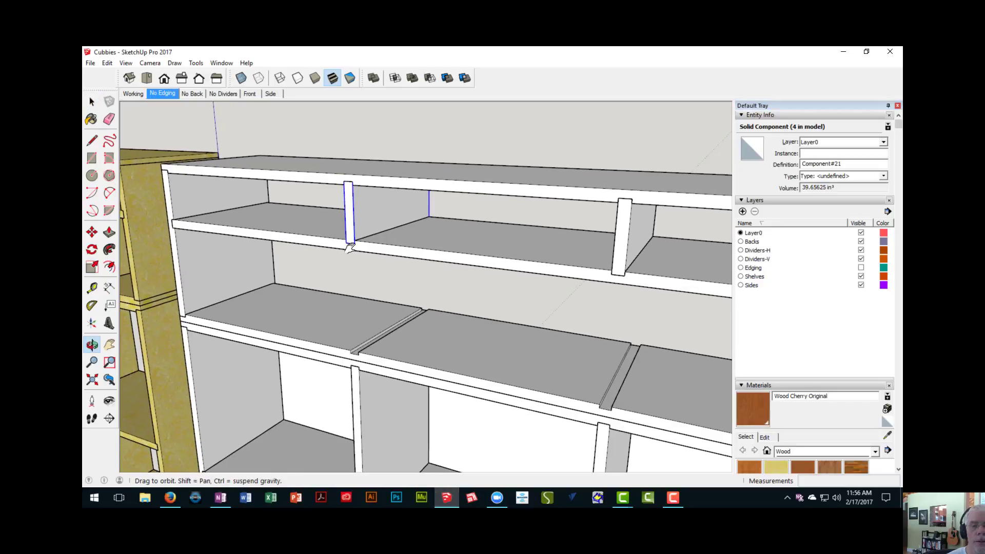
middle_click_drag(410, 253, 384, 230, "shift")
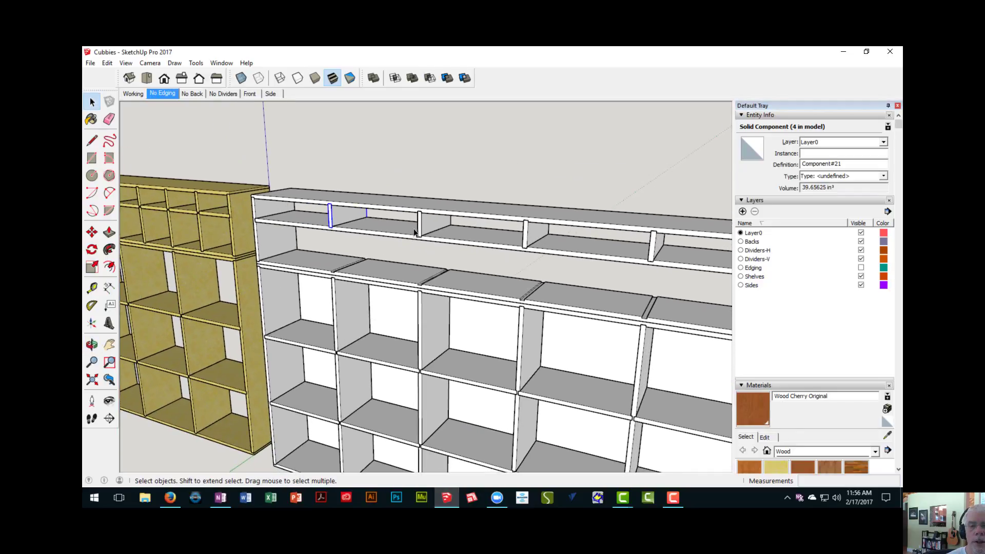
left_click(531, 241, "shift")
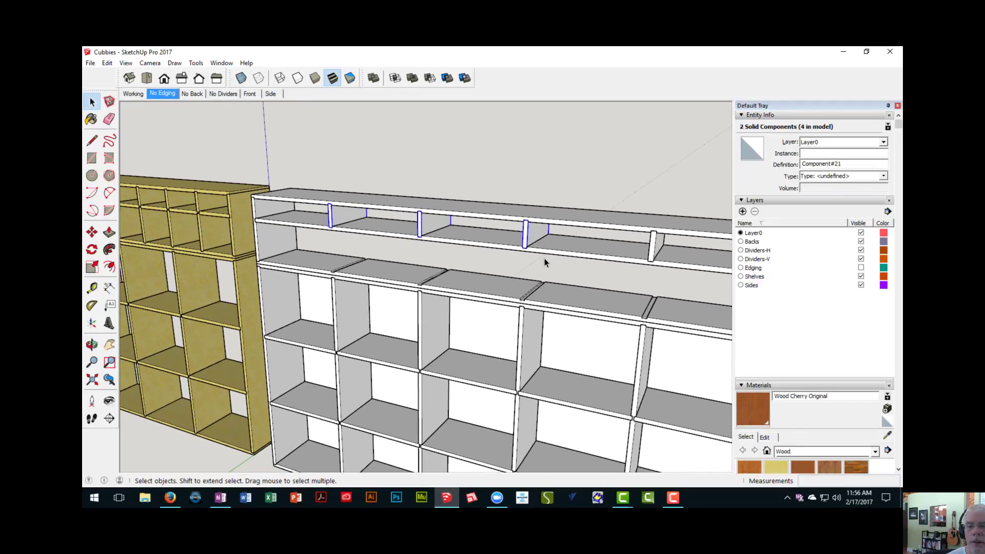
scroll(544, 258, "down", 3)
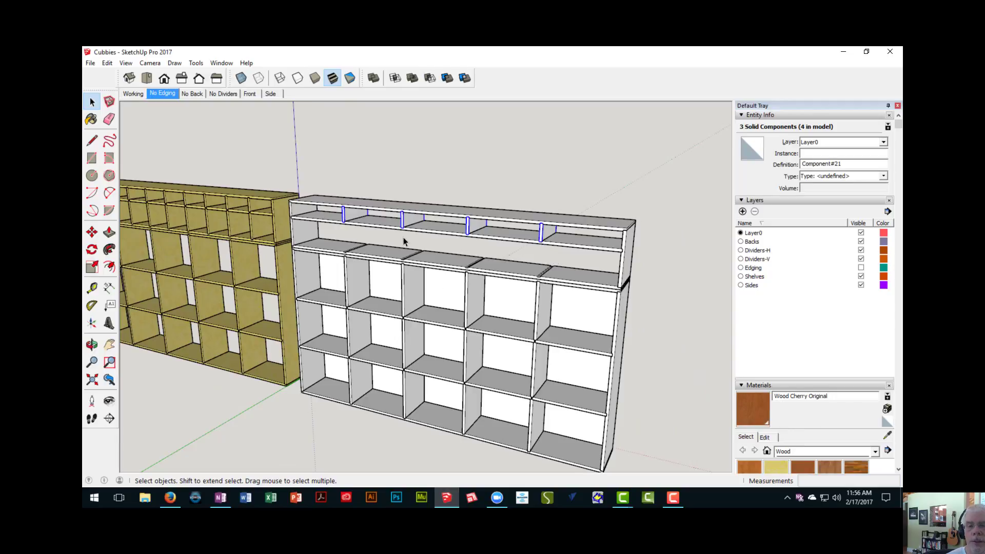
scroll(405, 239, "up", 5)
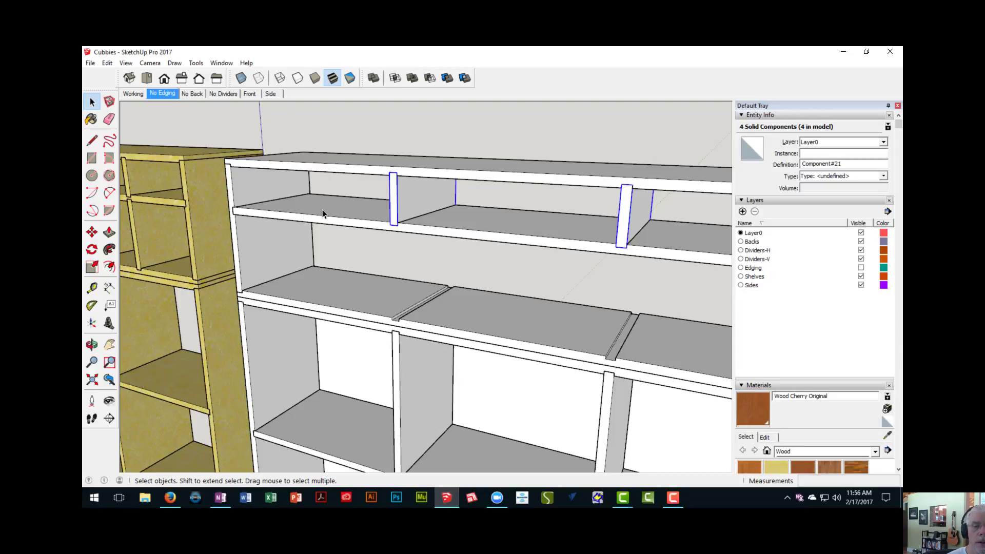
scroll(375, 226, "up", 3)
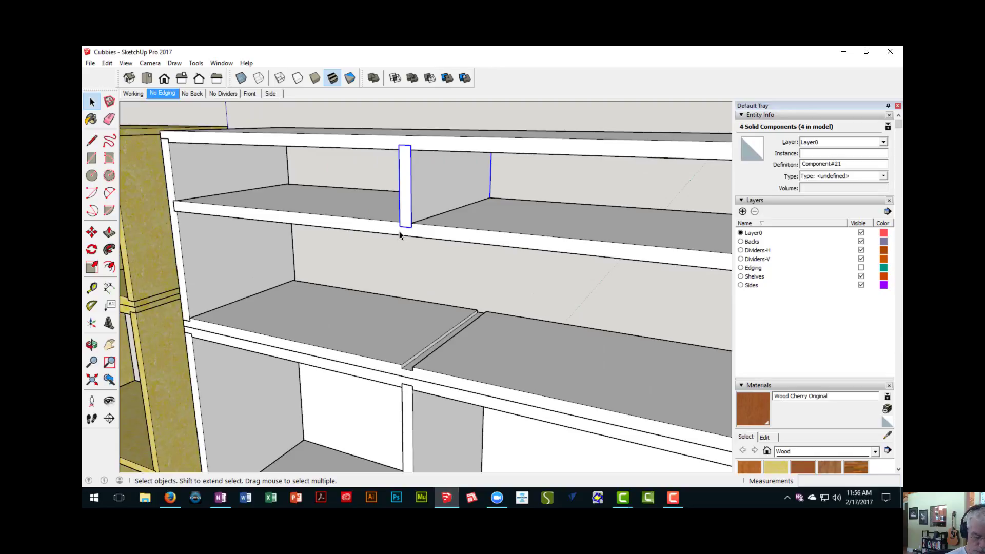
key("m")
scroll(400, 234, "up", 2)
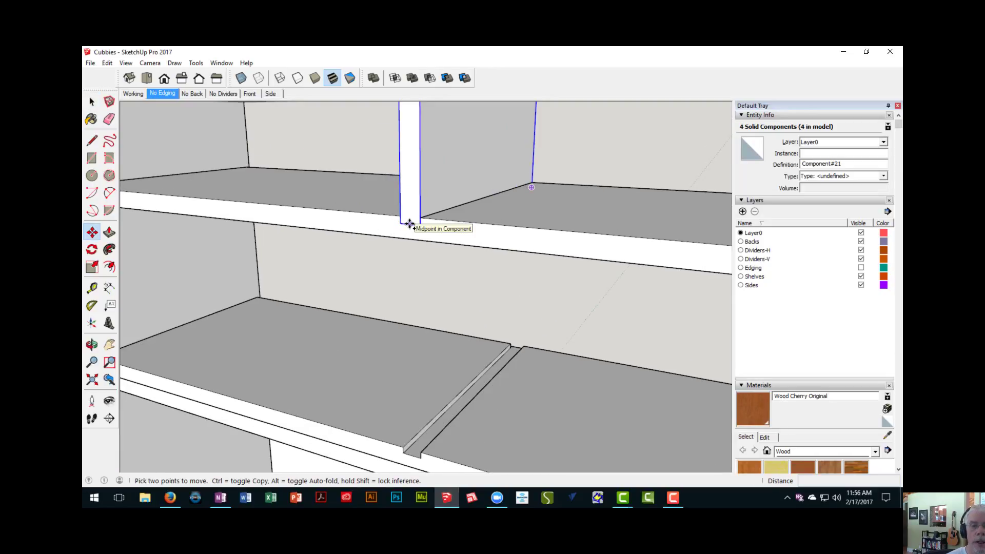
scroll(410, 222, "down", 3)
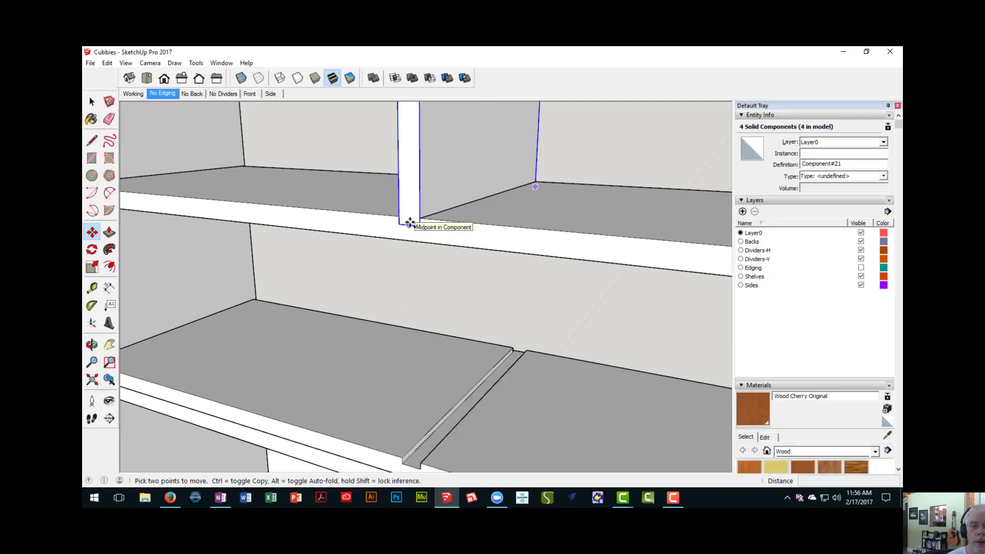
key("ctrl")
left_click(410, 223)
scroll(363, 213, "down", 2)
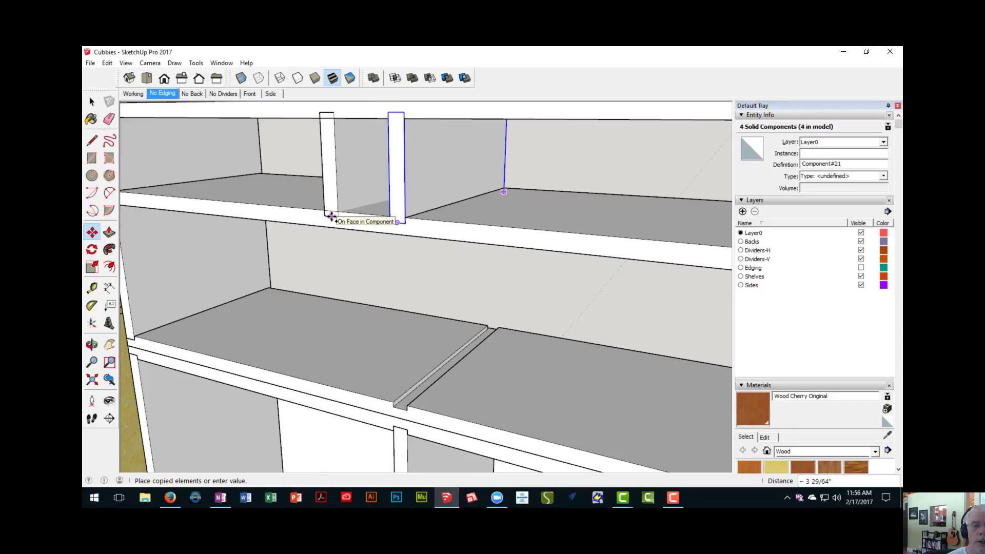
middle_click_drag(336, 216, 385, 232, "shift")
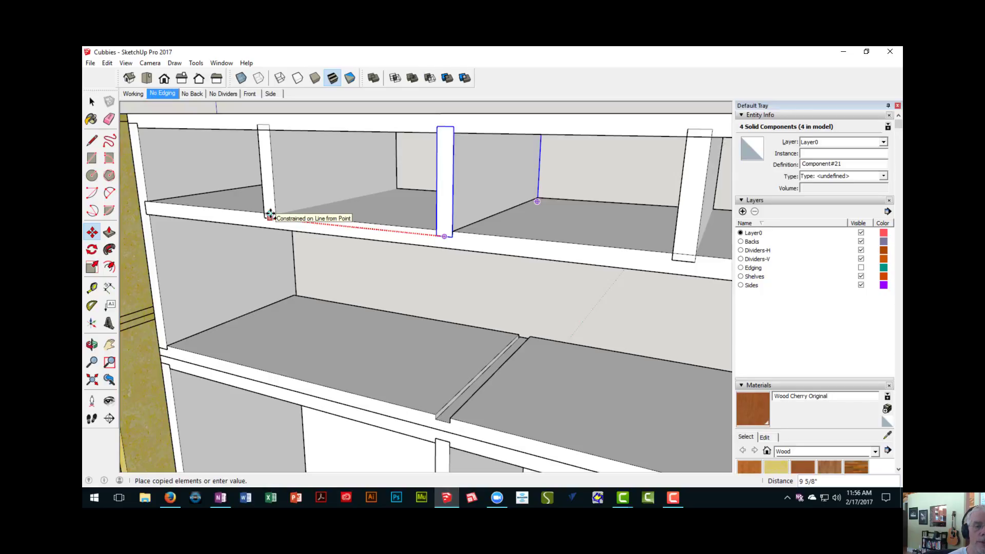
left_click(270, 215)
scroll(302, 244, "down", 5)
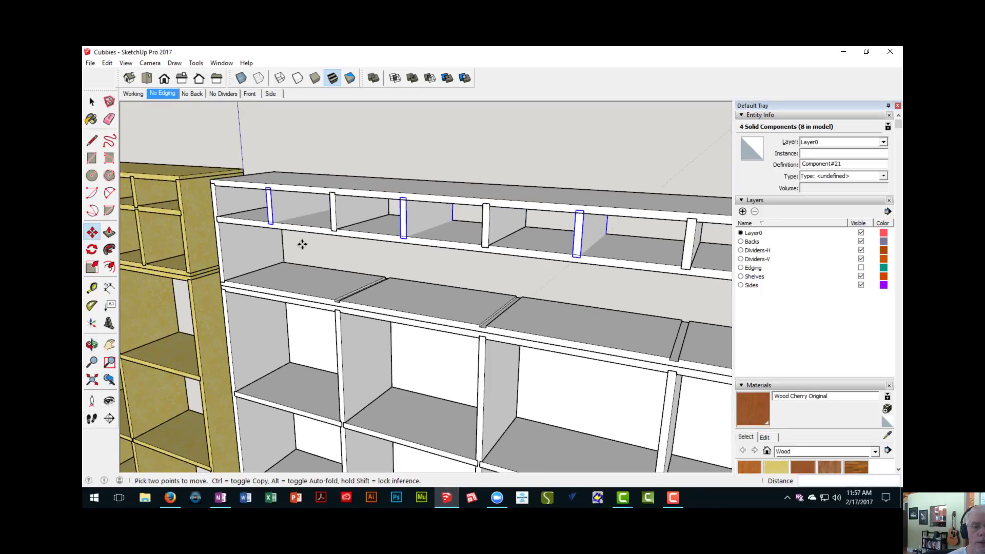
- Measure the clear openings on both sides of the copied dividers in the upper unit's top row
middle_click_drag(302, 244, 354, 251, "shift")
key("t")
scroll(328, 208, "up", 3)
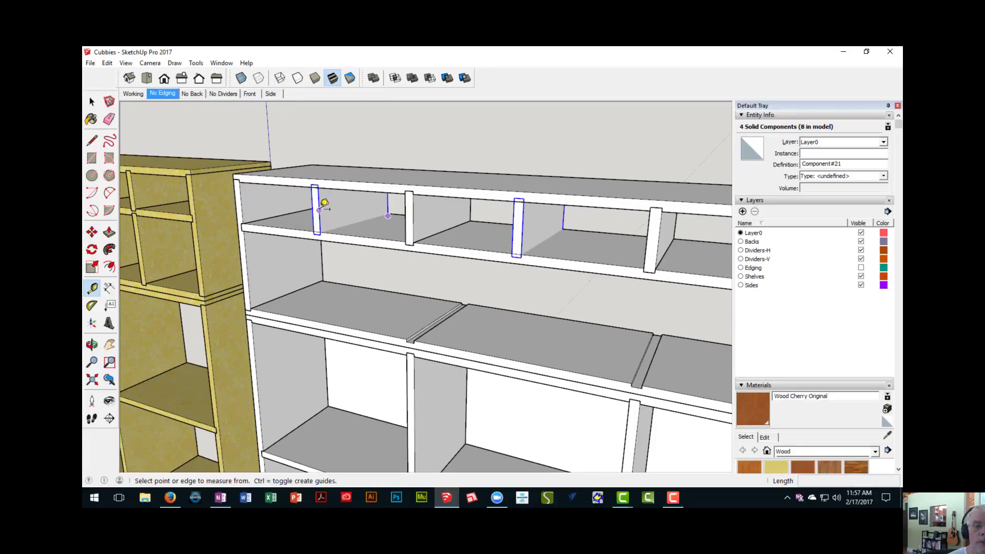
left_click(320, 210)
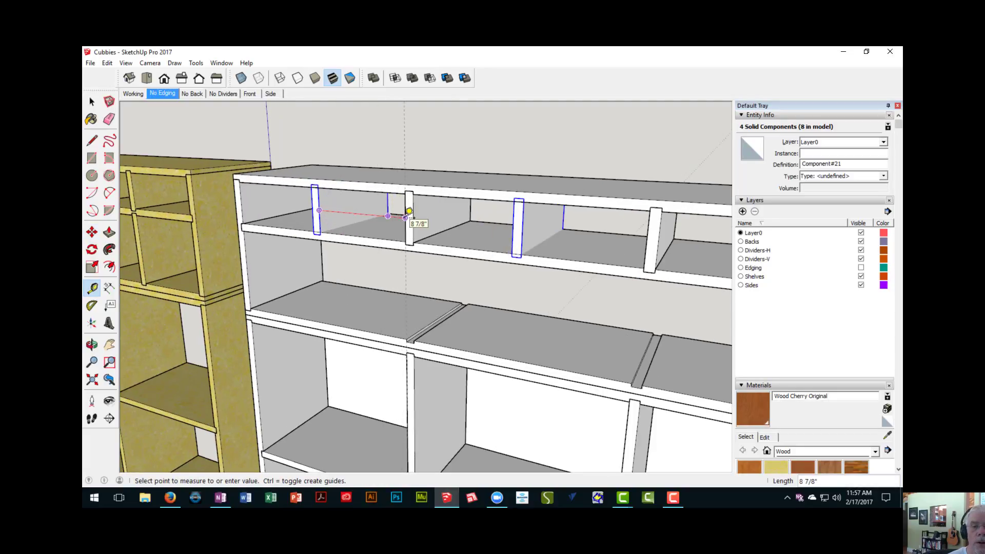
left_click(410, 212)
left_click(413, 219)
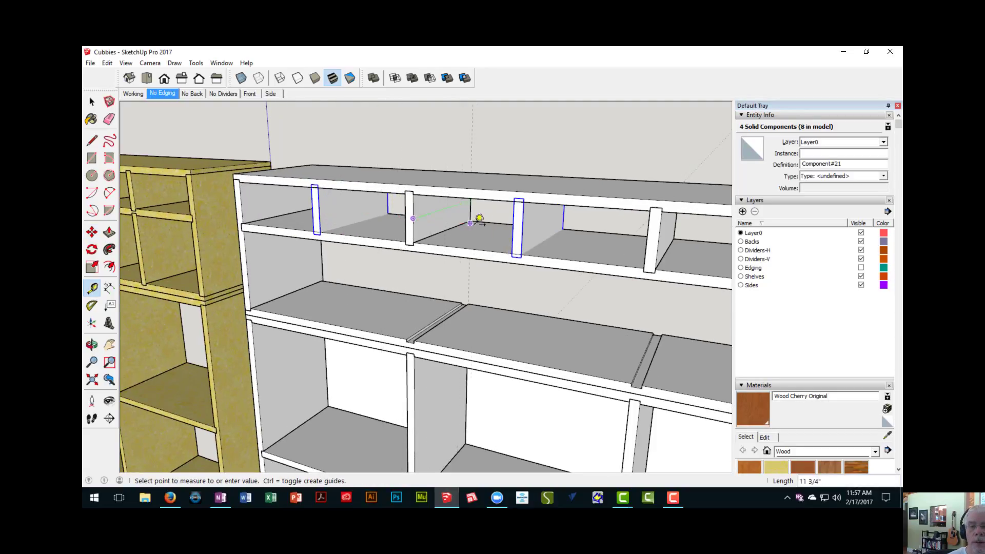
left_click(519, 222)
middle_click_drag(519, 222, 443, 218)
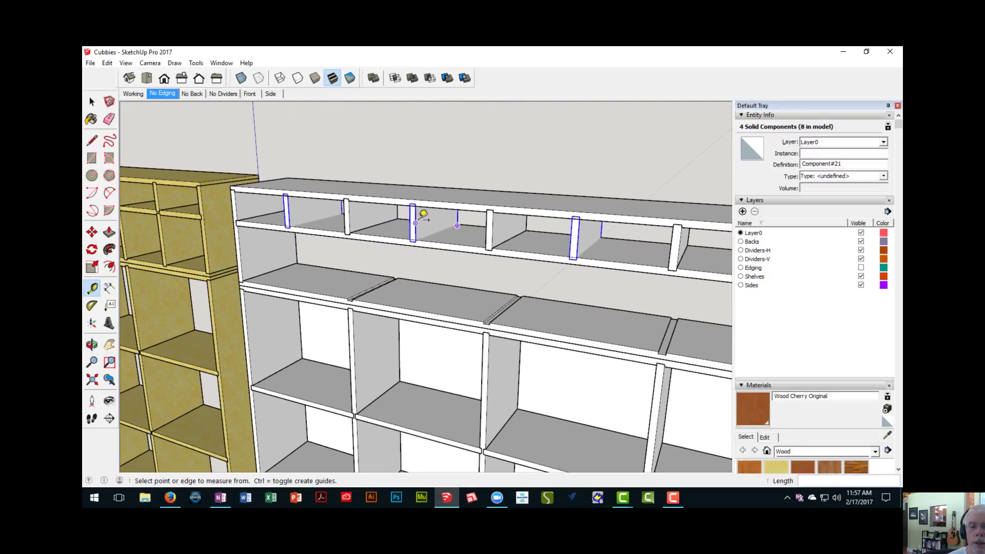
left_click(419, 218)
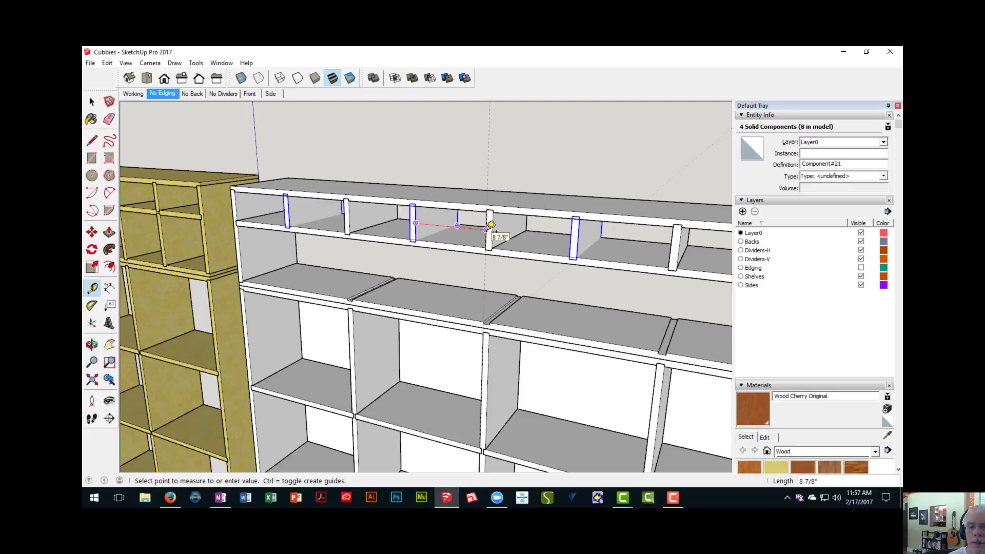
left_click(492, 225)
left_click(492, 231)
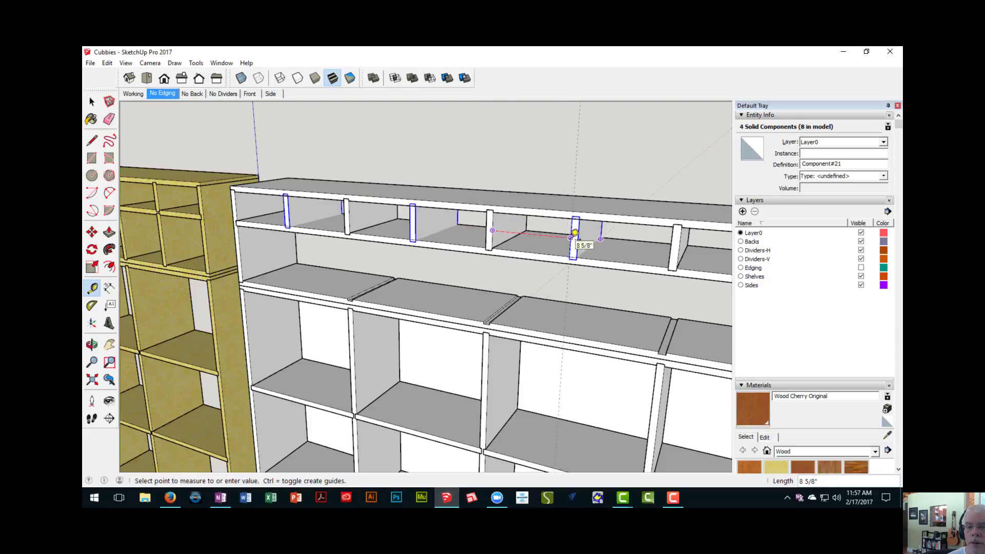
left_click(574, 233)
- Delete the four copied intermediate dividers
middle_click_drag(320, 242, 369, 246)
scroll(369, 248, "up", 3)
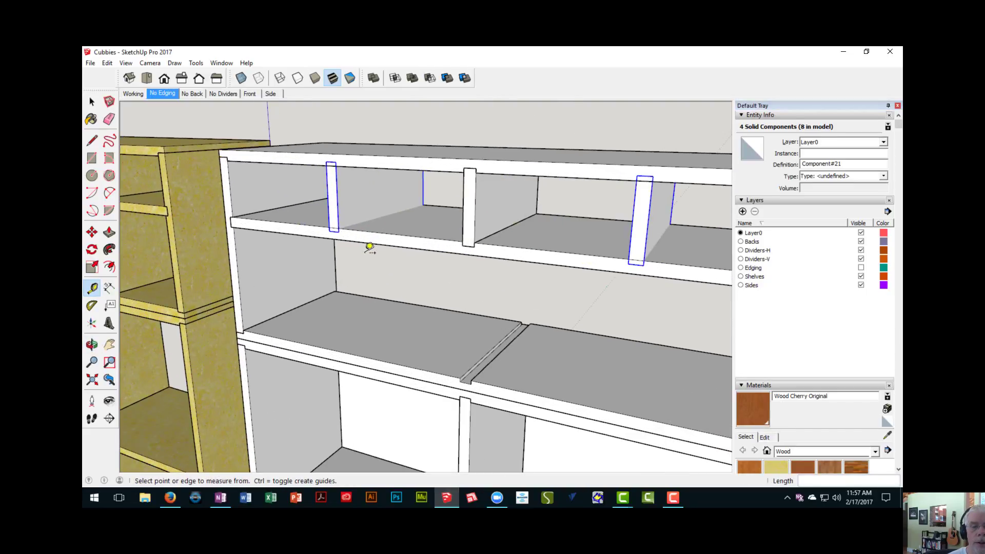
key("Delete")
- Measure the clear opening between the upper unit's side panel and the first short divider in the top row
scroll(370, 248, "down", 5)
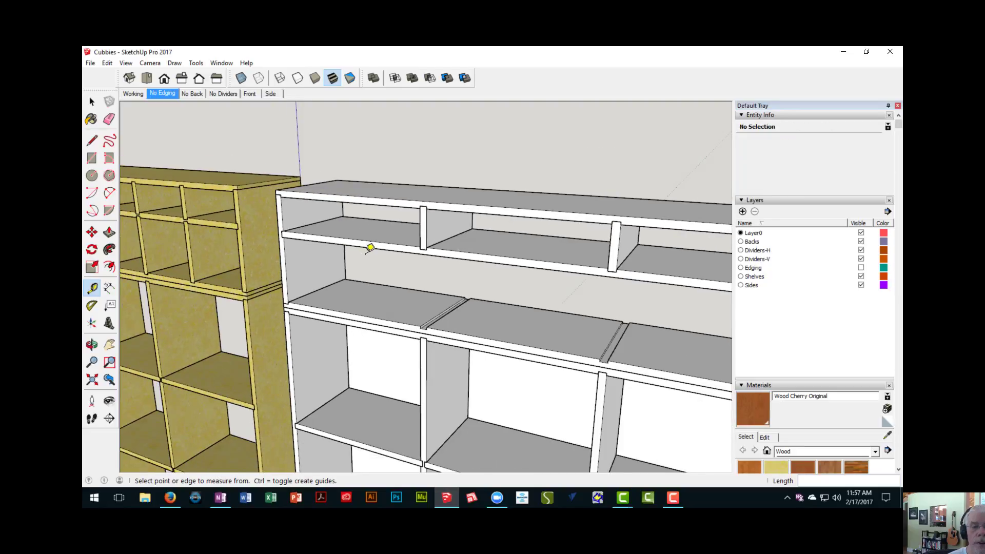
scroll(327, 228, "up", 2)
left_click(317, 220)
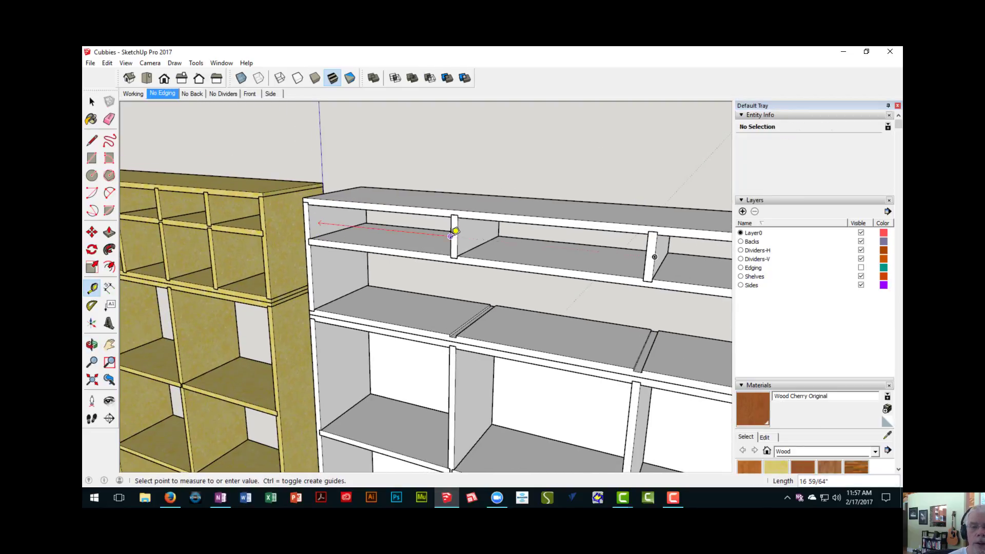
scroll(456, 231, "up", 2)
key("Escape")
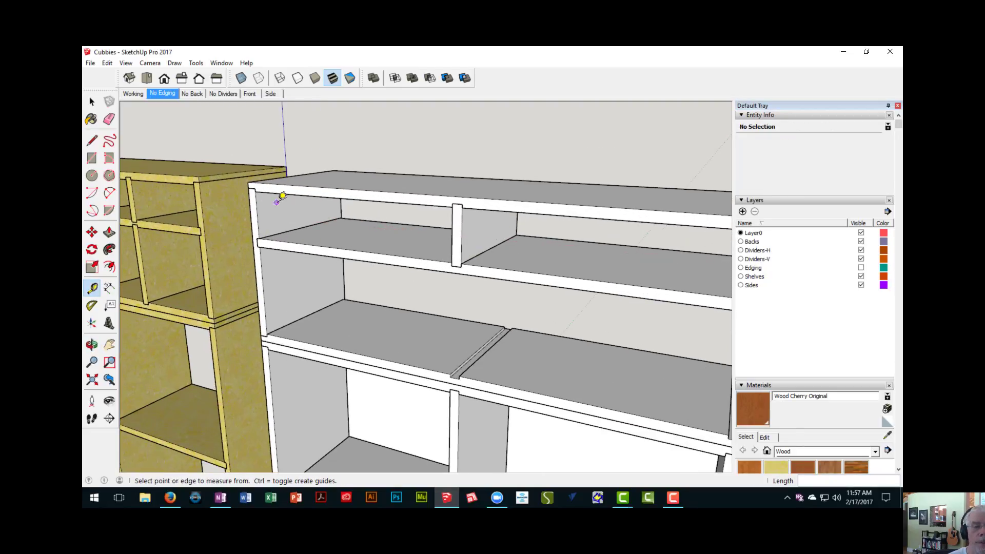
left_click(257, 213)
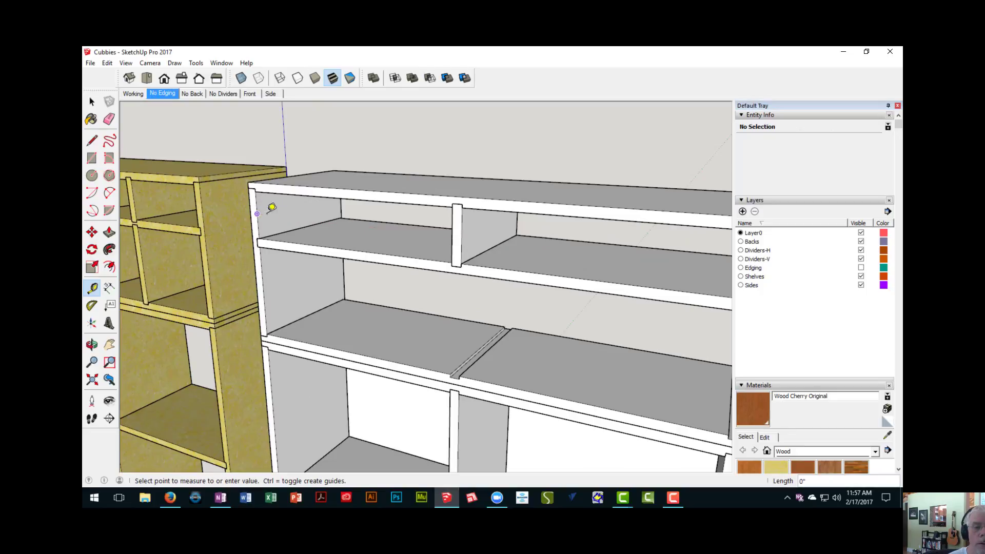
left_click(452, 233)
- Measure the combined width of the last two top-row cubbies in the original cabinet
middle_click_drag(200, 237, 355, 244, "shift")
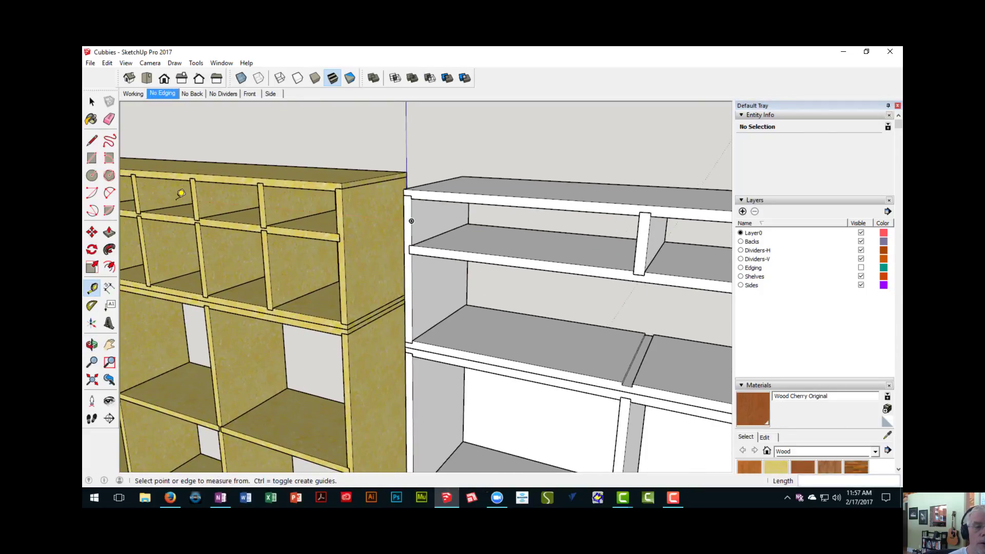
left_click(197, 200)
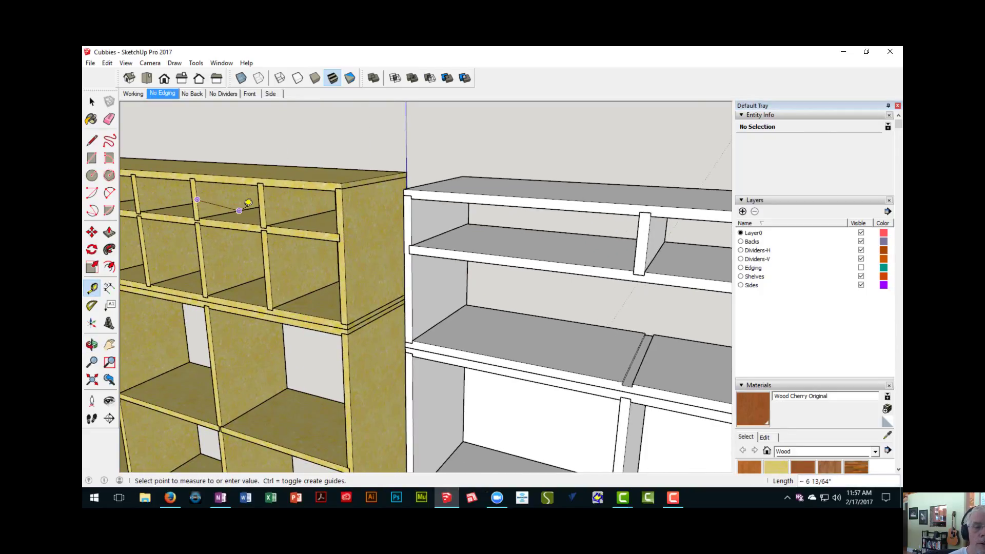
left_click(341, 206)
middle_click_drag(400, 246, 315, 227, "shift")
scroll(374, 245, "up", 2)
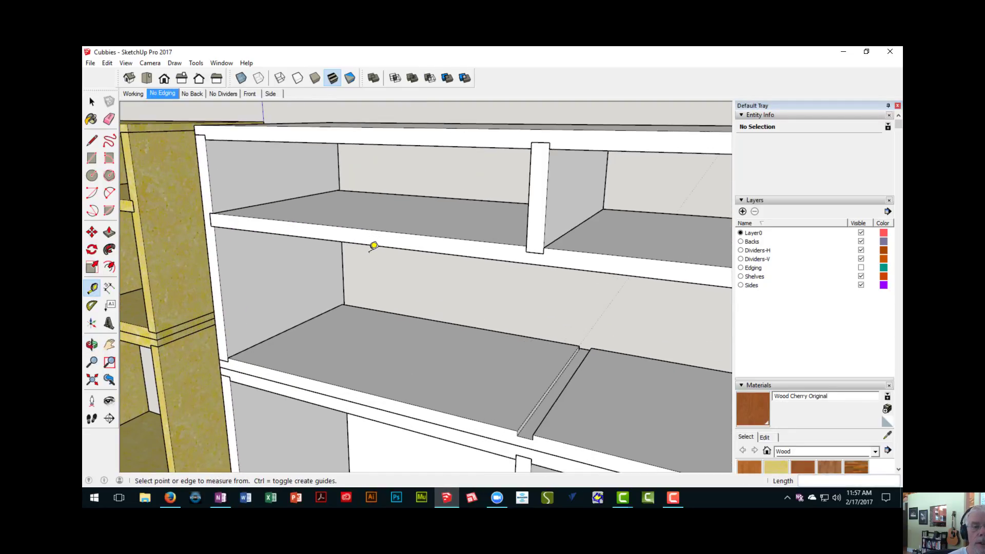
- Measure the clear width of the end cubby in the original cabinet's top row
key("space")
scroll(369, 251, "down", 4)
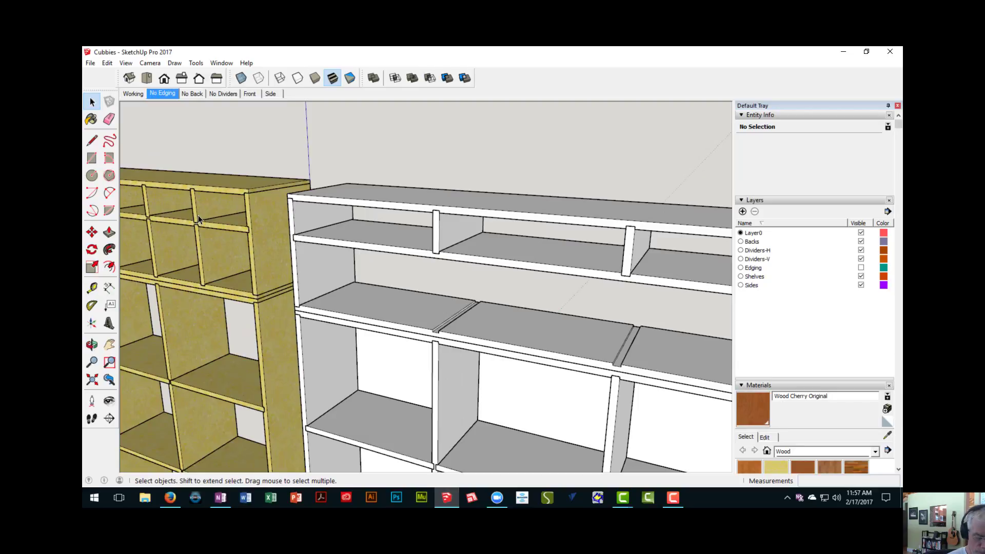
scroll(198, 214, "up", 3)
key("t")
left_click(194, 201)
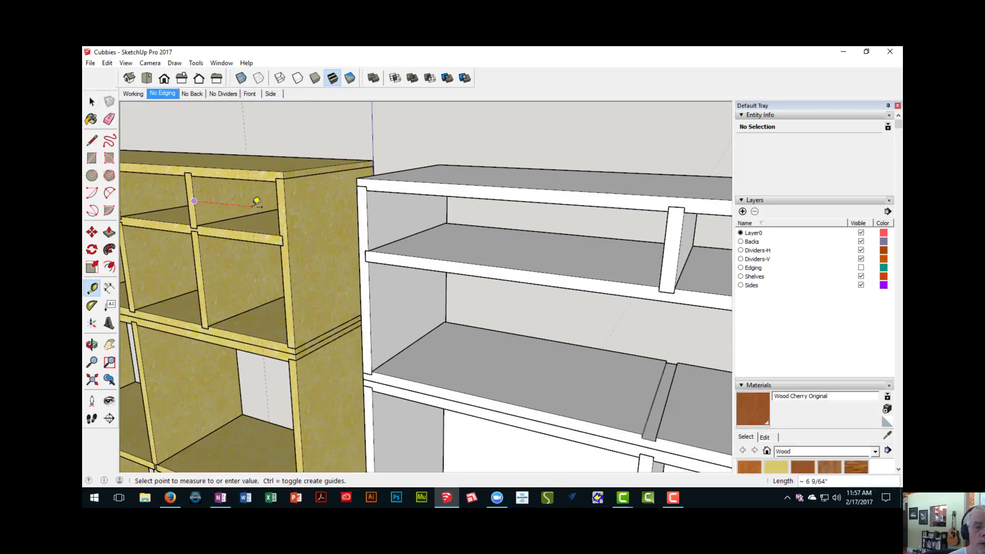
left_click(283, 203)
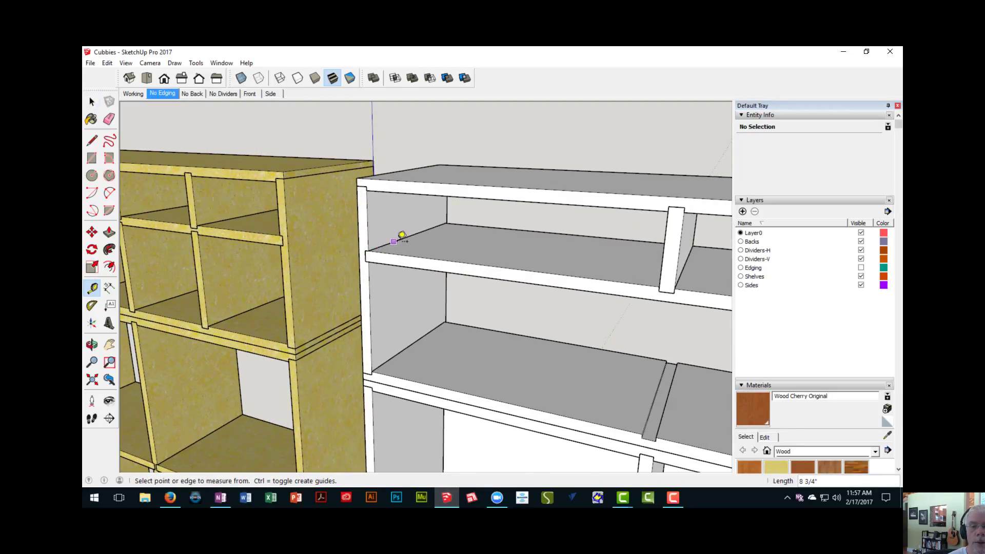
- Place a guide 8 3/4" from the upper unit's side panel along the inner shelf and recheck the original end cubby's width
left_click(395, 241)
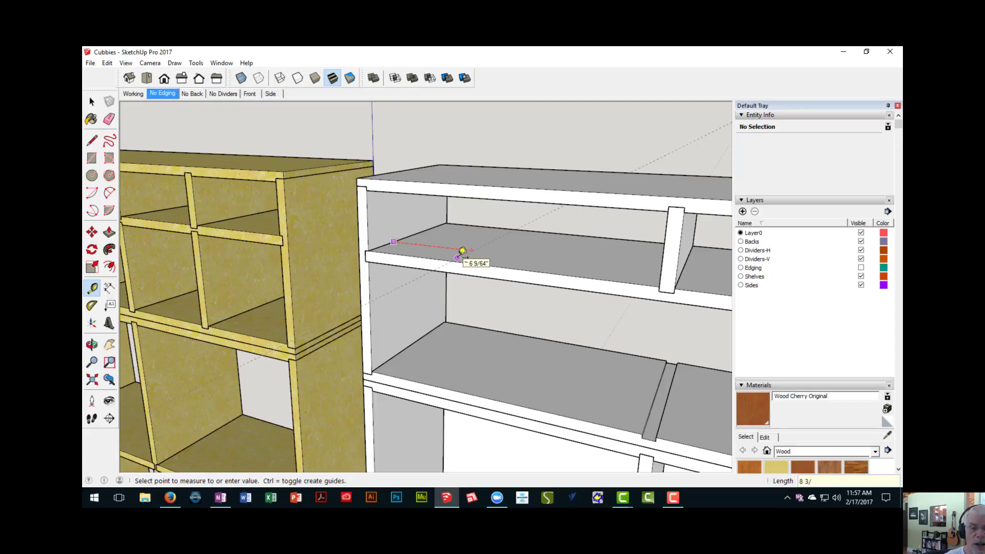
type("8 3/4")
key("Return")
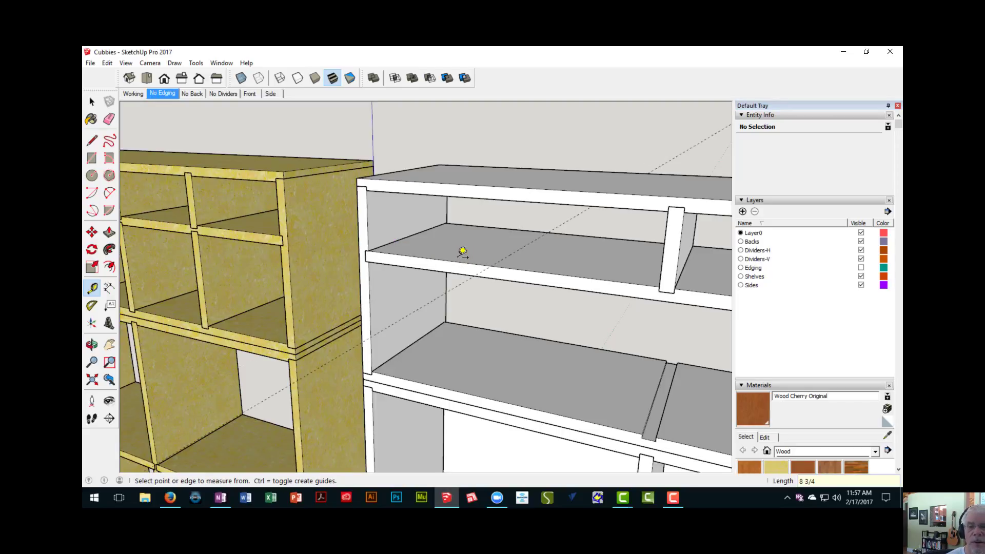
left_click(203, 220)
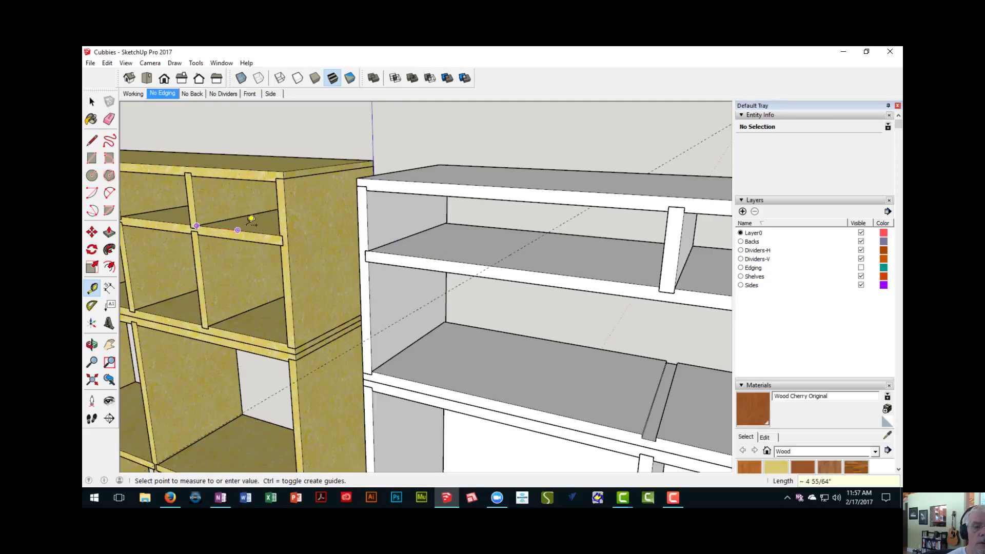
left_click(279, 235)
- Select all four short dividers and copy them 9 1/2" along the inner shelf toward the original cabinet, up to the guide
scroll(280, 235, "down", 4)
middle_click_drag(398, 271, 326, 192)
scroll(507, 319, "up", 3)
scroll(508, 319, "down", 3)
scroll(328, 193, "down", 3)
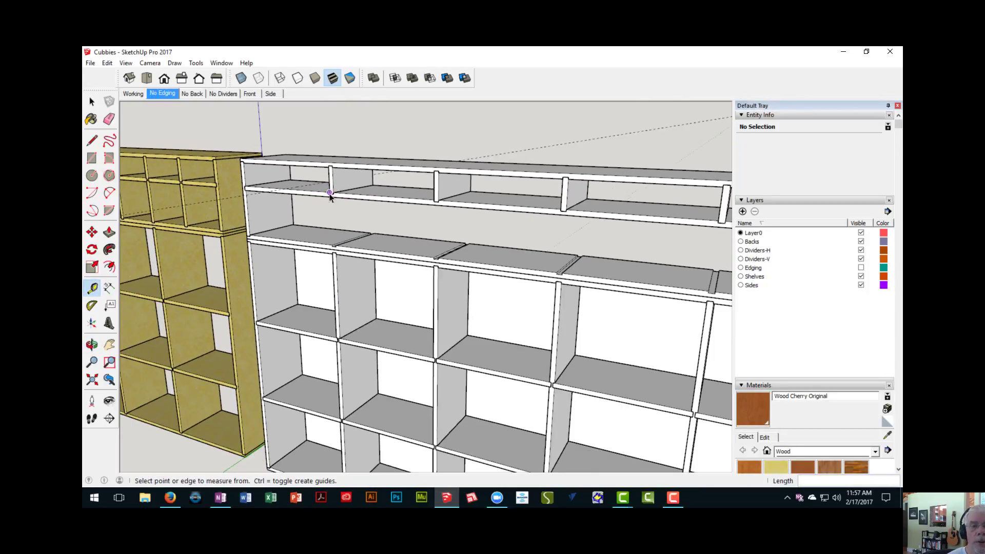
key("space")
left_click(446, 192)
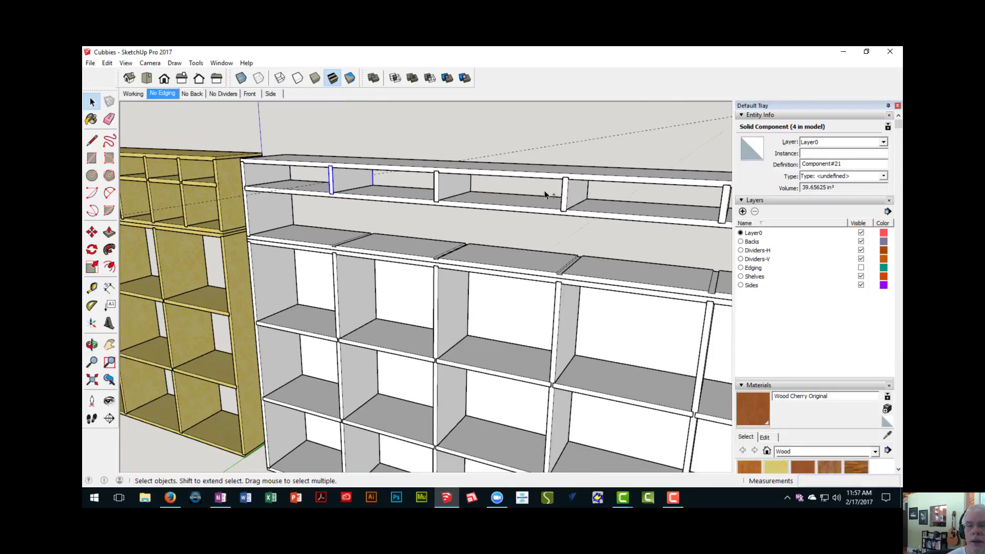
middle_click_drag(520, 206, 508, 229)
left_click(508, 229, "ctrl")
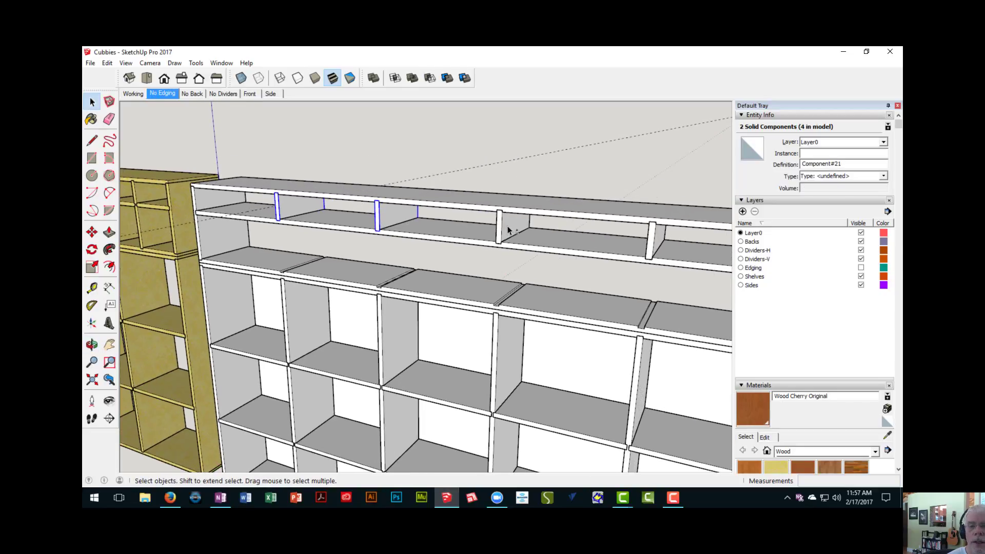
scroll(508, 230, "down", 2)
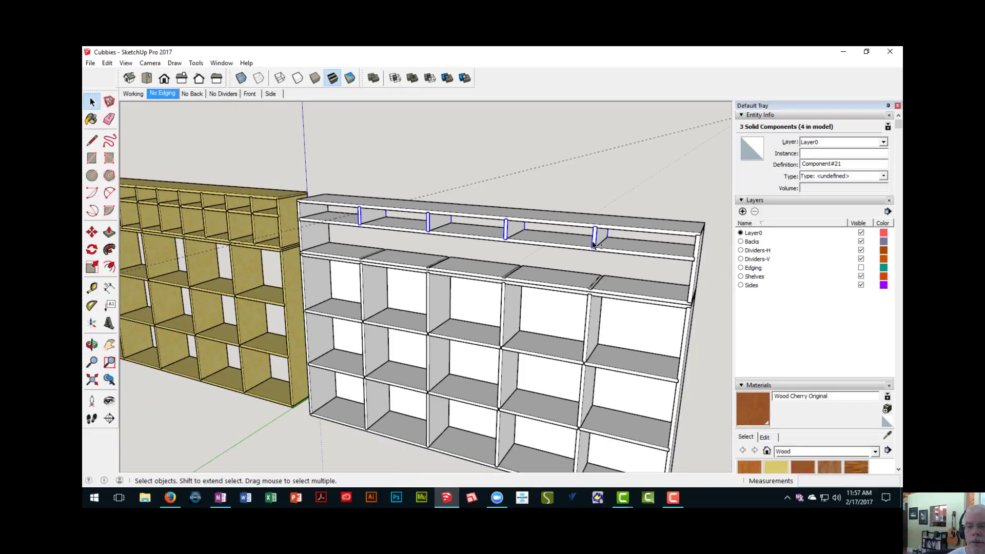
middle_click_drag(594, 245, 435, 248)
scroll(435, 247, "up", 3)
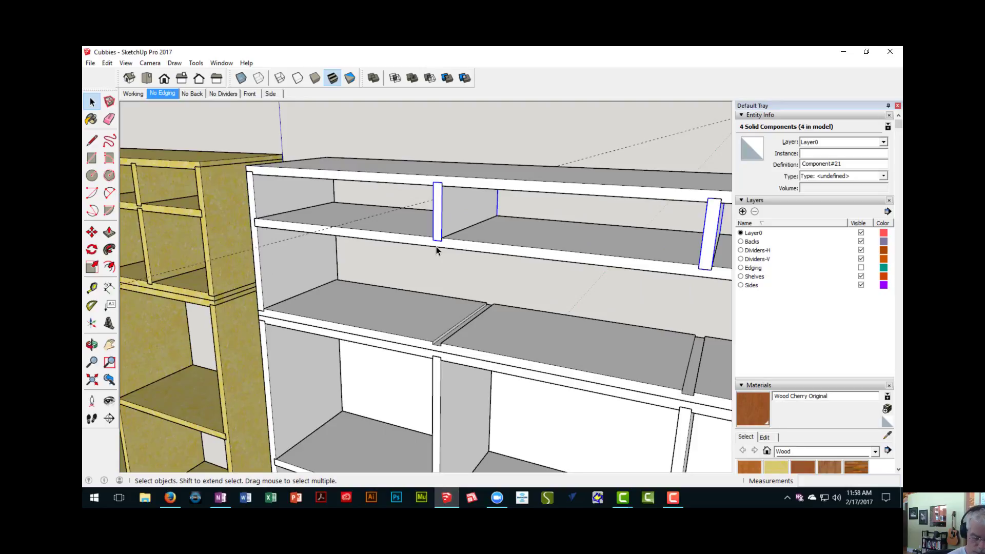
key("m")
scroll(436, 249, "up", 3)
key("ctrl")
left_click(431, 238)
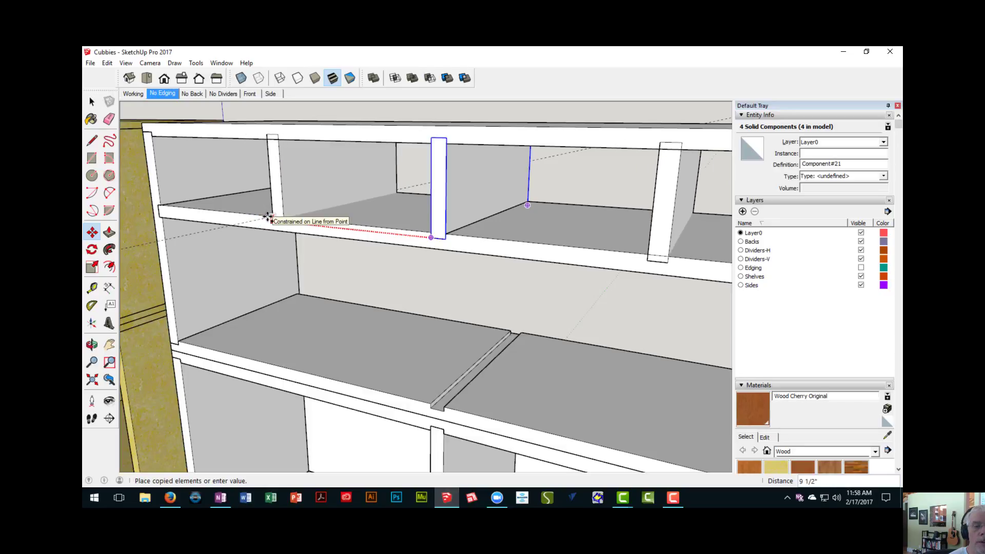
left_click(266, 216)
- Measure the clear openings on both sides of the first copied divider in the upper unit's top row
middle_click_drag(266, 216, 341, 231)
key("t")
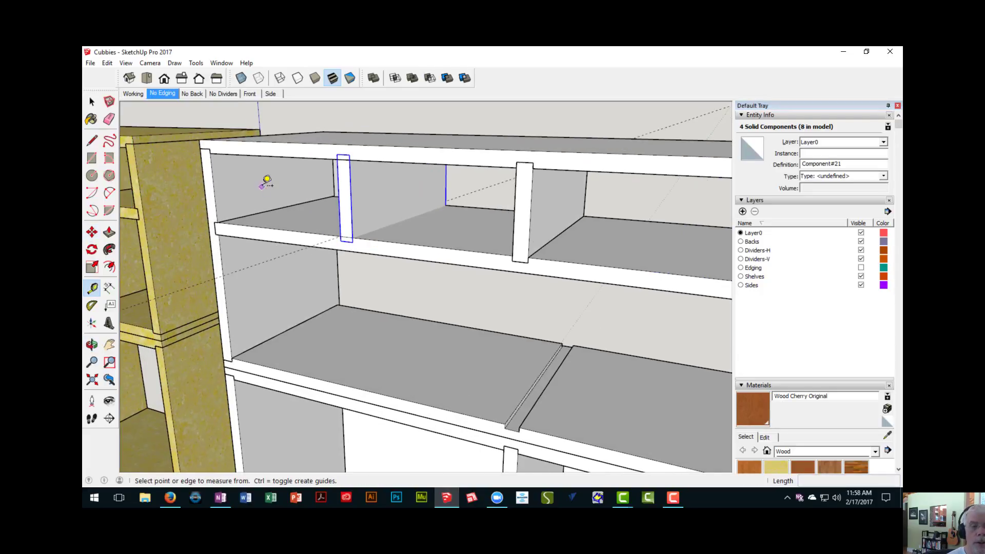
left_click(214, 186)
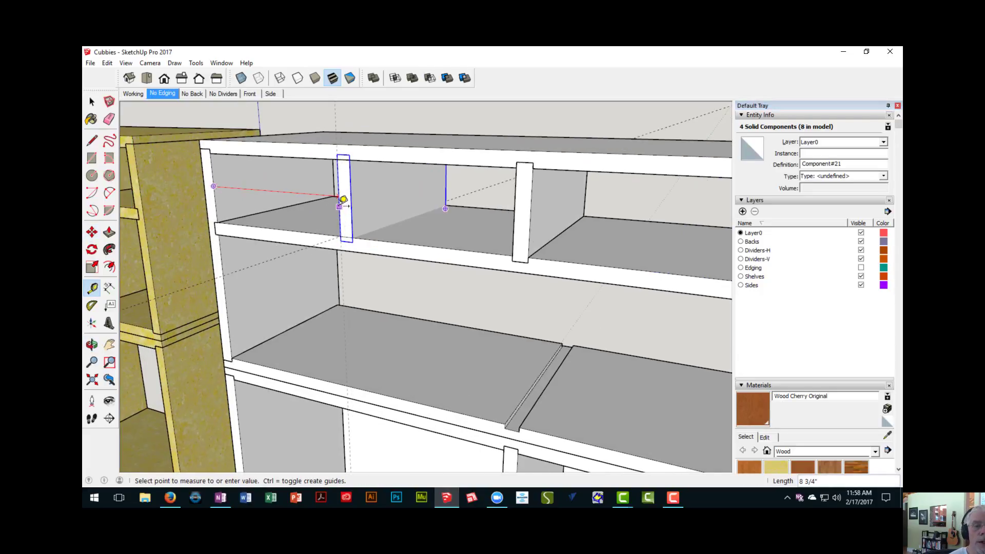
left_click(343, 199)
left_click(351, 199)
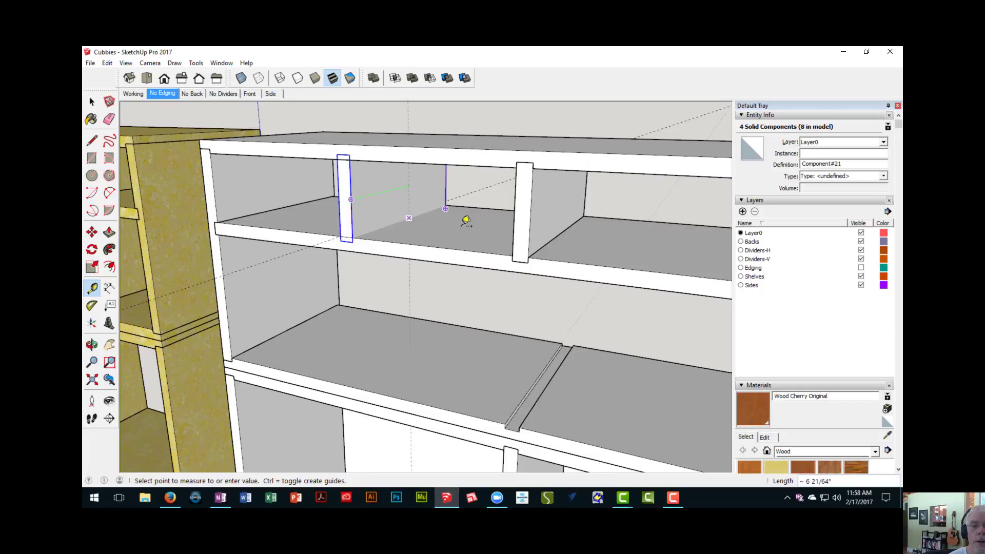
left_click(513, 224)
scroll(496, 258, "down", 6)
- Select the last original short divider and place a guide 8 3/4" from its face toward the far side panel
middle_click_drag(472, 257, 180, 213, "shift")
scroll(374, 215, "up", 5)
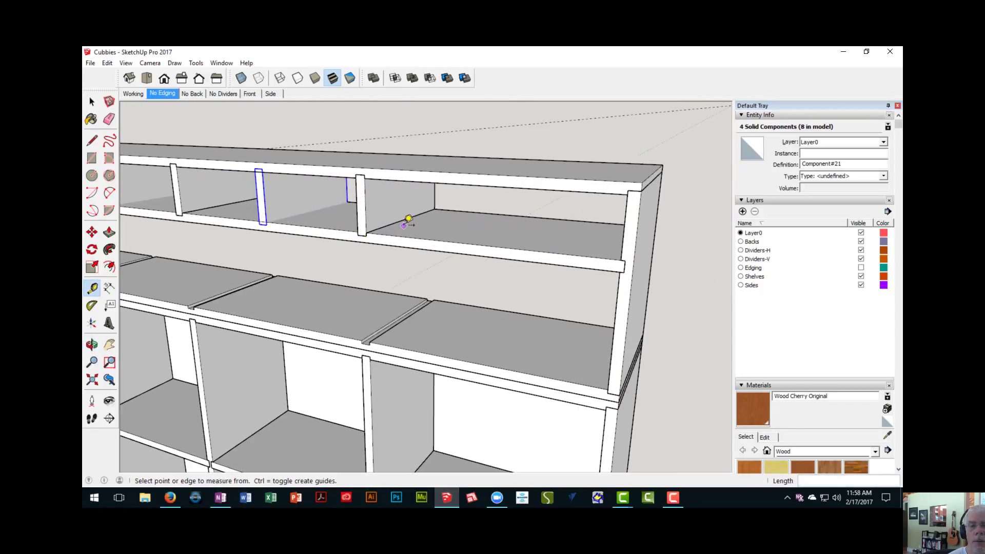
key("space")
left_click(386, 218)
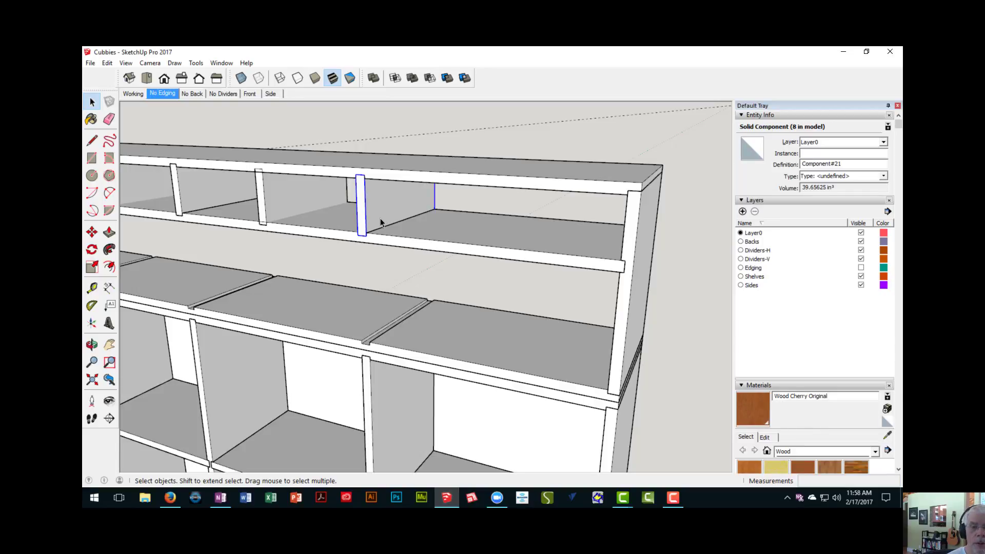
scroll(381, 222, "up", 1)
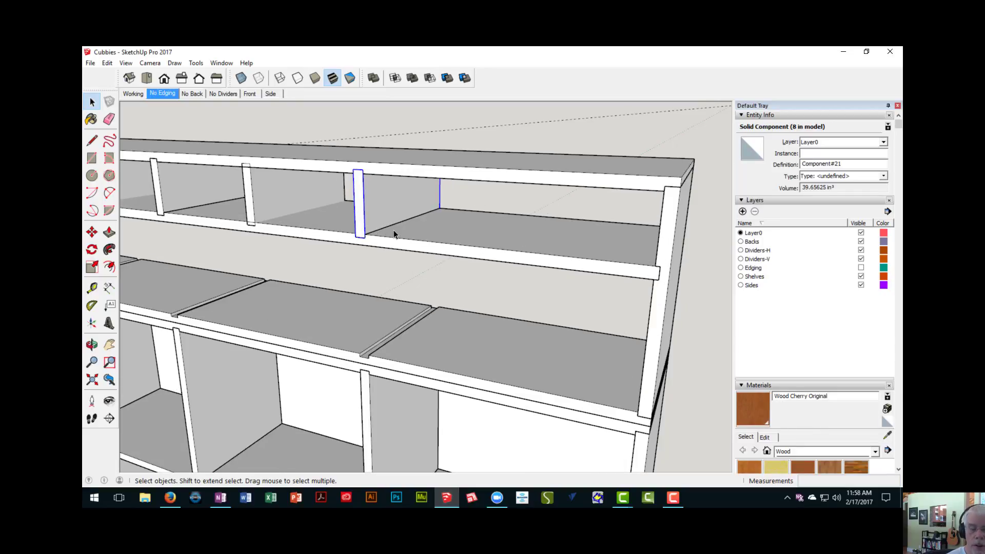
key("t")
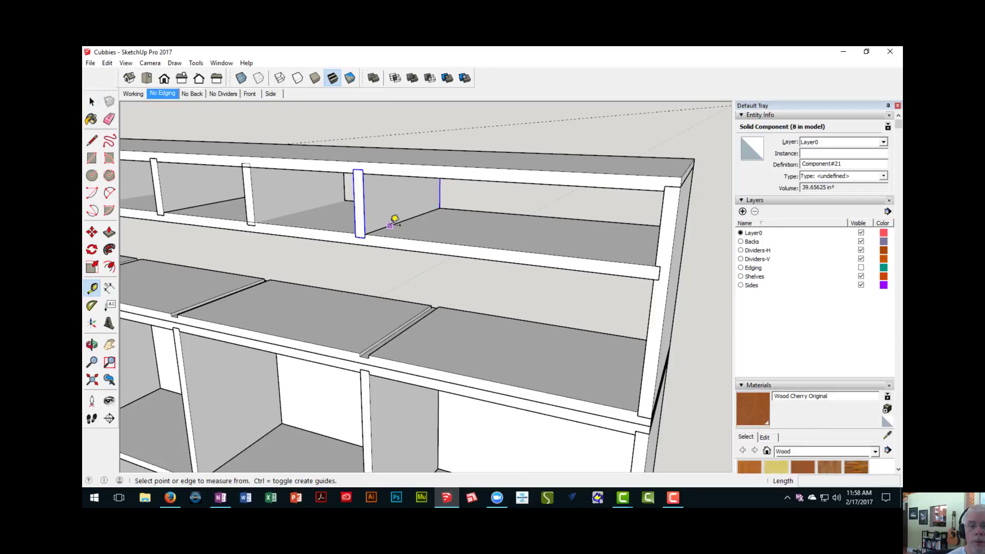
left_click(390, 226)
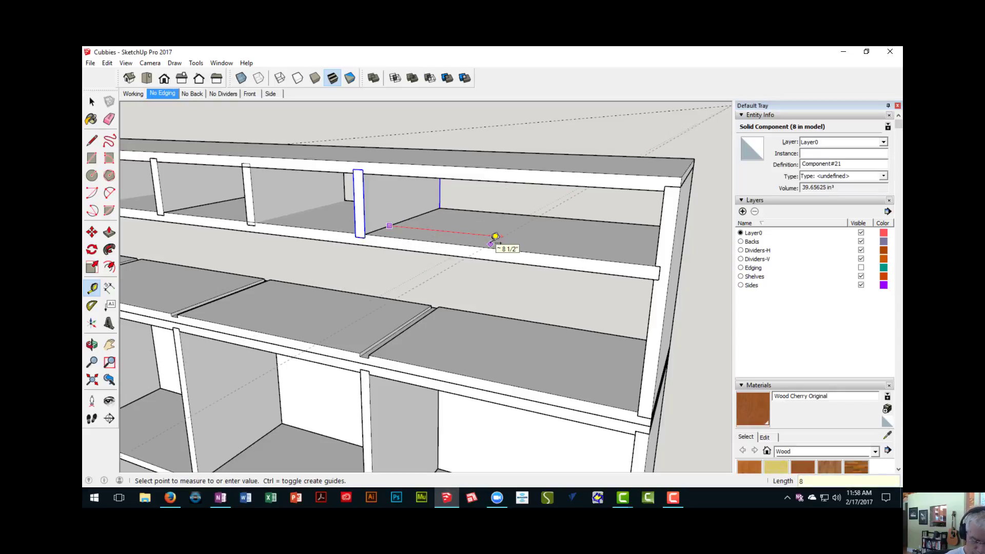
left_click(495, 237)
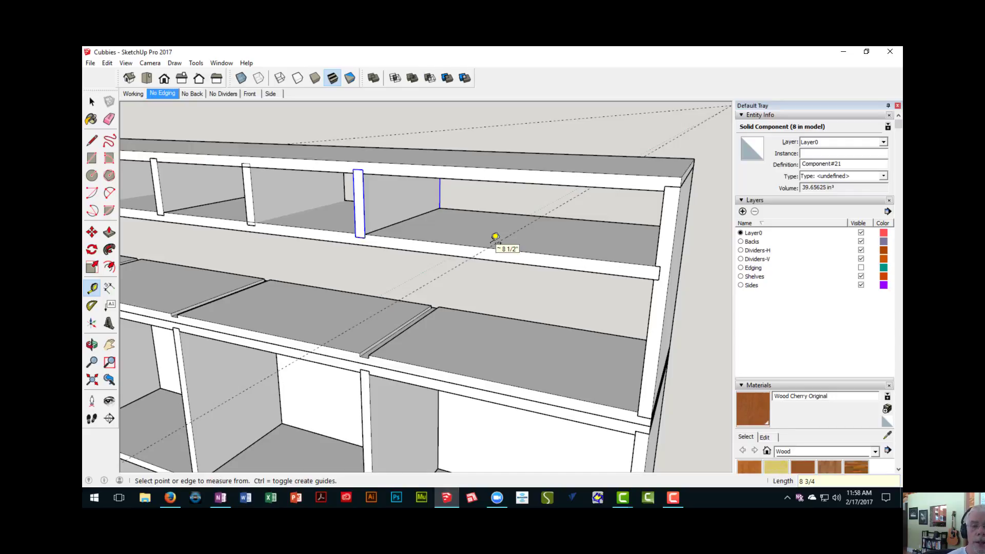
- Copy the last short divider along the inner shelf to the guide in the final open bay
key("m")
scroll(350, 240, "up", 1)
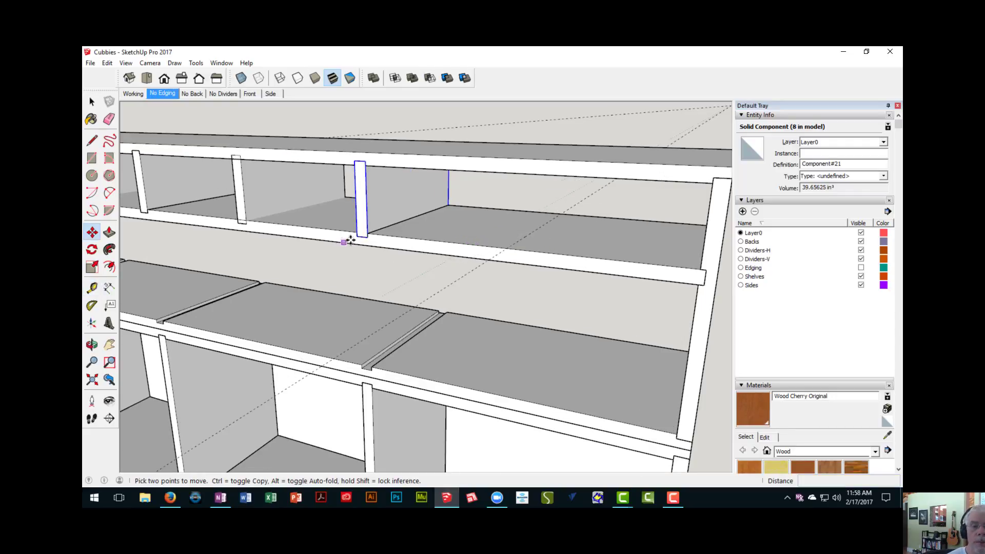
key("ctrl")
left_click(356, 236)
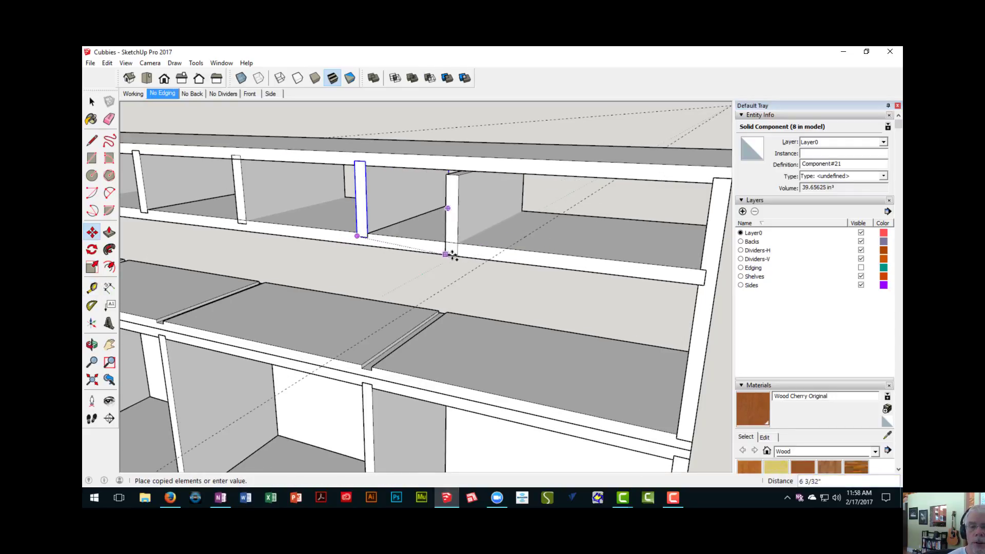
scroll(511, 256, "up", 2)
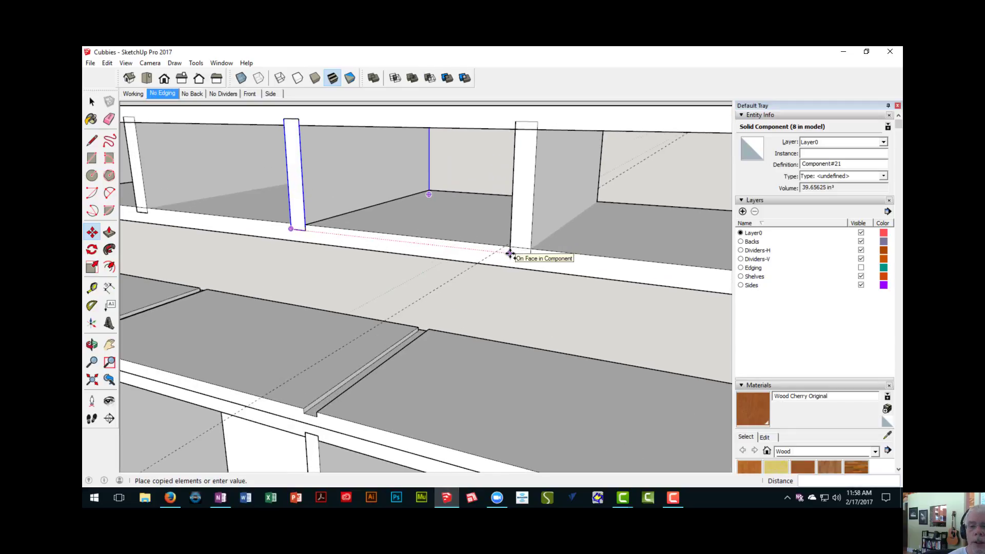
left_click(505, 247)
scroll(511, 256, "down", 6)
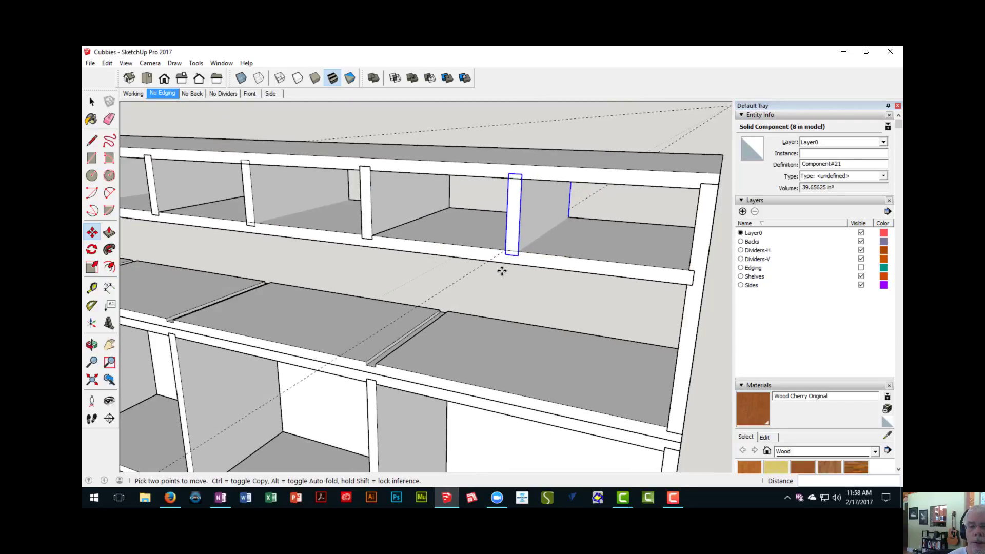
- Examine the completed row of short dividers across the upper unit and the dadoed panel below it
middle_click_drag(503, 260, 587, 231)
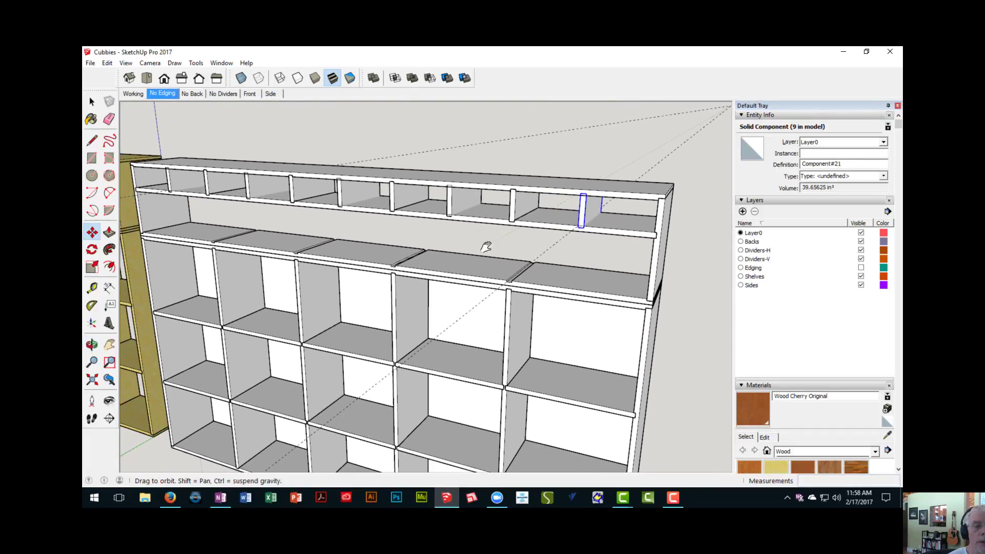
middle_click_drag(486, 246, 554, 247, "shift")
scroll(484, 224, "up", 3)
scroll(416, 245, "down", 4)
scroll(436, 252, "up", 3)
scroll(439, 251, "down", 4)
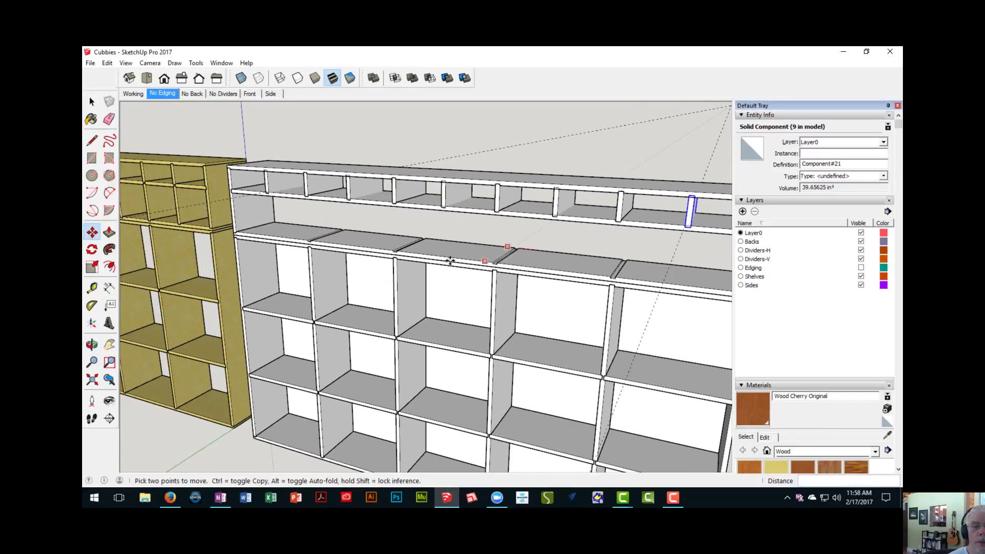
scroll(339, 236, "up", 3)
mouse_move(319, 238)
middle_mouse_down()
mouse_move(353, 247)
mouse_move(319, 237)
middle_mouse_up()
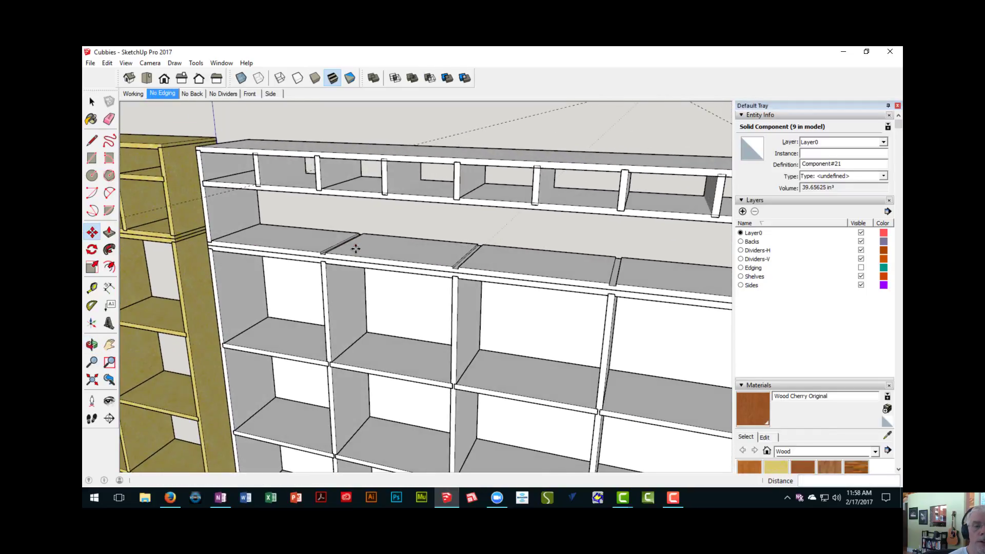
- Draw an 8" by 12" rectangle on the side panel's inner face in the upper unit's second row
scroll(327, 236, "up", 6)
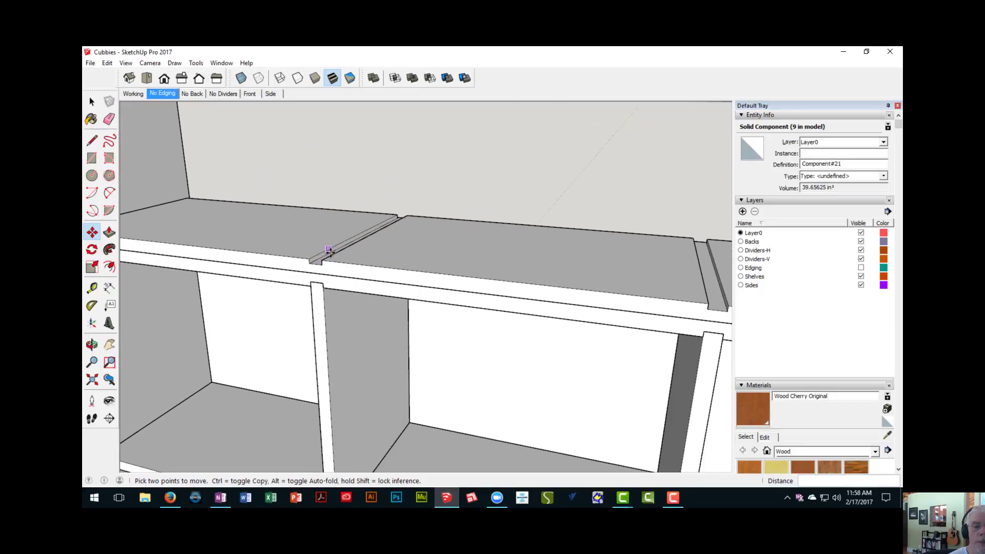
middle_click_drag(330, 246, 268, 218)
scroll(331, 279, "down", 6)
scroll(269, 217, "up", 4)
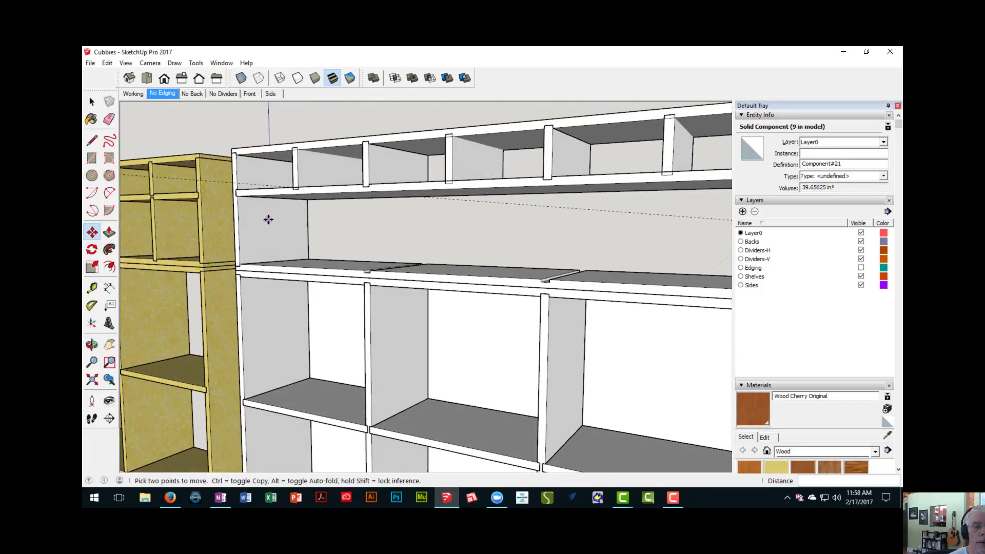
key("r")
scroll(250, 212, "up", 3)
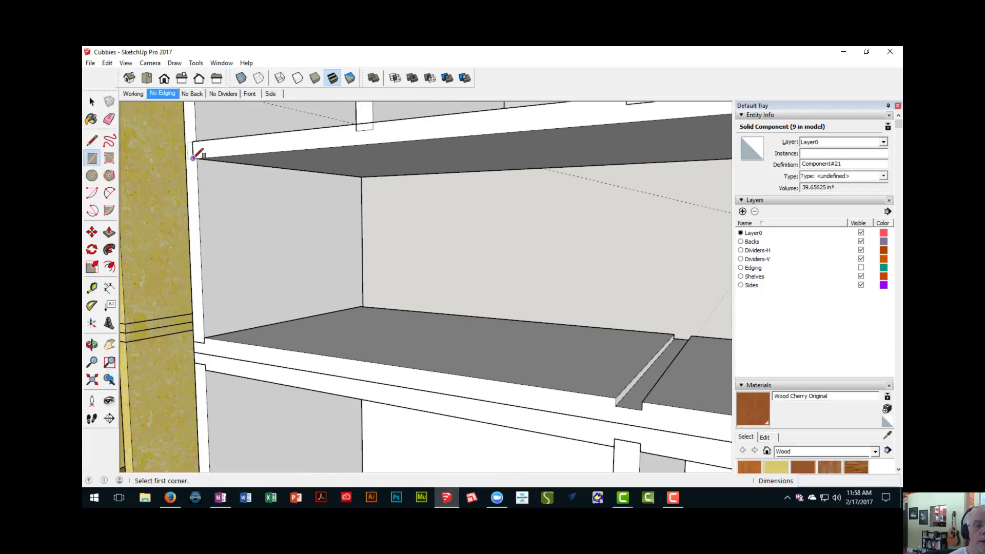
left_click(197, 158)
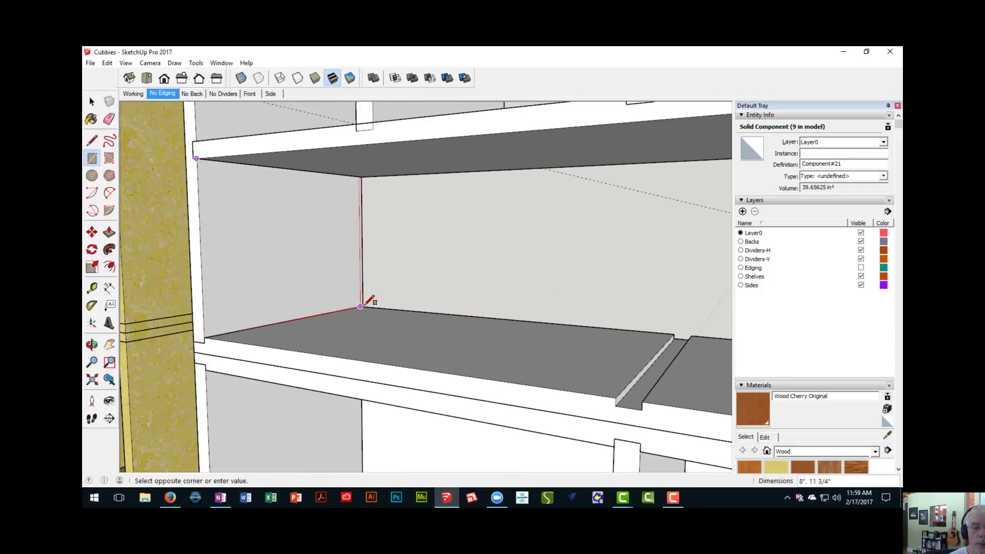
scroll(362, 305, "up", 3)
middle_click_drag(365, 303, 310, 318)
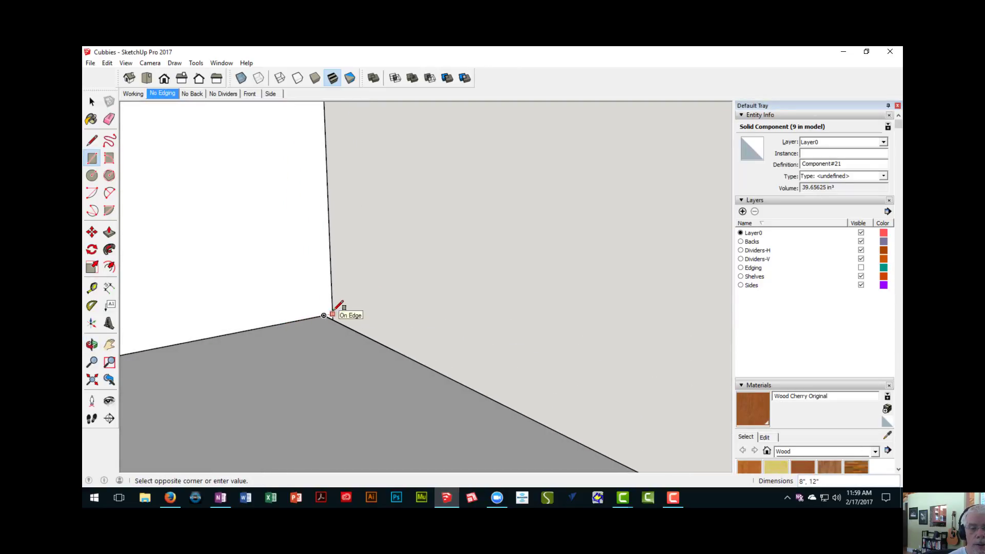
left_click(333, 312)
scroll(331, 320, "down", 5)
middle_click_drag(330, 325, 388, 270)
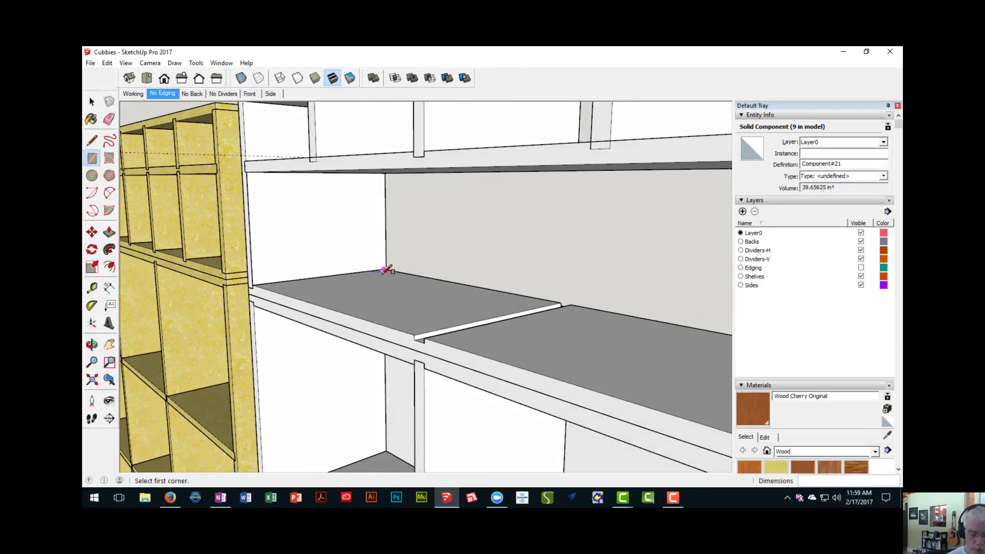
- Extrude the rectangle 3/4" and turn the resulting divider panel into a component
key("p")
left_click(271, 226)
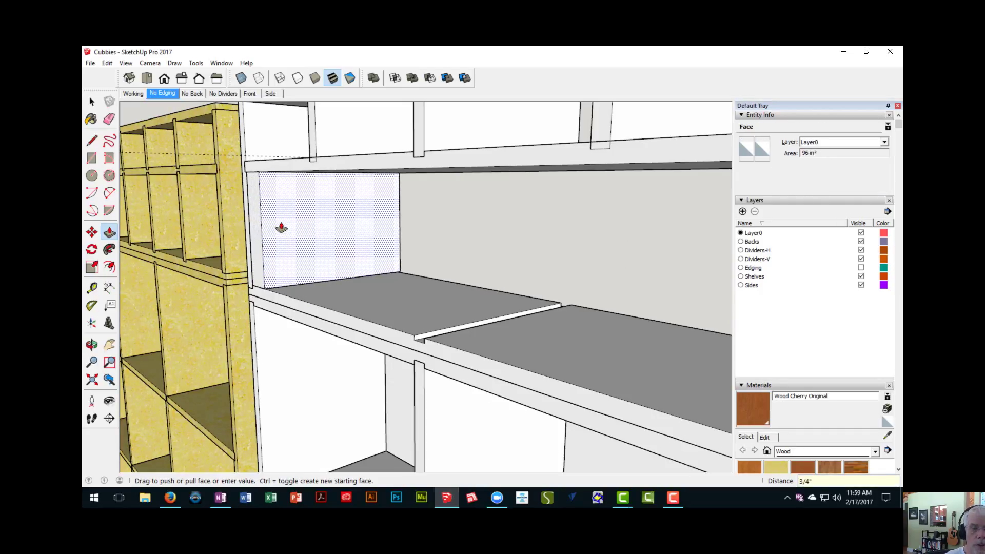
key("Return")
key("space")
triple_click(279, 226)
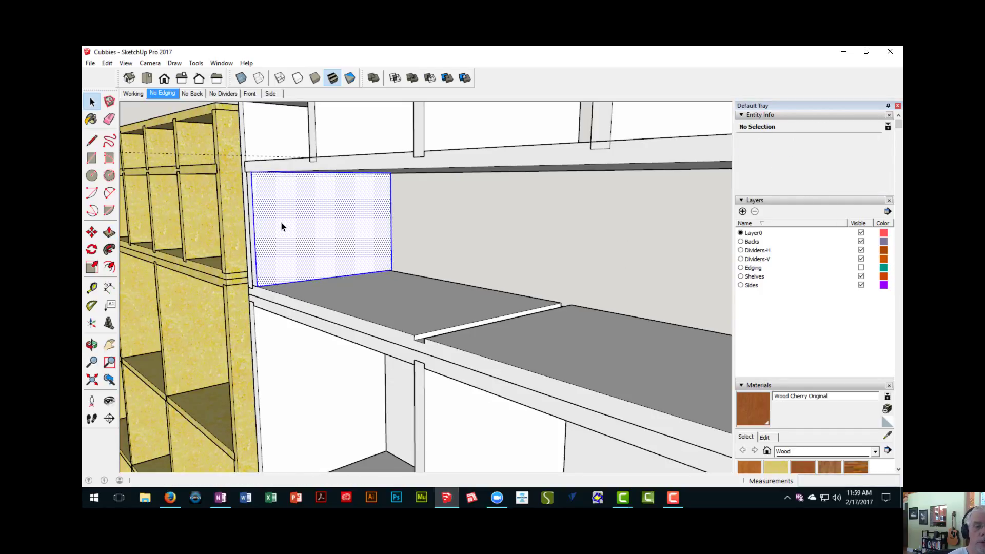
right_click(282, 225)
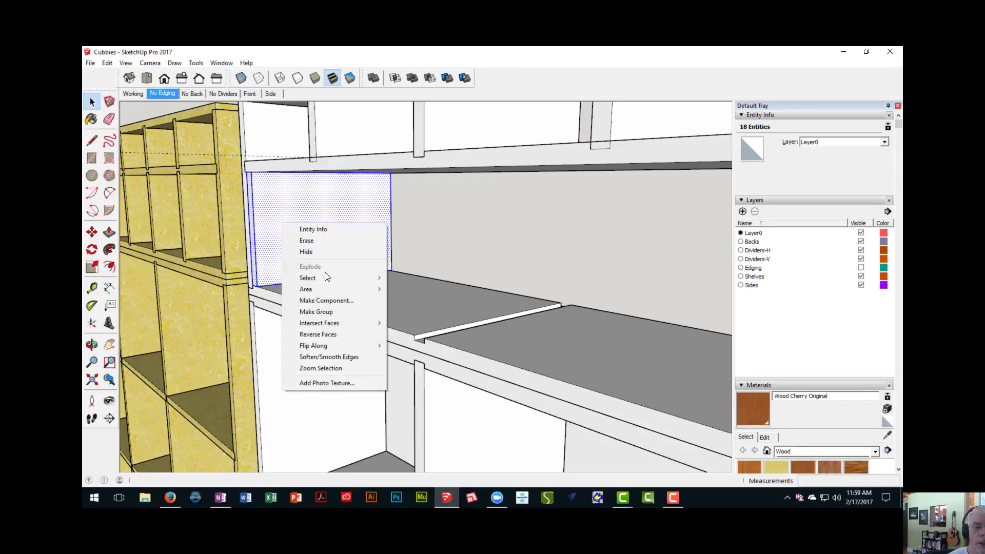
left_click(325, 300)
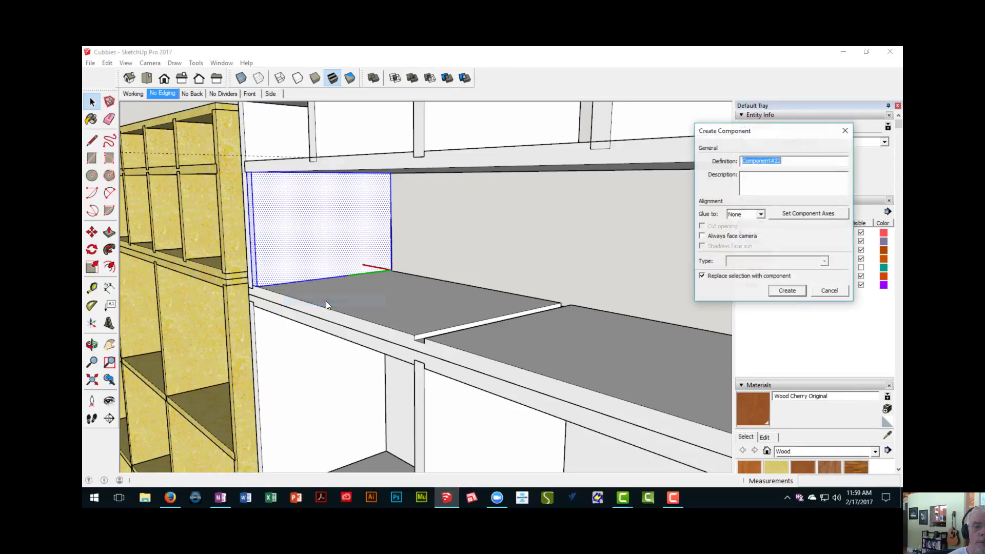
left_click(788, 291)
- Move the new divider 18 1/4" along the shelf so it lines up with the first dado
middle_click_drag(564, 334, 448, 337)
scroll(449, 337, "up", 4)
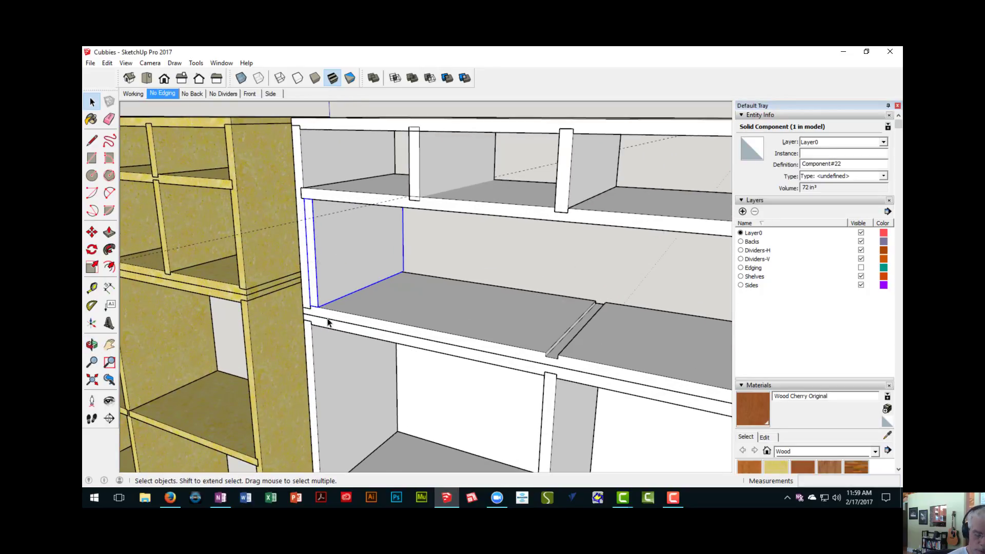
key("m")
scroll(318, 313, "up", 2)
left_click(313, 301)
scroll(512, 348, "down", 4)
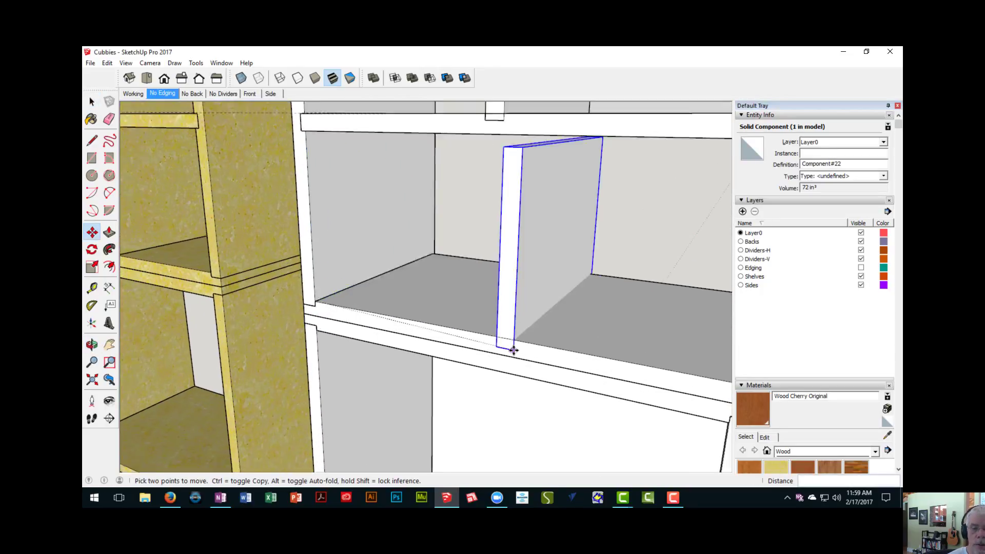
middle_click_drag(518, 348, 387, 331)
left_click(472, 343)
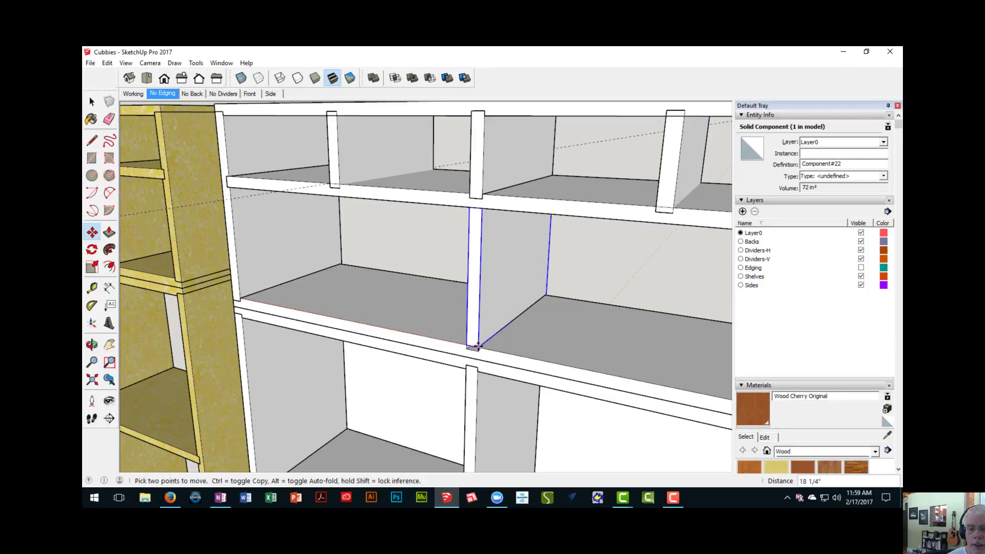
- Open the new divider component for editing with the rest of the model hidden
middle_click_drag(490, 352, 431, 321)
scroll(460, 301, "up", 6)
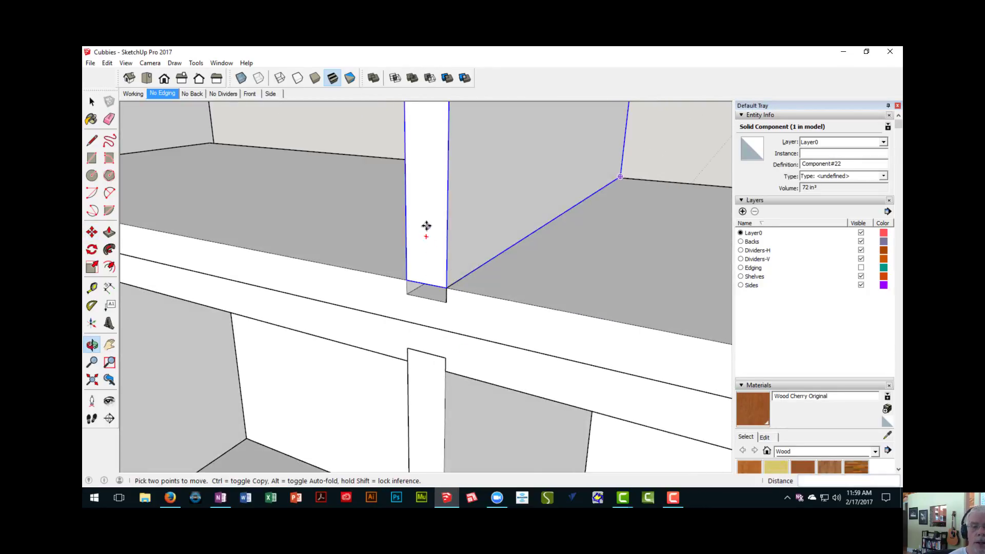
scroll(427, 226, "down", 3)
middle_click_drag(426, 226, 447, 420, "shift")
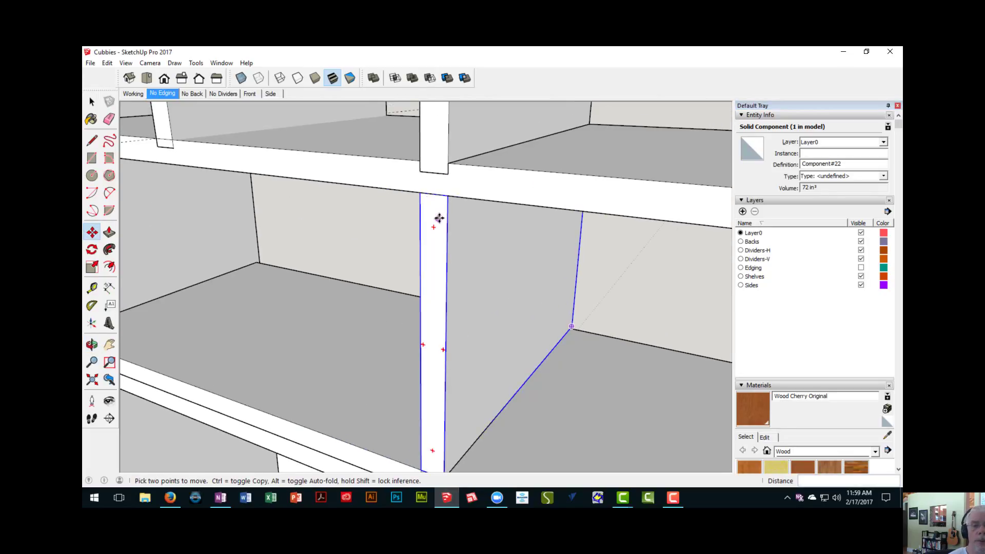
middle_click_drag(439, 218, 378, 202)
scroll(380, 223, "down", 2)
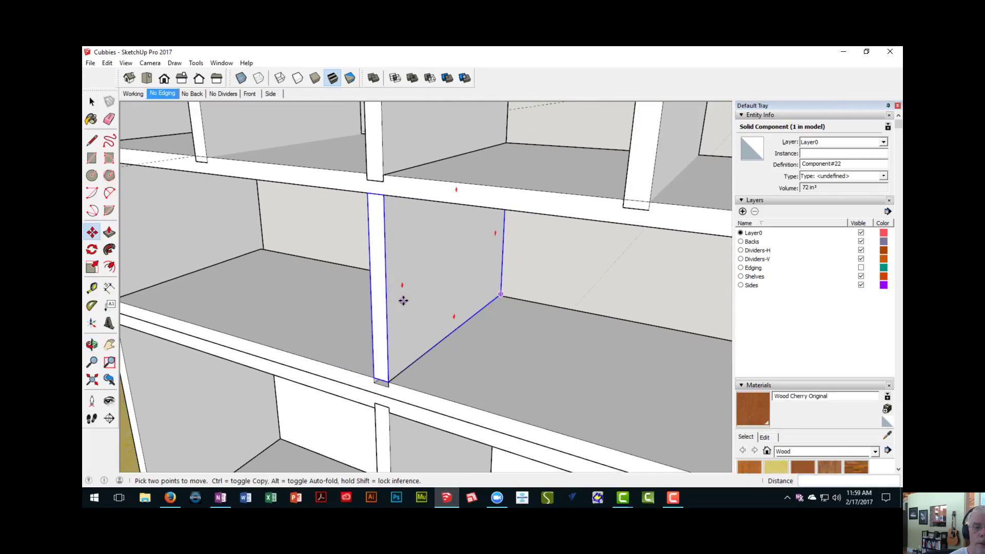
middle_click_drag(404, 300, 397, 186)
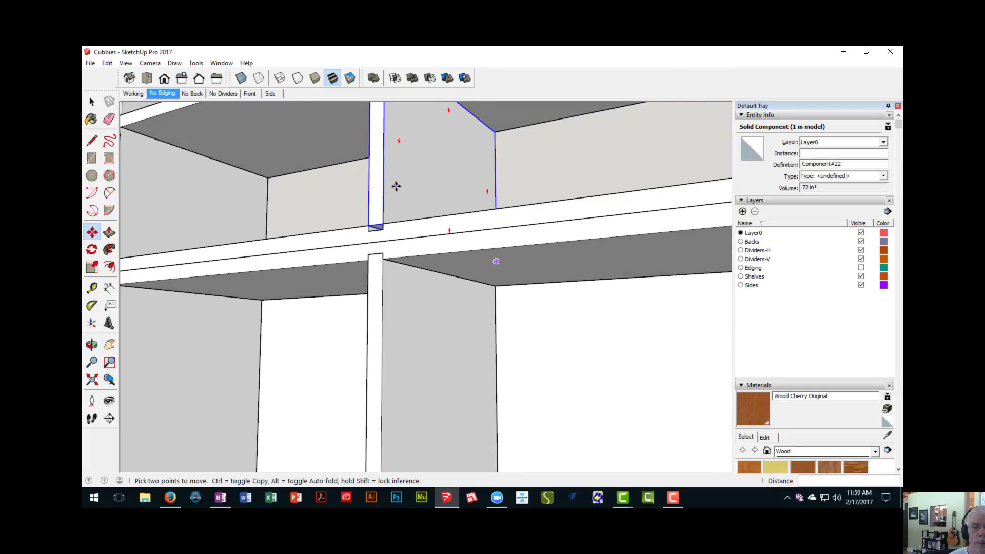
scroll(396, 186, "up", 2)
key("space")
double_click(393, 208)
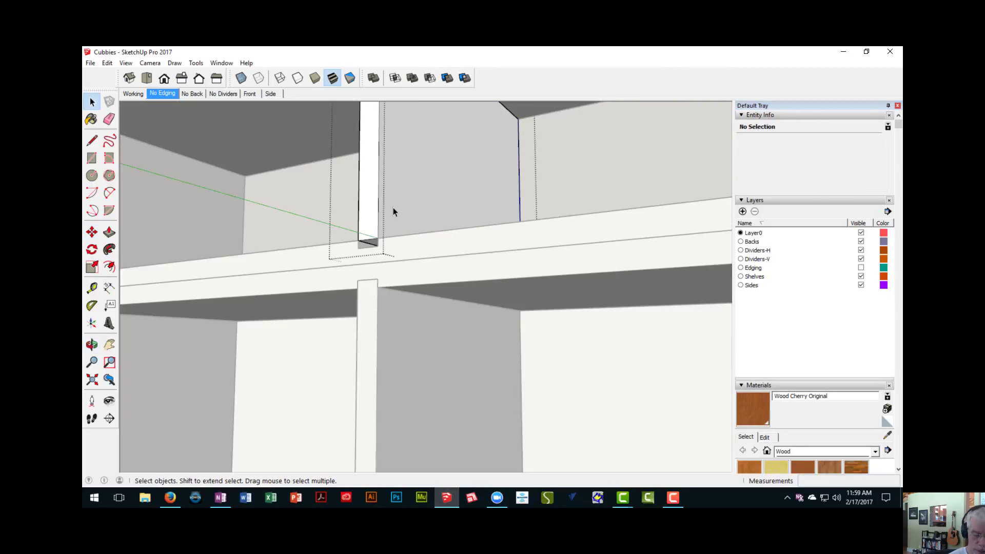
key("shift+h")
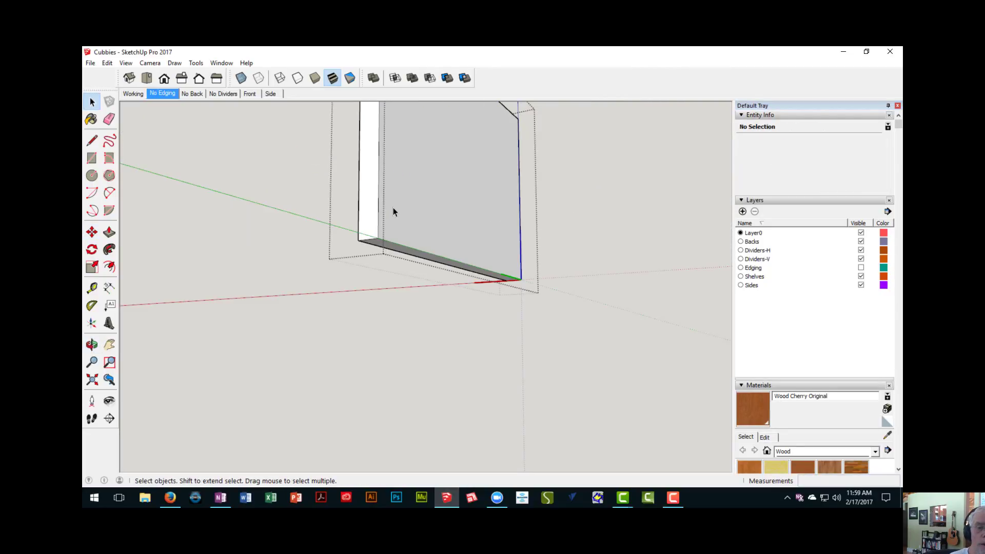
- Extend the divider's bottom face 1/4" downward
middle_click_drag(562, 256, 457, 262)
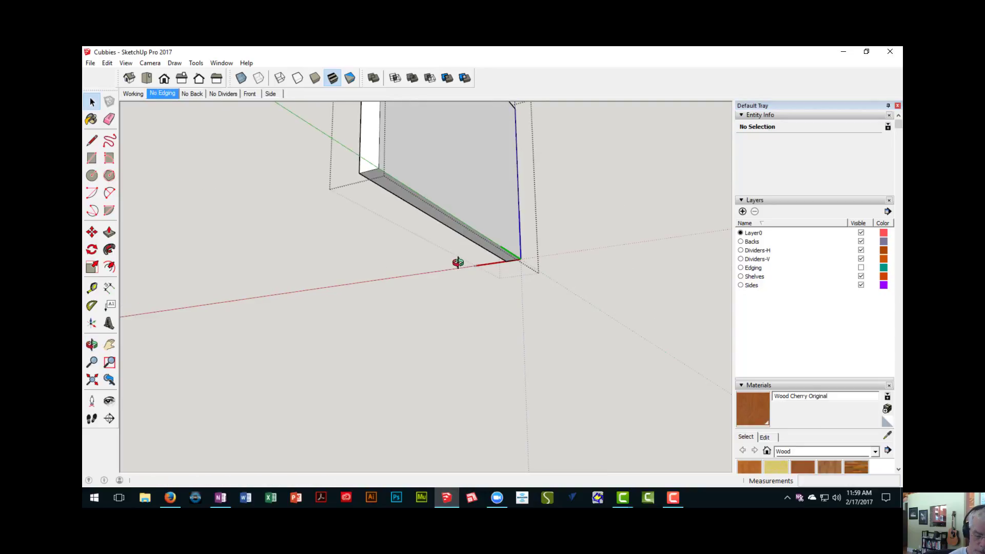
key("p")
left_click(405, 203)
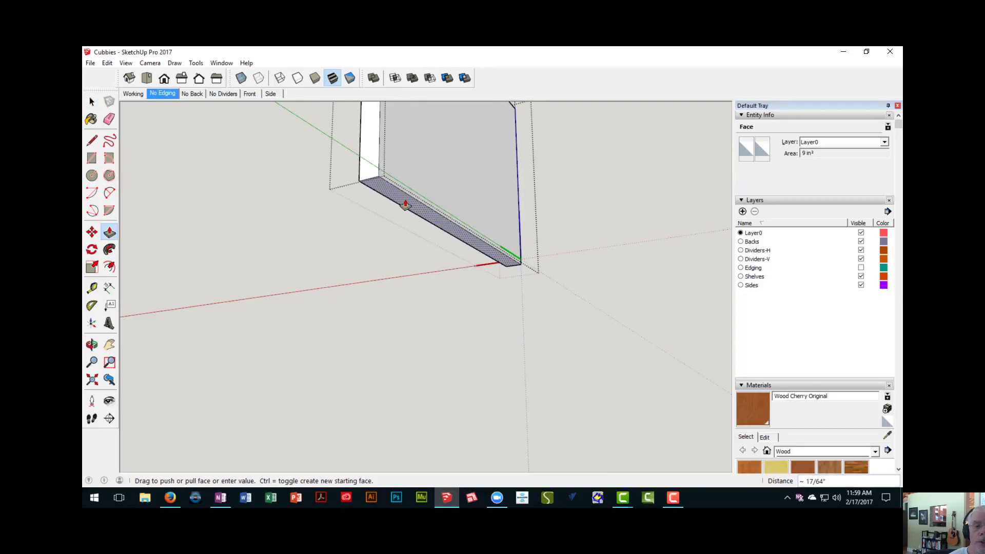
type("1/4")
key("Return")
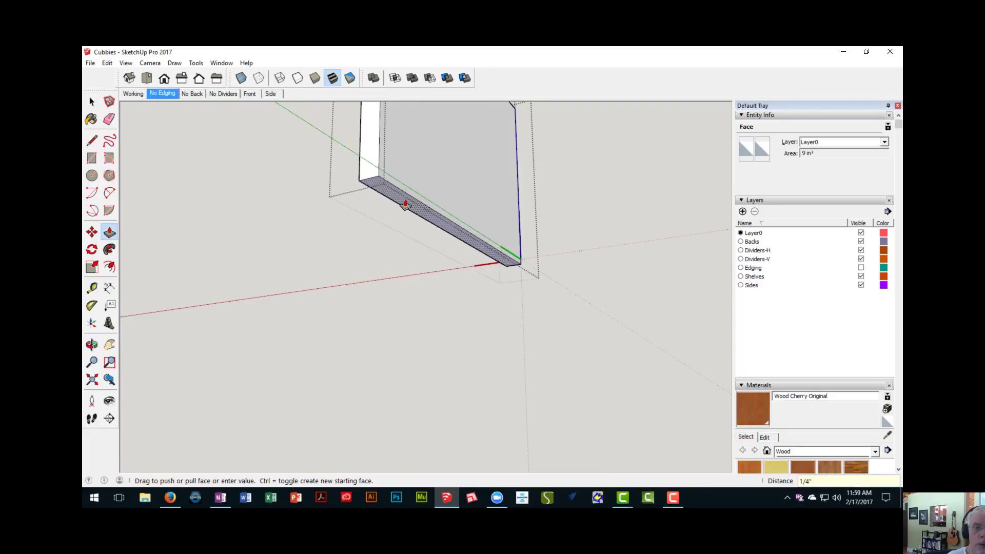
- Extend the divider's top face 1/4" upward and close the component
middle_click_drag(417, 176, 409, 334)
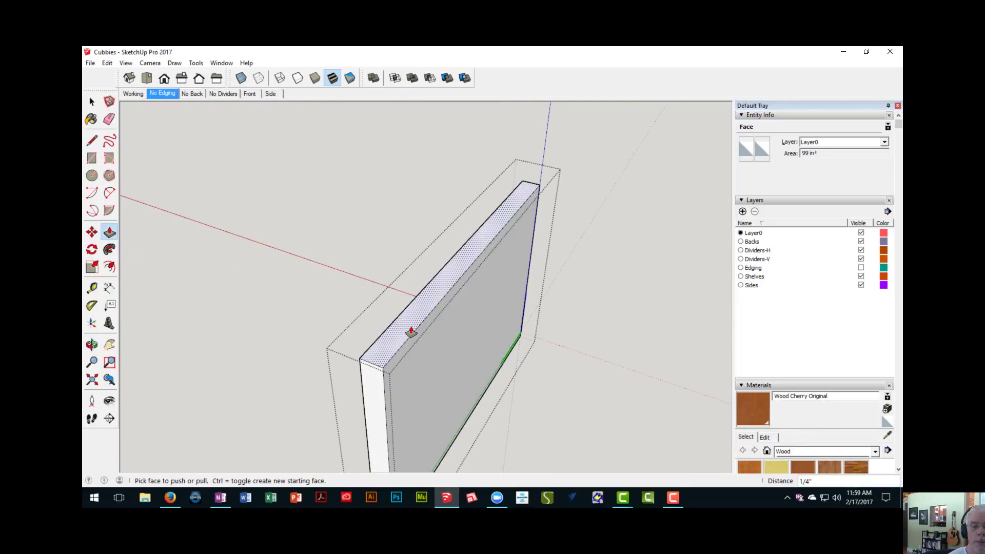
left_click(407, 318)
type("1/")
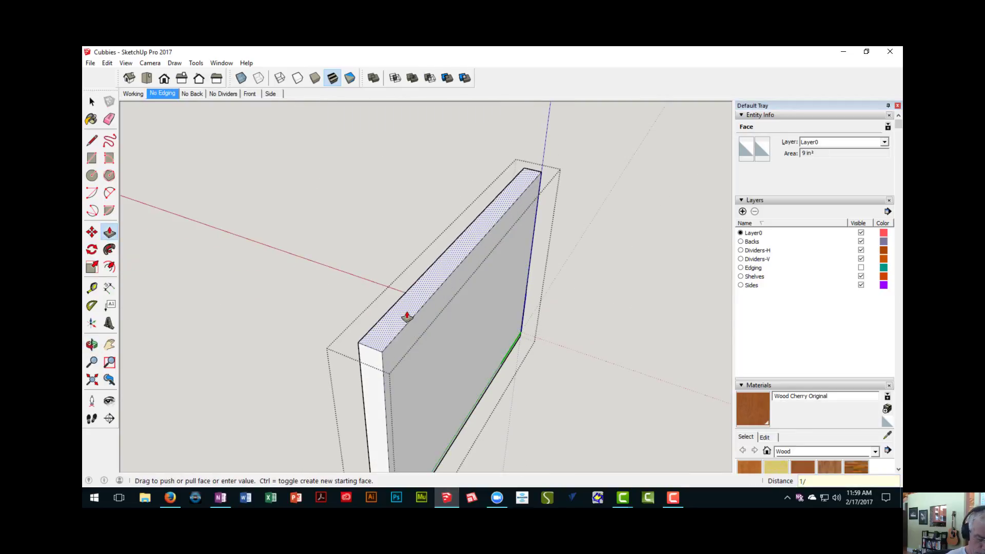
type("4")
key("Return")
scroll(399, 249, "down", 4)
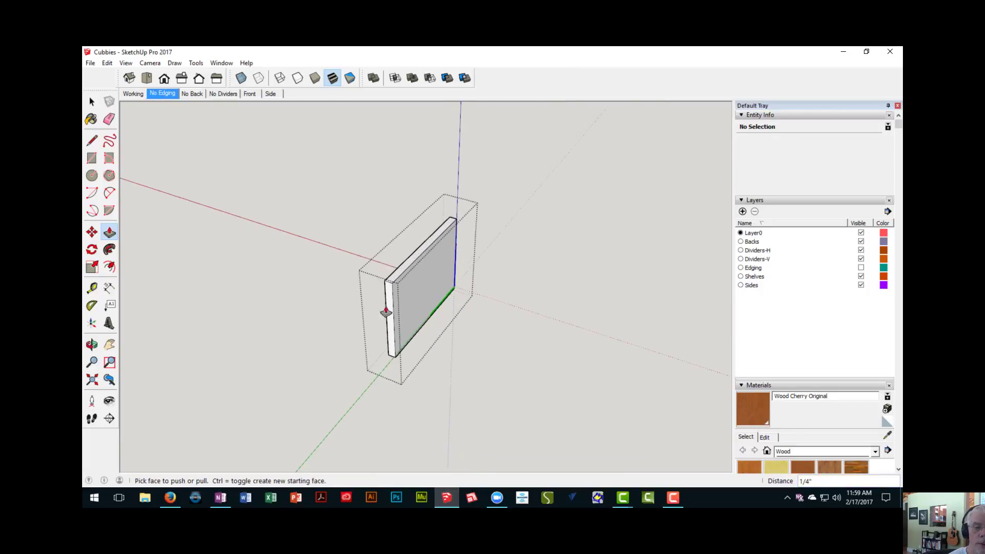
middle_click_drag(389, 344, 367, 273, "shift")
scroll(350, 291, "down", 1)
middle_click_drag(354, 323, 298, 302)
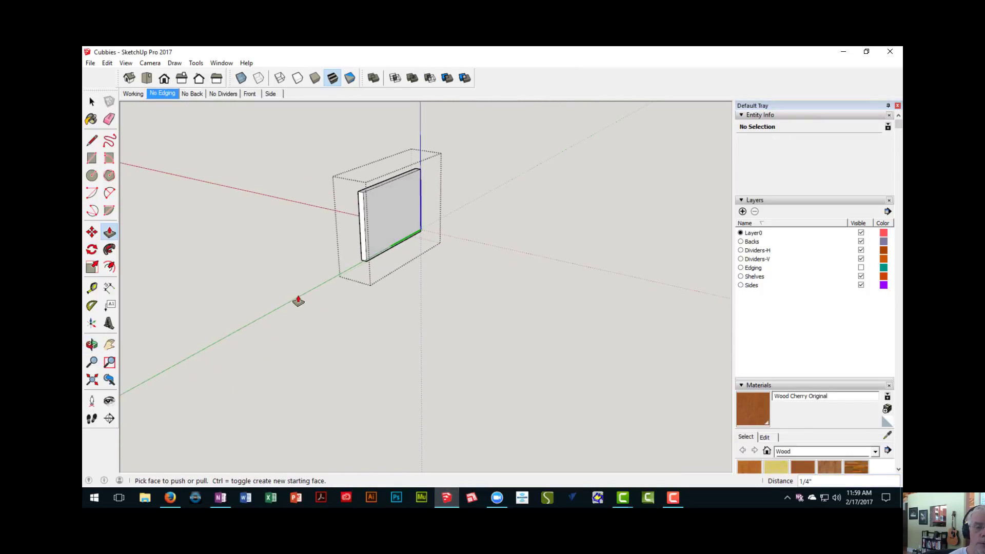
left_click(281, 311)
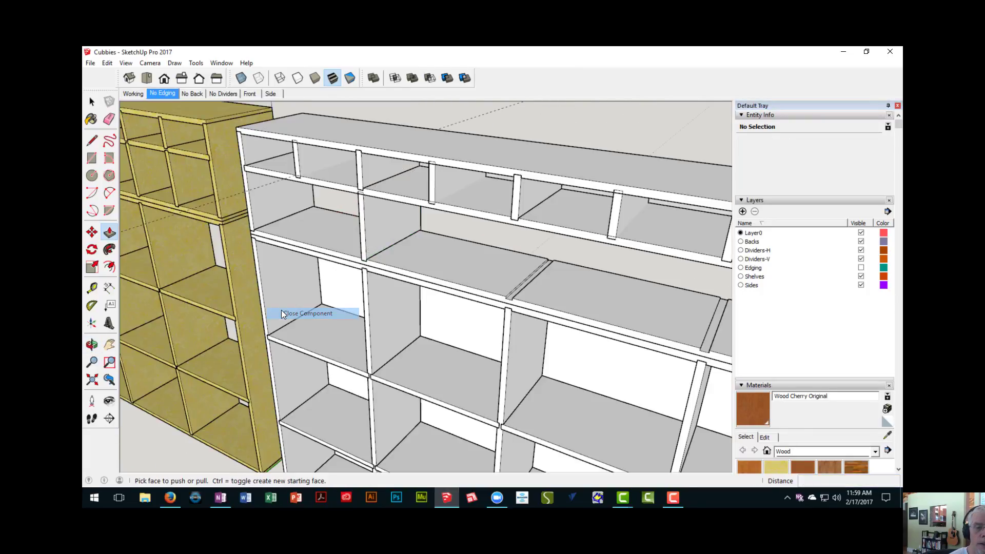
- Examine the fitted divider and the remaining empty dadoes along the upper unit's second row
mouse_move(341, 269)
middle_mouse_down("shift")
mouse_move(308, 292)
mouse_move(343, 257)
mouse_move(352, 222)
mouse_move(365, 283)
mouse_move(308, 280)
mouse_move(345, 266)
middle_mouse_up("shift")
scroll(333, 281, "up", 3)
scroll(335, 283, "down", 4)
scroll(370, 291, "up", 2)
scroll(370, 291, "down", 2)
scroll(313, 276, "down", 4)
scroll(351, 263, "up", 2)
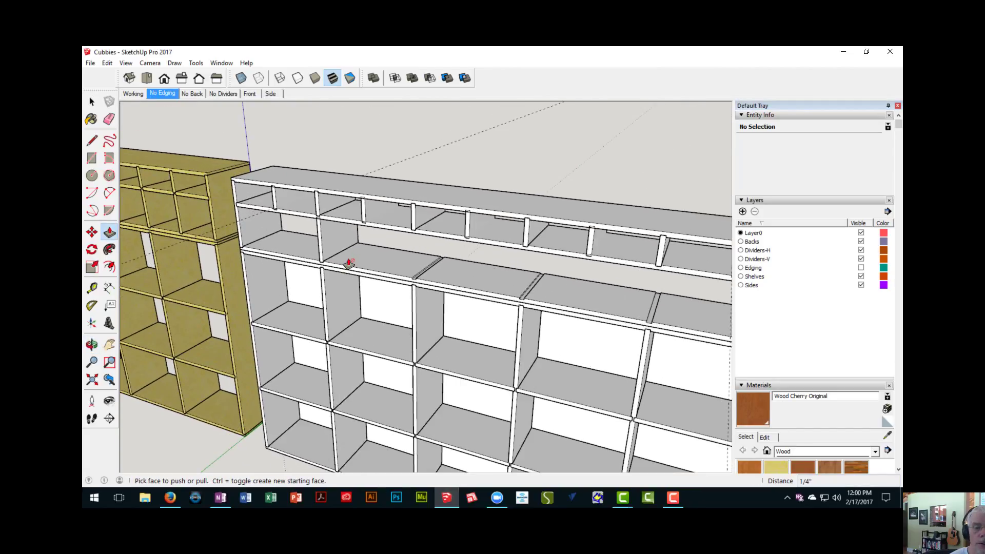
- Move the extended divider by its lower front corner back along the shelf to the rabbet at the side panel
key("space")
left_click(326, 249)
scroll(325, 247, "up", 2)
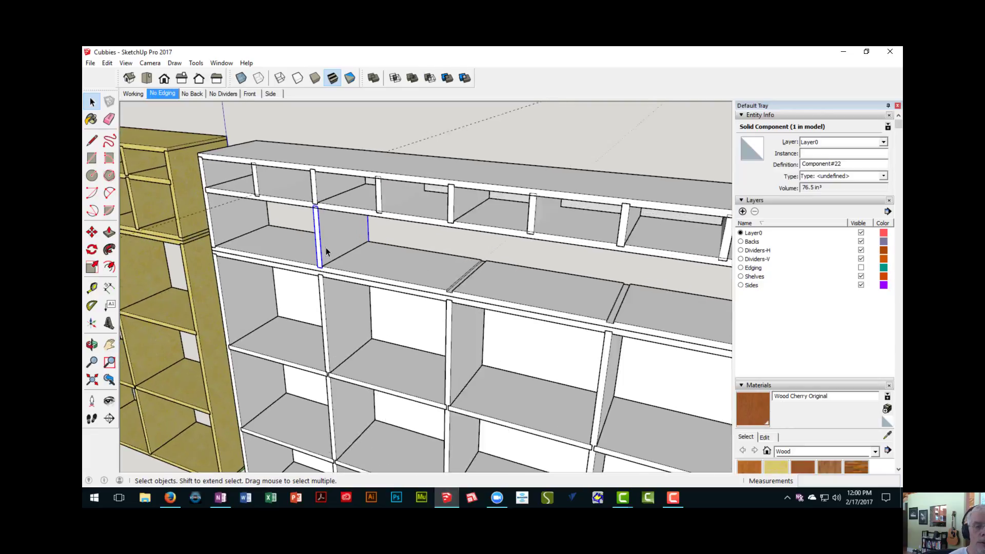
scroll(324, 267, "up", 3)
key("m")
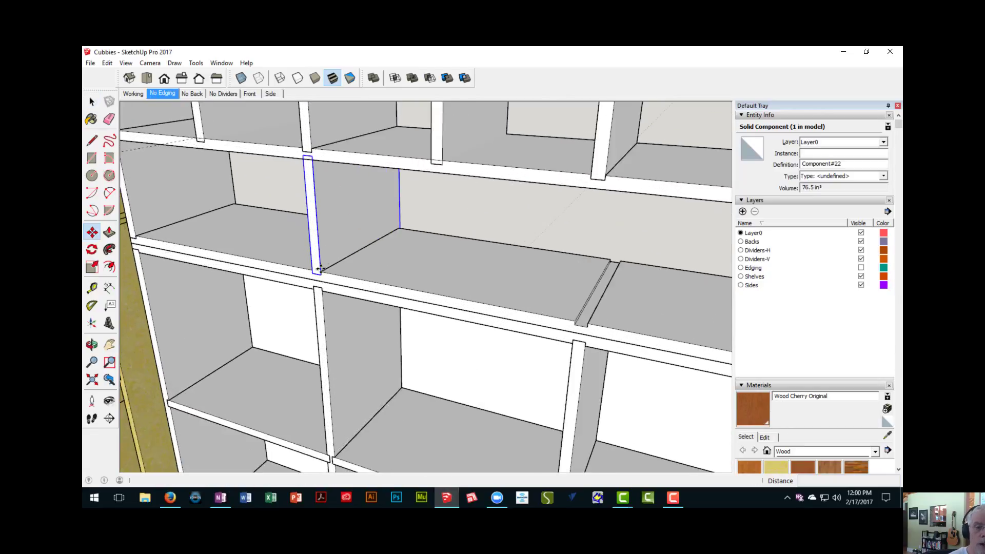
scroll(319, 275, "up", 2)
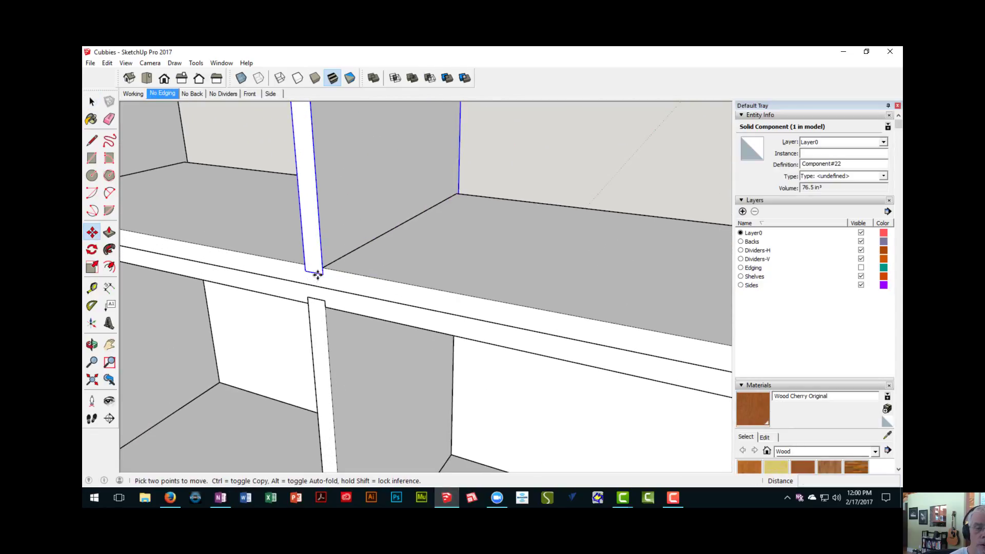
left_click(323, 275)
scroll(280, 266, "down", 4)
middle_click_drag(280, 266, 447, 284)
scroll(234, 246, "up", 1)
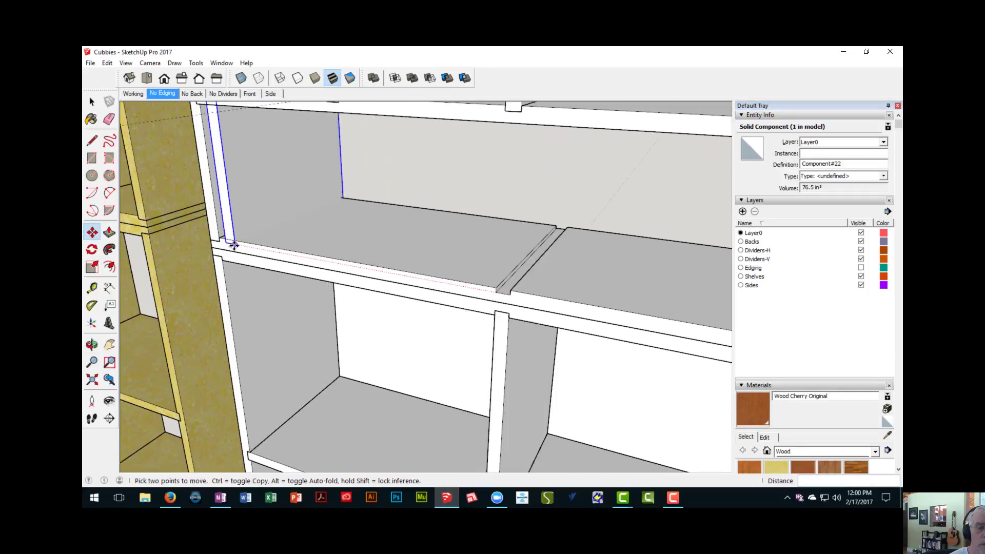
scroll(234, 246, "up", 2)
left_click(211, 241)
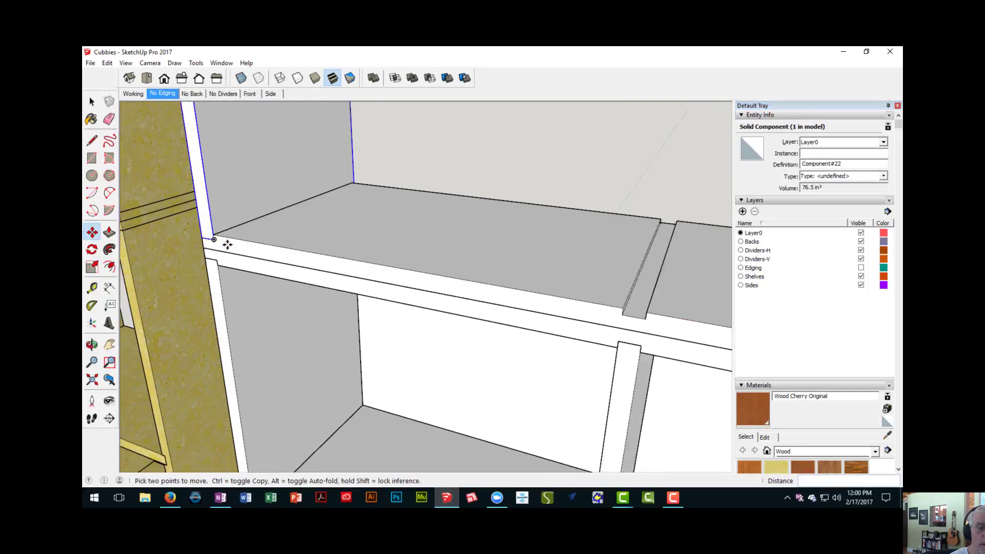
- Copy the extended divider by its lower front corner 95" along the shelf to the rabbet at the upper unit's opposite end
scroll(226, 242, "down", 3)
key("space")
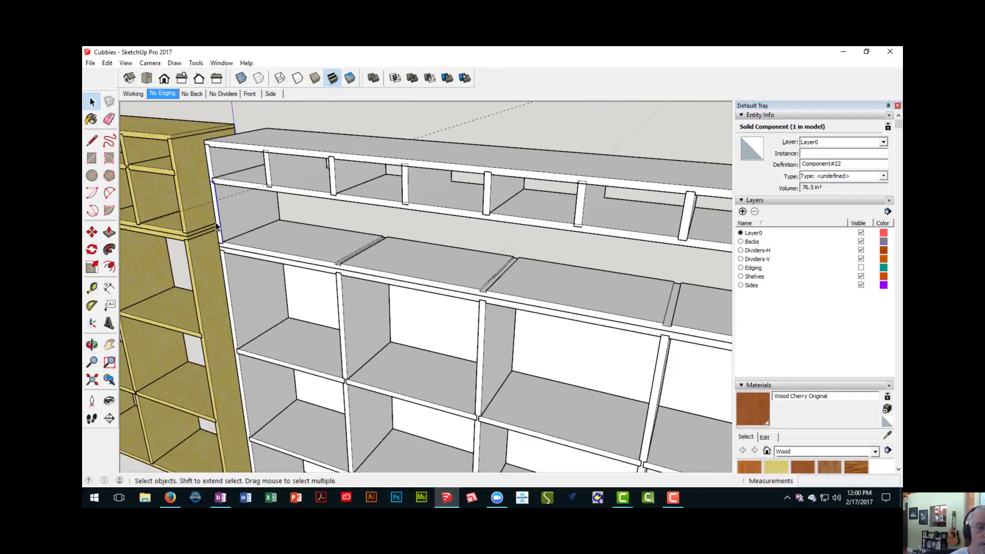
key("m")
scroll(219, 233, "up", 3)
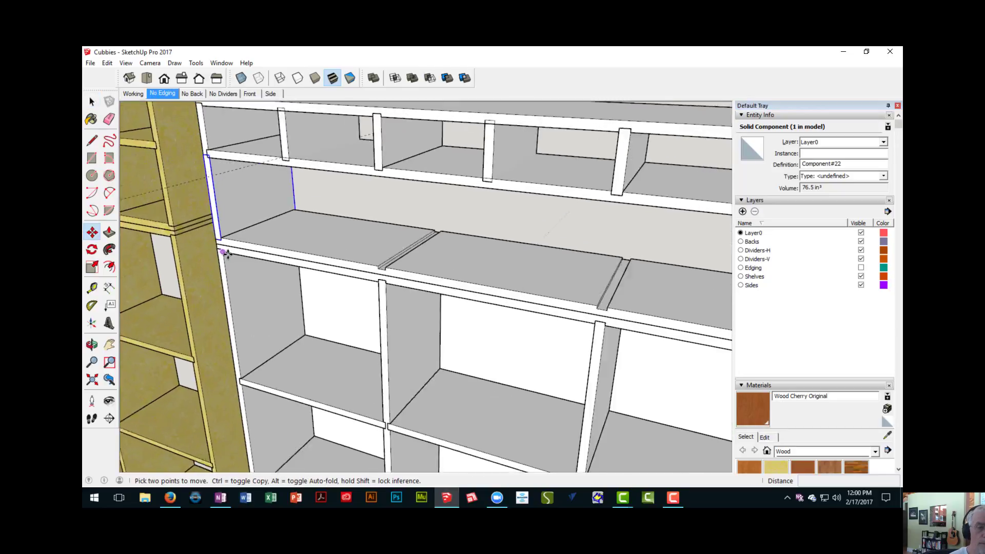
scroll(221, 243, "up", 2)
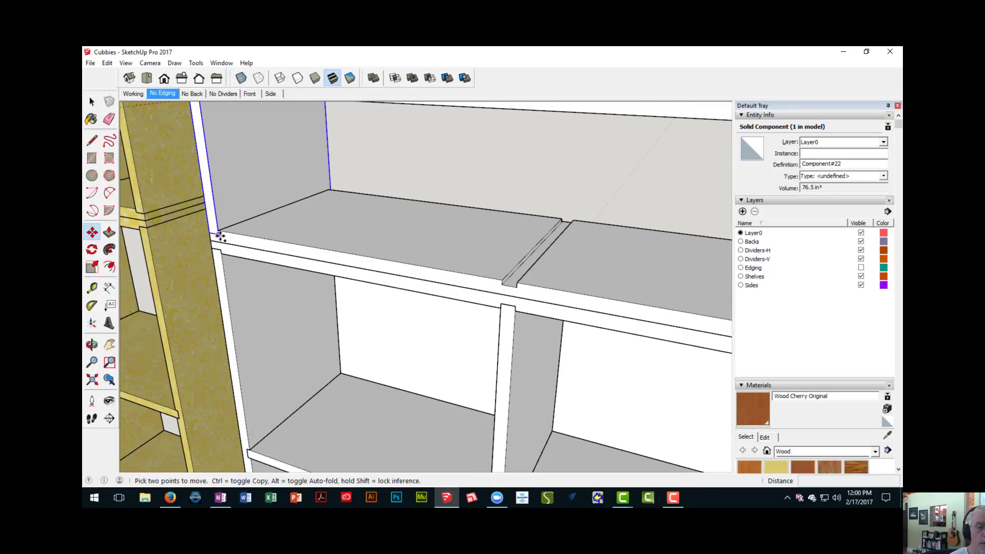
left_click(220, 235)
scroll(245, 241, "down", 5)
middle_click_drag(313, 253, 191, 253, "shift")
scroll(190, 253, "down", 3)
scroll(293, 249, "up", 3)
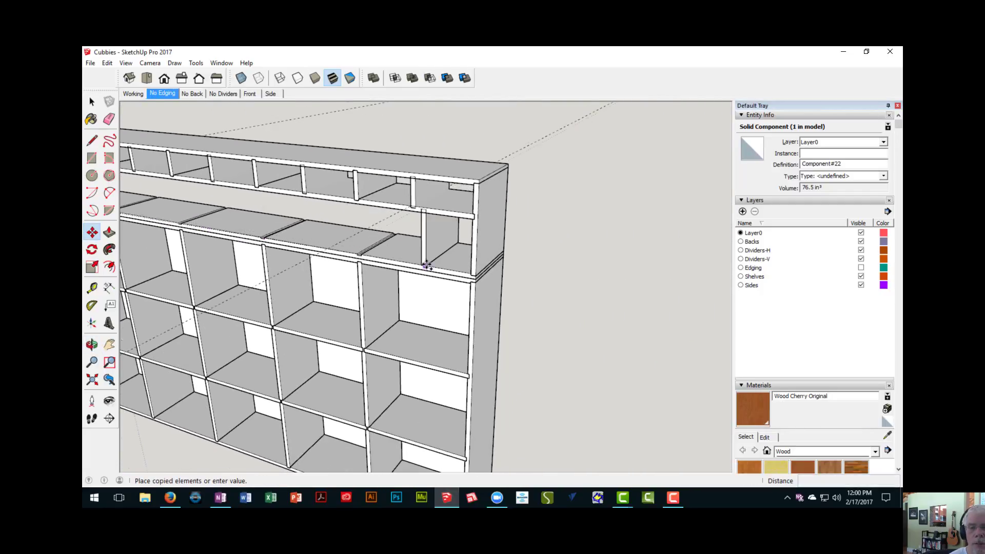
scroll(476, 283, "up", 2)
left_click(503, 281)
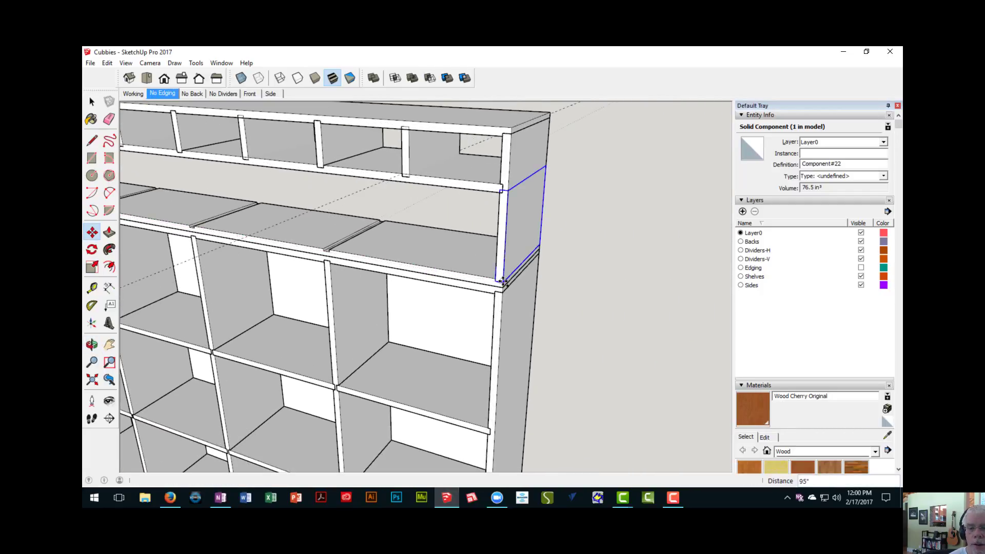
scroll(500, 295, "down", 6)
middle_click_drag(488, 315, 554, 303)
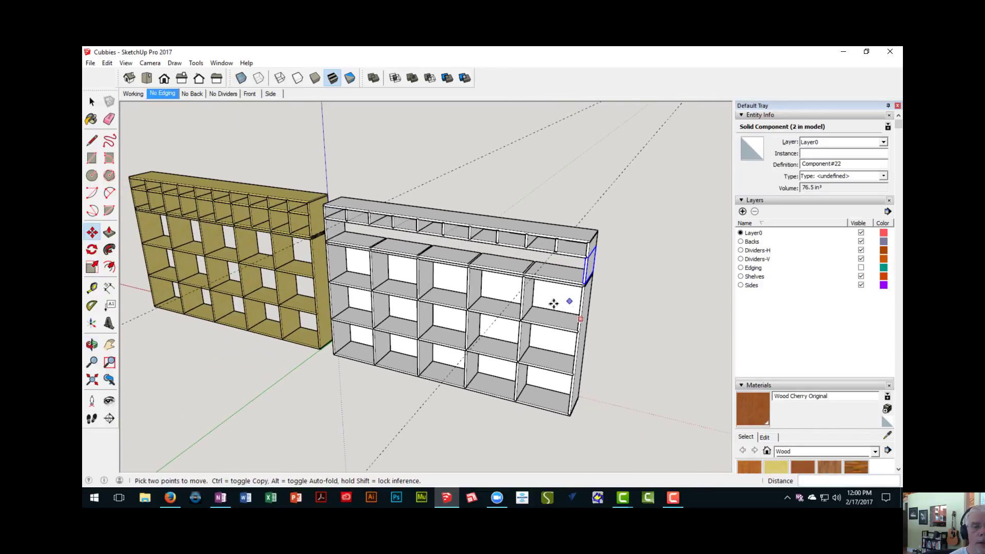
- Examine the original yellow cabinet's second row from end to end to count its compartments
middle_click_drag(167, 231, 295, 252)
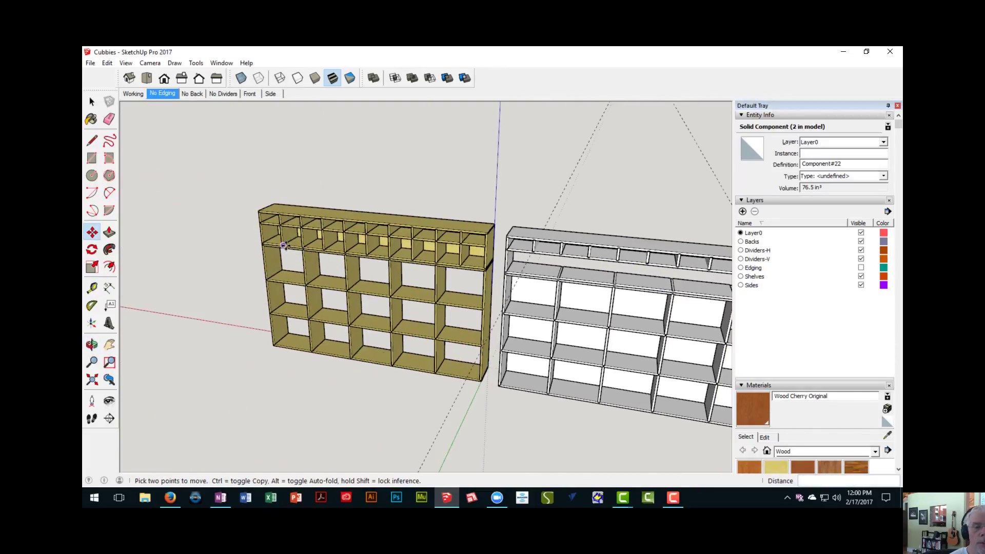
scroll(277, 245, "up", 5)
scroll(274, 242, "up", 3)
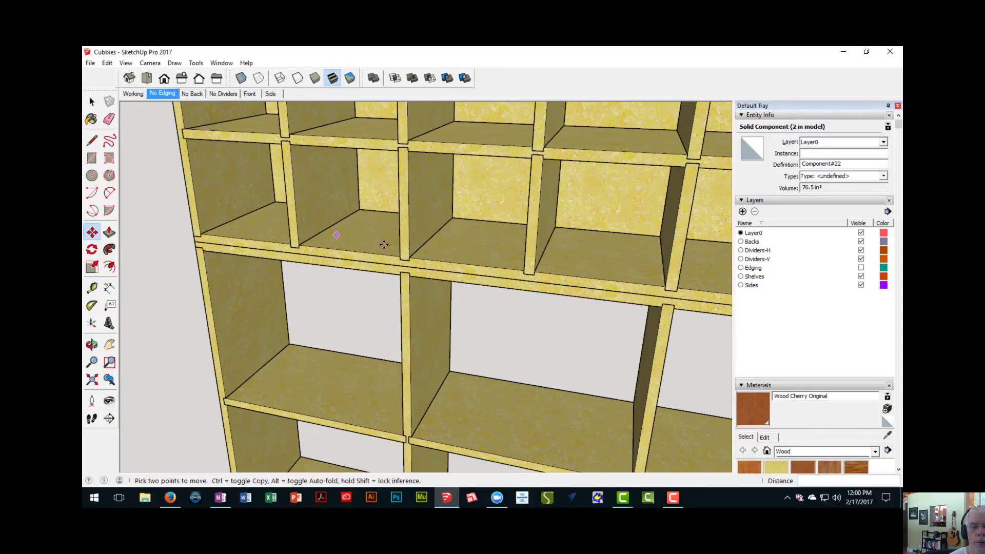
scroll(569, 254, "down", 3)
middle_click_drag(607, 267, 402, 246)
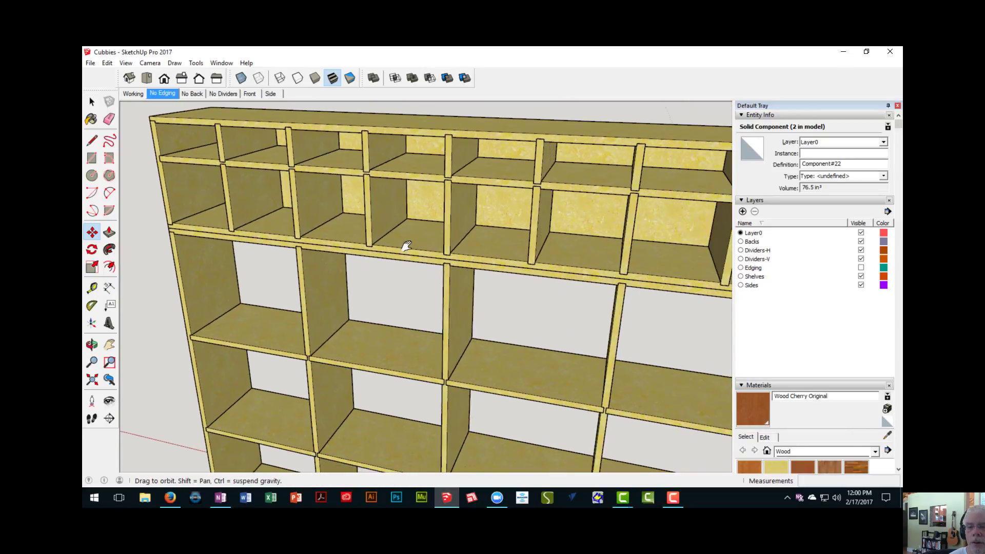
scroll(469, 233, "up", 3)
middle_click_drag(673, 265, 398, 248)
scroll(518, 261, "up", 3)
middle_click_drag(636, 275, 488, 258, "shift")
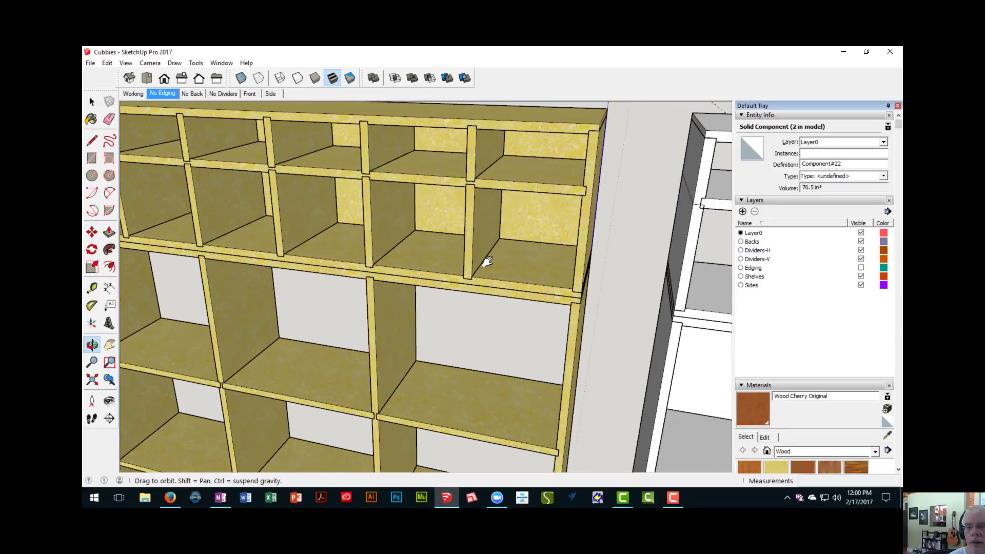
scroll(538, 263, "down", 4)
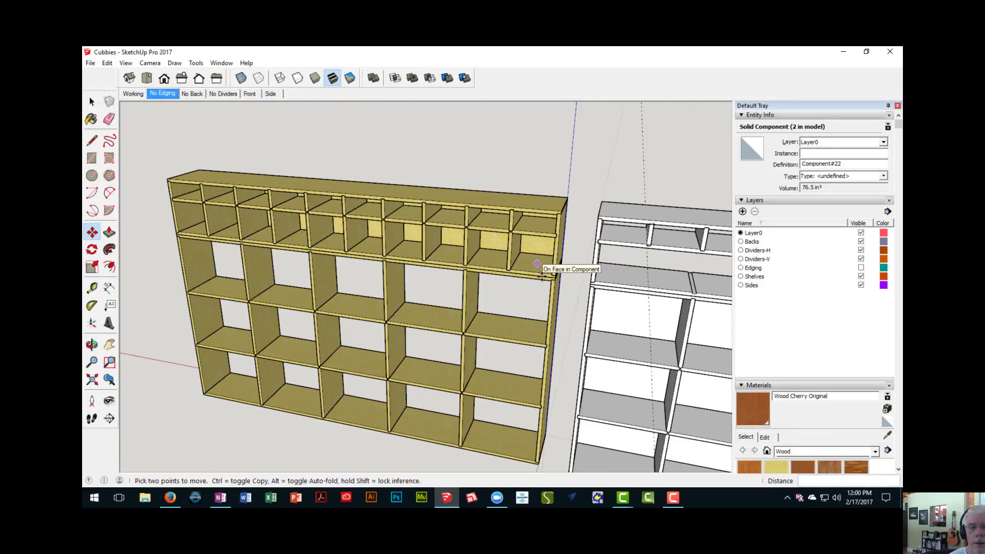
- Divide the copy distance with /10 to fill the upper unit's second row with evenly spaced dividers
middle_click_drag(542, 276, 404, 244)
middle_click_drag(299, 227, 296, 273)
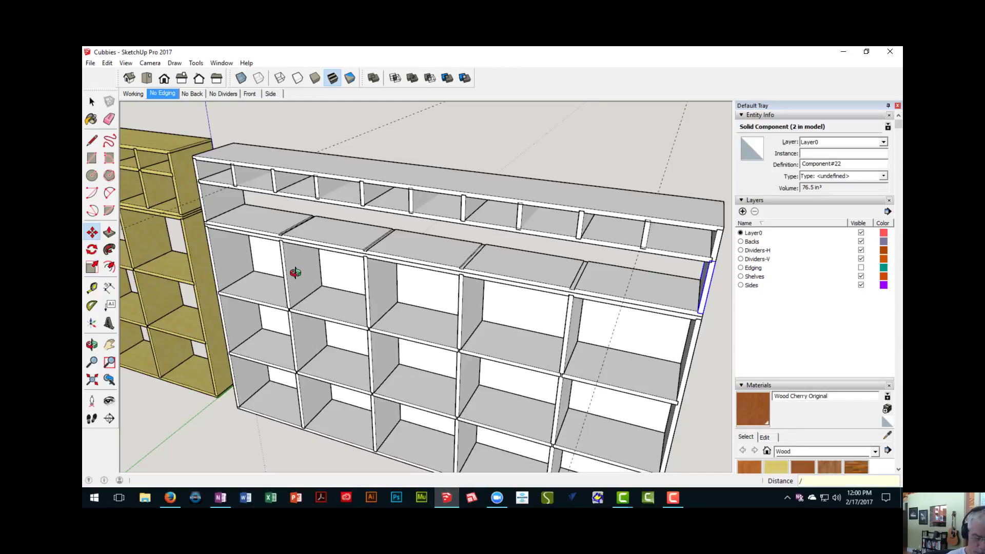
key("Delete")
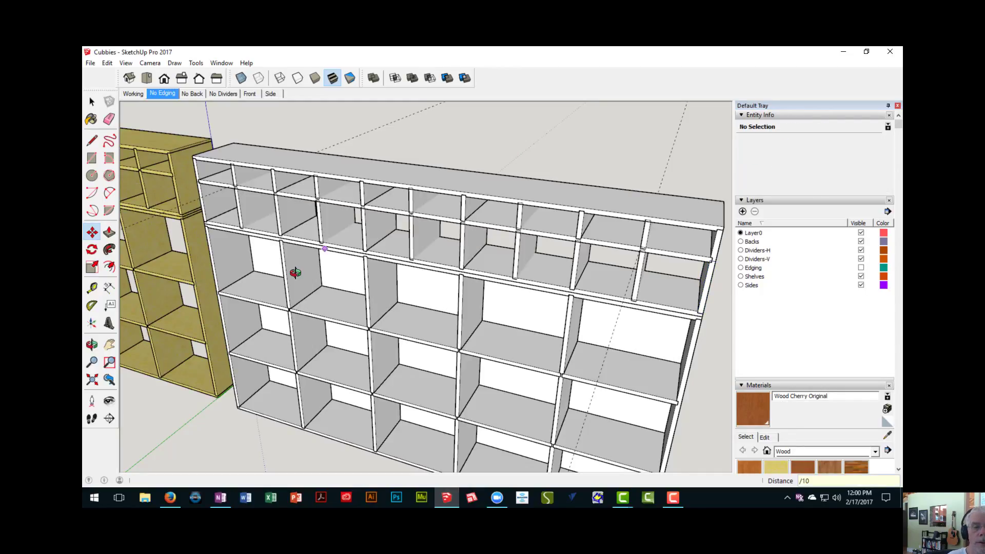
- Inspect the divider row from both sides and measure the clear widths of neighbouring compartments in the second row
middle_click_drag(416, 230, 377, 167)
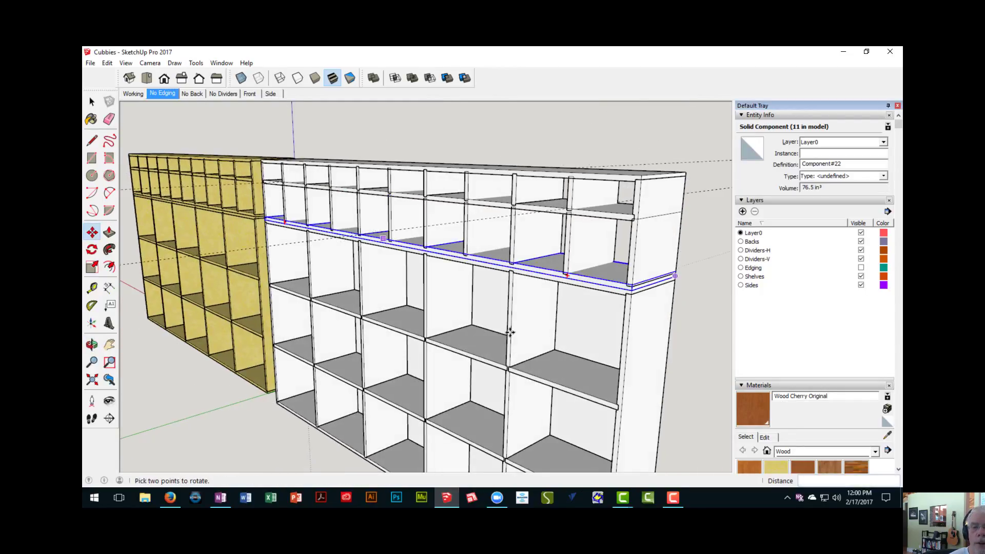
scroll(534, 288, "up", 5)
scroll(531, 282, "down", 5)
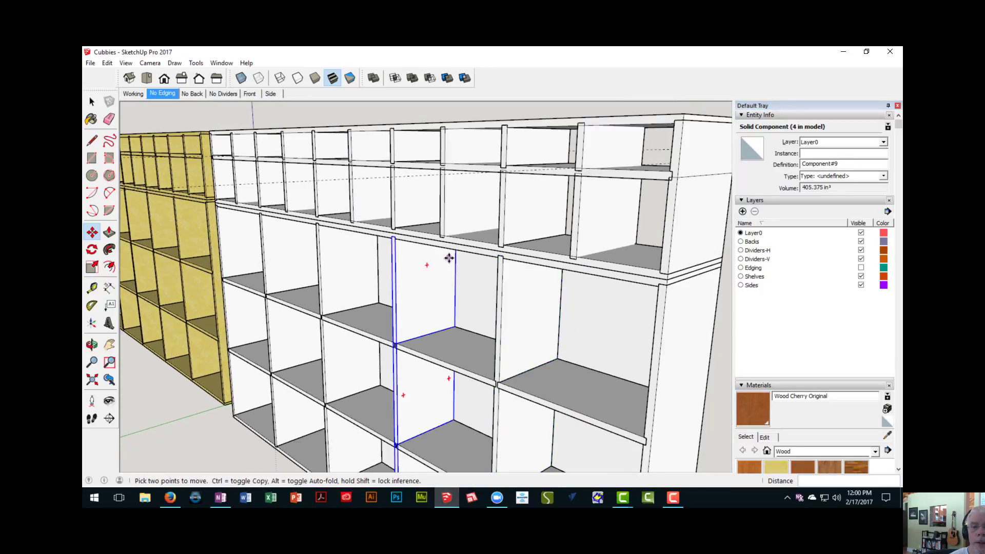
middle_click_drag(449, 257, 579, 298)
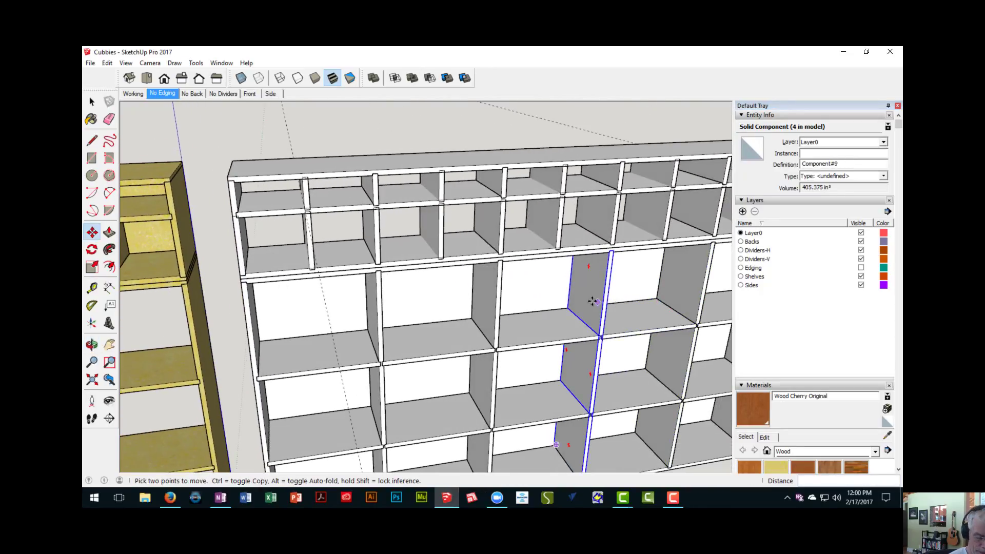
key("t")
middle_click_drag(321, 232, 374, 220)
left_click(367, 234)
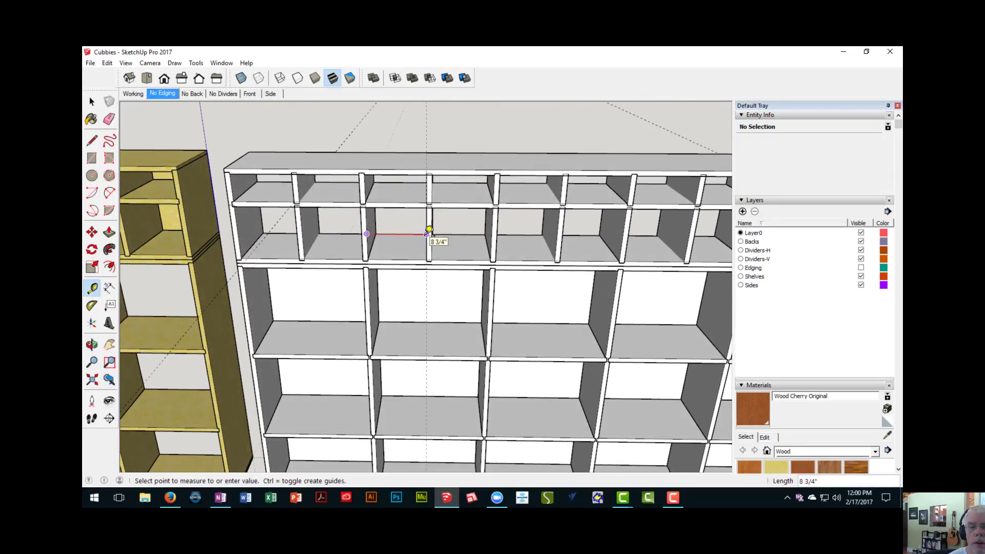
left_click(427, 234)
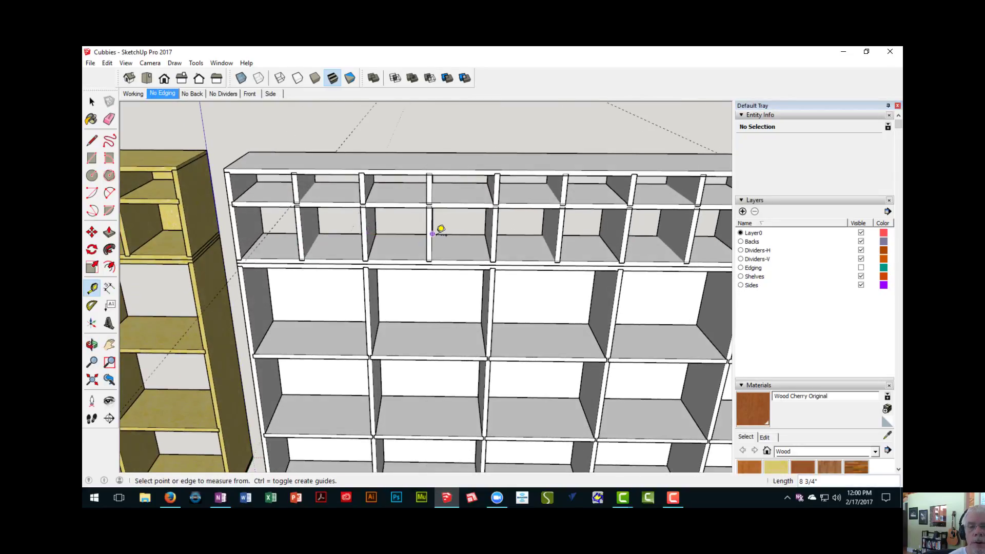
left_click(498, 232)
- Examine how the second-row dividers meet the shelves above and below near the end of the upper unit
middle_click_drag(495, 231, 351, 218)
scroll(351, 217, "up", 3)
middle_click_drag(352, 255, 325, 249)
scroll(272, 214, "up", 4)
scroll(274, 213, "down", 4)
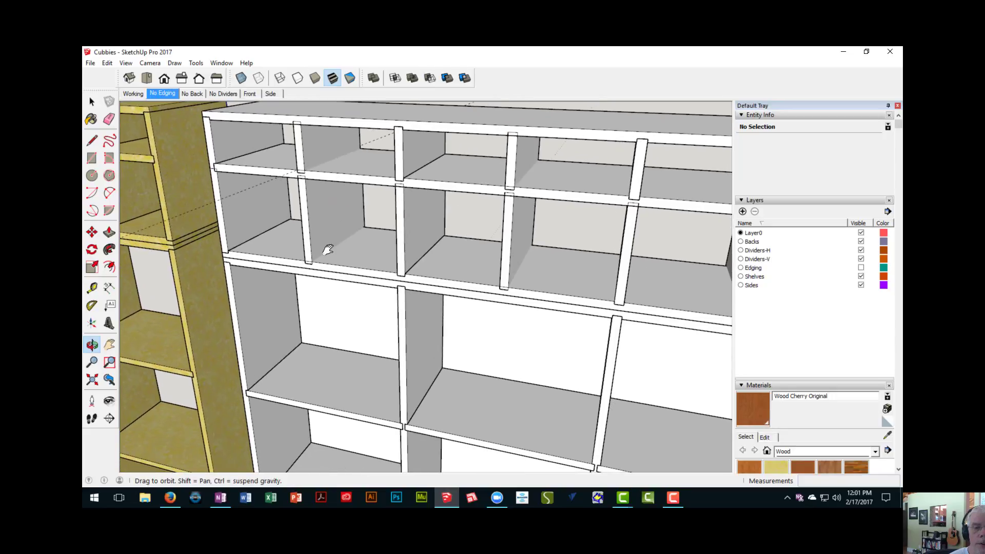
scroll(360, 263, "down", 2)
scroll(264, 226, "up", 2)
- Select the upper unit's bottom panel, top panel and middle shelf in turn to identify their components
key("space")
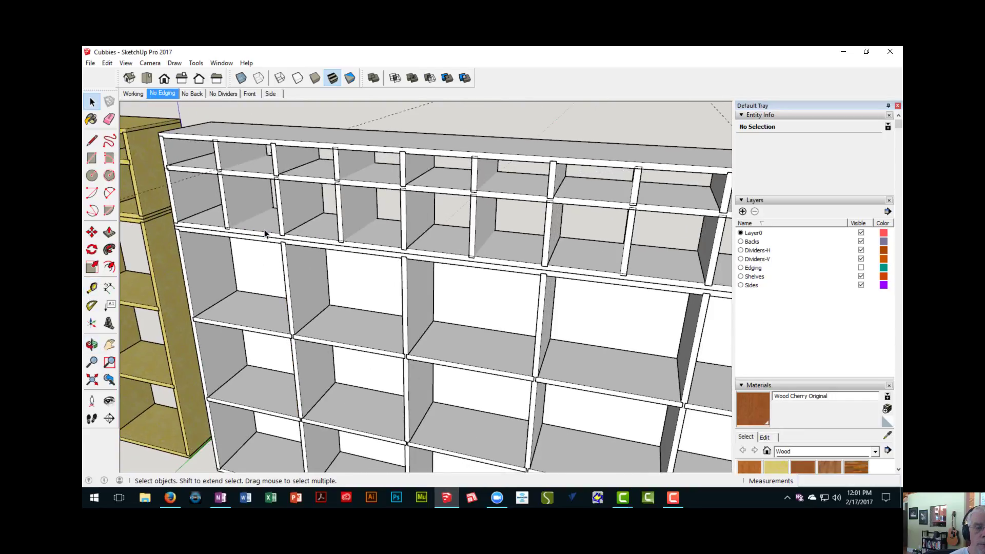
left_click(264, 234)
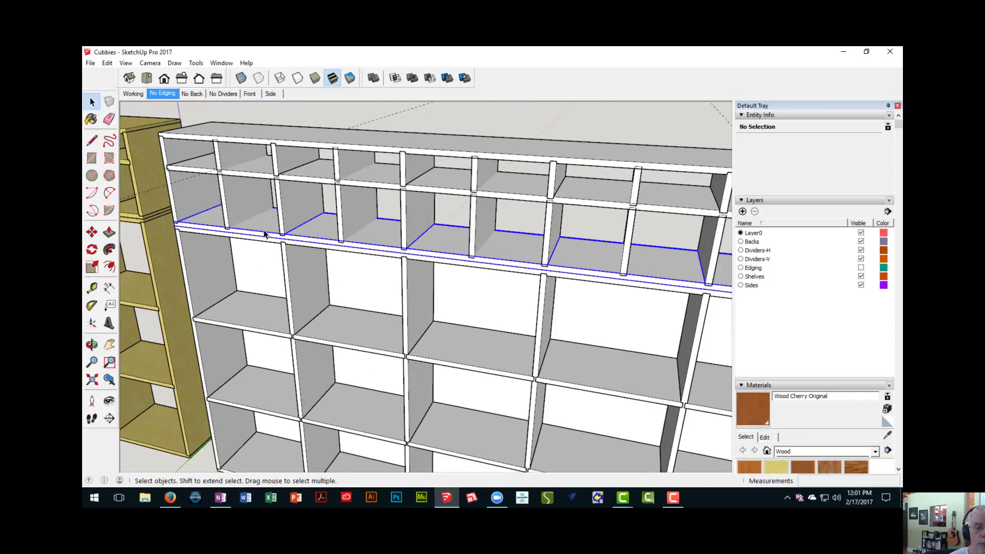
left_click(254, 144)
middle_click_drag(246, 228, 305, 192)
scroll(259, 264, "up", 4)
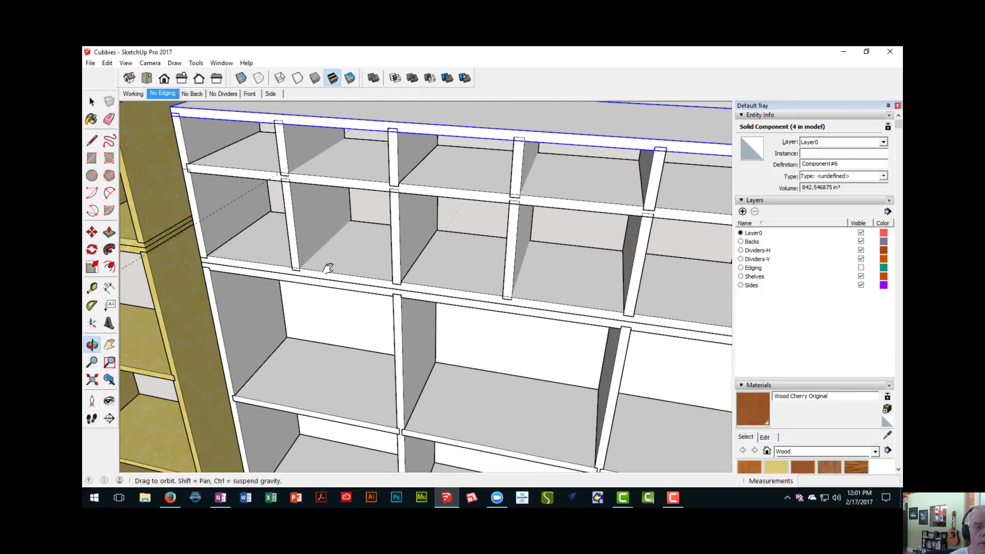
left_click(310, 183)
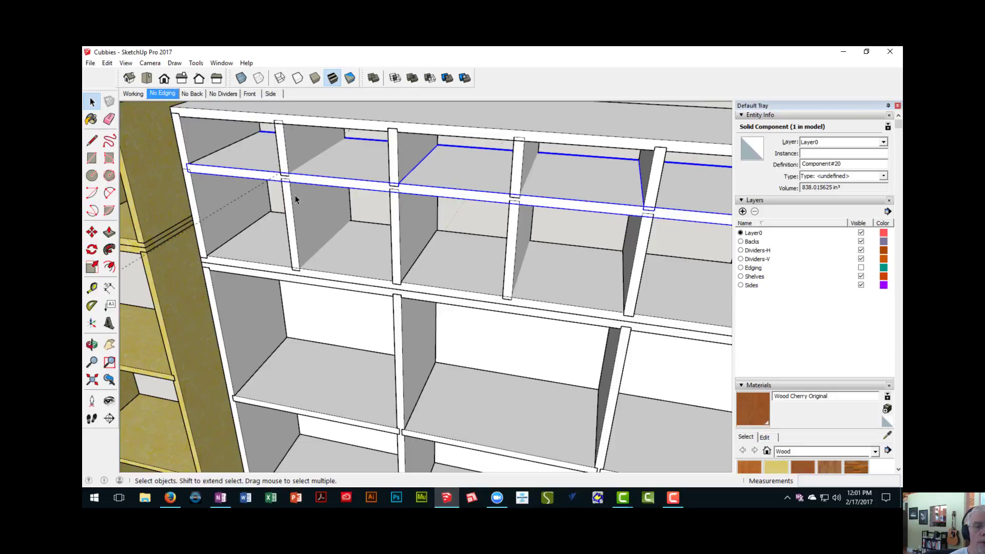
- Open the upper unit's bottom panel for editing and show the rest of the model around it
scroll(296, 265, "up", 5)
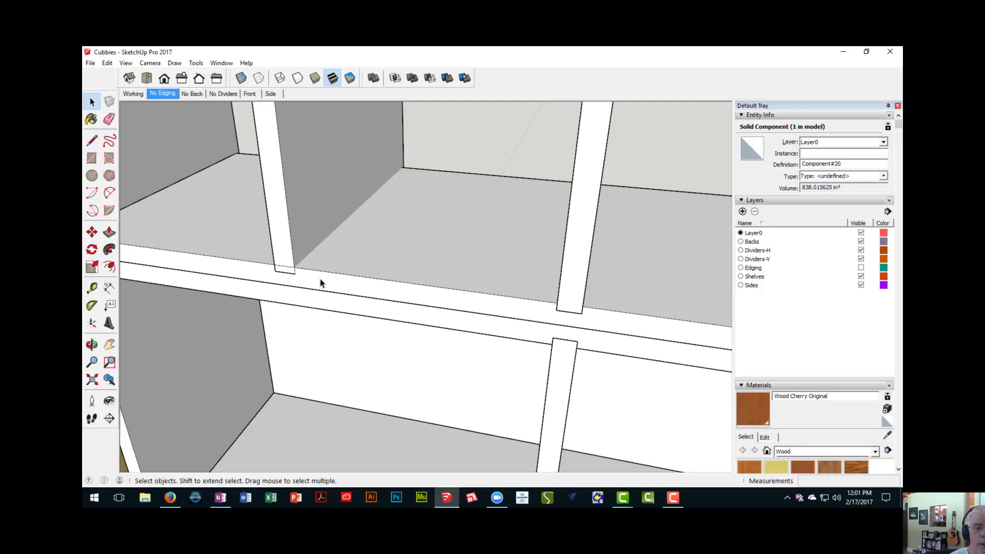
left_click(320, 282)
double_click(320, 282)
scroll(321, 281, "down", 6)
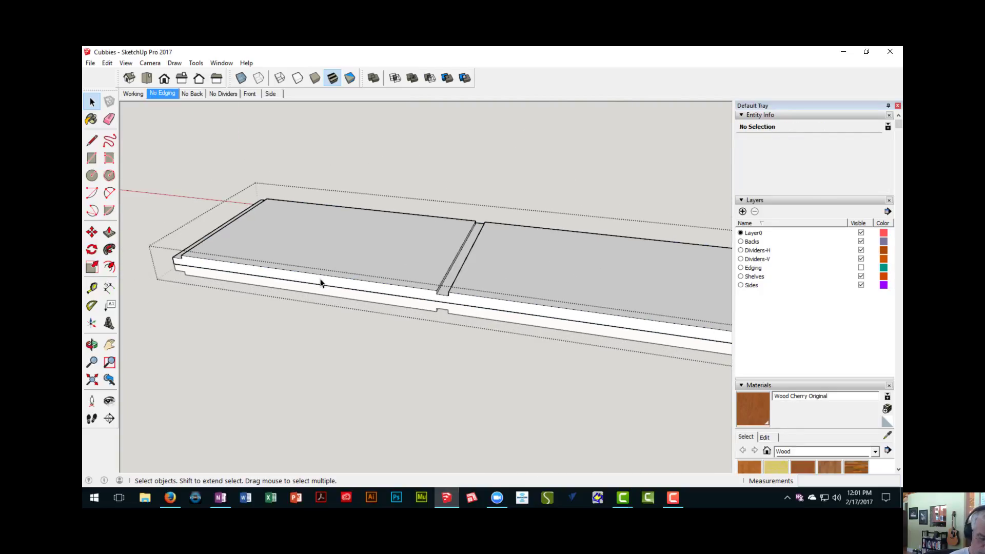
key("shift+h")
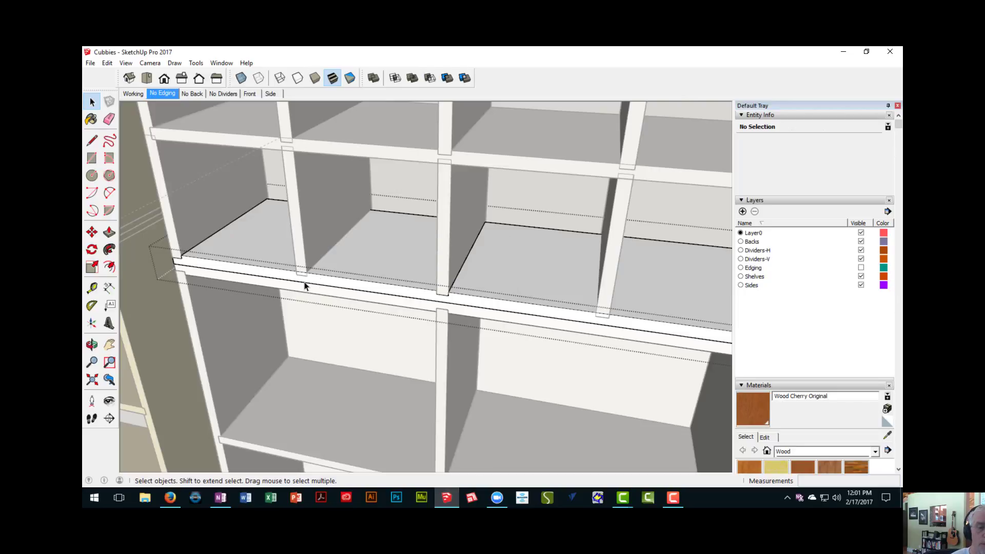
- Draw a 3/4" by 1/4" rectangle at the first second-row divider's foot and push it 11 3/4" through the bottom panel as a dado
scroll(304, 285, "up", 4)
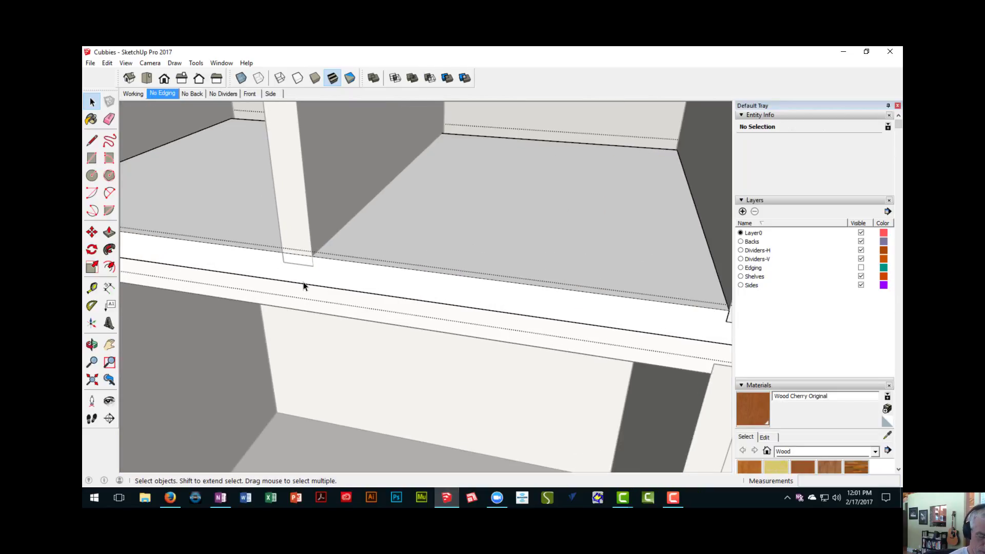
key("r")
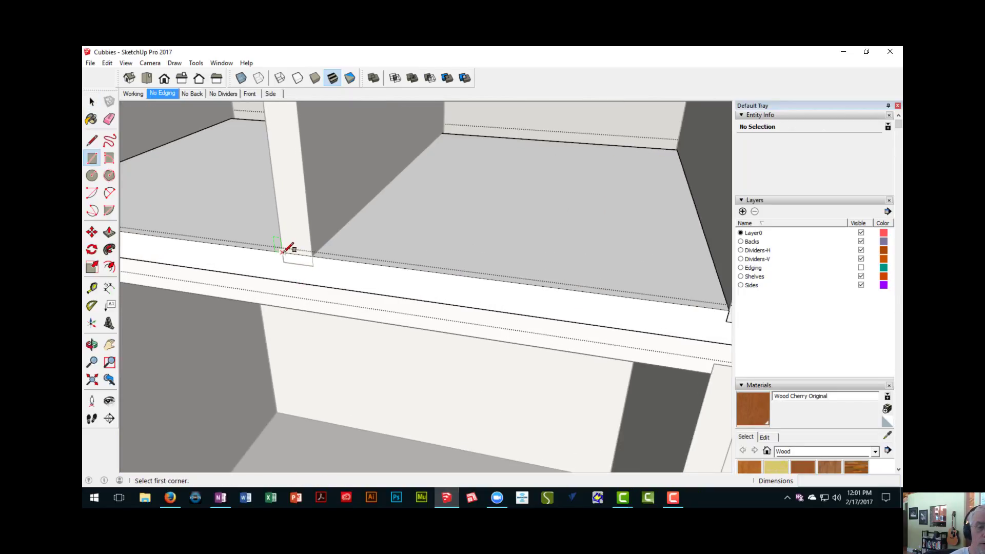
left_click(283, 252)
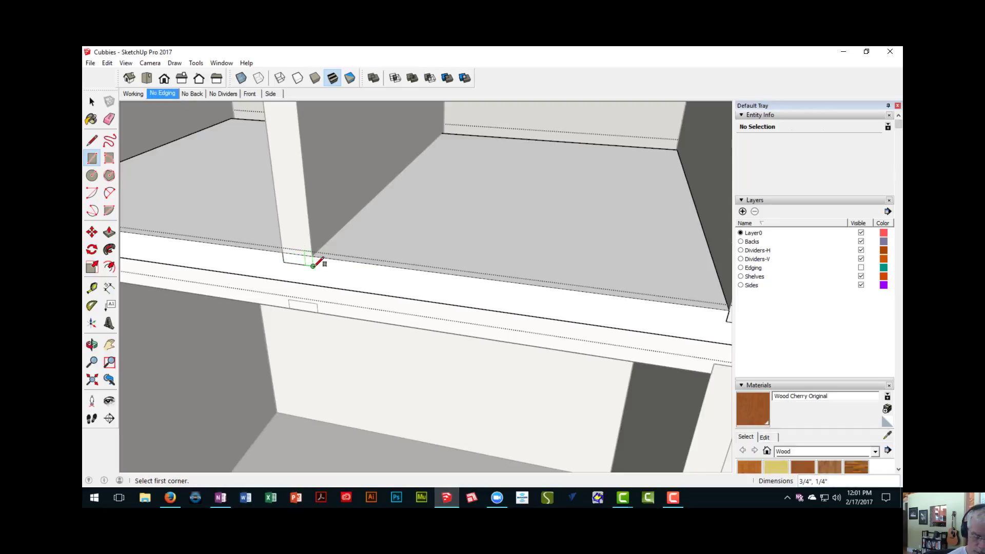
key("p")
left_click(304, 265)
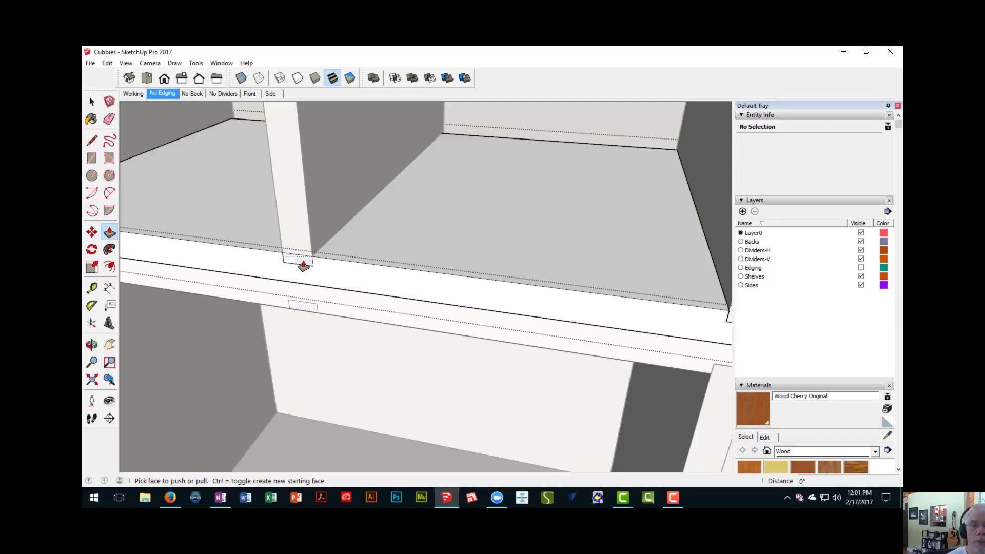
left_click(495, 138)
- Cut a 3/4" by 1/4" dado into the bottom panel beneath the third second-row divider, repeating the 11 3/4" push
scroll(475, 207, "down", 5)
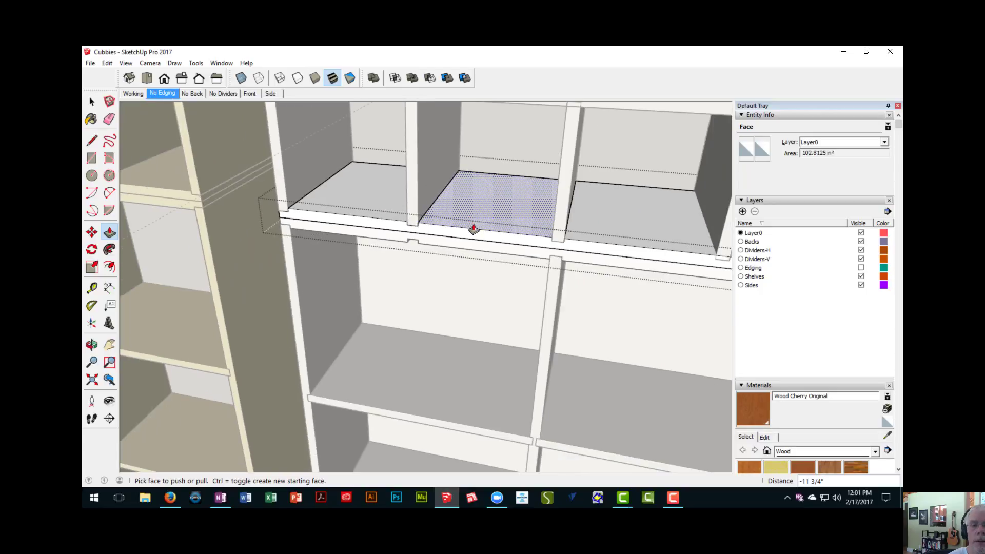
middle_click_drag(473, 229, 351, 247, "shift")
scroll(413, 246, "up", 1)
scroll(426, 254, "up", 5)
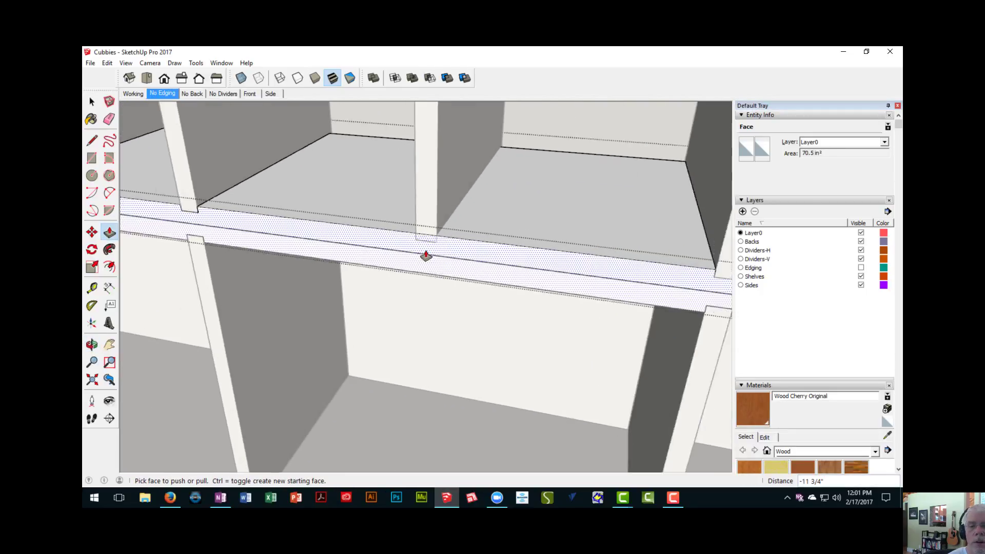
key("r")
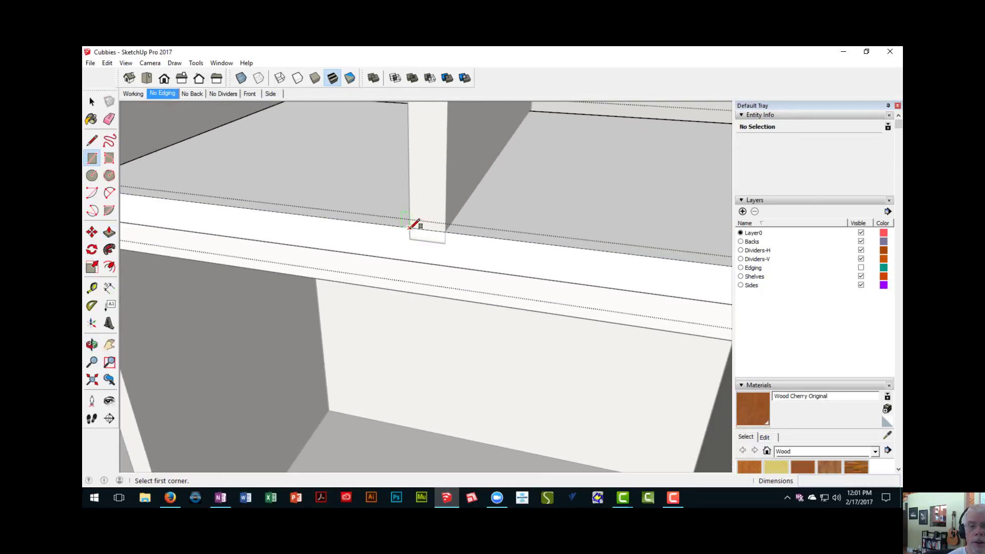
left_click(413, 228)
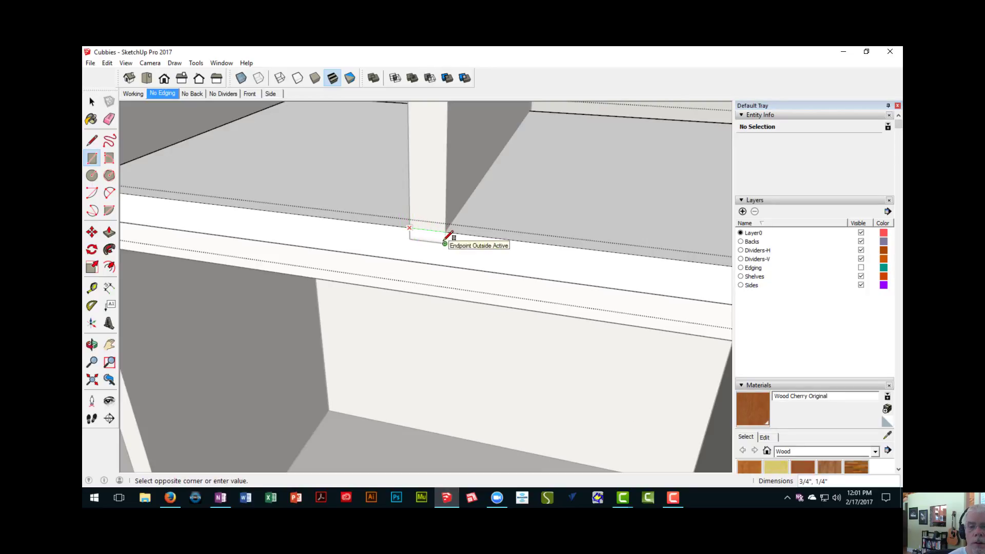
left_click(444, 243)
scroll(496, 251, "down", 1)
key("p")
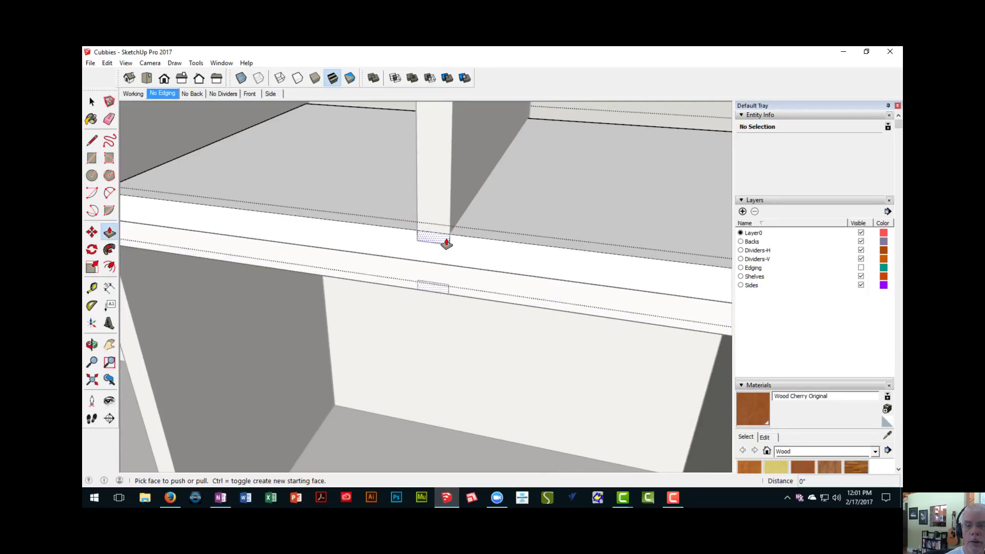
double_click(446, 244)
- Cut a 3/4" by 1/4" full-depth dado into the bottom panel beneath the fifth second-row divider
scroll(460, 250, "down", 2)
middle_click_drag(550, 263, 239, 232, "shift")
scroll(432, 282, "up", 2)
scroll(480, 291, "down", 4)
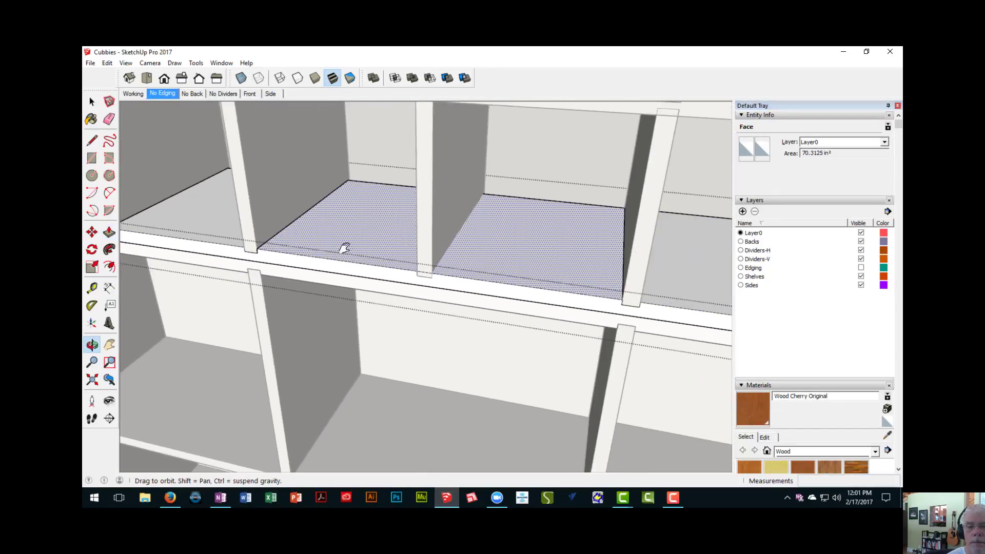
scroll(449, 288, "up", 4)
scroll(405, 256, "up", 2)
key("r")
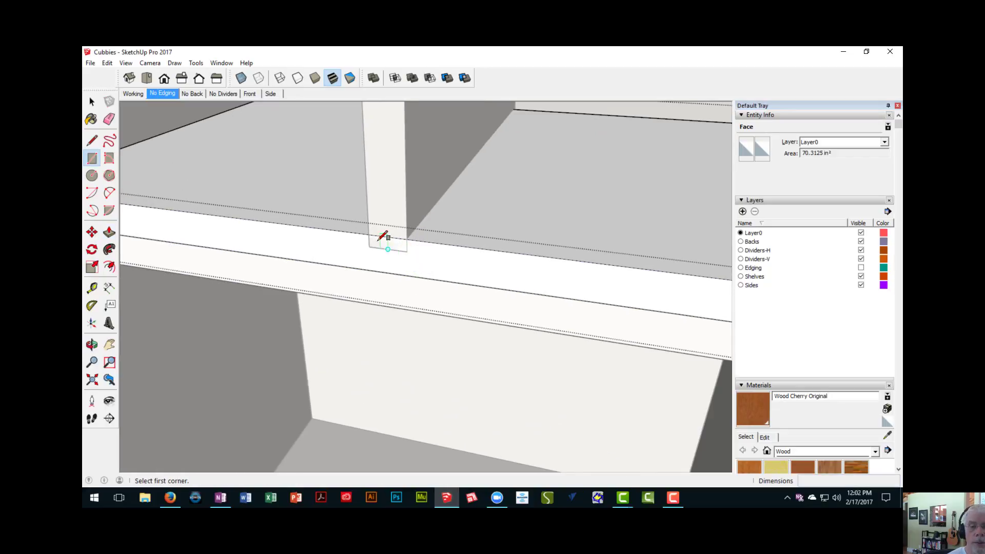
left_click(373, 236)
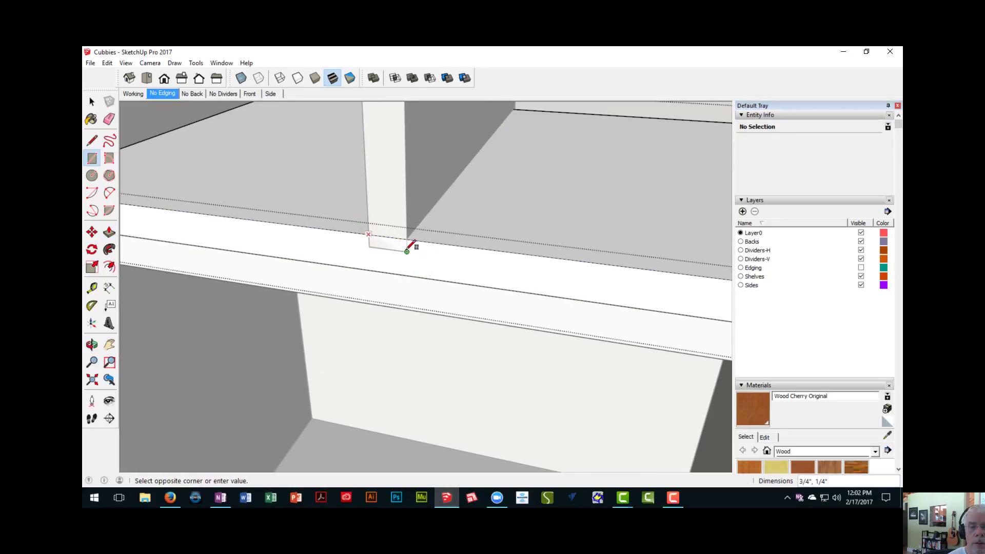
key("p")
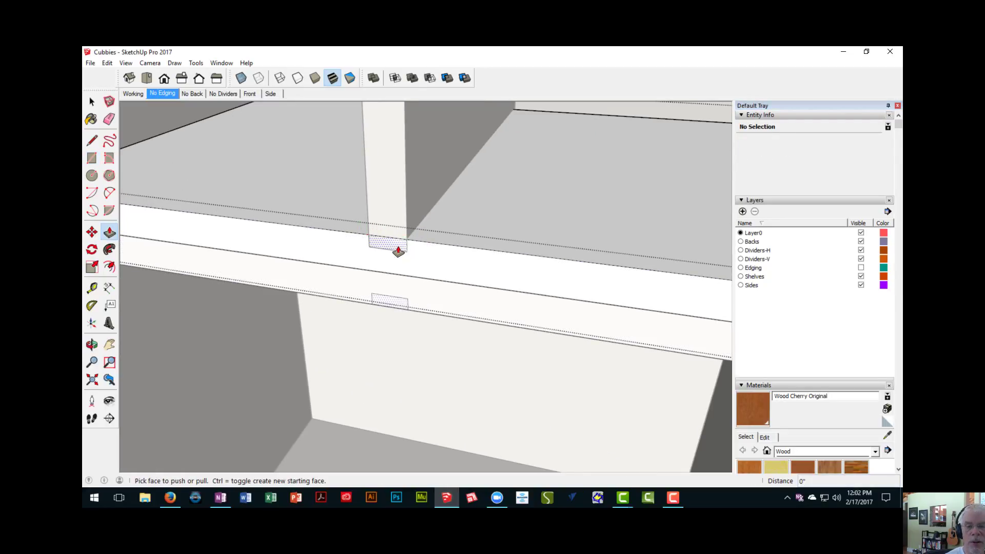
left_click_drag(398, 250, 422, 282)
scroll(440, 294, "down", 3)
scroll(402, 269, "down", 4)
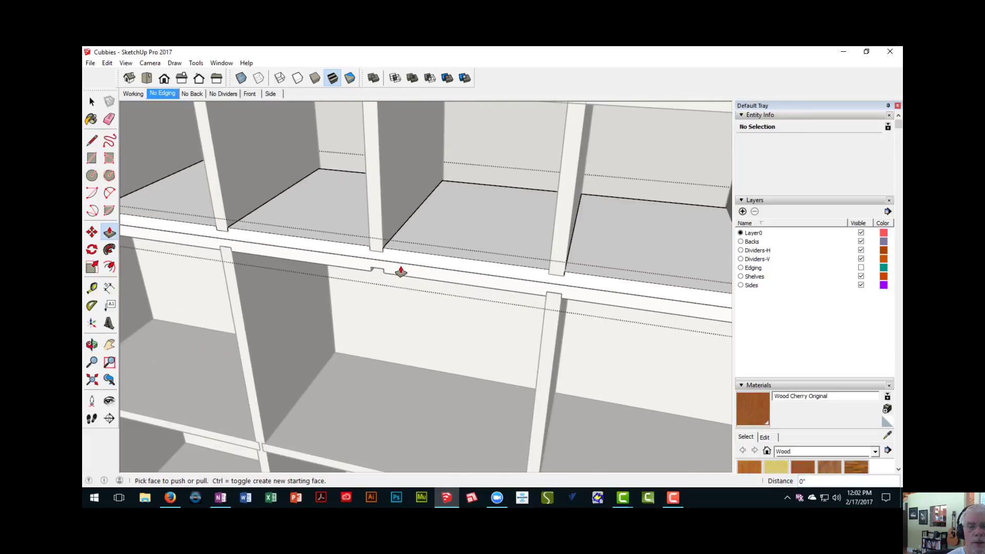
- Examine the lower unit's panels for effects of the shared component edit, and close the panel component
middle_click_drag(402, 276, 465, 185)
middle_click_drag(465, 186, 446, 170)
scroll(387, 191, "down", 3)
mouse_move(387, 191)
middle_mouse_down()
mouse_move(380, 202)
mouse_move(387, 192)
mouse_move(370, 184)
middle_mouse_up()
middle_click_drag(367, 260, 460, 386)
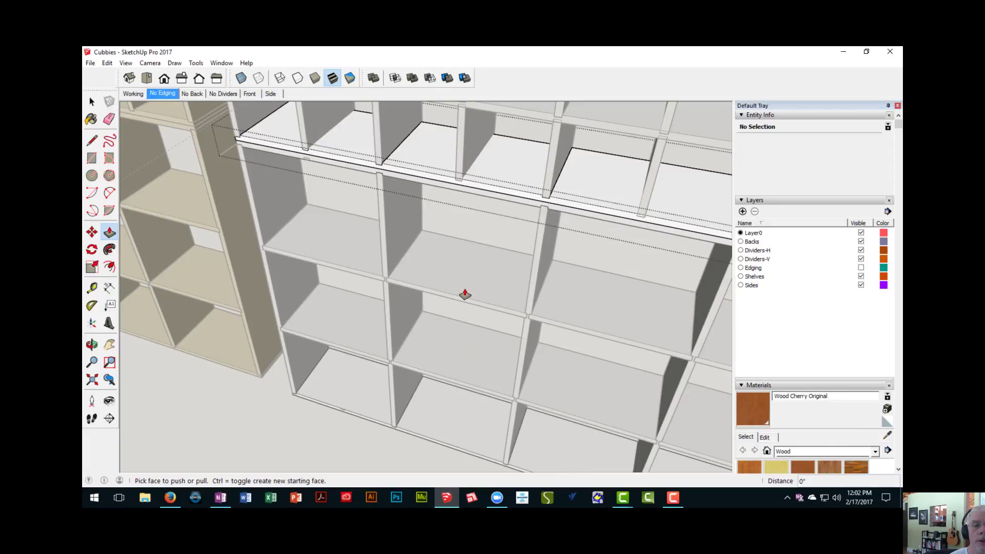
middle_click_drag(455, 296, 436, 233)
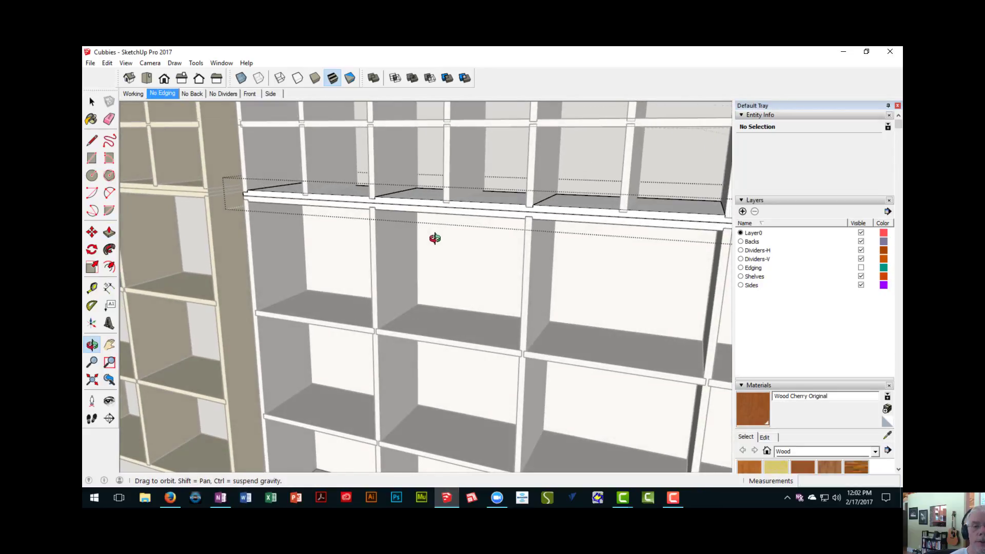
scroll(422, 214, "down", 5)
right_click(388, 146)
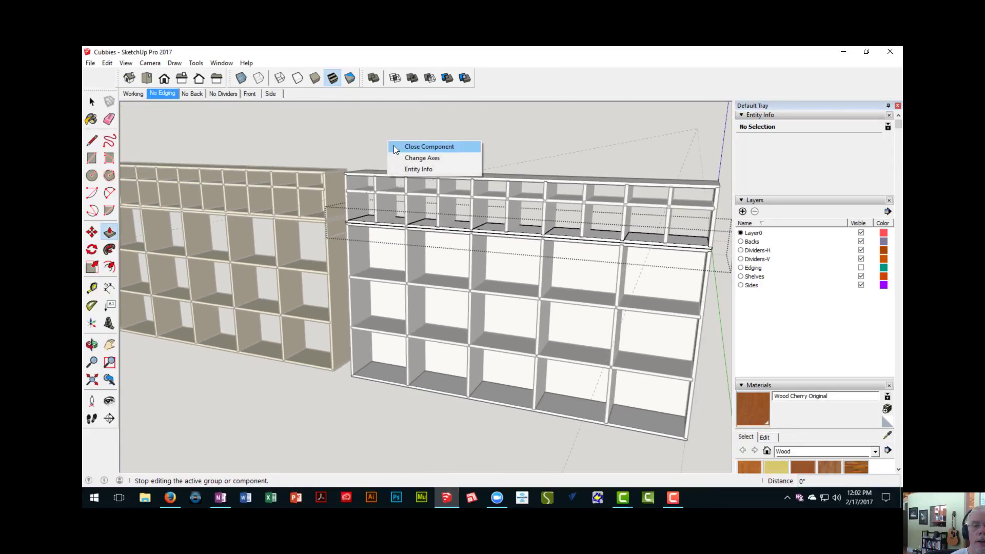
left_click(395, 147)
- Make the upper unit's top and bottom panels unique together, and check the lower unit's bottom panel component
middle_click_drag(395, 145, 374, 220)
scroll(389, 244, "up", 3)
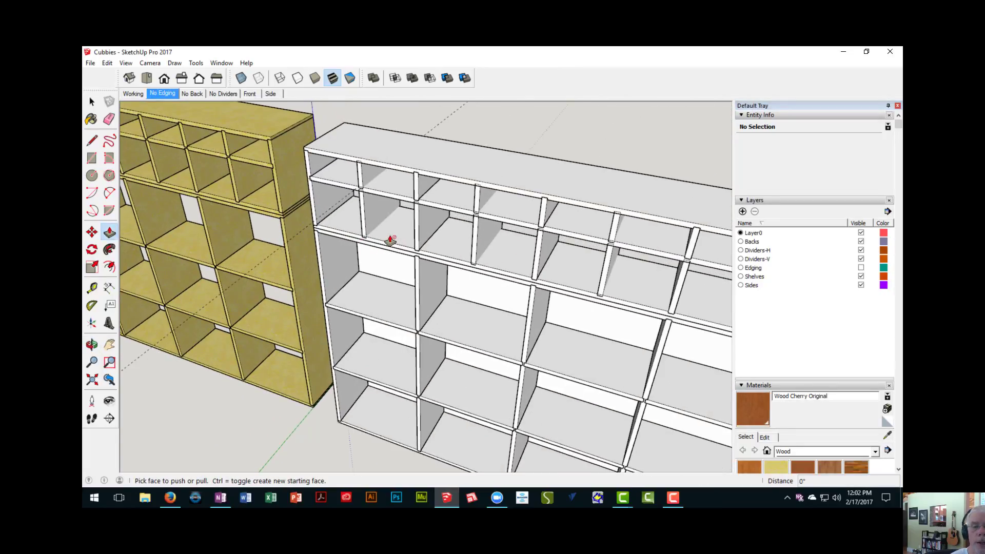
key("space")
left_click(394, 235)
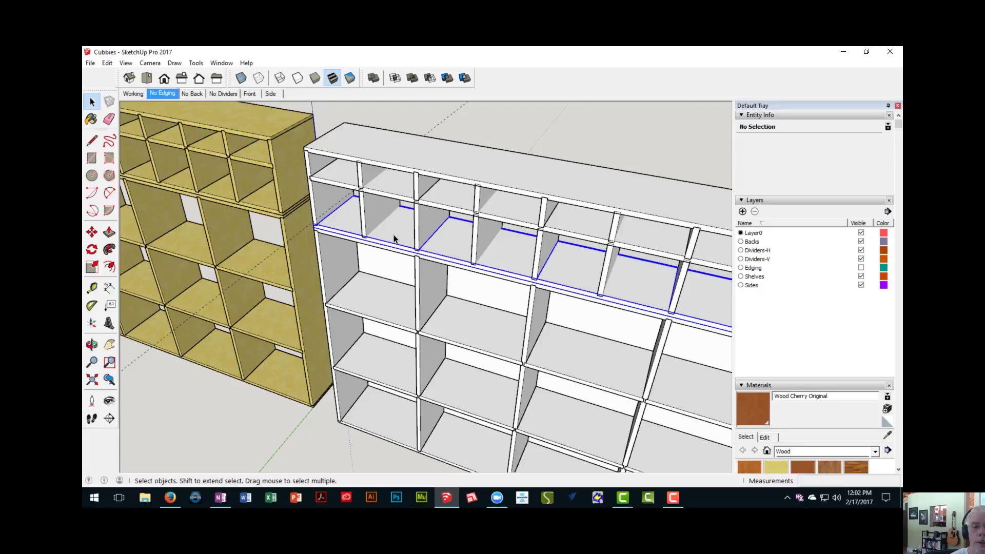
left_click(393, 163, "ctrl")
mouse_move(388, 235)
middle_mouse_down()
mouse_move(398, 165)
mouse_move(372, 191)
mouse_move(371, 224)
middle_mouse_up()
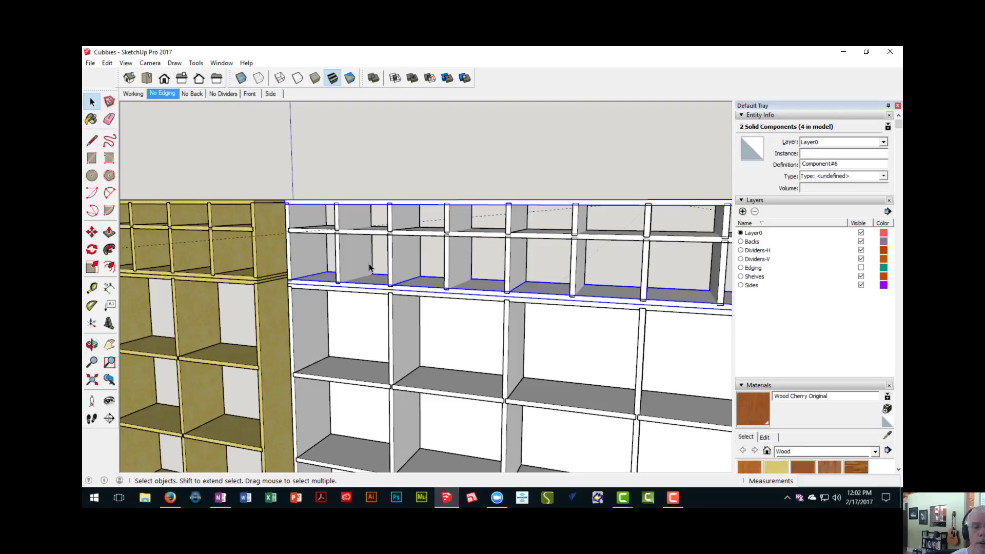
right_click(372, 287)
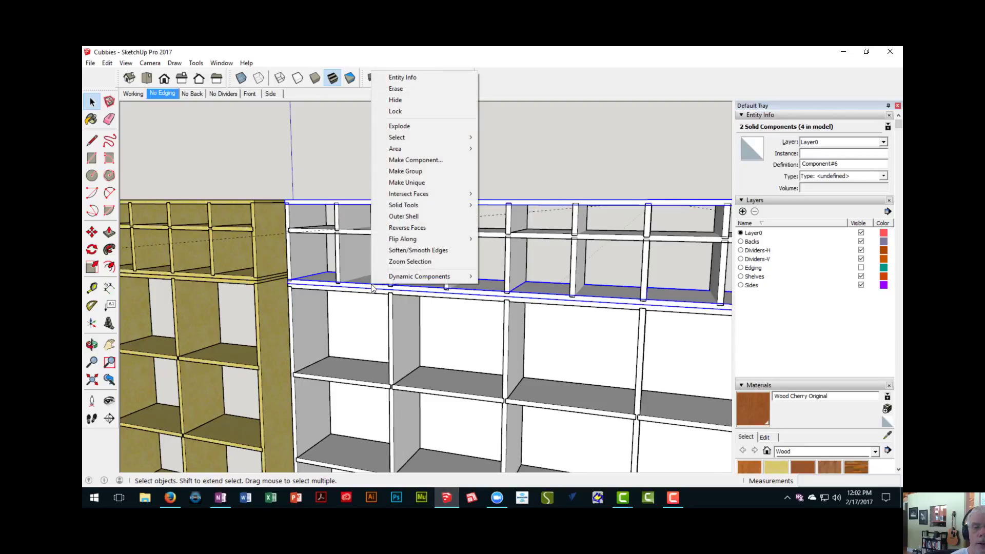
left_click(414, 183)
middle_click_drag(415, 331, 443, 353)
left_click(439, 354)
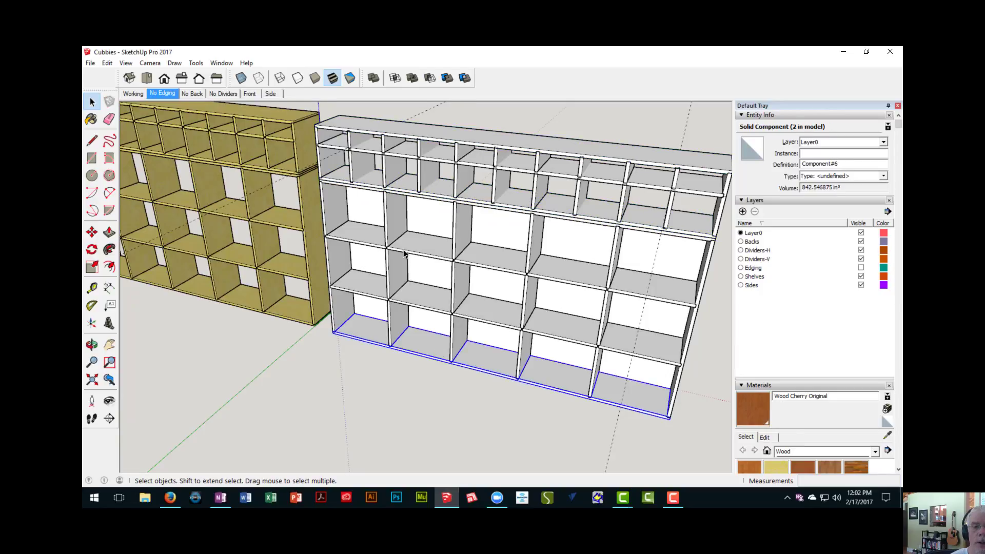
- Edit the upper unit's unique bottom panel and cut a 3/4" by 1/4" dado, 11 3/4" long, under the first divider
middle_click_drag(404, 254, 396, 339, "shift")
scroll(352, 277, "up", 7)
middle_click_drag(336, 268, 326, 263, "shift")
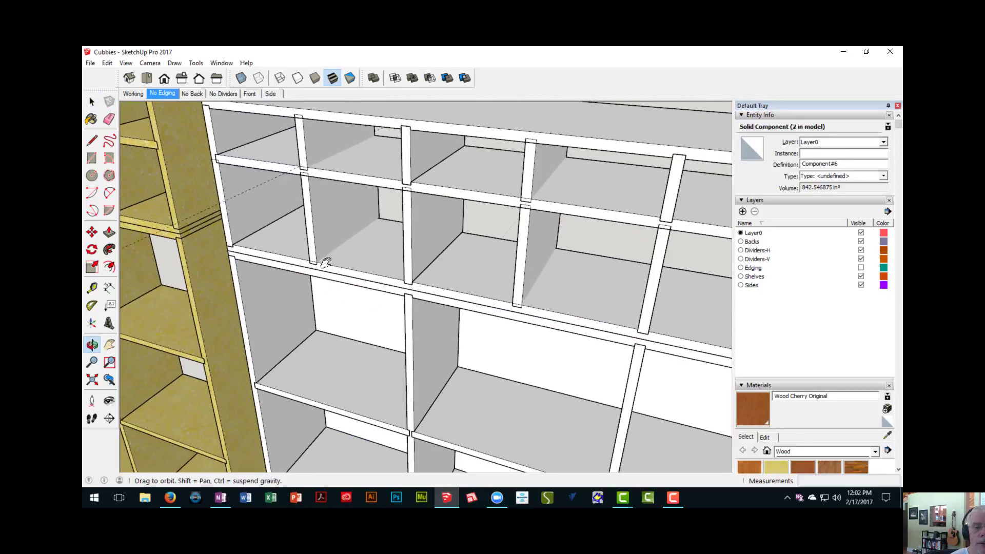
scroll(327, 263, "up", 5)
double_click(327, 265)
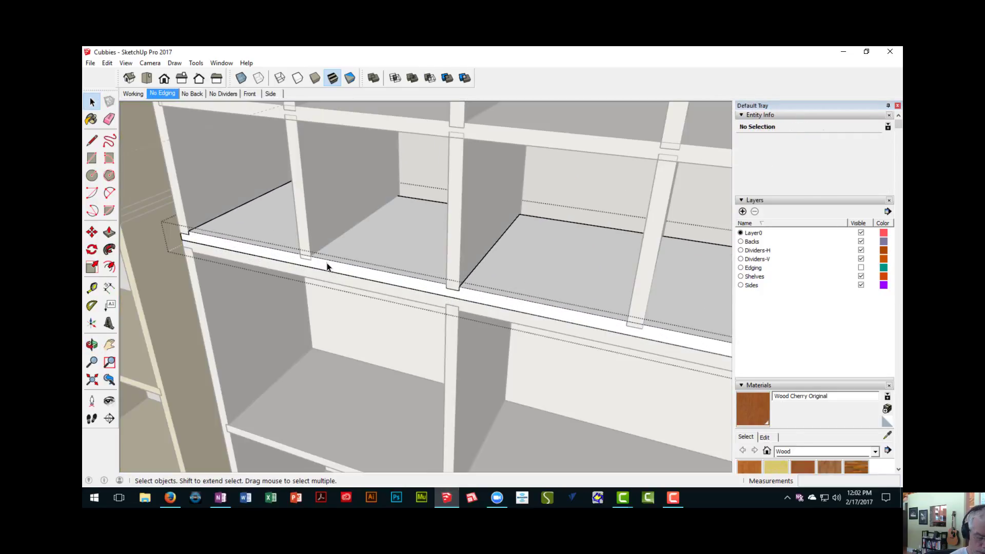
key("r")
scroll(308, 254, "up", 4)
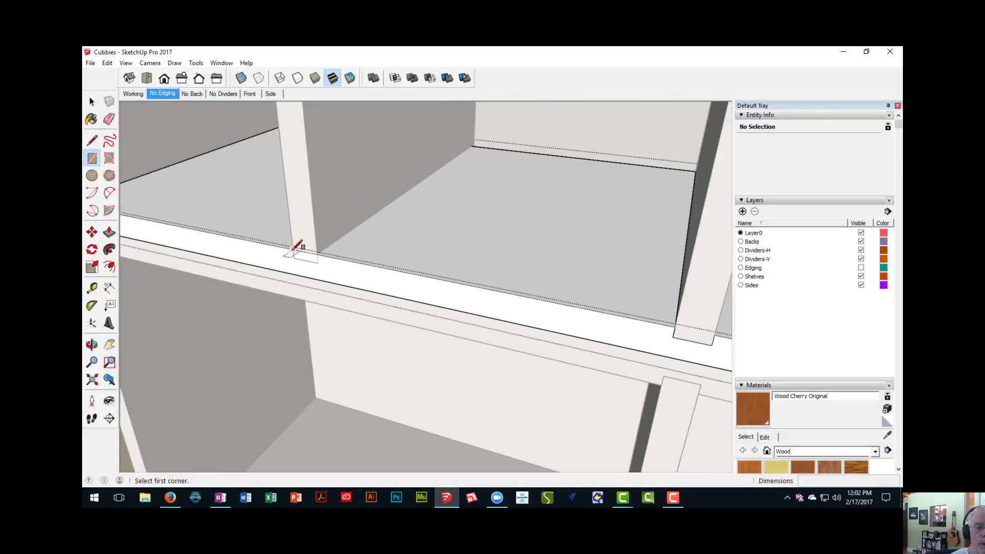
left_click(292, 250)
left_click(317, 263)
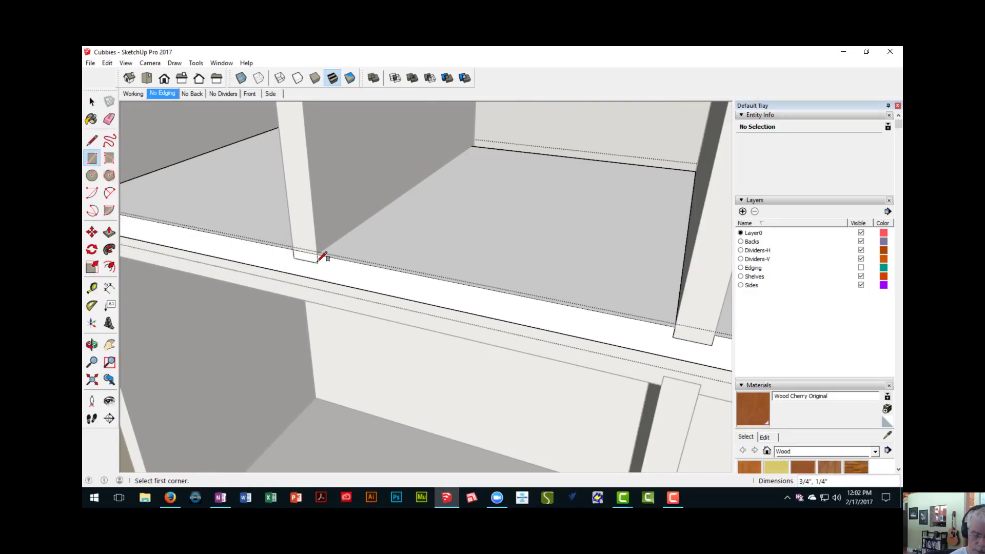
key("p")
left_click(308, 262)
scroll(325, 293, "down", 7)
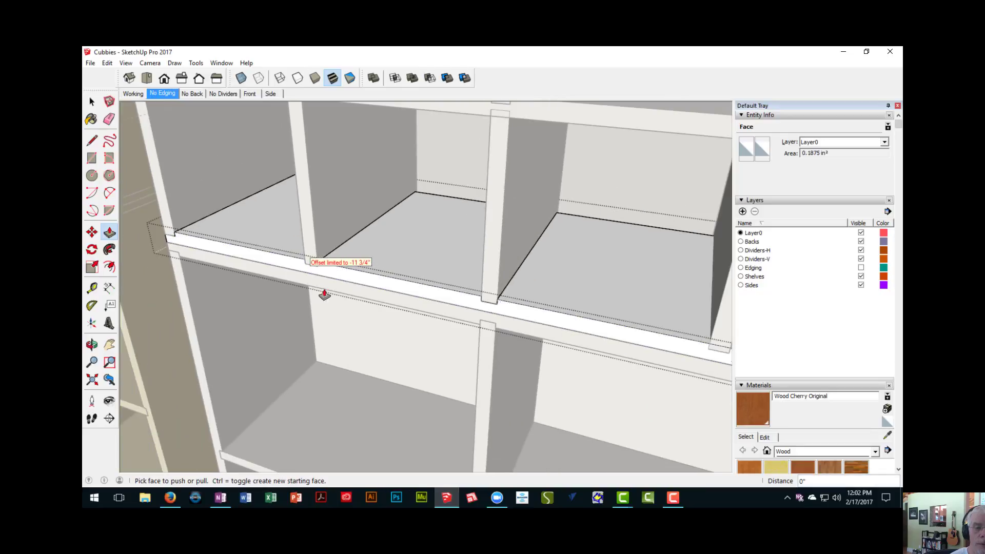
- Draw a 3/4" by 1/4" rectangle under the third second-row divider and push it 11 3/4" through the unique bottom panel
middle_click_drag(339, 297, 293, 292, "shift")
scroll(330, 280, "up", 6)
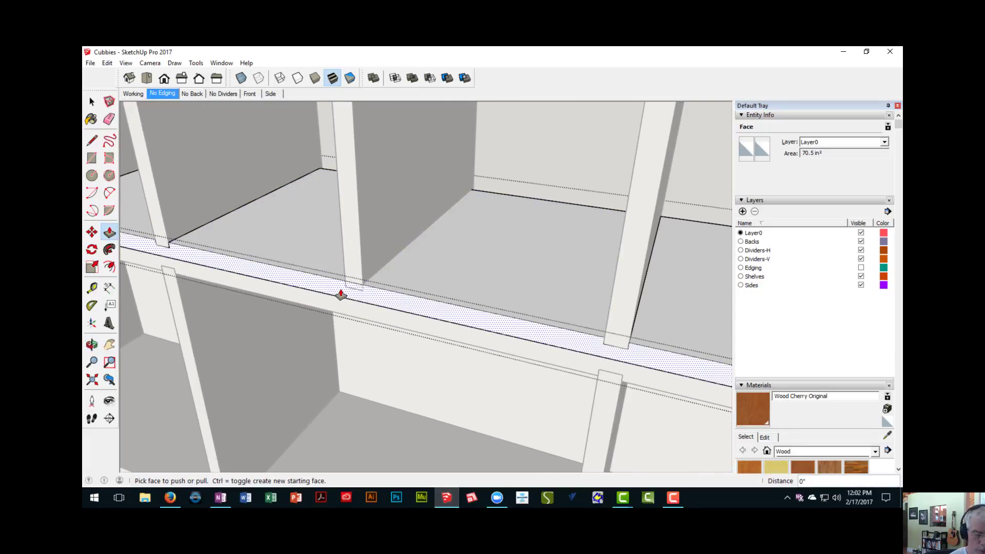
scroll(341, 292, "up", 3)
key("r")
left_click(349, 273)
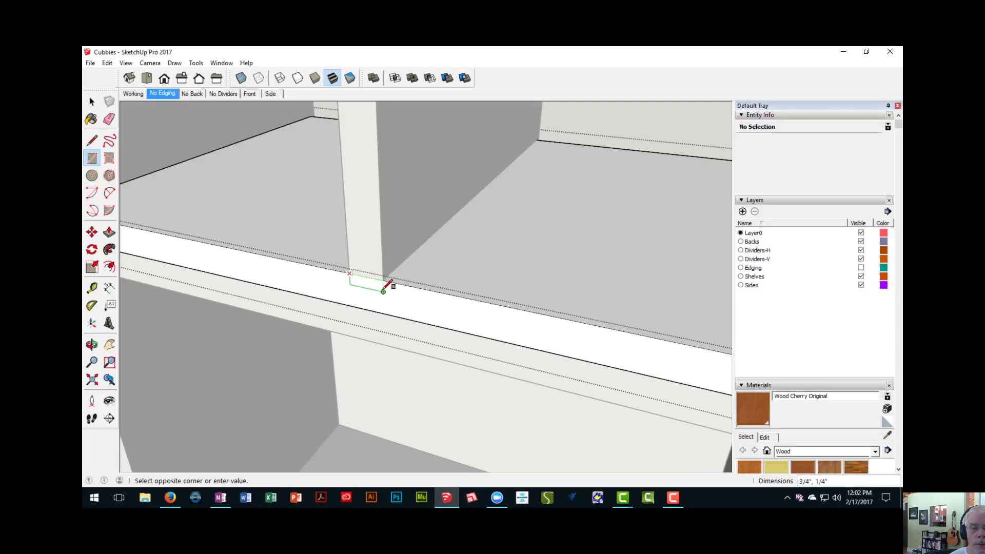
scroll(390, 289, "up", 2)
key("p")
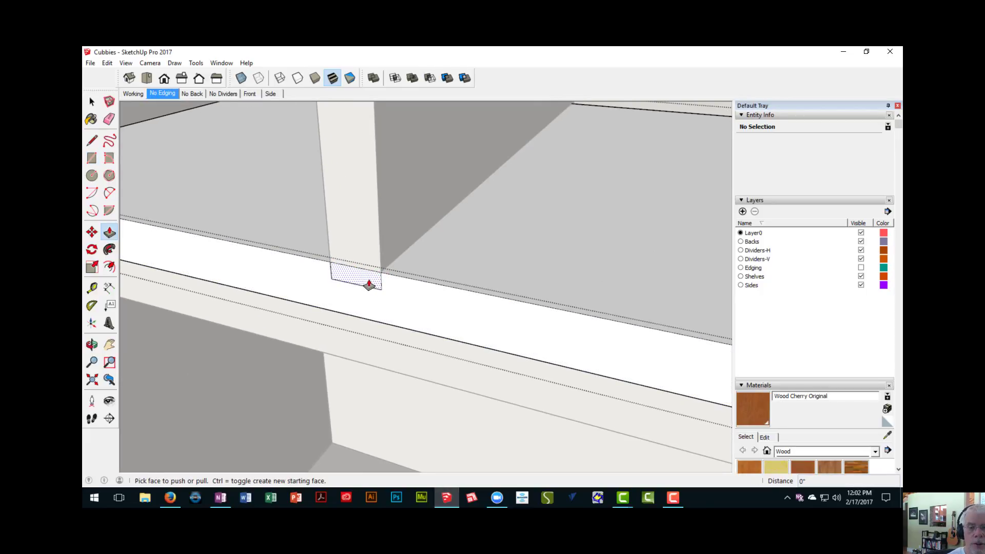
left_click(378, 283)
- Draw a 3/4" by 1/4" rectangle under the fifth second-row divider and push it 11 3/4" through the unique bottom panel
scroll(378, 295, "down", 4)
scroll(374, 281, "down", 4)
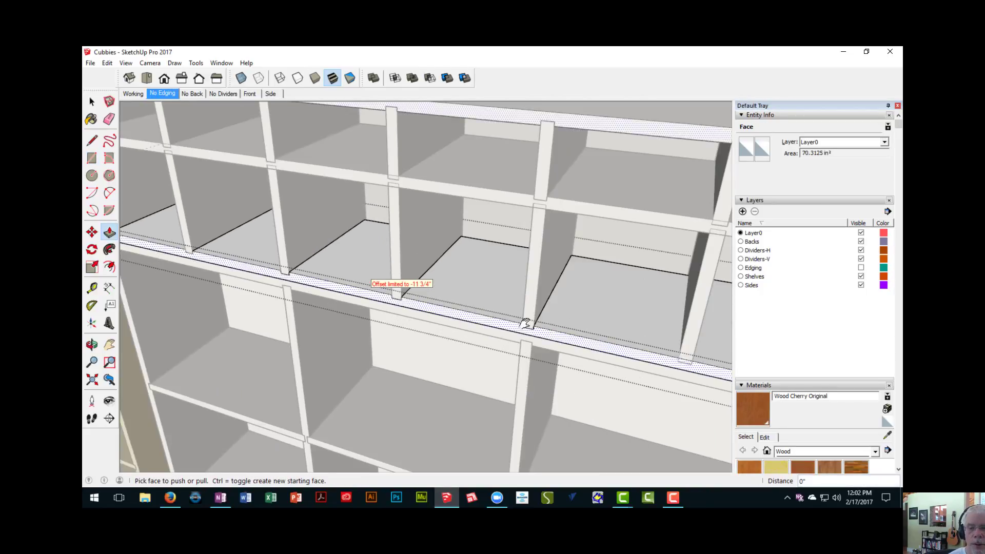
scroll(436, 292, "up", 7)
scroll(429, 294, "up", 3)
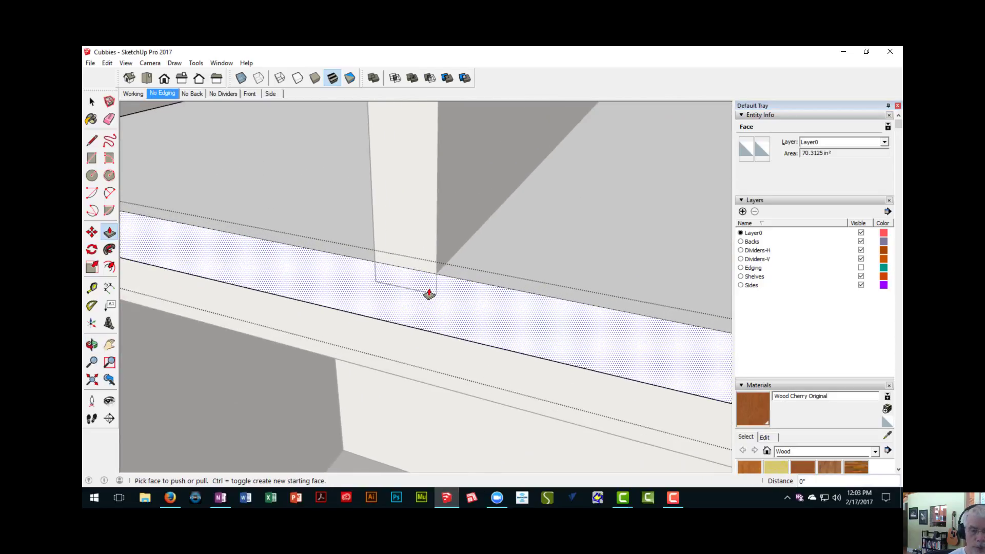
key("r")
left_click(331, 239)
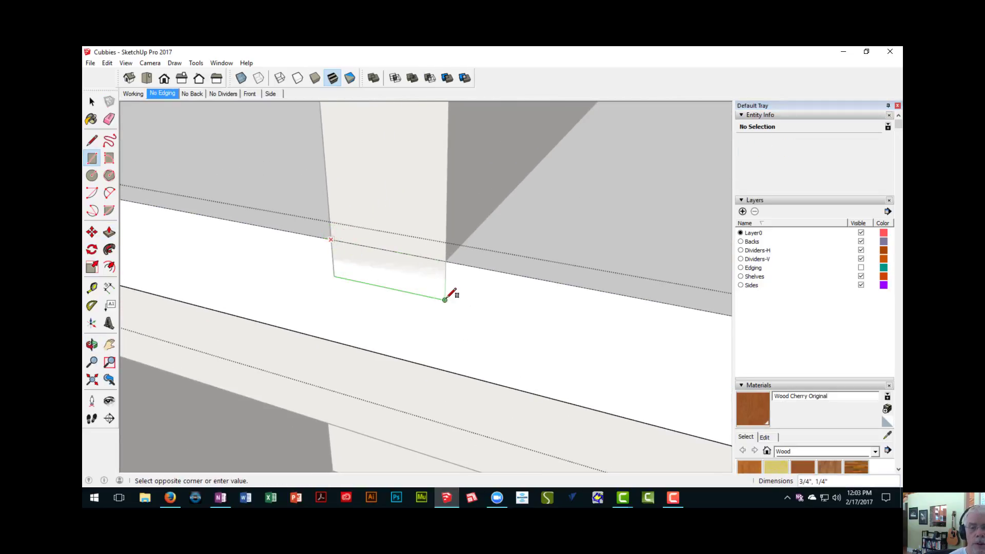
key("p")
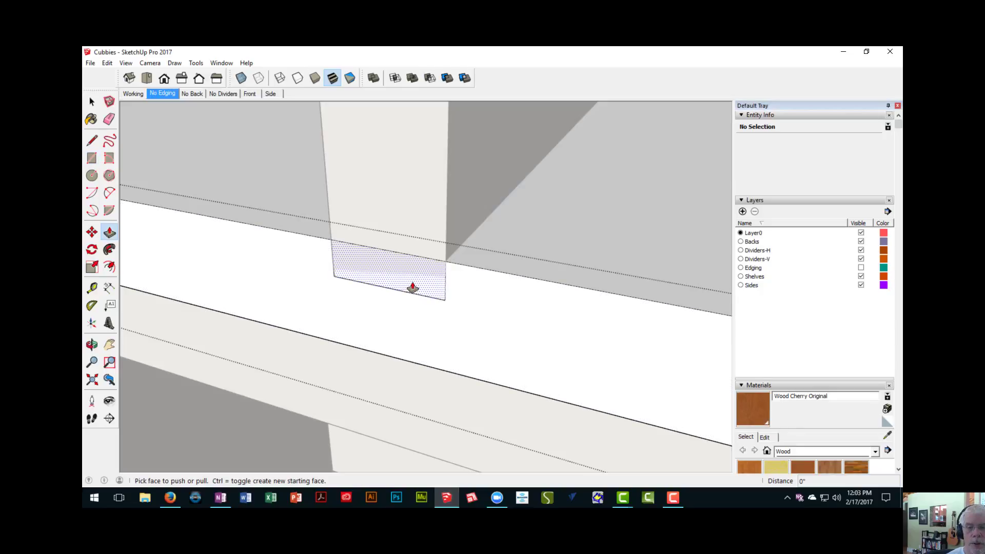
double_click(413, 288)
- Cut the same 3/4" by 1/4" dado under the sixth second-row divider, through the unit's bottom panel
scroll(422, 299, "down", 6)
middle_click_drag(556, 345, 211, 251, "shift")
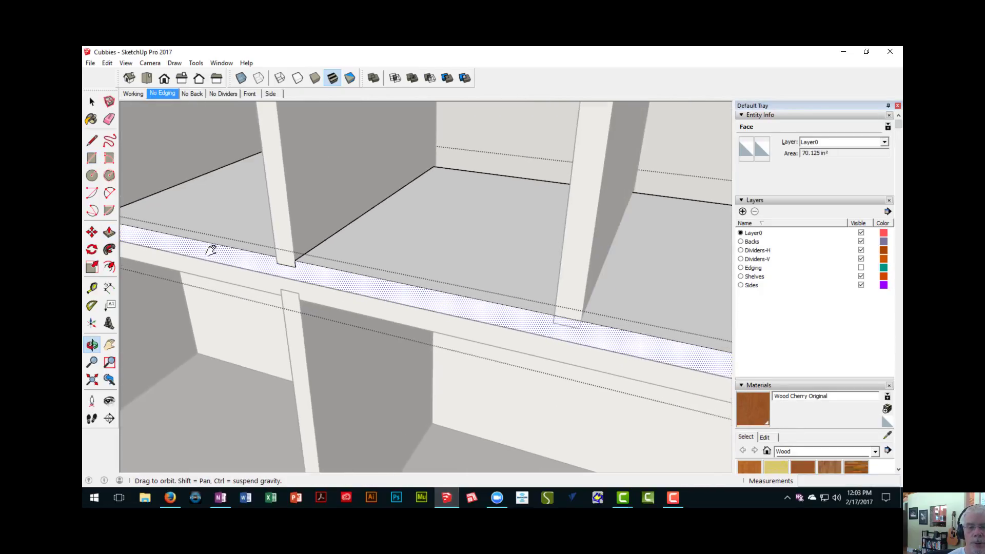
scroll(264, 253, "up", 4)
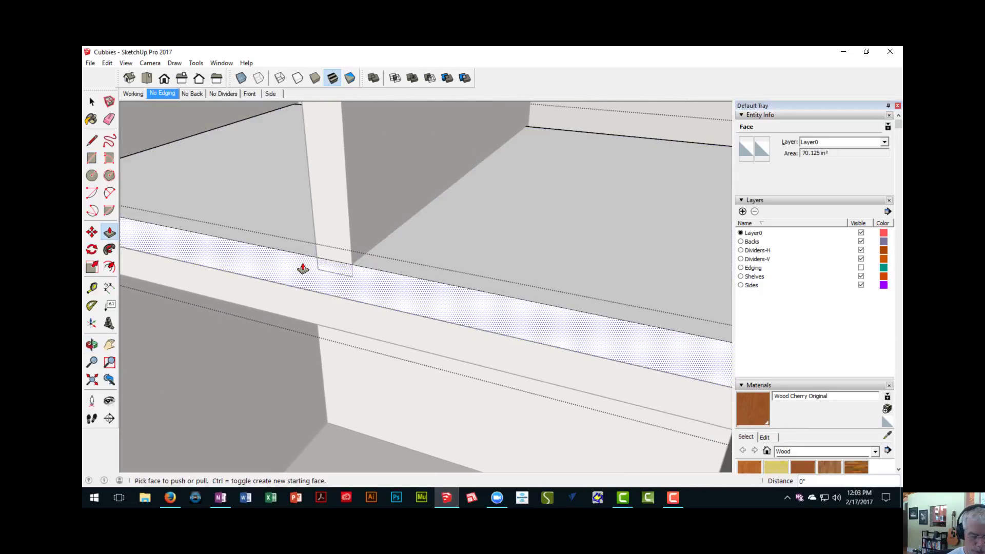
scroll(308, 267, "up", 2)
key("r")
left_click(326, 253)
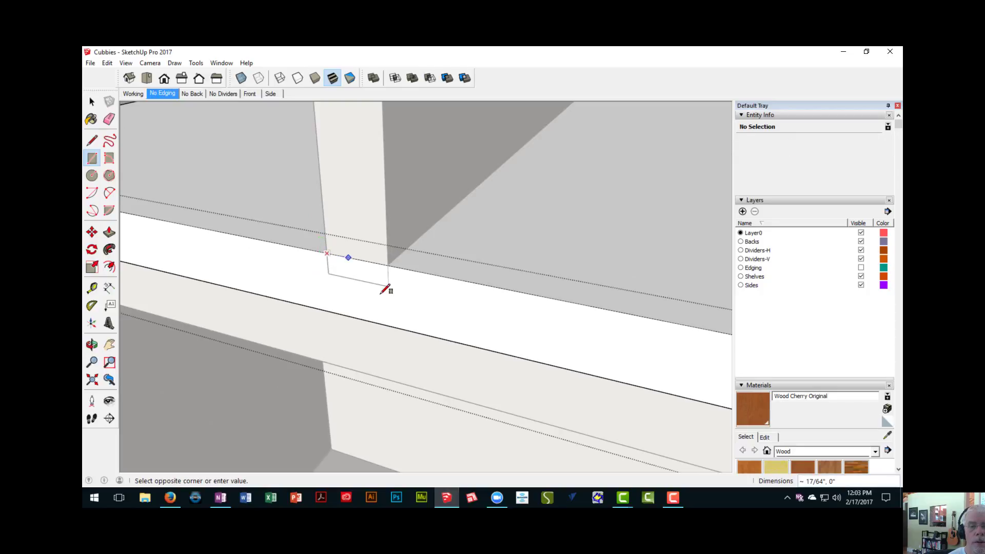
key("p")
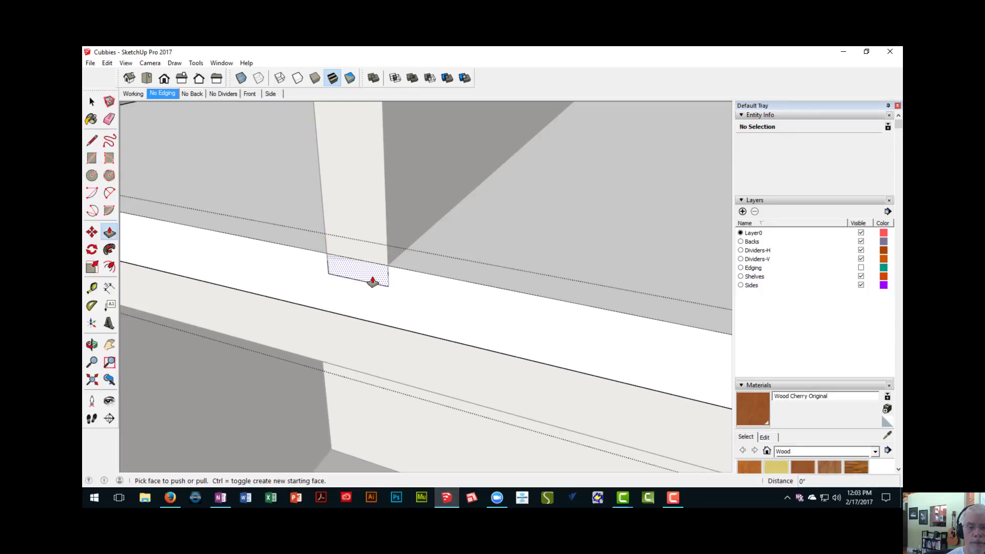
double_click(372, 282)
- Draw a 3/4" by 1/4" rectangle under the last second-row divider and push it through as the bottom panel's final dado
scroll(393, 301, "down", 5)
middle_click_drag(343, 284, 123, 229, "shift")
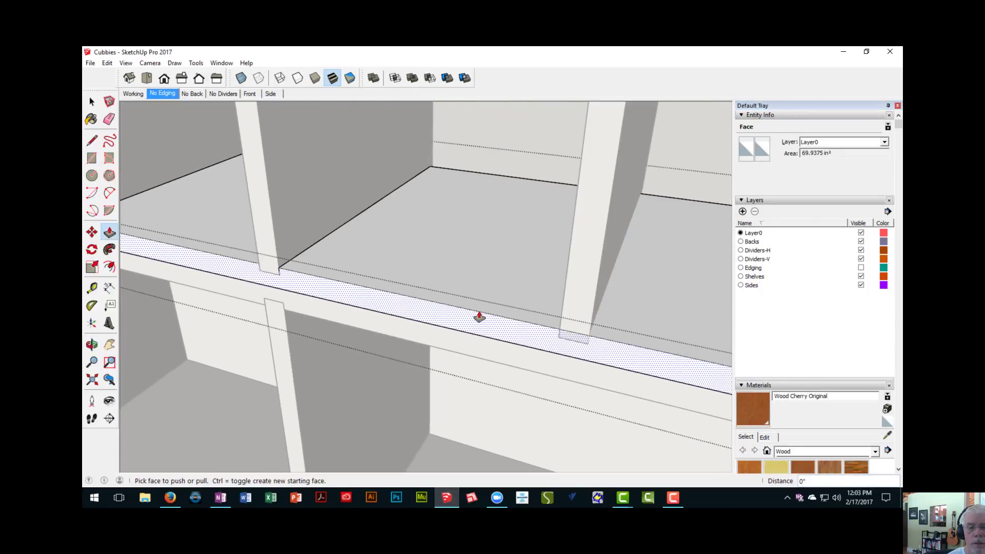
middle_click_drag(502, 312, 406, 286, "shift")
scroll(460, 319, "up", 3)
scroll(459, 319, "up", 1)
key("r")
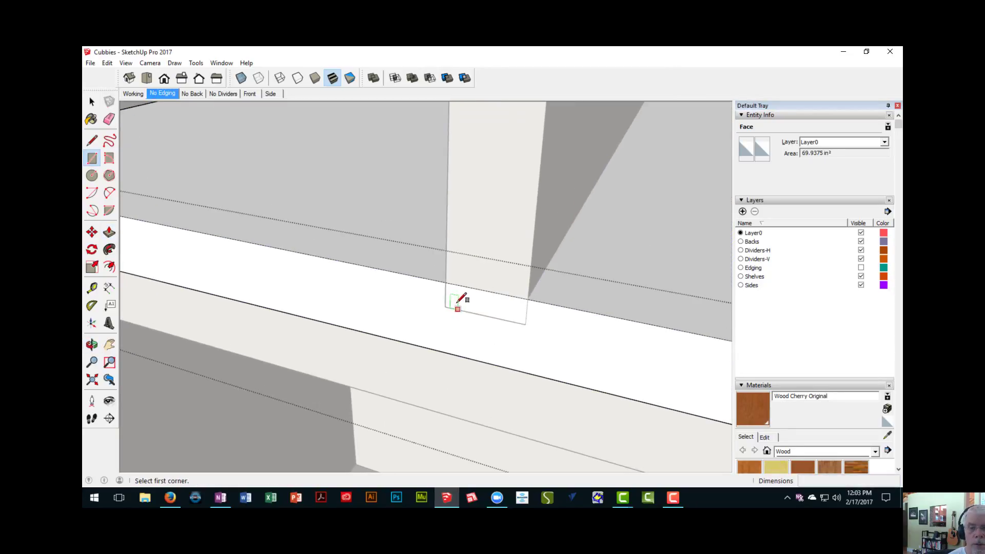
left_click(446, 283)
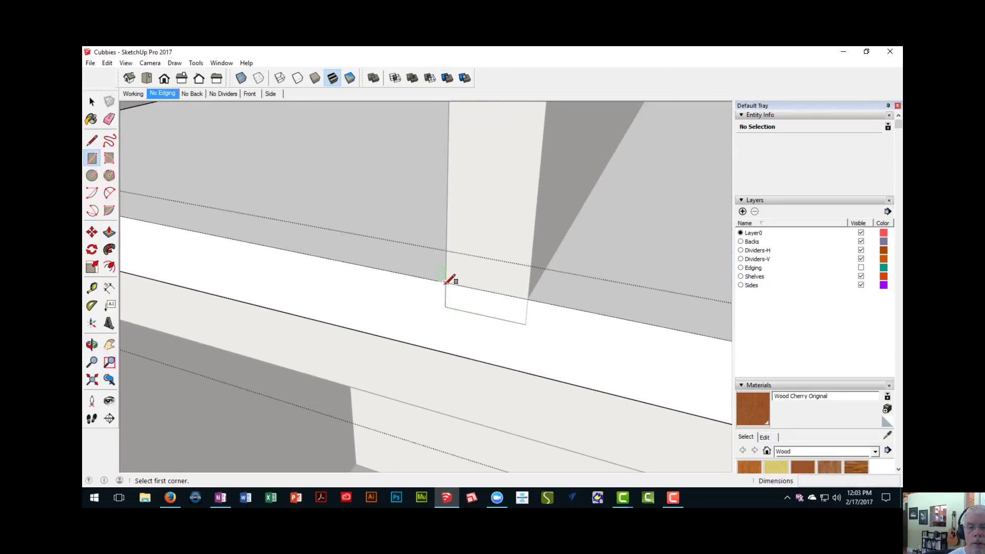
left_click(525, 324)
key("p")
double_click(501, 315)
- Check the bottom panel's dadoes along the upper unit and close the panel component
middle_click_drag(501, 314, 281, 282)
middle_click_drag(483, 359, 574, 400, "shift")
scroll(393, 321, "down", 5)
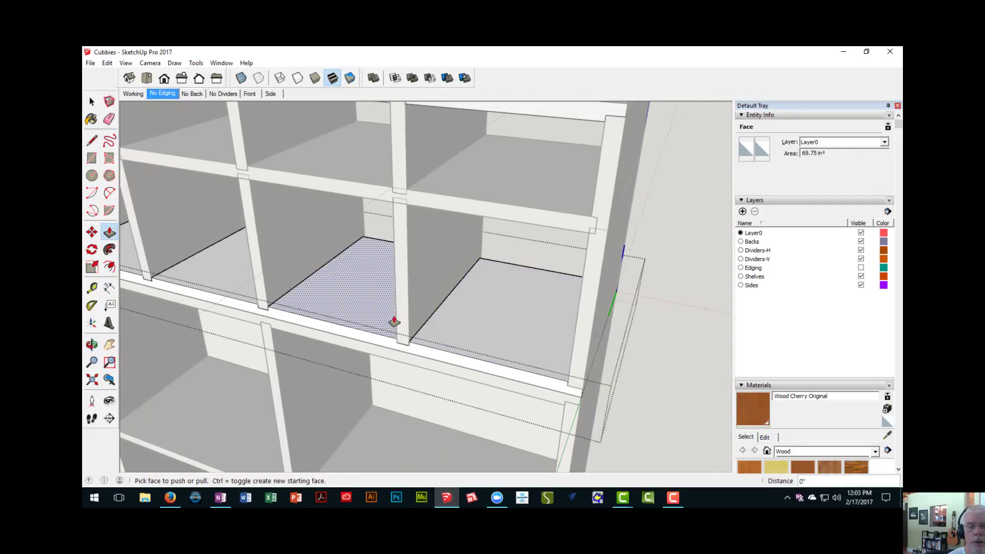
middle_click_drag(422, 338, 400, 113, "shift")
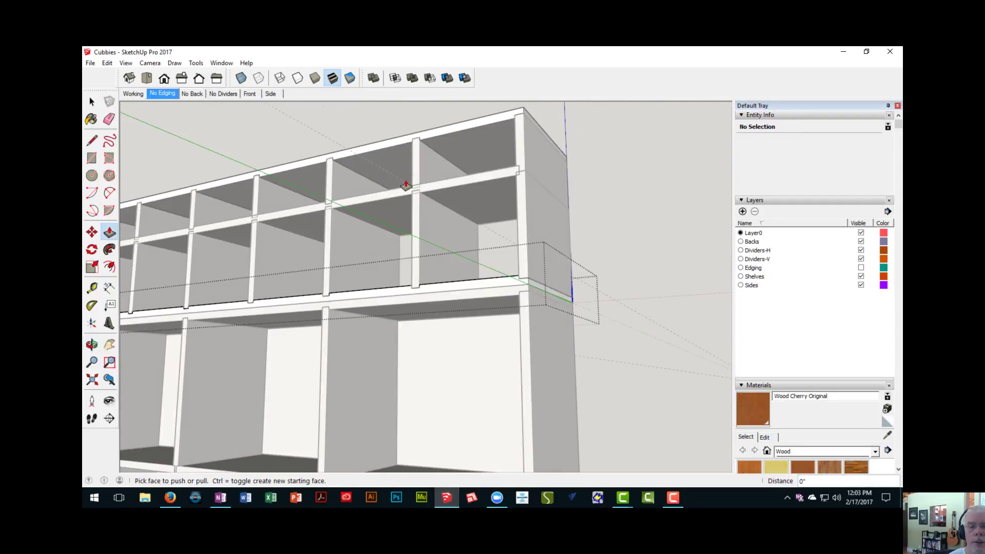
middle_click_drag(414, 217, 496, 337)
right_click(635, 308)
left_click(643, 312)
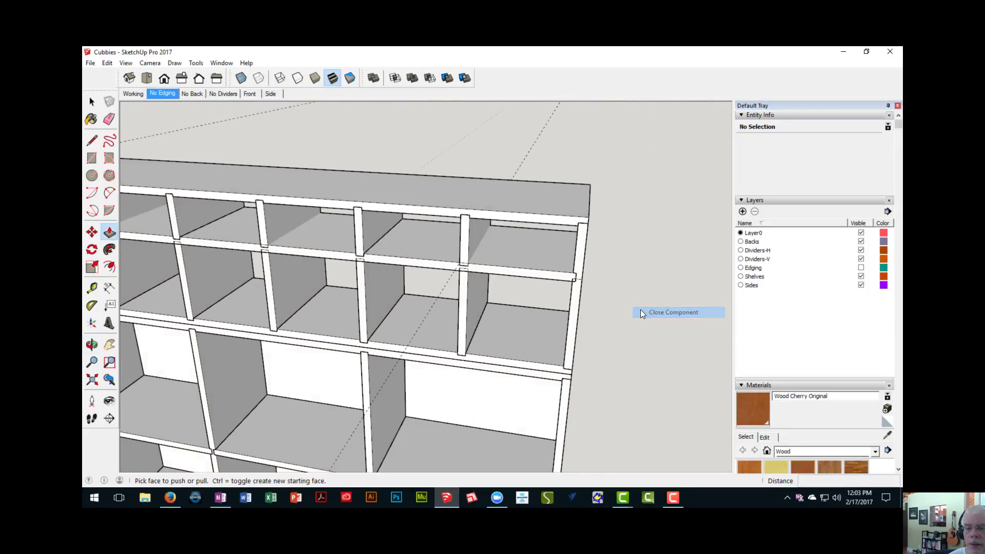
- Examine the middle shelf's divider joints, open the shelf to inspect its dadoes with its front face temporarily pulled out, and close it
scroll(473, 275, "up", 6)
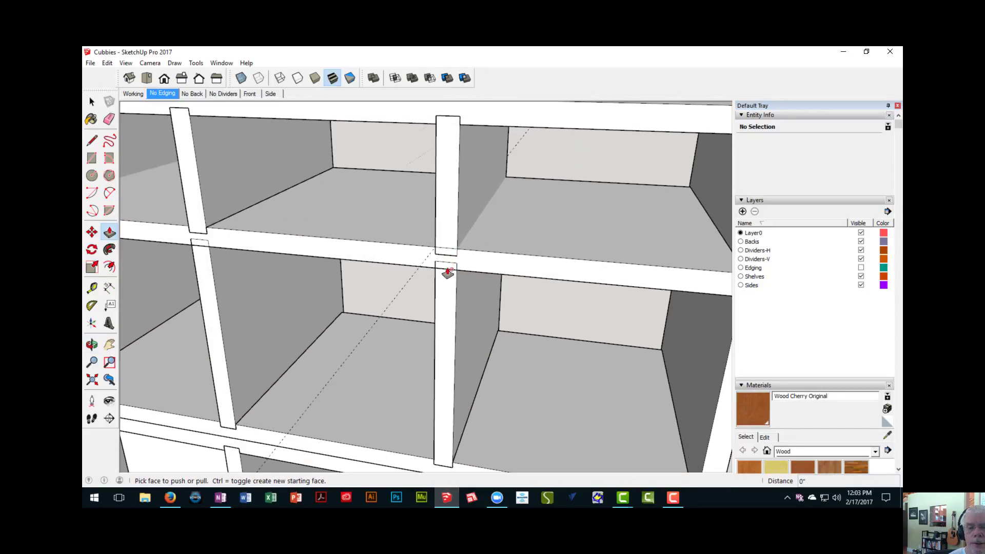
middle_click_drag(448, 271, 558, 301, "shift")
scroll(414, 290, "down", 4)
middle_click_drag(448, 281, 551, 292, "shift")
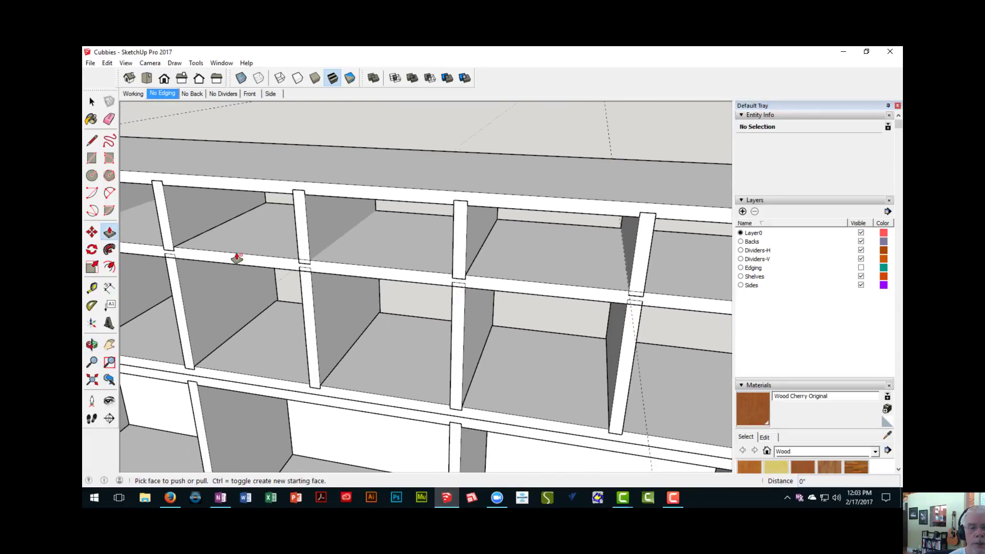
middle_click_drag(200, 255, 505, 278, "shift")
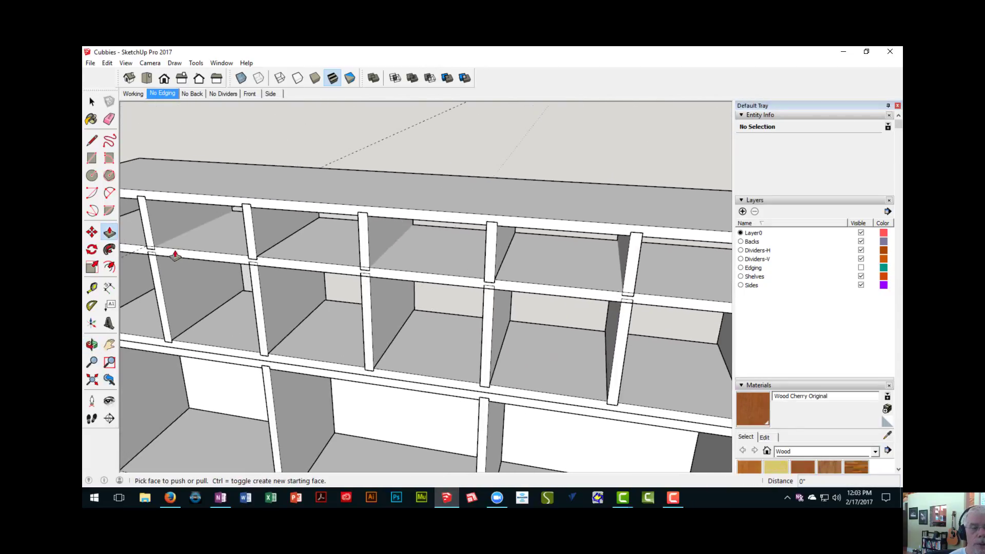
scroll(318, 281, "down", 3)
scroll(321, 273, "up", 3)
key("space")
left_click(321, 273)
scroll(322, 275, "down", 1)
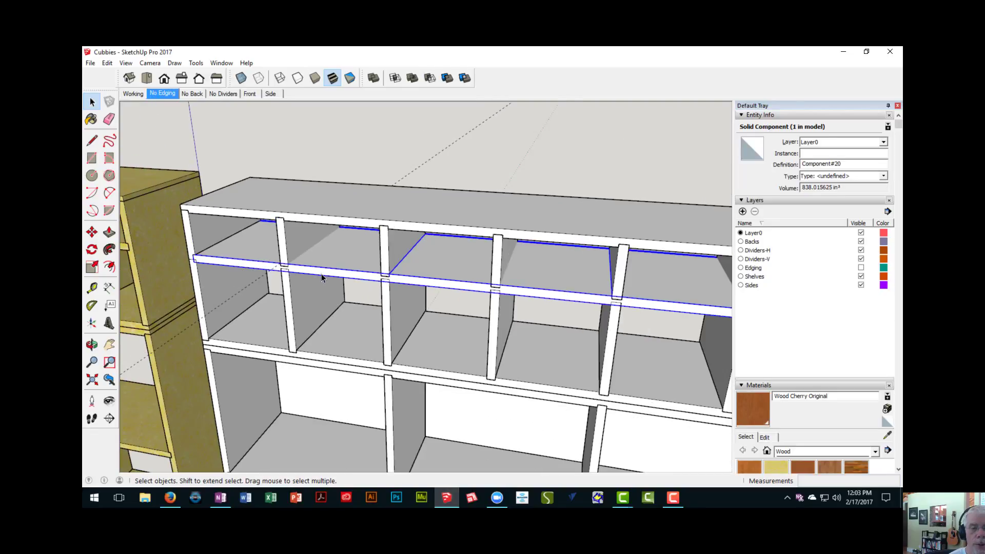
double_click(323, 276)
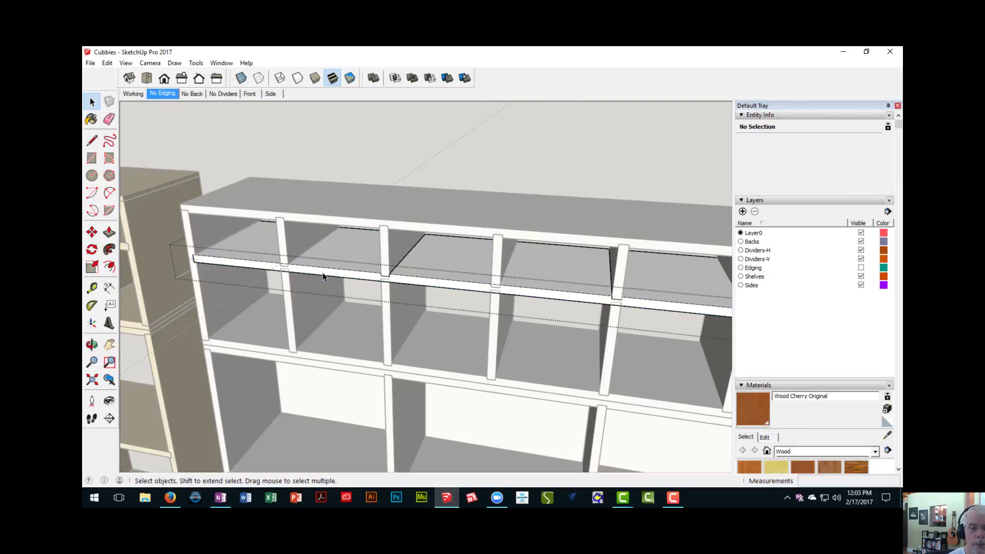
key("p")
scroll(308, 288, "down", 3)
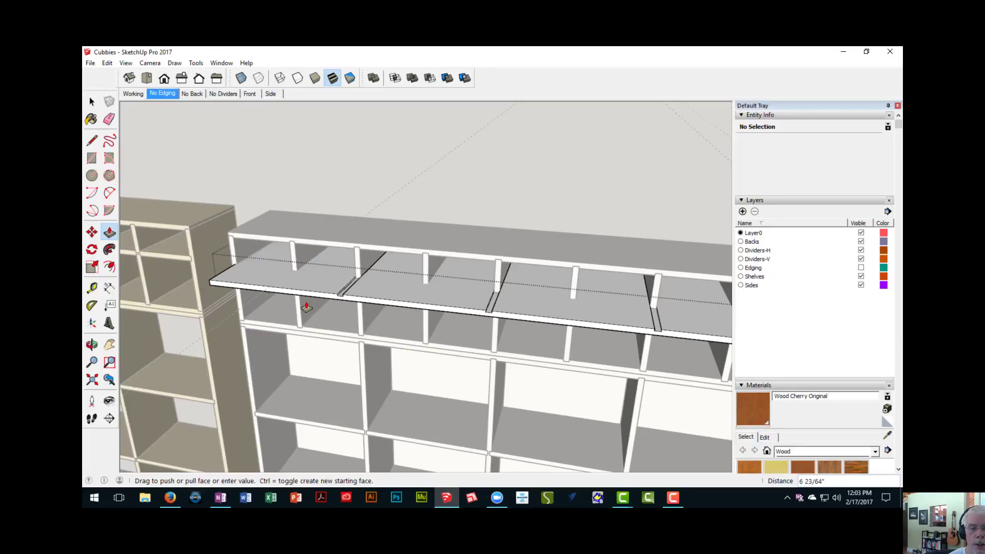
key("Escape")
middle_click_drag(325, 295, 325, 226)
right_click(334, 175)
left_click(343, 177)
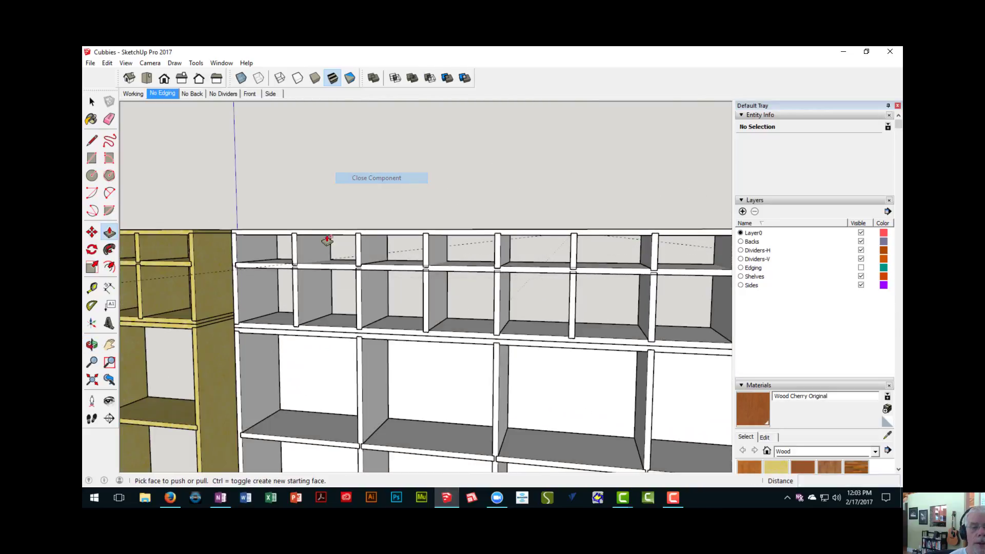
- Edit the upper unit's middle shelf and draw a 12" line on its underside along the outer side of the first lower divider
scroll(299, 290, "up", 5)
mouse_move(313, 282)
middle_mouse_down()
mouse_move(299, 229)
mouse_move(306, 216)
mouse_move(329, 277)
middle_mouse_up()
scroll(308, 225, "down", 4)
middle_click_drag(329, 277, 458, 276)
scroll(319, 256, "up", 6)
scroll(358, 217, "down", 1)
scroll(358, 219, "down", 1)
scroll(339, 232, "up", 2)
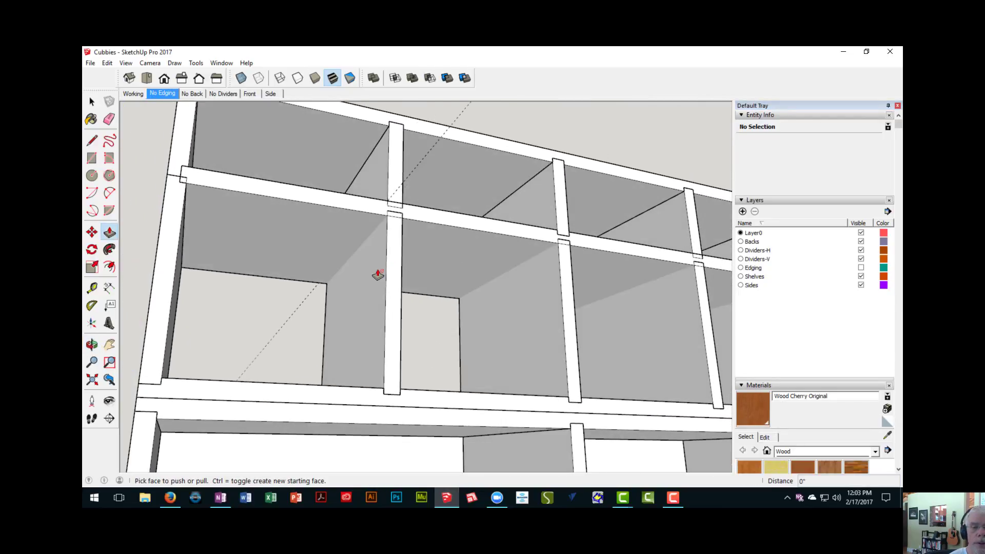
key("space")
double_click(296, 215)
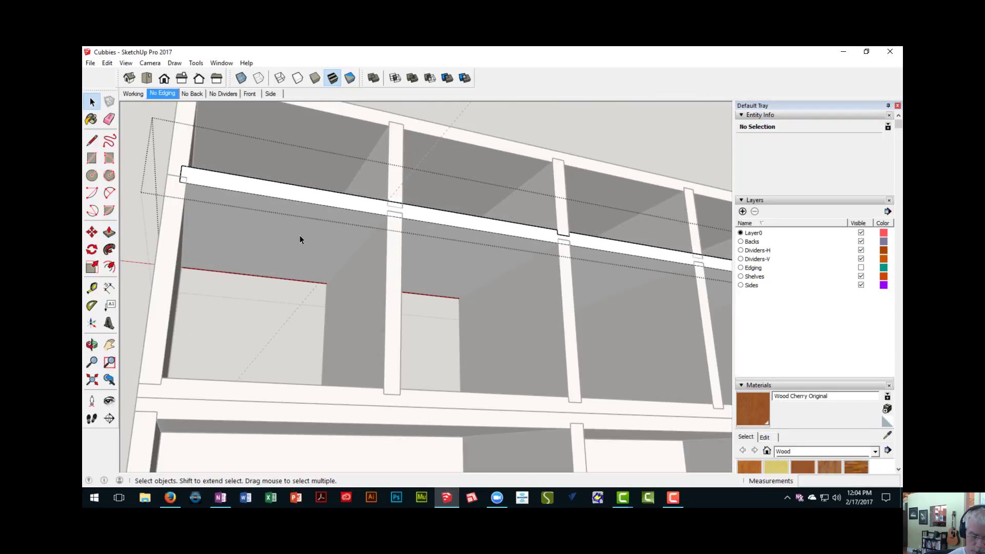
key("l")
scroll(305, 239, "up", 3)
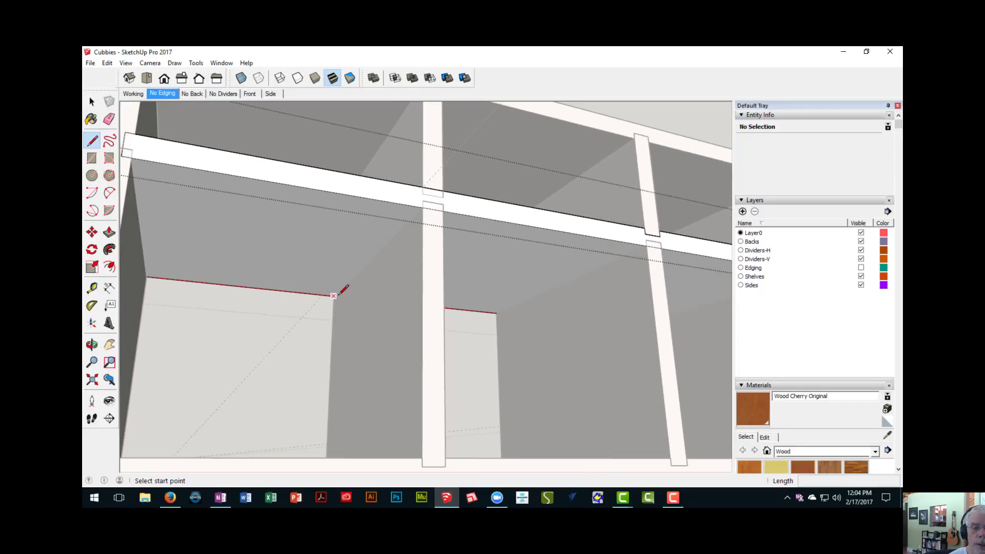
left_click(335, 295)
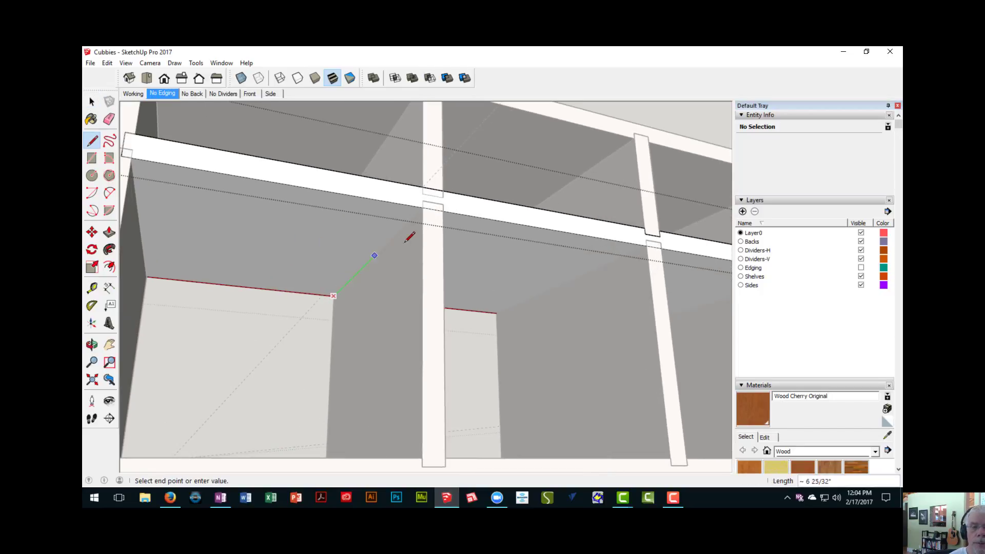
left_click(423, 207)
- Draw a second 12" line on the shelf's underside along the opposite side of the first lower divider
middle_click_drag(424, 200, 331, 258)
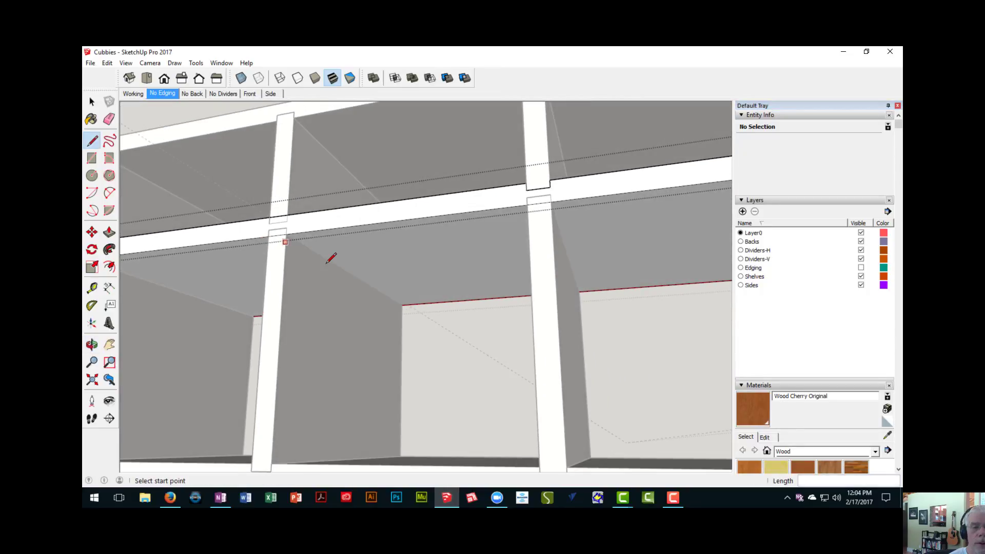
scroll(402, 300, "up", 1)
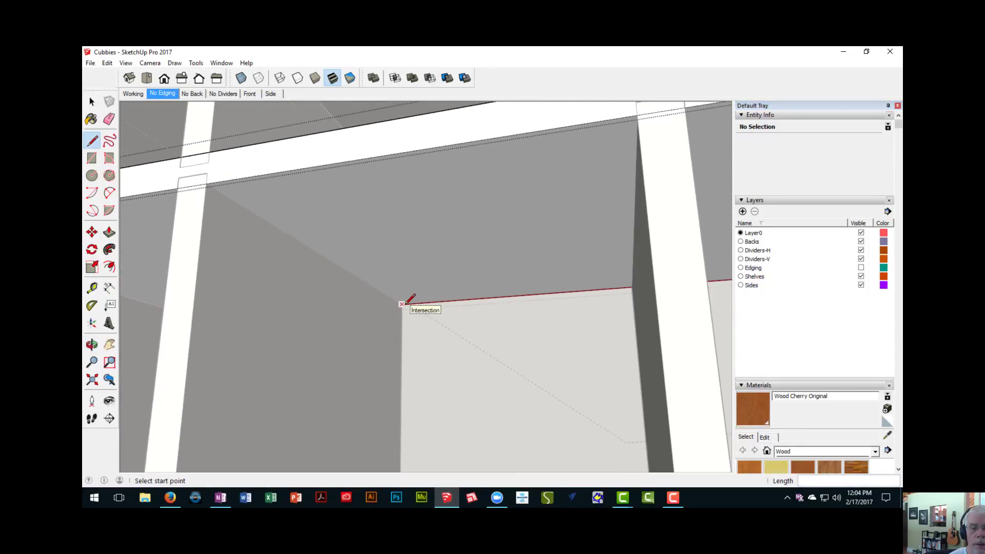
left_click(402, 301)
left_click(208, 186)
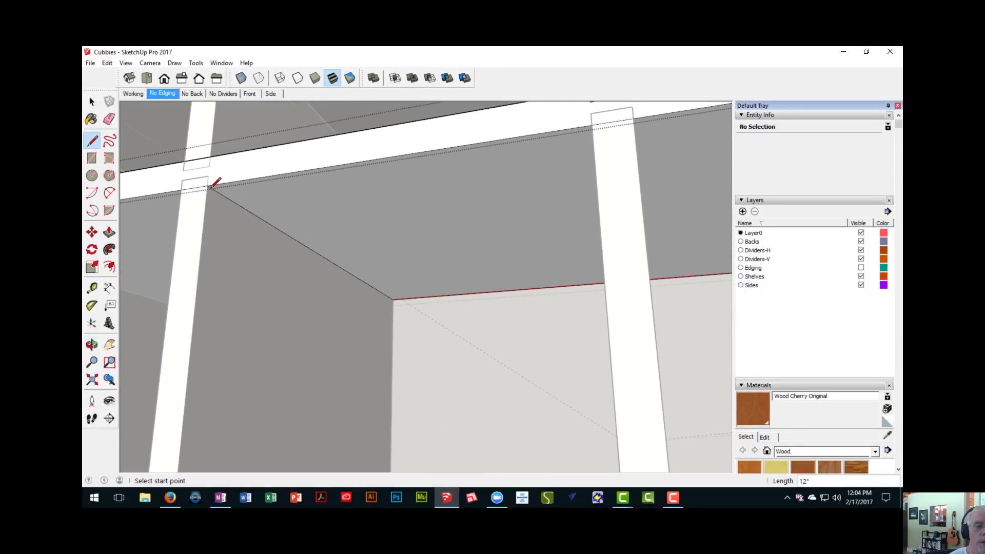
middle_click_drag(235, 222, 349, 249)
scroll(246, 233, "down", 2)
scroll(420, 263, "down", 3)
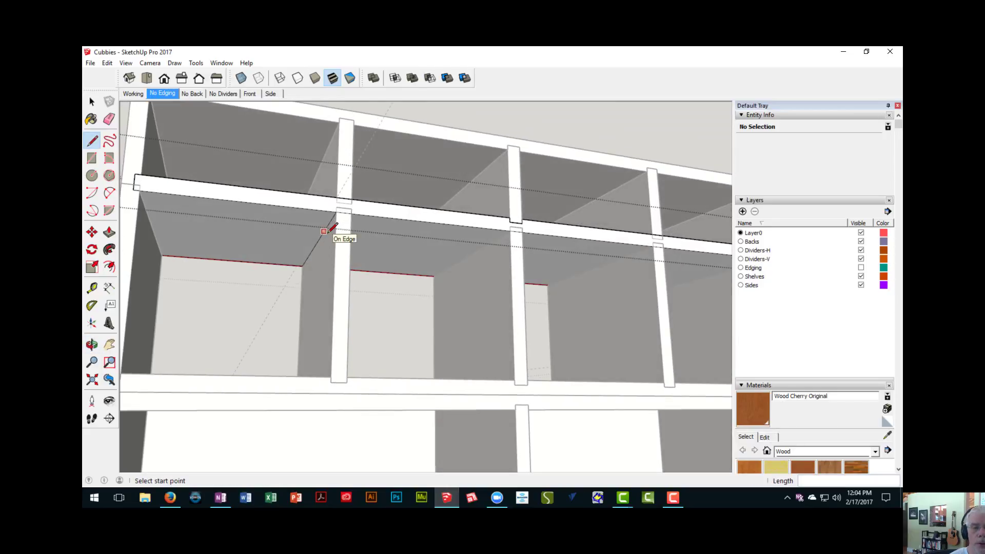
- Copy both 12" lines at the first lower divider 9 1/2" along the shelf's underside to the next divider
middle_click_drag(397, 253, 328, 233)
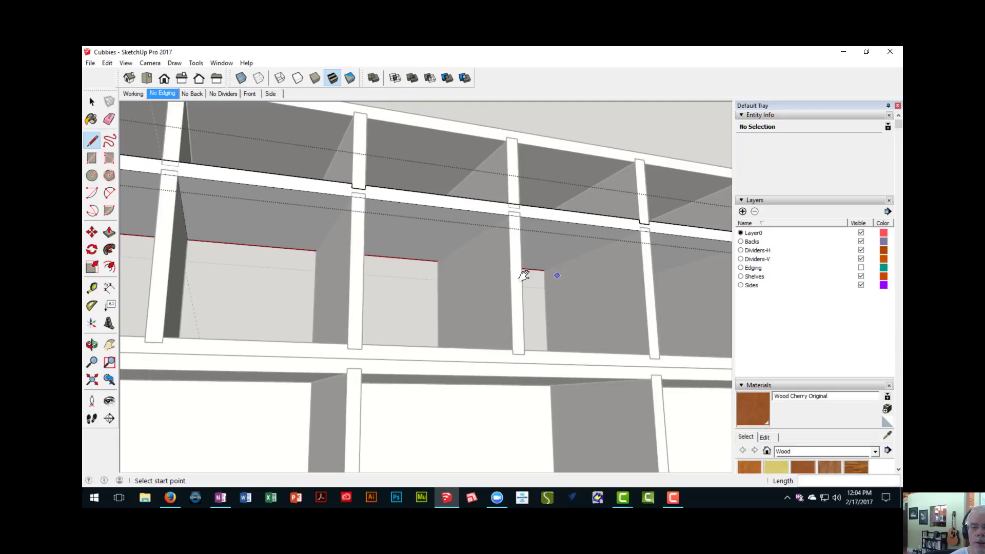
middle_click_drag(523, 275, 433, 279, "shift")
scroll(432, 279, "down", 2)
middle_click_drag(312, 275, 465, 288, "shift")
middle_click_drag(282, 254, 402, 288, "shift")
scroll(246, 248, "up", 3)
key("space")
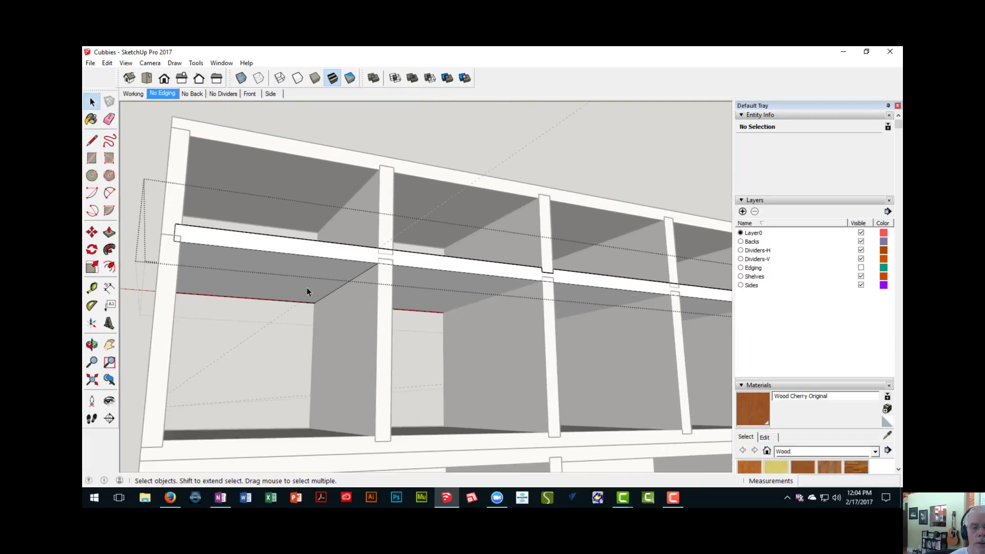
left_click(356, 278)
middle_click_drag(375, 290, 258, 299)
scroll(313, 281, "up", 2)
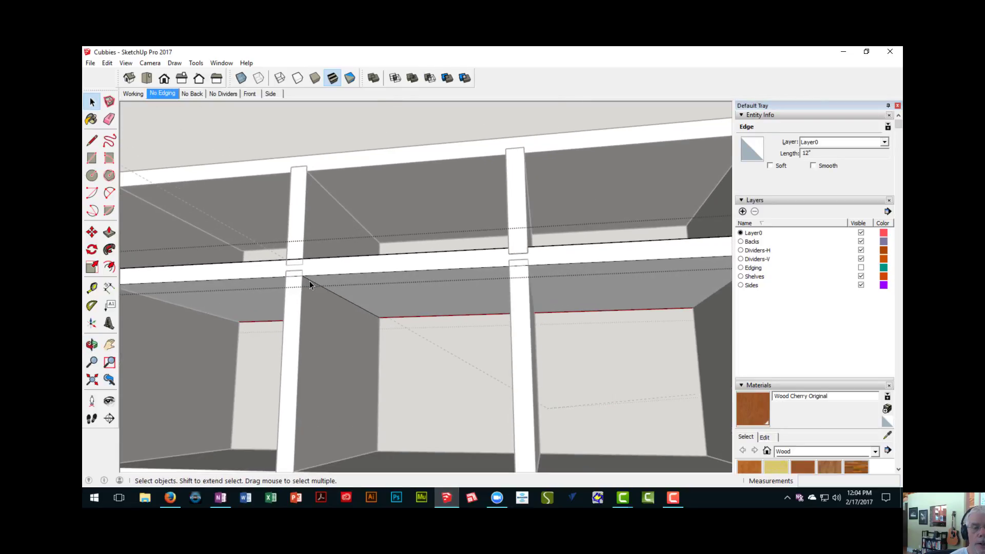
left_click(309, 281)
mouse_move(309, 281)
middle_mouse_down()
mouse_move(310, 294)
mouse_move(413, 306)
mouse_move(325, 292)
middle_mouse_up()
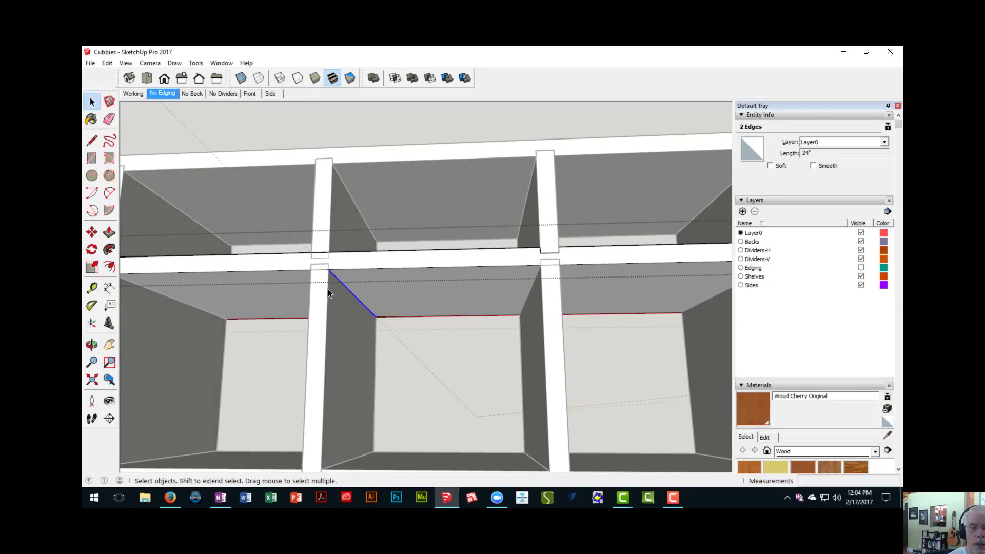
key("m")
scroll(328, 285, "up", 2)
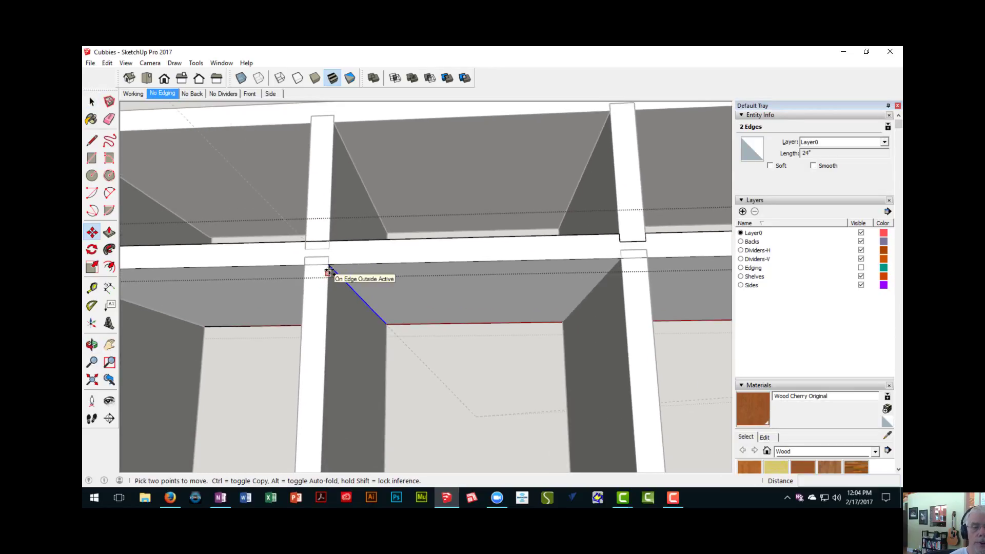
left_click(329, 265)
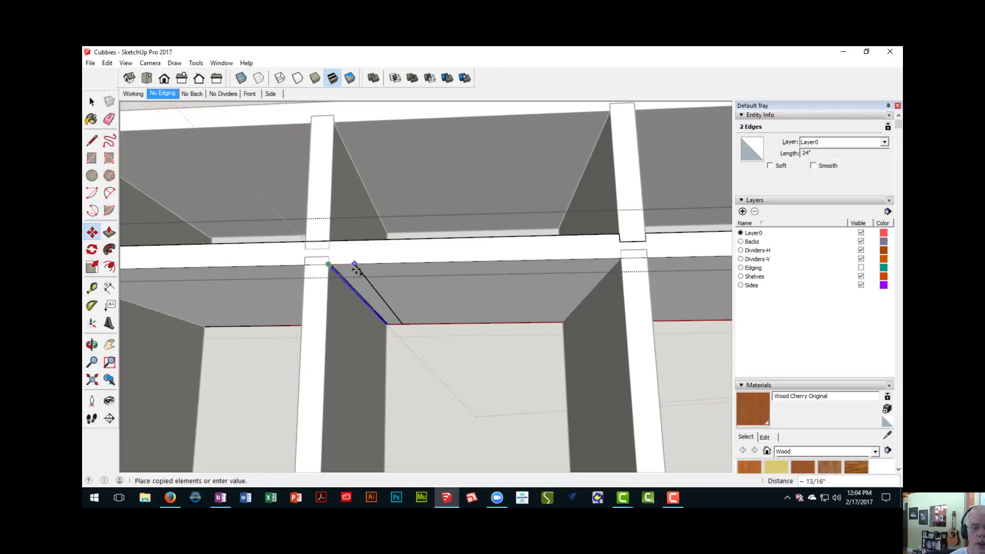
scroll(363, 270, "down", 1)
middle_click_drag(381, 276, 177, 281)
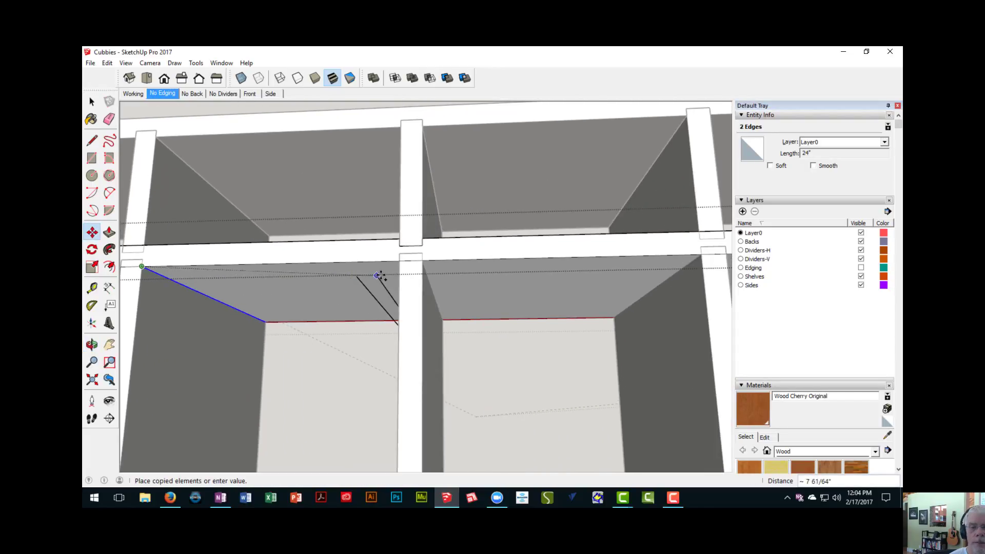
scroll(389, 274, "down", 1)
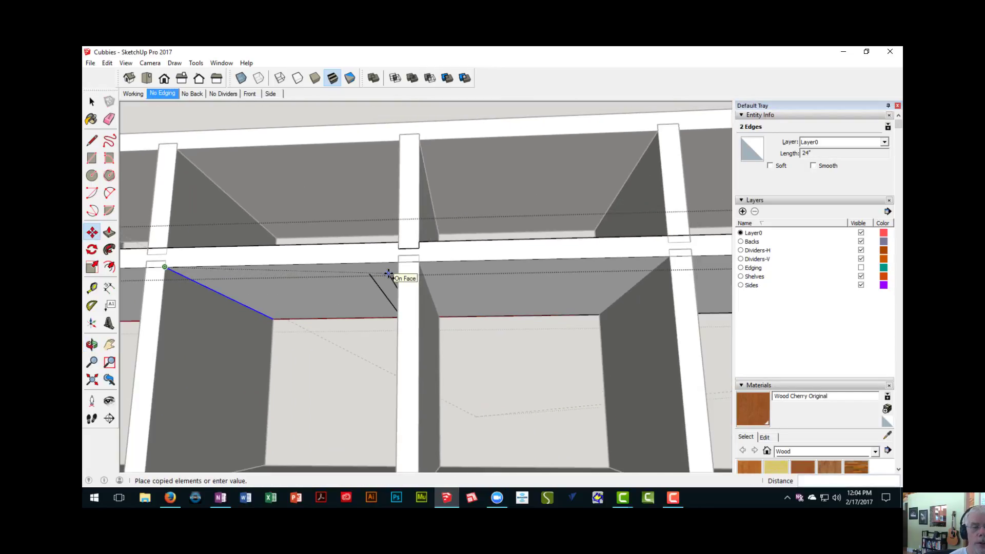
left_click(419, 262)
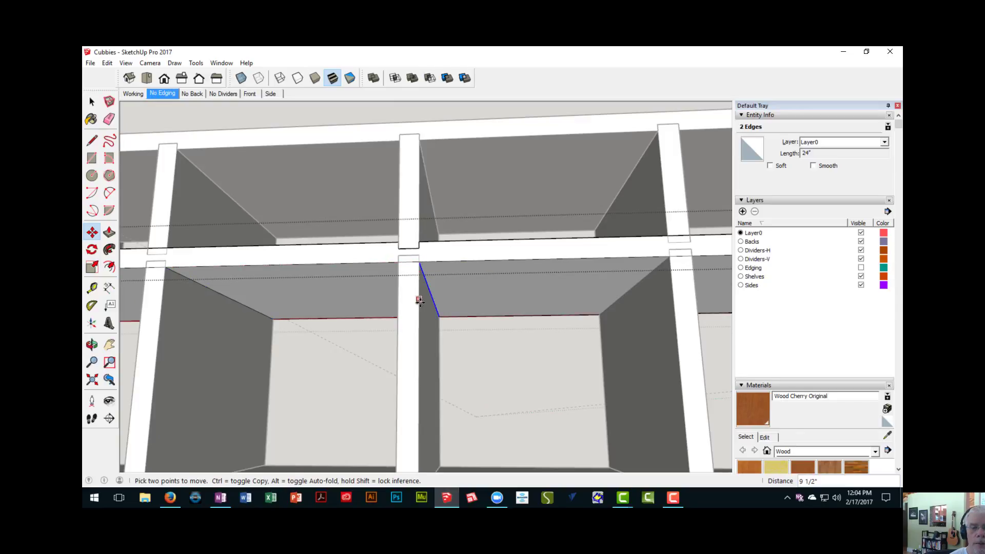
- Repeat the copied pair of lines 8 times at the same spacing along the shelf's underside
scroll(418, 299, "down", 4)
middle_click_drag(443, 310, 306, 273, "shift")
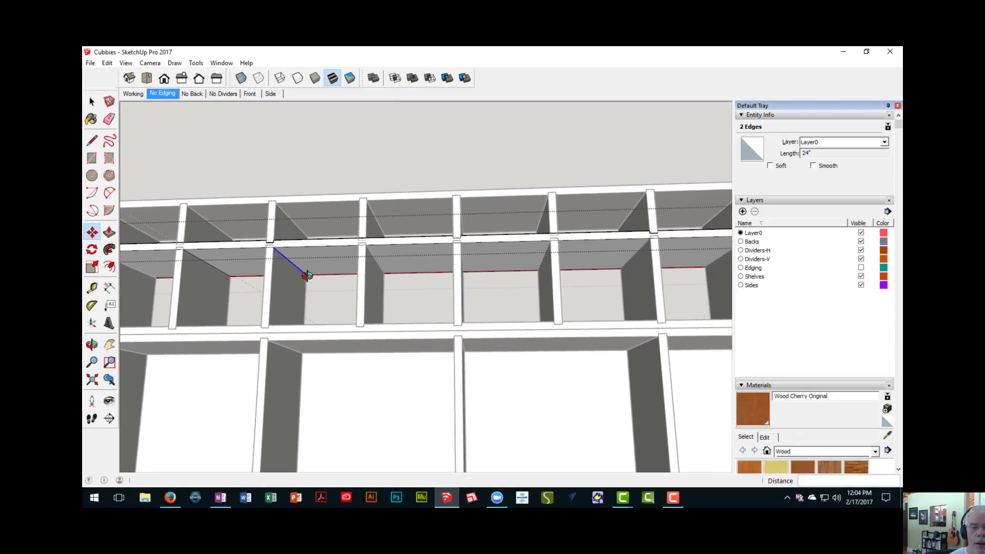
scroll(350, 287, "down", 2)
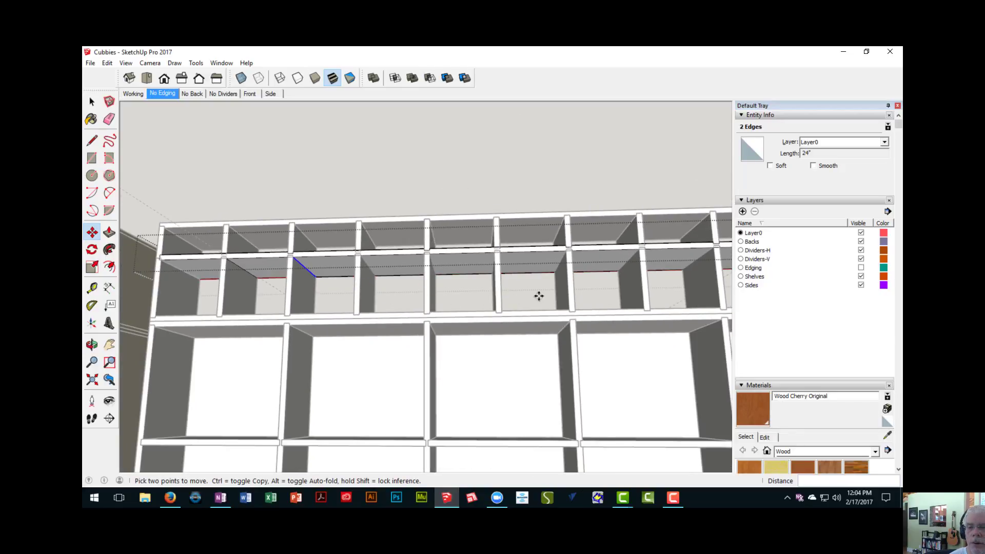
middle_click_drag(569, 289, 415, 294)
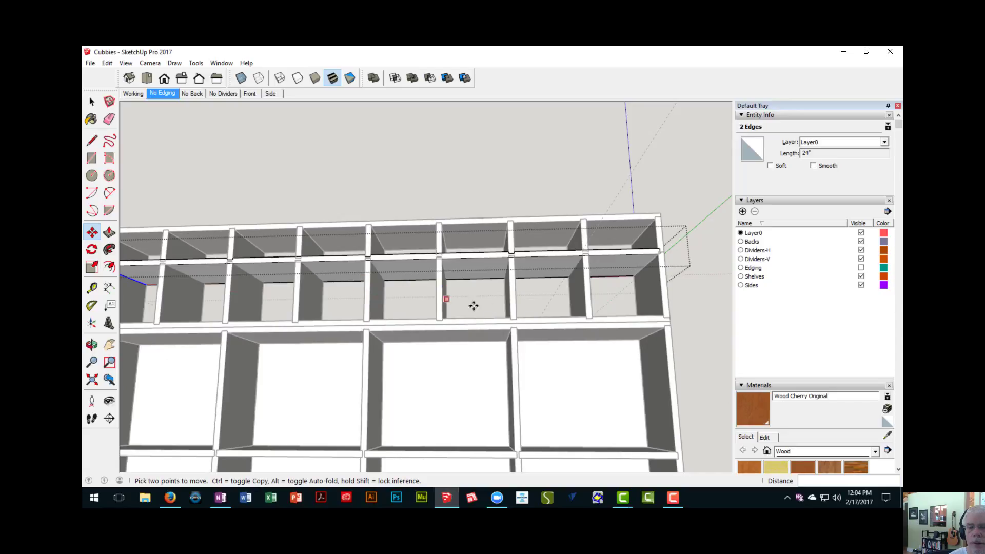
mouse_move(556, 329)
middle_mouse_down()
mouse_move(461, 330)
mouse_move(550, 323)
middle_mouse_up()
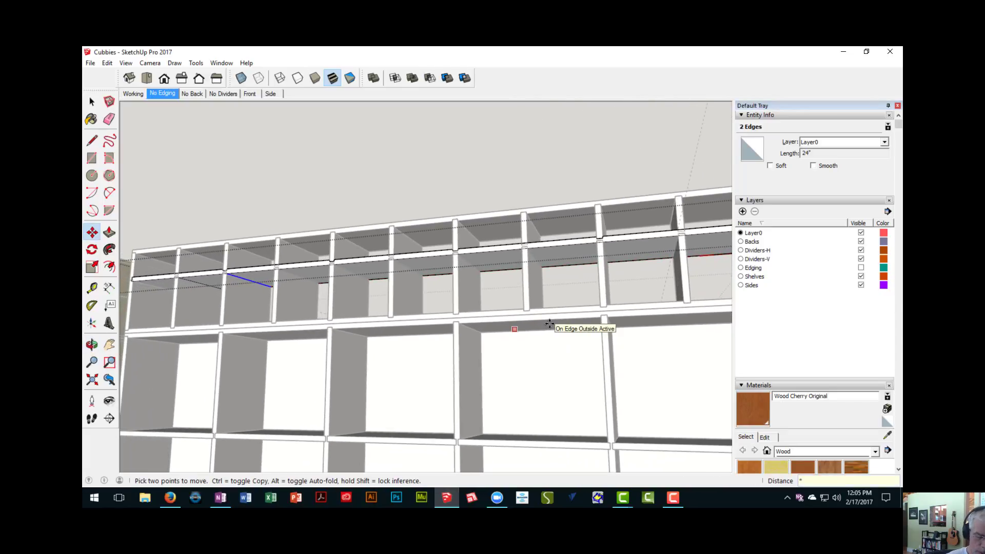
left_click(549, 323)
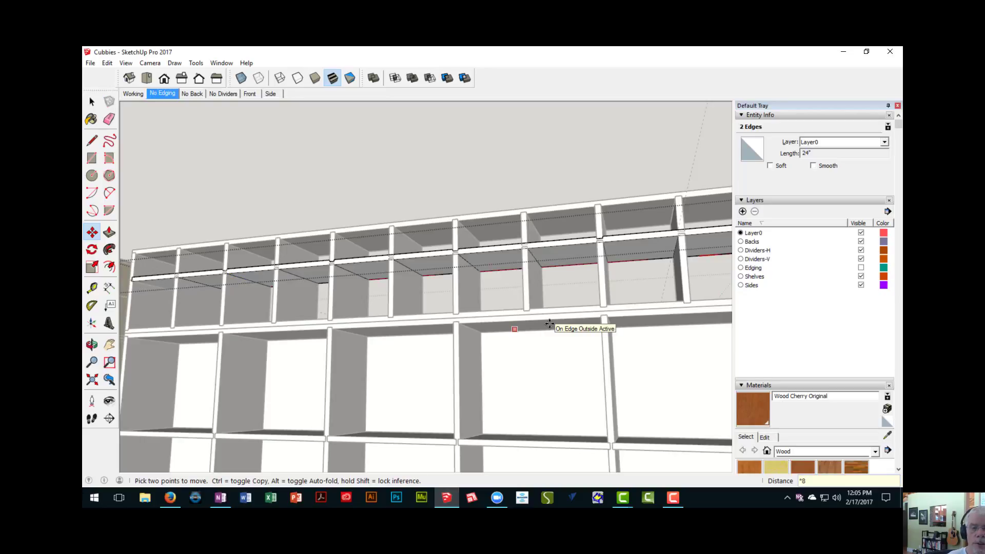
middle_click_drag(549, 323, 422, 285)
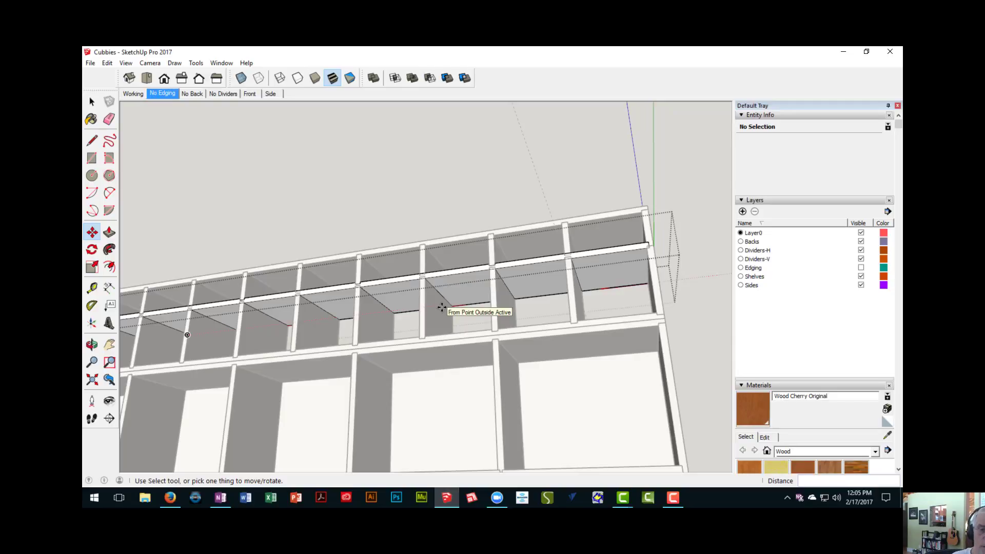
- Hide the rest of the model and push the first marked strip 1/4" into the shelf's underside as a dado
key("i")
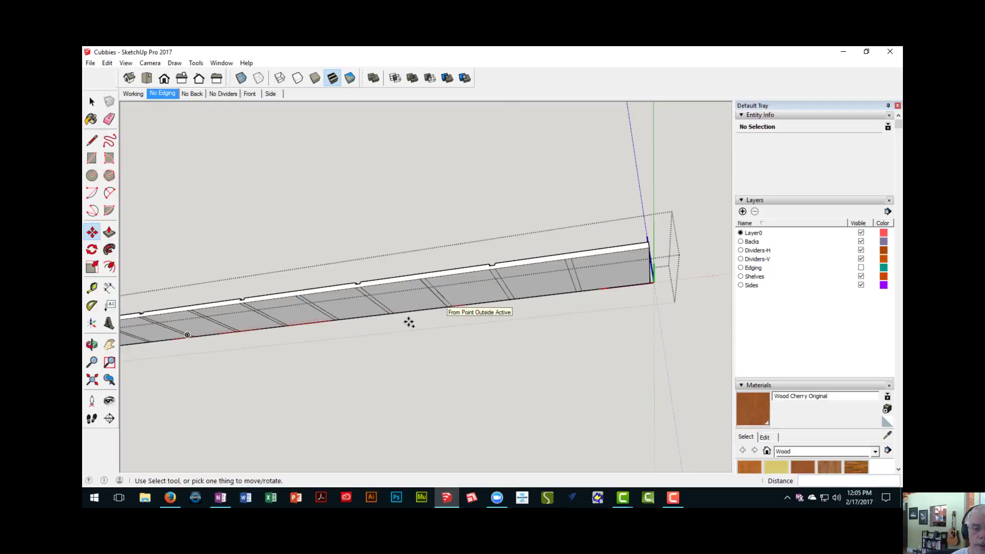
middle_click_drag(409, 322, 242, 352)
key("p")
scroll(244, 349, "up", 3)
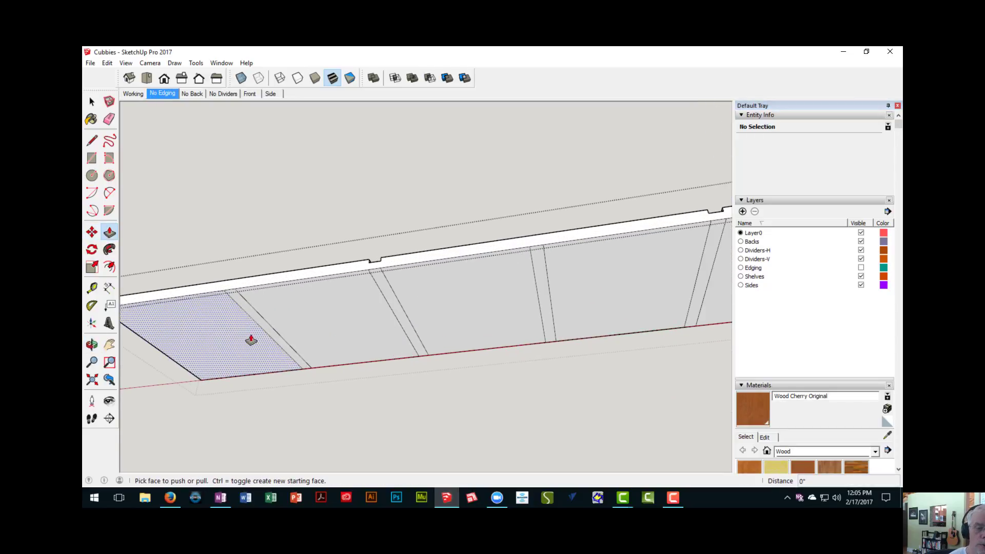
left_click(255, 325)
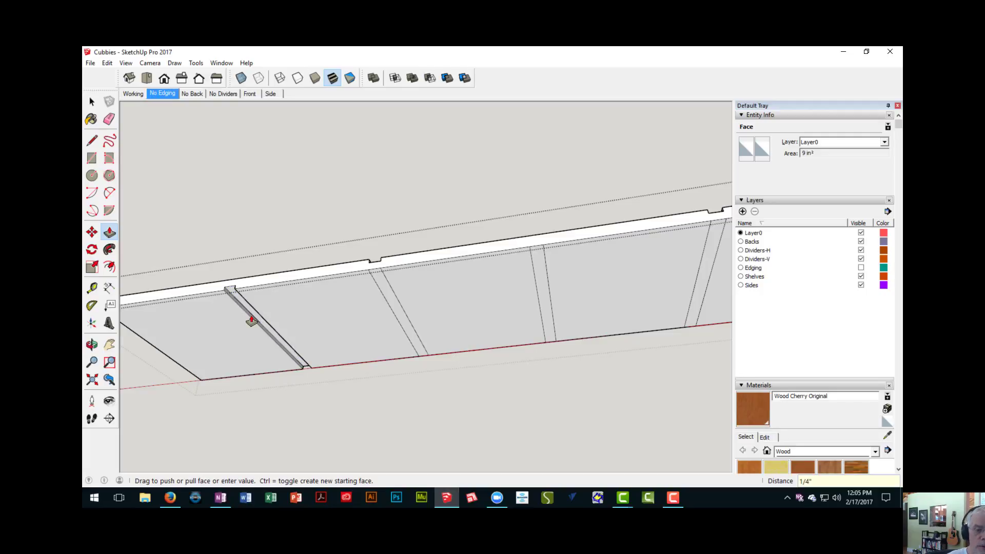
left_click(251, 321)
- Cut the remaining marked divider strips on the shelf's underside to the same 1/4" dado depth
left_click(384, 294)
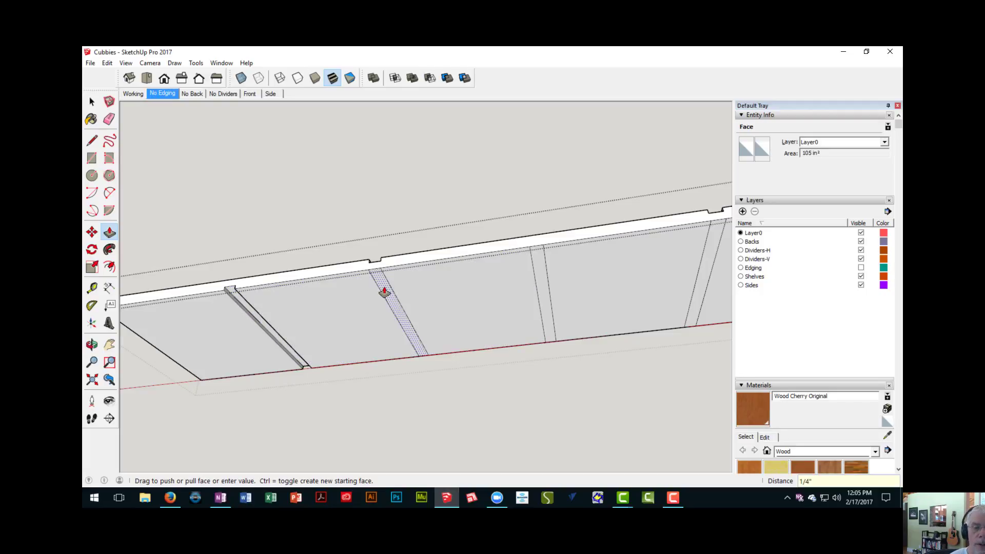
middle_click_drag(384, 293, 233, 303)
double_click(406, 306)
double_click(406, 310)
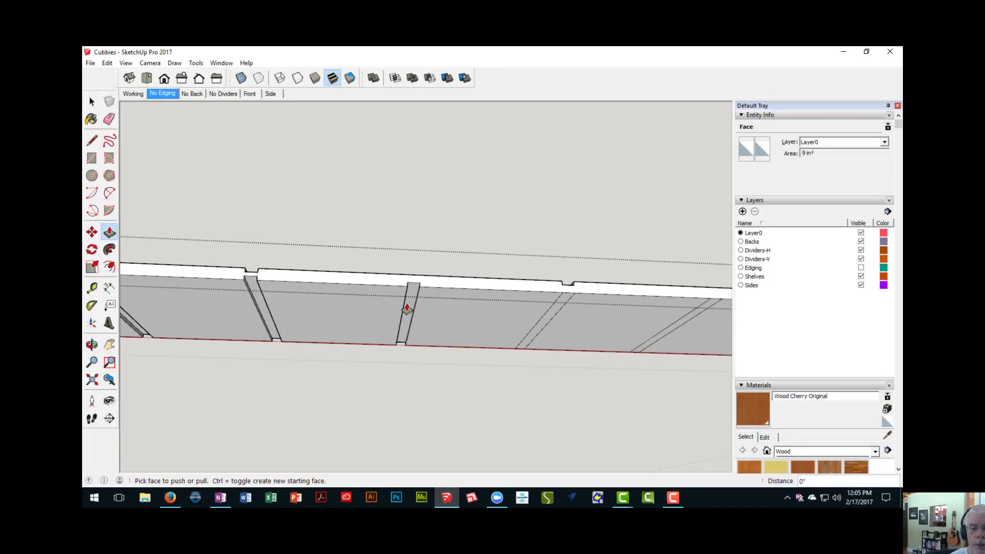
middle_click_drag(522, 341, 336, 354, "shift")
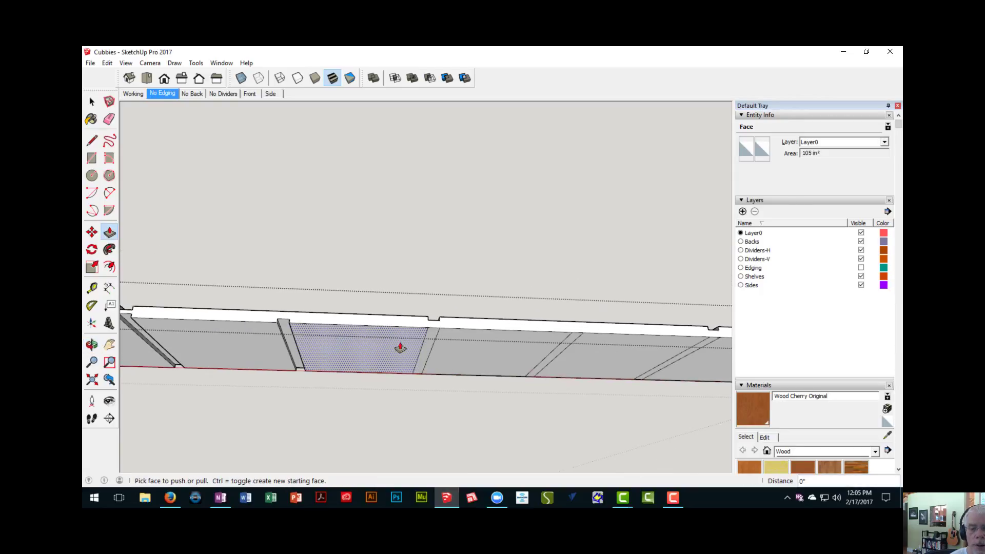
double_click(432, 346)
middle_click_drag(483, 360, 347, 355, "shift")
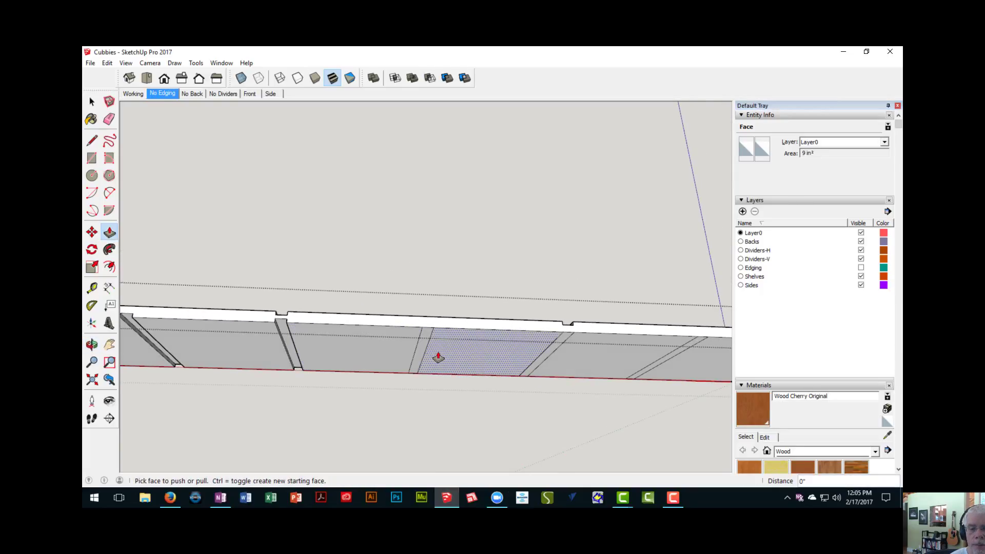
double_click(422, 349)
middle_click_drag(488, 364, 480, 435, "shift")
double_click(509, 344)
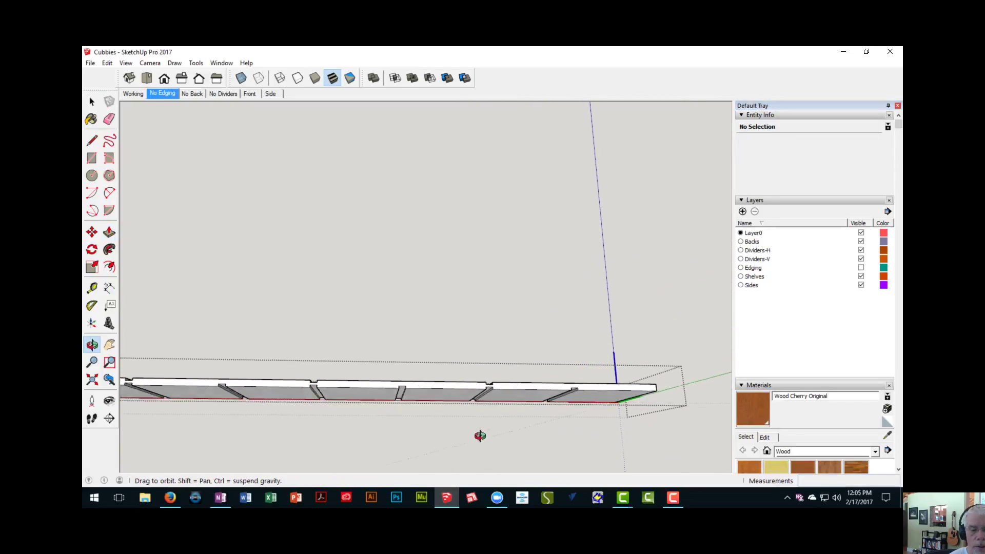
- Place a guide across the shelf's top face 9" from its end and another 3/4" beyond it, aligned with the first underside dado
middle_click_drag(369, 403, 356, 454)
middle_click_drag(333, 377, 387, 369, "shift")
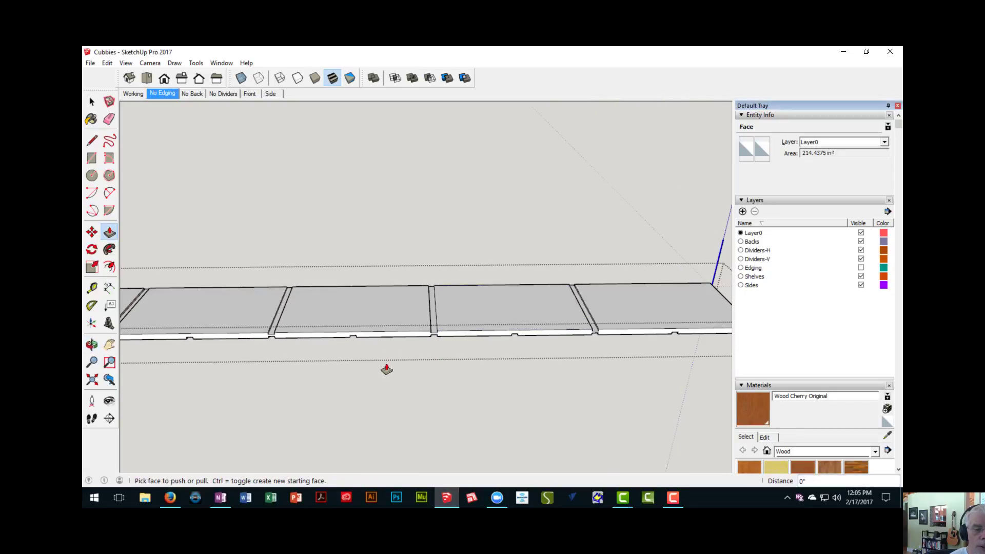
middle_click_drag(386, 328, 510, 328, "shift")
middle_click_drag(414, 280, 309, 305, "shift")
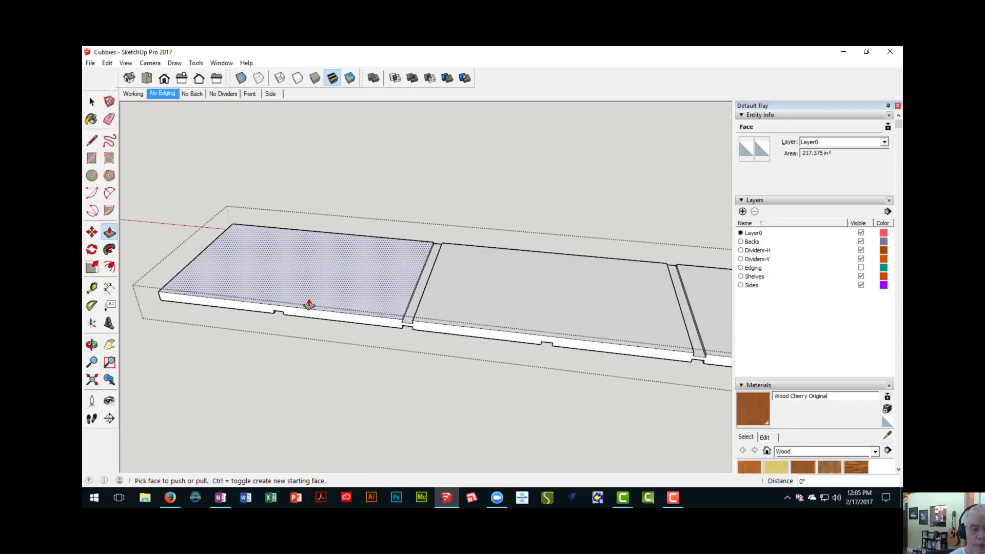
key("t")
scroll(230, 297, "up", 3)
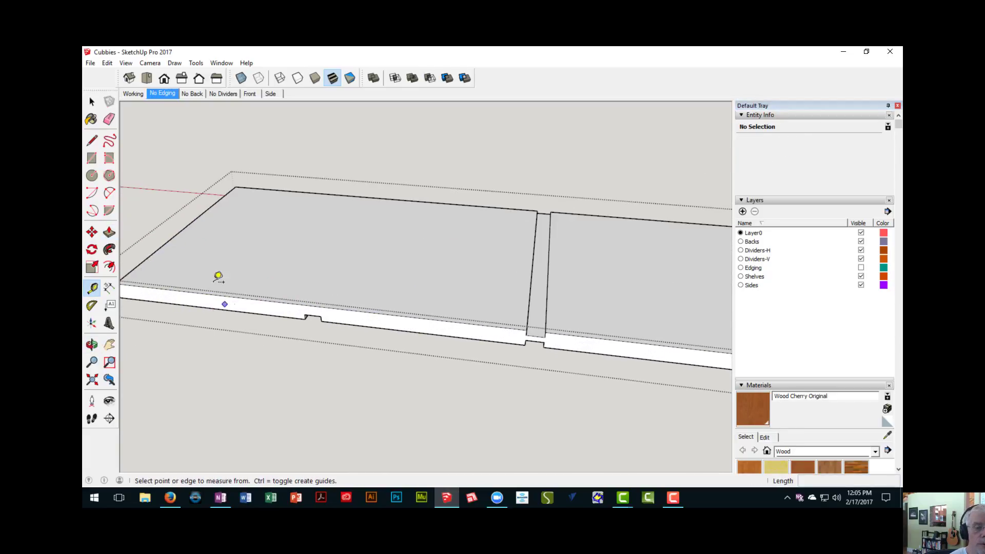
left_click(169, 240)
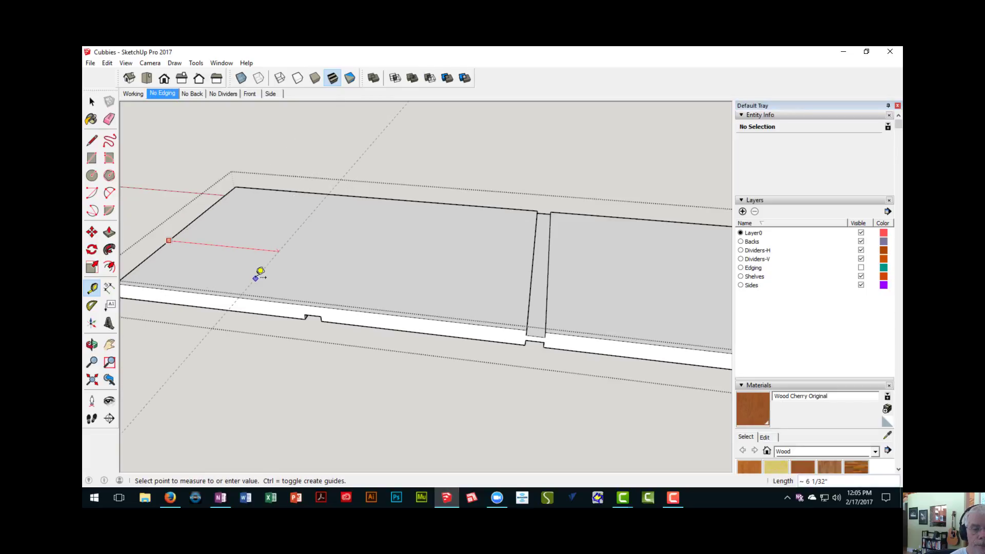
scroll(296, 308, "up", 2)
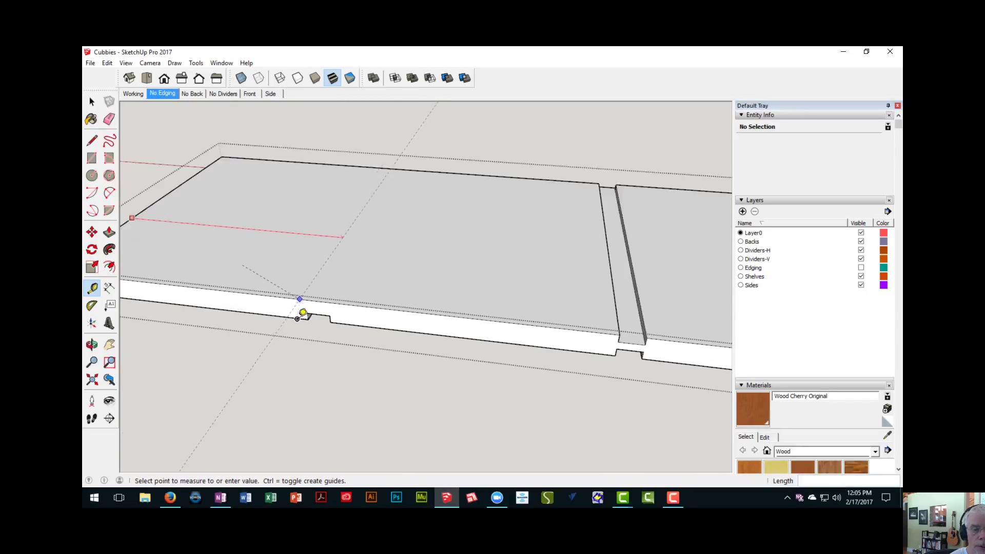
left_click(311, 316)
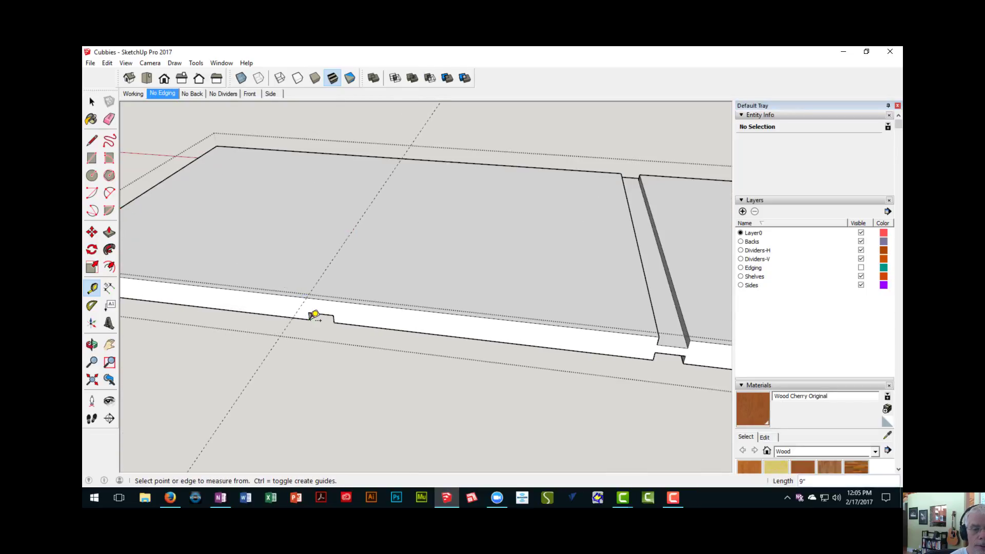
left_click(334, 261)
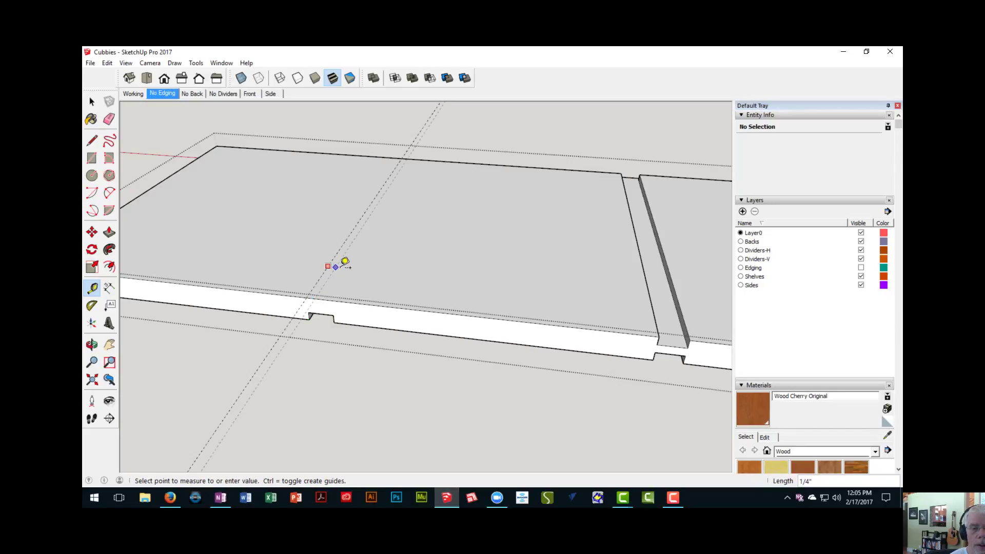
left_click(340, 315)
middle_click_drag(385, 325, 372, 338)
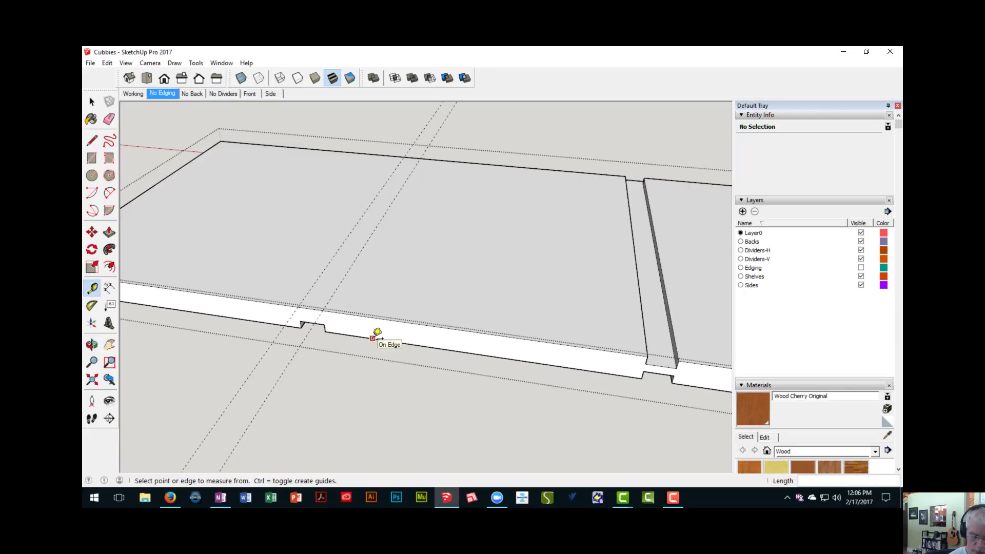
- Draw two 11 3/4" lines across the shelf's top face along the two guides
key("l")
left_click(298, 306)
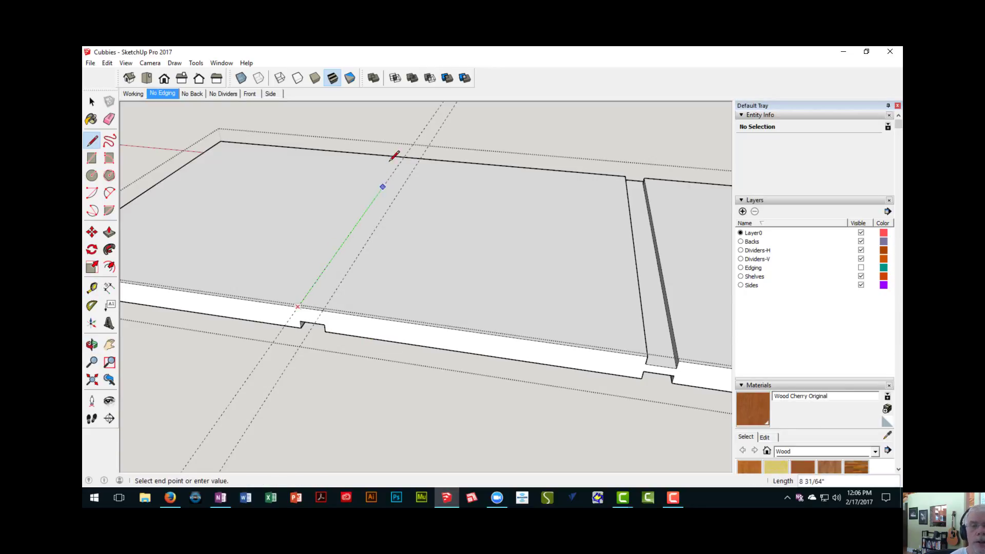
left_click(405, 157)
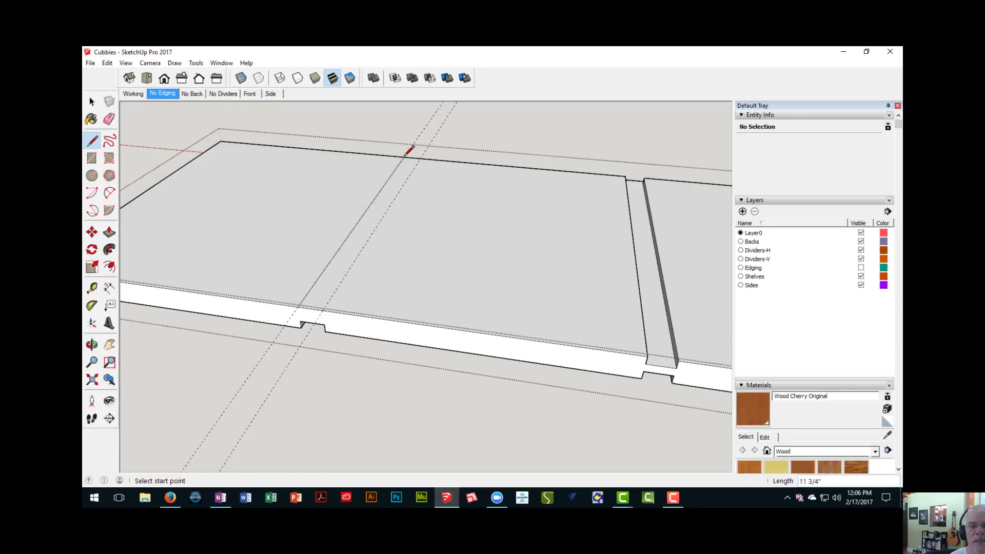
left_click(323, 310)
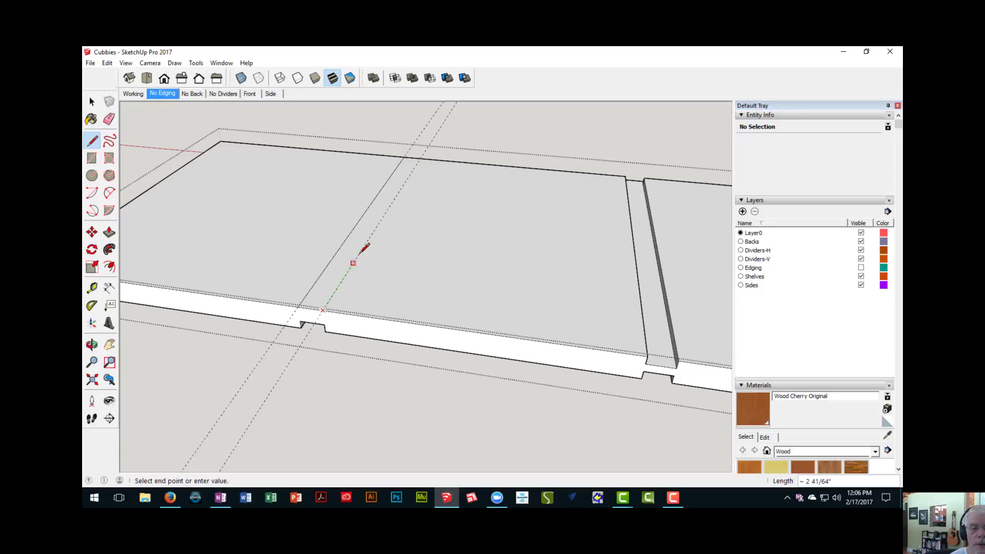
left_click(420, 157)
scroll(436, 220, "down", 5)
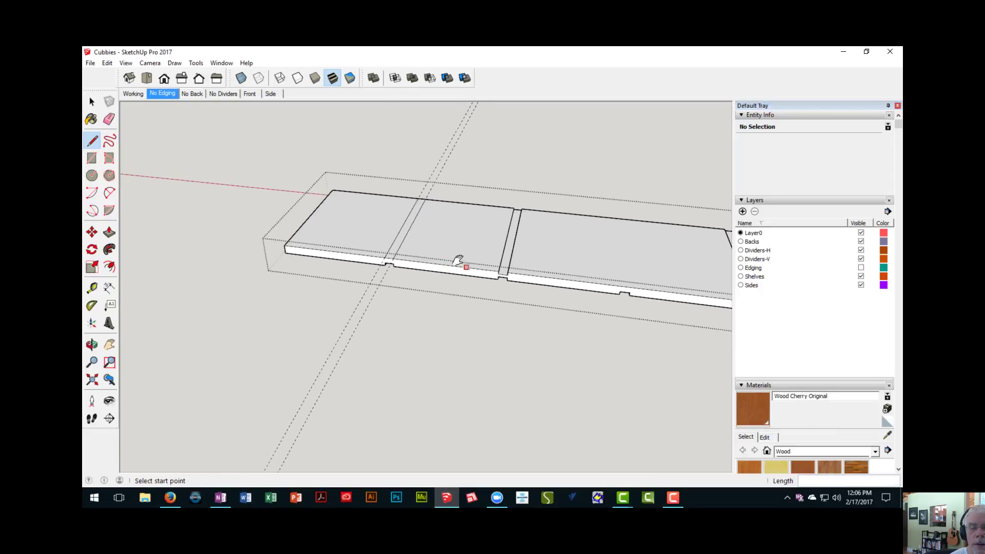
- Copy the two lines 19" along the shelf's top face to align with the next added underside dado, and repeat the copy four times
middle_click_drag(458, 260, 328, 233, "shift")
key("space")
scroll(283, 210, "up", 3)
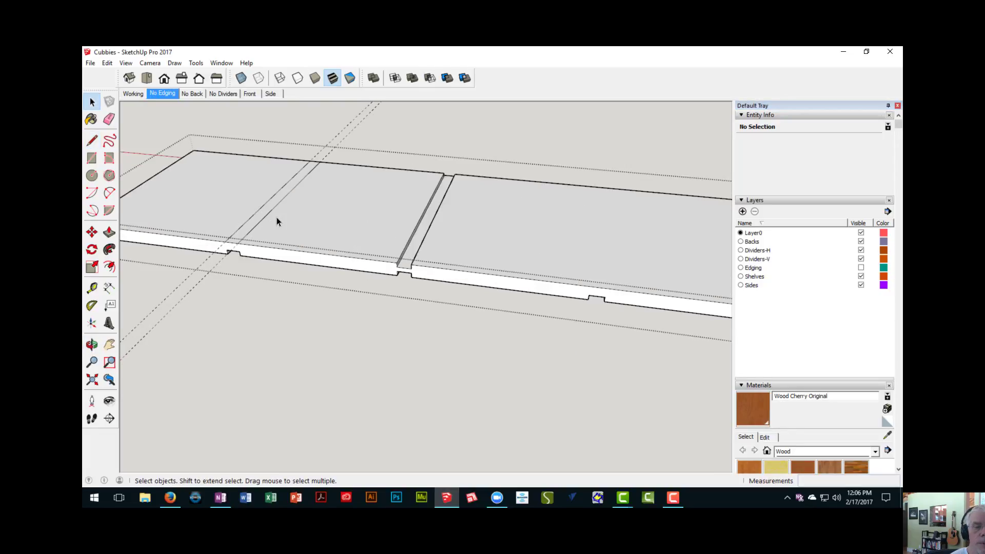
mouse_move(276, 217)
middle_mouse_down()
mouse_move(348, 263)
mouse_move(331, 250)
middle_mouse_up()
left_click(331, 250)
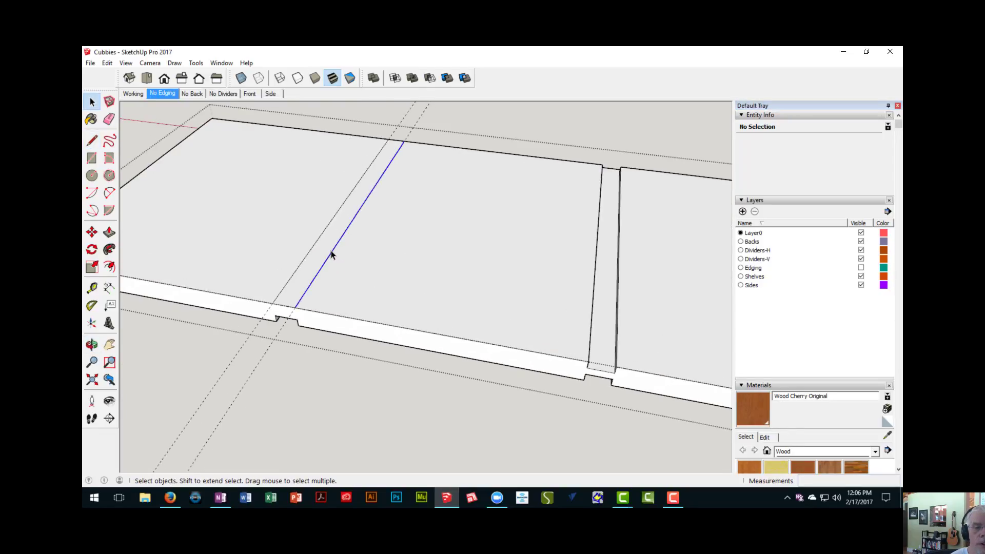
left_click(315, 246, "shift")
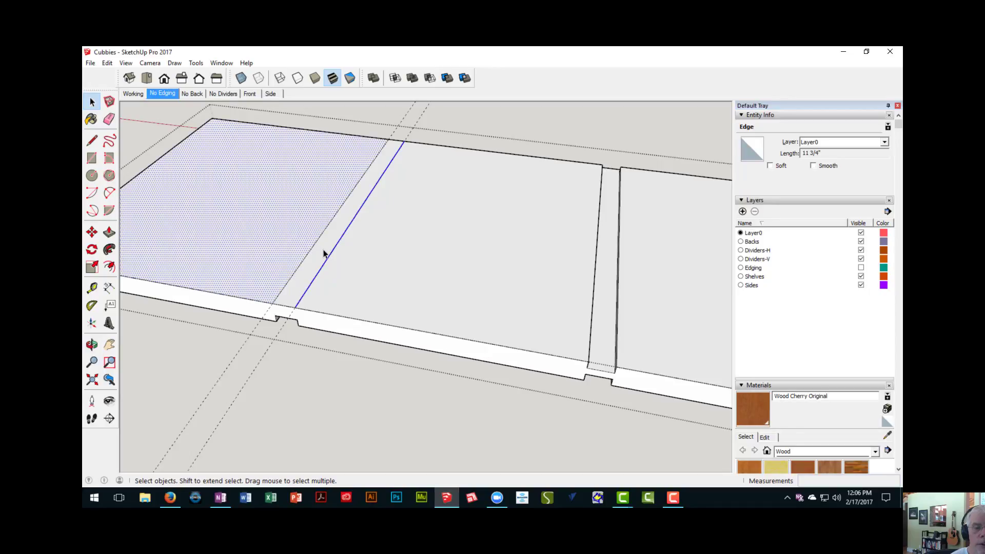
left_click(239, 196, "shift")
middle_click_drag(249, 216, 303, 277)
scroll(310, 267, "down", 4)
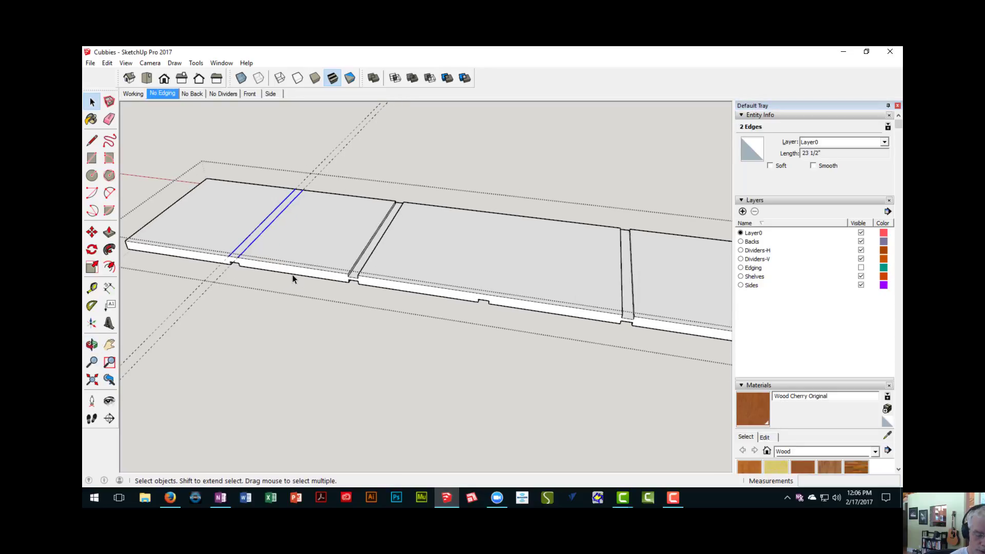
key("m")
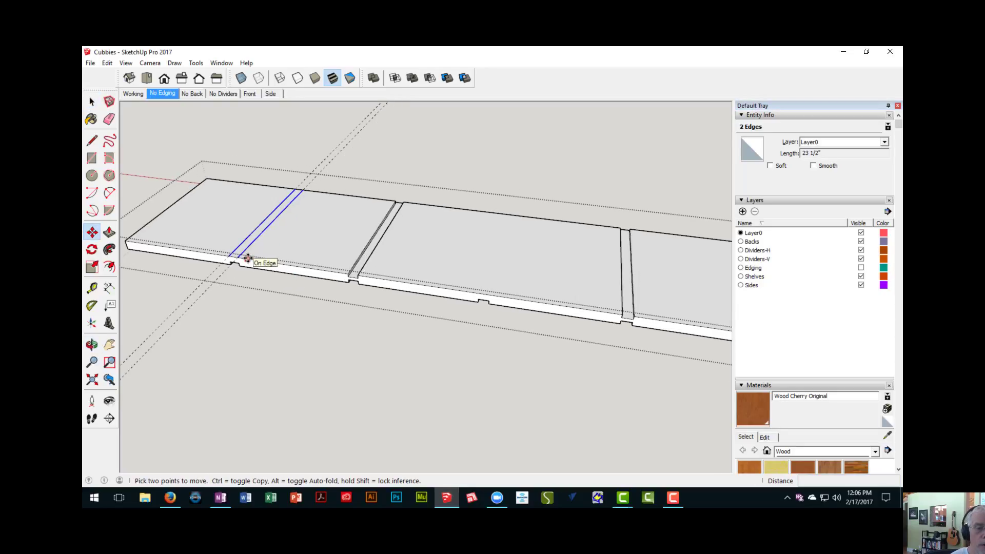
scroll(245, 259, "up", 2)
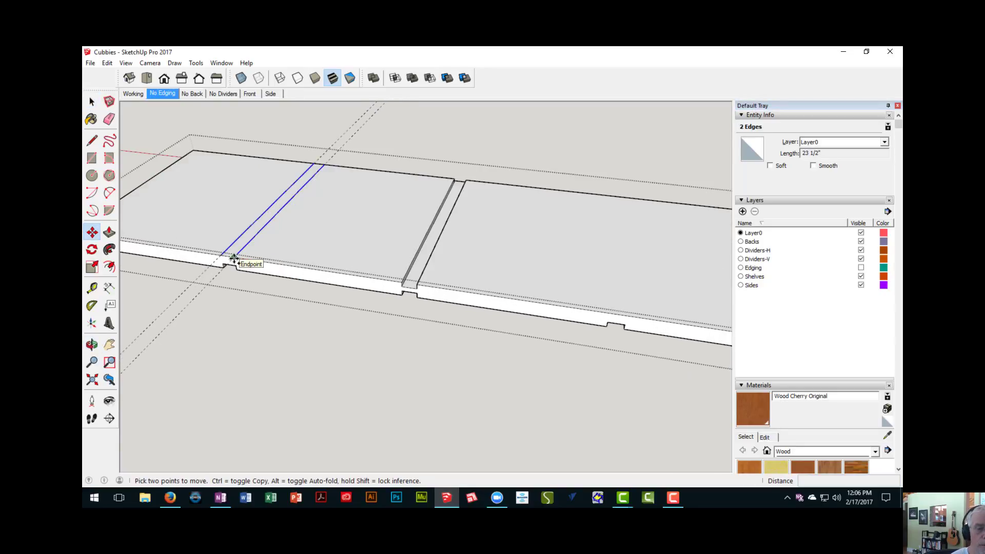
left_click(233, 258)
scroll(309, 272, "down", 2)
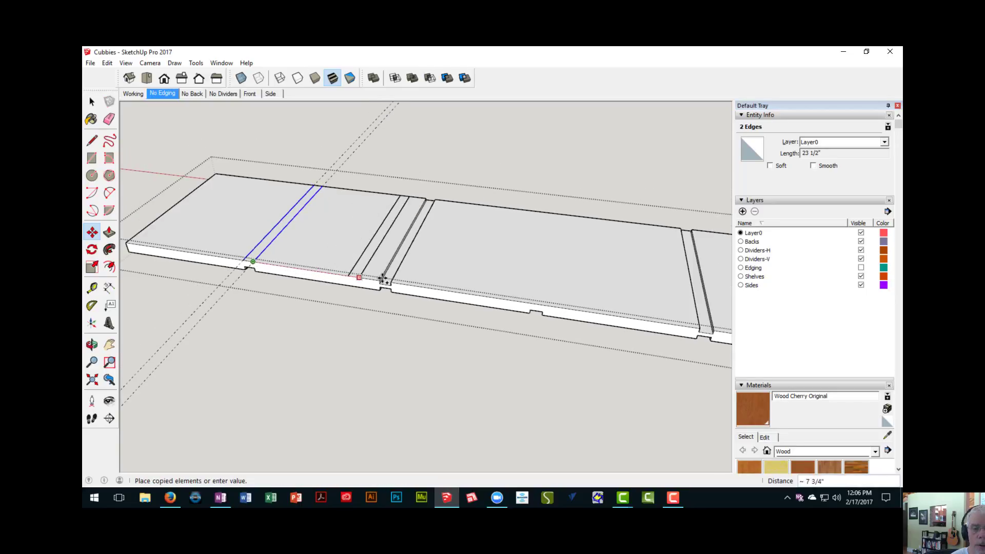
middle_click_drag(440, 286, 339, 281, "shift")
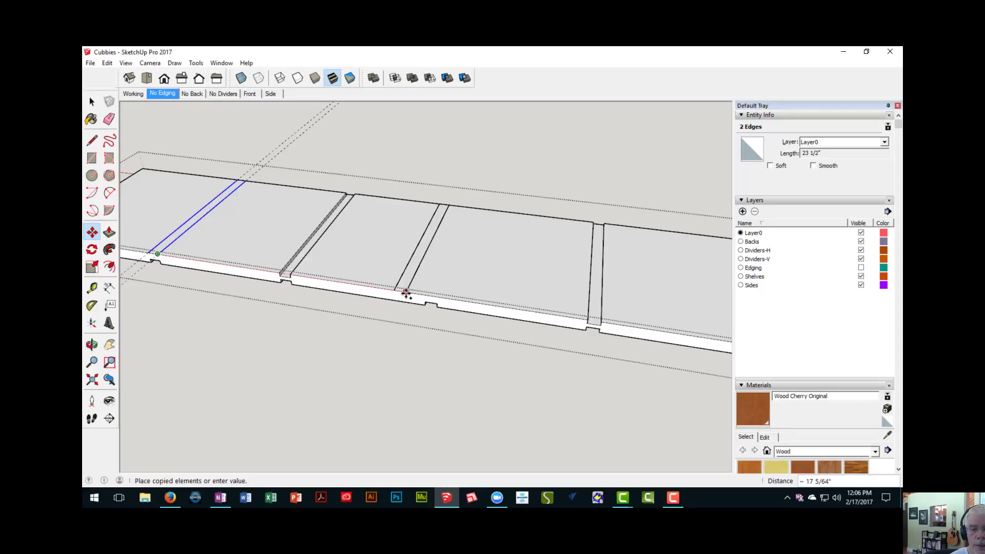
scroll(405, 294, "down", 1)
scroll(417, 296, "down", 1)
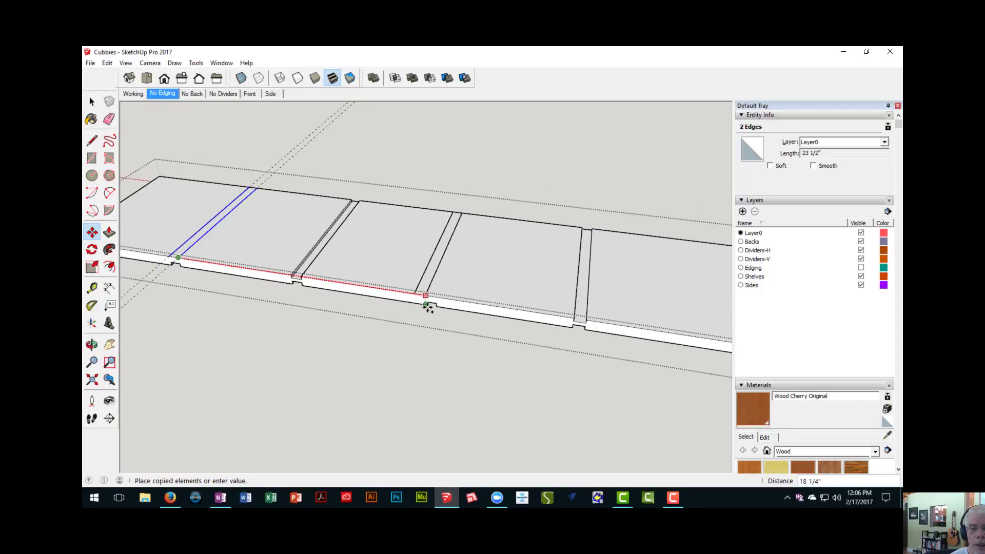
scroll(426, 303, "up", 4)
scroll(455, 294, "down", 2)
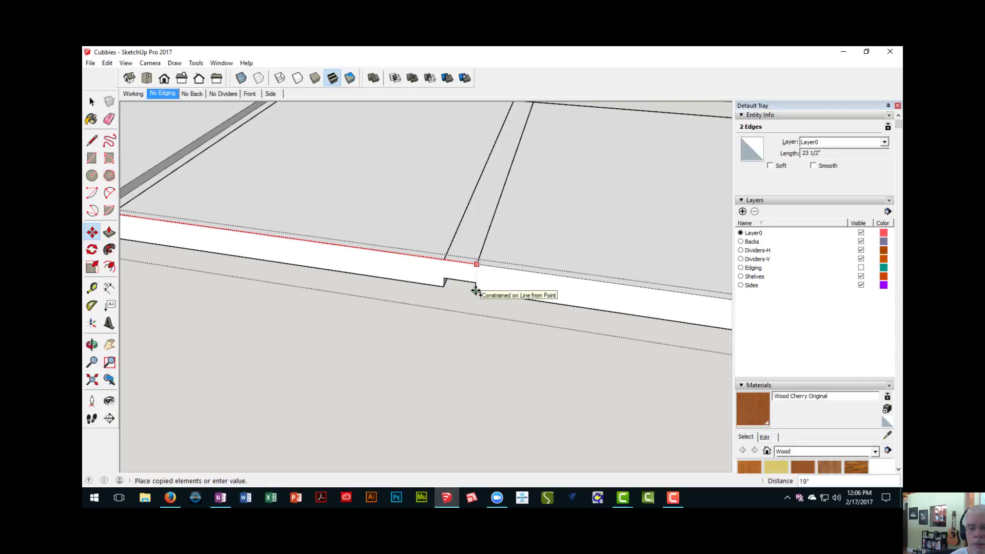
left_click(476, 291)
scroll(471, 302, "down", 5)
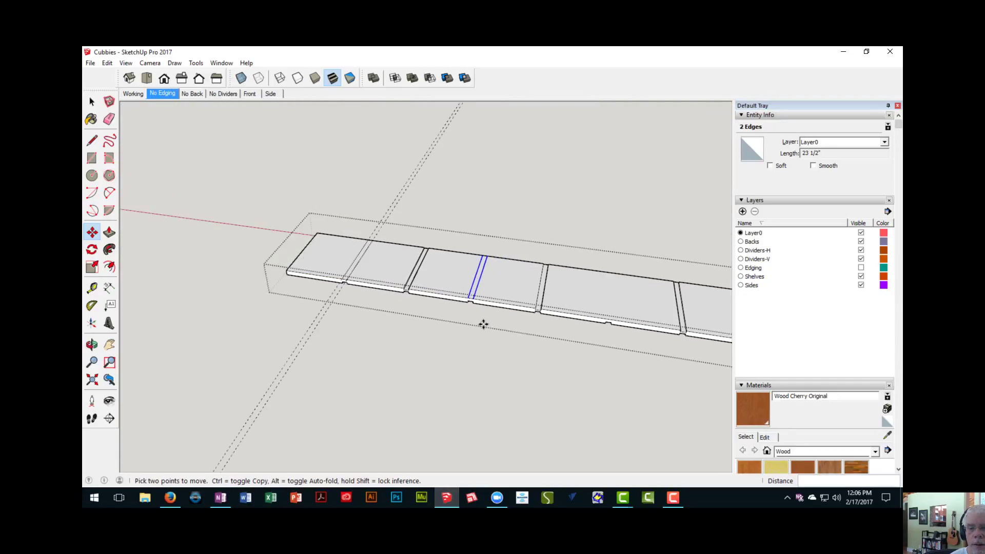
middle_click_drag(489, 327, 380, 281, "shift")
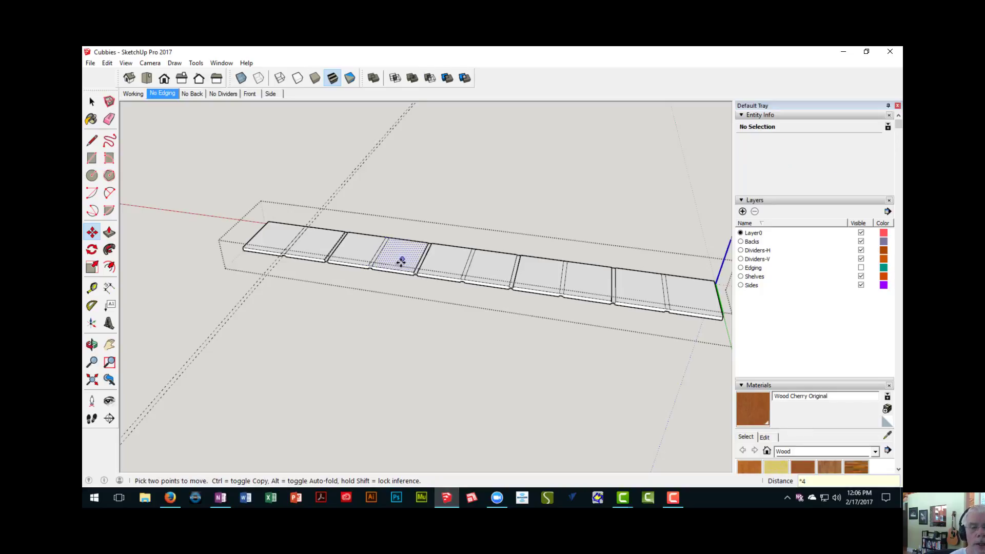
- Push the first marked divider strip on the shelf's top face down 1/4" as a dado
scroll(396, 284, "up", 5)
middle_click_drag(347, 271, 411, 289, "shift")
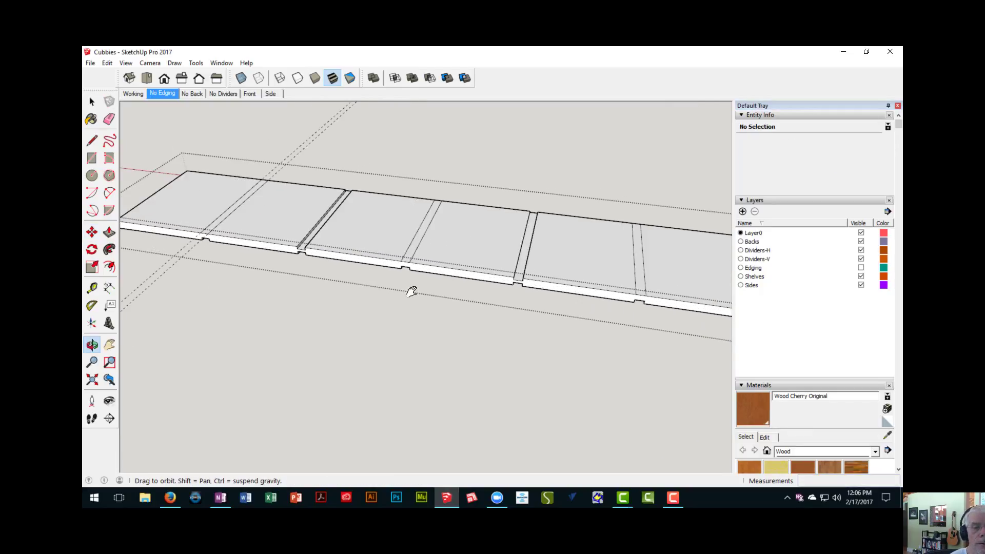
key("p")
scroll(278, 272, "up", 3)
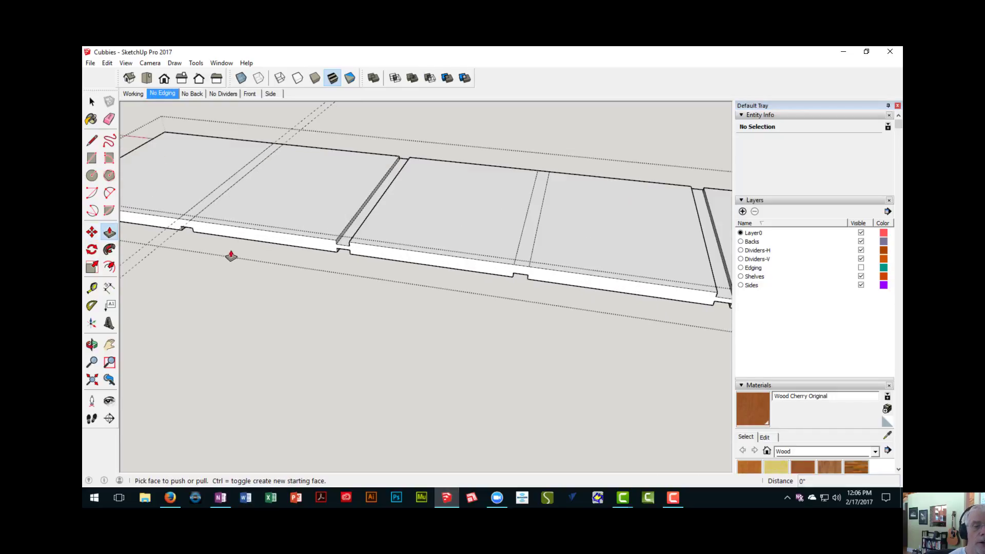
left_click(188, 223)
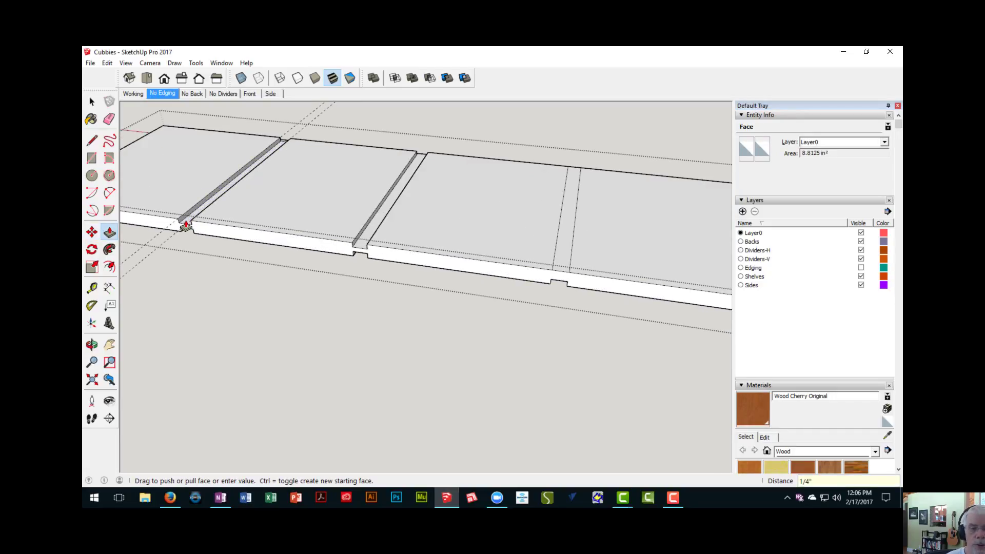
left_click(185, 226)
- Cut the remaining marked divider strips on the shelf's top face to the same 1/4" depth and close the shelf component
middle_click_drag(319, 198, 172, 215, "shift")
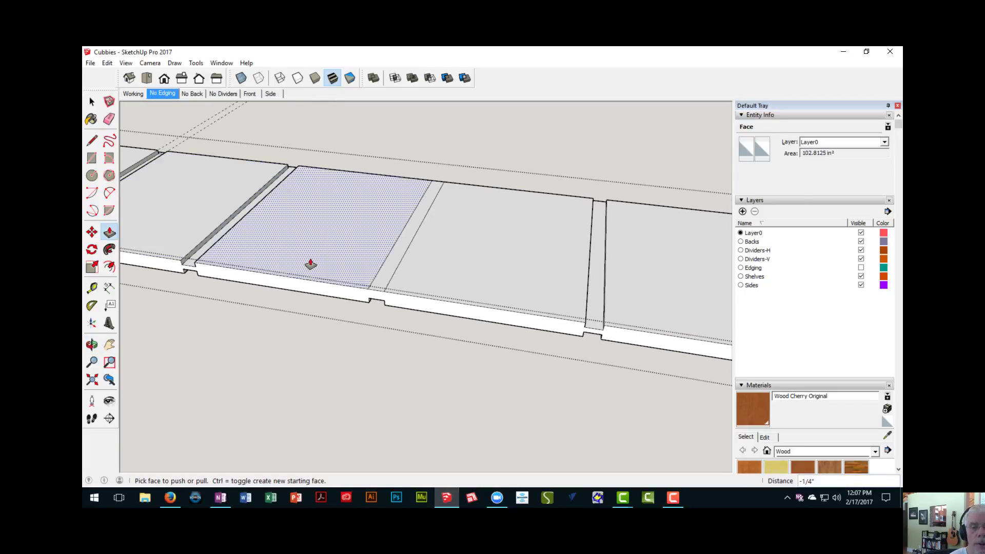
left_click(383, 288)
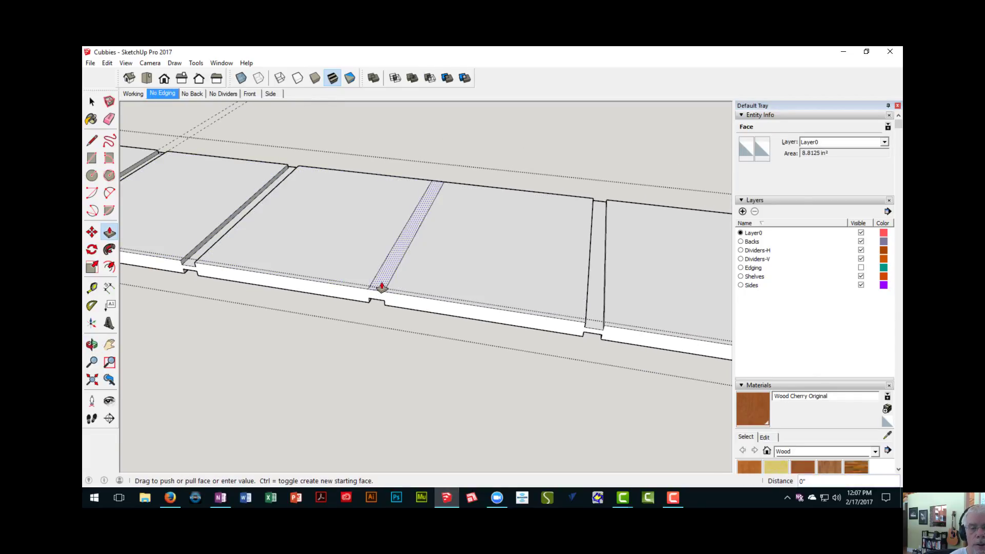
left_click(382, 288)
middle_click_drag(462, 281, 302, 265, "shift")
left_click(382, 285)
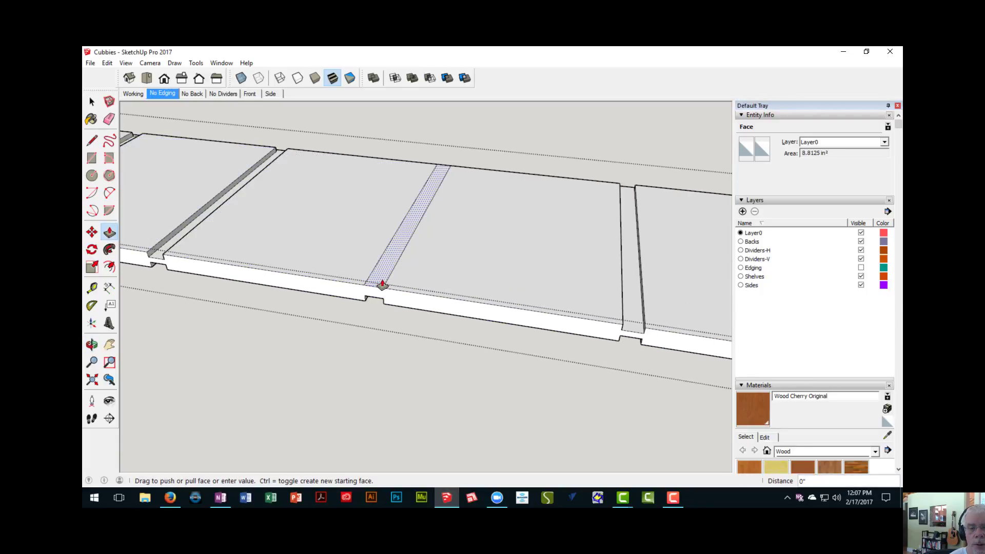
left_click(382, 285)
middle_click_drag(667, 326, 93, 249, "shift")
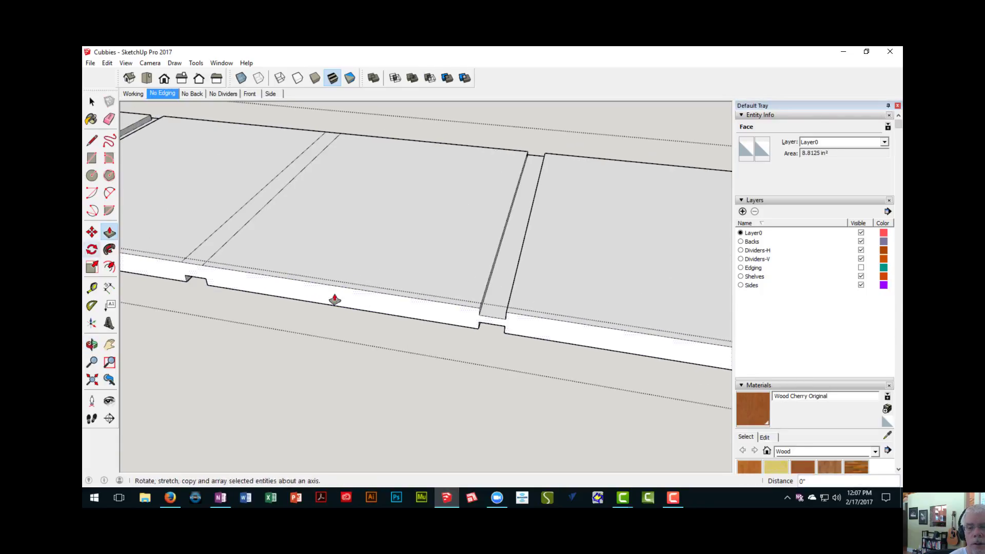
scroll(277, 296, "down", 1)
double_click(214, 271)
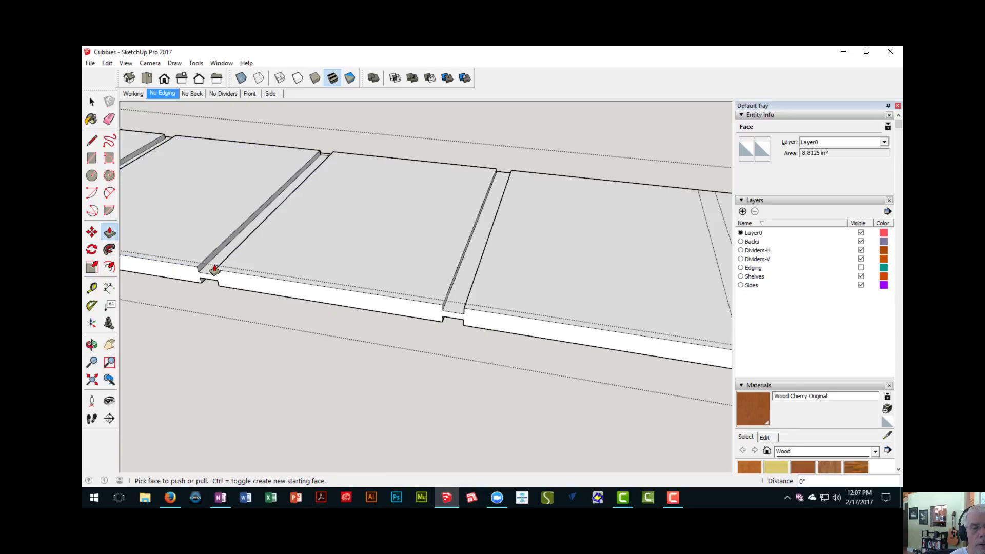
scroll(460, 322, "down", 2)
middle_click_drag(567, 329, 357, 281, "shift")
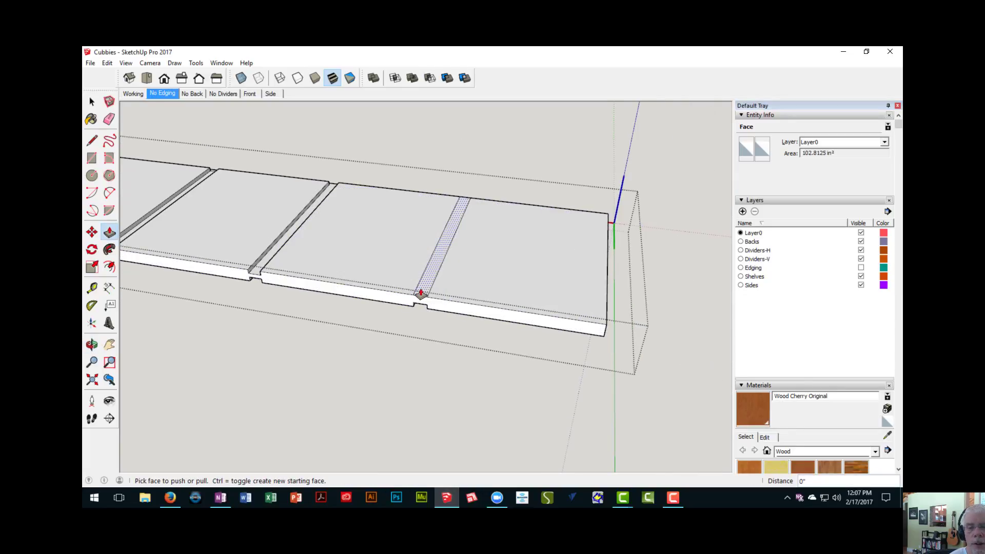
double_click(420, 294)
scroll(346, 341, "down", 2)
middle_click_drag(346, 341, 327, 313)
right_click(298, 319)
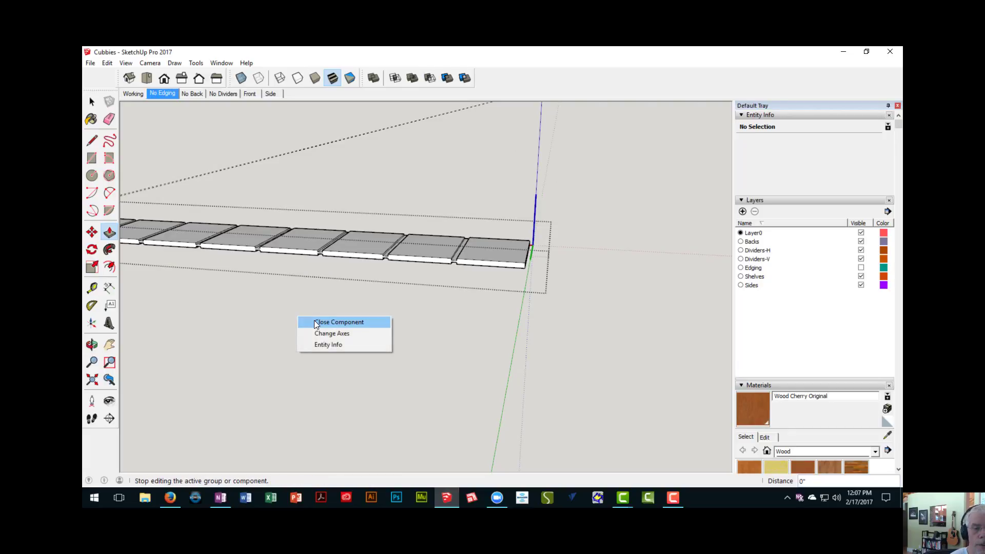
left_click(314, 322)
- Examine the upper unit from front and rear, checking how its dividers meet the top, middle shelf and bottom
middle_click_drag(314, 324, 401, 334)
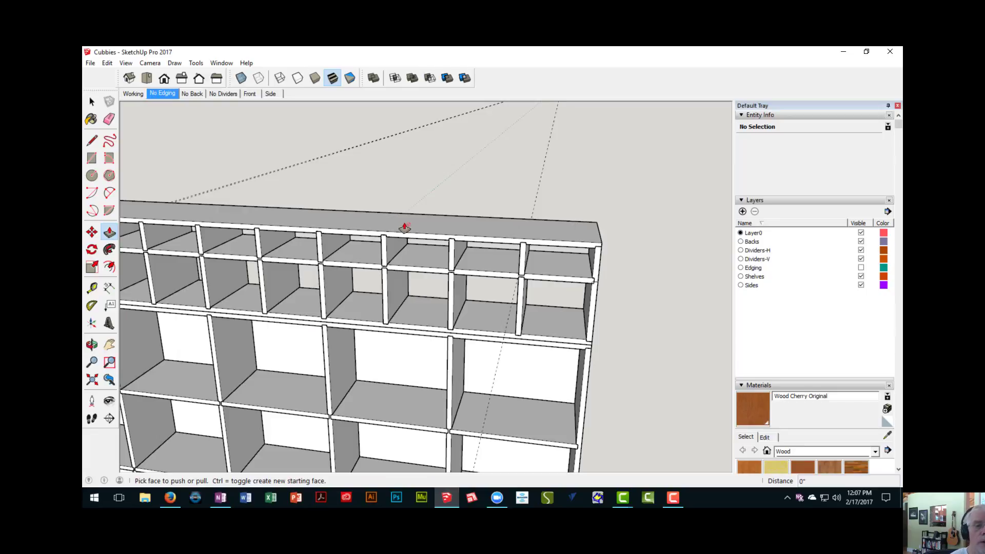
scroll(403, 218, "down", 2)
middle_click_drag(407, 269, 586, 224)
scroll(403, 264, "up", 5)
scroll(459, 266, "down", 3)
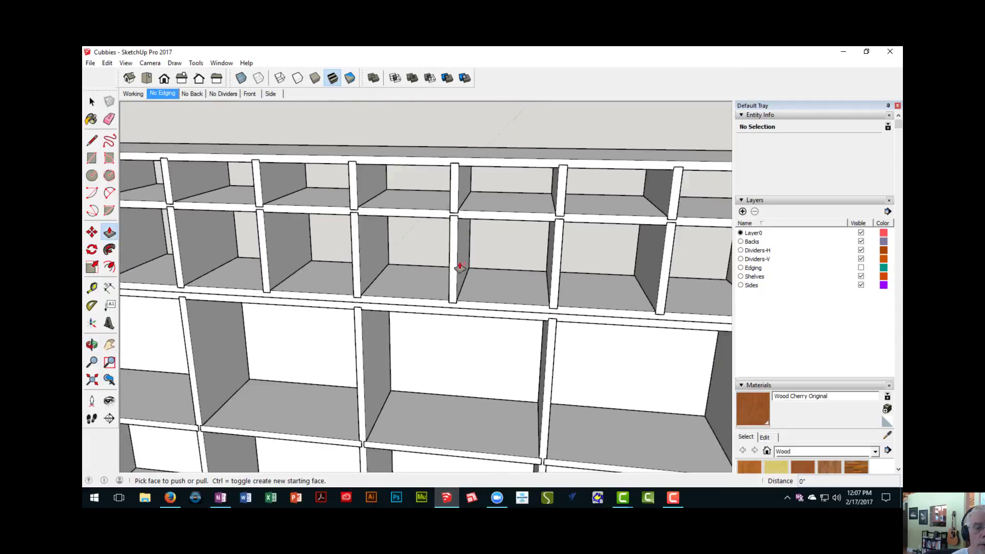
middle_click_drag(460, 266, 535, 243, "shift")
middle_click_drag(615, 273, 330, 210)
scroll(287, 300, "up", 4)
middle_click_drag(319, 382, 355, 282, "shift")
middle_click_drag(285, 323, 348, 297, "shift")
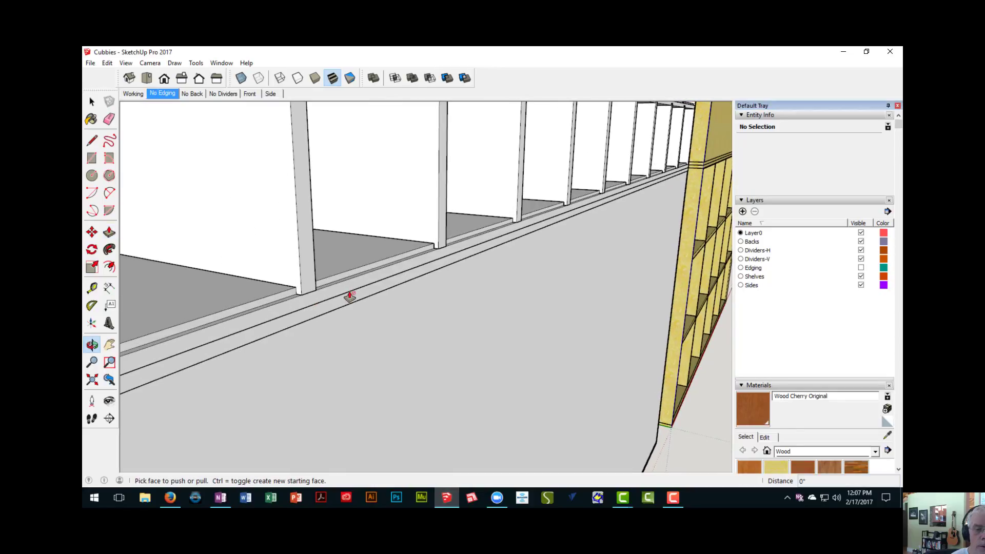
scroll(350, 295, "down", 2)
scroll(351, 294, "down", 3)
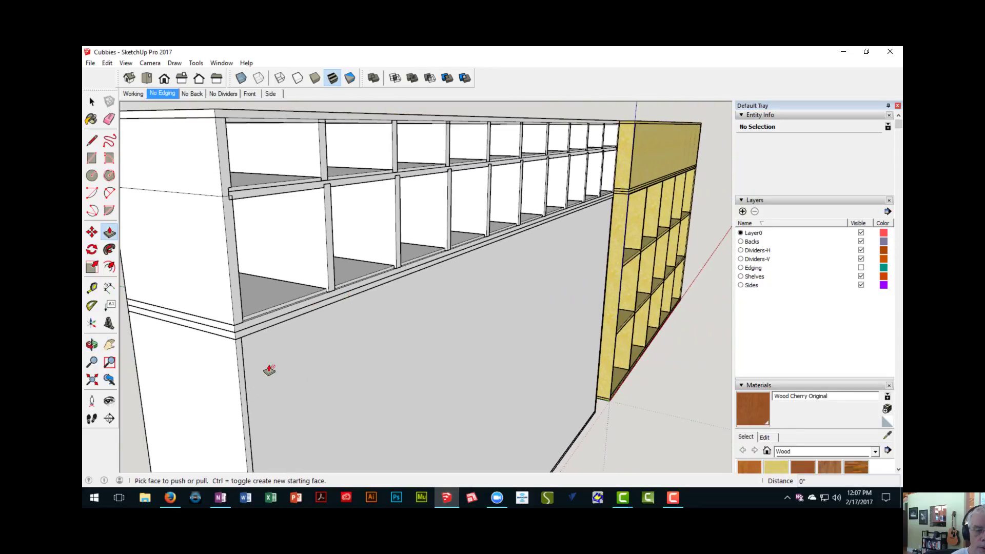
scroll(297, 301, "up", 3)
middle_click_drag(297, 301, 330, 306)
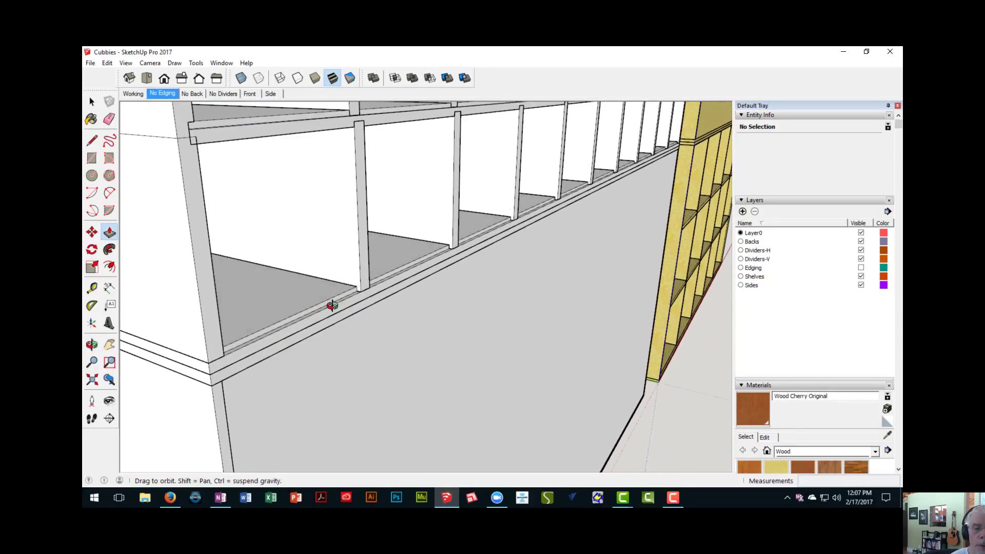
scroll(321, 321, "up", 5)
middle_click_drag(449, 262, 415, 216)
scroll(421, 303, "down", 3)
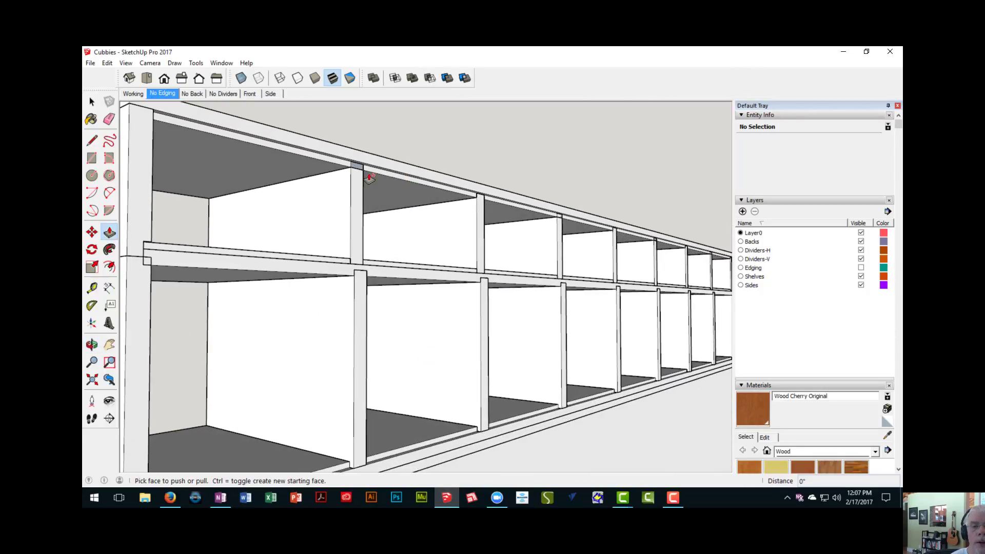
middle_click_drag(409, 258, 399, 450)
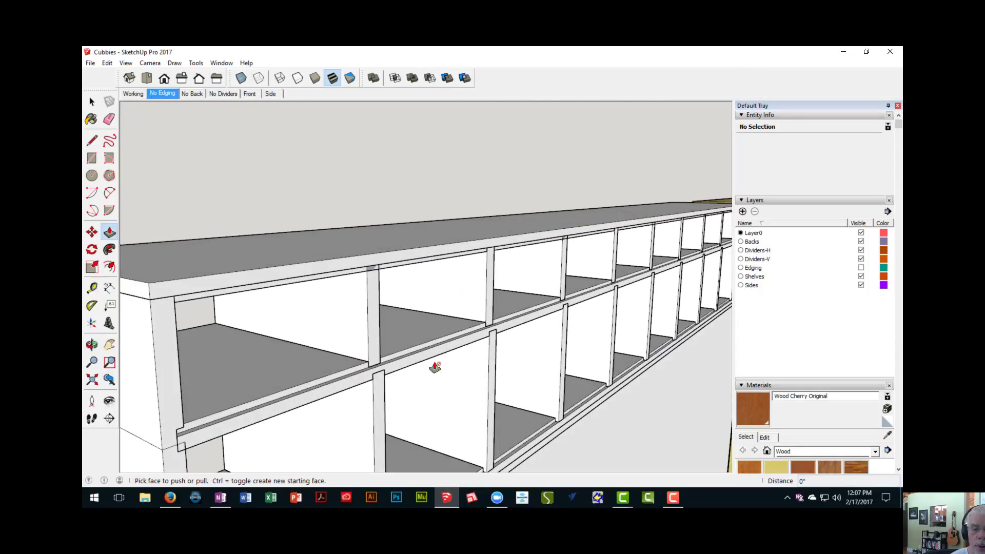
middle_click_drag(435, 366, 378, 309)
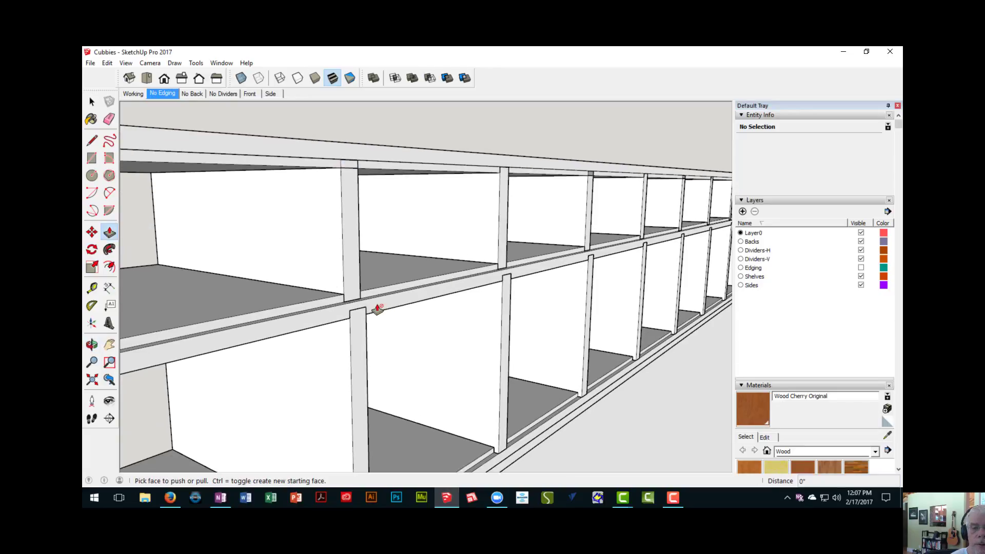
scroll(378, 309, "down", 2)
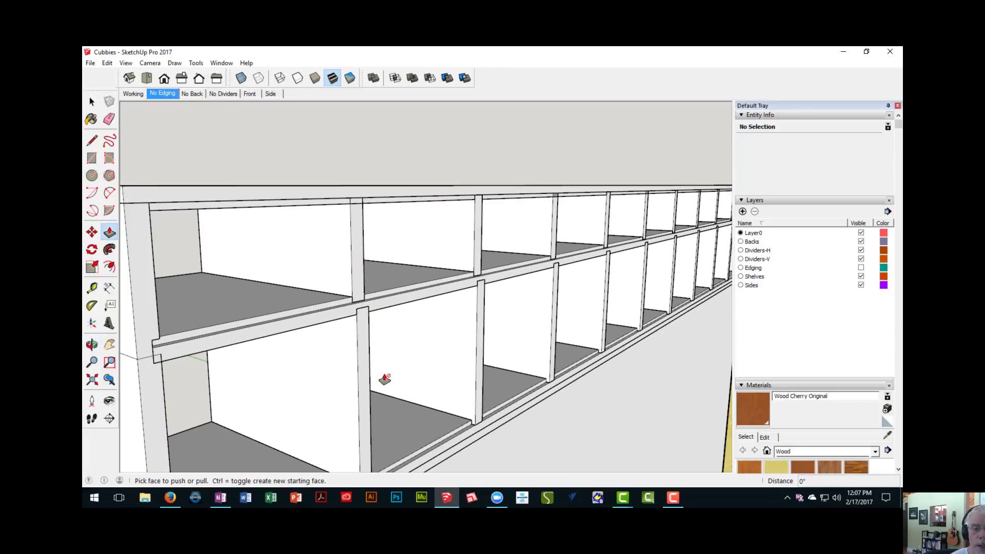
middle_click_drag(385, 380, 378, 303)
scroll(381, 343, "down", 3)
- Open a lower-row divider for editing, show the rest of the model, and push its rear edge in 1/4" to match the divider above
key("space")
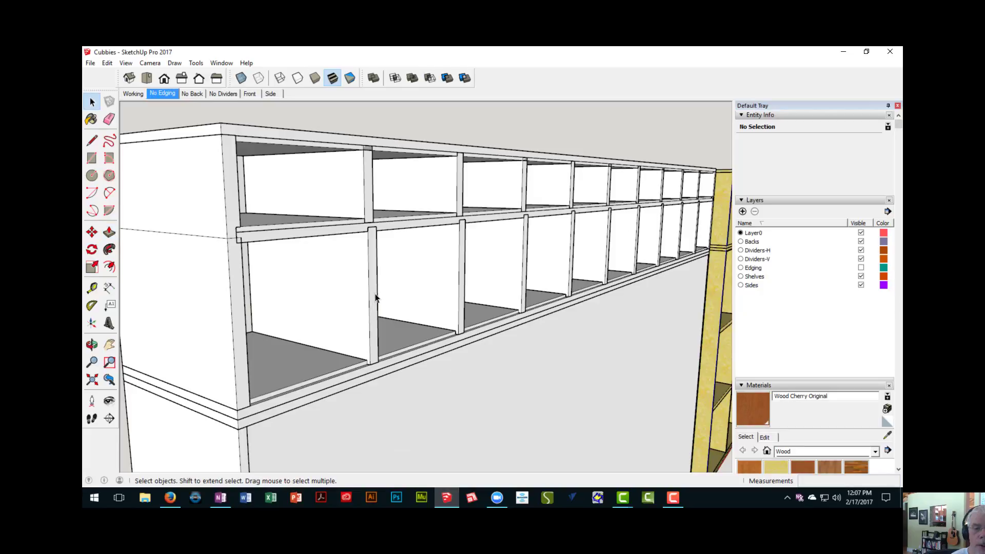
double_click(375, 297)
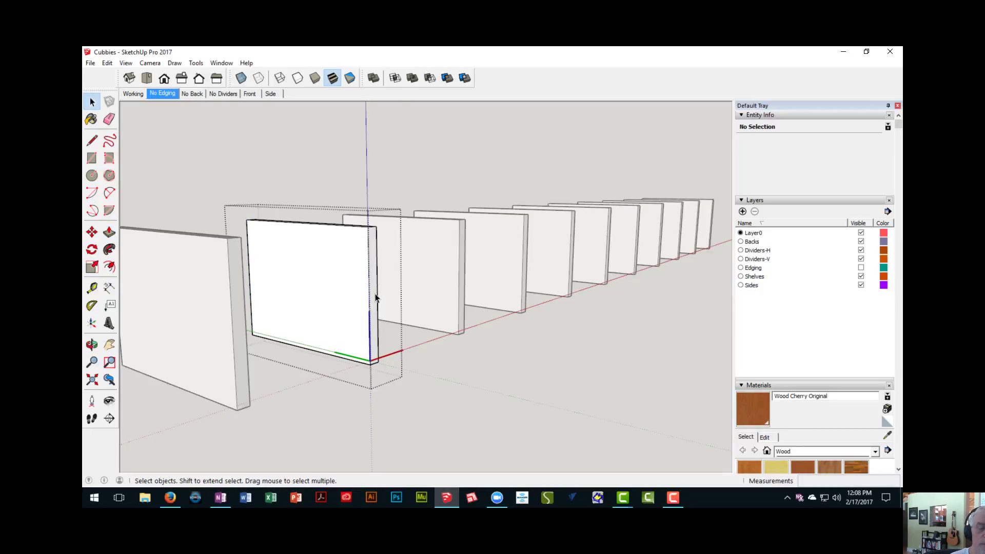
key("h")
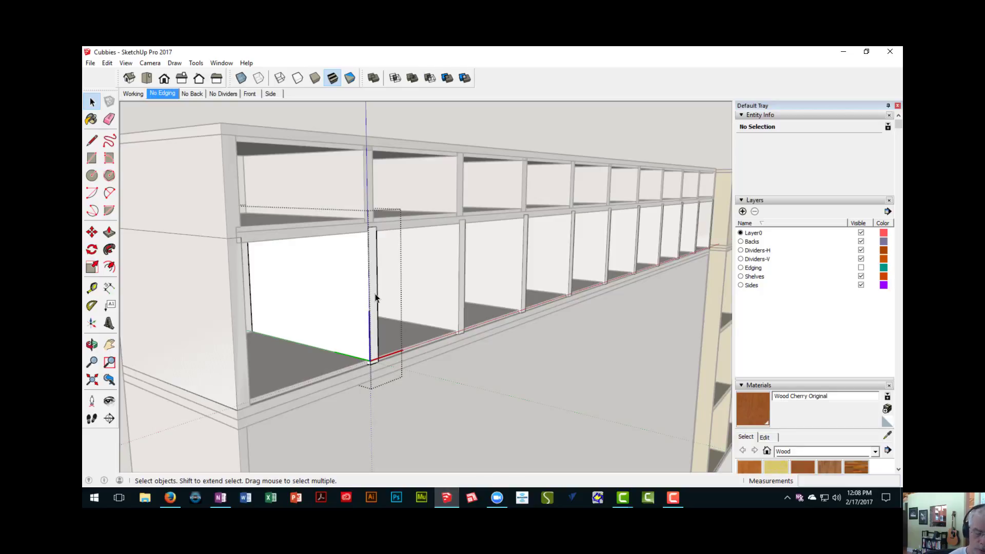
key("p")
left_click_drag(375, 296, 365, 186)
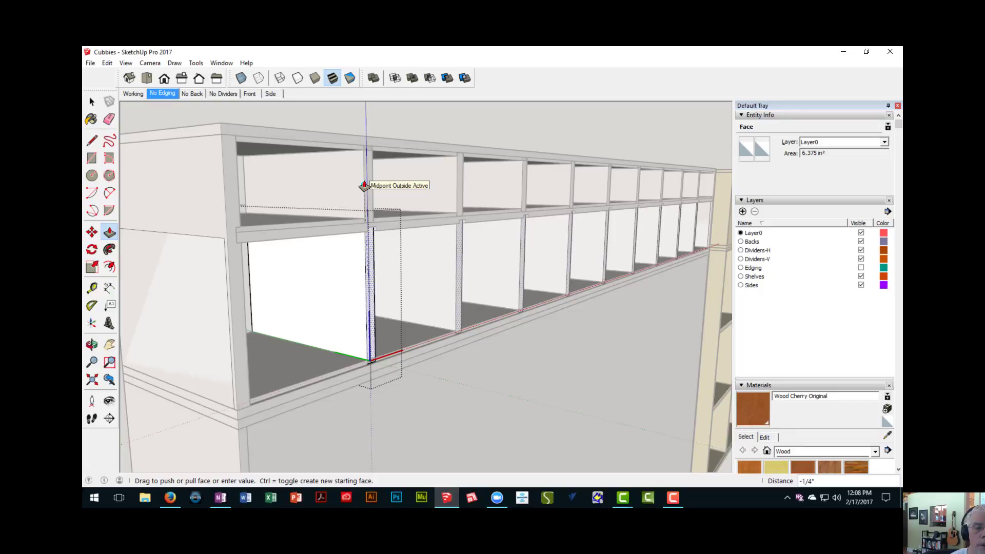
- Finish pushing the lower-row divider's rear edge in 1/4" and close the divider component
left_click_drag(365, 186, 365, 187)
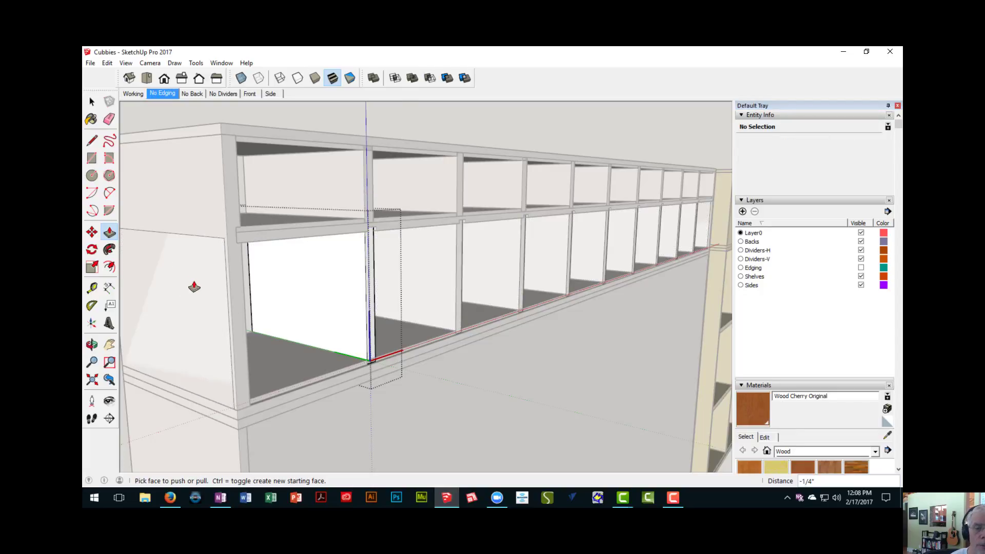
scroll(193, 286, "down", 3)
scroll(192, 286, "down", 1)
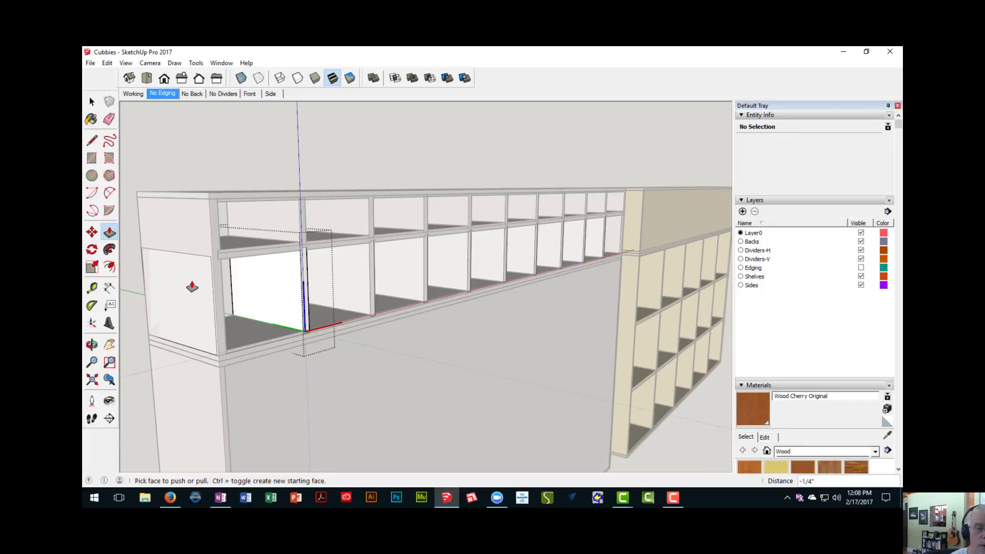
right_click(191, 163)
left_click(205, 167)
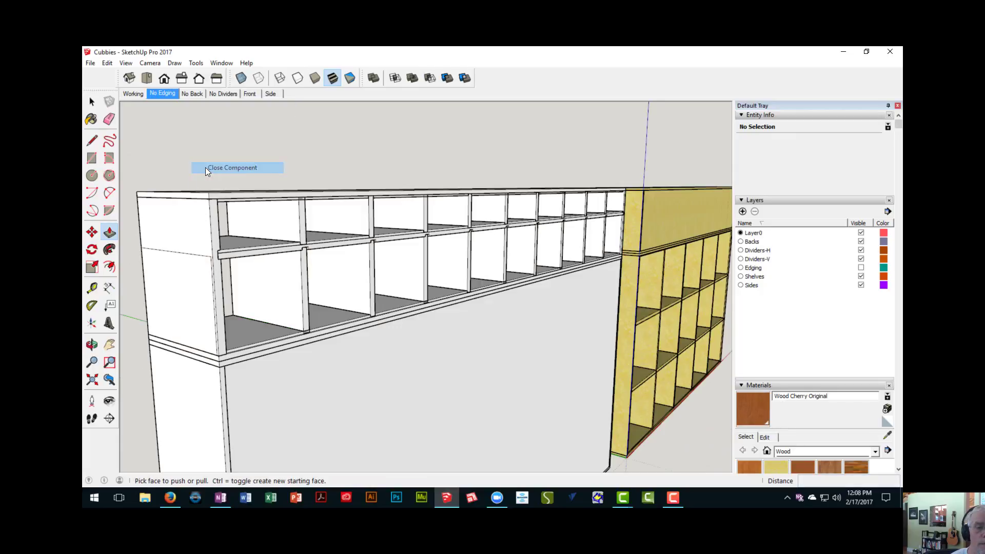
- Delete the two extra lower-row divider copies that overlap the end panels at both ends of the upper unit
key("space")
left_click(182, 292)
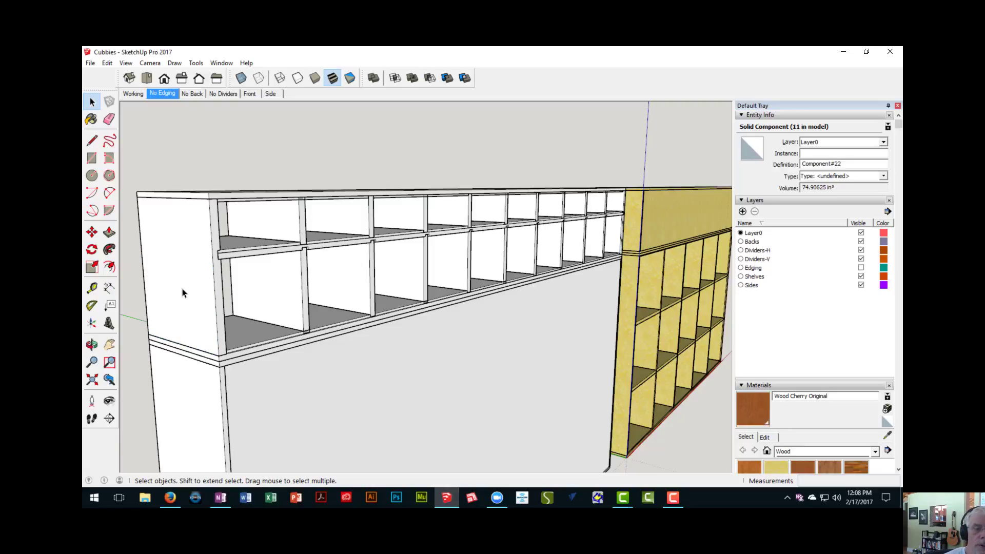
left_click(393, 319)
middle_click_drag(510, 257, 209, 264)
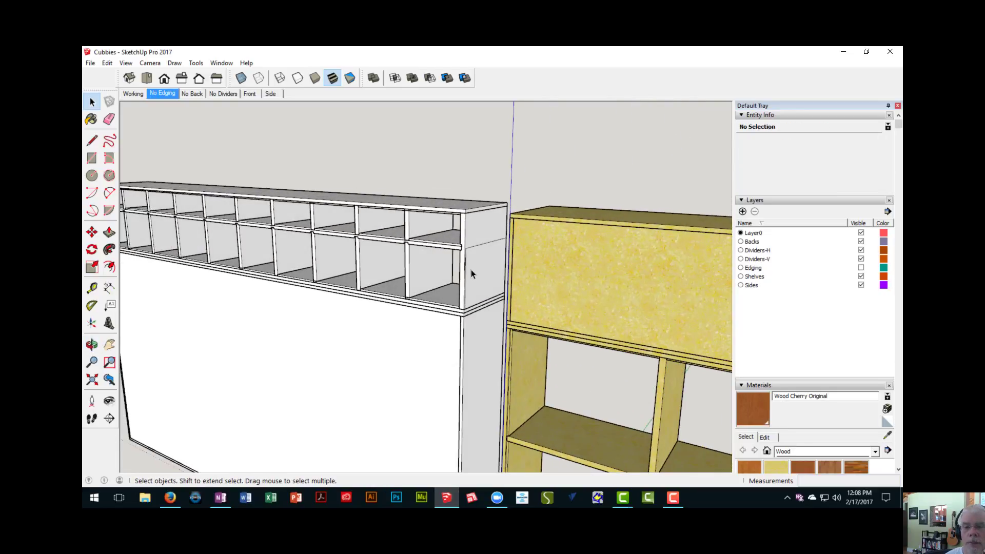
middle_click_drag(478, 266, 385, 242, "shift")
left_click(387, 241)
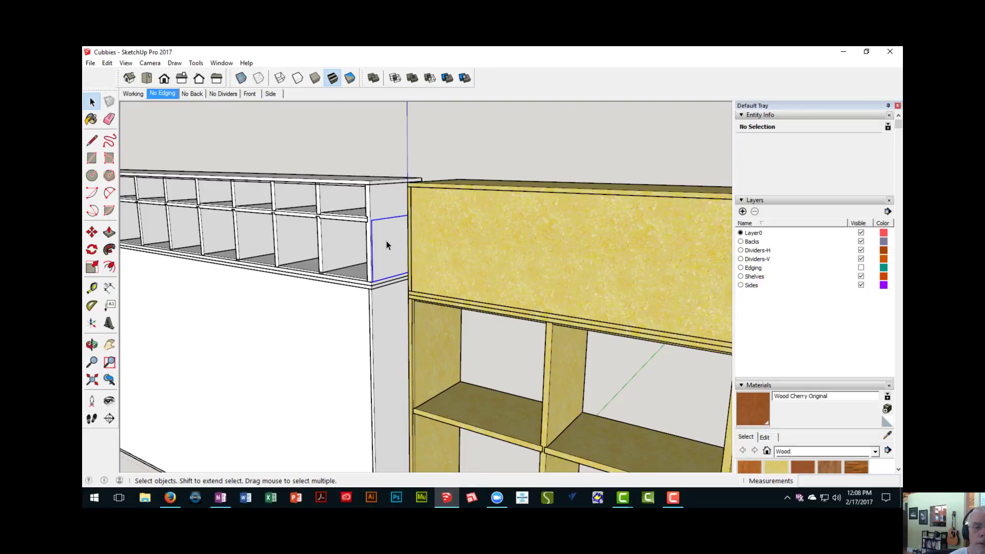
scroll(386, 242, "up", 2)
key("ctrl+t")
scroll(387, 241, "down", 3)
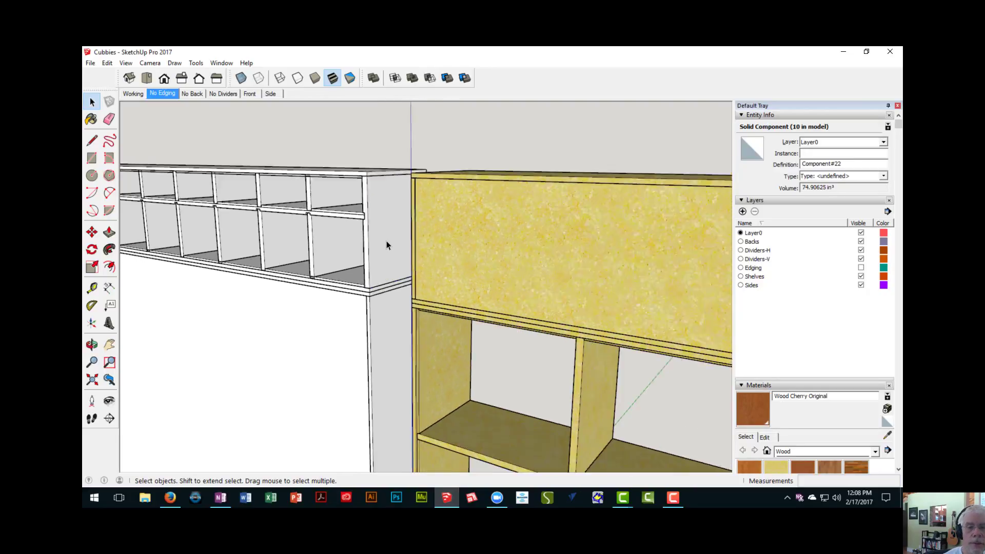
- Open the middle shelf for editing and push its long rear edge face in 1/4"
middle_click_drag(264, 250, 386, 277)
scroll(276, 300, "up", 1)
scroll(351, 296, "up", 2)
scroll(331, 254, "up", 3)
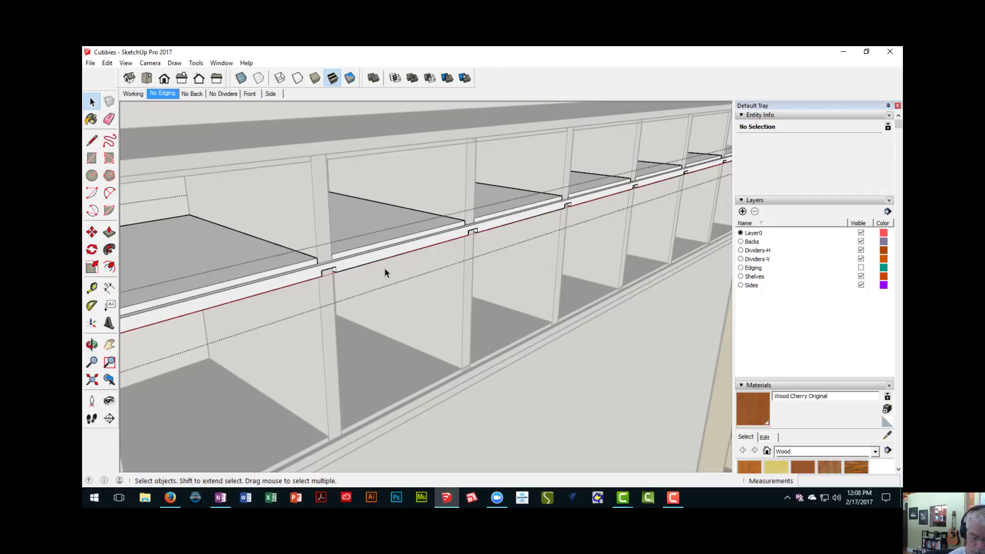
key("p")
left_click(379, 256)
scroll(375, 255, "up", 2)
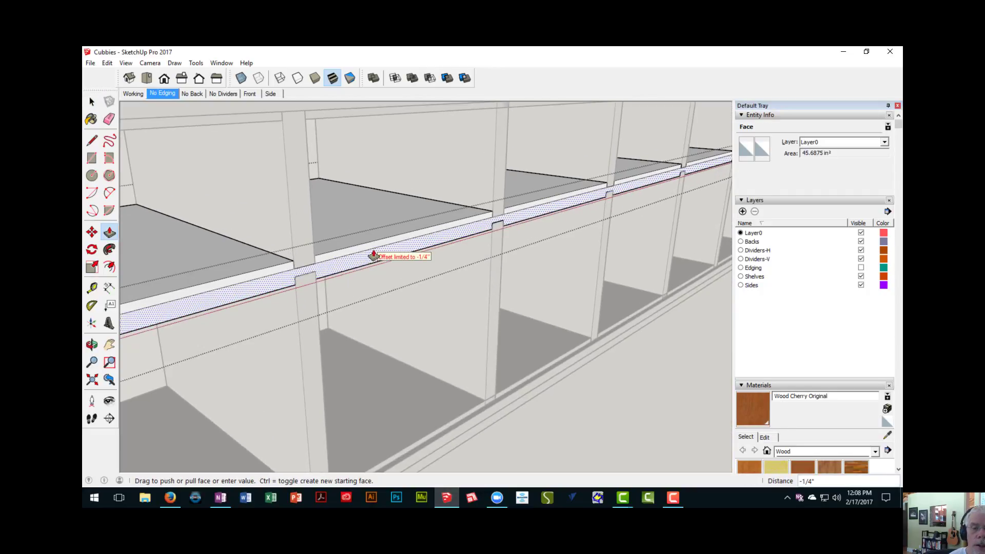
left_click(366, 247)
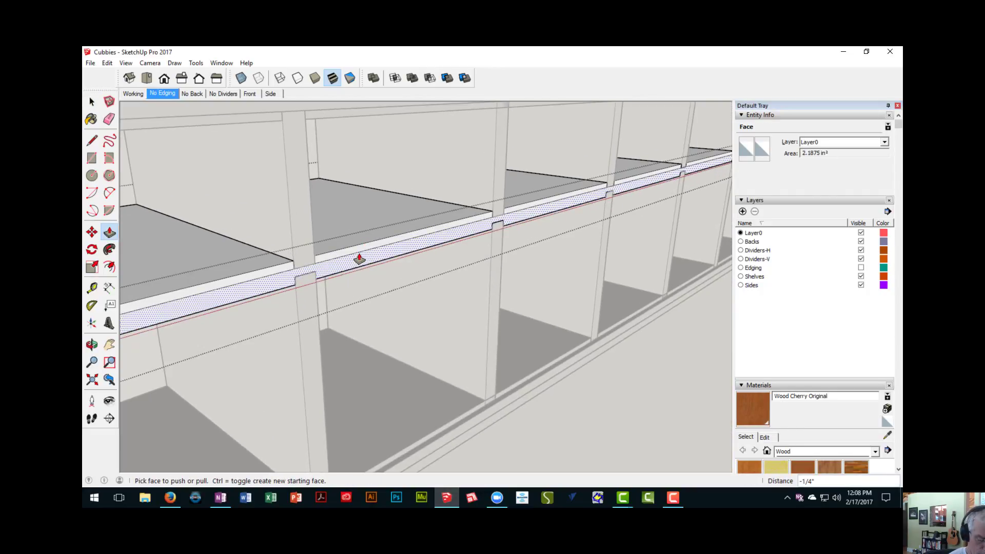
- Erase the leftover line segments between the divider dadoes along the middle shelf's rear edge
key("e")
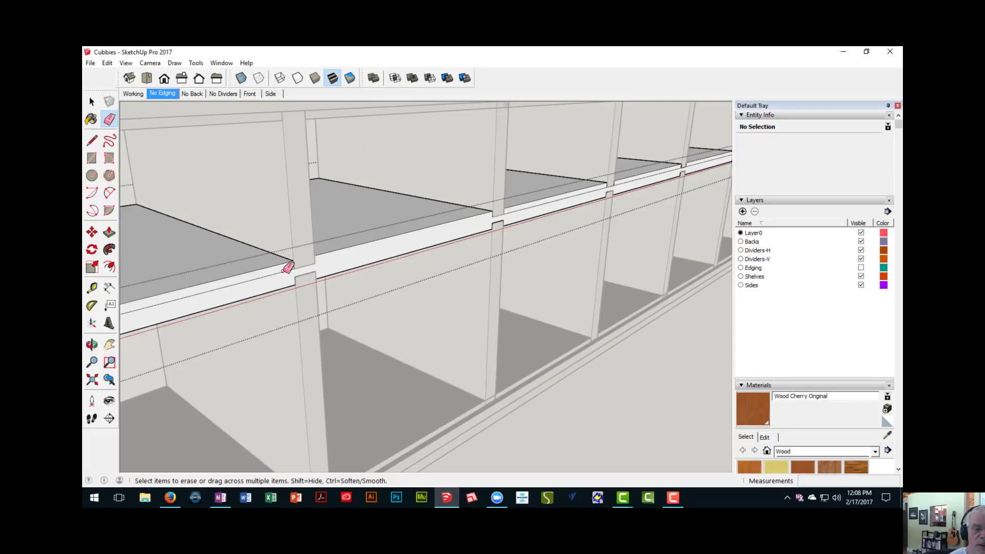
left_click(285, 269)
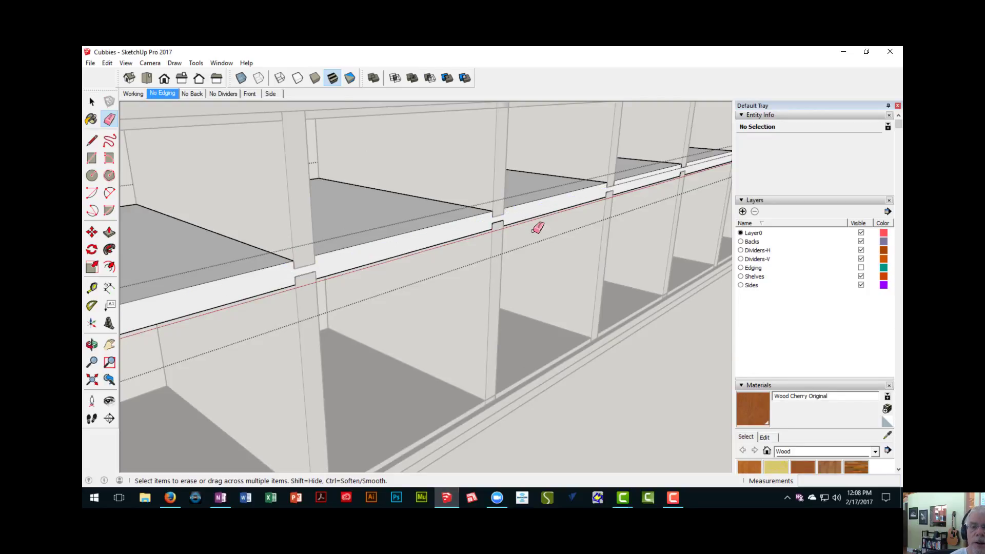
middle_click_drag(537, 228, 487, 209)
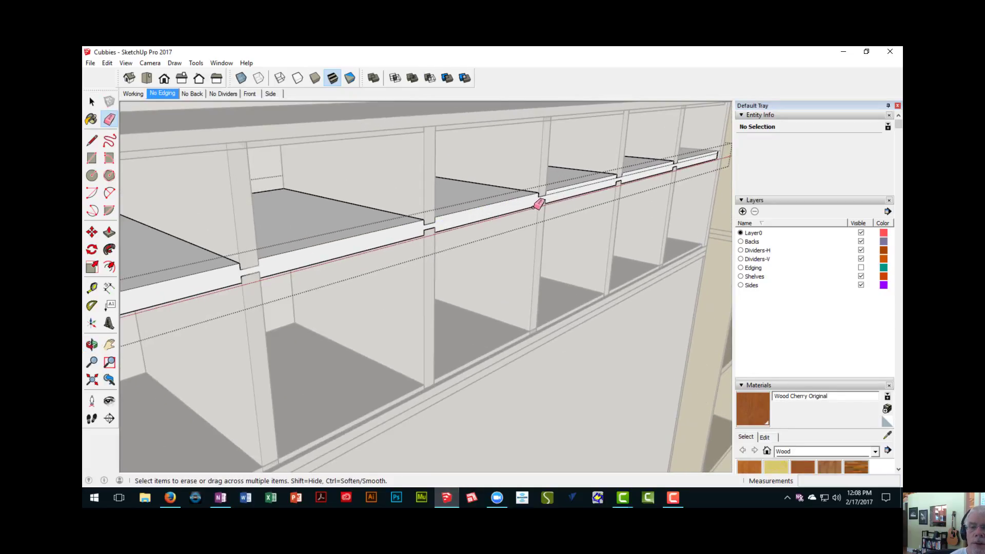
scroll(536, 207, "down", 5)
scroll(323, 269, "up", 3)
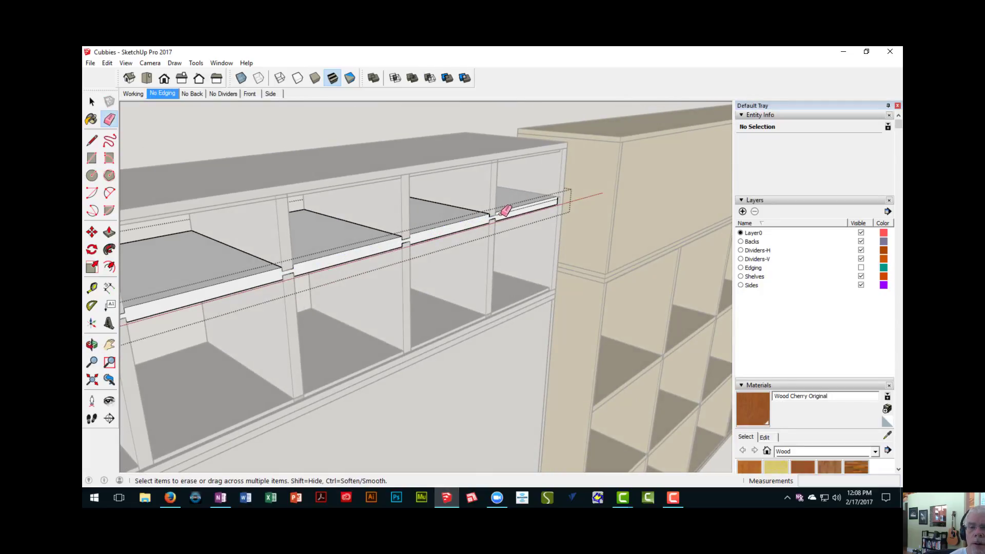
middle_click_drag(508, 210, 418, 271)
scroll(326, 271, "up", 1)
left_click(321, 272)
scroll(225, 330, "down", 1)
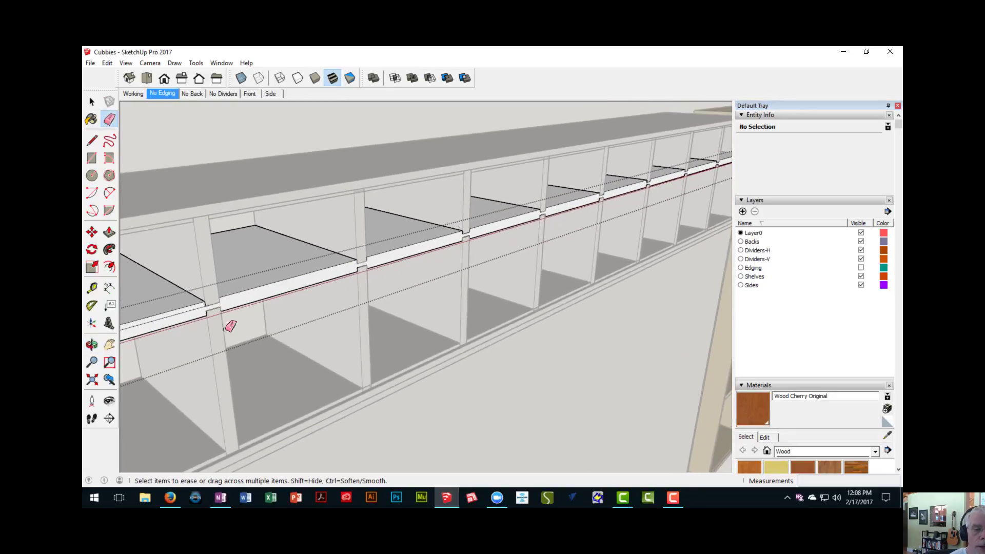
middle_click_drag(257, 329, 404, 282, "shift")
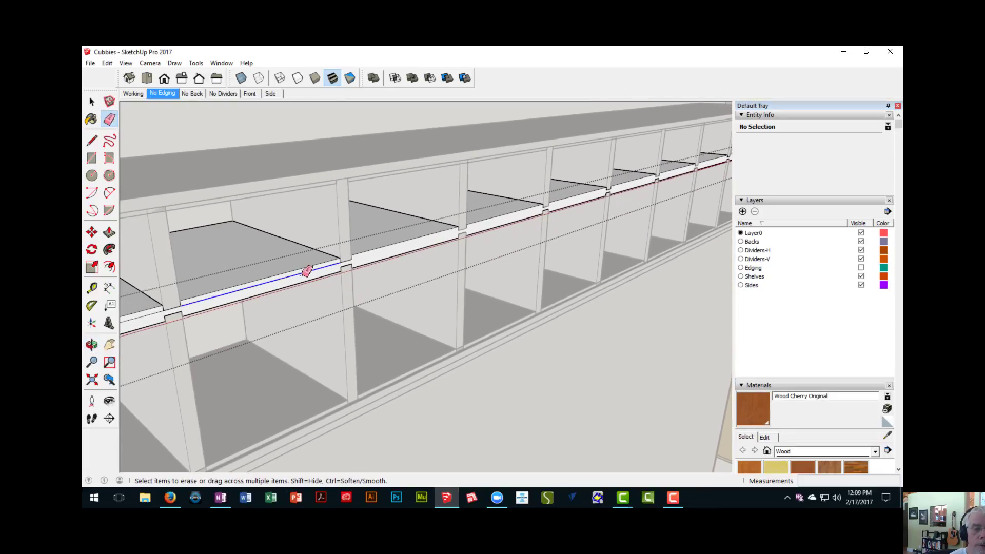
left_click(307, 271)
scroll(298, 287, "up", 1)
scroll(268, 356, "down", 4)
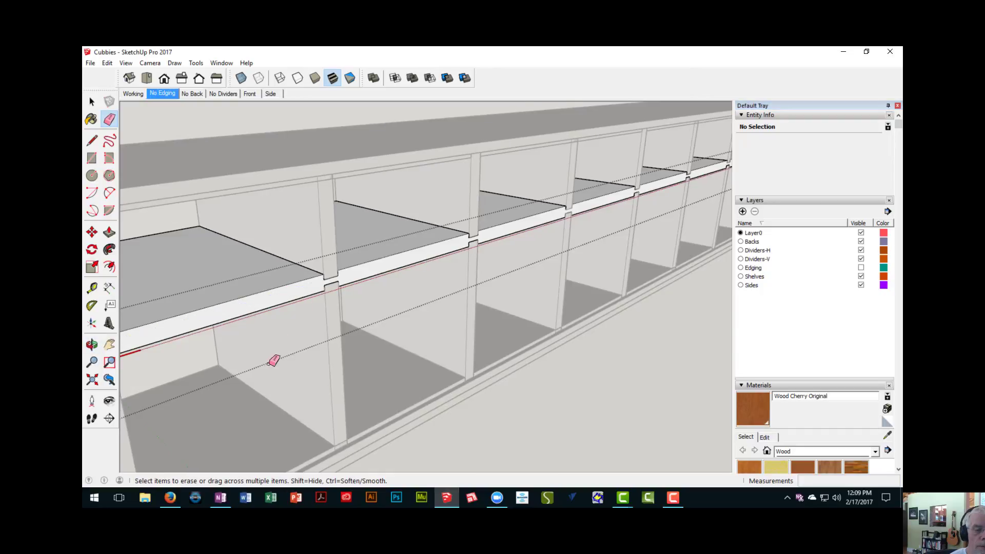
mouse_move(264, 379)
middle_mouse_down()
mouse_move(229, 356)
mouse_move(116, 364)
mouse_move(378, 416)
mouse_move(291, 396)
middle_mouse_up()
scroll(337, 330, "up", 4)
middle_click_drag(327, 320, 230, 291)
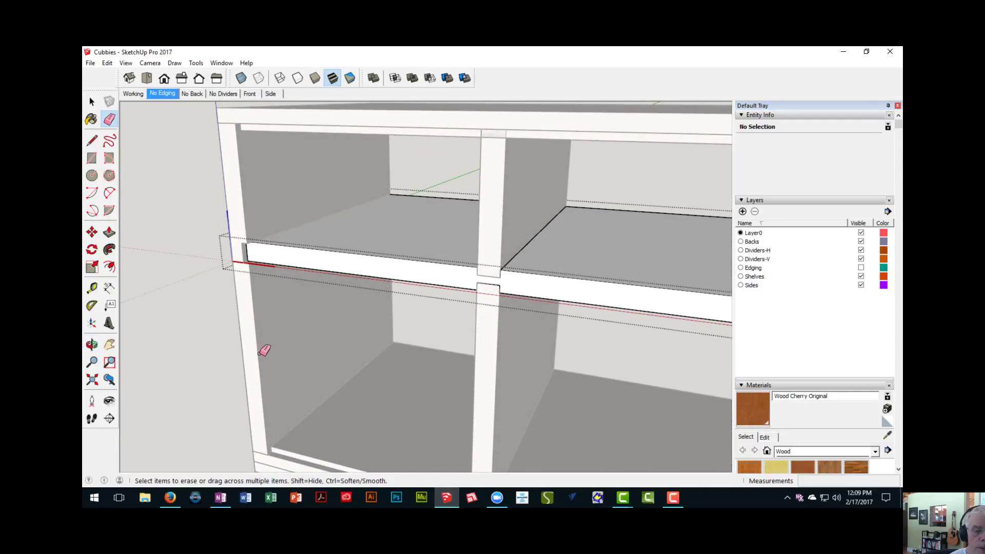
- Close the middle shelf and open the upper unit's end panel for editing
middle_click_drag(264, 349, 196, 272)
key("space")
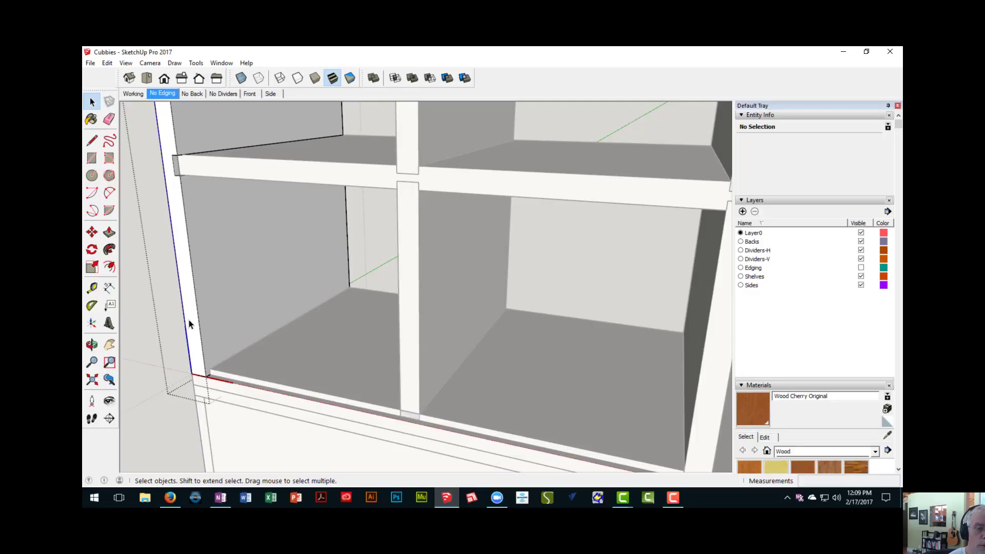
scroll(223, 284, "down", 3)
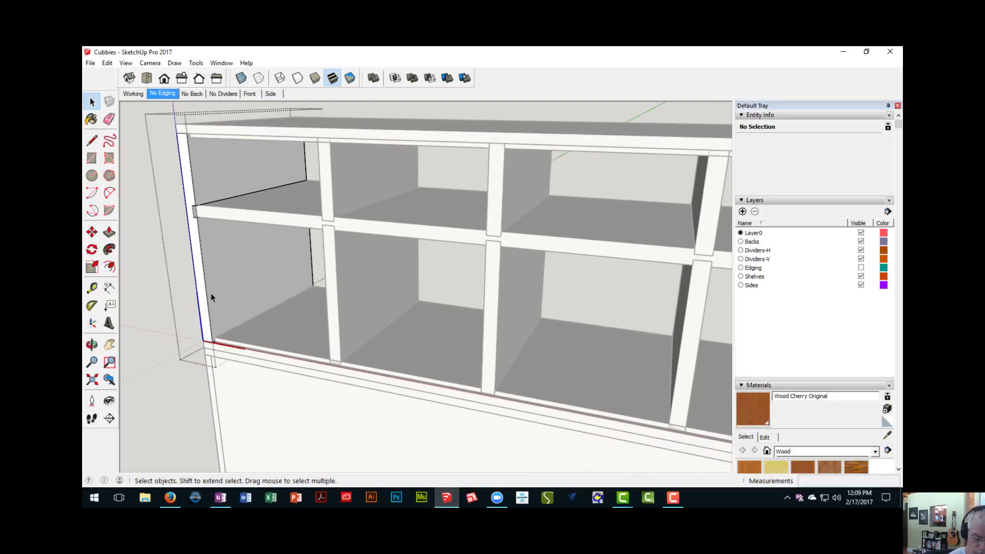
key("p")
left_click(208, 323)
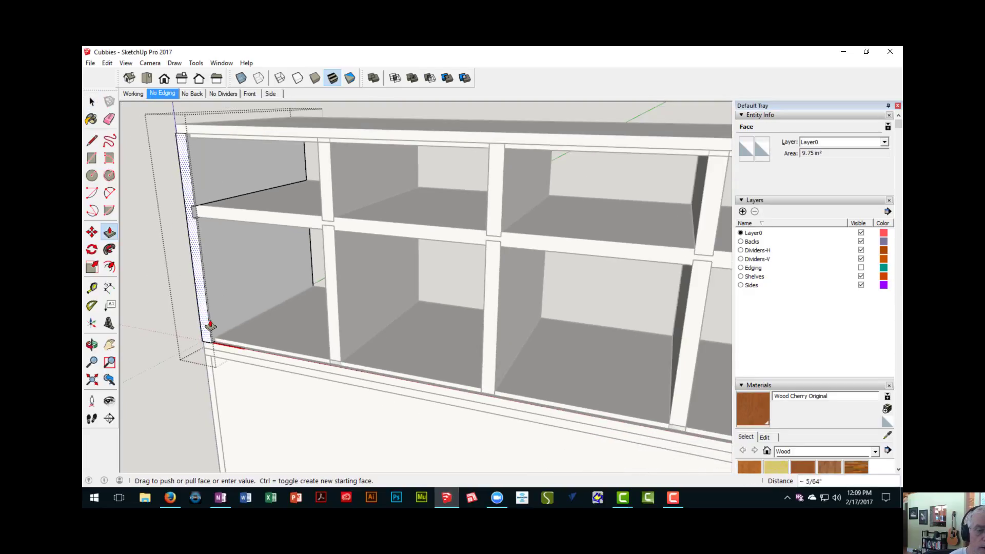
key("Escape")
- Draw vertical lines on the end panel's rear edge from the shelf dado's inner corners up to the top and down to the bottom
middle_click_drag(210, 325, 294, 347)
middle_click_drag(240, 271, 248, 213)
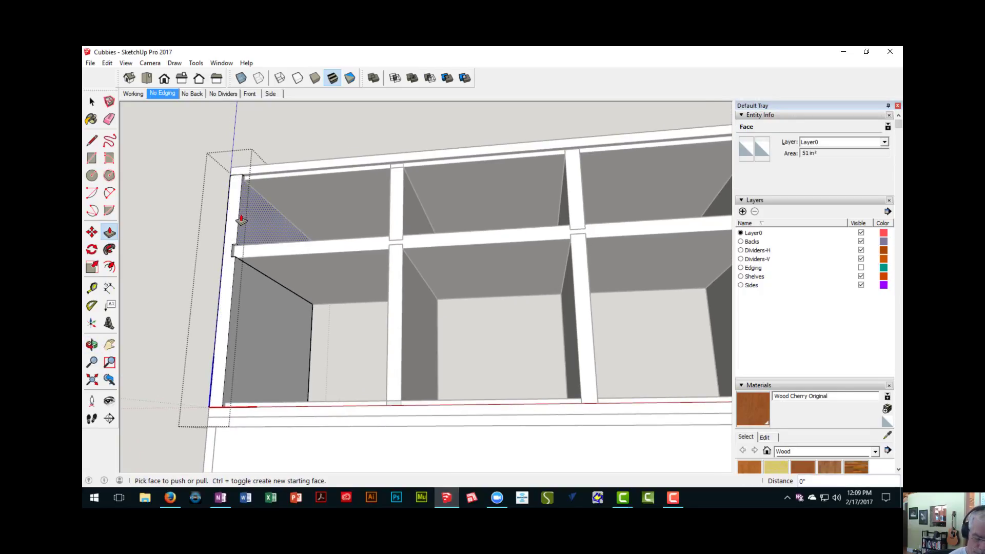
scroll(241, 220, "up", 3)
key("l")
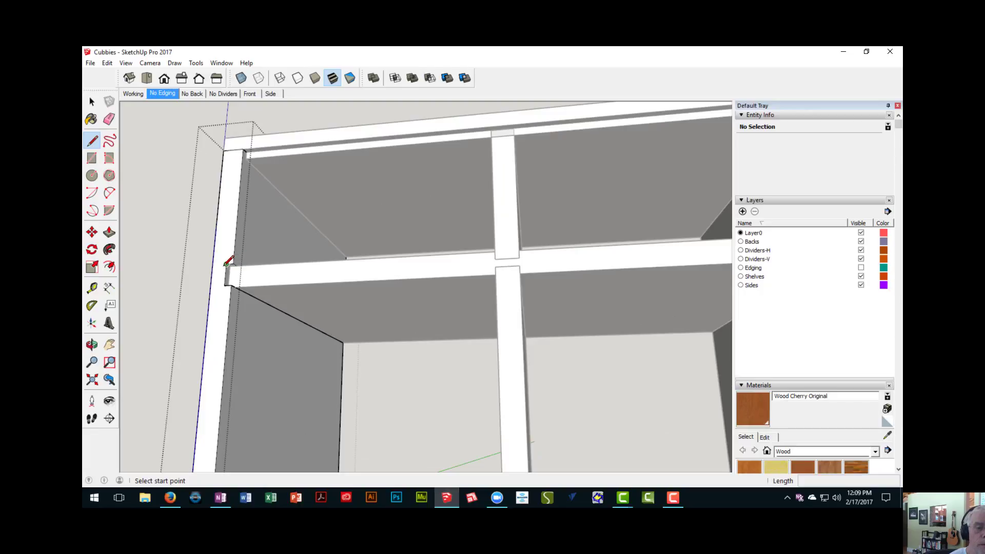
left_click(226, 264)
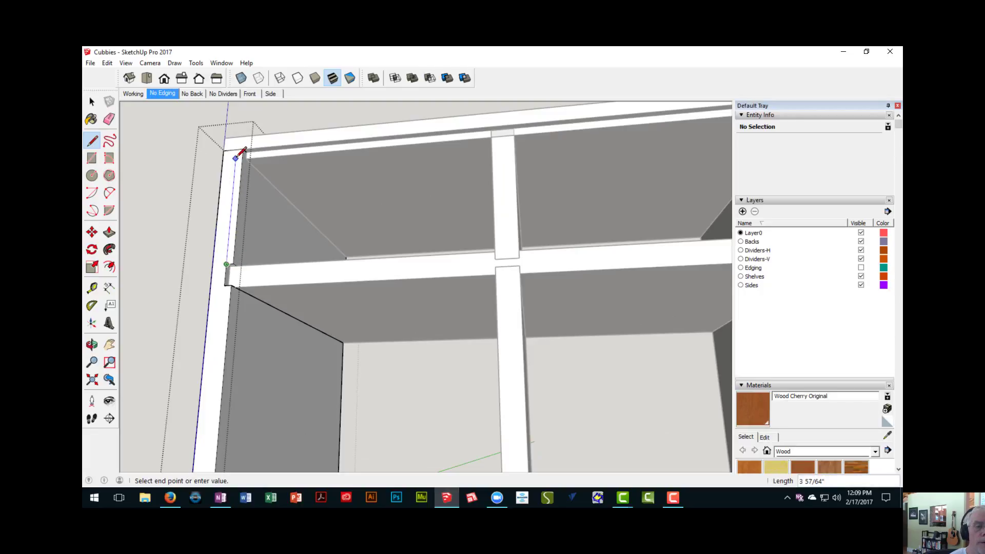
middle_click_drag(253, 207, 258, 204)
left_click(244, 207)
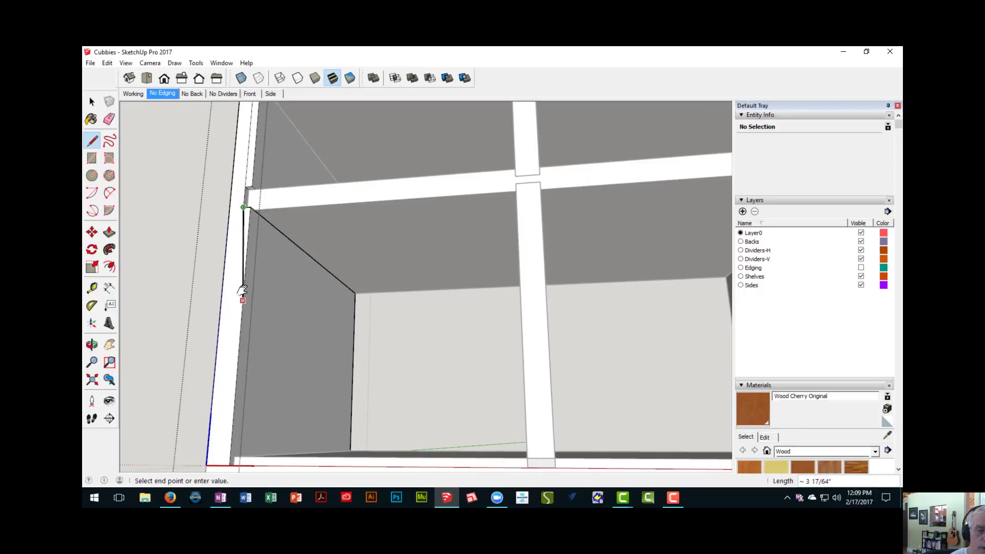
middle_click_drag(242, 291, 224, 250, "shift")
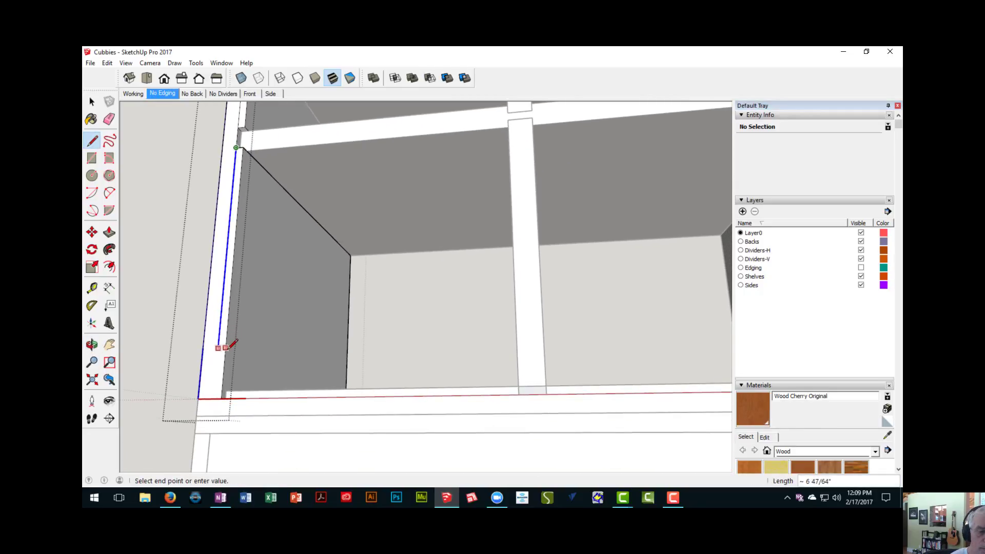
key("Escape")
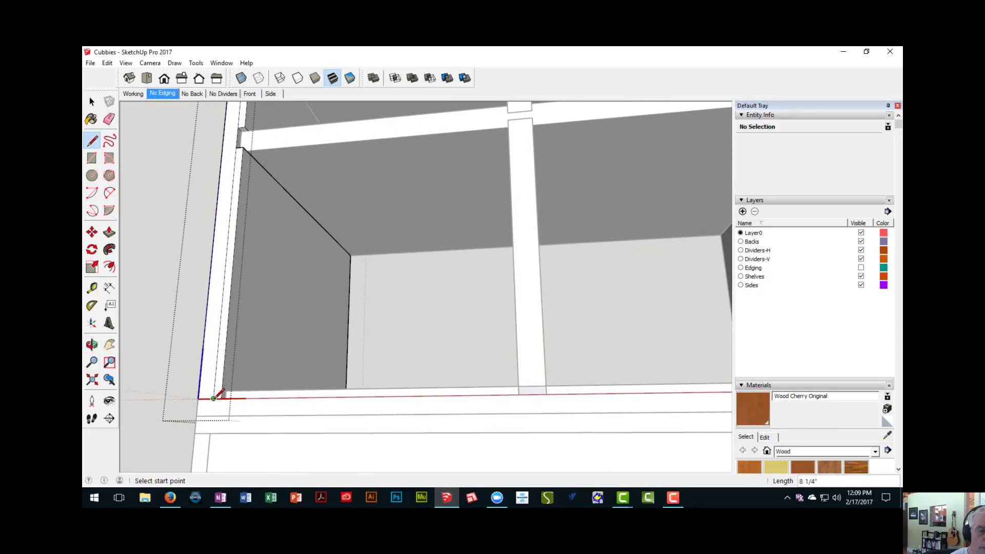
middle_click_drag(220, 396, 223, 424)
- Push the inner strips of the end panel's rear edge, below and above the shelf dado, in 1/4" as a rabbet
key("p")
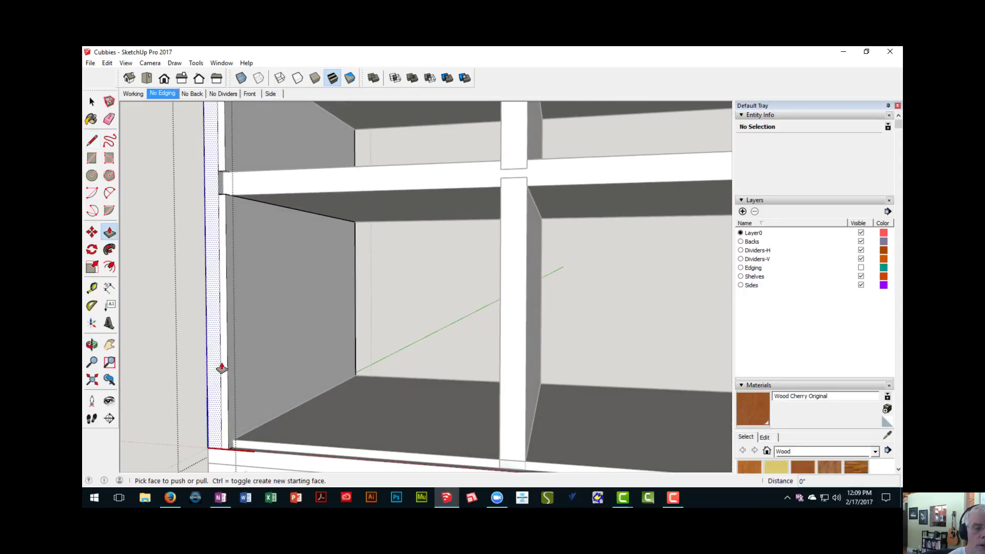
left_click(223, 354)
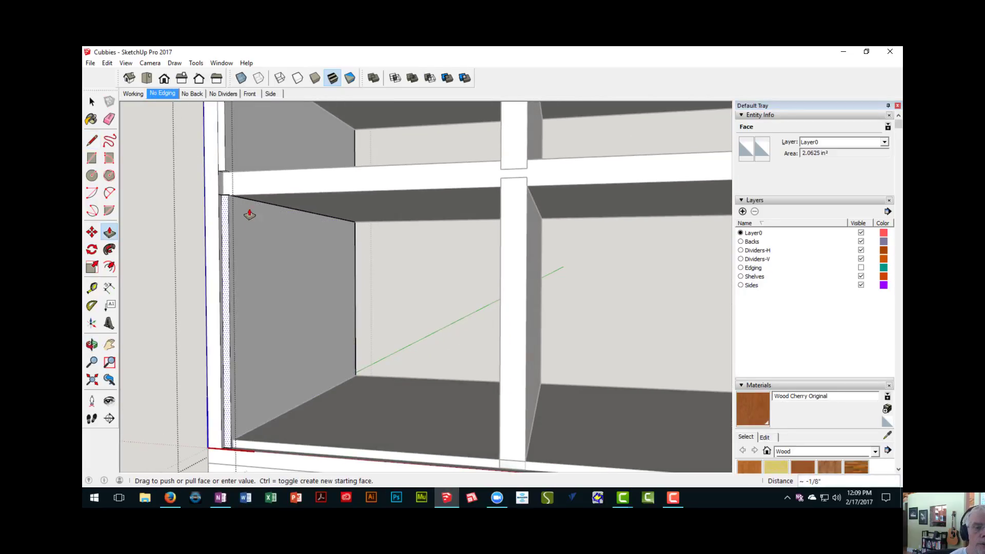
left_click(258, 200)
middle_click_drag(260, 203, 268, 263, "shift")
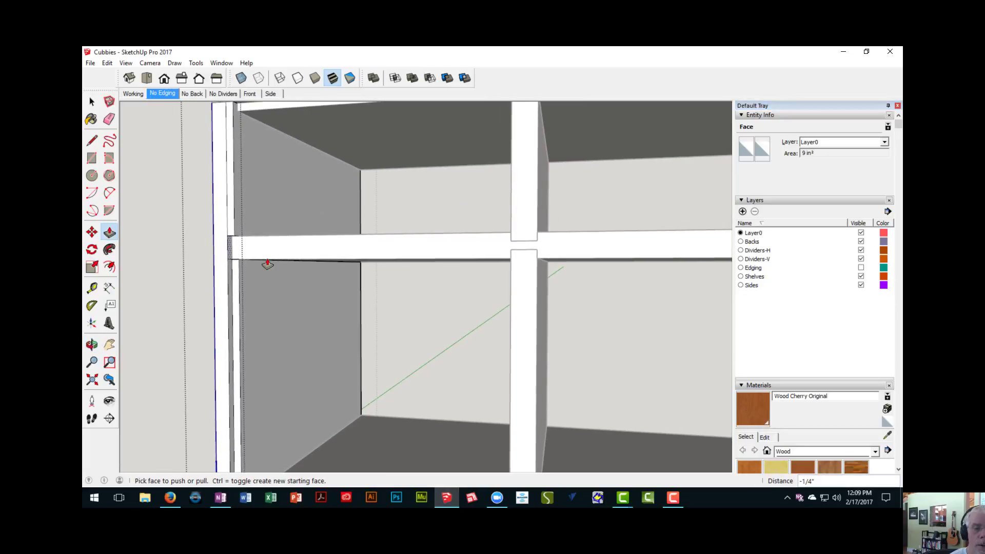
left_click(231, 223)
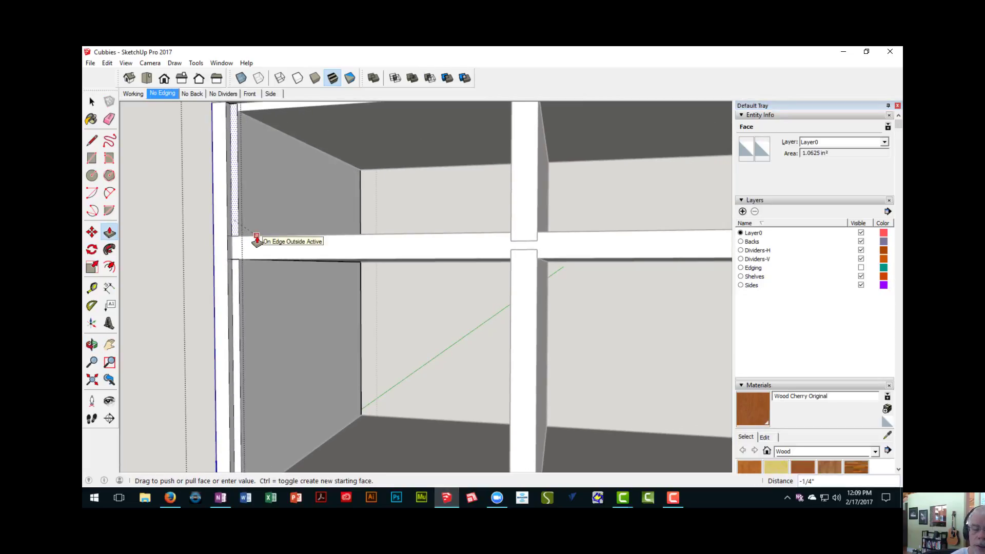
left_click(256, 237)
- Examine the rear of the upper unit from one end panel to the other, checking the rabbet at both ends
scroll(262, 249, "down", 3)
middle_click_drag(268, 253, 135, 229, "shift")
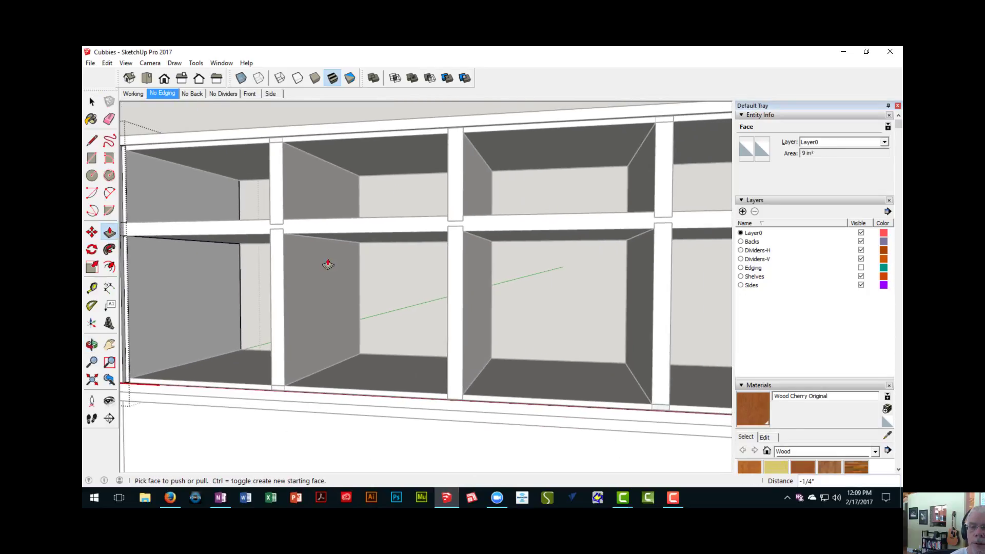
middle_click_drag(295, 249, 226, 269)
scroll(506, 292, "down", 3)
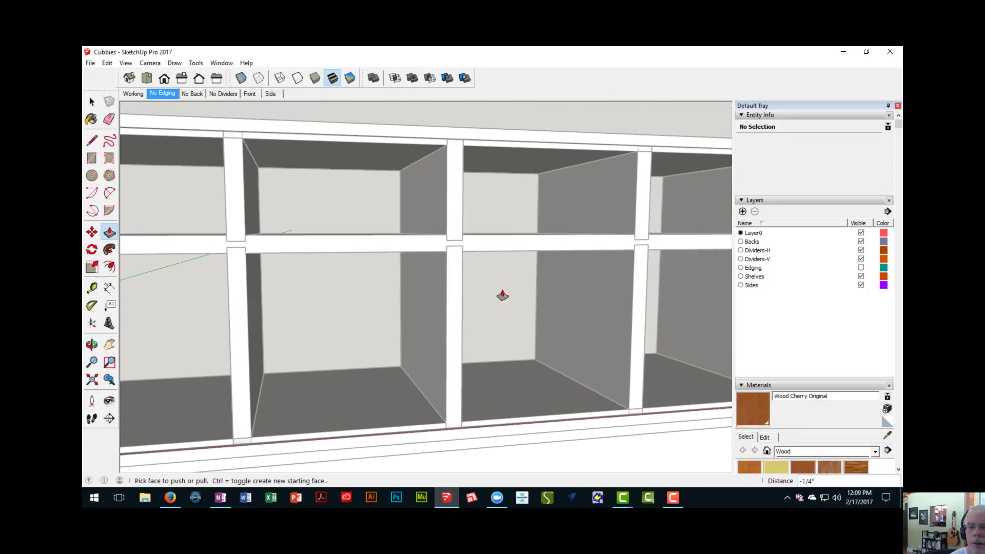
mouse_move(506, 293)
middle_mouse_down()
mouse_move(323, 272)
mouse_move(354, 282)
mouse_move(455, 257)
mouse_move(390, 275)
middle_mouse_up()
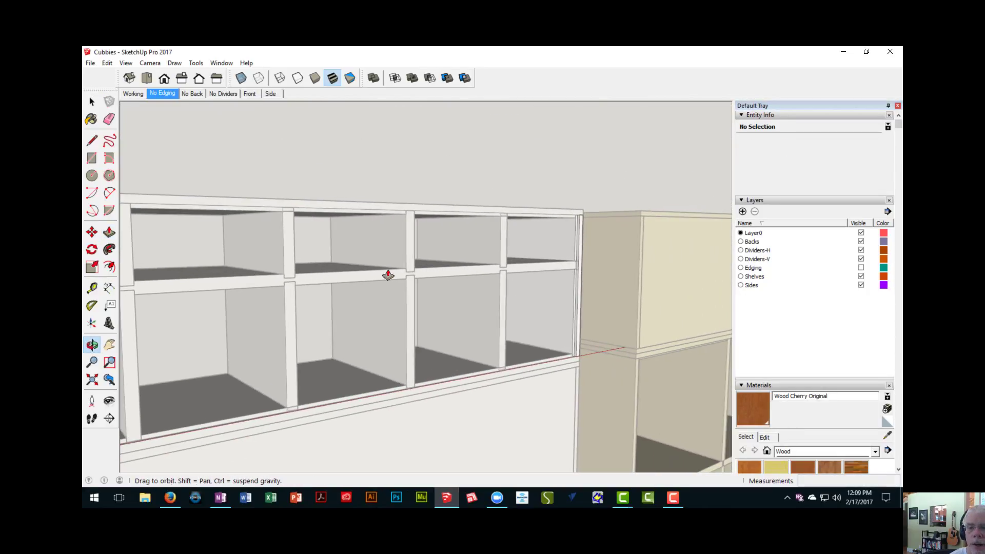
scroll(567, 275, "up", 6)
middle_click_drag(594, 282, 497, 306)
scroll(475, 325, "down", 5)
mouse_move(337, 354)
middle_mouse_down()
mouse_move(590, 281)
mouse_move(363, 312)
mouse_move(651, 287)
mouse_move(262, 269)
mouse_move(602, 290)
middle_mouse_up()
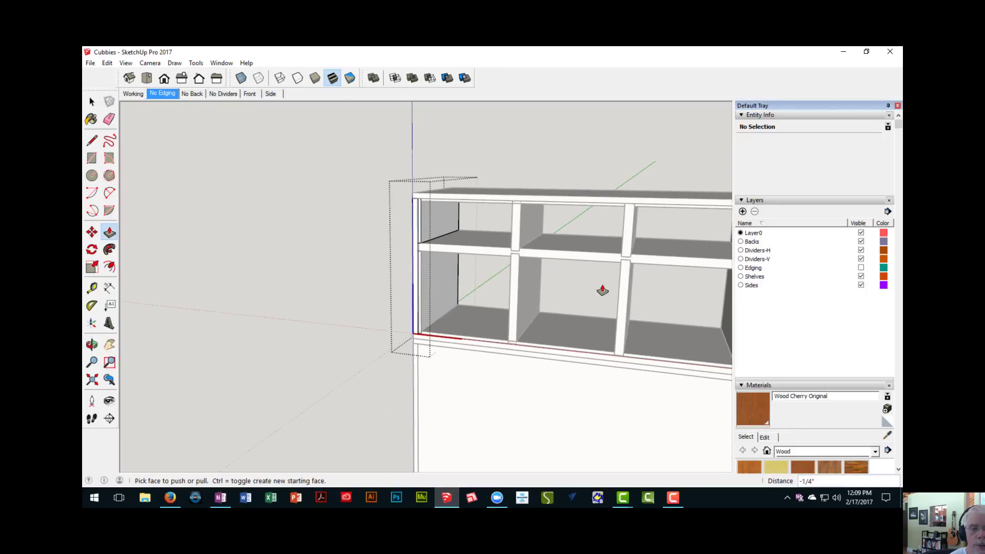
- Erase the leftover shelf dado edges crossing the rabbet on the end panel's rear, and close the end panel
scroll(412, 259, "up", 6)
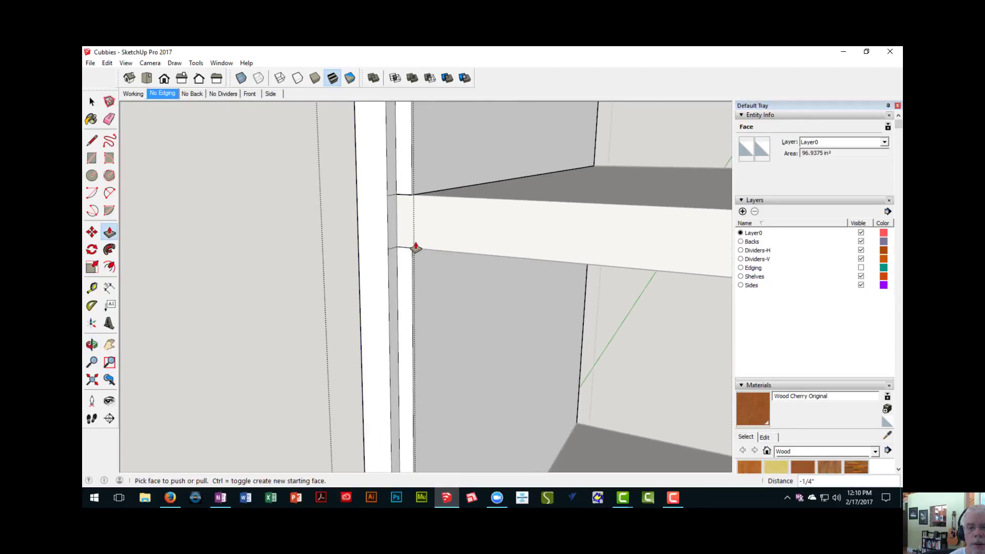
middle_click_drag(413, 246, 381, 231)
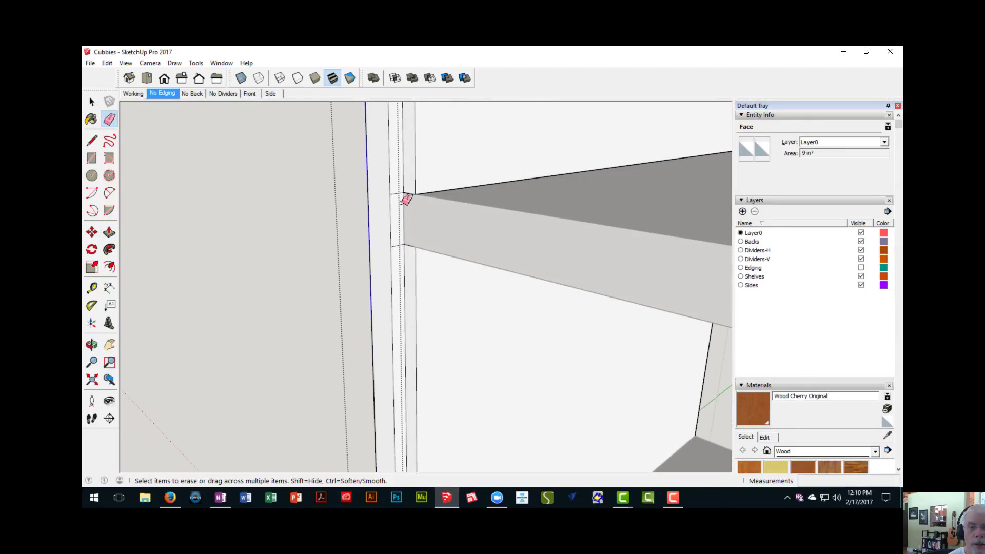
scroll(402, 202, "up", 2)
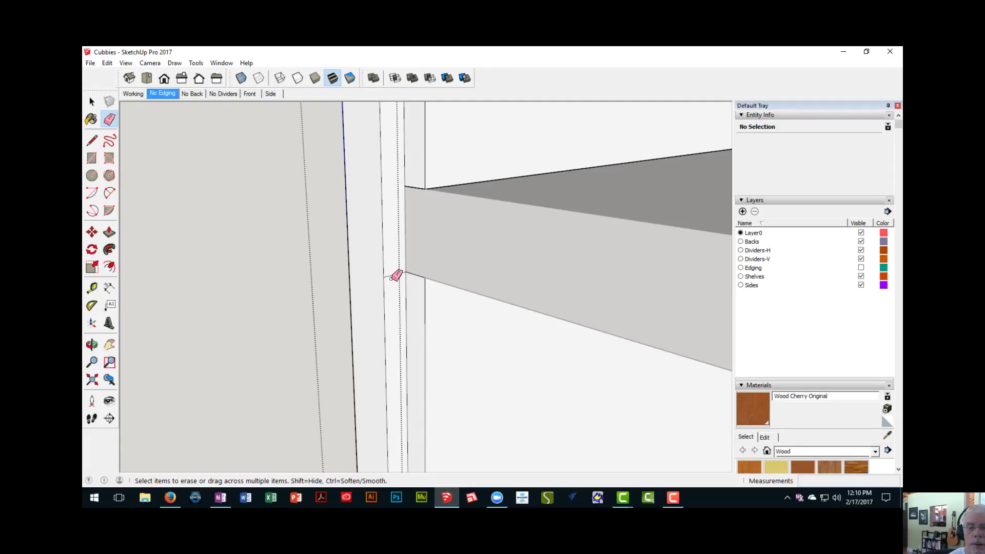
scroll(408, 282, "down", 6)
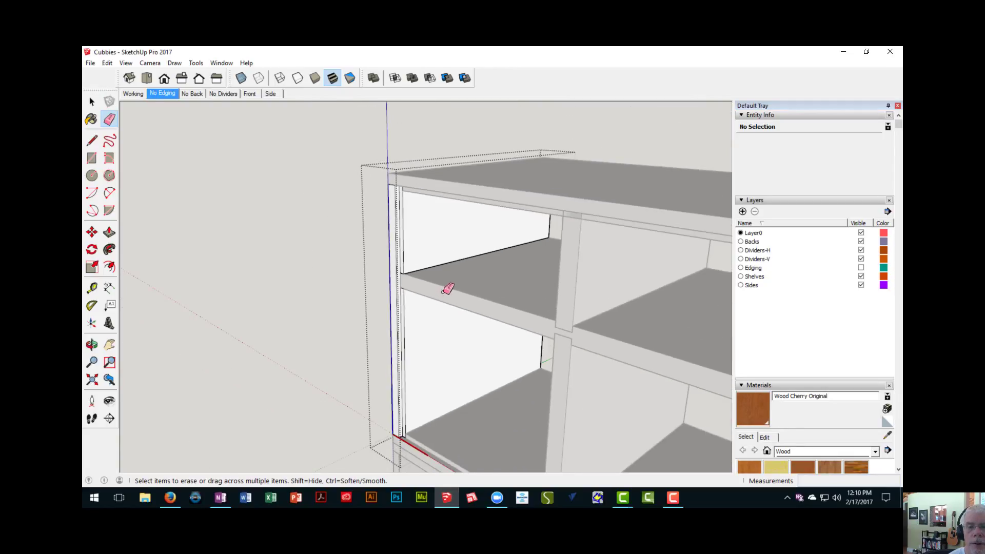
middle_click_drag(446, 288, 407, 205)
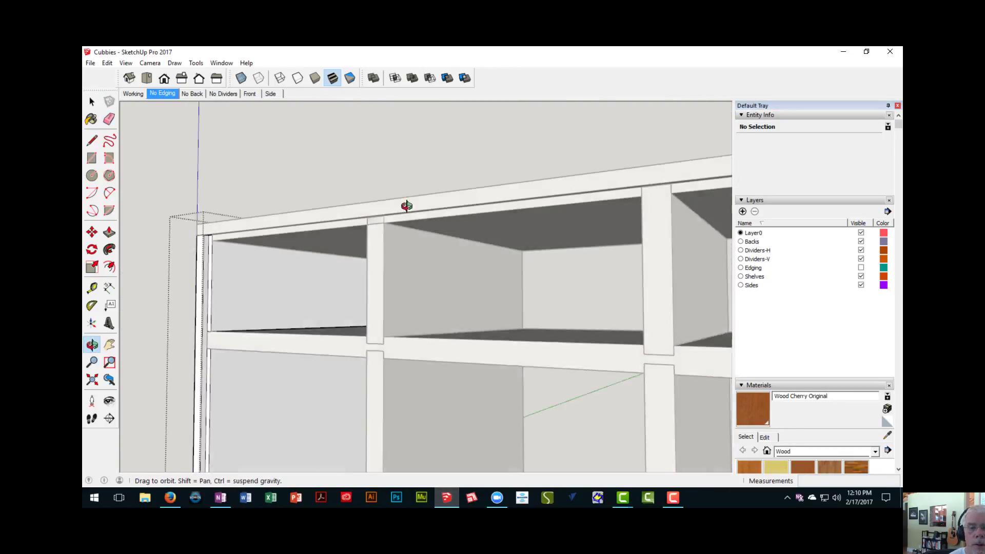
scroll(403, 196, "up", 5)
scroll(387, 201, "down", 5)
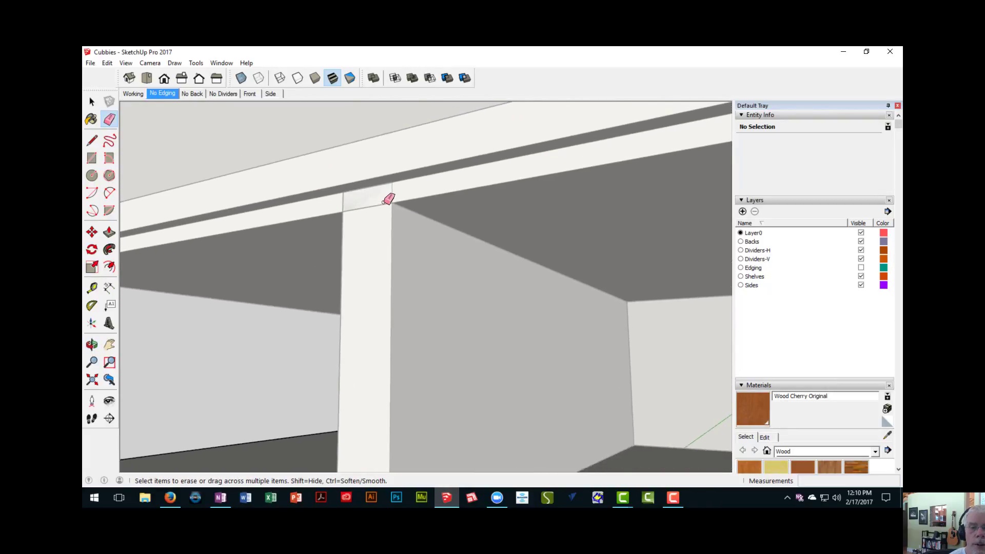
scroll(389, 199, "down", 2)
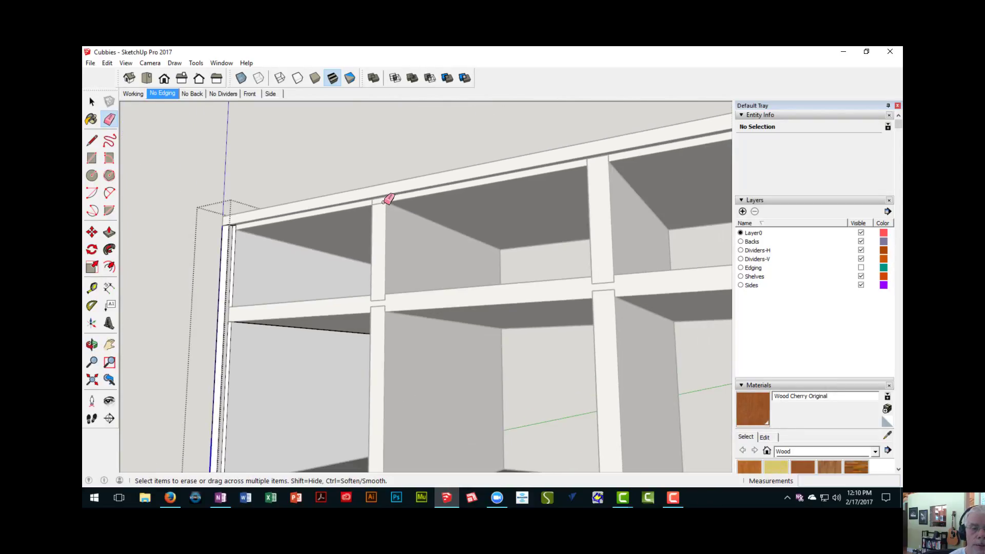
left_click(330, 148)
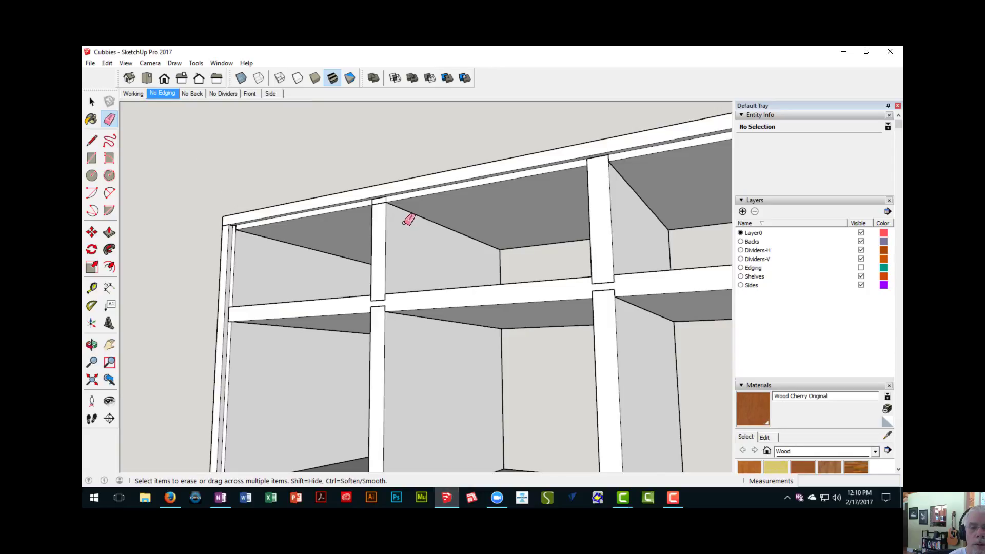
- Open the upper unit's top panel for editing and hide the rest of the model
scroll(406, 221, "up", 2)
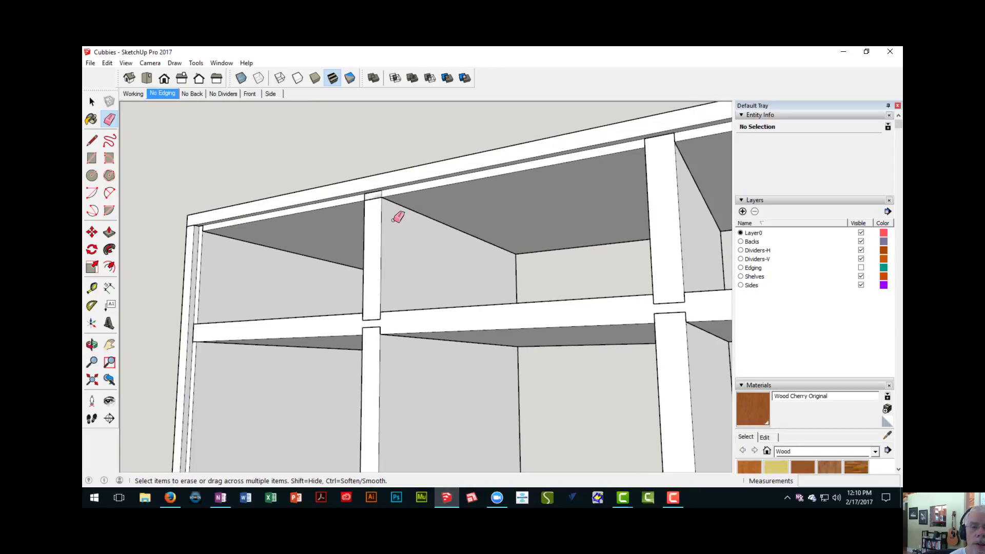
scroll(401, 210, "up", 4)
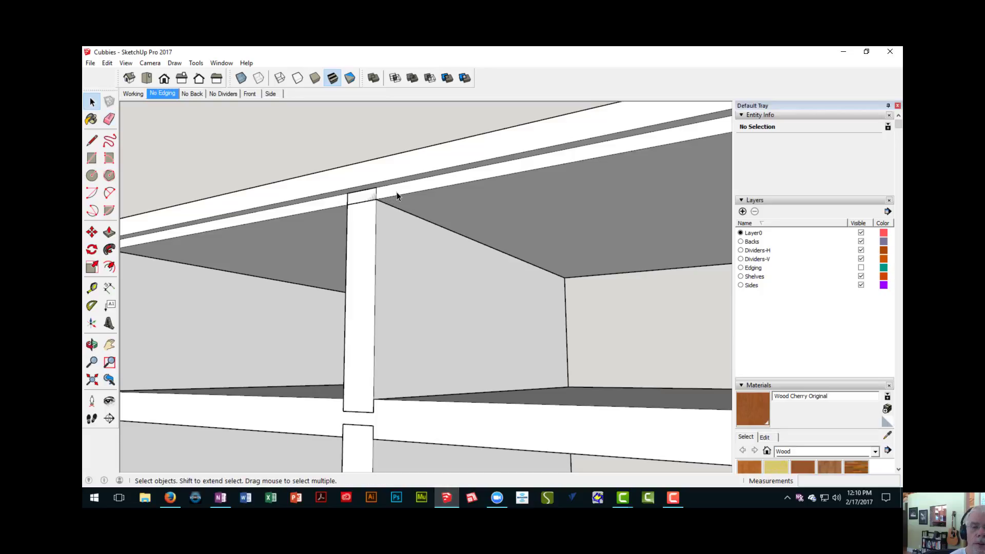
double_click(396, 194)
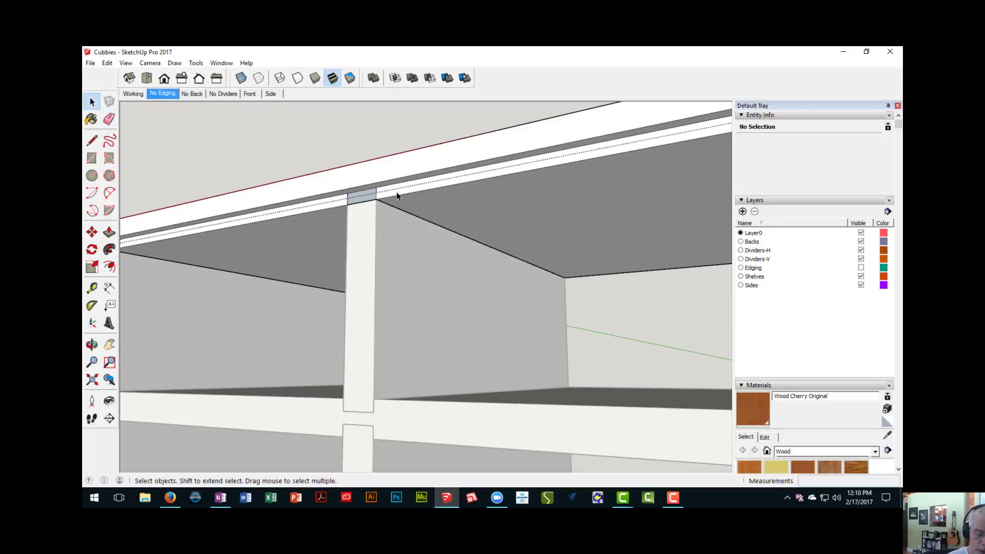
key("h")
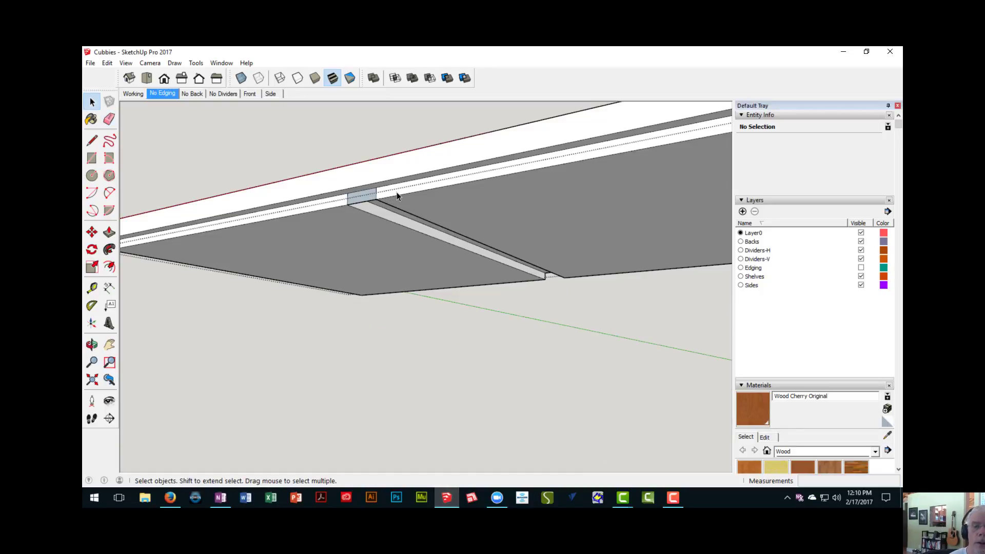
- Erase the edge closing the front end of the first divider dado on the top panel's underside
middle_click_drag(515, 165, 240, 194)
scroll(221, 210, "up", 2)
scroll(239, 195, "up", 2)
scroll(242, 197, "up", 1)
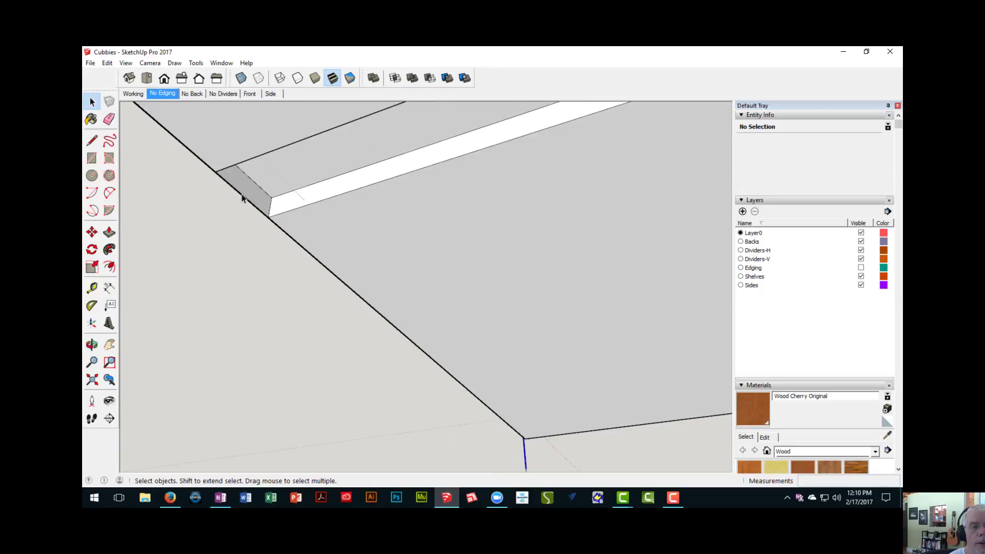
left_click(240, 192)
scroll(246, 195, "up", 4)
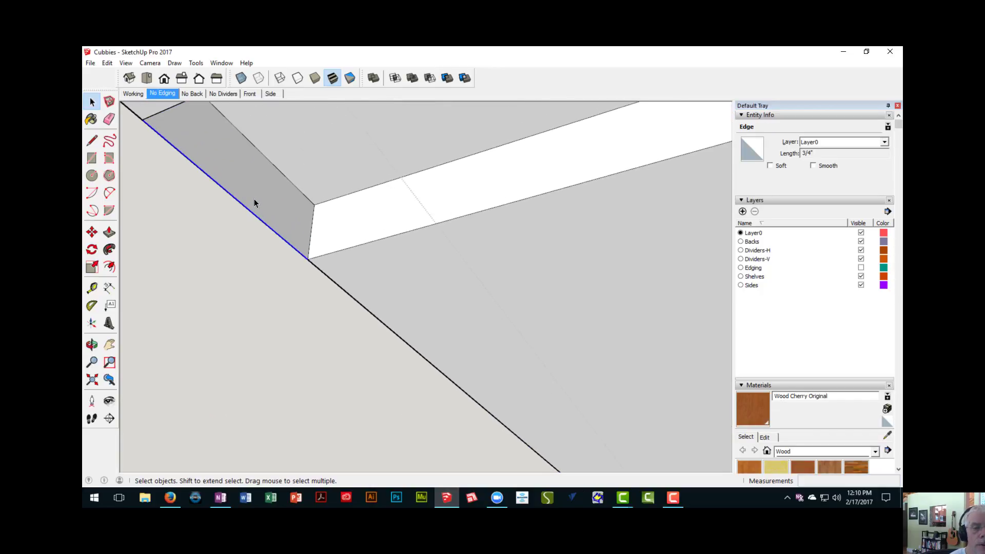
key("e")
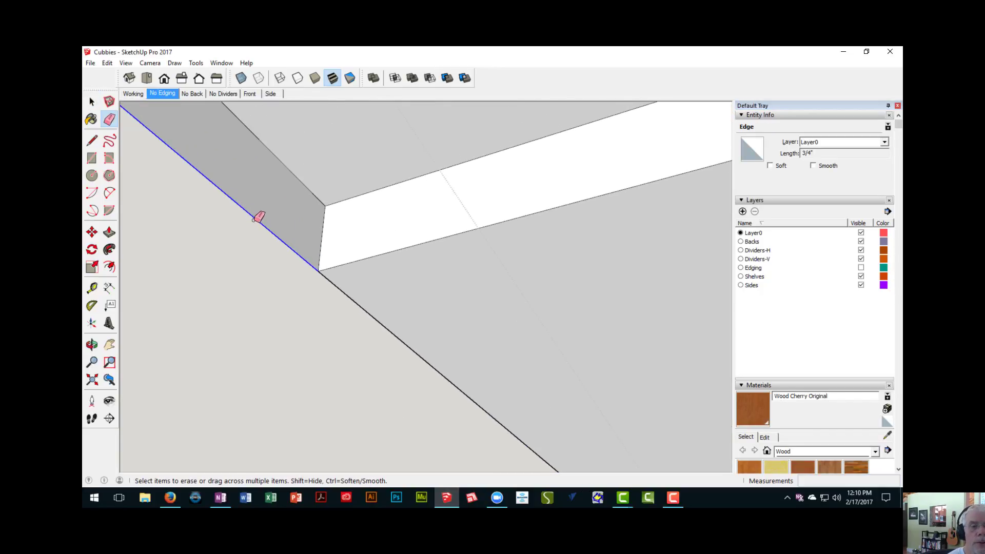
left_click(254, 217)
left_click(254, 217)
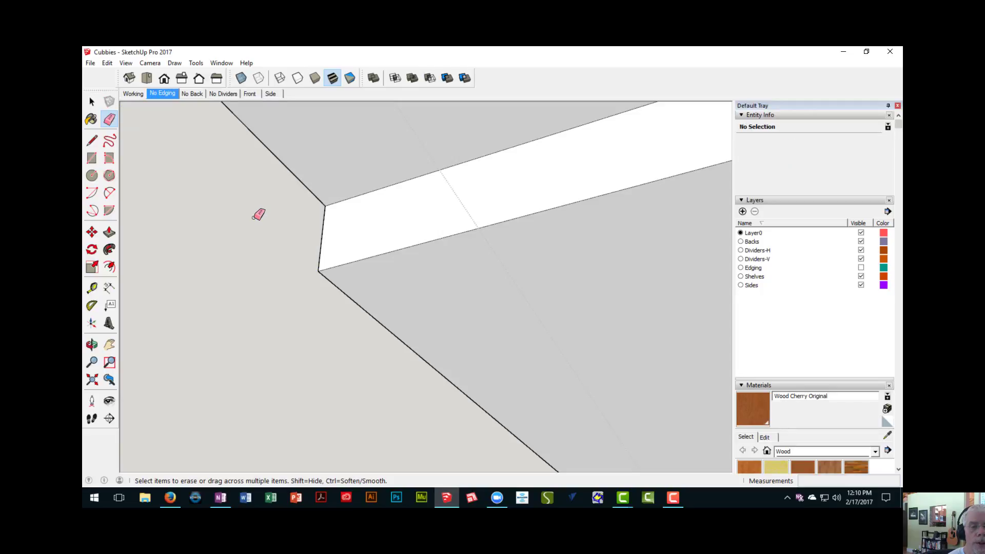
- Reverse the face that shows blue-gray in the divider dado bottoms on the top panel's underside
scroll(257, 229, "down", 1)
scroll(345, 240, "down", 1)
middle_click_drag(346, 239, 281, 273)
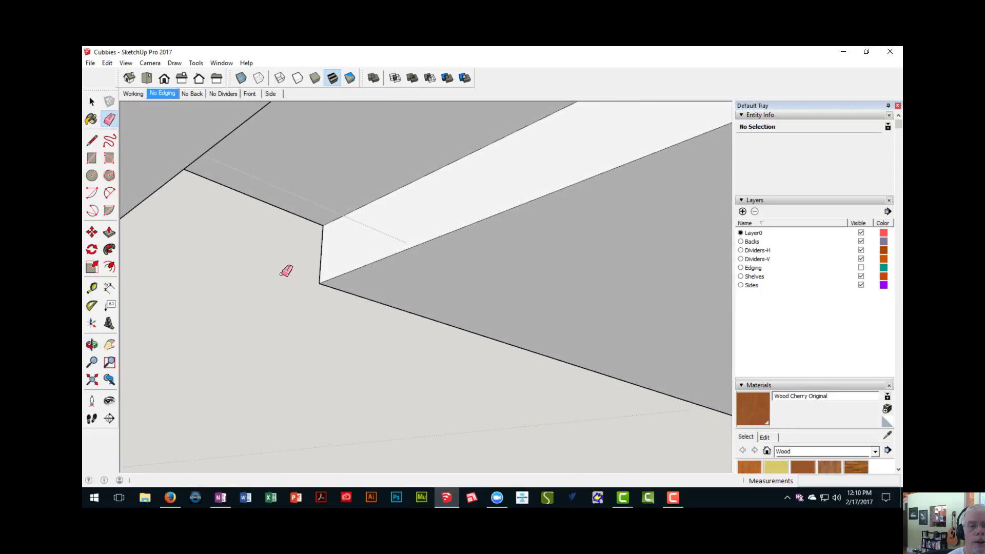
scroll(336, 243, "down", 4)
scroll(340, 239, "down", 5)
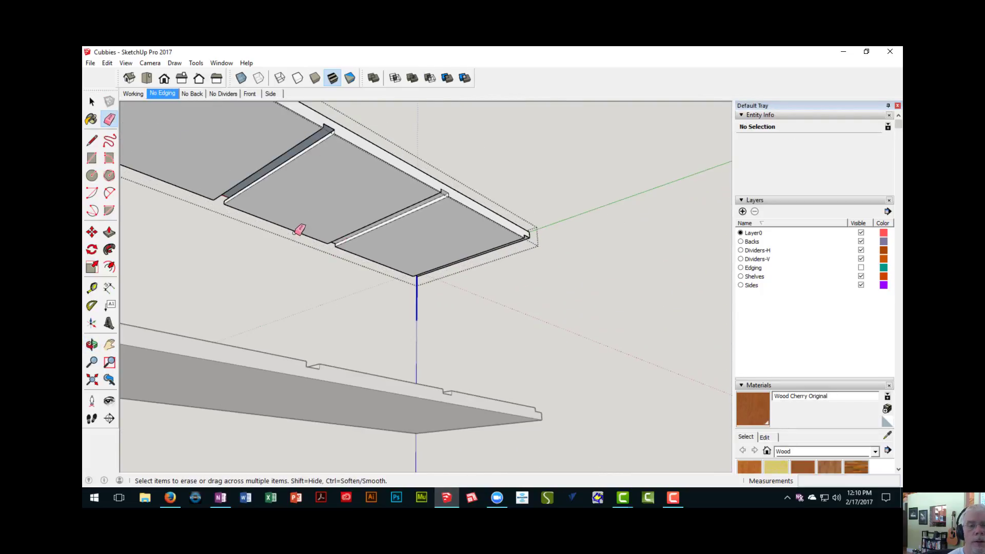
mouse_move(309, 194)
middle_mouse_down()
mouse_move(288, 229)
mouse_move(316, 216)
mouse_move(198, 261)
mouse_move(284, 147)
mouse_move(541, 131)
mouse_move(436, 154)
mouse_move(270, 231)
mouse_move(321, 183)
middle_mouse_up()
scroll(311, 216, "up", 4)
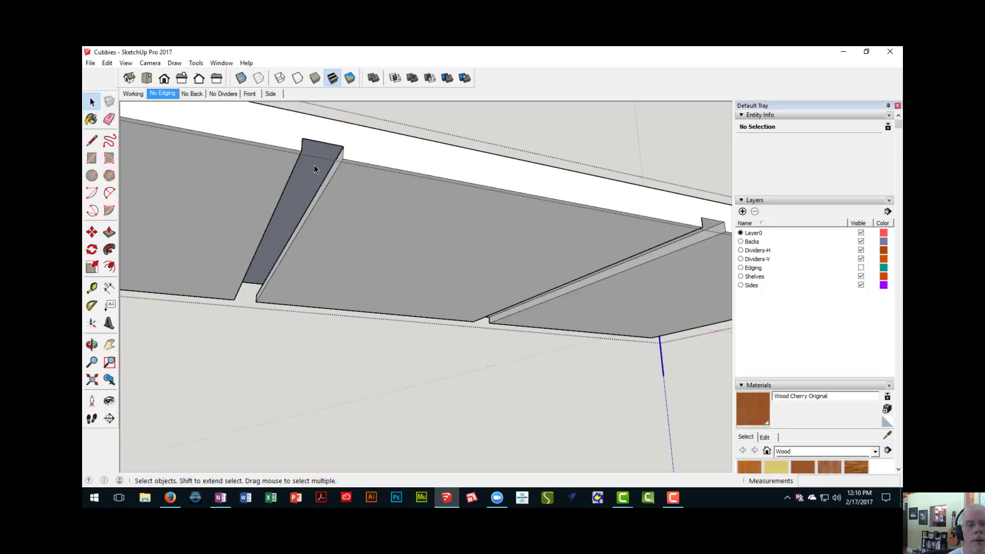
left_click(314, 165)
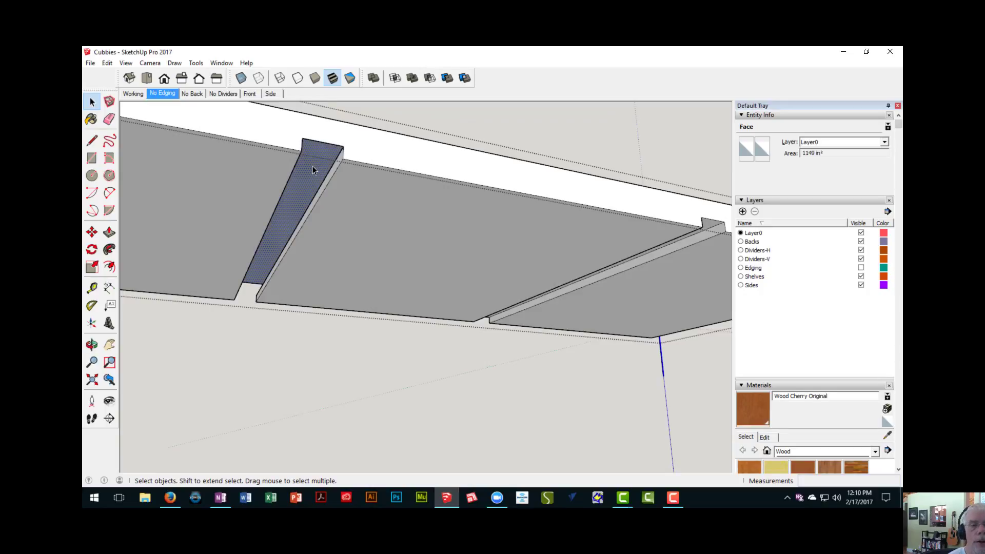
middle_click_drag(330, 181, 406, 194)
scroll(288, 192, "down", 8)
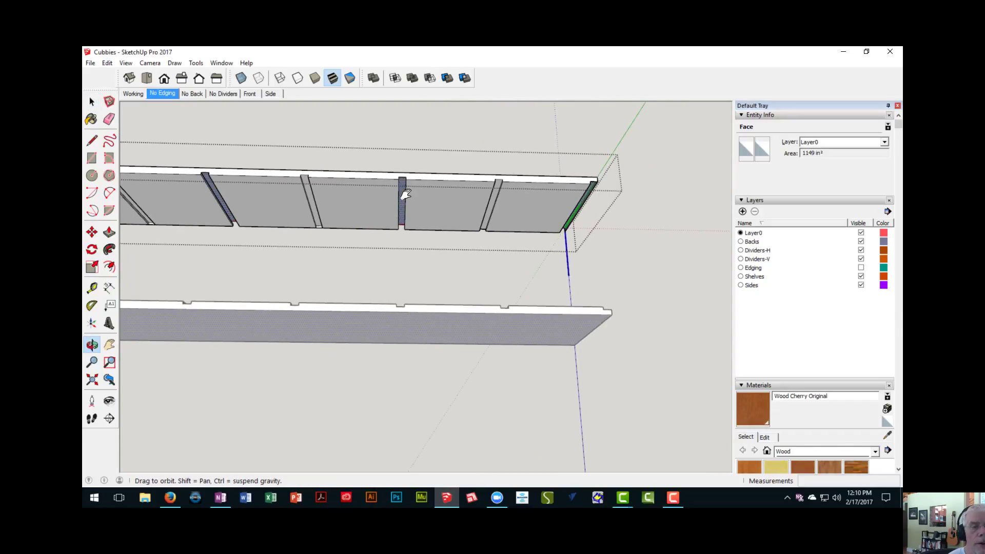
middle_click_drag(233, 220, 308, 192)
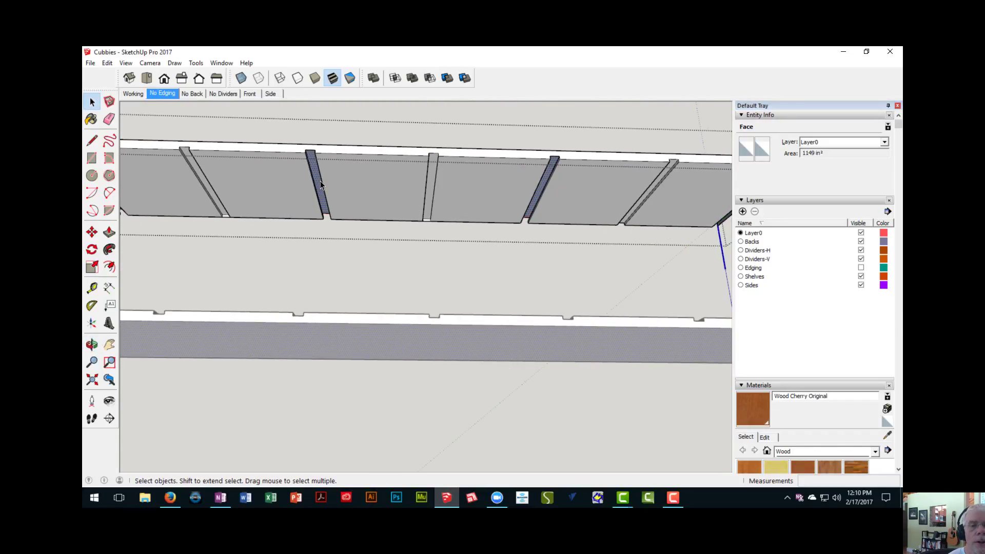
scroll(302, 190, "down", 3)
scroll(272, 202, "up", 4)
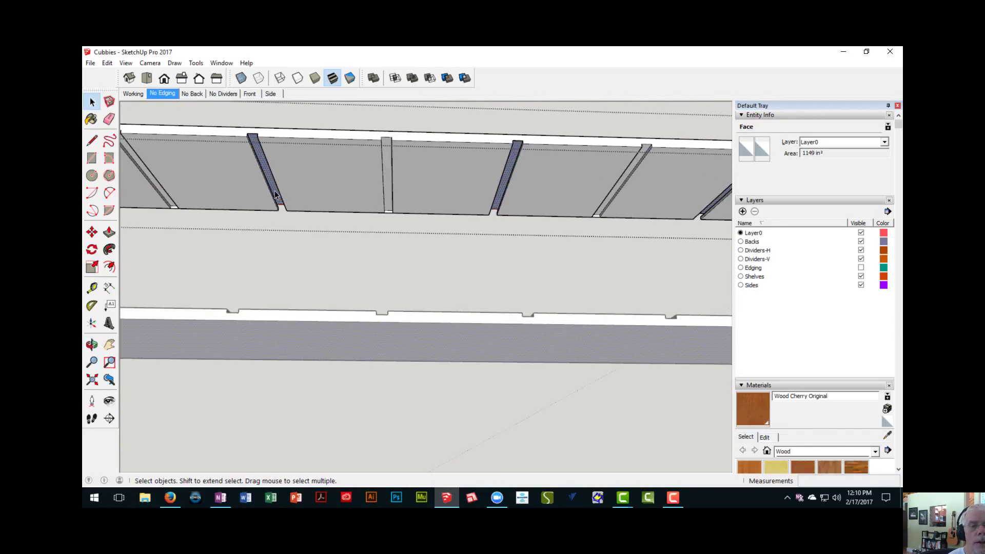
scroll(275, 194, "up", 2)
middle_click_drag(383, 214, 273, 212)
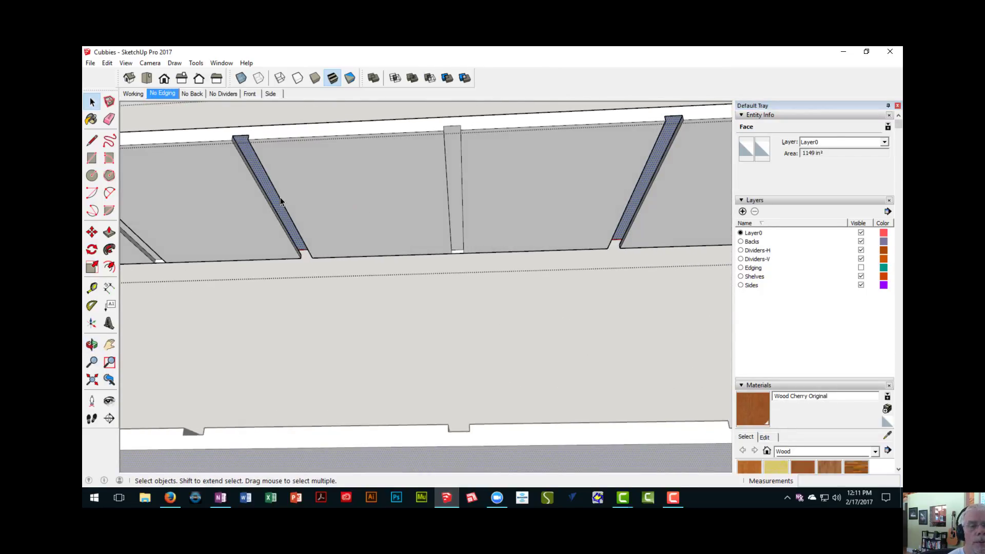
scroll(281, 197, "up", 1)
right_click(299, 199)
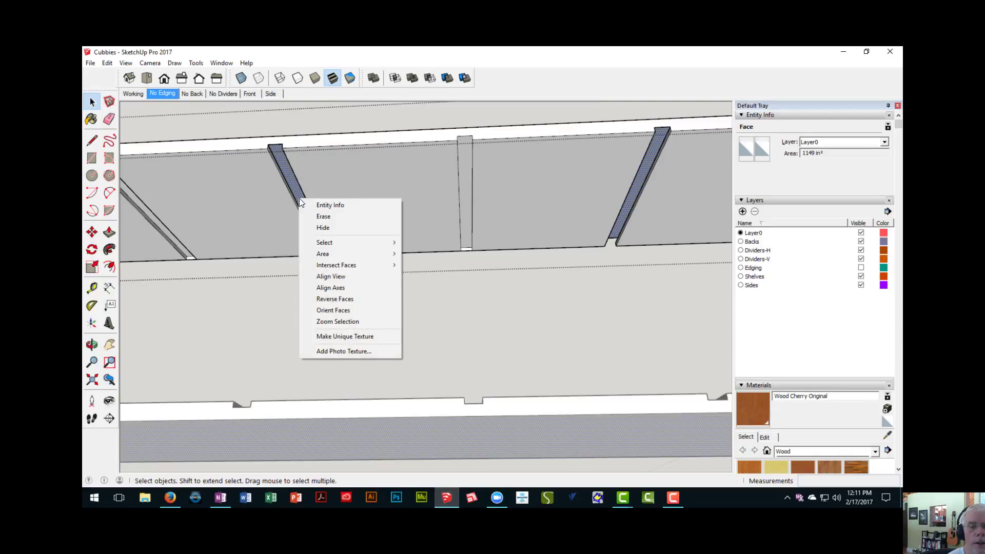
left_click(332, 298)
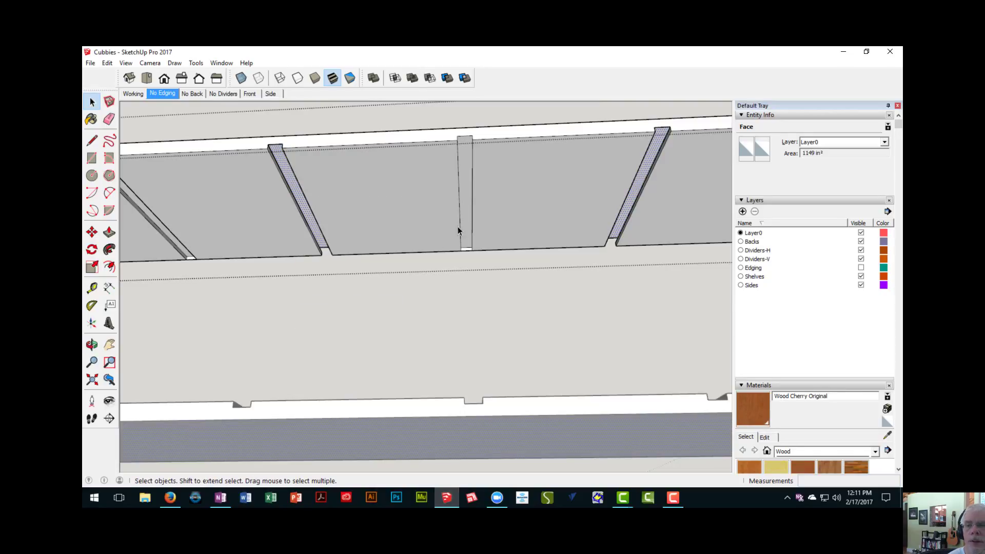
- Close the top panel and examine the rear of the upper unit where the dividers meet the top
middle_click_drag(460, 229, 204, 341)
left_click(361, 121)
scroll(351, 194, "down", 6)
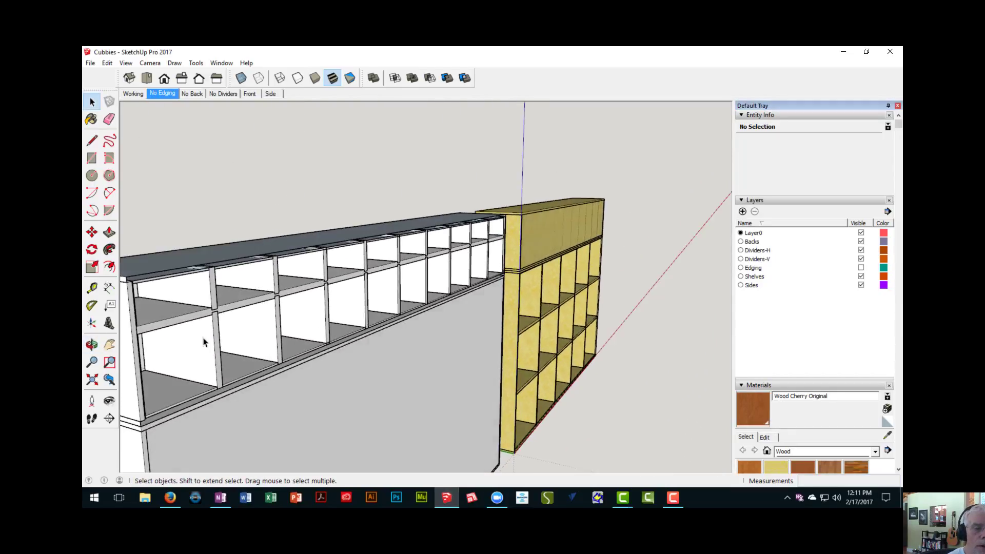
scroll(183, 288, "up", 5)
scroll(238, 268, "up", 2)
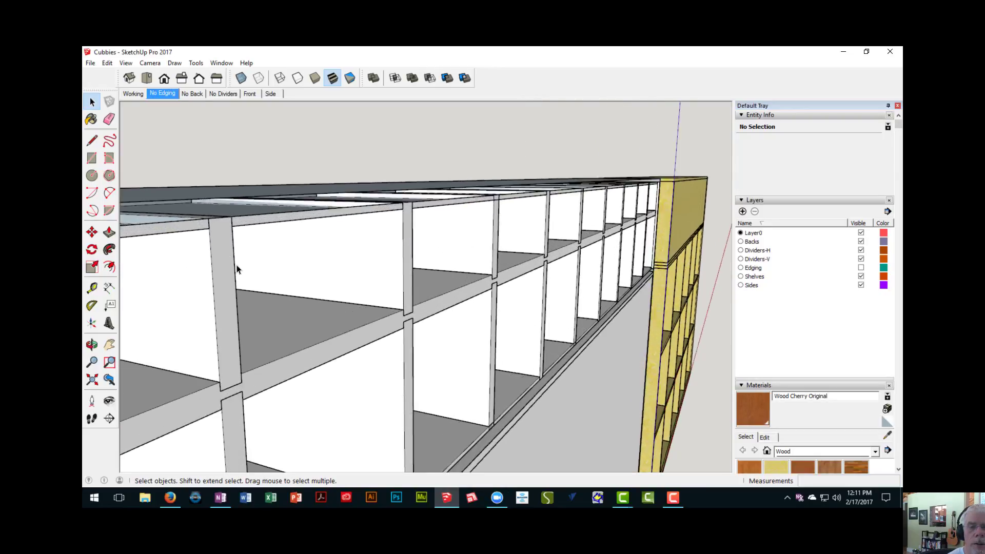
middle_click_drag(238, 268, 306, 239)
- Open the upper unit's top panel and erase the leftover edges where the divider dados meet the rear rabbet, then close the panel
double_click(306, 236)
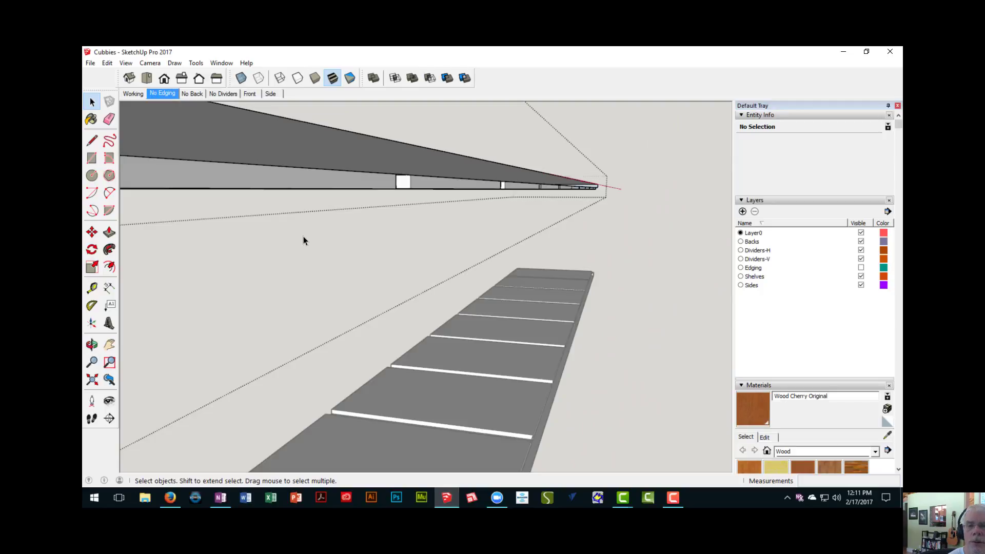
middle_click_drag(332, 228, 324, 196)
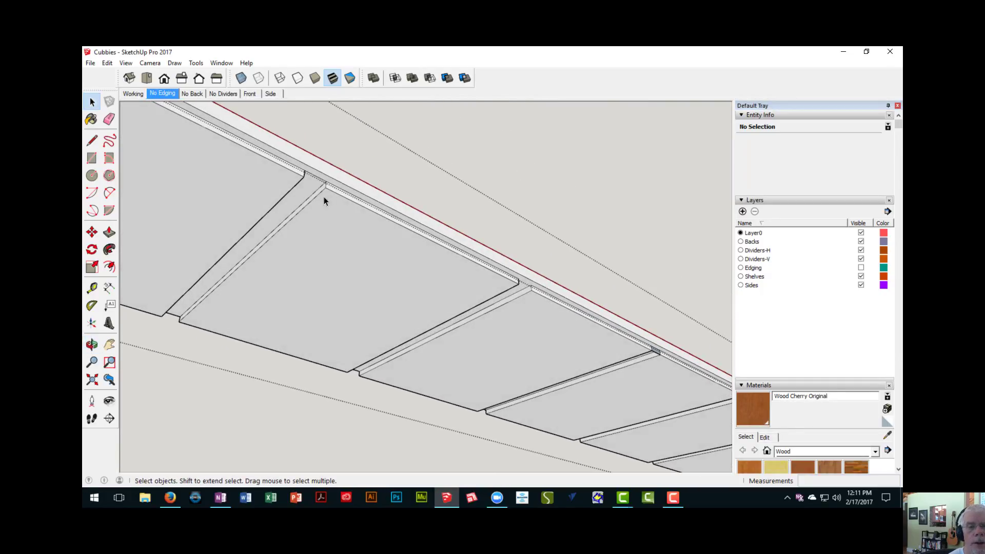
scroll(318, 184, "up", 2)
scroll(311, 177, "up", 3)
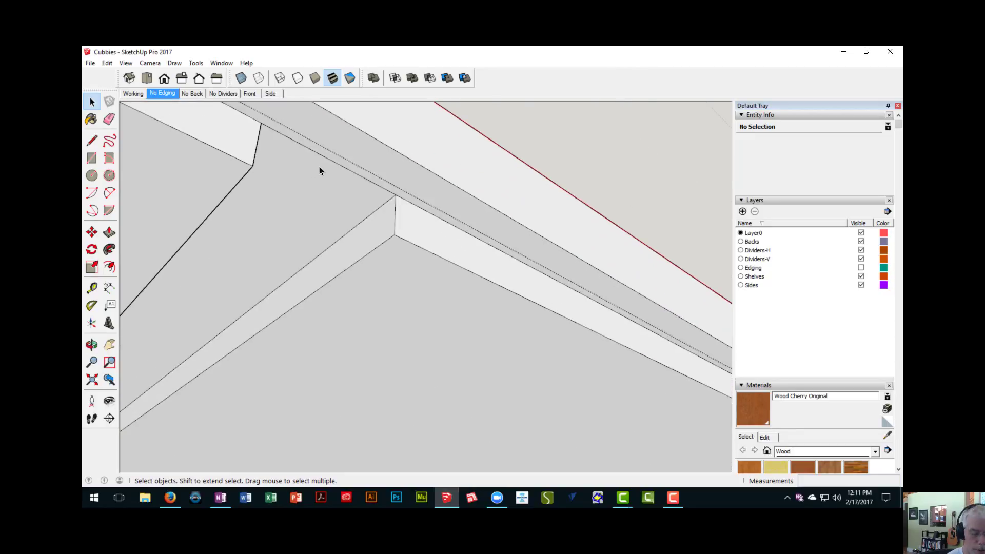
key("e")
mouse_move(337, 190)
middle_mouse_down()
mouse_move(486, 301)
mouse_move(359, 325)
mouse_move(479, 430)
mouse_move(374, 347)
mouse_move(345, 340)
mouse_move(346, 314)
mouse_move(327, 301)
middle_mouse_up()
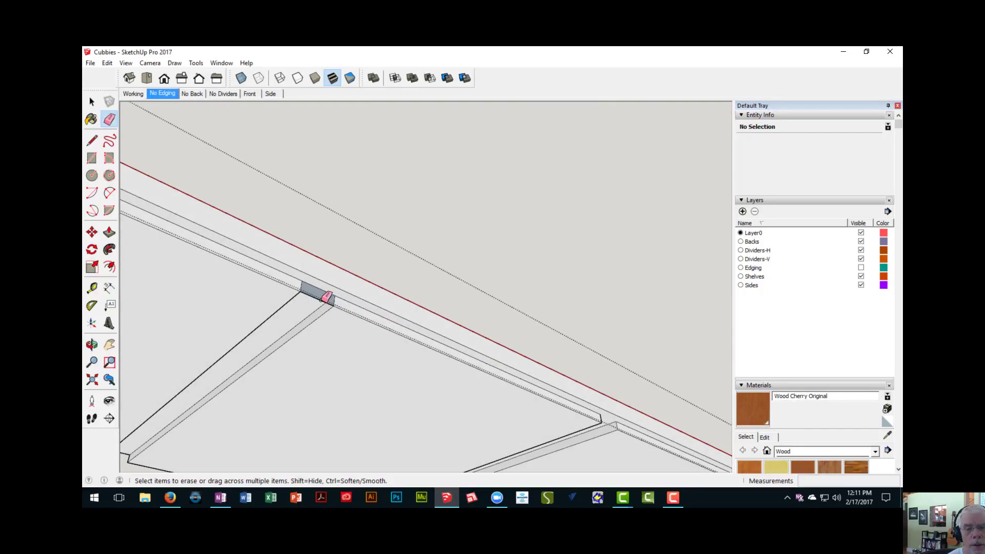
middle_click_drag(361, 374, 456, 407)
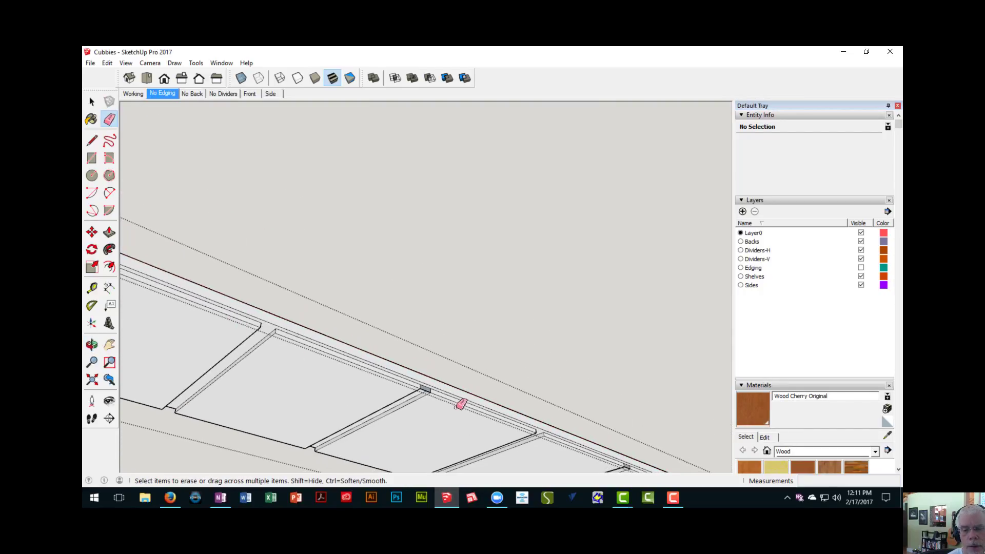
mouse_move(414, 378)
middle_mouse_down()
mouse_move(453, 409)
mouse_move(359, 358)
mouse_move(506, 418)
mouse_move(443, 371)
middle_mouse_up()
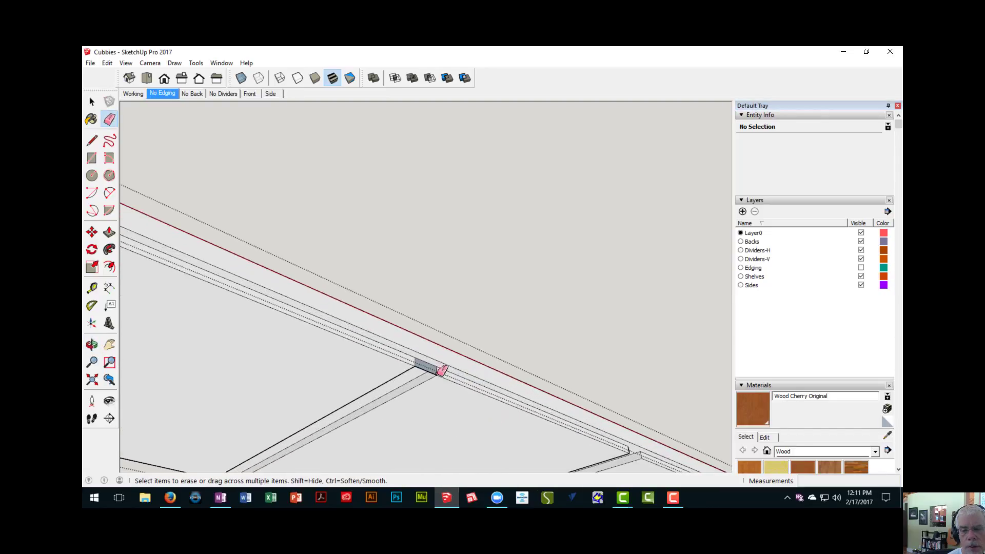
mouse_move(576, 407)
middle_mouse_down()
mouse_move(429, 339)
mouse_move(502, 391)
mouse_move(418, 352)
mouse_move(496, 408)
middle_mouse_up()
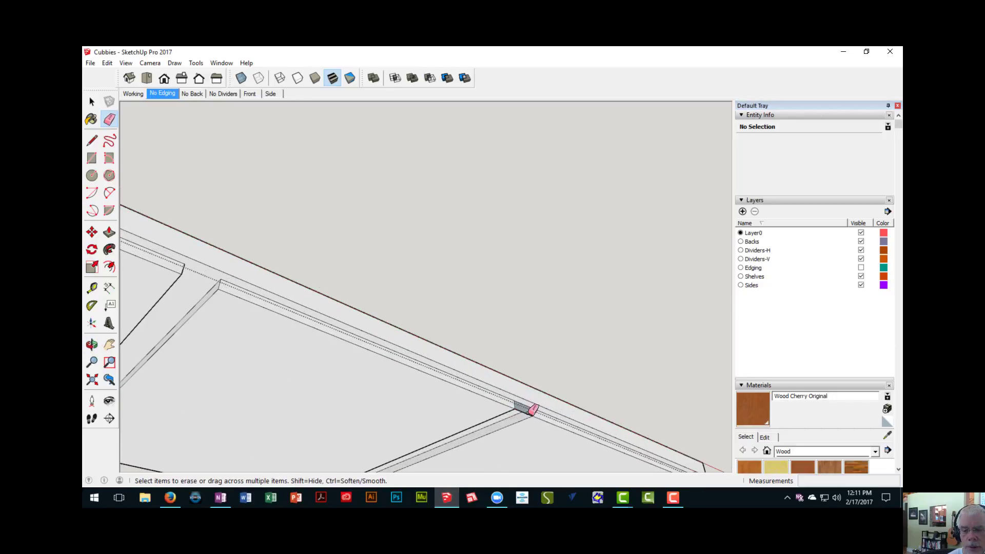
middle_click_drag(478, 448, 547, 341)
mouse_move(431, 343)
middle_mouse_down()
mouse_move(598, 423)
mouse_move(315, 288)
mouse_move(469, 361)
mouse_move(415, 347)
mouse_move(275, 280)
mouse_move(314, 283)
middle_mouse_up()
scroll(311, 290, "down", 3)
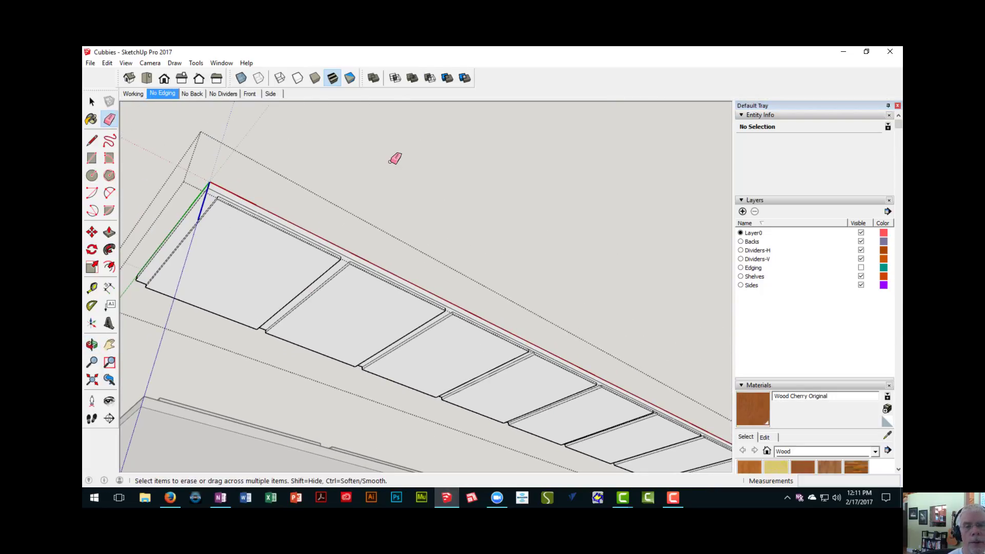
left_click(402, 166)
- Draw a 94 3/4" by 13 1/4" rectangle between opposite corners of the upper unit's rear rabbet for the back panel
mouse_move(398, 249)
middle_mouse_down()
mouse_move(374, 288)
mouse_move(338, 235)
mouse_move(314, 277)
mouse_move(315, 337)
mouse_move(334, 259)
mouse_move(380, 289)
mouse_move(257, 309)
middle_mouse_up()
scroll(405, 293, "down", 4)
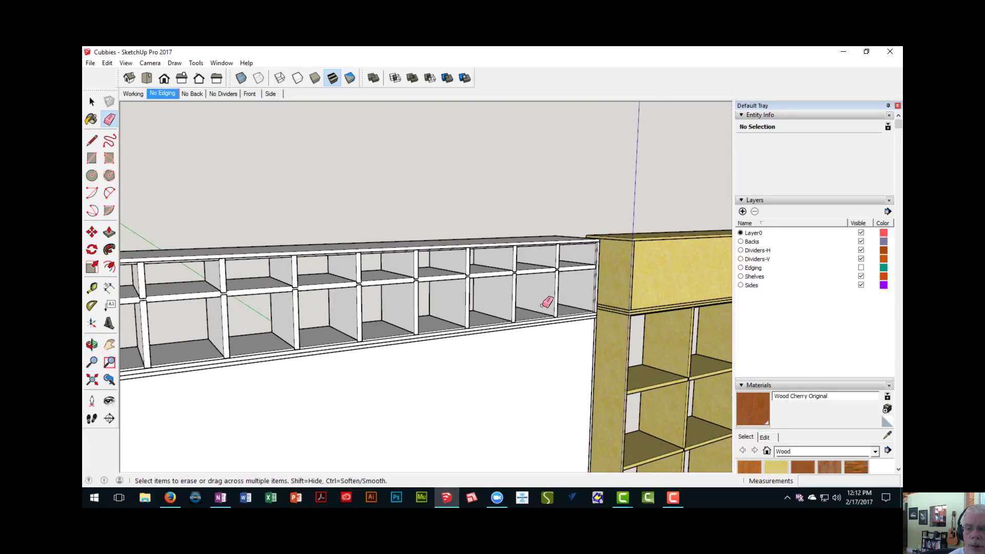
scroll(576, 304, "up", 3)
mouse_move(577, 303)
middle_mouse_down()
mouse_move(387, 264)
mouse_move(281, 285)
mouse_move(382, 330)
mouse_move(455, 279)
mouse_move(657, 290)
mouse_move(566, 329)
middle_mouse_up()
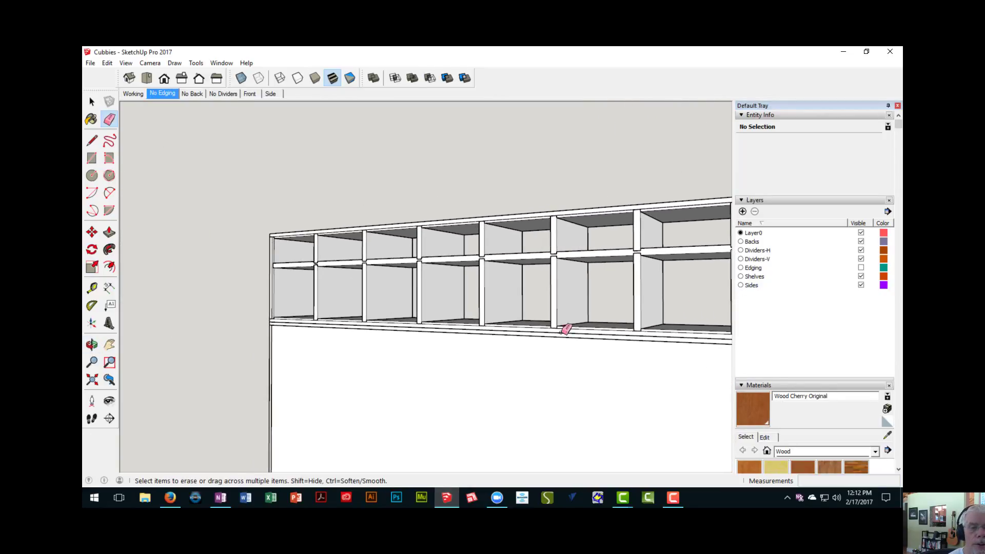
middle_click_drag(334, 286, 269, 277)
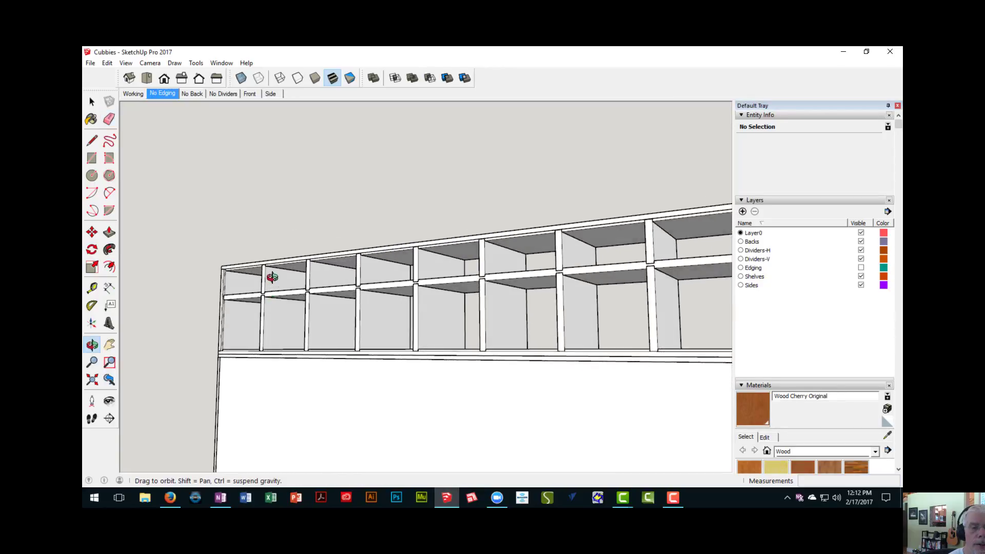
scroll(253, 284, "up", 5)
scroll(239, 292, "up", 6)
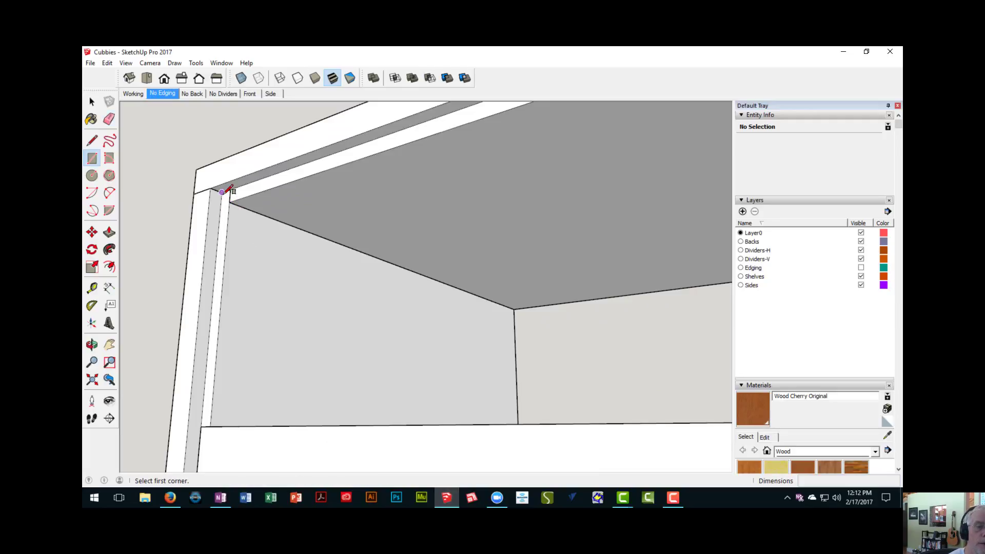
scroll(229, 190, "down", 10)
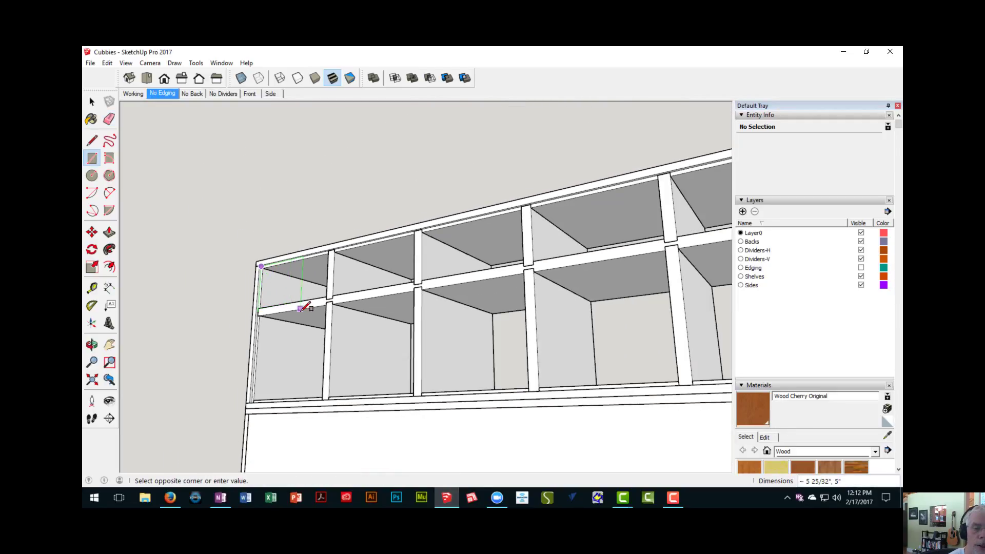
middle_click_drag(419, 310, 400, 339)
scroll(400, 340, "up", 8)
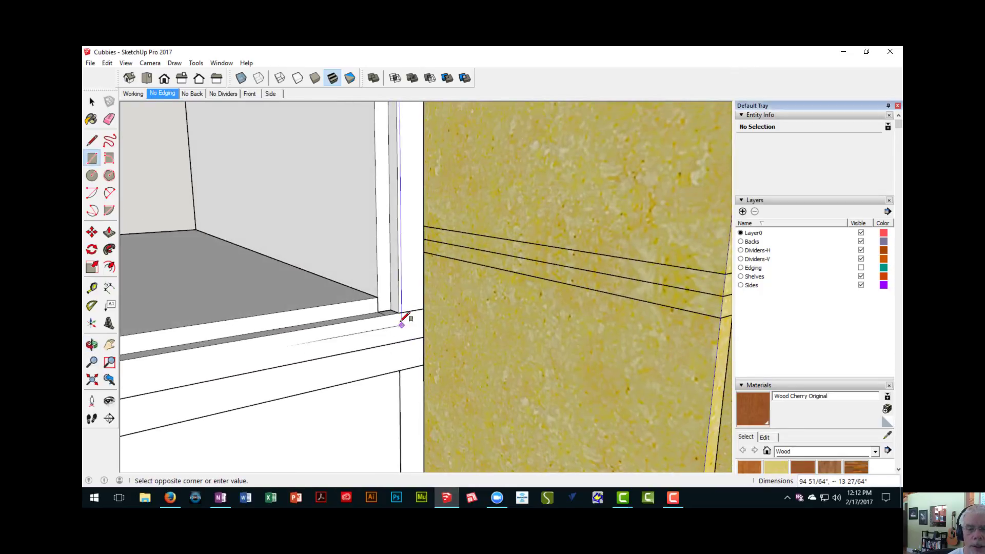
scroll(400, 305, "up", 1)
left_click(379, 298)
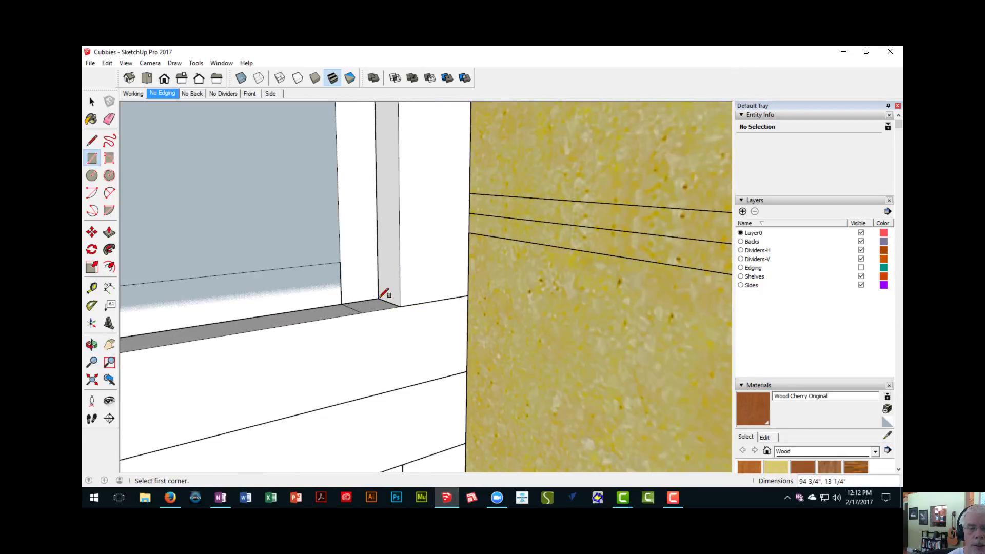
- Push/Pull the upper unit's back rectangle to a thickness of 1/4"
key("p")
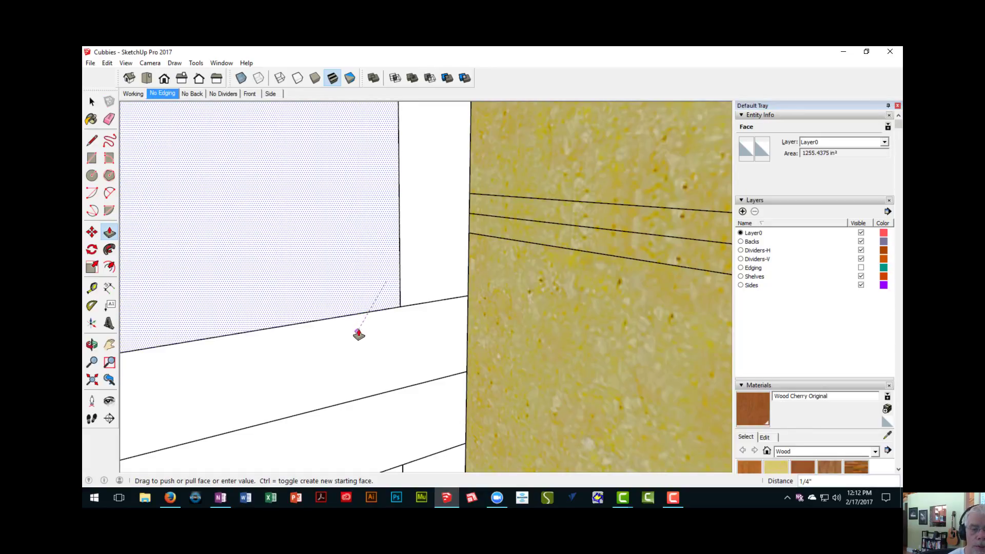
scroll(355, 345, "down", 3)
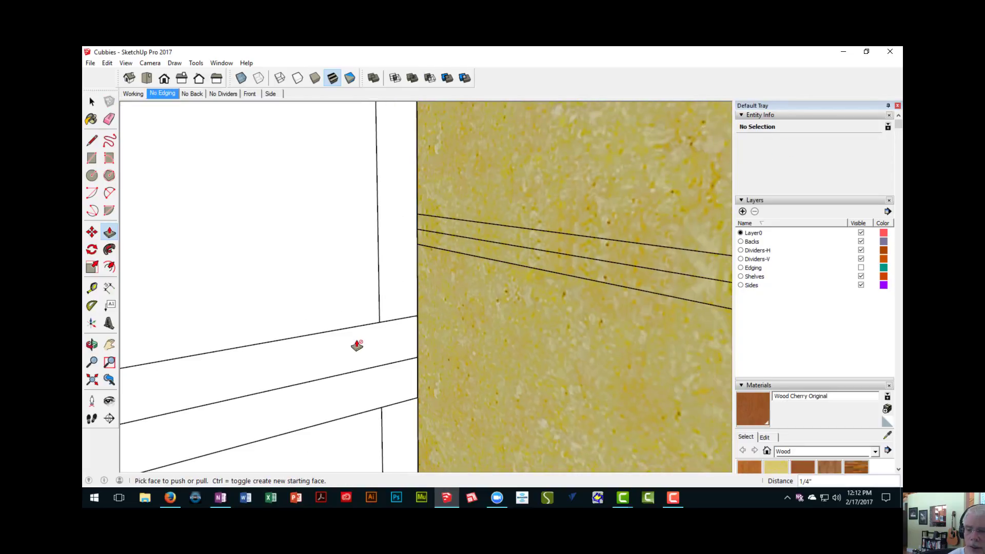
scroll(355, 347, "down", 10)
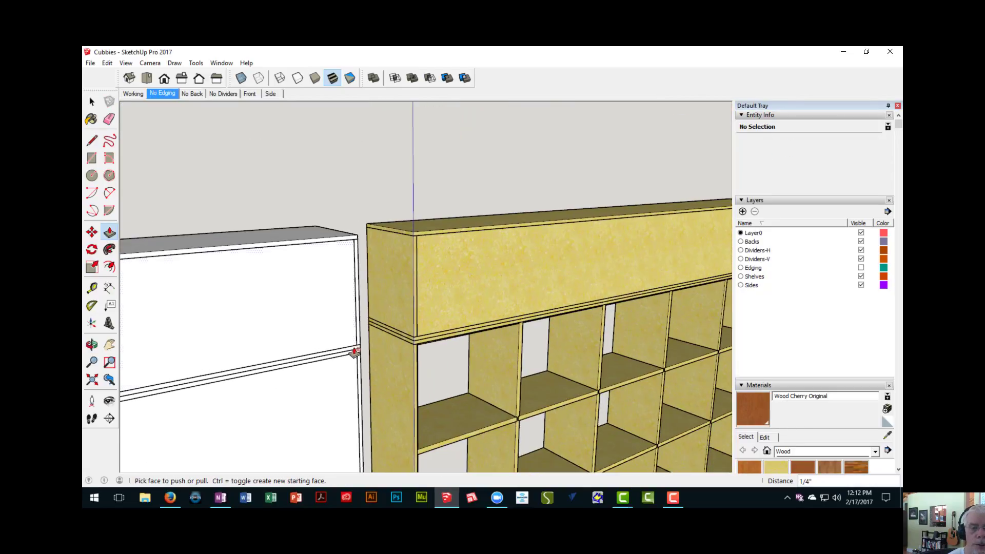
- Make the upper unit's whole back panel a group
middle_click_drag(354, 347, 475, 274, "shift")
scroll(447, 303, "down", 4)
middle_click_drag(365, 339, 467, 324)
left_click(428, 297)
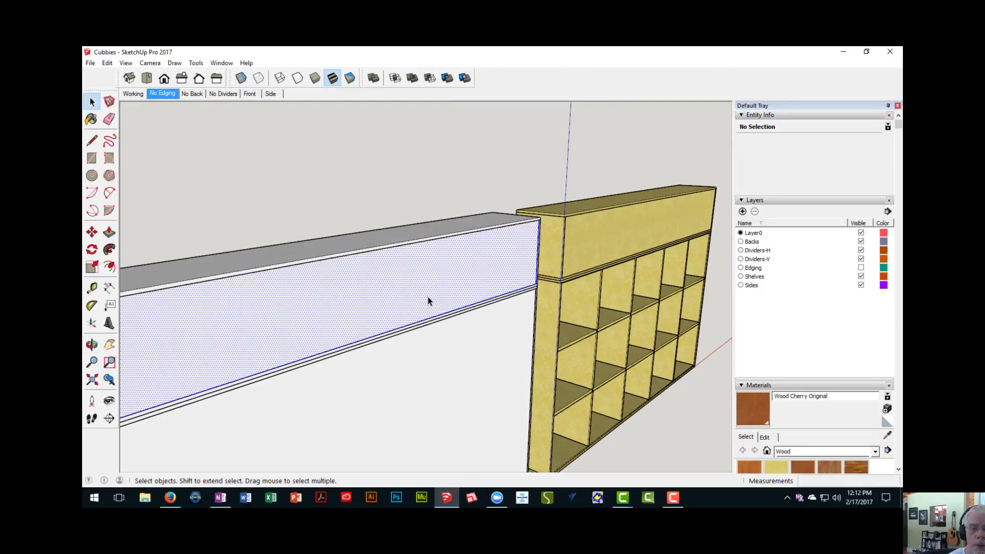
right_click(428, 300)
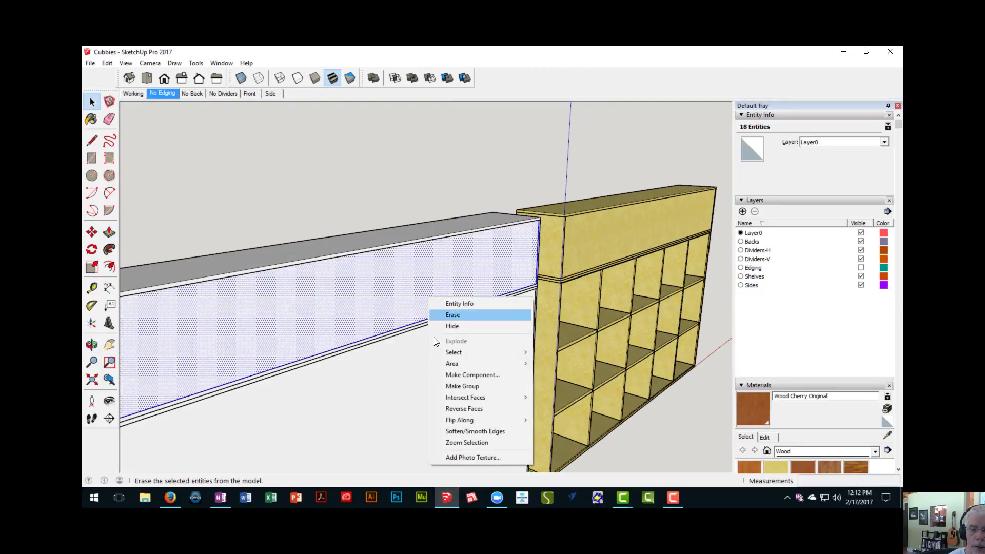
left_click(446, 386)
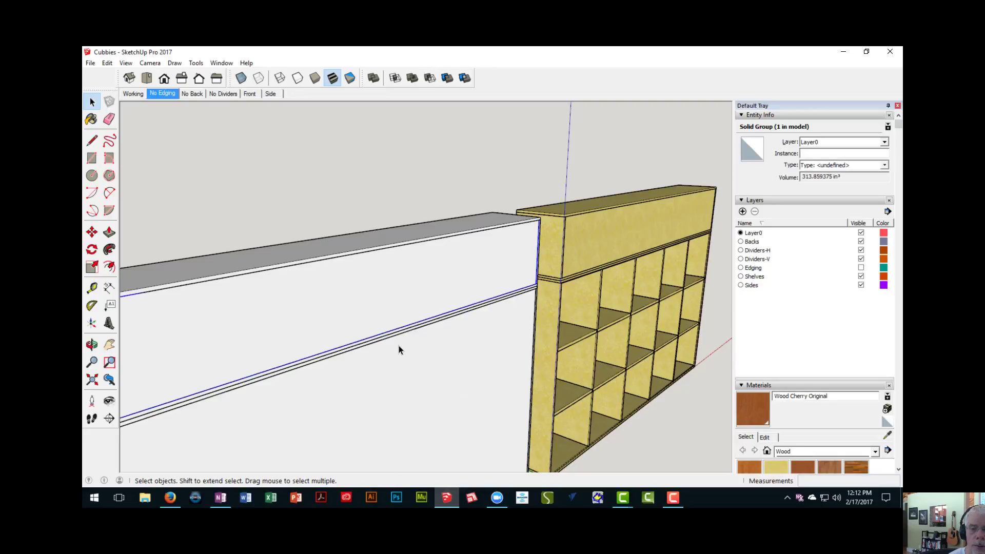
- Examine the rebuilt cabinet from the front and end beside the original wood-coloured cabinet
middle_click_drag(400, 350, 523, 347)
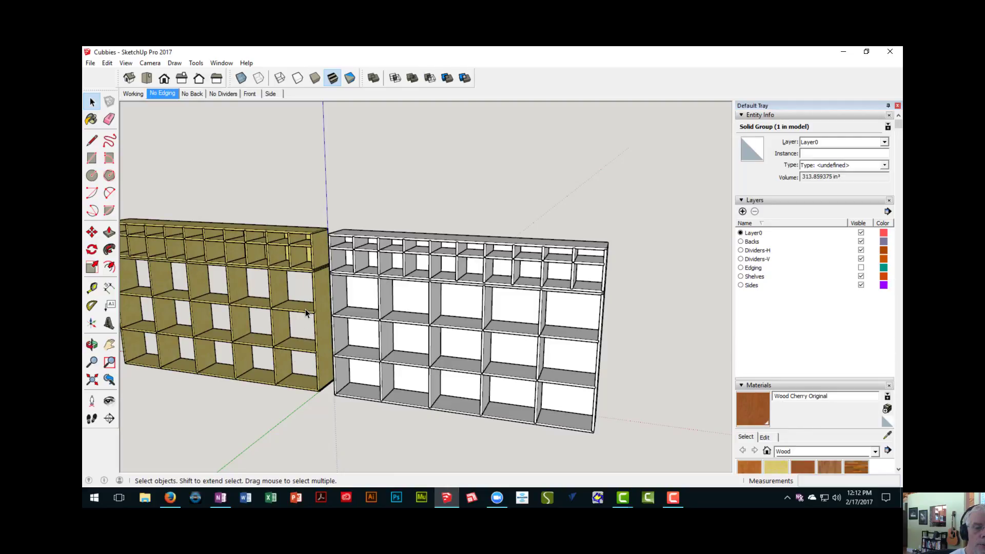
scroll(307, 314, "up", 3)
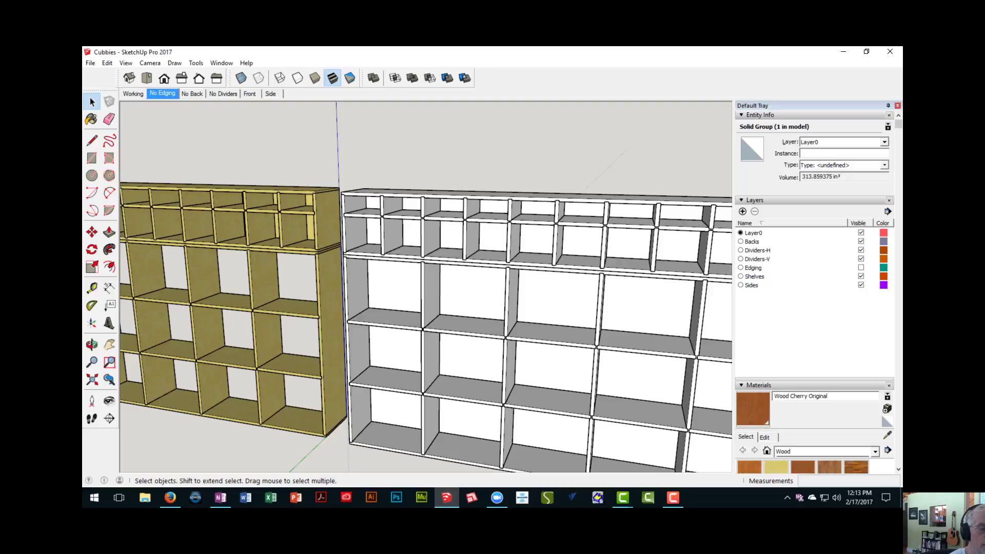
scroll(531, 369, "down", 5)
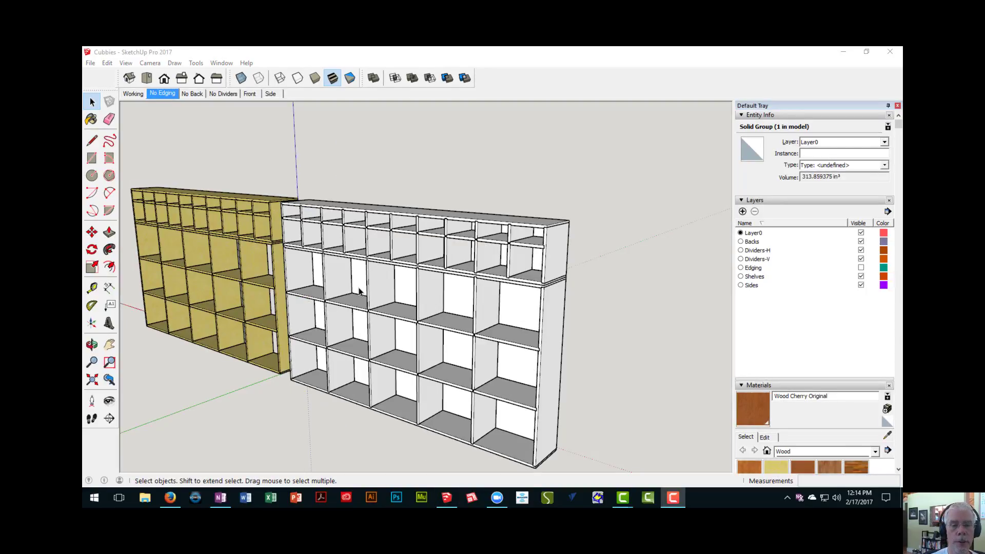
middle_click_drag(359, 288, 434, 328)
scroll(300, 285, "up", 3)
scroll(302, 285, "down", 3)
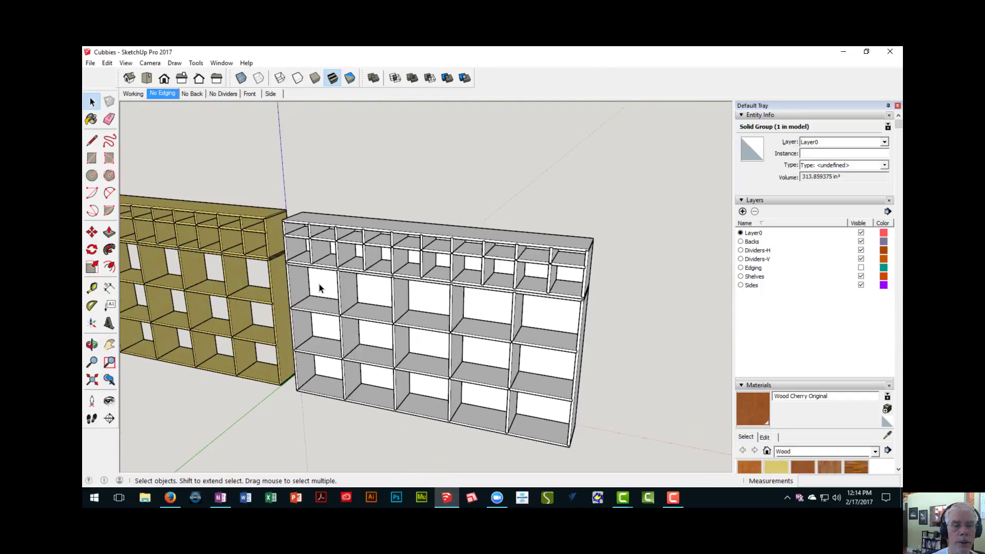
middle_click_drag(319, 288, 294, 267)
middle_click_drag(400, 288, 421, 266)
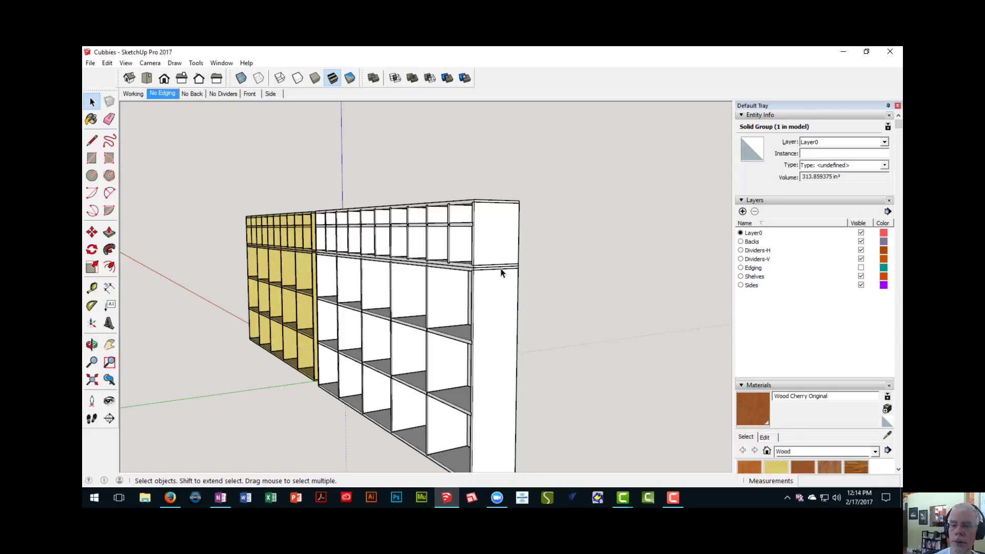
middle_click_drag(501, 273, 576, 303)
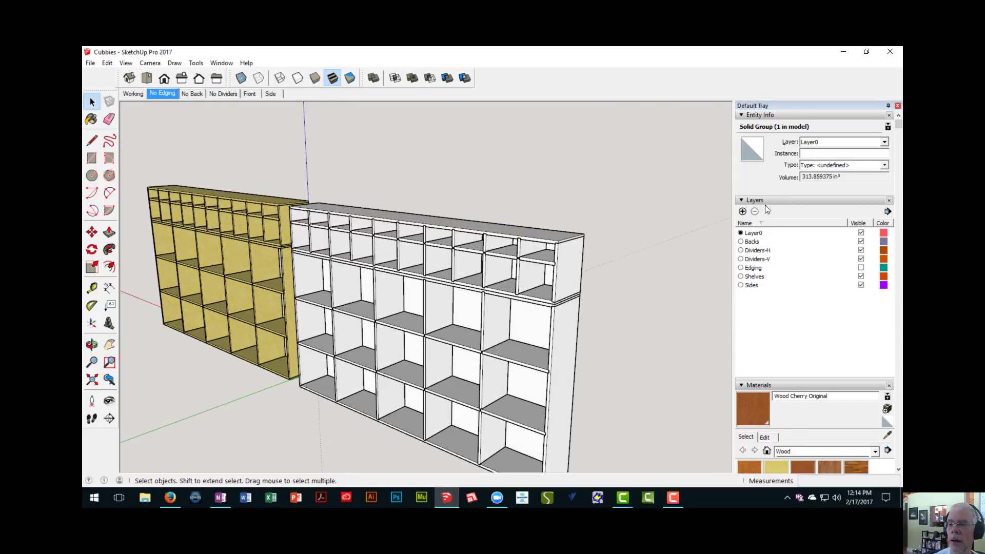
- Start the Paint Bucket and display the Wood collection of materials
left_click(93, 120)
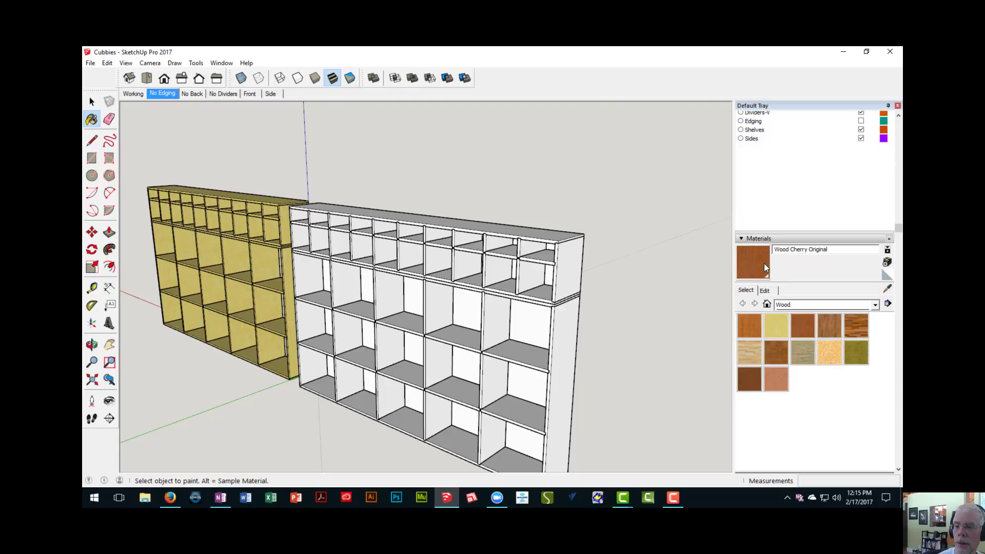
left_click(875, 306)
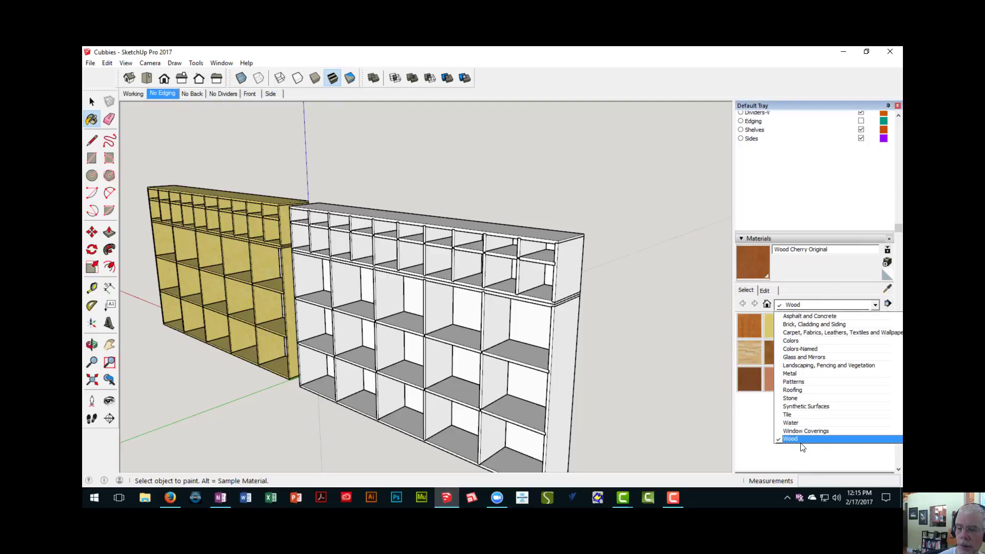
left_click(799, 440)
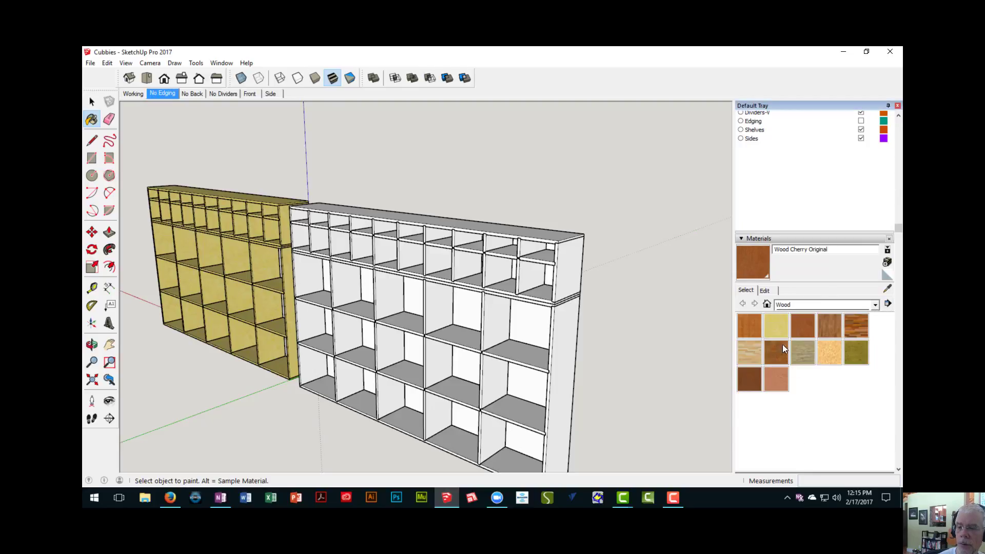
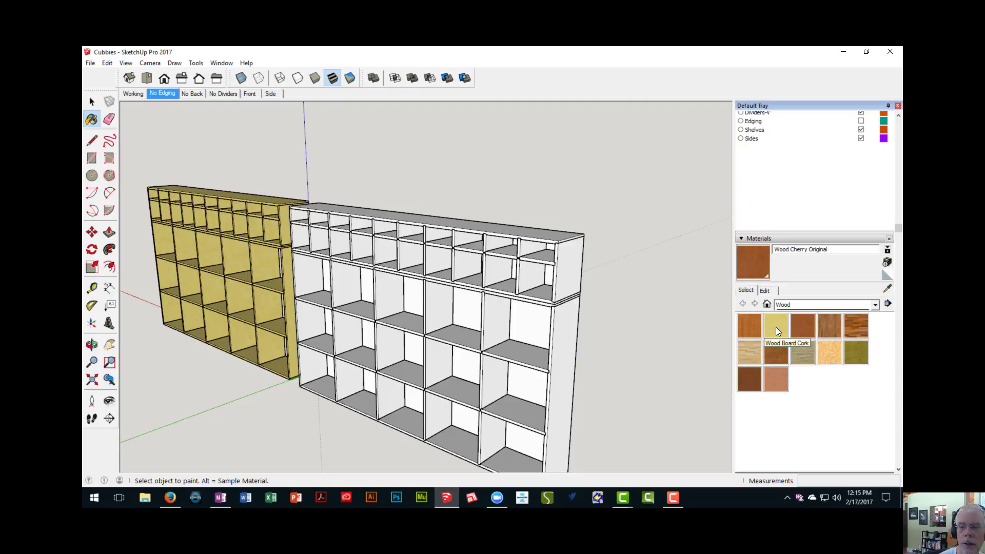
- Paint the near end panels and the top of the unpainted cubby unit with Wood Board Cork
left_click(776, 327)
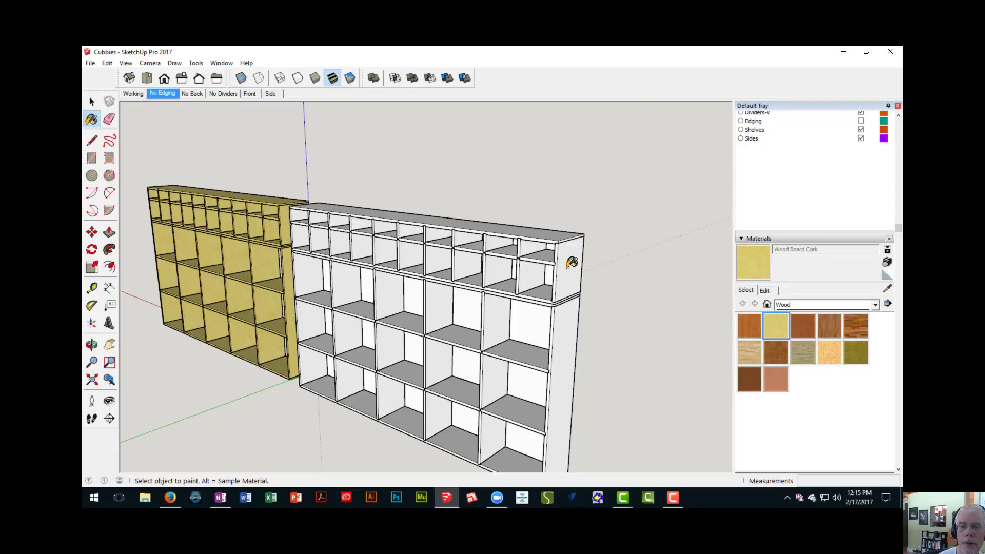
left_click(572, 262)
left_click(570, 338)
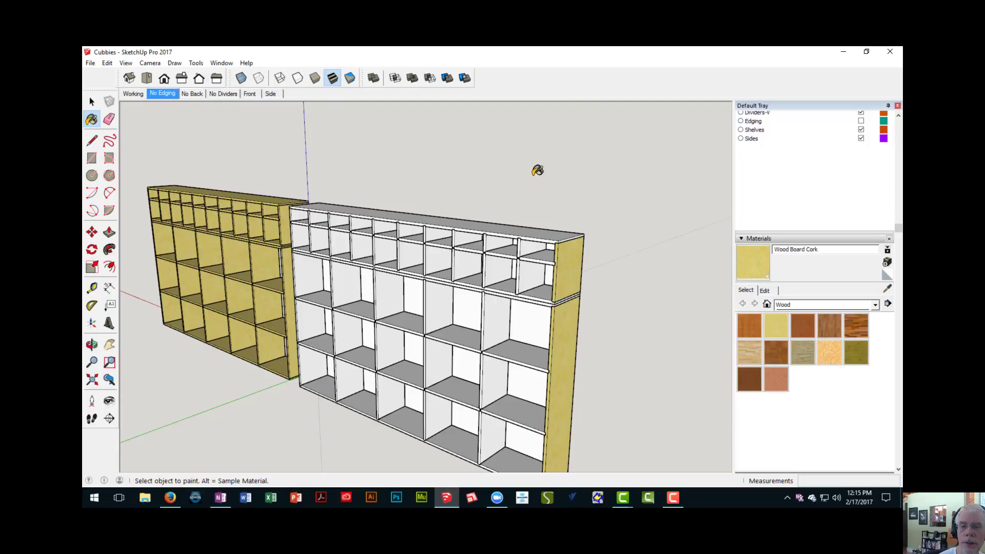
left_click(530, 229)
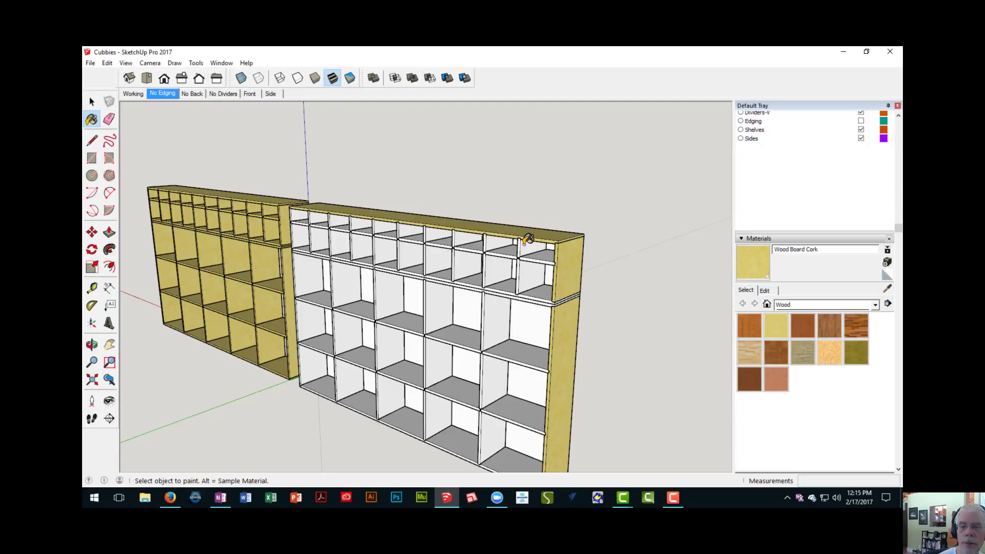
- Paint the small shelves and the nearer vertical dividers of the unit's upper section with Wood Board Cork
left_click(538, 251)
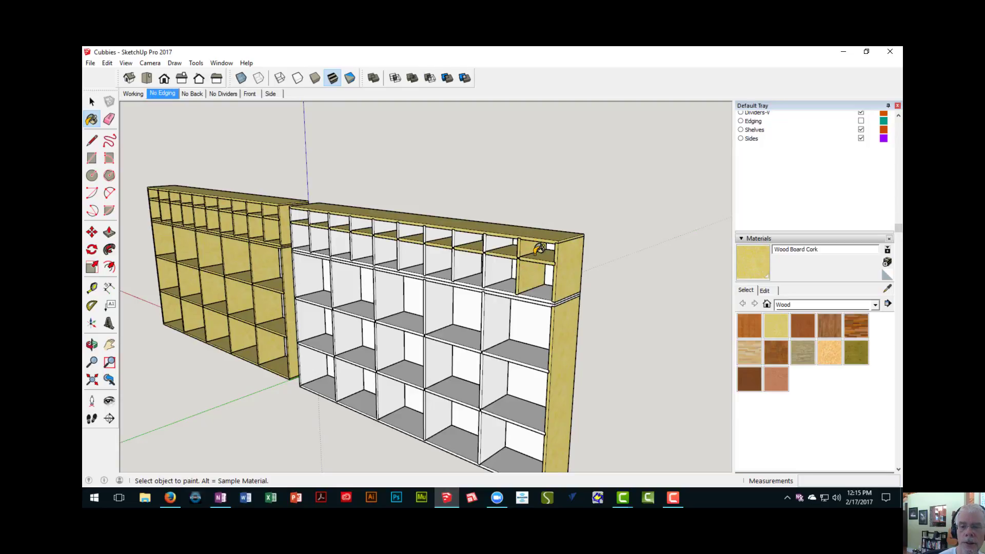
left_click(495, 243)
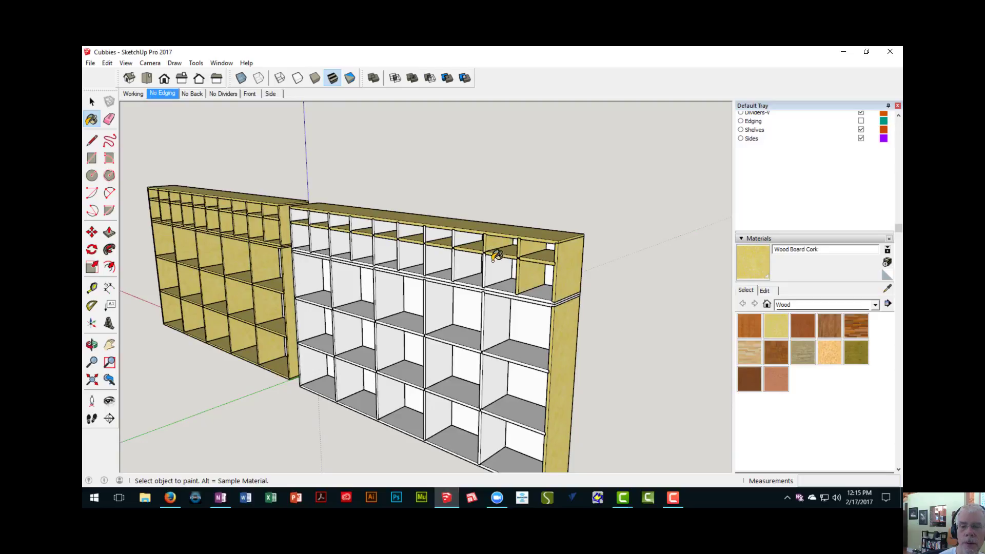
left_click(491, 263)
left_click(466, 256)
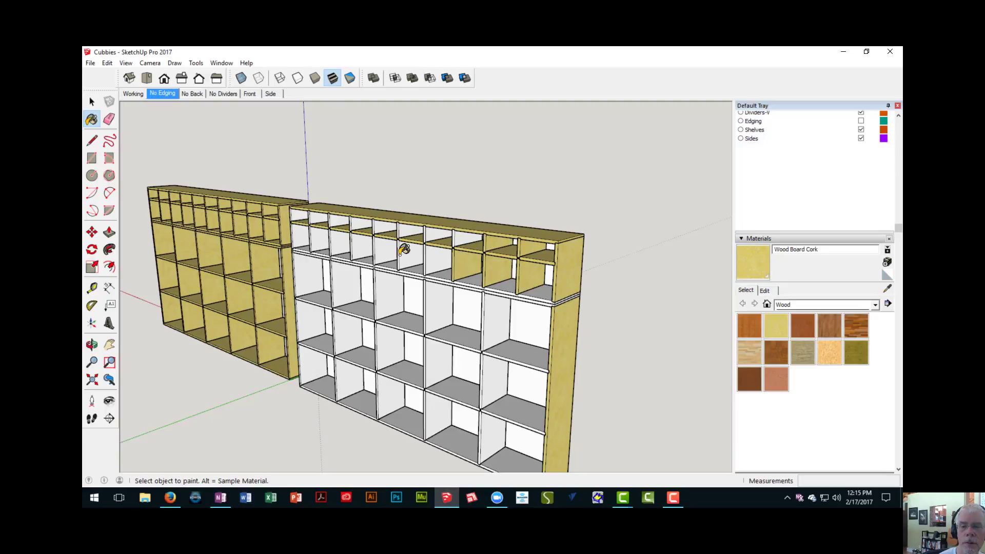
left_click(437, 254)
left_click(413, 241)
left_click(411, 232)
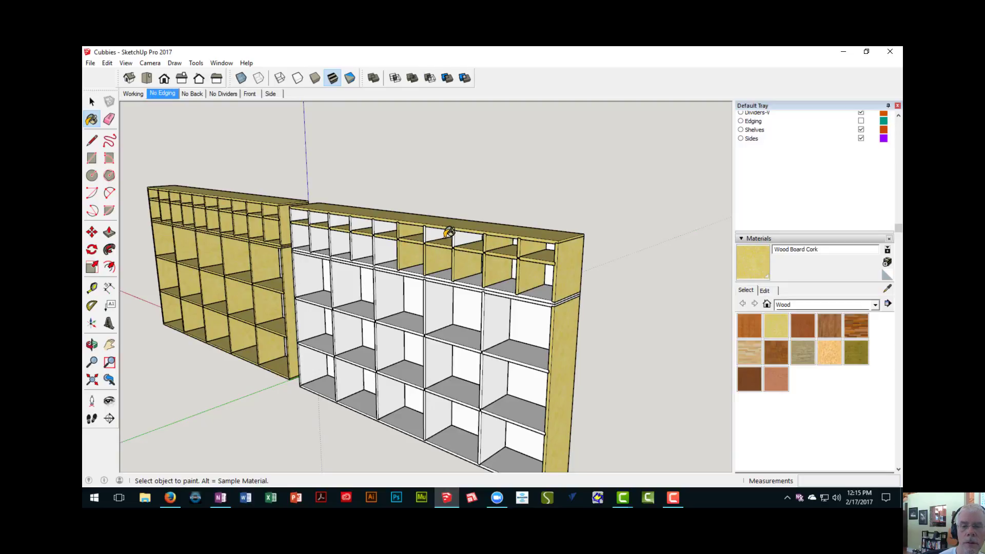
left_click(448, 234)
middle_click_drag(466, 234, 497, 238)
scroll(470, 236, "down", 3)
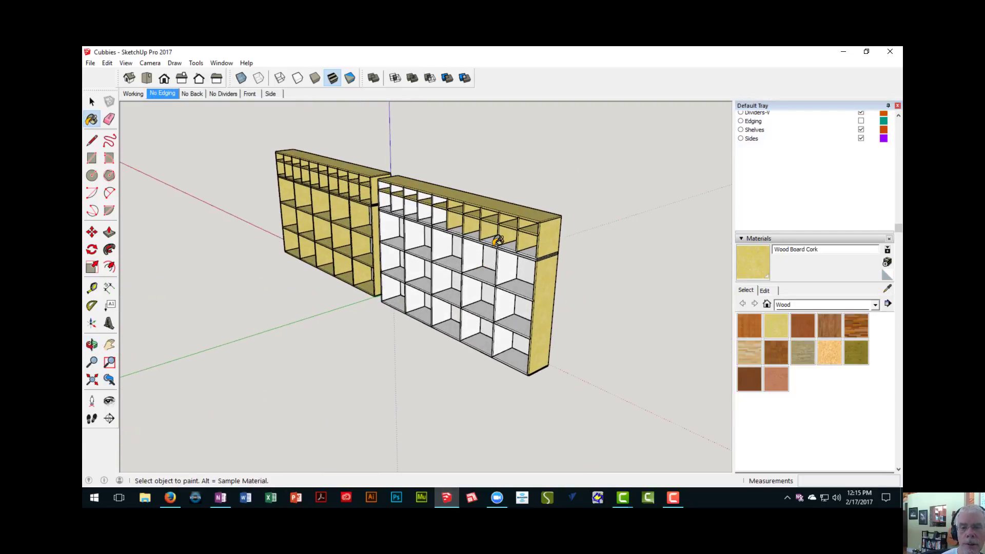
scroll(497, 239, "up", 3)
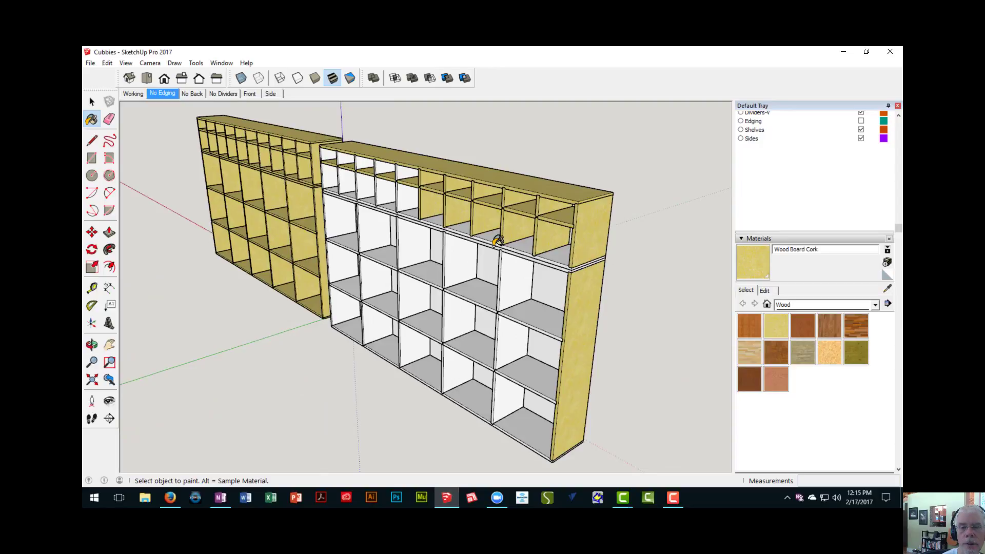
- Try painting all faces inside the lower section's vertical divider component with Wood Board Cork, and undo it
key("space")
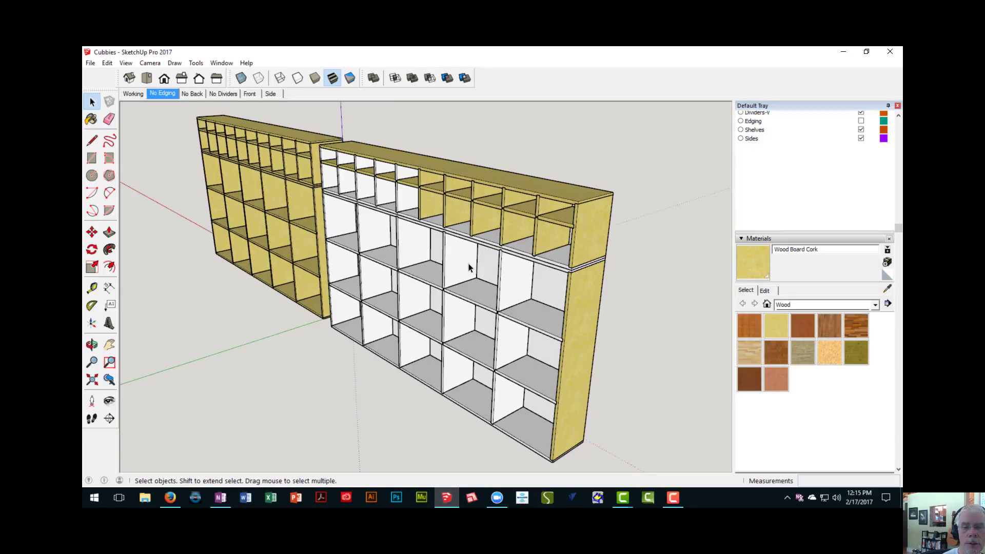
double_click(458, 264)
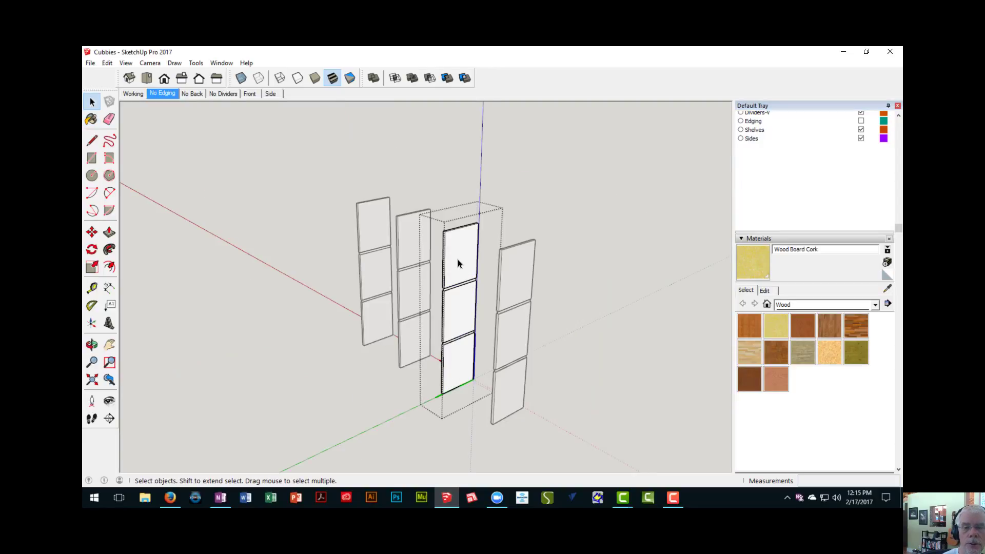
key("ctrl+a")
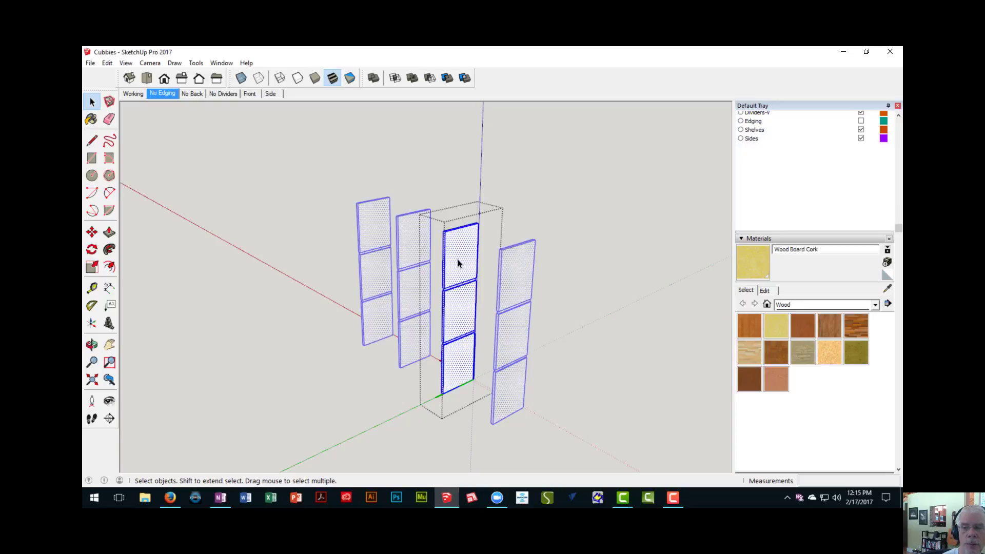
left_click(754, 268)
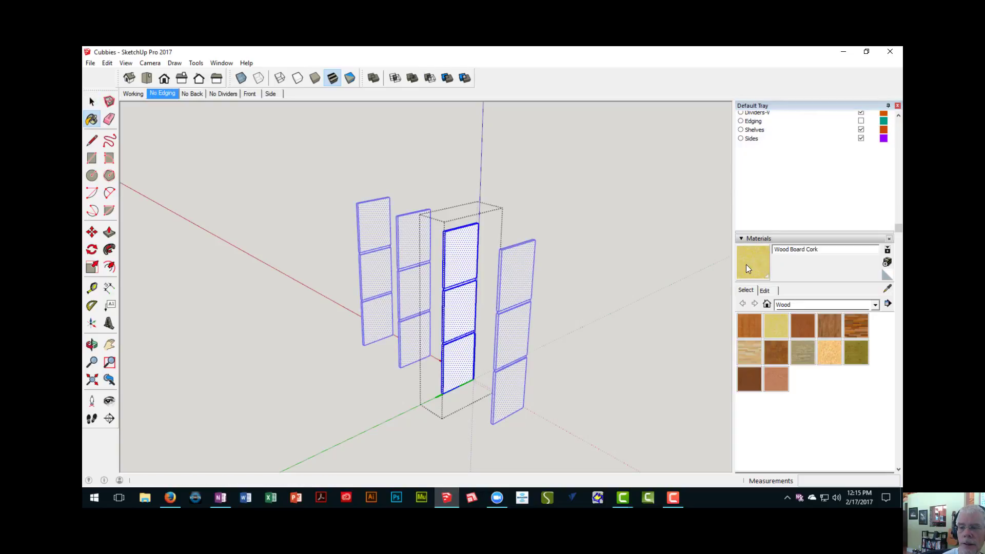
left_click(462, 245)
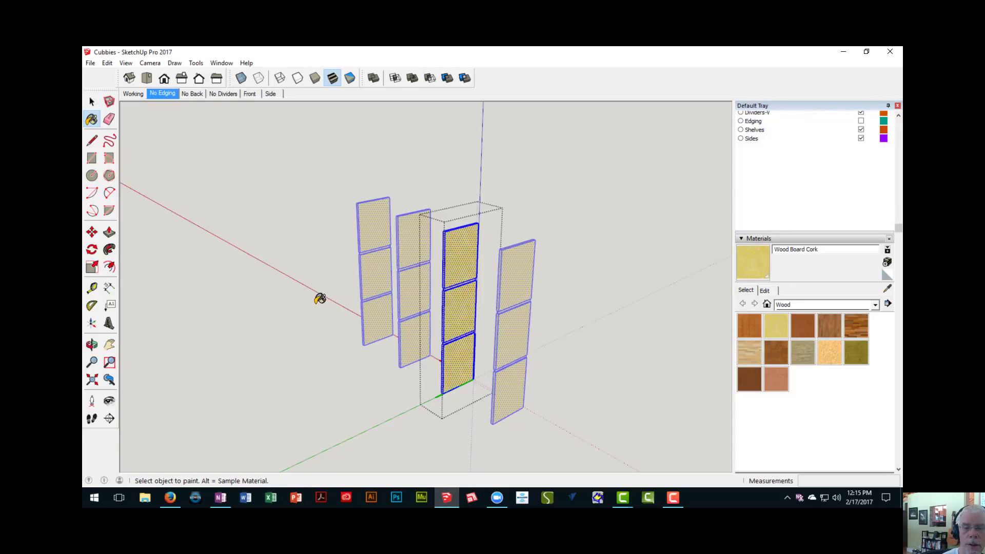
right_click(287, 300)
left_click(303, 310)
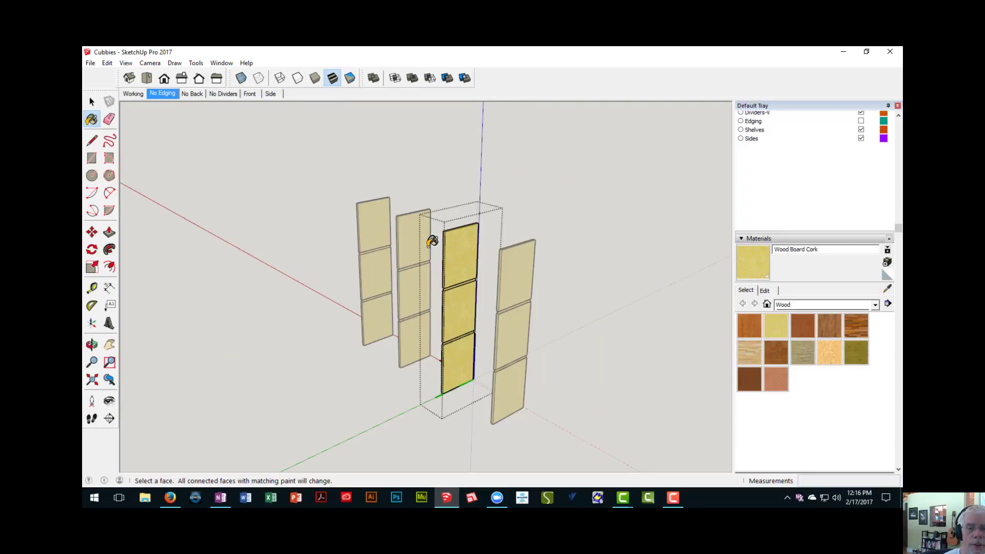
left_click(433, 238, "ctrl")
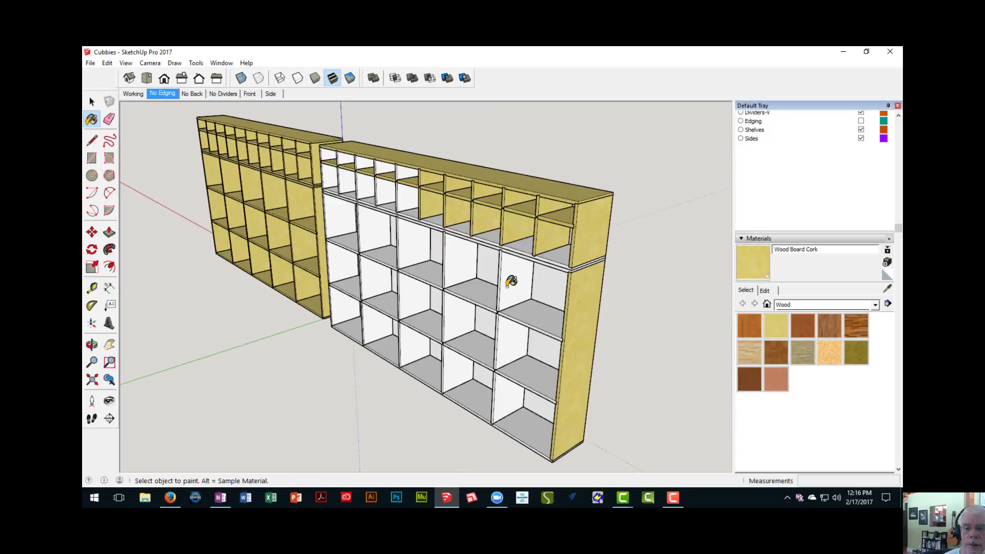
- Paint the four vertical divider components of the lower section with Wood Board Cork from outside the component
left_click(511, 281)
left_click(456, 263)
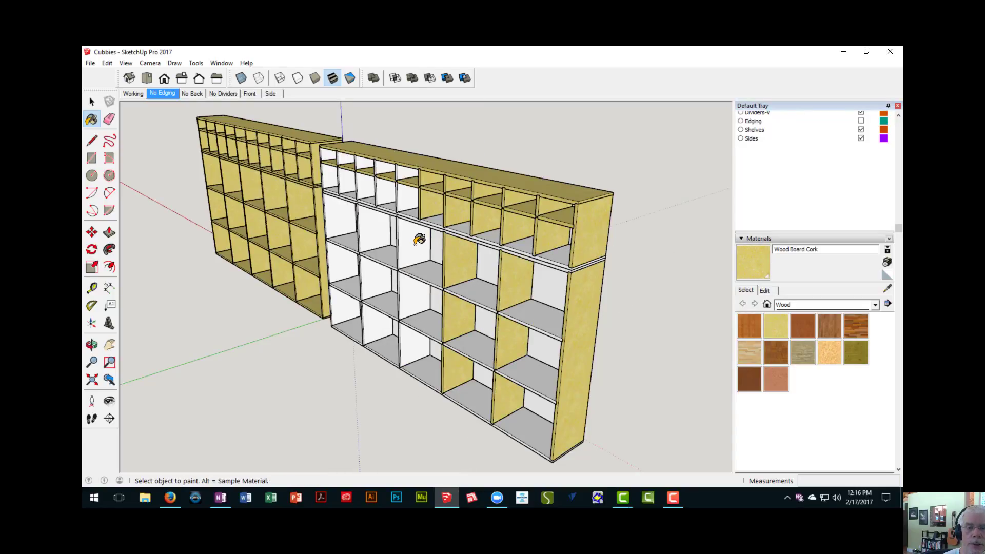
left_click(419, 241)
left_click(374, 227)
- Paint the upper section's remaining vertical dividers and the lower section's far end panel with Wood Board Cork
left_click(386, 191)
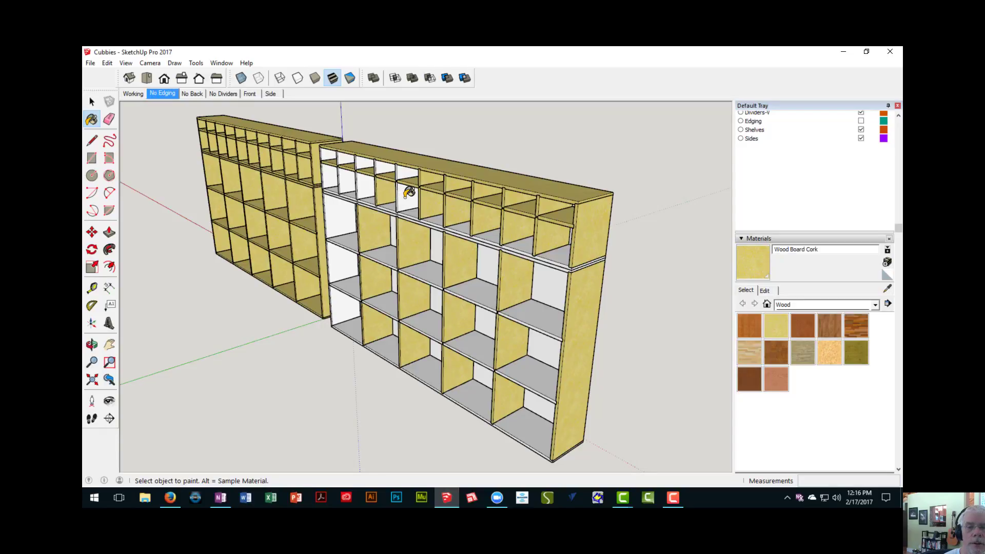
left_click(408, 193)
left_click(365, 190)
left_click(349, 177)
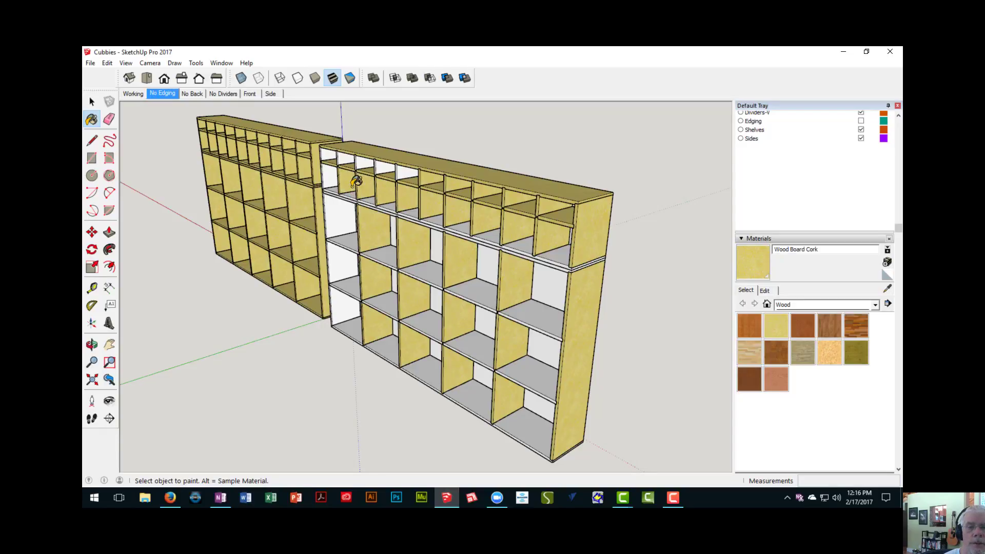
left_click(347, 154)
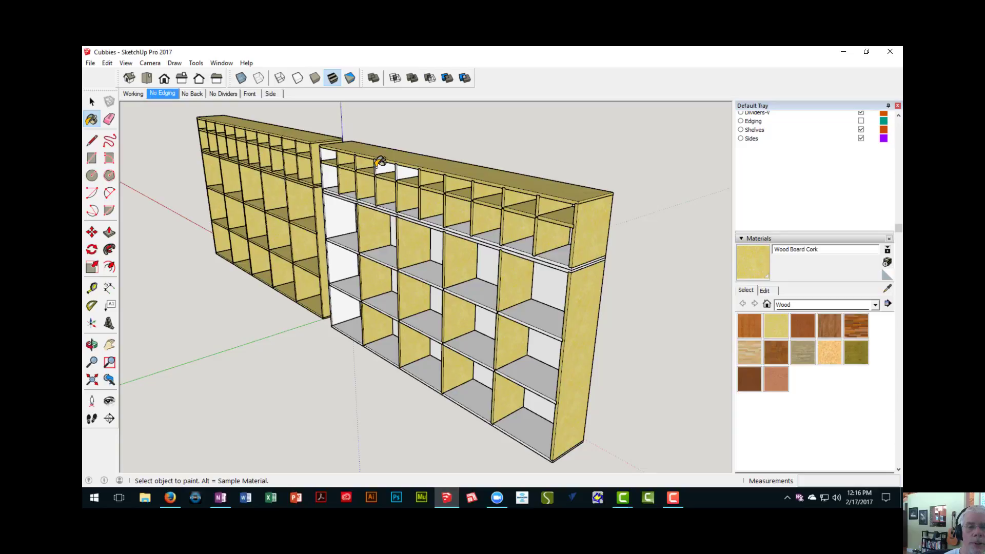
left_click(389, 165)
left_click(345, 218)
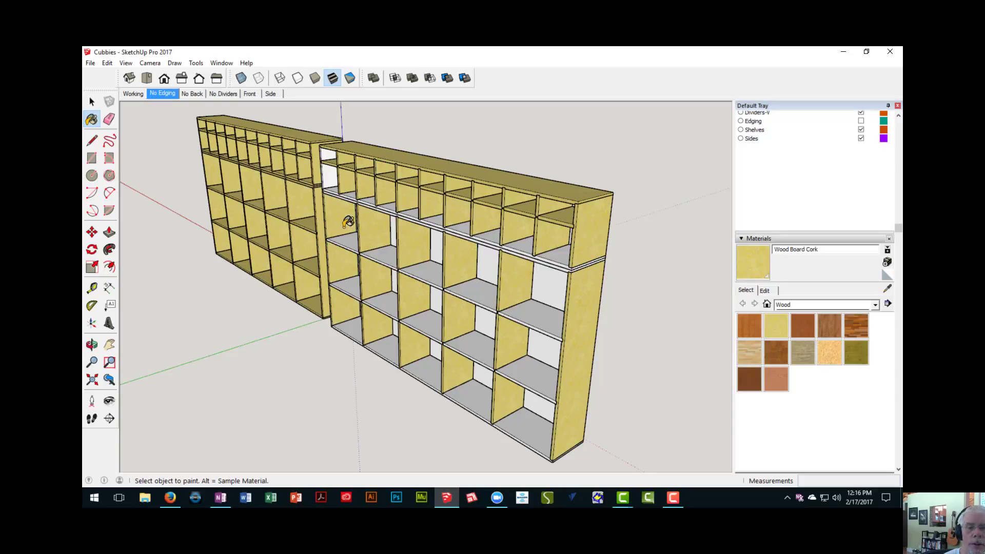
- Paint both rows of shelves in the lower section with Wood Board Cork
left_click(439, 272)
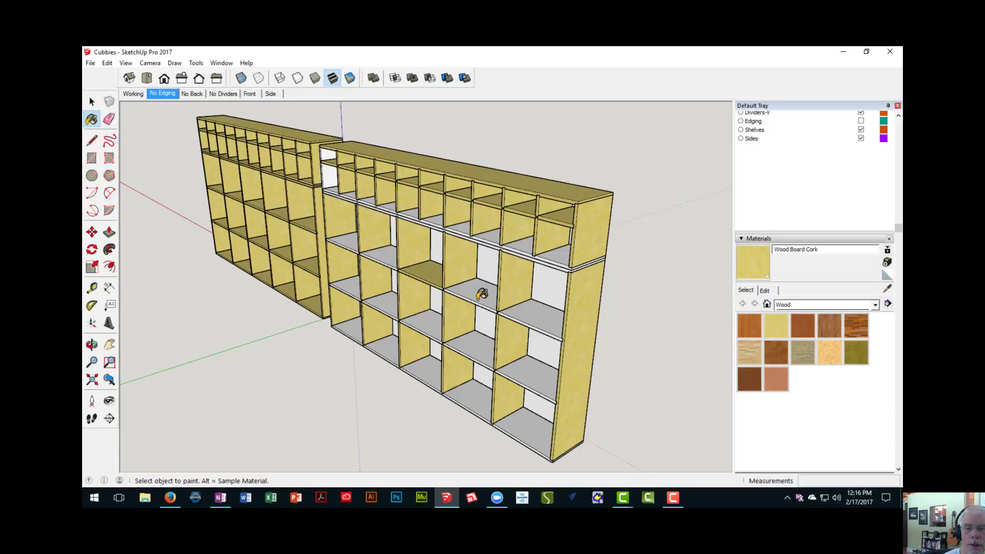
left_click(479, 294)
left_click(541, 315)
left_click(530, 365)
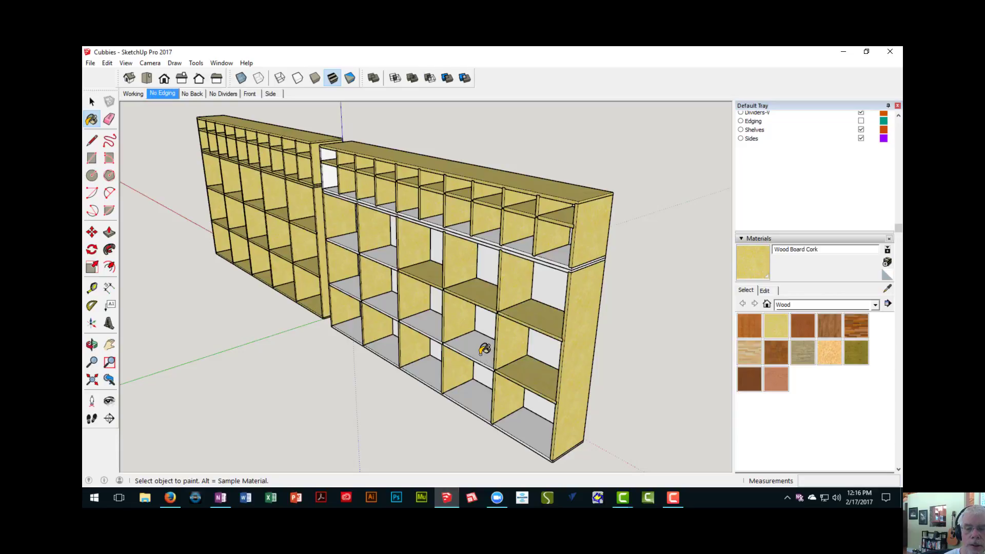
left_click(485, 349)
left_click(429, 327)
left_click(391, 300)
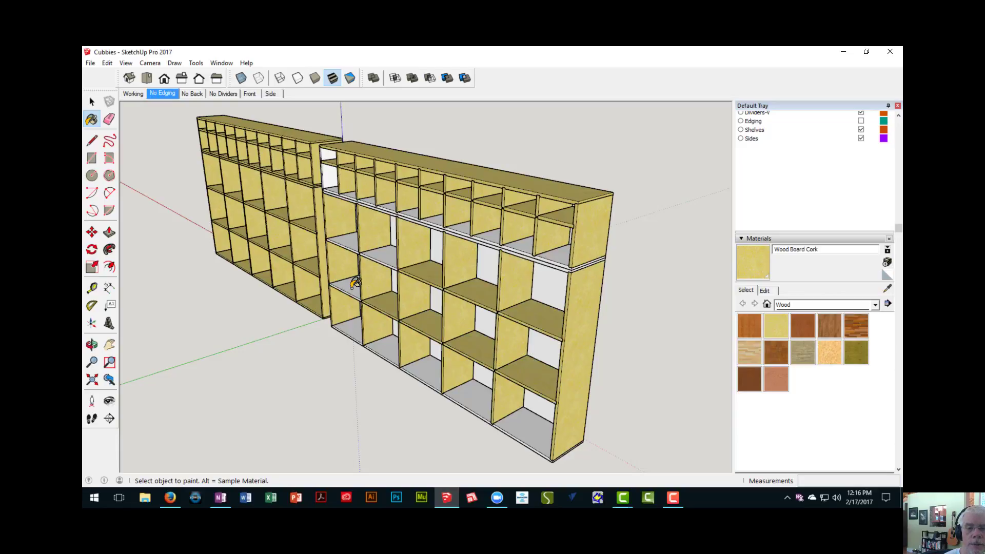
left_click(353, 286)
left_click(352, 241)
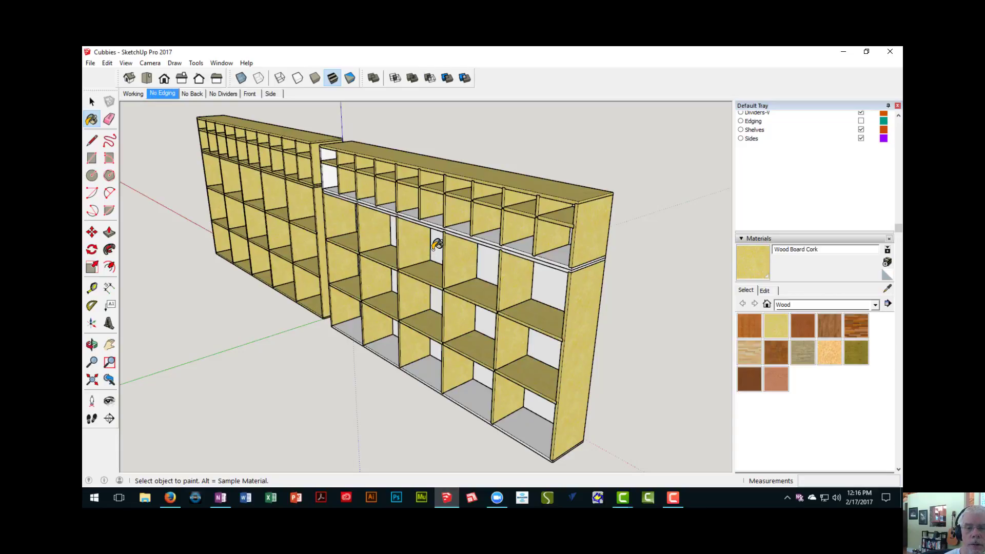
- Paint the unit's back, the upper section's far end panel and the panels between the two sections with Wood Board Cork
left_click(438, 244)
left_click(332, 178)
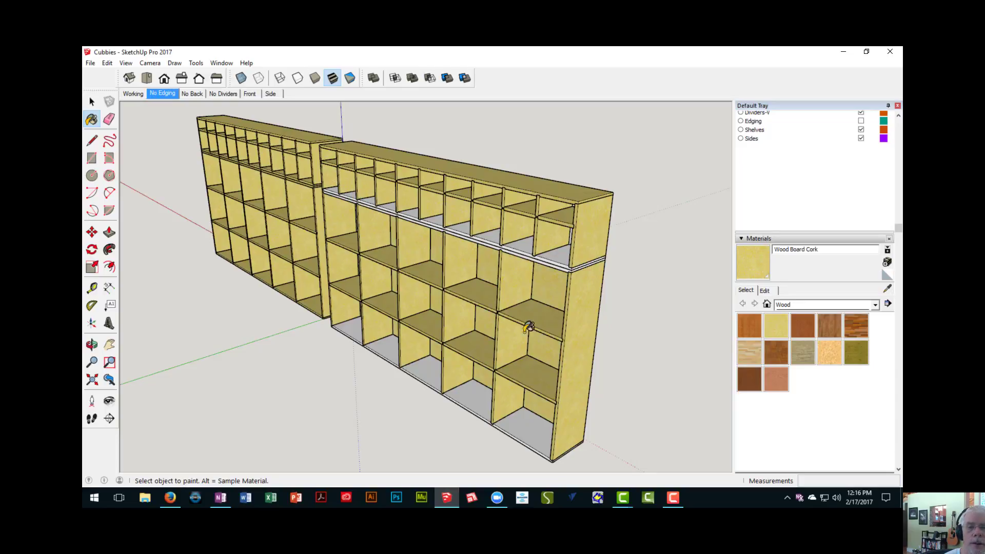
left_click(523, 244)
- Paint the bottom panel of the lower section with Wood Board Cork and check the unit for unpainted parts
scroll(523, 244, "up", 2)
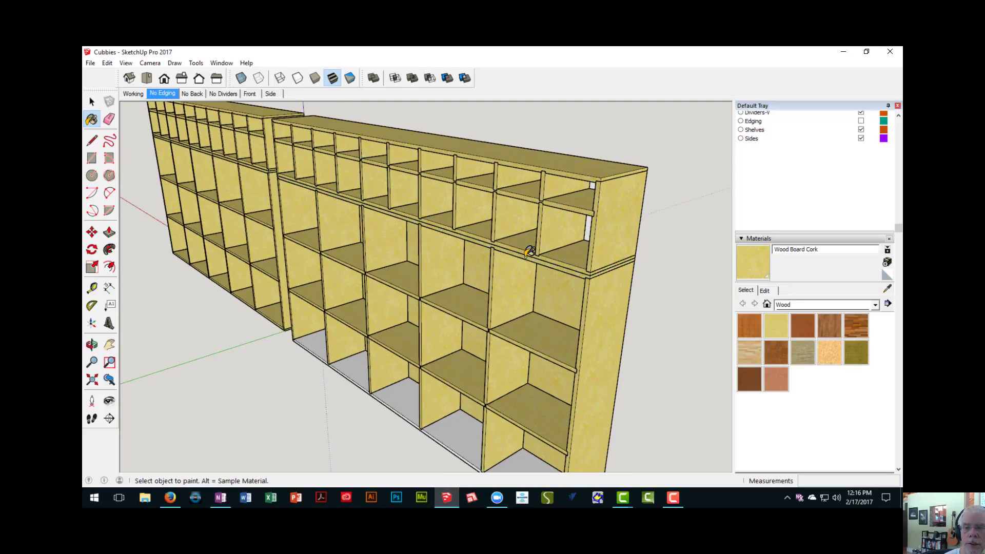
middle_click_drag(572, 249, 655, 255)
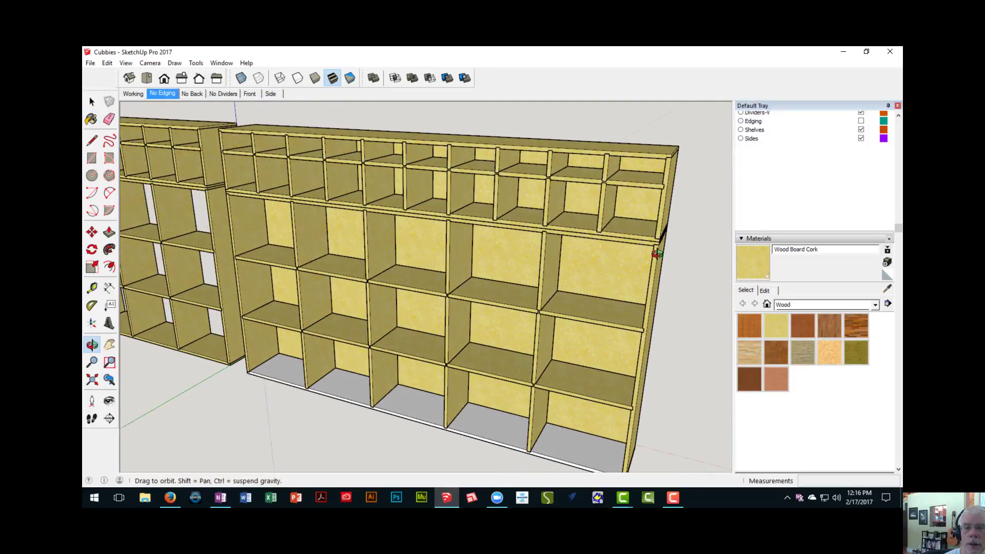
mouse_move(545, 311)
middle_mouse_down()
mouse_move(648, 303)
mouse_move(639, 304)
middle_mouse_up()
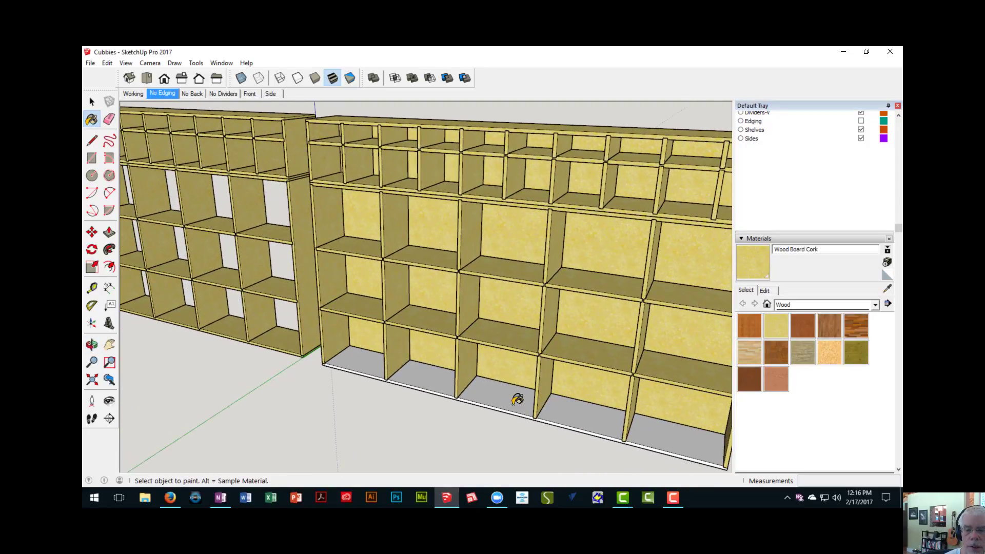
scroll(517, 397, "down", 4)
middle_click_drag(519, 396, 396, 272)
middle_click_drag(354, 298, 532, 367)
mouse_move(485, 311)
middle_mouse_down("shift")
mouse_move(472, 358)
mouse_move(467, 343)
middle_mouse_up("shift")
scroll(404, 297, "up", 3)
middle_click_drag(365, 312, 500, 275)
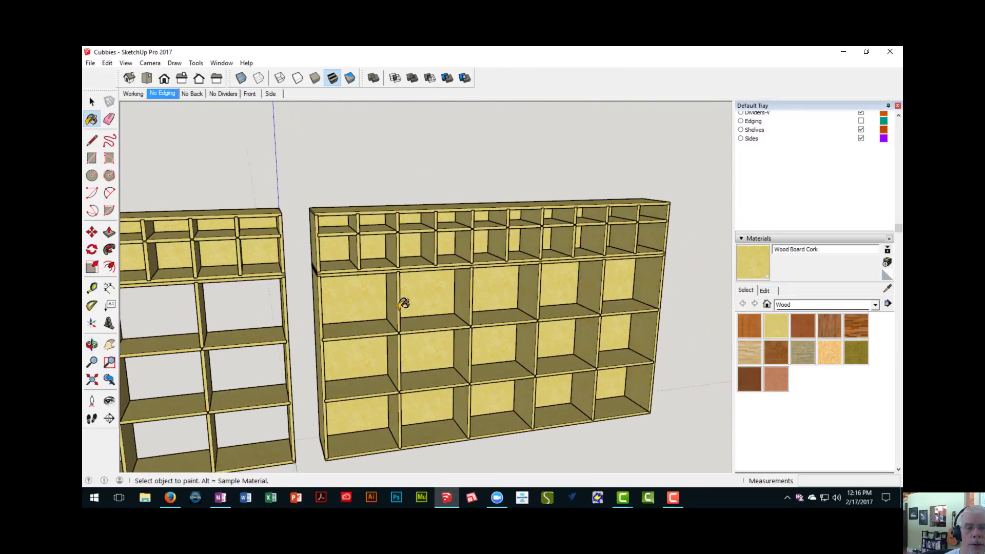
- Switch to the Working scene and inspect the cherry edging on the front of the edged unit
left_click(132, 94)
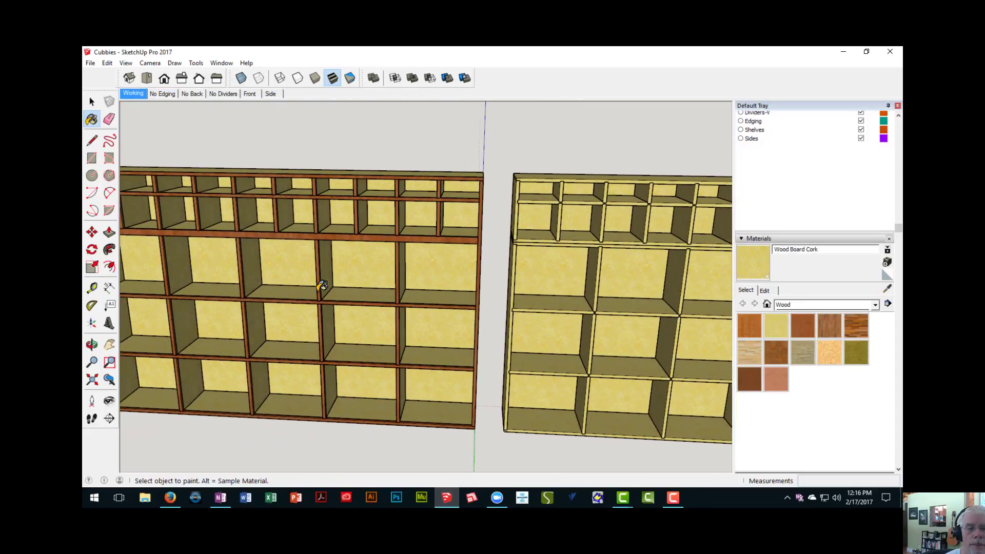
scroll(350, 298, "up", 3)
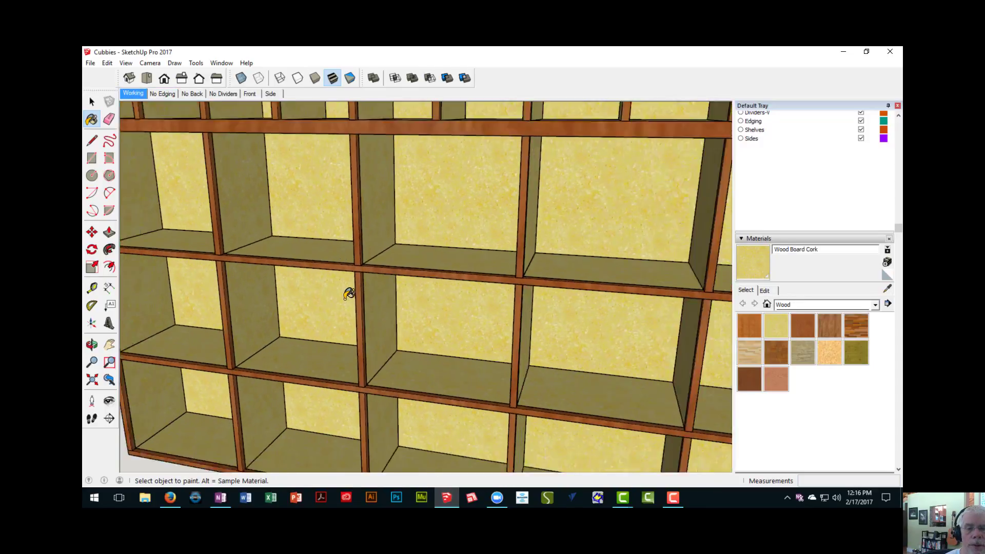
scroll(352, 300, "down", 5)
mouse_move(352, 300)
middle_mouse_down()
mouse_move(272, 301)
mouse_move(290, 275)
middle_mouse_up()
scroll(405, 254, "up", 3)
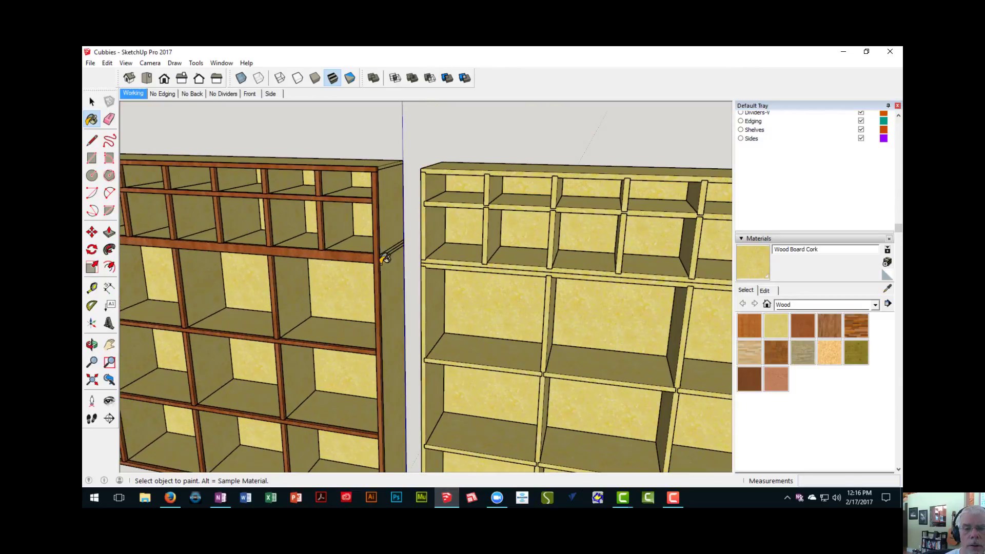
scroll(381, 208, "down", 1)
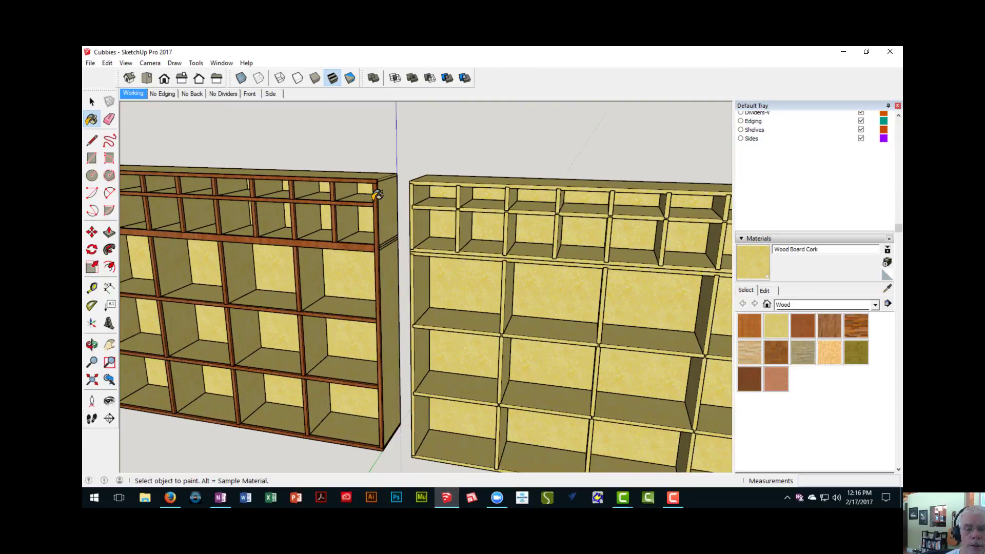
- Measure the height and depth of the cherry edging at the first unit's top front corner
scroll(381, 189, "up", 5)
middle_click_drag(380, 174, 341, 211)
scroll(365, 193, "up", 2)
scroll(369, 189, "up", 1)
key("t")
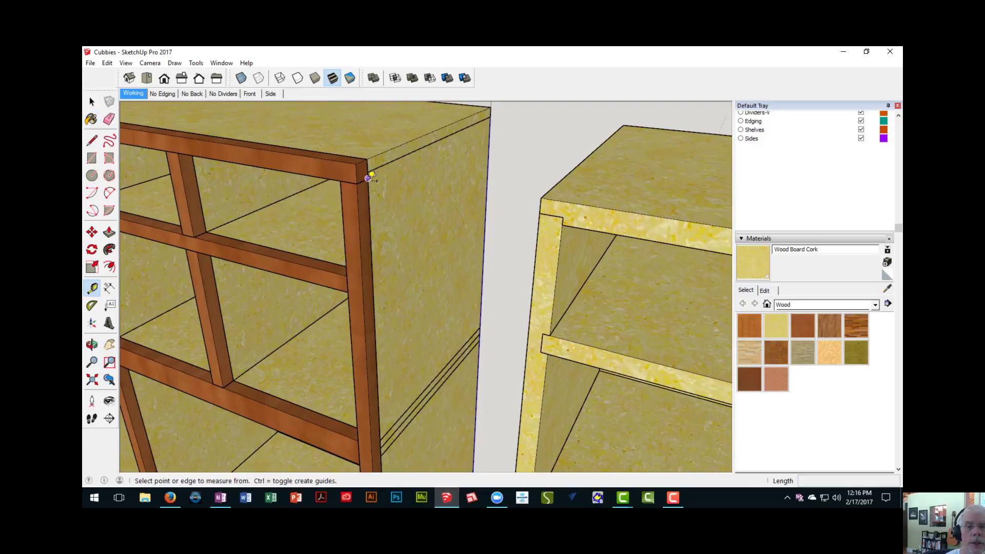
scroll(363, 175, "up", 1)
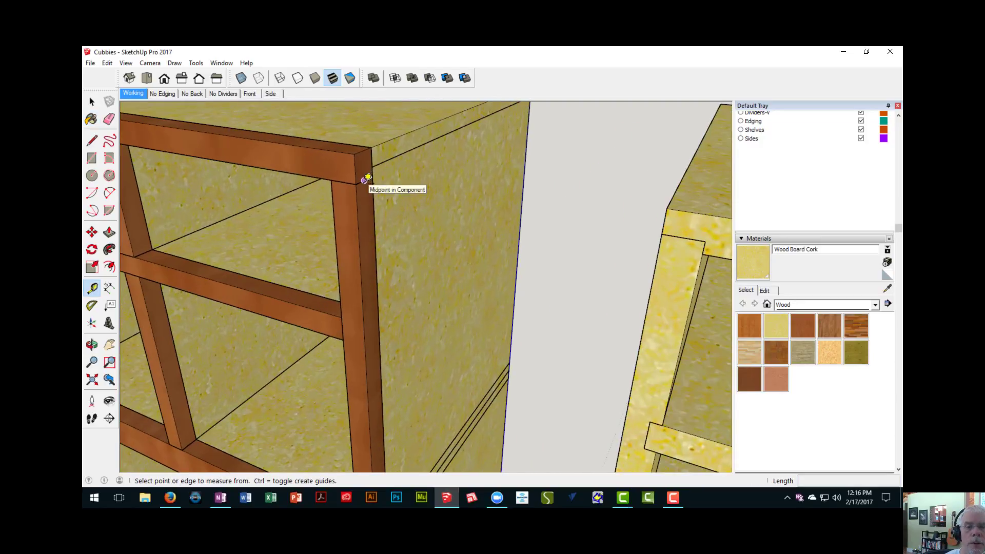
left_click(347, 148)
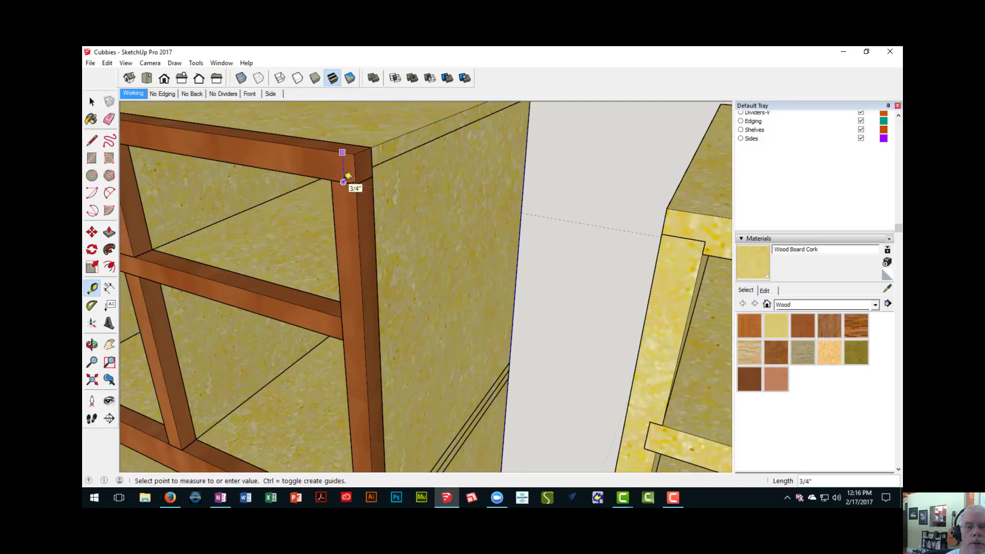
left_click(347, 176)
left_click(355, 169)
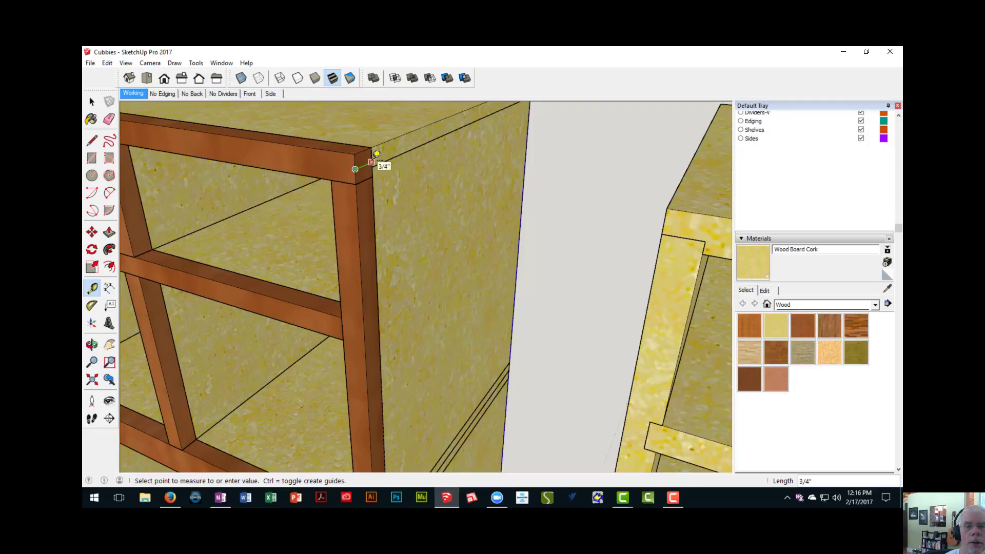
- Draw a rectangle about 95 3/4" by 3/4" along the second unit's top front edge, from one end to the other
middle_click_drag(376, 154, 420, 210)
key("r")
scroll(345, 184, "up", 2)
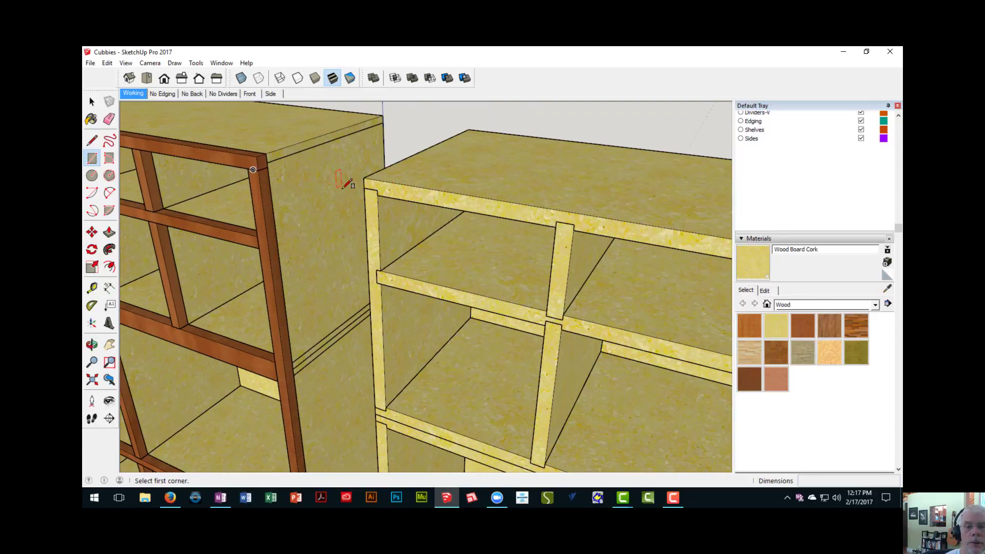
left_click(365, 179)
scroll(426, 197, "down", 3)
scroll(531, 226, "down", 2)
middle_click_drag(532, 226, 234, 190, "shift")
middle_click_drag(489, 232, 218, 196, "shift")
scroll(451, 260, "down", 3)
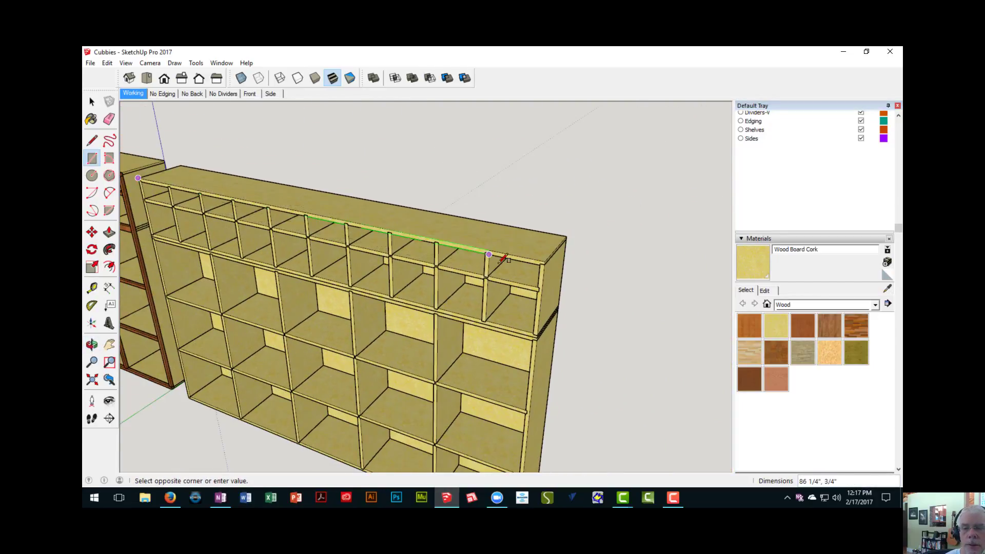
scroll(503, 258, "up", 3)
scroll(570, 257, "up", 2)
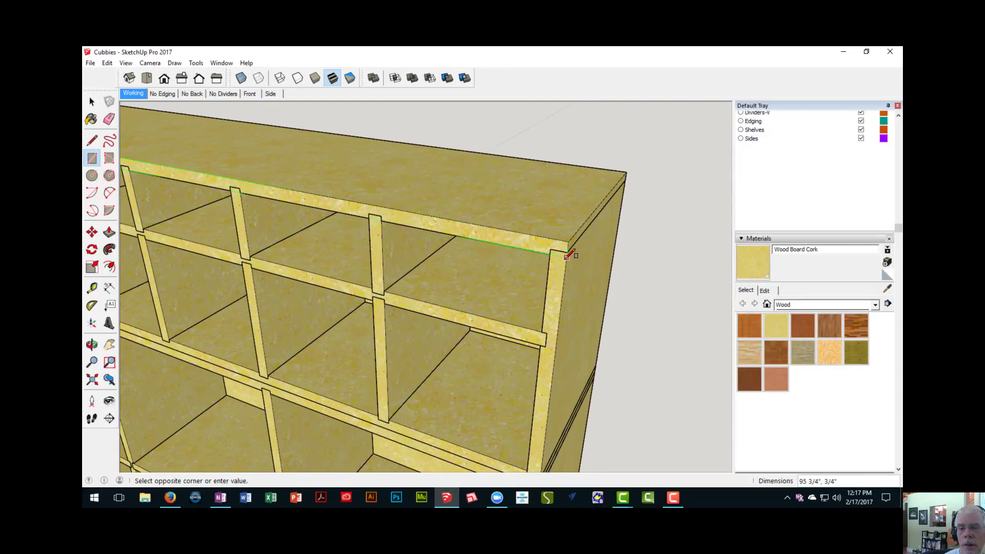
scroll(568, 256, "up", 1)
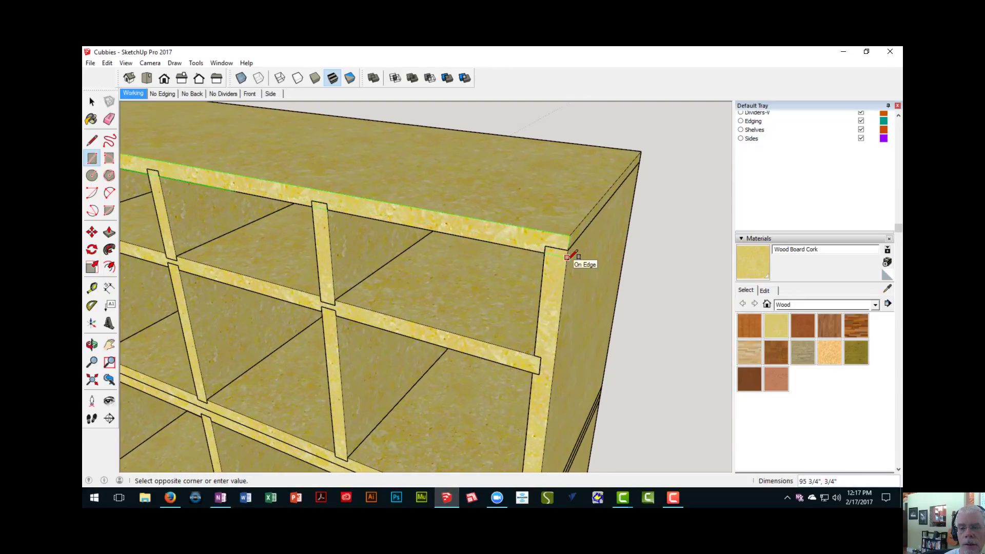
left_click(568, 256)
- Extrude the top edging rectangle 3/4" out from the second unit's front
key("p")
left_click(548, 254)
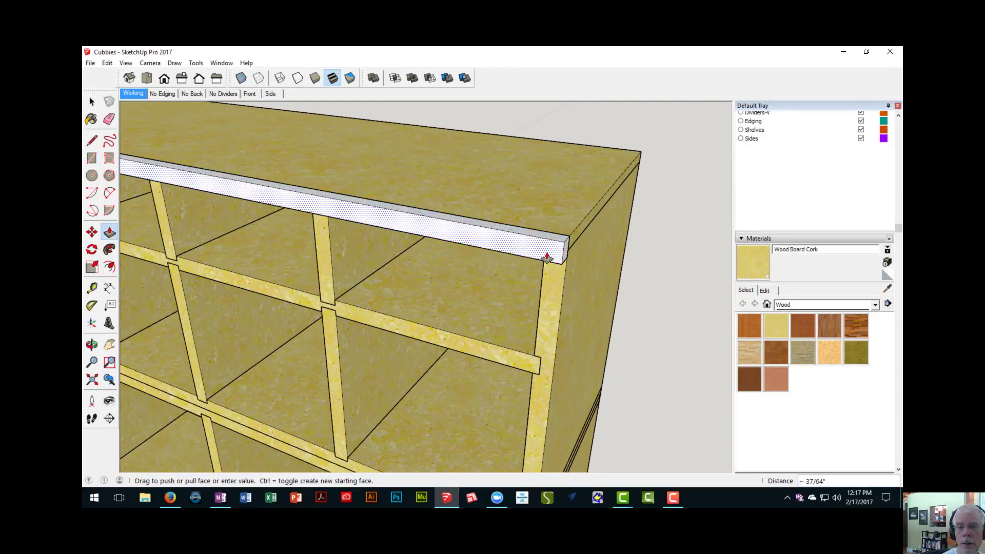
type("3/")
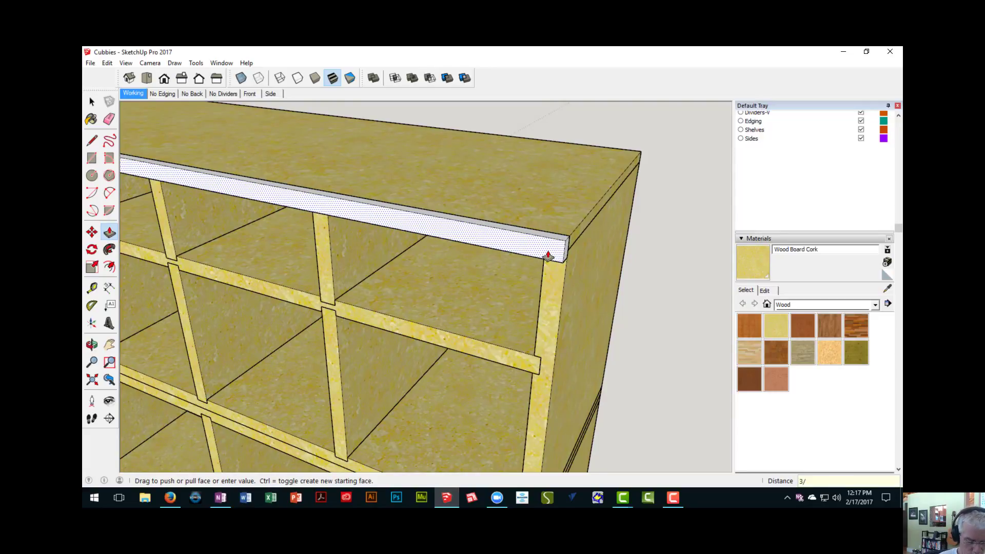
type("4")
key("Return")
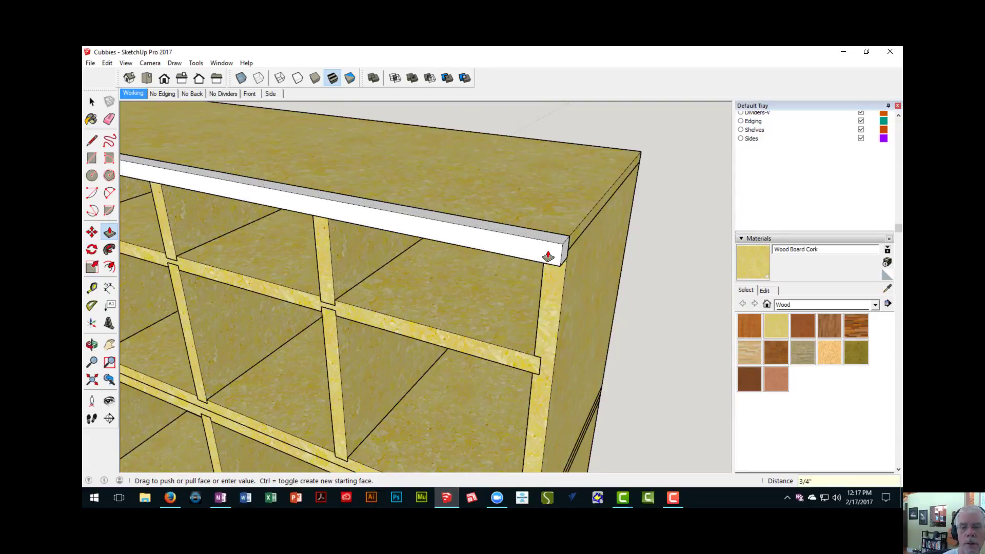
- Make the whole top edging strip a component with the default definition name
scroll(547, 257, "down", 5)
middle_click_drag(521, 286, 590, 260, "shift")
scroll(470, 289, "down", 3)
middle_click_drag(470, 289, 649, 269, "shift")
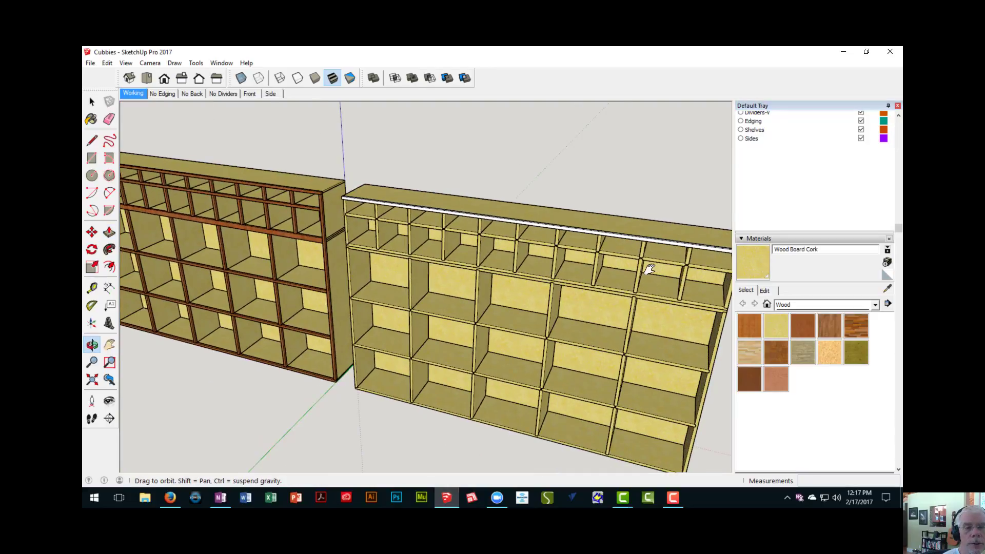
scroll(293, 207, "up", 3)
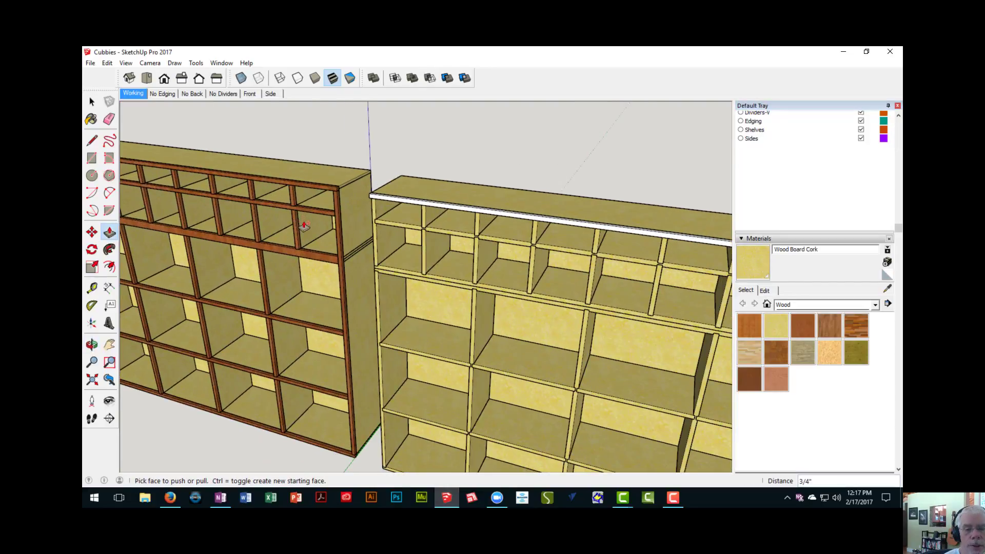
key("space")
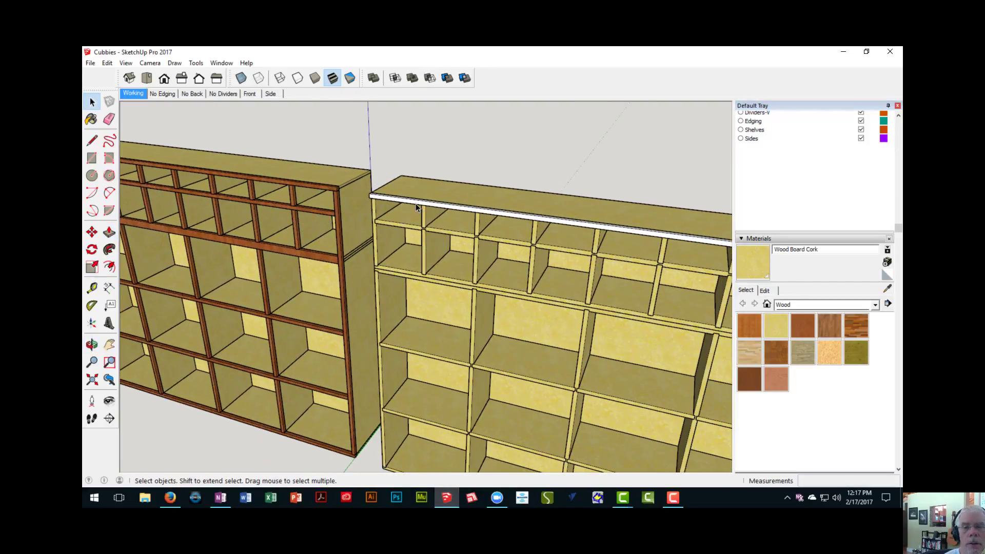
left_click(417, 205)
right_click(417, 205)
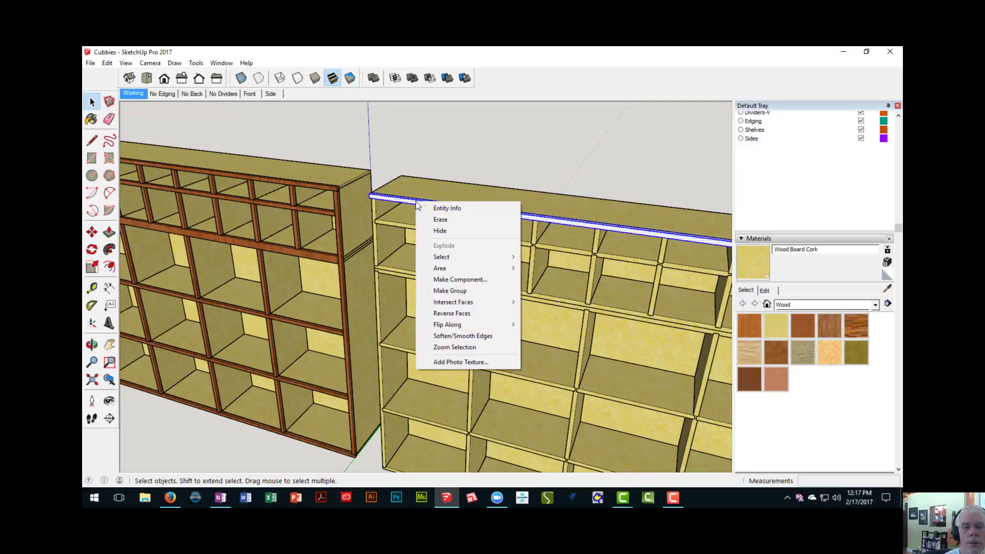
left_click(442, 282)
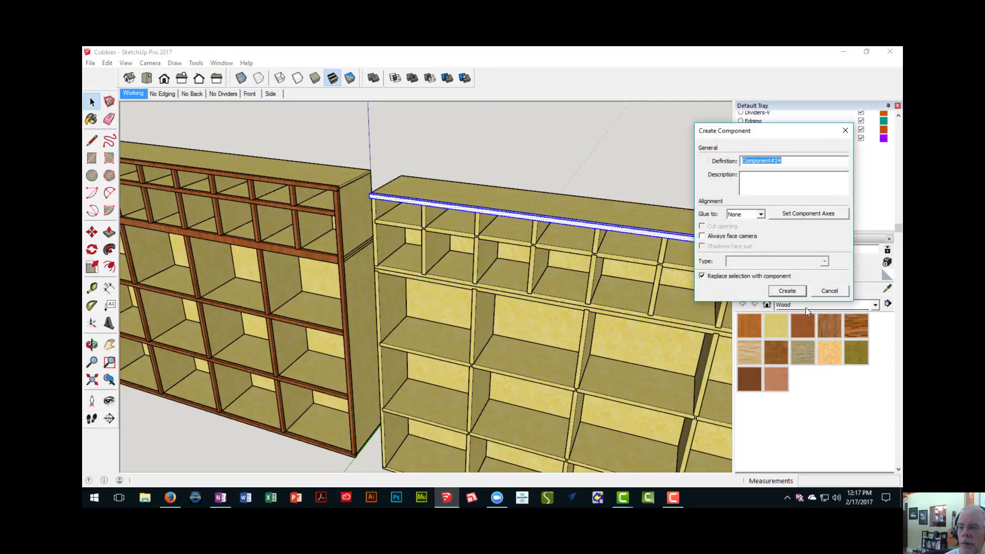
left_click(791, 293)
- Copy the top edging strip 61 1/2" straight down to the second unit's bottom front edge
middle_click_drag(454, 255, 339, 167, "shift")
scroll(372, 231, "down", 3)
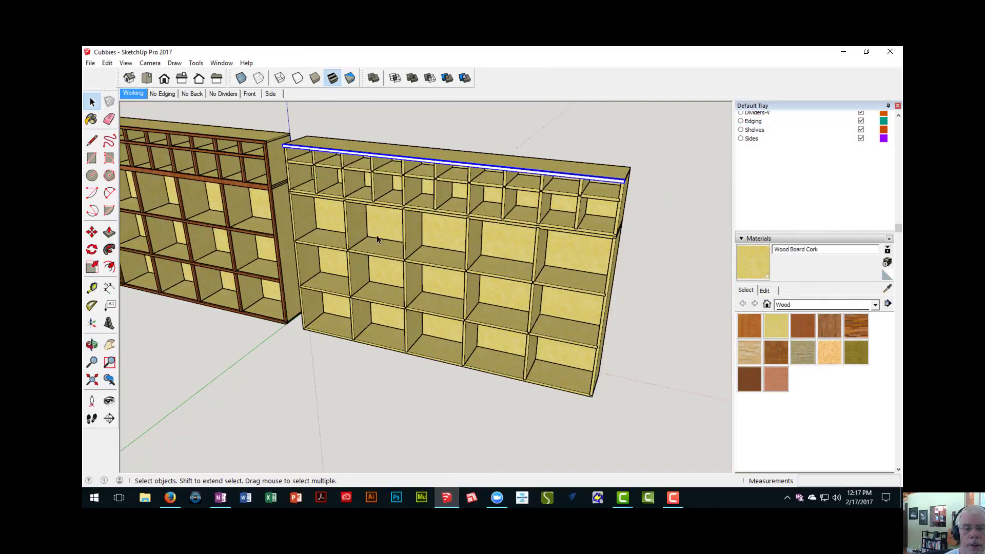
middle_click_drag(406, 246, 385, 241, "shift")
middle_click_drag(562, 251, 452, 246)
scroll(438, 234, "up", 4)
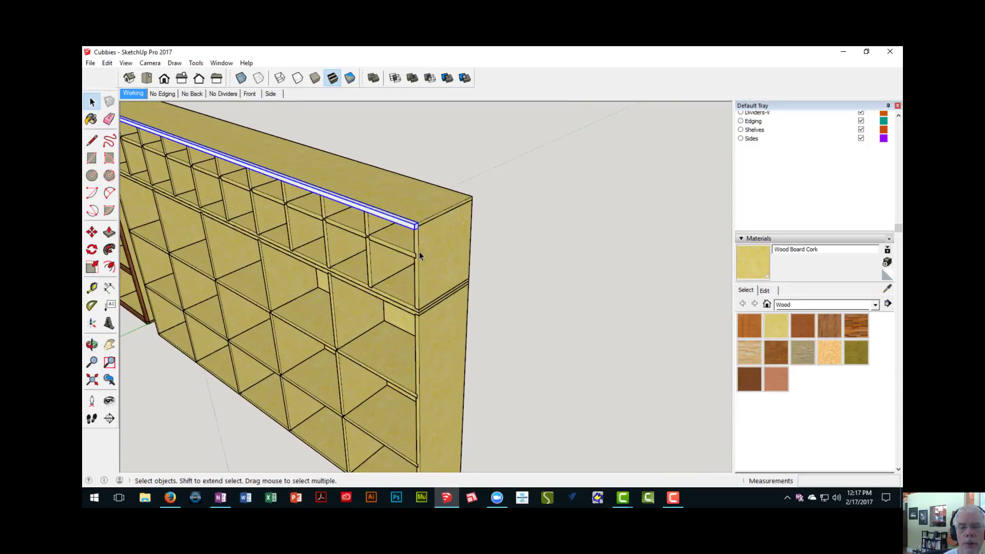
key("m")
scroll(413, 229, "up", 2)
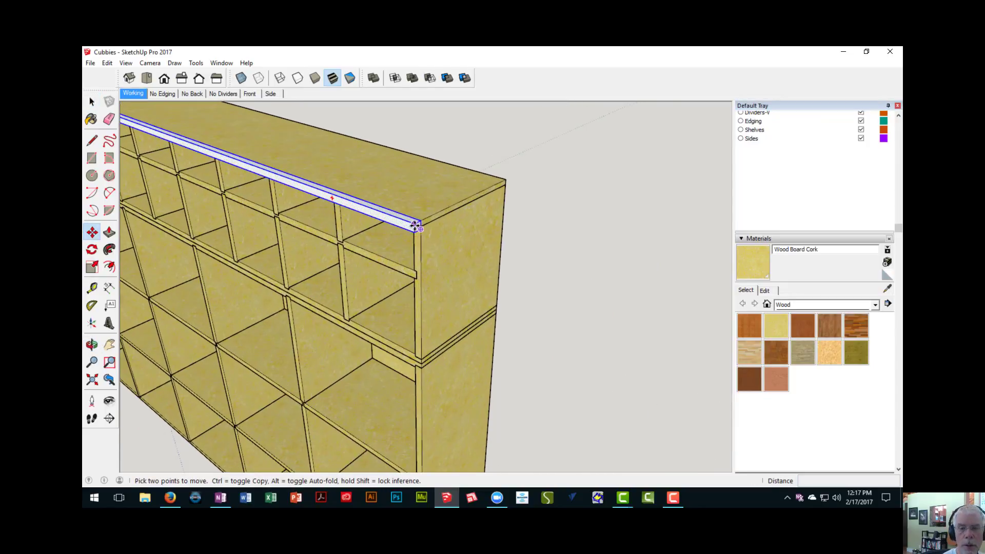
scroll(419, 228, "up", 3)
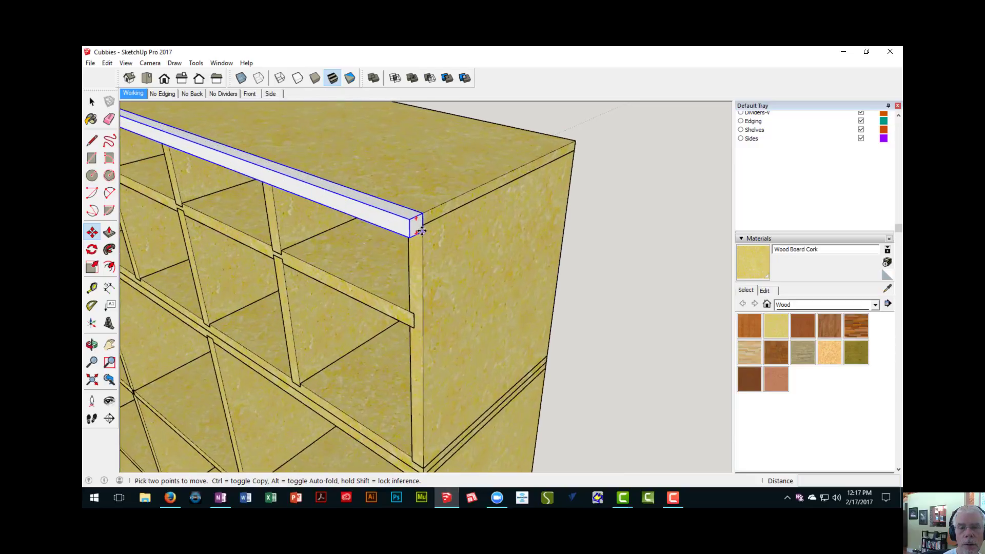
left_click(424, 232)
scroll(424, 260, "down", 2)
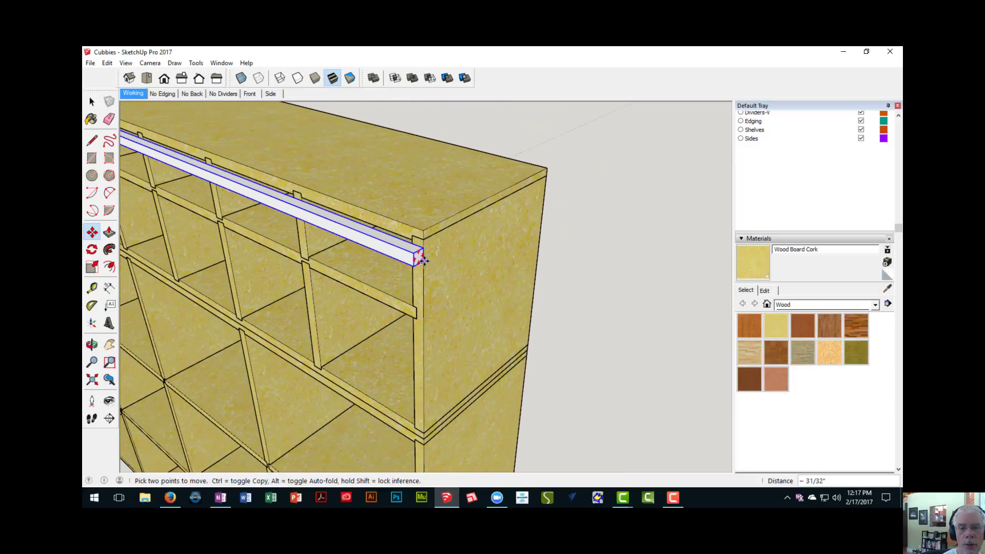
key("ctrl")
scroll(424, 265, "down", 3)
middle_click_drag(425, 277, 430, 103, "shift")
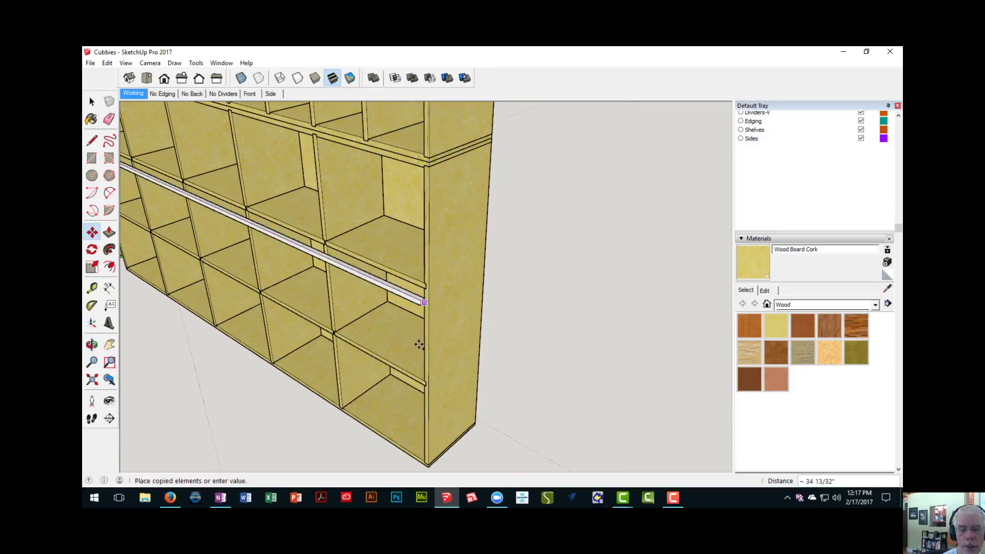
middle_click_drag(417, 346, 369, 185, "shift")
scroll(367, 272, "up", 3)
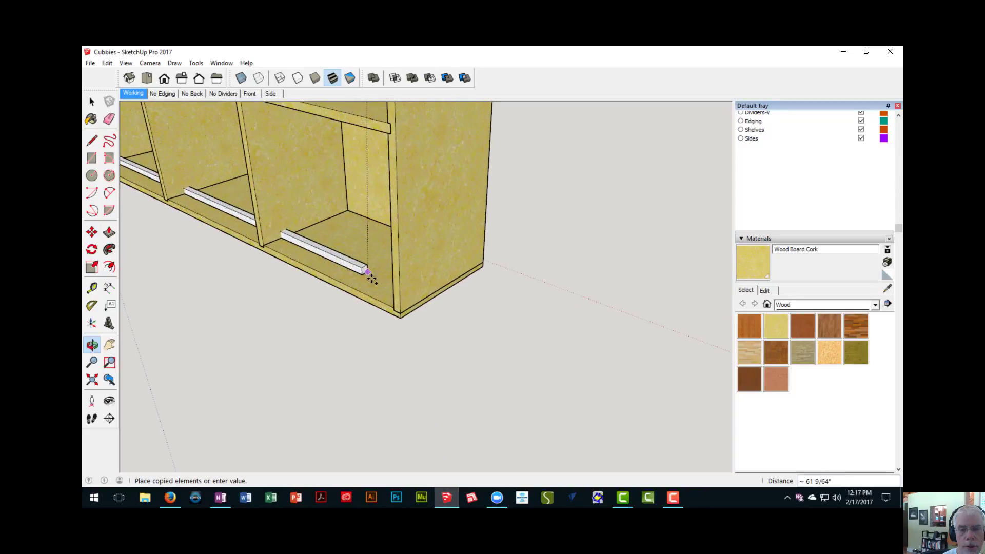
scroll(403, 310, "up", 4)
left_click(404, 304)
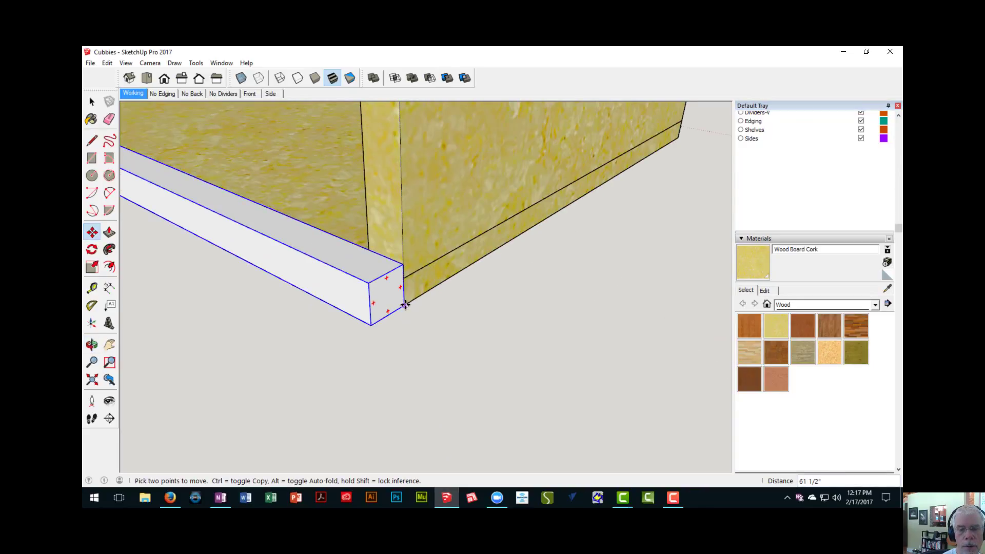
- Draw a 3/4" by 60 3/4" upright rectangle between the top and bottom edging, on the side panel nearest the first unit
scroll(398, 300, "down", 6)
scroll(397, 300, "down", 3)
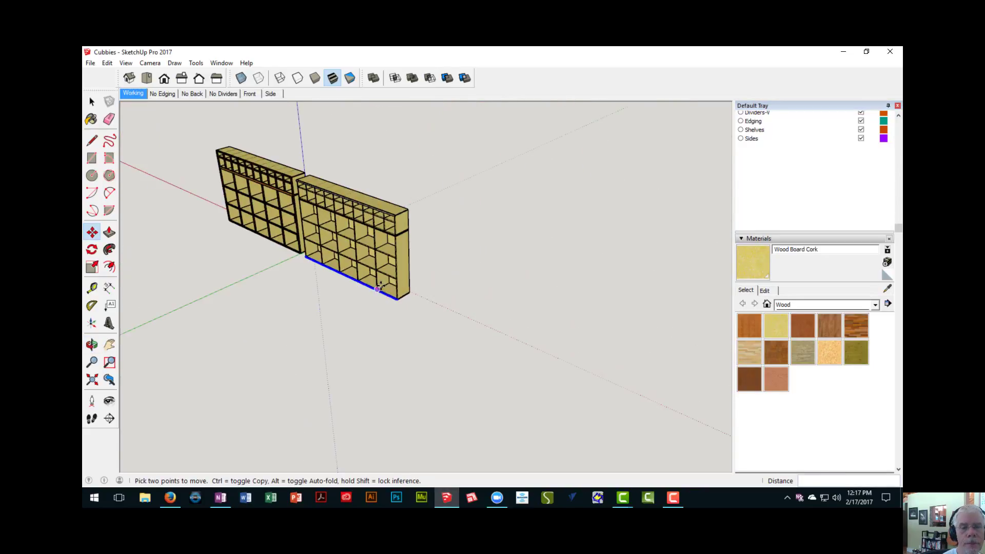
middle_click_drag(397, 300, 318, 241)
scroll(314, 239, "up", 5)
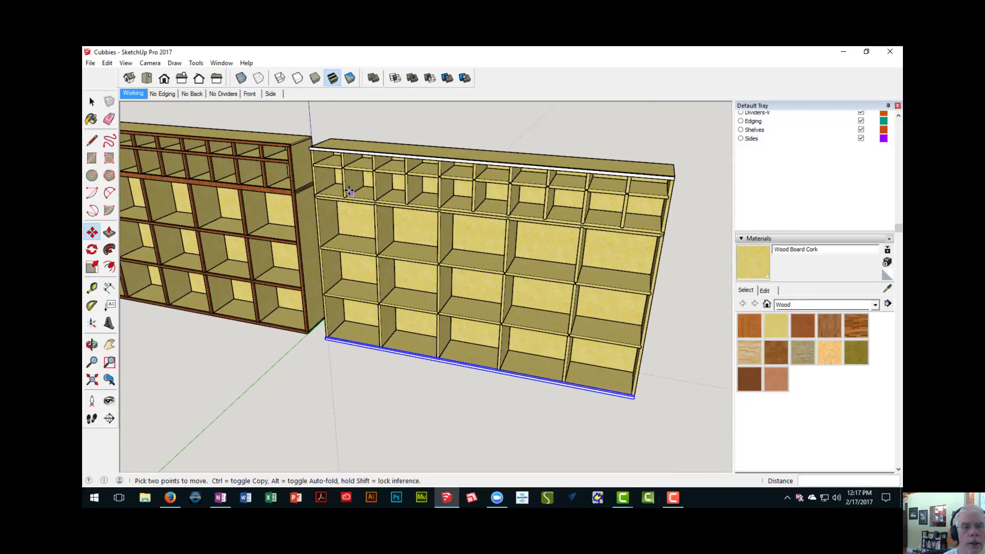
middle_click_drag(351, 198, 414, 200, "shift")
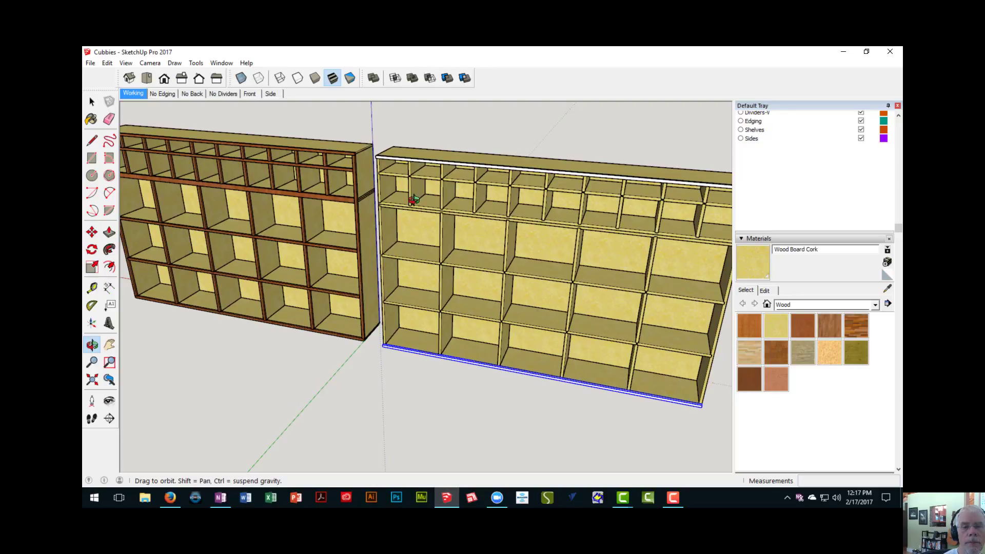
scroll(381, 191, "up", 4)
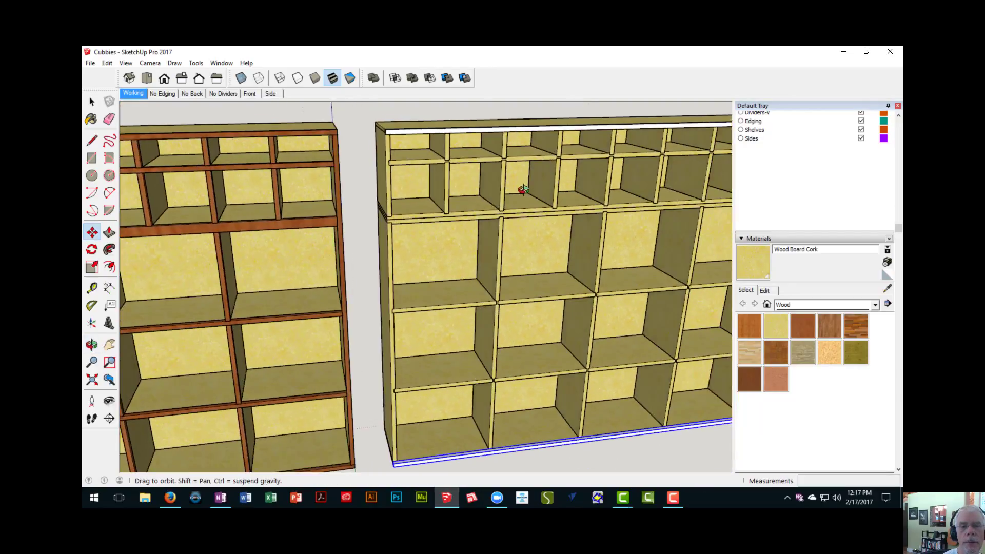
middle_click_drag(524, 190, 487, 170)
middle_click_drag(377, 189, 411, 235, "shift")
scroll(420, 241, "up", 4)
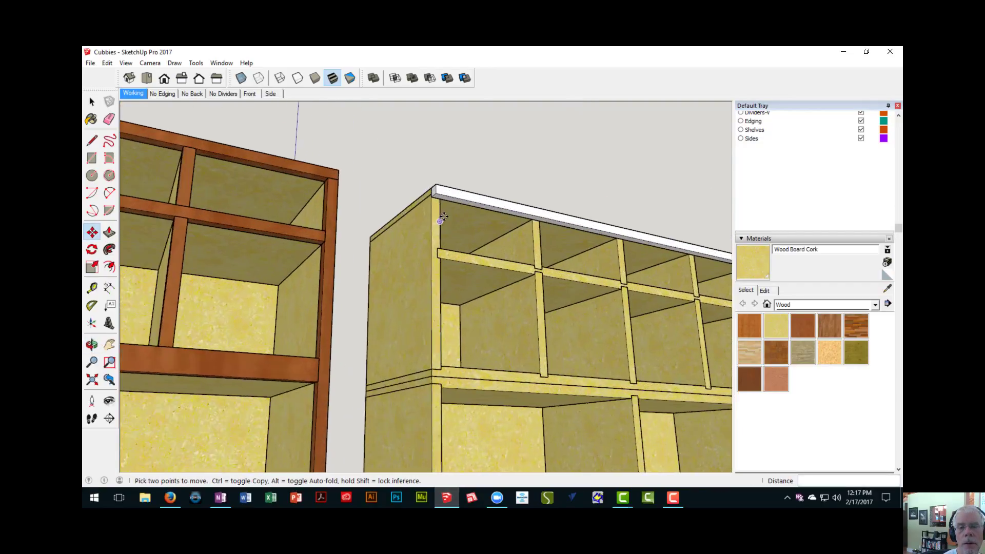
key("r")
scroll(434, 198, "up", 3)
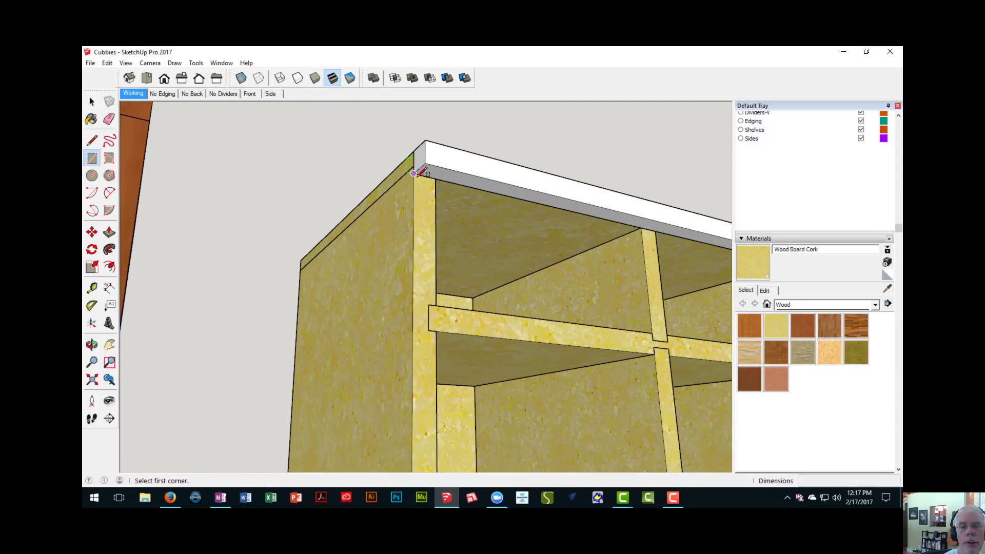
left_click(416, 177)
scroll(426, 250, "down", 4)
middle_click_drag(411, 283, 412, 150, "shift")
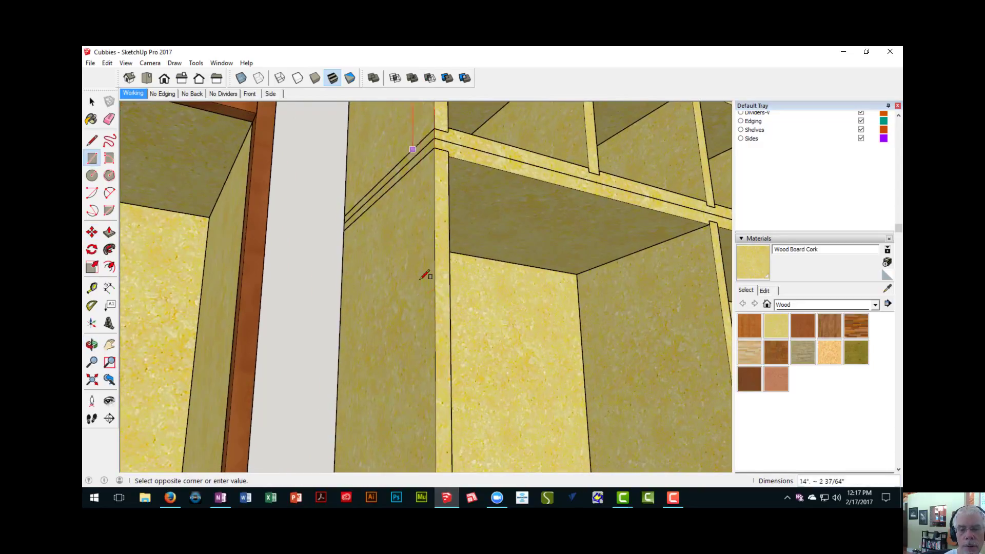
scroll(426, 308, "down", 4)
middle_click_drag(464, 456, 463, 271, "shift")
left_click(453, 275)
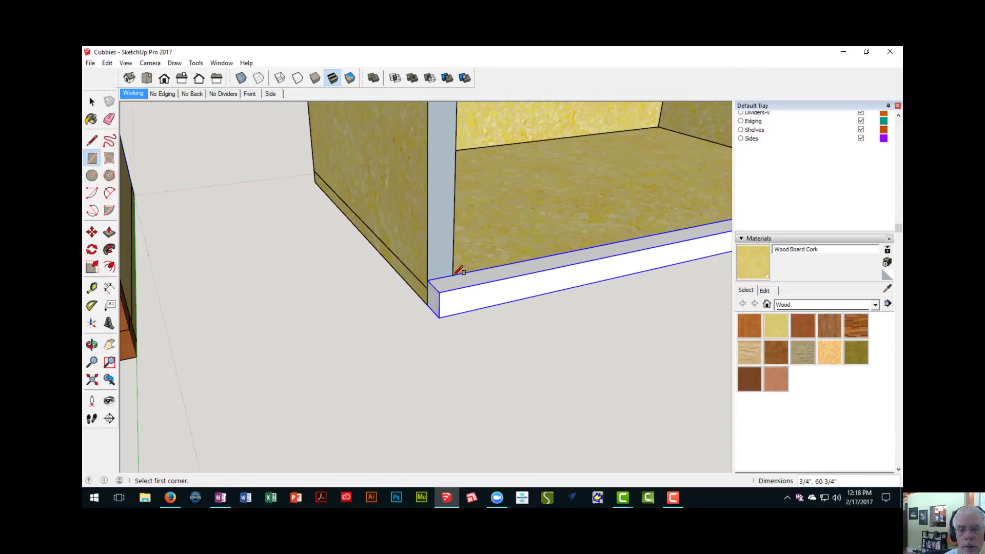
- Extrude the upright edging rectangle 3/4" so it is flush with the front of the bottom edging
key("p")
left_click(446, 272)
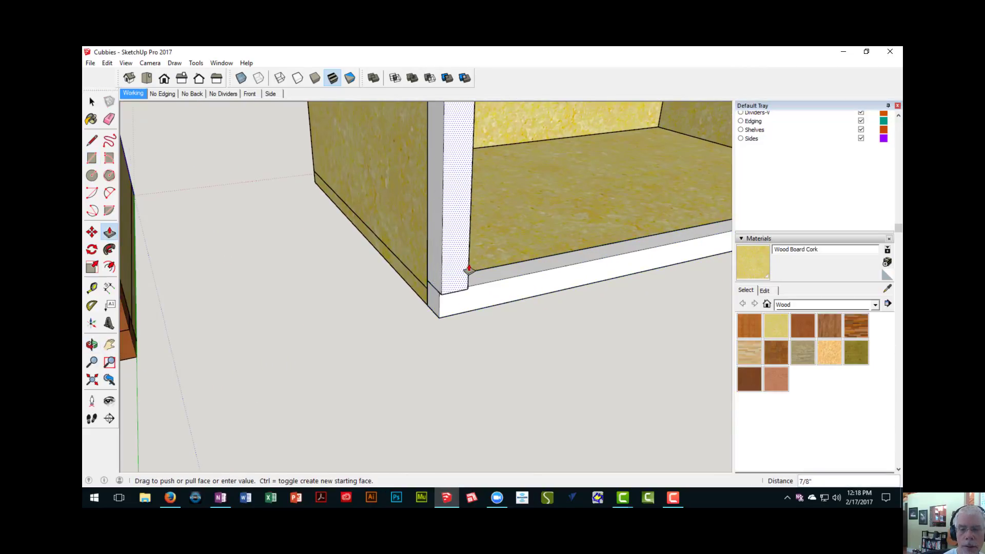
left_click(522, 277)
- Make the whole upright edging strip on the second unit a component with the default definition name
scroll(522, 277, "down", 3)
key("space")
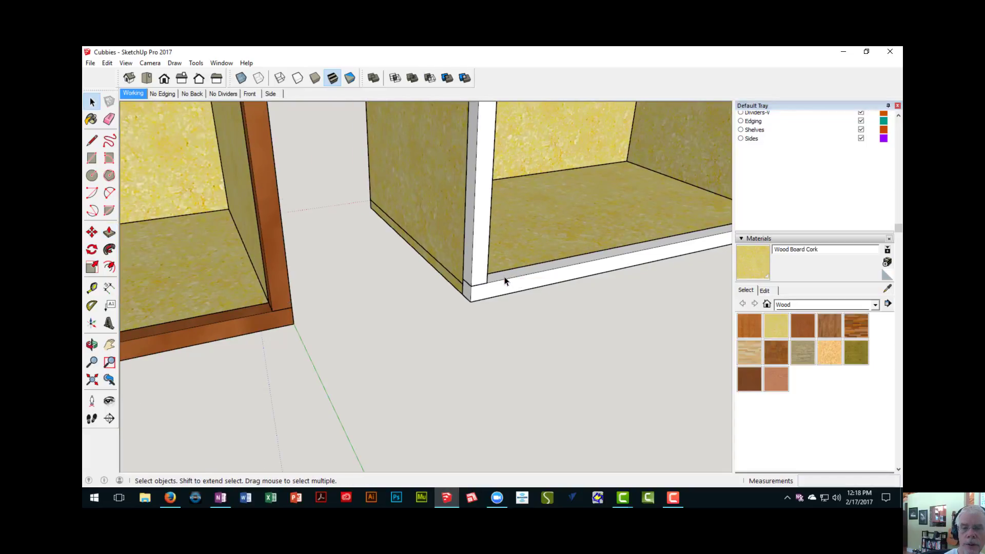
left_click(482, 247)
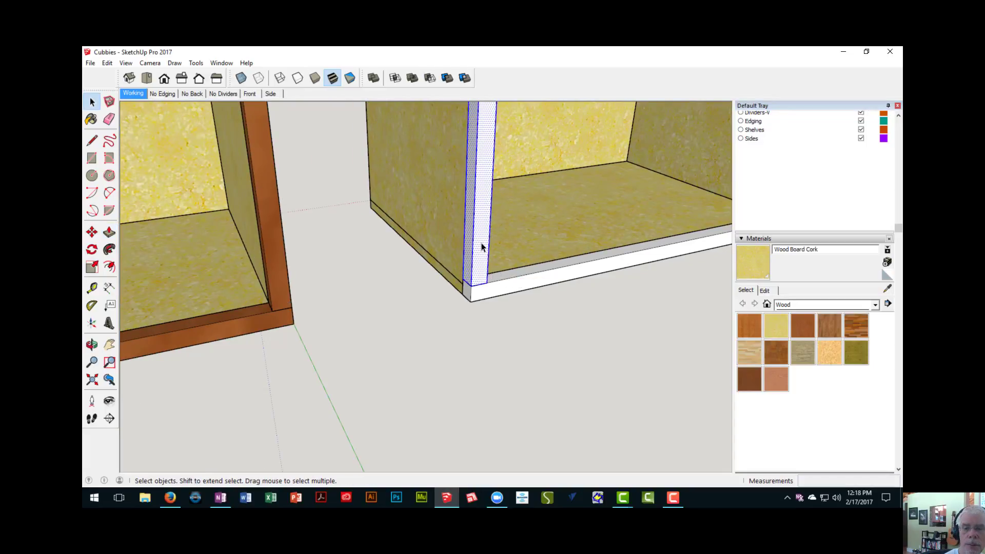
right_click(481, 247)
left_click(509, 320)
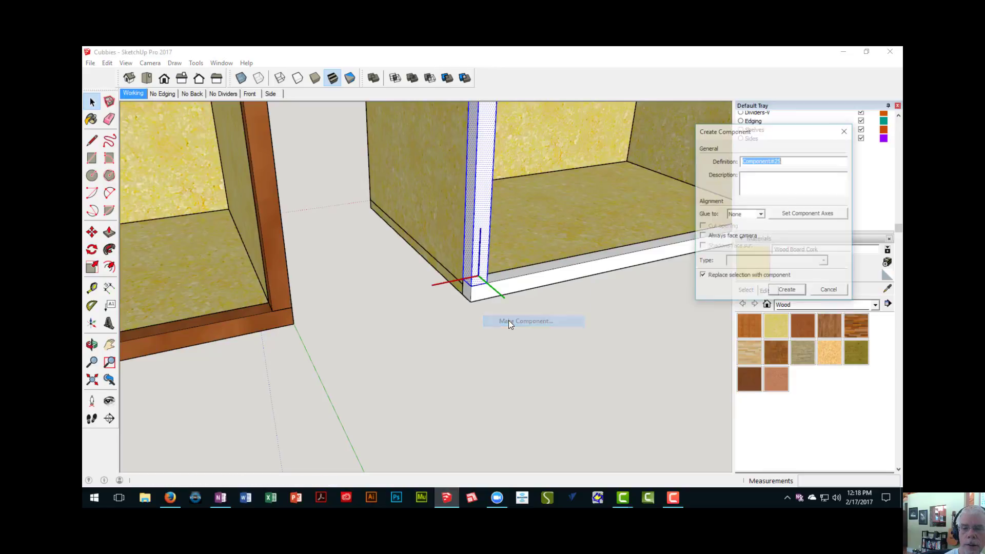
left_click(780, 292)
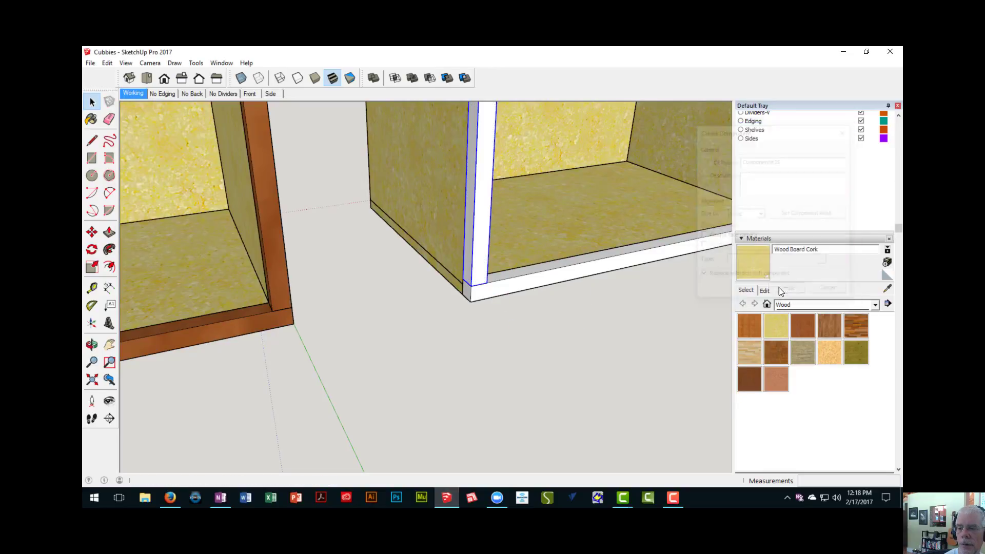
- Copy the upright edging component along the bottom edging to the second unit's opposite side panel, aligned with the end of the bottom strip
middle_click_drag(637, 289, 360, 300)
scroll(380, 297, "down", 6)
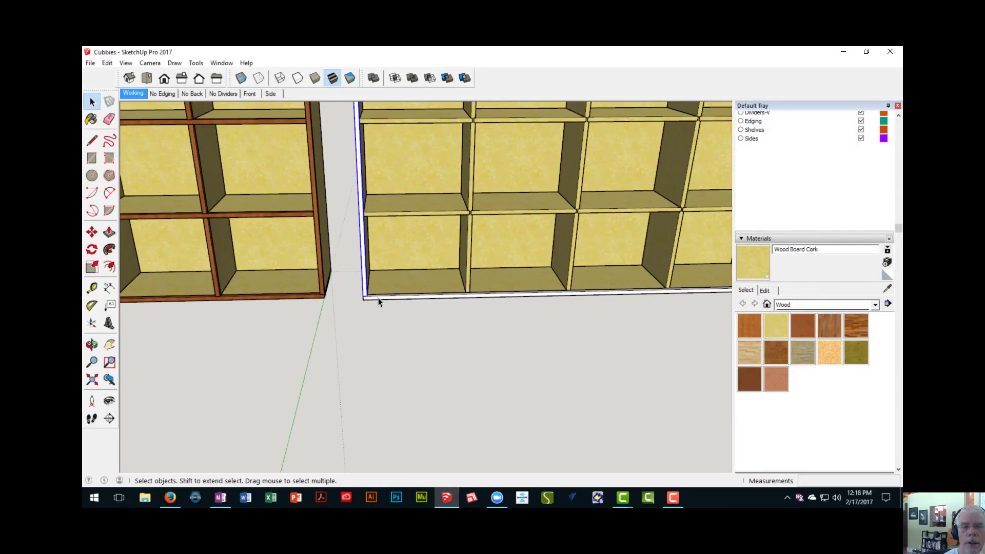
scroll(285, 331, "up", 5)
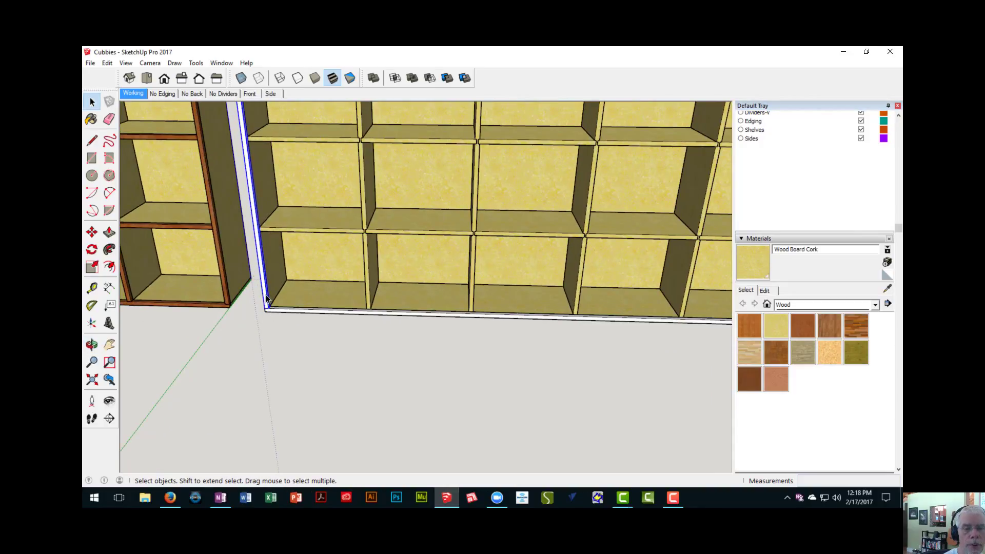
key("m")
scroll(271, 304, "up", 2)
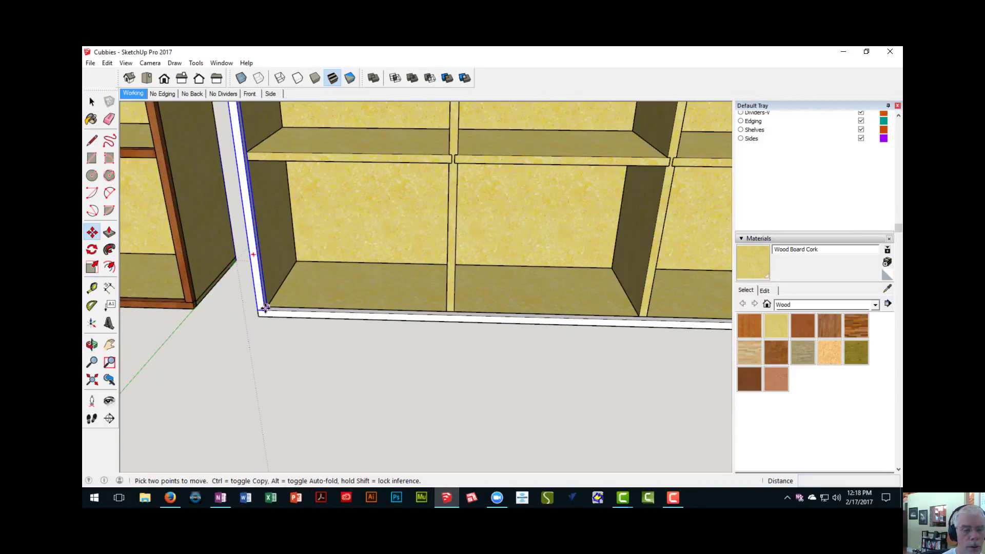
left_click(265, 308)
scroll(298, 311, "down", 3)
middle_click_drag(398, 314, 286, 323, "shift")
scroll(396, 330, "up", 5)
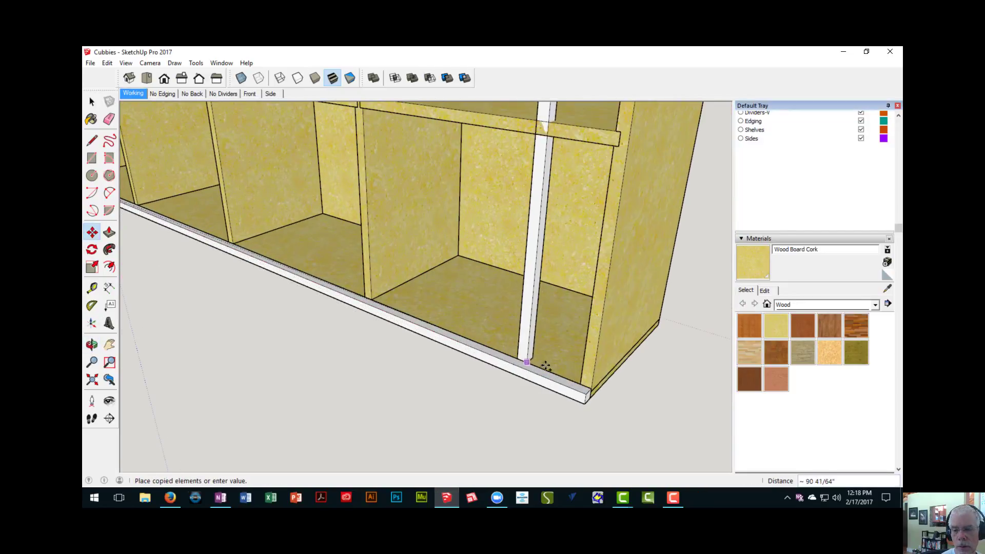
left_click(582, 394)
scroll(582, 395, "down", 3)
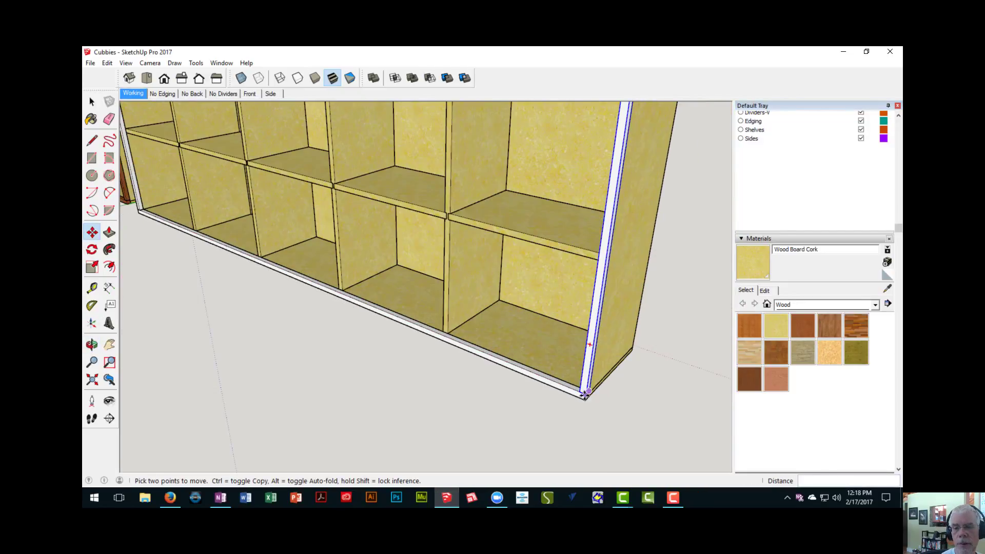
- Examine the first unit's horizontal edging strips at the shelves and the section joint, and compare them with the second unit's bare shelves
scroll(582, 395, "down", 3)
middle_click_drag(582, 396, 469, 291)
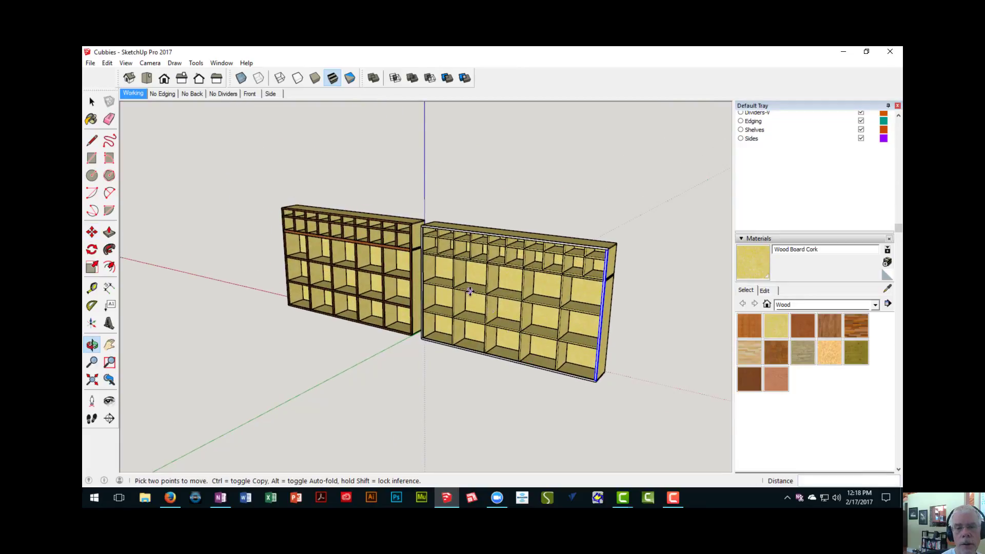
scroll(469, 291, "up", 3)
scroll(375, 273, "up", 5)
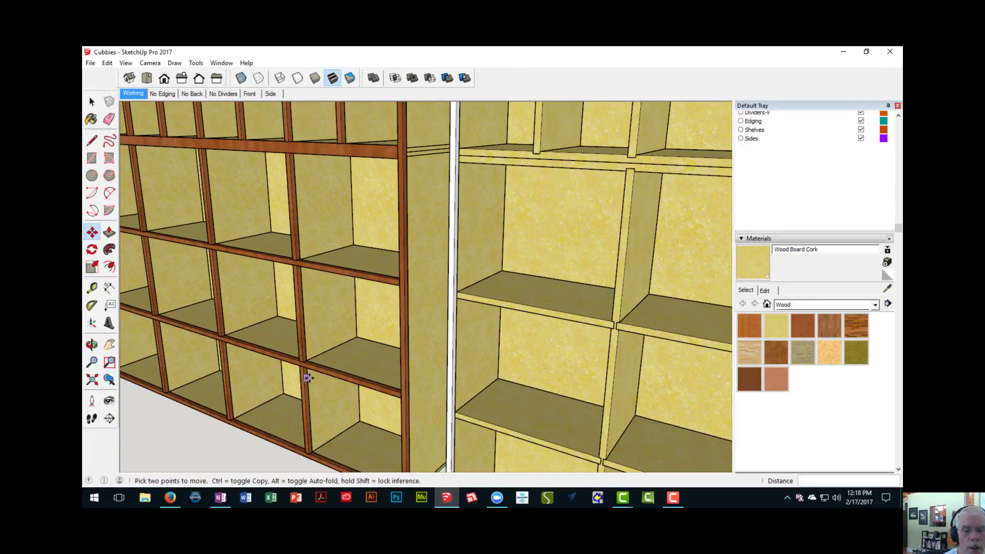
scroll(332, 291, "down", 5)
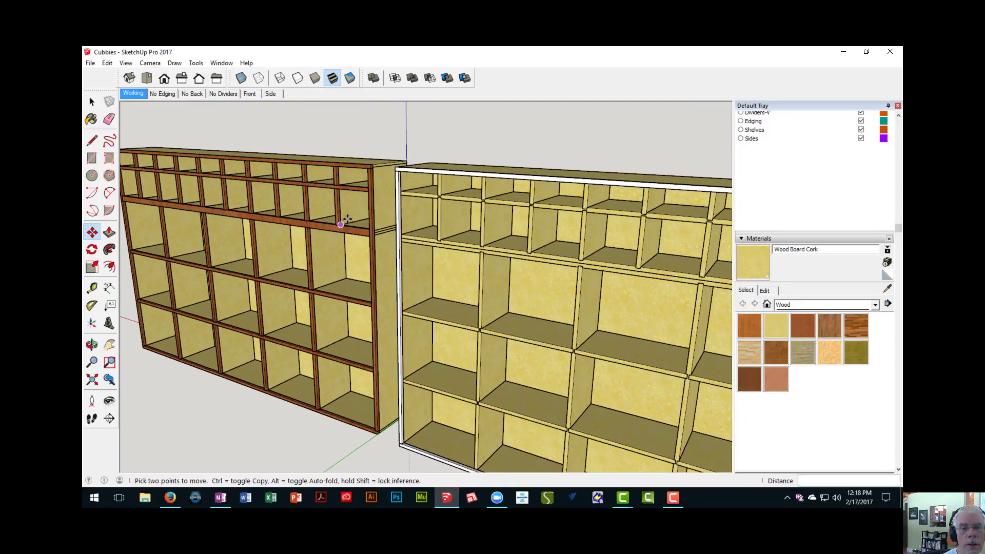
middle_click_drag(371, 320, 316, 228)
key("space")
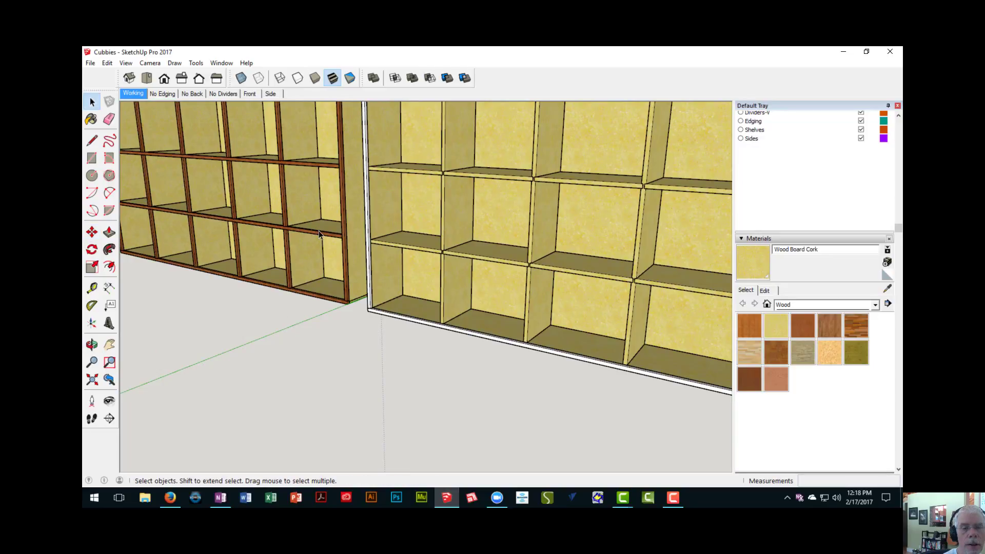
left_click(316, 232)
scroll(322, 219, "up", 4)
left_click(319, 122, "shift")
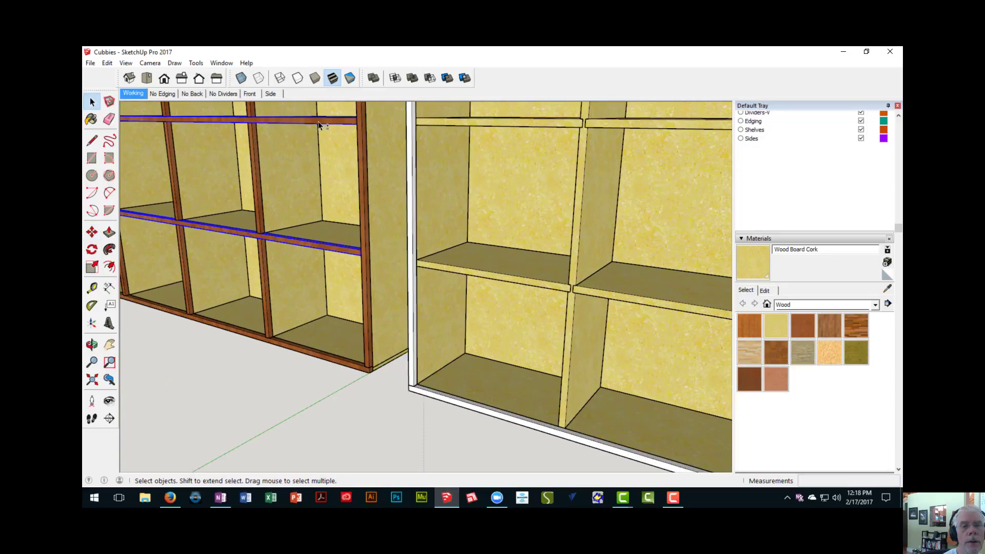
scroll(327, 133, "down", 5)
scroll(328, 141, "down", 5)
middle_click_drag(328, 140, 322, 225)
scroll(322, 210, "up", 5)
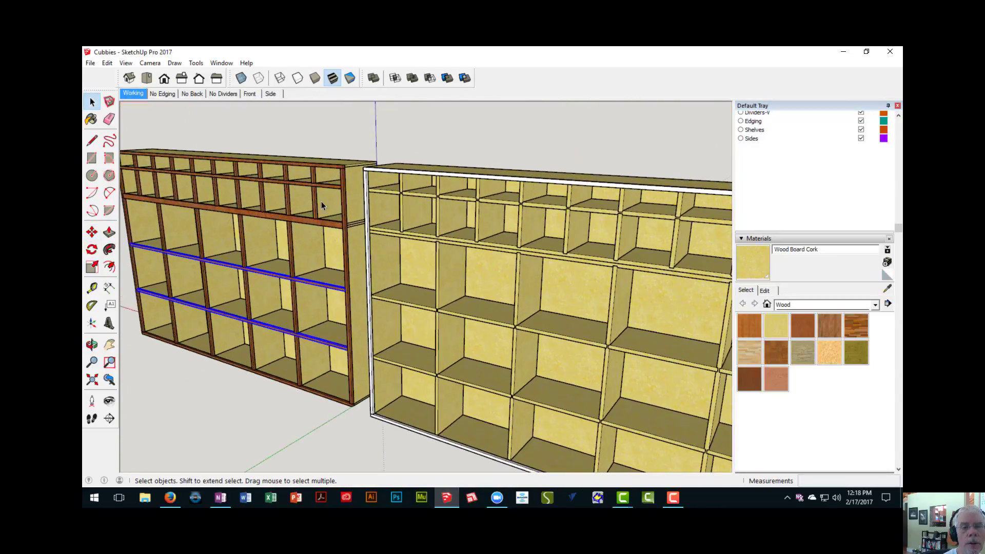
left_click(328, 185)
scroll(323, 234, "up", 3)
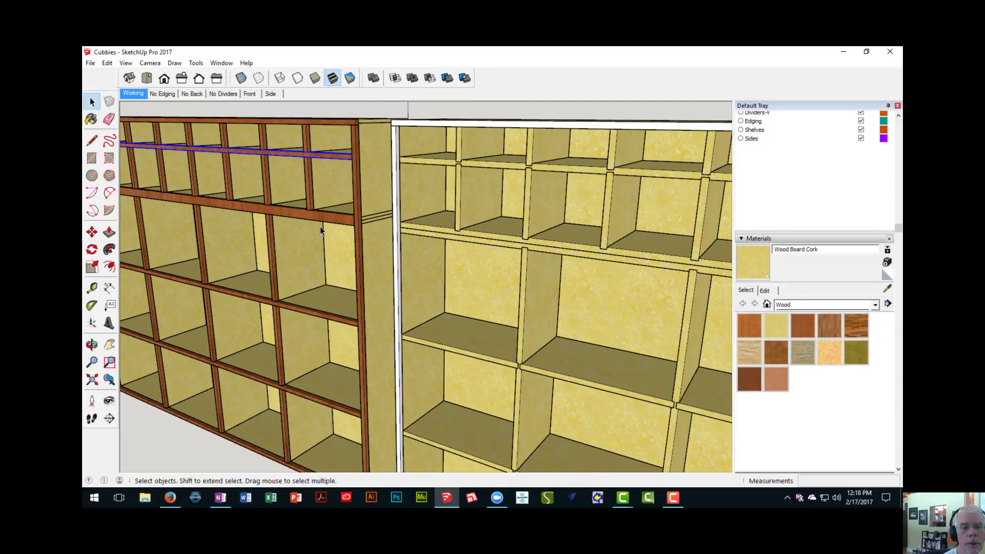
left_click(327, 216)
scroll(319, 221, "up", 2)
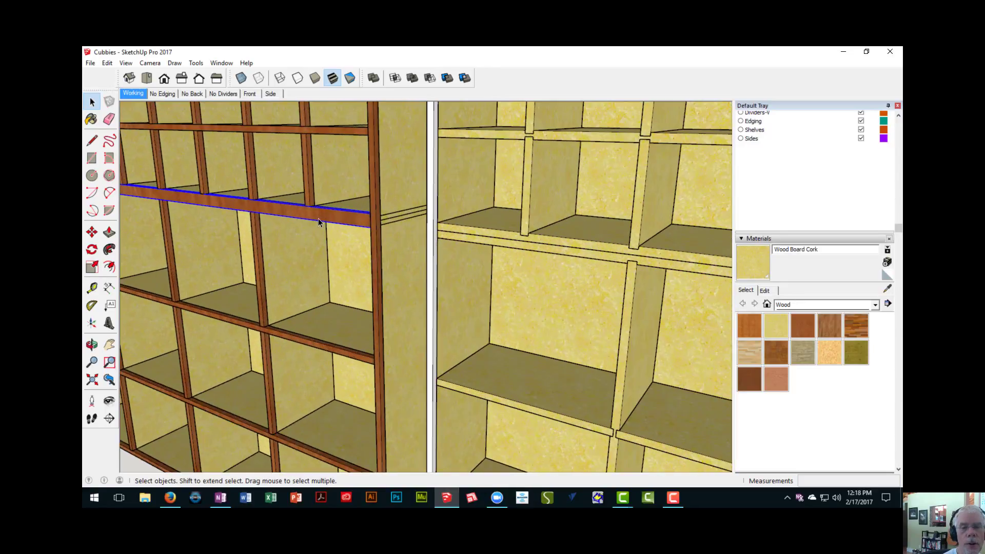
scroll(328, 218, "down", 5)
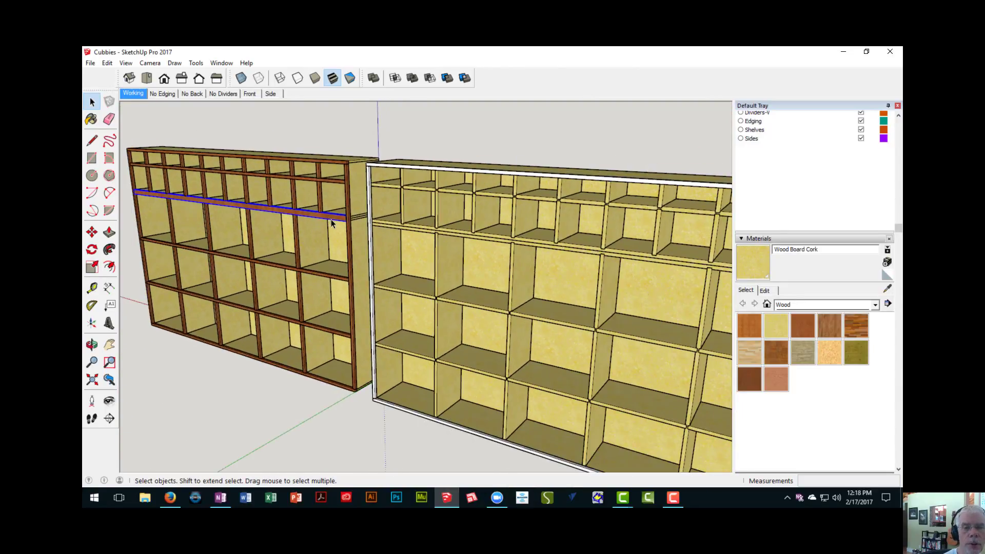
middle_click_drag(331, 219, 338, 276)
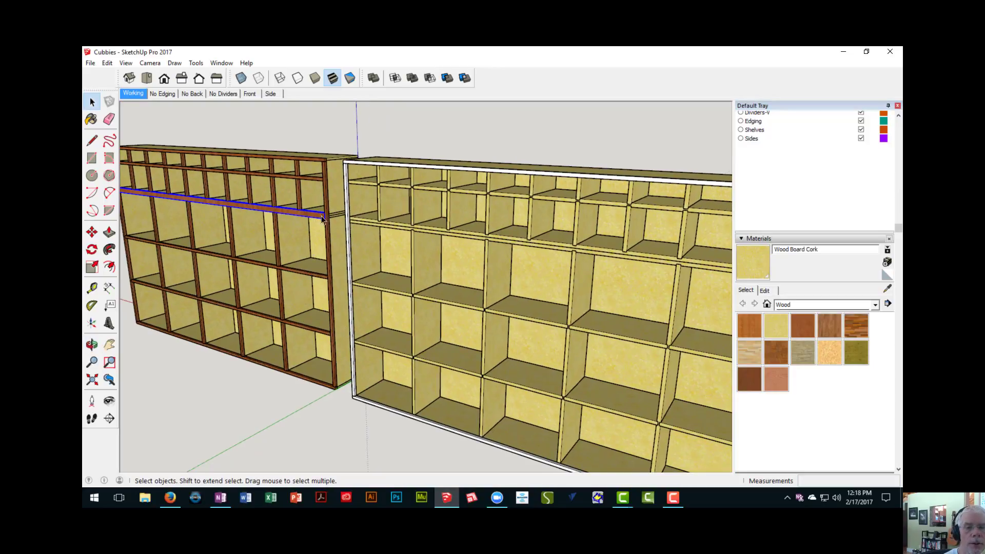
left_click(387, 227)
scroll(362, 233, "up", 1)
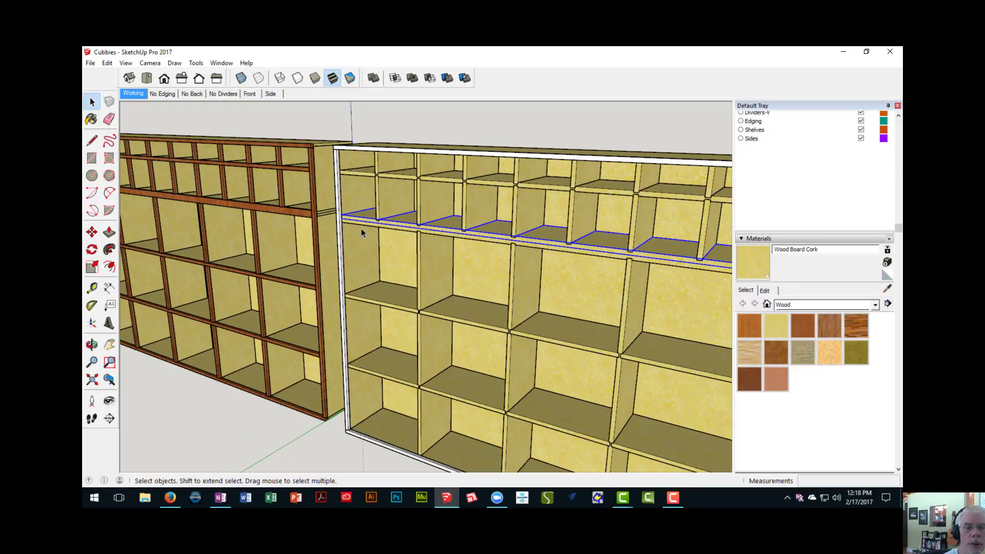
scroll(374, 225, "up", 2)
scroll(374, 224, "down", 4)
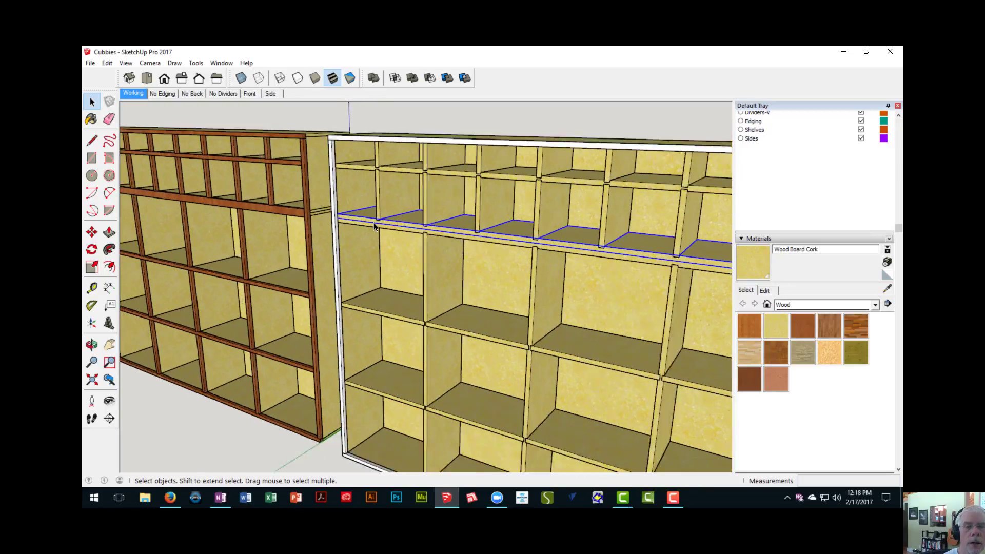
middle_click_drag(371, 235, 350, 234, "shift")
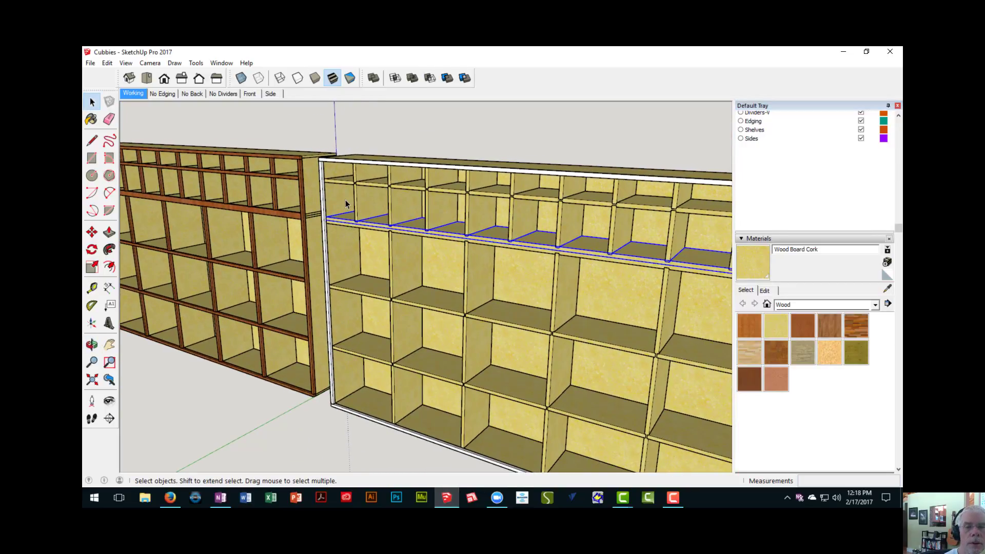
middle_click_drag(346, 199, 473, 202)
scroll(386, 200, "up", 2)
- Copy the second unit's top edging strip about 4 13/16" down to its uppermost shelf, starting at the inner face of the upright edging
left_click(373, 181)
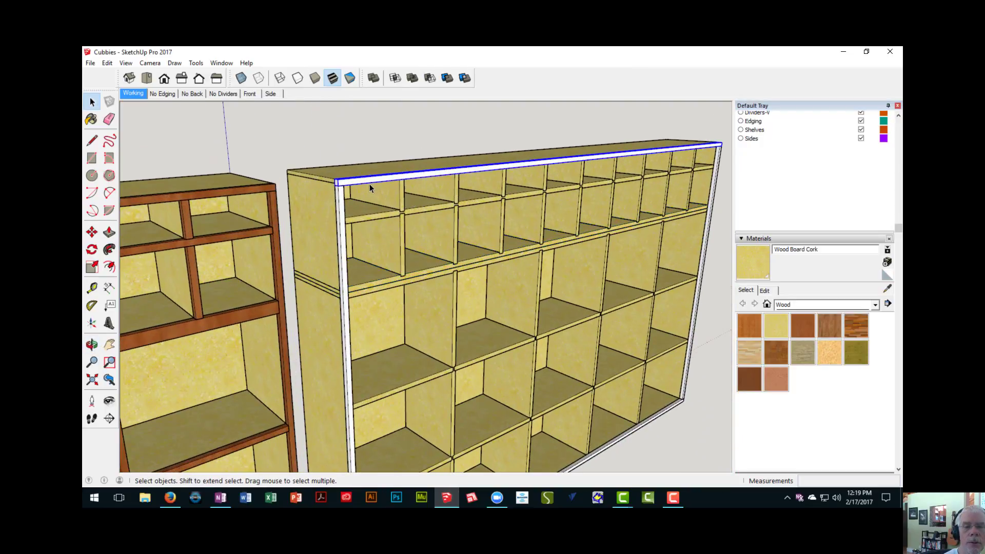
scroll(365, 190, "up", 1)
key("m")
scroll(336, 197, "up", 1)
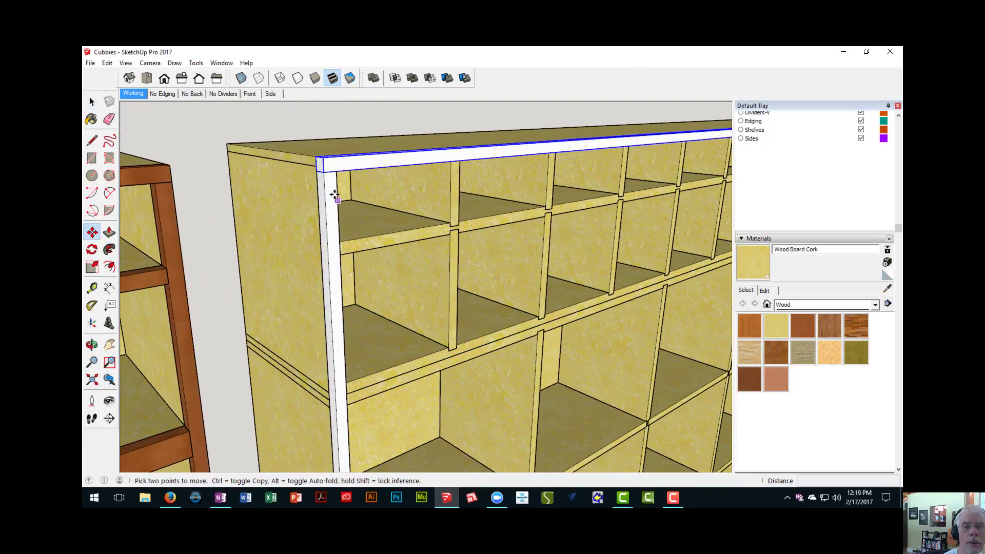
left_click(324, 159)
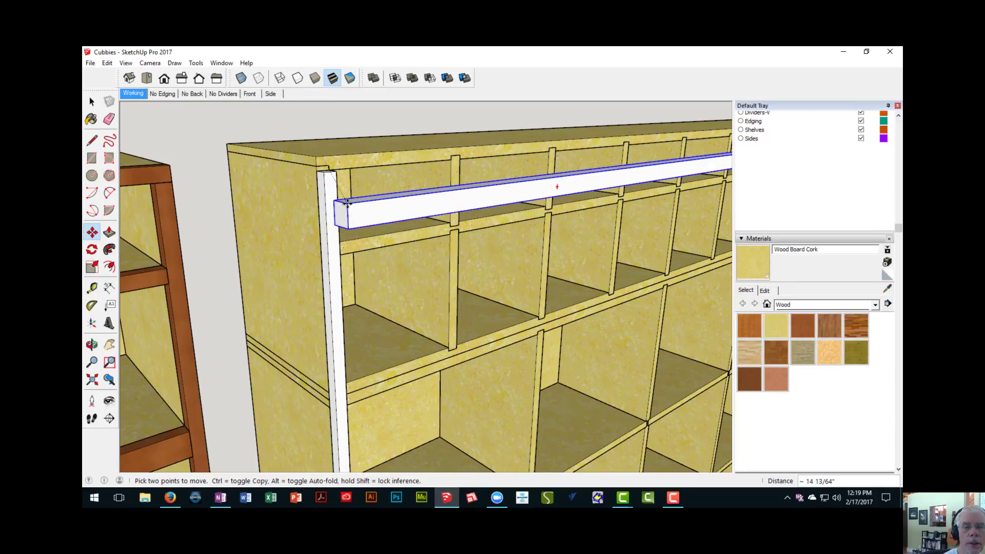
key("ctrl")
middle_click_drag(346, 203, 211, 275)
scroll(280, 236, "up", 2)
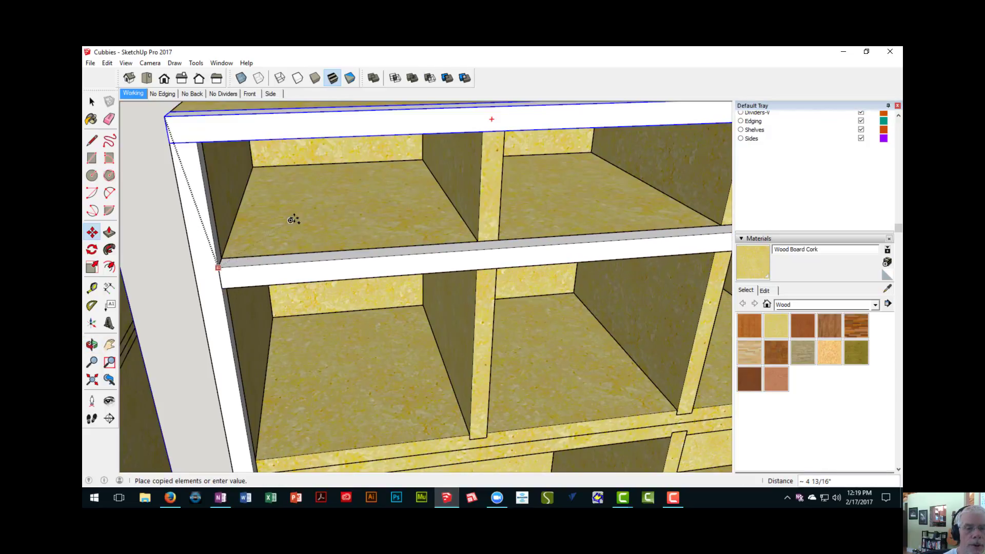
key("Escape")
scroll(305, 226, "down", 6)
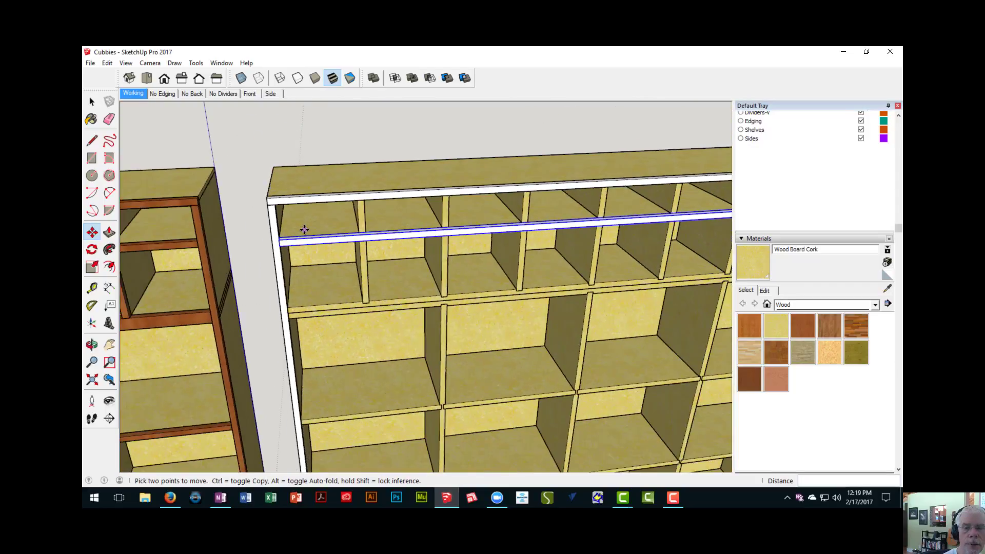
- Make the copied shelf edging strip a unique component
middle_click_drag(439, 242, 385, 261)
scroll(328, 245, "down", 3)
scroll(392, 260, "up", 6)
key("space")
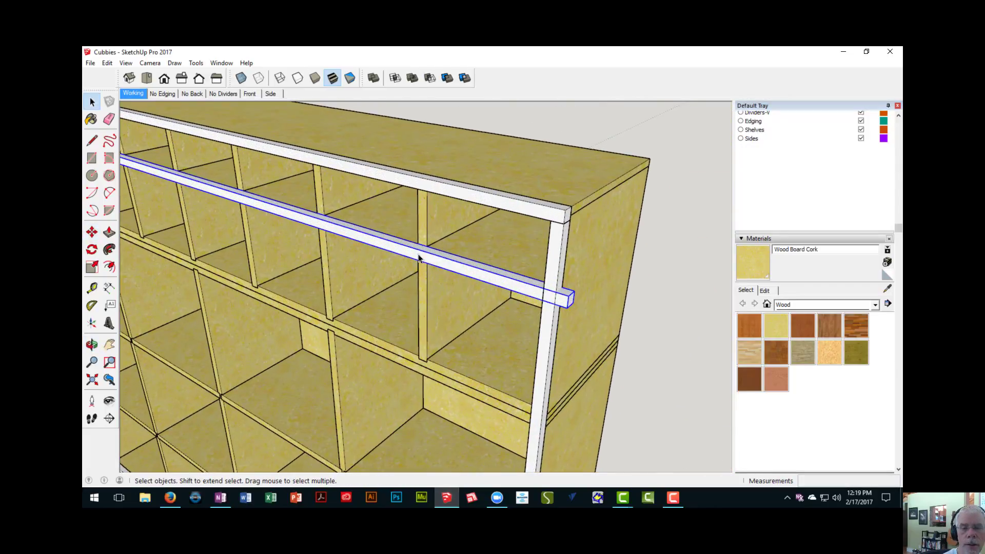
right_click(419, 260)
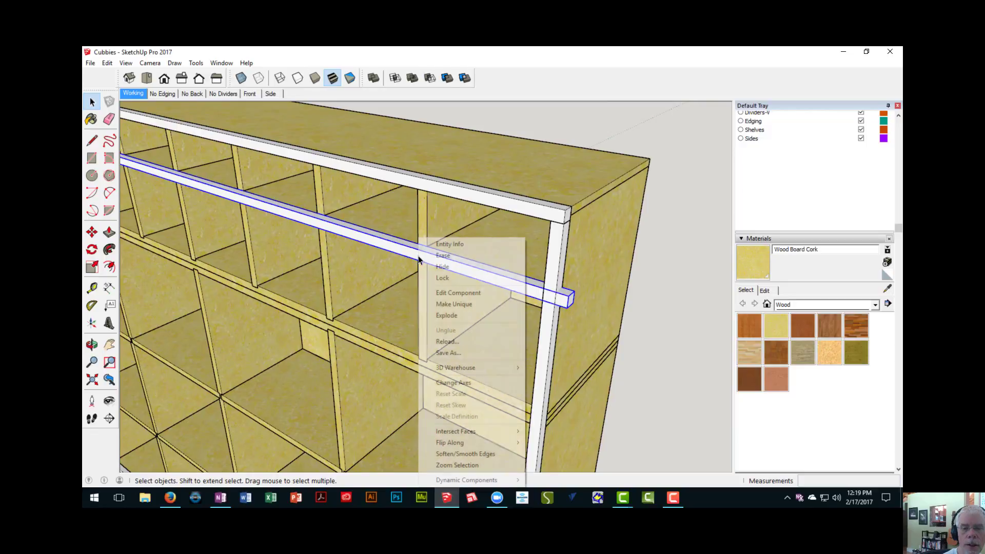
left_click(462, 305)
middle_click_drag(462, 305, 461, 462)
- Shorten the shelf edging component by 1 1/2" so its overhanging end meets the inner face of the upright edging, and finish editing it
middle_click_drag(527, 256, 468, 233)
double_click(450, 231)
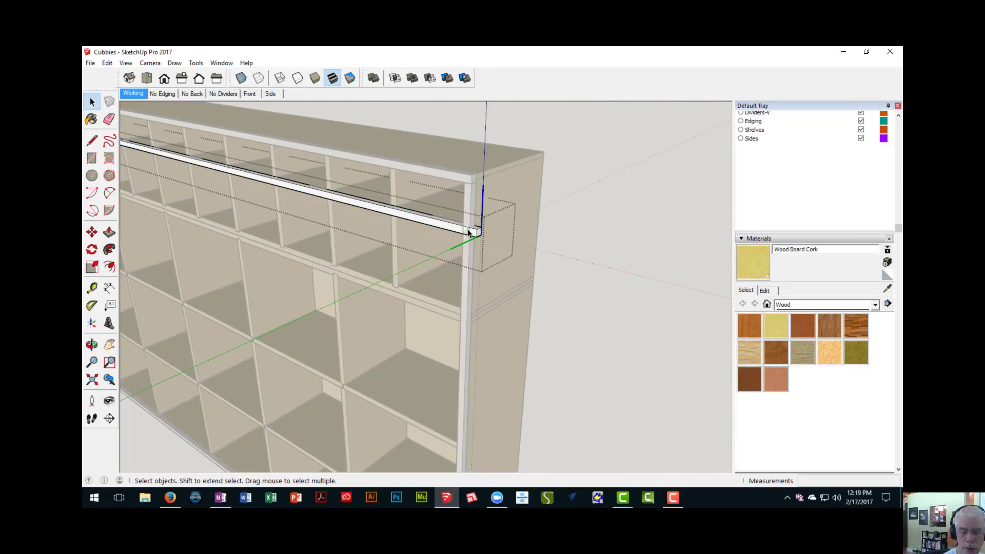
scroll(467, 233, "up", 2)
key("p")
left_click(482, 234)
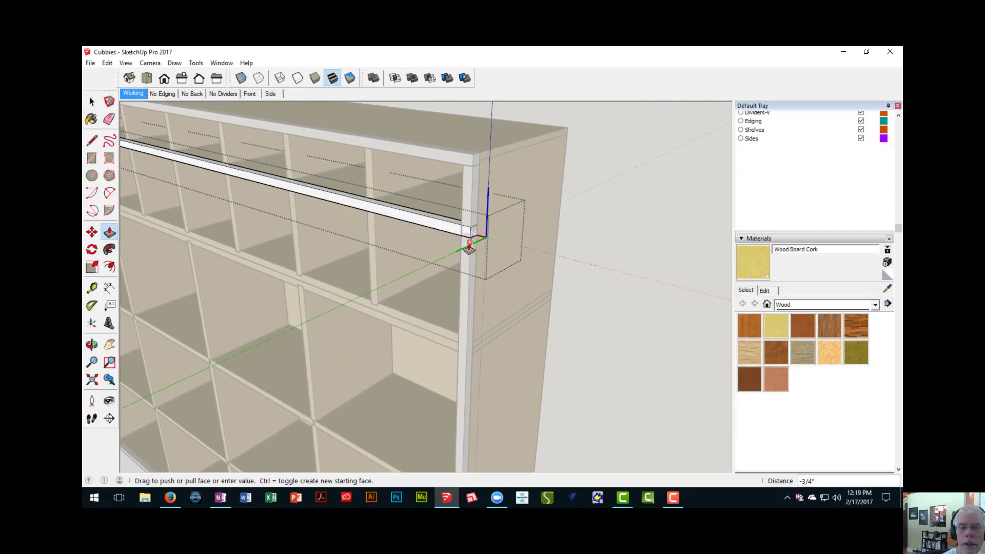
left_click(461, 251)
scroll(461, 281, "down", 3)
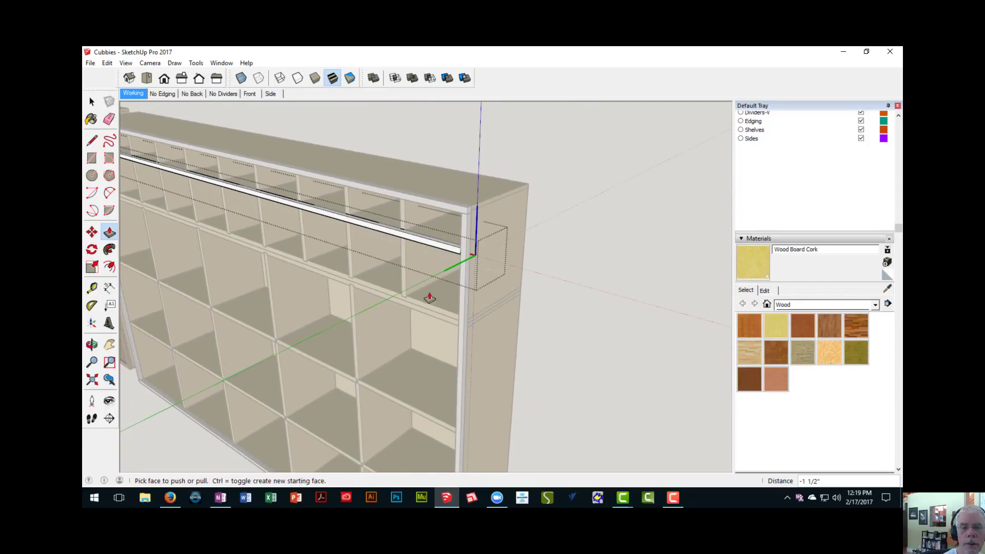
middle_click_drag(431, 293, 616, 308)
right_click(502, 130)
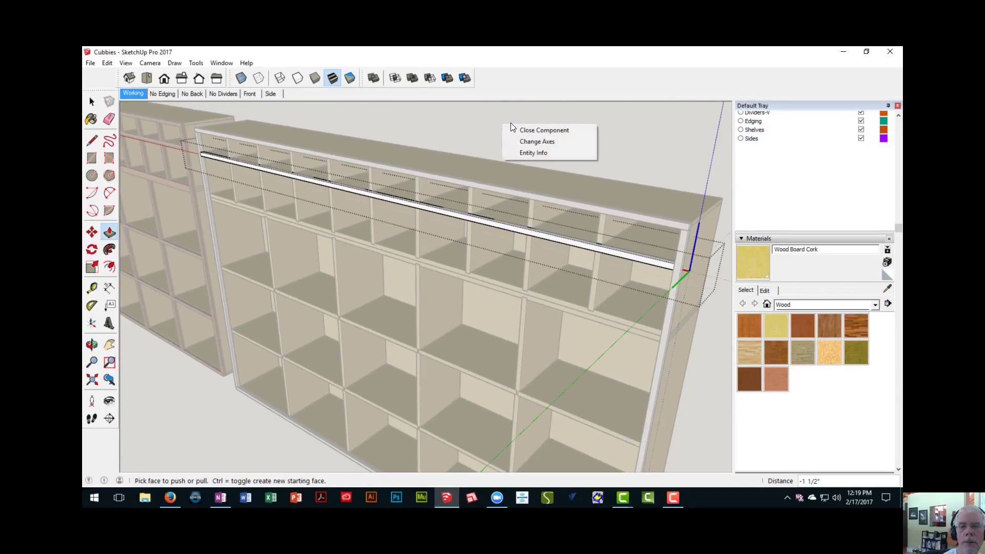
left_click(515, 128)
- Copy the second unit's upper shelf edging strip 8 3/4" down to the joint between the upper and lower sections
middle_click_drag(534, 241, 543, 250)
scroll(513, 236, "down", 3)
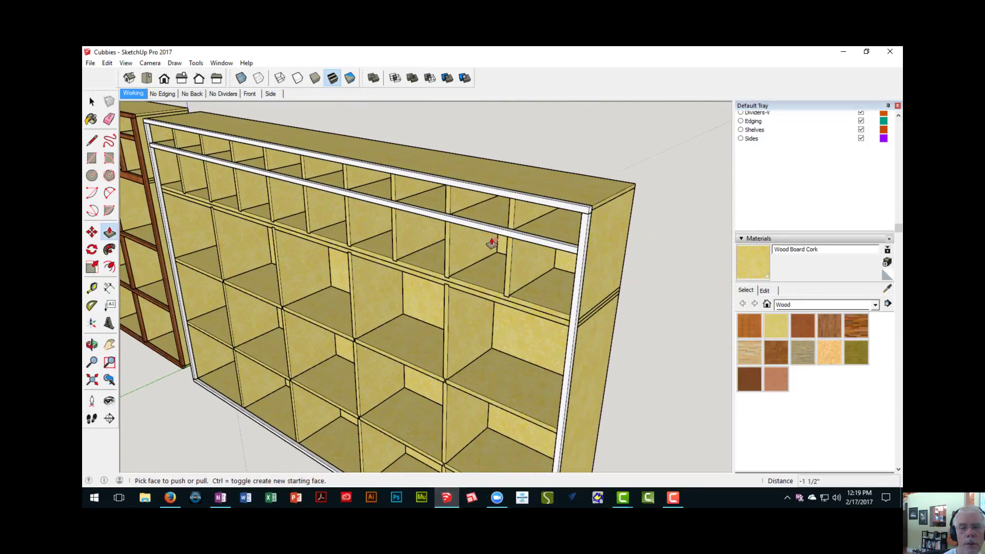
key("space")
left_click(523, 226)
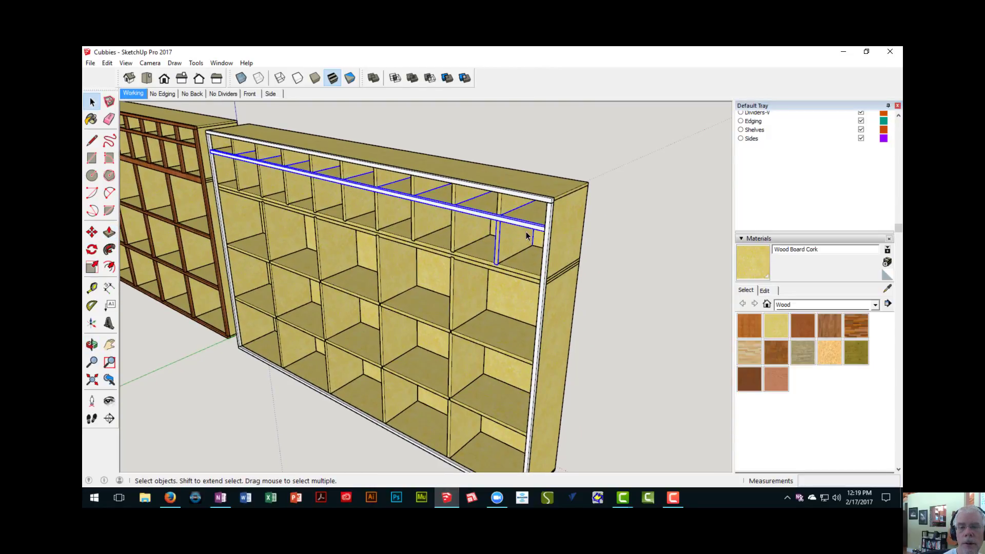
scroll(526, 239, "up", 2)
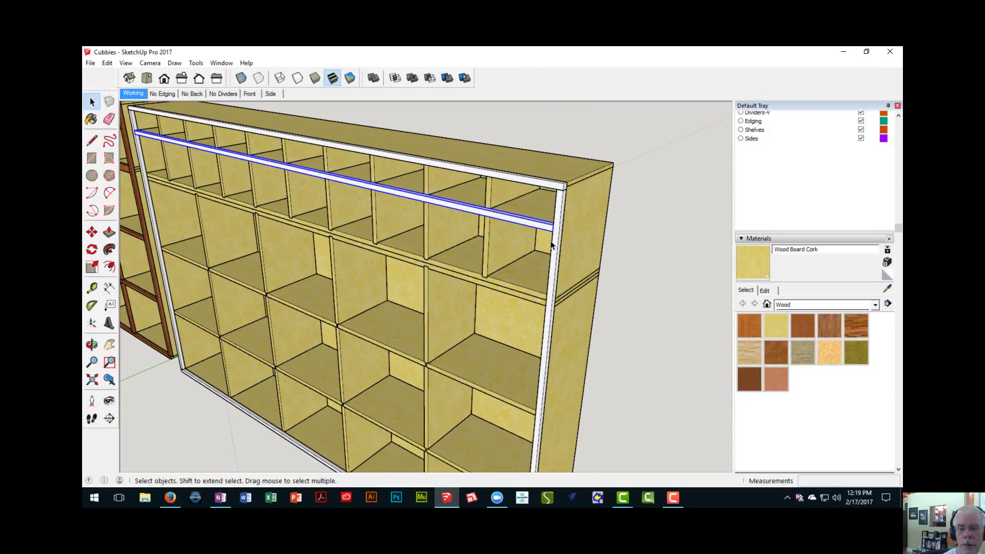
scroll(552, 246, "up", 2)
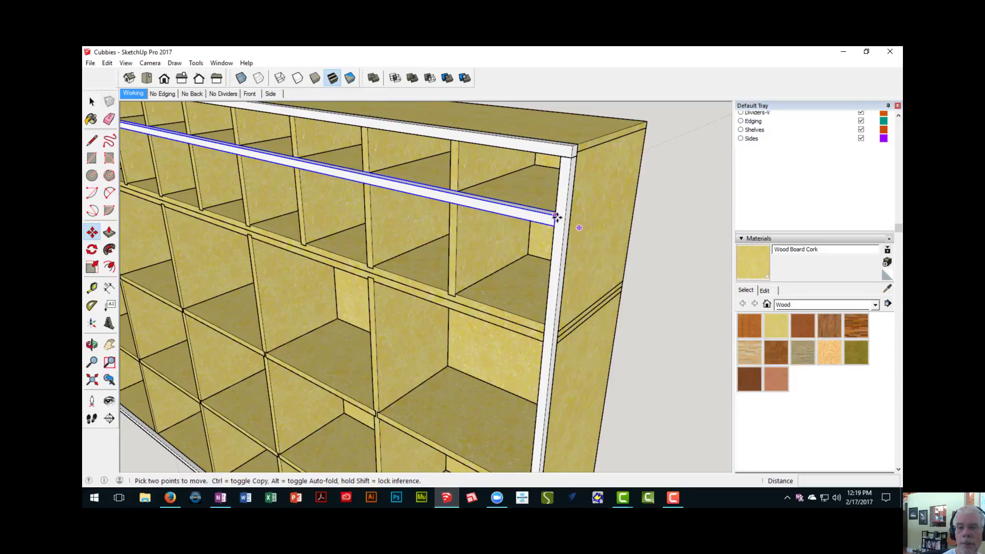
left_click(556, 216)
key("ctrl")
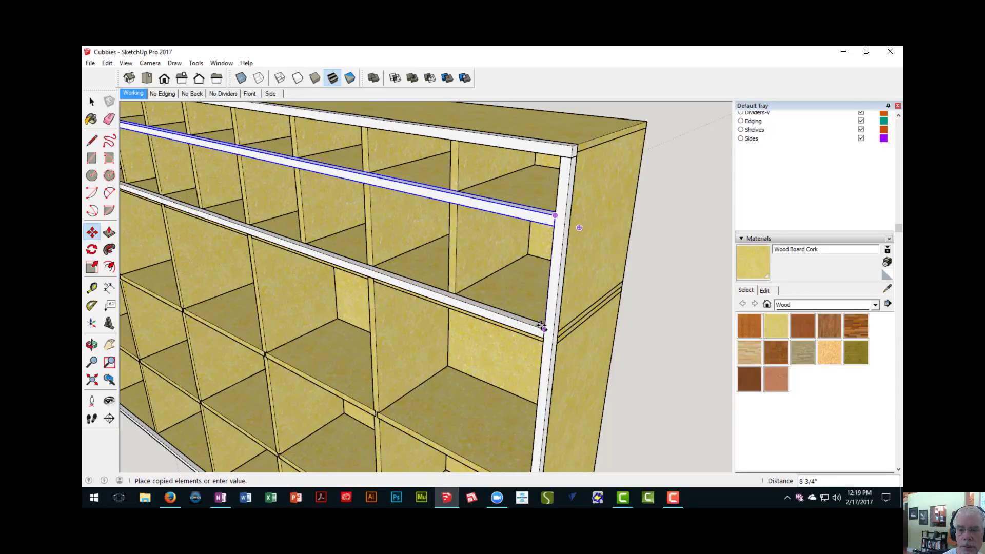
left_click(542, 326)
- Copy the section-joint edging strip 16 1/2" down to the first shelf of the lower section
middle_click_drag(543, 327, 479, 235)
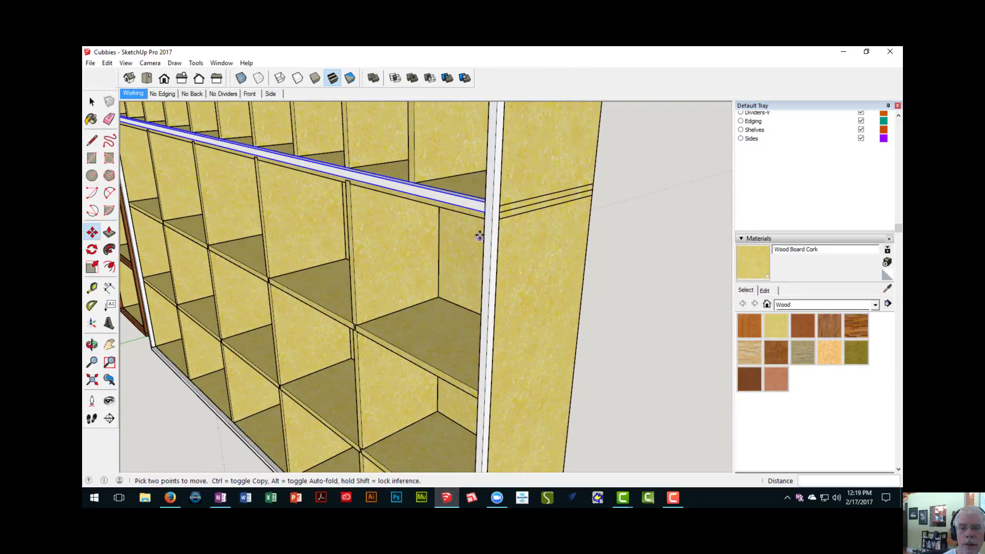
left_click(485, 205)
key("ctrl")
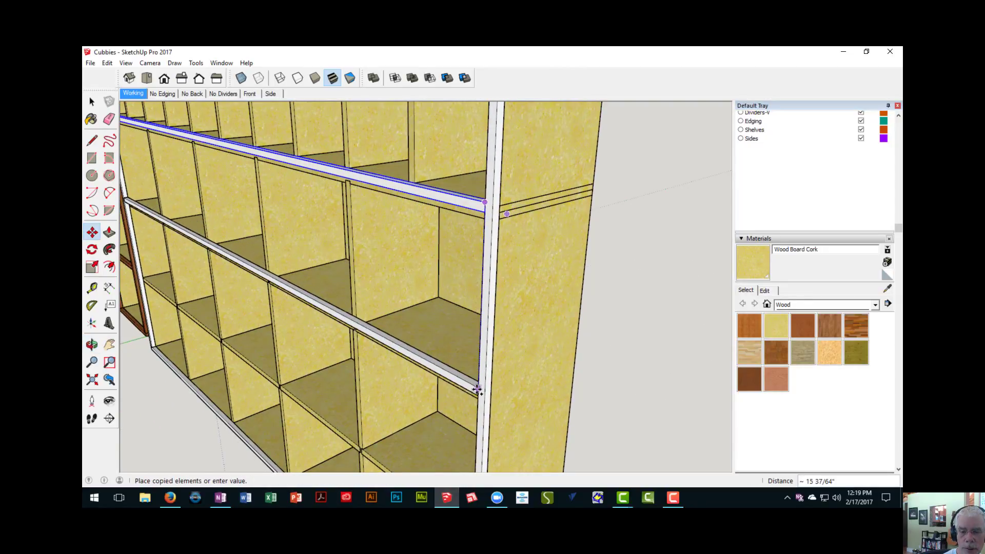
middle_click_drag(479, 389, 523, 323)
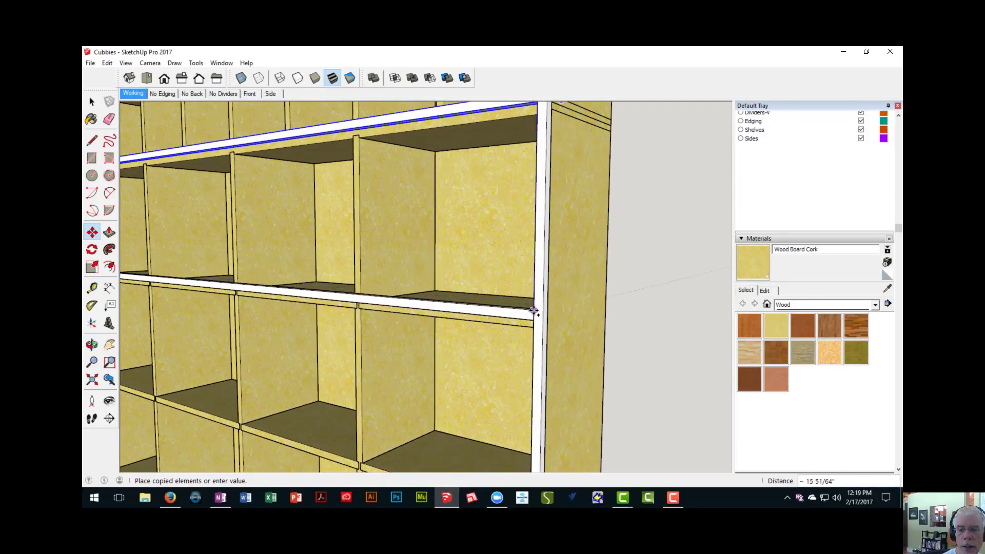
left_click(483, 304)
- Copy the lower section's first shelf edging strip 15 3/4" down to the next shelf
scroll(473, 374, "down", 3)
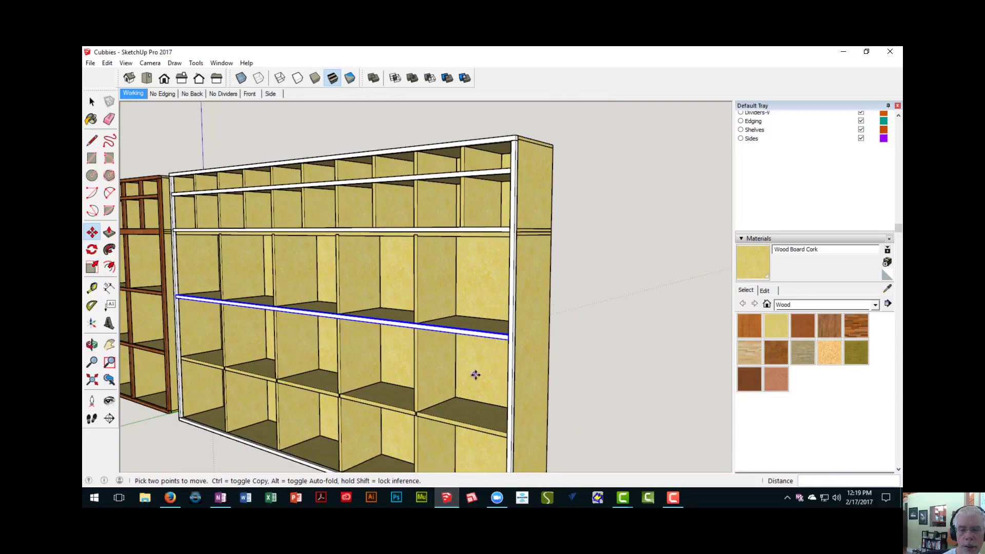
middle_click_drag(473, 374, 412, 320)
scroll(418, 308, "up", 3)
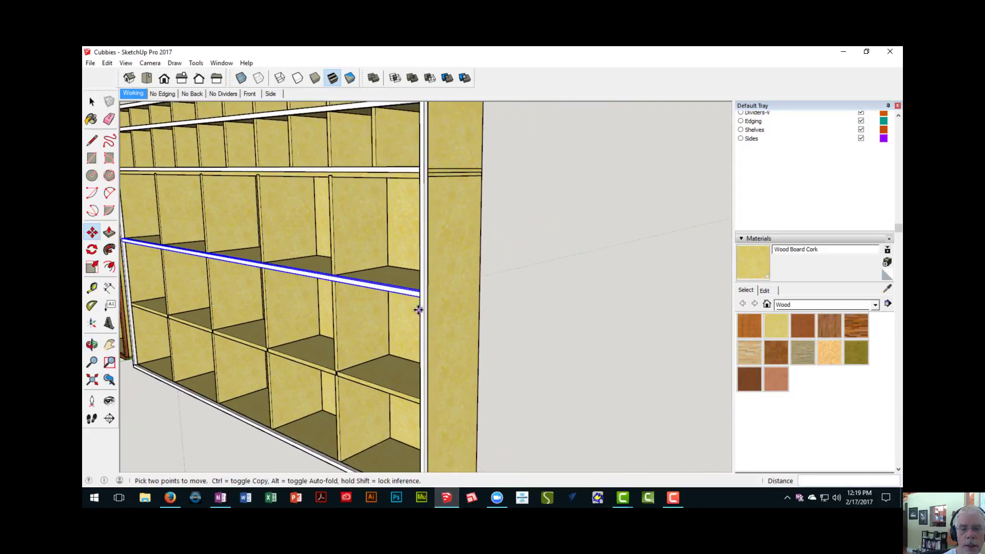
scroll(422, 290, "up", 2)
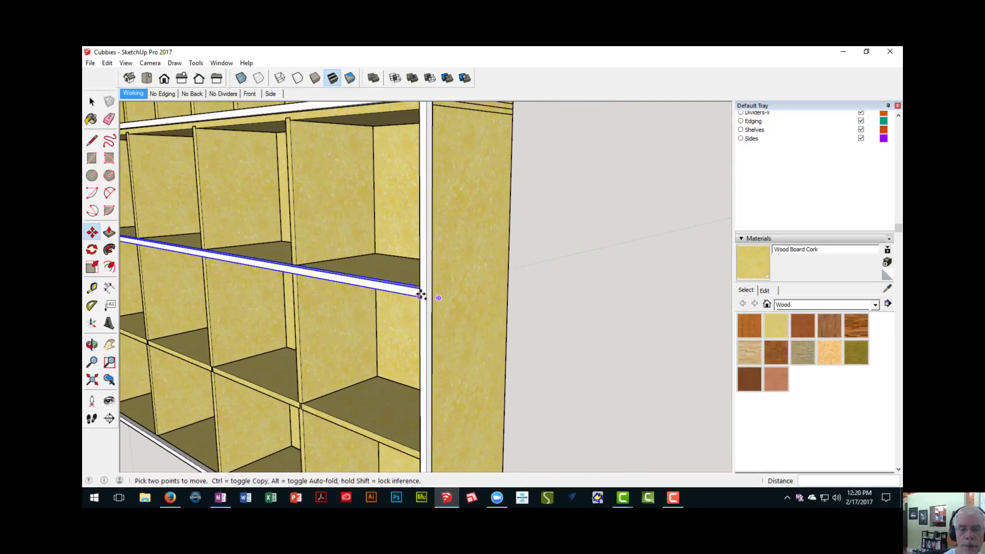
left_click(419, 290)
middle_click_drag(414, 325, 446, 304)
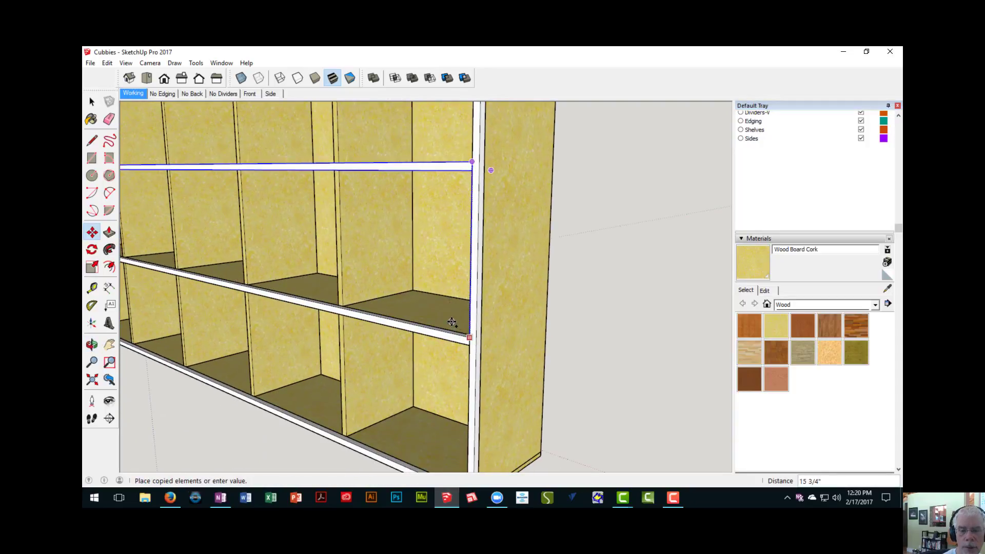
left_click(452, 322)
middle_click_drag(451, 321, 423, 272)
scroll(415, 319, "down", 5)
scroll(395, 293, "up", 2)
middle_click_drag(437, 238, 460, 214, "shift")
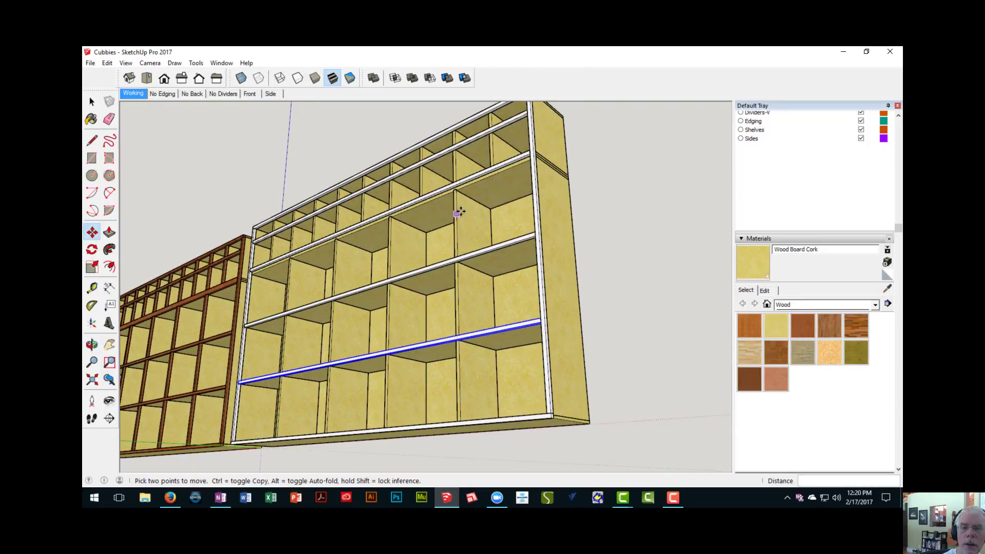
scroll(447, 198, "up", 3)
key("space")
left_click(446, 181)
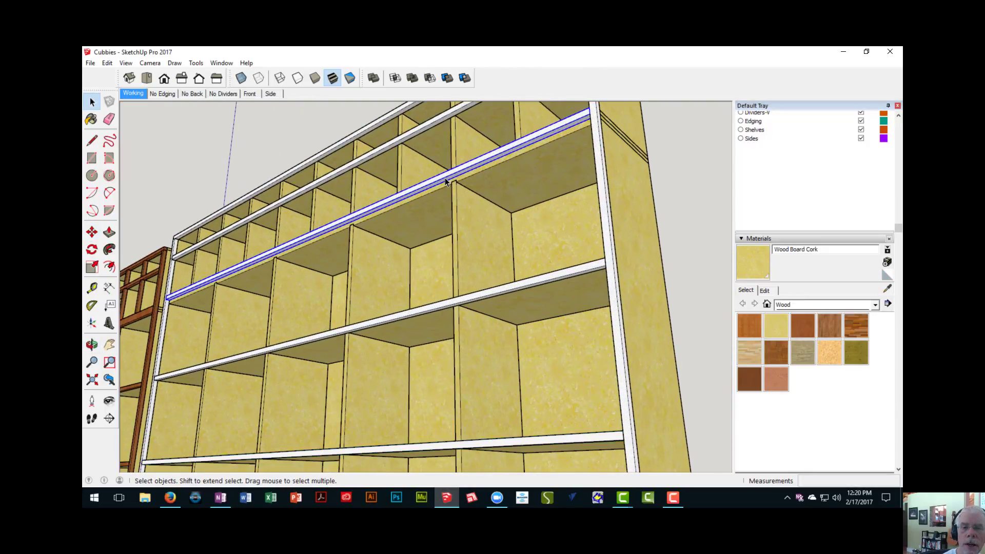
scroll(445, 181, "up", 4)
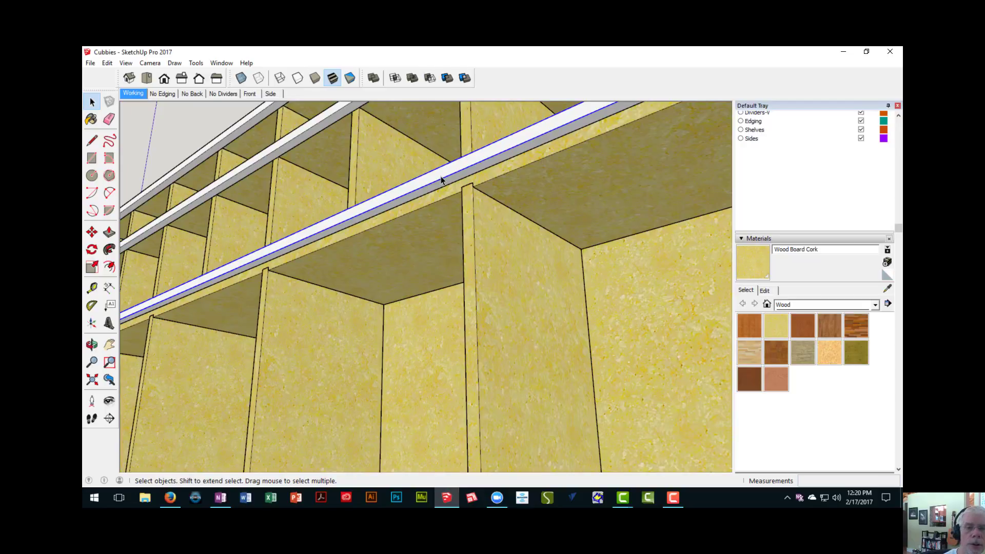
double_click(442, 179)
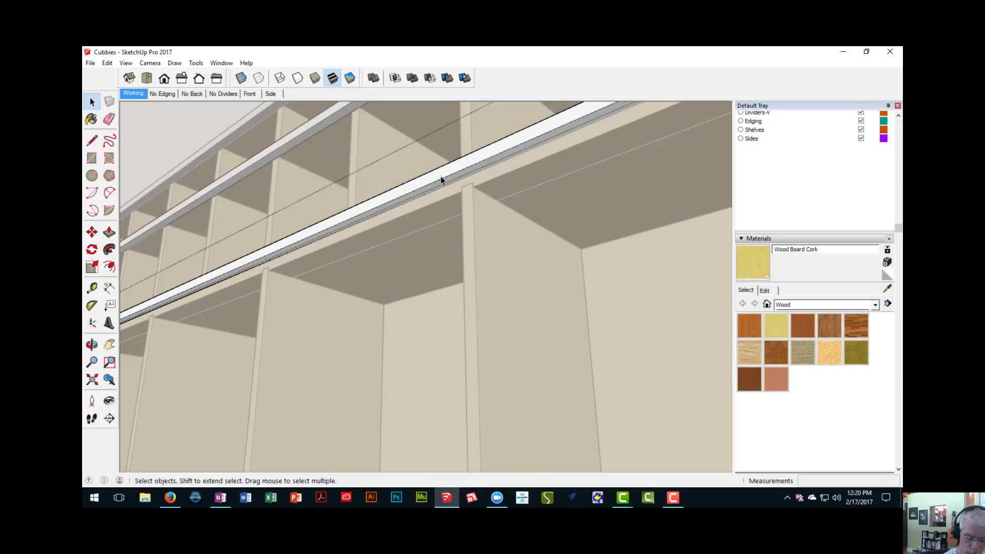
key("Escape")
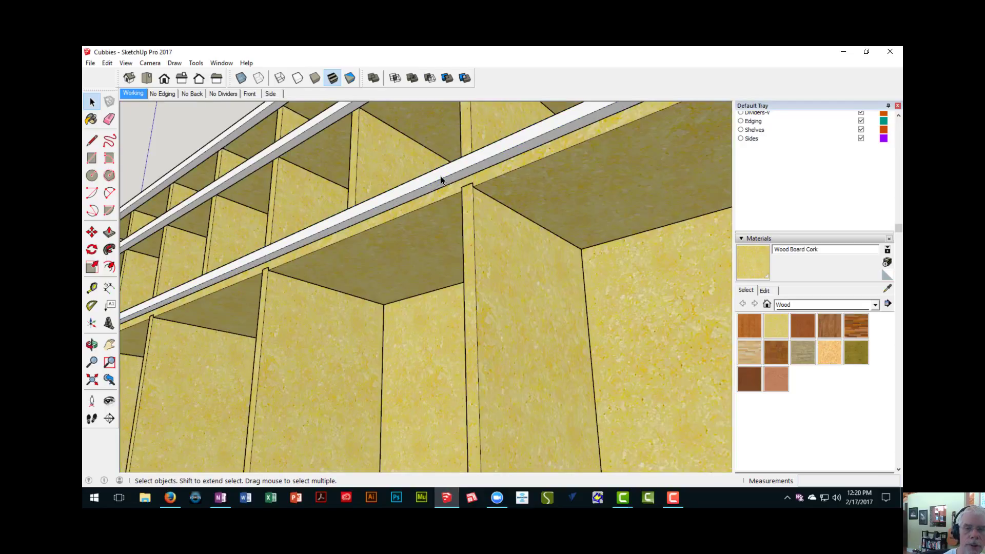
- Make the edging strip at the section joint a unique component
scroll(442, 181, "down", 3)
middle_click_drag(441, 182, 420, 220, "shift")
key("space")
right_click(420, 221)
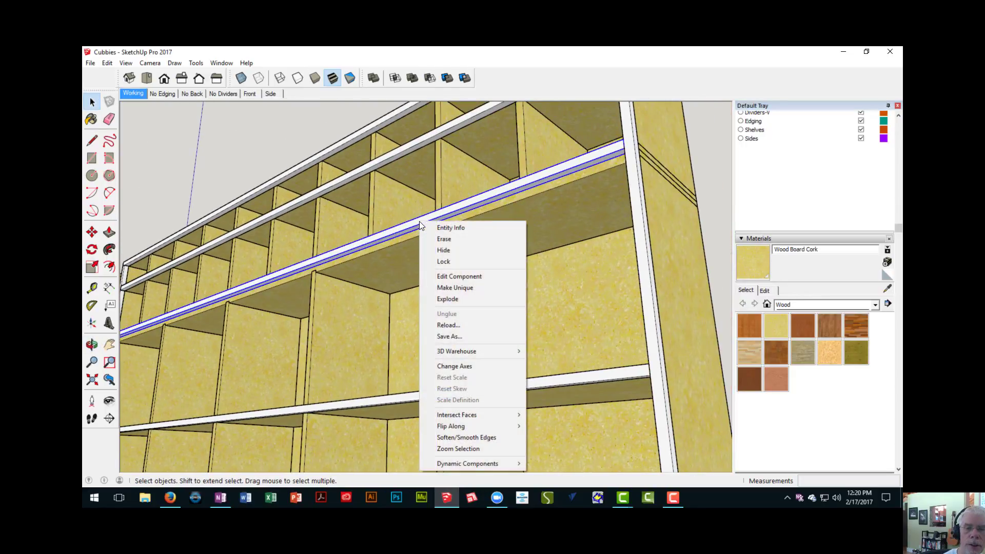
left_click(465, 285)
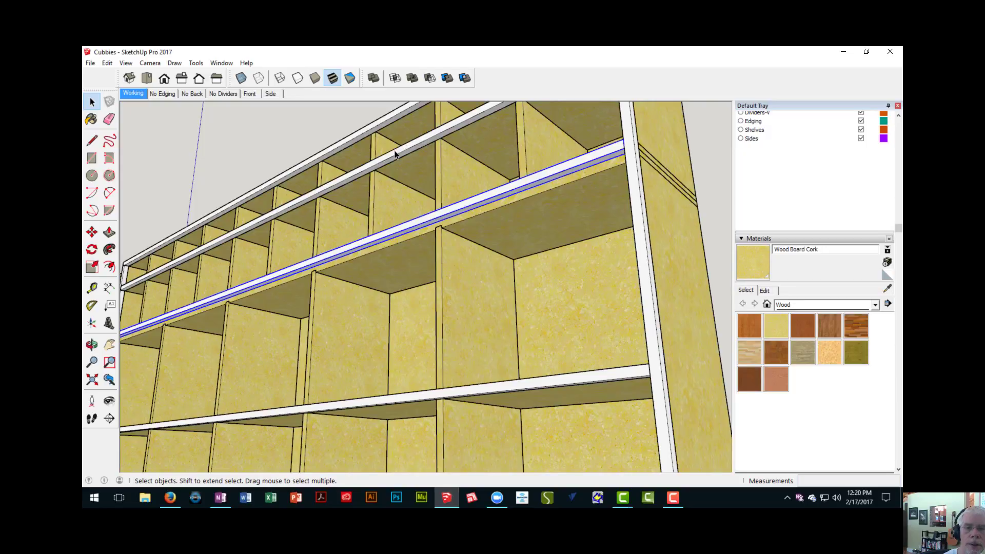
- Extend the underside of the section-joint edging strip by 3/4" with Push/Pull, and finish editing the component
scroll(436, 205, "up", 3)
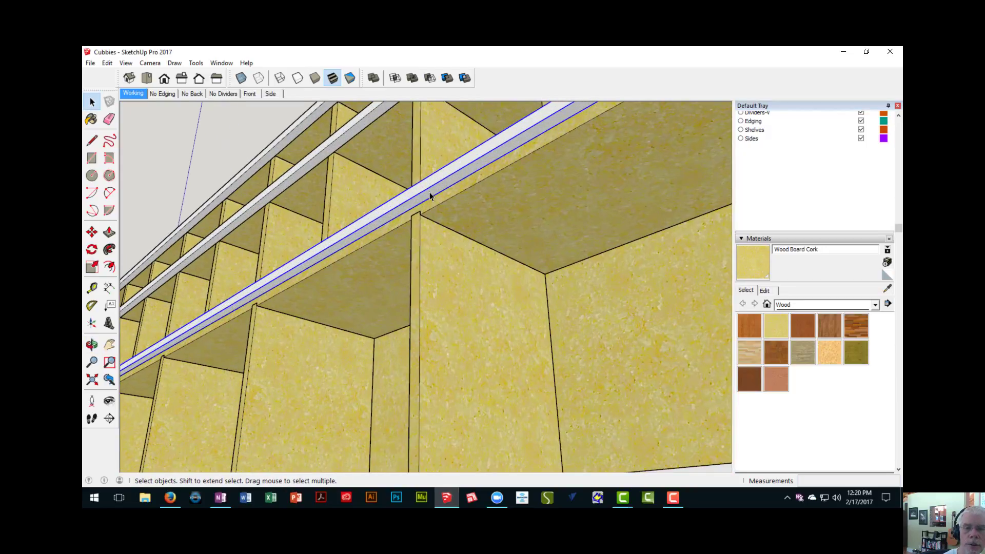
double_click(429, 192)
key("p")
left_click(430, 191)
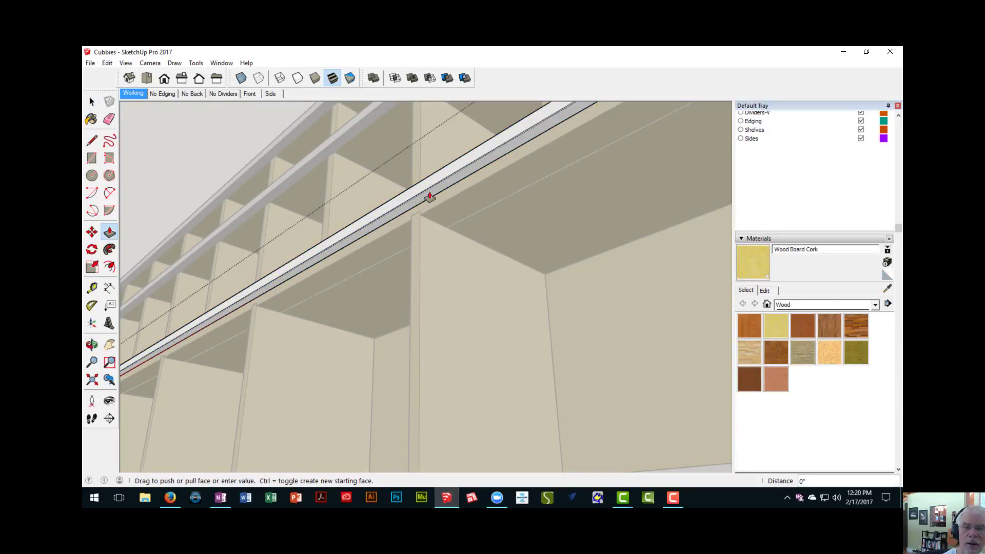
type("3/4")
key("Return")
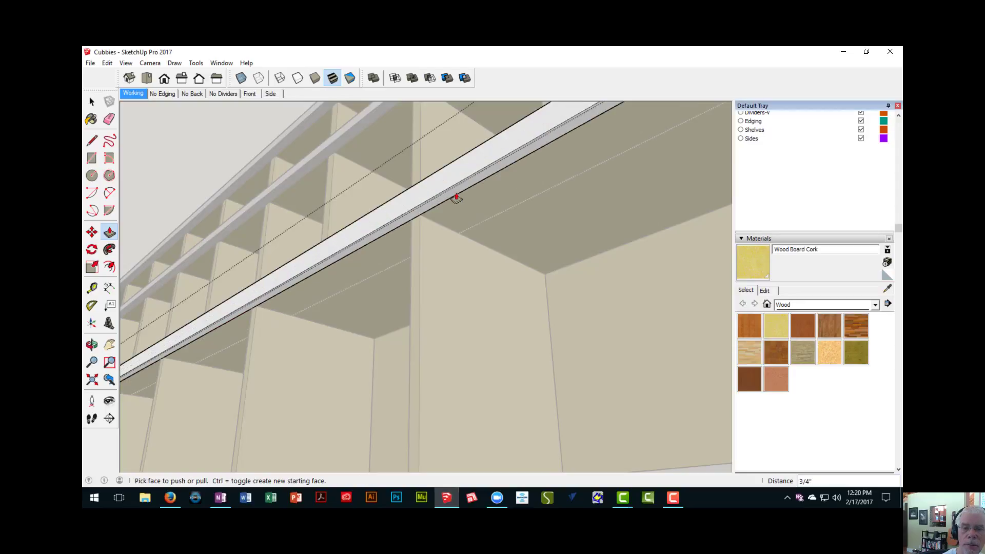
middle_click_drag(447, 230, 440, 270)
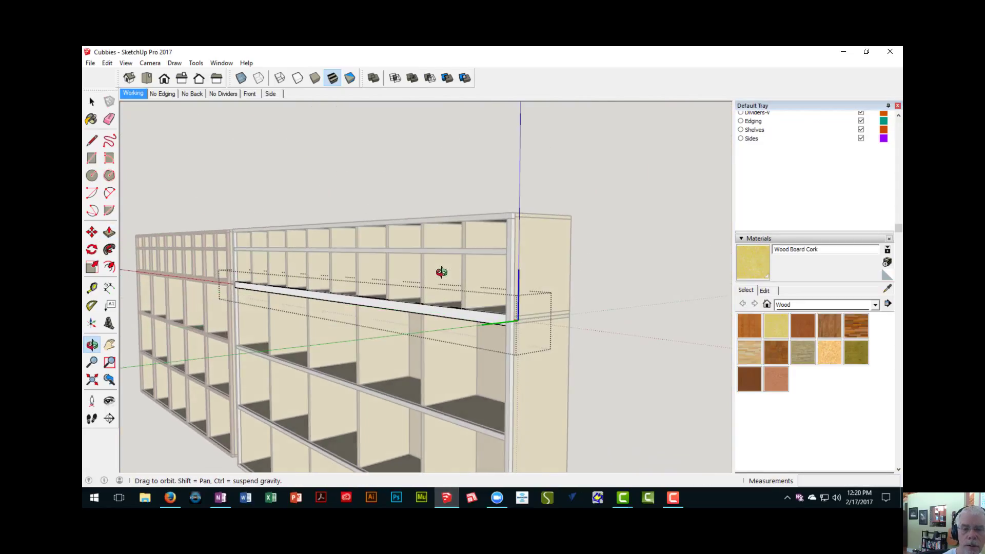
right_click(413, 180)
left_click(424, 180)
- Copy the upright edging nearest the first unit 23 3/4" onto the lower section's first vertical divider, its upper end meeting the joint edging's underside
middle_click_drag(443, 316, 360, 317)
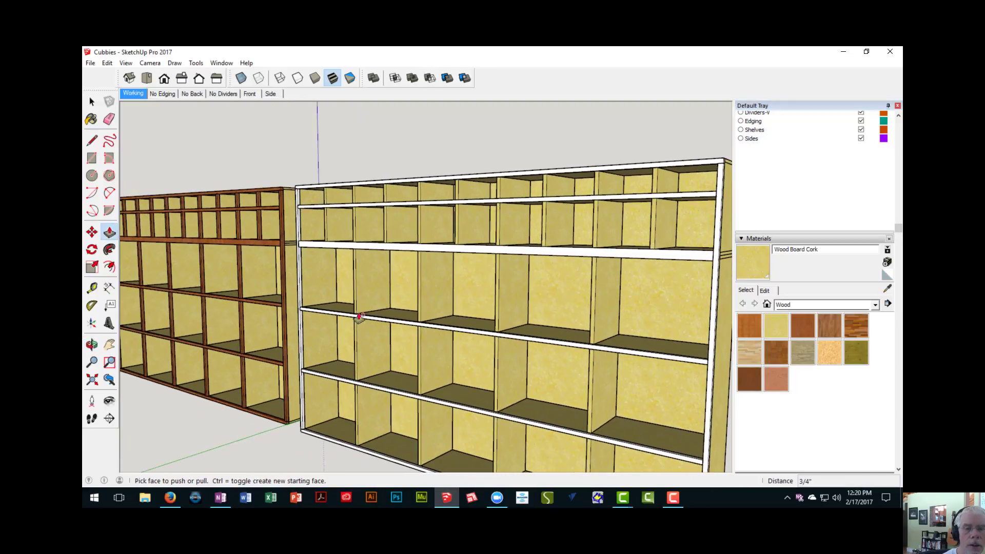
scroll(328, 261, "up", 2)
middle_click_drag(328, 261, 413, 315)
scroll(413, 315, "down", 2)
scroll(381, 282, "up", 3)
key("space")
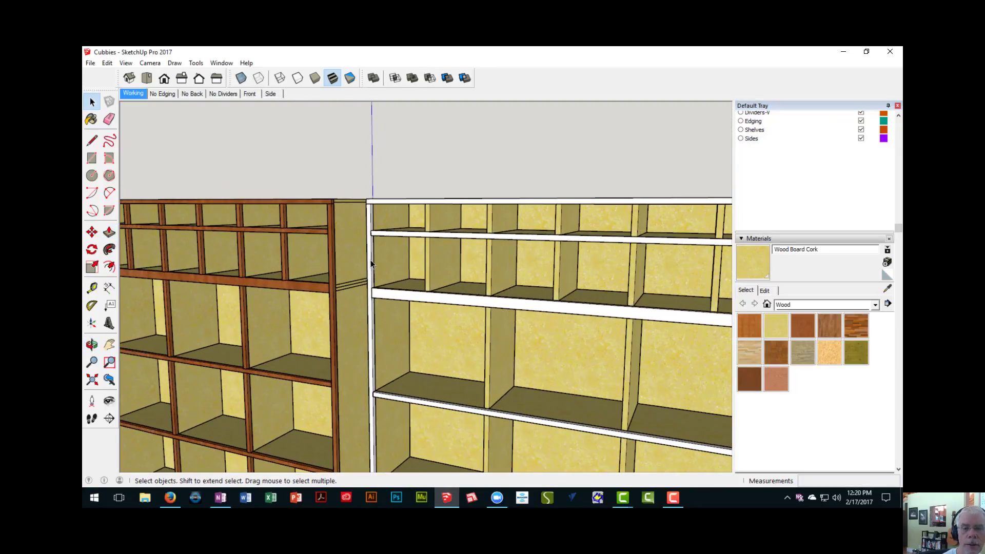
key("m")
scroll(360, 207, "up", 2)
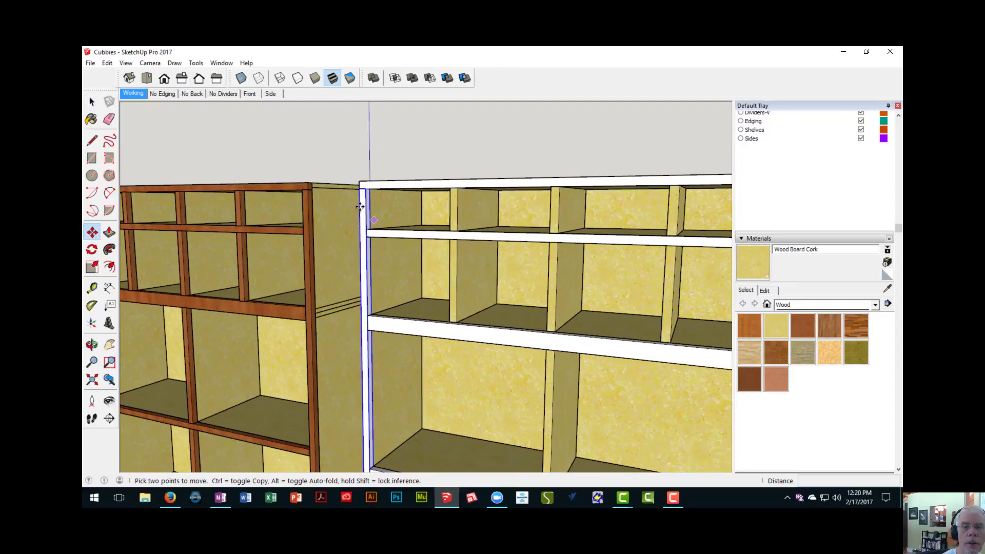
scroll(360, 199, "up", 2)
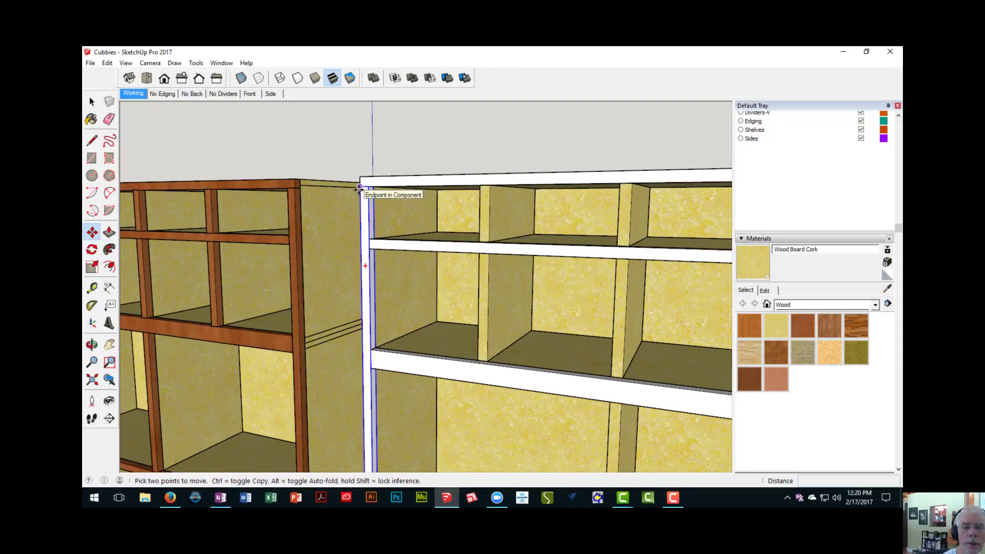
left_click(360, 188)
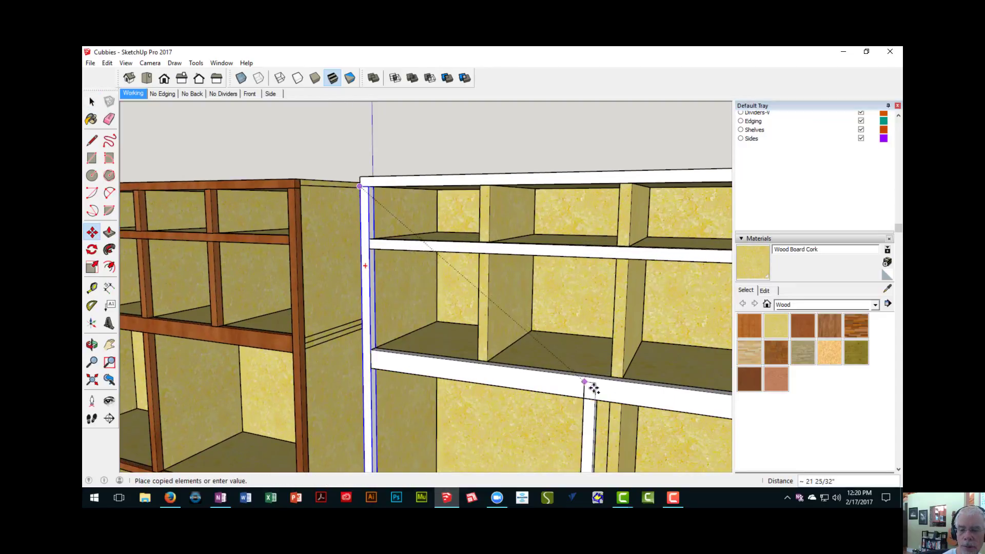
middle_click_drag(591, 385, 447, 211)
scroll(473, 233, "up", 2)
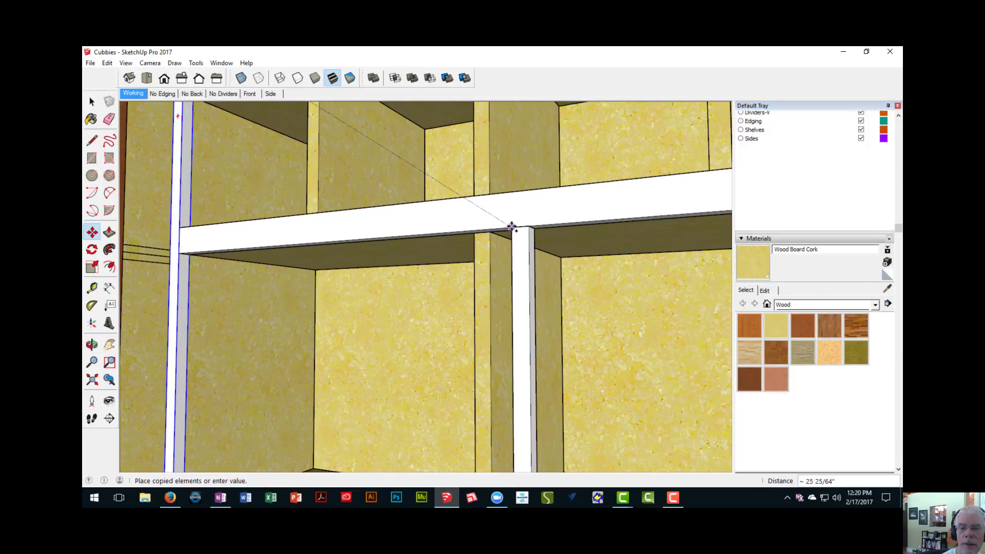
middle_click_drag(510, 227, 636, 231)
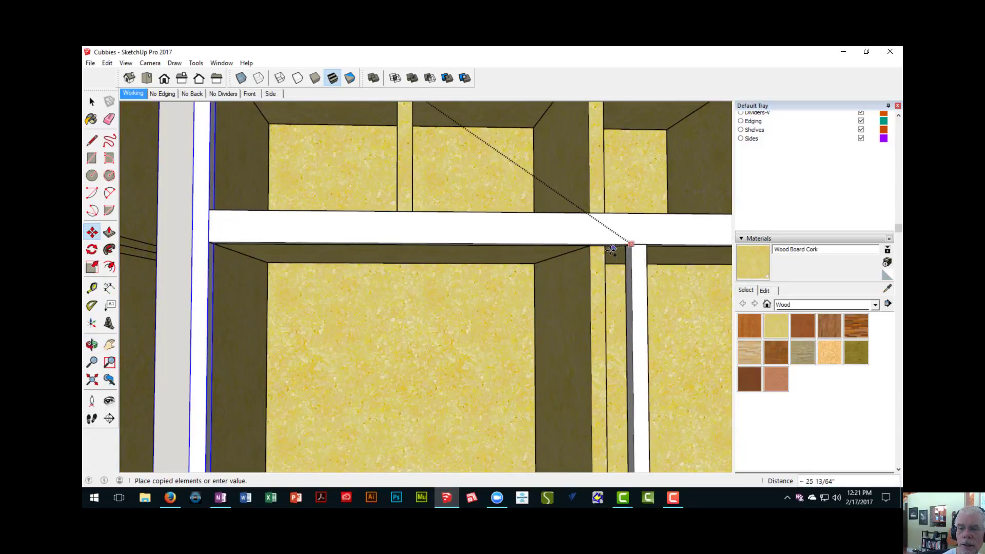
left_click(569, 287)
- Make the copied divider edging strip, which overhangs the unit's base, a unique component
scroll(568, 303, "down", 7)
middle_click_drag(565, 314, 492, 159)
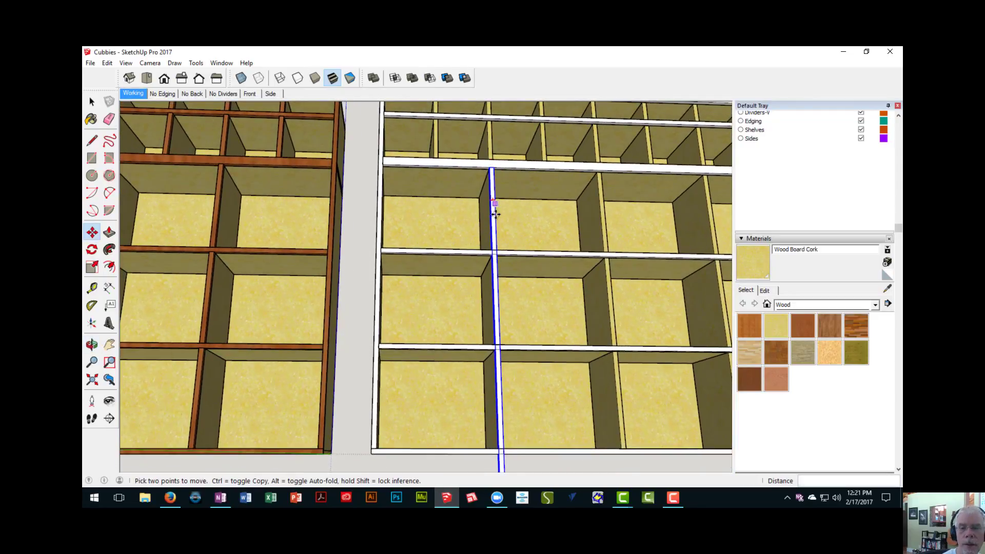
middle_click_drag(492, 211, 503, 161)
middle_click_drag(493, 405, 520, 342, "shift")
key("space")
right_click(528, 386)
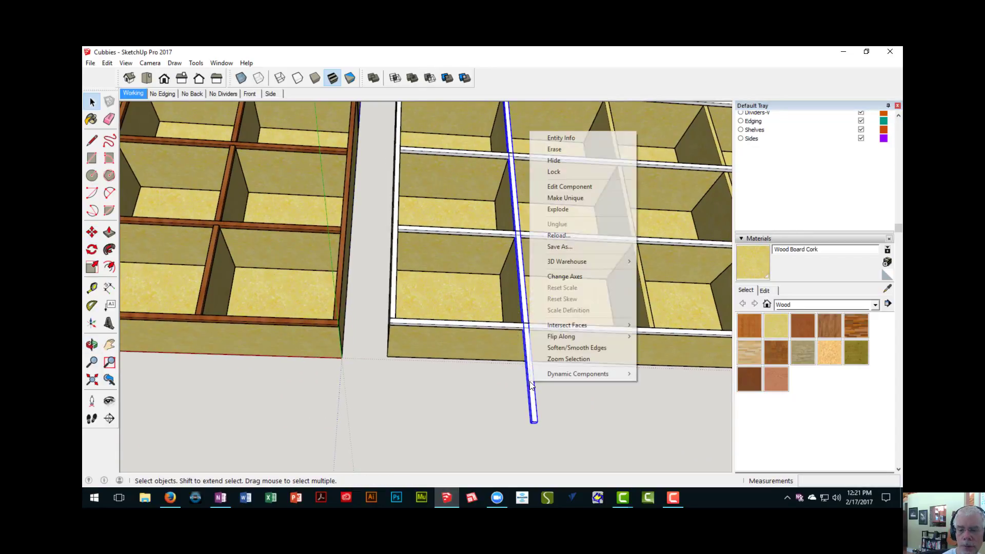
left_click(574, 199)
- Shorten the copied divider edging strip by pushing its lower end up 45 3/4" to the lower section's uppermost shelf edging, and finish editing the component
middle_click_drag(554, 365, 520, 365)
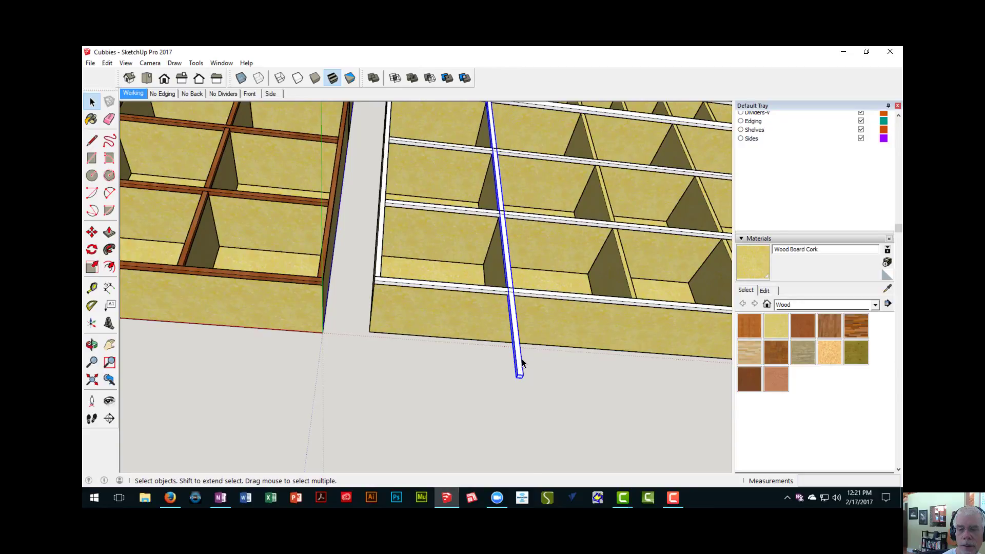
double_click(522, 366)
scroll(518, 379, "up", 2)
key("p")
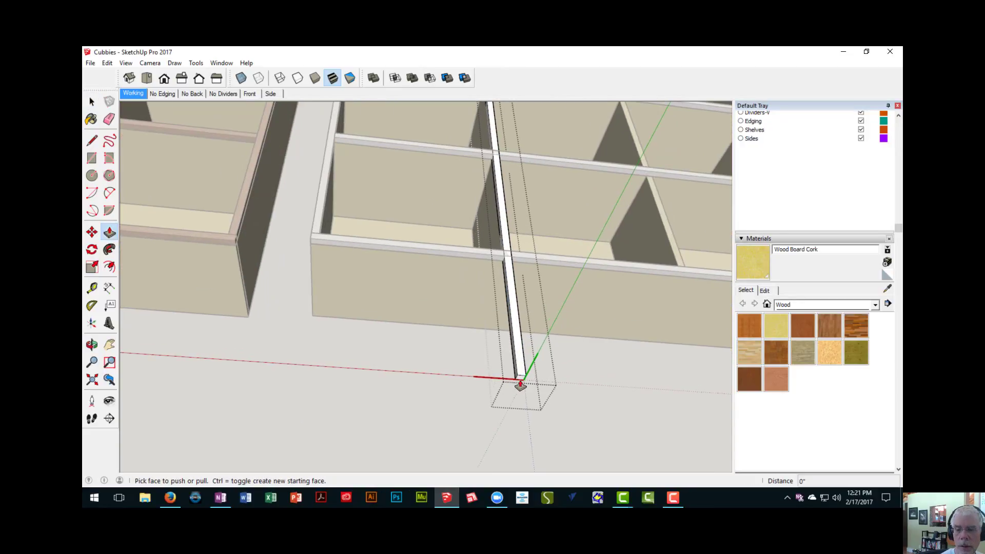
left_click_drag(521, 381, 519, 327)
middle_click_drag(505, 210, 445, 449)
middle_click_drag(465, 284, 431, 421)
scroll(434, 357, "up", 2)
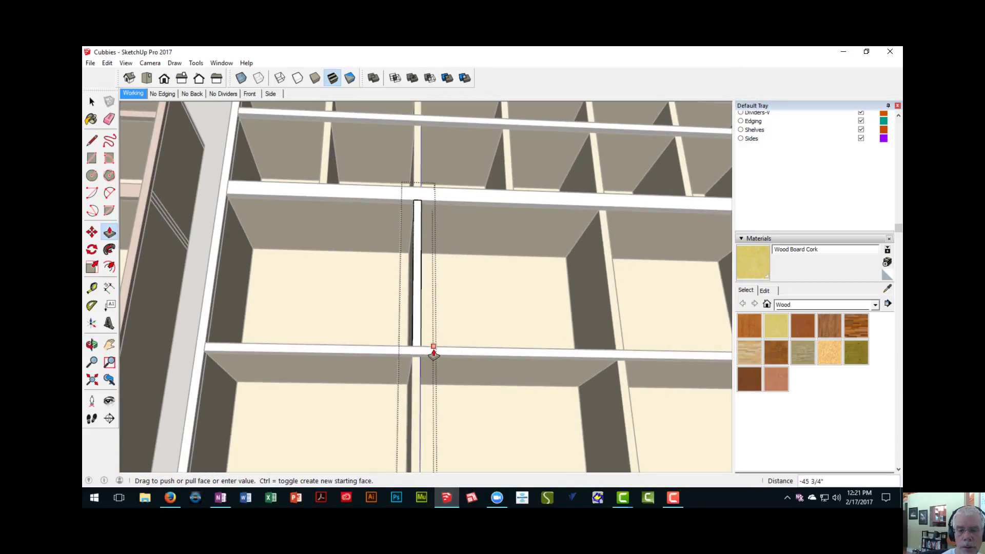
left_click(429, 353)
middle_click_drag(427, 352, 295, 453)
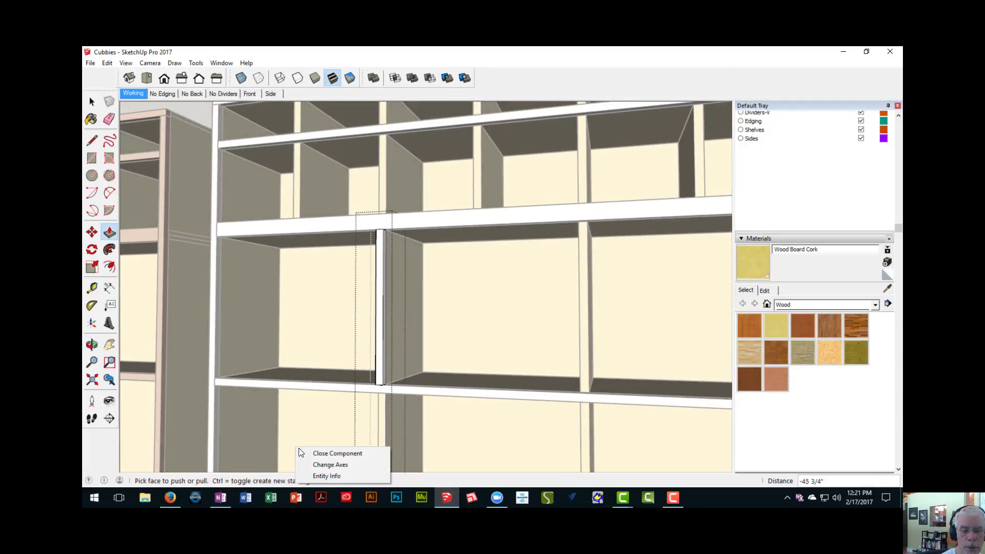
left_click(303, 451)
- Copy the shortened edging strip 19" along the red axis onto the second vertical divider in the lower section's top row
middle_click_drag(303, 451, 374, 242)
scroll(344, 393, "down", 3)
scroll(372, 246, "up", 3)
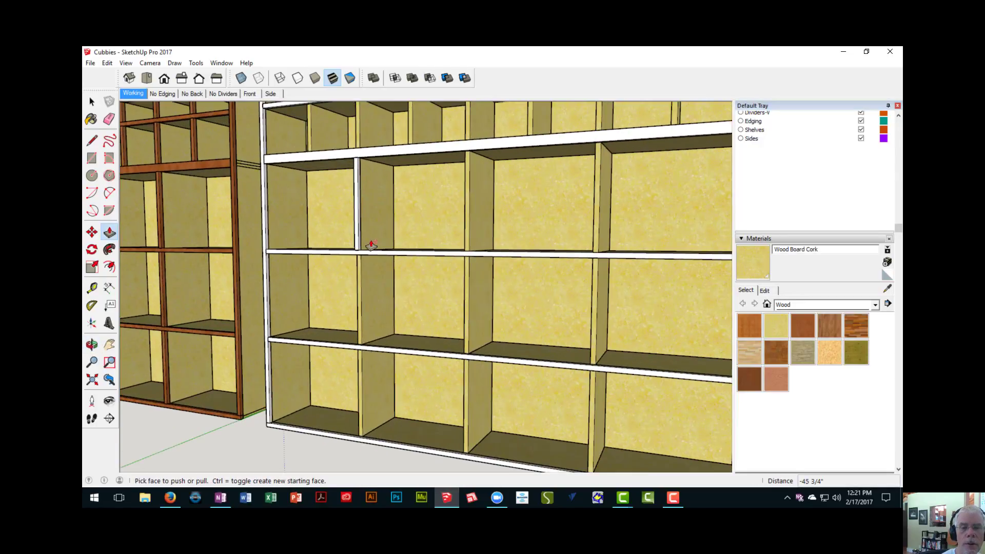
scroll(371, 246, "down", 3)
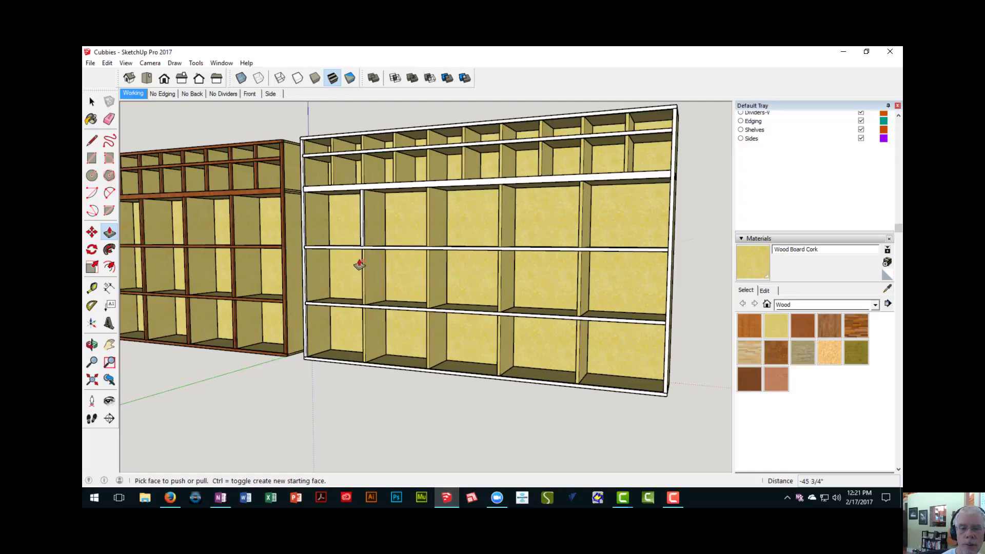
scroll(366, 218, "up", 5)
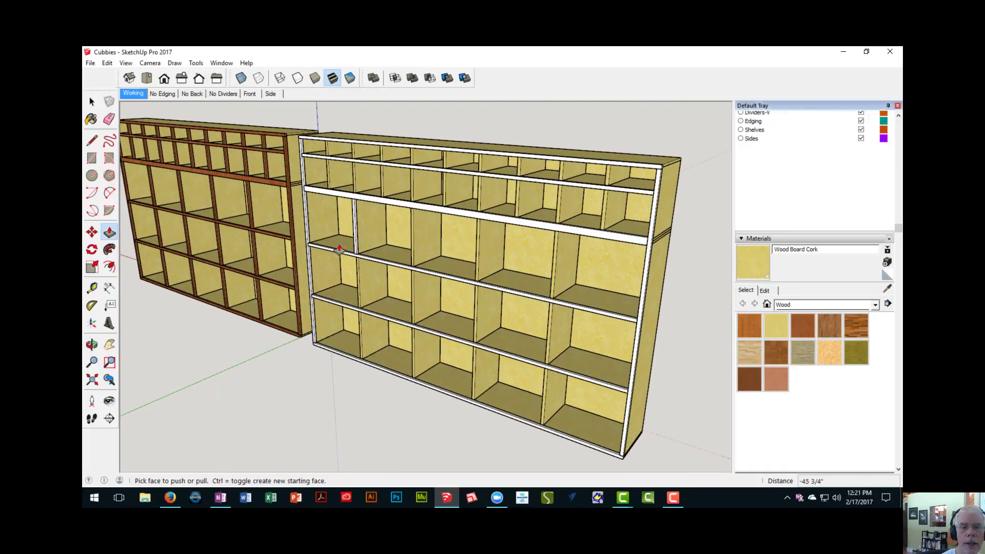
key("space")
left_click(360, 221)
scroll(373, 251, "down", 4)
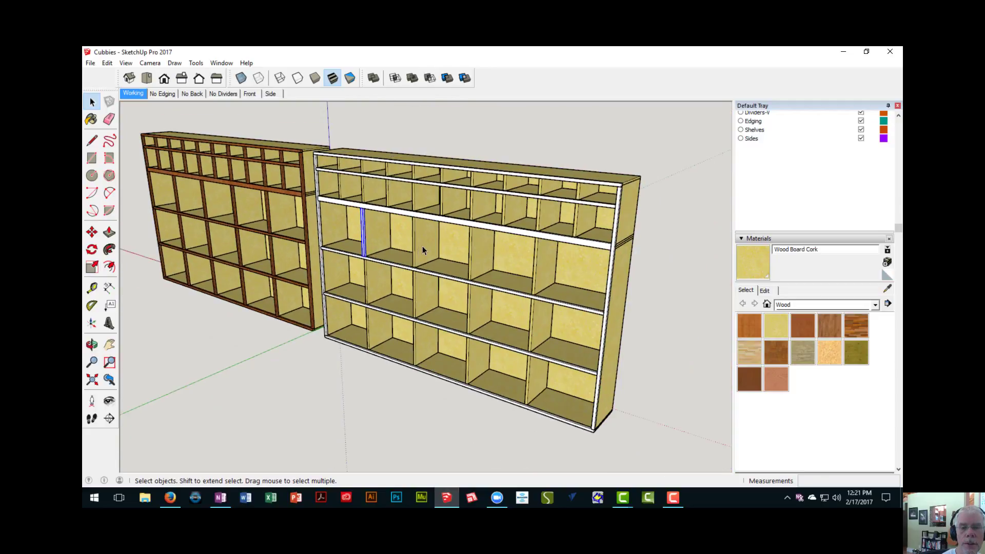
middle_click_drag(454, 261, 375, 232)
scroll(347, 234, "up", 4)
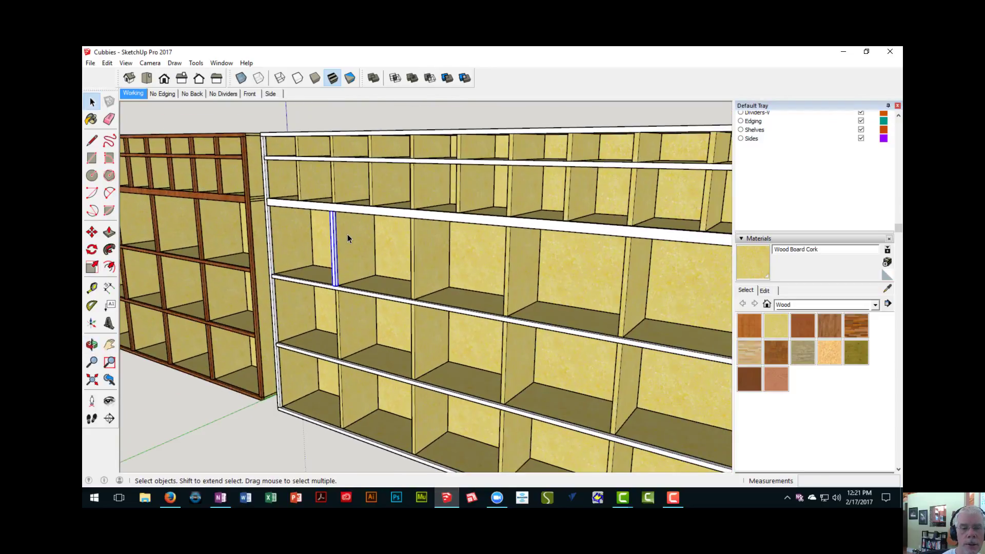
scroll(347, 234, "up", 2)
key("m")
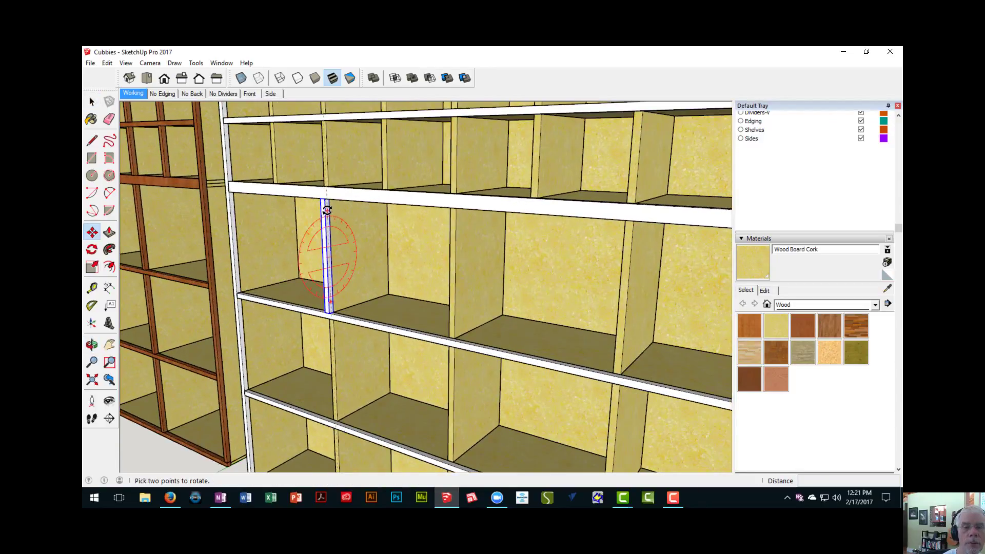
left_click(324, 199)
key("ctrl")
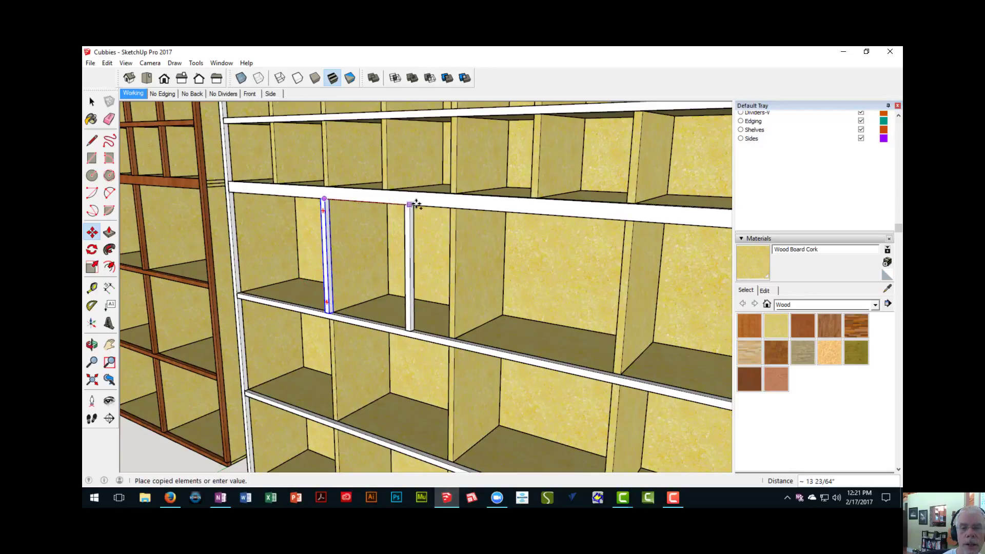
left_click(478, 254)
- Multiply the strip copy by *3 to cover the remaining vertical dividers in that row
scroll(477, 253, "down", 6)
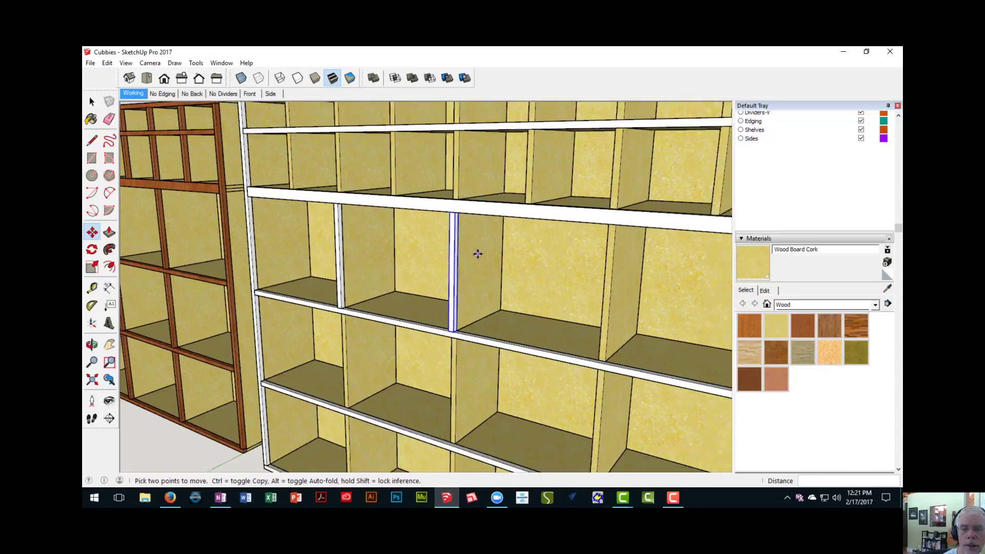
middle_click_drag(469, 258, 418, 259)
scroll(421, 259, "up", 3)
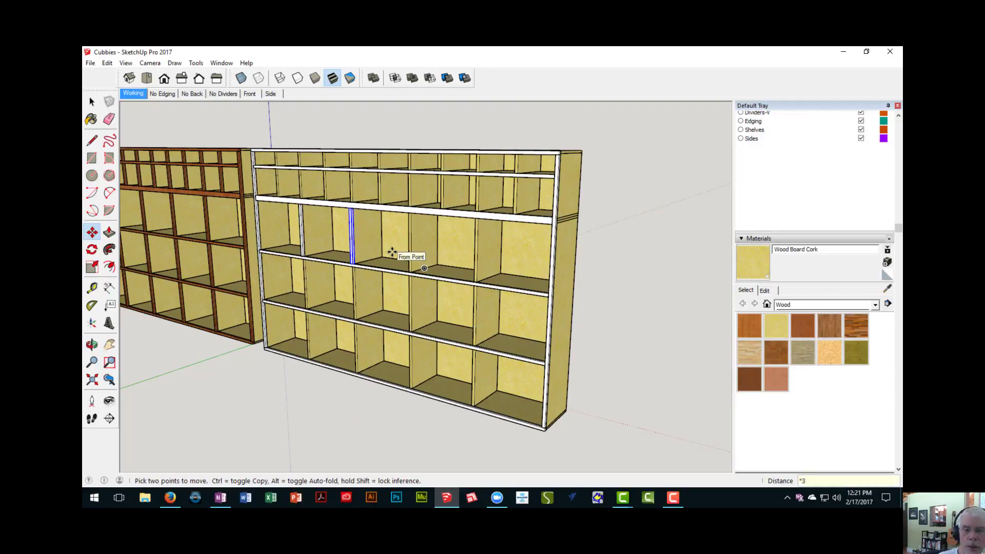
key("Return")
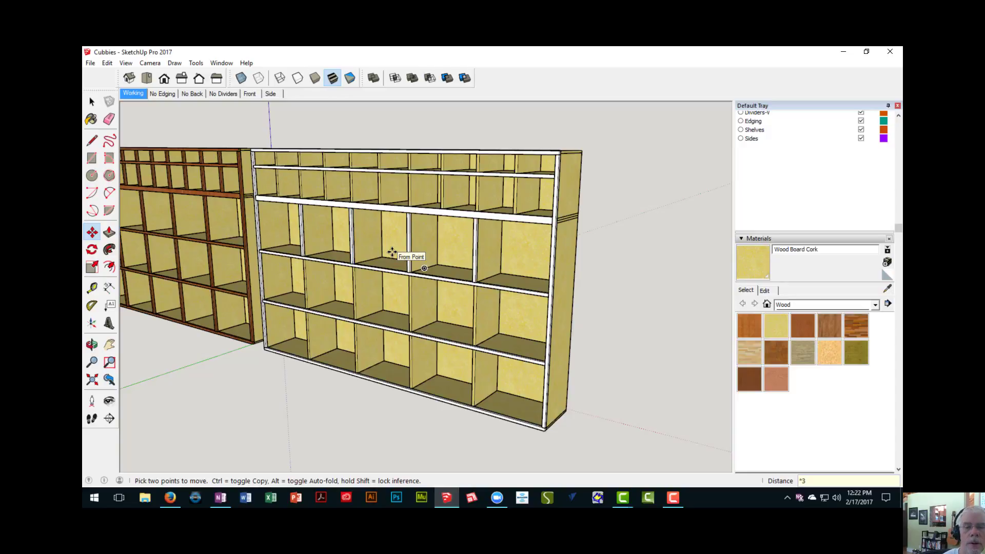
- Copy all four divider edging strips of the lower section's top row 15 3/4" down onto the row beneath
middle_click_drag(347, 263, 349, 256)
scroll(307, 241, "up", 3)
key("space")
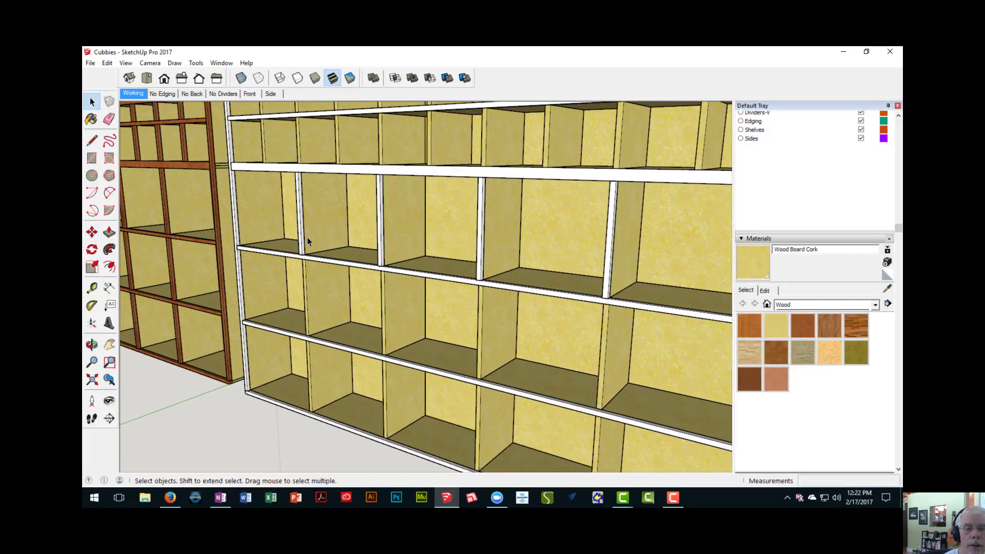
left_click(301, 235)
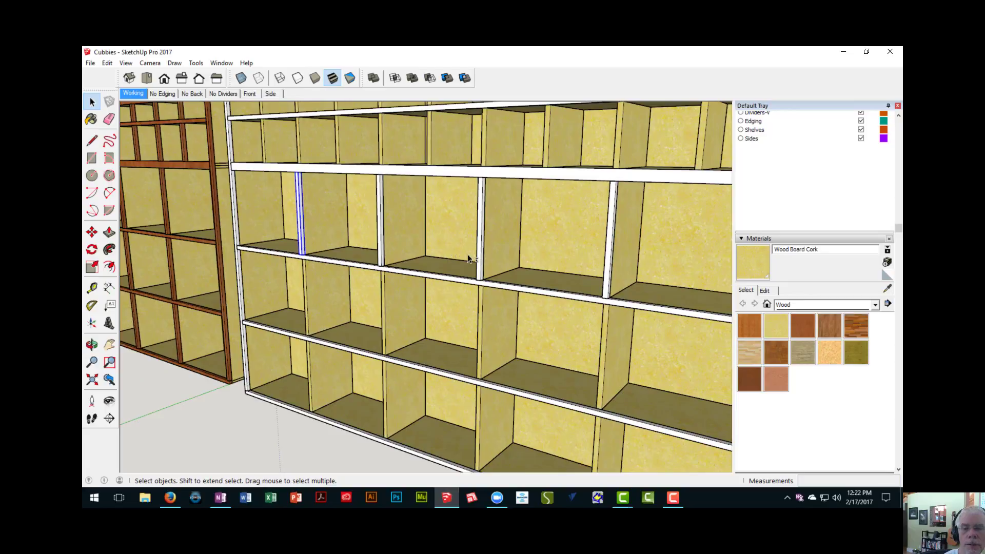
left_click(481, 262, "shift")
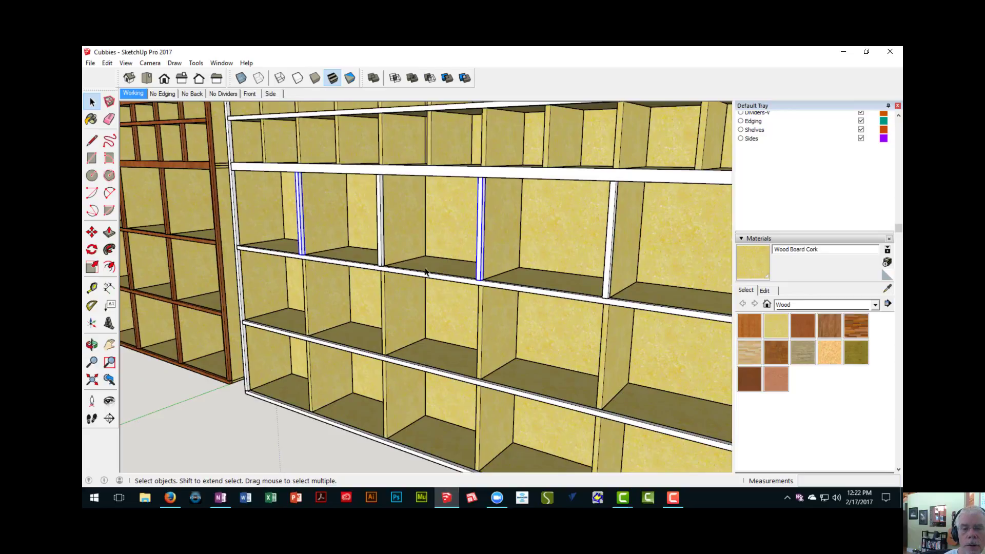
left_click(383, 254, "shift")
middle_click_drag(383, 254, 558, 302)
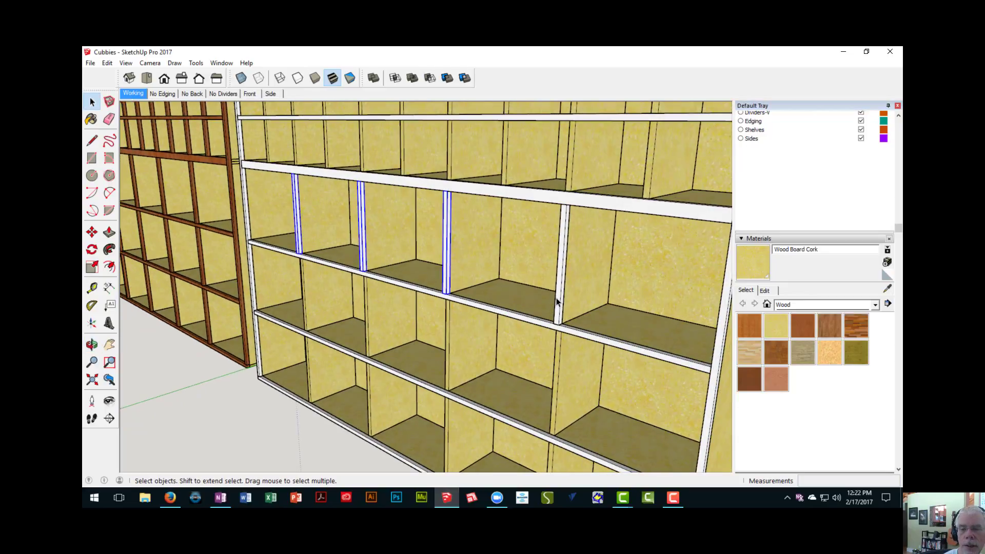
left_click(561, 299, "shift")
scroll(564, 367, "down", 3)
middle_click_drag(563, 367, 356, 313)
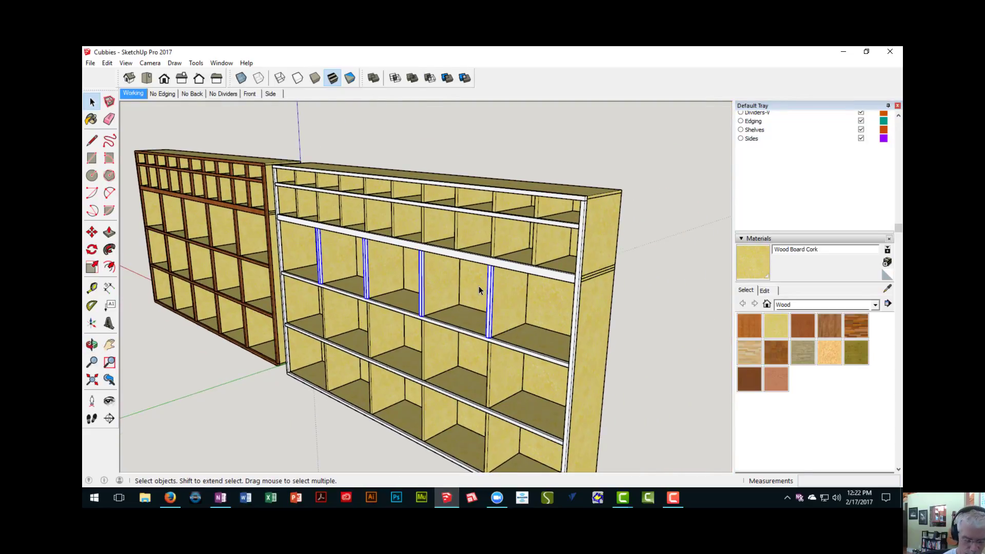
key("m")
scroll(479, 290, "up", 3)
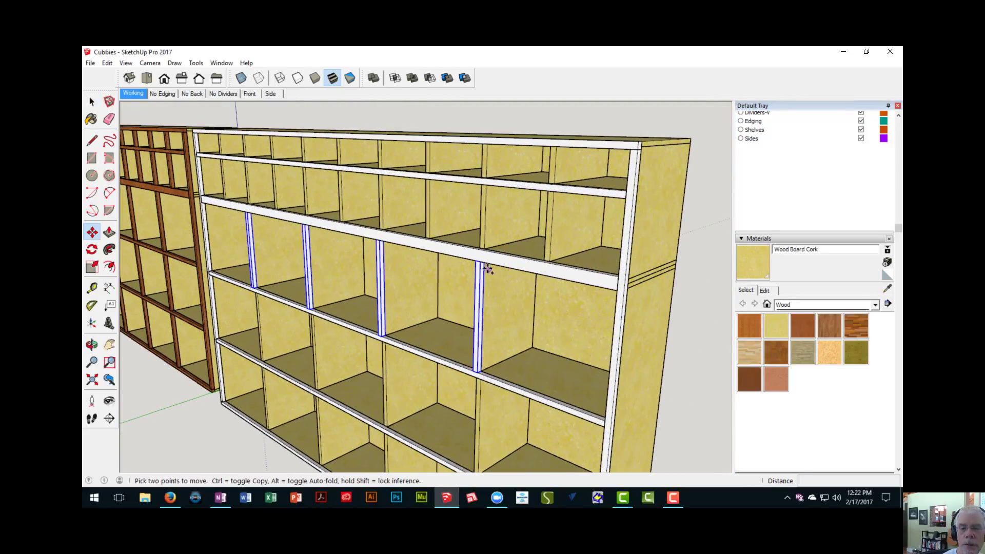
key("ctrl")
left_click(480, 263)
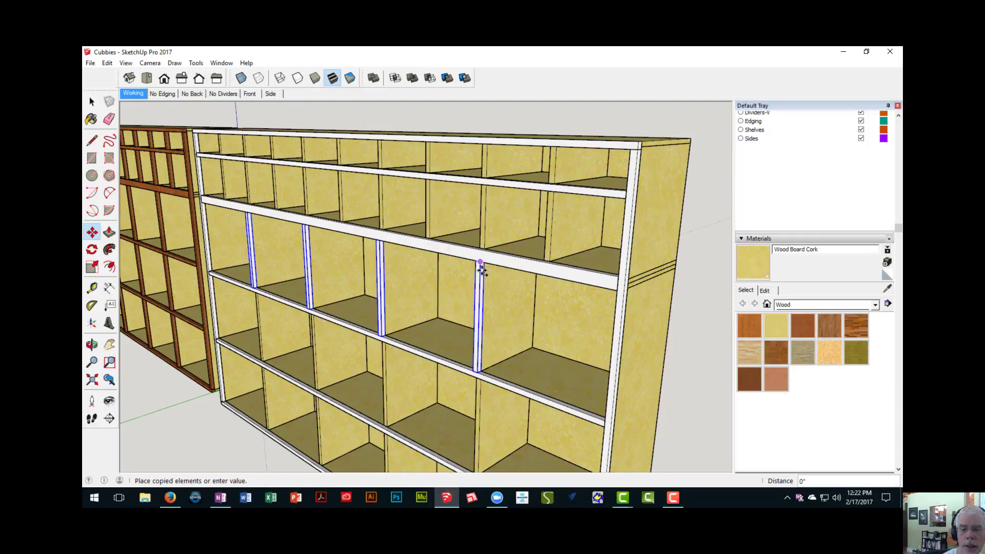
scroll(475, 384, "up", 3)
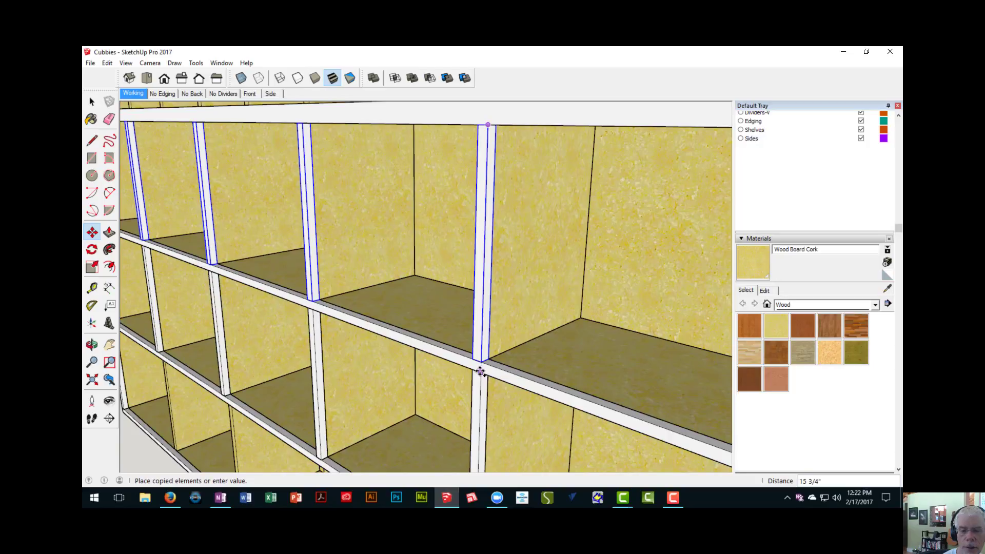
left_click(481, 370)
- Multiply the downward copy of the four strips by *2 to cover the bottom row's dividers
scroll(481, 371, "down", 4)
middle_click_drag(473, 384, 469, 295, "shift")
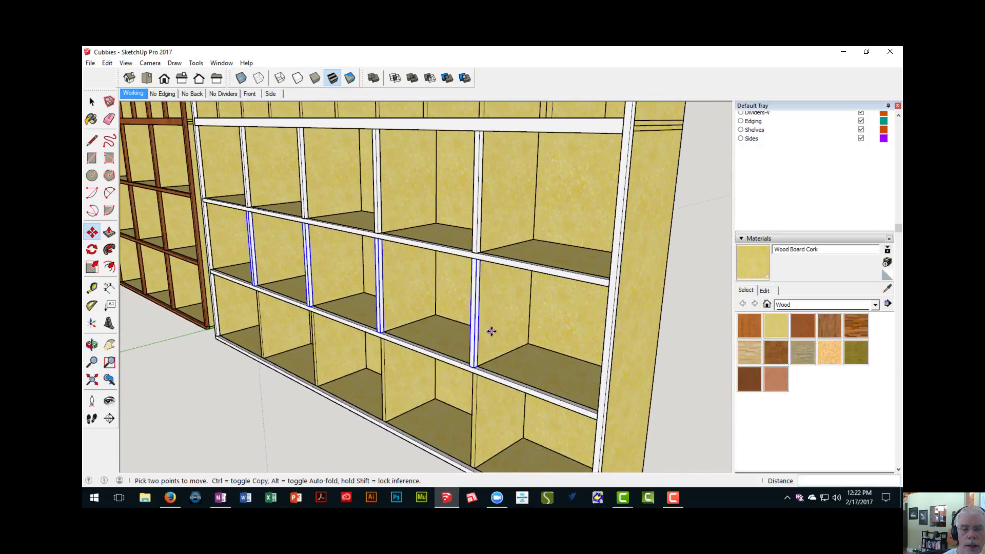
scroll(491, 331, "down", 3)
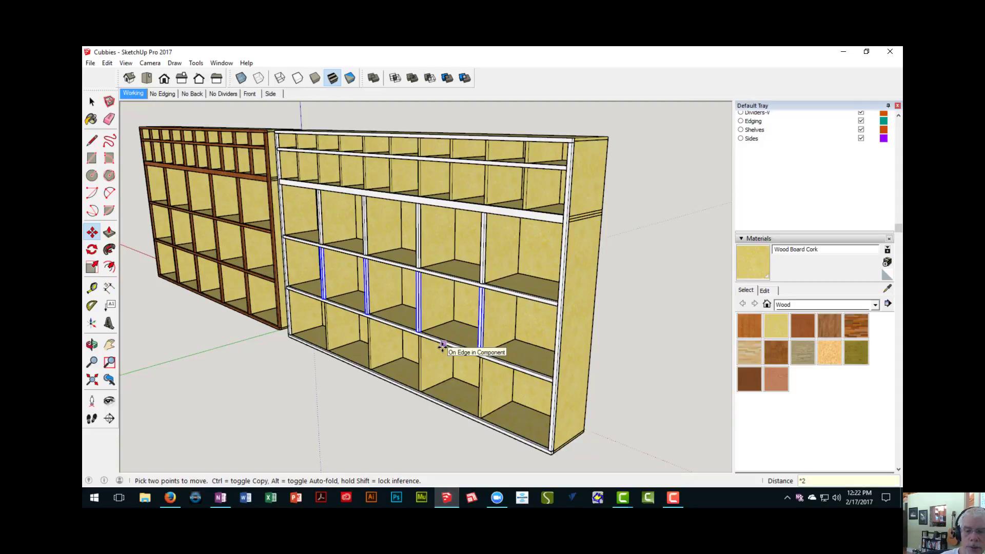
key("Return")
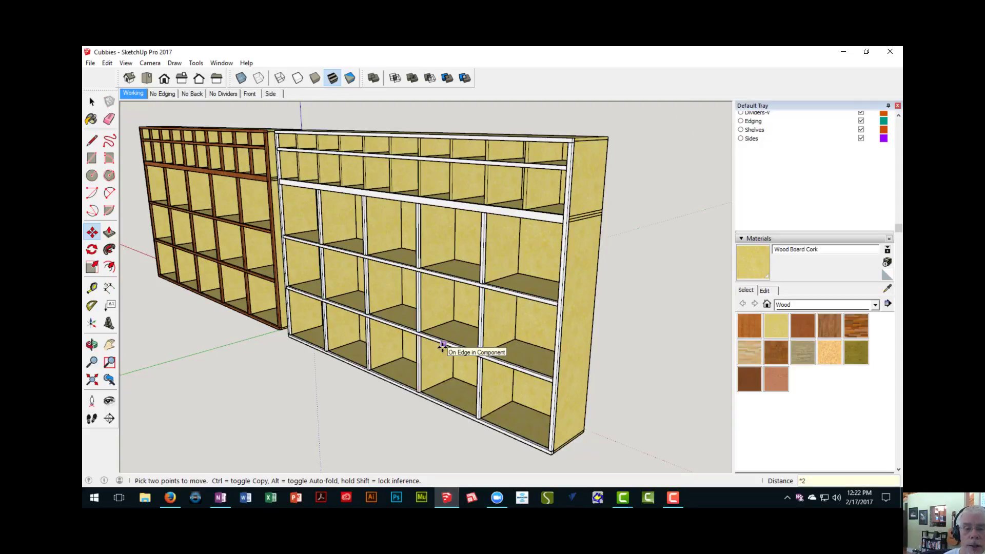
- Copy the lower section's first divider edging strip up beneath the unit's top edging, and shift it about 1 3/16" onto the upper section's first divider
middle_click_drag(443, 347, 421, 383)
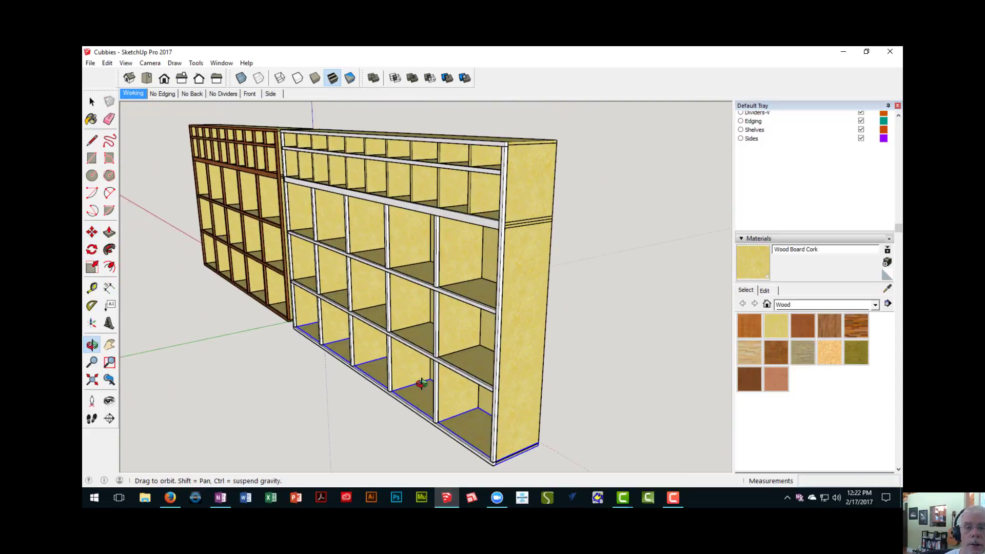
middle_click_drag(396, 341, 350, 329)
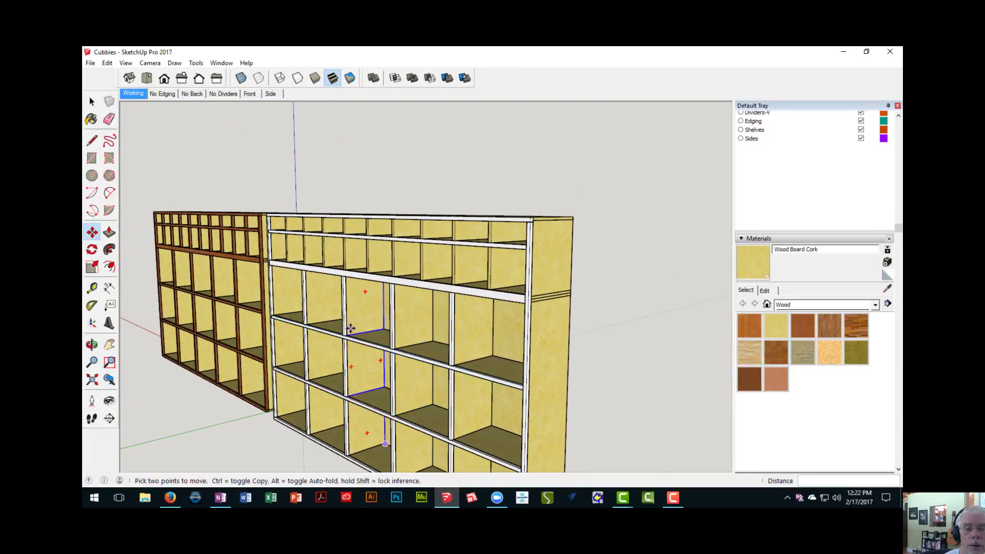
scroll(359, 333, "up", 5)
key("space")
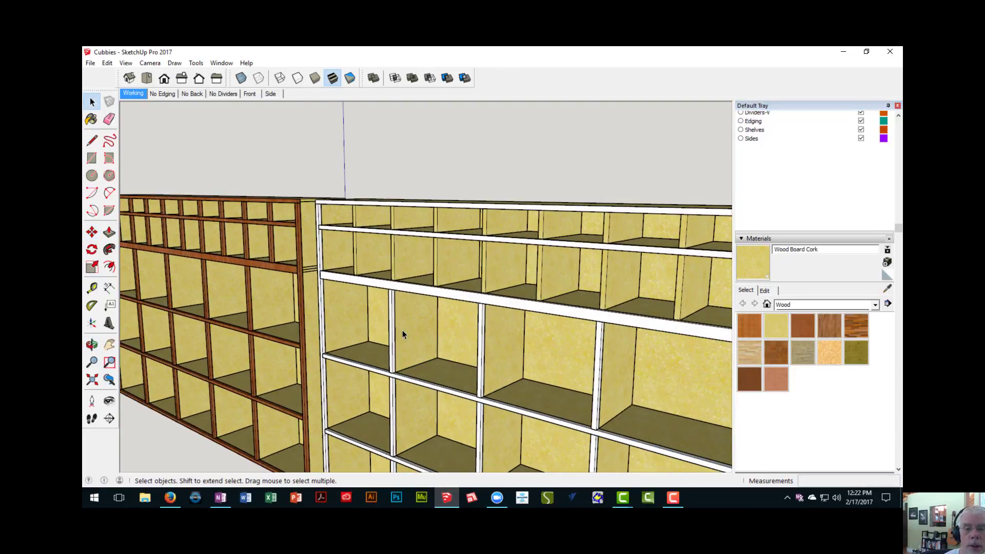
scroll(402, 334, "up", 2)
left_click(389, 318)
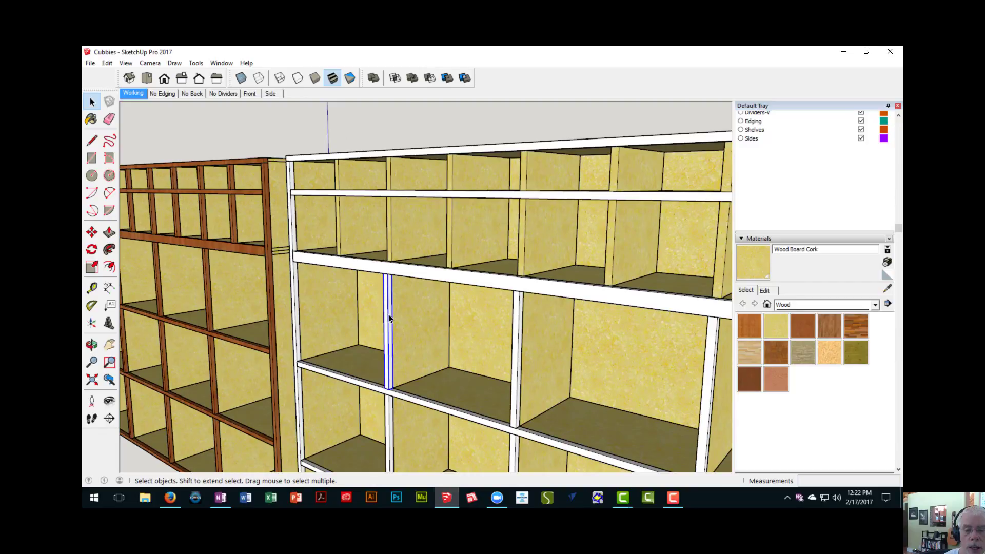
key("m")
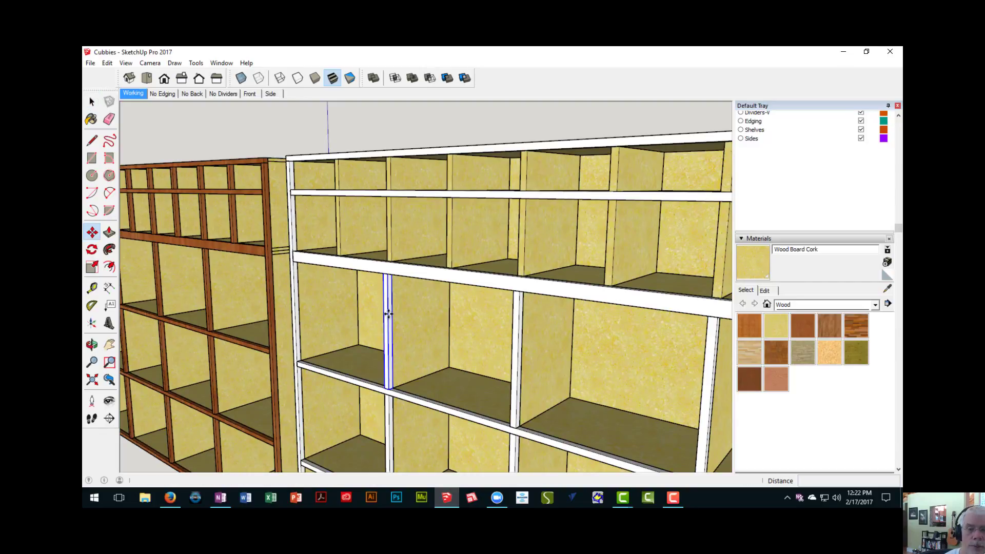
key("ctrl")
left_click(389, 276)
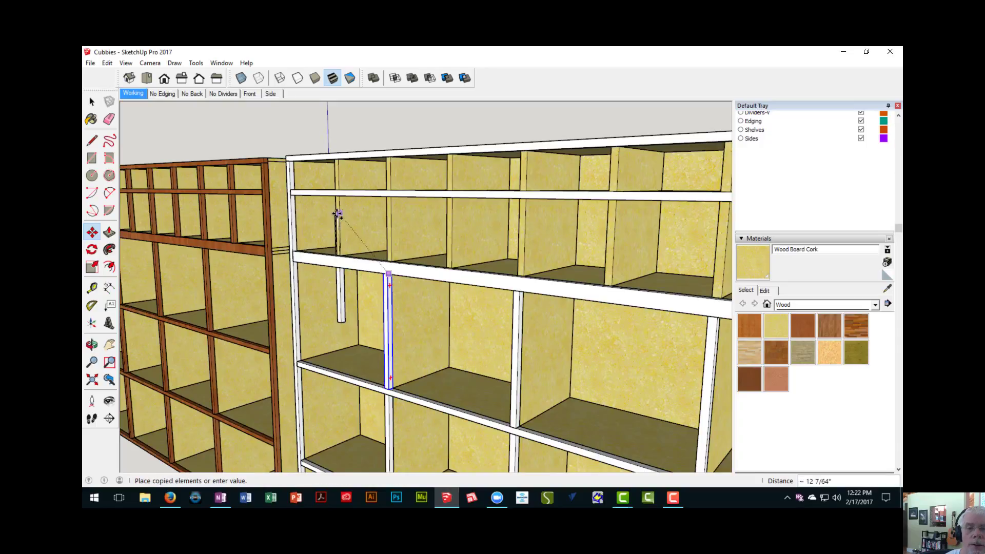
middle_click_drag(336, 220, 371, 232)
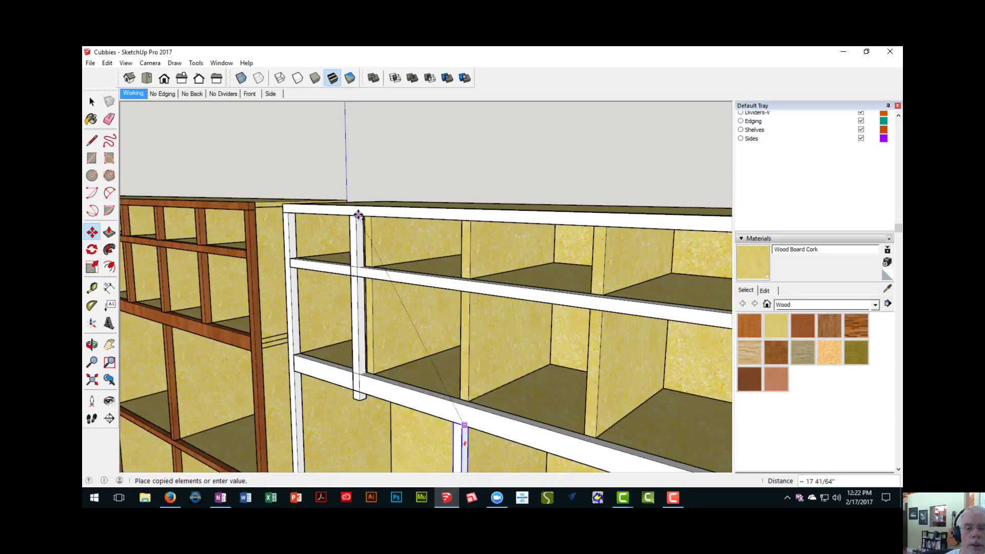
scroll(358, 215, "up", 3)
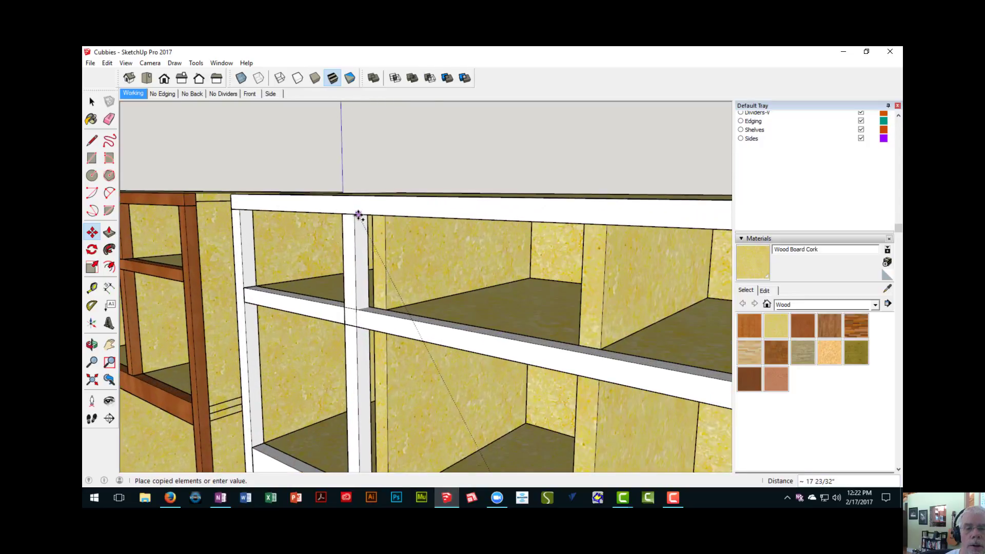
left_click(357, 215)
scroll(358, 226, "up", 3)
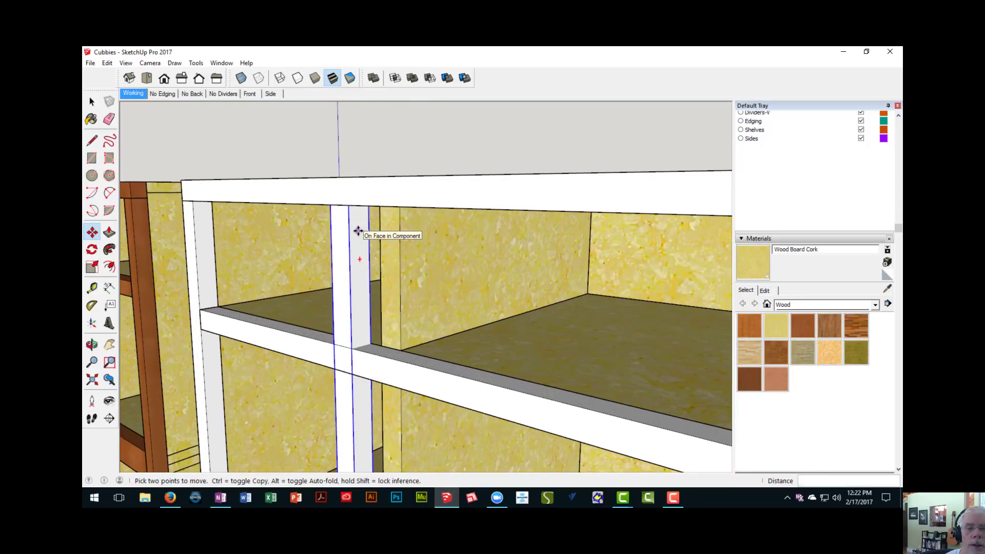
left_click(347, 200)
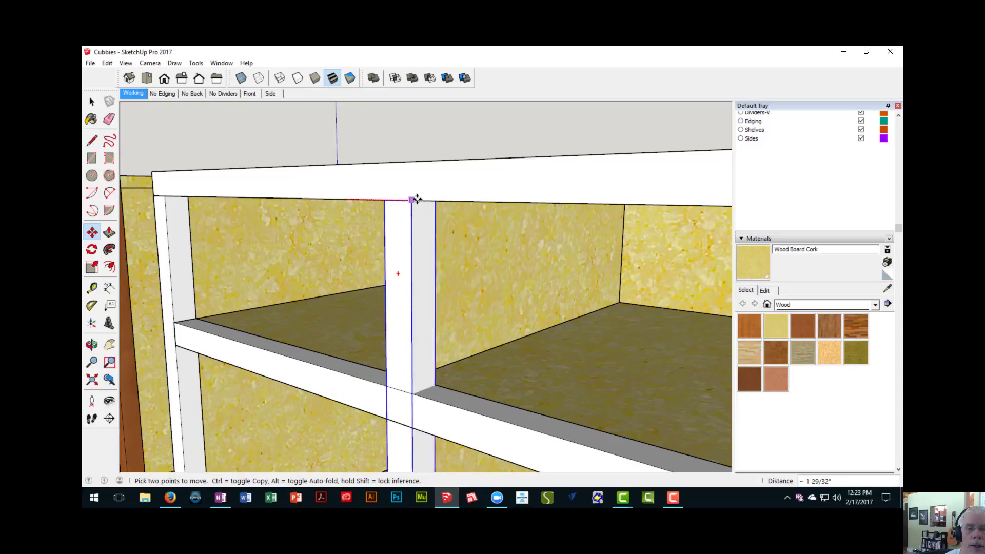
- Make the edging strip copy on the upper section's first divider a unique component
left_click(491, 271)
scroll(444, 349, "down", 5)
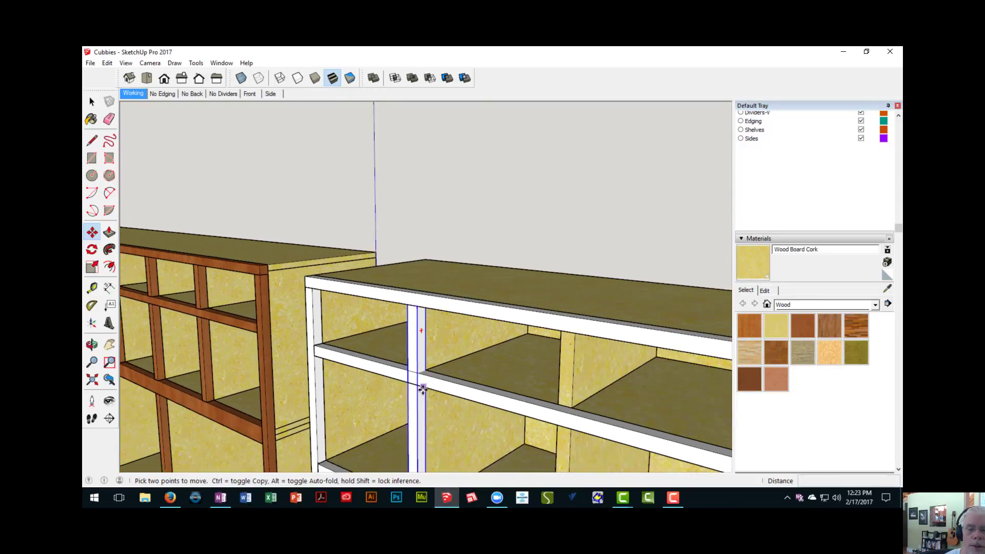
middle_click_drag(423, 387, 413, 248, "shift")
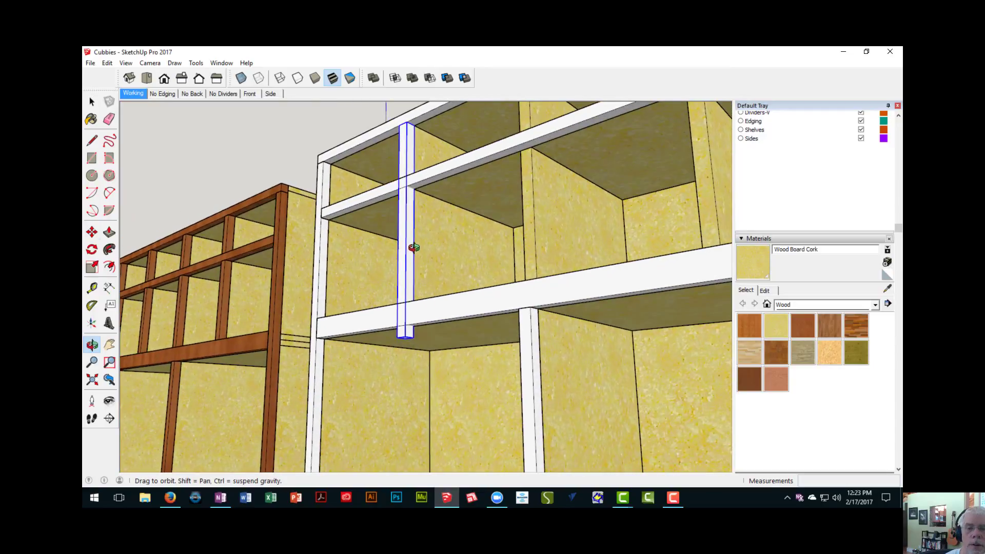
key("space")
right_click(406, 239)
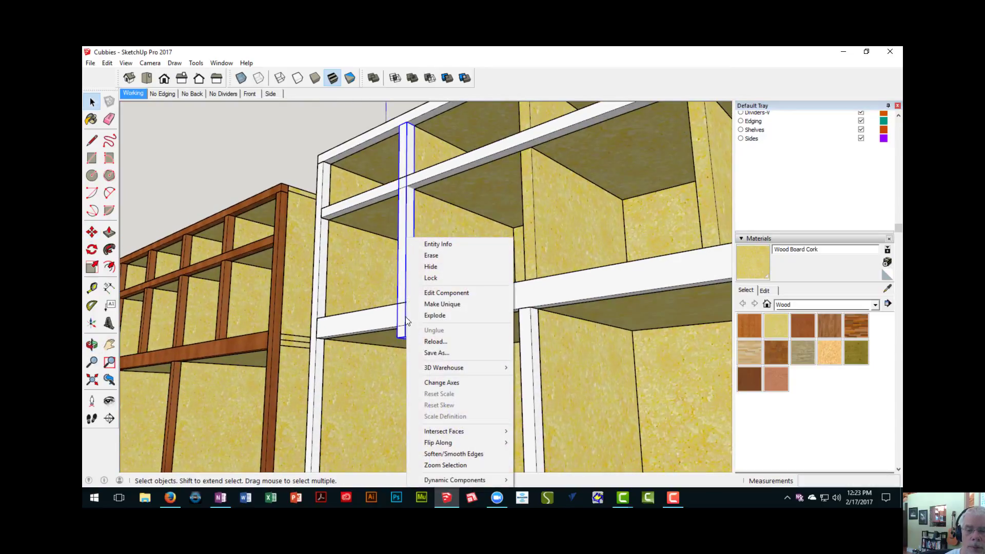
left_click(442, 305)
- Push the unique strip's bottom face up 11" so it ends at the upper shelf edging, and close the component
middle_click_drag(439, 314, 395, 287)
double_click(388, 281)
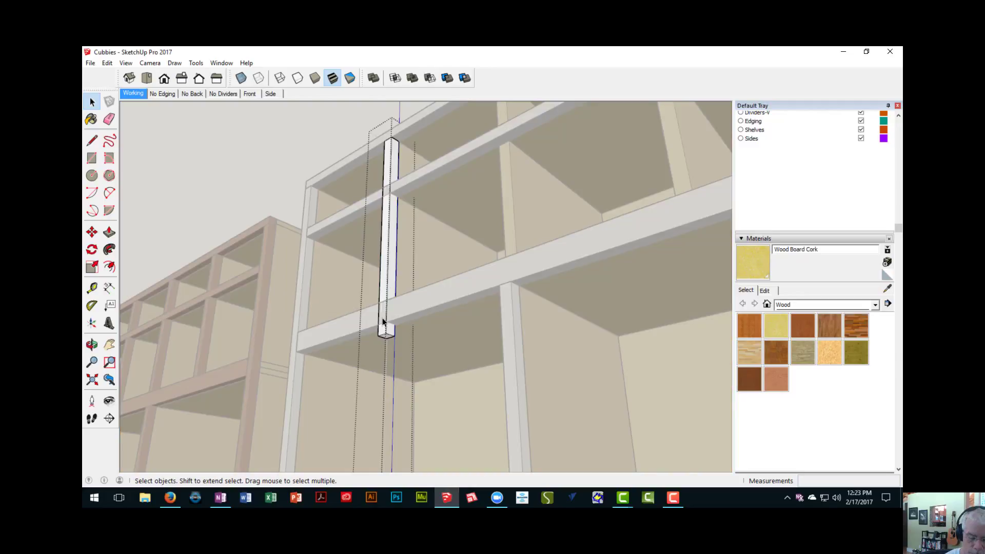
scroll(385, 324, "up", 2)
left_click(388, 341)
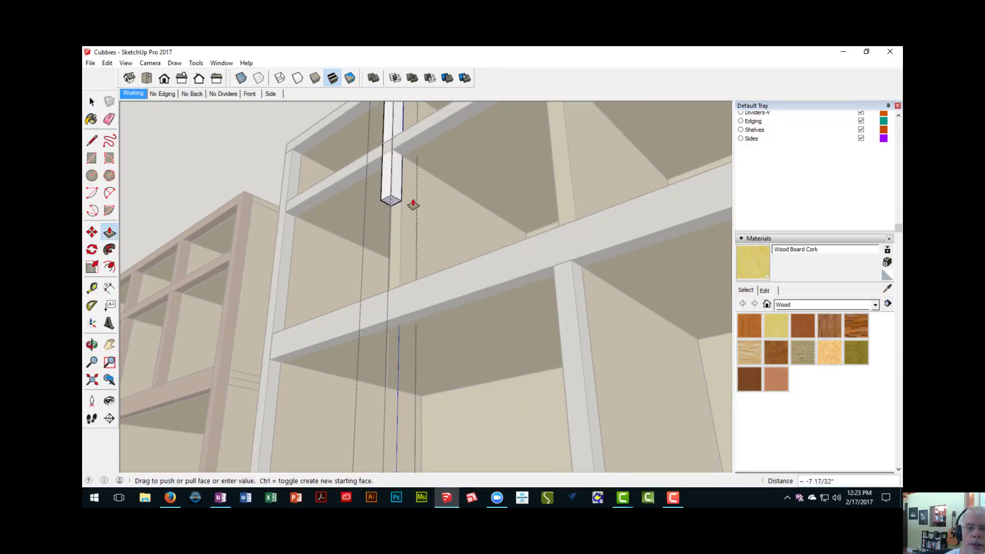
middle_click_drag(411, 206, 400, 298)
left_click(409, 304)
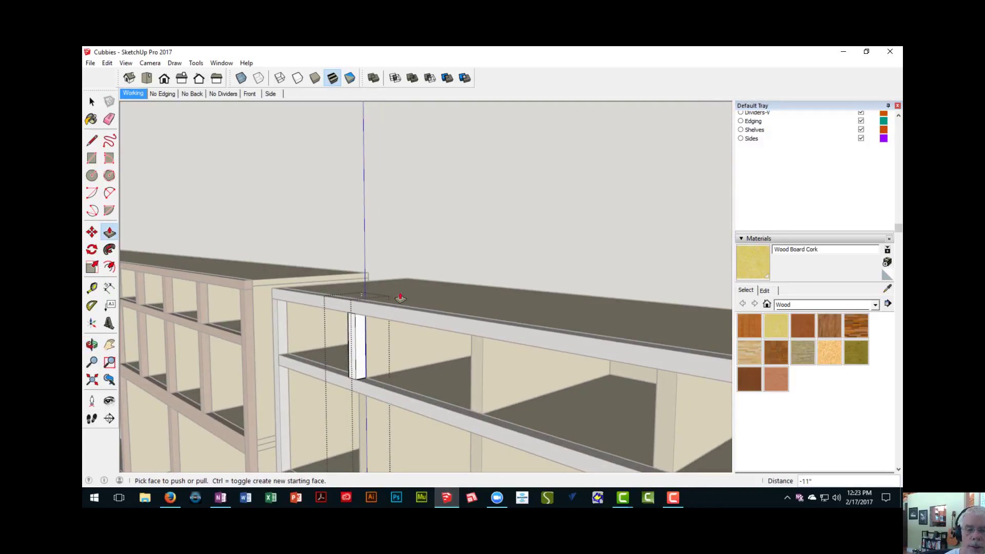
right_click(396, 223)
left_click(408, 224)
middle_click_drag(413, 262, 351, 284)
scroll(363, 268, "down", 6)
scroll(351, 284, "up", 3)
key("space")
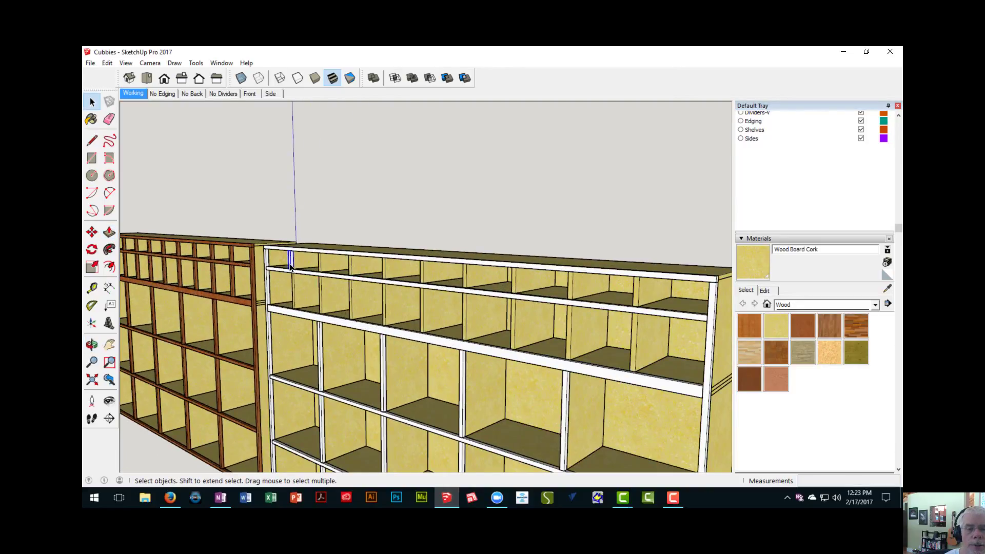
- Copy the shortened edging strip 9 1/2" along the top row onto the second divider
scroll(290, 267, "up", 5)
key("m")
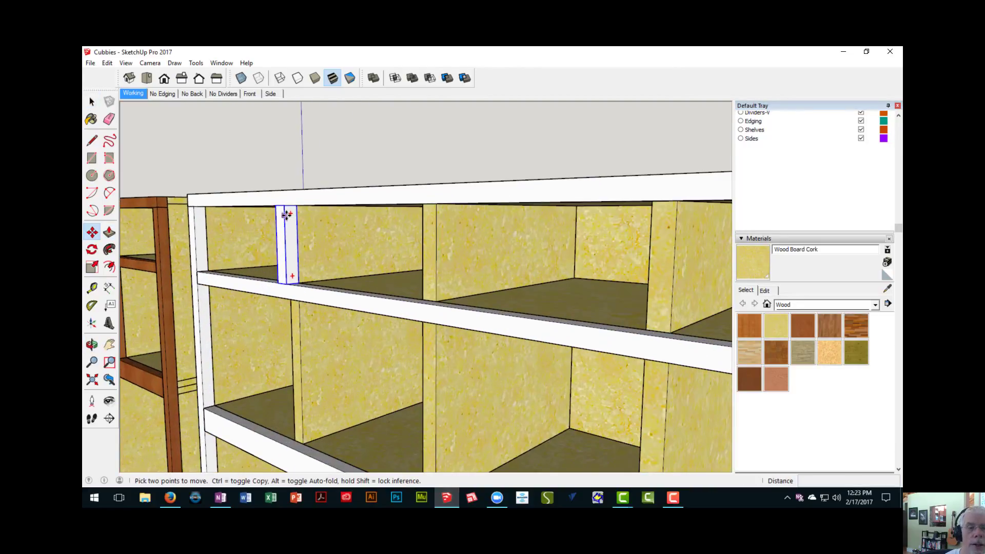
left_click(284, 206)
key("ctrl")
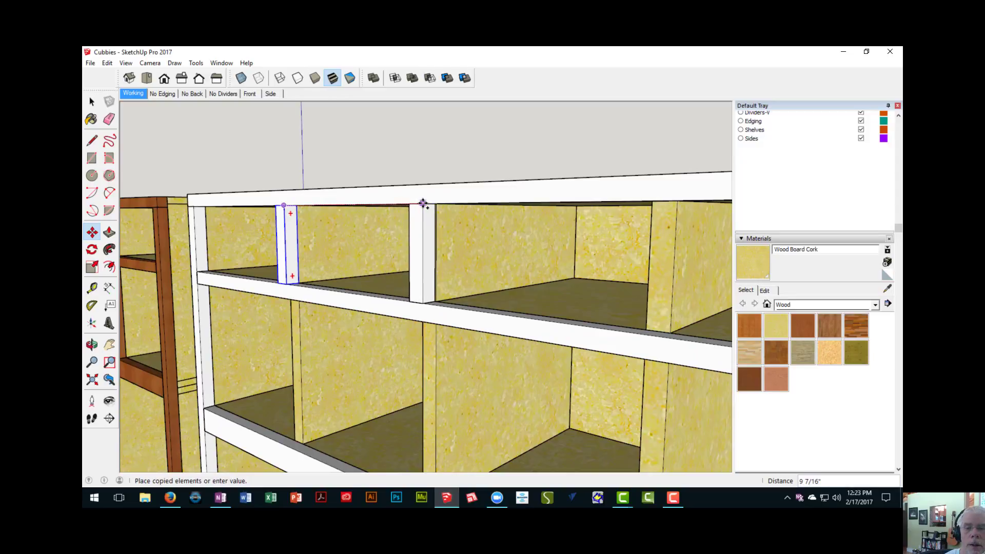
left_click(459, 237)
scroll(457, 272, "down", 8)
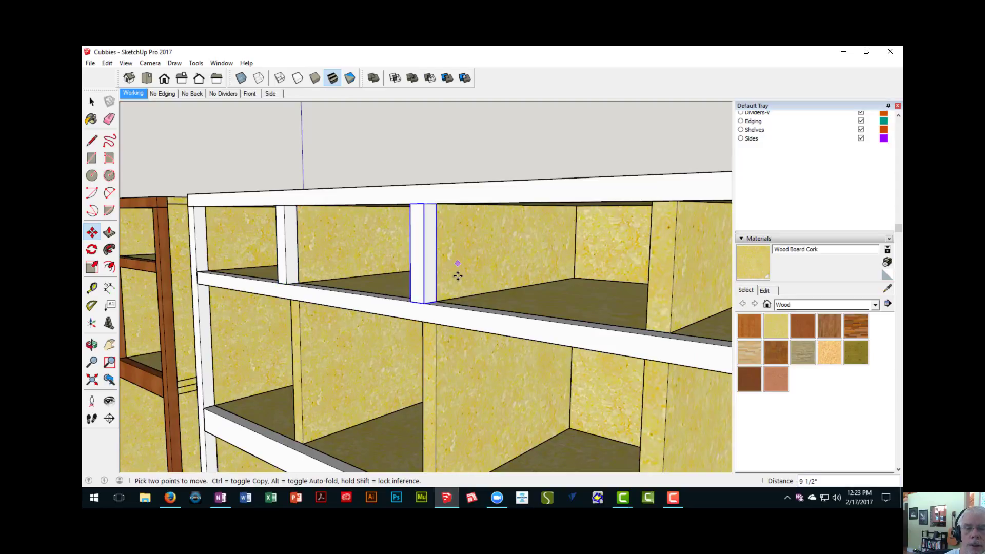
- Multiply the strip copy by *8 to cover the remaining dividers in the upper section's top row
middle_click_drag(446, 321, 325, 239)
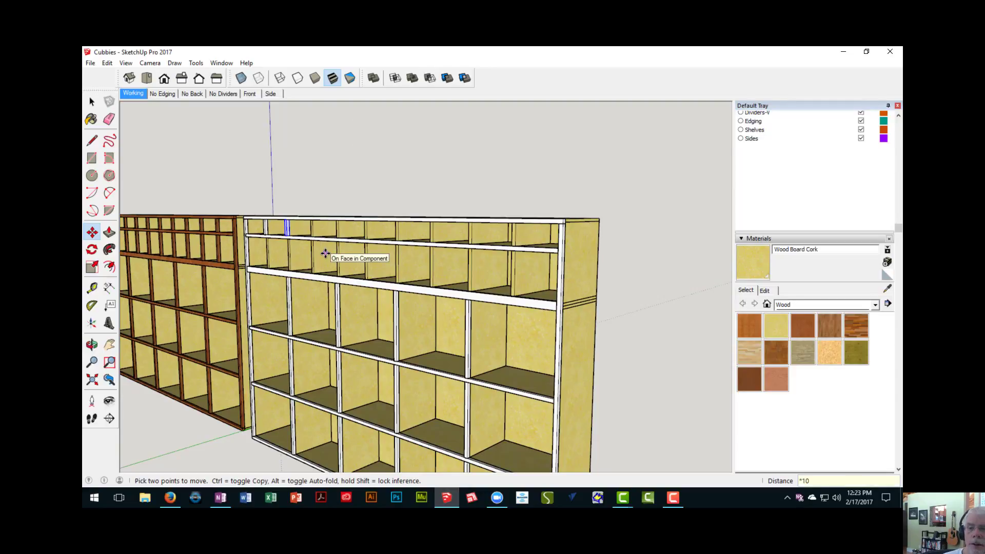
key("Return")
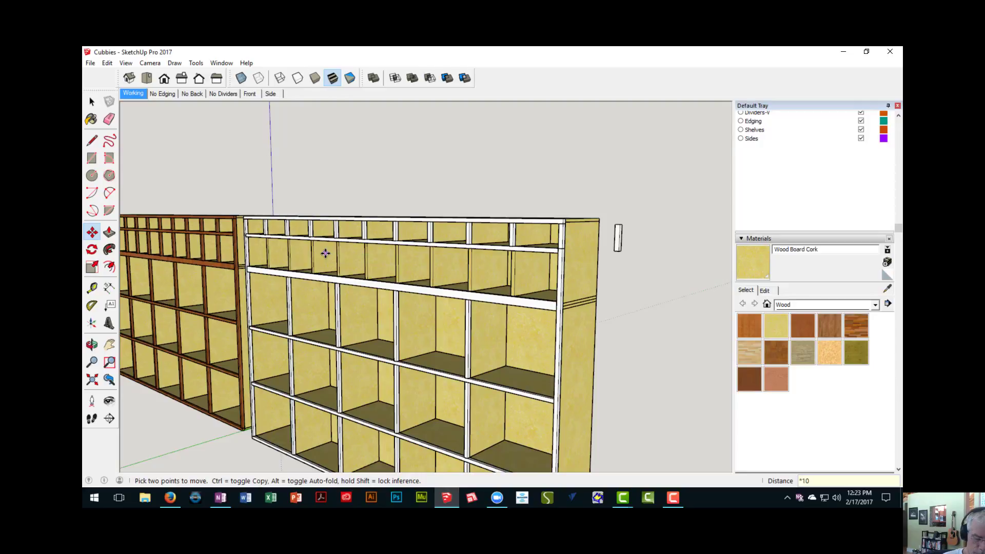
key("Return")
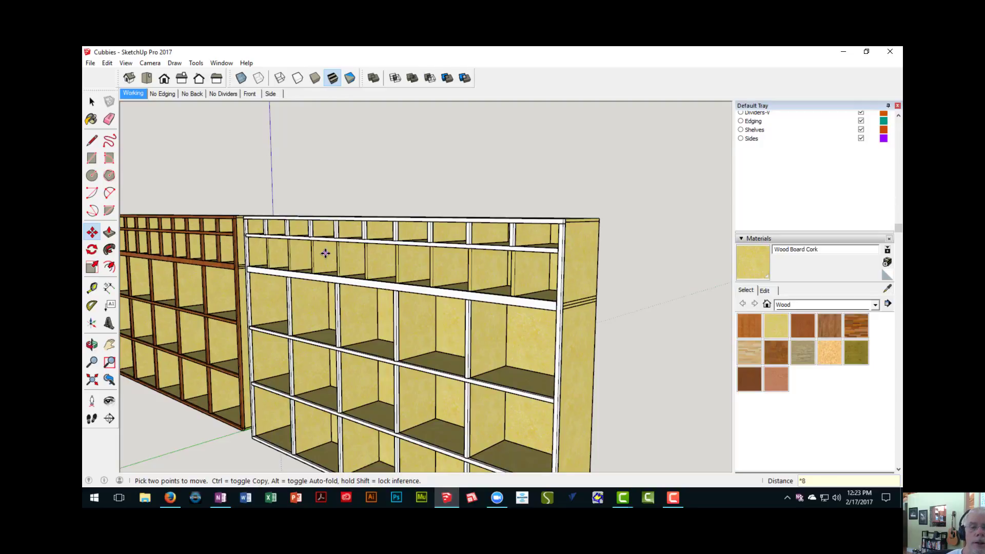
- Copy all nine divider edging strips of the upper section's top row 4 3/4" down onto the row beneath
mouse_move(285, 261)
middle_mouse_down()
mouse_move(287, 350)
mouse_move(292, 293)
middle_mouse_up()
scroll(292, 293, "up", 3)
key("space")
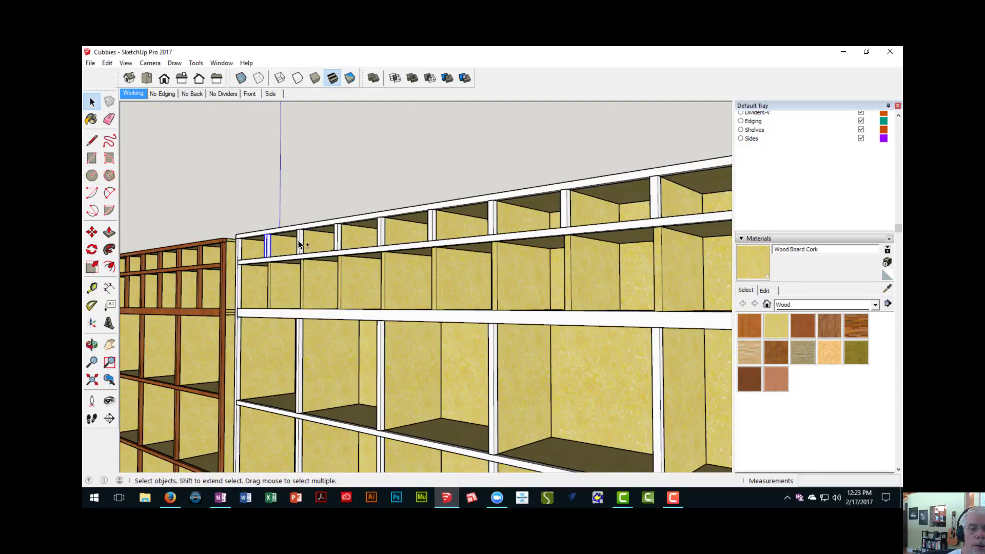
left_click(338, 245, "ctrl")
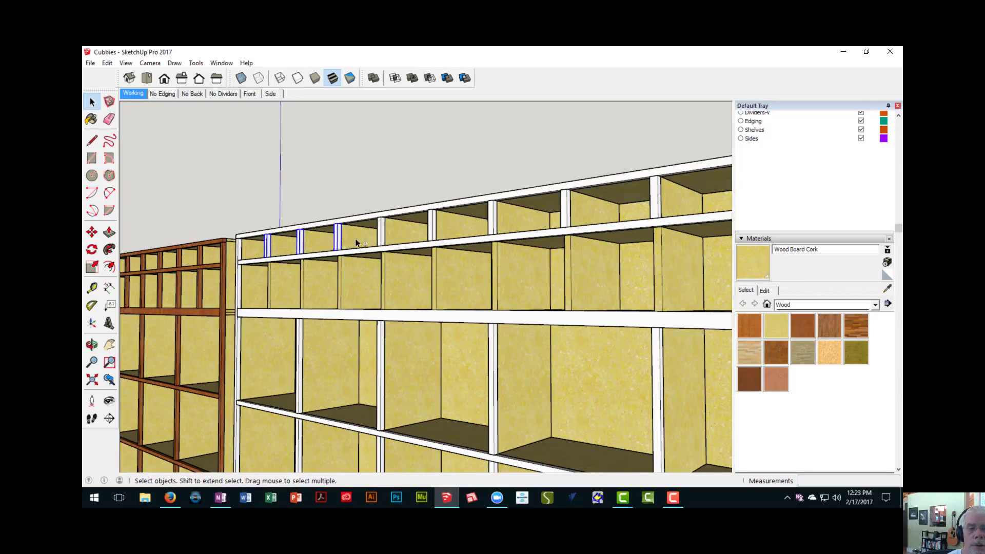
left_click(383, 241, "ctrl")
middle_click_drag(384, 241, 347, 288)
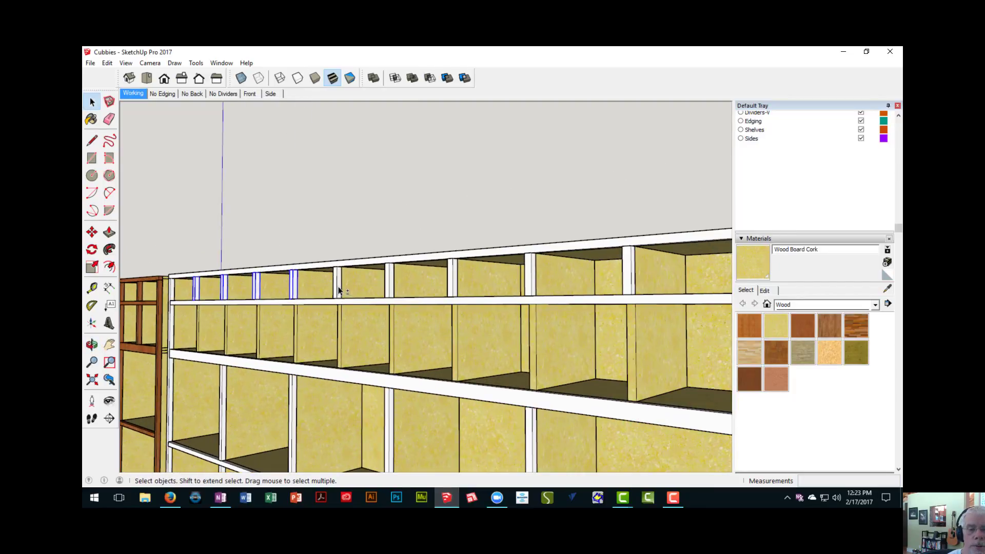
left_click(451, 286, "ctrl")
left_click(531, 267, "ctrl")
middle_click_drag(531, 267, 598, 287)
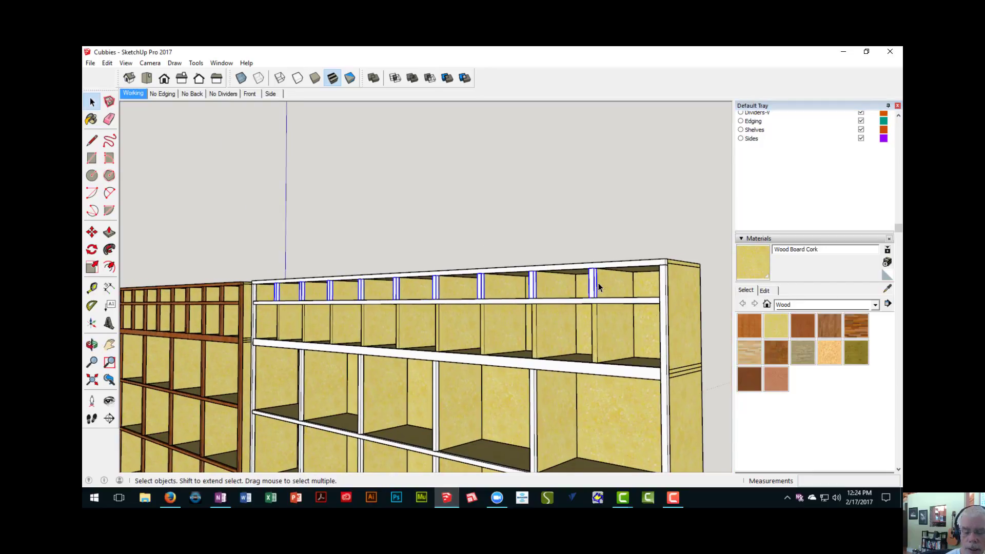
key("m")
scroll(598, 285, "up", 2)
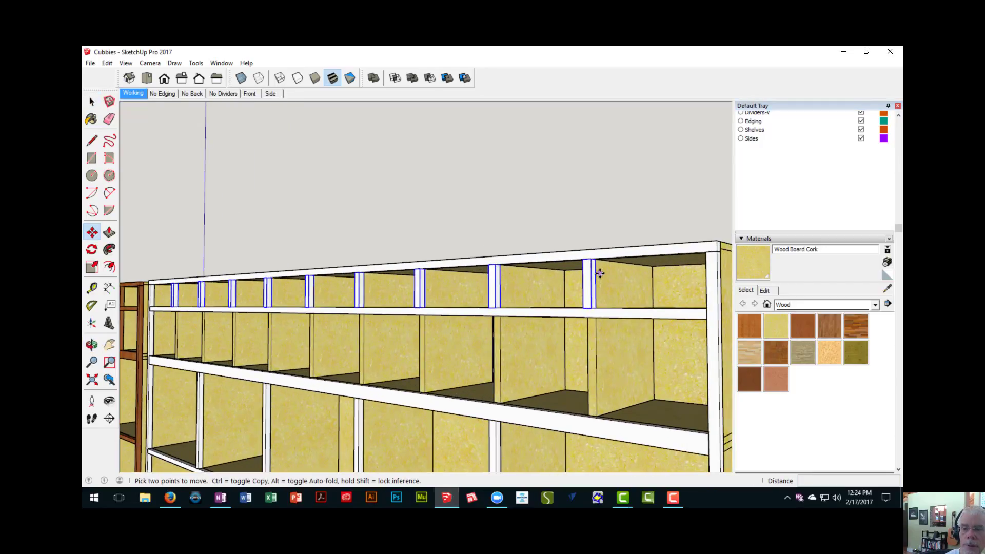
left_click(592, 261)
key("ctrl")
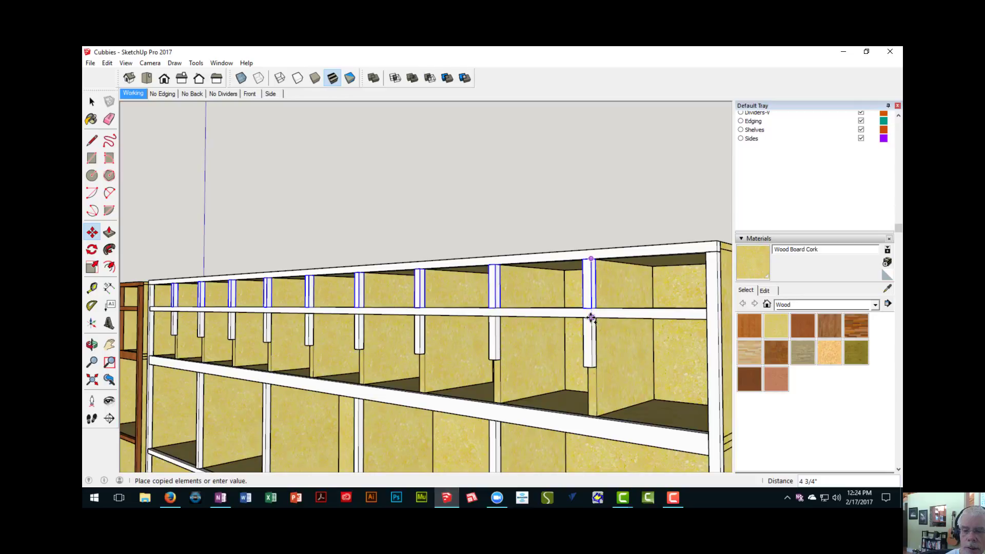
left_click(591, 318)
- Make the nine copied strips in the upper section's second row unique as a set
middle_click_drag(576, 341, 528, 238)
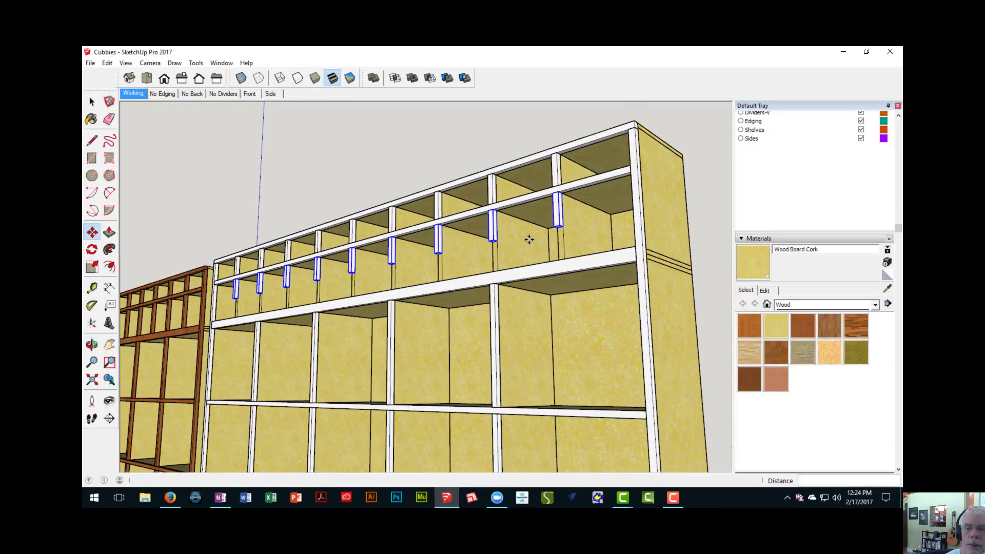
right_click(556, 216)
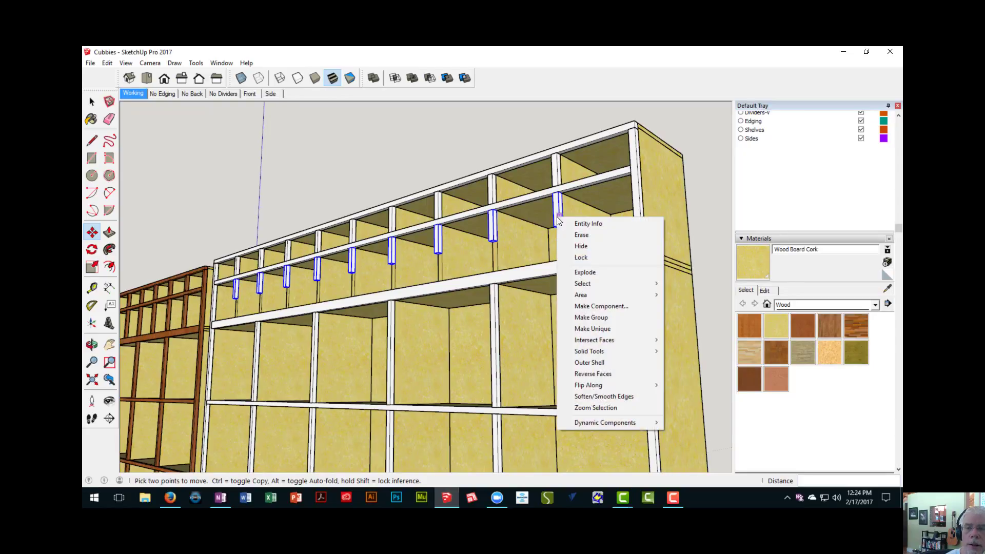
left_click(595, 331)
- Pull the bottom face of a second-row strip down 4" to the section joint edging, and close the component
middle_click_drag(544, 321, 557, 305)
scroll(563, 300, "up", 3)
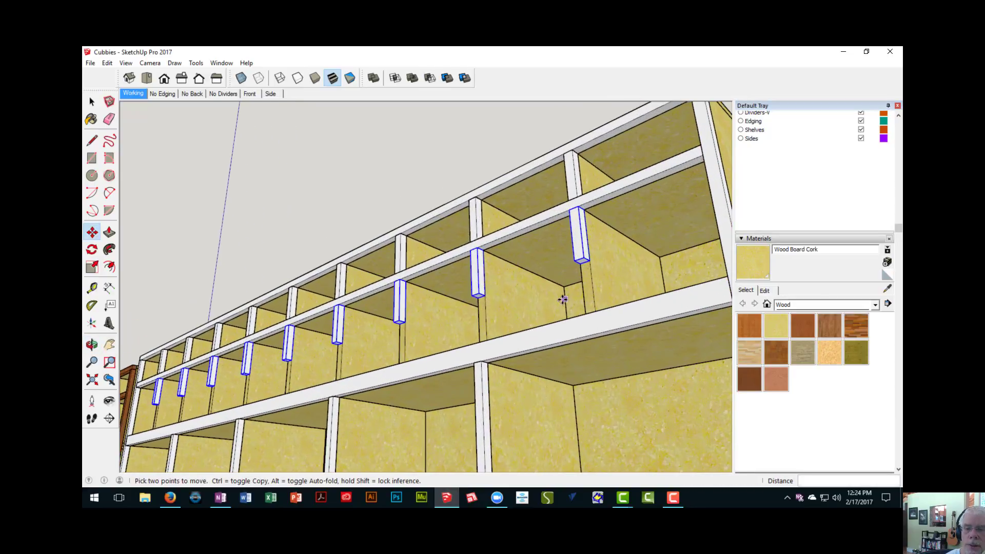
scroll(564, 297, "up", 2)
key("space")
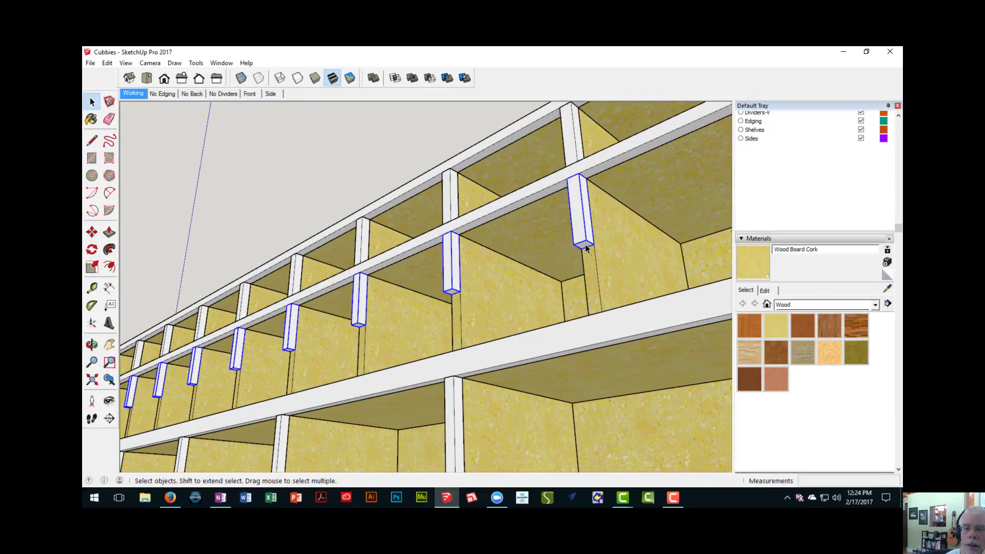
double_click(585, 246)
key("p")
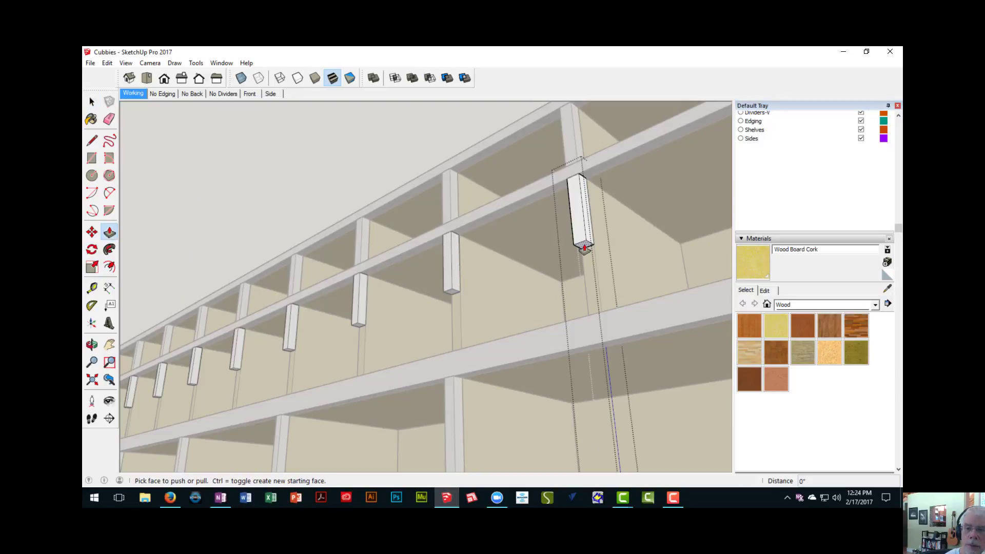
left_click_drag(585, 246, 616, 312)
middle_click_drag(616, 312, 573, 359)
scroll(559, 431, "down", 6)
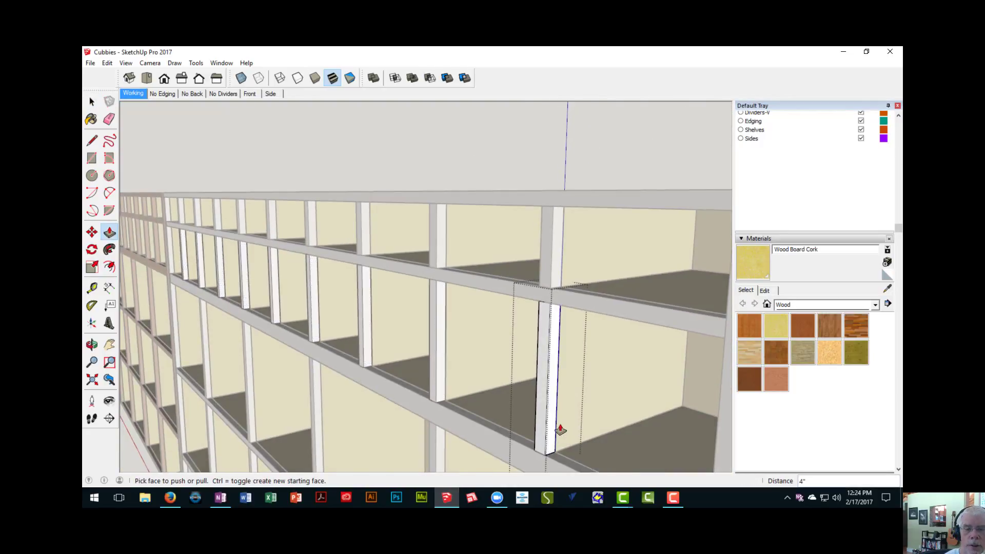
middle_click_drag(535, 398, 449, 191)
right_click(450, 181)
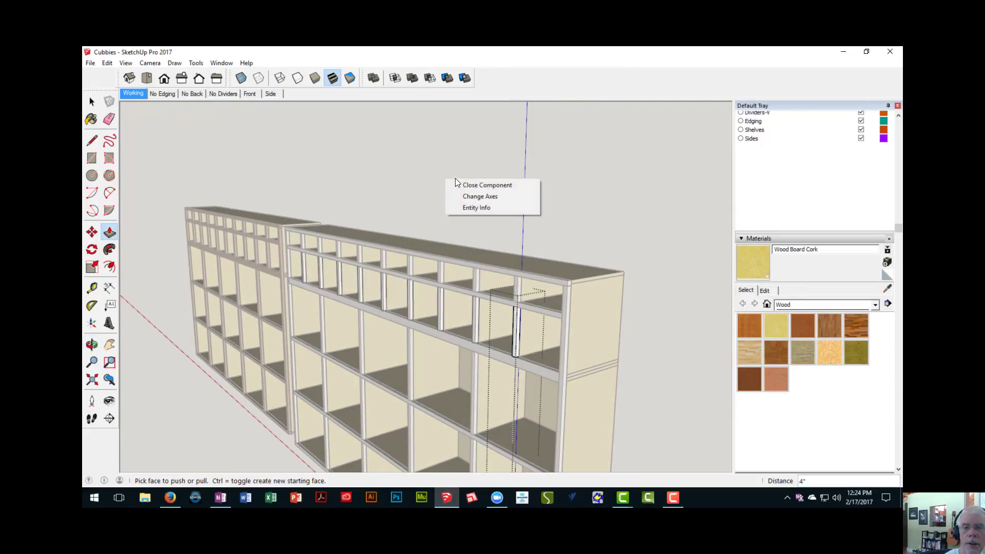
left_click(464, 185)
- Paint the second unit's right side edging and section joint edging with Wood Cherry Original
middle_click_drag(510, 313, 588, 217)
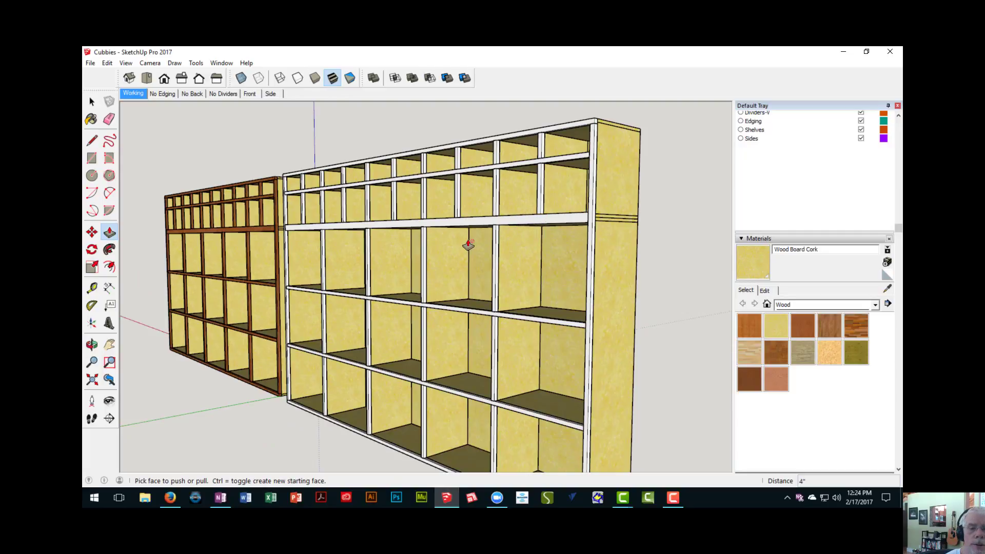
left_click(805, 324)
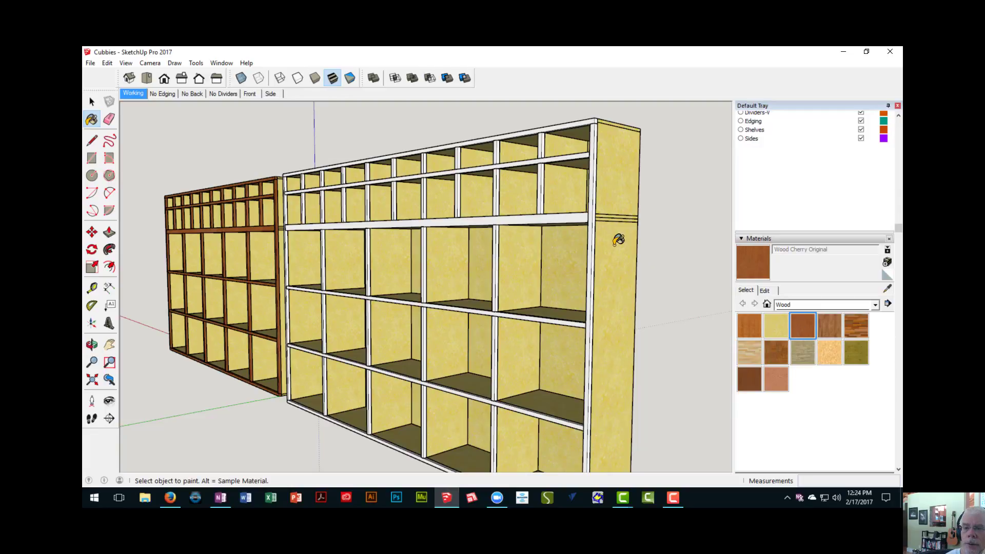
left_click(593, 235)
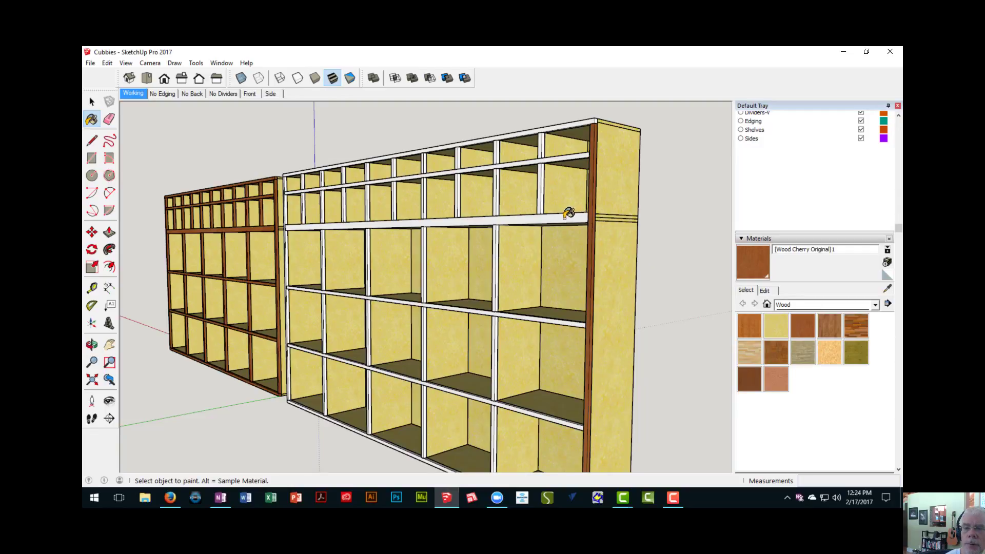
left_click(568, 214)
left_click(537, 174)
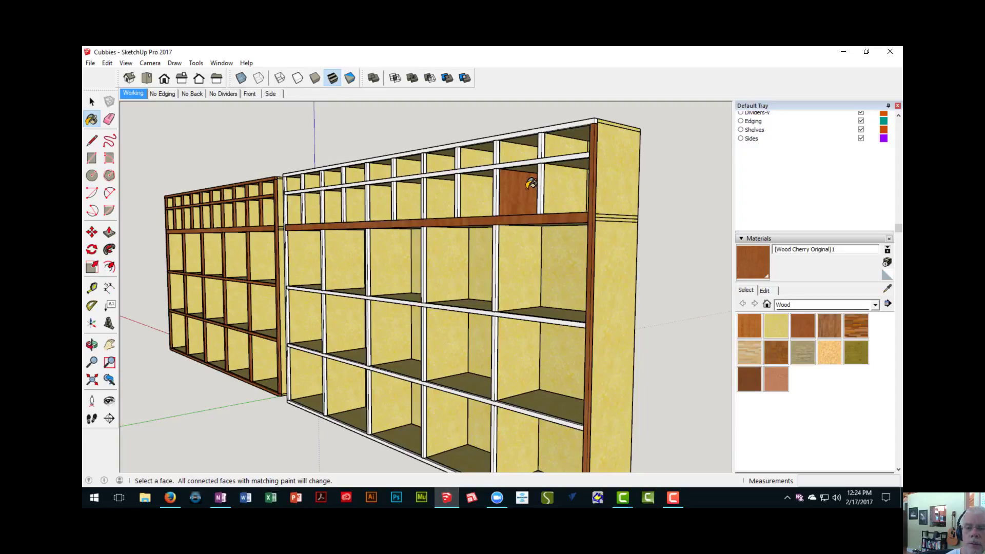
middle_click_drag(531, 183, 534, 212)
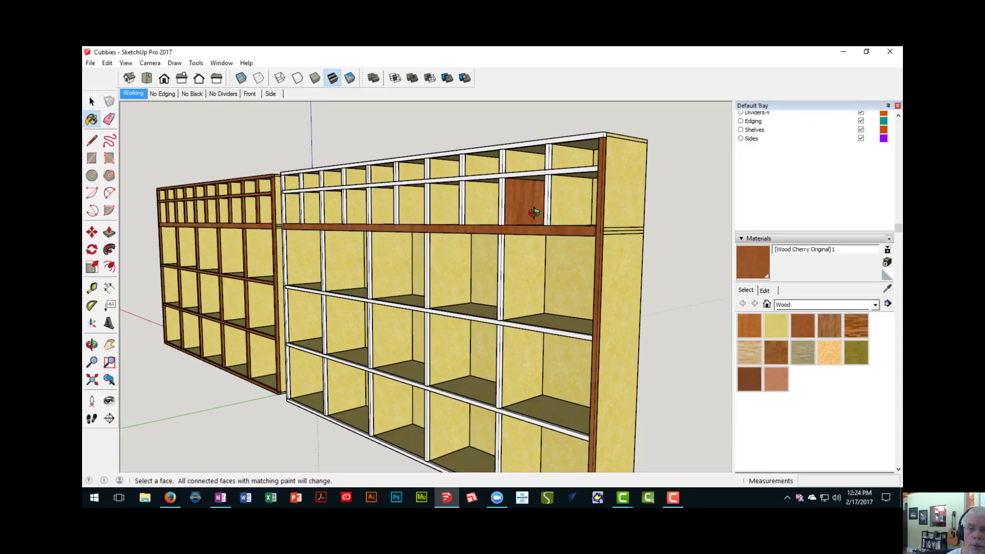
key("ctrl+z")
- Paint the upper section's shelf edging, top edging and the strips of its two rightmost dividers in both rows with Wood Cherry Original
scroll(528, 163, "up", 2)
left_click(526, 174)
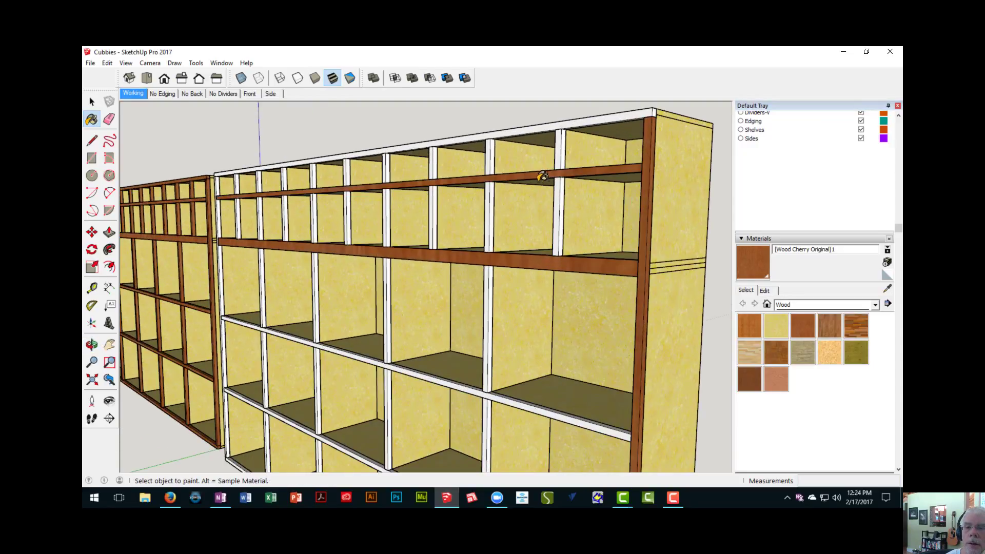
left_click(560, 190)
left_click(561, 152)
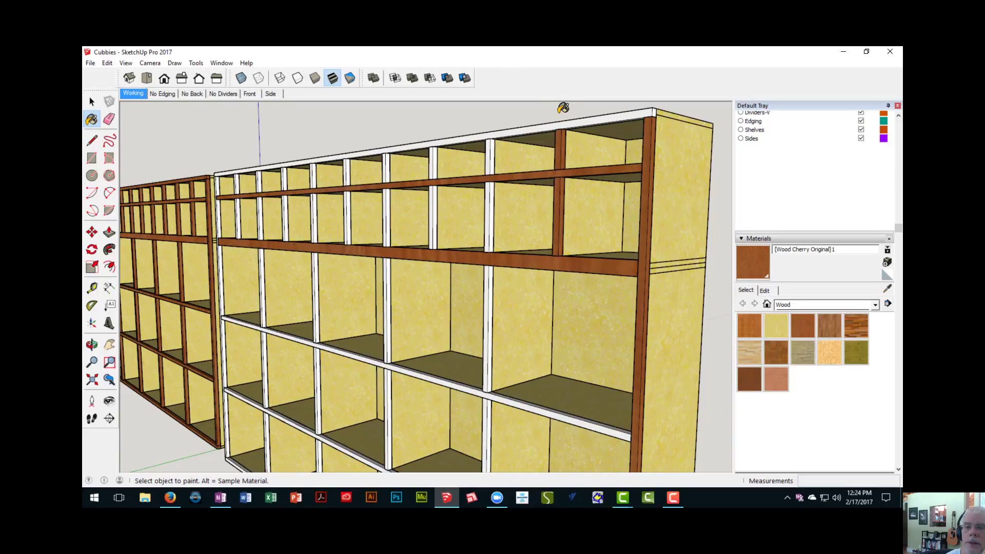
left_click(558, 118)
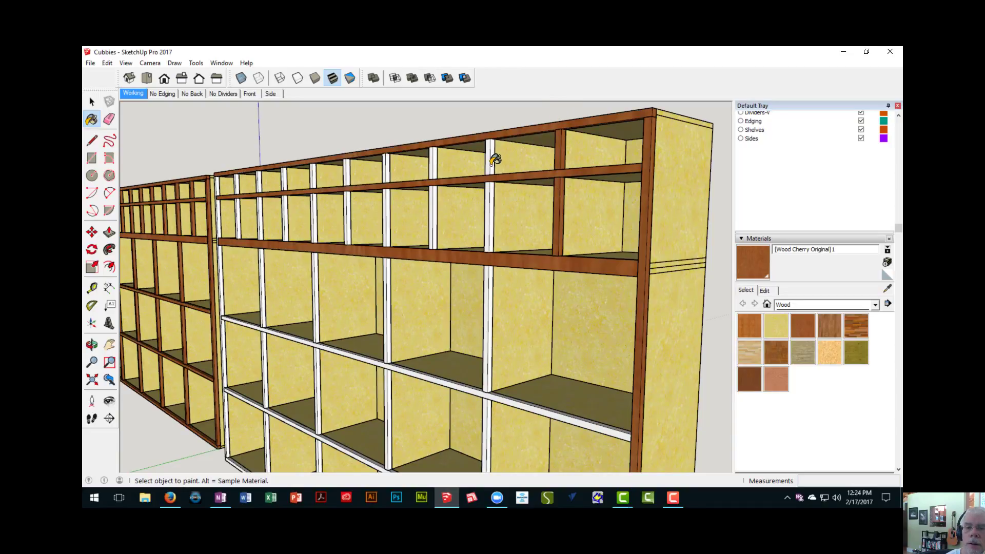
left_click(492, 164)
left_click(492, 254)
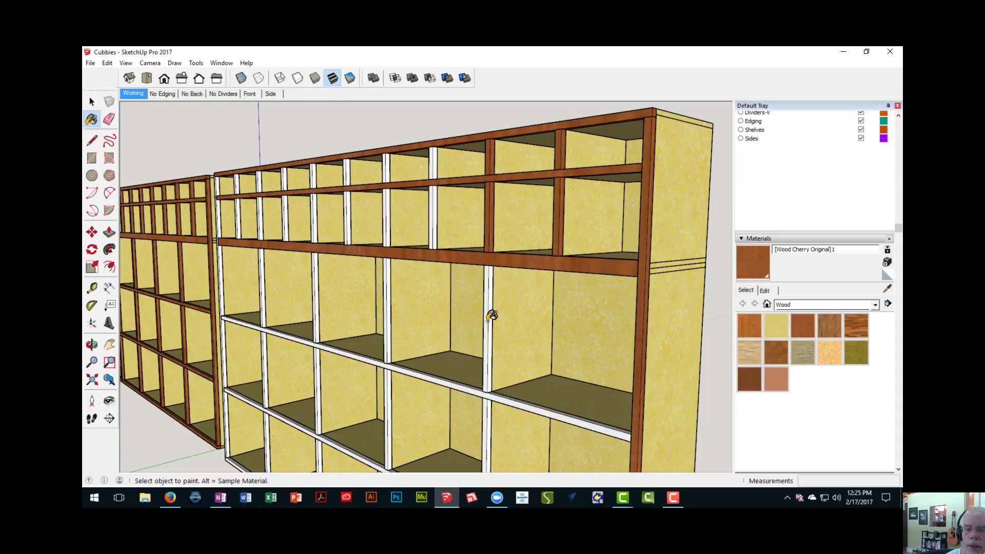
- Paint the lower section's top-row strip on its rightmost divider and the upper section's third and fourth divider strips from the right with Wood Cherry Original
left_click(491, 316)
left_click(437, 216)
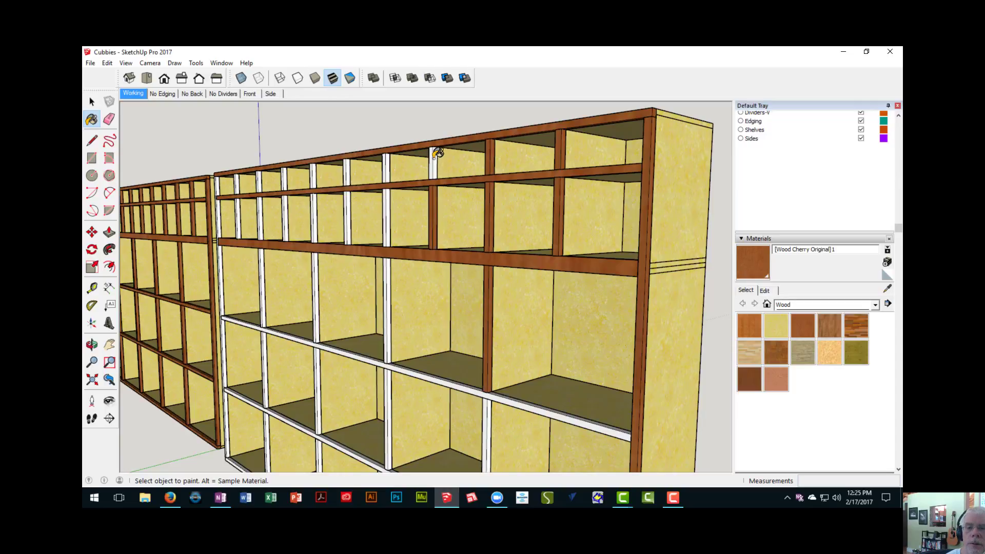
left_click(435, 157)
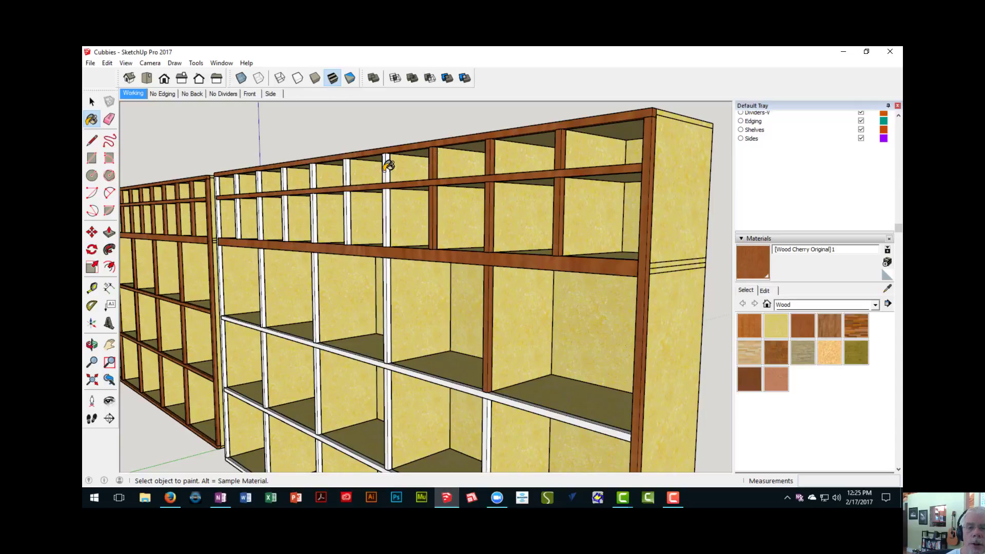
left_click(387, 164)
left_click(388, 200)
- Paint the upper section's fifth, sixth and seventh divider strips from the right in both rows with Wood Cherry Original
middle_click_drag(357, 211, 401, 216)
left_click(395, 219)
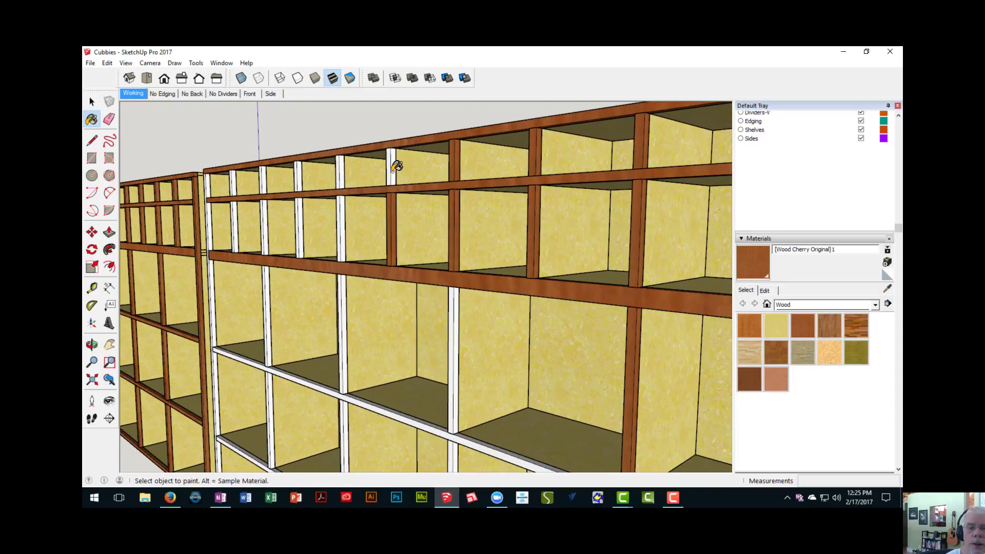
left_click(394, 166)
left_click(343, 172)
left_click(342, 207)
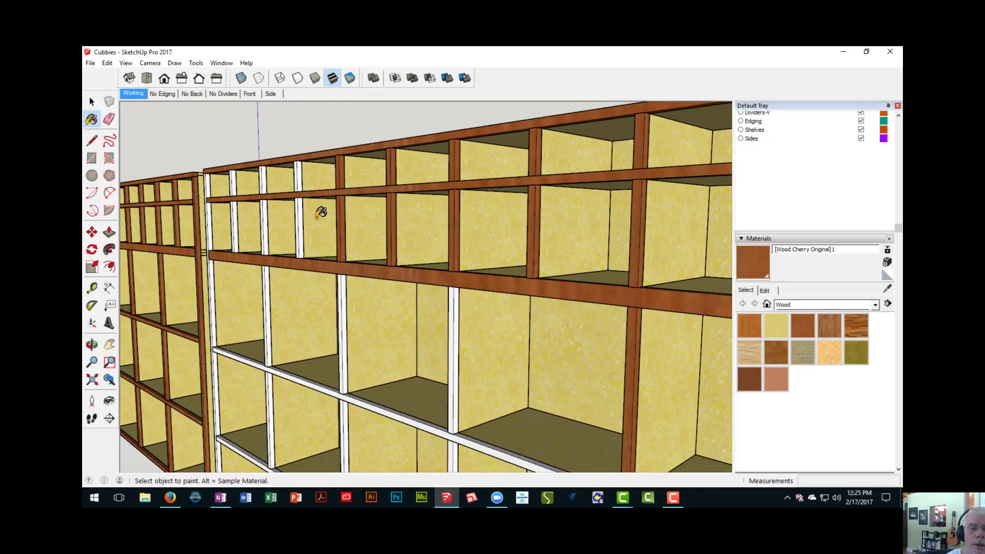
left_click(302, 215)
left_click(301, 177)
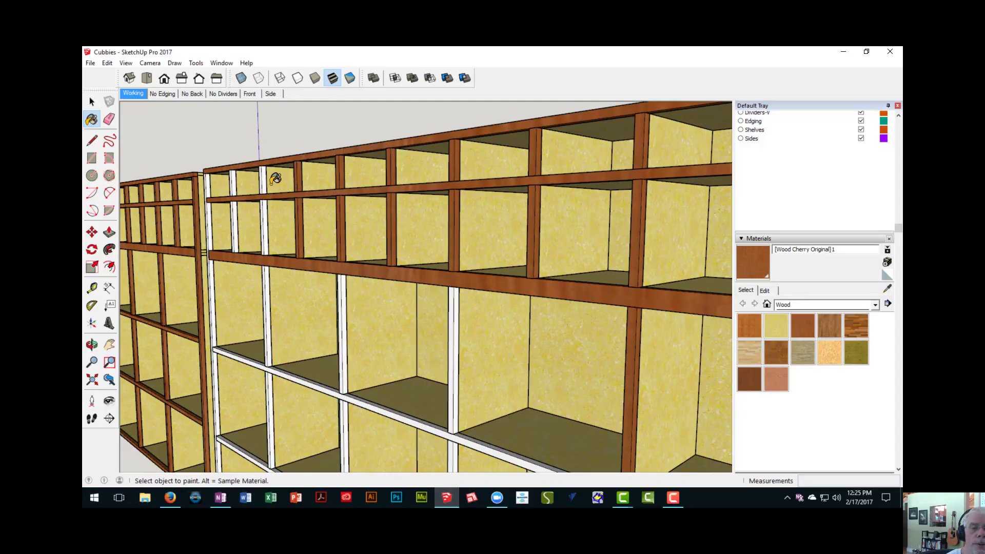
- Paint the strips of the upper section's two leftmost dividers and the second unit's left side edging with Wood Cherry Original
left_click(264, 177)
left_click(268, 221)
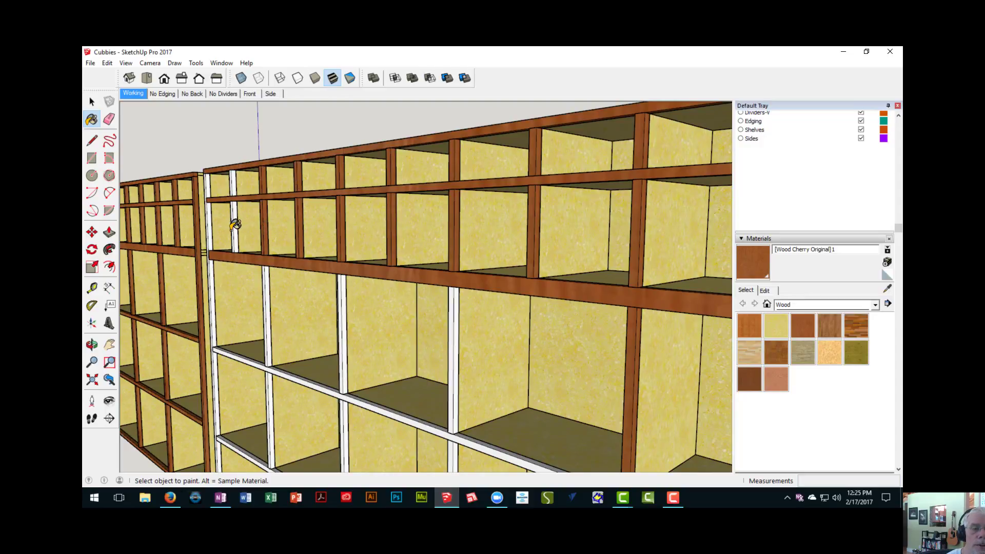
left_click(235, 220)
left_click(234, 186)
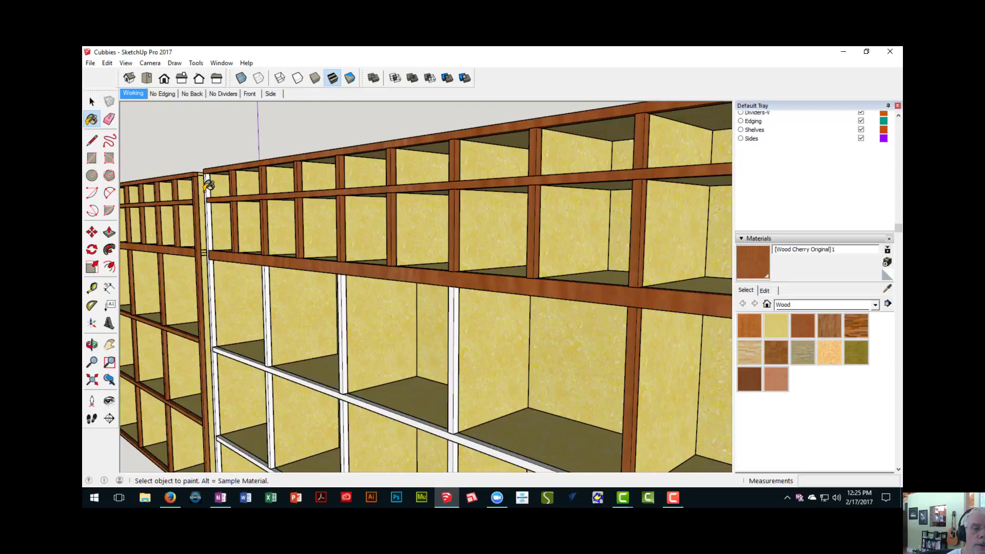
left_click(209, 187)
- Paint the lower section's leftmost divider strips in all three rows, both shelf edgings and the bottom edging with Wood Cherry Original
left_click(272, 287)
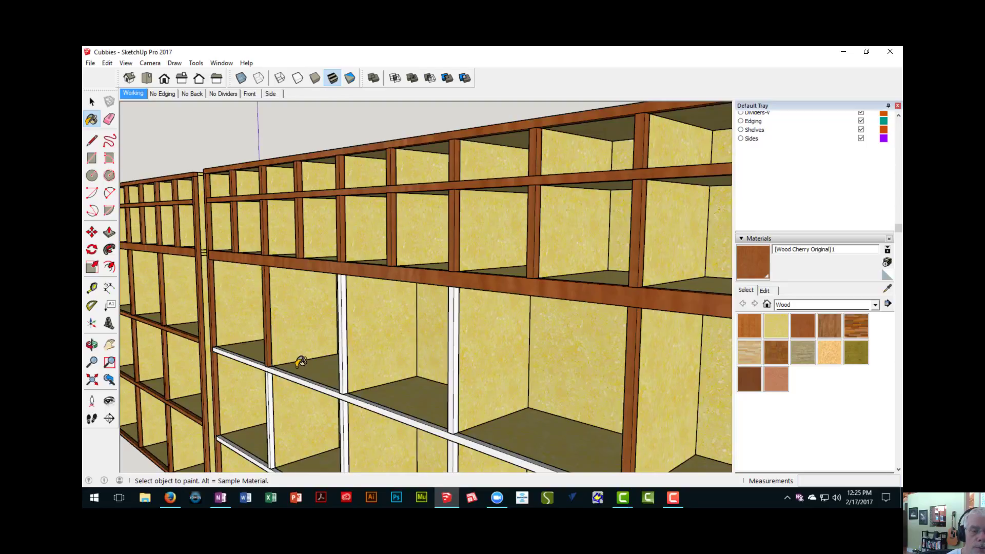
middle_click_drag(292, 374, 276, 208)
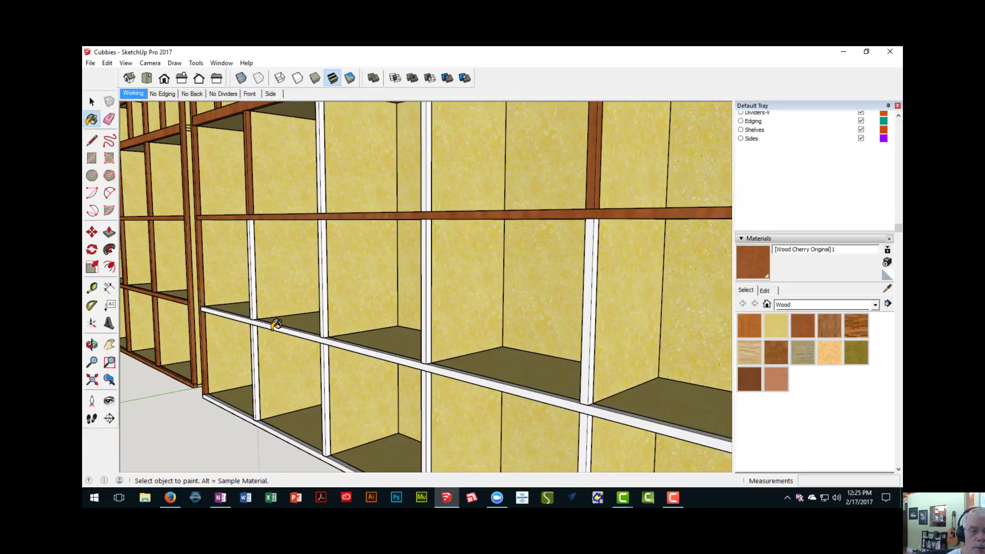
left_click(272, 325)
left_click(257, 291)
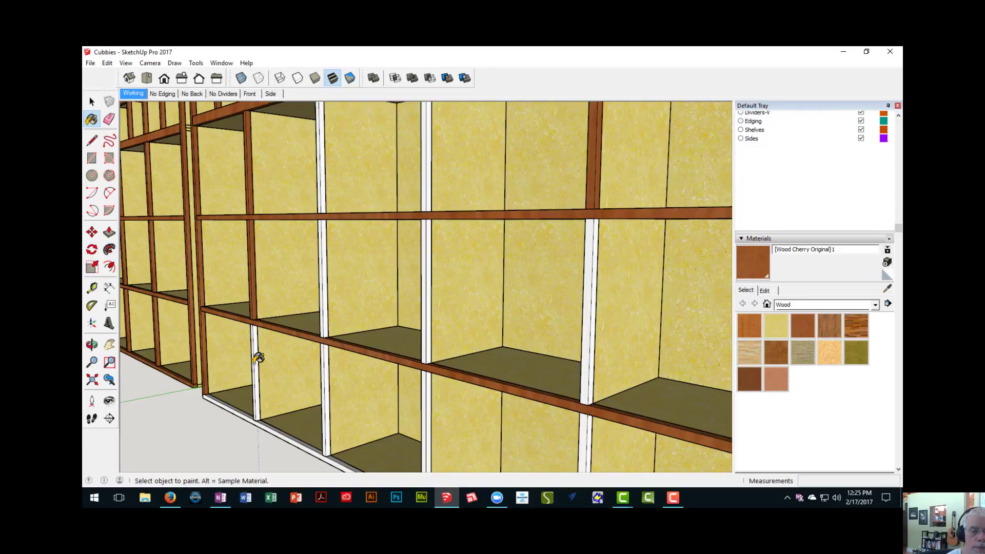
left_click(258, 357)
left_click(272, 427)
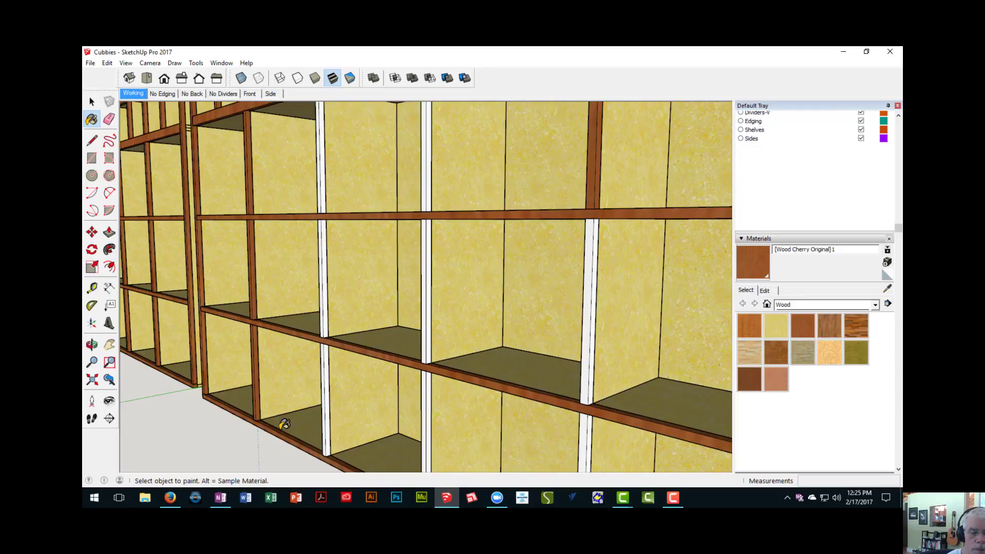
- Paint the lower section's second and third divider strips from the left in the bottom and middle rows with Wood Cherry Original
left_click(326, 413)
left_click(427, 416)
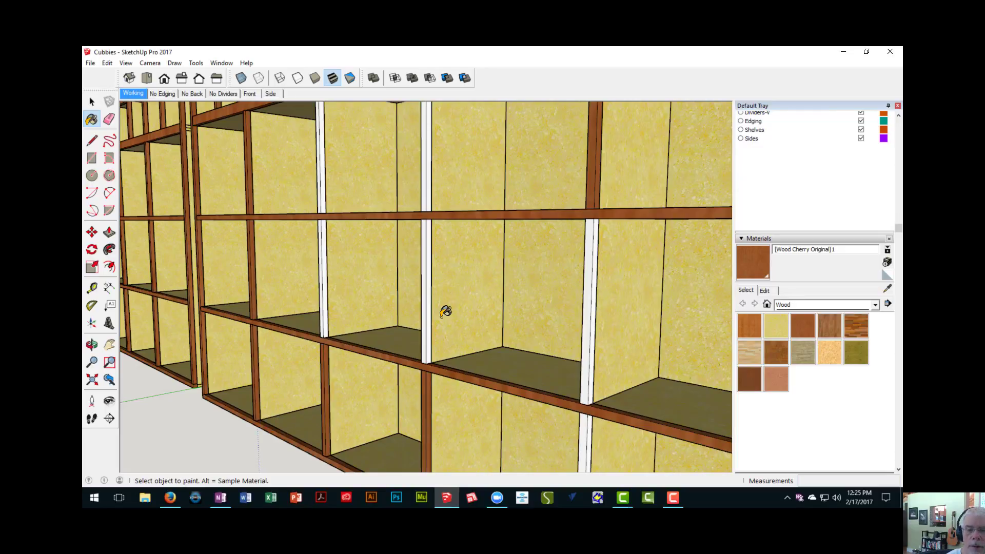
left_click(429, 305)
left_click(325, 290)
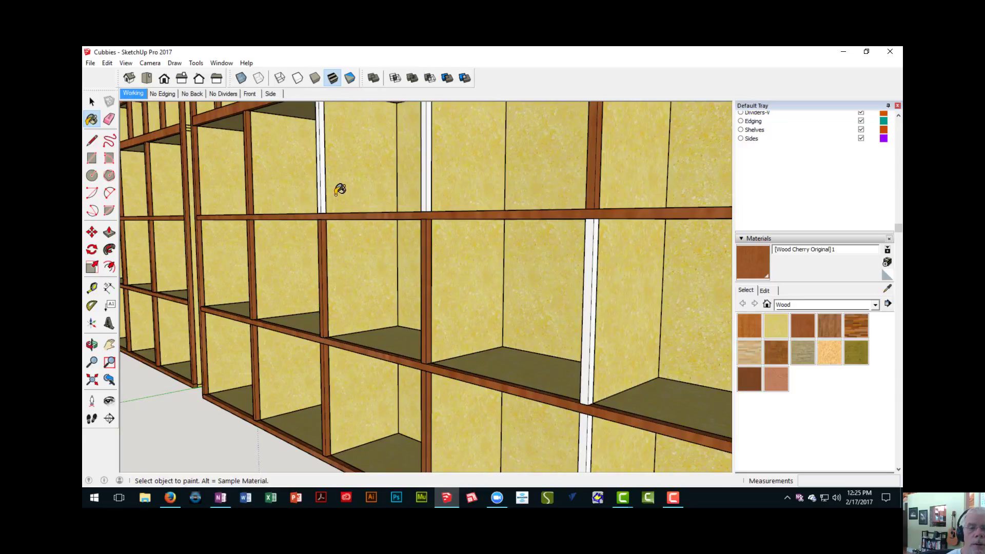
- Paint the second and third dividers' top-row strips and the rightmost divider's remaining strips in the lower section with Wood Cherry Original
left_click(358, 191)
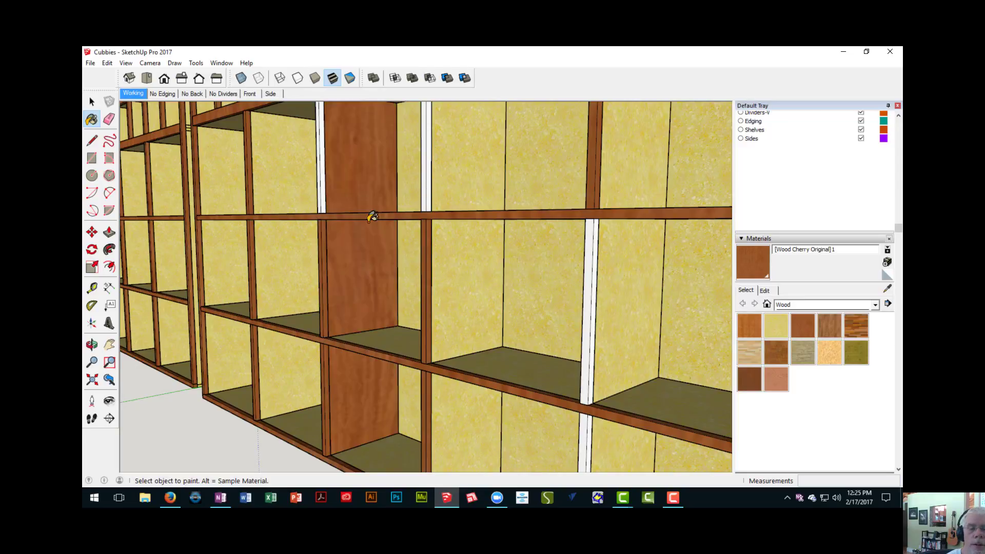
key("ctrl+z")
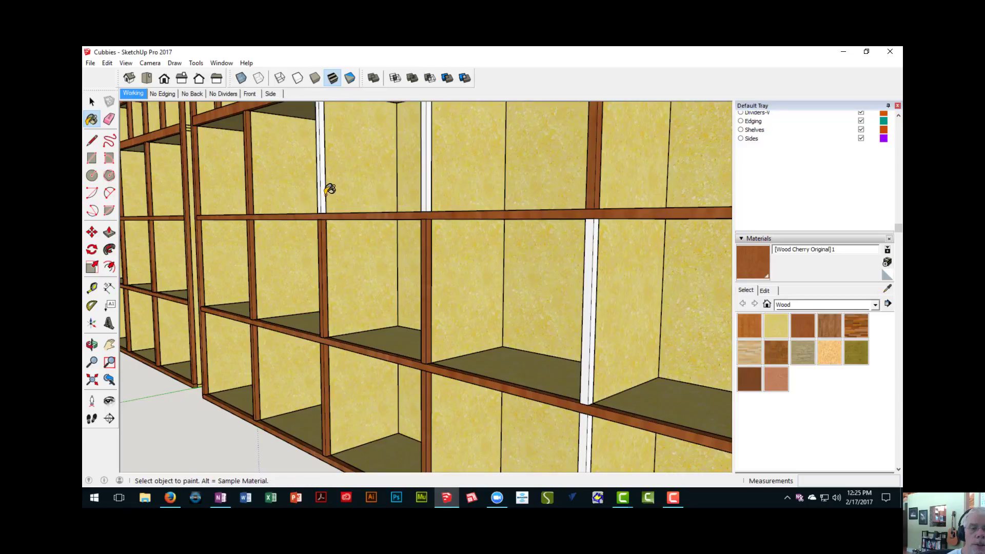
left_click(321, 189)
left_click(429, 180)
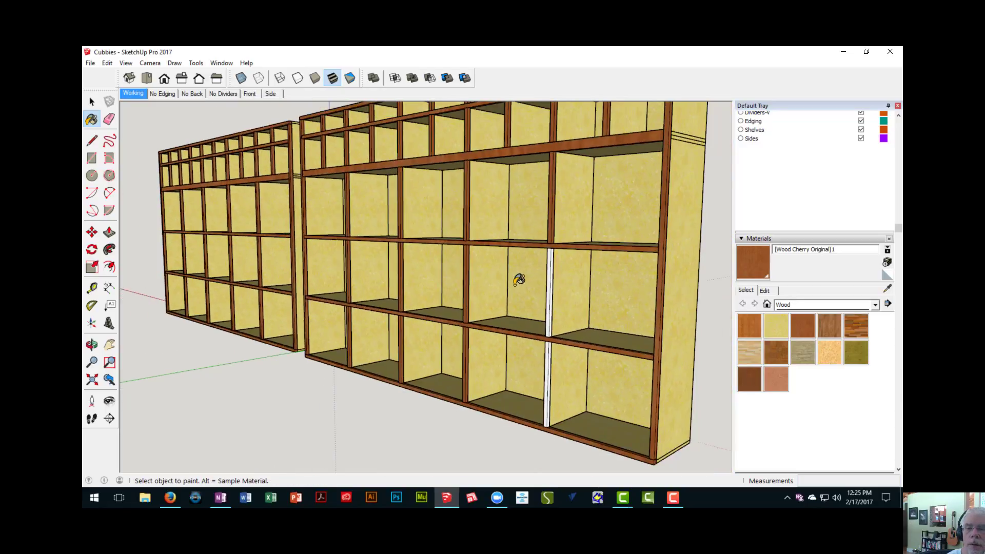
scroll(518, 280, "down", 5)
left_click(549, 366)
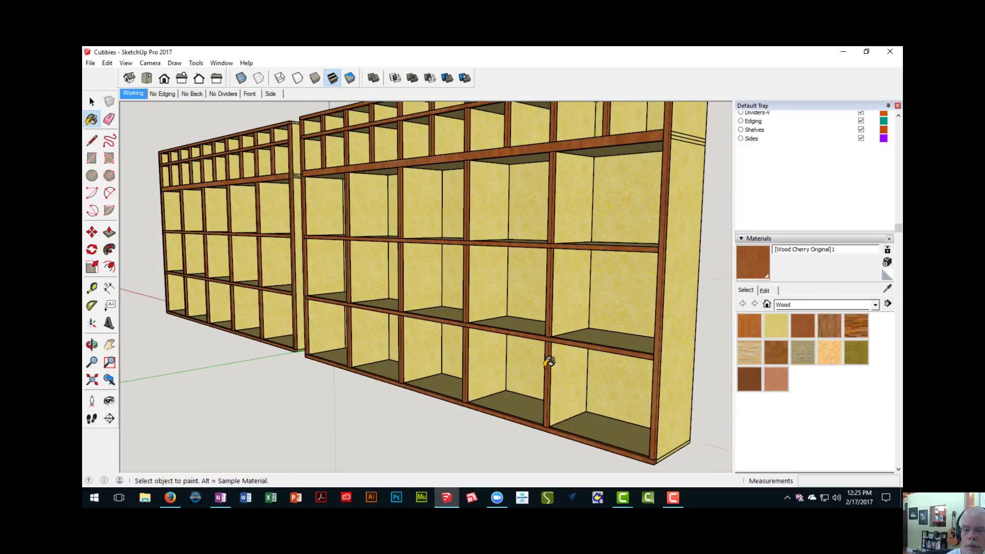
scroll(387, 302, "down", 8)
middle_click_drag(387, 303, 533, 257)
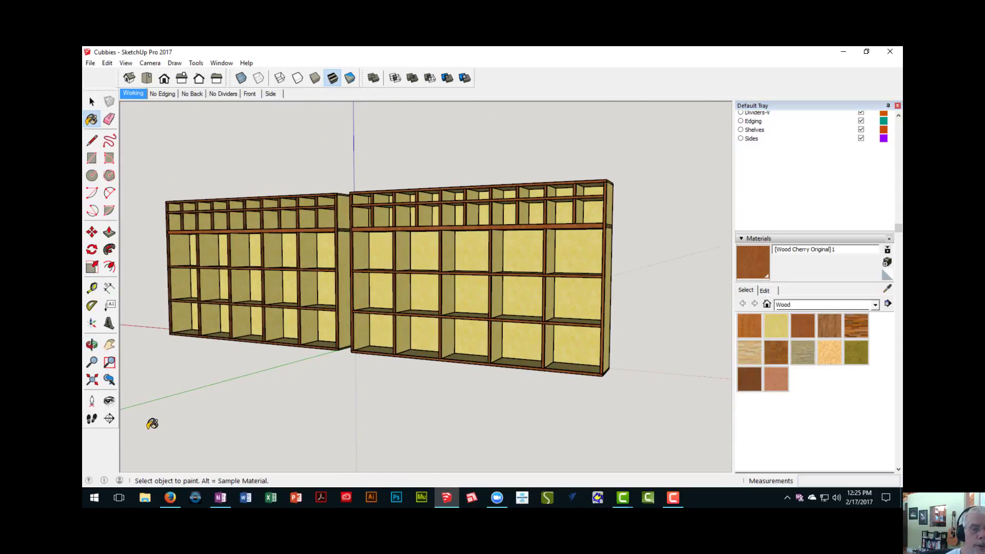
middle_click_drag(404, 288, 423, 282)
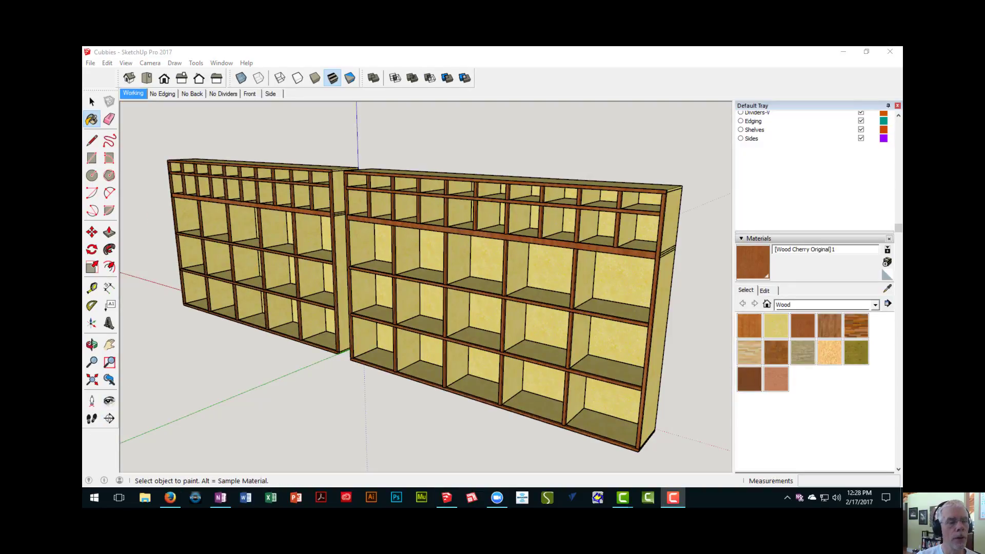
middle_click_drag(276, 311, 320, 298)
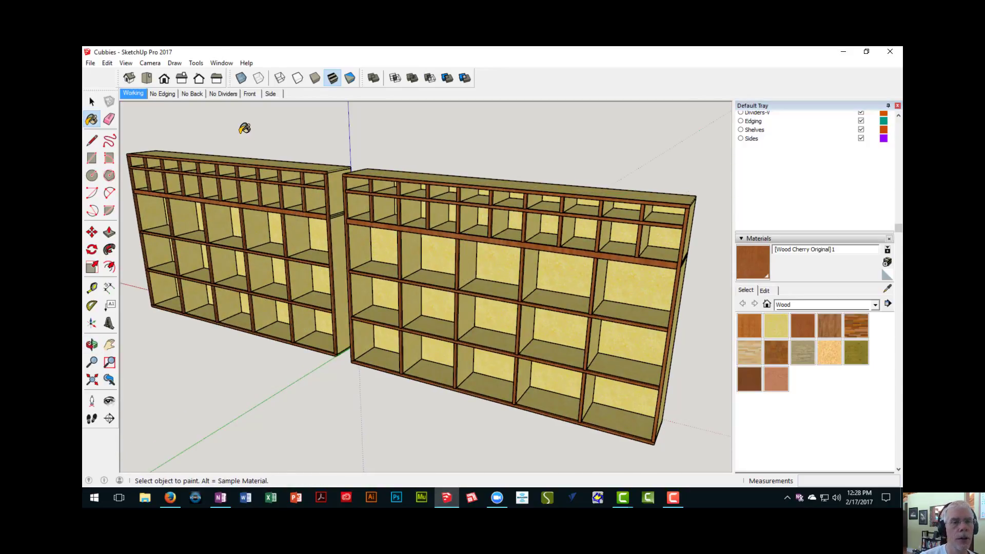
- Bring the layer list into view and look through the Default Tray's display options
left_click(90, 99)
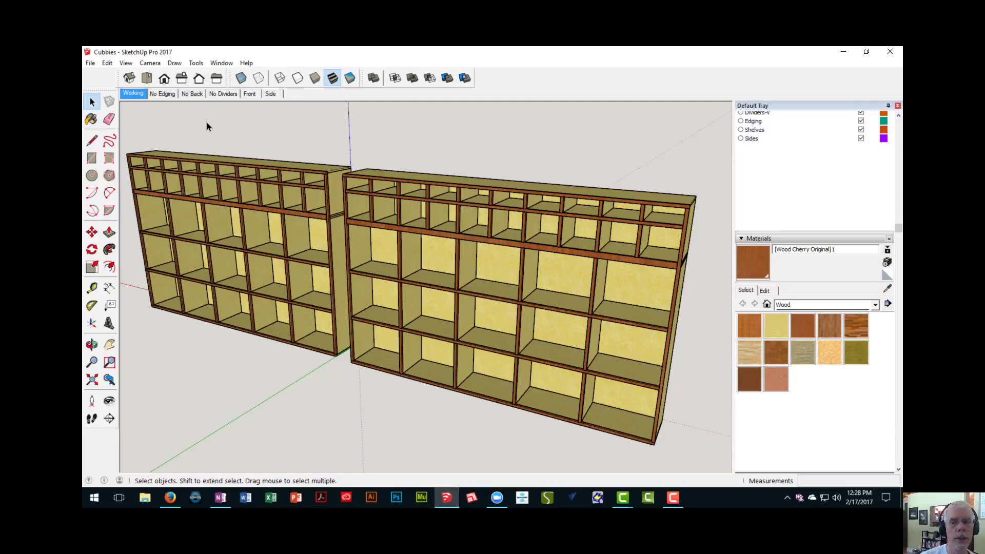
scroll(830, 133, "up", 5)
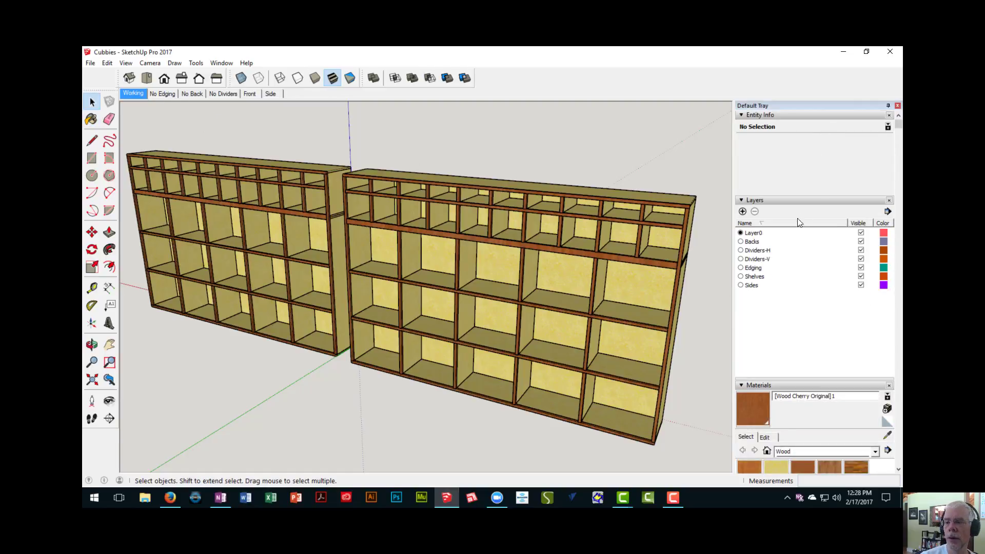
middle_click_drag(532, 231, 386, 182)
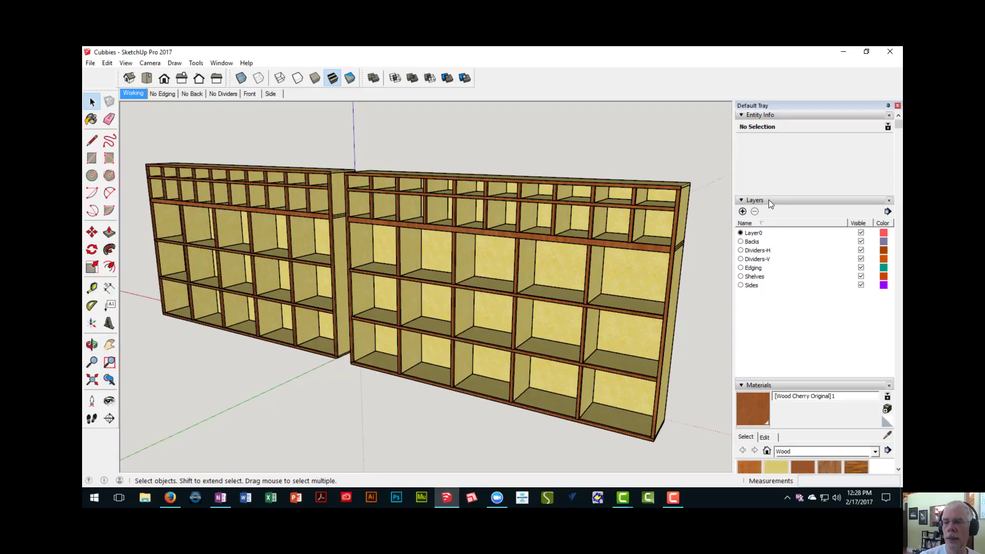
left_click(758, 244)
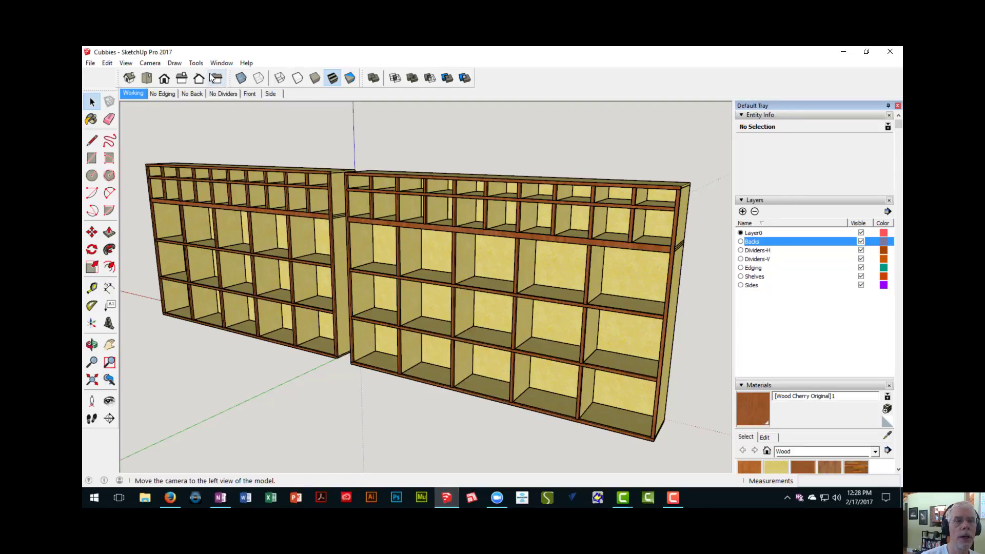
left_click(226, 63)
mouse_move(235, 75)
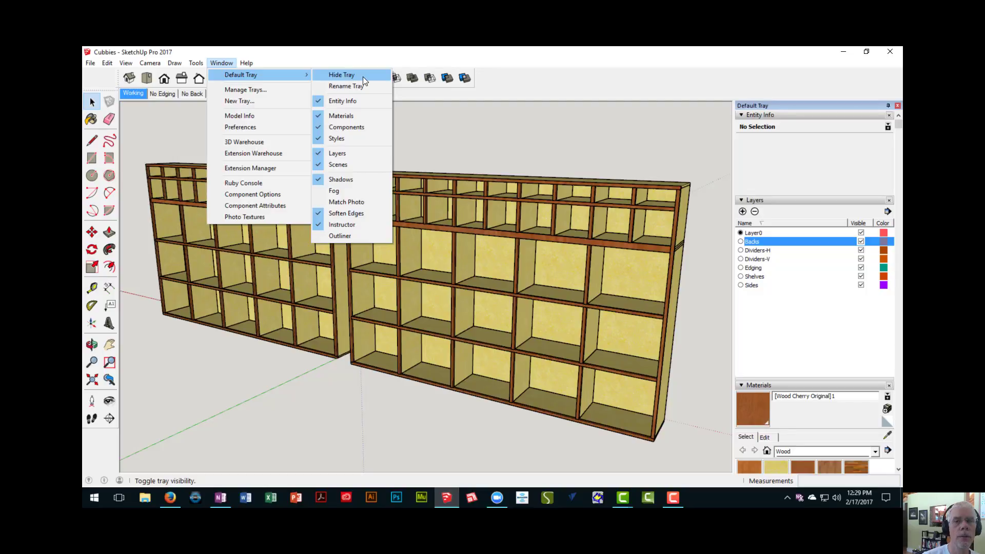
key("Escape")
key("Escape")
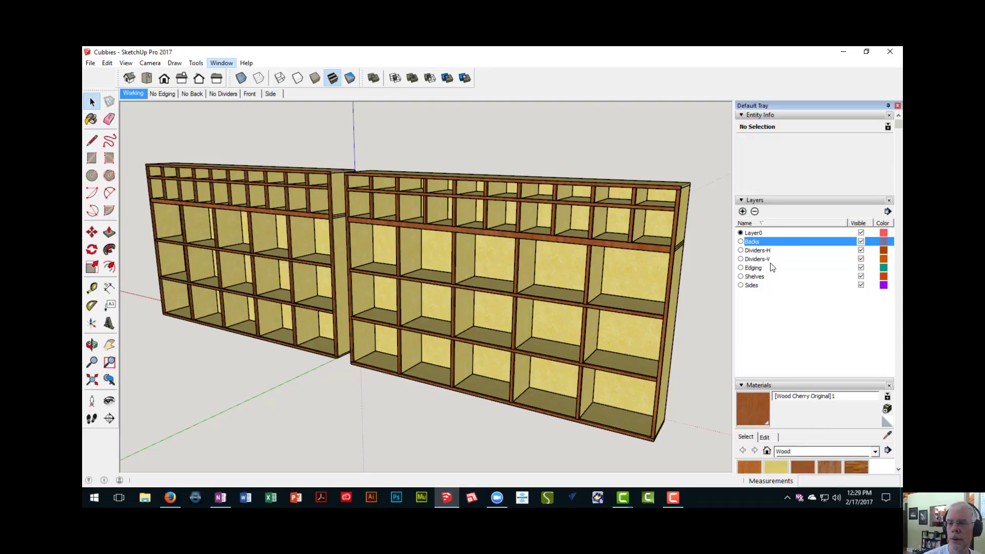
- Delete the layers from Backs through Sides together with their contents
left_click(753, 242)
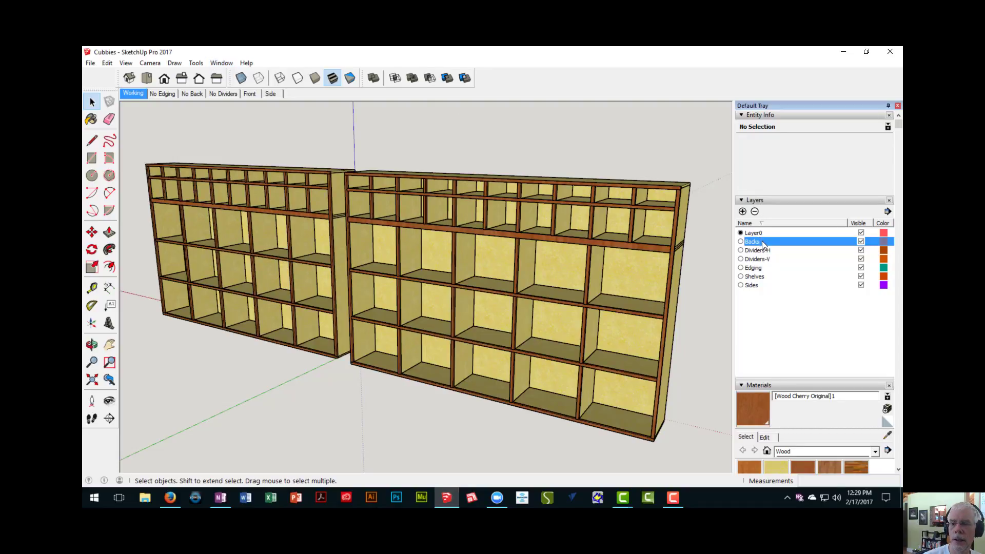
left_click(777, 286)
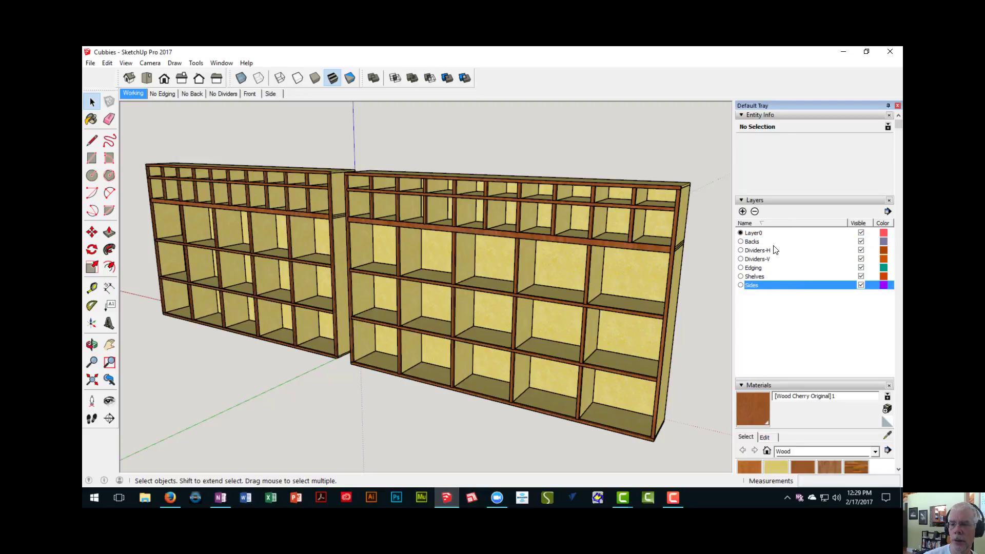
left_click(773, 245, "shift")
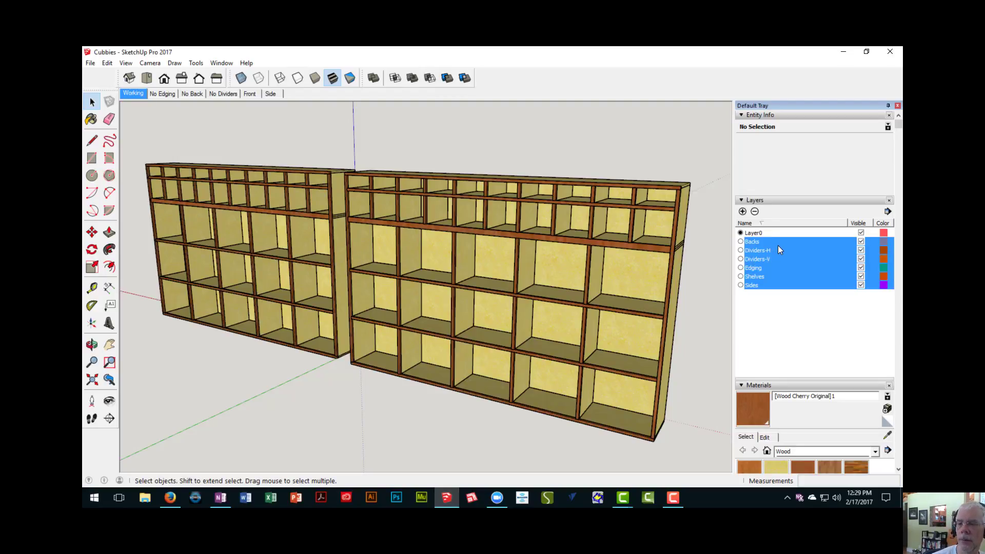
left_click(755, 213)
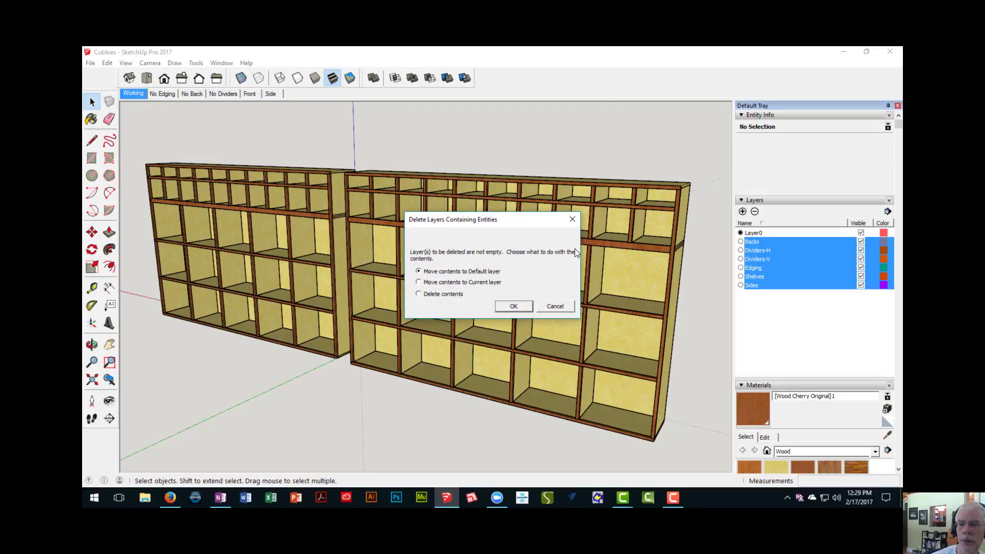
left_click(418, 294)
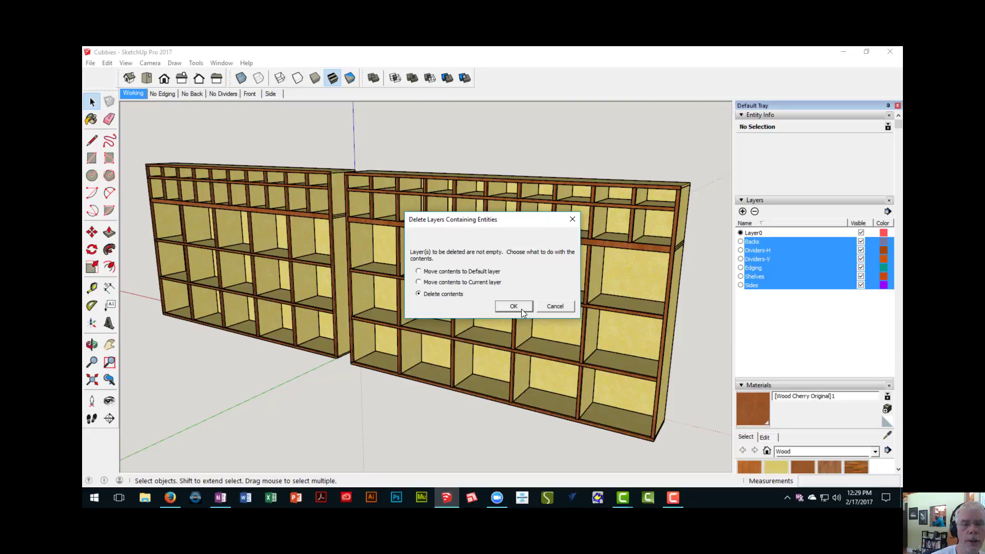
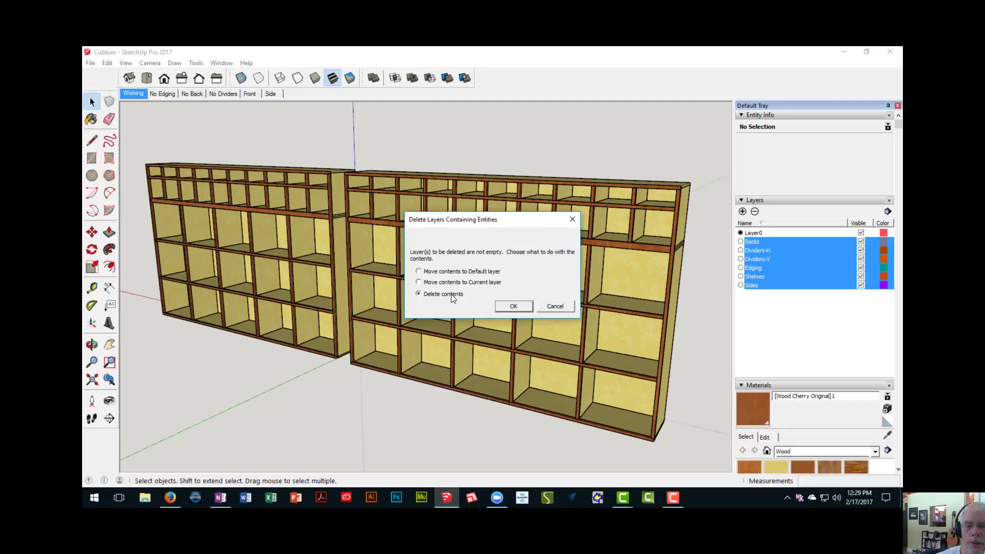
- Confirm removing the selected layers along with the entities they contain
left_click(514, 307)
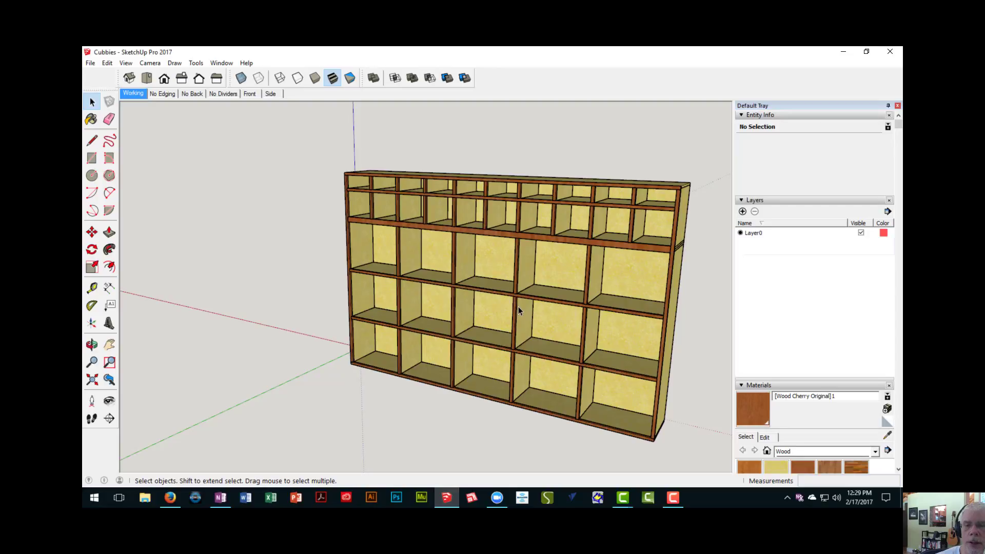
middle_click_drag(518, 306, 446, 300)
scroll(451, 302, "down", 3)
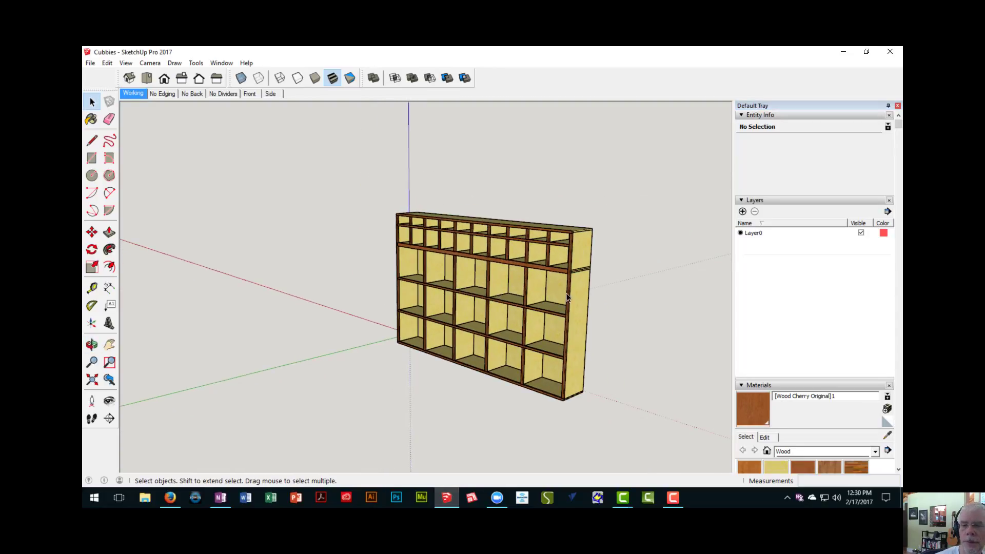
middle_click_drag(510, 283, 442, 351)
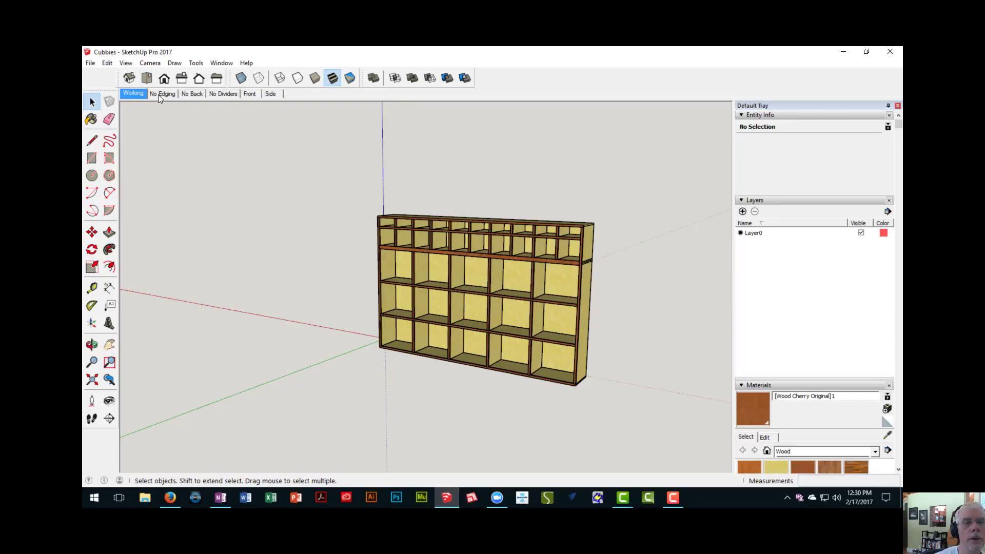
- Check the No Edging scene, return to the Working scene and examine the remaining cubby unit
left_click(158, 94)
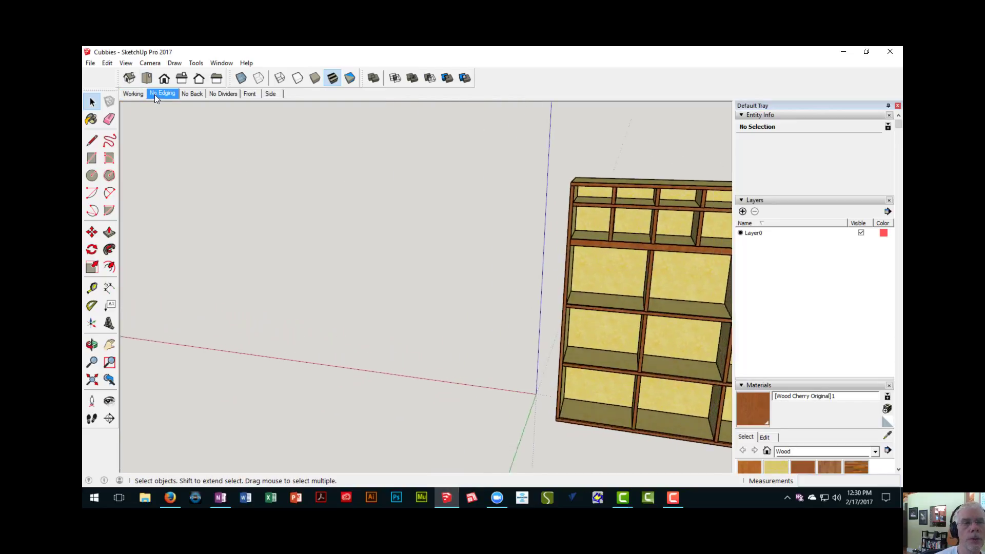
left_click(137, 94)
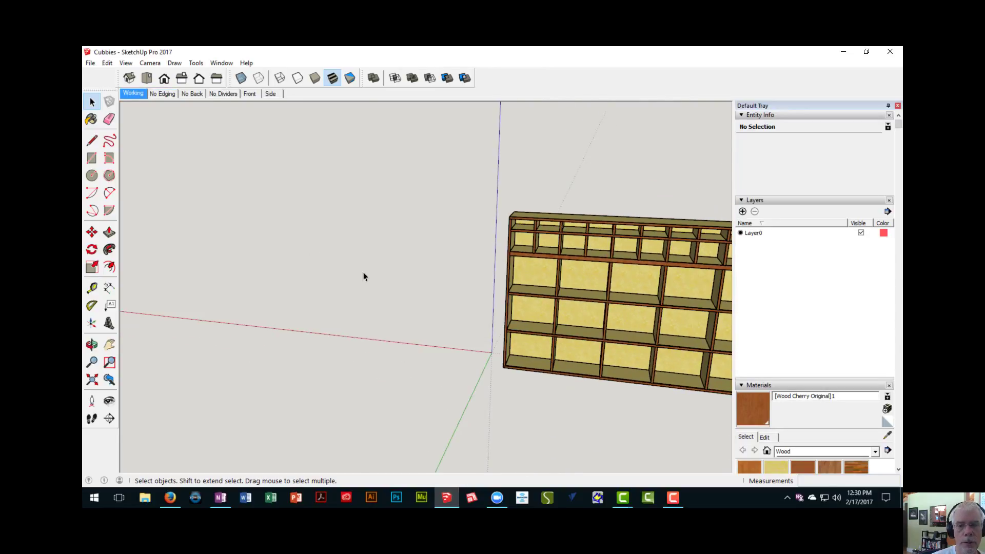
middle_click_drag(536, 311, 376, 309)
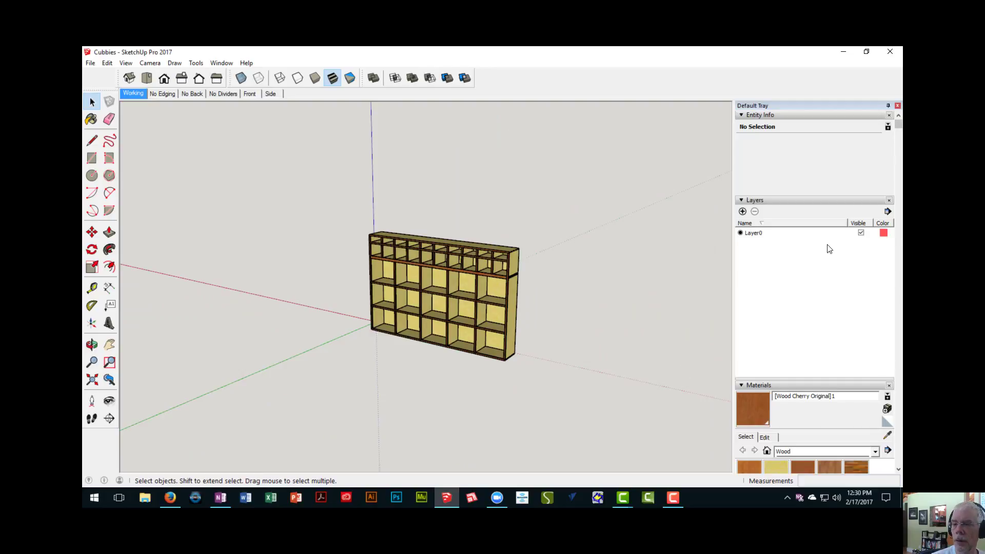
- Collapse the unneeded tray sections, bring up the scene list and delete the Working scene
left_click(783, 199)
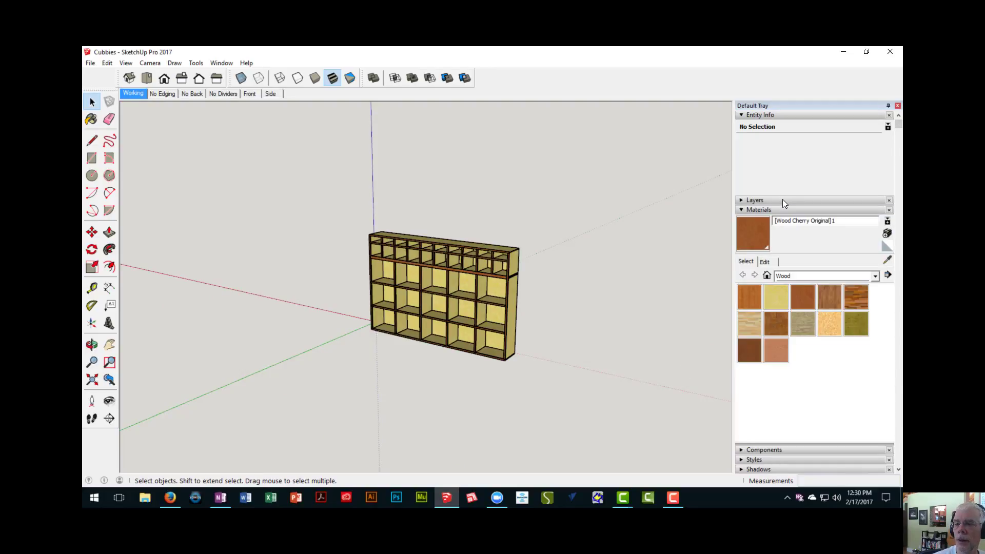
left_click(771, 116)
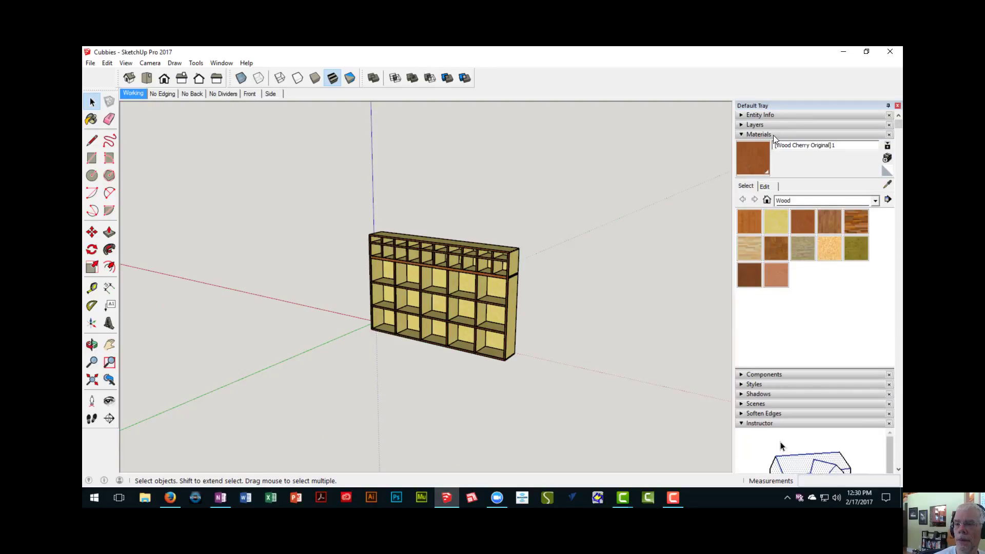
left_click(774, 135)
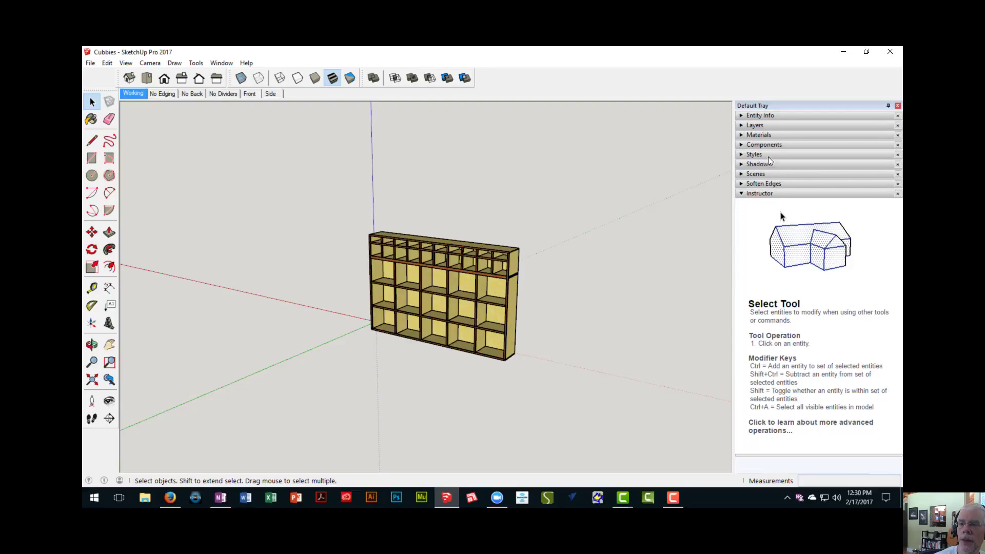
left_click(773, 175)
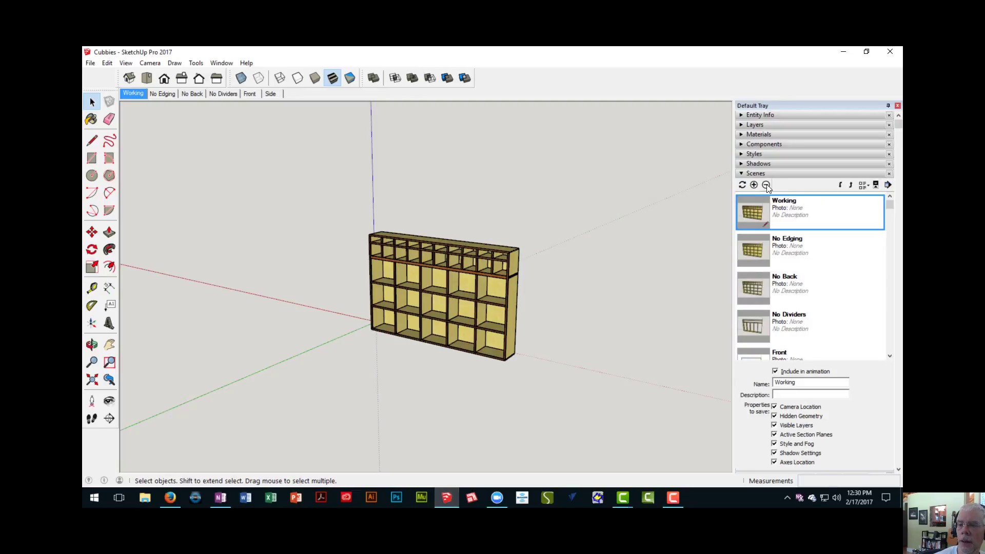
left_click(766, 185)
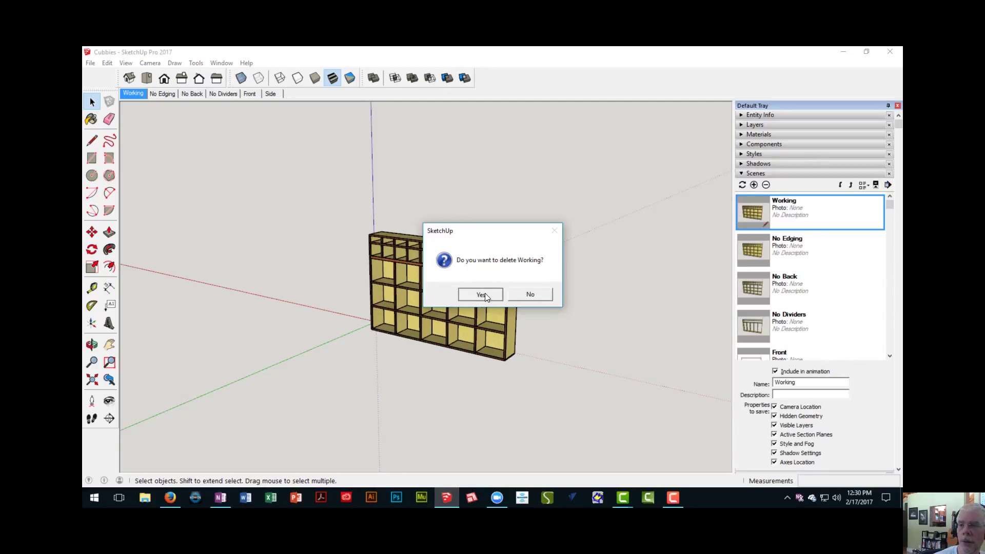
left_click(481, 294)
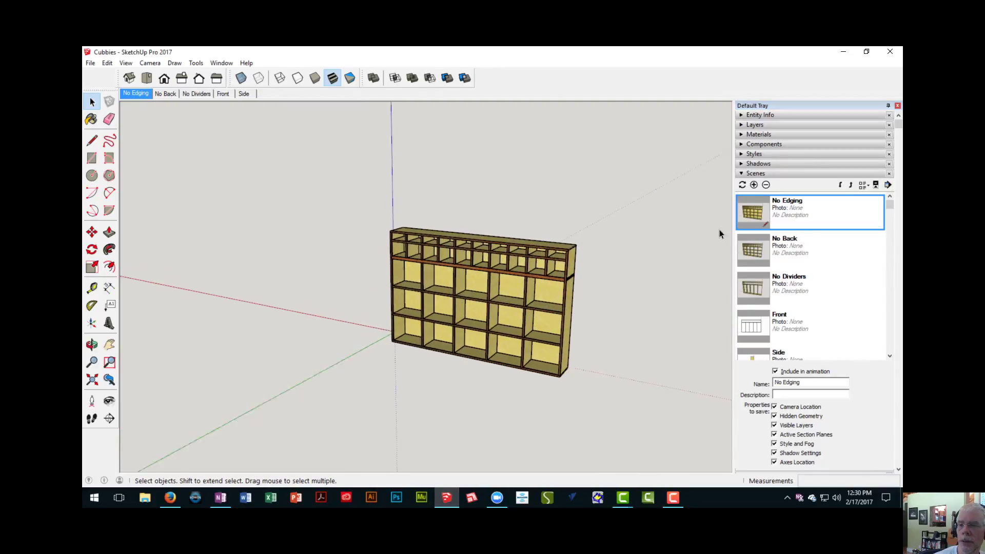
- Delete the No Edging scene and the remaining scenes from No Back through Side
left_click(766, 185)
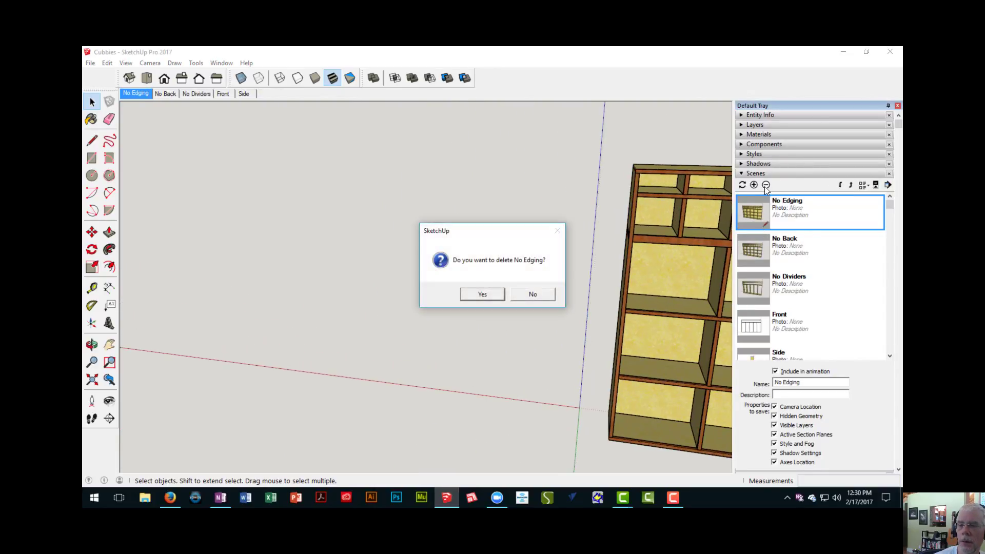
left_click(496, 296)
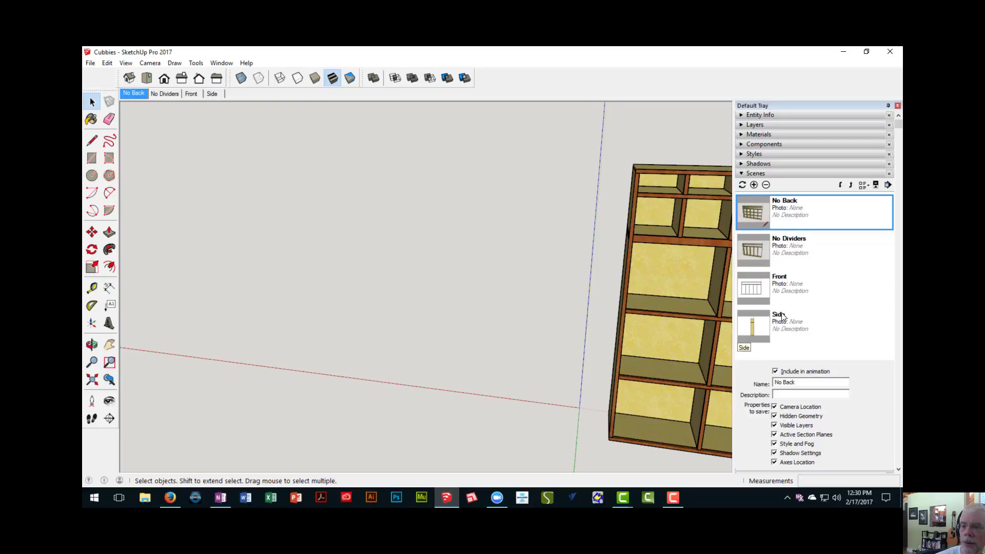
left_click(784, 329, "shift")
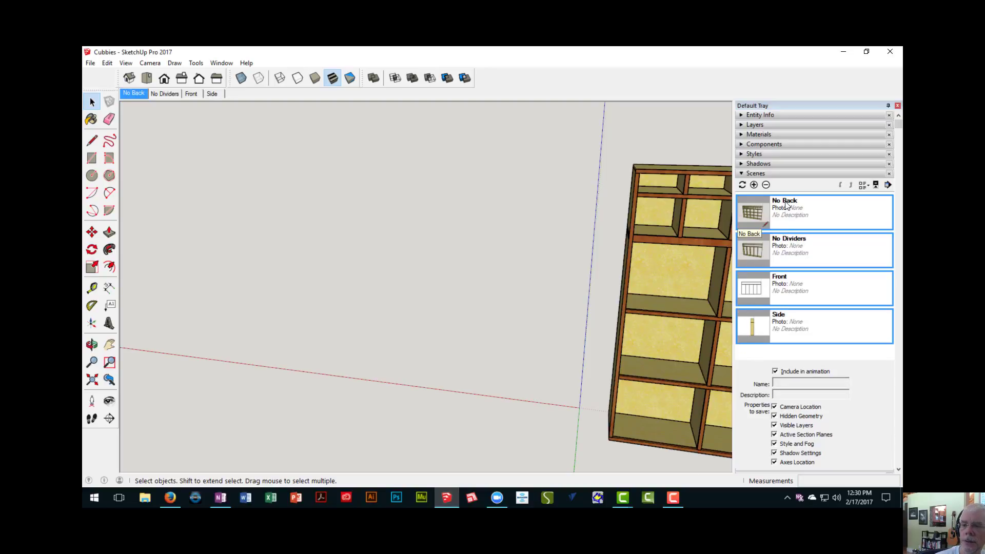
left_click(766, 185)
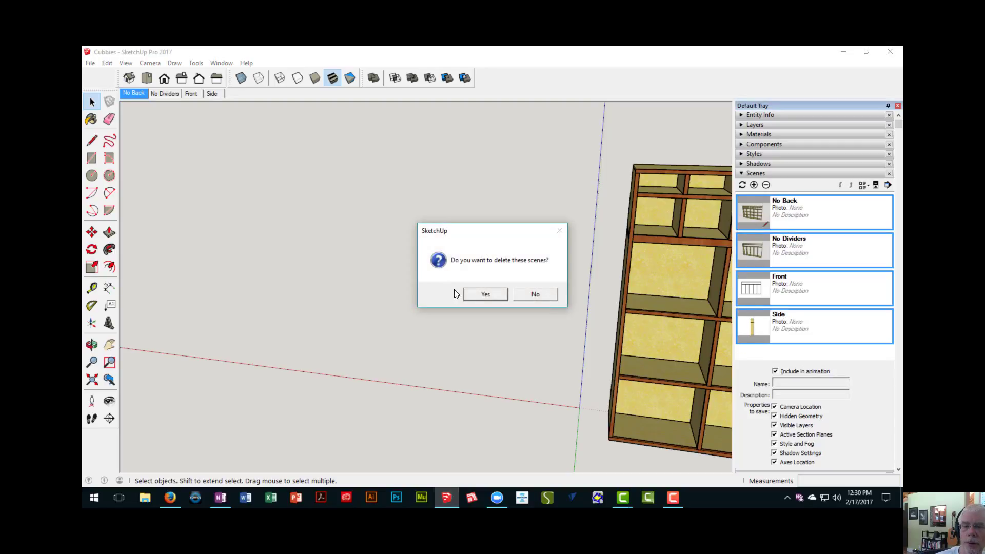
left_click(485, 294)
- Add a scene that shows the whole cubby unit at an angle from the front
scroll(484, 291, "down", 5)
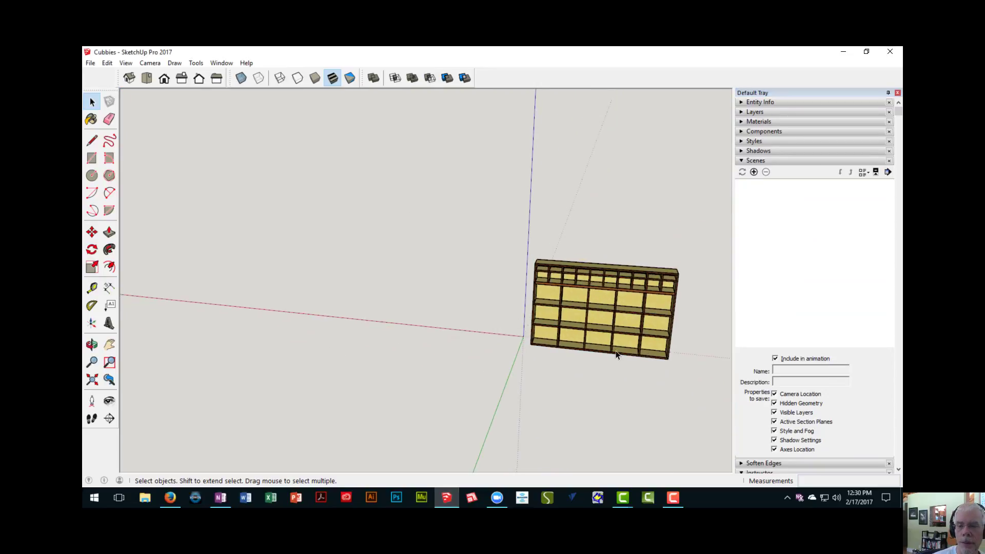
middle_click_drag(616, 354, 400, 267)
scroll(450, 311, "up", 5)
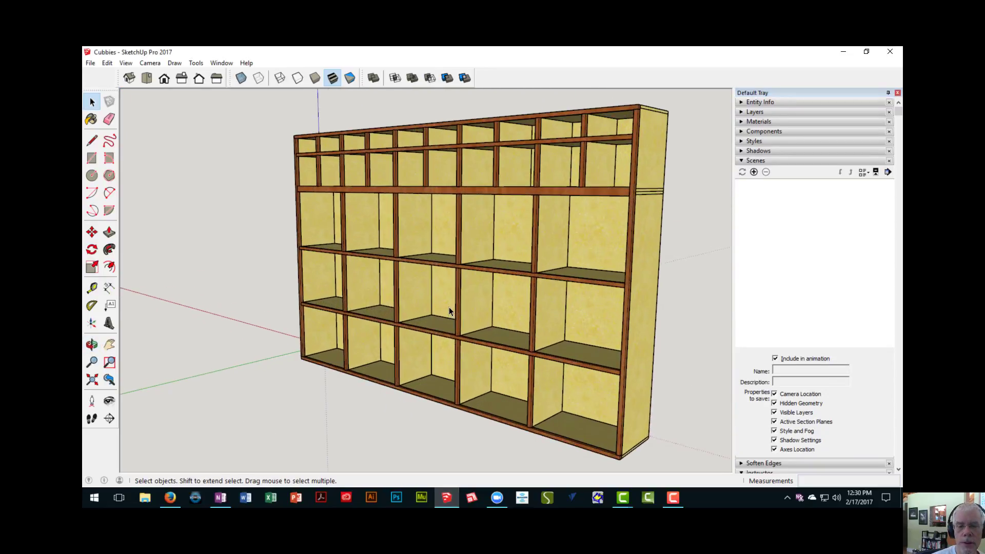
middle_click_drag(450, 311, 419, 318)
scroll(453, 330, "down", 3)
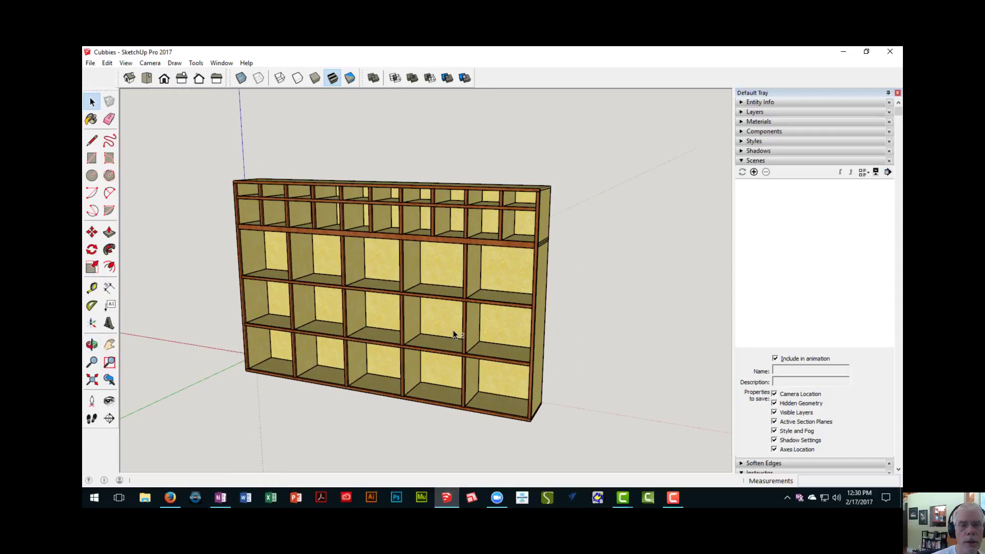
middle_click_drag(453, 330, 455, 302, "shift")
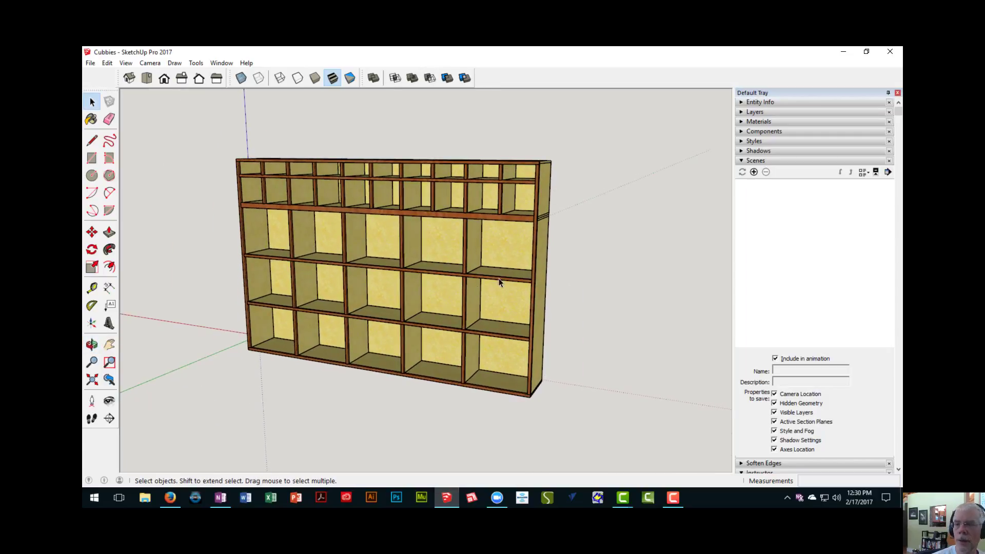
left_click(754, 172)
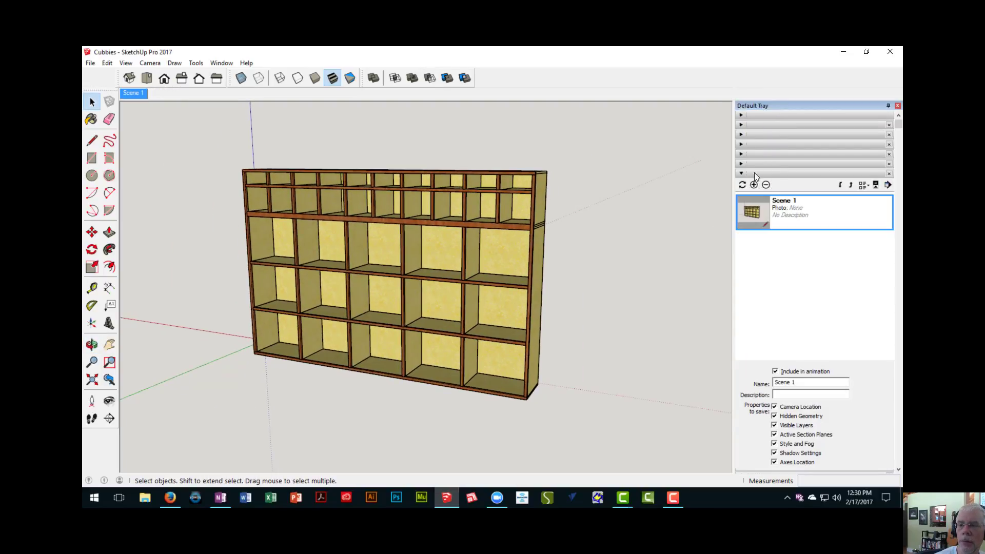
- Rename the new scene as Working
left_click_drag(801, 385, 701, 401)
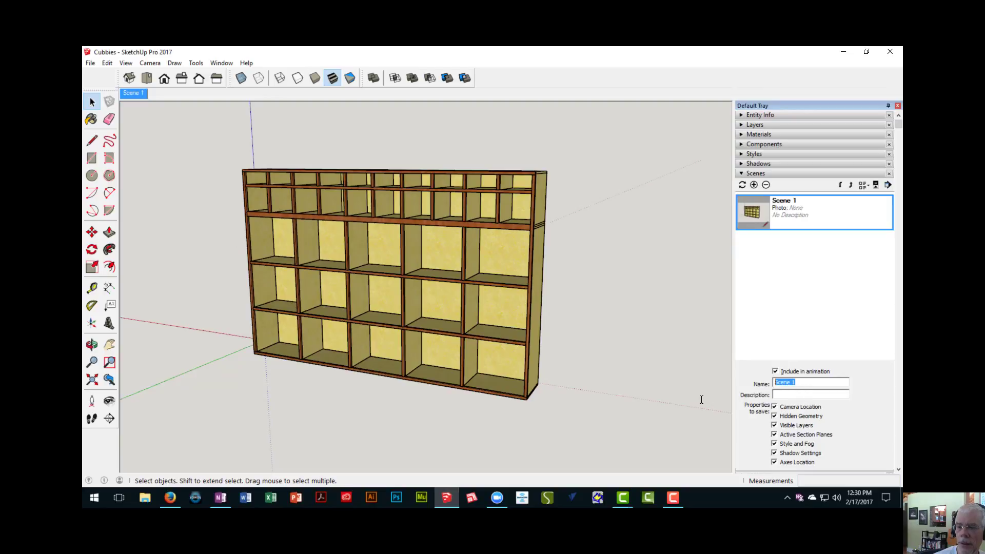
type("wORK")
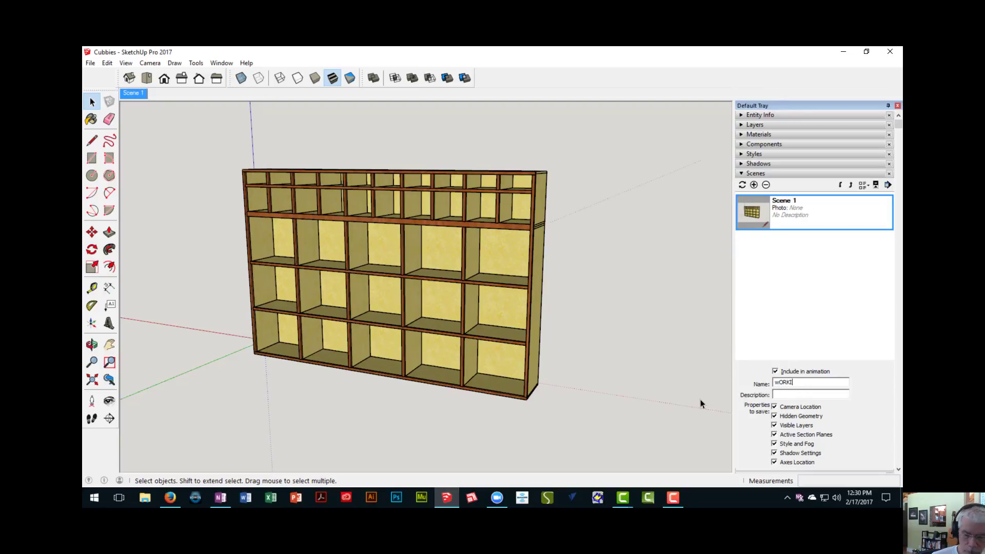
key("BackSpace")
key("BackSpace")
key("BackSpace")
key("BackSpace")
key("BackSpace")
key("BackSpace")
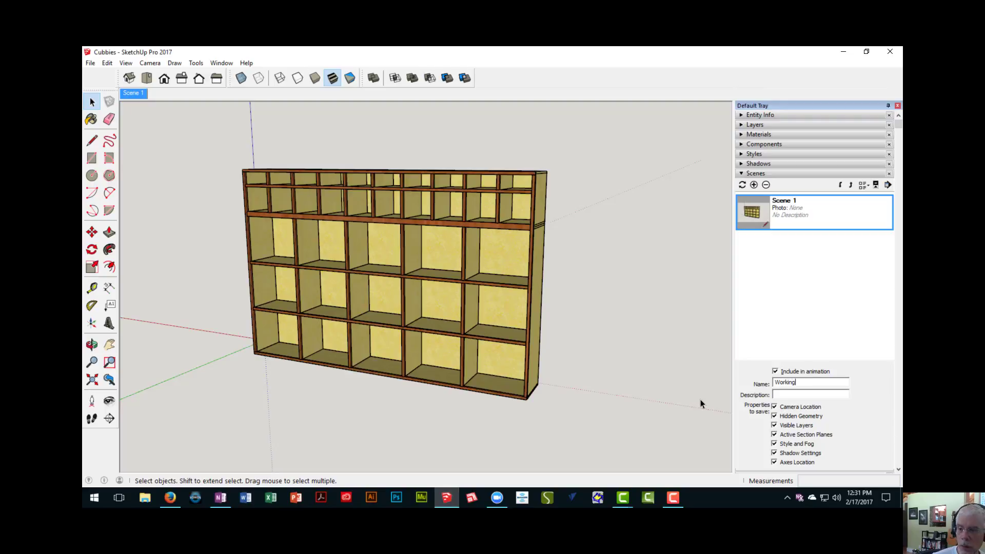
key("Return")
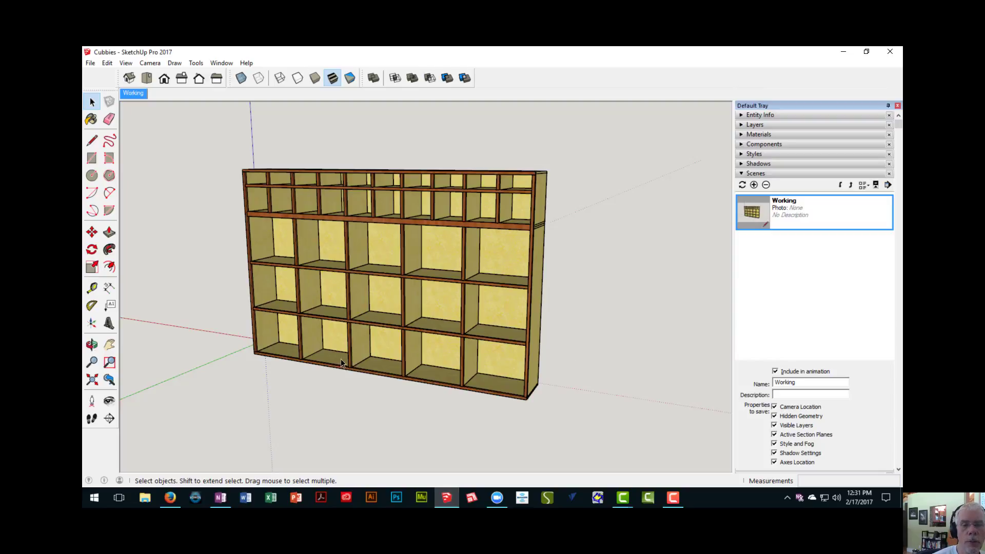
middle_click_drag(340, 358, 322, 286)
scroll(327, 299, "down", 3)
scroll(352, 280, "up", 2)
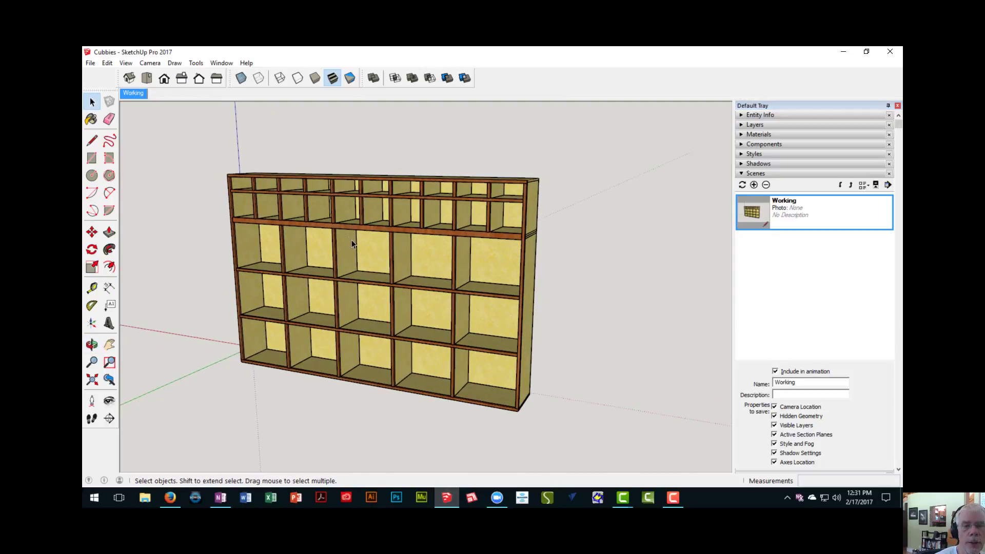
scroll(353, 243, "up", 3)
scroll(353, 241, "down", 2)
middle_click_drag(404, 238, 363, 241)
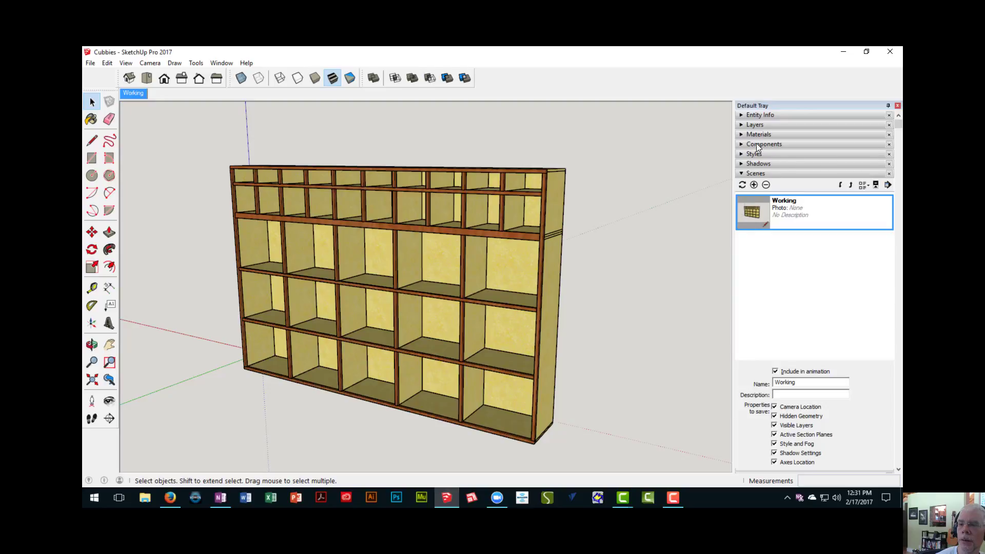
- Bring up the layer list and add a layer named Backs
left_click(755, 125)
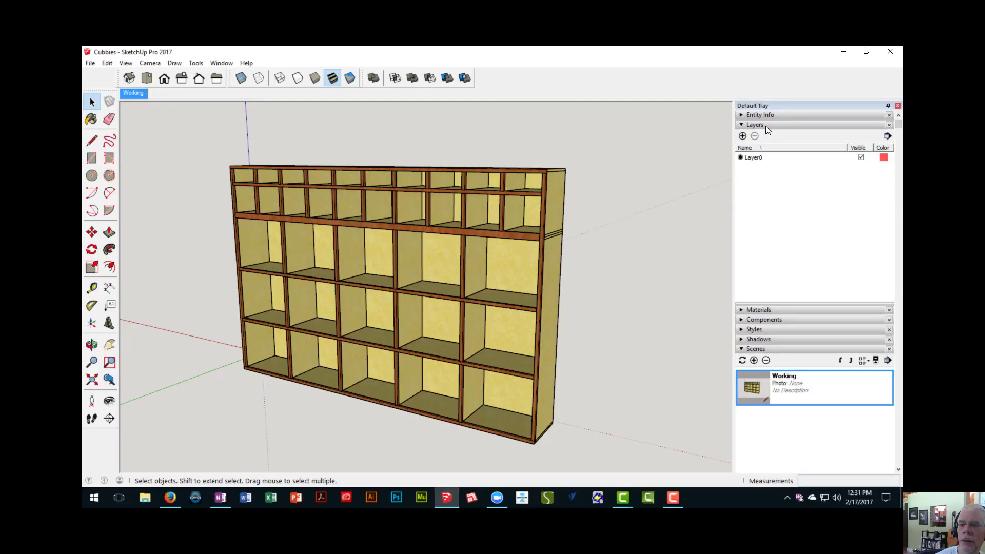
middle_click_drag(561, 273, 138, 267)
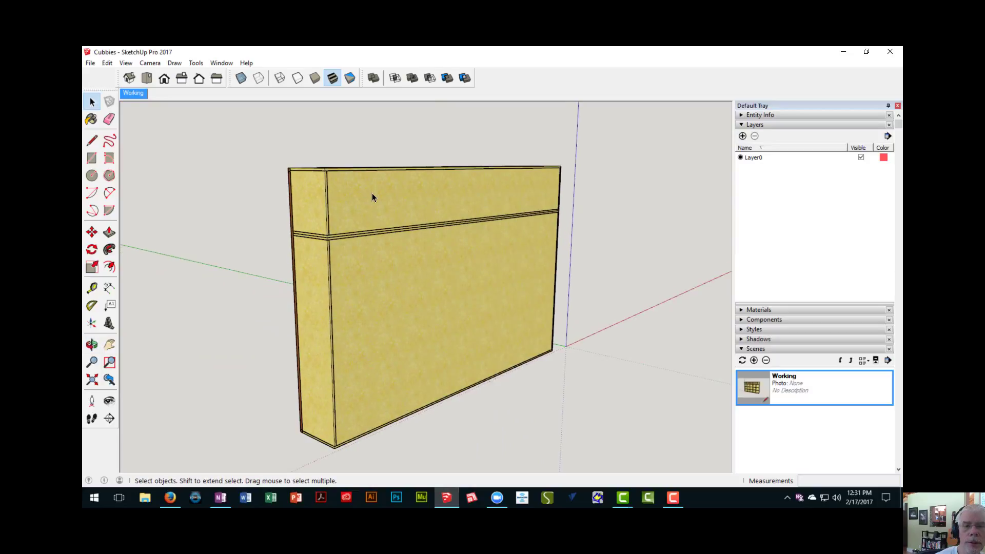
left_click(742, 136)
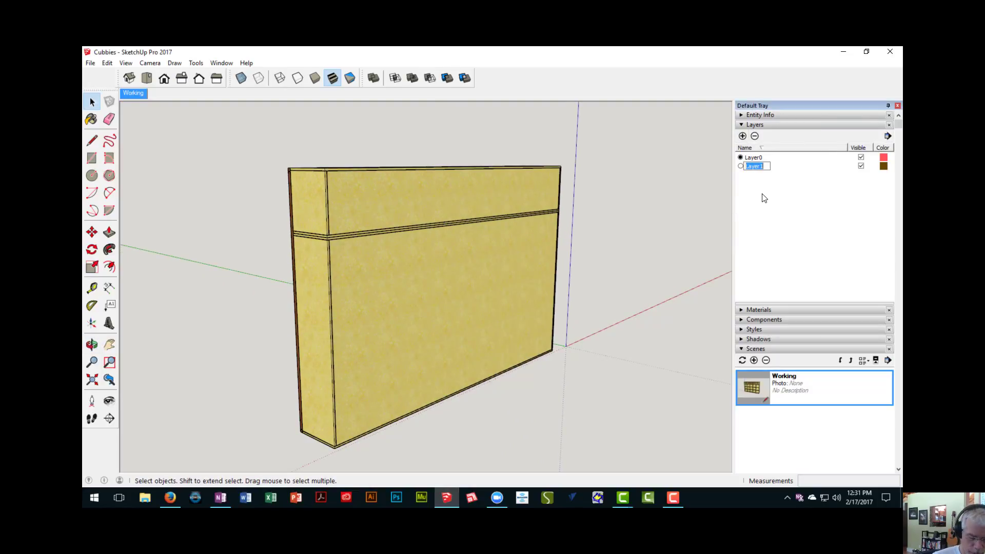
type("Back")
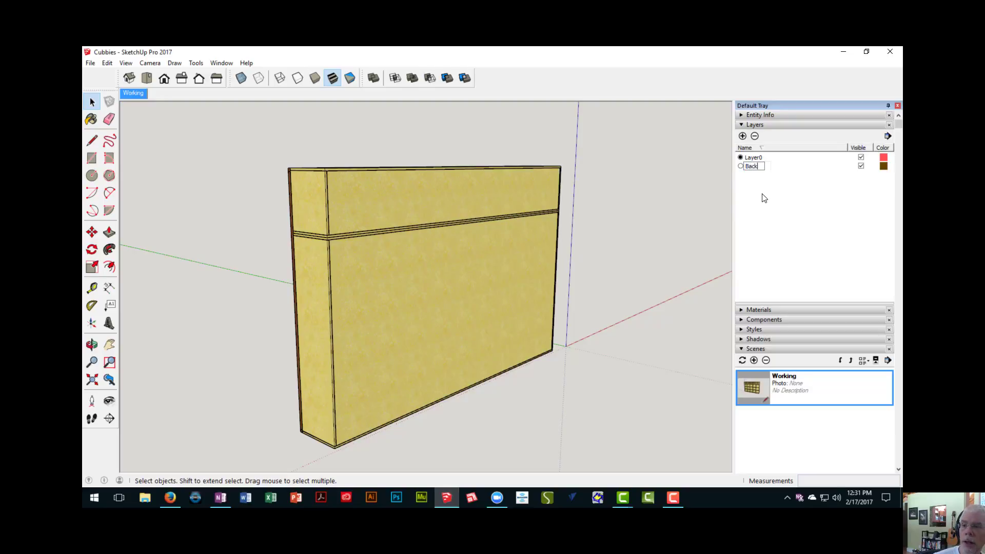
type("s")
key("Return")
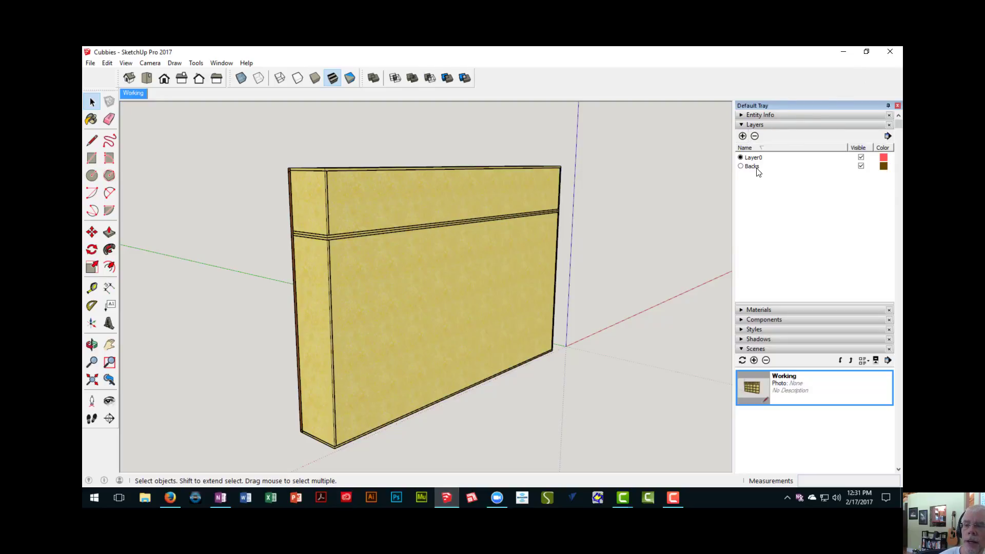
- Assign the upper and lower back panels to the Backs layer and hide that layer
left_click(376, 191)
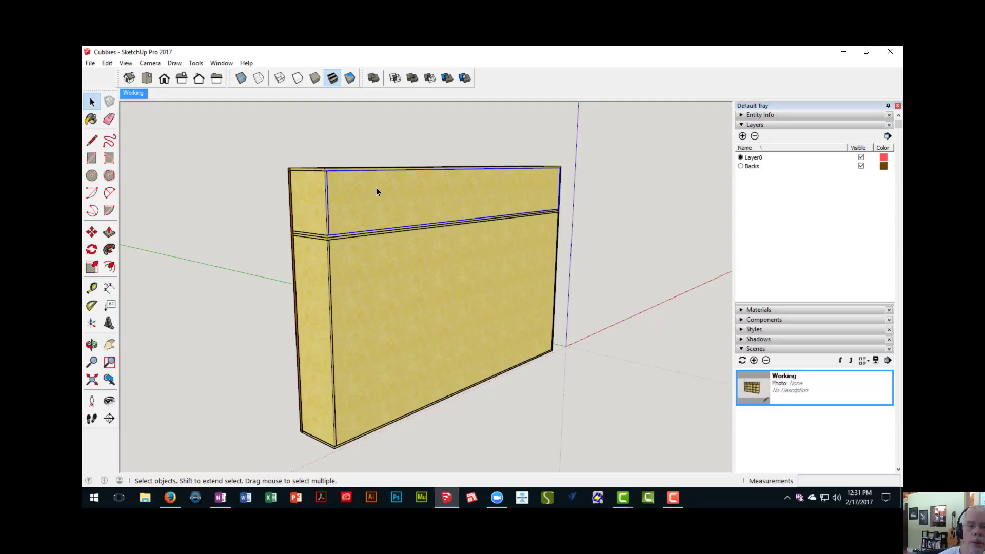
left_click(380, 278, "shift")
middle_click_drag(380, 278, 331, 301)
scroll(336, 290, "up", 5)
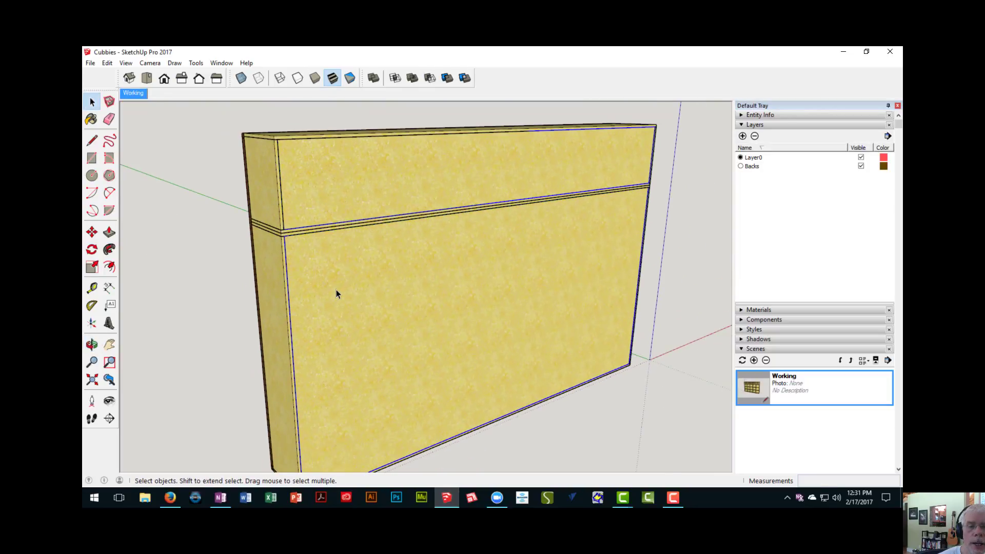
scroll(336, 289, "down", 1)
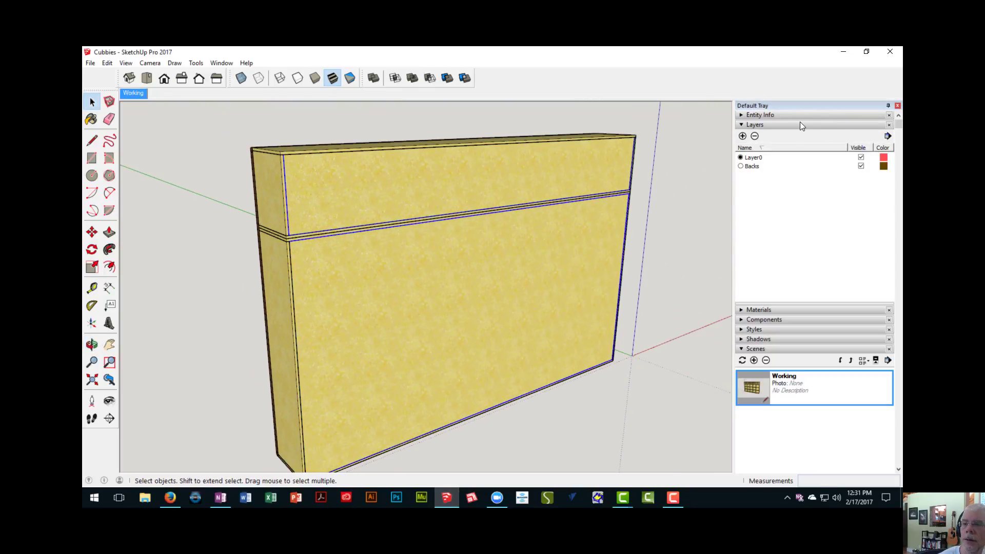
left_click(785, 114)
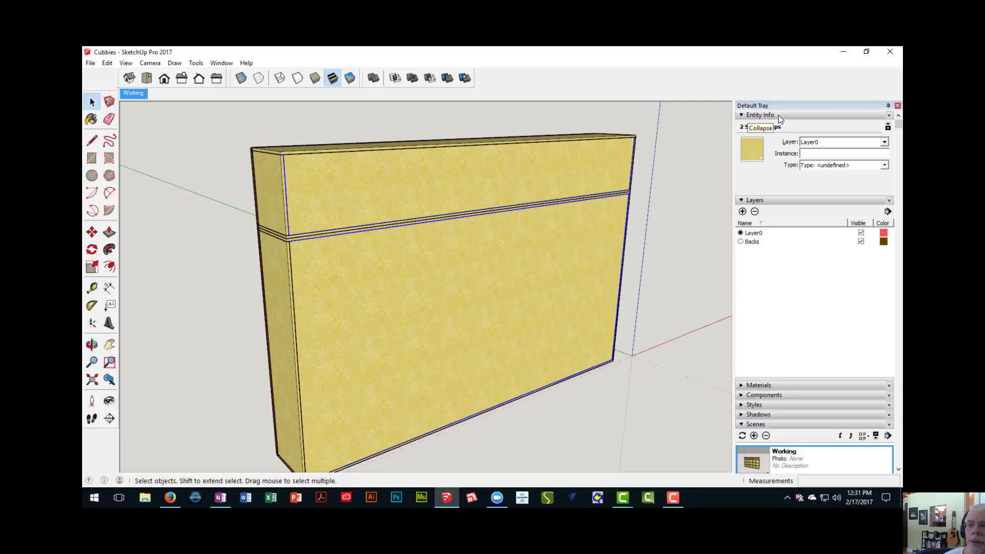
left_click(886, 145)
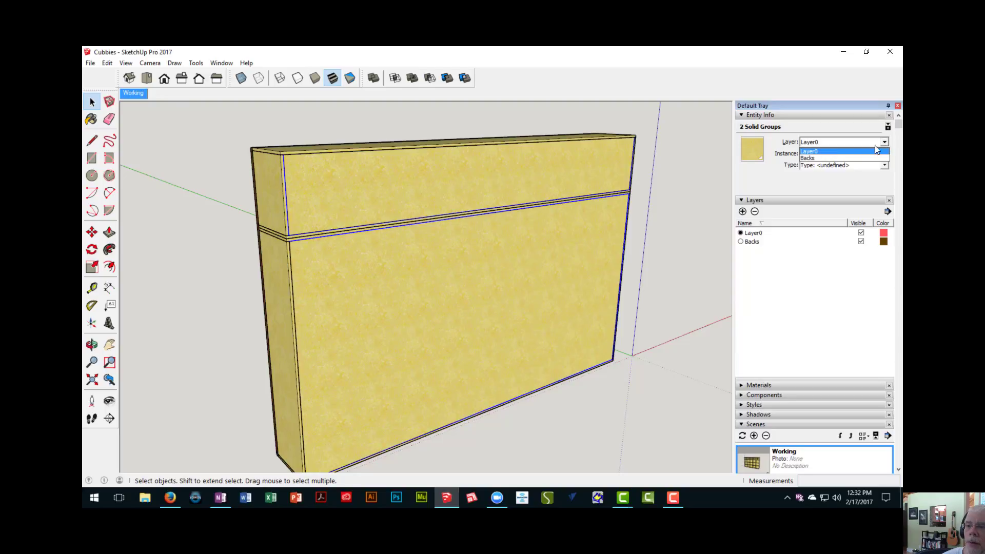
left_click(821, 158)
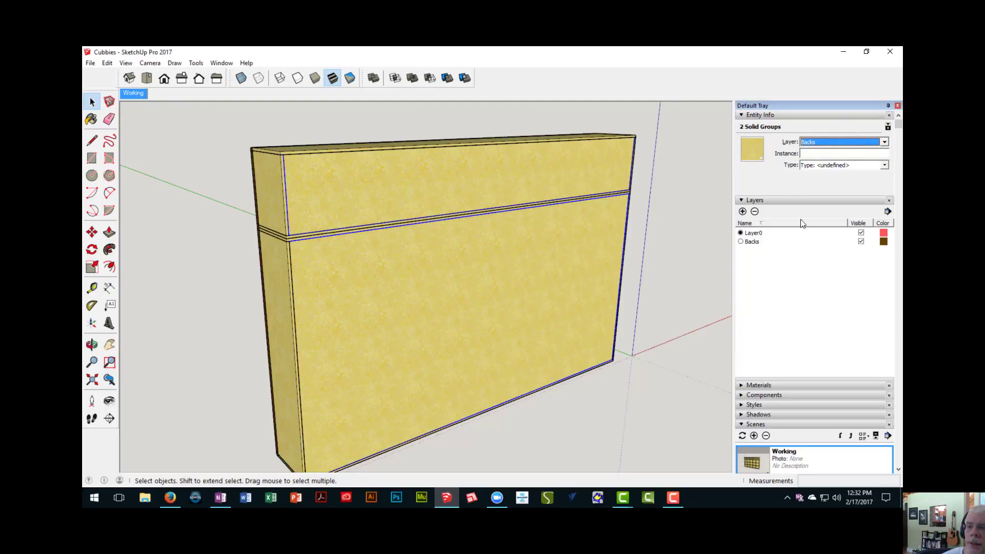
left_click(861, 244)
left_click(861, 242)
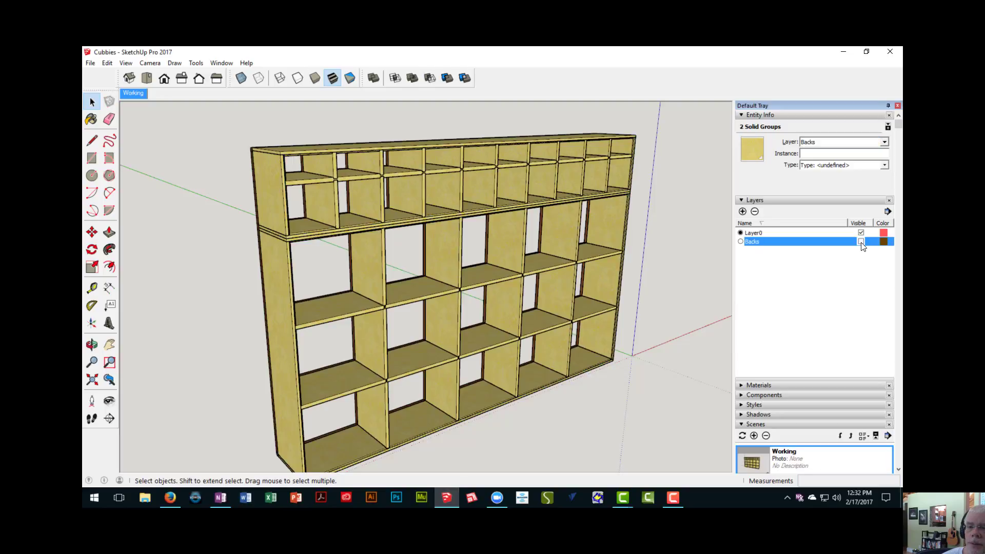
- Add a new layer named Edging to the model
middle_click_drag(436, 253, 518, 207)
scroll(535, 250, "up", 5)
scroll(535, 250, "down", 3)
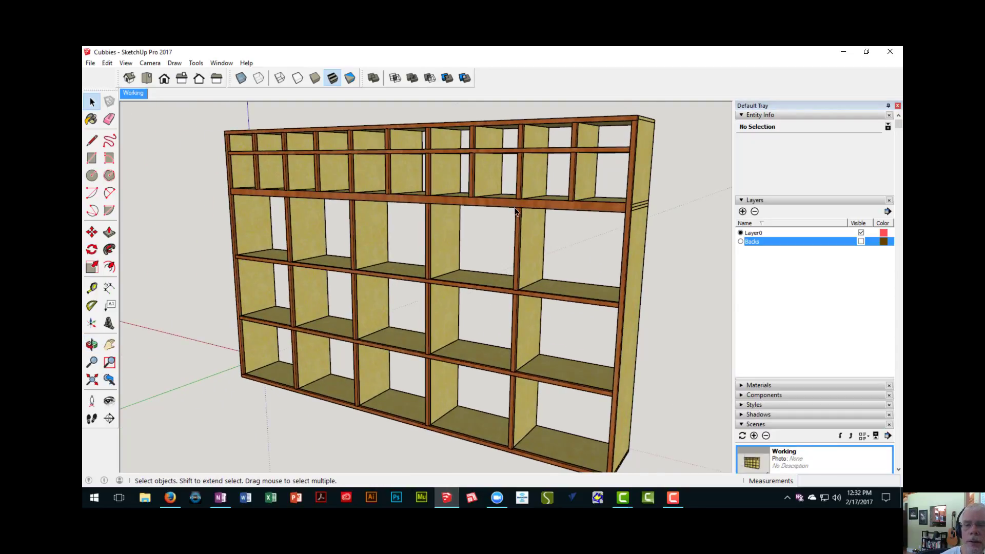
scroll(516, 206, "up", 5)
scroll(514, 204, "down", 5)
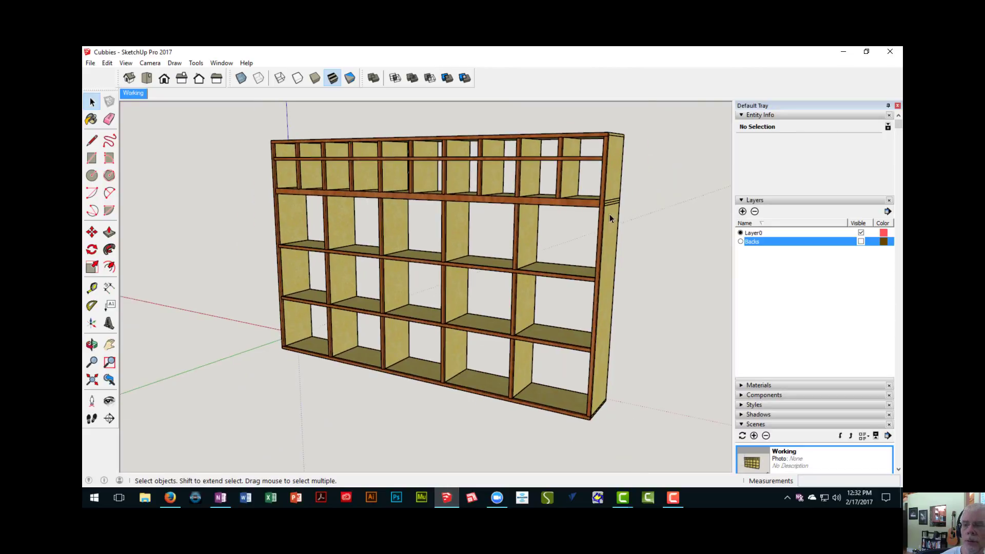
left_click(741, 212)
type("E")
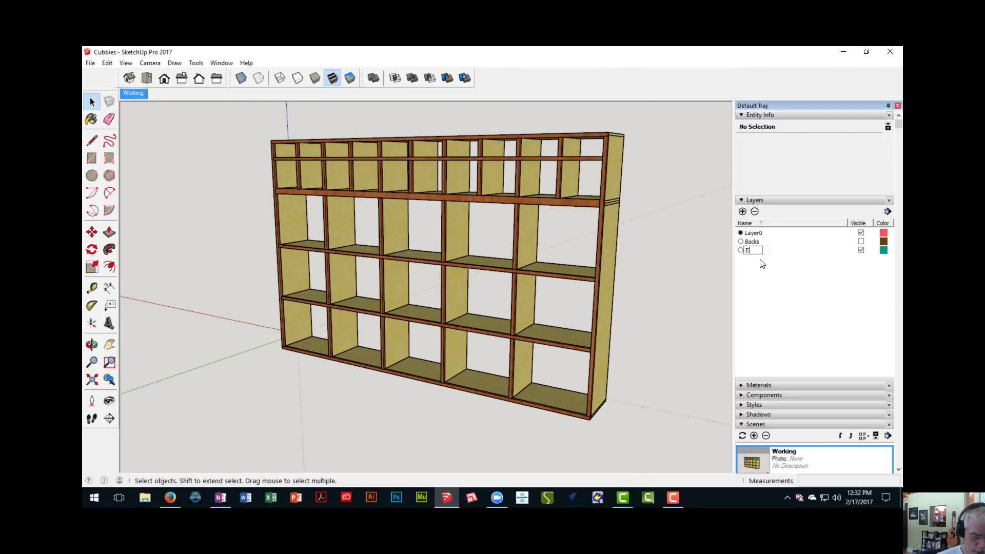
type("dging")
key("Return")
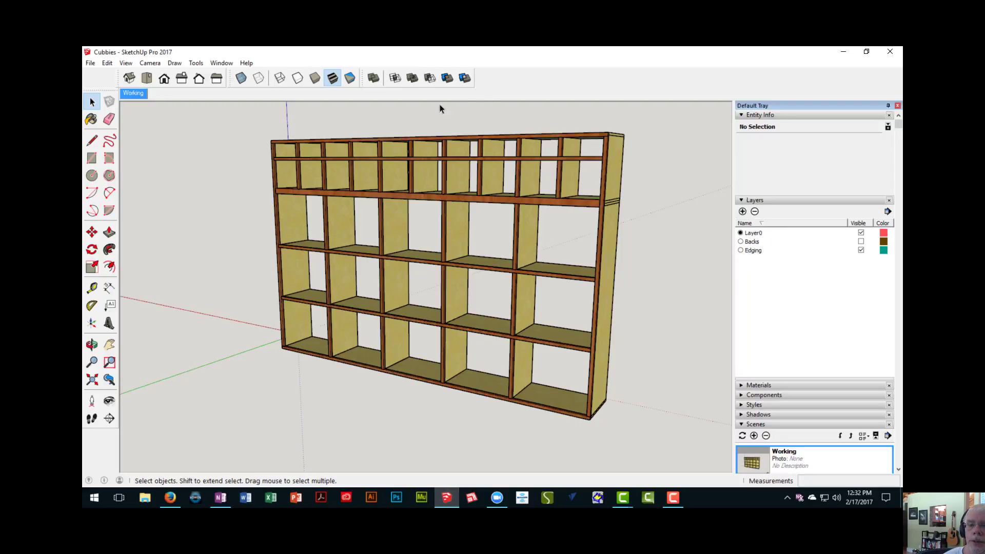
middle_click_drag(562, 237, 488, 230)
scroll(493, 221, "up", 5)
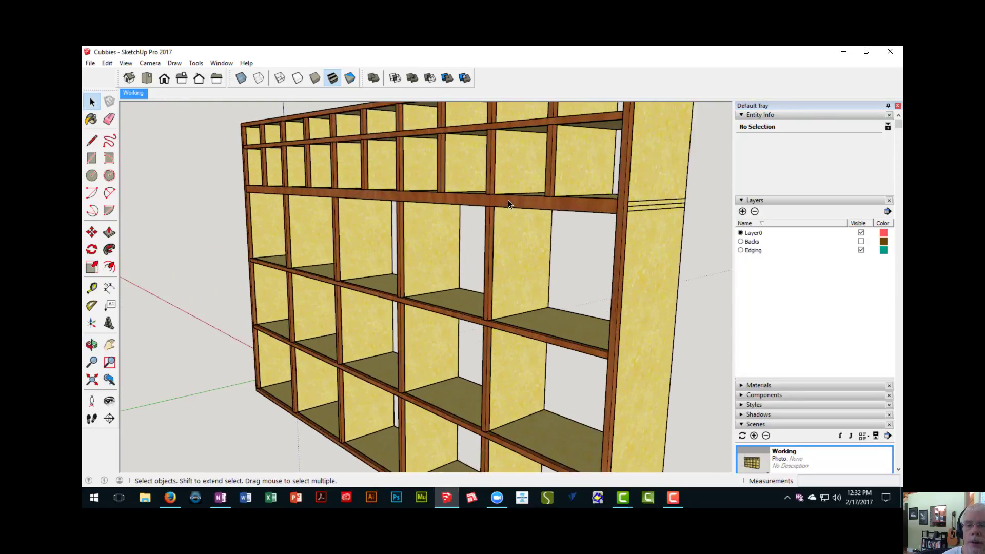
scroll(492, 252, "down", 1)
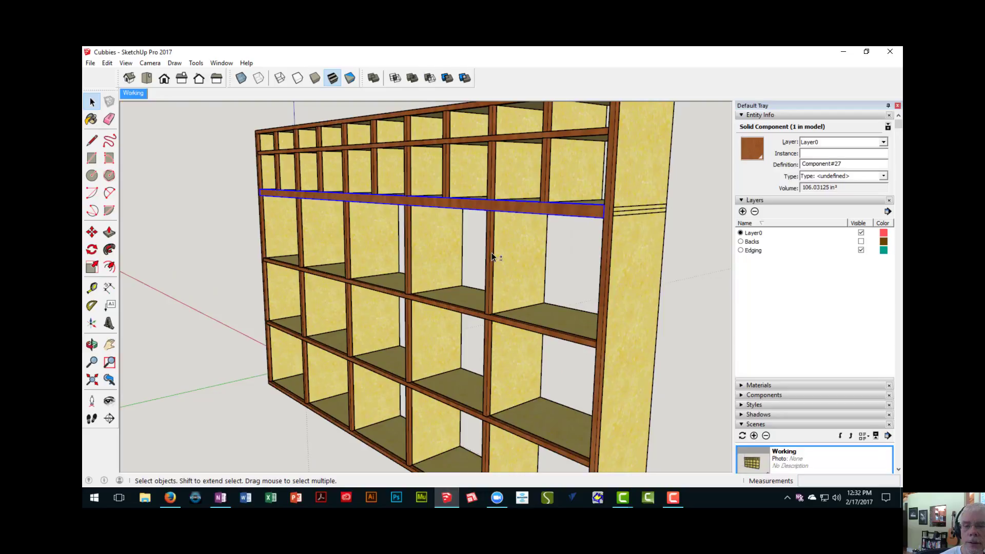
left_click(491, 253, "shift")
left_click(521, 326, "shift")
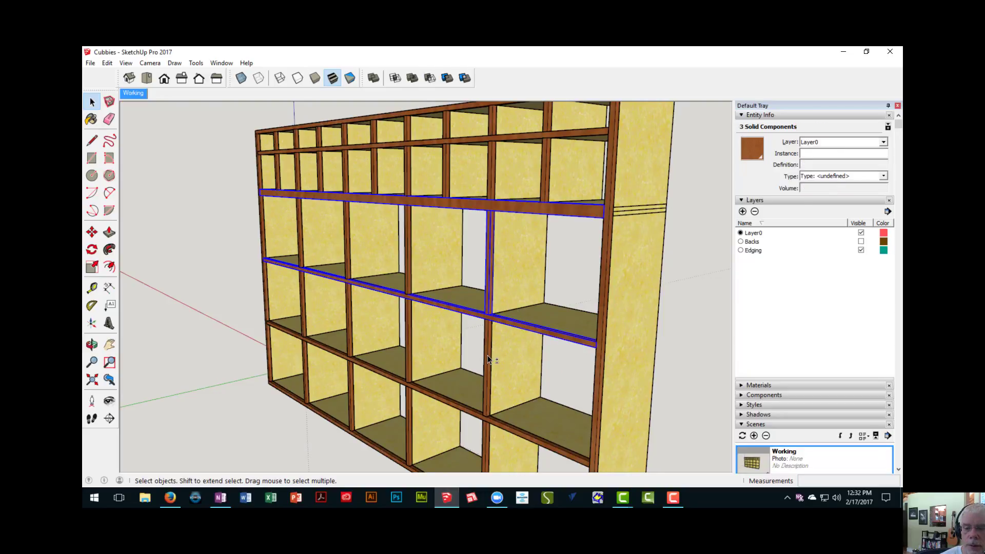
left_click(487, 355, "shift")
middle_click_drag(488, 355, 378, 214)
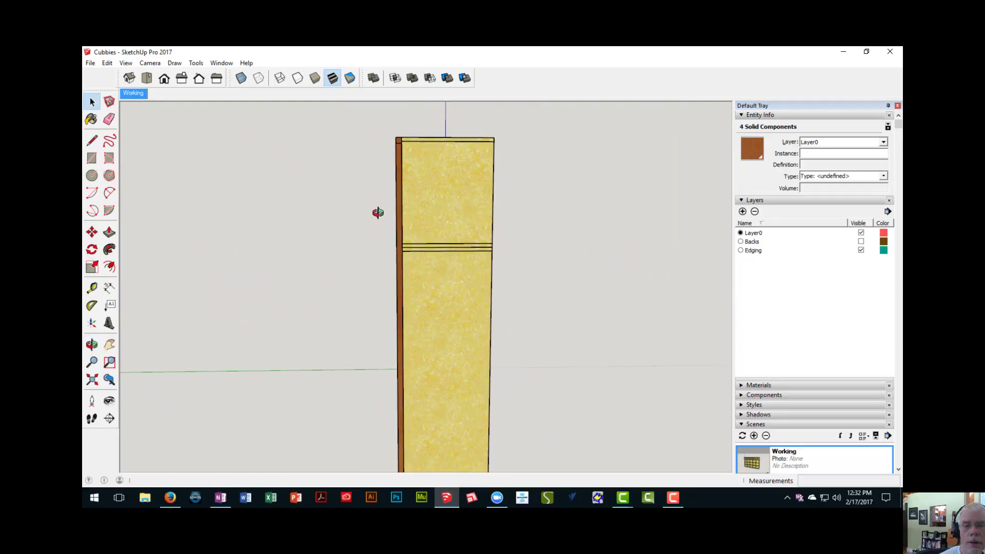
scroll(382, 243, "down", 5)
scroll(391, 256, "up", 6)
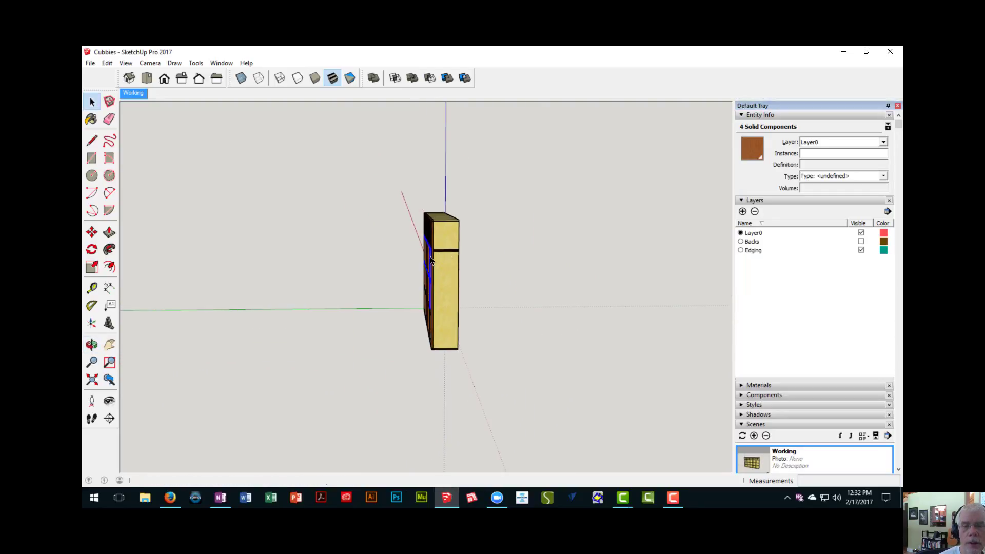
middle_click_drag(436, 255, 440, 262)
middle_click_drag(421, 168, 411, 131)
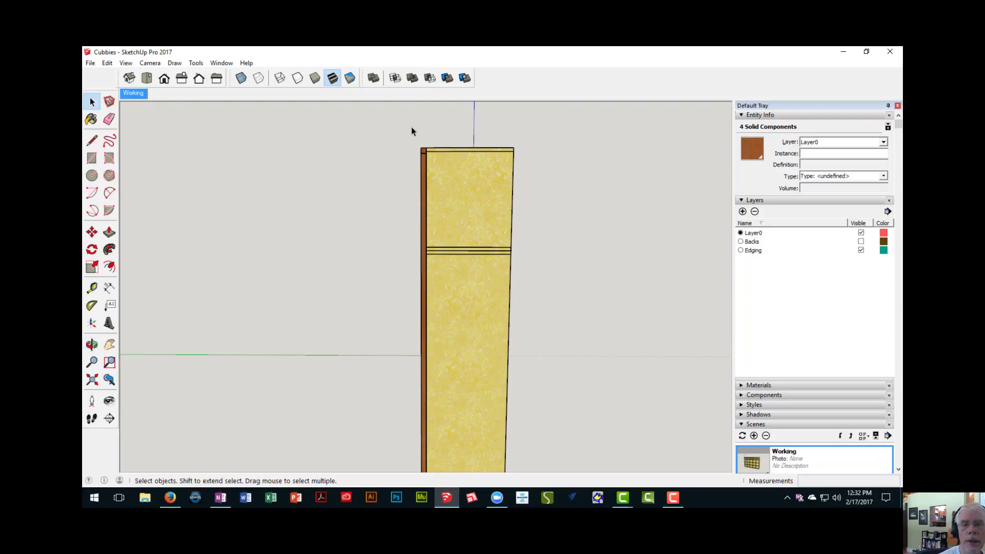
middle_click_drag(422, 311, 405, 166)
left_click_drag(400, 135, 408, 190)
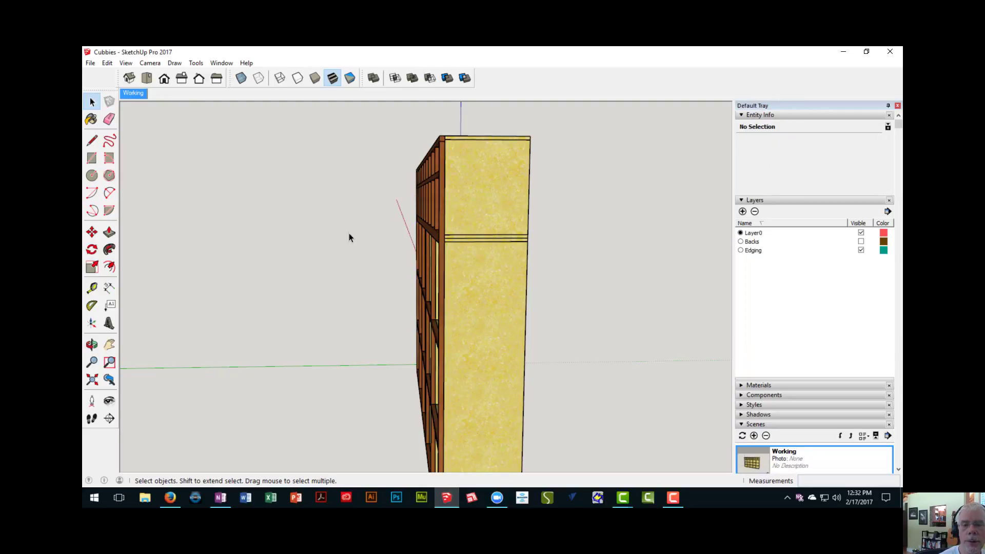
middle_click_drag(347, 236, 359, 230)
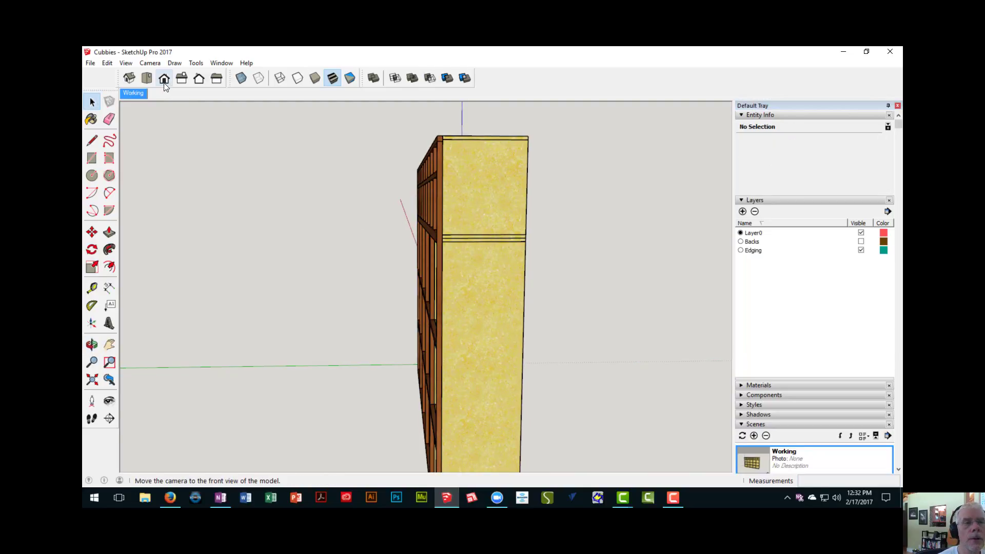
- Show the cubby unit from its left side in parallel projection
left_click(180, 82)
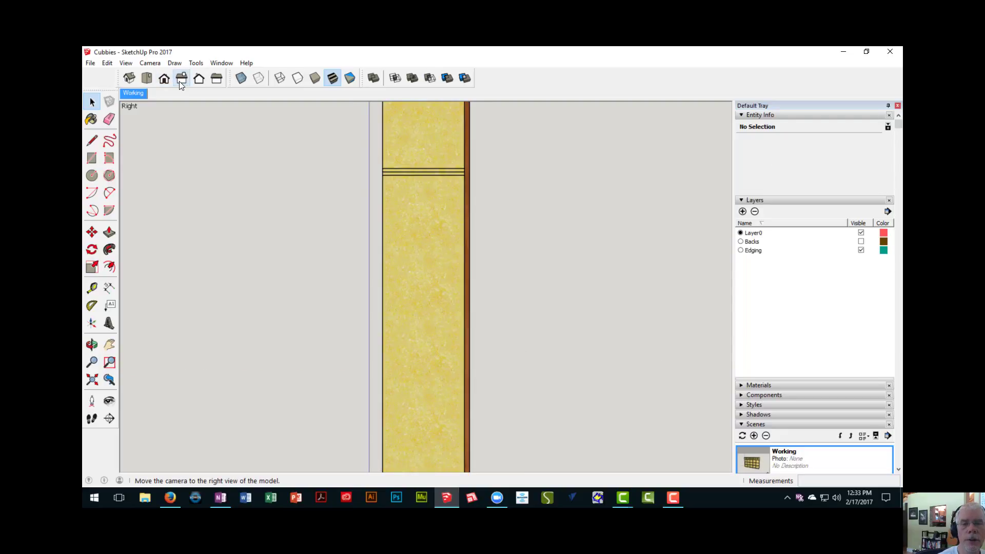
scroll(209, 117, "down", 4)
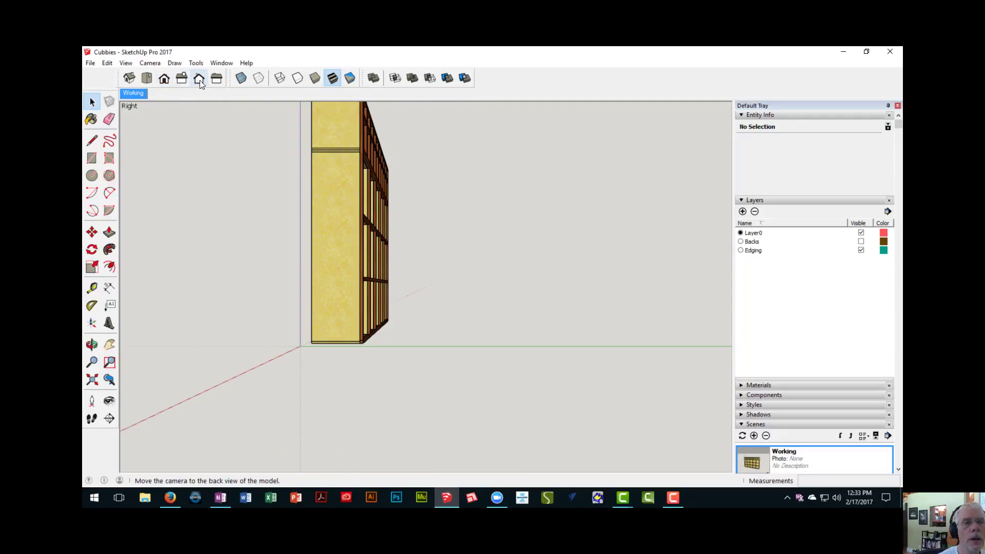
left_click(216, 81)
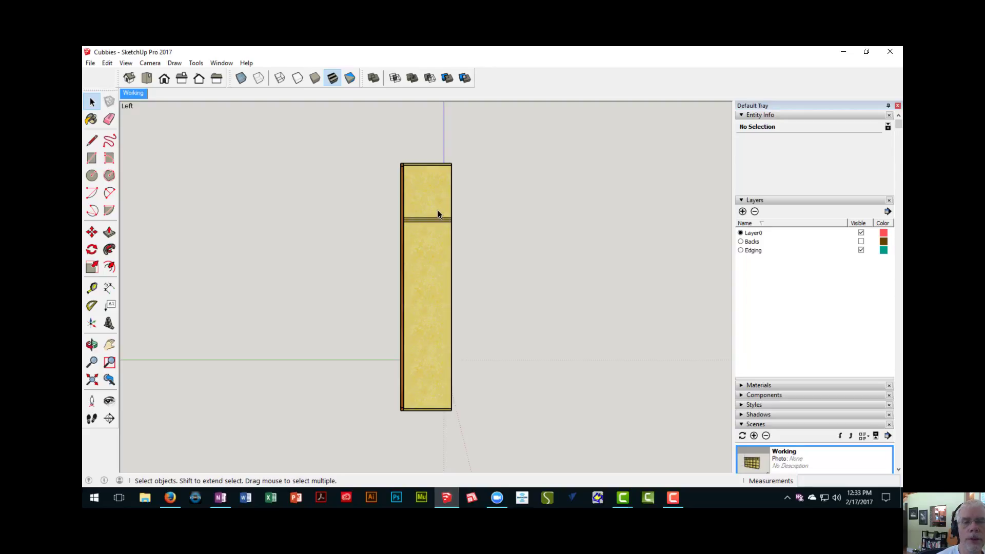
left_click(150, 63)
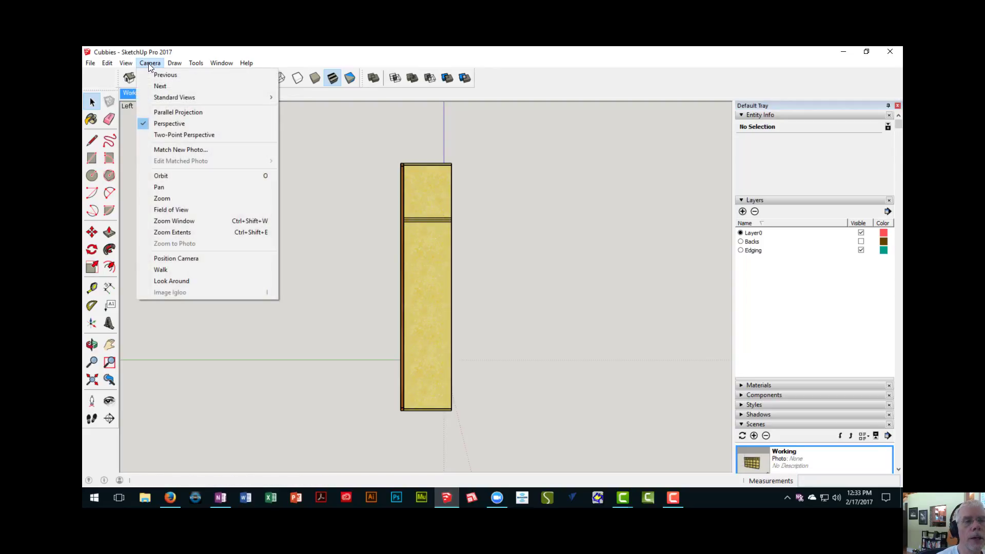
left_click(178, 112)
scroll(405, 239, "up", 6)
scroll(404, 239, "down", 5)
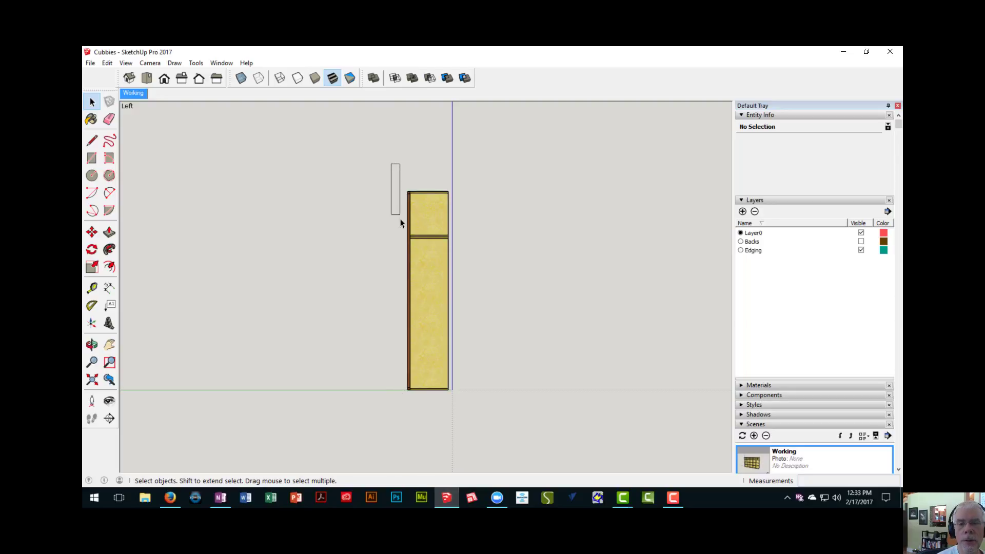
- Select all the edging pieces along the unit's front face with a selection window around the thin edging strip
left_click_drag(400, 219, 415, 402)
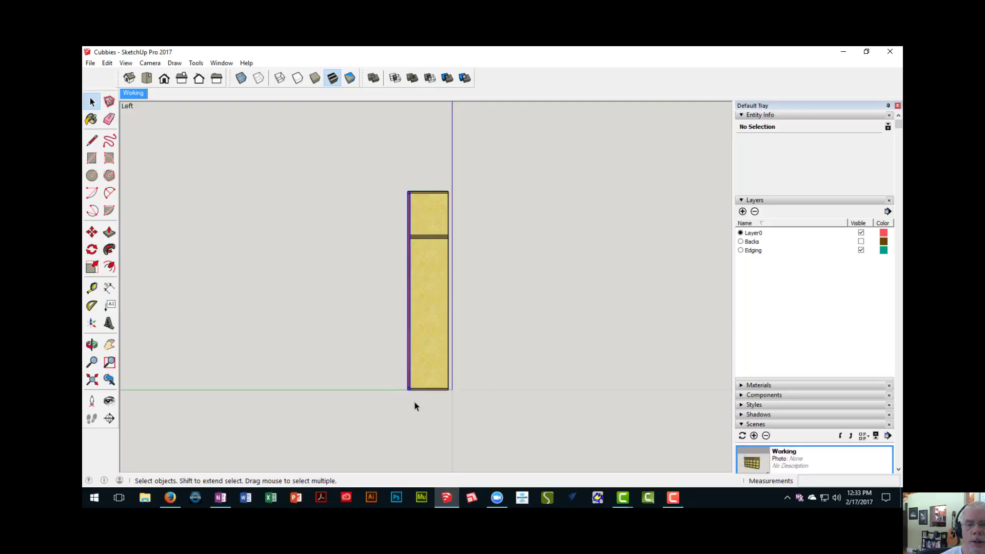
middle_click_drag(275, 239, 569, 294)
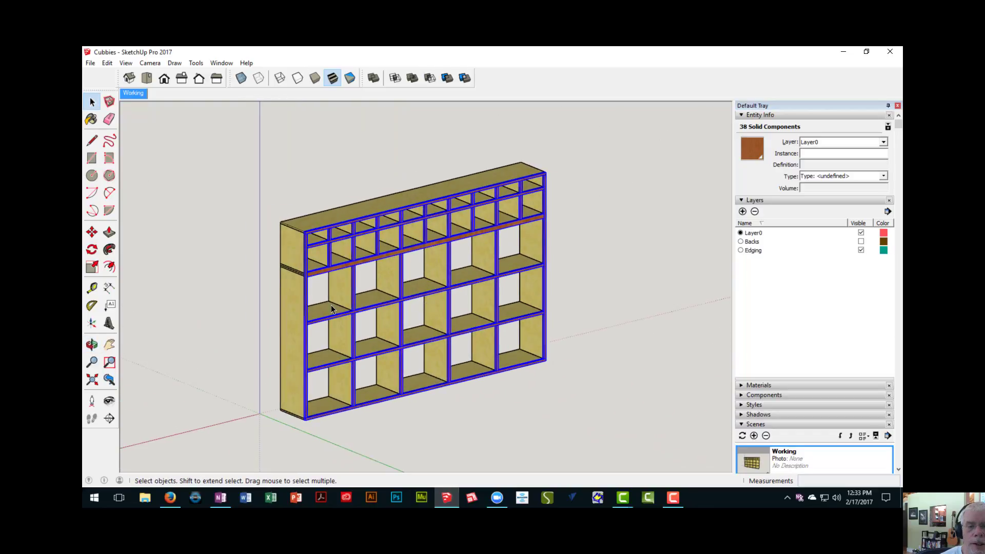
middle_click_drag(390, 293, 156, 243)
middle_click_drag(325, 169, 351, 192)
left_click_drag(406, 237, 431, 413)
middle_click_drag(426, 285, 611, 229)
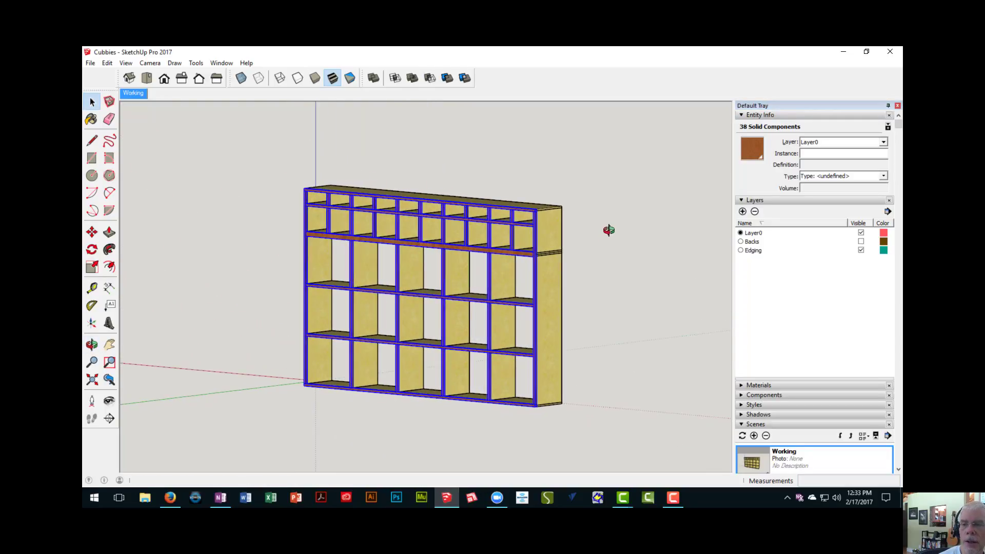
- Return the camera to perspective and assign the selected edging pieces to the Edging layer
left_click(150, 62)
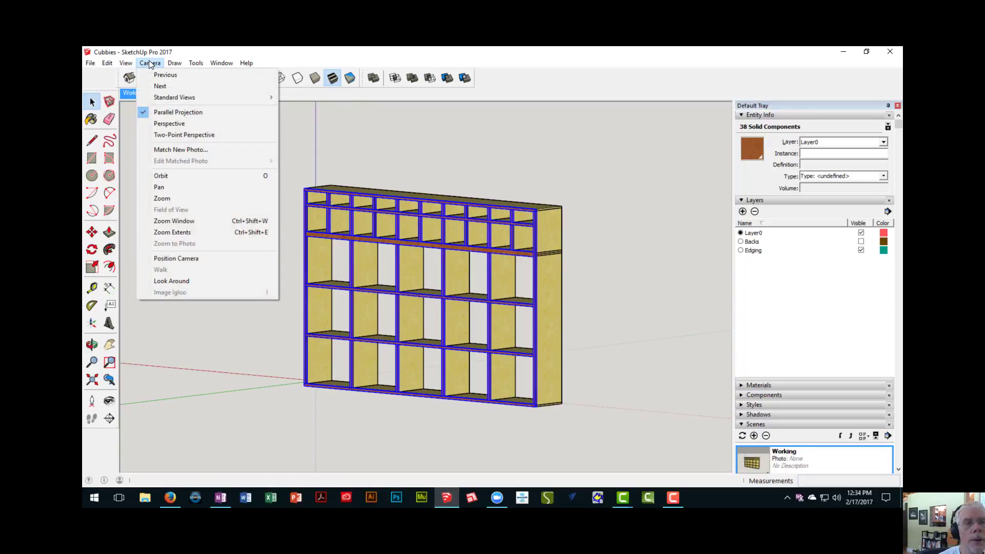
left_click(167, 125)
scroll(553, 300, "up", 2)
middle_click_drag(553, 300, 546, 274)
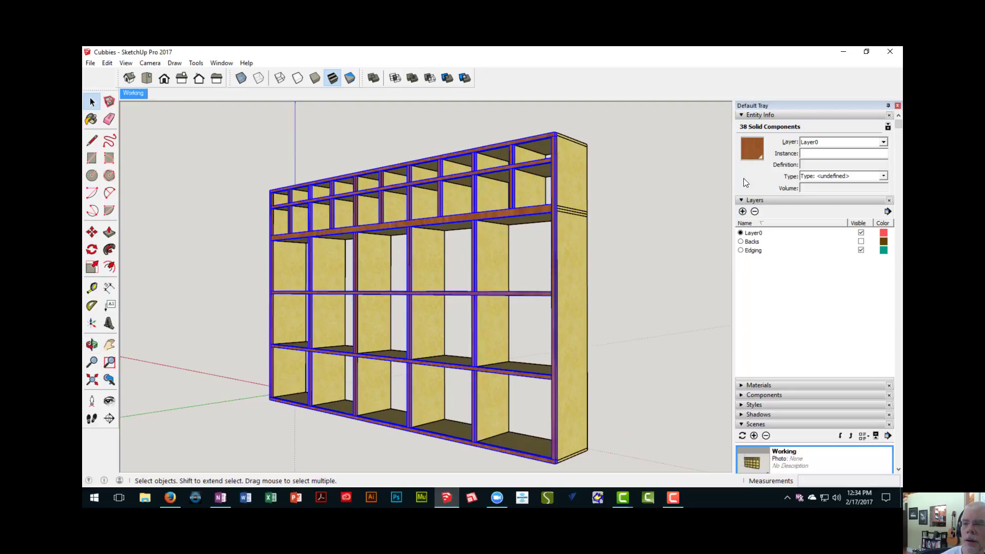
left_click(884, 142)
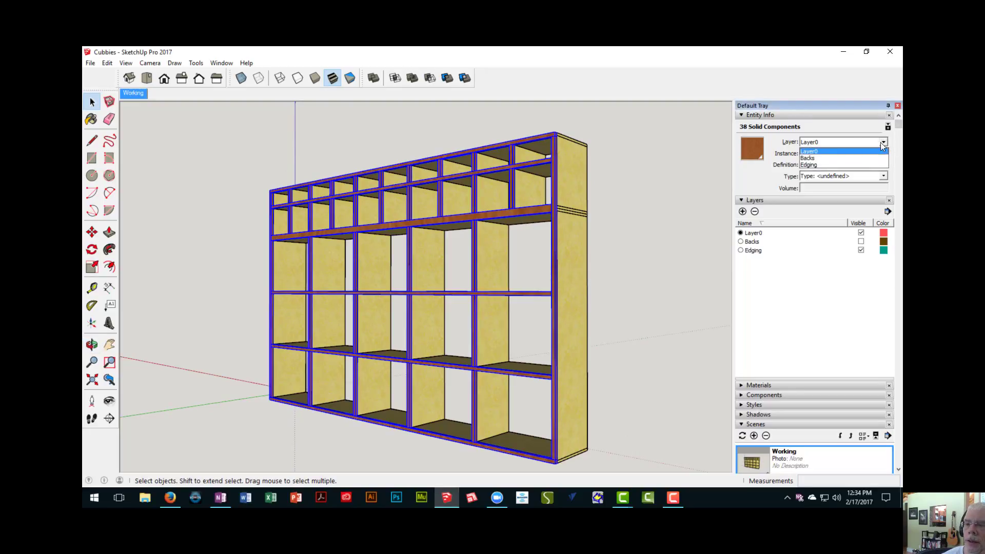
left_click(826, 164)
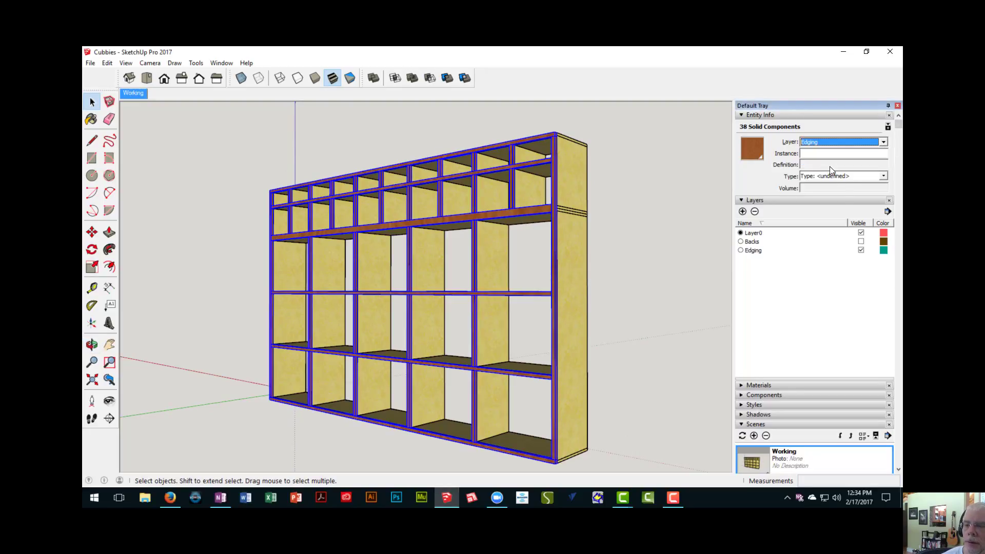
- Switch the visibility of the Edging and Backs layers off and on to check their parts, finishing with both layers hidden
left_click(861, 250)
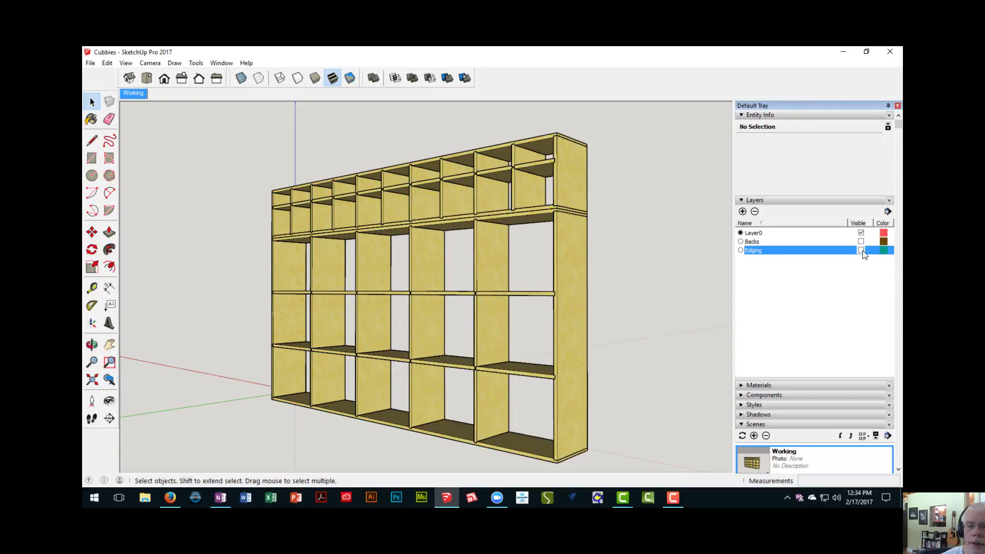
left_click(861, 251)
left_click(862, 251)
left_click(861, 250)
left_click(861, 251)
left_click(861, 251)
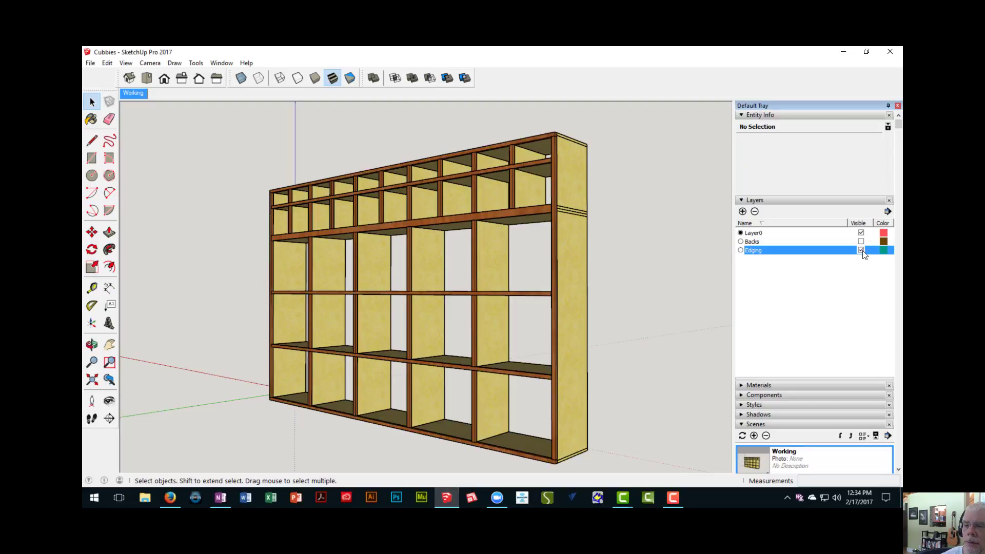
left_click(861, 242)
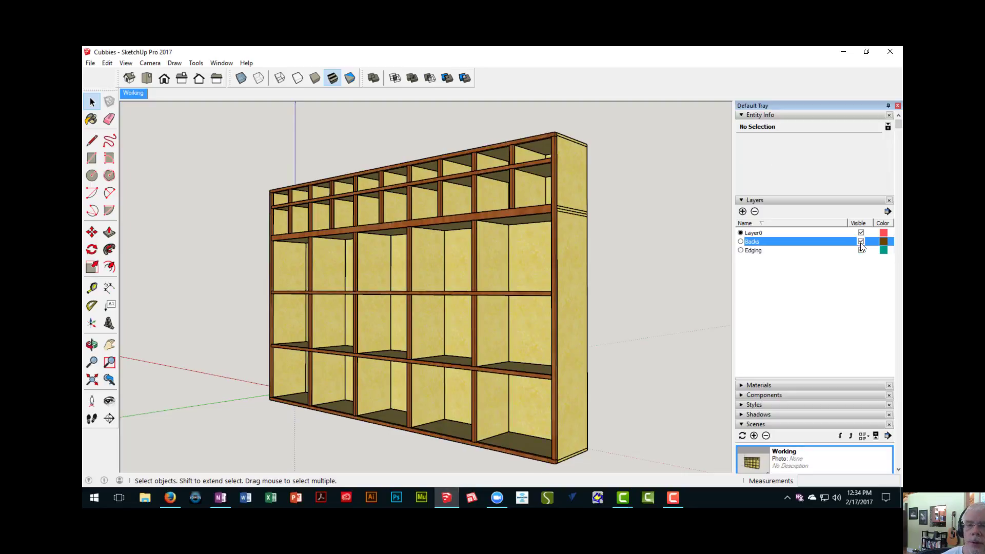
left_click(861, 242)
left_click(862, 251)
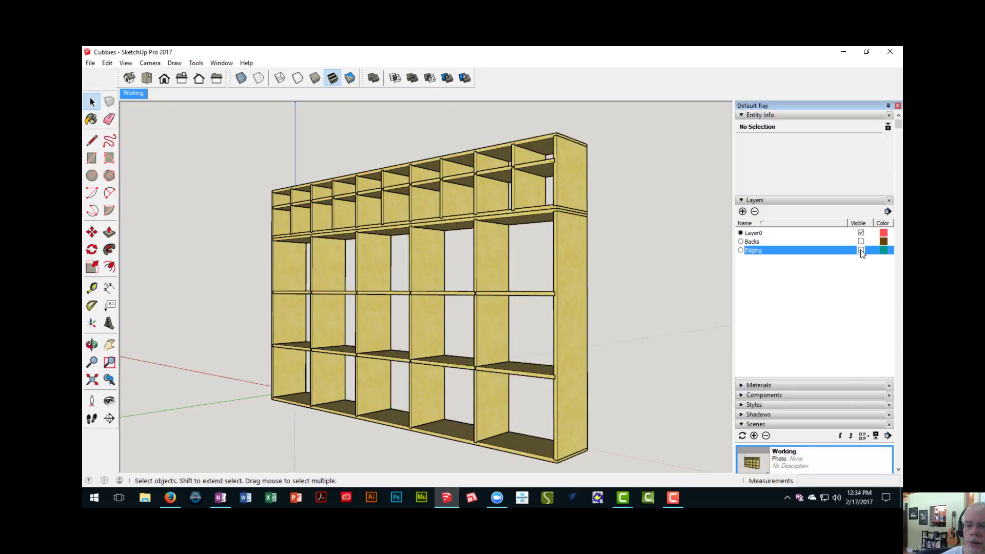
- Check the outer side panels at both ends of the unit and add a new layer named Sides
mouse_move(530, 244)
middle_mouse_down()
mouse_move(545, 328)
mouse_move(523, 258)
middle_mouse_up()
scroll(562, 316, "down", 1)
key("space")
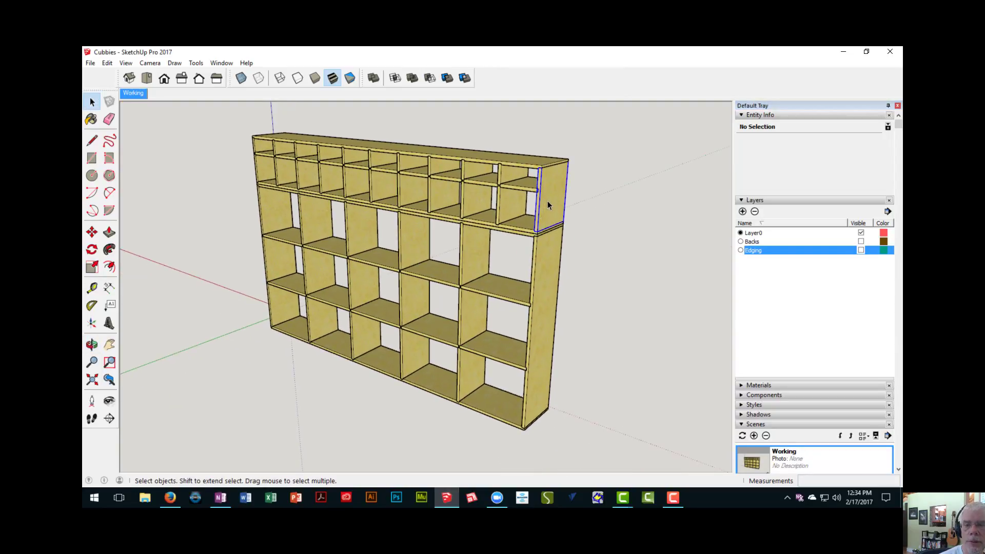
left_click(544, 296)
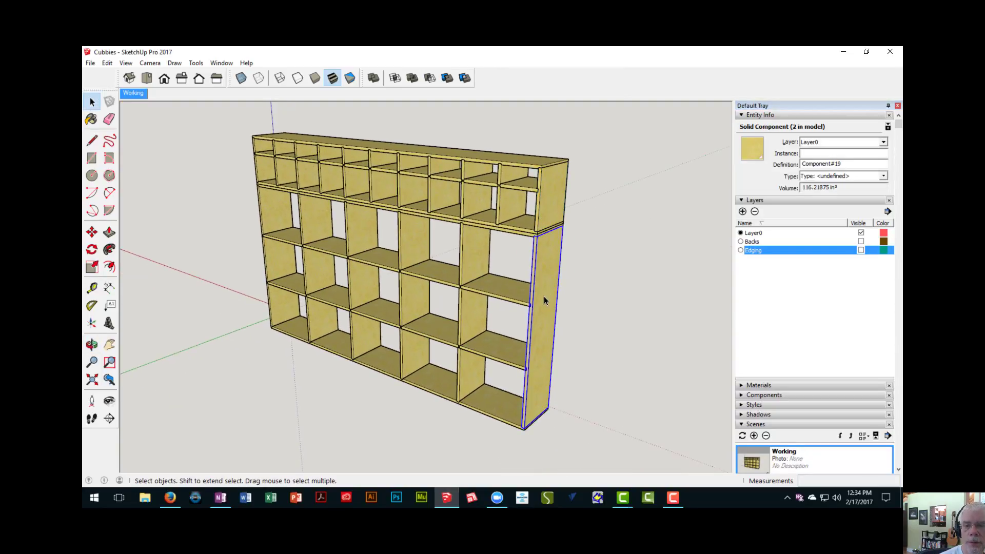
left_click(272, 212)
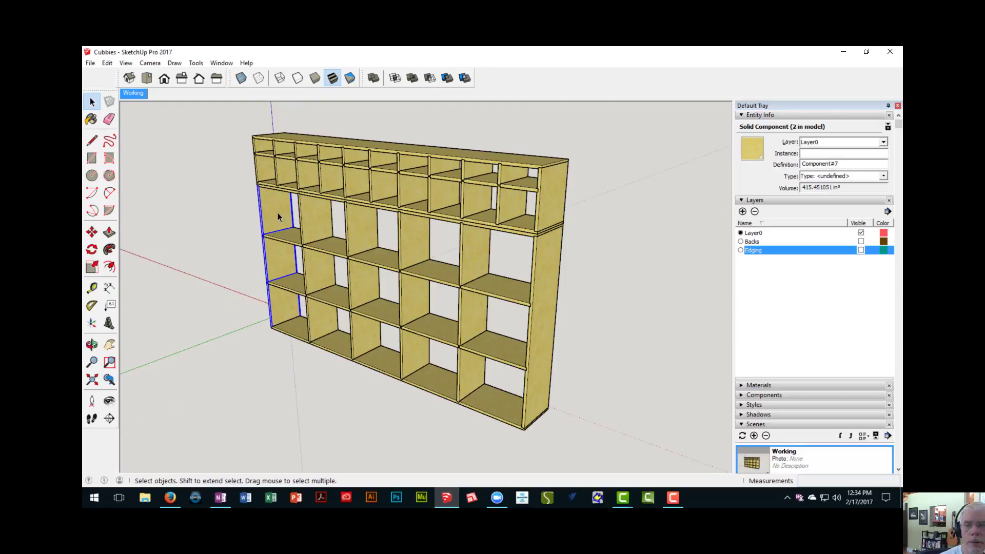
left_click(742, 211)
type("S")
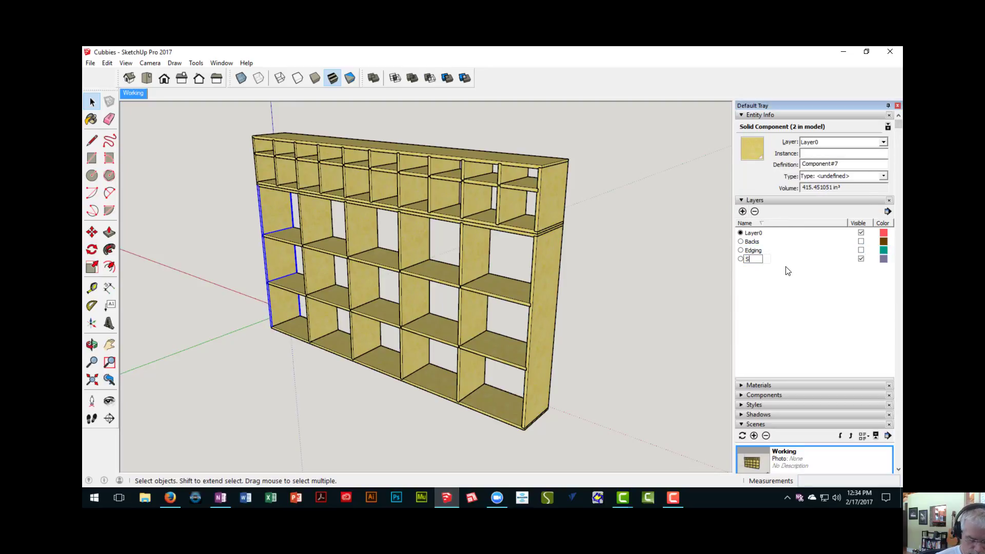
type("ides")
key("Return")
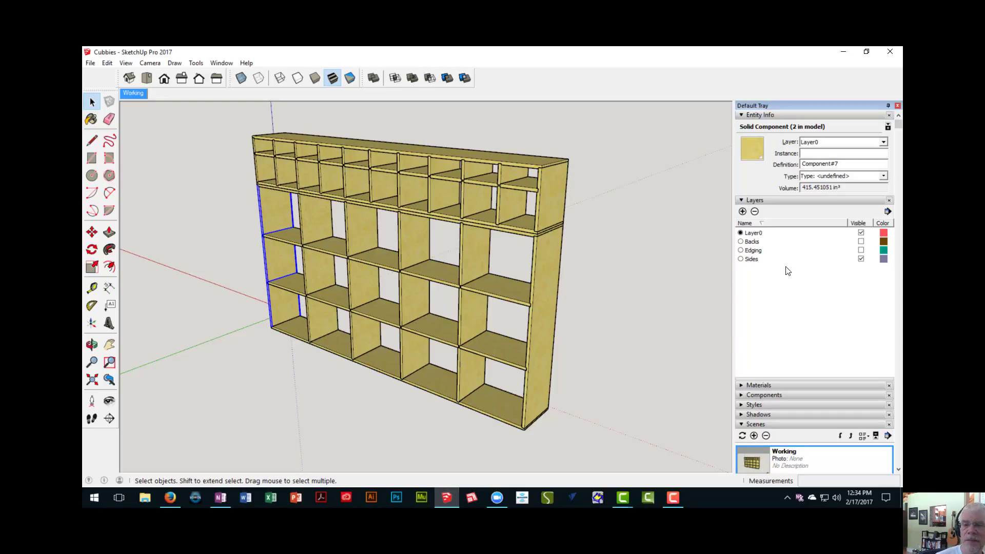
- Assign the outer side panels at both ends of the upper and lower sections to the Sides layer and hide that layer
left_click(556, 295)
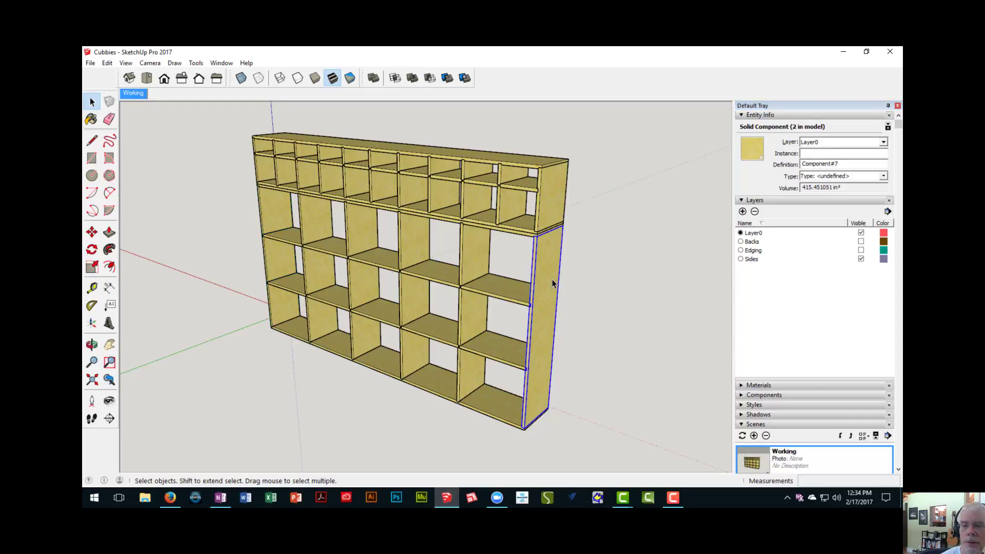
left_click(549, 196, "shift")
middle_click_drag(359, 283, 248, 311)
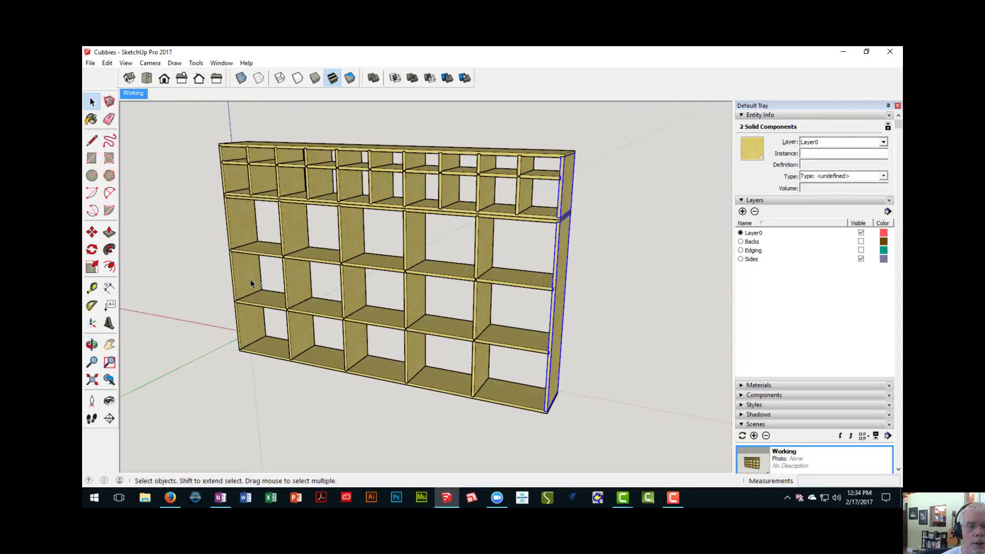
left_click(251, 283, "shift")
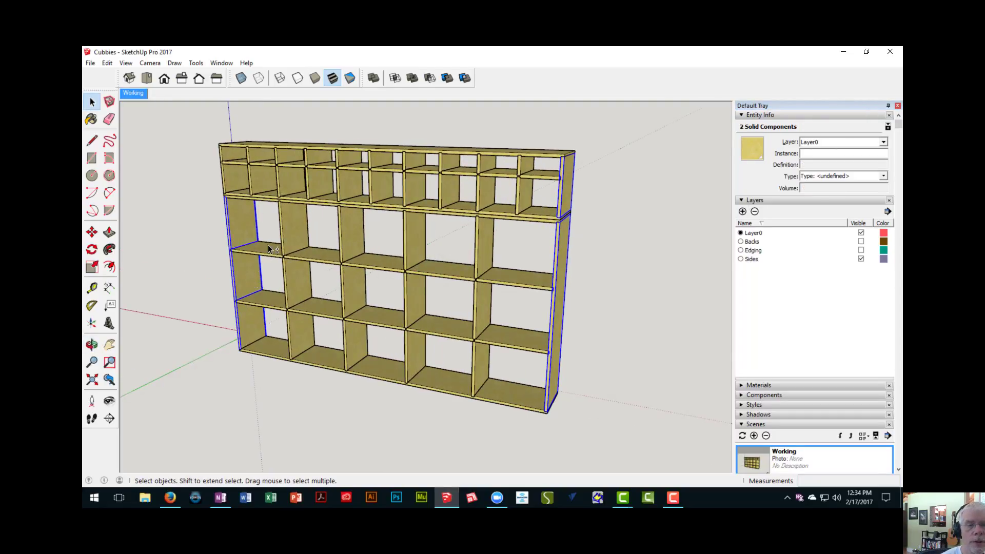
left_click(262, 200, "shift")
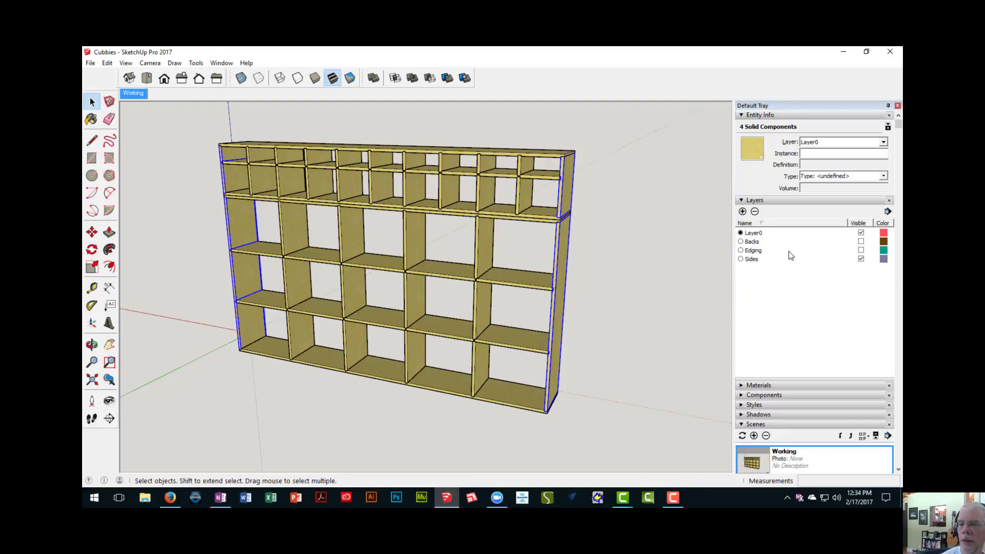
left_click(885, 142)
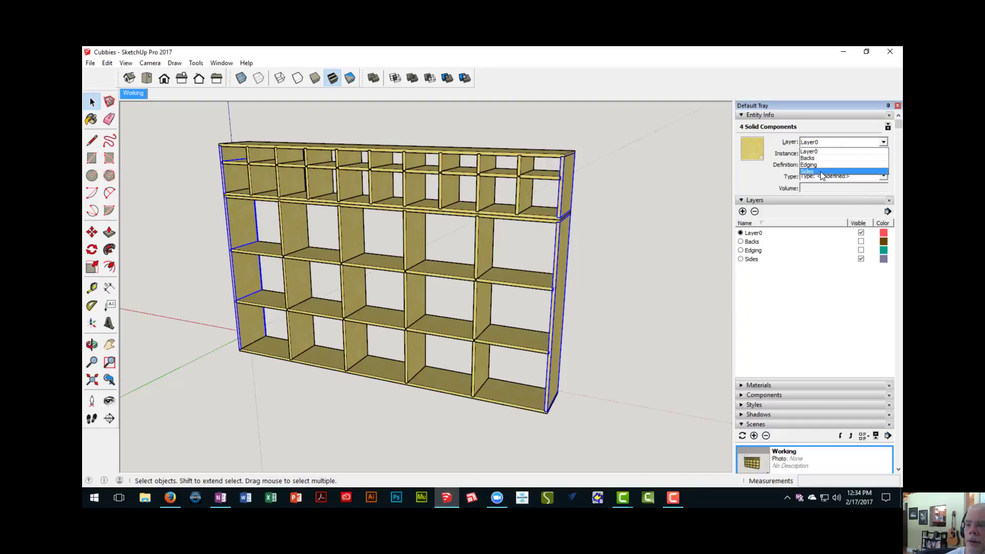
left_click(821, 171)
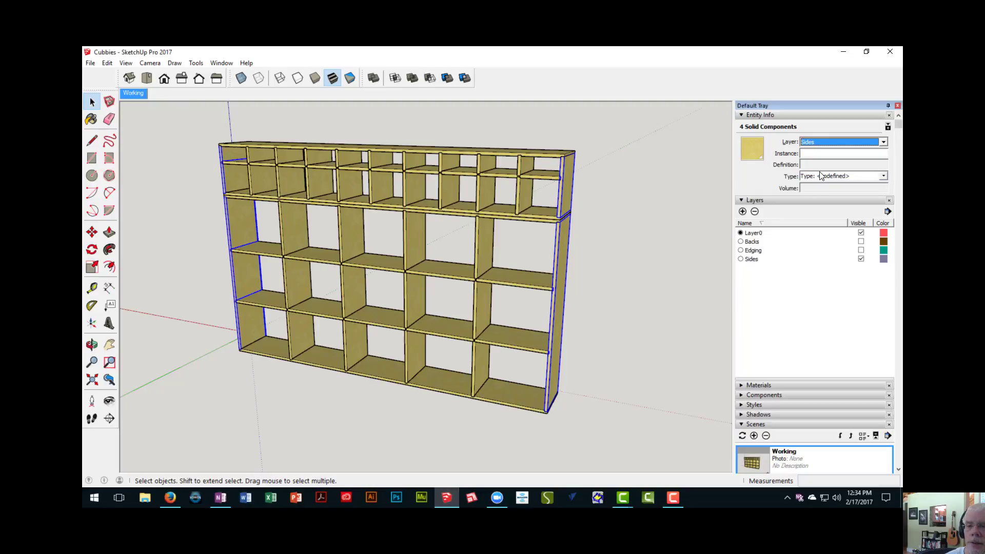
left_click(862, 260)
- Examine the remaining vertical dividers and horizontal shelf pieces in the lower and upper sections by selecting them one at a time
middle_click_drag(500, 332, 445, 334)
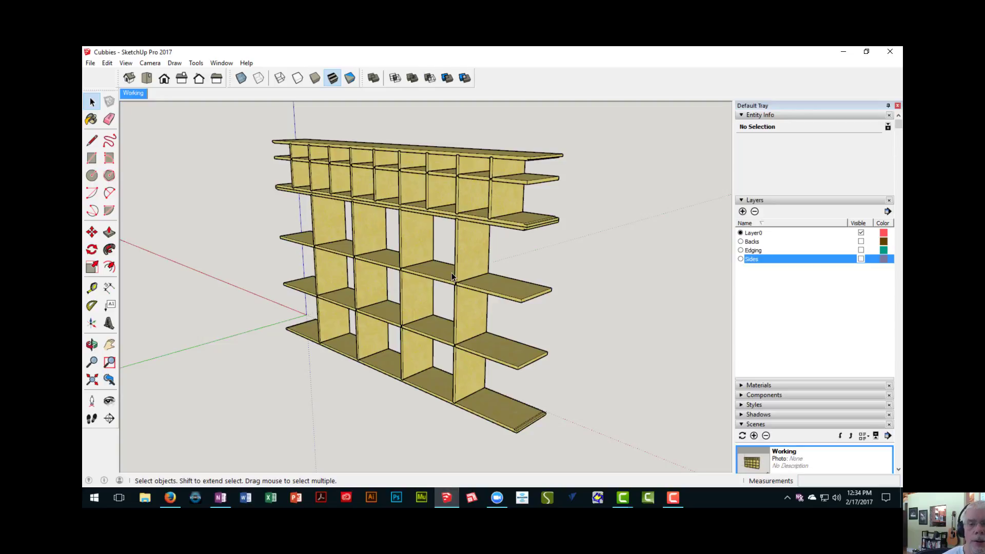
scroll(434, 261, "up", 3)
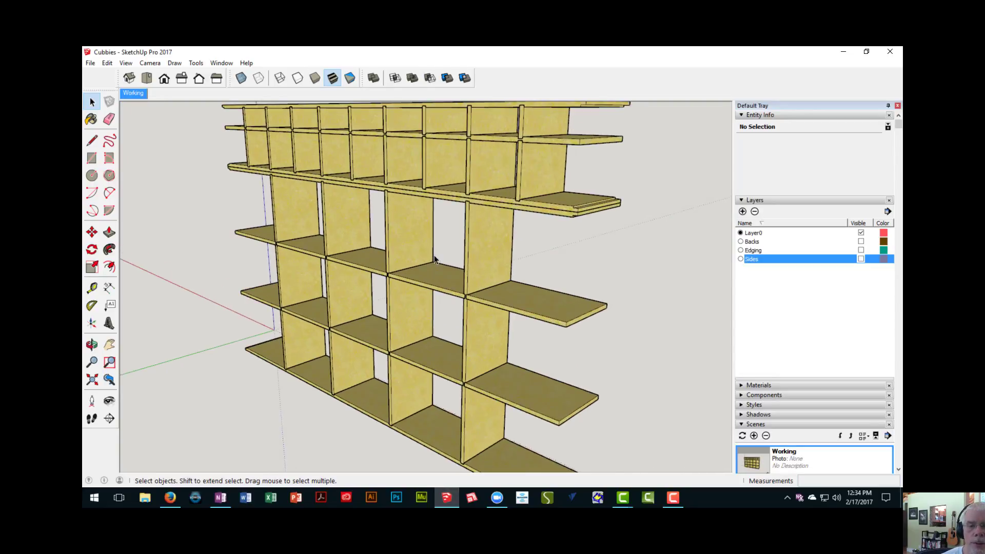
scroll(434, 260, "down", 2)
middle_click_drag(449, 334, 416, 307)
left_click(415, 307)
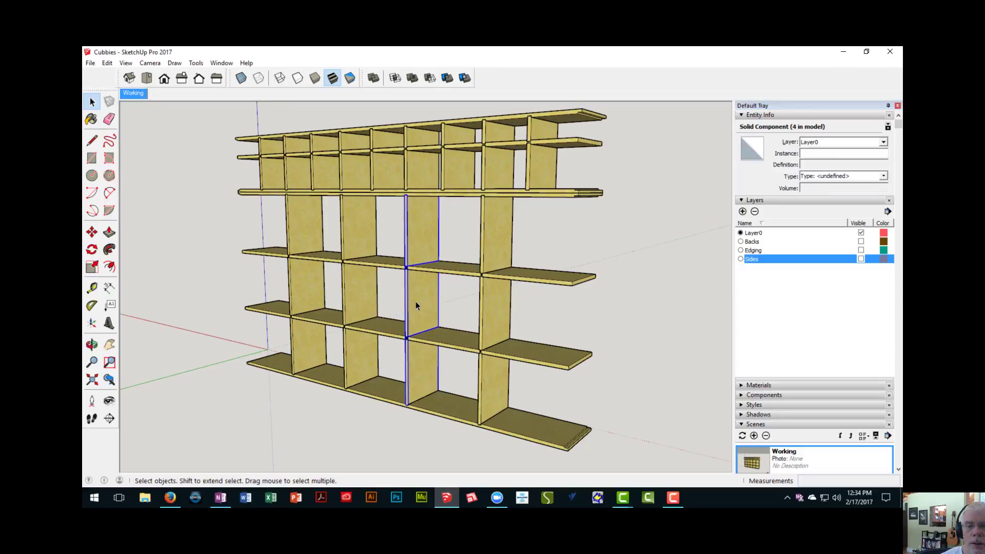
left_click(451, 272)
mouse_move(525, 276)
middle_mouse_down()
mouse_move(540, 312)
mouse_move(511, 281)
middle_mouse_up()
left_click(538, 287)
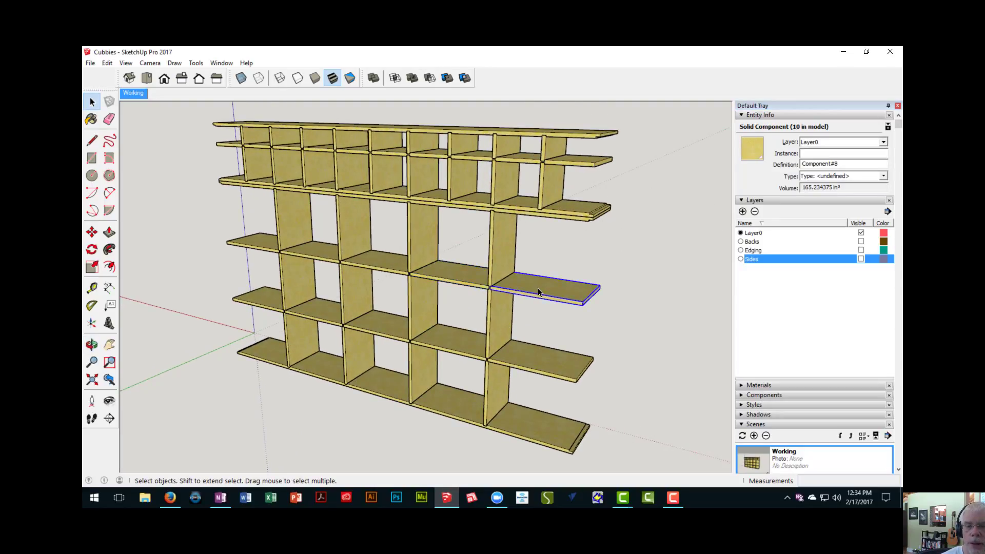
left_click(430, 338)
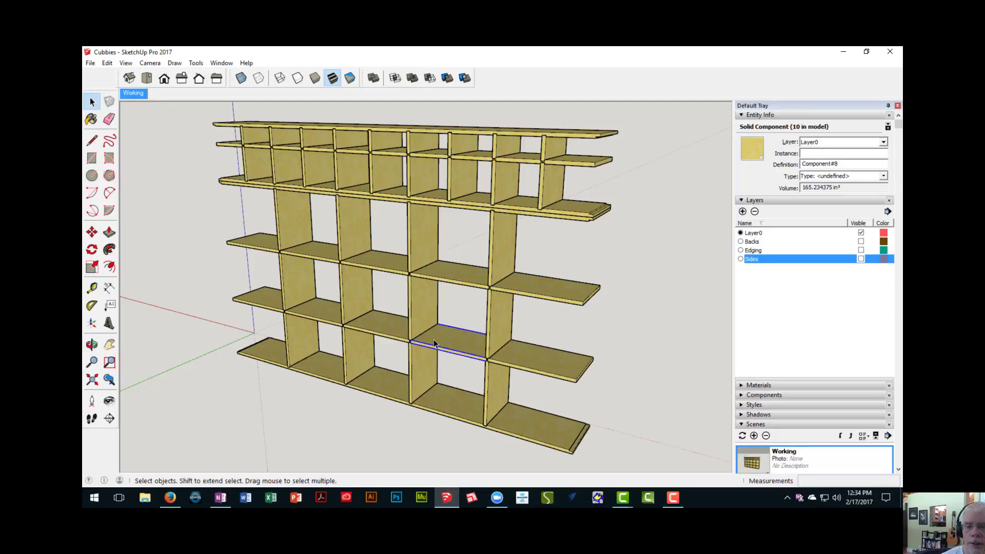
left_click(462, 168)
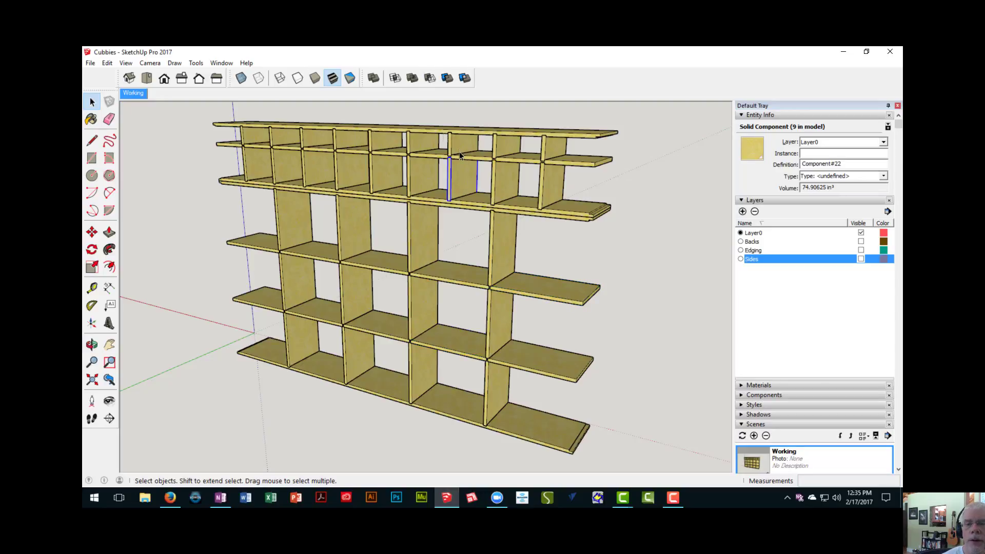
left_click(459, 146)
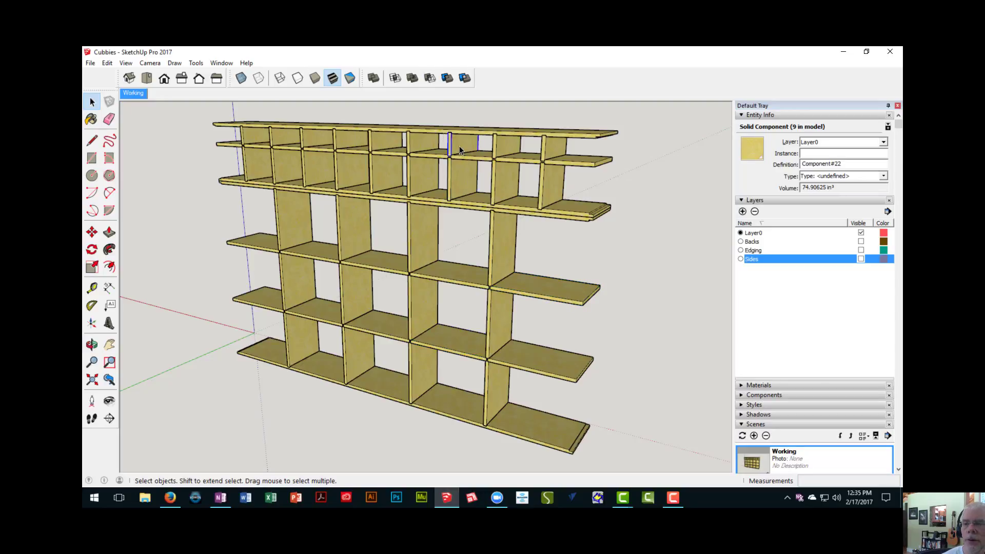
- Add a new layer named Dividers-H
left_click(742, 211)
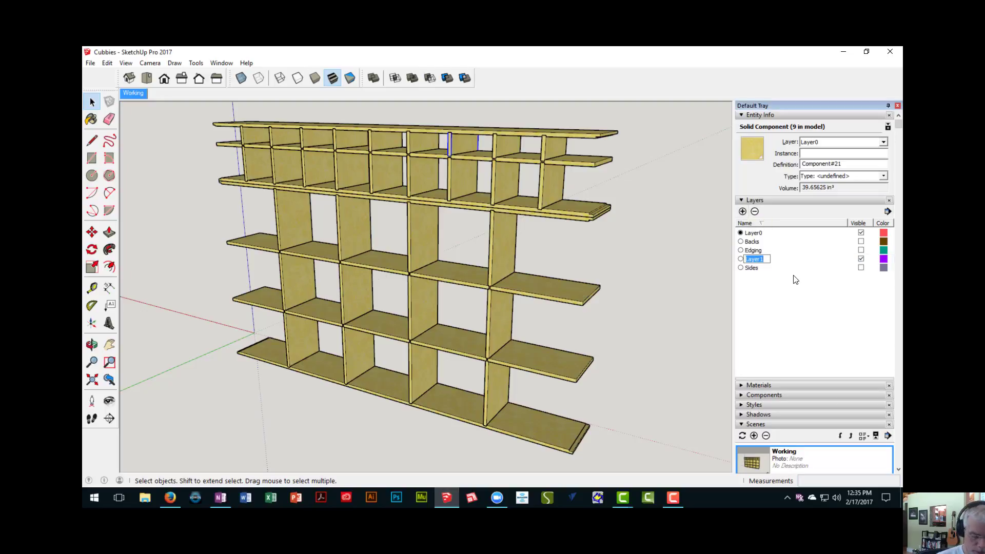
type("Diver")
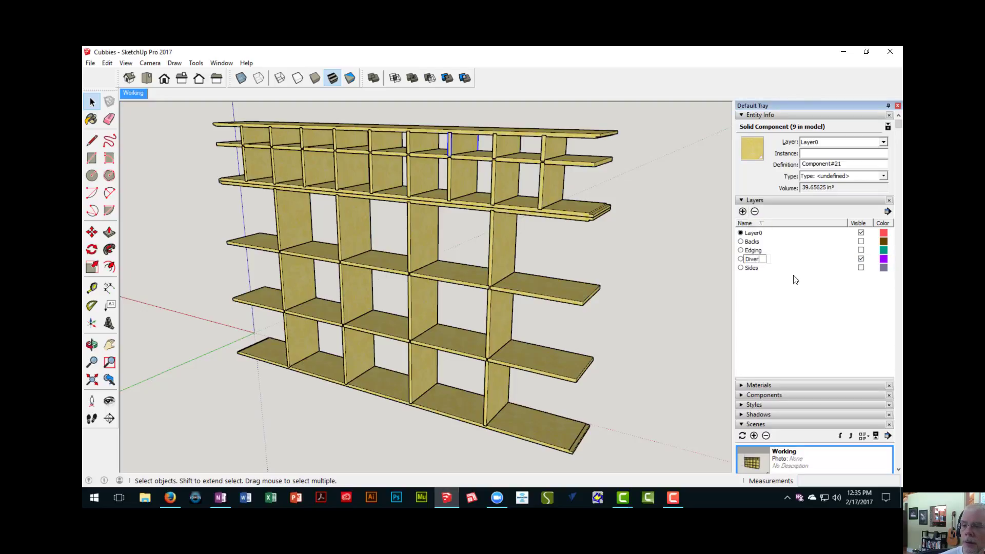
key("BackSpace")
key("BackSpace")
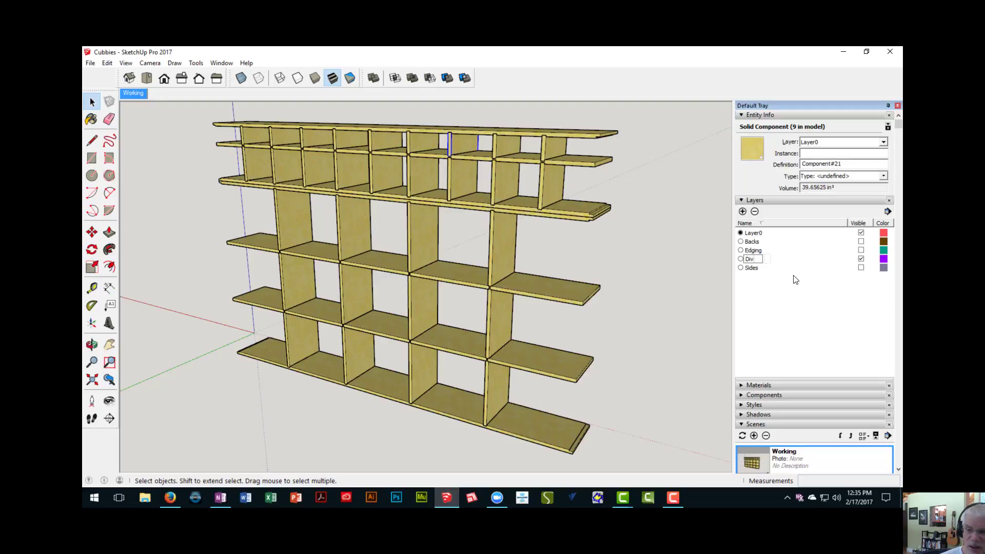
type("iders")
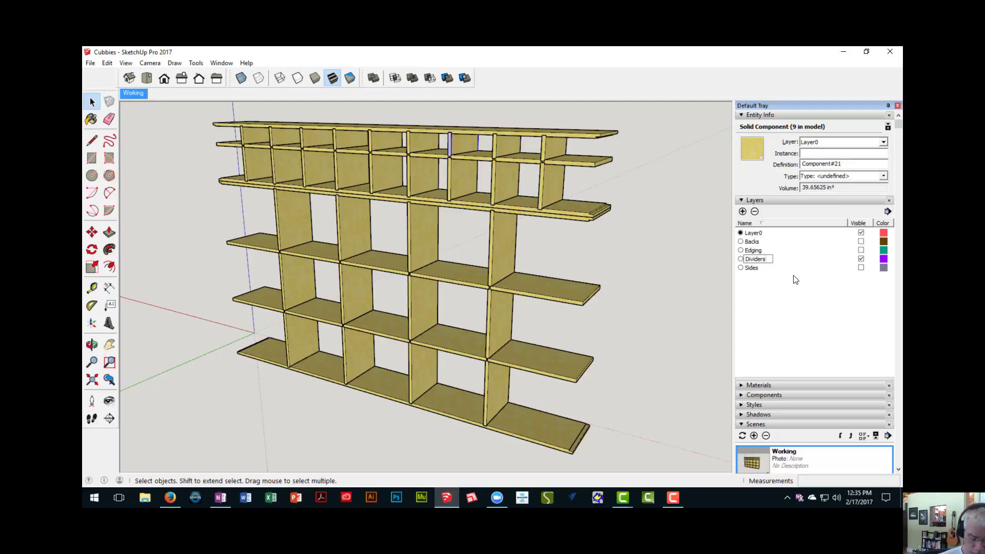
type("-H")
key("Return")
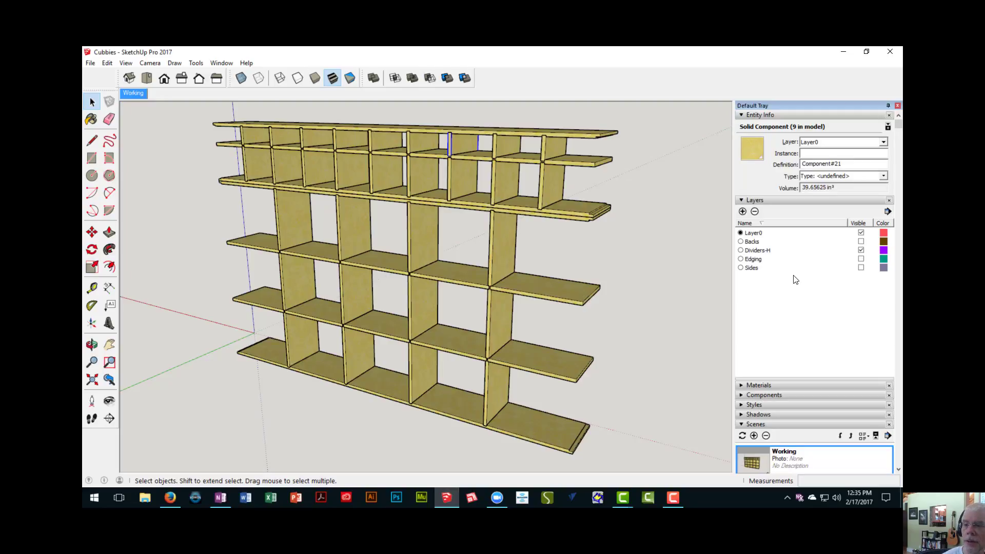
- Add a new layer named Dividers-V
left_click(743, 211)
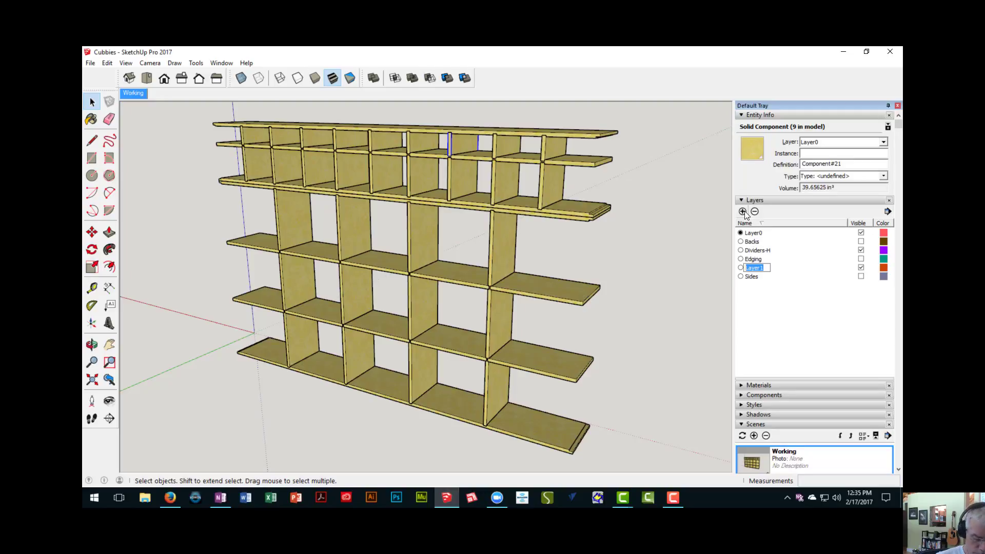
type("Divider")
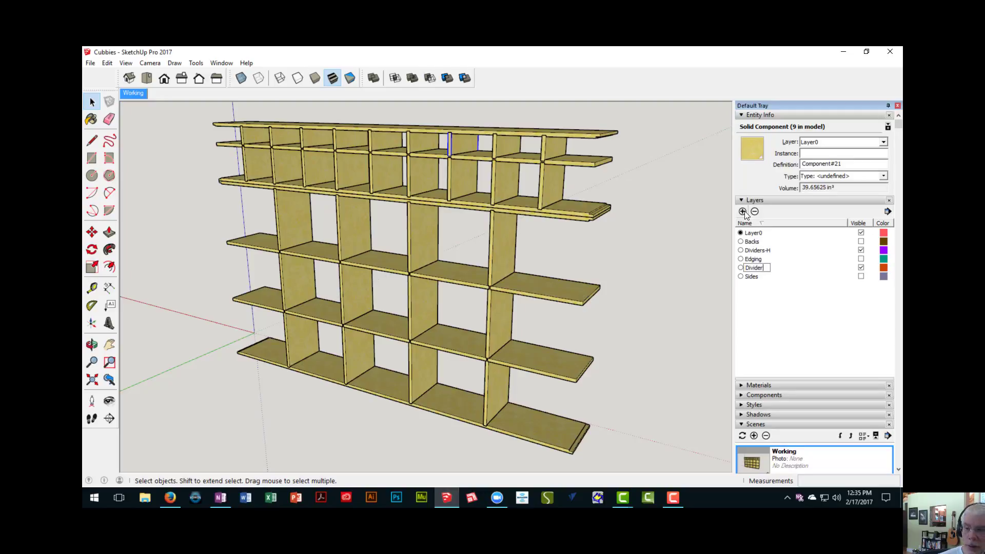
type("s-V")
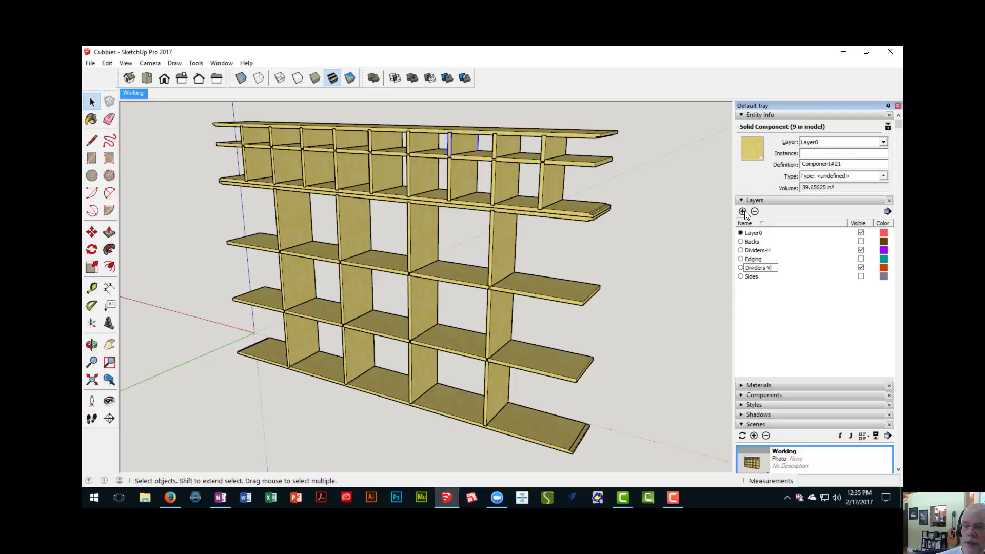
key("Return")
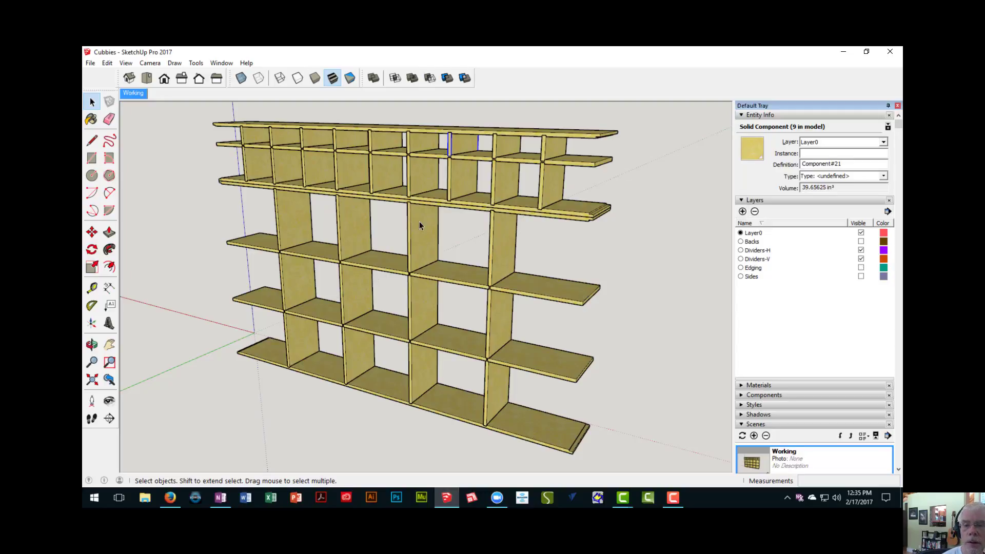
- Assign the ten short horizontal shelf pieces in the lower section to the Dividers-H layer and hide that layer
middle_click_drag(420, 223, 487, 231)
left_click(488, 231)
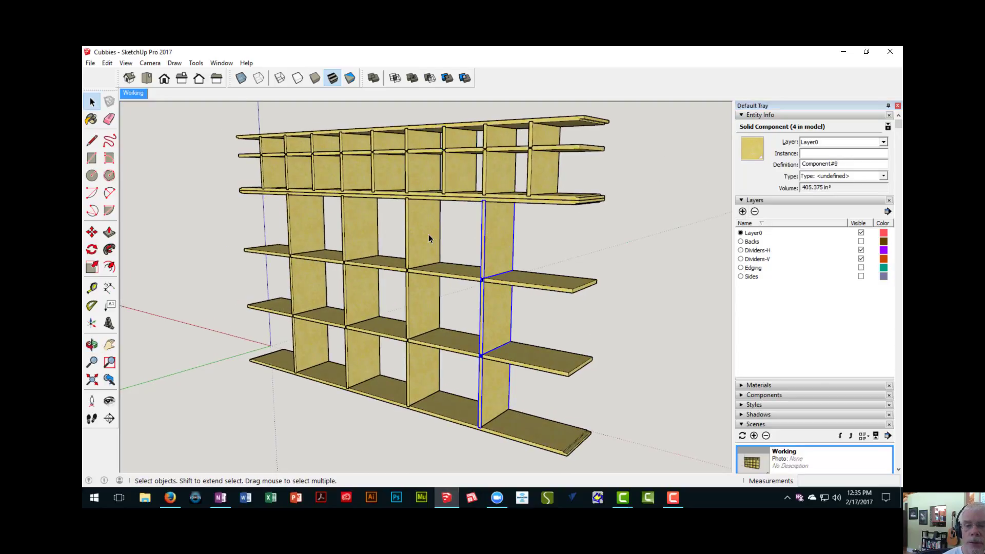
left_click(454, 274)
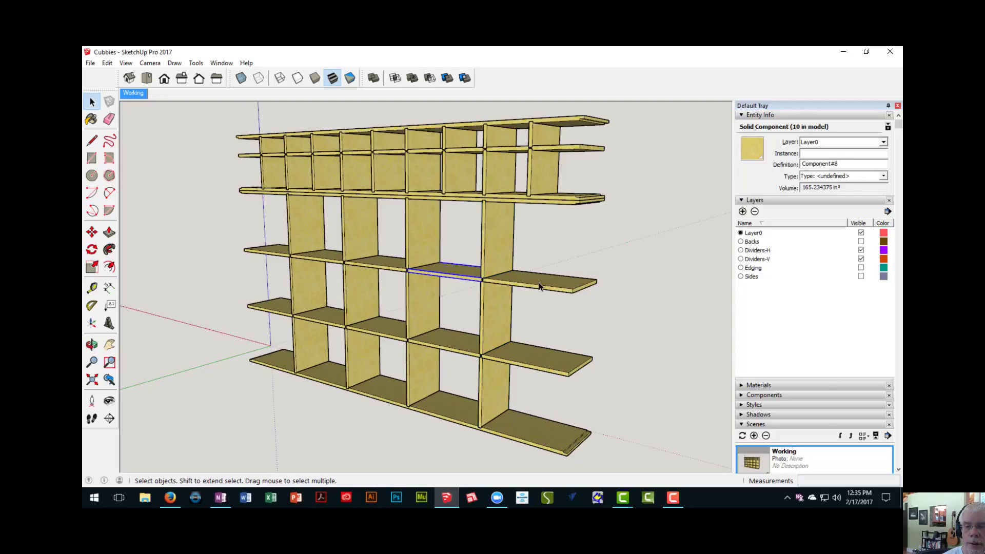
left_click(538, 283, "ctrl")
left_click(540, 355, "ctrl")
left_click(458, 347, "ctrl")
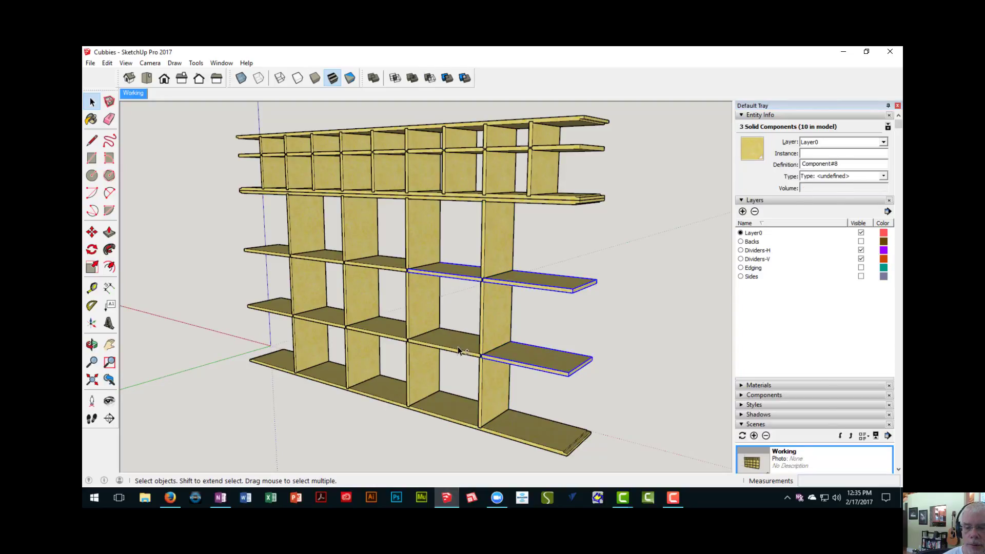
left_click(381, 324, "ctrl")
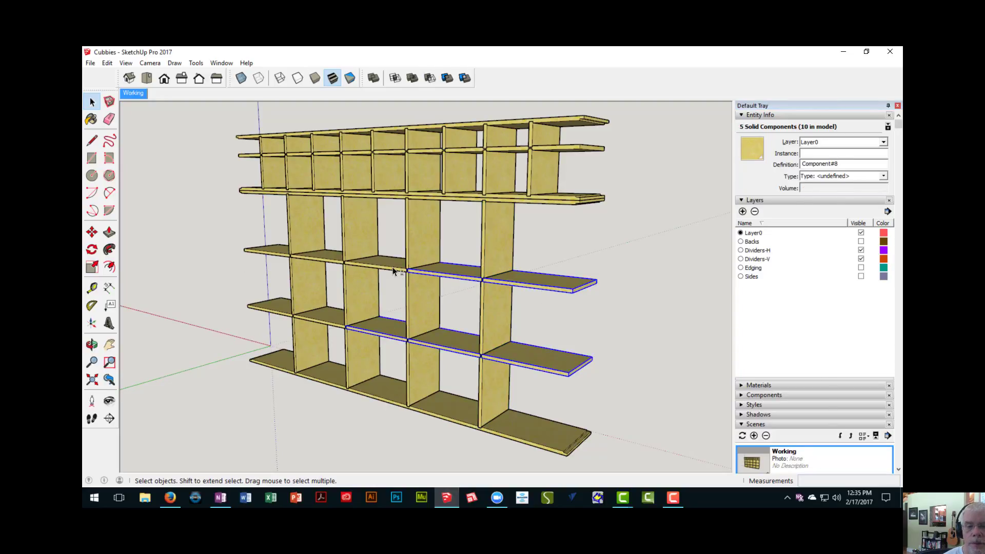
left_click(358, 271, "ctrl")
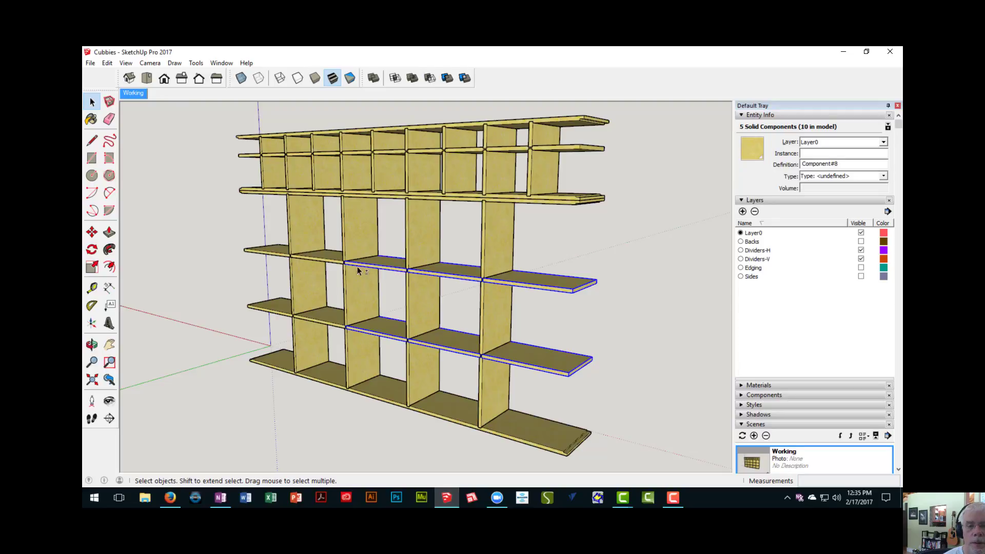
left_click(332, 317, "ctrl")
middle_click_drag(334, 319, 366, 296)
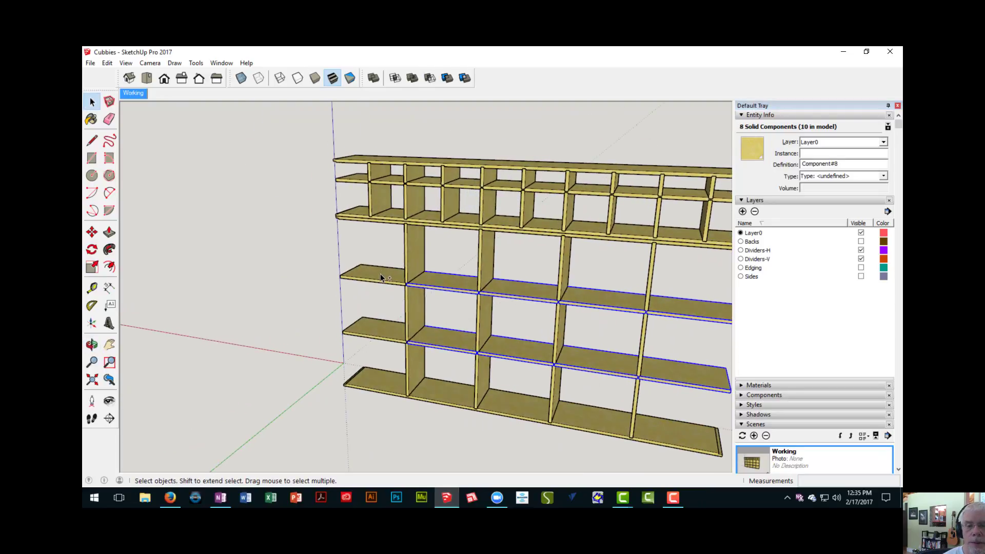
left_click(380, 324, "ctrl")
scroll(380, 323, "down", 5)
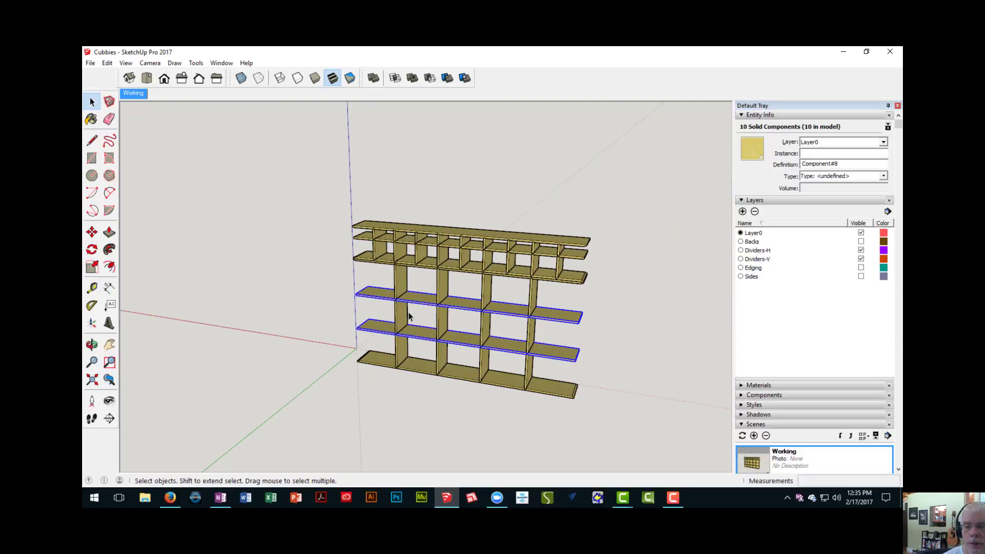
middle_click_drag(380, 322, 297, 285)
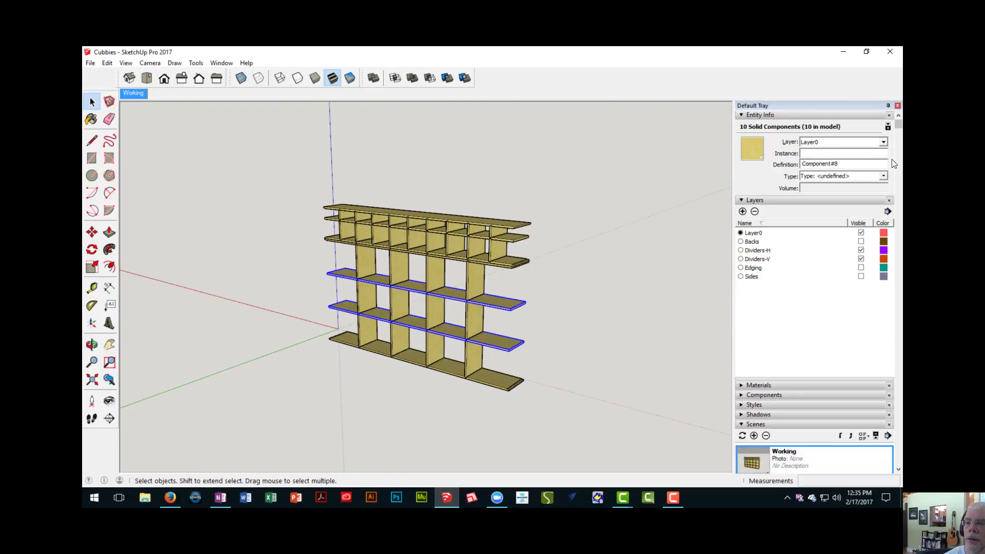
left_click(884, 142)
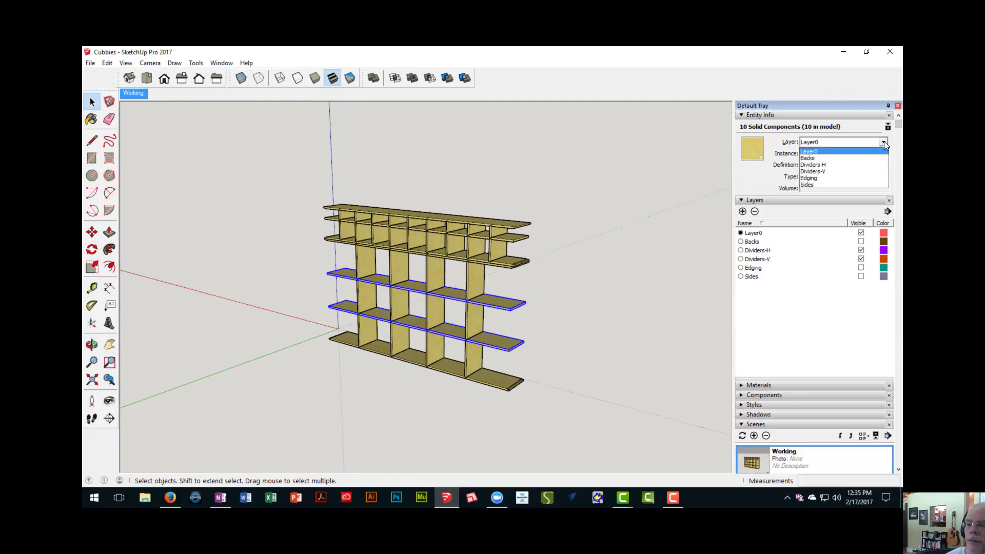
left_click(813, 165)
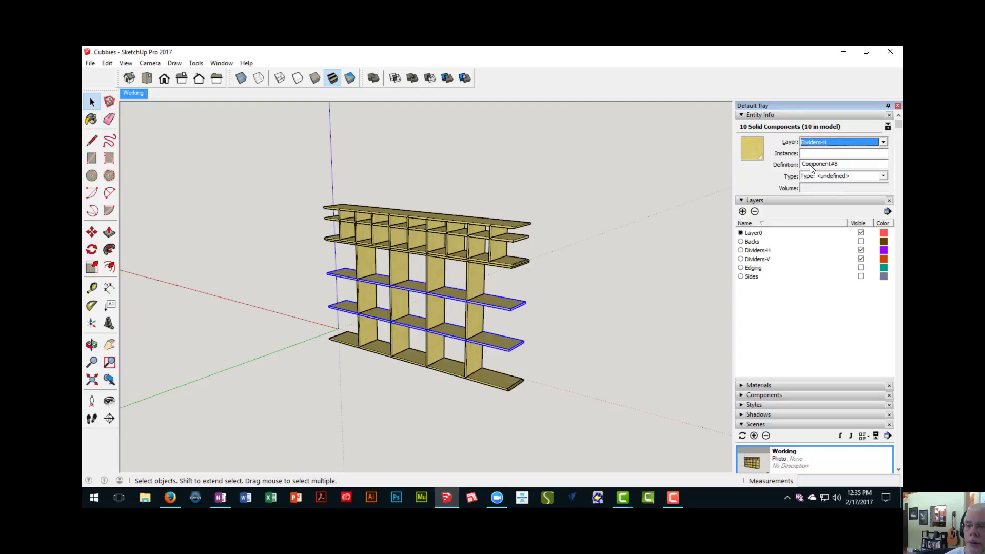
left_click(862, 251)
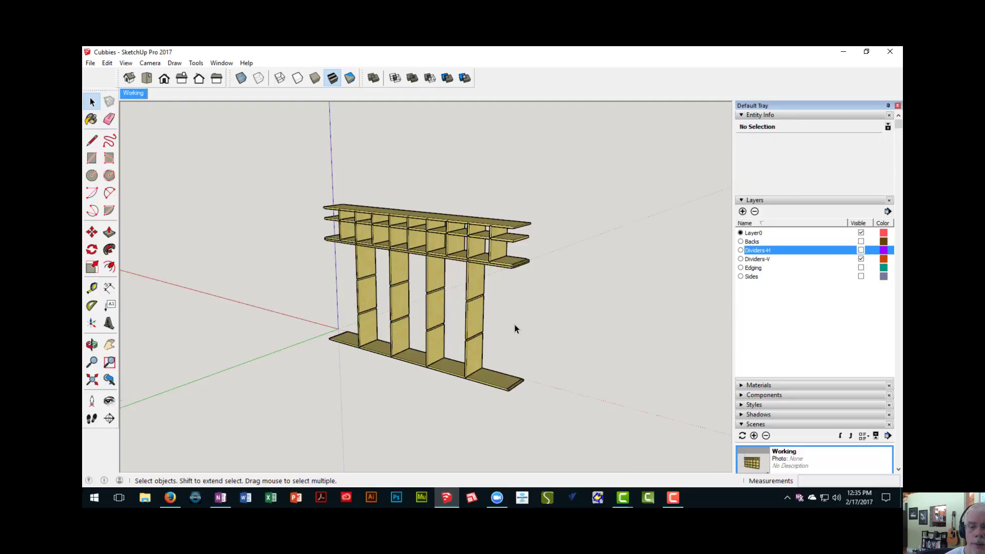
- Assign the eight vertical pieces of the four upper-section dividers farthest from the origin to the Dividers-V layer and hide that layer
scroll(515, 325, "up", 1)
scroll(464, 229, "up", 2)
middle_click_drag(473, 208, 496, 226)
left_click(494, 223)
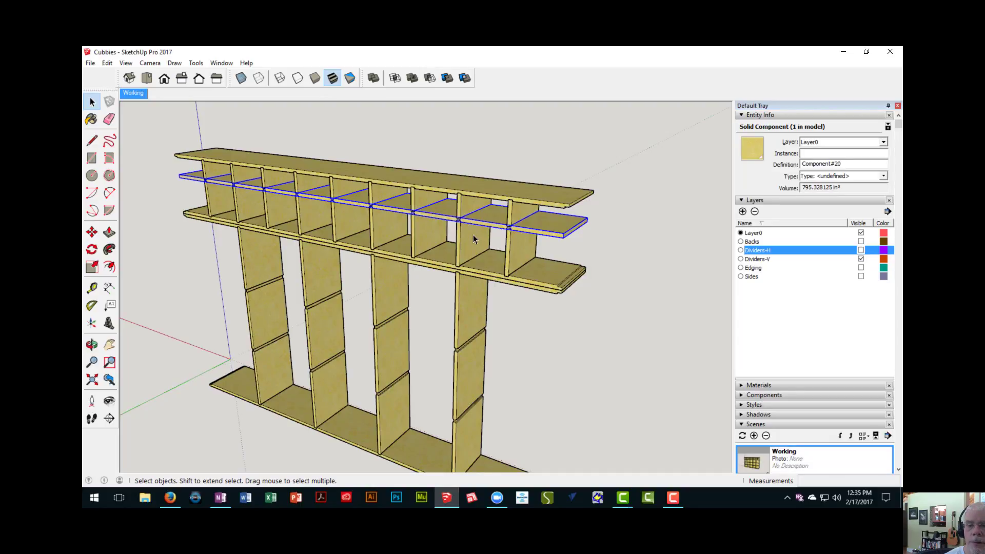
left_click(473, 235)
left_click(519, 254, "shift")
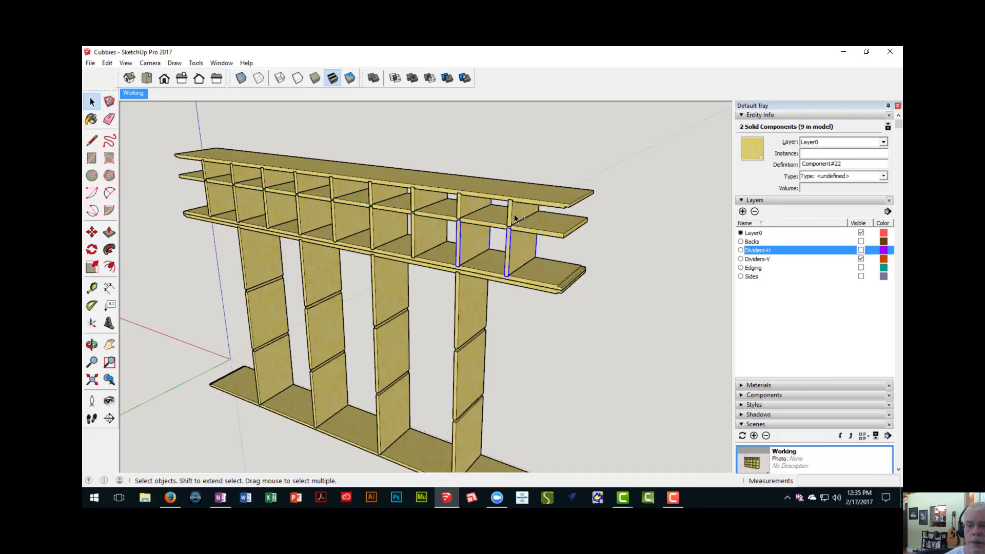
left_click(462, 207, "shift")
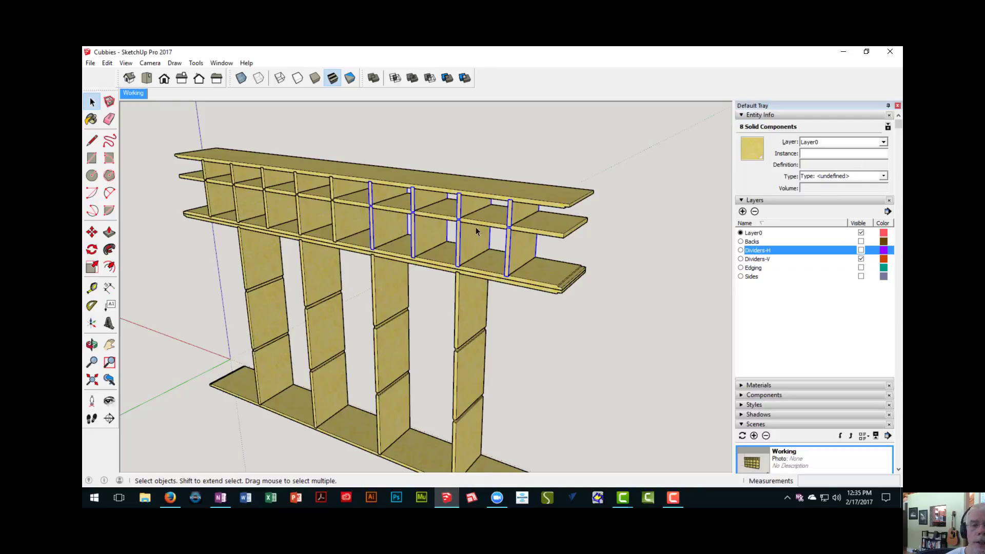
left_click(888, 143)
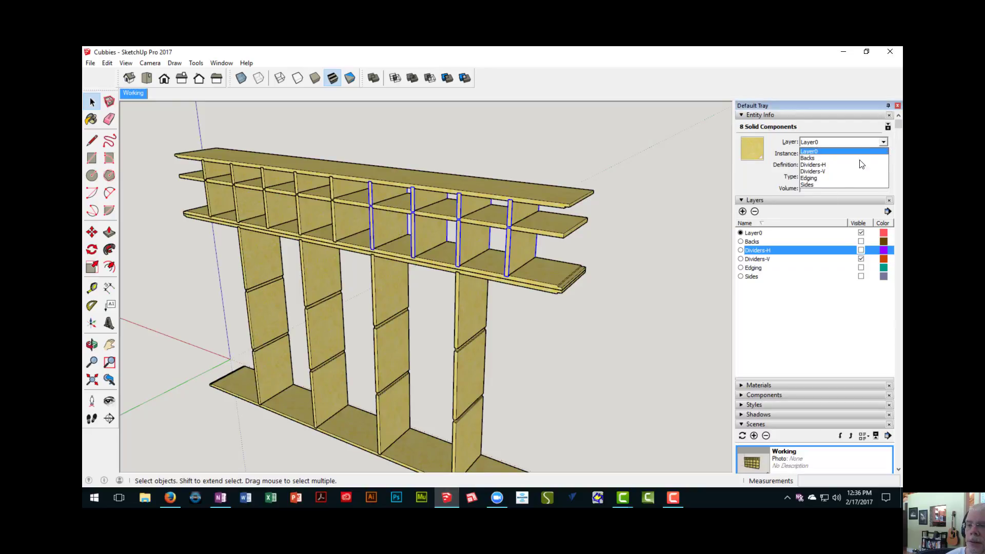
left_click(833, 173)
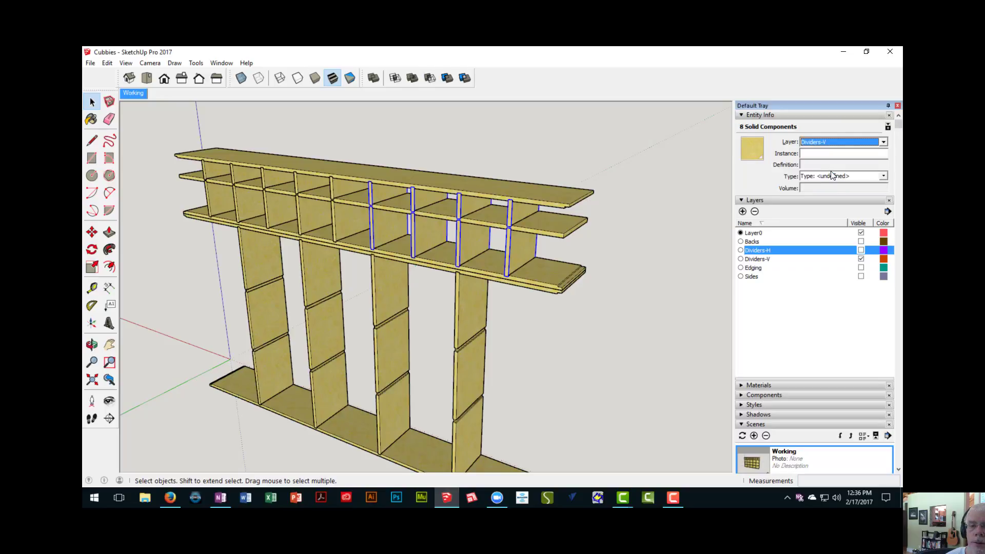
left_click(862, 259)
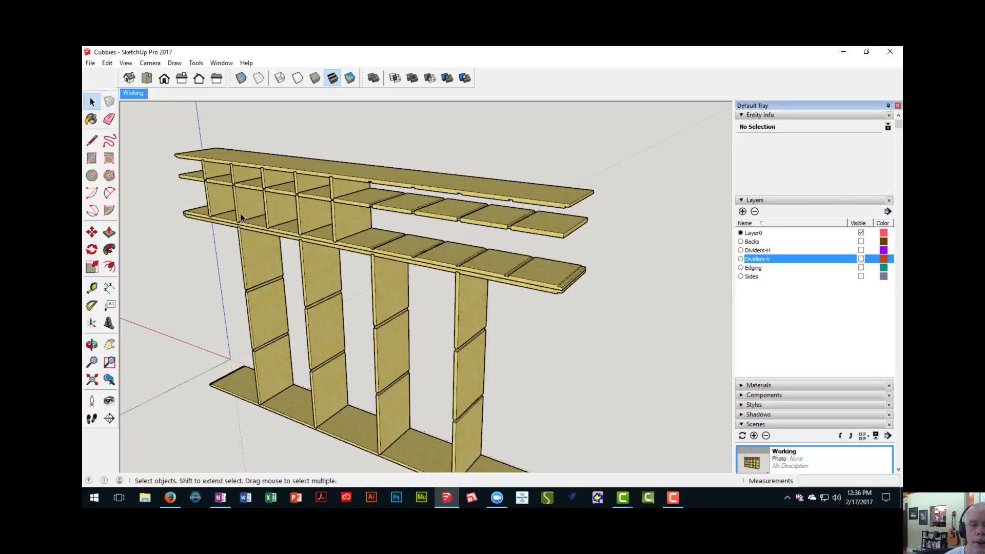
- Assign the remaining ten vertical divider pieces in the upper section to the Dividers-V layer
scroll(334, 226, "up", 3)
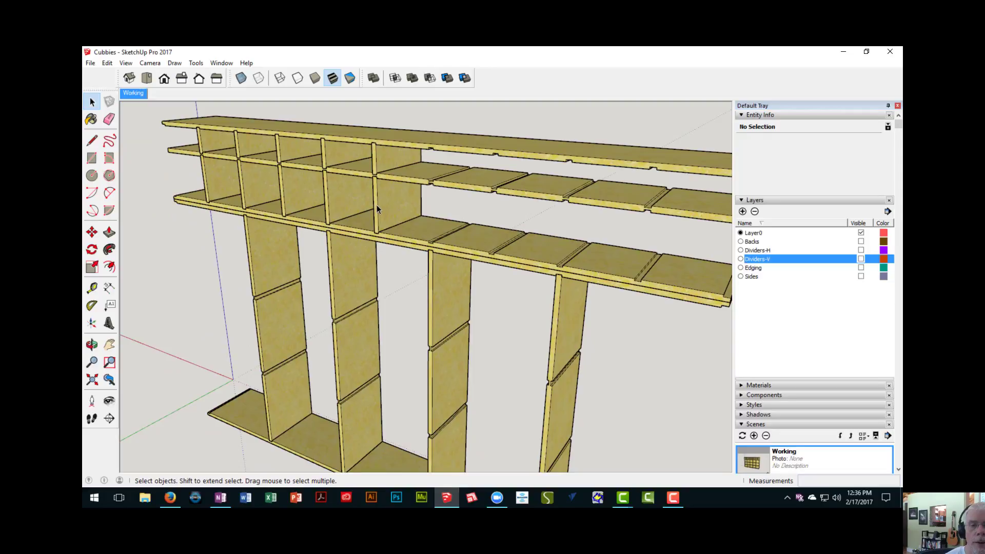
left_click(377, 205)
left_click(293, 197, "shift")
left_click(264, 184, "shift")
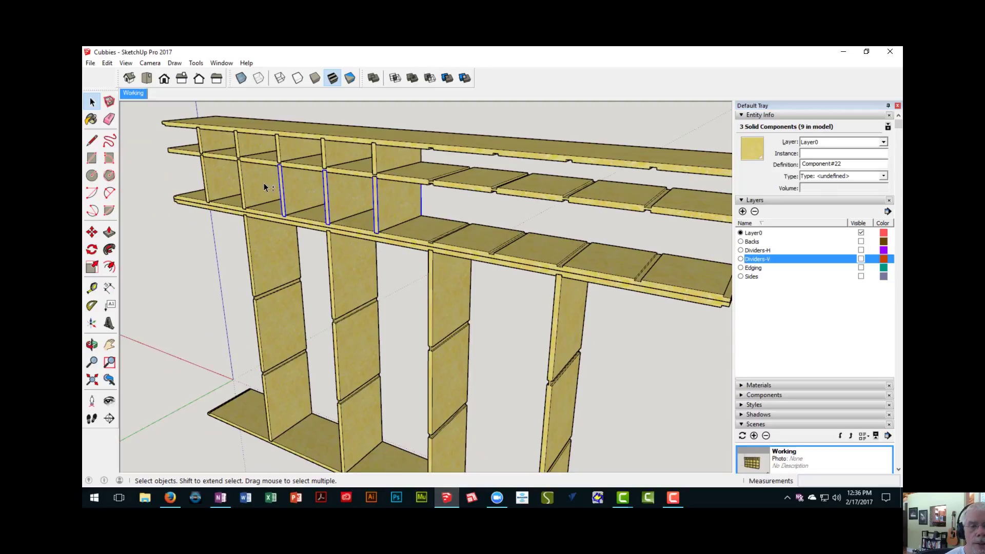
left_click(209, 163, "shift")
left_click(255, 148, "shift")
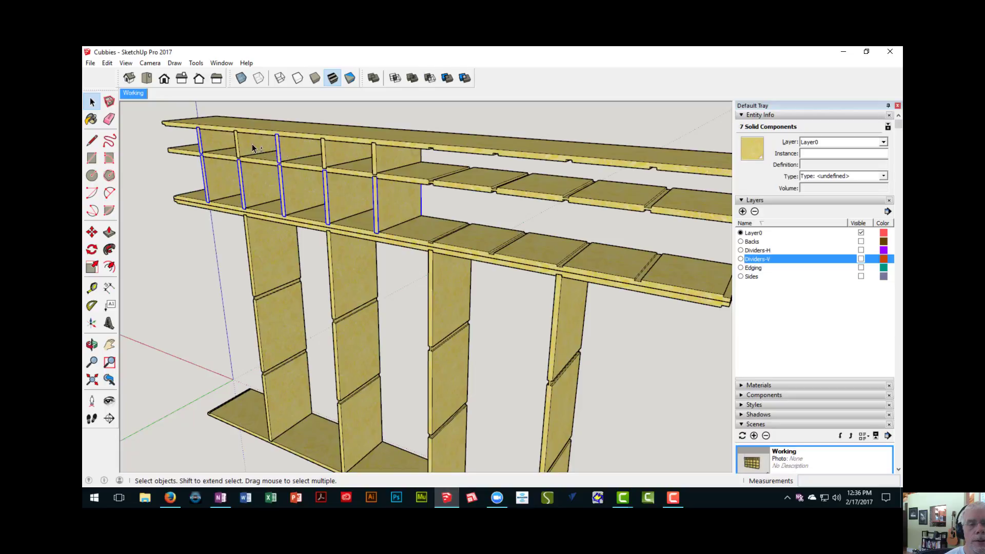
left_click(404, 167, "shift")
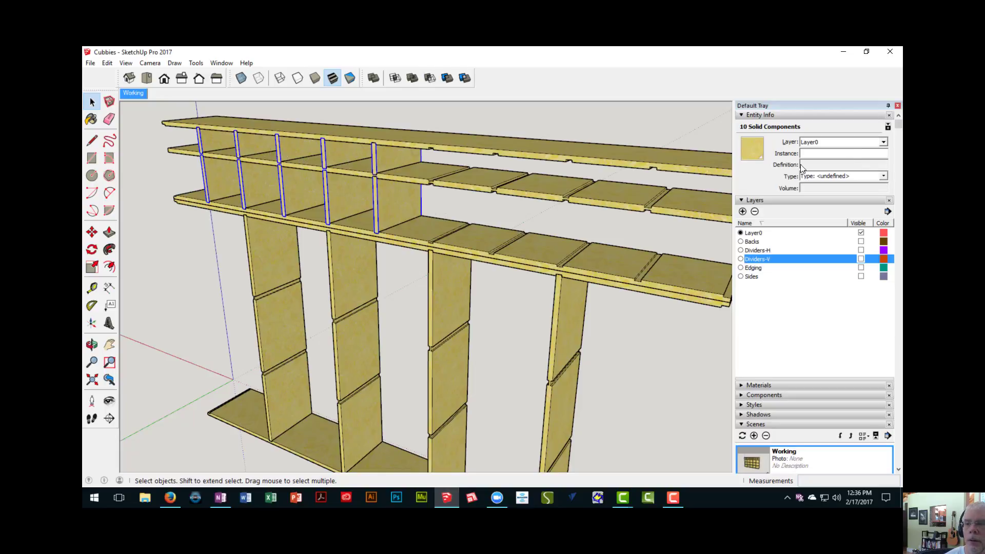
left_click(883, 142)
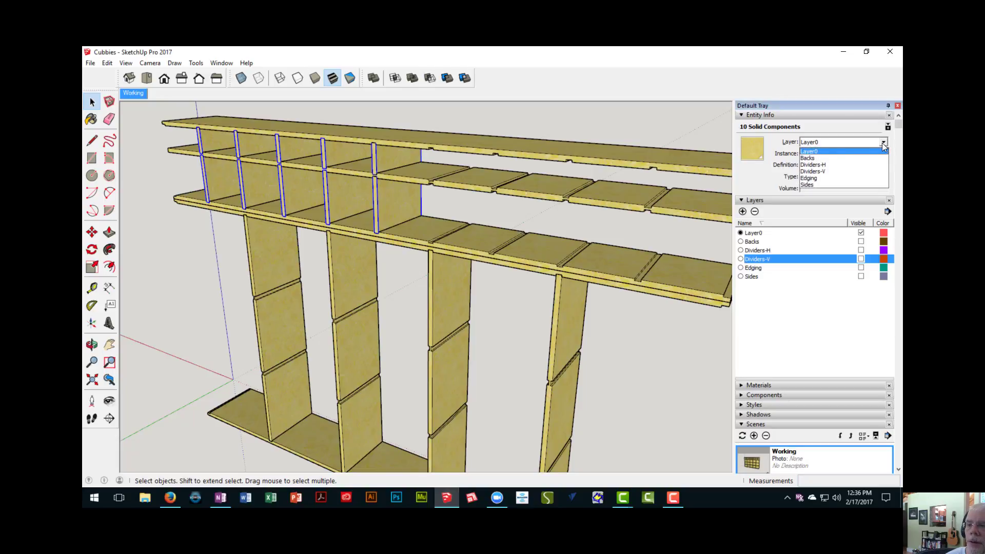
left_click(833, 172)
- Add a new layer named Shelves and turn off its visibility
scroll(425, 244, "down", 3)
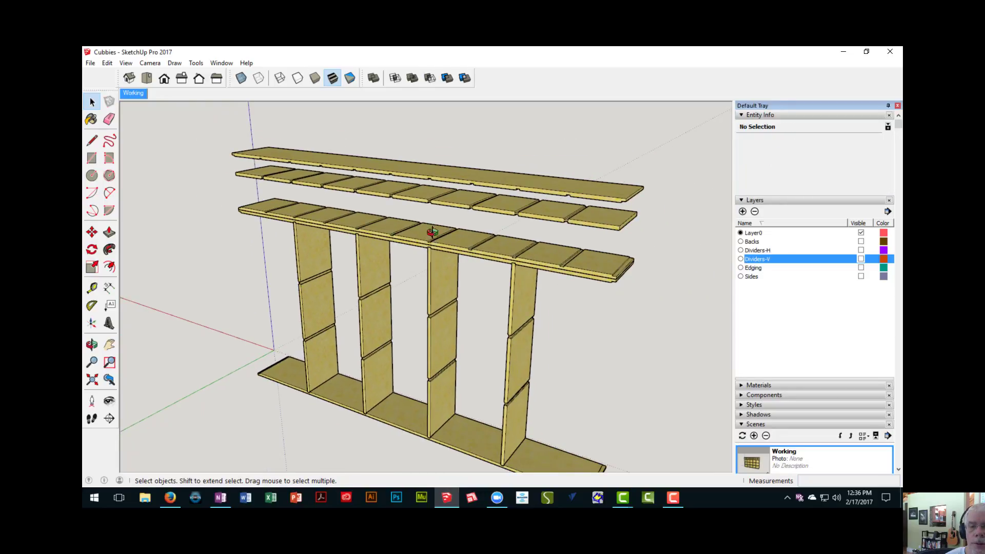
middle_click_drag(433, 232, 446, 312)
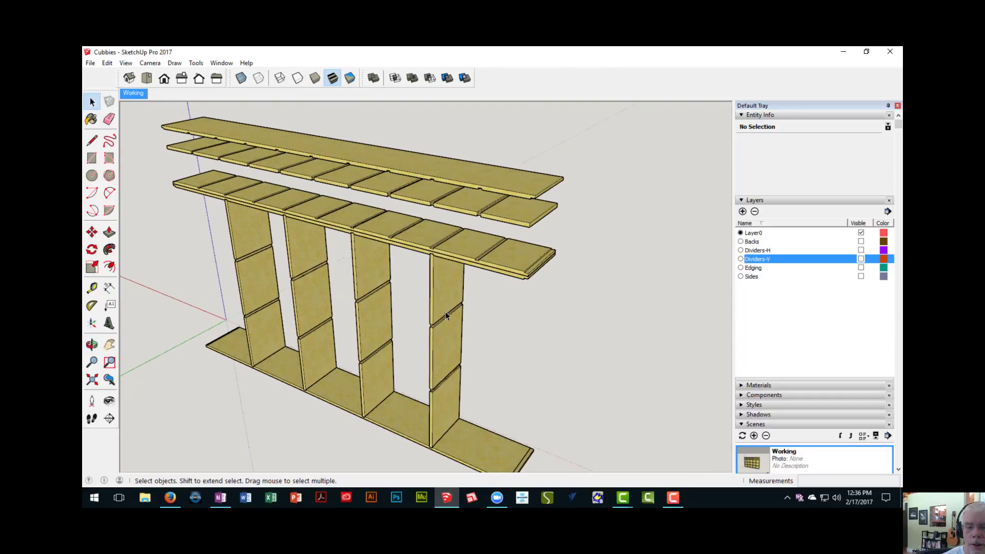
left_click(484, 447)
left_click(484, 257)
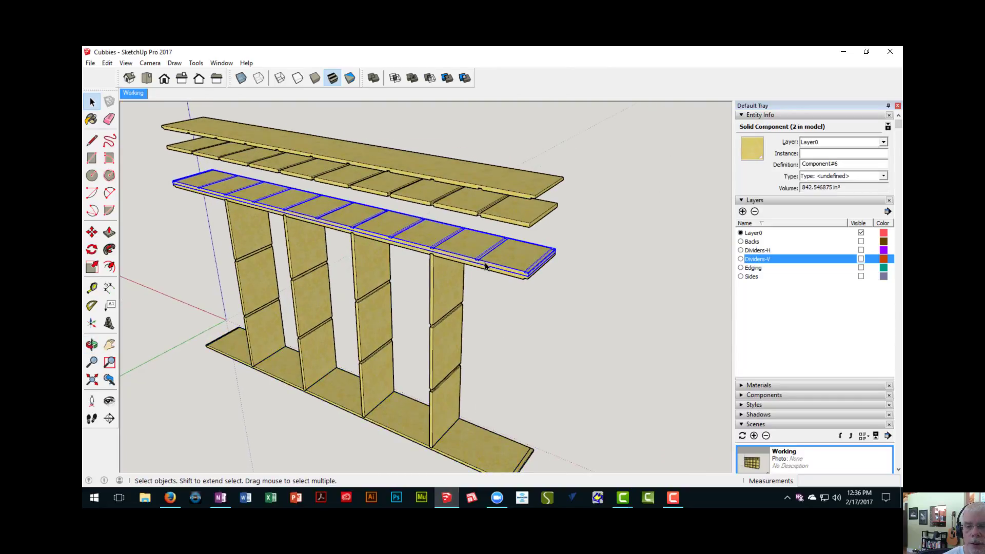
left_click(494, 205)
left_click(505, 183)
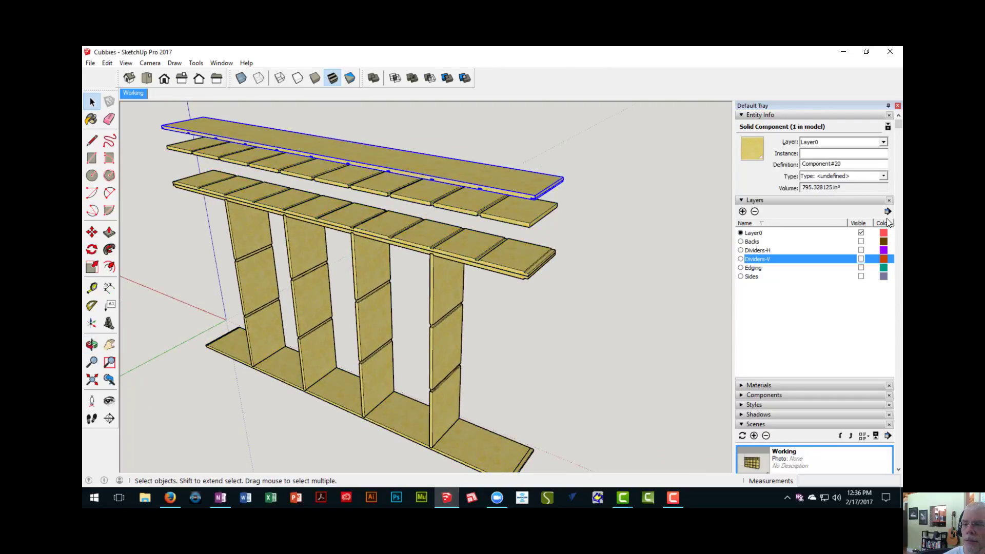
left_click(742, 211)
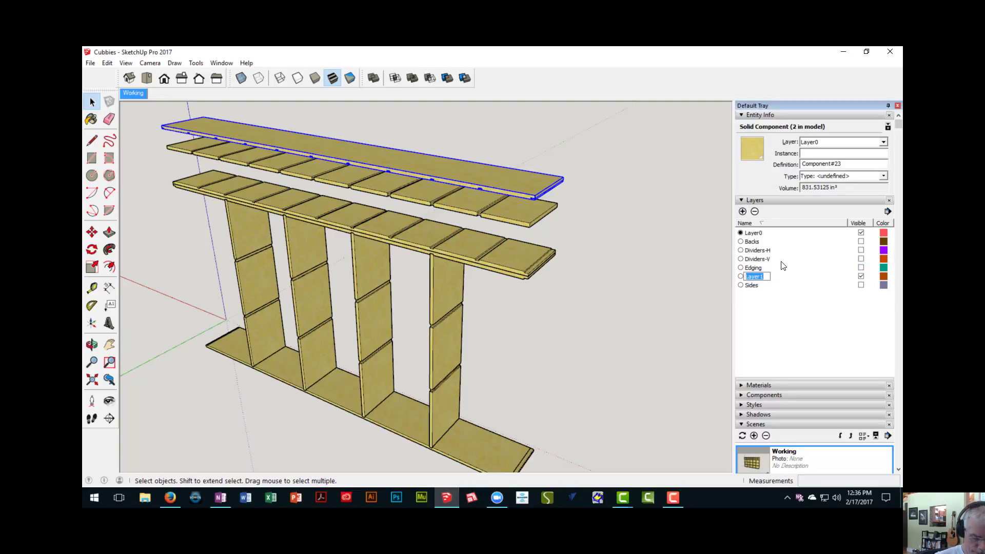
type("Shelves")
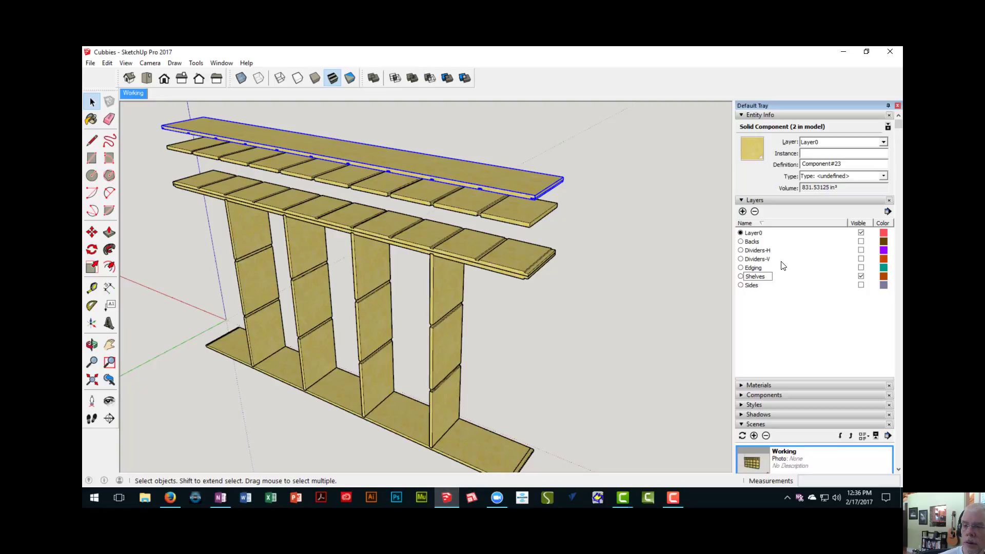
key("Return")
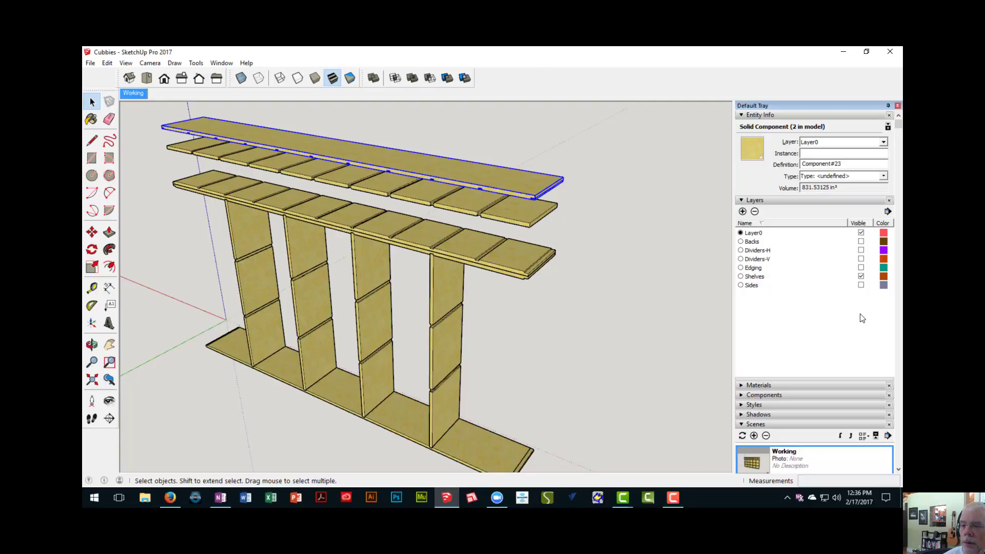
left_click(862, 278)
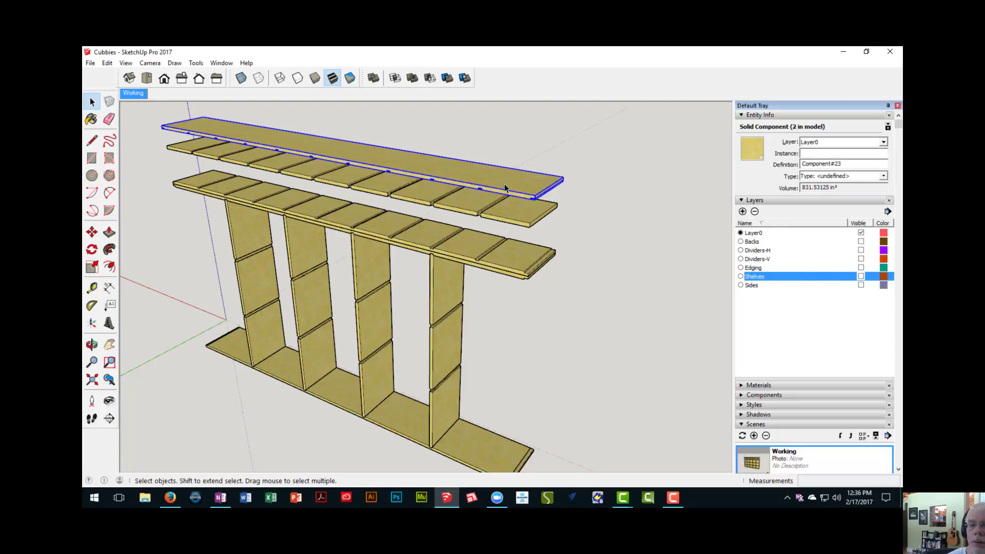
- Assign the long top shelf, the slotted shelf below it, the two stacked middle shelves and the bottom shelf to the Shelves layer
left_click(883, 142)
left_click(820, 190)
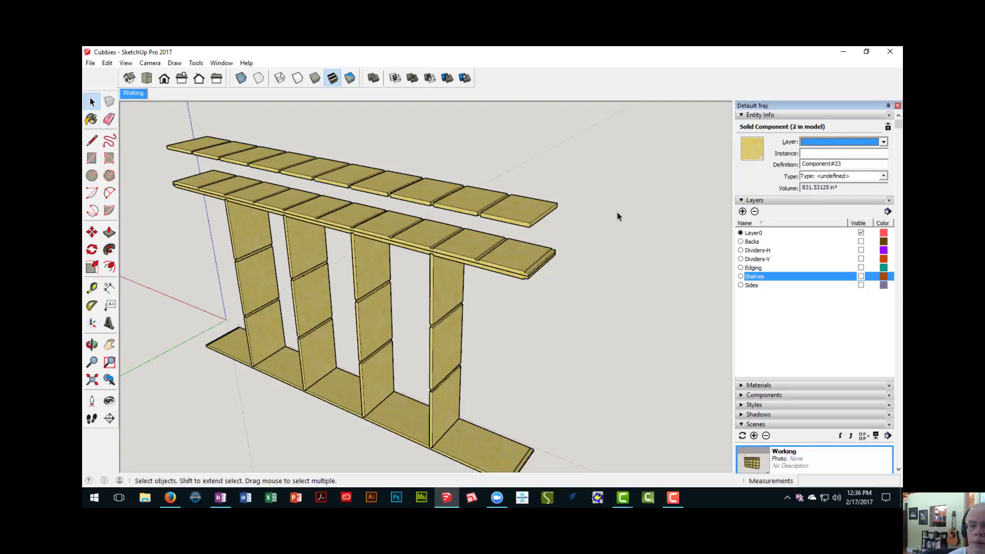
left_click(523, 212)
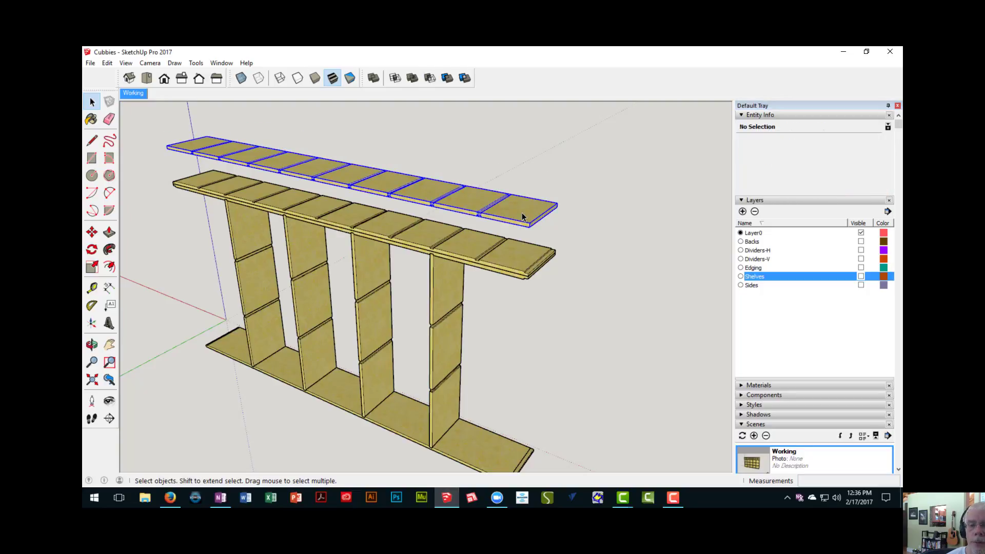
left_click(523, 260, "shift")
scroll(516, 300, "up", 3)
left_click(491, 255, "shift")
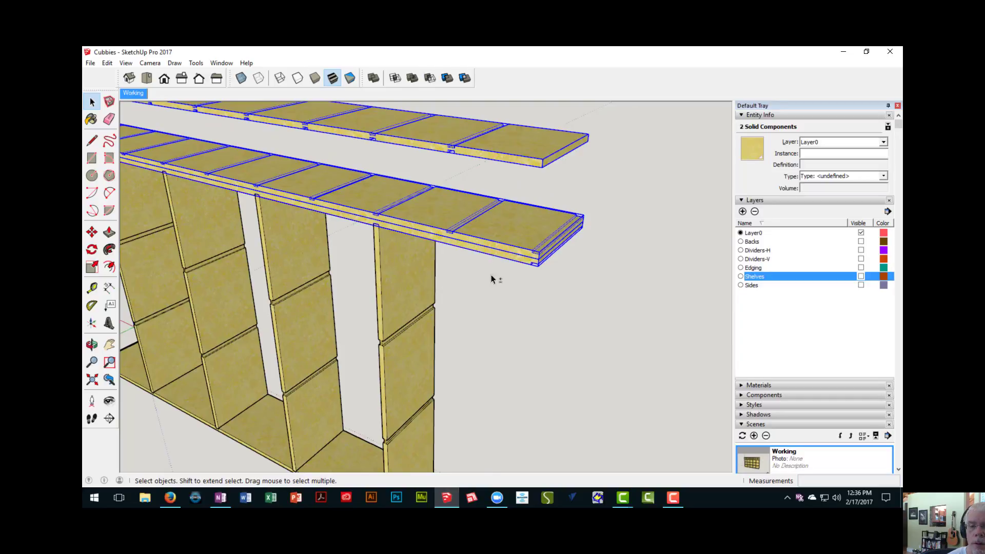
scroll(487, 287, "down", 5)
left_click(472, 364, "shift")
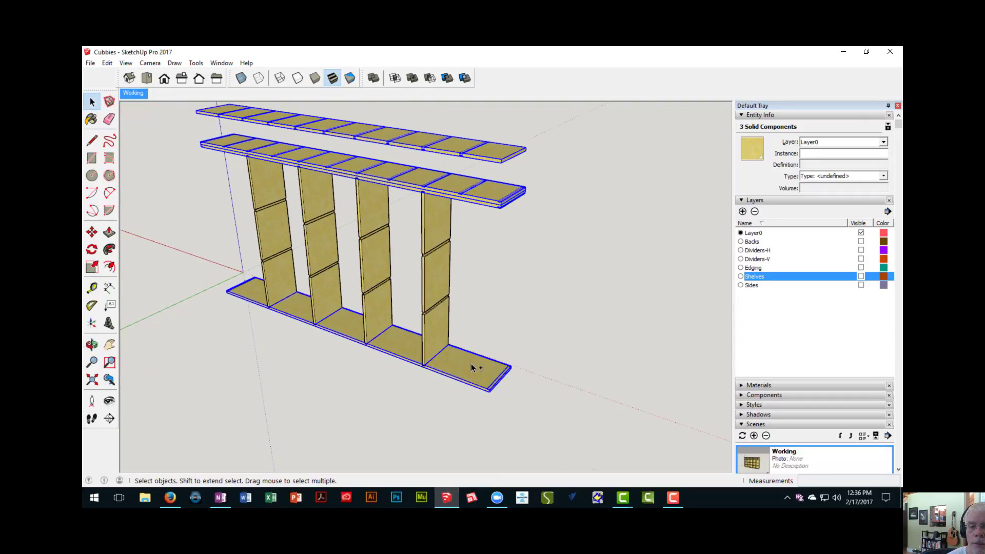
left_click(884, 142)
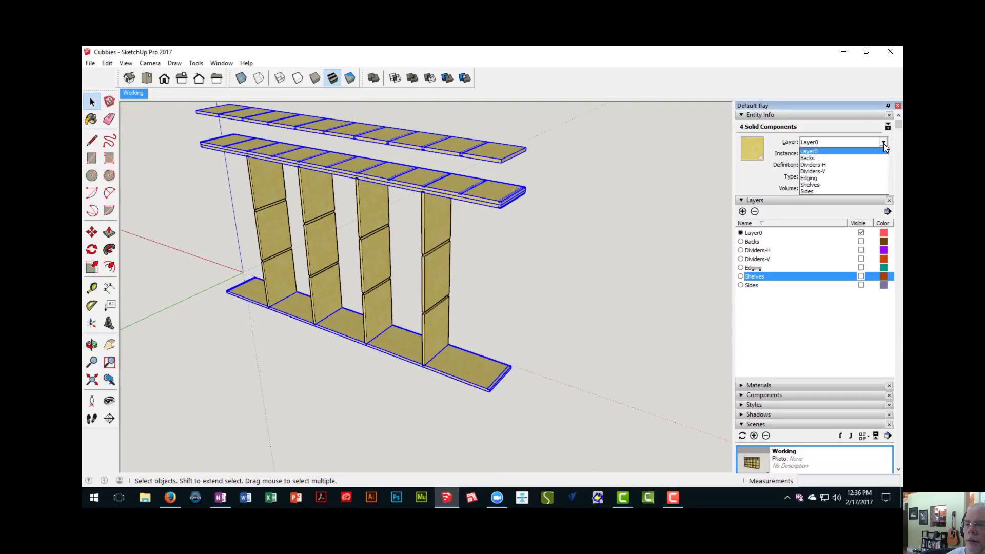
left_click(820, 186)
scroll(494, 277, "down", 1)
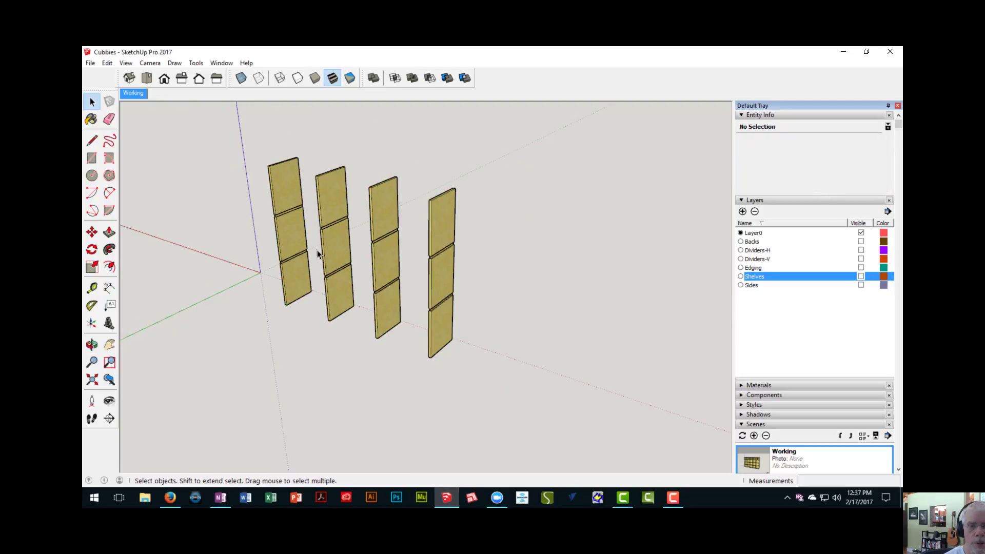
- Select the four freestanding vertical dividers of the lower section and add a new layer named Styles
left_click(282, 240)
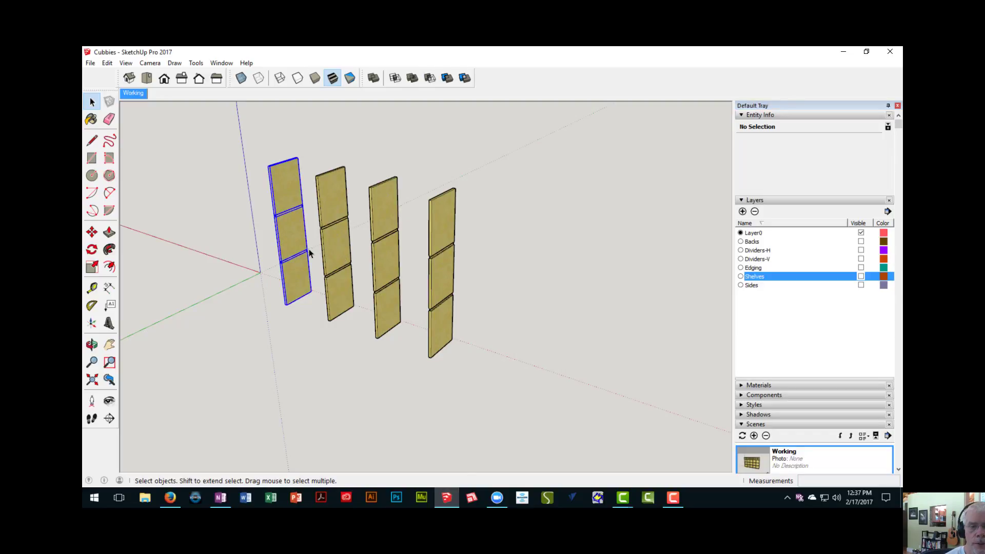
left_click(342, 251, "shift")
left_click(389, 268, "shift")
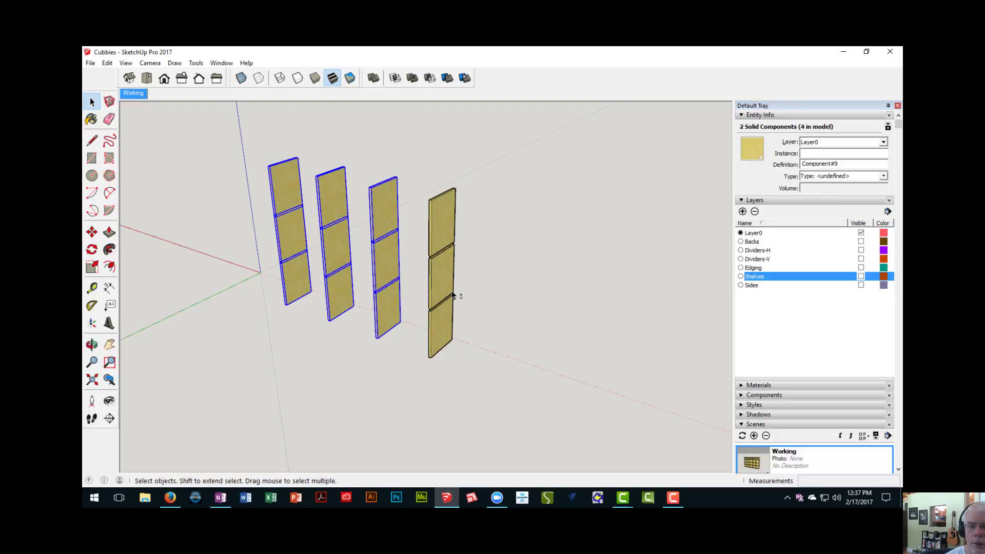
left_click(445, 285, "shift")
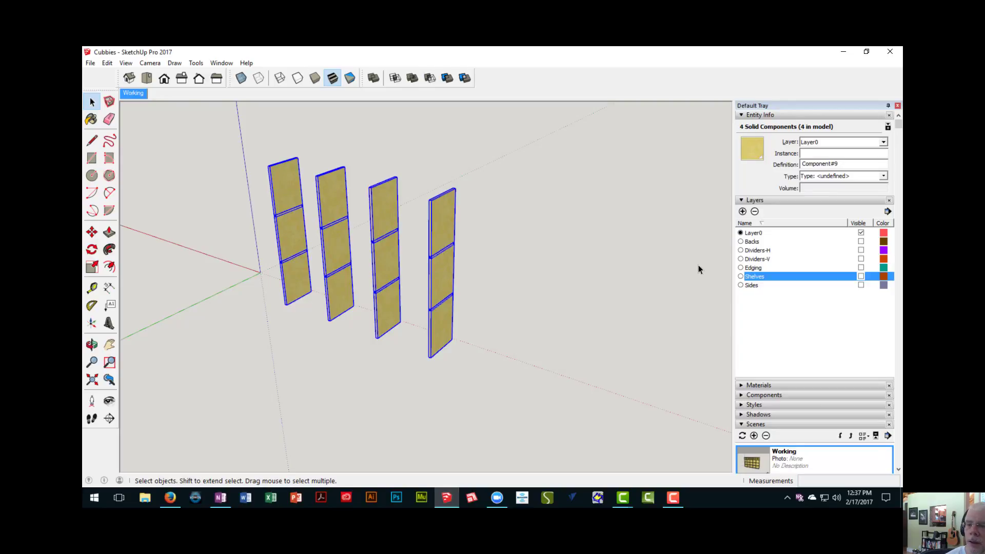
left_click(742, 211)
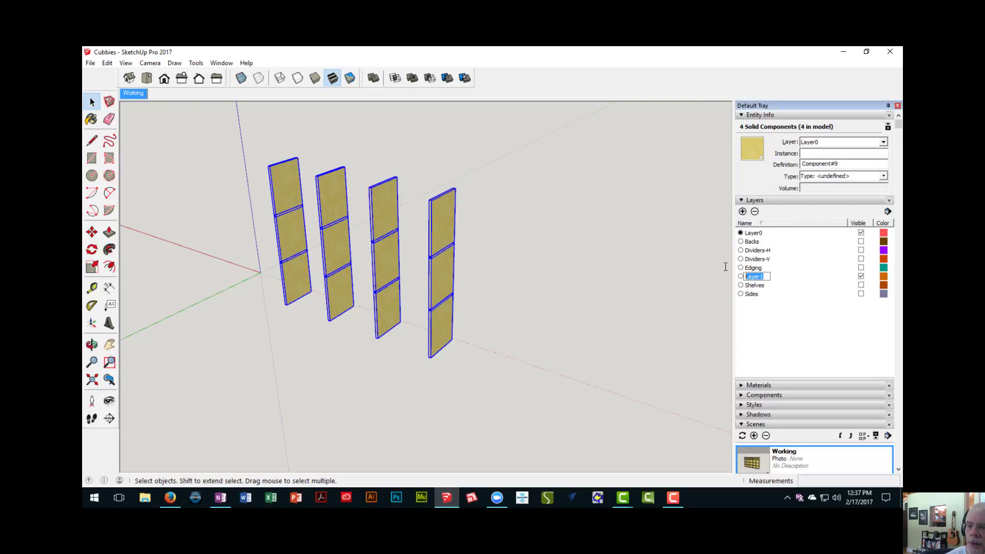
type("Ra")
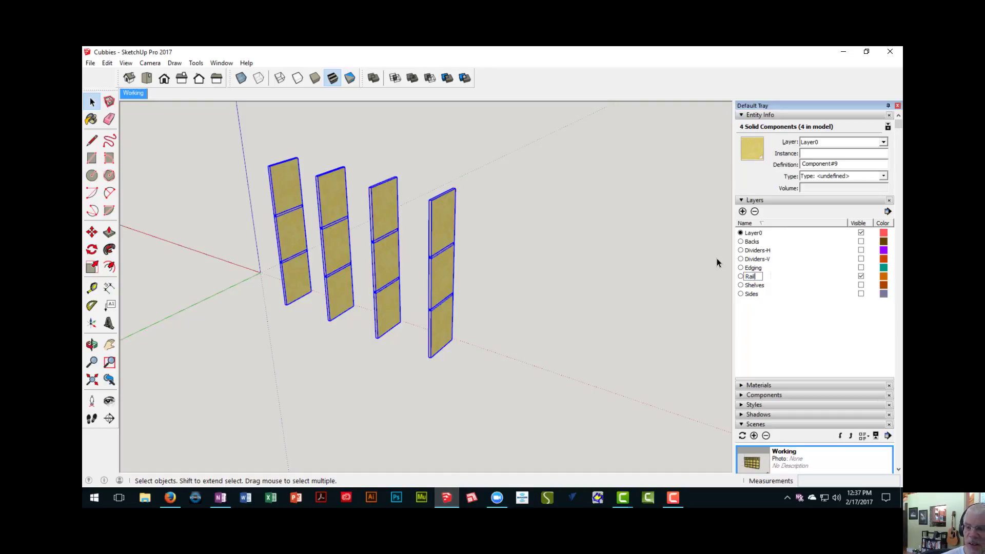
type("il")
key("BackSpace")
key("BackSpace")
key("BackSpace")
key("BackSpace")
type("Styles")
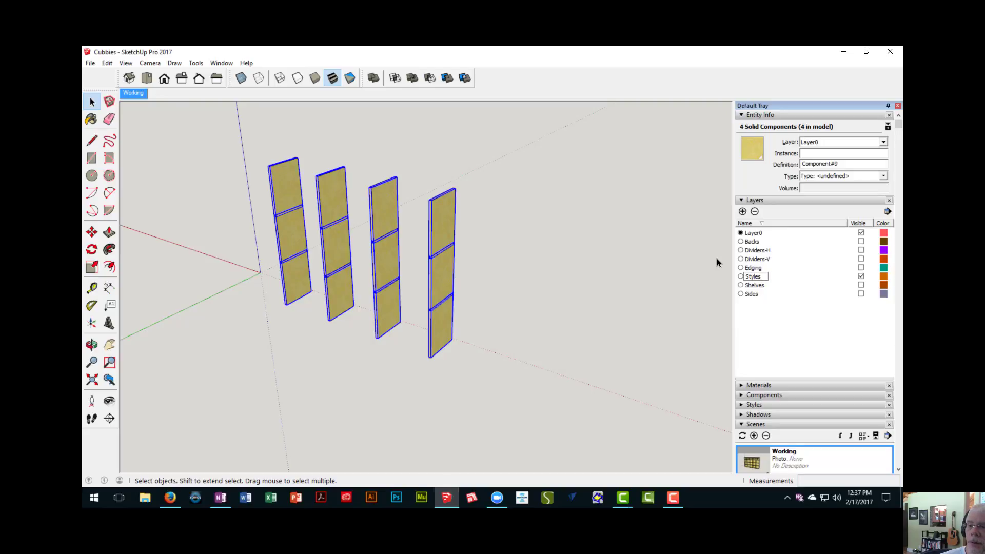
key("Return")
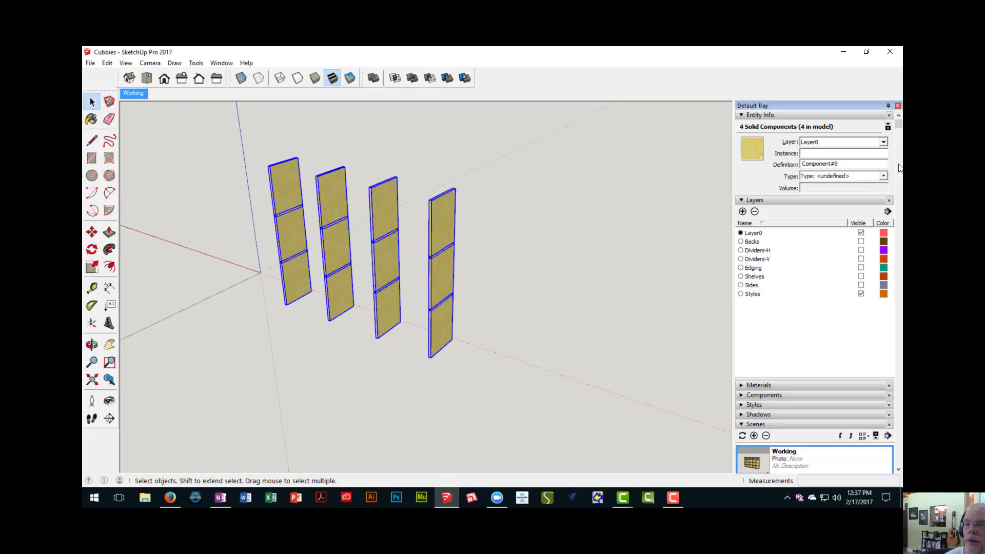
- Assign the four selected lower-section dividers to the Styles layer and turn off that layer's visibility
left_click(884, 143)
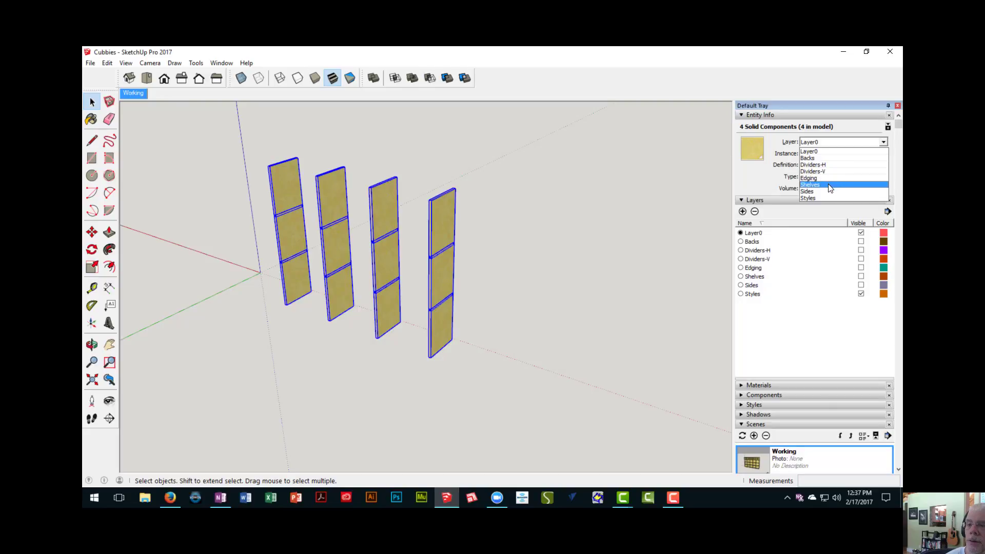
left_click(824, 198)
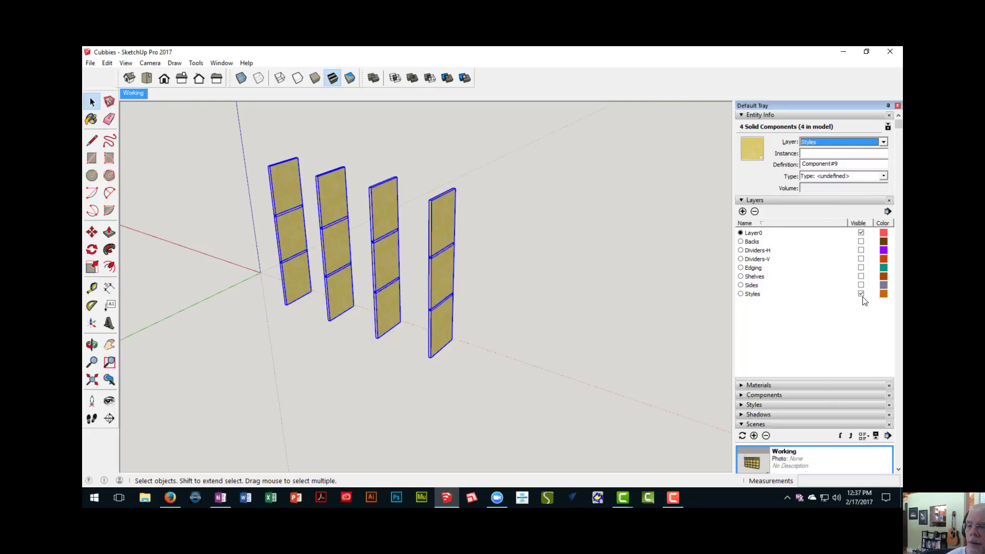
left_click(861, 293)
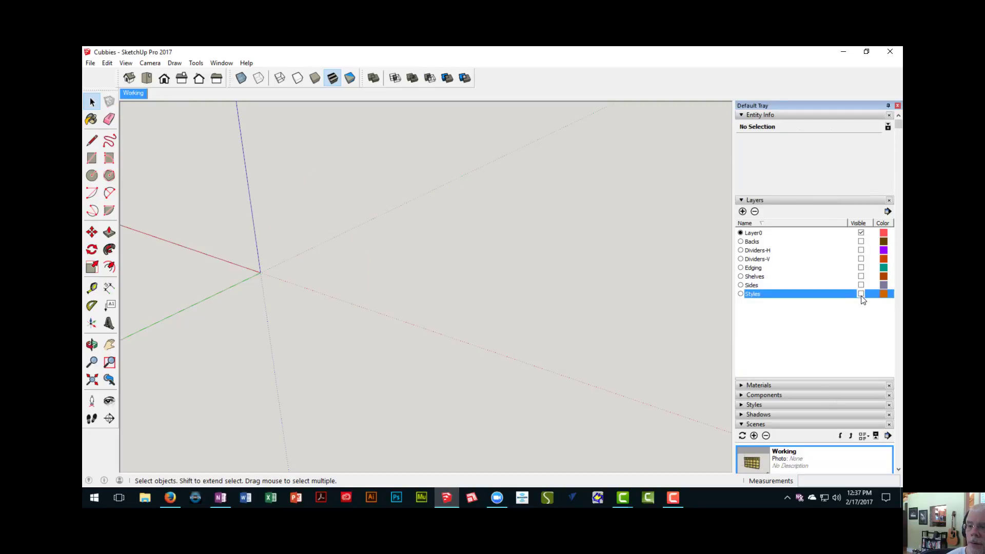
- With only the Sides layer shown besides Layer0, move the long top panel from the Sides layer to the Shelves layer
left_click(861, 294)
left_click(861, 285)
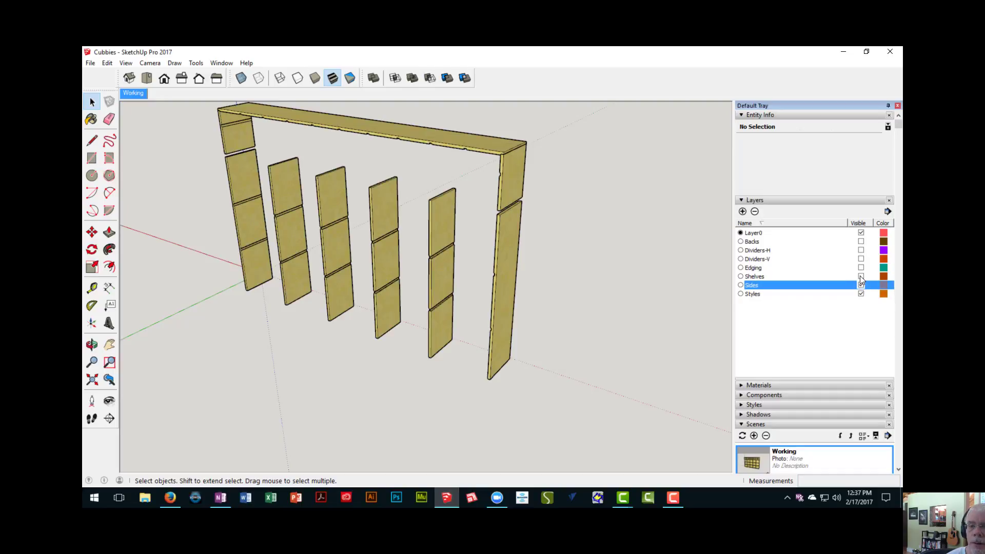
left_click(861, 293)
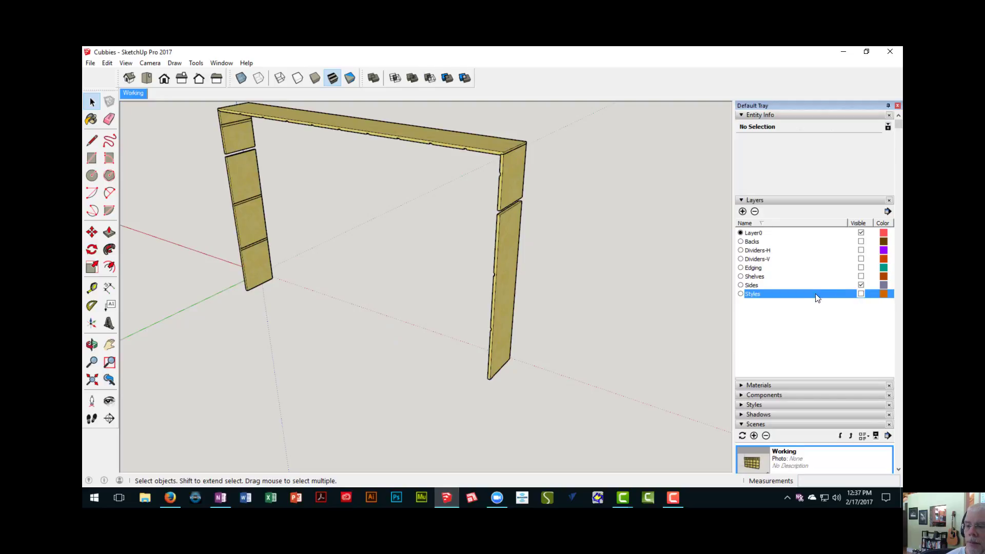
left_click(421, 134)
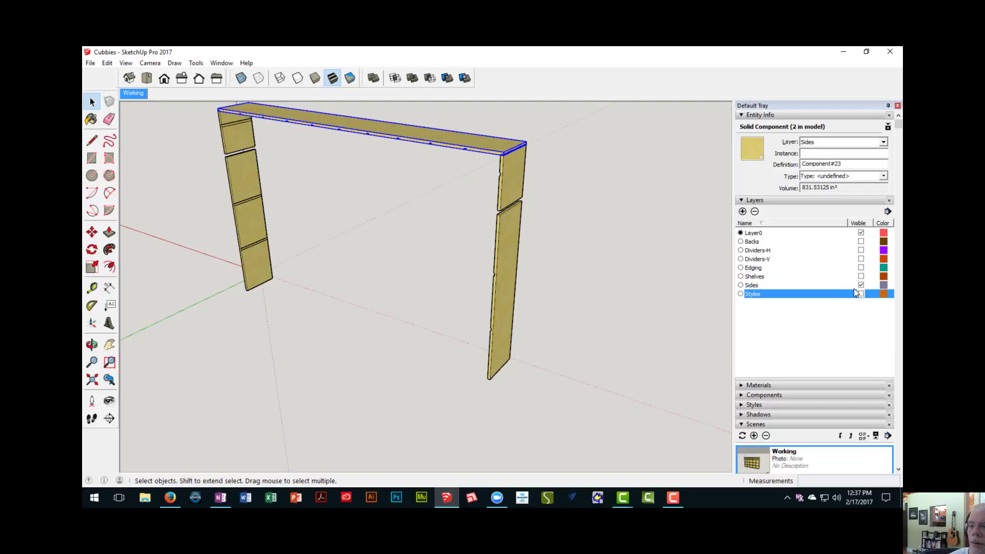
left_click(777, 285)
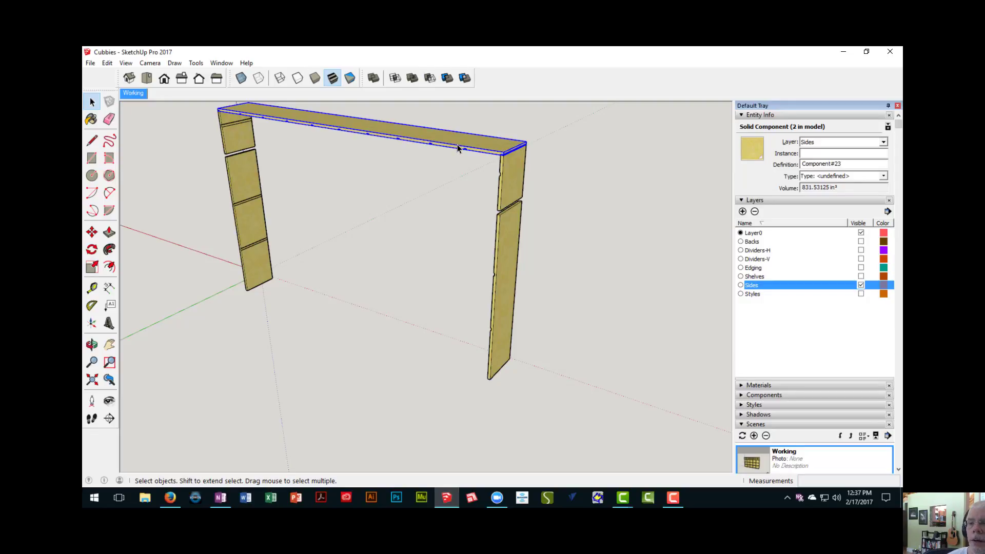
left_click(883, 142)
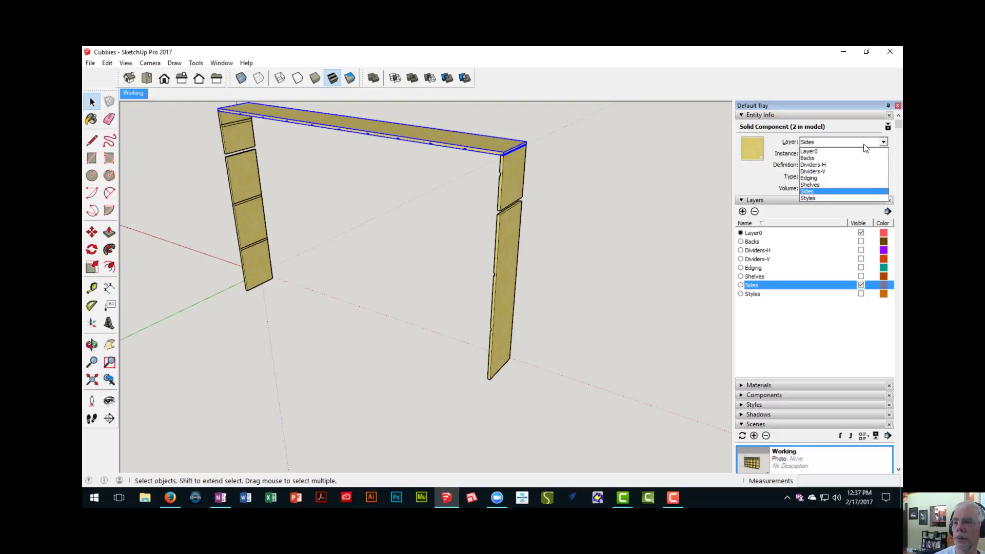
left_click(821, 185)
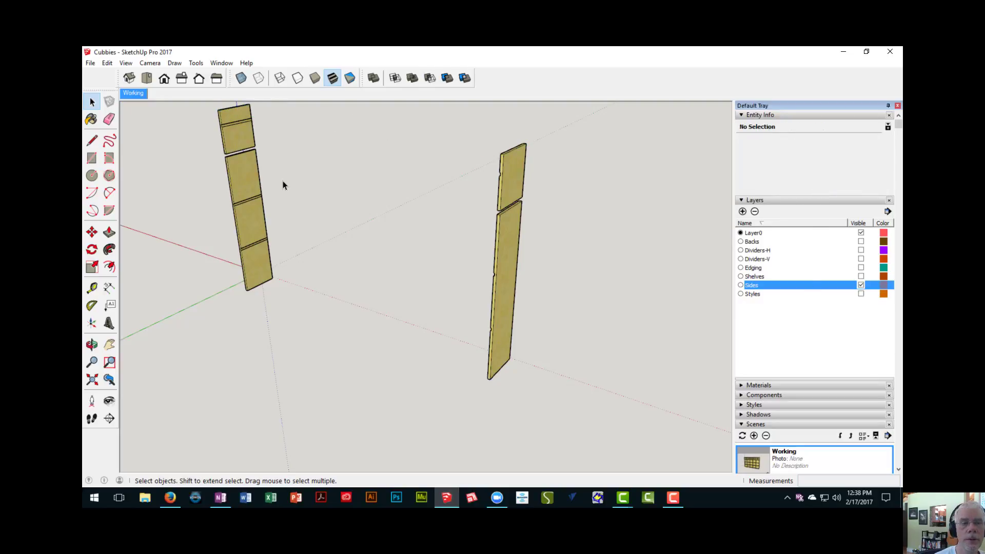
- Hide the Sides layer and check the parts on the Shelves, Edging, Dividers-V, Dividers-H and Backs layers one layer at a time
middle_click_drag(282, 181, 349, 184)
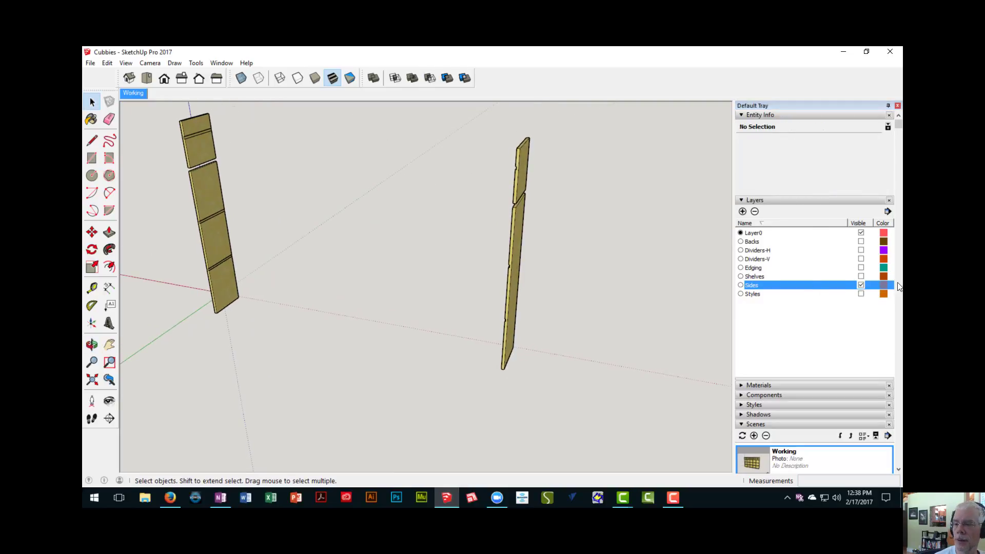
left_click(861, 285)
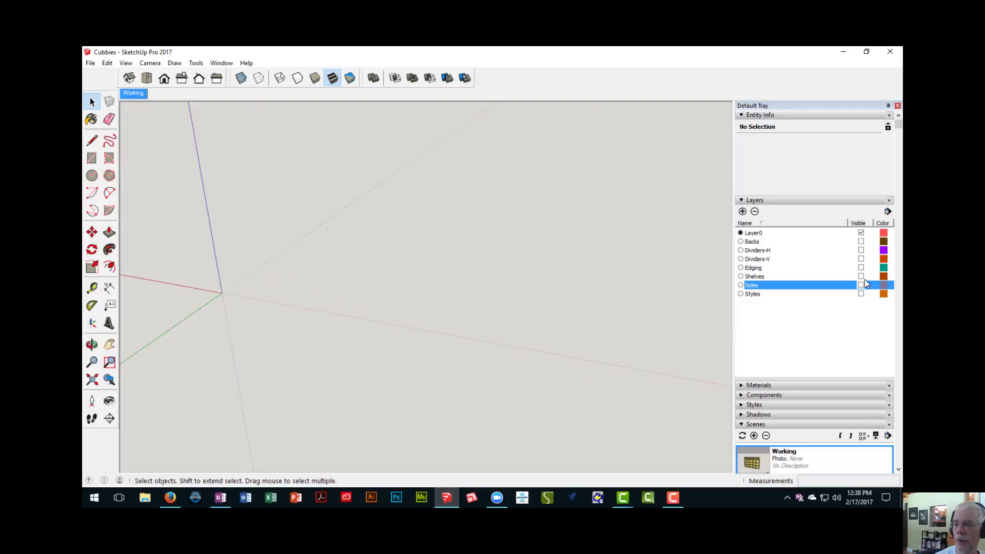
left_click(861, 276)
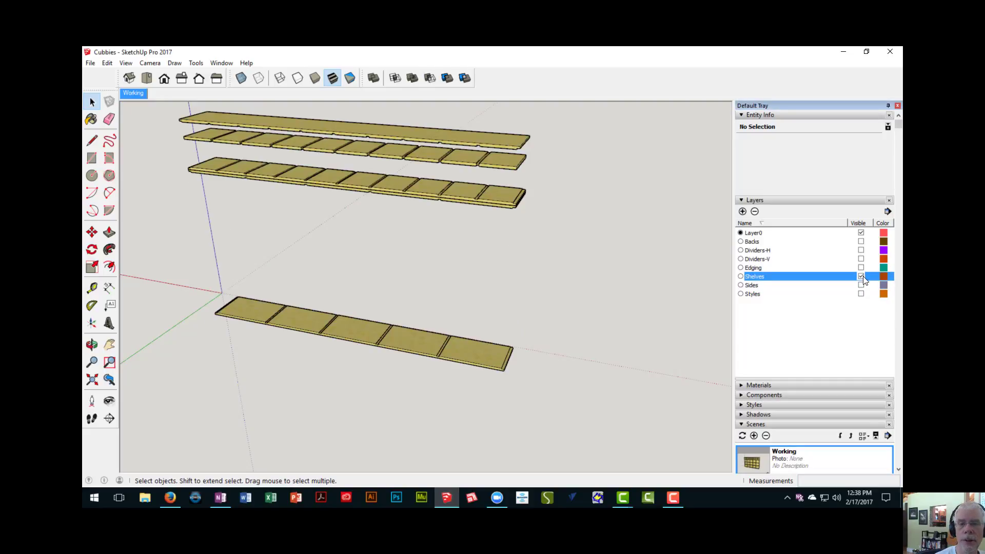
left_click(861, 276)
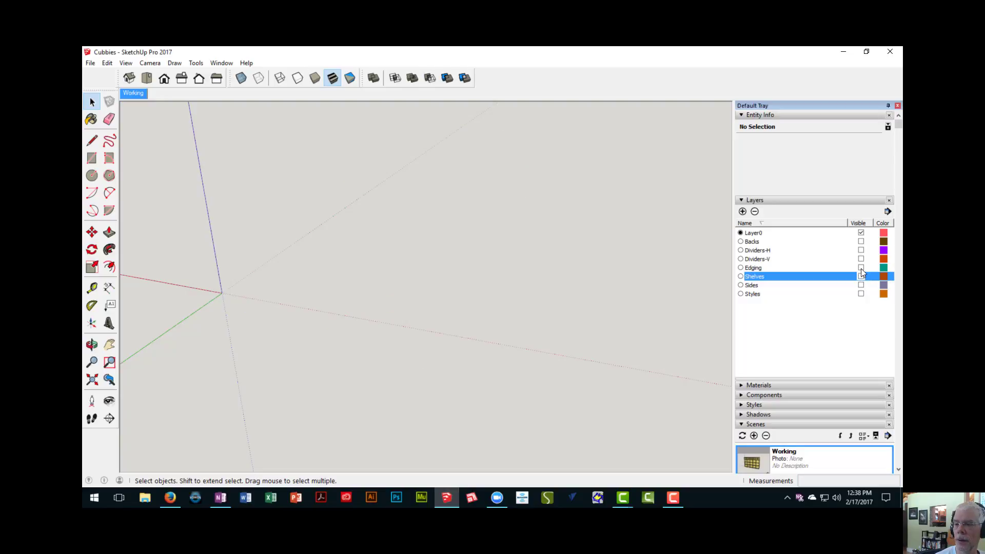
left_click(861, 268)
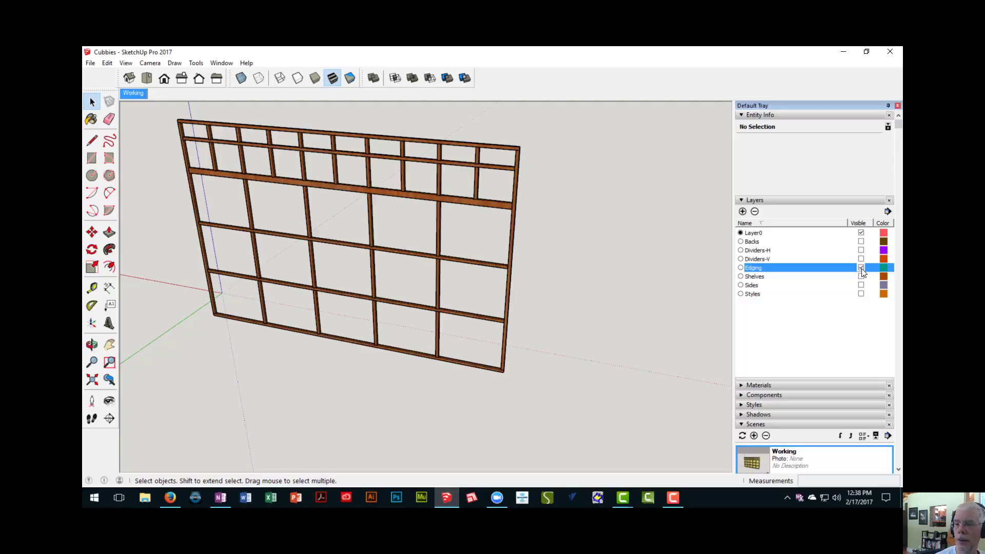
left_click(861, 268)
left_click(861, 260)
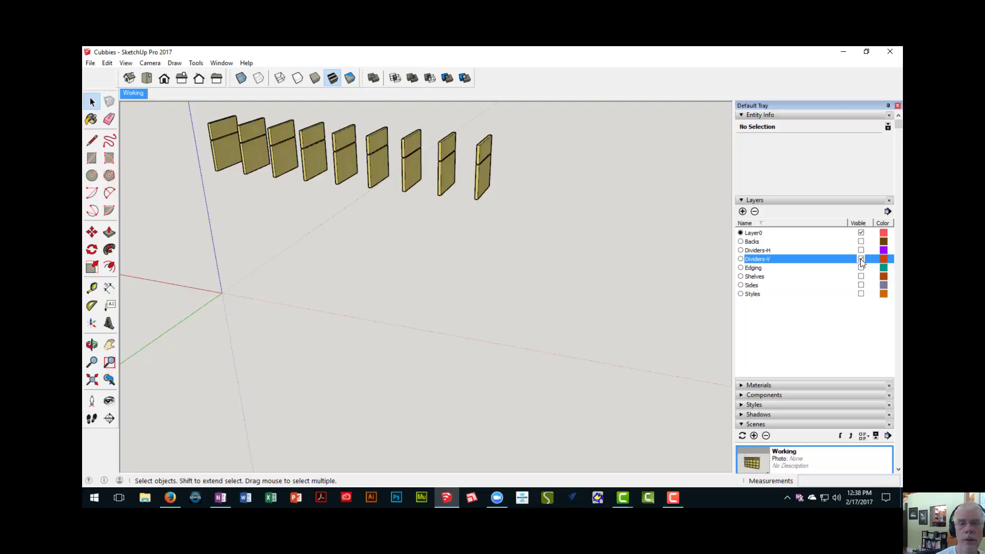
left_click(861, 259)
left_click(861, 250)
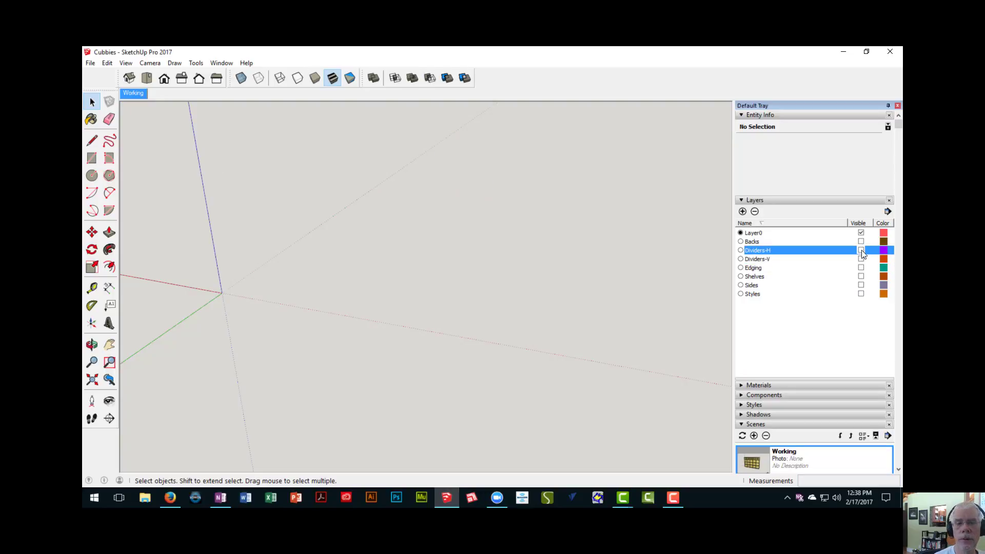
left_click(861, 251)
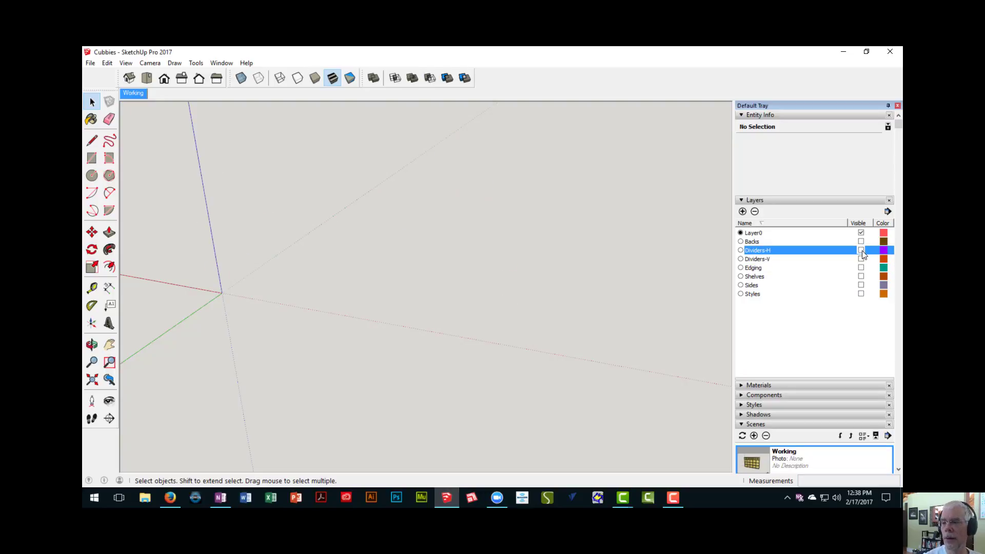
left_click(861, 241)
left_click(861, 242)
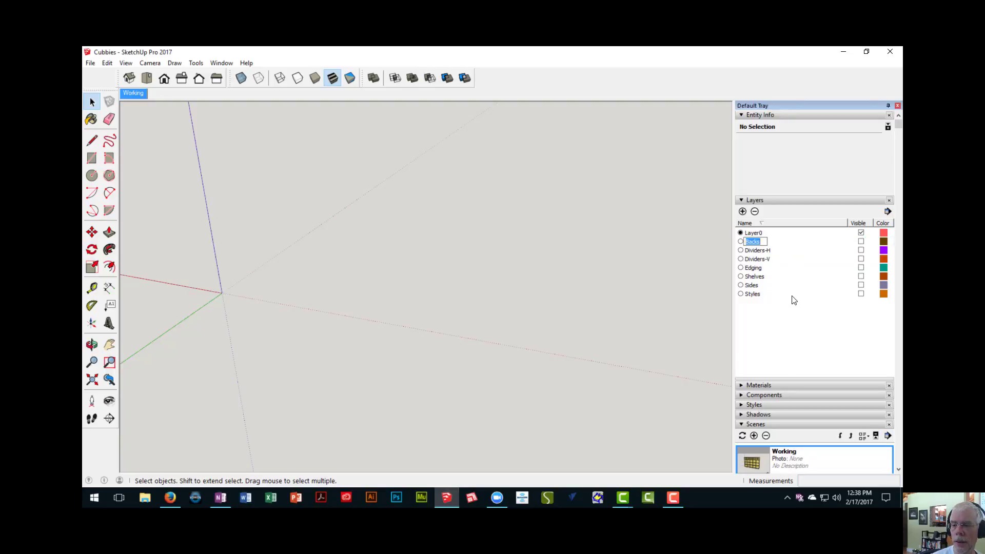
- Make all the layers from Backs through Styles visible together
left_click(795, 295)
left_click(781, 242)
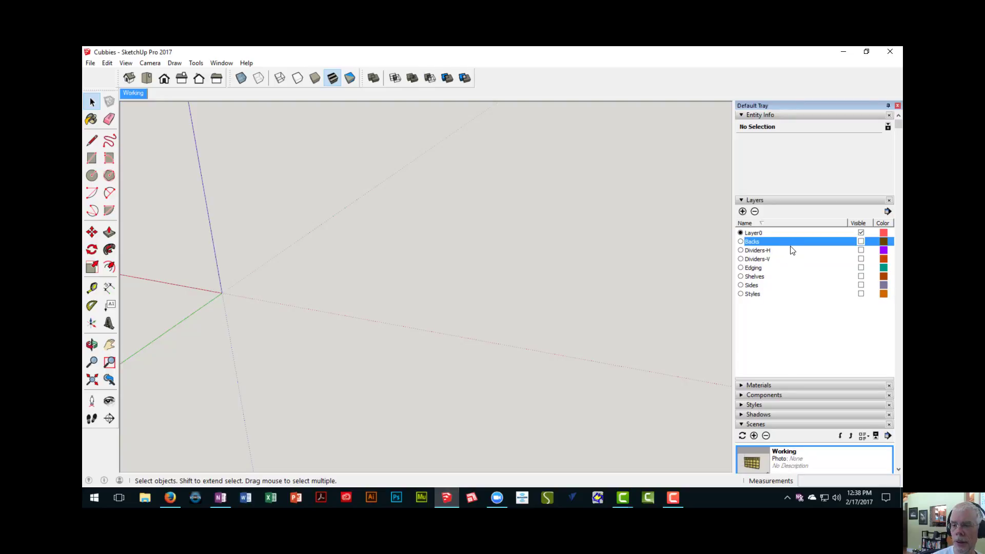
left_click(791, 295, "shift")
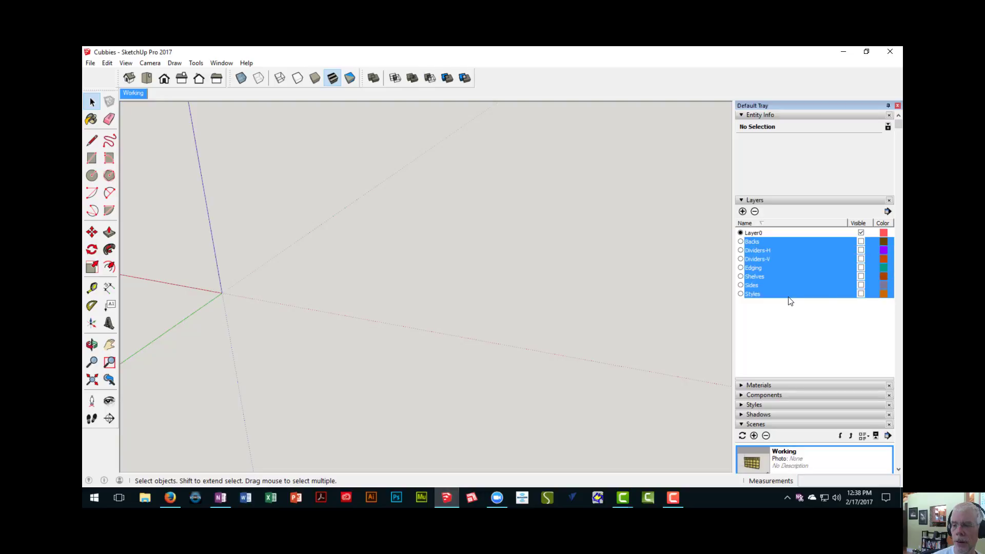
left_click(861, 250)
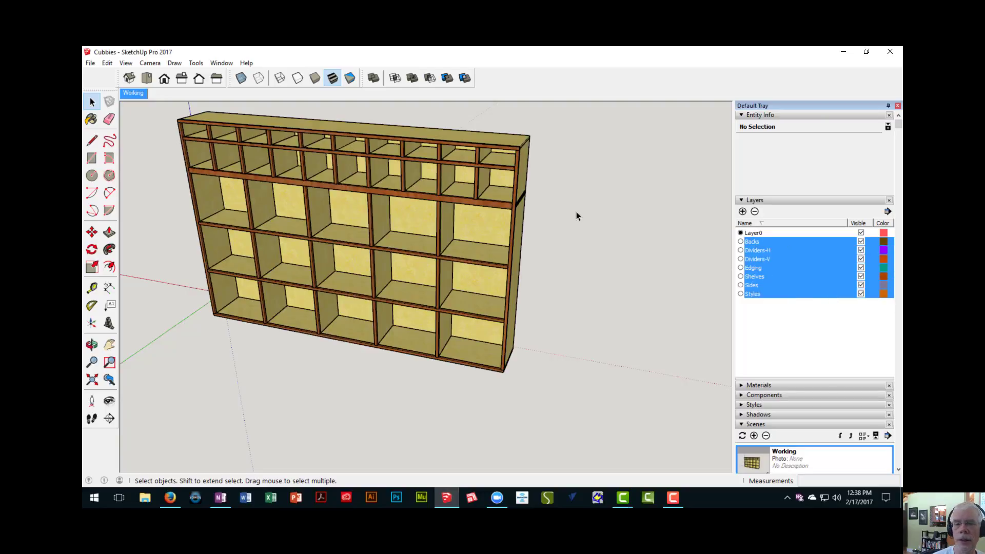
- Inspect the complete cubby unit from several angles and recall the Working scene
middle_click_drag(576, 212, 552, 193)
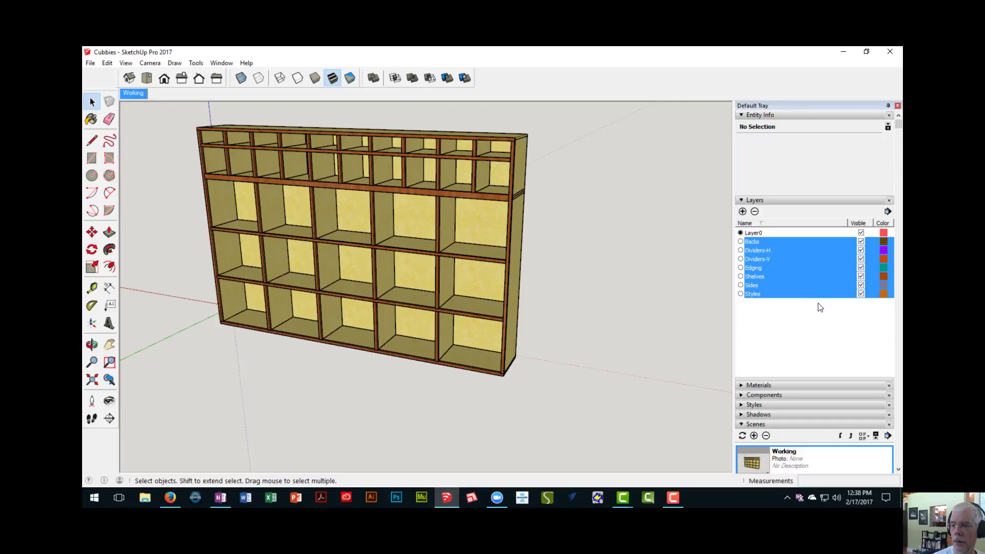
left_click(805, 294)
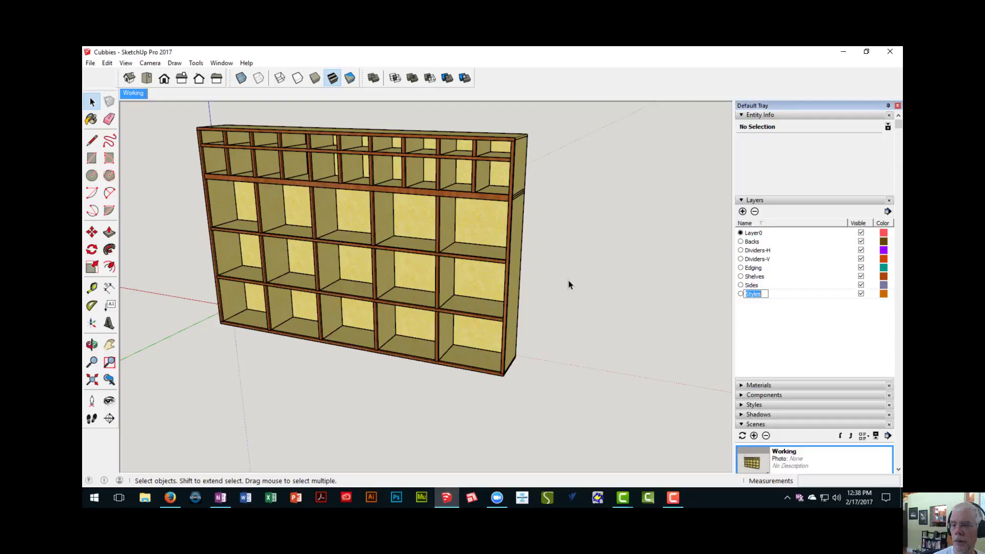
middle_click_drag(551, 257, 504, 267)
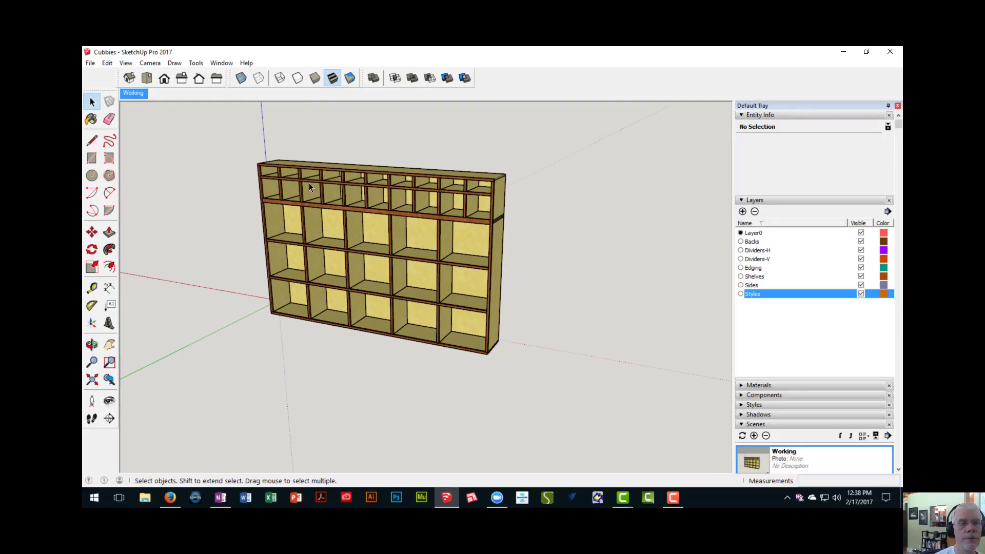
scroll(442, 254, "up", 4)
mouse_move(442, 254)
middle_mouse_down()
mouse_move(447, 268)
mouse_move(453, 245)
mouse_move(454, 267)
mouse_move(458, 257)
middle_mouse_up()
scroll(455, 257, "up", 1)
scroll(453, 266, "down", 2)
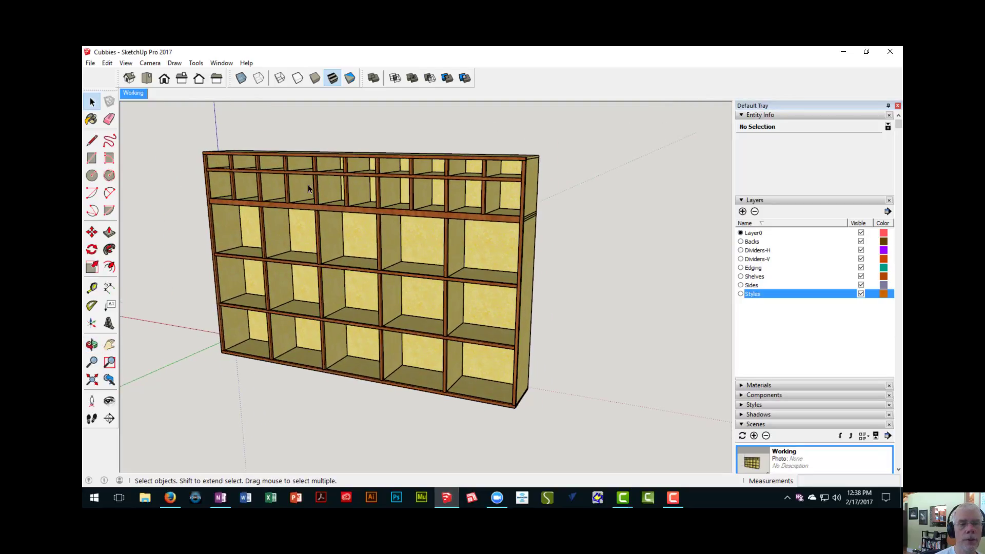
left_click(128, 94)
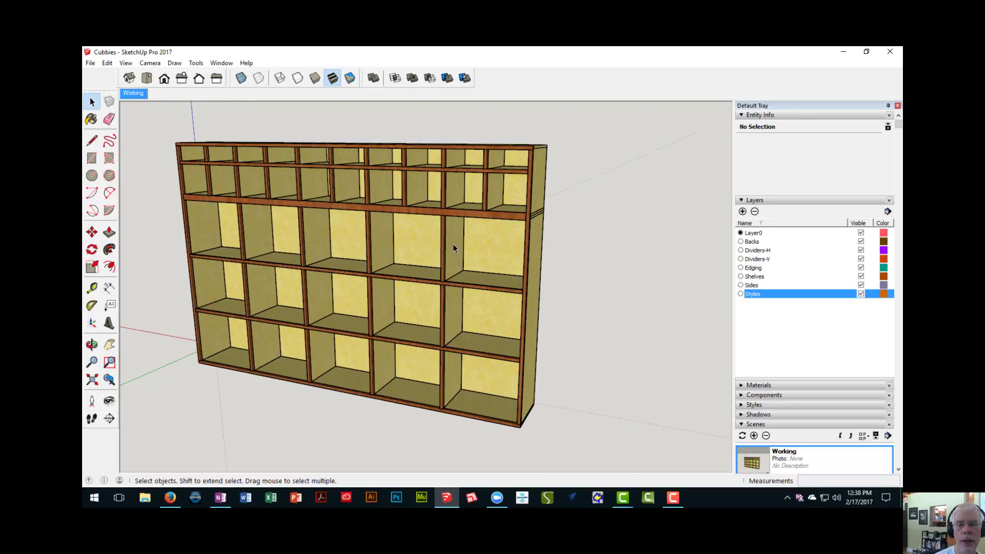
- Collapse the layer list and keep the scene list expanded to work with the scenes
left_click(769, 201)
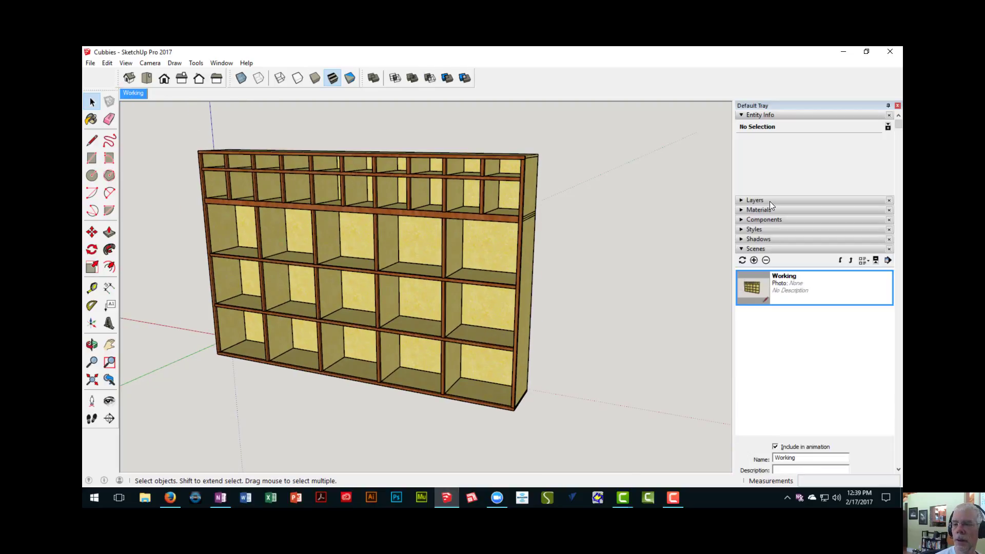
left_click(768, 249)
left_click(761, 250)
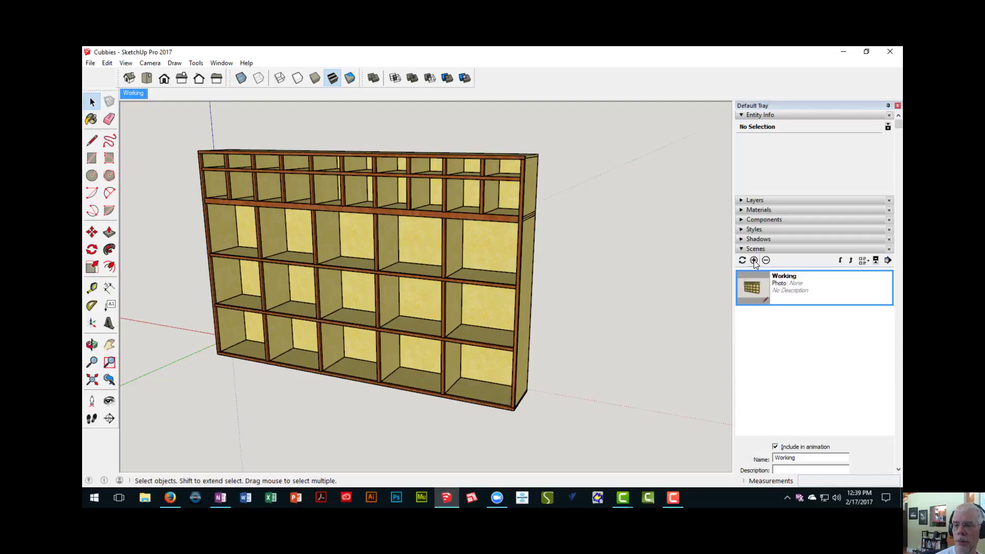
- Add a new scene after Working and name it No Edging
left_click(753, 260)
left_click_drag(800, 457, 744, 454)
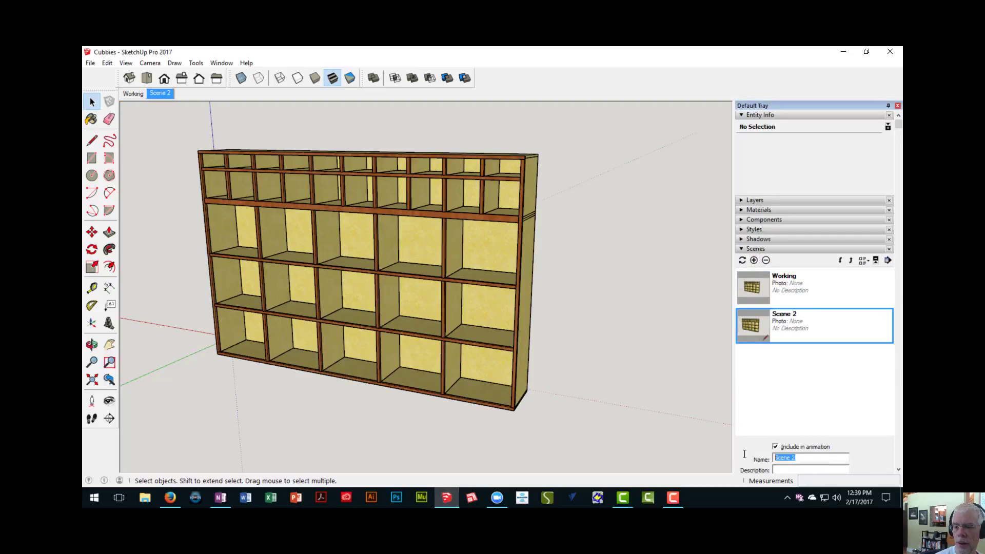
type("No E")
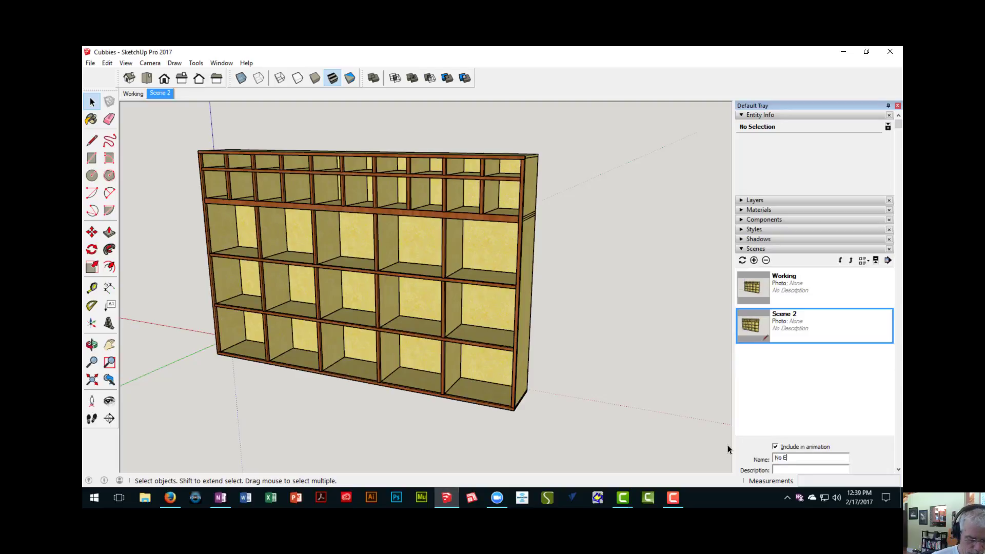
type("dging")
key("Return")
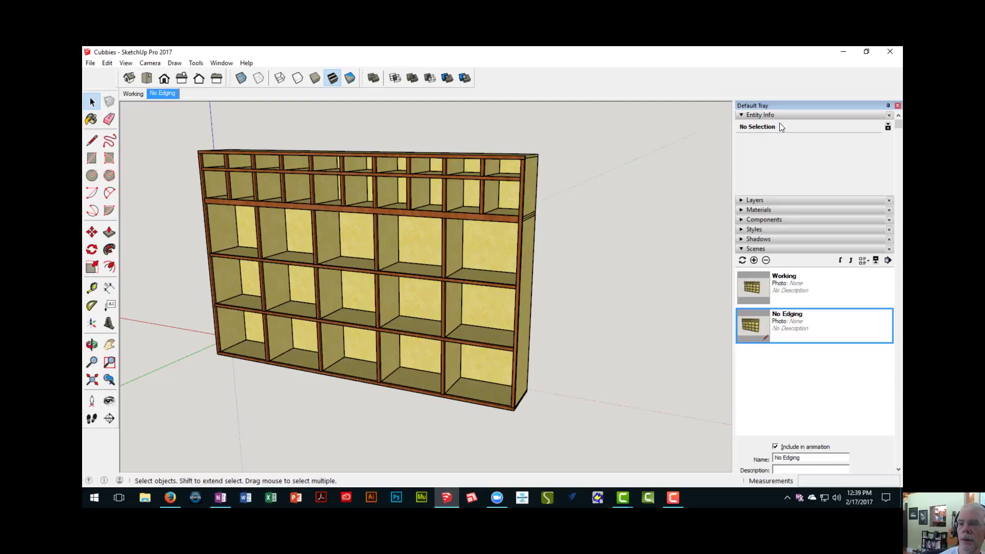
- Hide the Edging layer and update the No Edging scene to store that layer visibility
left_click(776, 201)
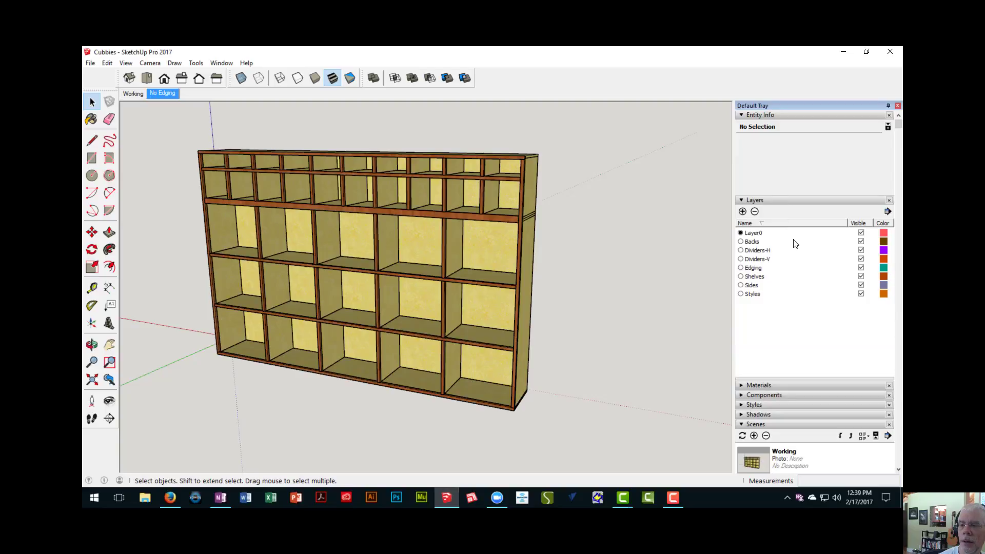
left_click(860, 268)
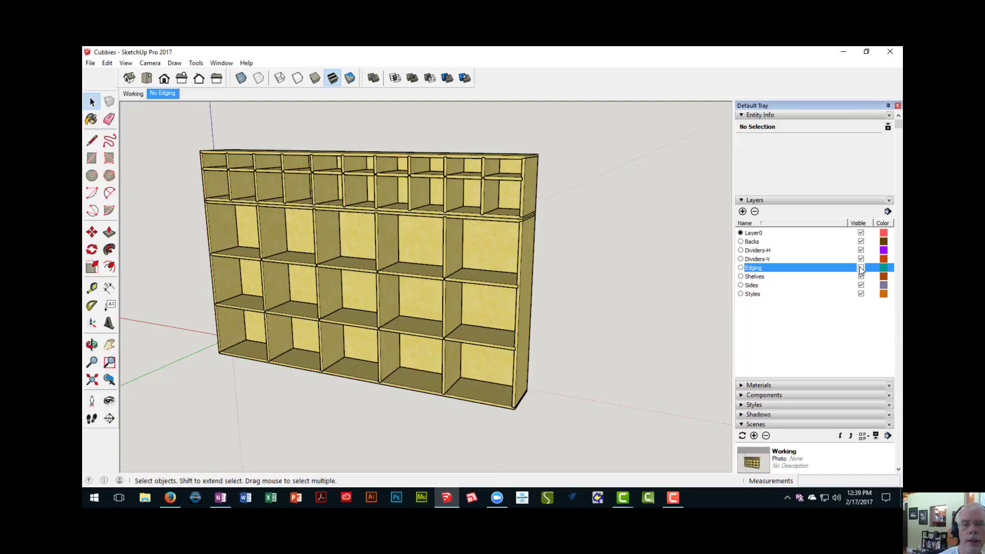
right_click(164, 93)
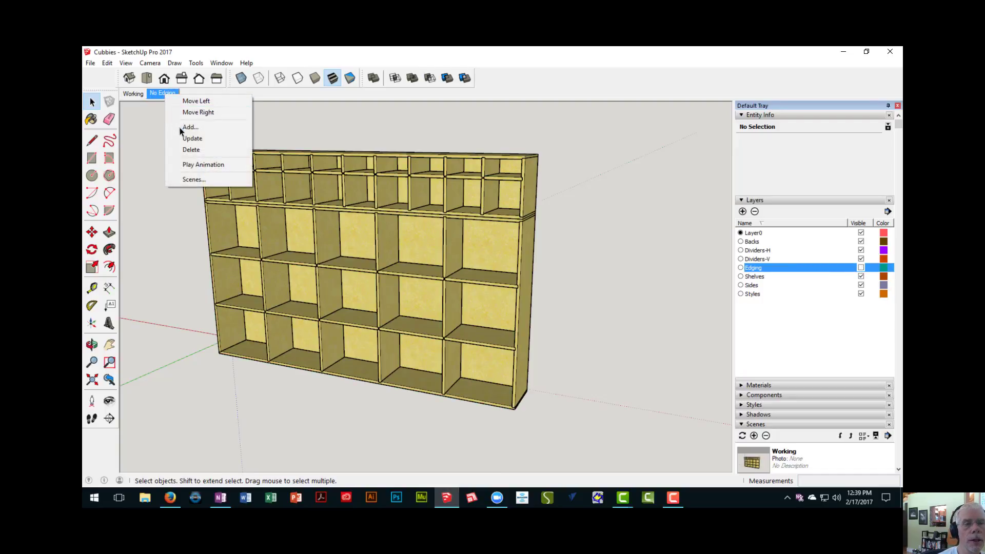
left_click(185, 139)
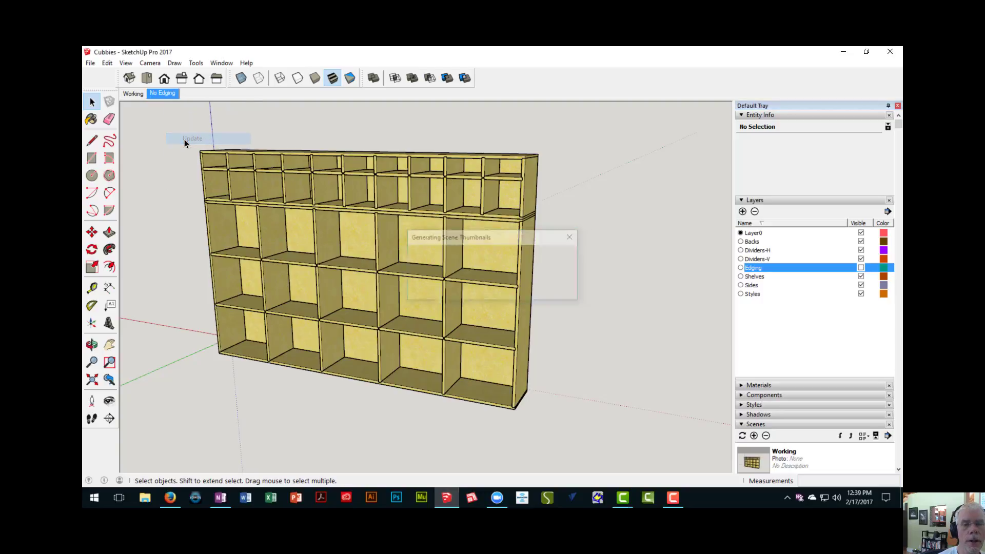
- Switch back and forth between the Working and No Edging scenes to compare their layer visibility and camera views
left_click(134, 94)
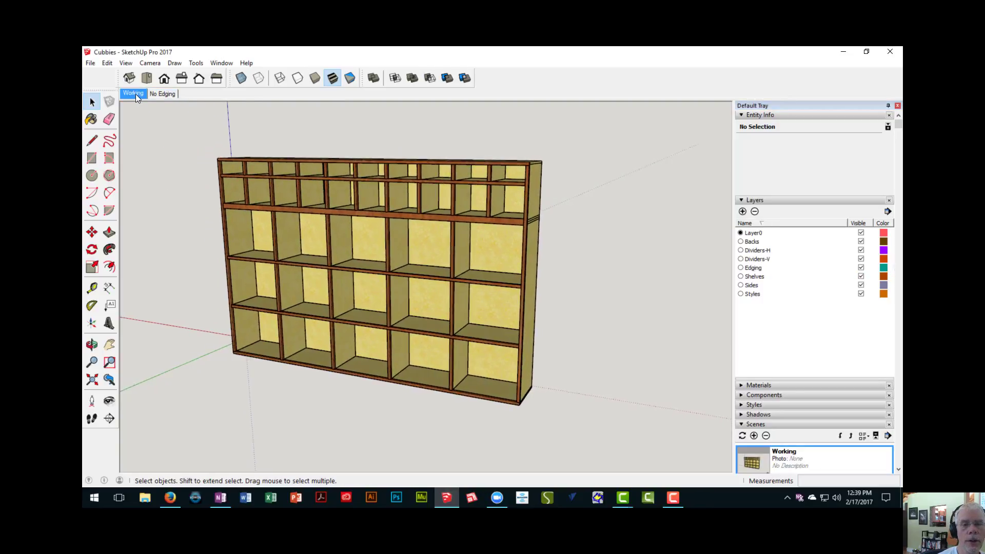
left_click(168, 95)
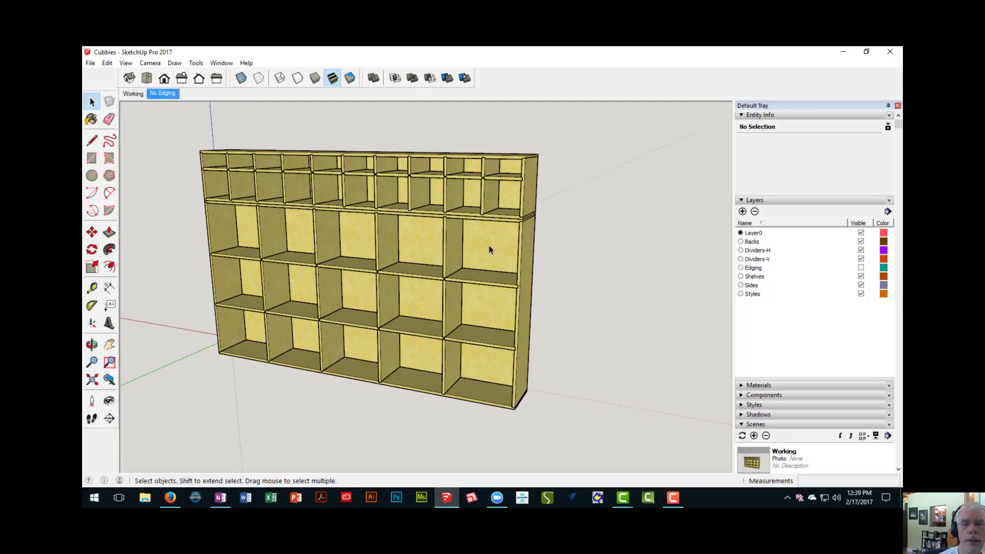
left_click(131, 94)
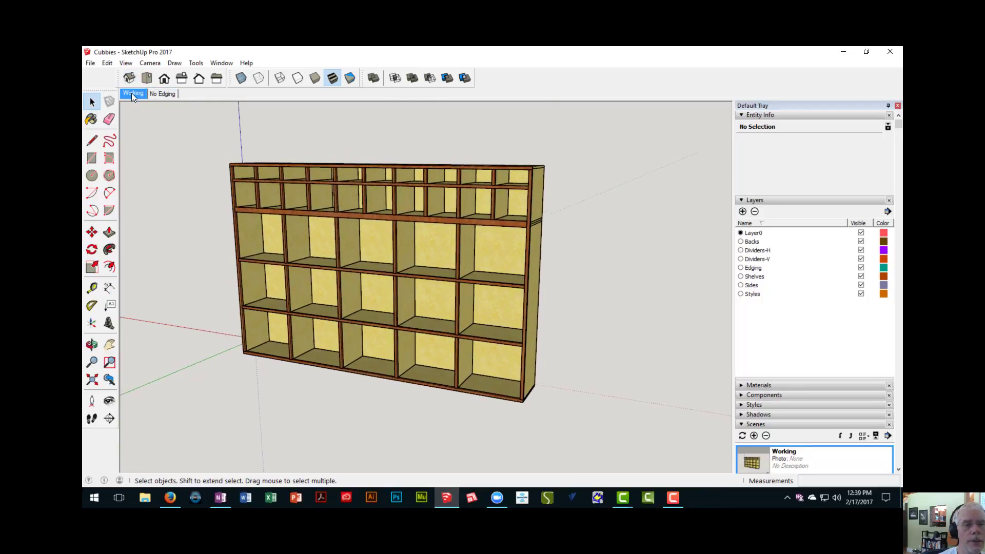
left_click(165, 93)
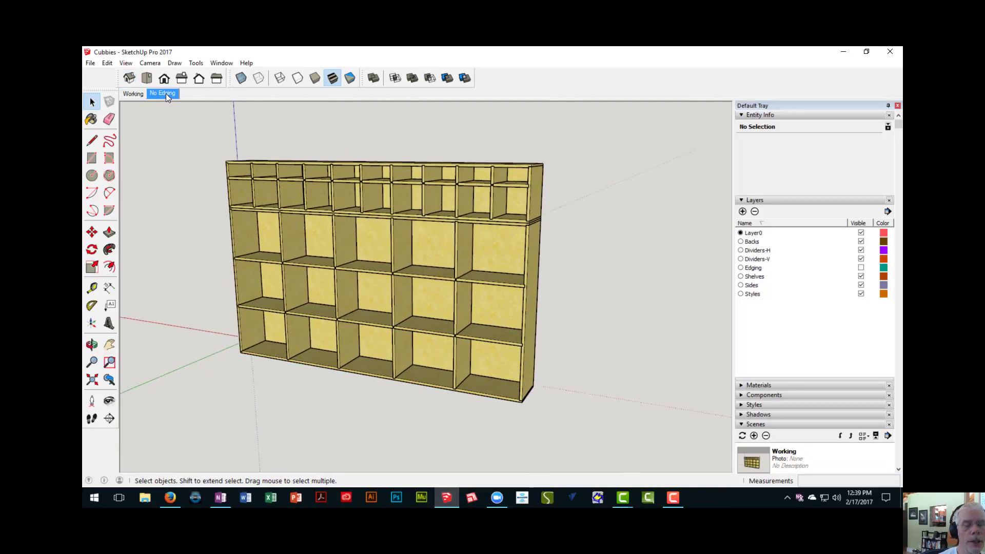
left_click(134, 94)
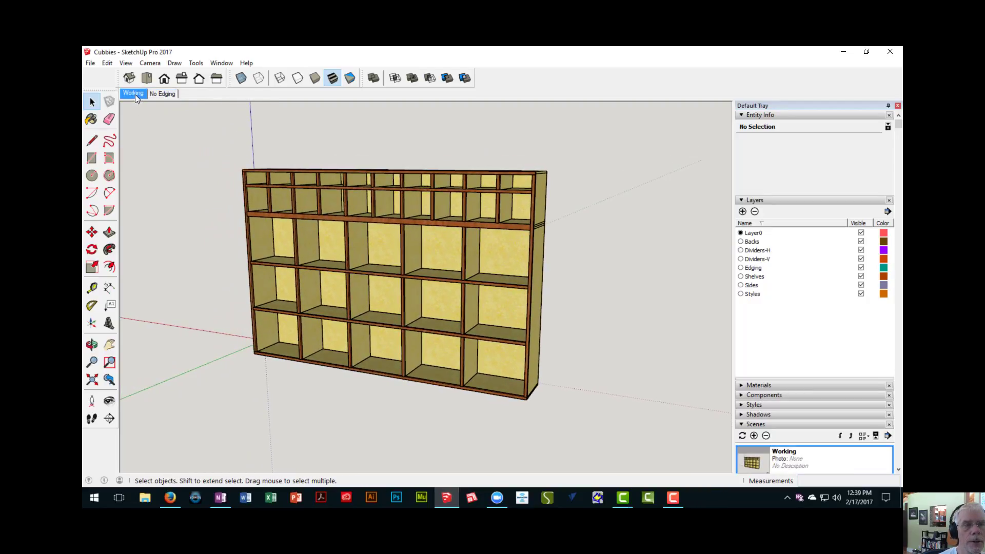
left_click(164, 96)
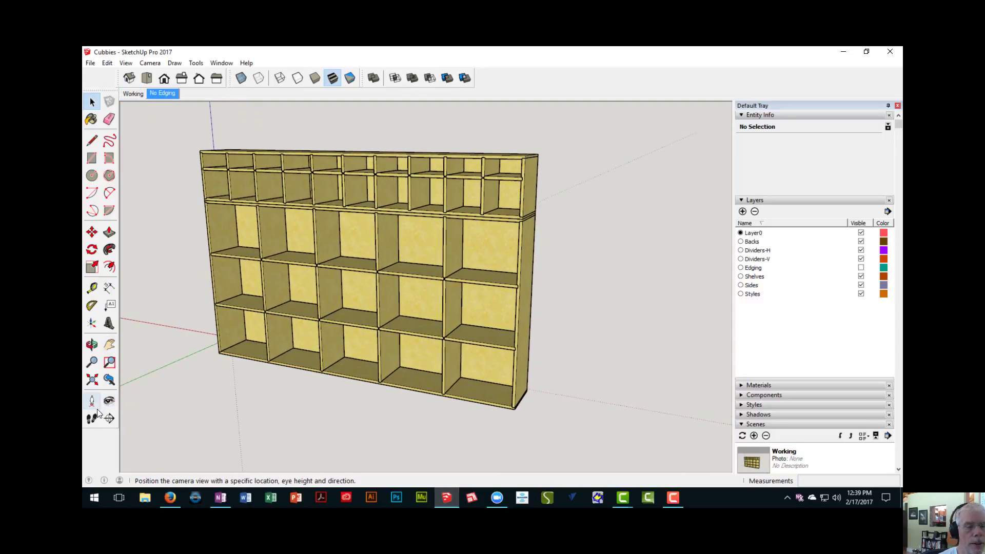
- Restore the previous camera view and update the No Edging scene with it, matching the Working scene's viewpoint
left_click(110, 380)
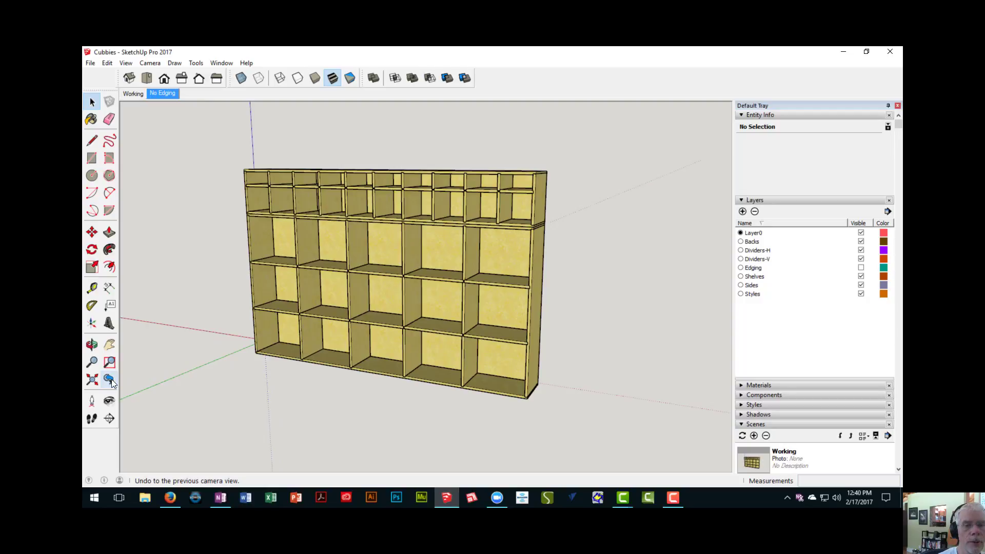
right_click(164, 93)
left_click(192, 137)
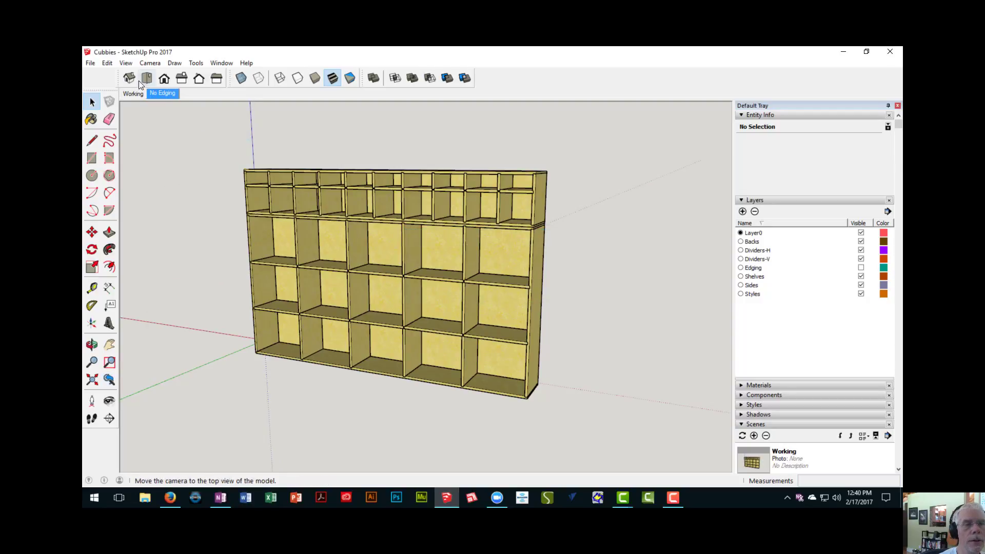
- Alternate between the Working and No Edging scenes to check that the camera stays put, ending on No Edging
left_click(135, 93)
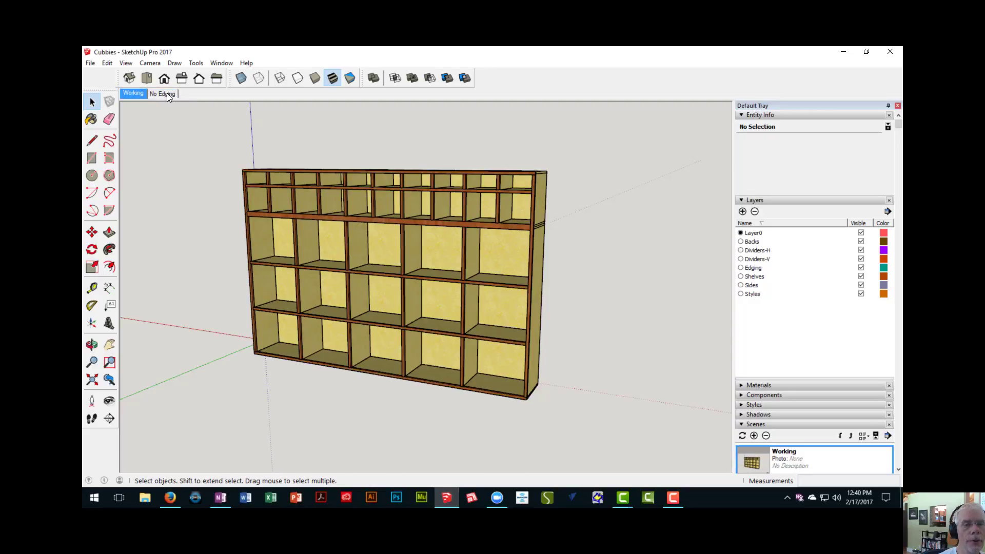
left_click(167, 93)
left_click(134, 93)
left_click(168, 95)
left_click(141, 94)
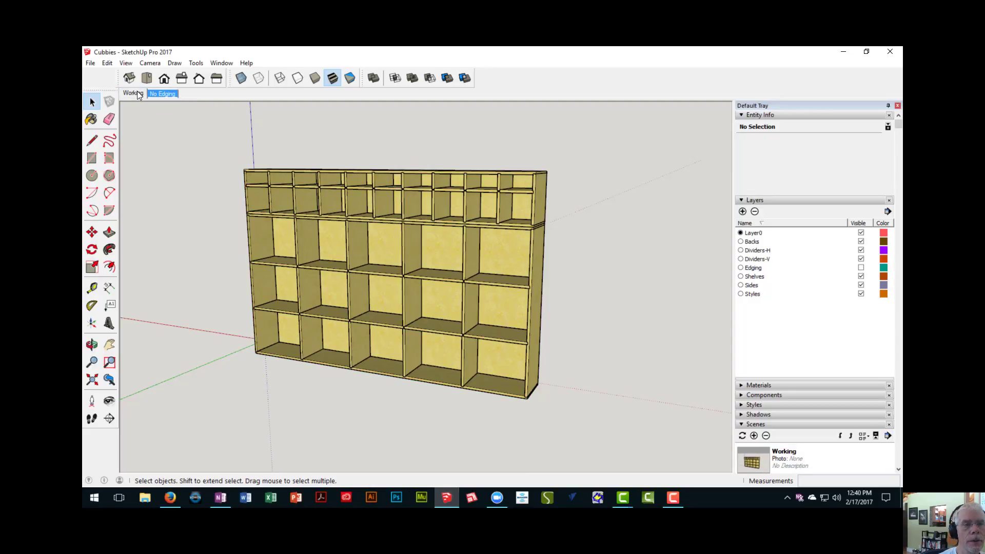
left_click(165, 96)
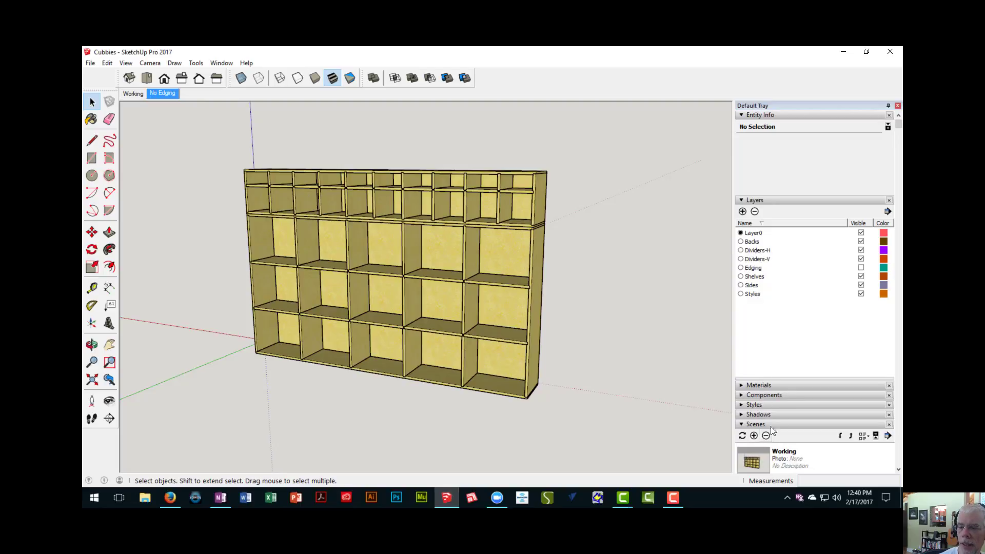
- Collapse the entity details to make room, add a new scene after No Edging and name it No Backs
left_click(778, 115)
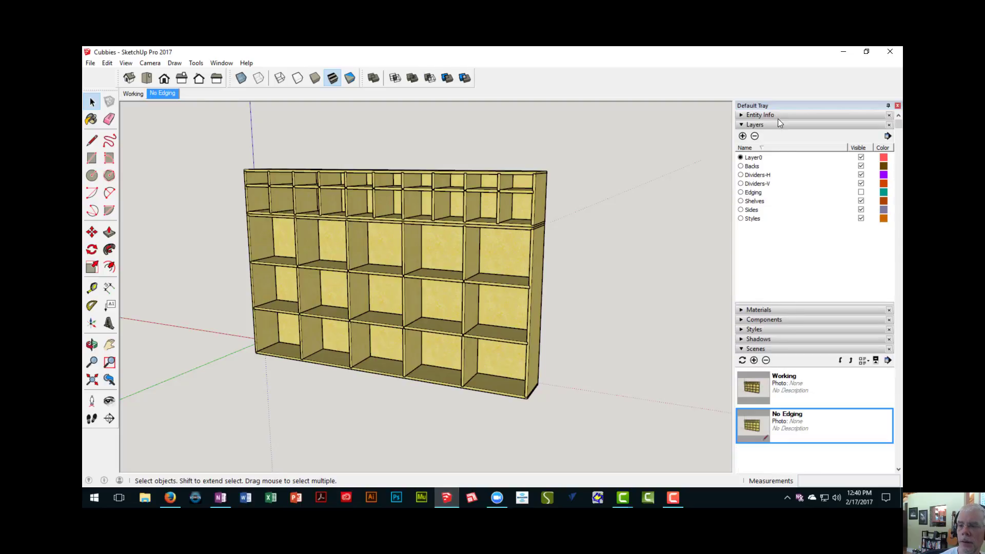
left_click(754, 360)
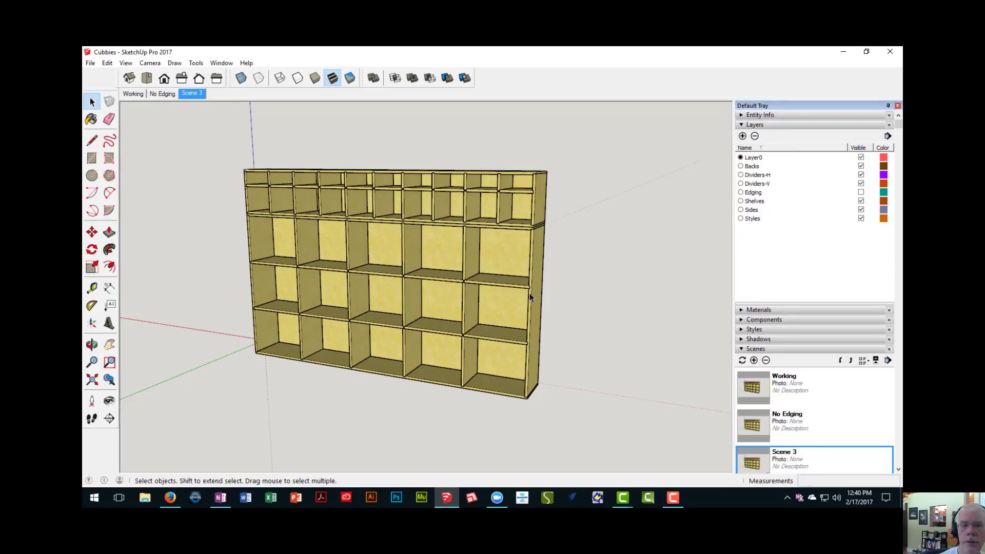
scroll(776, 343, "down", 3)
left_click_drag(801, 375, 677, 356)
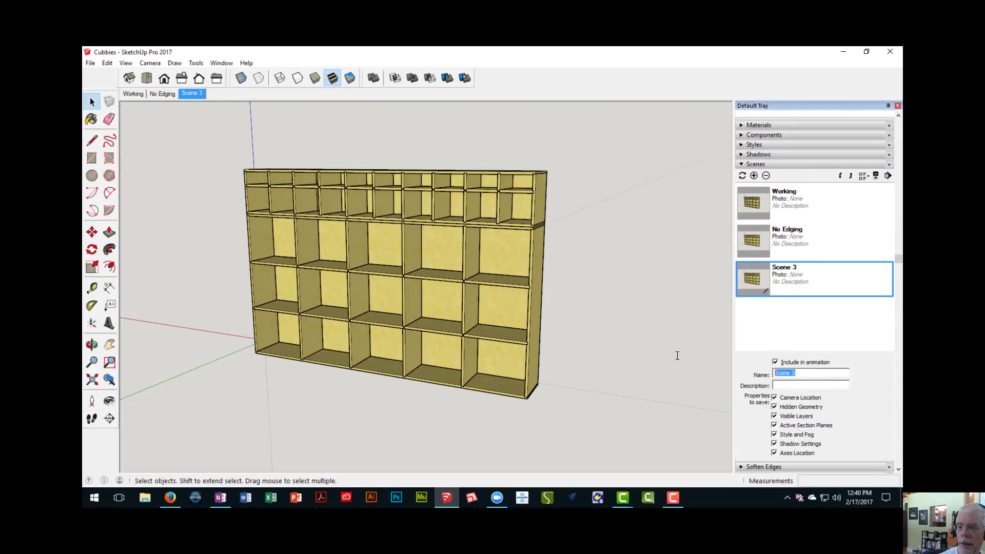
type("No B")
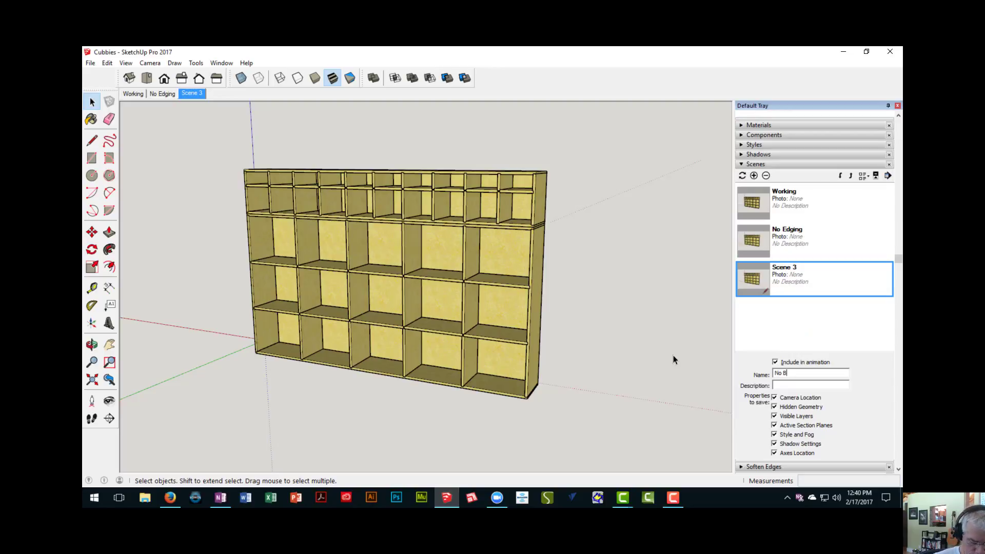
type("acks")
key("Return")
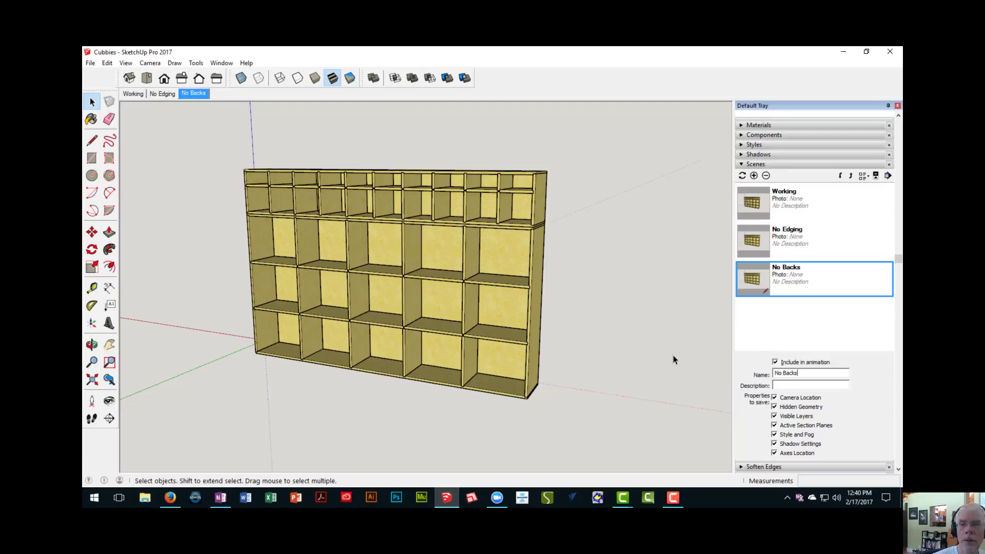
- Hide the Backs layer without updating the scene, and switch to No Edging and back to No Backs
scroll(781, 144, "up", 3)
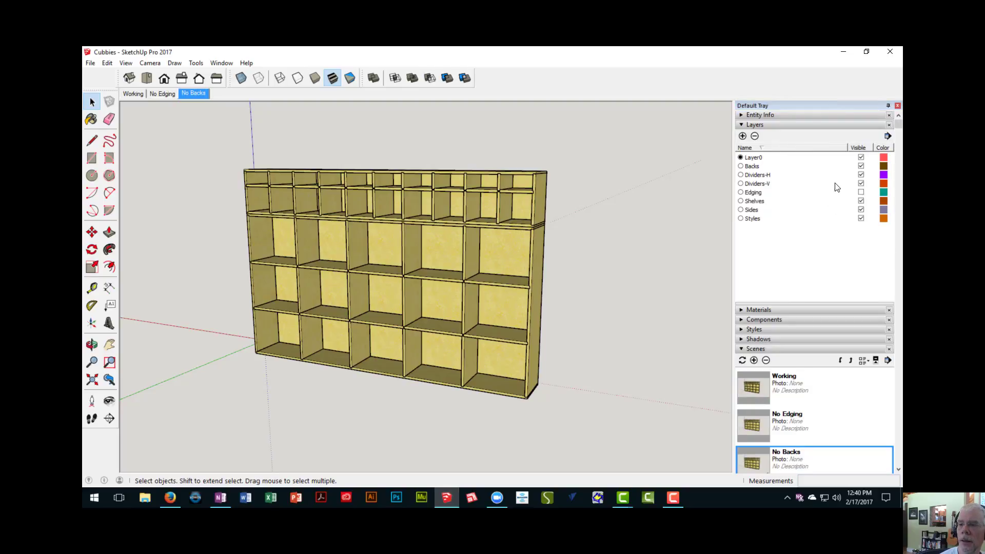
left_click(861, 166)
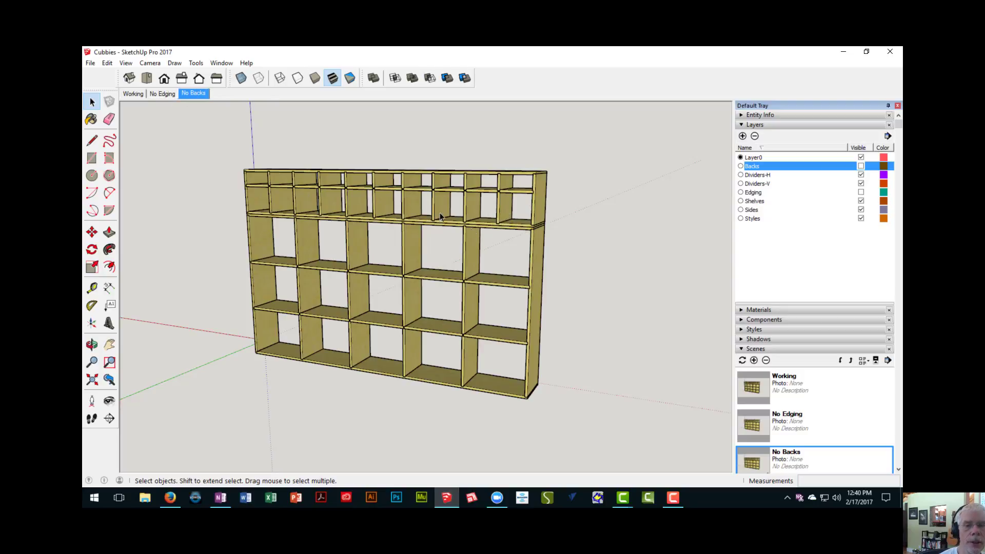
left_click(167, 94)
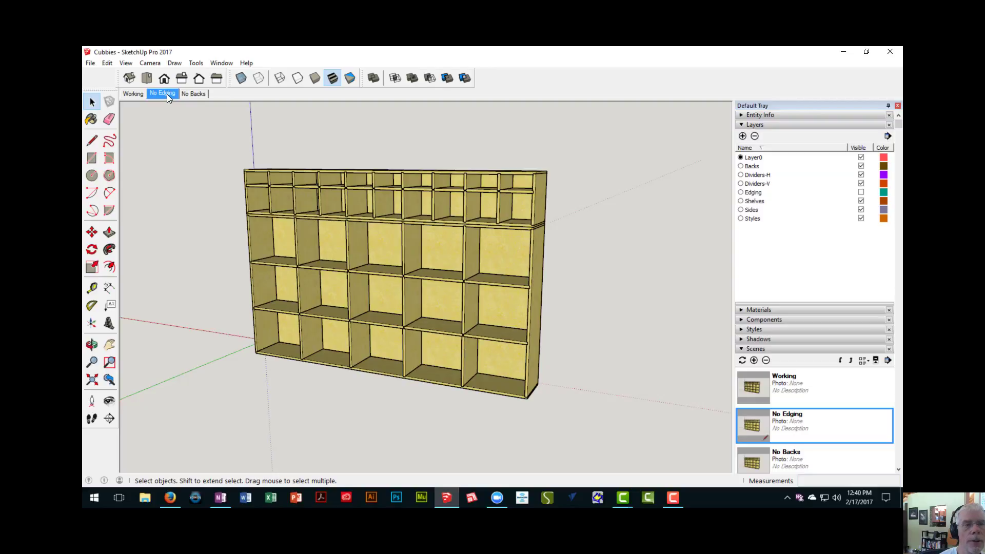
left_click(193, 94)
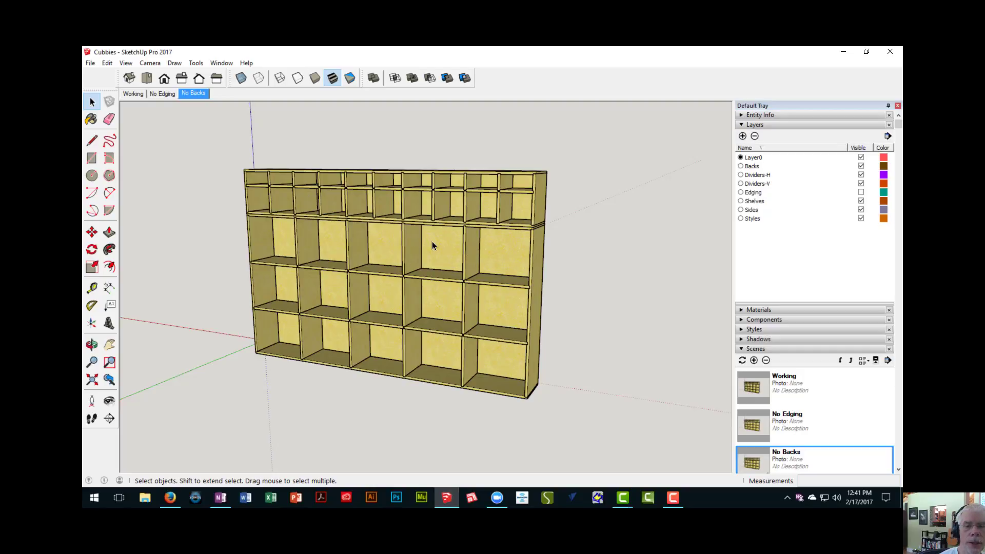
- Hide the Backs layer, update the No Backs scene with it, and check the scene against No Edging
left_click(861, 167)
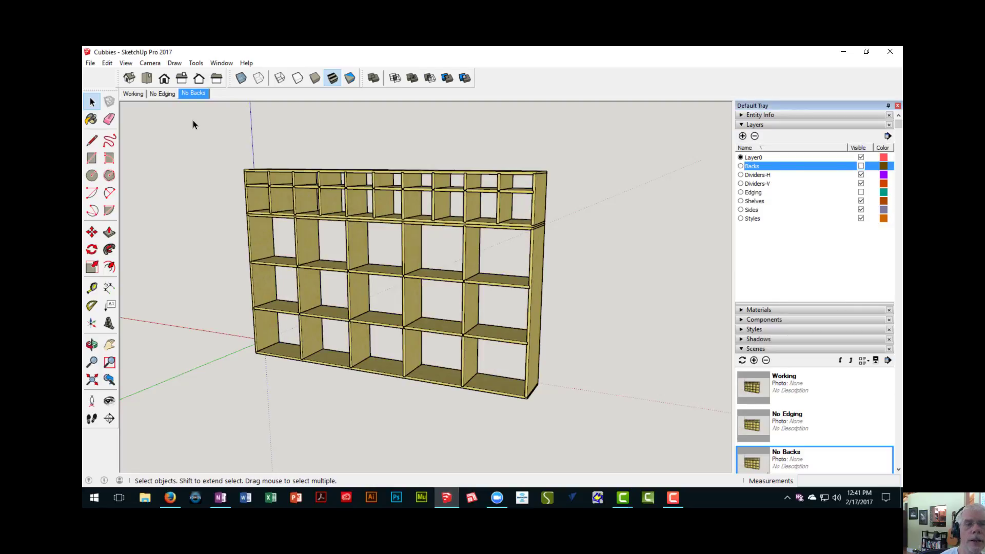
right_click(198, 95)
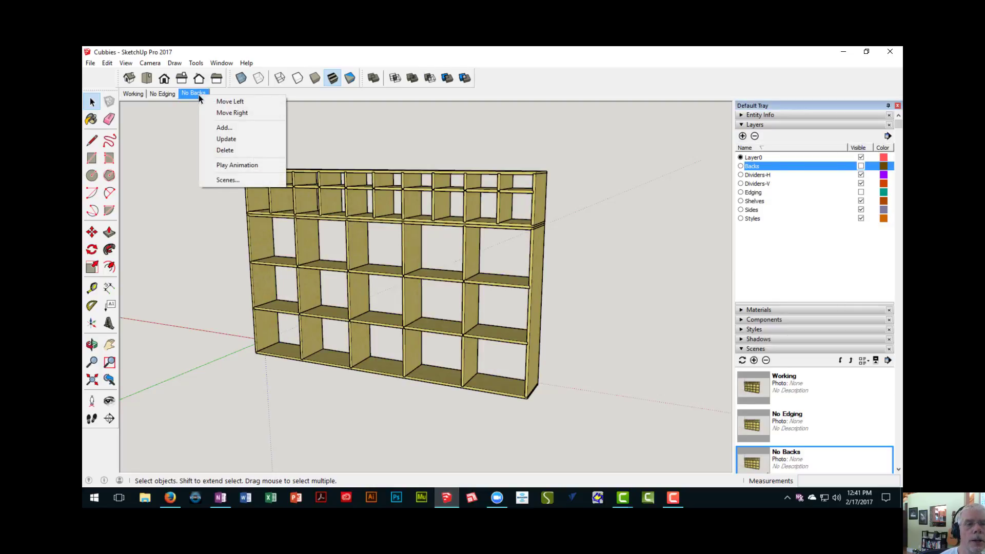
left_click(225, 139)
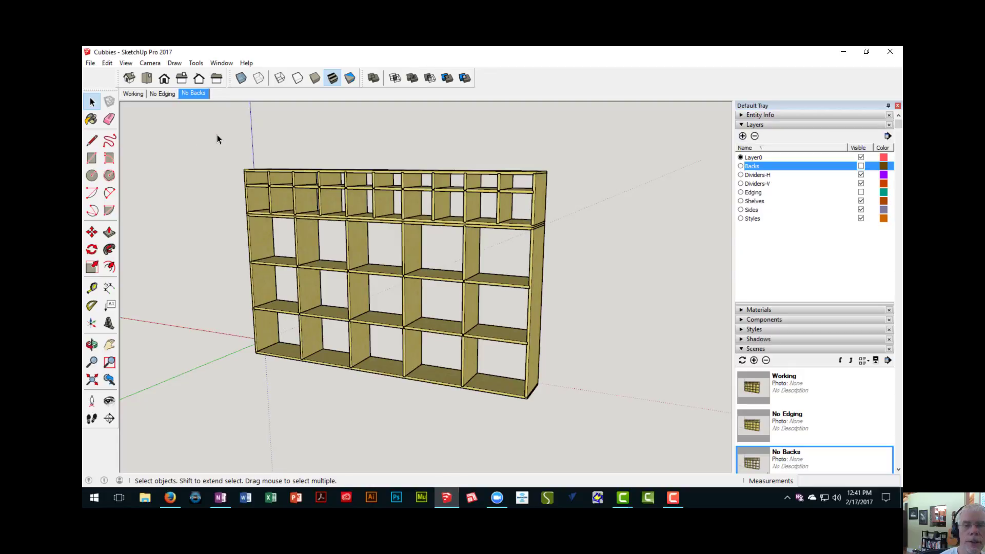
left_click(164, 94)
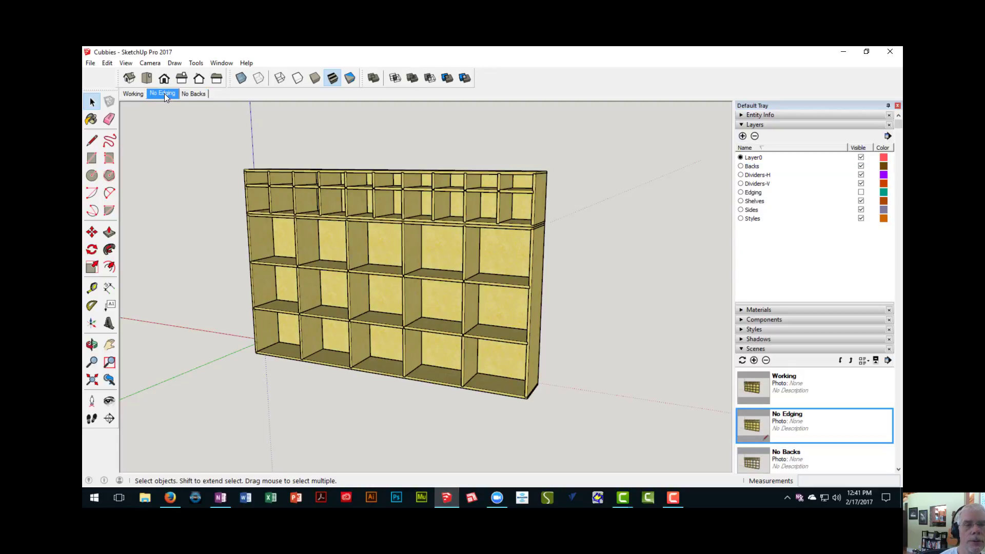
left_click(195, 93)
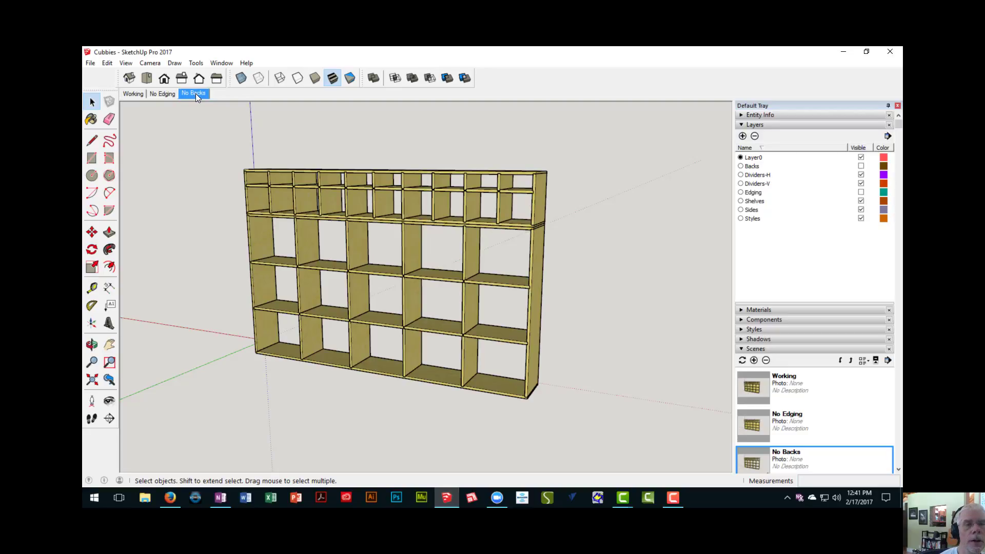
- Add a new scene after No Backs and name it No Dividers
scroll(846, 344, "down", 1)
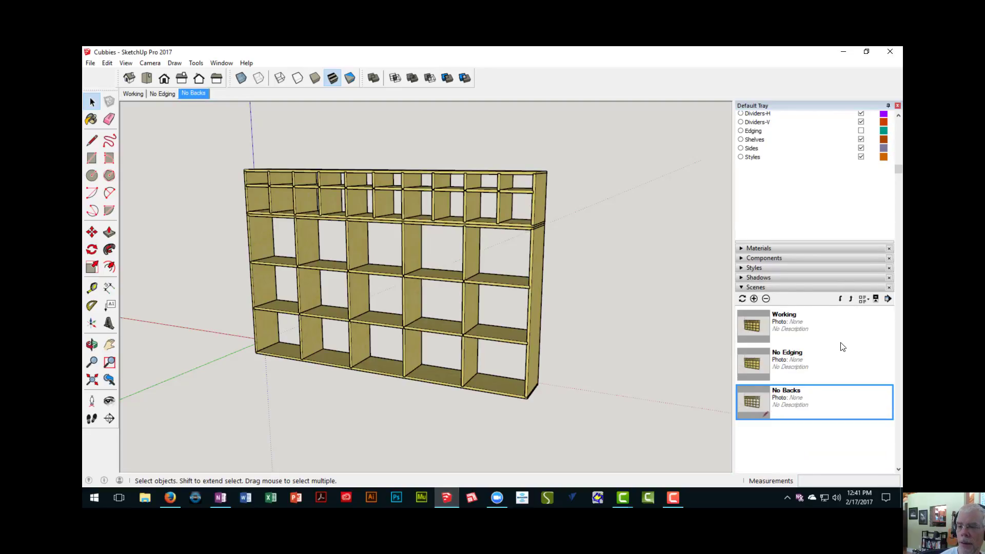
left_click(754, 299)
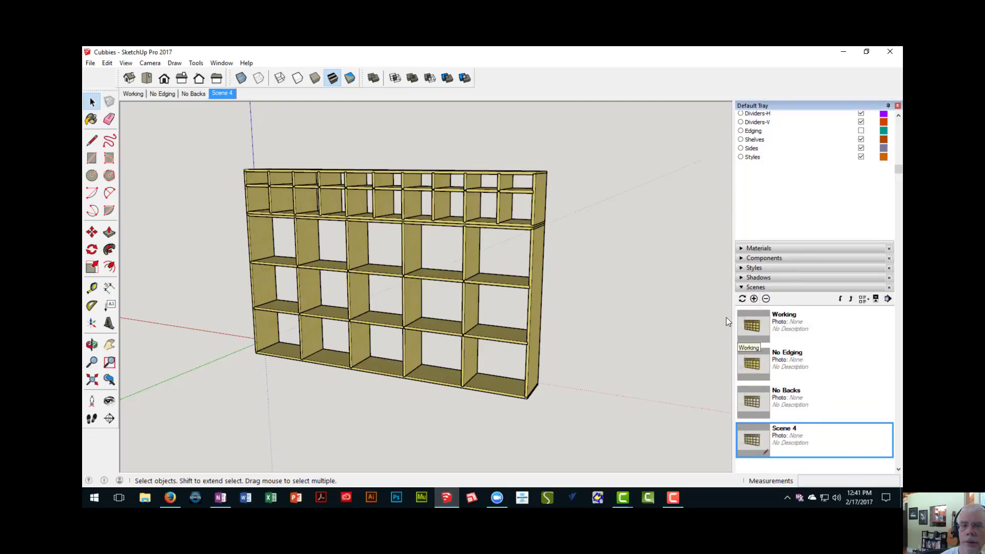
scroll(837, 421, "down", 2)
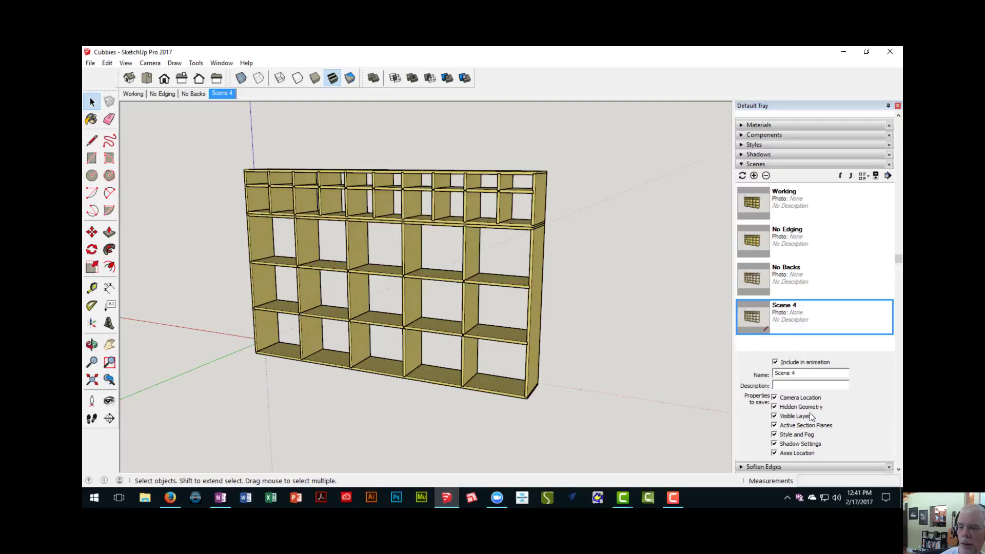
triple_click(804, 377)
type("No ")
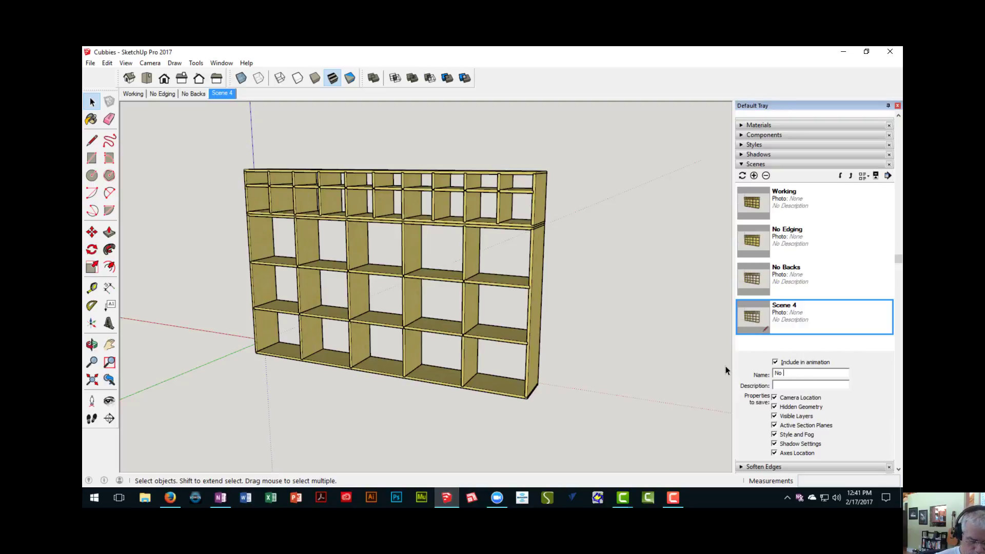
type("Divider")
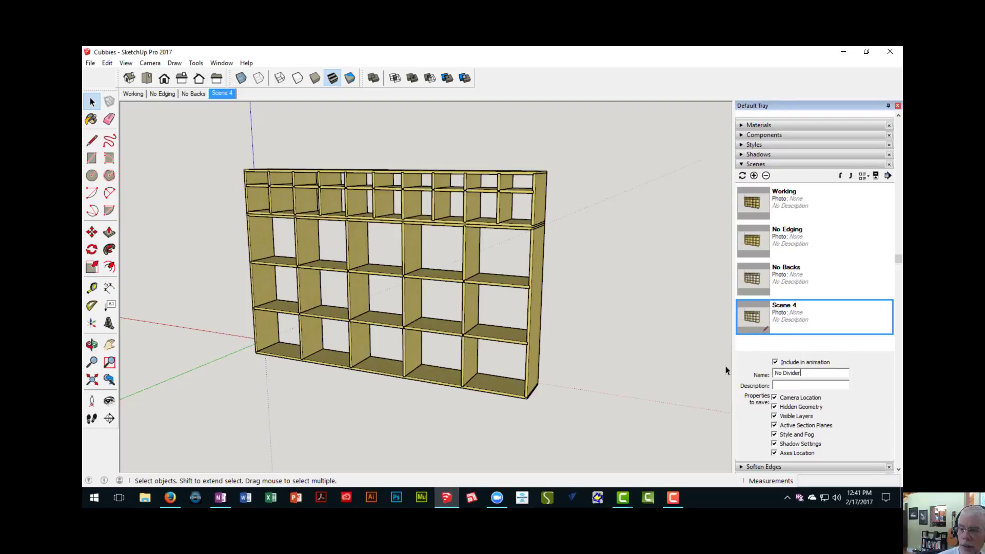
type("s")
key("Return")
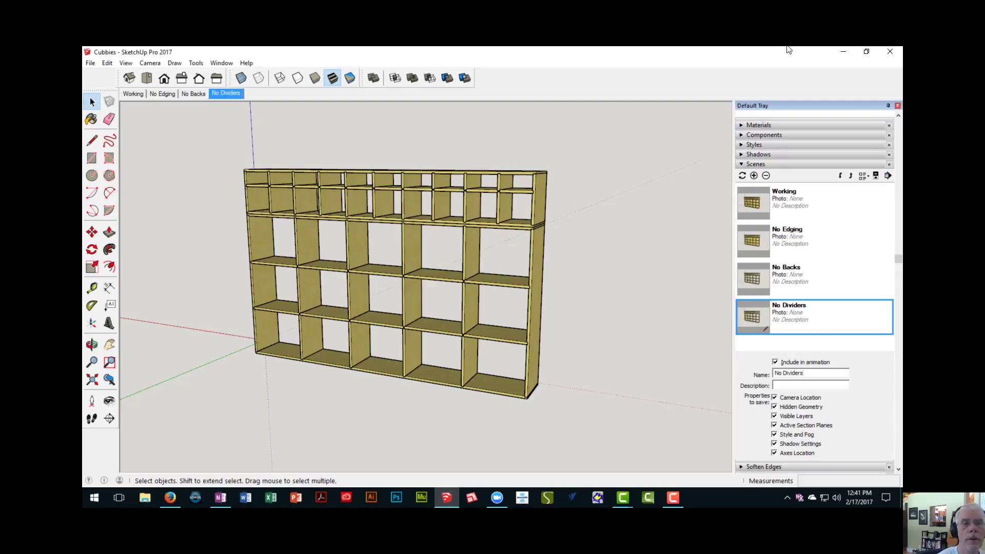
- Hide the Dividers-H and Dividers-V layers and update the No Dividers scene with this visibility
scroll(777, 185, "up", 3)
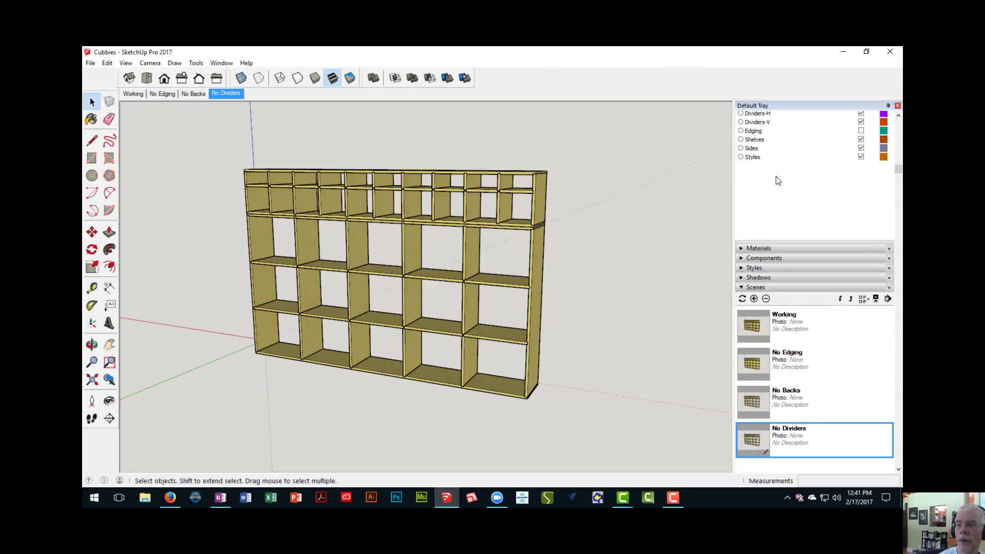
scroll(779, 181, "up", 2)
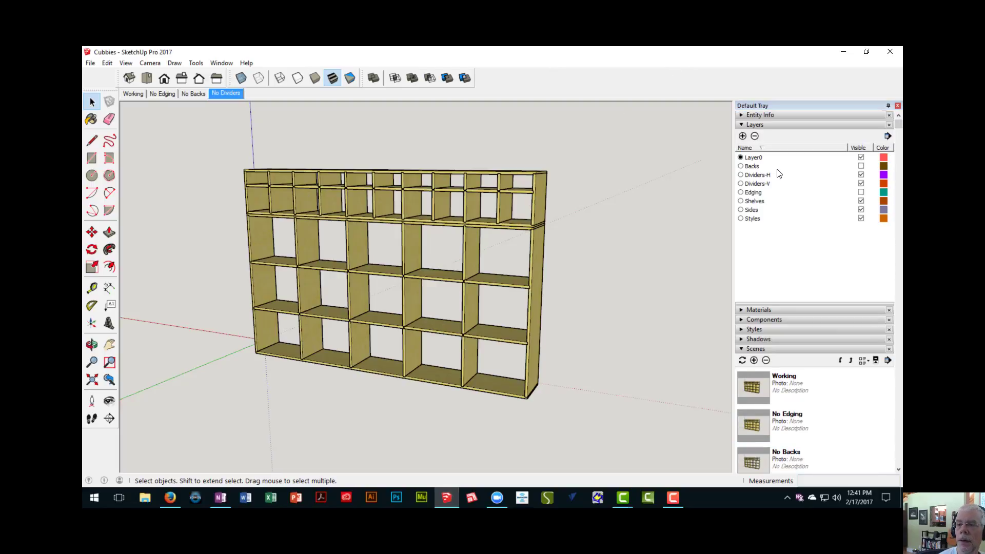
left_click(861, 175)
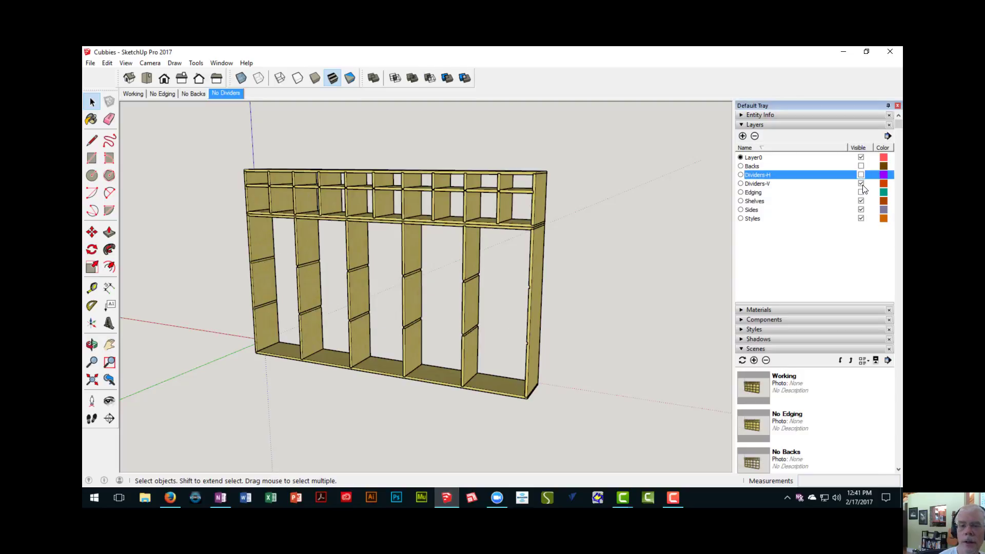
left_click(861, 184)
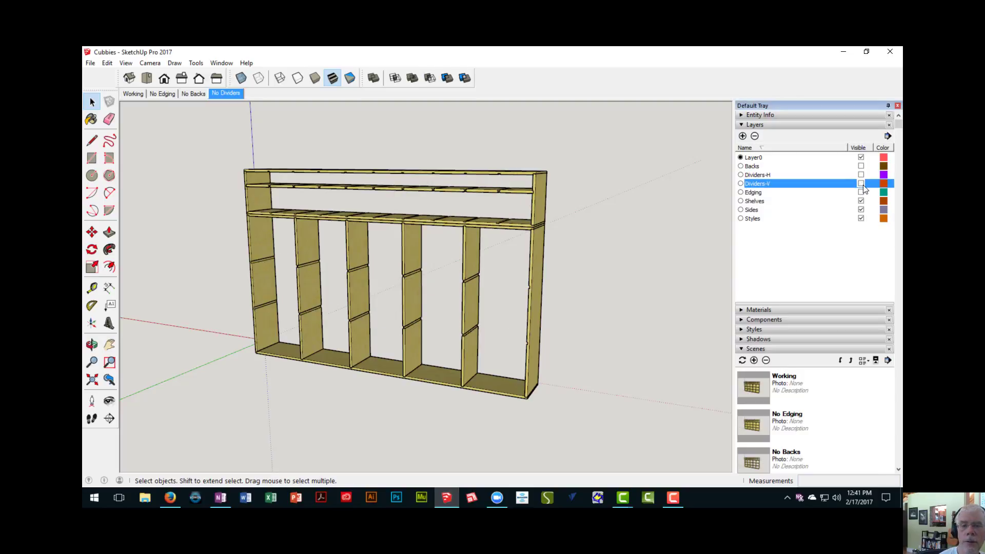
right_click(229, 96)
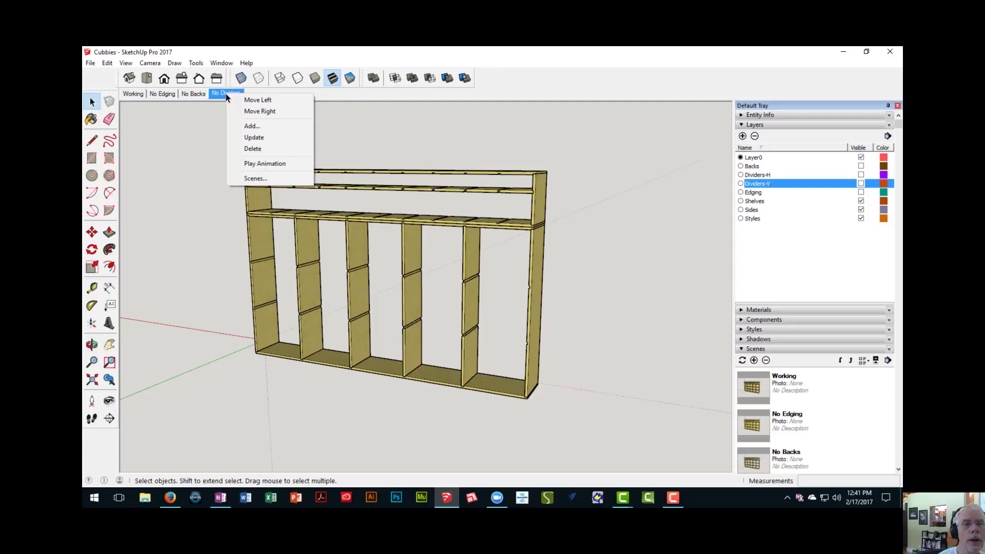
left_click(254, 137)
- Orbit to a closer view of the cubby, add another scene after No Dividers and name it Front
middle_click_drag(412, 229, 426, 262)
scroll(356, 223, "up", 3)
scroll(425, 260, "down", 1)
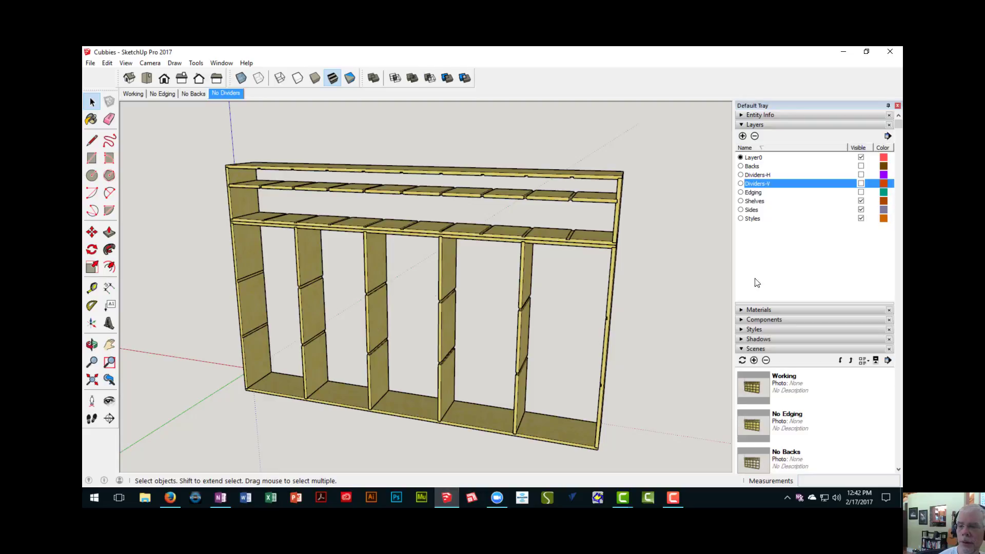
scroll(777, 276, "down", 3)
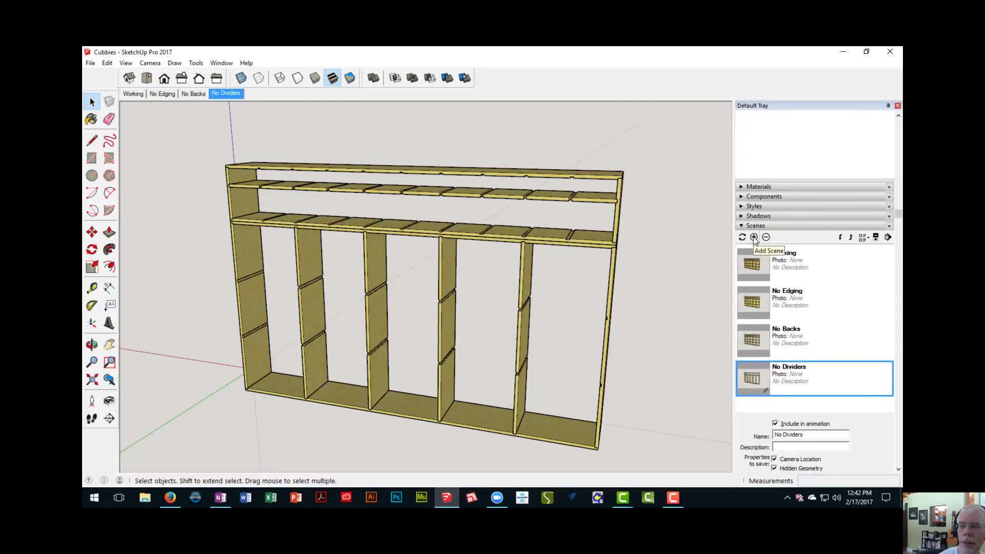
left_click(753, 237)
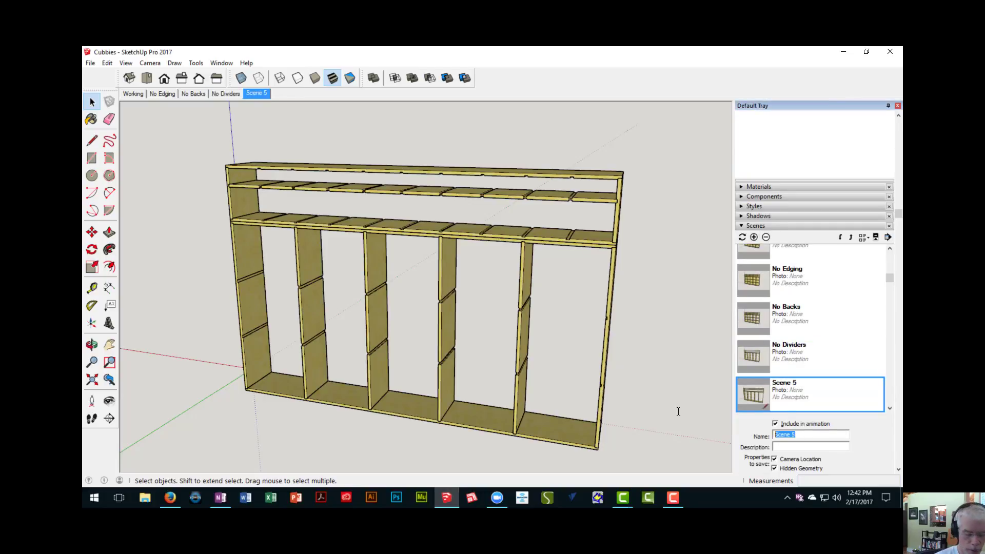
type("Elevat")
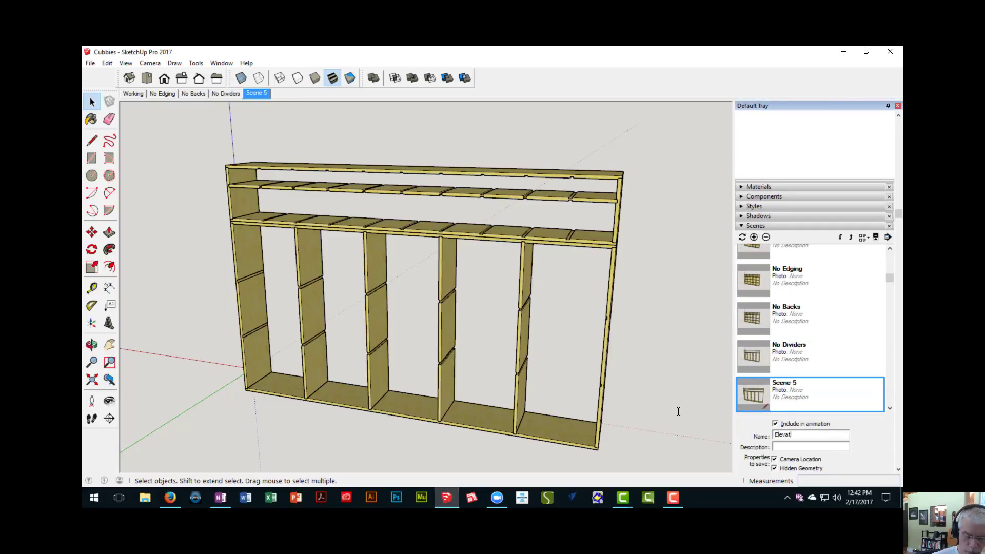
type("ion")
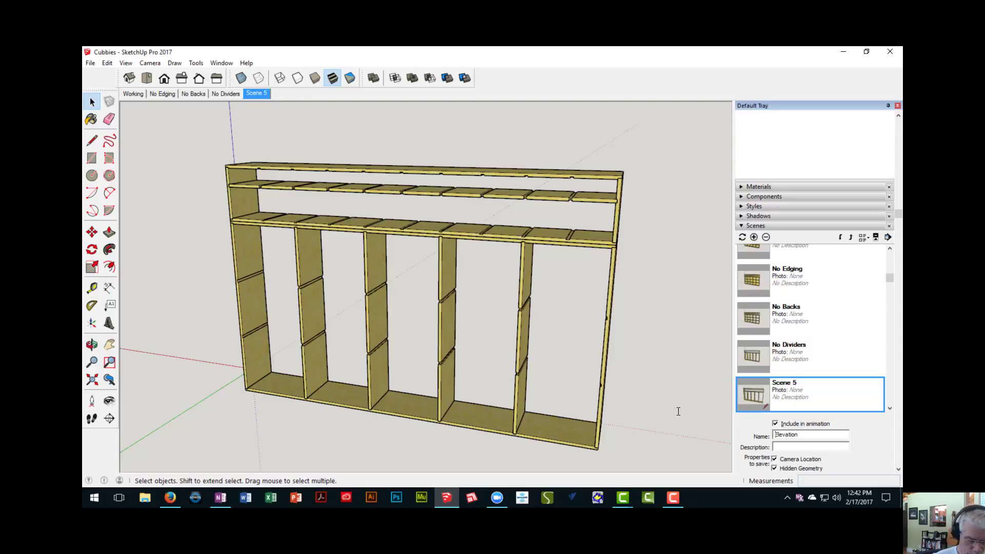
key("Home")
type("Front")
key("shift+End")
key("Delete")
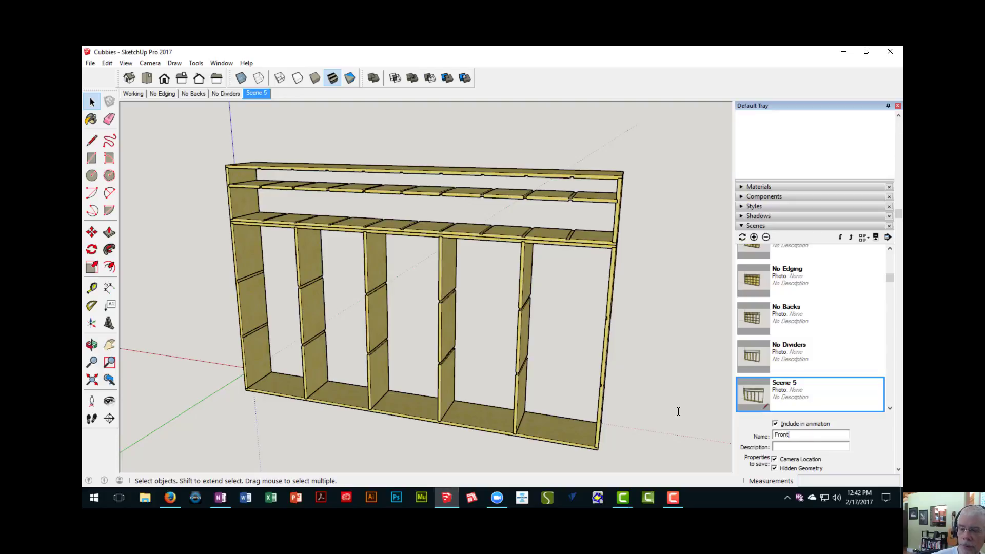
key("Return")
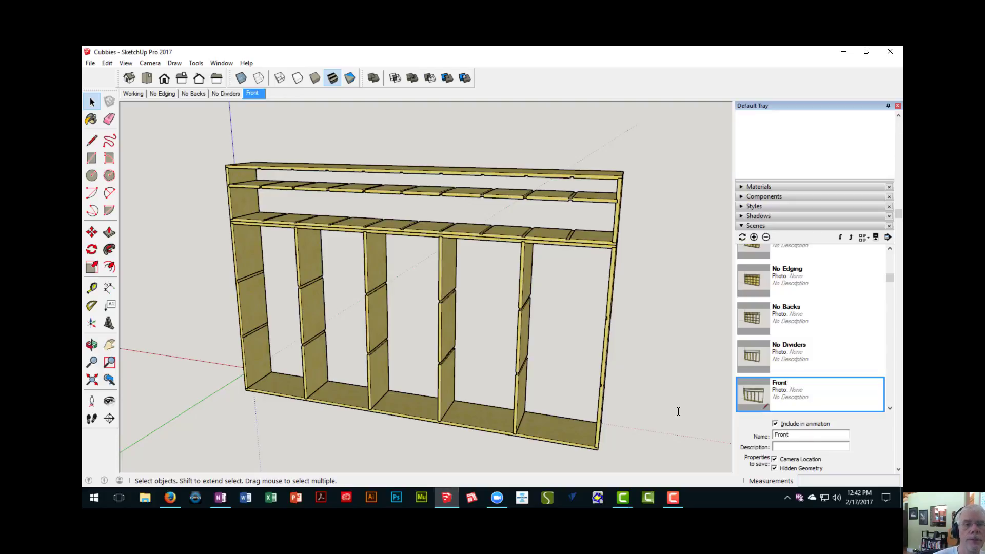
- Set the camera to the standard front view in parallel projection and look closely at the dado notches
left_click(165, 80)
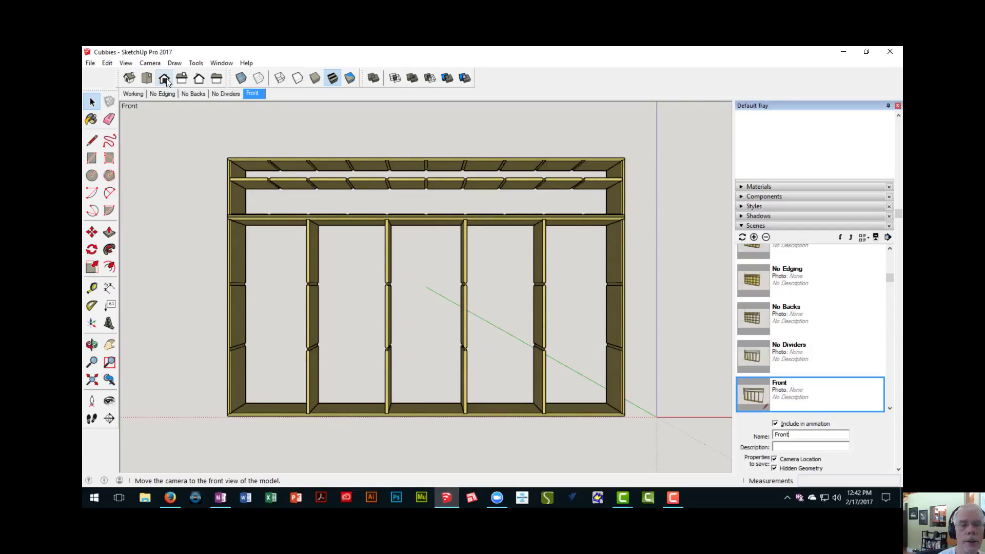
left_click(150, 62)
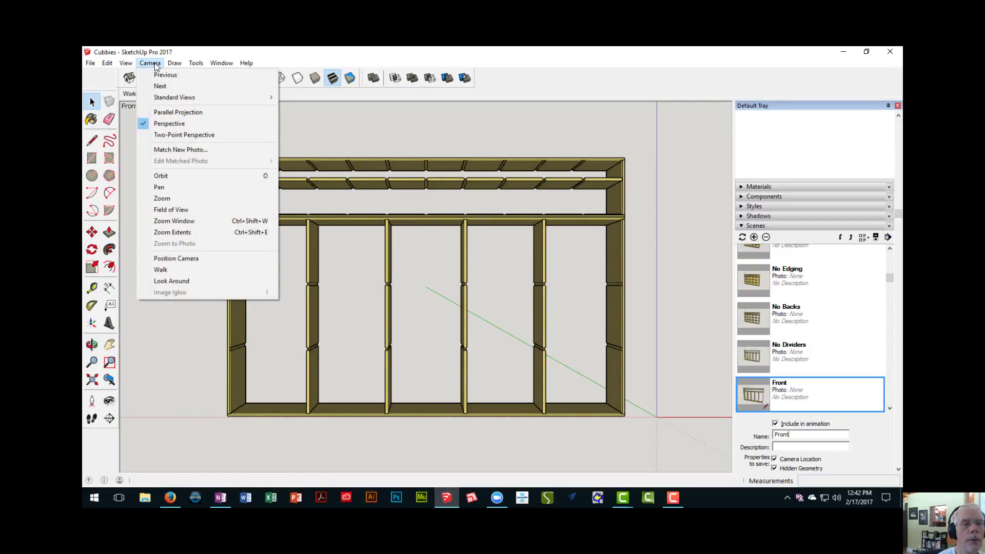
left_click(163, 113)
scroll(353, 248, "up", 4)
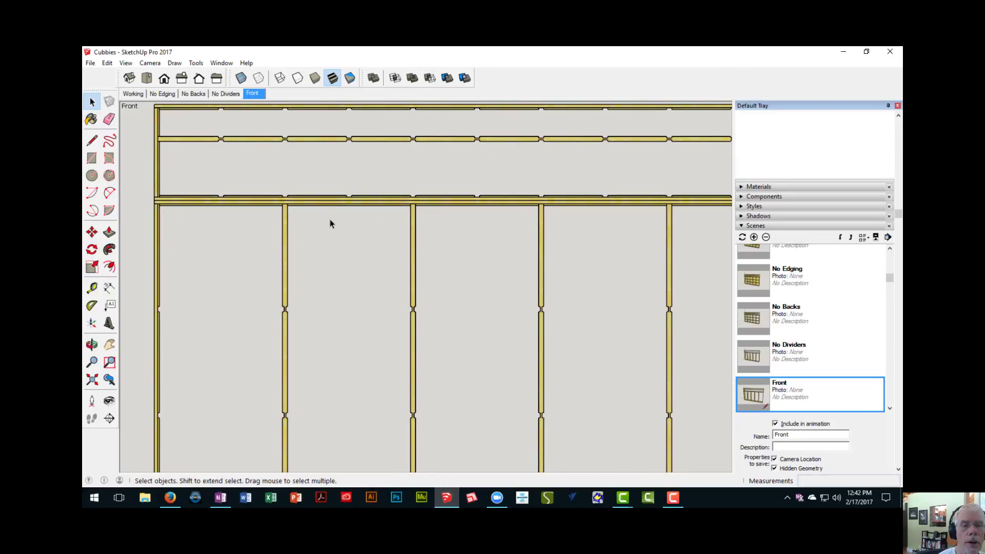
scroll(331, 221, "up", 4)
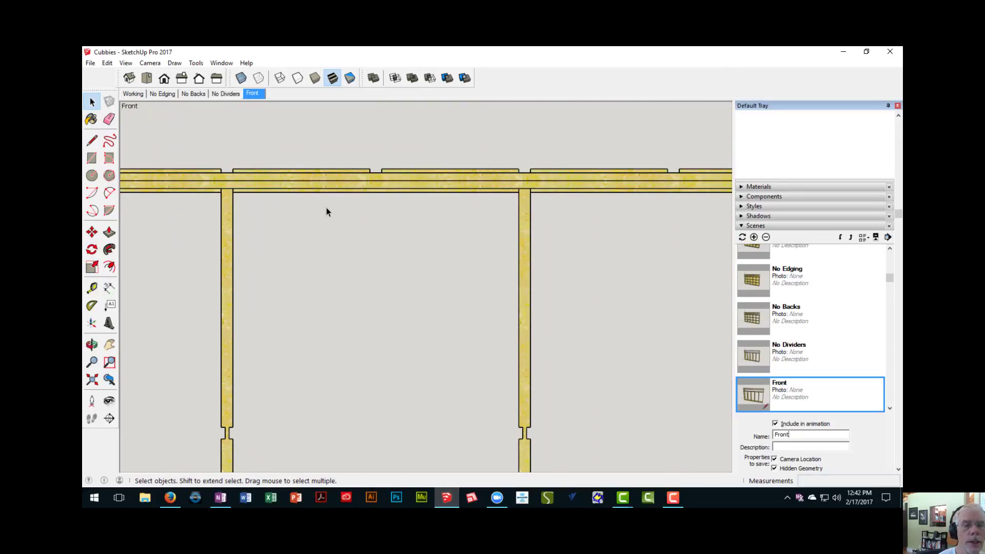
scroll(326, 209, "down", 4)
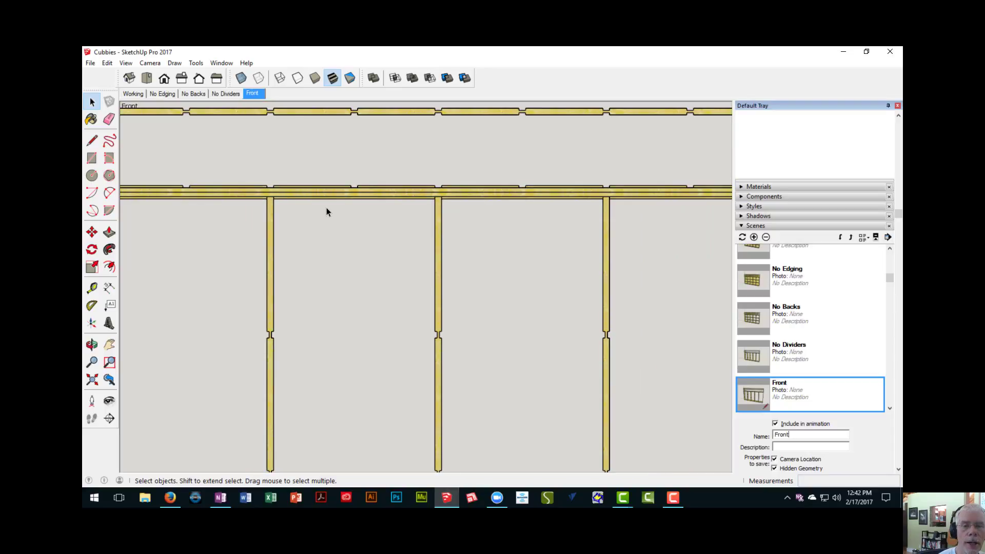
scroll(326, 208, "down", 3)
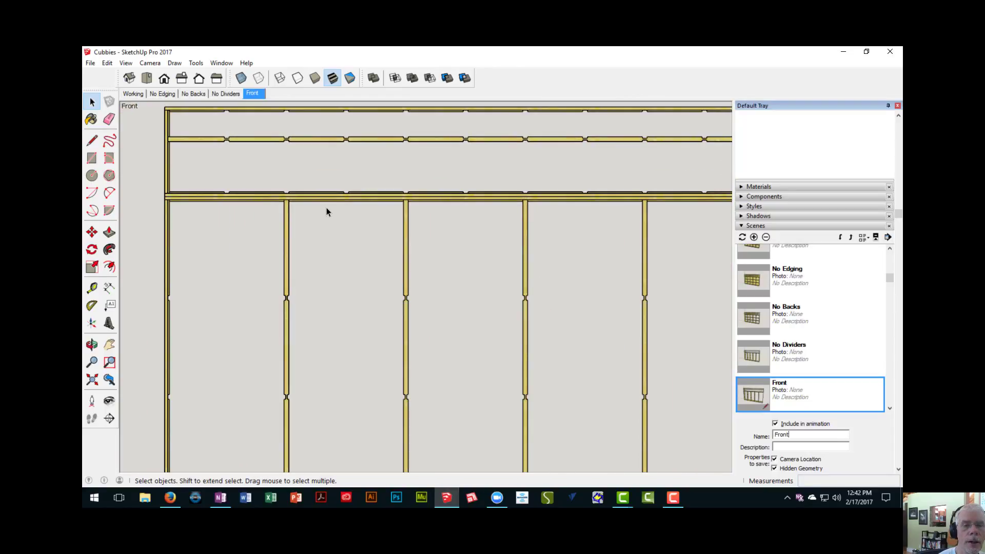
- Switch to the standard back view, bring the whole cubby into view and update the Front scene with it
left_click(199, 83)
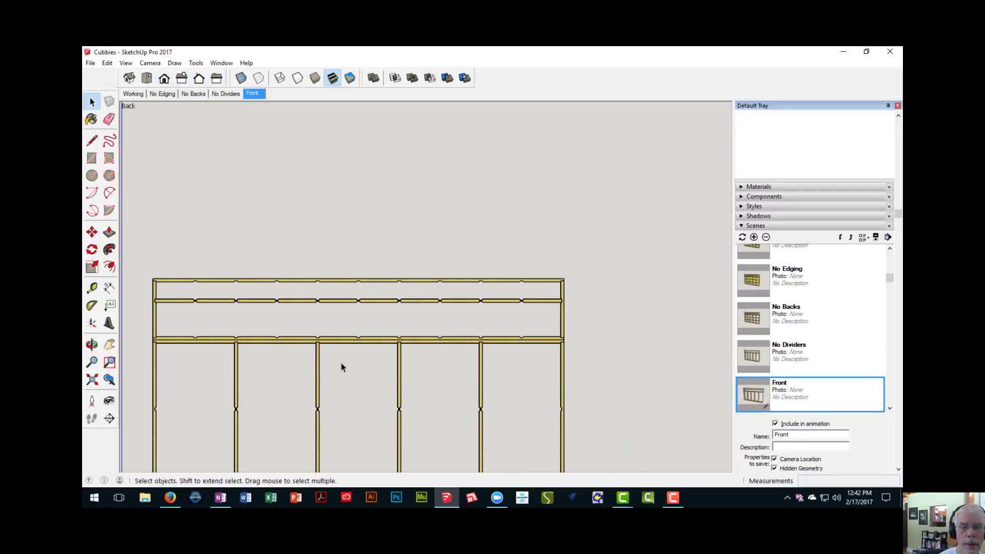
middle_click_drag(353, 371, 384, 232, "shift")
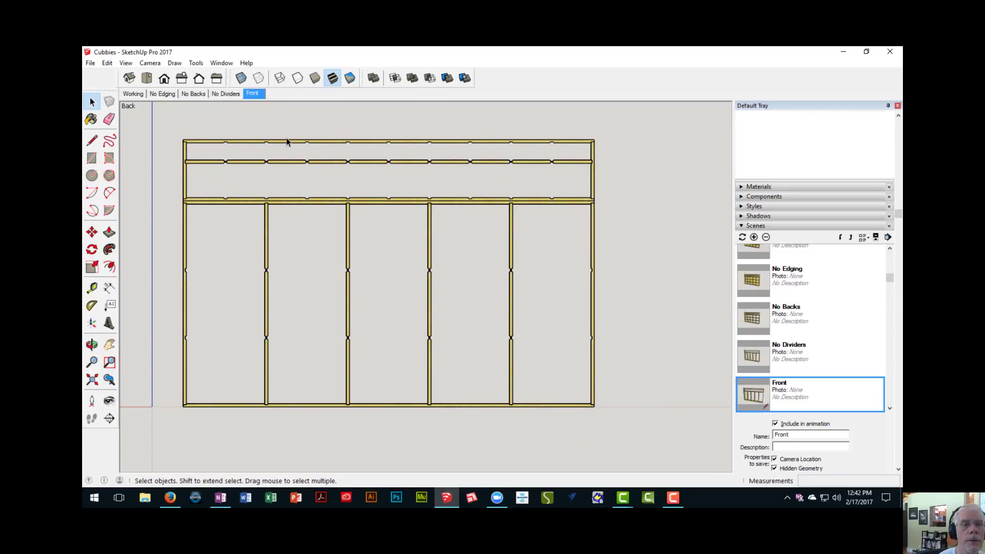
right_click(255, 93)
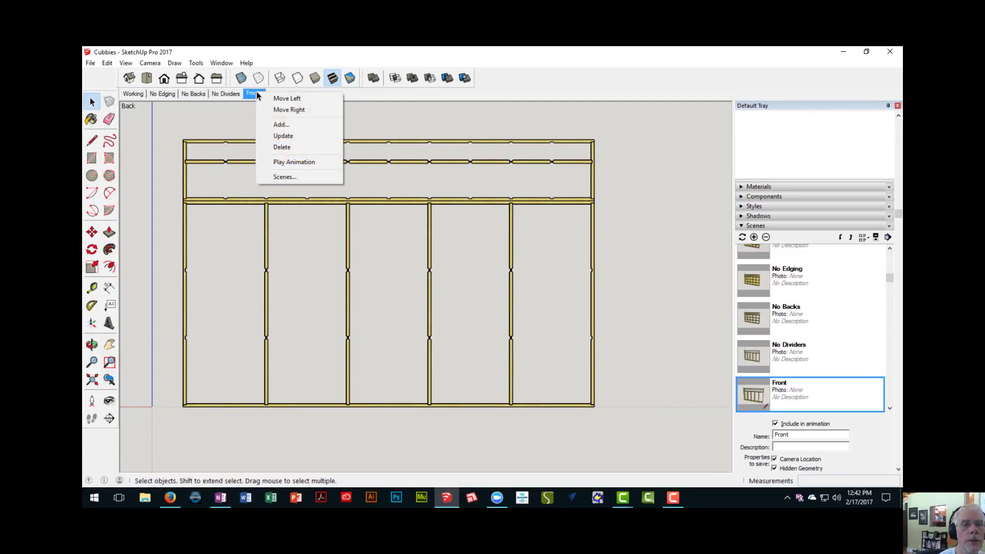
left_click(277, 137)
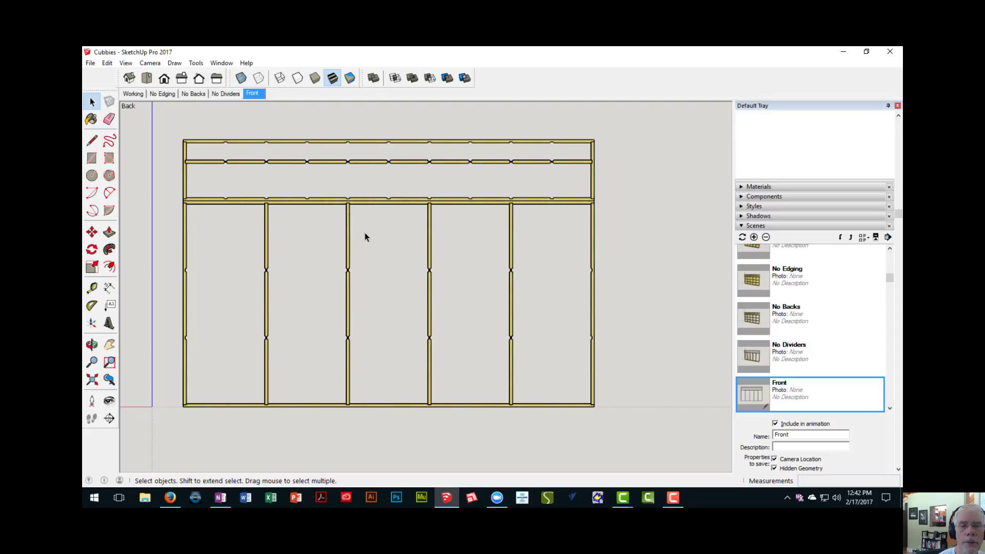
- Switch to the standard right view, add a new scene named Side for it, and update that scene
scroll(365, 234, "up", 1)
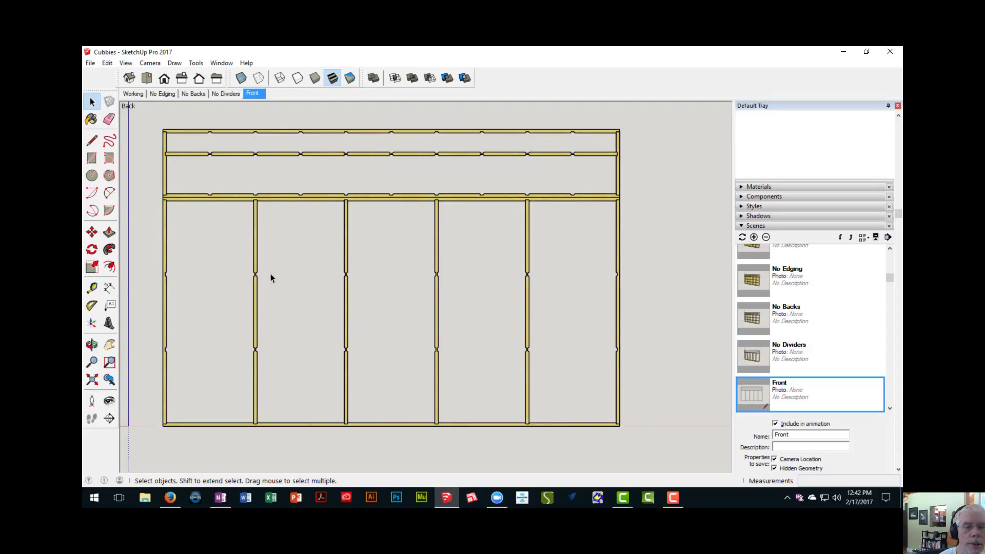
scroll(270, 277, "up", 1)
scroll(271, 278, "down", 1)
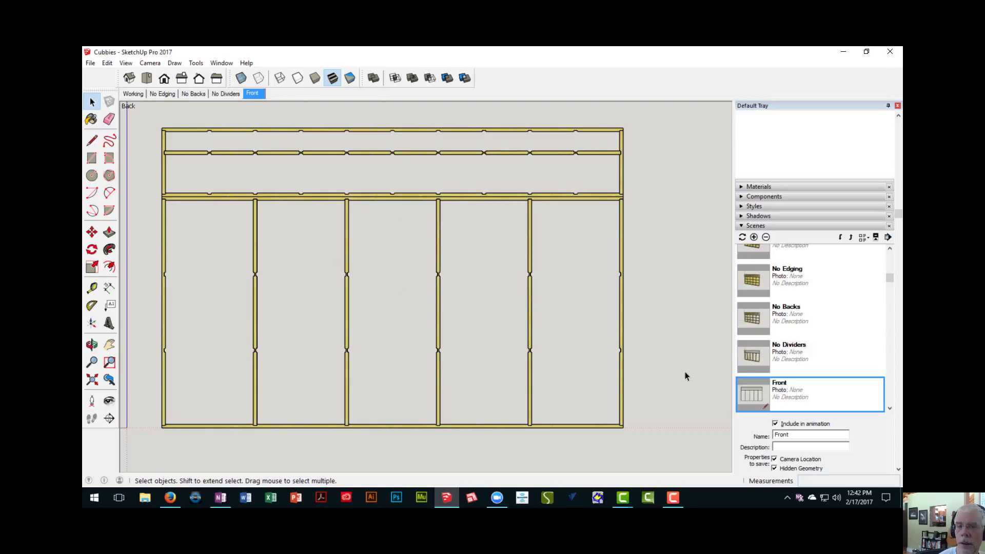
left_click(183, 80)
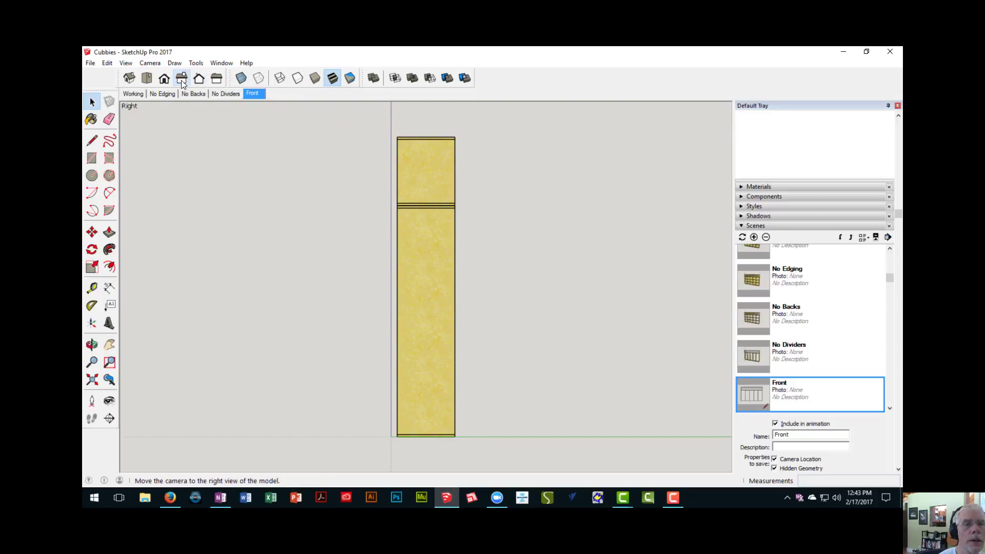
left_click(753, 238)
left_click_drag(802, 437, 695, 431)
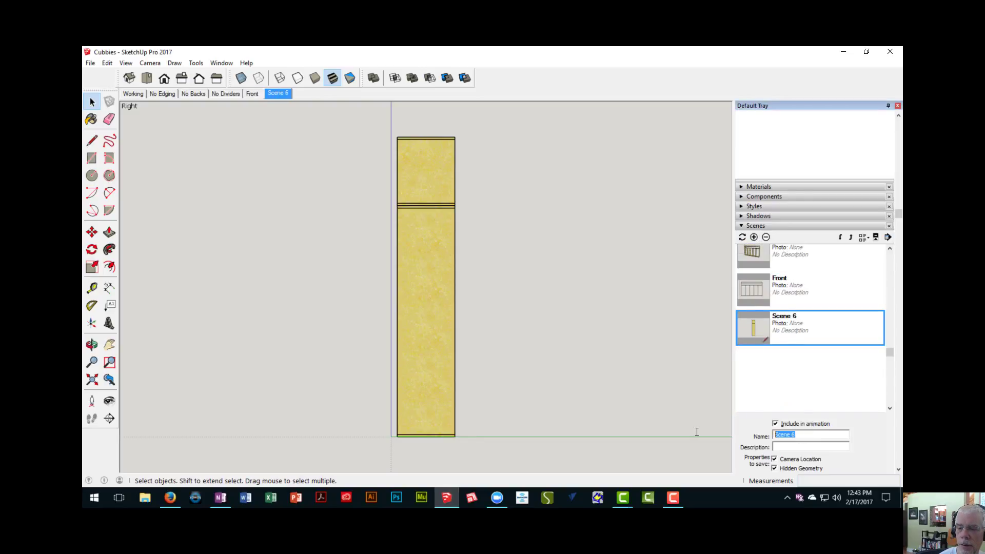
type("Side")
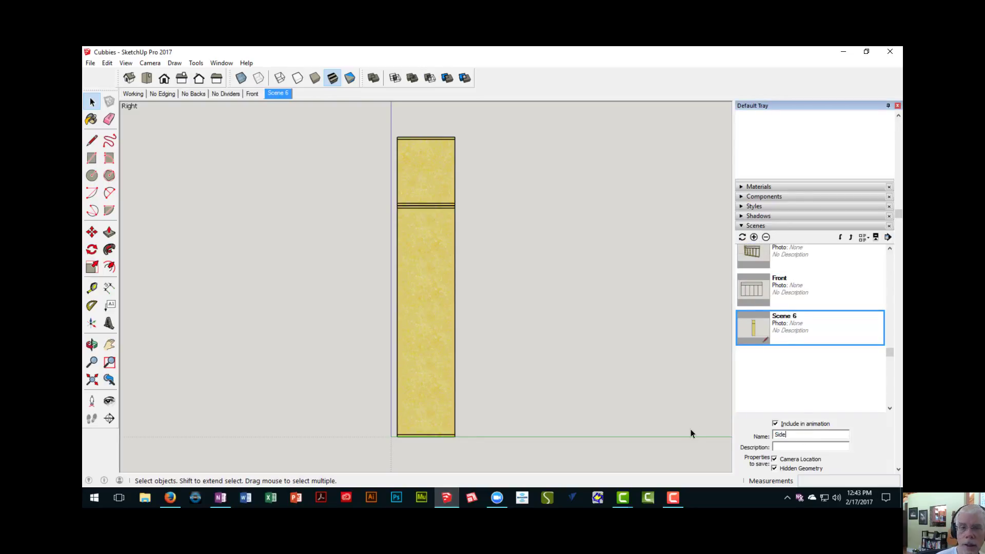
key("Return")
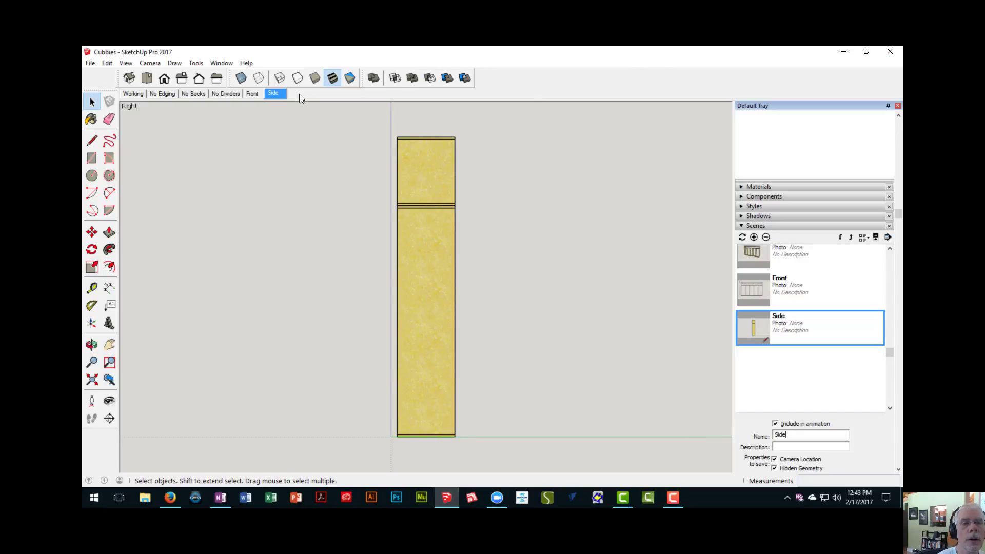
right_click(276, 94)
left_click(302, 140)
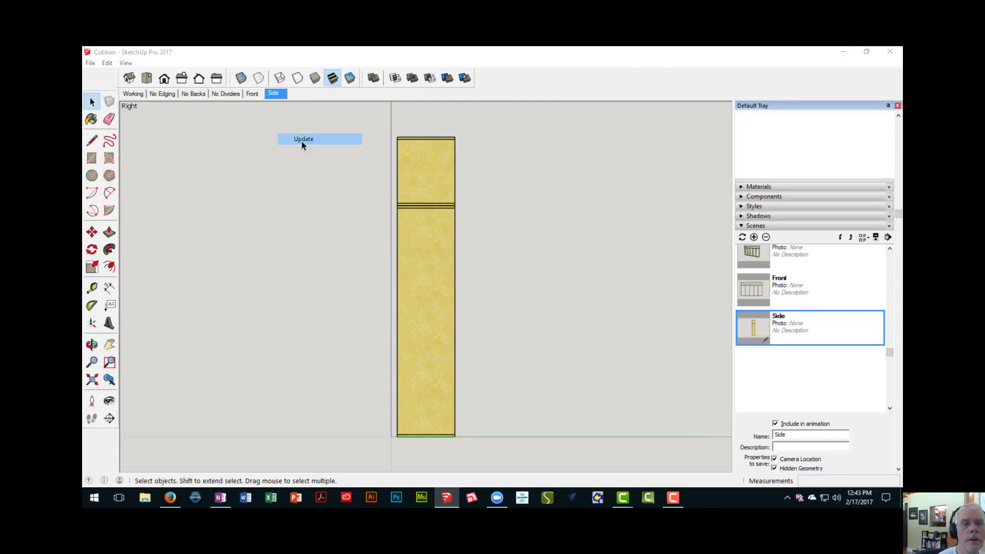
- Review the saved scenes Front, Side, No Dividers, No Backs and No Edging, ending on the Working scene
left_click(253, 95)
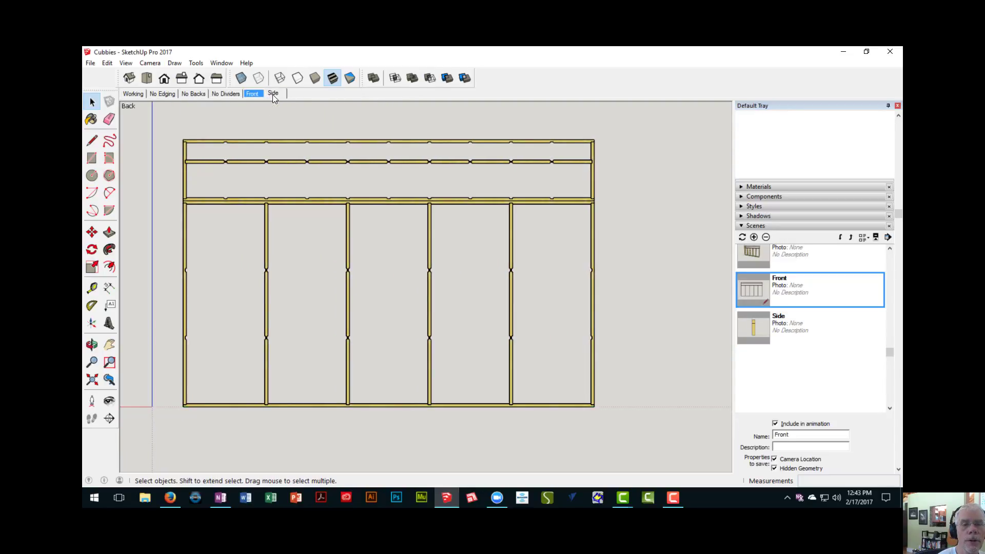
left_click(272, 94)
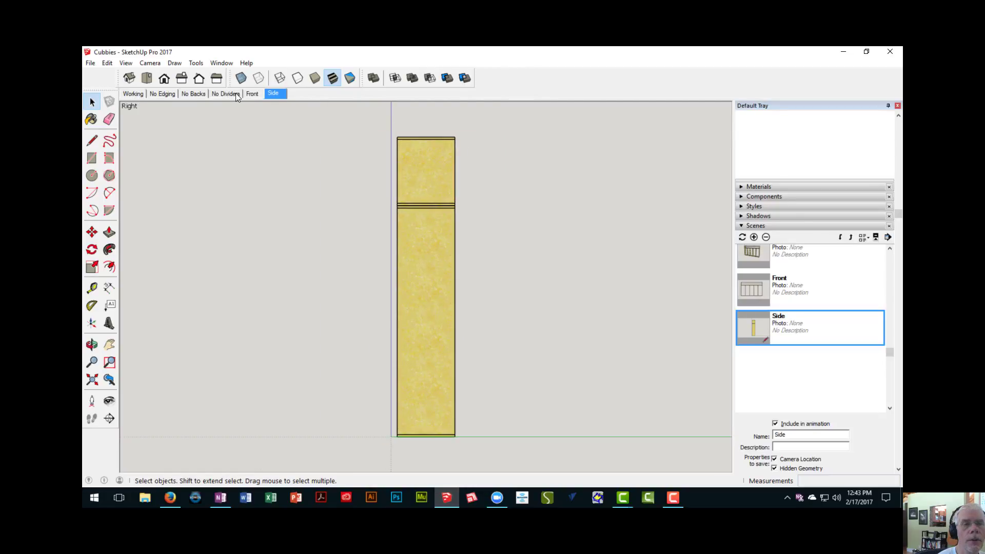
left_click(233, 93)
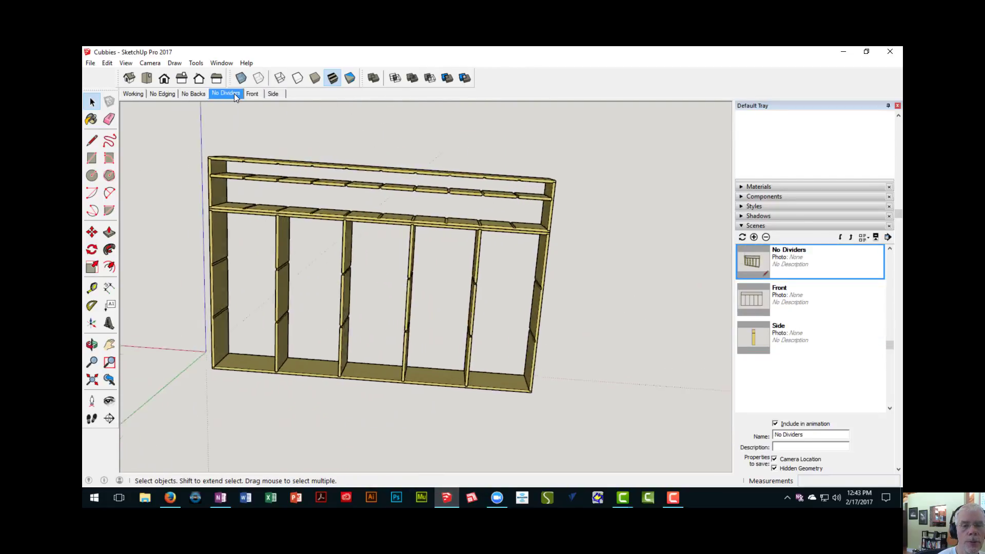
left_click(193, 95)
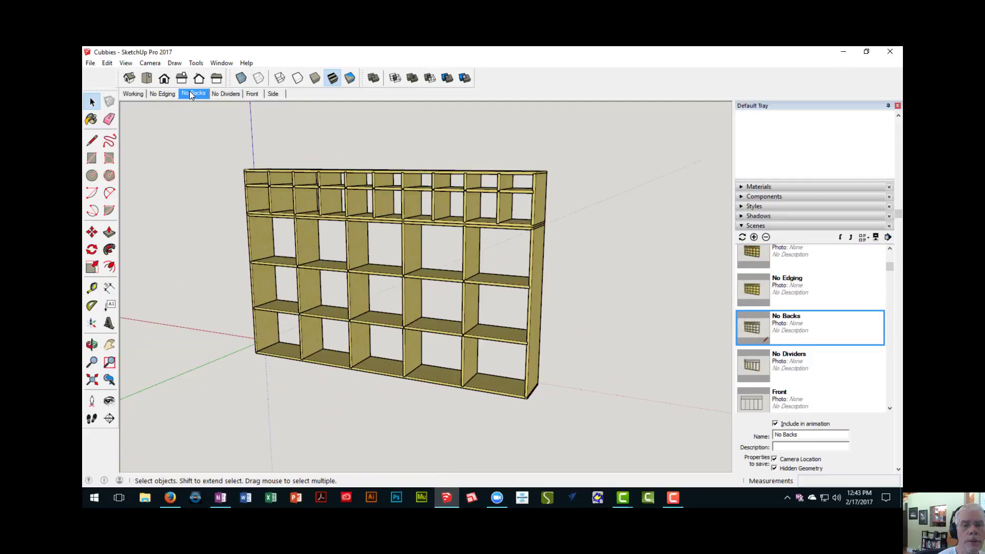
left_click(168, 94)
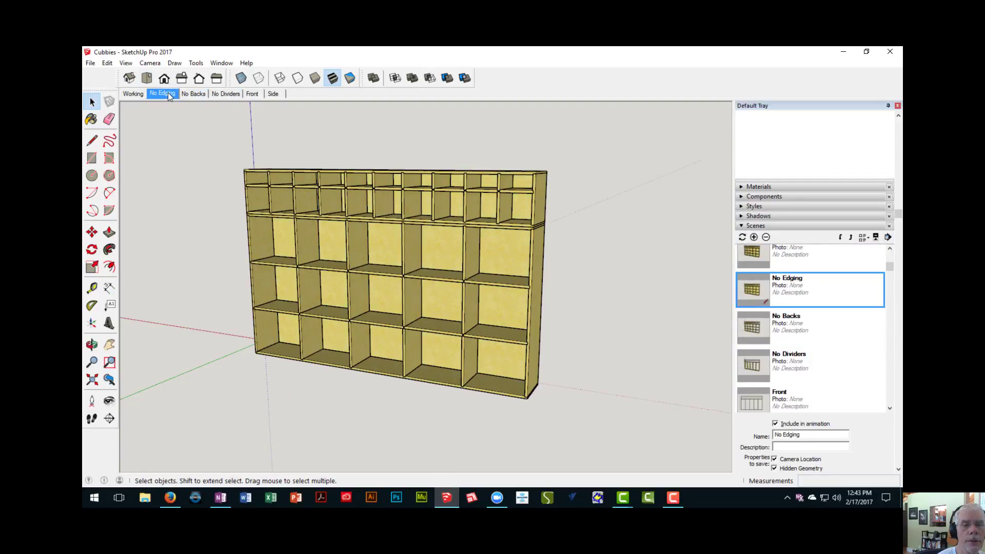
left_click(137, 94)
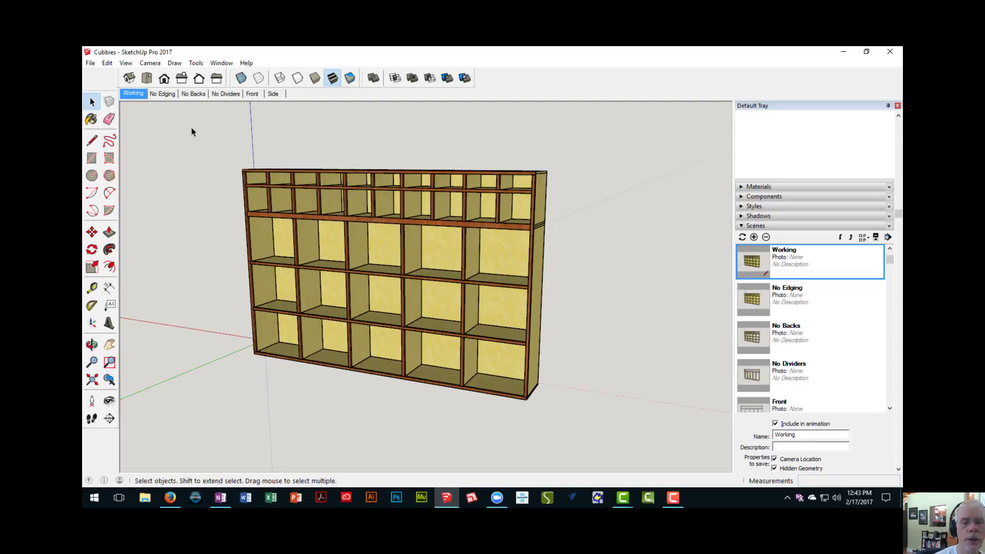
scroll(318, 221, "up", 3)
scroll(323, 230, "down", 2)
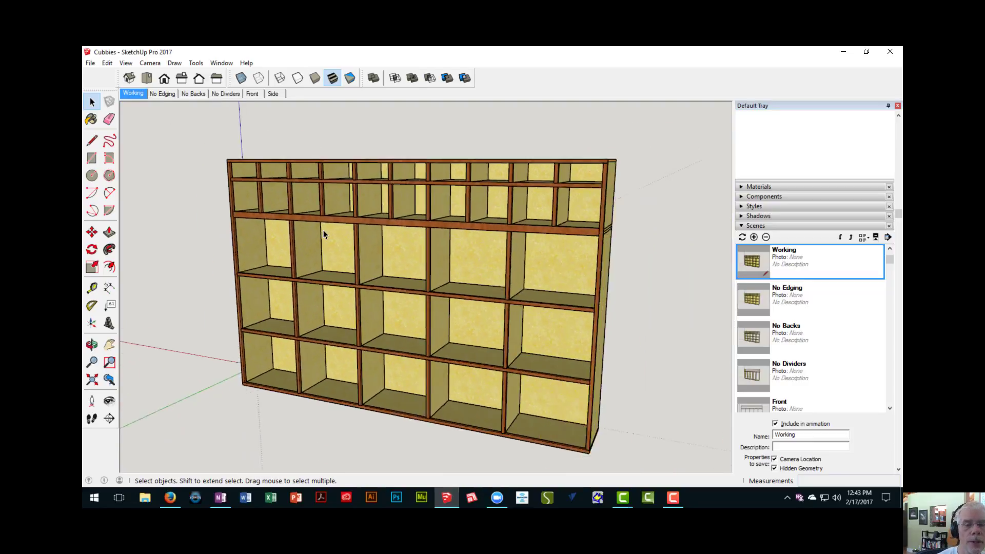